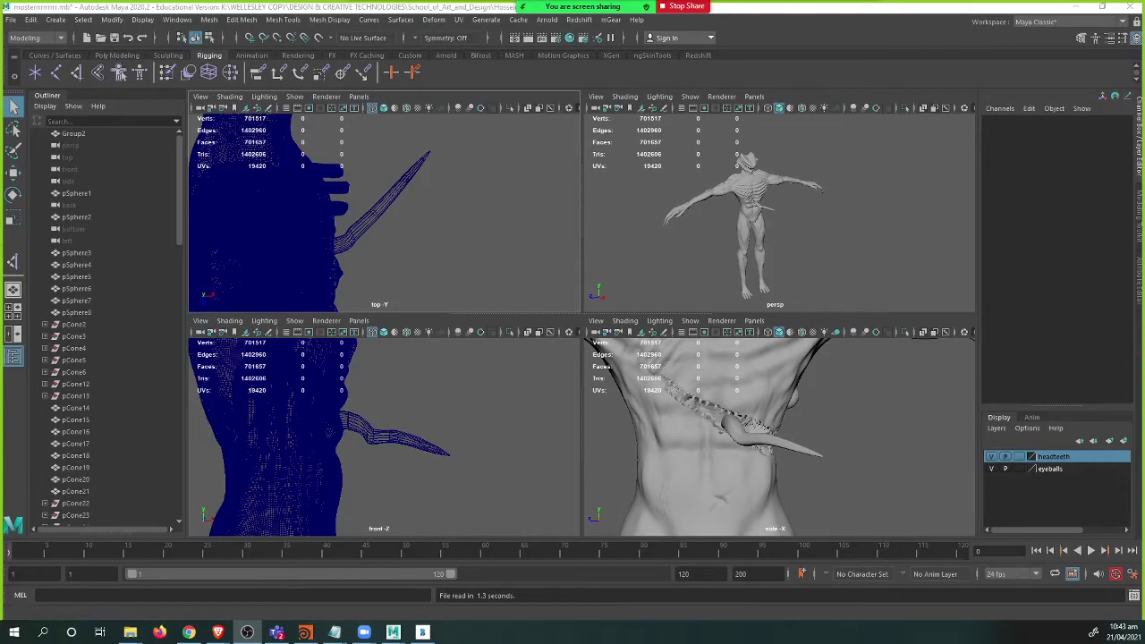
# - Examine the creature's body in a full-size perspective view, including the torn waist wound, the curved spike and the head
pyautogui.moveTo(705, 240)
pyautogui.keyDown('alt'); pyautogui.mouseDown()
pyautogui.moveTo(691, 240)
pyautogui.moveTo(715, 234)
pyautogui.mouseUp(); pyautogui.keyUp('alt')
pyautogui.press('space')
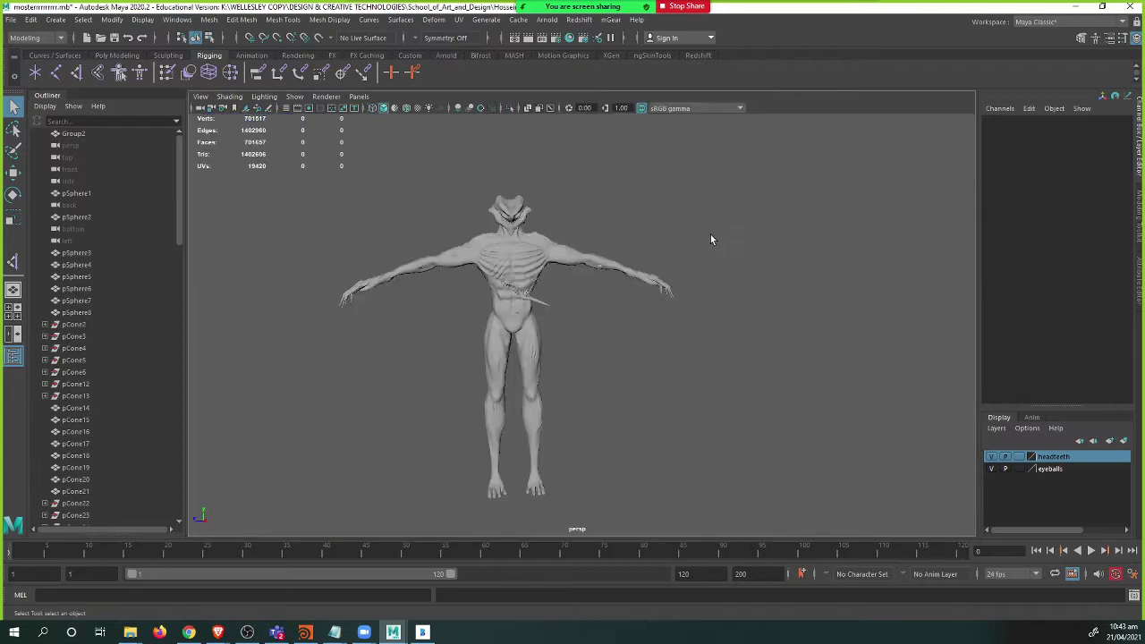
pyautogui.keyDown('alt'); pyautogui.moveTo(609, 296); pyautogui.dragTo(672, 288); pyautogui.keyUp('alt')
pyautogui.keyDown('alt'); pyautogui.moveTo(653, 256); pyautogui.dragTo(665, 281, button='middle'); pyautogui.keyUp('alt')
pyautogui.keyDown('alt'); pyautogui.moveTo(665, 281); pyautogui.dragTo(676, 320, button='right'); pyautogui.keyUp('alt')
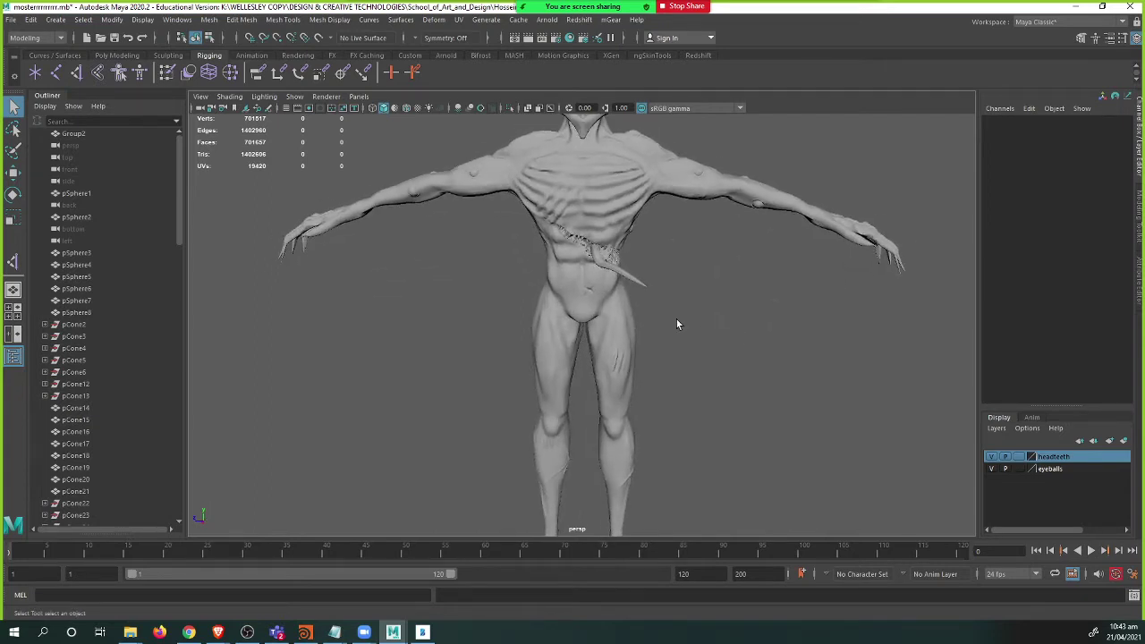
pyautogui.keyDown('alt'); pyautogui.moveTo(676, 320); pyautogui.dragTo(672, 274, button='middle'); pyautogui.keyUp('alt')
pyautogui.keyDown('alt'); pyautogui.moveTo(671, 274); pyautogui.dragTo(601, 278, button='right'); pyautogui.keyUp('alt')
pyautogui.keyDown('alt'); pyautogui.moveTo(600, 279); pyautogui.dragTo(585, 296, button='middle'); pyautogui.keyUp('alt')
pyautogui.moveTo(585, 296)
pyautogui.keyDown('alt'); pyautogui.mouseDown()
pyautogui.moveTo(524, 295)
pyautogui.moveTo(574, 290)
pyautogui.mouseUp(); pyautogui.keyUp('alt')
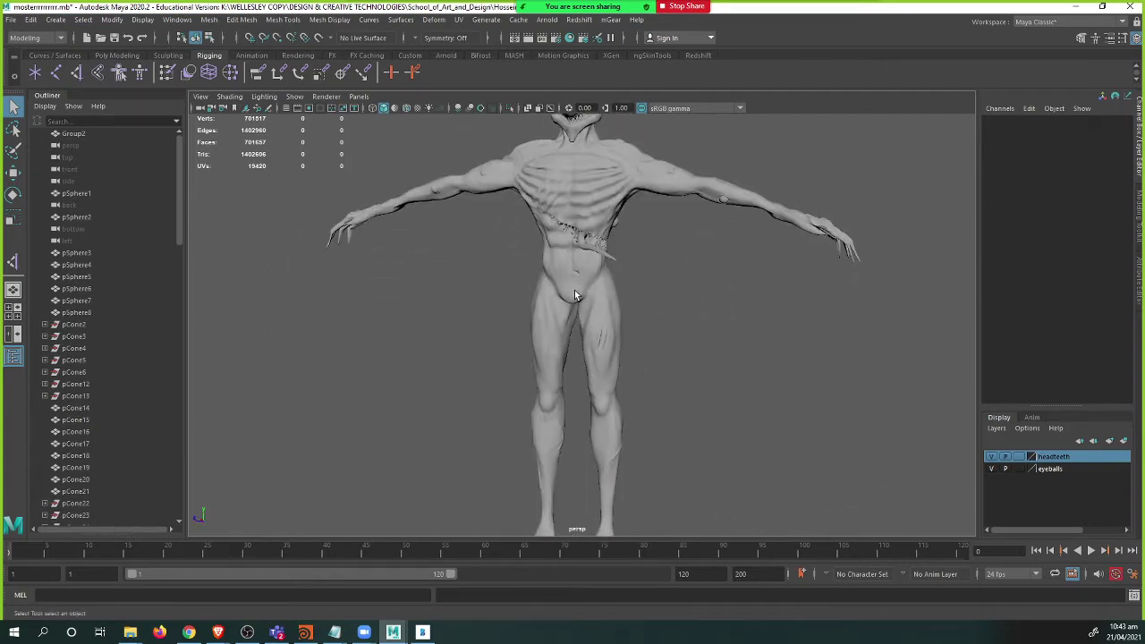
pyautogui.keyDown('alt'); pyautogui.moveTo(575, 290); pyautogui.dragTo(559, 348, button='middle'); pyautogui.keyUp('alt')
pyautogui.keyDown('alt'); pyautogui.moveTo(559, 348); pyautogui.dragTo(697, 344, button='right'); pyautogui.keyUp('alt')
pyautogui.keyDown('alt'); pyautogui.moveTo(552, 312); pyautogui.dragTo(562, 349, button='middle'); pyautogui.keyUp('alt')
pyautogui.keyDown('alt'); pyautogui.moveTo(563, 349); pyautogui.dragTo(700, 388, button='right'); pyautogui.keyUp('alt')
pyautogui.keyDown('alt'); pyautogui.moveTo(595, 333); pyautogui.dragTo(539, 319); pyautogui.keyUp('alt')
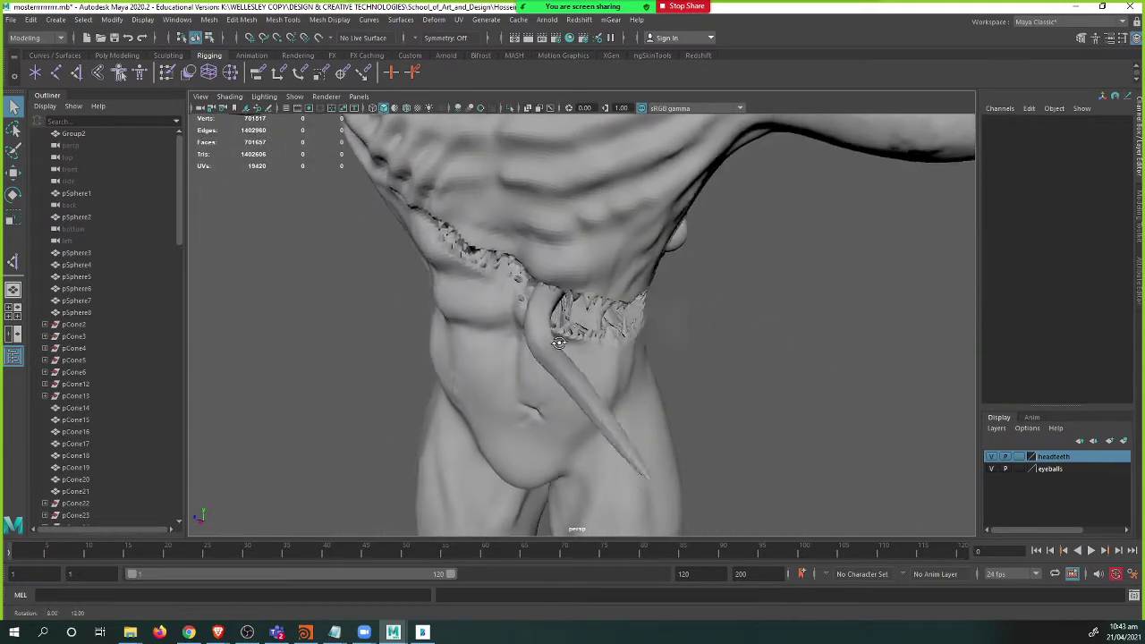
pyautogui.keyDown('alt'); pyautogui.moveTo(539, 318); pyautogui.dragTo(543, 427, button='middle'); pyautogui.keyUp('alt')
pyautogui.keyDown('alt'); pyautogui.moveTo(543, 428); pyautogui.dragTo(374, 321, button='right'); pyautogui.keyUp('alt')
pyautogui.keyDown('alt'); pyautogui.moveTo(374, 320); pyautogui.dragTo(506, 352); pyautogui.keyUp('alt')
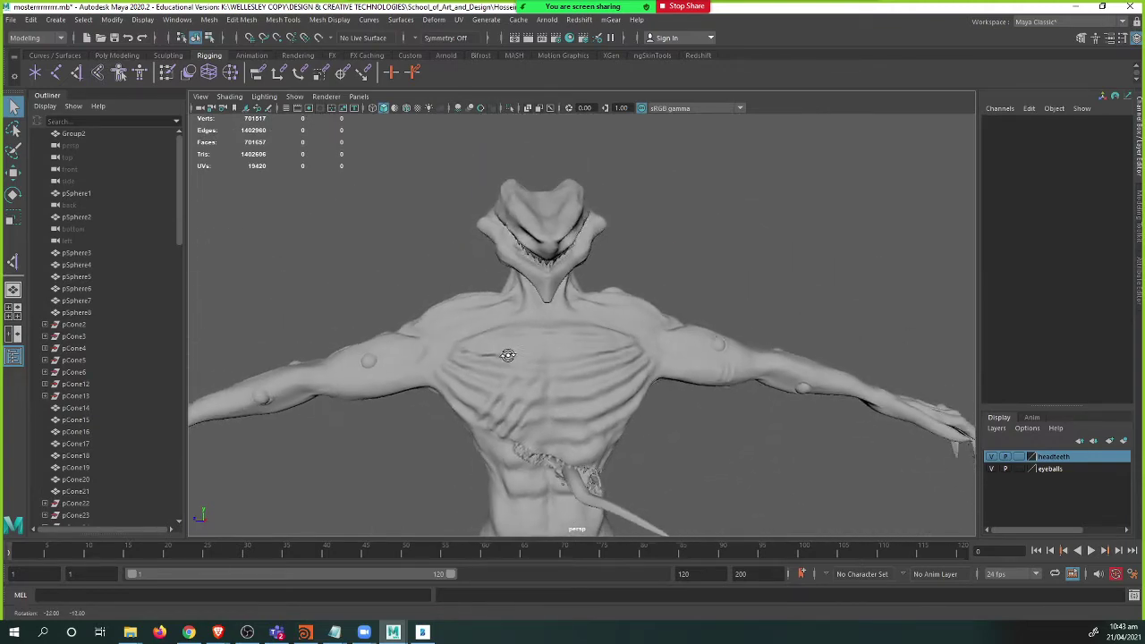
# - Inspect the eyeball spheres embedded in the creature's arm, selecting the one on the upper arm
pyautogui.keyDown('alt'); pyautogui.moveTo(506, 353); pyautogui.dragTo(641, 209, button='middle'); pyautogui.keyUp('alt')
pyautogui.keyDown('alt'); pyautogui.moveTo(640, 210); pyautogui.dragTo(810, 256, button='right'); pyautogui.keyUp('alt')
pyautogui.keyDown('alt'); pyautogui.moveTo(811, 256); pyautogui.dragTo(596, 285, button='middle'); pyautogui.keyUp('alt')
pyautogui.keyDown('alt'); pyautogui.moveTo(596, 284); pyautogui.dragTo(762, 287, button='right'); pyautogui.keyUp('alt')
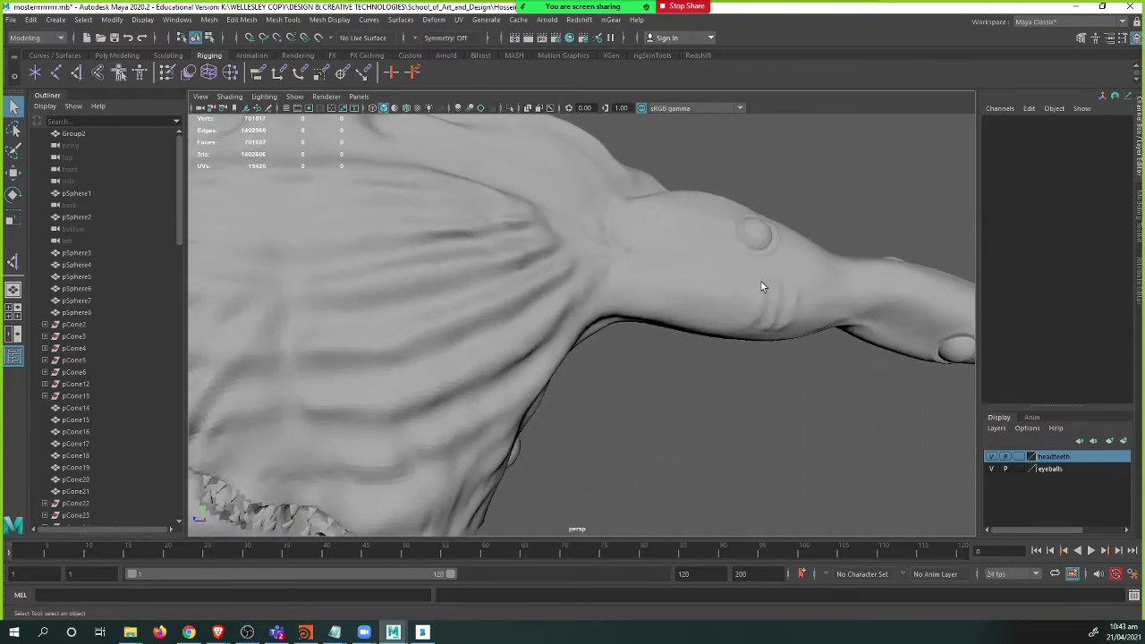
pyautogui.keyDown('alt'); pyautogui.moveTo(762, 287); pyautogui.dragTo(627, 327, button='middle'); pyautogui.keyUp('alt')
pyautogui.keyDown('alt'); pyautogui.moveTo(627, 326); pyautogui.dragTo(530, 288); pyautogui.keyUp('alt')
pyautogui.click(528, 285)
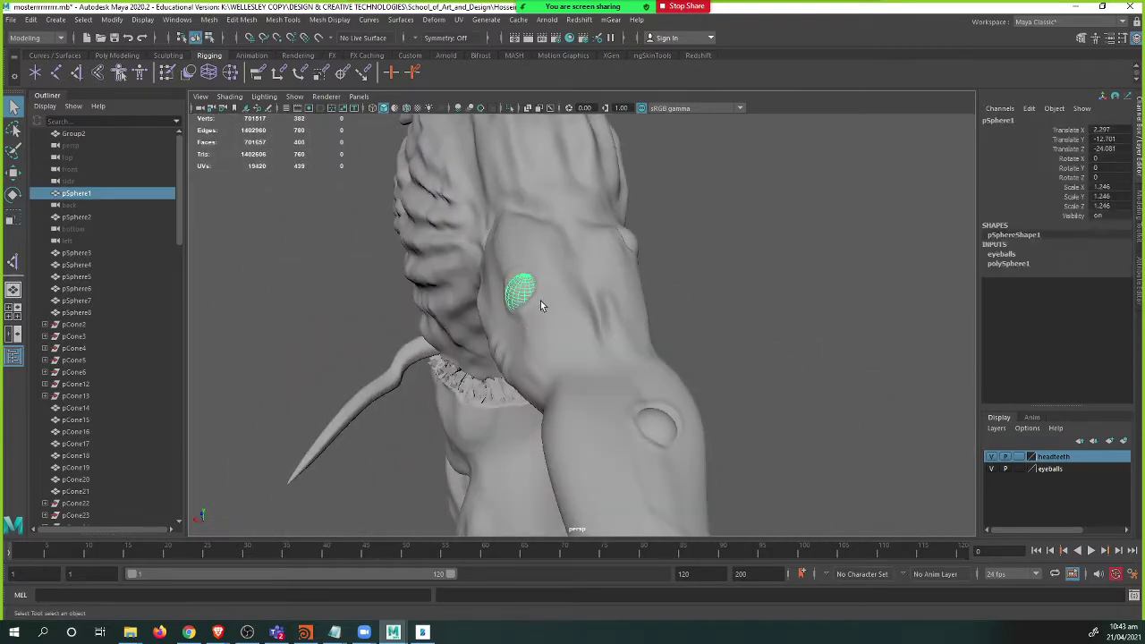
pyautogui.keyDown('alt'); pyautogui.moveTo(541, 301); pyautogui.dragTo(550, 303, button='middle'); pyautogui.keyUp('alt')
pyautogui.keyDown('alt'); pyautogui.moveTo(550, 303); pyautogui.dragTo(487, 288); pyautogui.keyUp('alt')
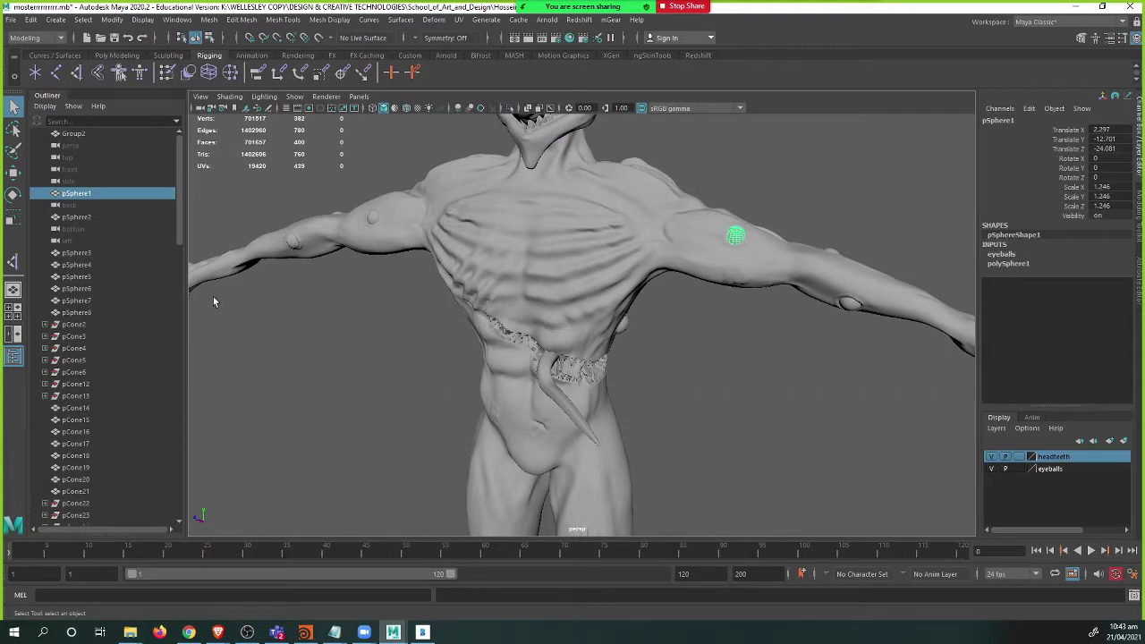
# - Widen the Outliner and rename the creature's main mesh Group2 as body
pyautogui.moveTo(187, 261); pyautogui.dragTo(206, 259)
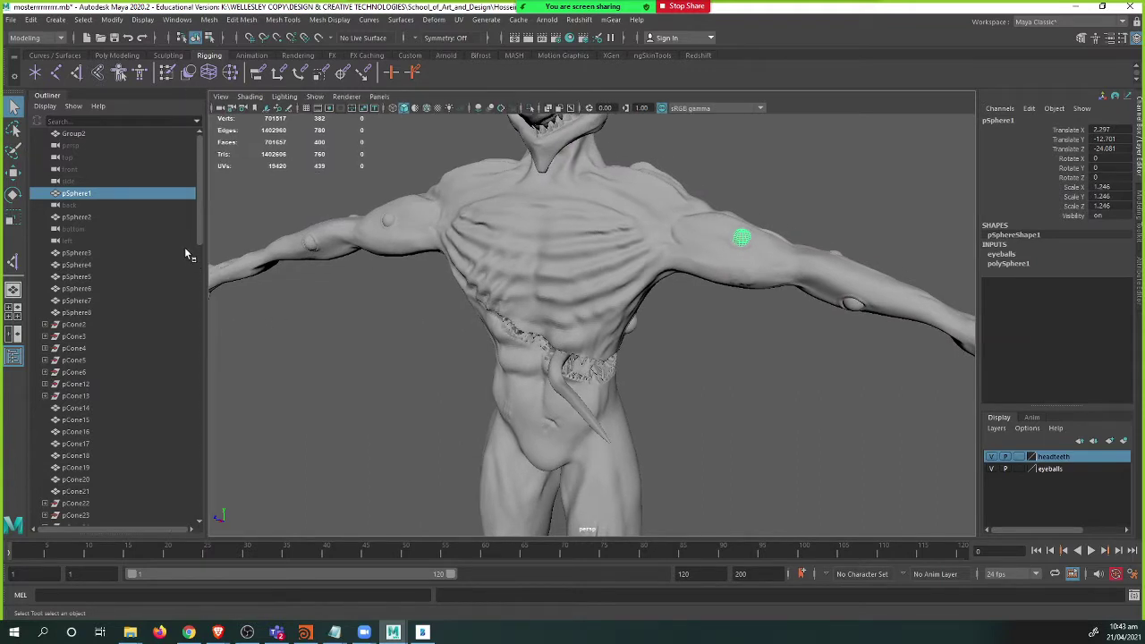
pyautogui.moveTo(197, 219); pyautogui.dragTo(188, 175)
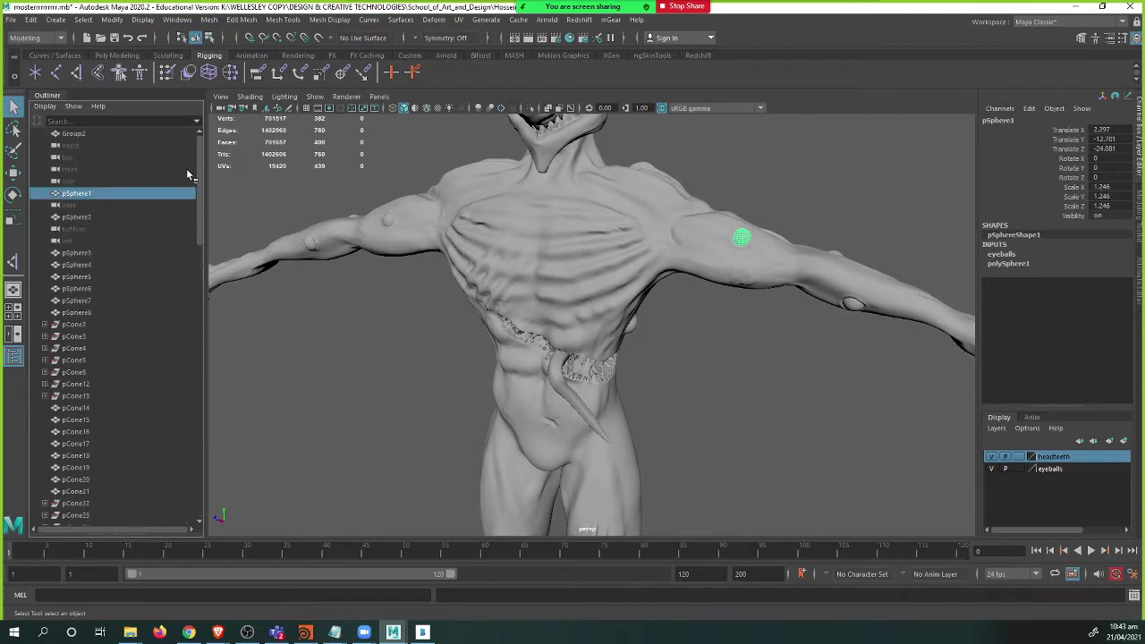
pyautogui.keyDown('alt'); pyautogui.moveTo(547, 342); pyautogui.dragTo(555, 367, button='middle'); pyautogui.keyUp('alt')
pyautogui.keyDown('alt'); pyautogui.moveTo(555, 367); pyautogui.dragTo(432, 324, button='right'); pyautogui.keyUp('alt')
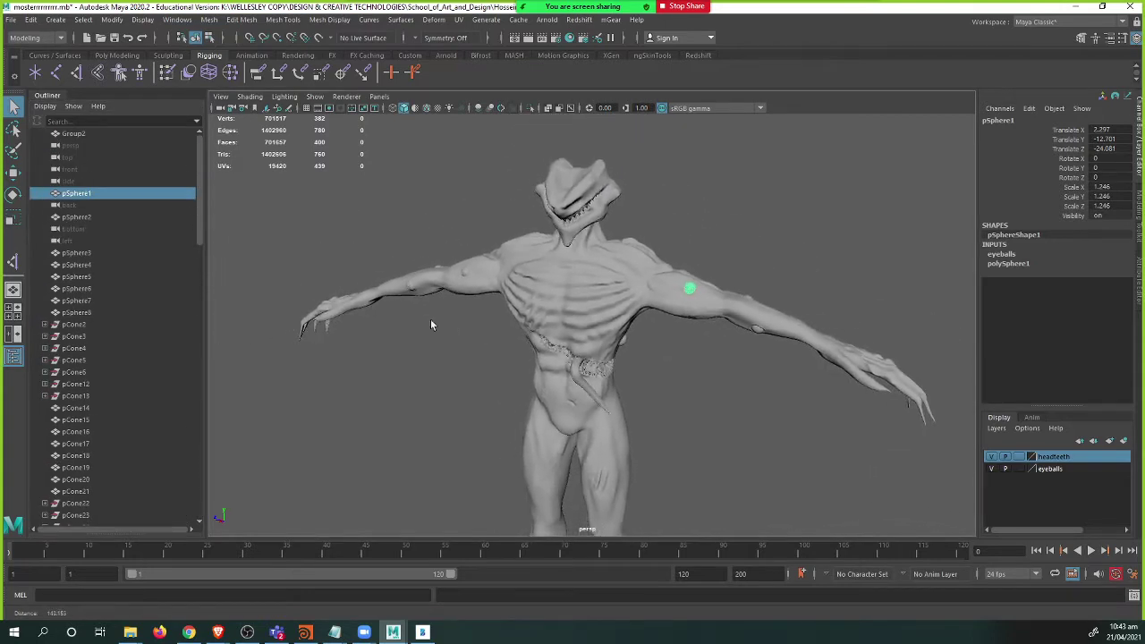
pyautogui.keyDown('alt'); pyautogui.moveTo(478, 355); pyautogui.dragTo(499, 358, button='middle'); pyautogui.keyUp('alt')
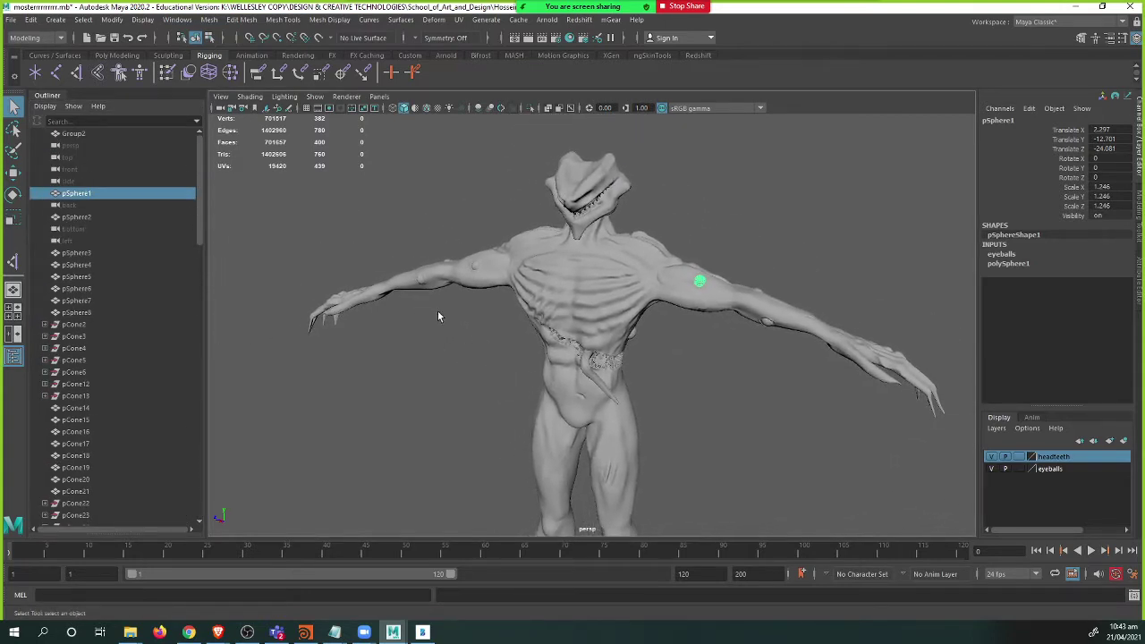
pyautogui.keyDown('alt'); pyautogui.moveTo(453, 315); pyautogui.dragTo(472, 303, button='middle'); pyautogui.keyUp('alt')
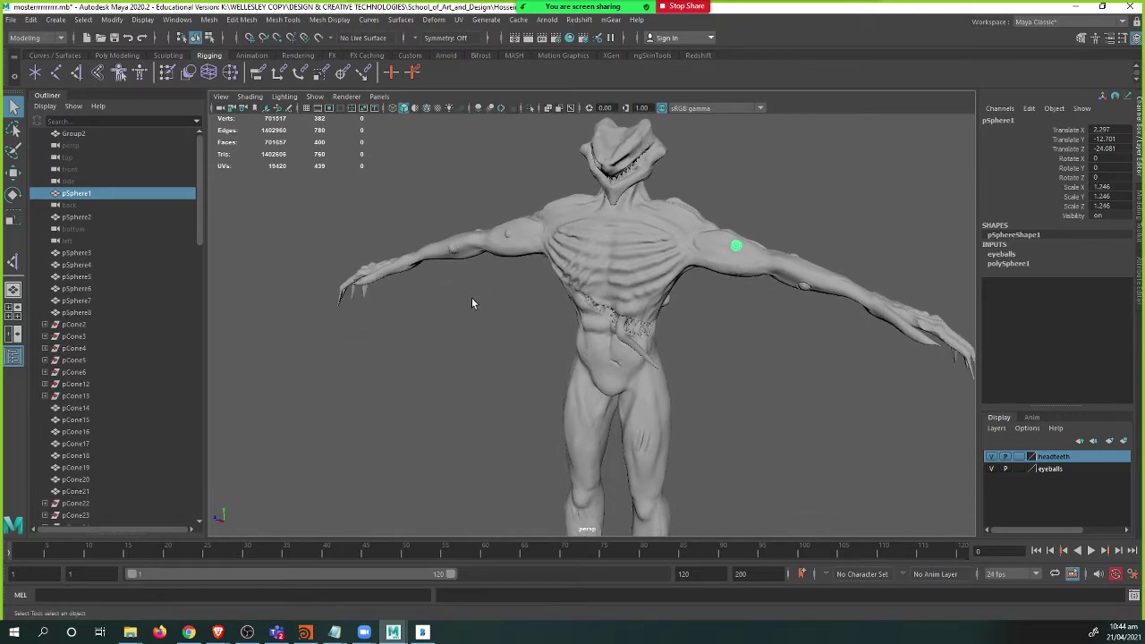
pyautogui.click(555, 313)
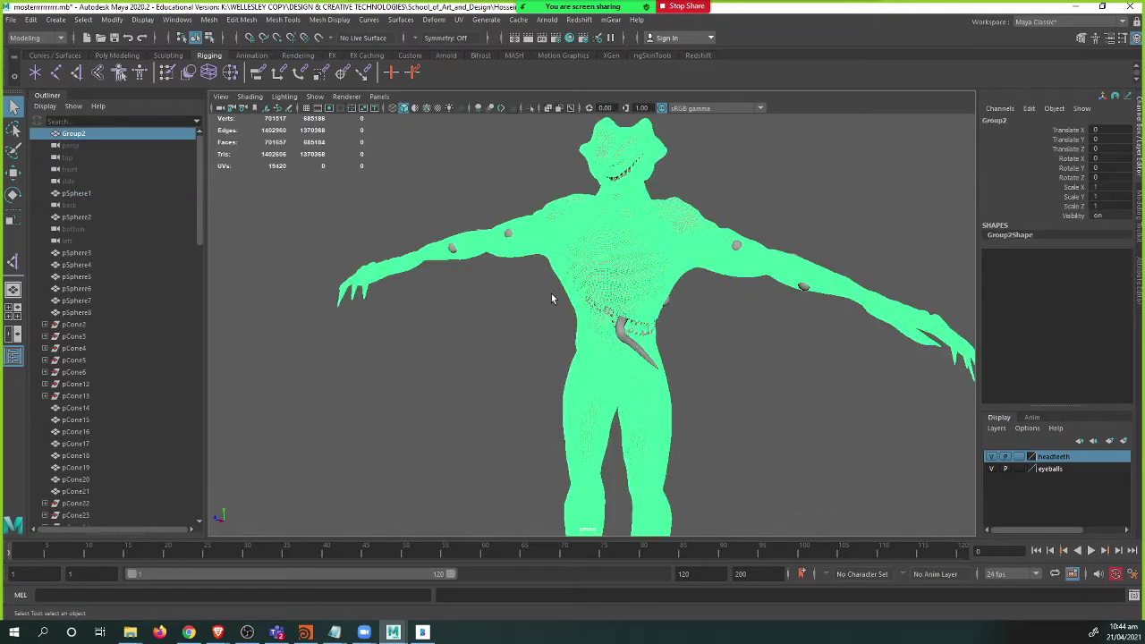
pyautogui.scroll(-15, 151, 229)
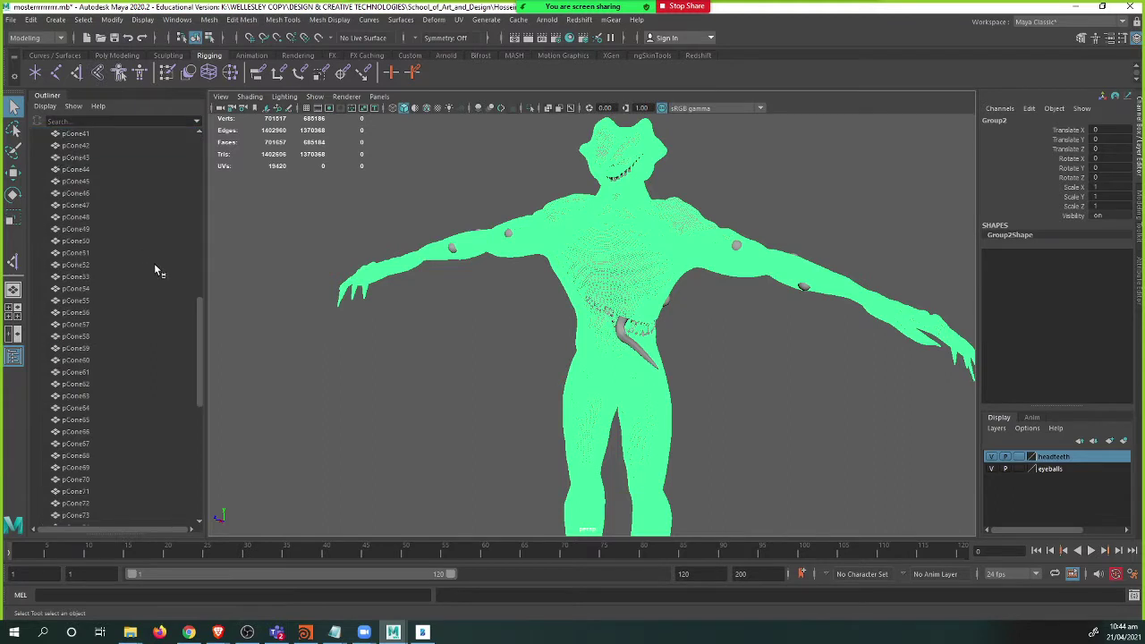
pyautogui.scroll(15, 147, 268)
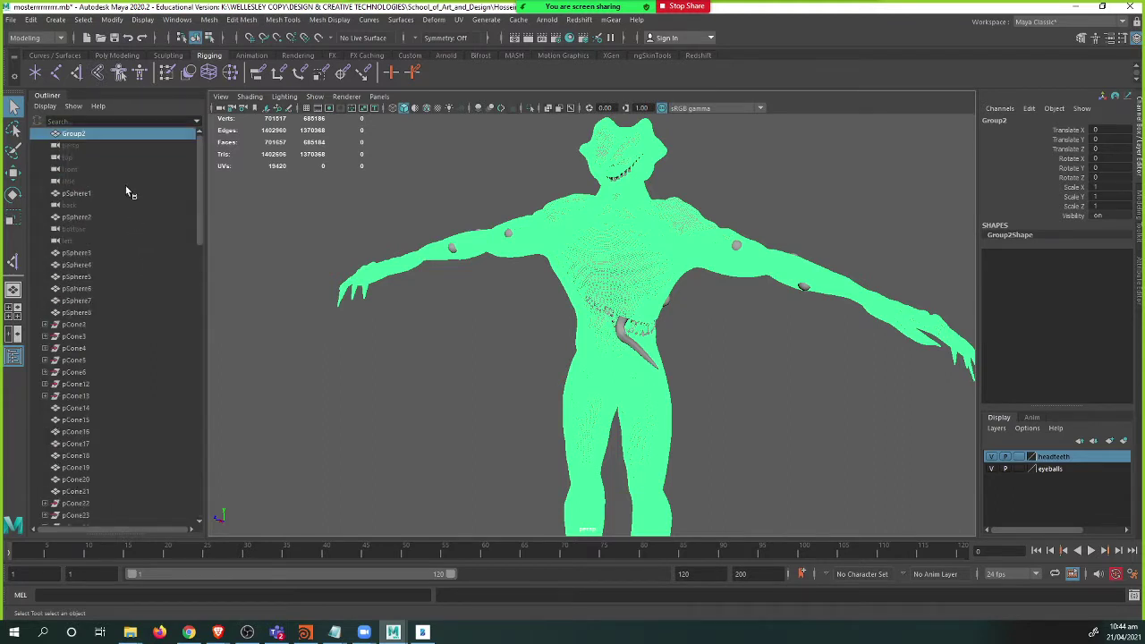
pyautogui.doubleClick(105, 133)
pyautogui.write('body')
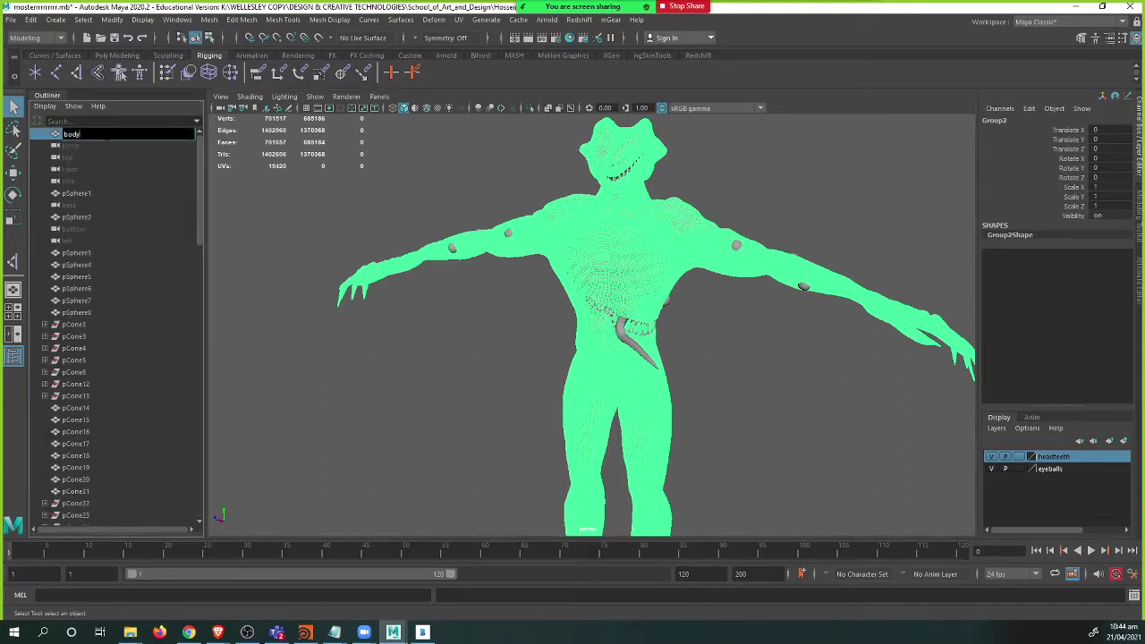
pyautogui.press('Return')
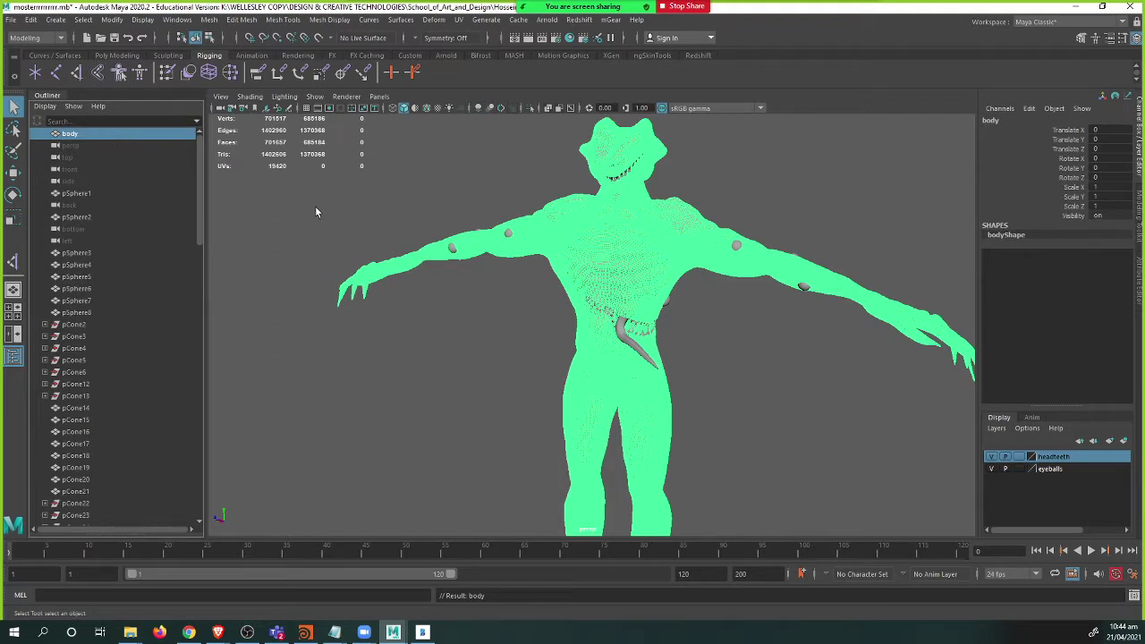
# - Rename the eyeball meshes pSphere1 through pSphere8 all at once with the base name eye
pyautogui.keyDown('alt'); pyautogui.moveTo(721, 320); pyautogui.dragTo(678, 346, button='middle'); pyautogui.keyUp('alt')
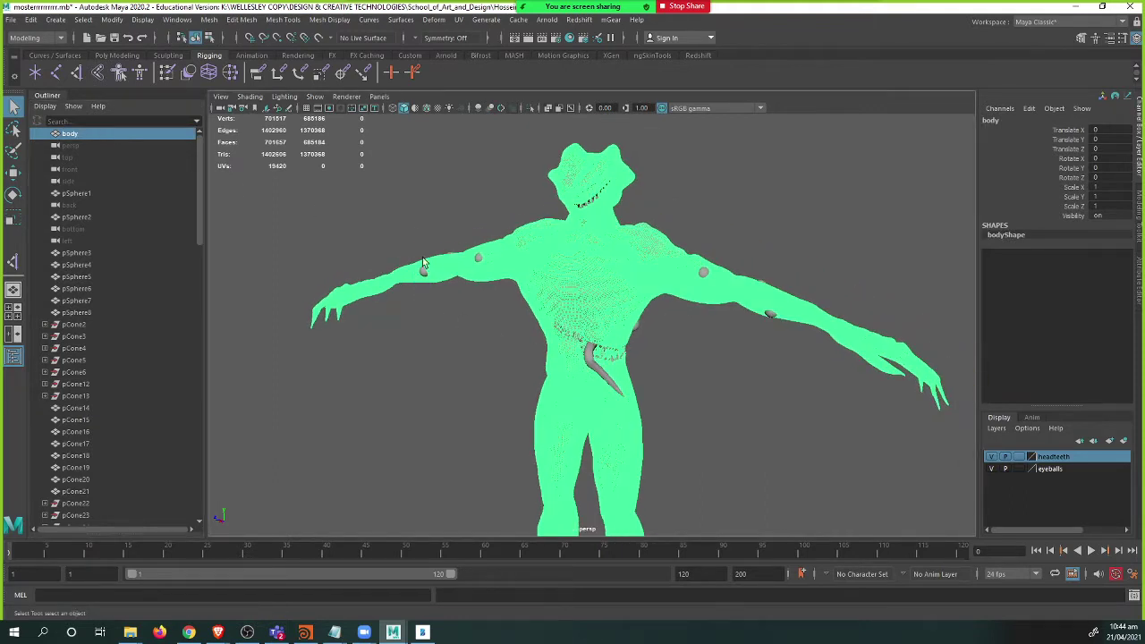
pyautogui.keyDown('alt'); pyautogui.moveTo(465, 363); pyautogui.dragTo(470, 319, button='middle'); pyautogui.keyUp('alt')
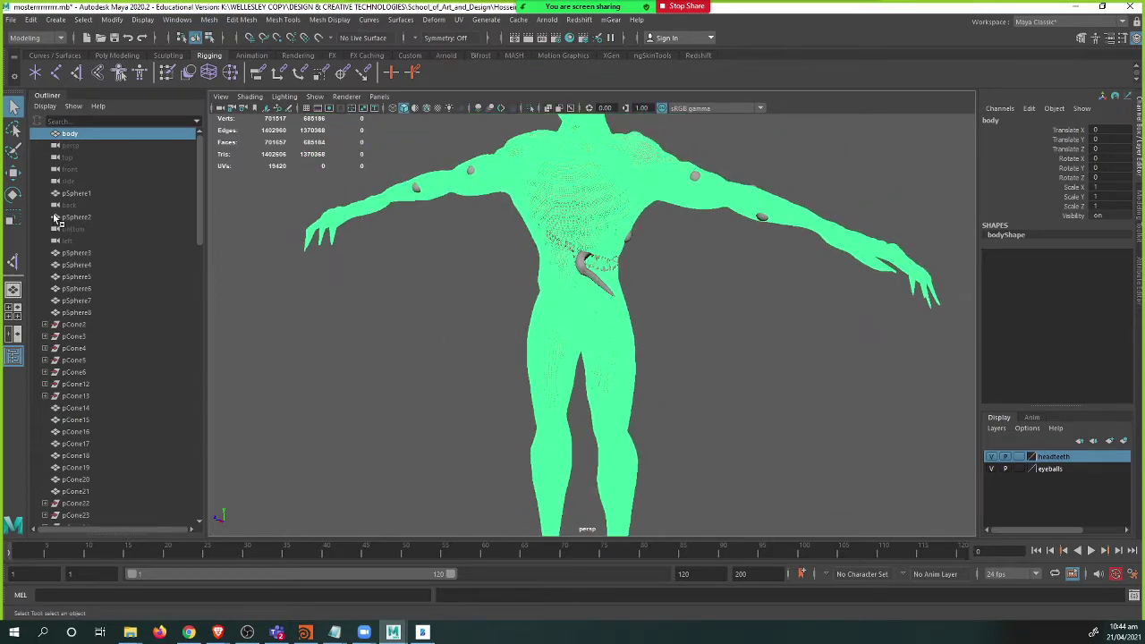
pyautogui.keyDown('alt'); pyautogui.moveTo(390, 286); pyautogui.dragTo(386, 400, button='middle'); pyautogui.keyUp('alt')
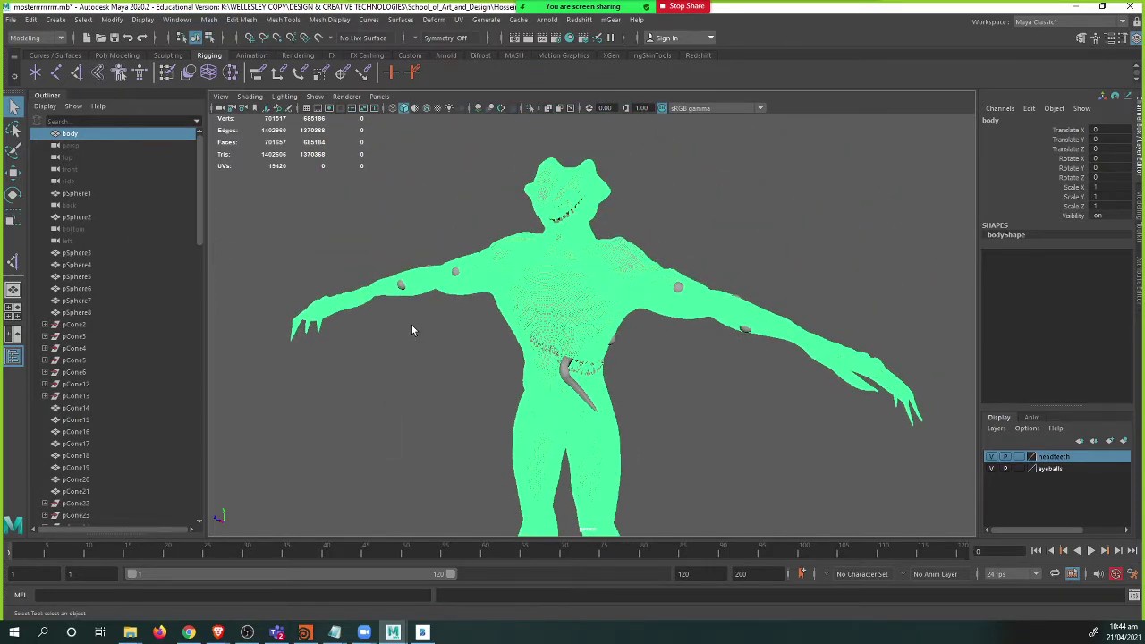
pyautogui.scroll(5, 411, 330)
pyautogui.click(82, 198)
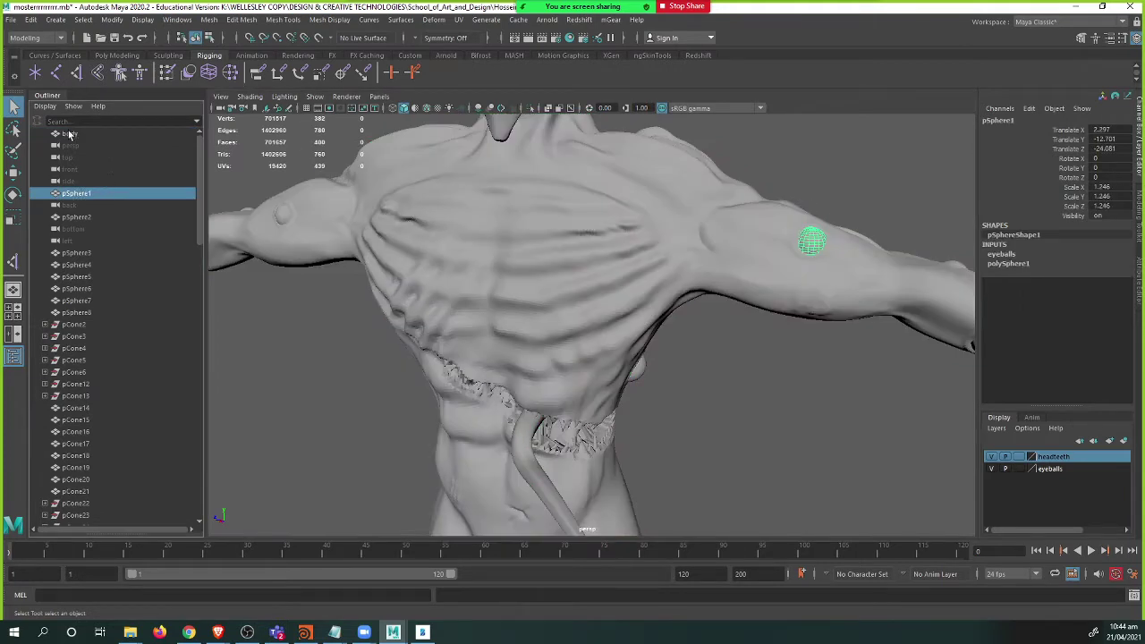
pyautogui.click(71, 136)
pyautogui.click(90, 192)
pyautogui.keyDown('ctrl'); pyautogui.click(89, 218); pyautogui.keyUp('ctrl')
pyautogui.keyDown('ctrl'); pyautogui.click(88, 252); pyautogui.keyUp('ctrl')
pyautogui.keyDown('ctrl'); pyautogui.click(87, 265); pyautogui.keyUp('ctrl')
pyautogui.keyDown('ctrl'); pyautogui.click(88, 277); pyautogui.keyUp('ctrl')
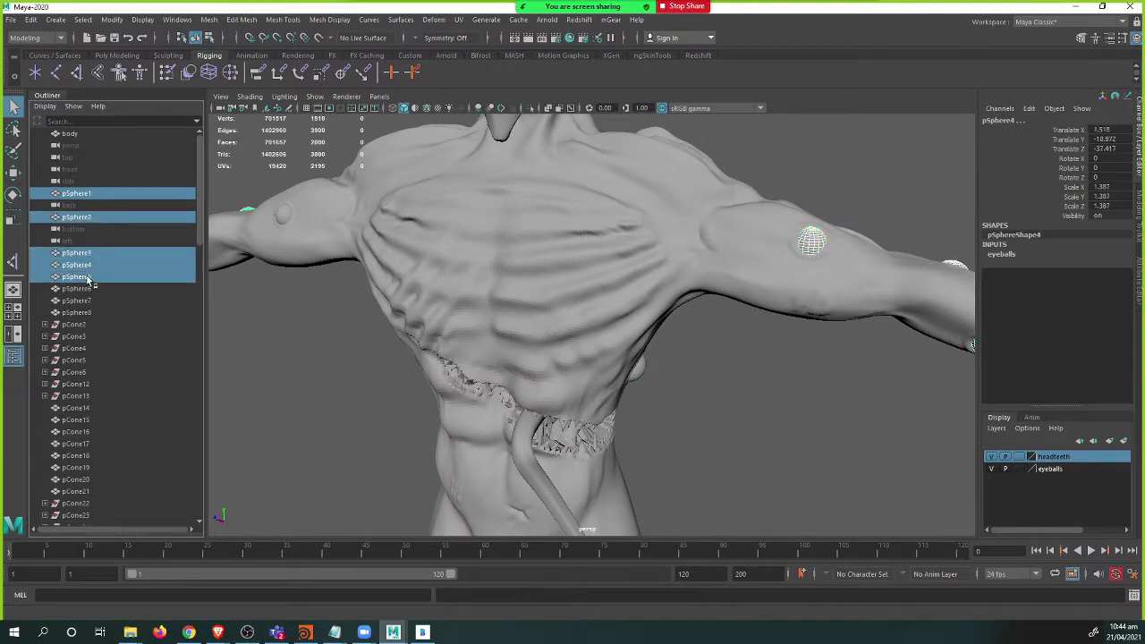
pyautogui.keyDown('ctrl'); pyautogui.click(84, 289); pyautogui.keyUp('ctrl')
pyautogui.keyDown('ctrl'); pyautogui.click(78, 314); pyautogui.keyUp('ctrl')
pyautogui.keyDown('ctrl'); pyautogui.click(85, 301); pyautogui.keyUp('ctrl')
pyautogui.scroll(-6, 361, 342)
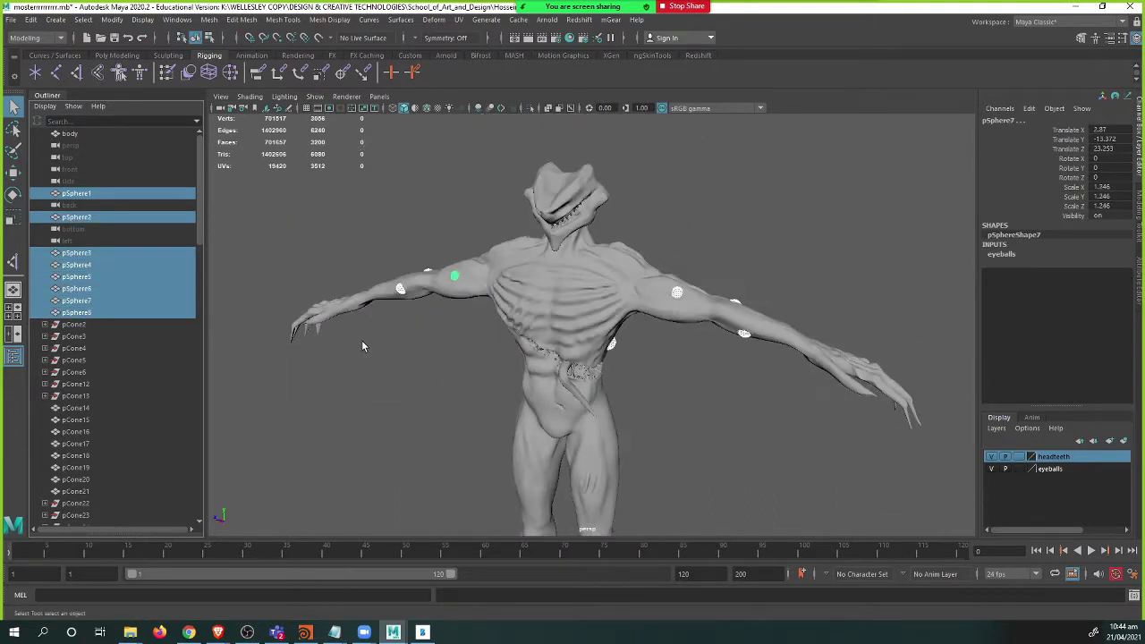
pyautogui.keyDown('alt'); pyautogui.moveTo(398, 326); pyautogui.dragTo(415, 276, button='middle'); pyautogui.keyUp('alt')
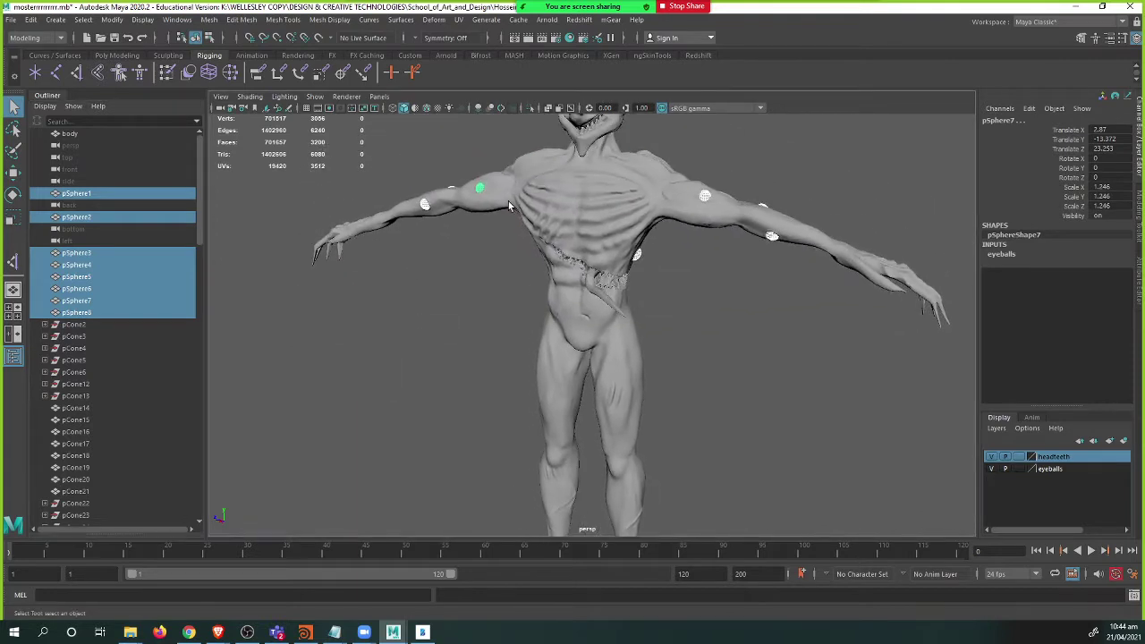
pyautogui.click(621, 40)
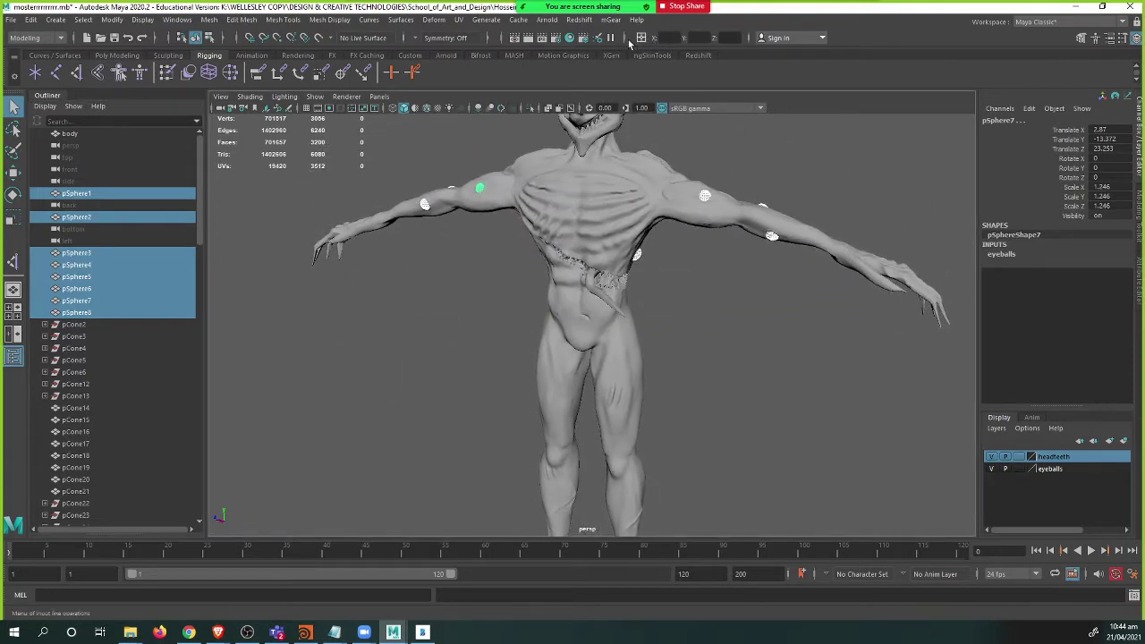
pyautogui.click(640, 41)
pyautogui.click(680, 68)
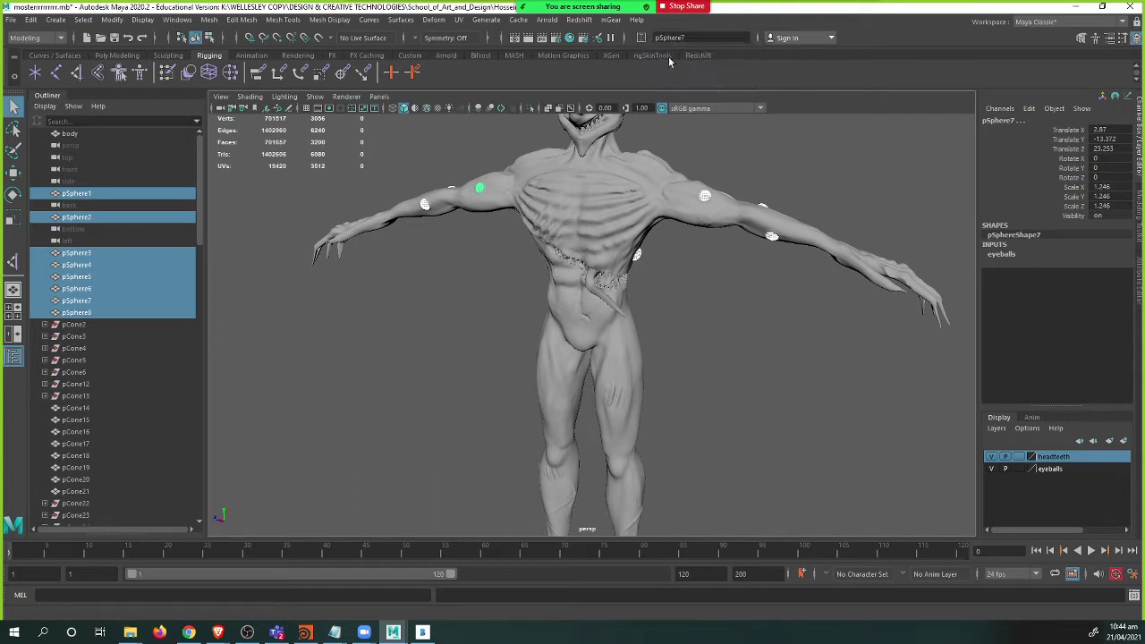
pyautogui.write('eye')
pyautogui.press('Return')
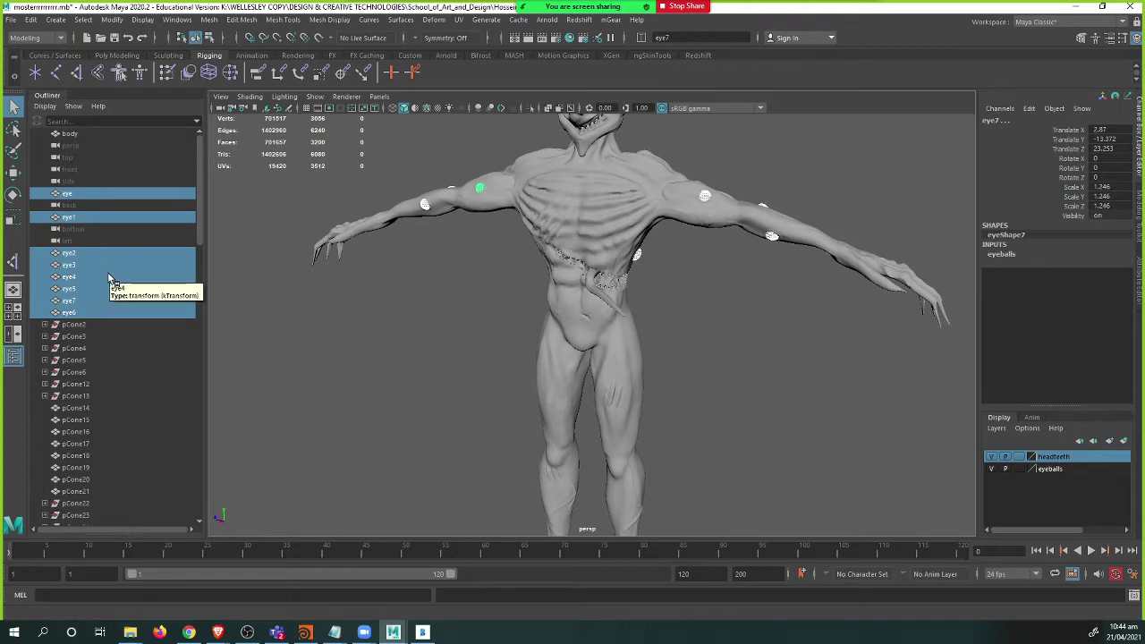
# - Group the selected eye meshes, name the group eyes, and expand it to show its contents
pyautogui.hotkey('ctrl', 'g')
pyautogui.scroll(-5, 120, 372)
pyautogui.scroll(-5, 122, 376)
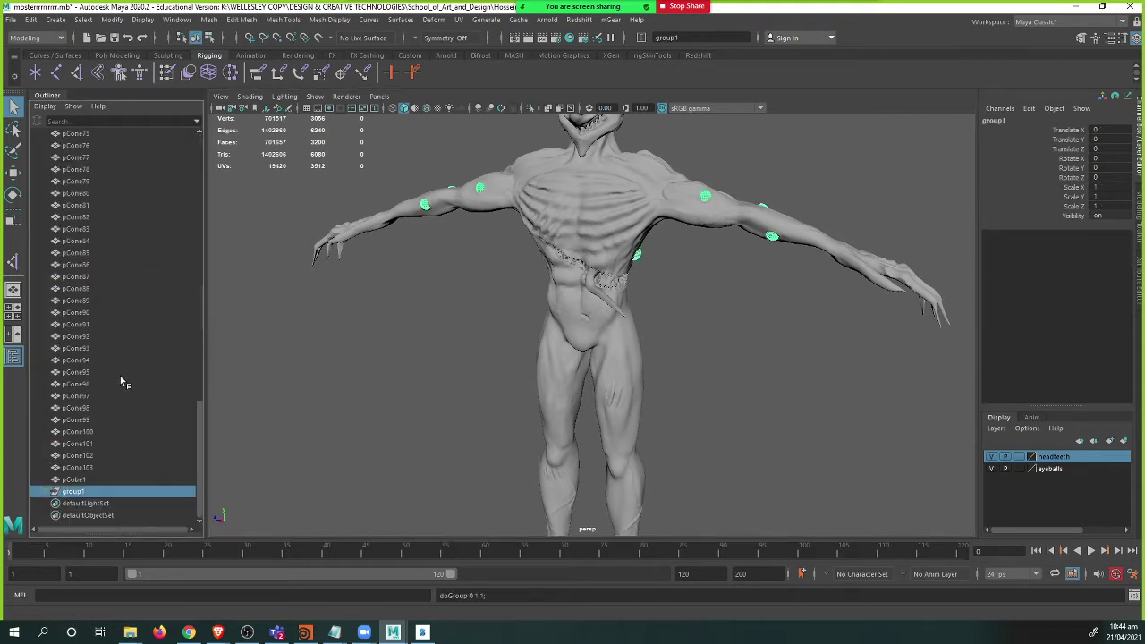
pyautogui.doubleClick(78, 492)
pyautogui.write('eyes')
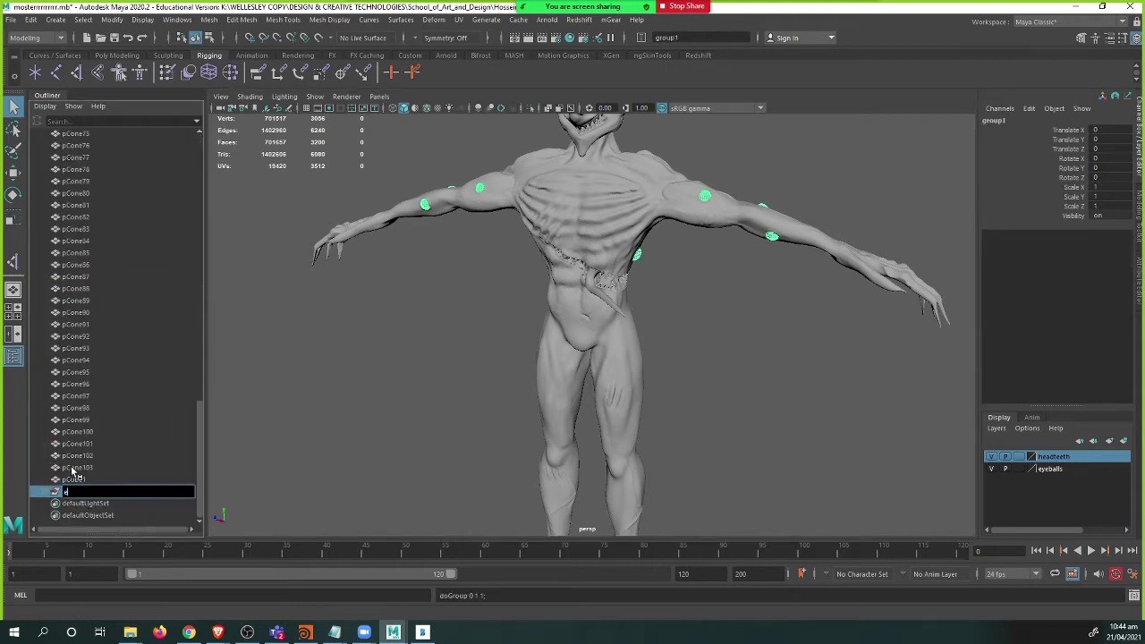
pyautogui.press('Return')
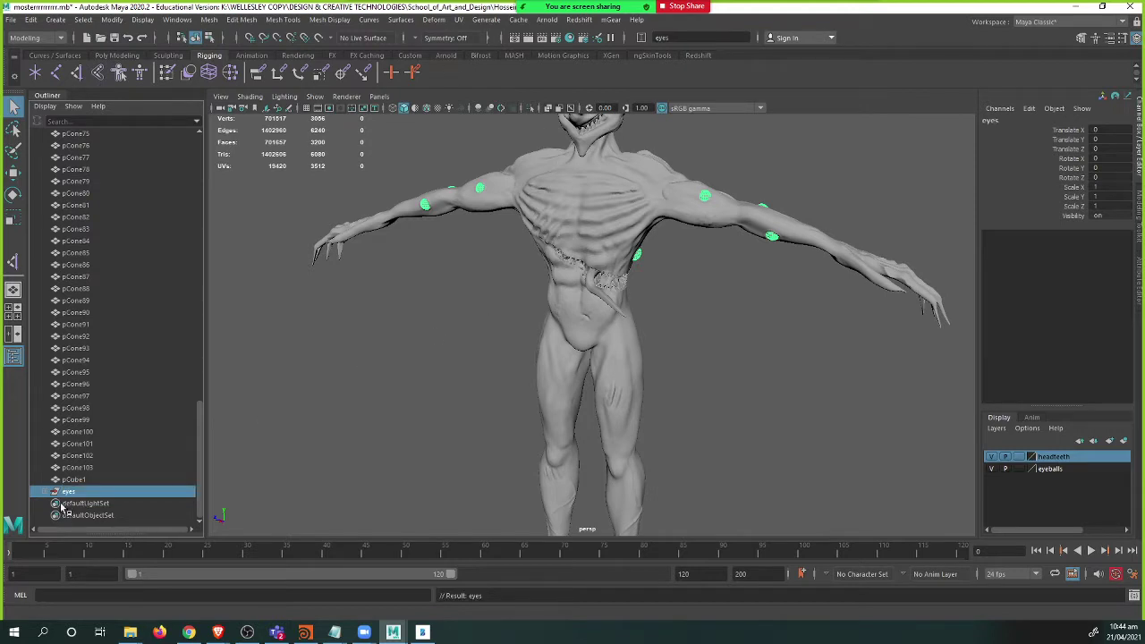
pyautogui.click(46, 492)
# - Delete the construction history of all the creature's meshes and collapse the eyes group
pyautogui.scroll(-5, 317, 373)
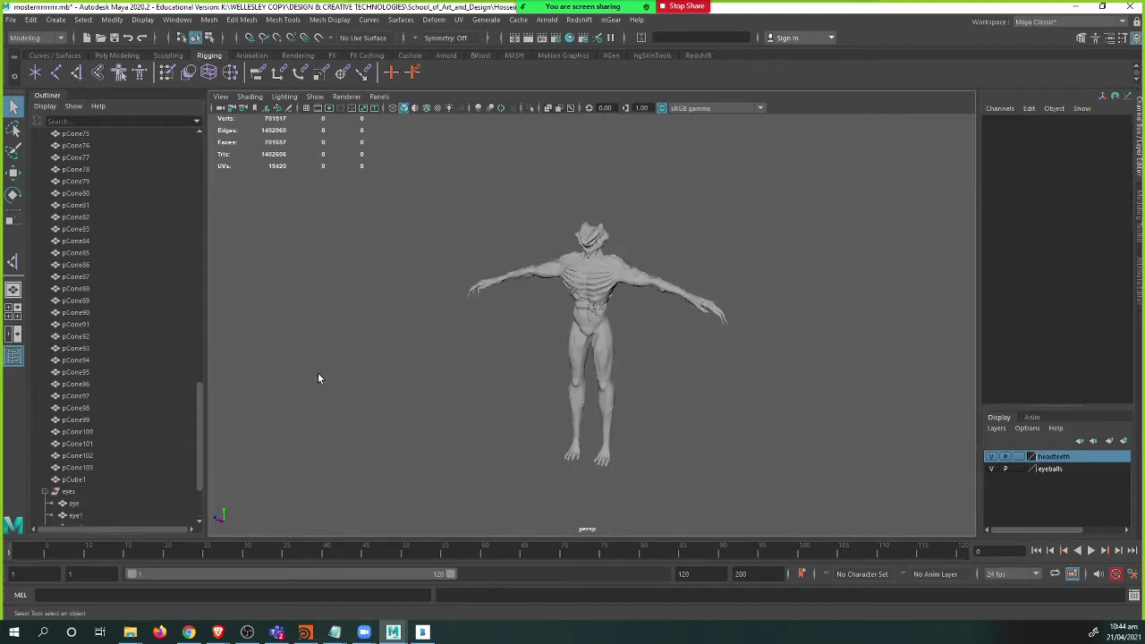
pyautogui.moveTo(386, 222); pyautogui.dragTo(730, 508)
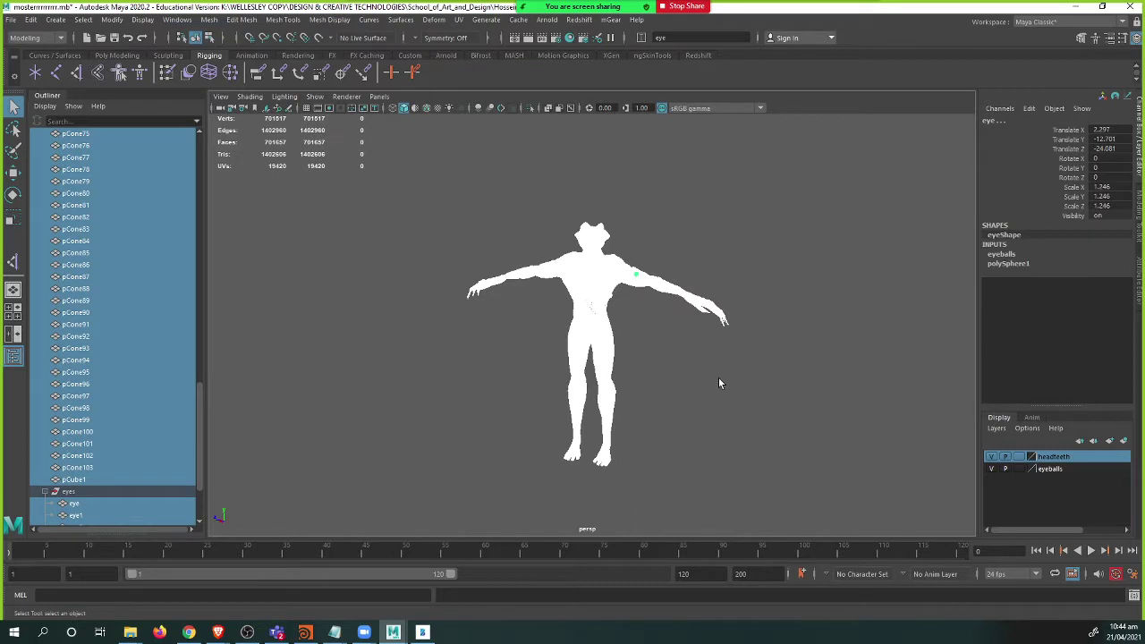
pyautogui.hotkey('alt', 'shift', 'd')
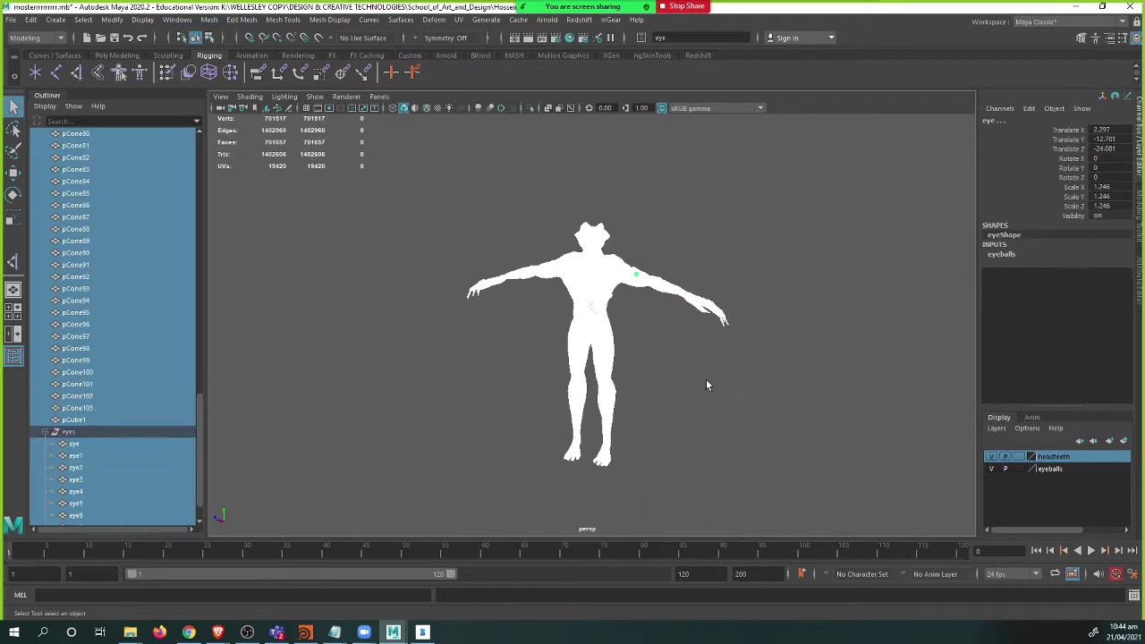
pyautogui.click(49, 432)
pyautogui.click(46, 432)
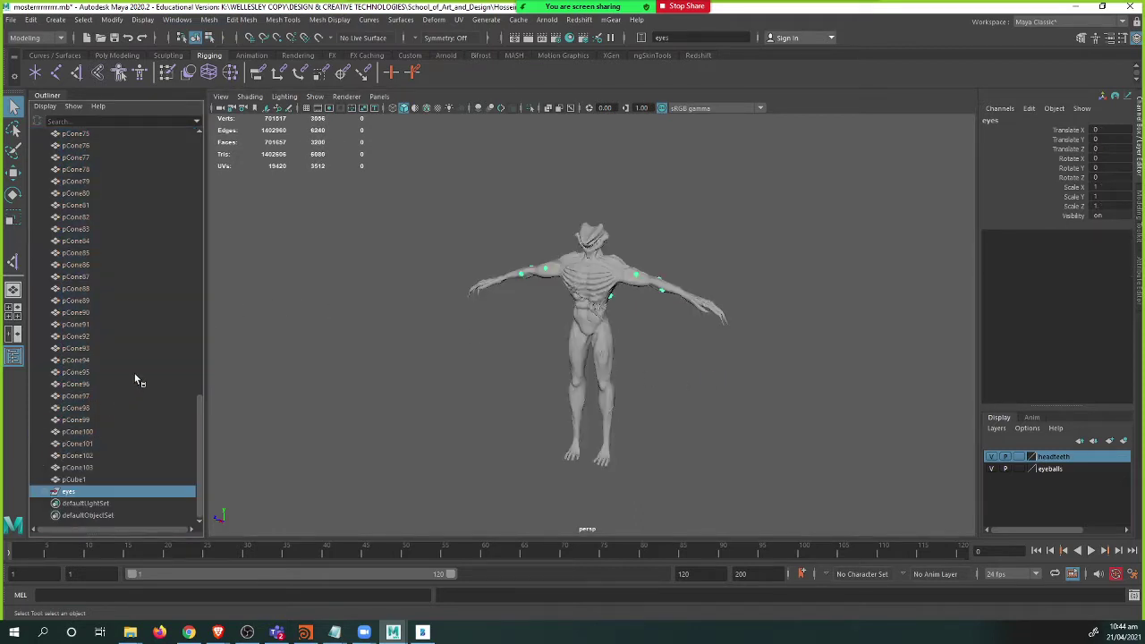
# - Select all the teeth in the creature's mouth without the body mesh and put them into a new group
pyautogui.scroll(6, 340, 324)
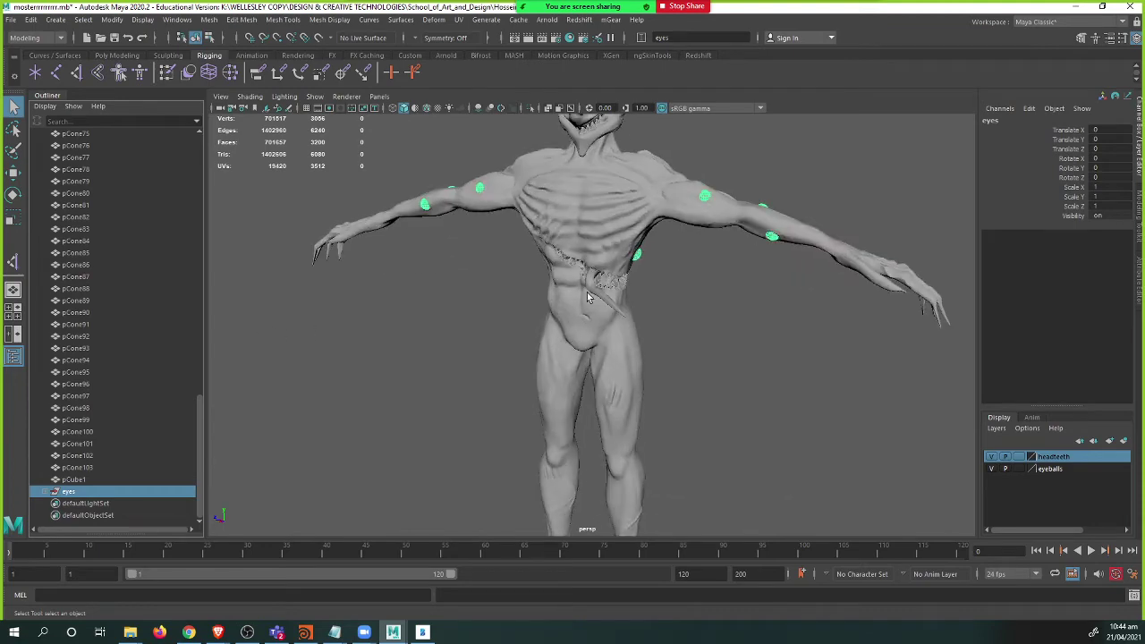
pyautogui.keyDown('alt'); pyautogui.moveTo(561, 255); pyautogui.dragTo(517, 387, button='middle'); pyautogui.keyUp('alt')
pyautogui.scroll(4, 518, 388)
pyautogui.keyDown('alt'); pyautogui.moveTo(508, 227); pyautogui.dragTo(501, 369); pyautogui.keyUp('alt')
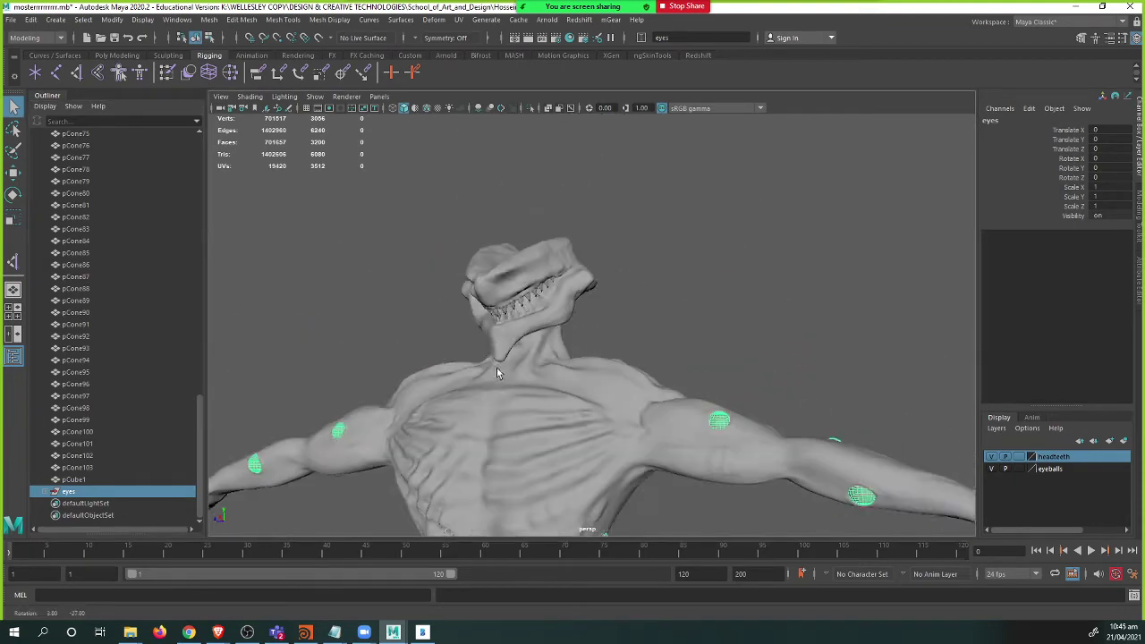
pyautogui.keyDown('alt'); pyautogui.moveTo(501, 368); pyautogui.dragTo(667, 363, button='right'); pyautogui.keyUp('alt')
pyautogui.click(462, 268)
pyautogui.click(467, 273)
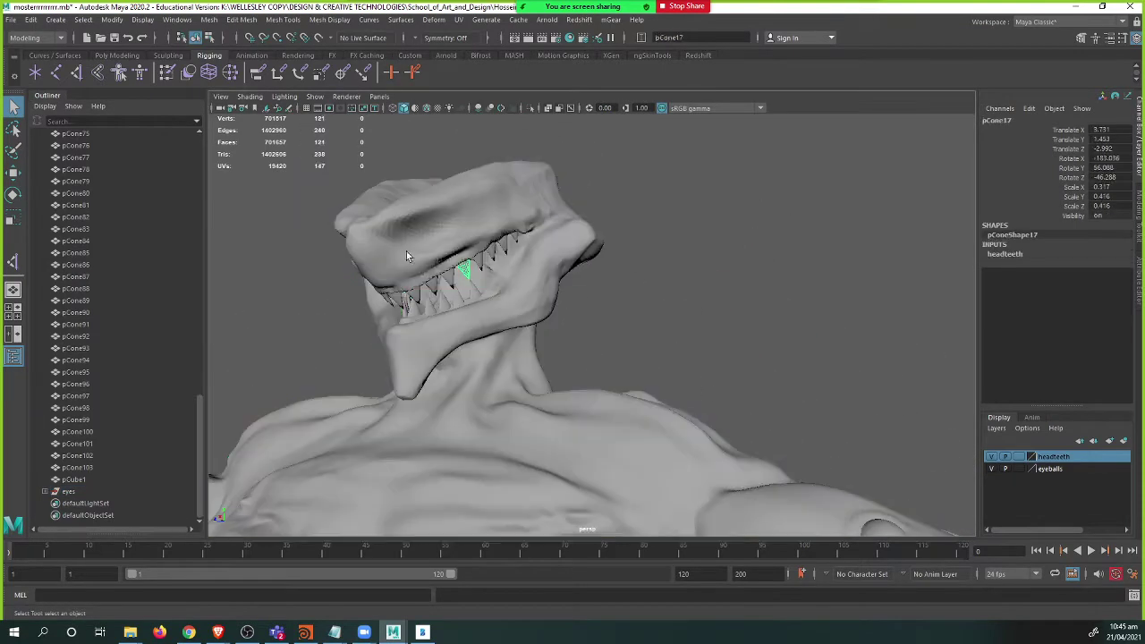
pyautogui.moveTo(264, 162); pyautogui.dragTo(670, 421)
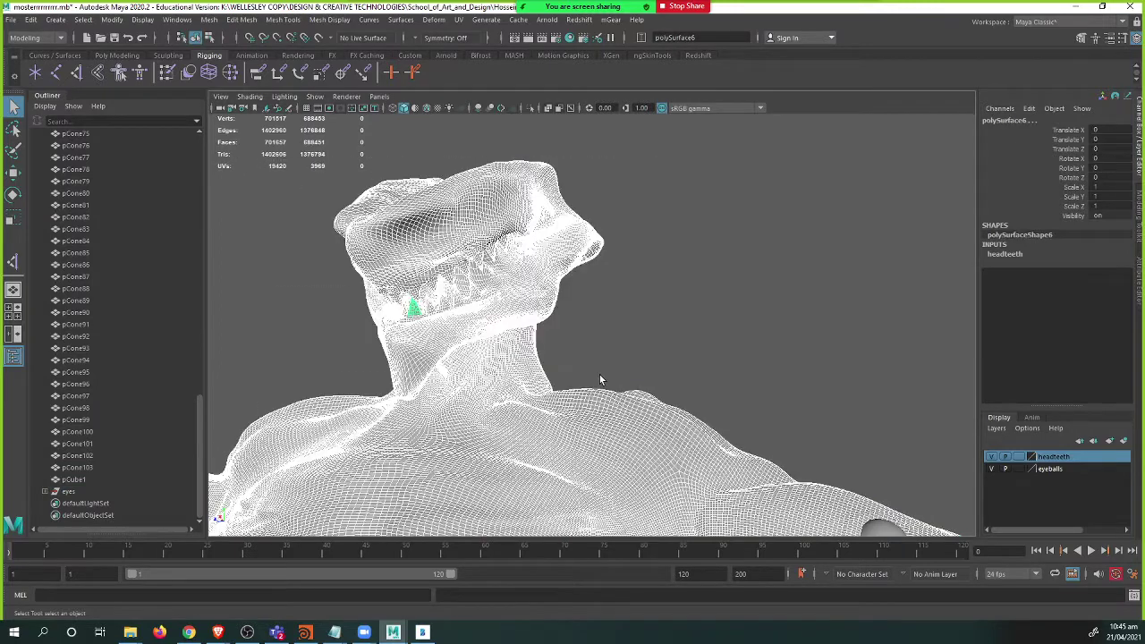
pyautogui.keyDown('ctrl'); pyautogui.click(466, 419); pyautogui.keyUp('ctrl')
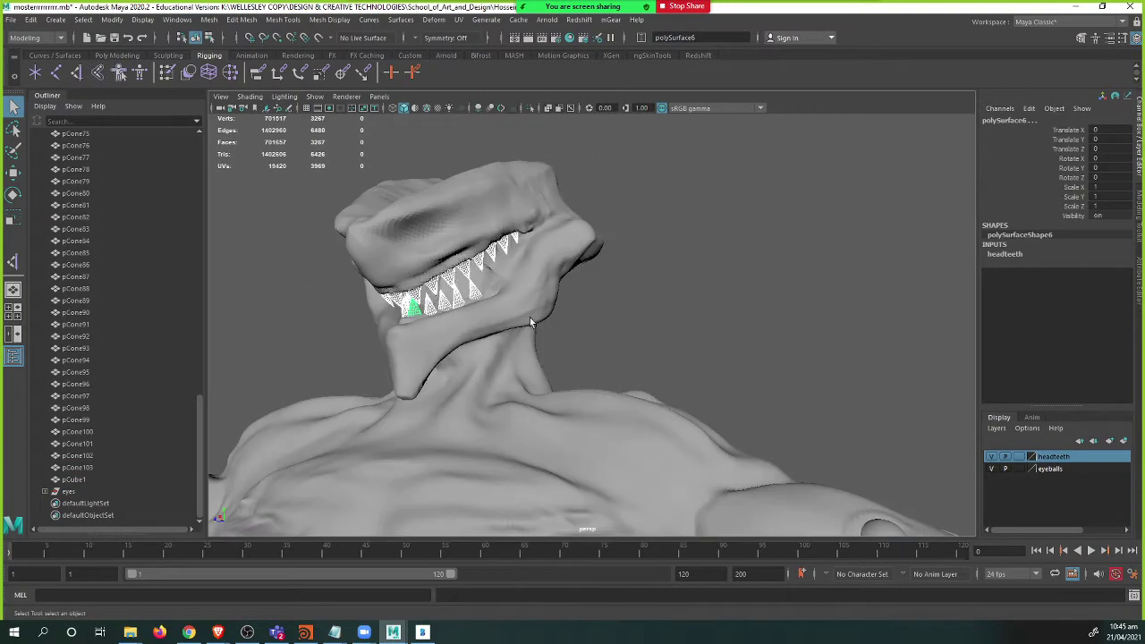
pyautogui.keyDown('alt'); pyautogui.moveTo(530, 322); pyautogui.dragTo(248, 385); pyautogui.keyUp('alt')
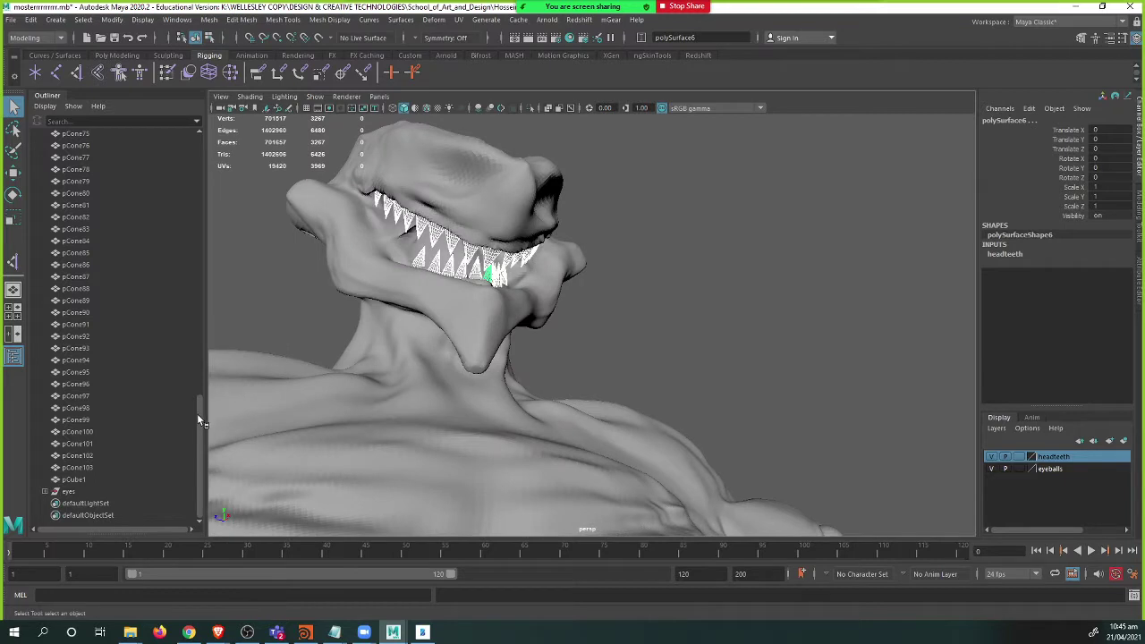
pyautogui.moveTo(198, 413); pyautogui.dragTo(202, 138)
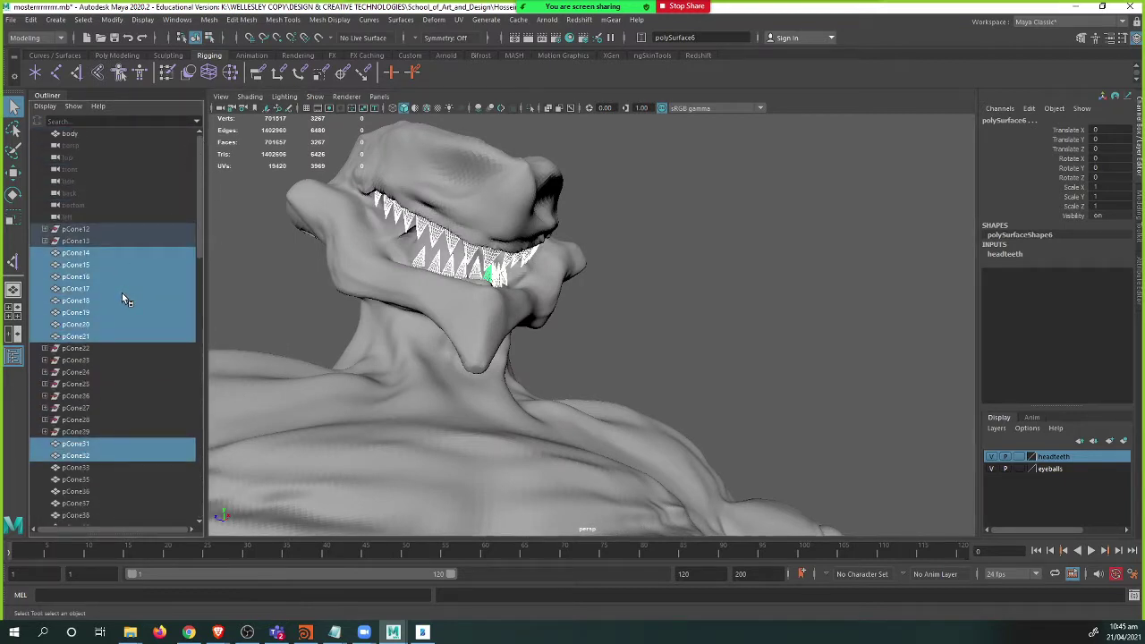
pyautogui.hotkey('ctrl', 'g')
# - Expand the new group of mouth teeth in the Outliner and name it mouth_teeth
pyautogui.moveTo(200, 262); pyautogui.dragTo(201, 517)
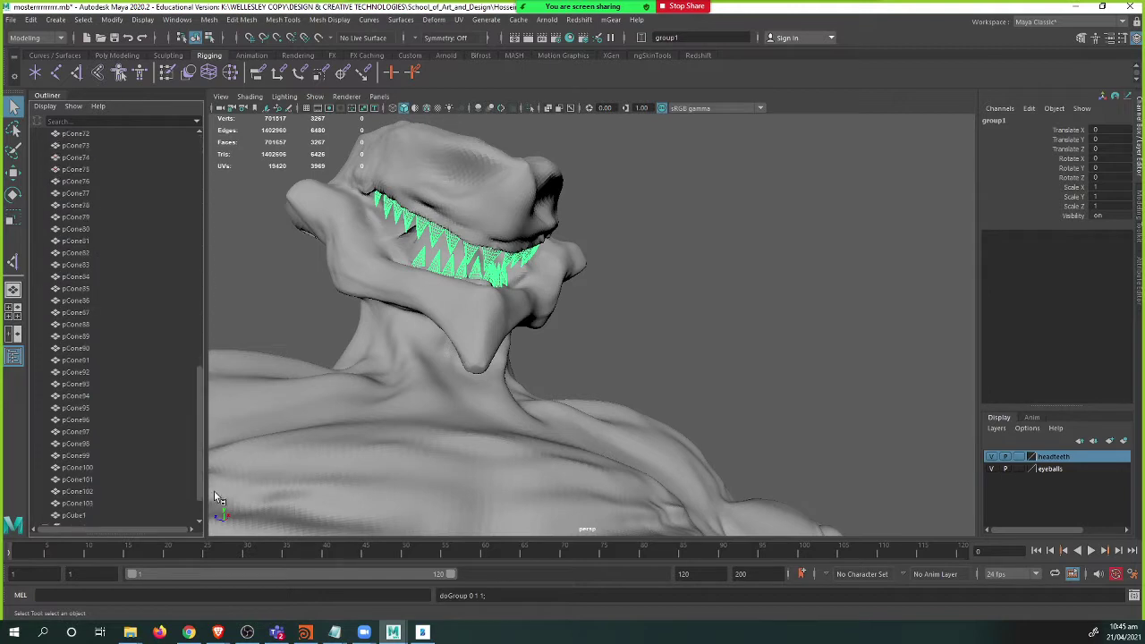
pyautogui.click(44, 492)
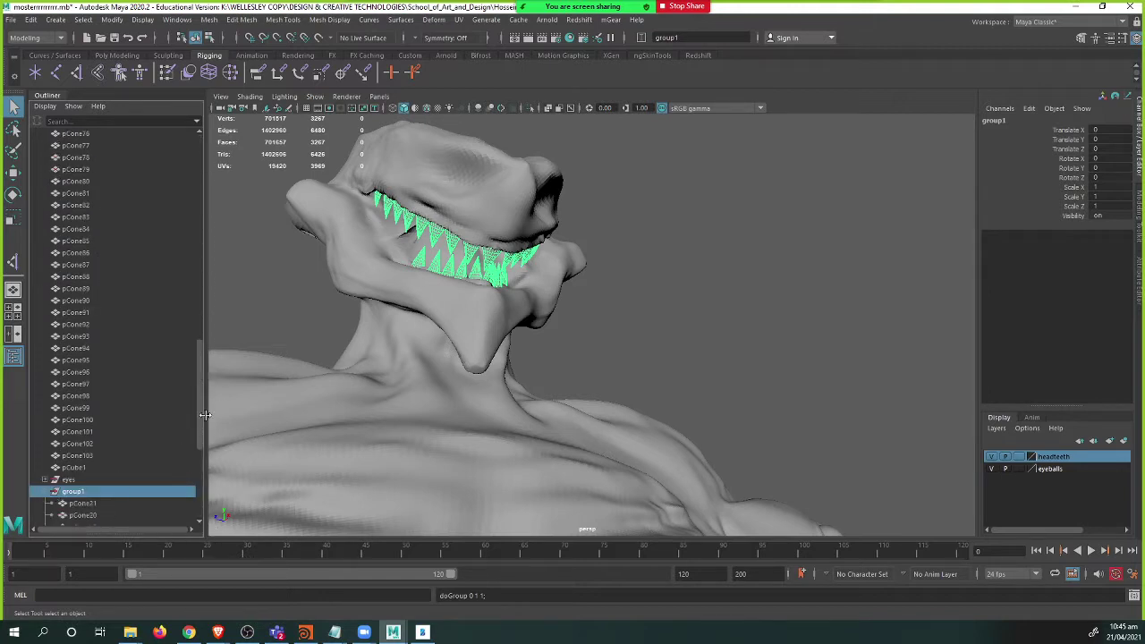
pyautogui.scroll(-7, 127, 403)
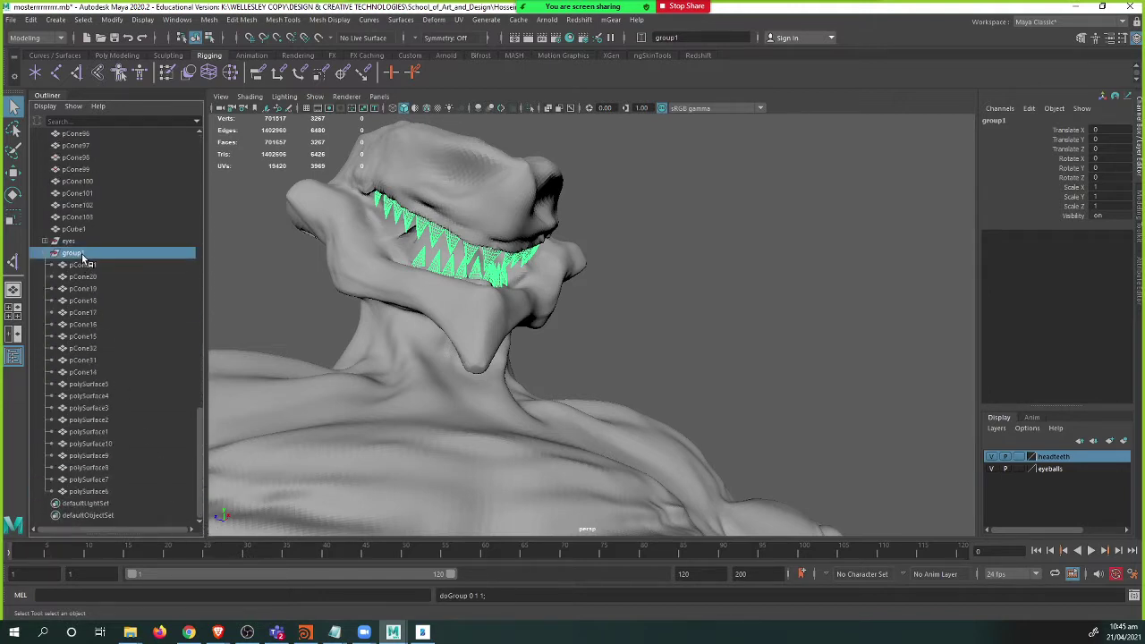
pyautogui.doubleClick(76, 253)
pyautogui.press('BackSpace')
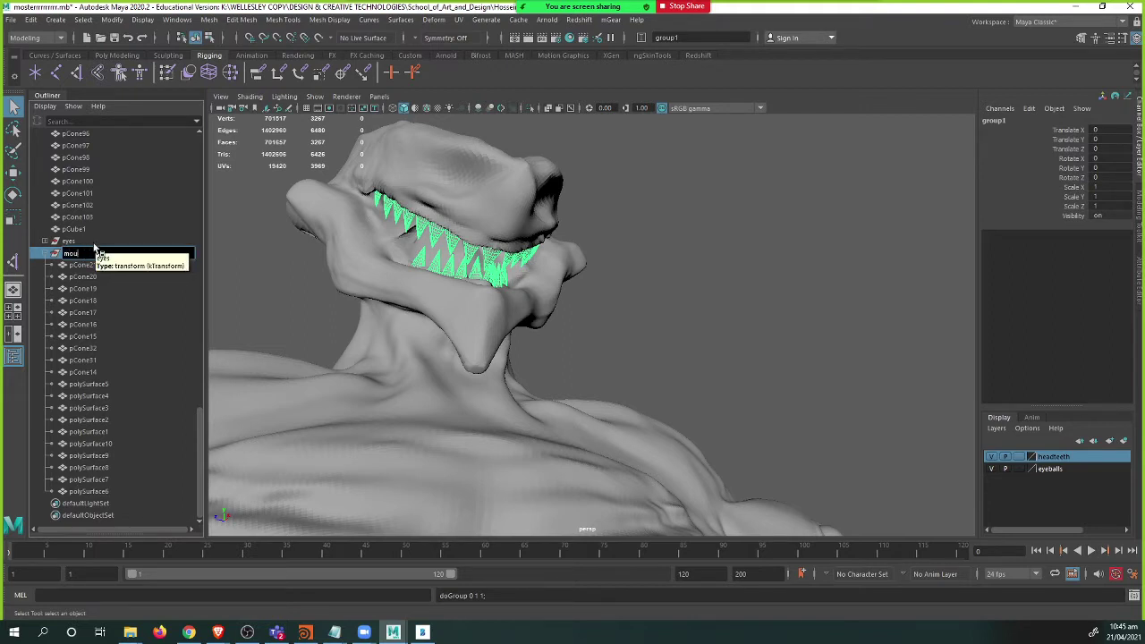
pyautogui.write('mouth_teeth')
pyautogui.press('Return')
# - Rename all the meshes inside mouth_teeth at once with the base name mouth_tooth and collapse the group
pyautogui.click(98, 264)
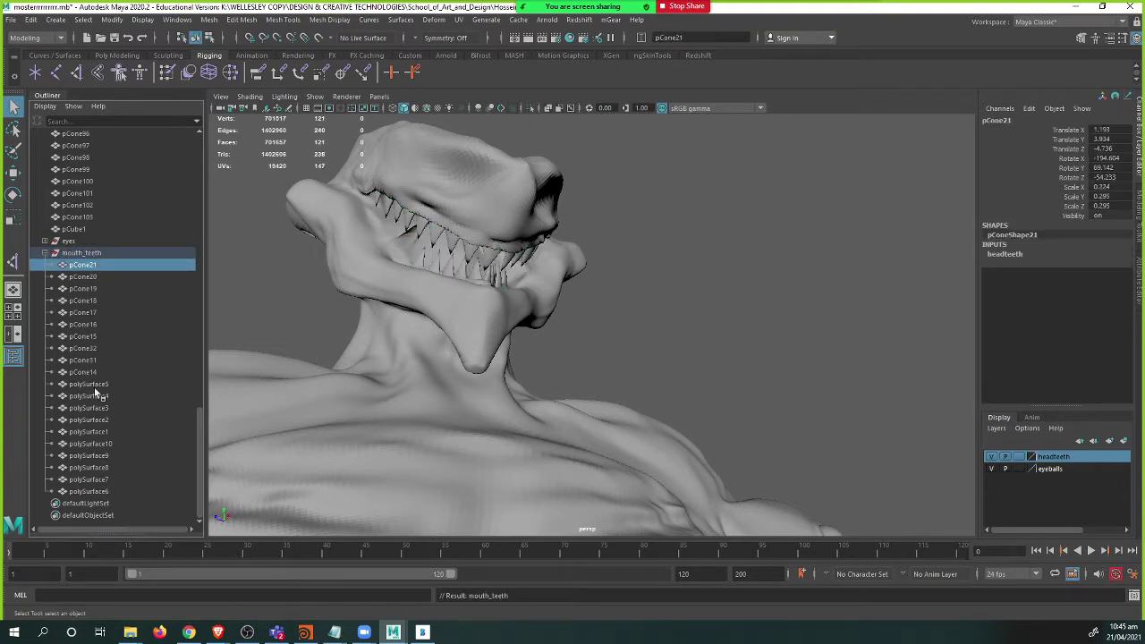
pyautogui.keyDown('shift'); pyautogui.click(94, 491); pyautogui.keyUp('shift')
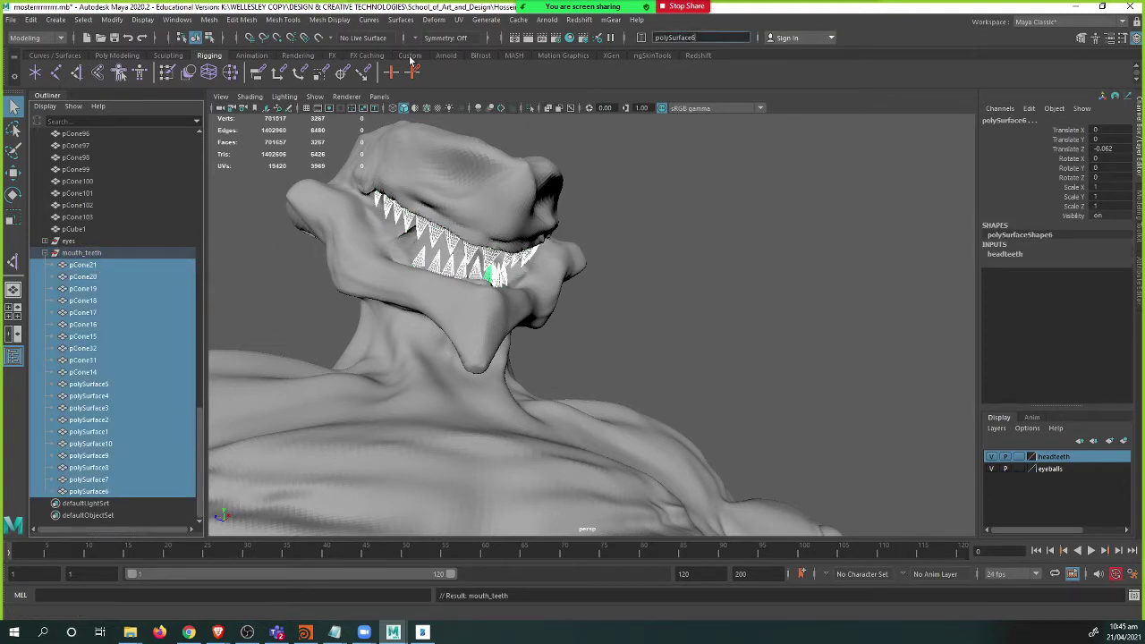
pyautogui.write('mouth tooth')
pyautogui.press('Return')
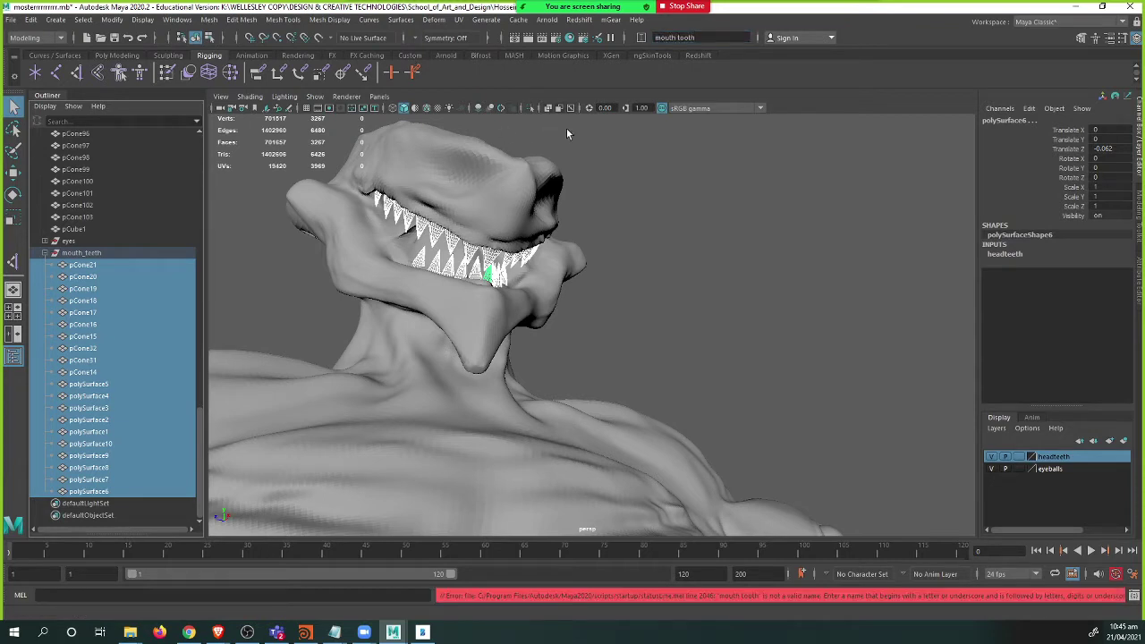
pyautogui.click(679, 38)
pyautogui.press('BackSpace')
pyautogui.write('_')
pyautogui.press('Return')
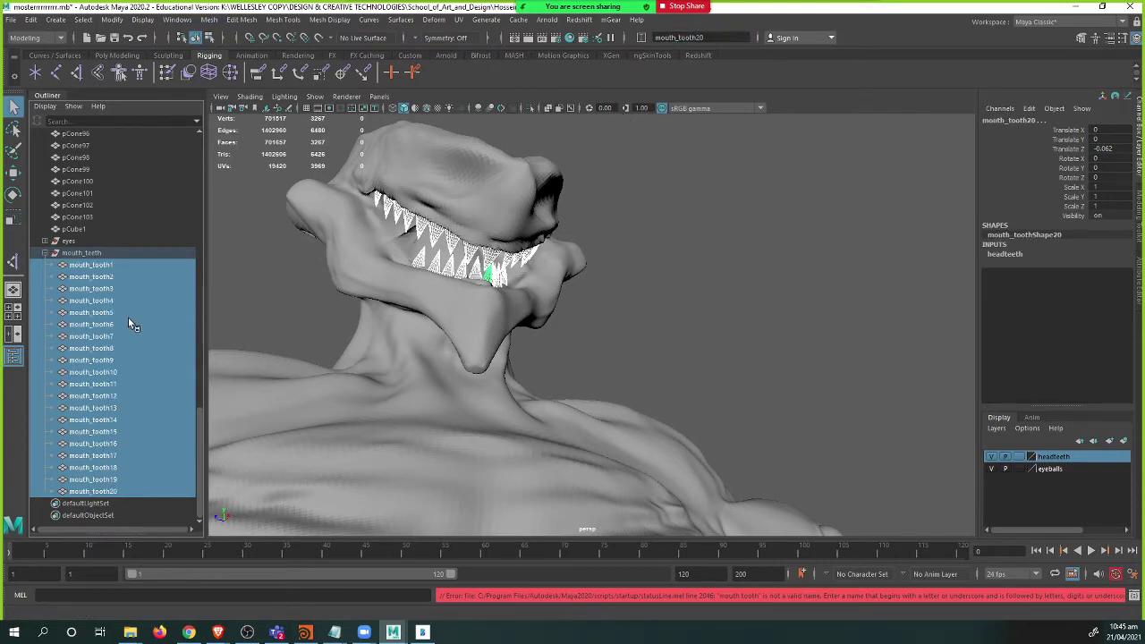
pyautogui.click(46, 253)
# - Select the teeth on the creature's torso, excluding the body and pCube1, and rename them all with the base name body_tooth
pyautogui.keyDown('alt'); pyautogui.moveTo(425, 329); pyautogui.dragTo(642, 463); pyautogui.keyUp('alt')
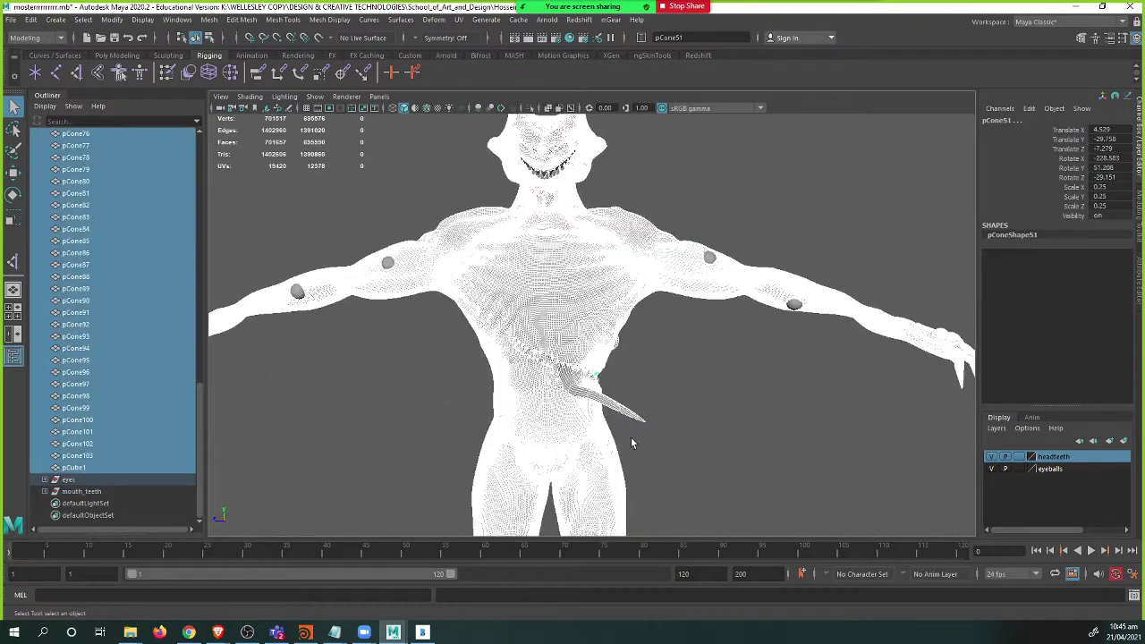
pyautogui.keyDown('ctrl'); pyautogui.click(630, 347); pyautogui.keyUp('ctrl')
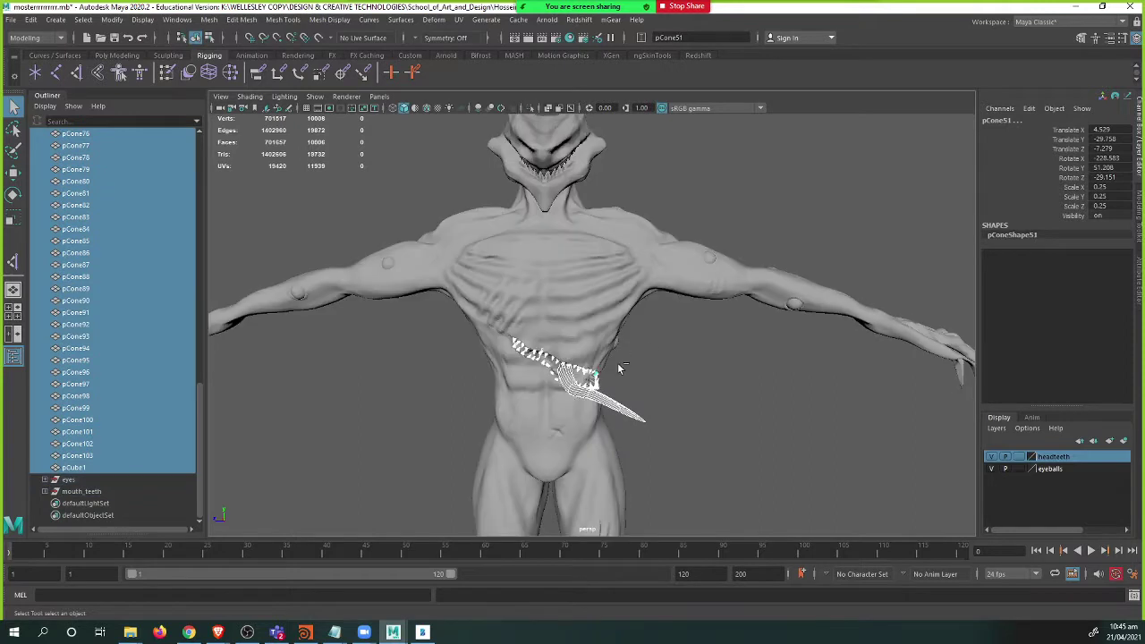
pyautogui.keyDown('alt'); pyautogui.moveTo(599, 424); pyautogui.dragTo(568, 420); pyautogui.keyUp('alt')
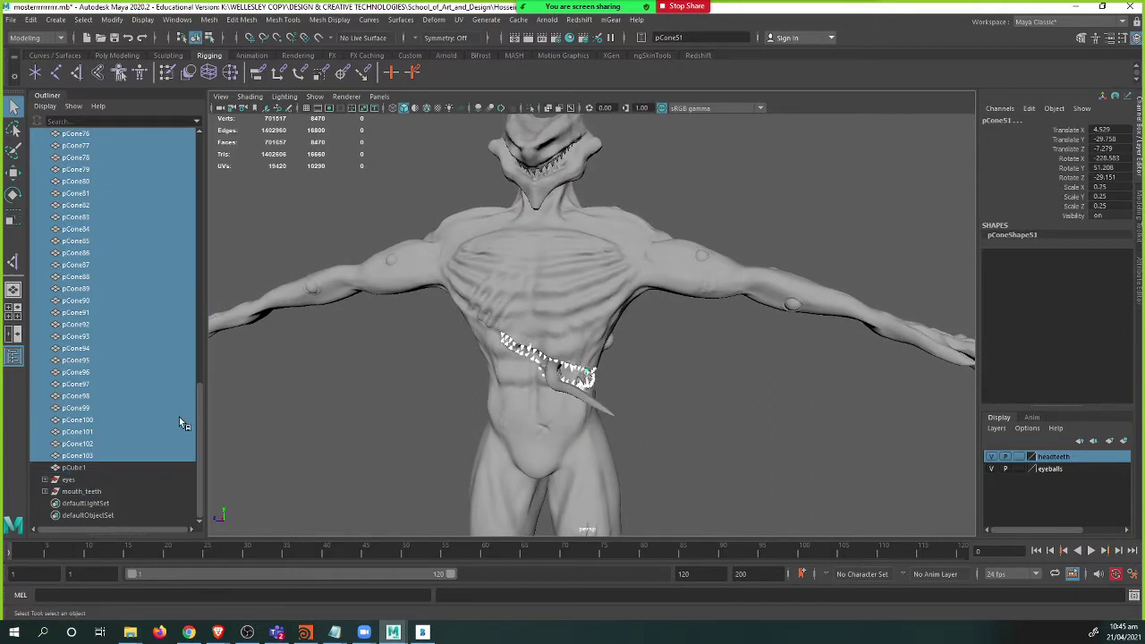
pyautogui.click(103, 469)
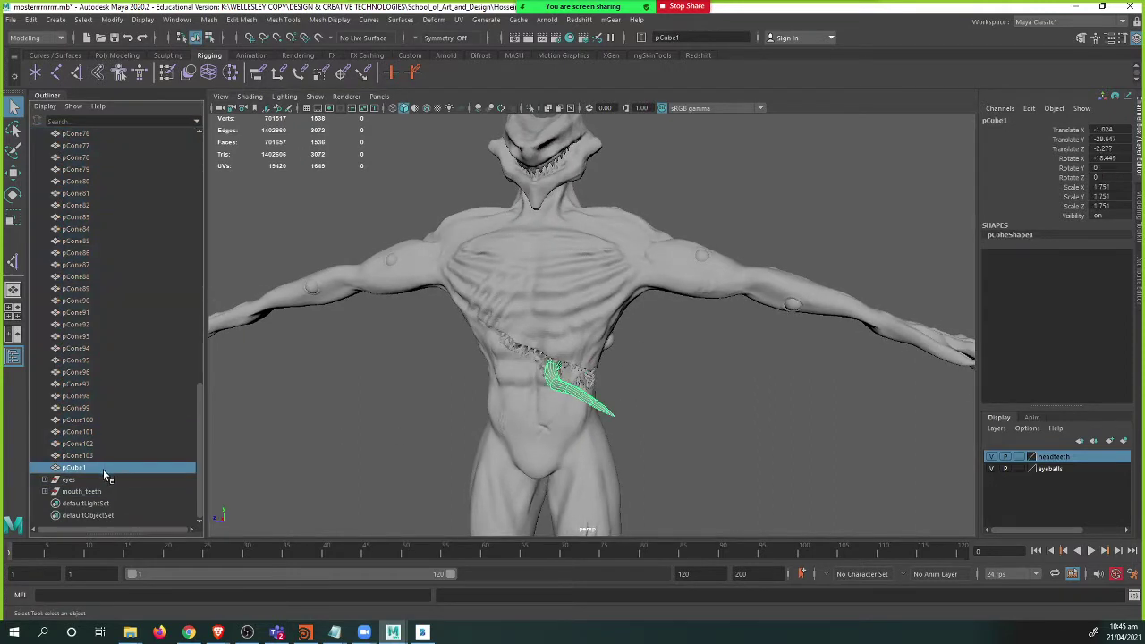
pyautogui.hotkey('ctrl', 'z')
pyautogui.keyDown('alt'); pyautogui.moveTo(604, 382); pyautogui.dragTo(580, 411); pyautogui.keyUp('alt')
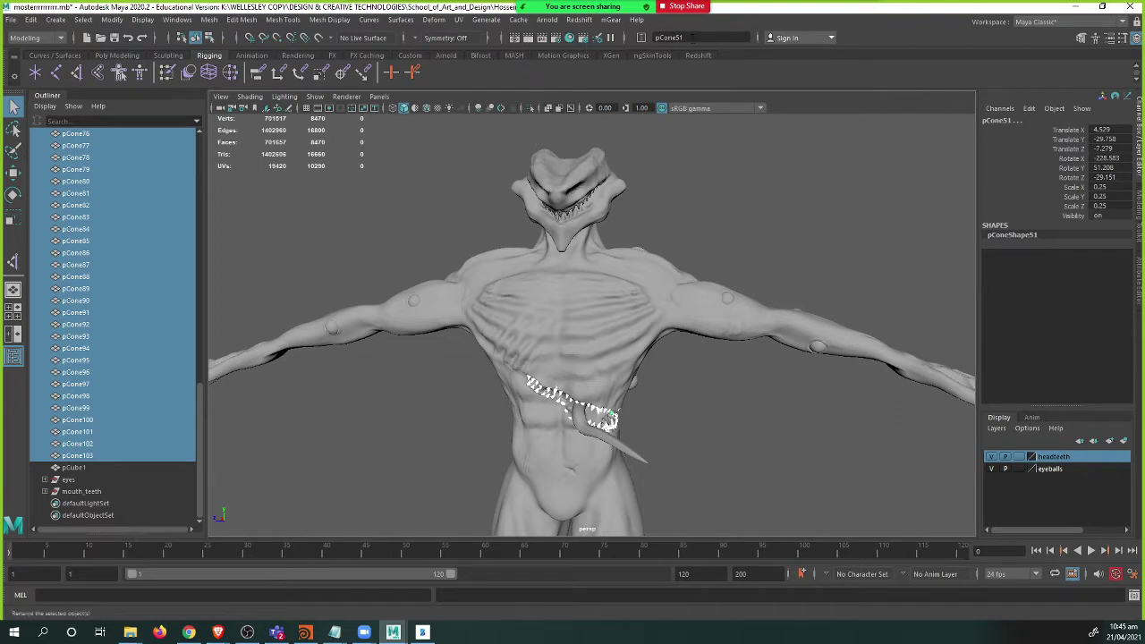
pyautogui.click(669, 36)
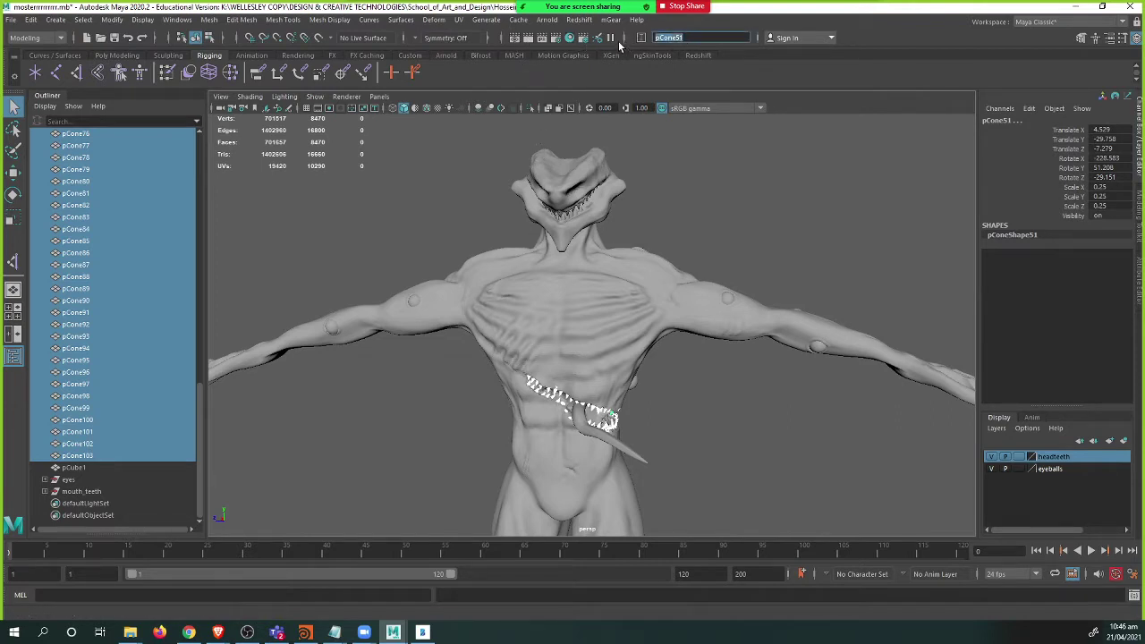
pyautogui.write('body_tooth')
pyautogui.press('Return')
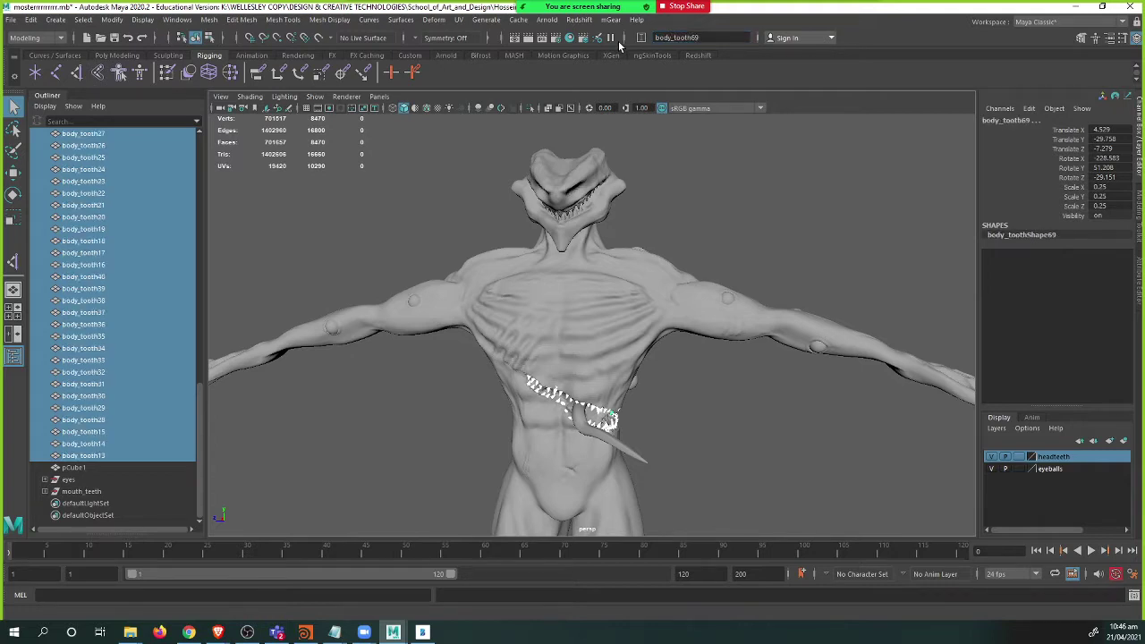
# - Group the selected torso teeth and name the group body_teeth
pyautogui.keyDown('alt'); pyautogui.moveTo(272, 270); pyautogui.dragTo(302, 262, button='middle'); pyautogui.keyUp('alt')
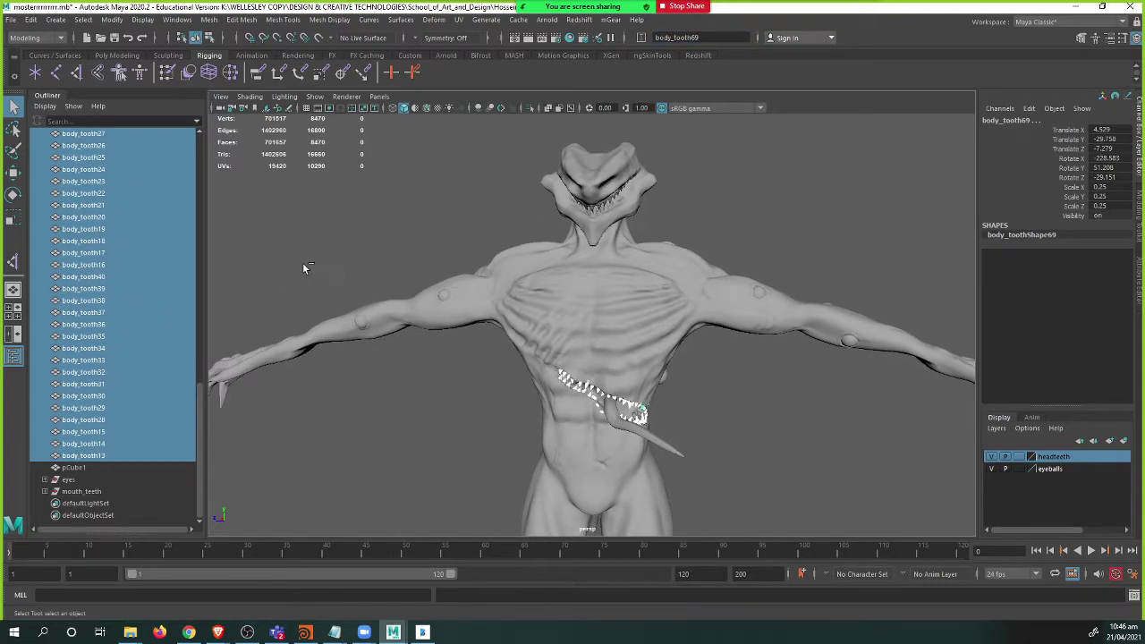
pyautogui.hotkey('ctrl', 'g')
pyautogui.doubleClick(73, 384)
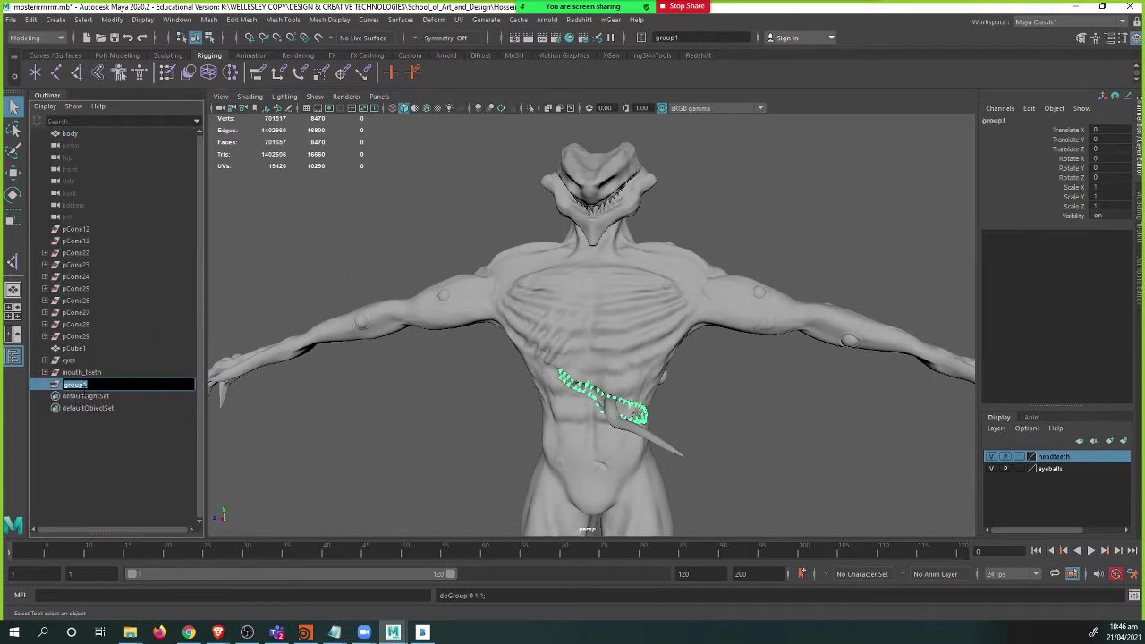
pyautogui.write('body_teeth')
pyautogui.press('Return')
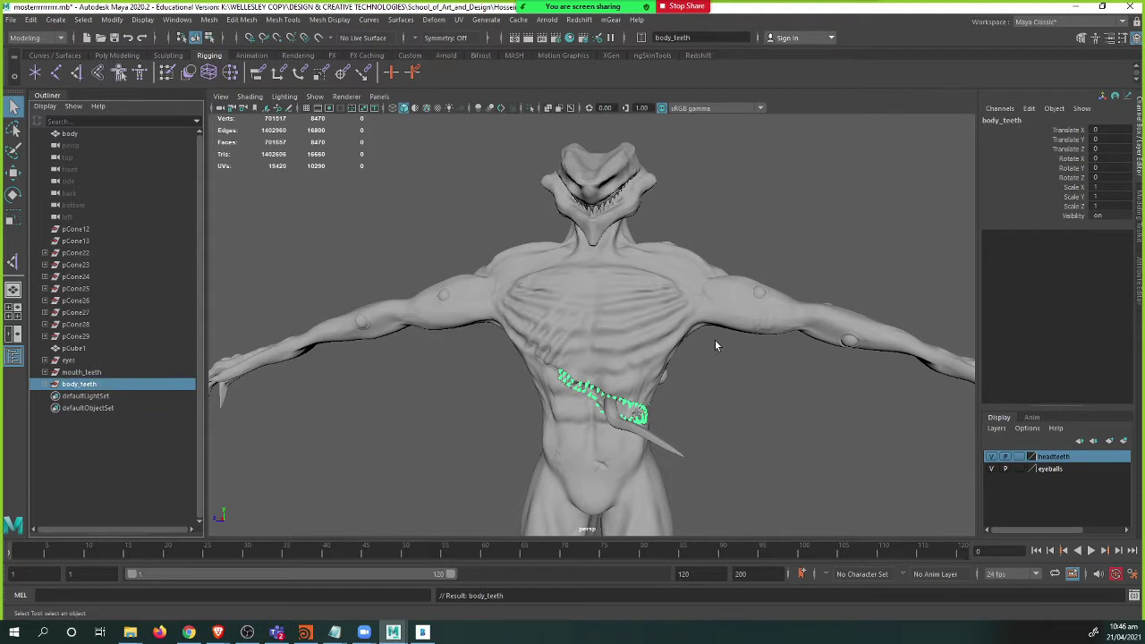
# - Rename the pCube1 mesh hanging from the torso's mouth as tongue
pyautogui.click(605, 424)
pyautogui.doubleClick(95, 349)
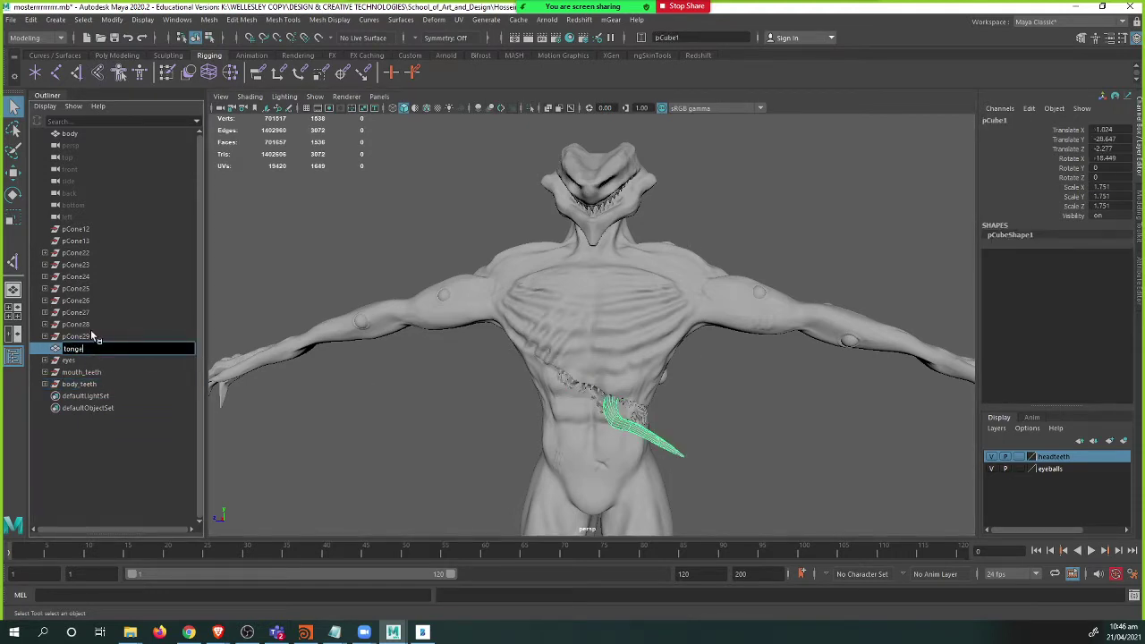
pyautogui.write('tongue')
pyautogui.press('Return')
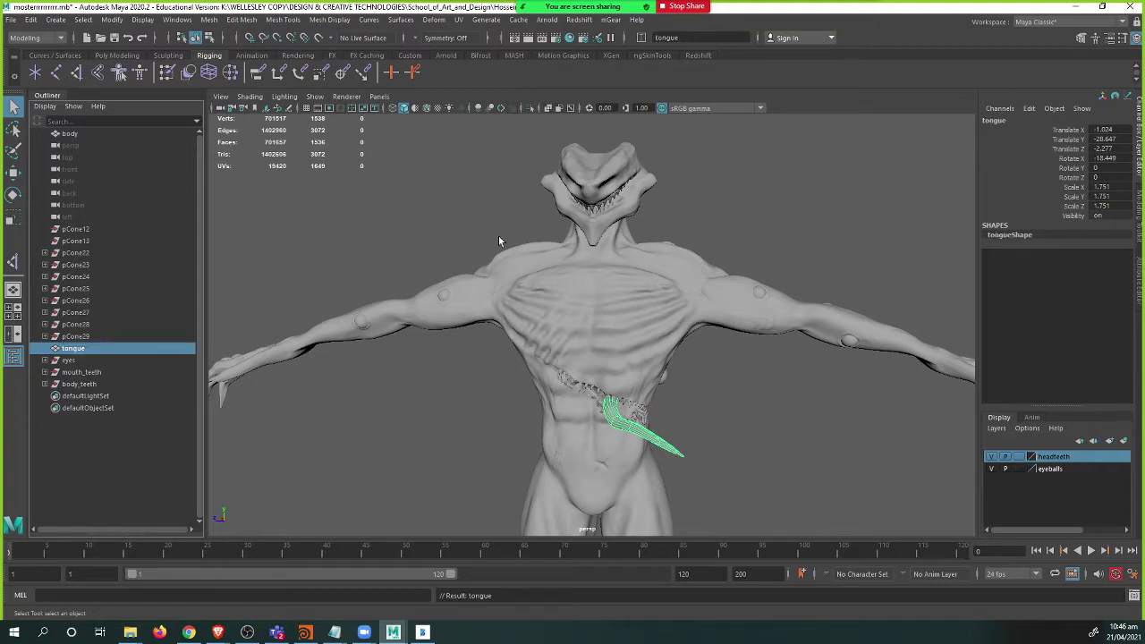
# - Delete the leftover pCone groups from pCone12 through pCone29 in the Outliner
pyautogui.keyDown('alt'); pyautogui.moveTo(512, 346); pyautogui.dragTo(512, 287, button='middle'); pyautogui.keyUp('alt')
pyautogui.keyDown('alt'); pyautogui.moveTo(512, 286); pyautogui.dragTo(304, 289, button='right'); pyautogui.keyUp('alt')
pyautogui.keyDown('alt'); pyautogui.moveTo(423, 340); pyautogui.dragTo(438, 292, button='middle'); pyautogui.keyUp('alt')
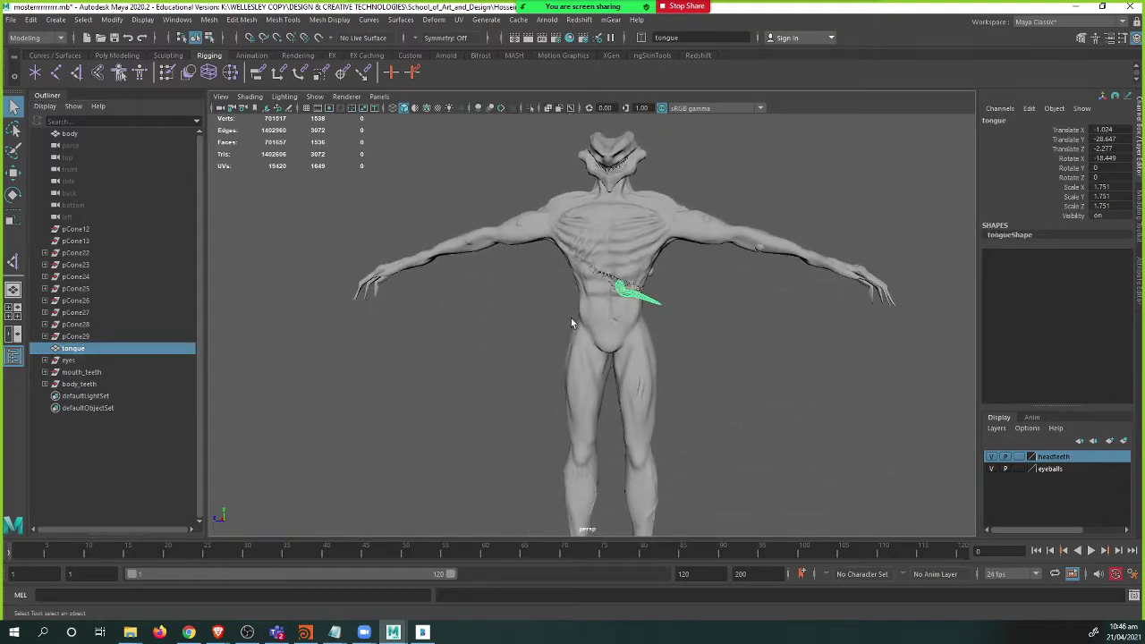
pyautogui.click(85, 335)
pyautogui.keyDown('shift'); pyautogui.click(87, 229); pyautogui.keyUp('shift')
pyautogui.press('Delete')
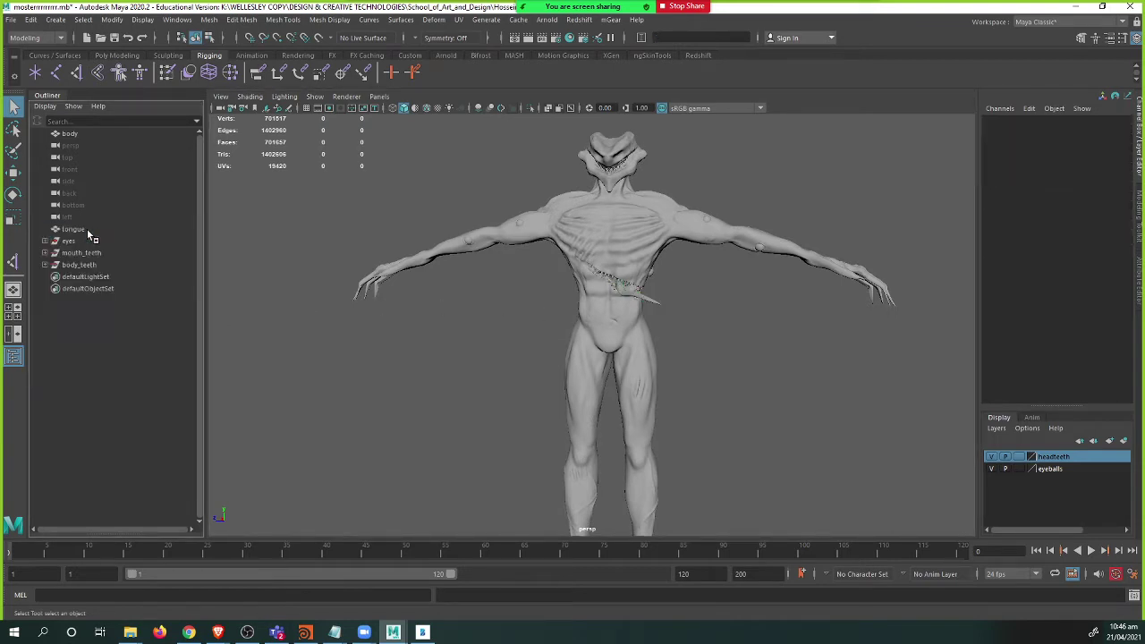
# - Group tongue, eyes, mouth_teeth and body_teeth under the name Monster, and move the body mesh into that group
pyautogui.keyDown('shift'); pyautogui.click(87, 265); pyautogui.keyUp('shift')
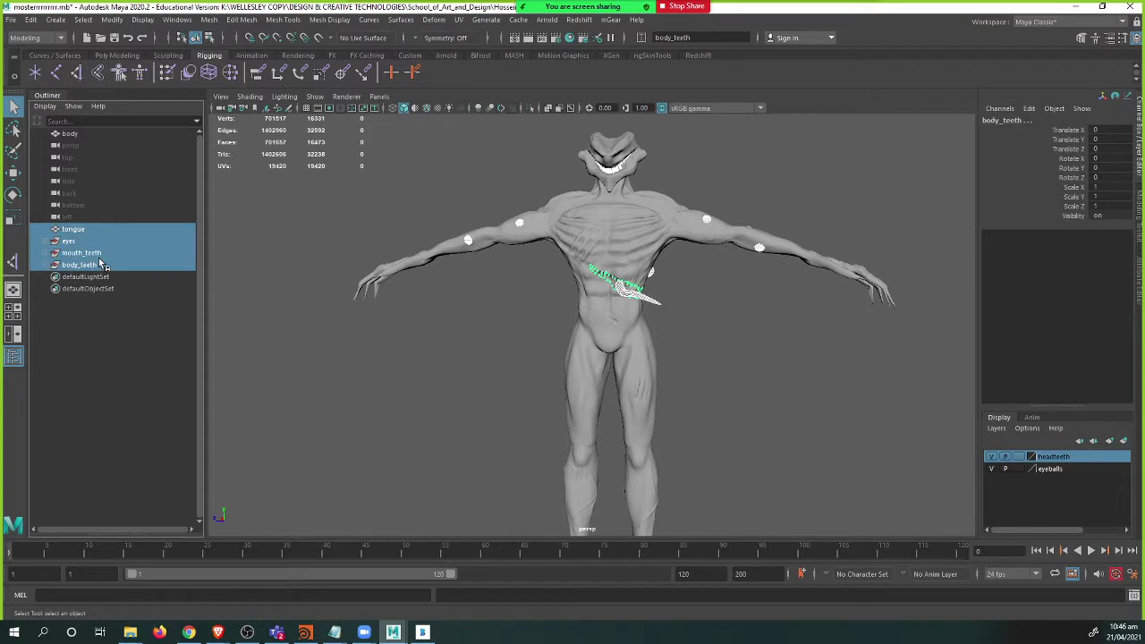
pyautogui.hotkey('ctrl', 'g')
pyautogui.doubleClick(74, 229)
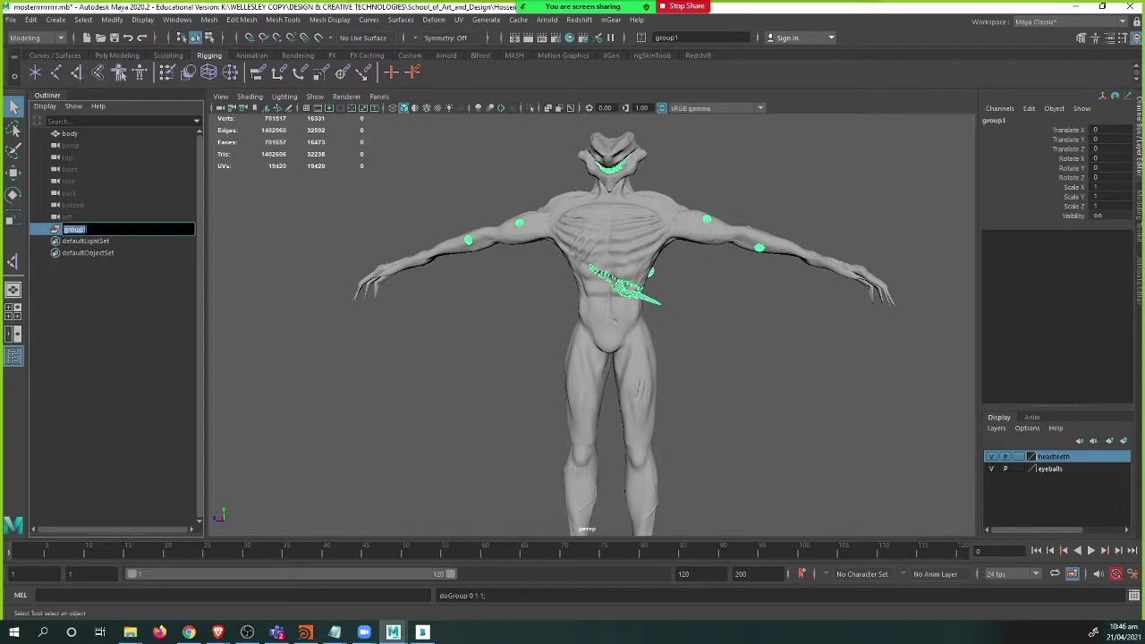
pyautogui.write('Monster')
pyautogui.press('Return')
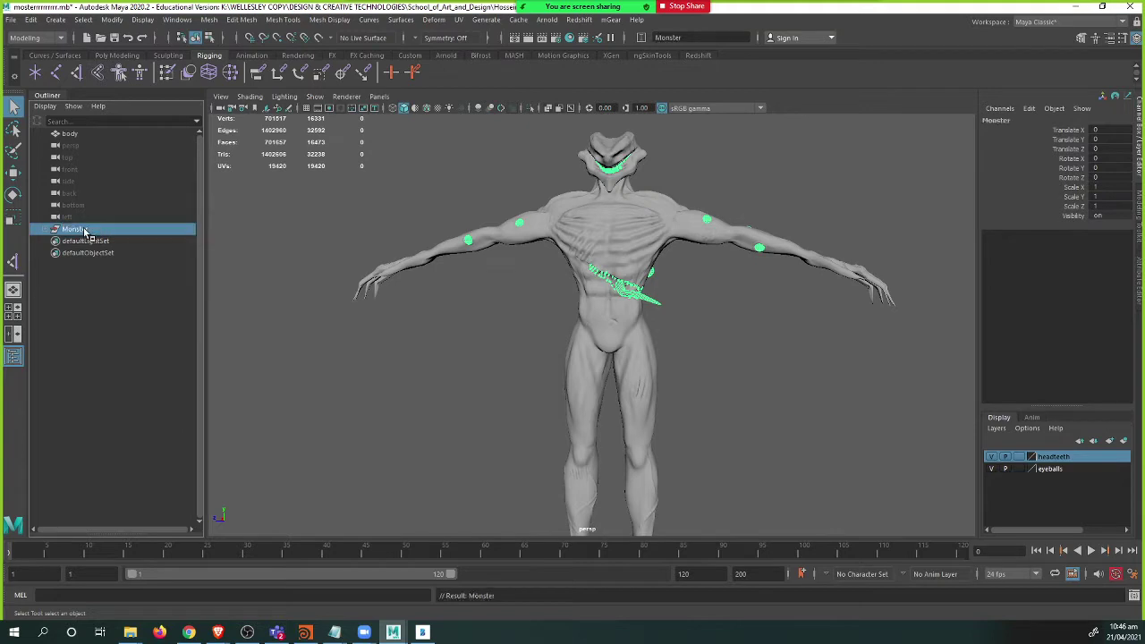
pyautogui.moveTo(71, 143); pyautogui.dragTo(76, 229, button='middle')
pyautogui.click(44, 217)
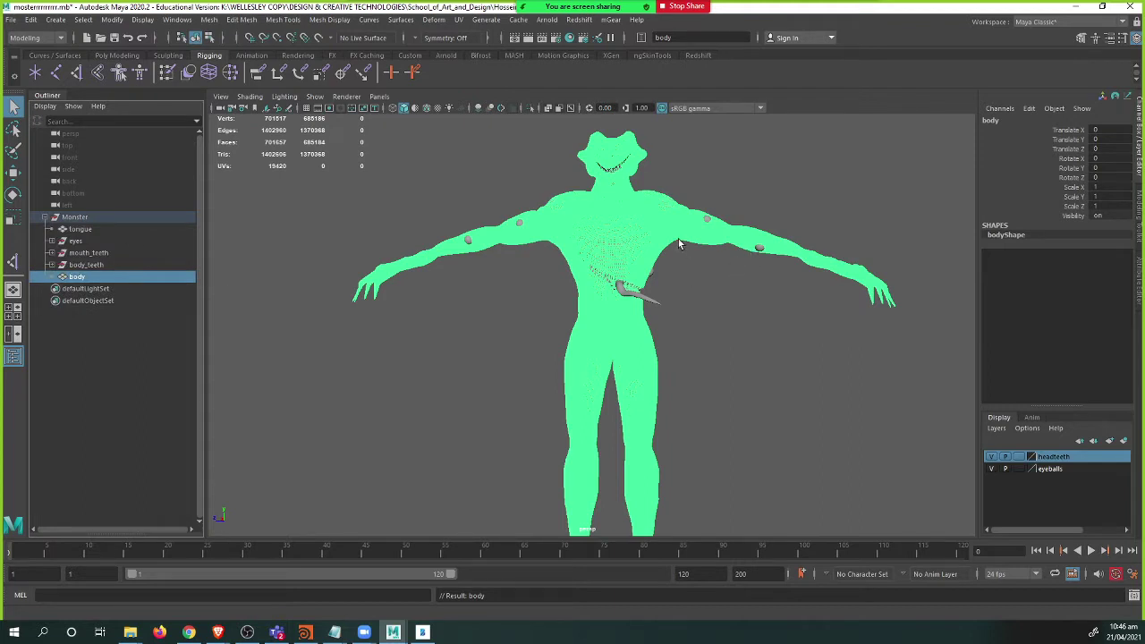
# - Examine the wireframe density and polygon counts of the body mesh up close and from several angles
pyautogui.keyDown('alt'); pyautogui.moveTo(650, 295); pyautogui.dragTo(608, 254); pyautogui.keyUp('alt')
pyautogui.scroll(7, 569, 364)
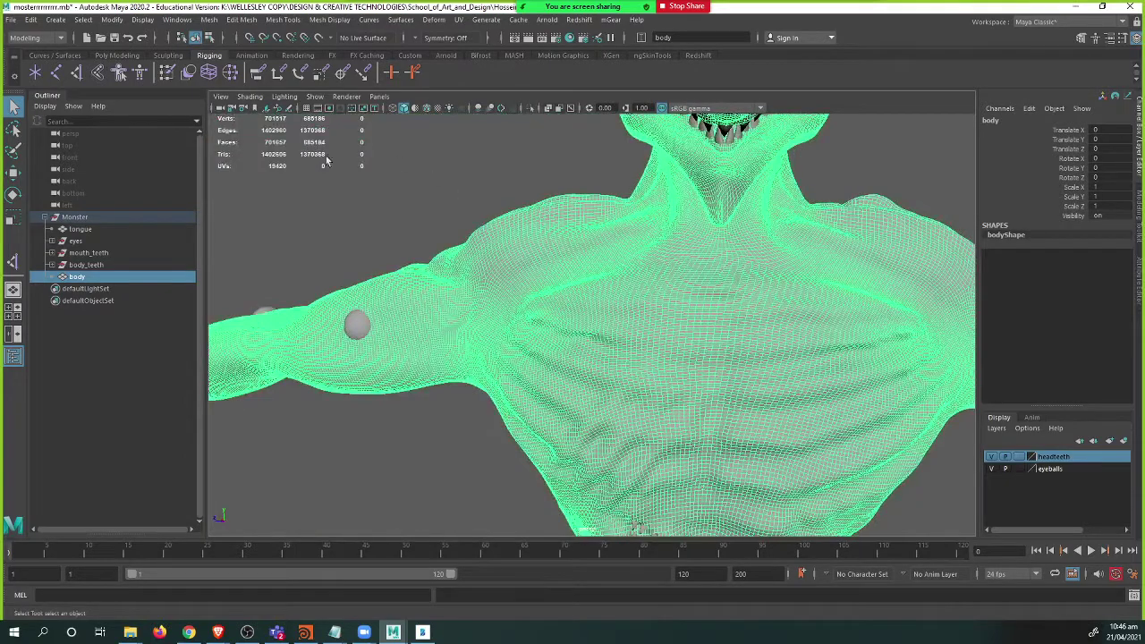
pyautogui.keyDown('alt'); pyautogui.moveTo(721, 291); pyautogui.dragTo(537, 285, button='middle'); pyautogui.keyUp('alt')
pyautogui.keyDown('alt'); pyautogui.moveTo(537, 285); pyautogui.dragTo(461, 288, button='right'); pyautogui.keyUp('alt')
pyautogui.keyDown('alt'); pyautogui.moveTo(608, 335); pyautogui.dragTo(608, 234, button='middle'); pyautogui.keyUp('alt')
pyautogui.keyDown('alt'); pyautogui.moveTo(608, 234); pyautogui.dragTo(501, 268); pyautogui.keyUp('alt')
pyautogui.keyDown('alt'); pyautogui.moveTo(680, 376); pyautogui.dragTo(812, 400, button='right'); pyautogui.keyUp('alt')
pyautogui.keyDown('alt'); pyautogui.moveTo(812, 399); pyautogui.dragTo(749, 355); pyautogui.keyUp('alt')
pyautogui.keyDown('alt'); pyautogui.moveTo(749, 356); pyautogui.dragTo(644, 343, button='right'); pyautogui.keyUp('alt')
# - Save the scene, and save it again in the Monster folder as monster_v2 with the person's first name appended
pyautogui.keyDown('shift'); pyautogui.rightClick(634, 279); pyautogui.keyUp('shift')
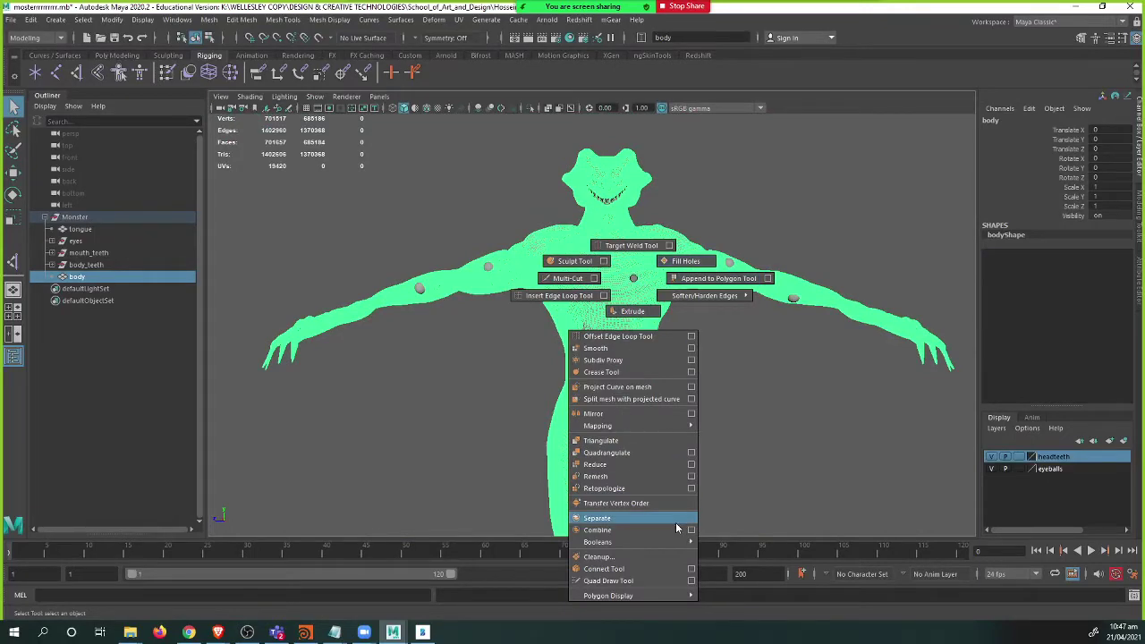
pyautogui.keyDown('shift'); pyautogui.moveTo(676, 525); pyautogui.dragTo(634, 278, button='right'); pyautogui.keyUp('shift')
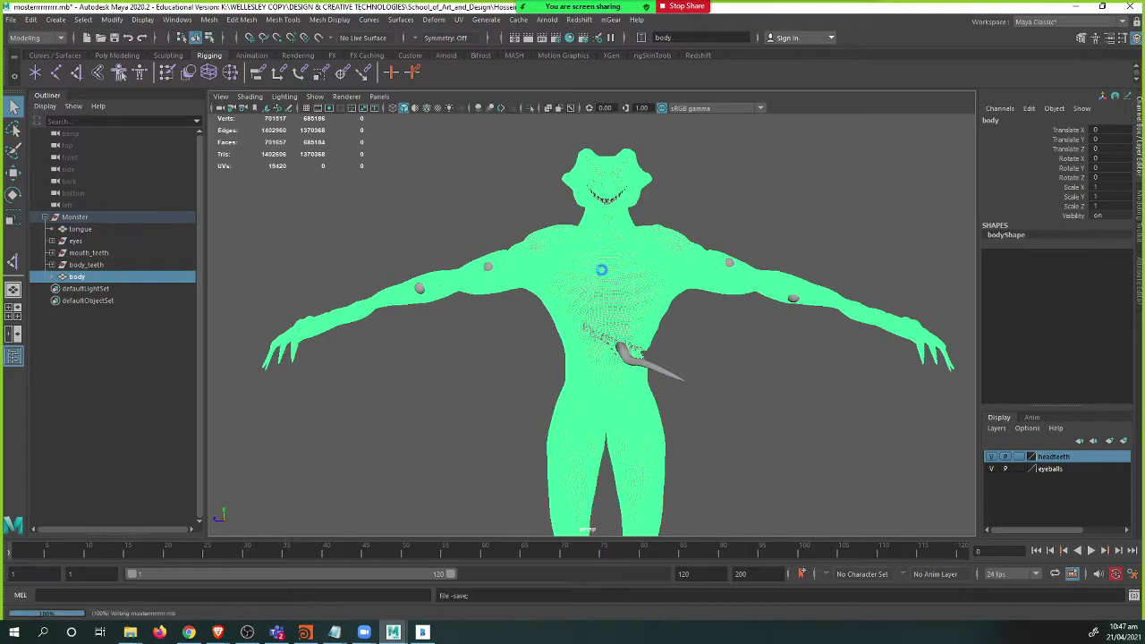
pyautogui.hotkey('ctrl', 's')
pyautogui.click(11, 20)
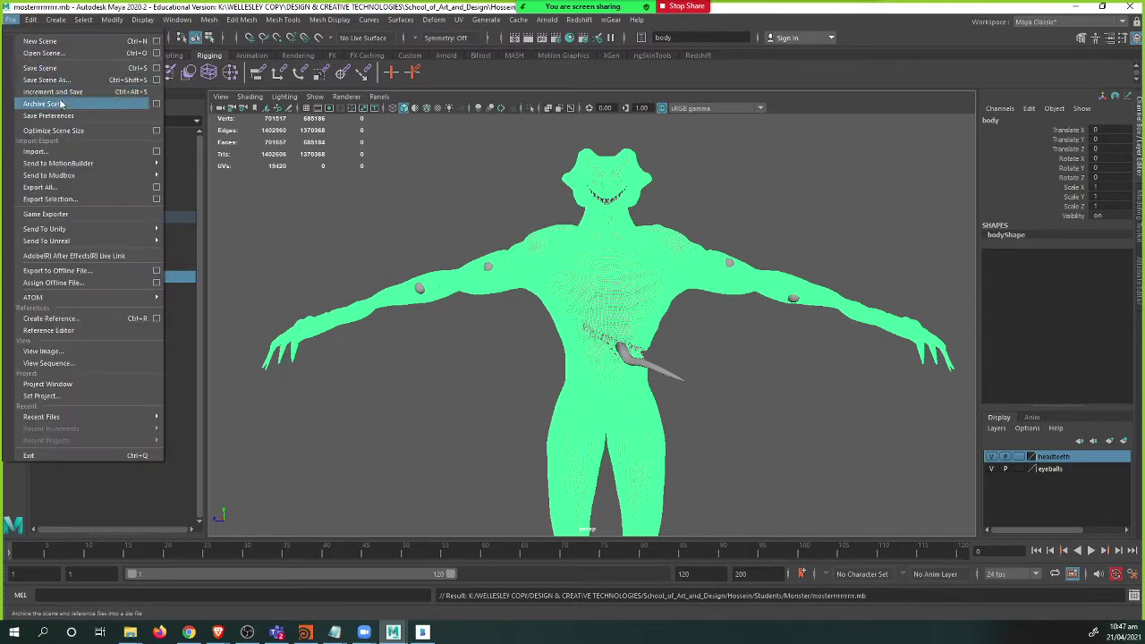
pyautogui.click(68, 82)
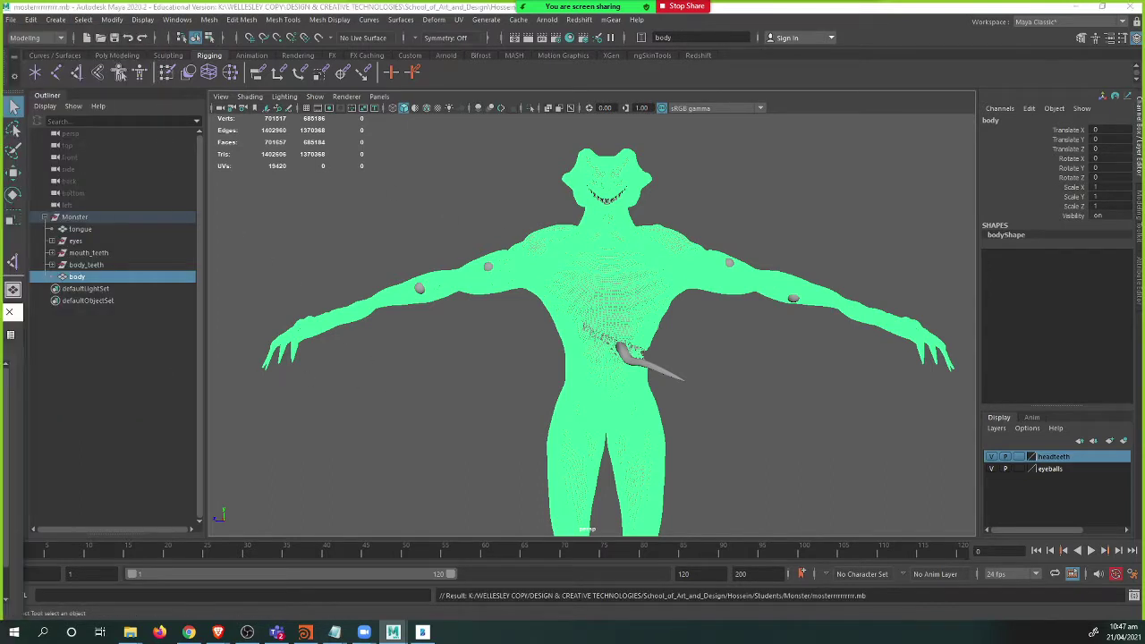
pyautogui.hotkey('ctrl', 'shift', 's')
pyautogui.write('monster_v2_hossein')
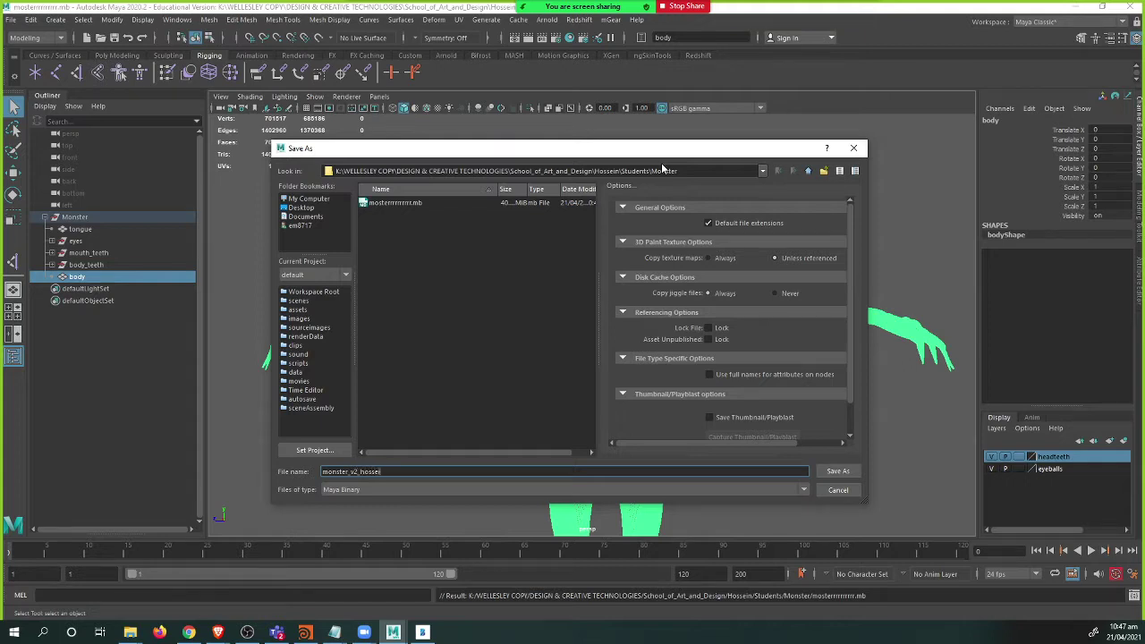
pyautogui.click(841, 475)
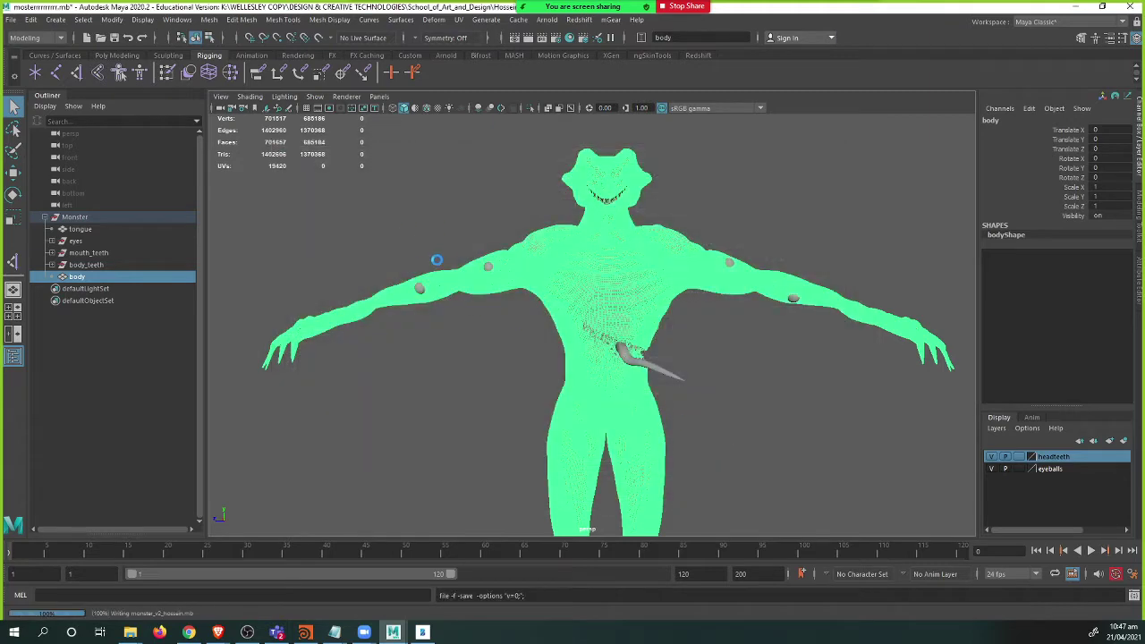
# - Retopologize the body mesh with a target face count of 50000
pyautogui.keyDown('alt'); pyautogui.moveTo(433, 252); pyautogui.dragTo(391, 227, button='middle'); pyautogui.keyUp('alt')
pyautogui.keyDown('alt'); pyautogui.moveTo(395, 251); pyautogui.dragTo(427, 252, button='right'); pyautogui.keyUp('alt')
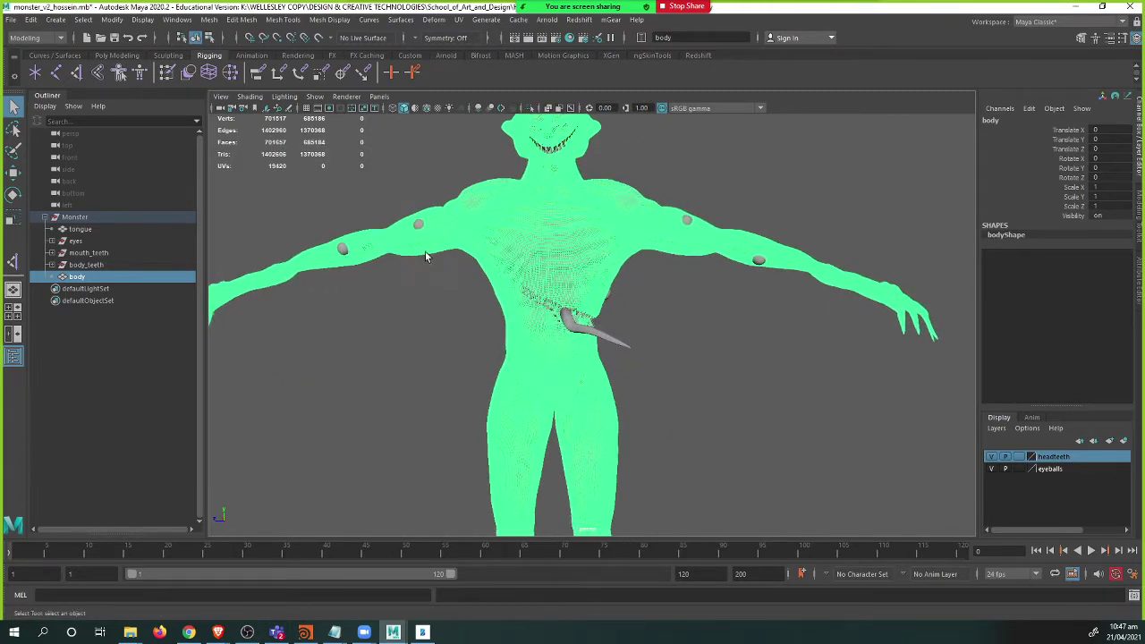
pyautogui.keyDown('alt'); pyautogui.moveTo(417, 252); pyautogui.dragTo(397, 302, button='middle'); pyautogui.keyUp('alt')
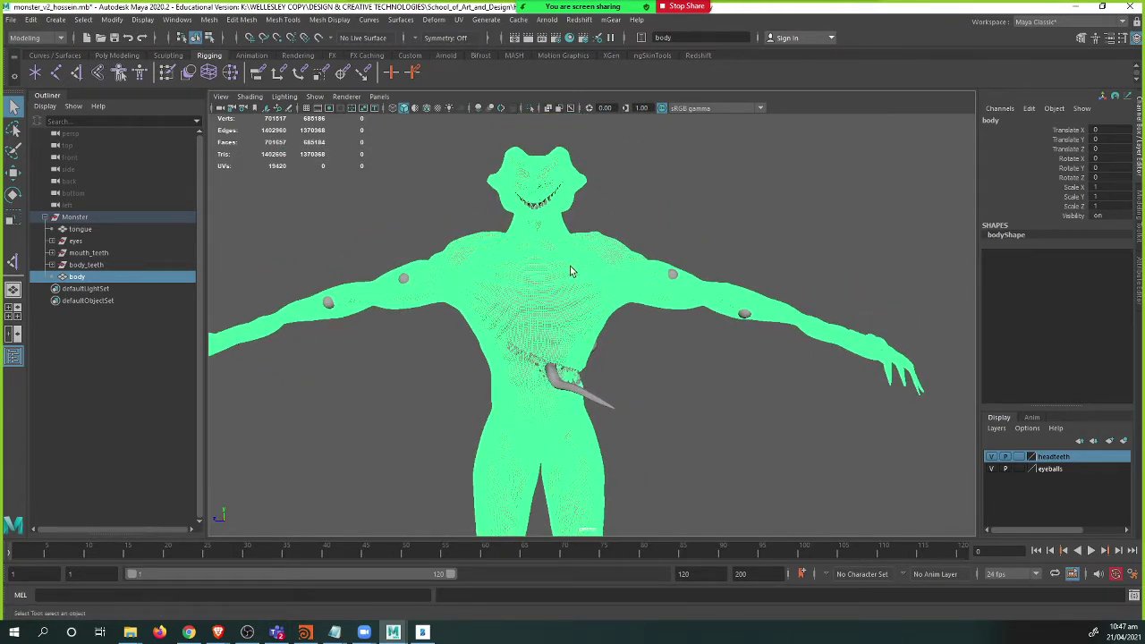
pyautogui.keyDown('shift'); pyautogui.moveTo(549, 291); pyautogui.dragTo(605, 497, button='right'); pyautogui.keyUp('shift')
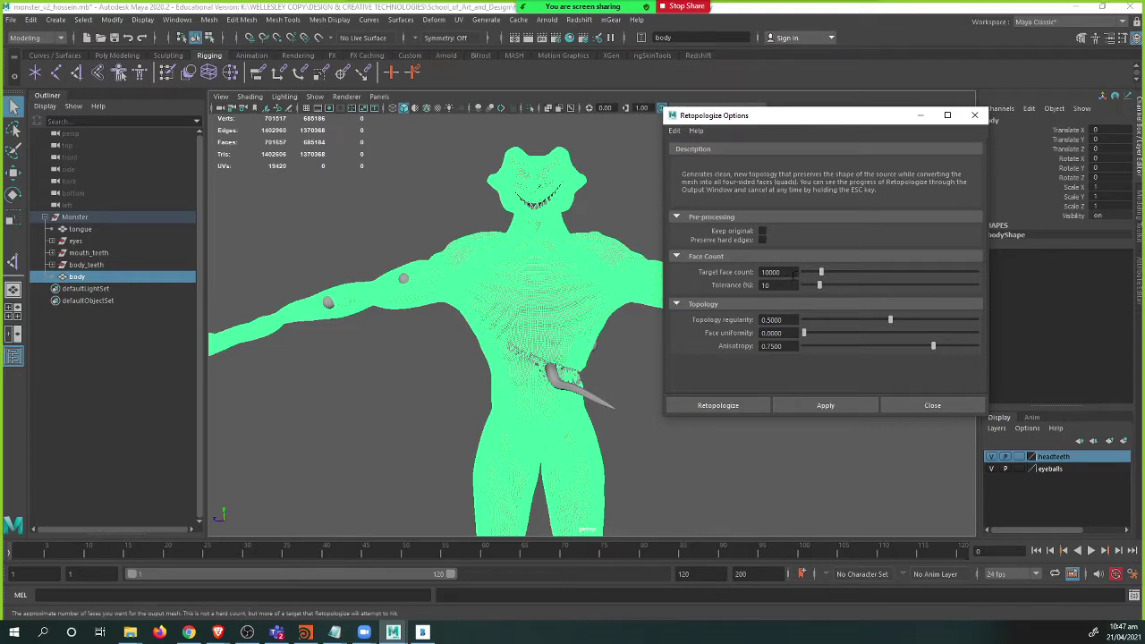
pyautogui.keyDown('alt'); pyautogui.moveTo(580, 256); pyautogui.dragTo(488, 232, button='middle'); pyautogui.keyUp('alt')
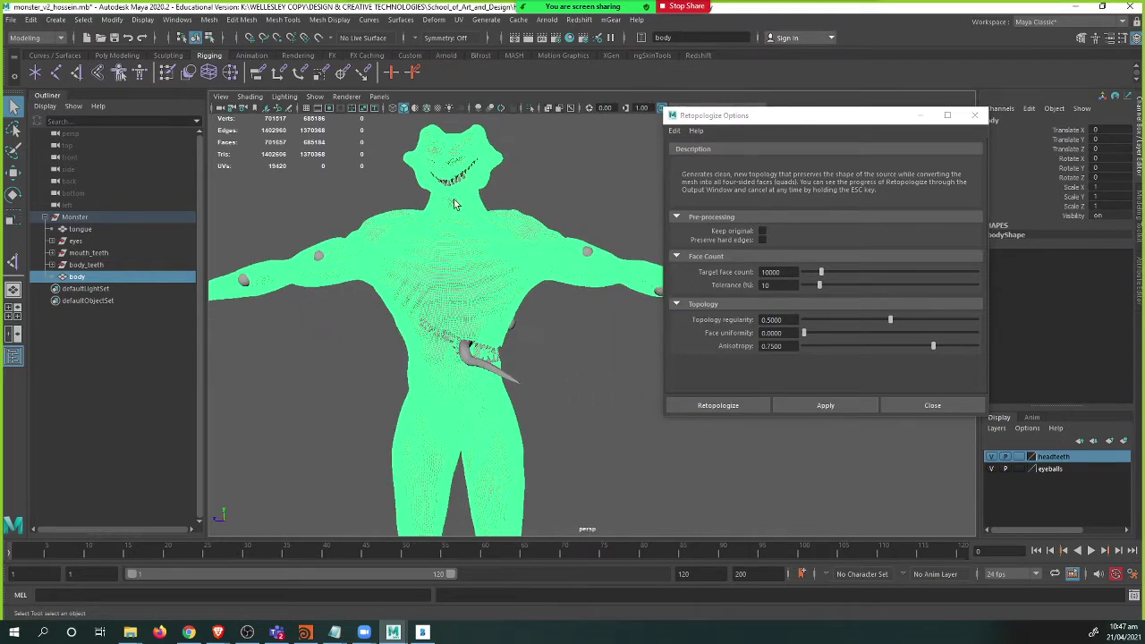
pyautogui.keyDown('alt'); pyautogui.moveTo(455, 204); pyautogui.dragTo(509, 209, button='right'); pyautogui.keyUp('alt')
pyautogui.keyDown('alt'); pyautogui.moveTo(508, 209); pyautogui.dragTo(585, 319, button='middle'); pyautogui.keyUp('alt')
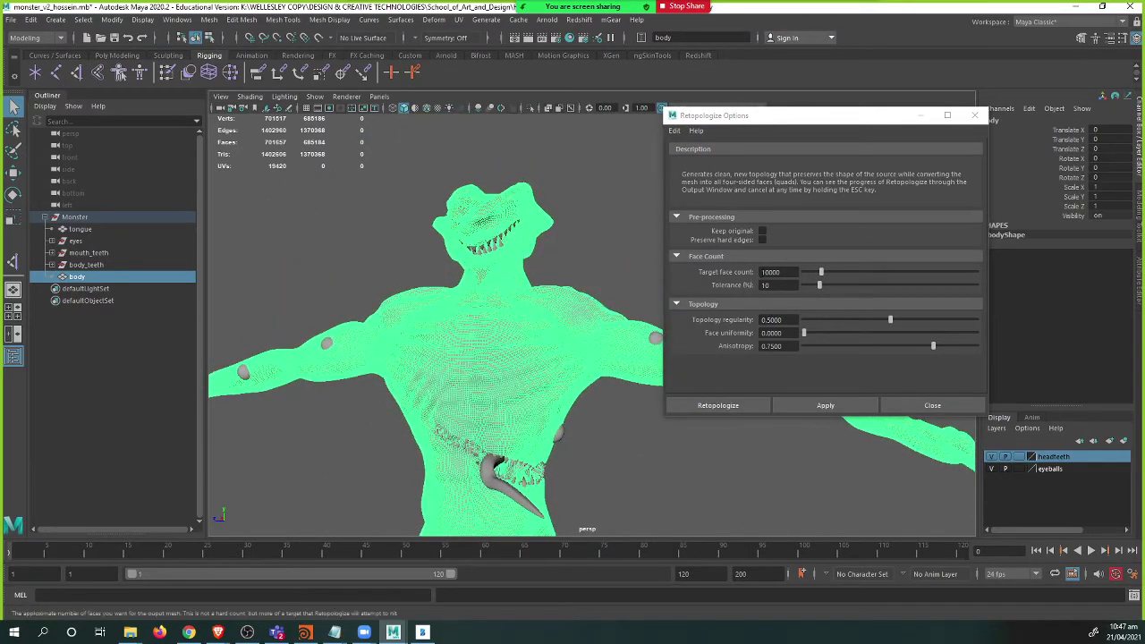
pyautogui.click(767, 273)
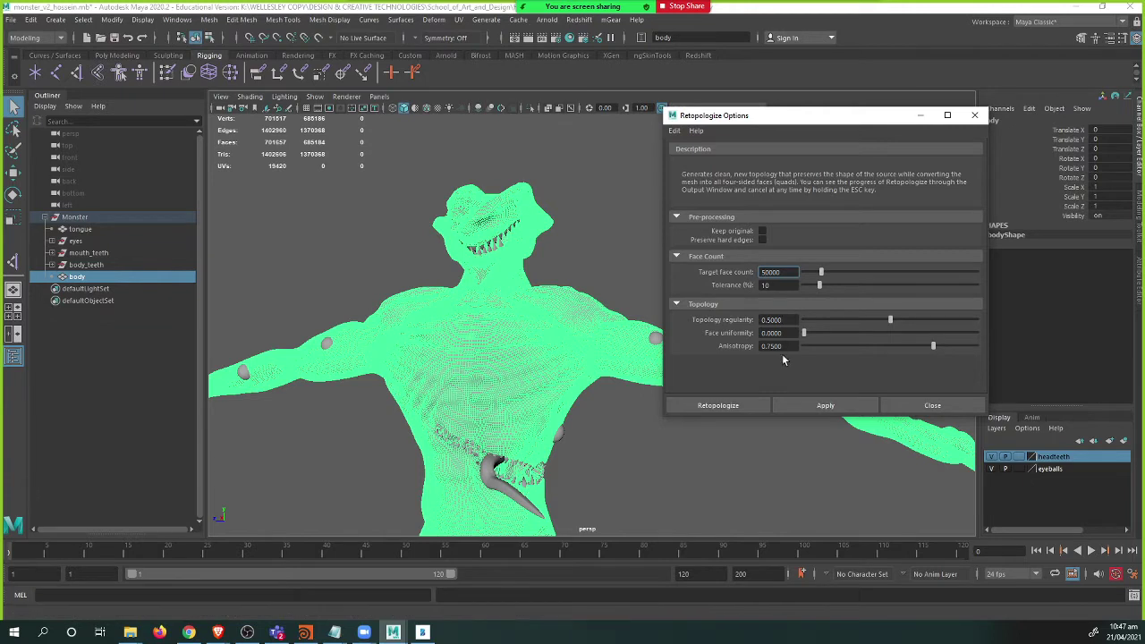
pyautogui.click(733, 406)
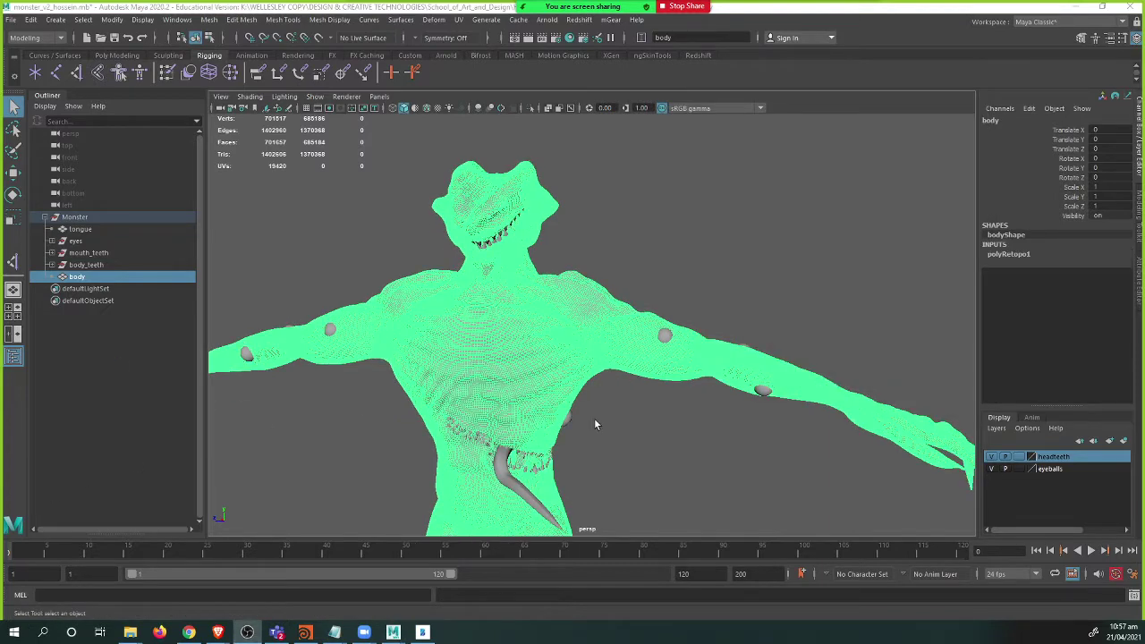
# - Select only the body mesh and set the selection export's file type to OBJexport
pyautogui.keyDown('alt'); pyautogui.moveTo(592, 411); pyautogui.dragTo(650, 346, button='middle'); pyautogui.keyUp('alt')
pyautogui.click(643, 393)
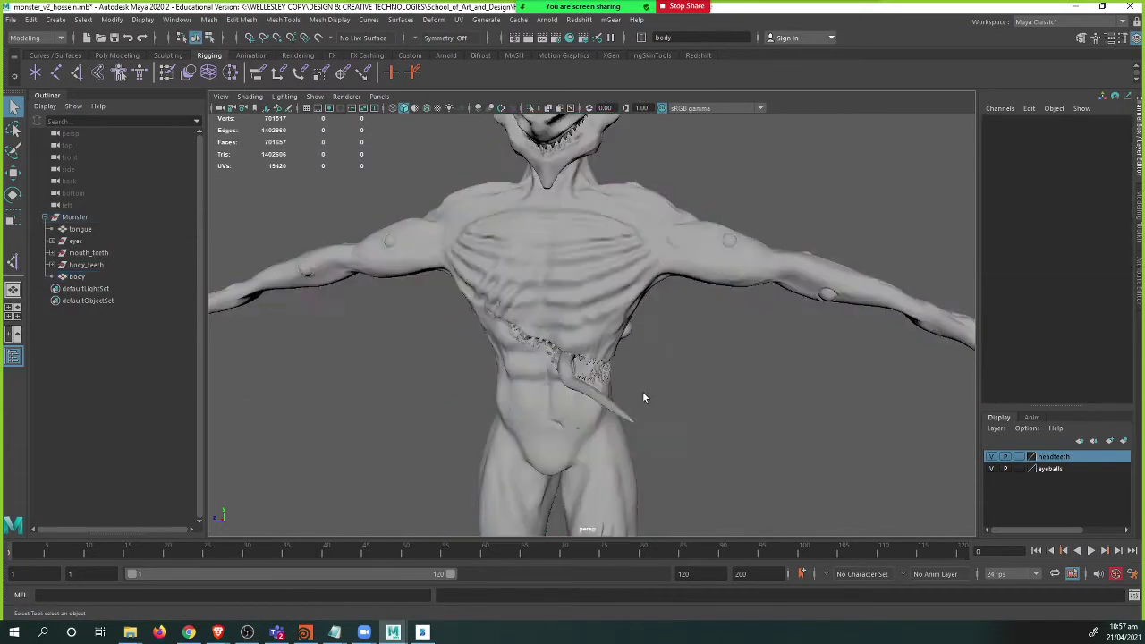
pyautogui.click(77, 276)
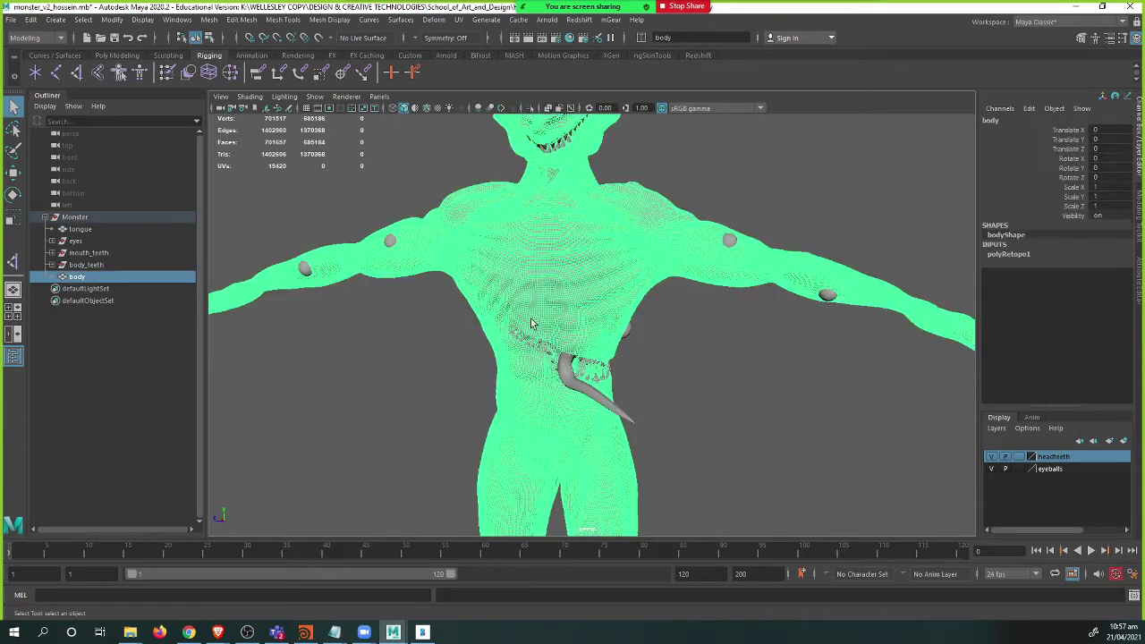
pyautogui.click(10, 19)
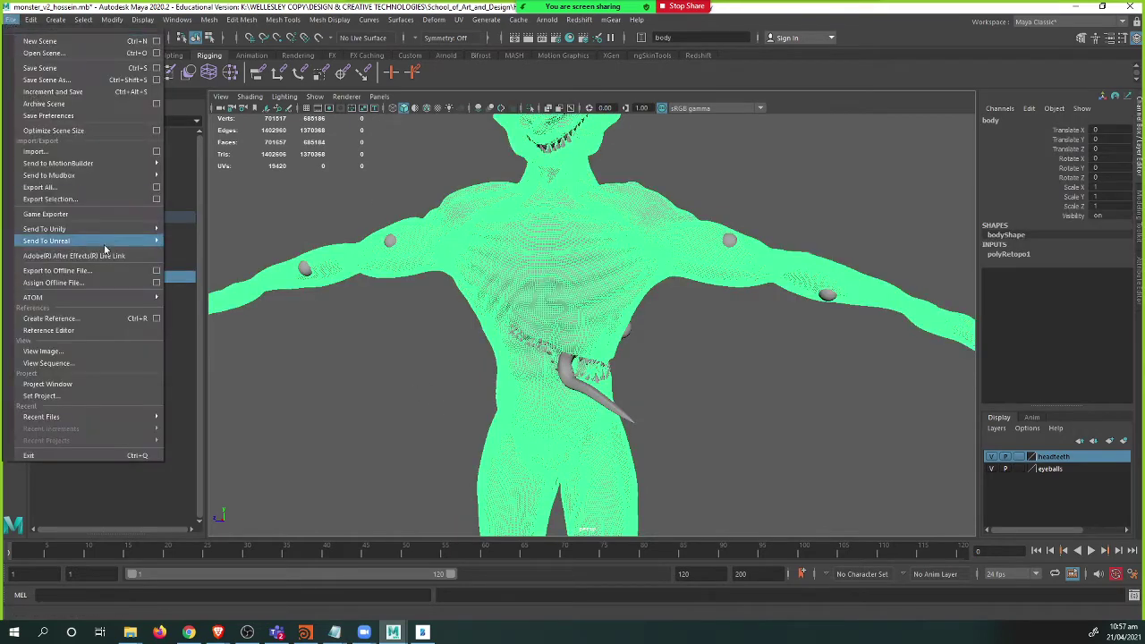
pyautogui.moveTo(30, 18)
pyautogui.moveTo(77, 160)
pyautogui.click(30, 18)
pyautogui.click(10, 19)
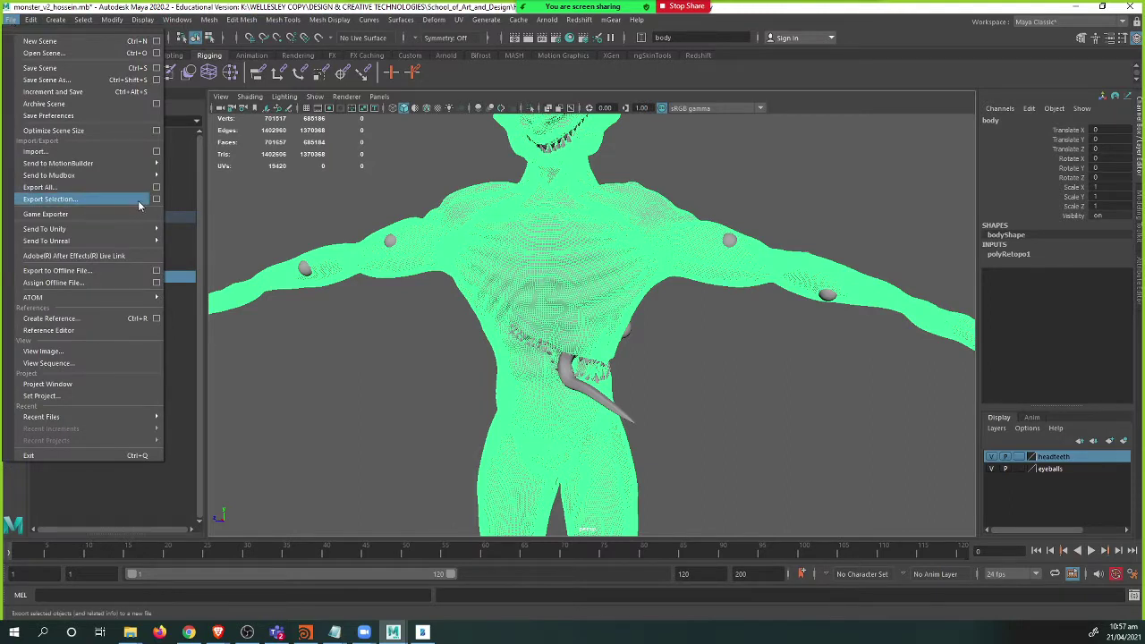
pyautogui.click(158, 200)
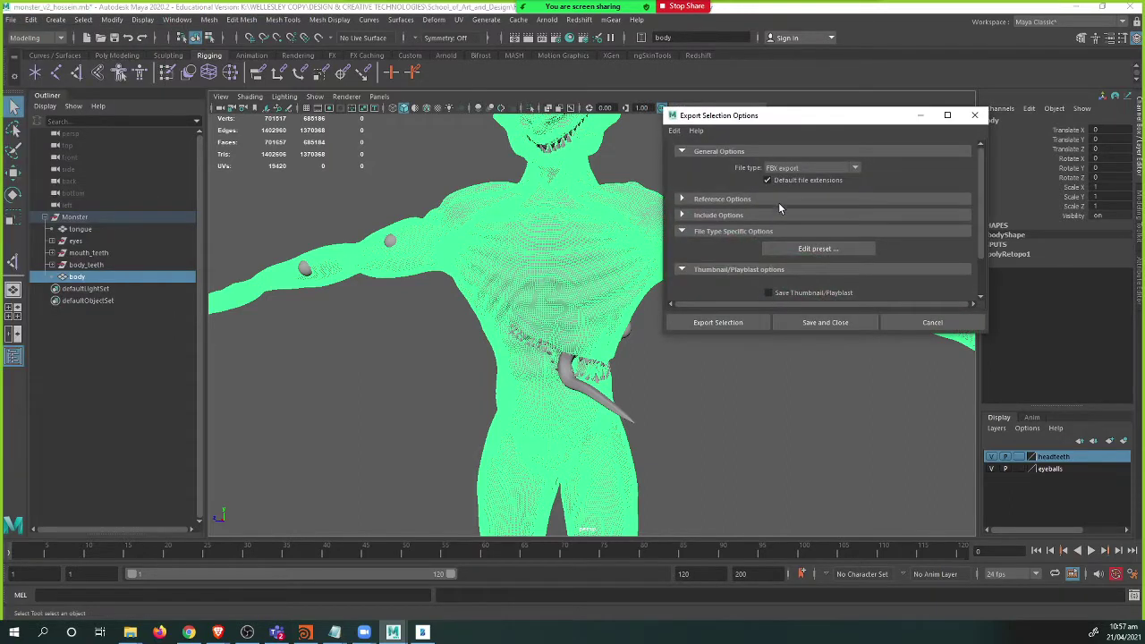
pyautogui.click(841, 169)
pyautogui.scroll(2, 817, 226)
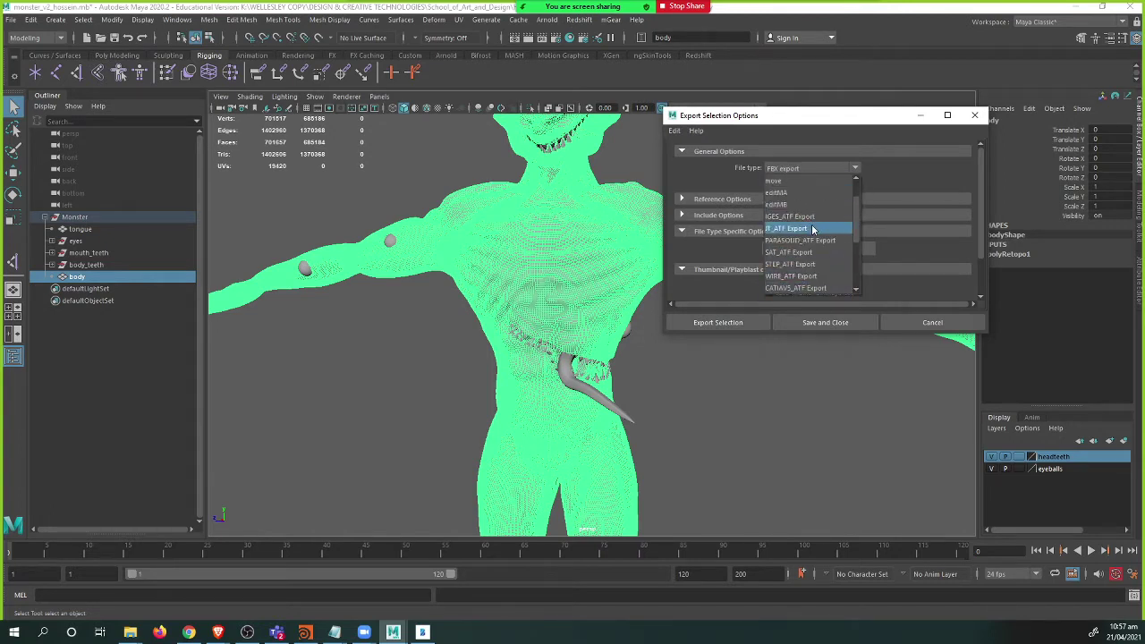
pyautogui.scroll(-2, 813, 229)
pyautogui.click(803, 275)
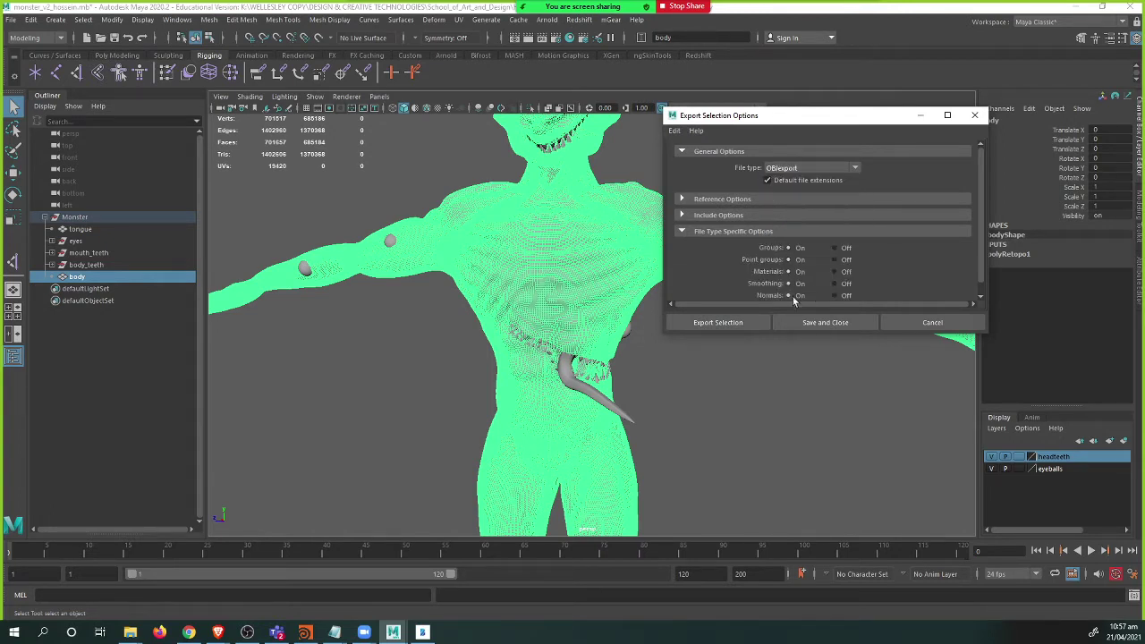
# - Export the selected body mesh to the Desktop as an OBJ file named monster
pyautogui.click(718, 322)
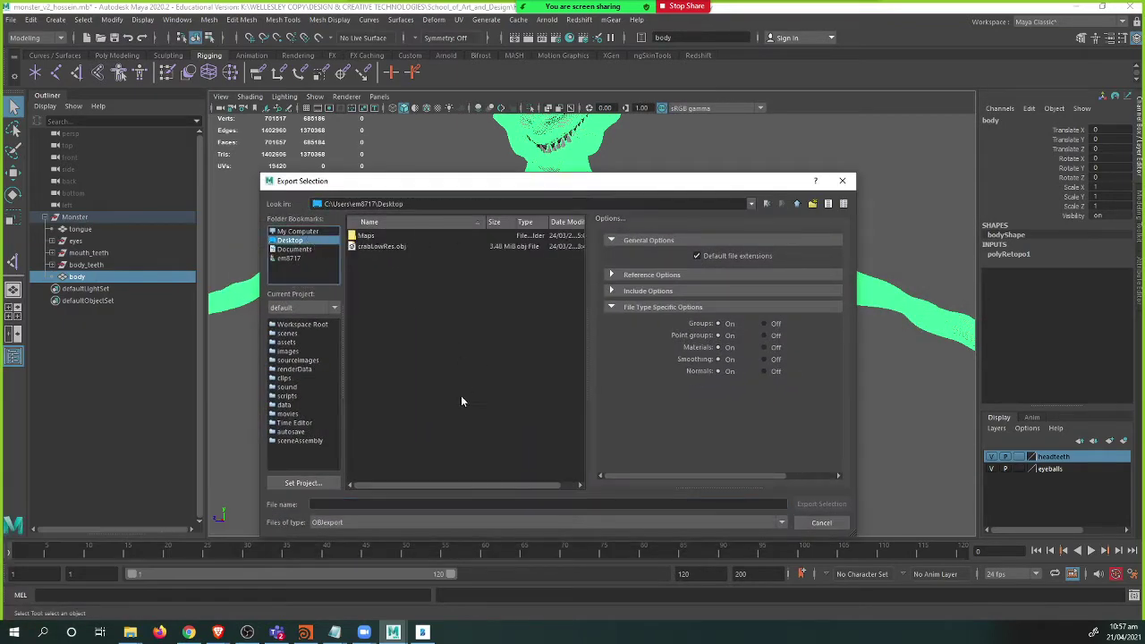
pyautogui.click(426, 502)
pyautogui.write('monster')
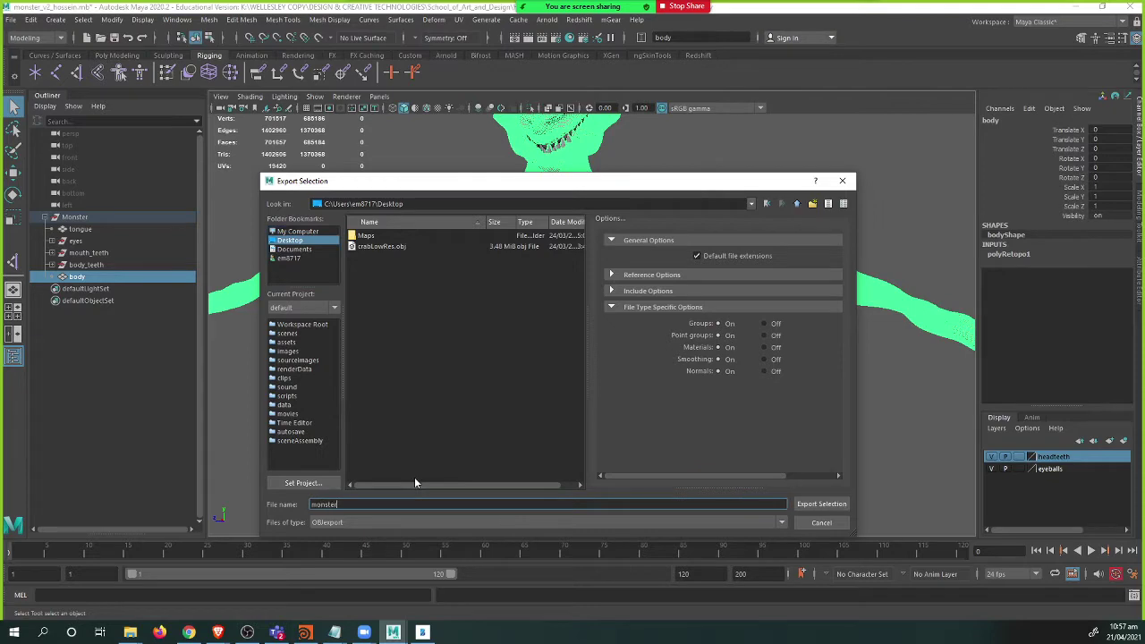
pyautogui.press('Return')
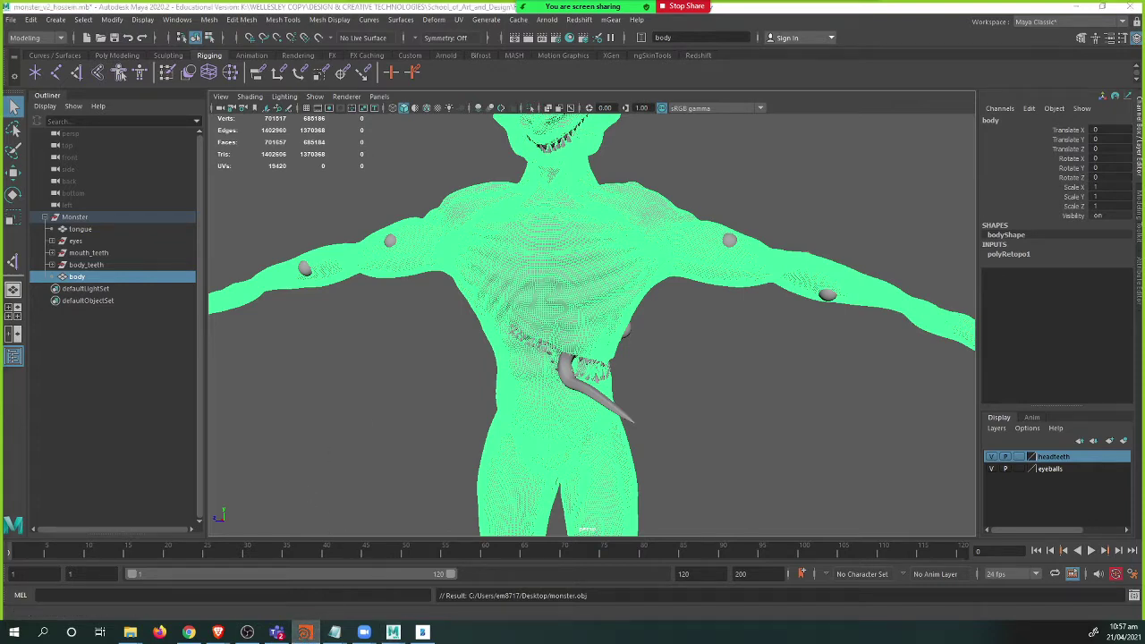
# - Switch to Houdini and collapse the parameter pane above the network editor to give the network full height
pyautogui.click(305, 632)
pyautogui.doubleClick(856, 143)
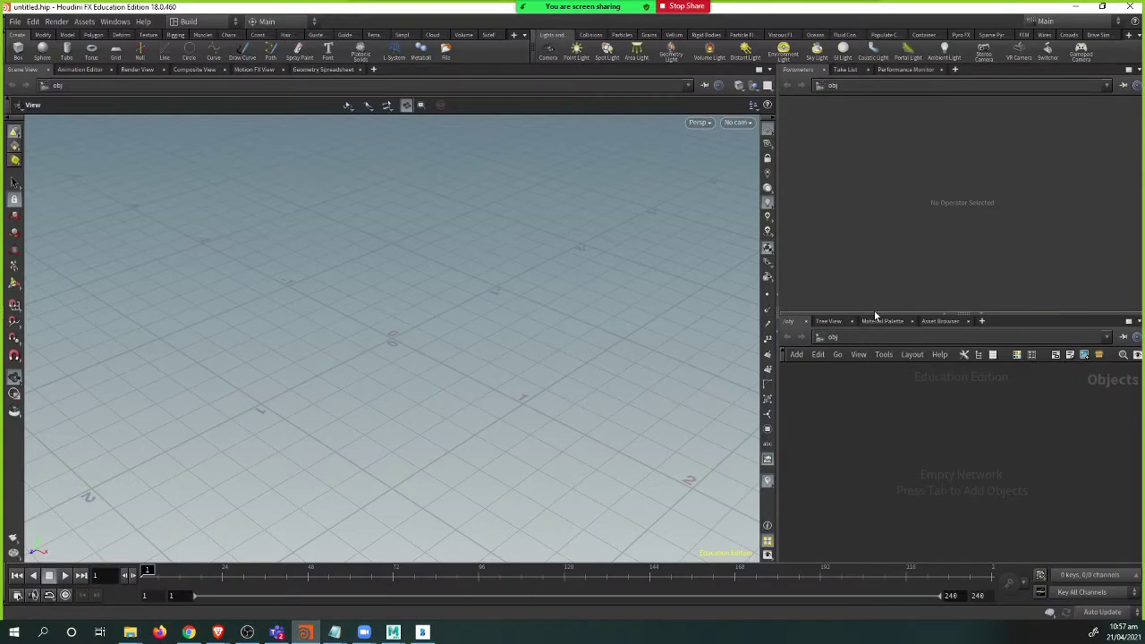
pyautogui.click(943, 314)
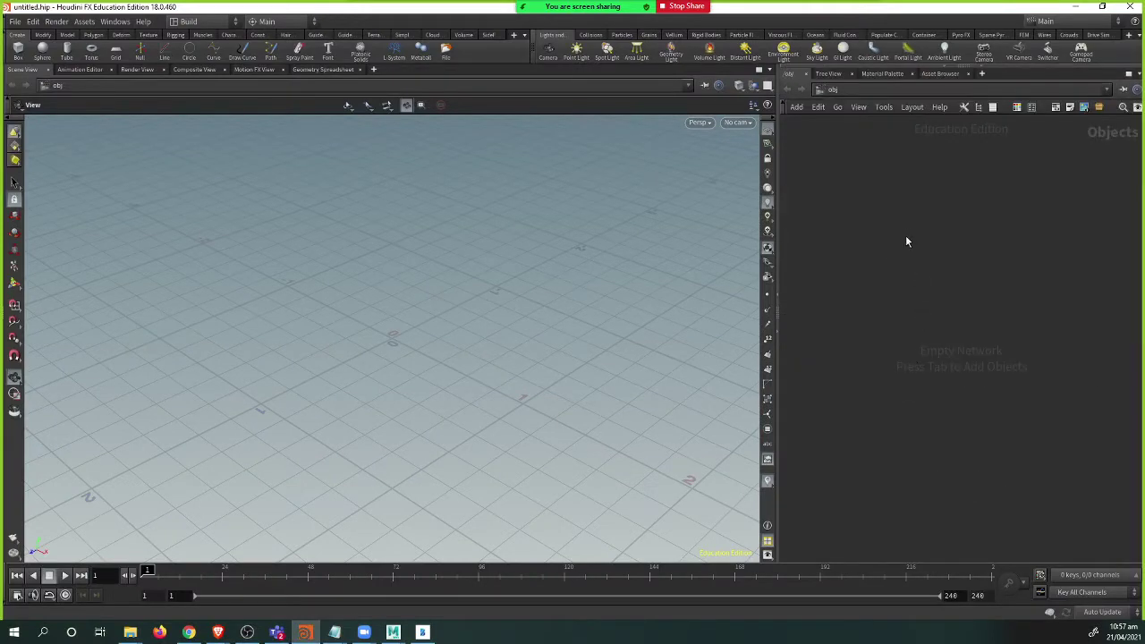
# - Add a Geometry object to the obj network and name it monster
pyautogui.press('Tab')
pyautogui.write('geo')
pyautogui.press('Return')
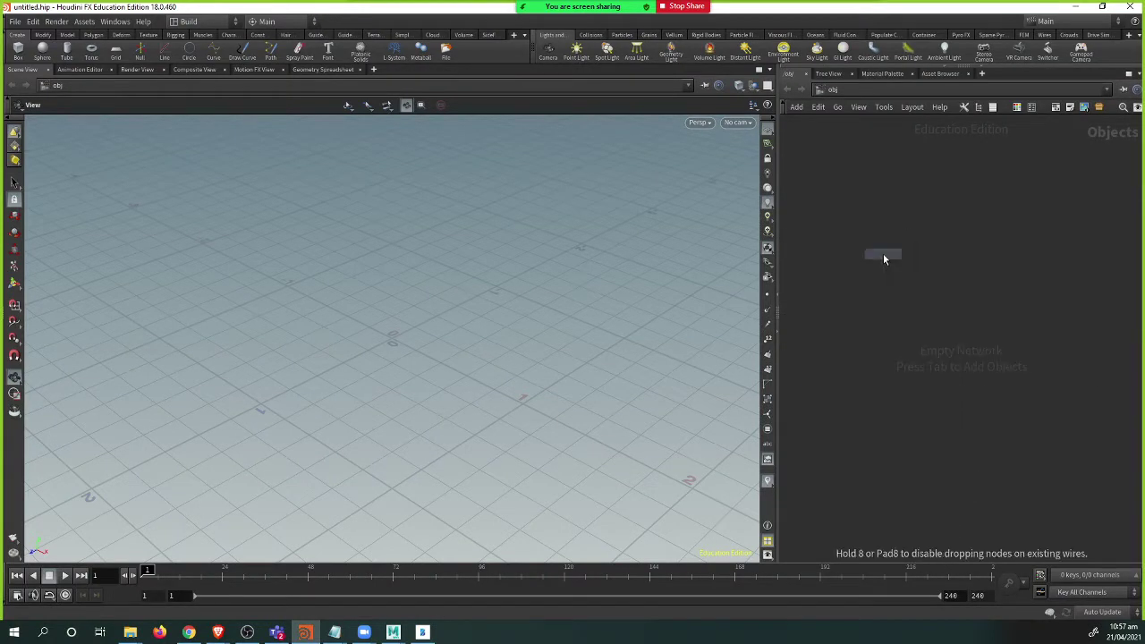
pyautogui.click(883, 257)
pyautogui.doubleClick(915, 255)
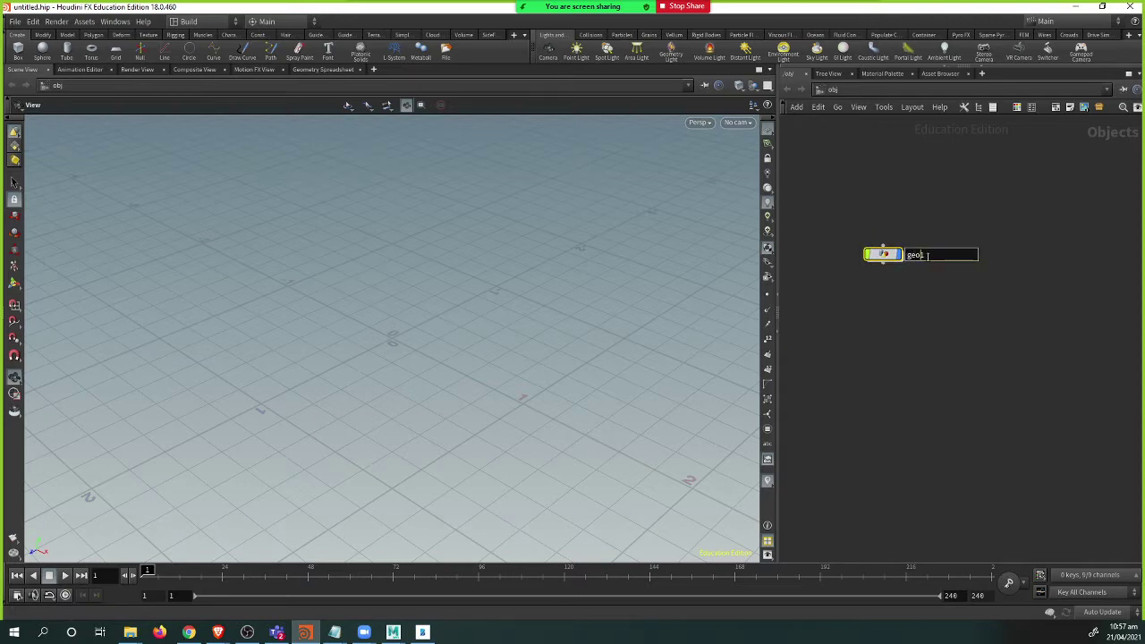
pyautogui.write('mon')
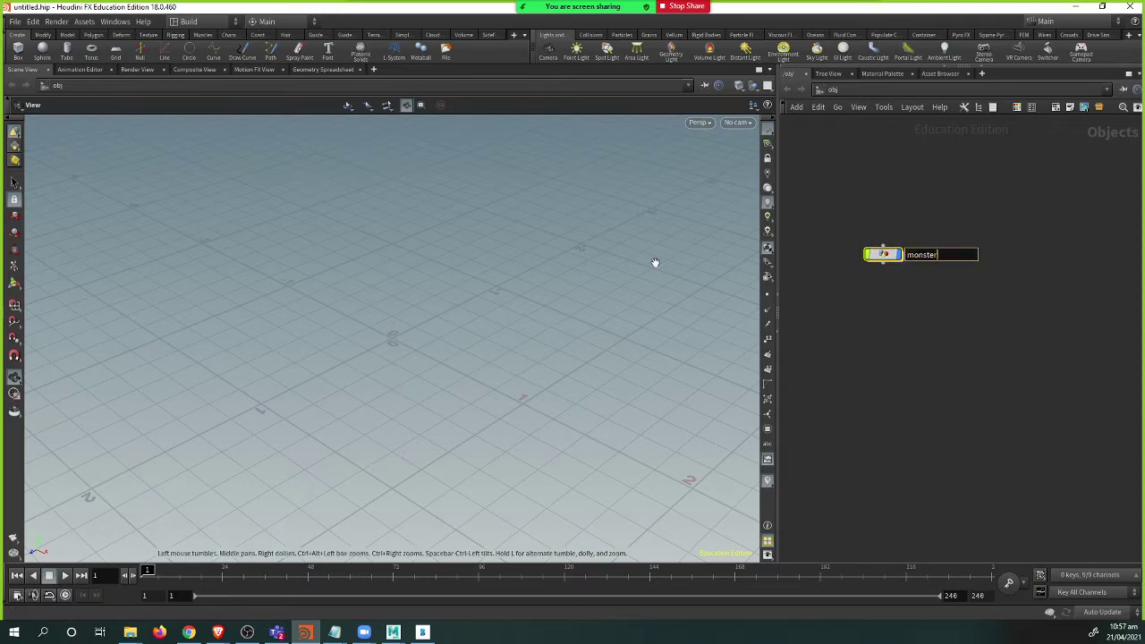
pyautogui.write('ster')
pyautogui.press('Return')
pyautogui.press('Return')
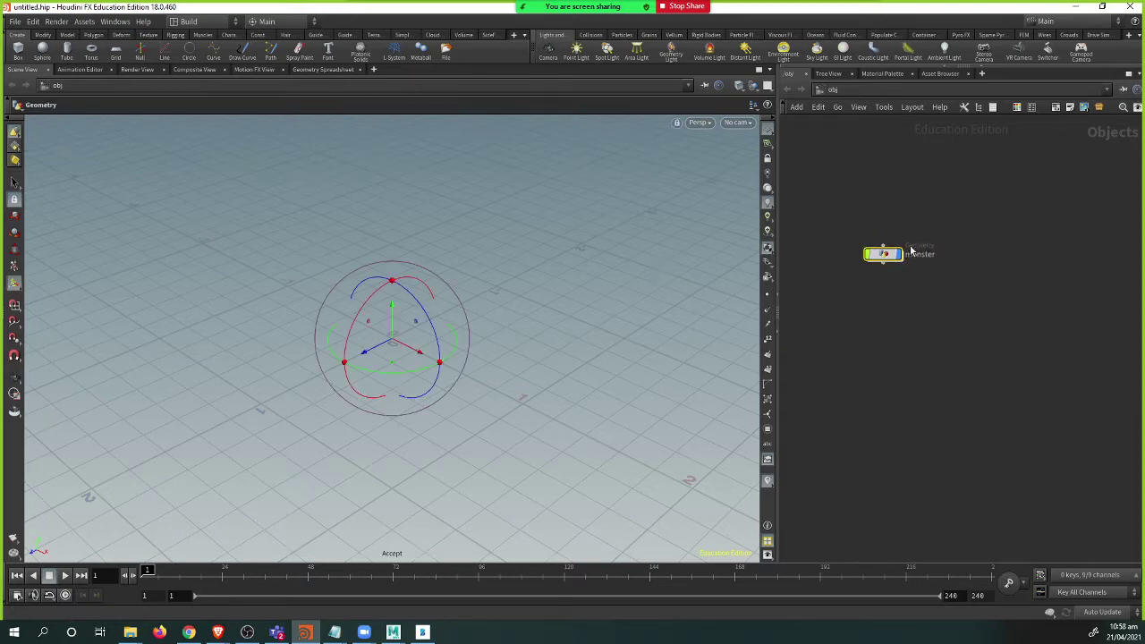
# - Inside the monster object, add a File node and show its parameters in the network editor
pyautogui.doubleClick(880, 256)
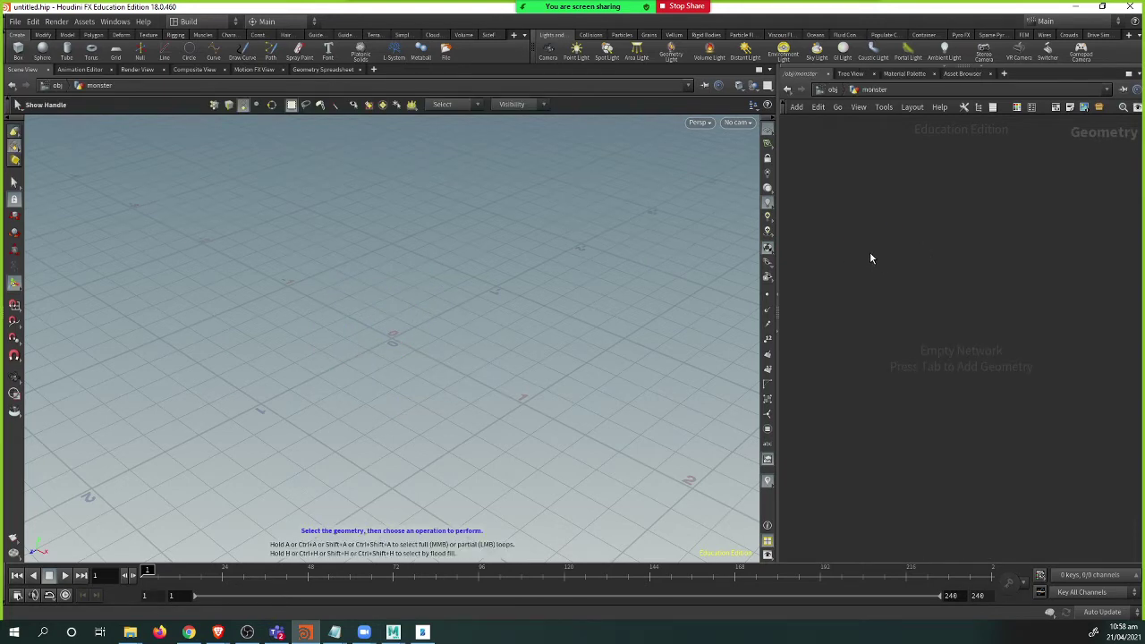
pyautogui.press('Tab')
pyautogui.press('Escape')
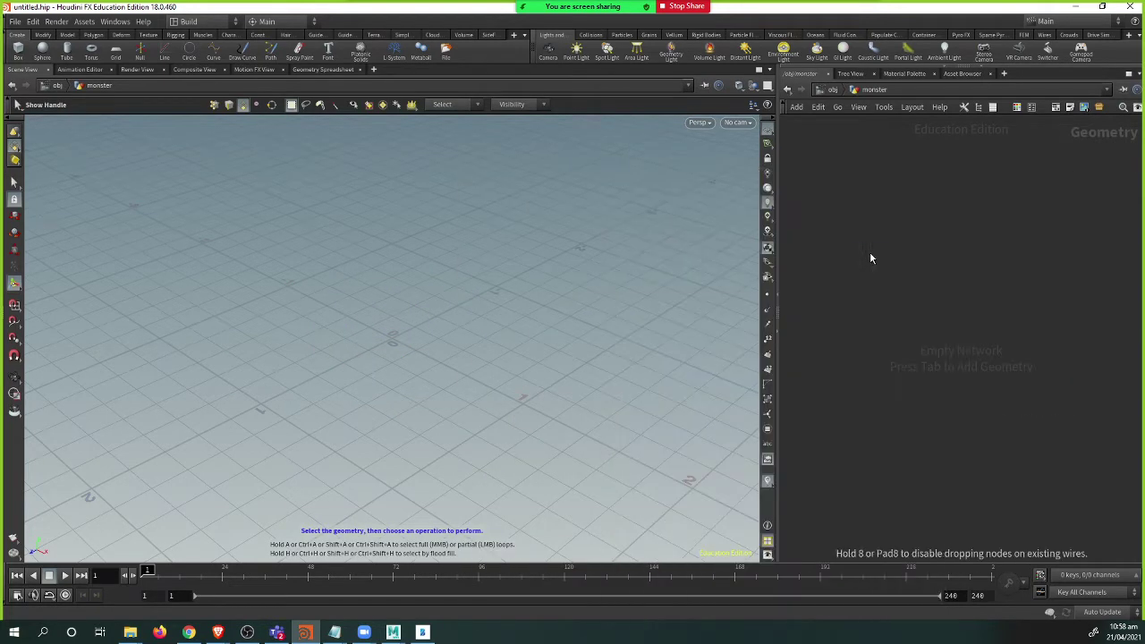
pyautogui.click(871, 257)
pyautogui.press('p')
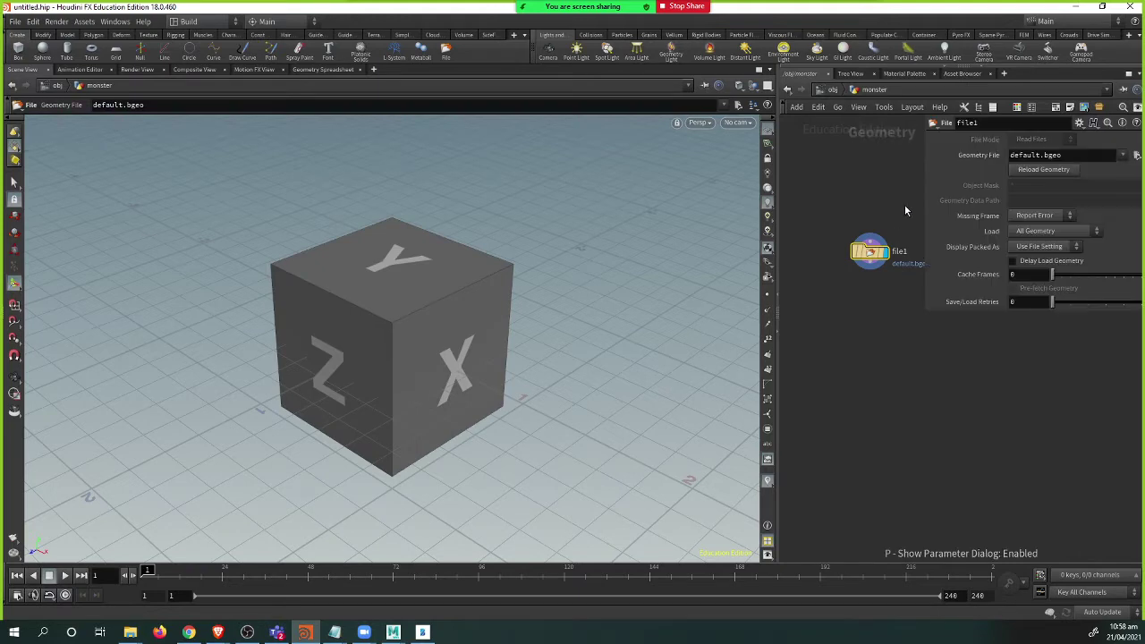
# - Load monster.obj from the Desktop as the File node's geometry file
pyautogui.click(1136, 154)
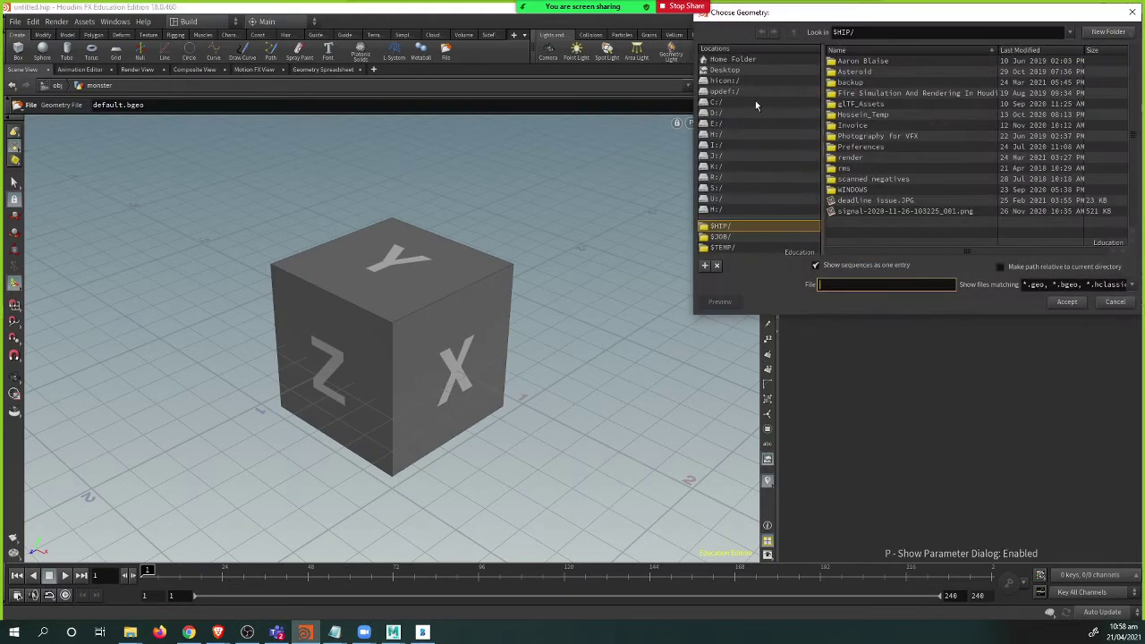
pyautogui.click(725, 70)
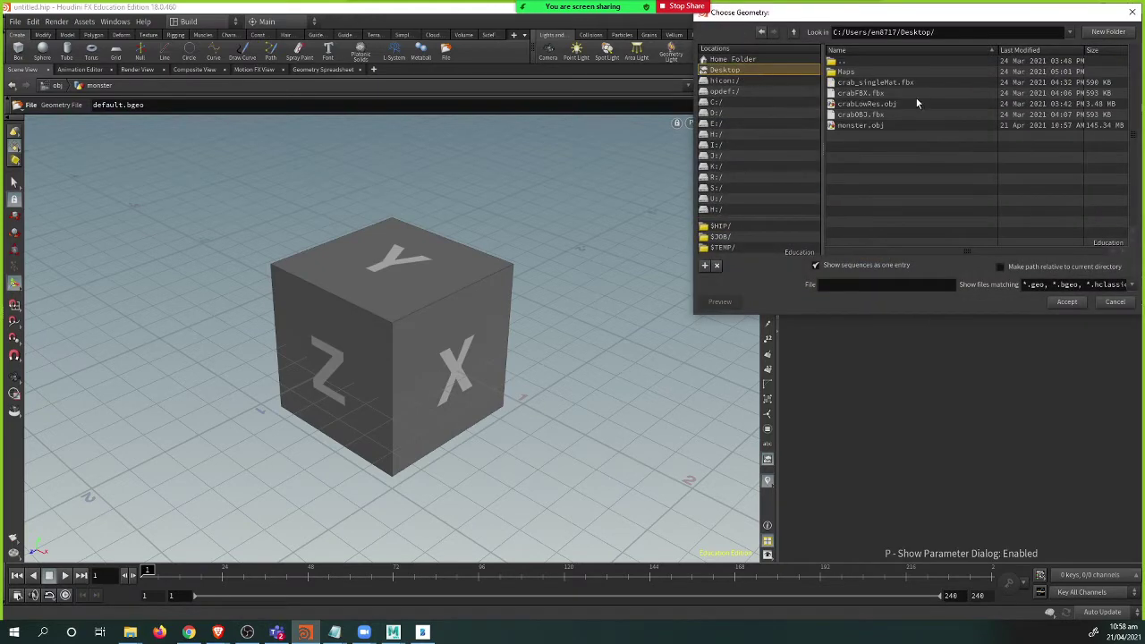
pyautogui.doubleClick(864, 126)
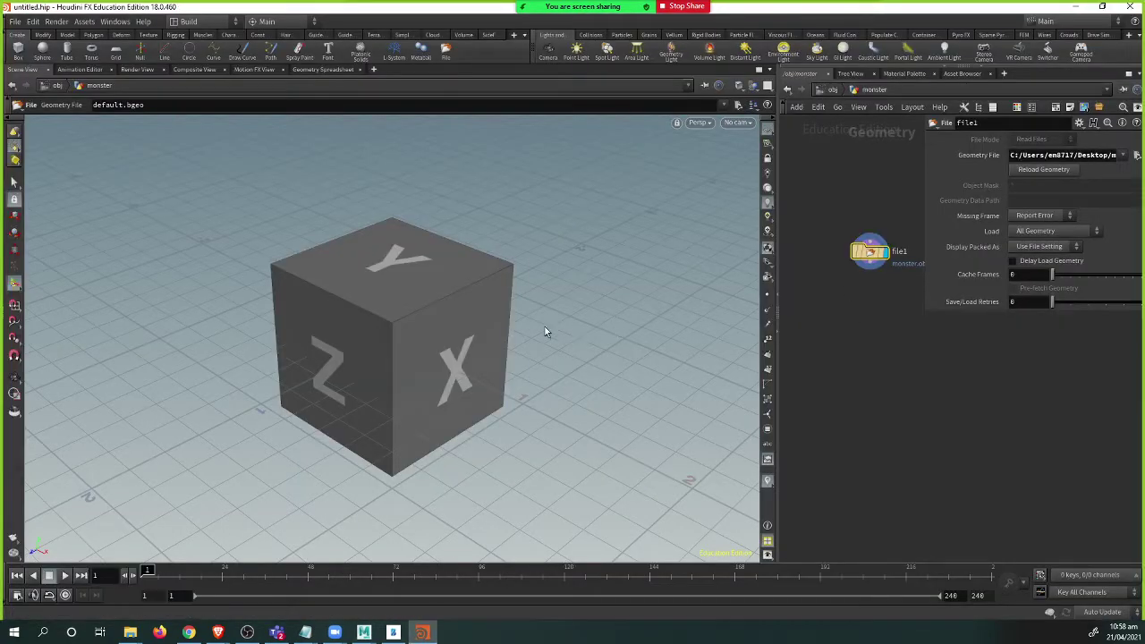
# - Frame the whole imported creature in the viewport and add a PolyReduce node below the File node
pyautogui.press('space')
pyautogui.press('s')
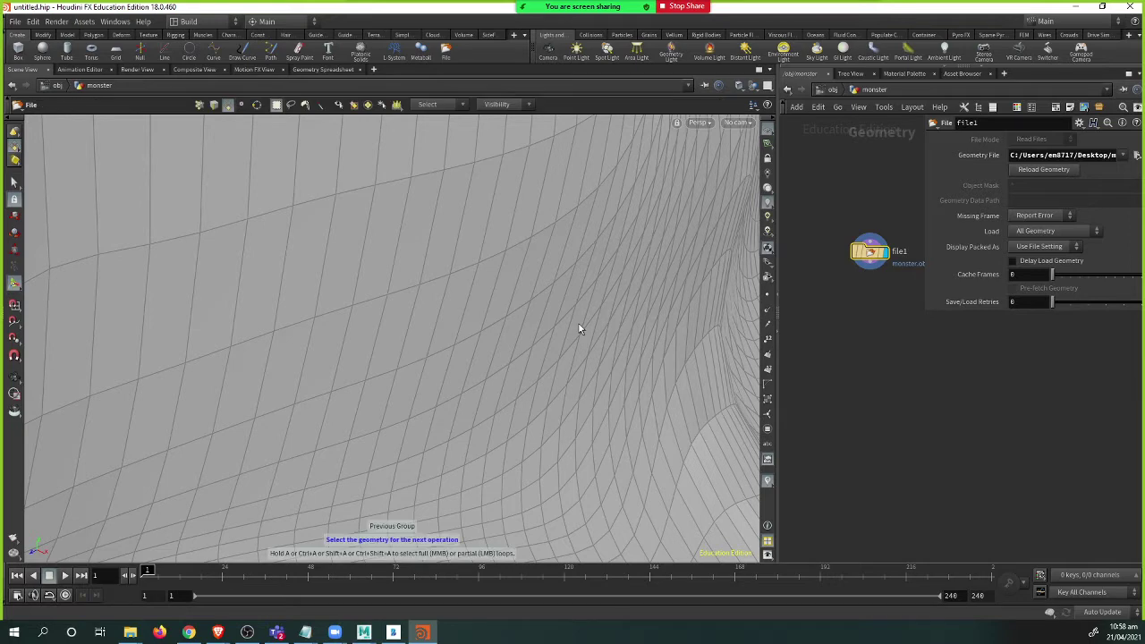
pyautogui.press('h')
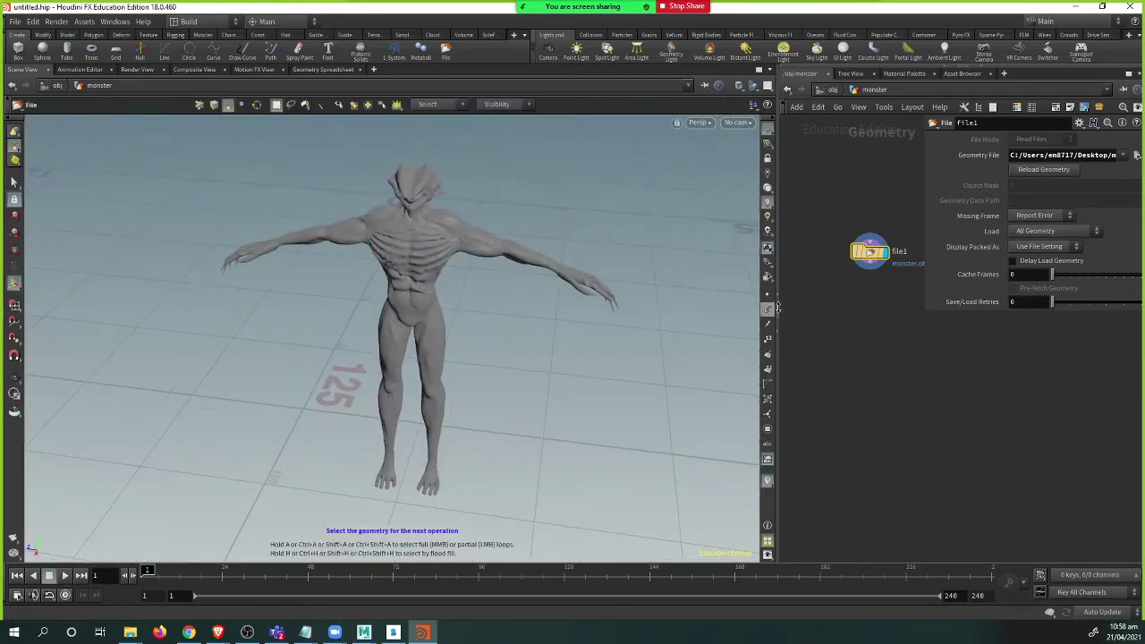
pyautogui.press('Tab')
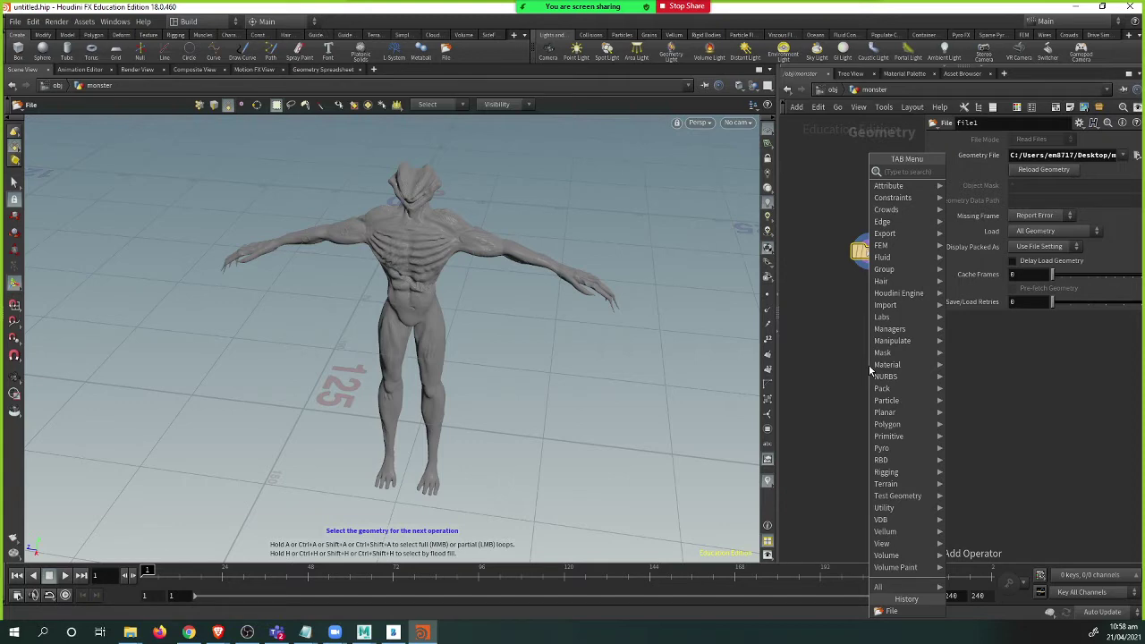
pyautogui.write('game')
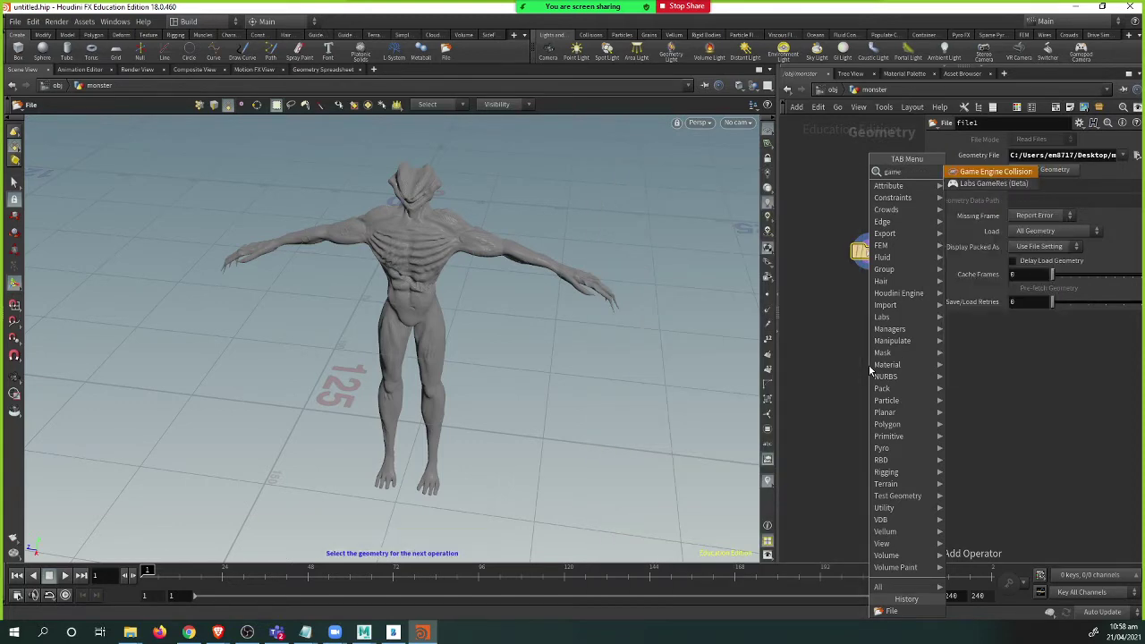
pyautogui.press('Escape')
pyautogui.press('Tab')
pyautogui.write('polyreduce')
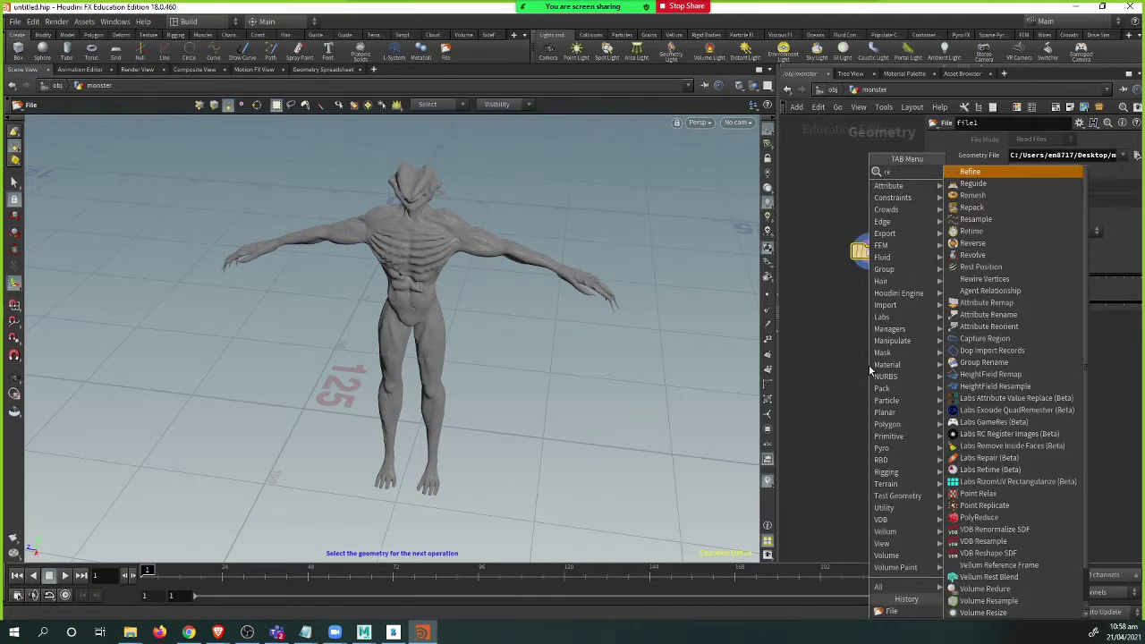
pyautogui.press('Return')
pyautogui.click(868, 365)
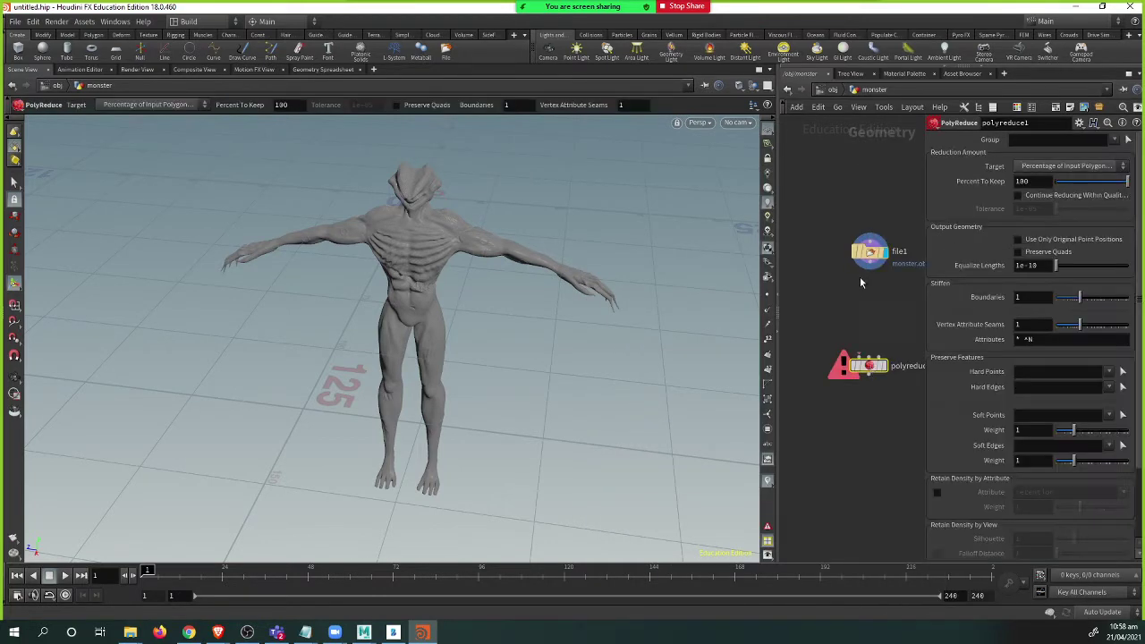
# - Connect the File node to PolyReduce, set Percent To Keep to 5, and display the PolyReduce result
pyautogui.moveTo(869, 268); pyautogui.dragTo(854, 376)
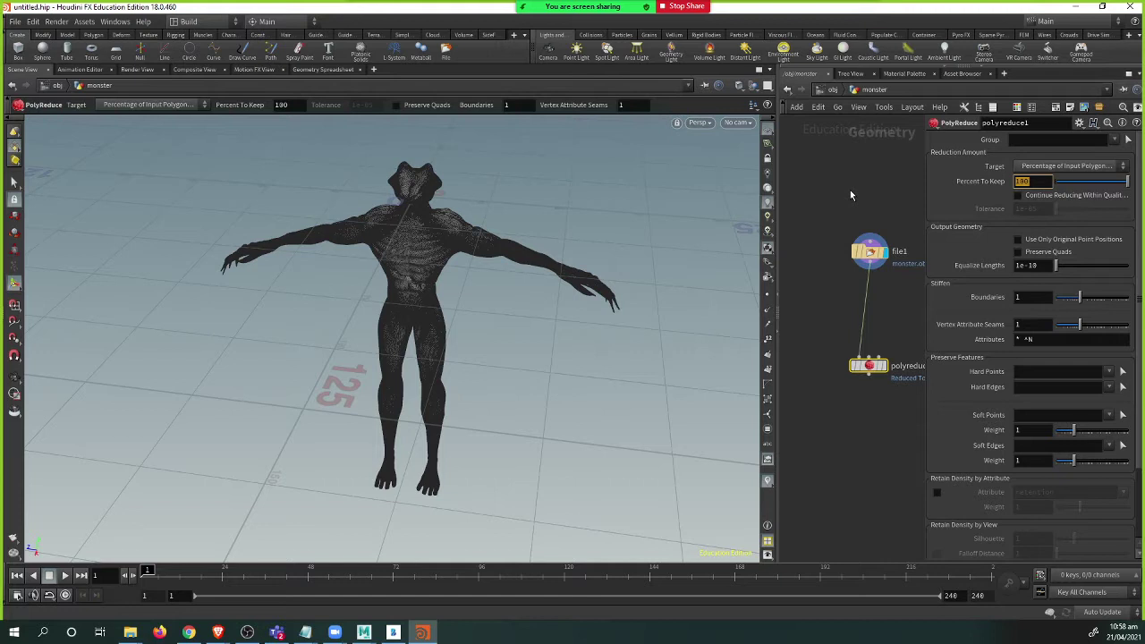
pyautogui.write('5')
pyautogui.press('Return')
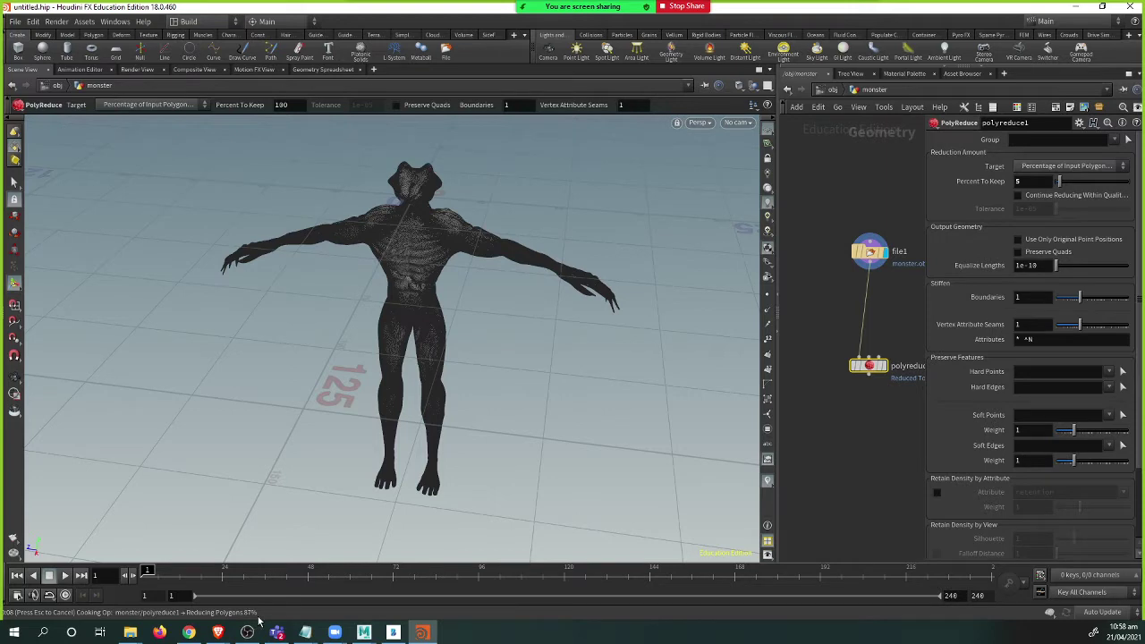
# - Examine the PolyReduce wireframe around the creature's head, chest, torso and arms
pyautogui.keyDown('alt'); pyautogui.moveTo(426, 277); pyautogui.dragTo(614, 287, button='right'); pyautogui.keyUp('alt')
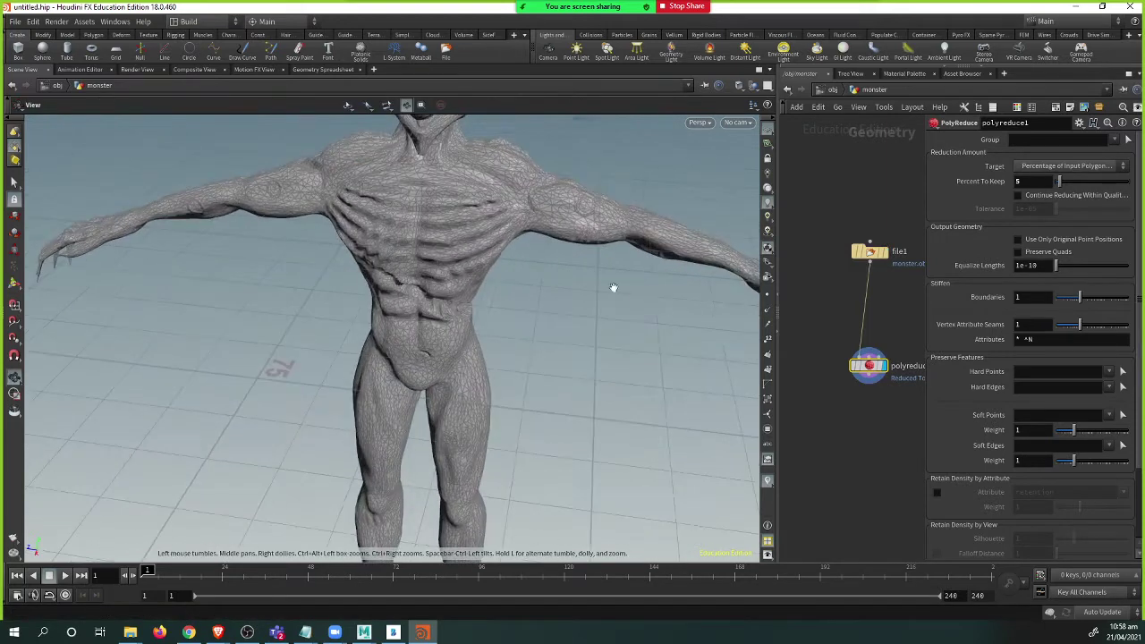
pyautogui.keyDown('alt'); pyautogui.moveTo(445, 261); pyautogui.dragTo(445, 363, button='middle'); pyautogui.keyUp('alt')
pyautogui.keyDown('alt'); pyautogui.moveTo(444, 363); pyautogui.dragTo(455, 384, button='right'); pyautogui.keyUp('alt')
pyautogui.keyDown('alt'); pyautogui.moveTo(455, 383); pyautogui.dragTo(471, 335); pyautogui.keyUp('alt')
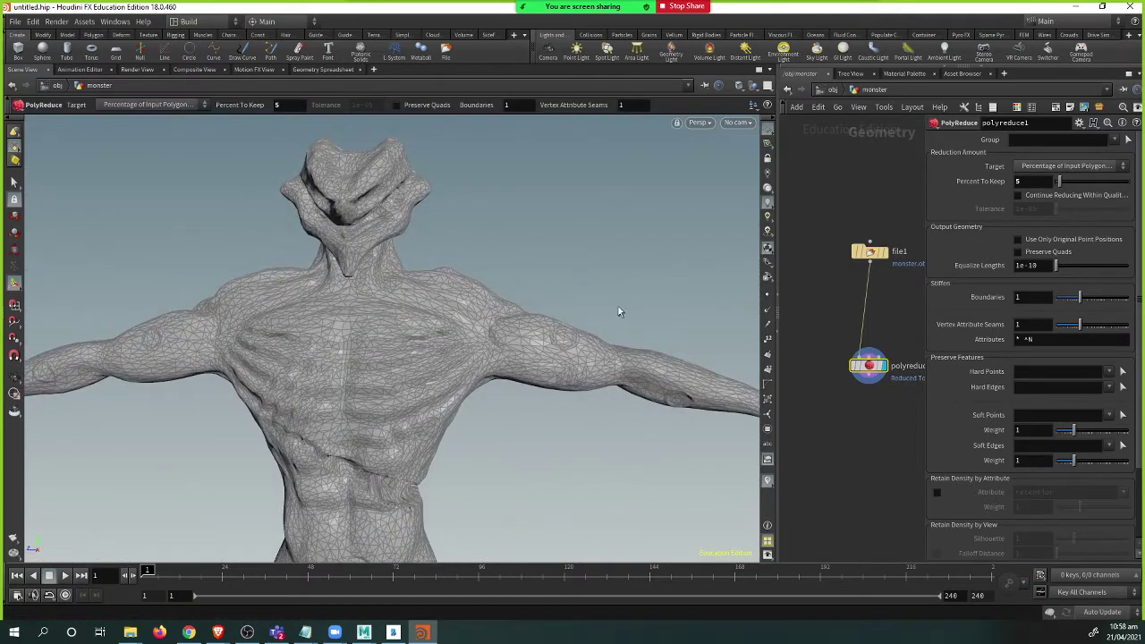
pyautogui.press('Escape')
pyautogui.scroll(8, 726, 388)
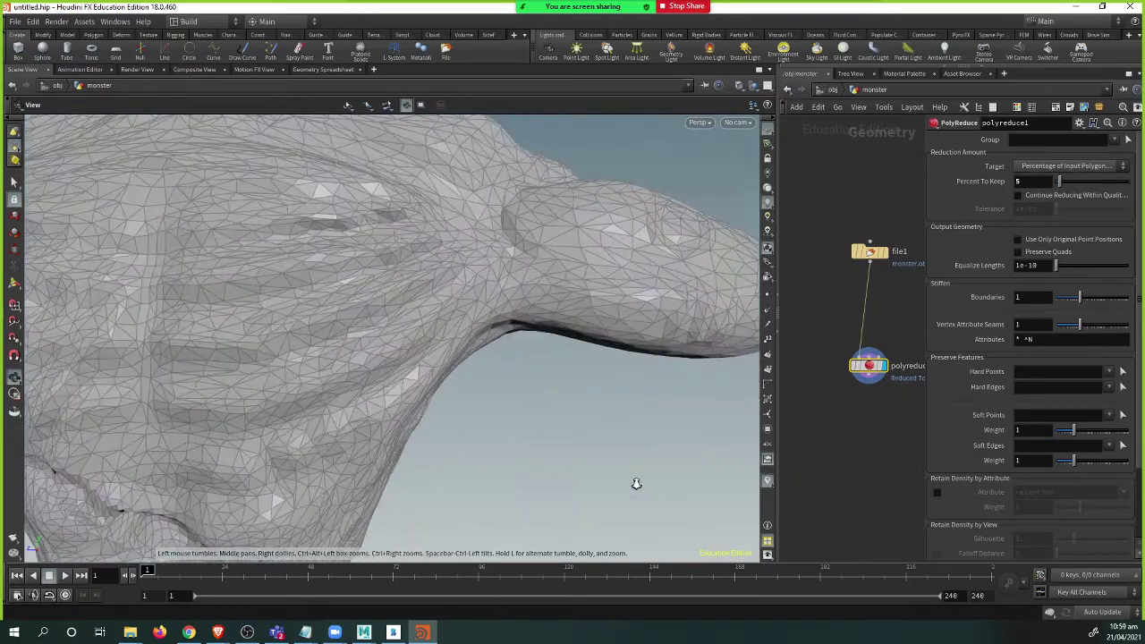
pyautogui.keyDown('alt'); pyautogui.moveTo(634, 269); pyautogui.dragTo(483, 368, button='right'); pyautogui.keyUp('alt')
pyautogui.moveTo(483, 368)
pyautogui.keyDown('alt'); pyautogui.mouseDown()
pyautogui.moveTo(578, 364)
pyautogui.moveTo(495, 382)
pyautogui.moveTo(491, 394)
pyautogui.mouseUp(); pyautogui.keyUp('alt')
pyautogui.moveTo(491, 394)
pyautogui.keyDown('alt'); pyautogui.mouseDown(button='right')
pyautogui.moveTo(363, 378)
pyautogui.moveTo(202, 318)
pyautogui.mouseUp(button='right'); pyautogui.keyUp('alt')
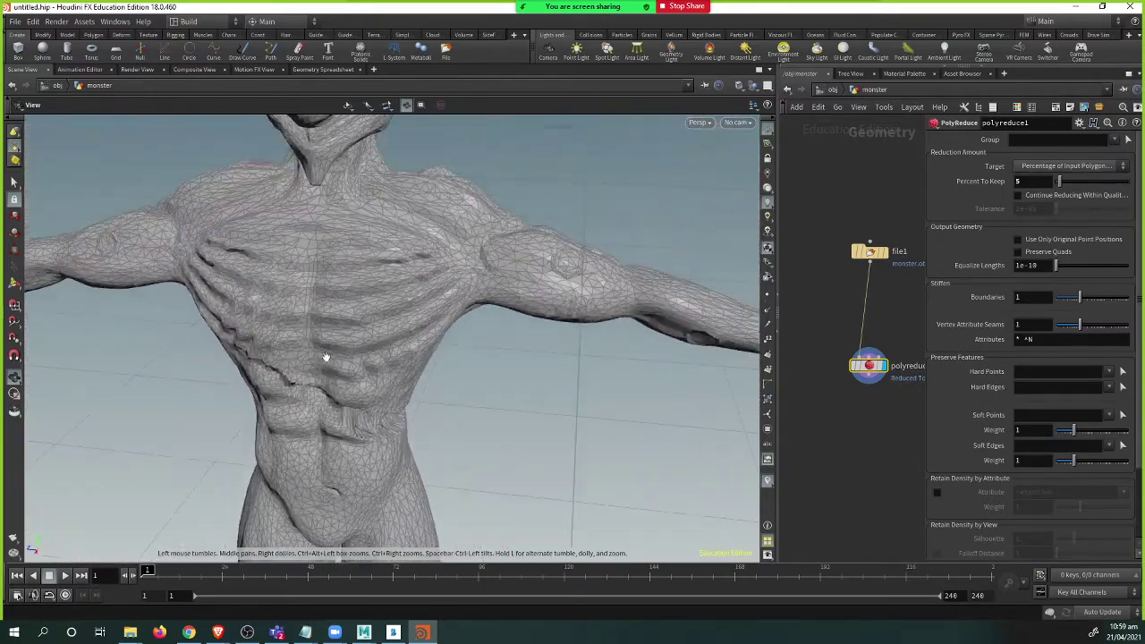
pyautogui.keyDown('alt'); pyautogui.moveTo(325, 358); pyautogui.dragTo(215, 326, button='right'); pyautogui.keyUp('alt')
pyautogui.moveTo(350, 356); pyautogui.dragTo(427, 370)
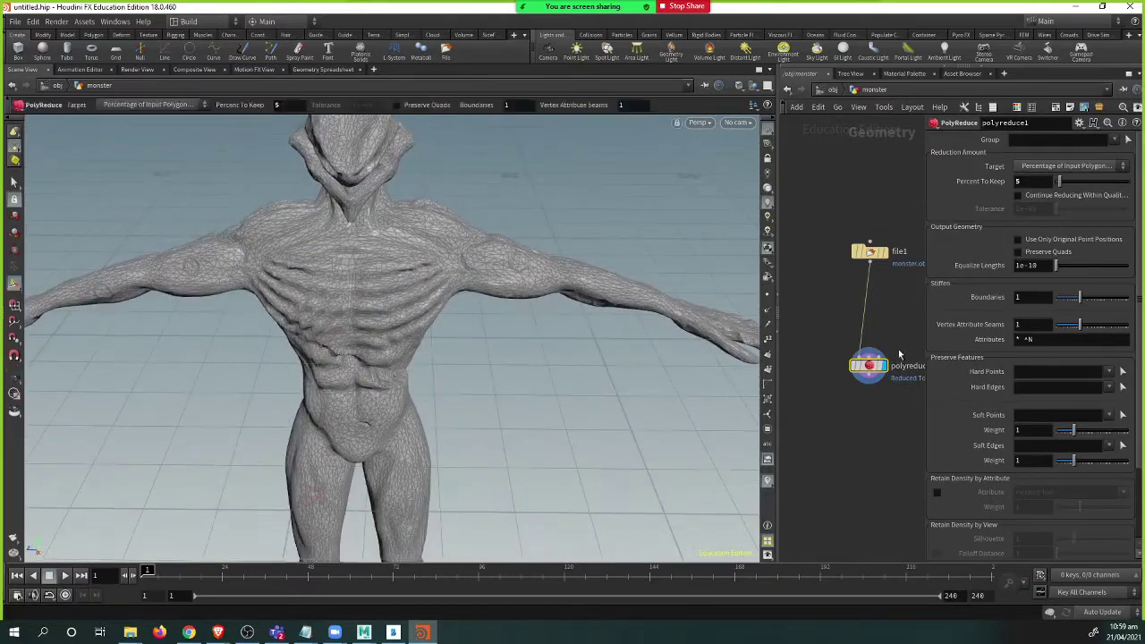
# - Widen the network editor, move PolyReduce aside, and add a Labs GameRes node next to it
pyautogui.moveTo(775, 247); pyautogui.dragTo(540, 247)
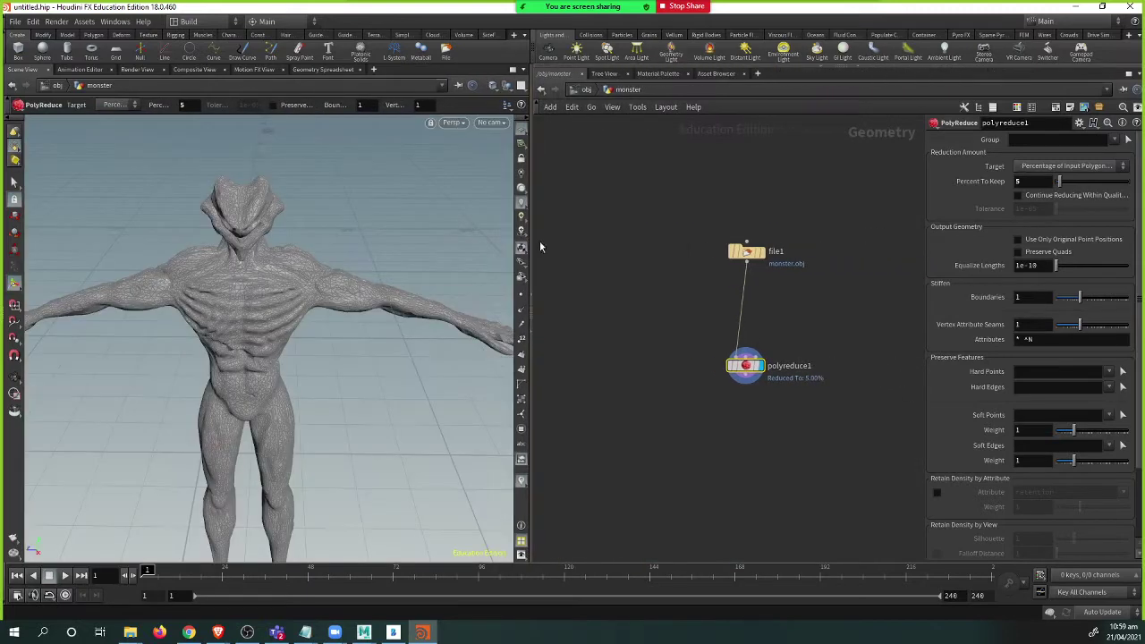
pyautogui.moveTo(745, 365); pyautogui.dragTo(657, 332)
pyautogui.press('Tab')
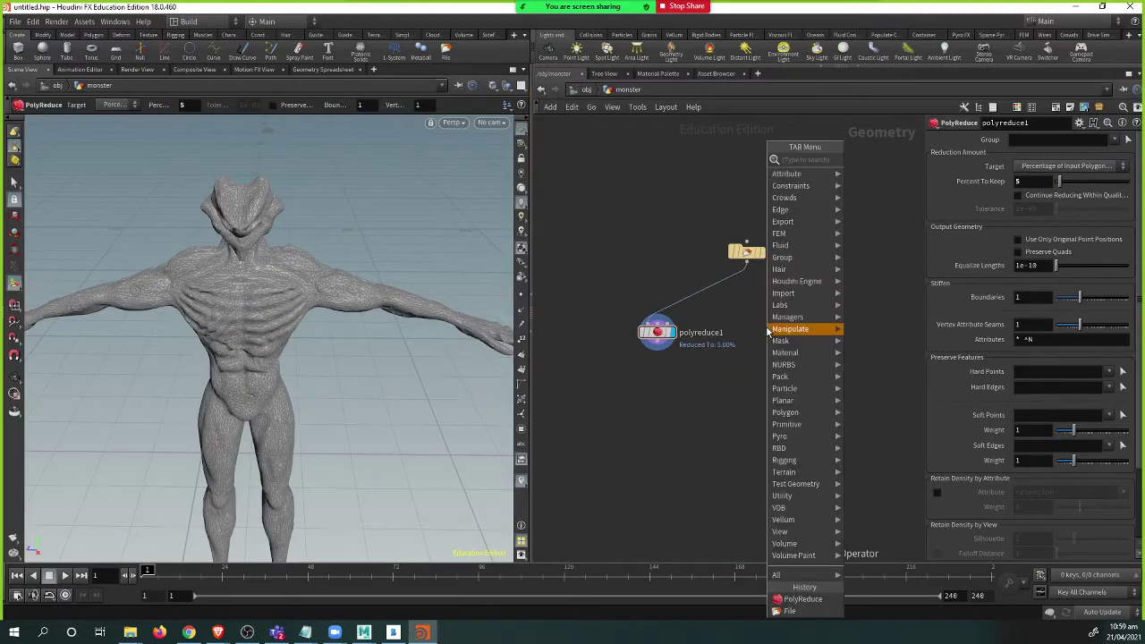
pyautogui.moveTo(767, 329)
pyautogui.write('game')
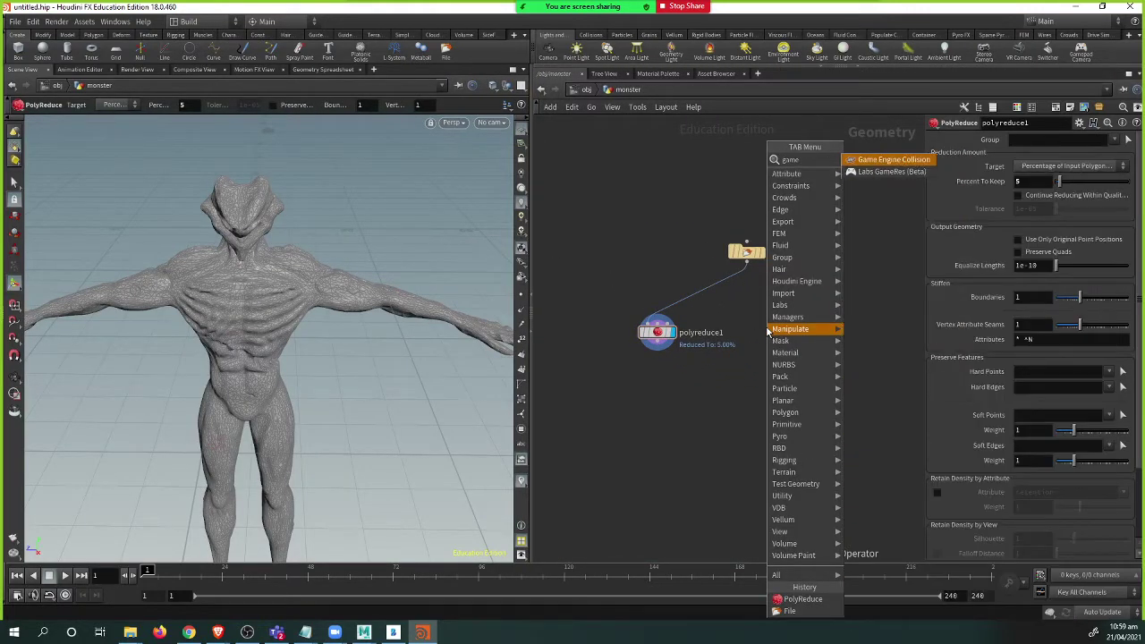
pyautogui.press('Return')
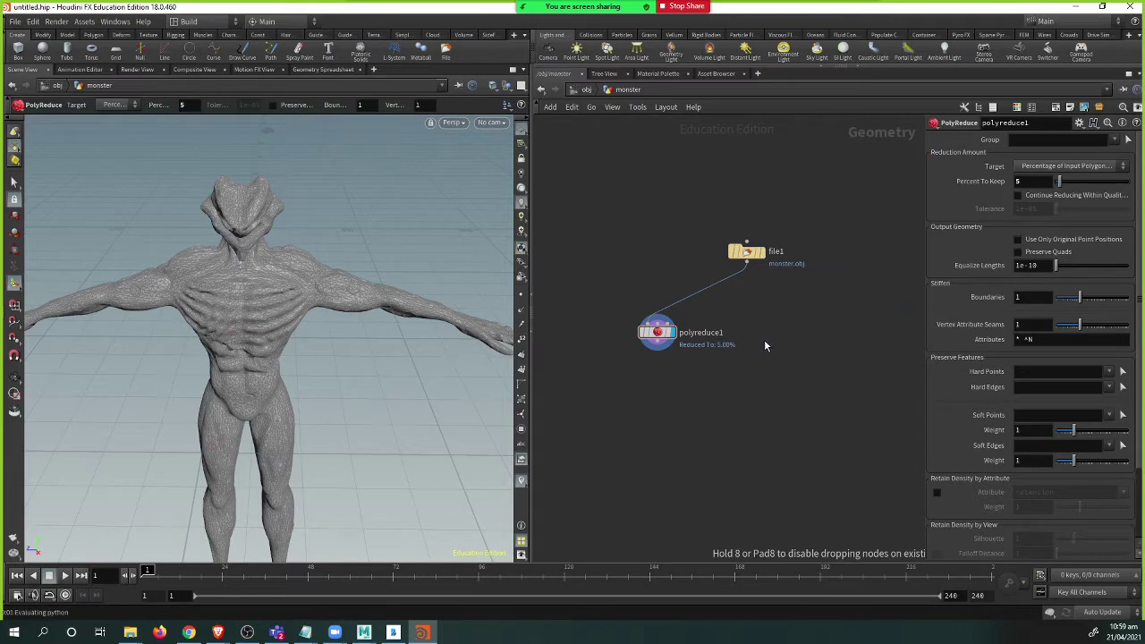
# - Connect the File node's output to the GameRes node and display the GameRes result
pyautogui.click(750, 270)
pyautogui.moveTo(748, 262); pyautogui.dragTo(771, 347)
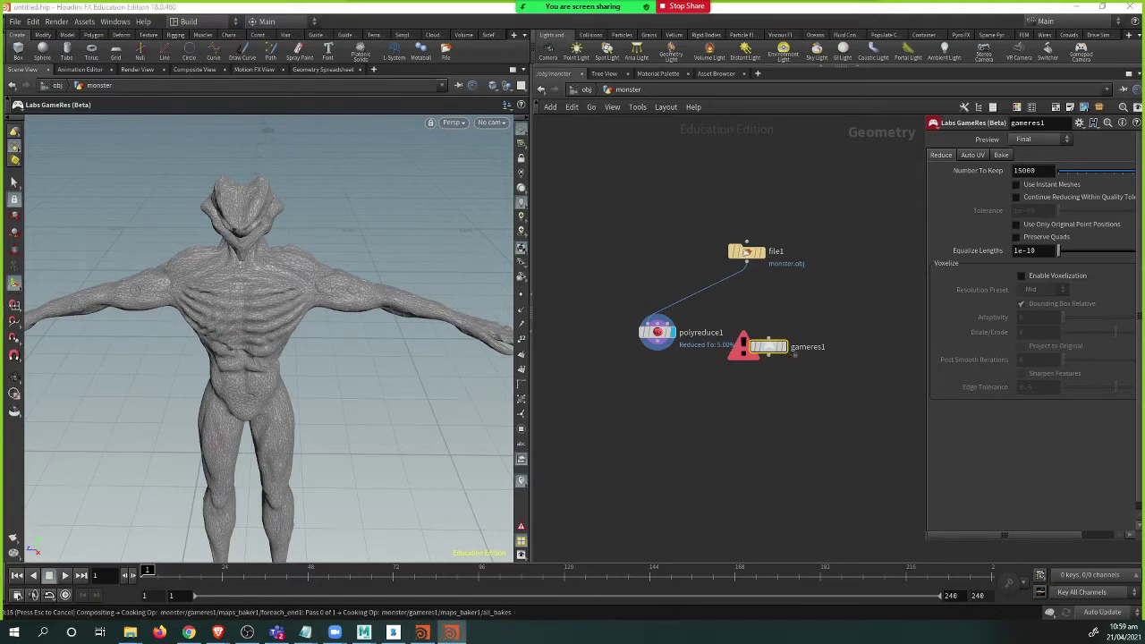
pyautogui.moveTo(2, 288); pyautogui.dragTo(518, 276)
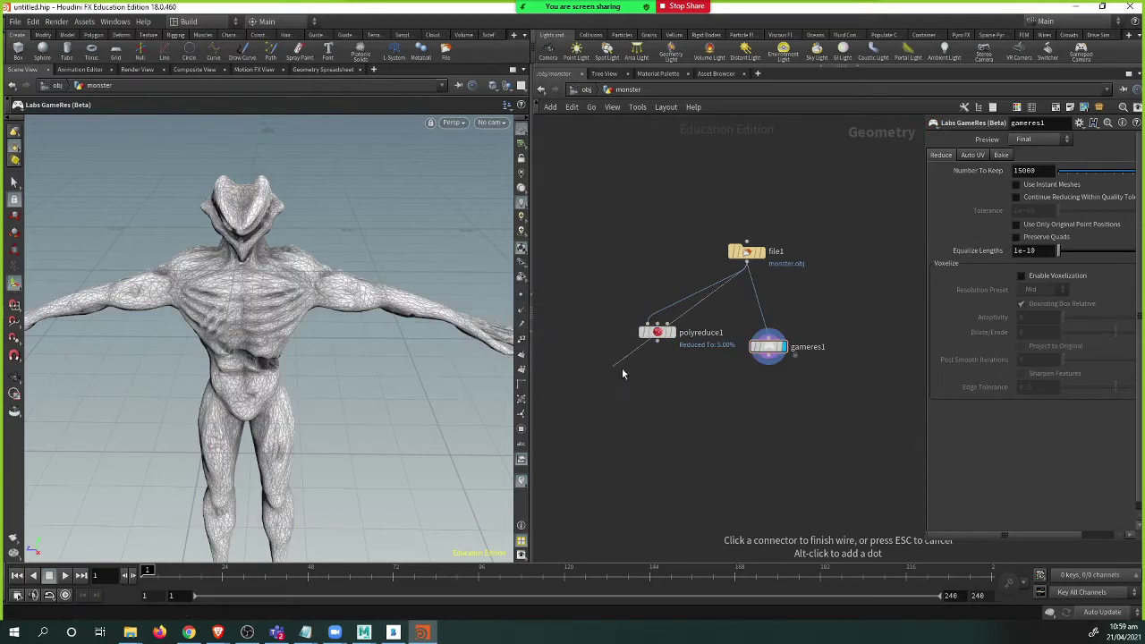
pyautogui.click(658, 328)
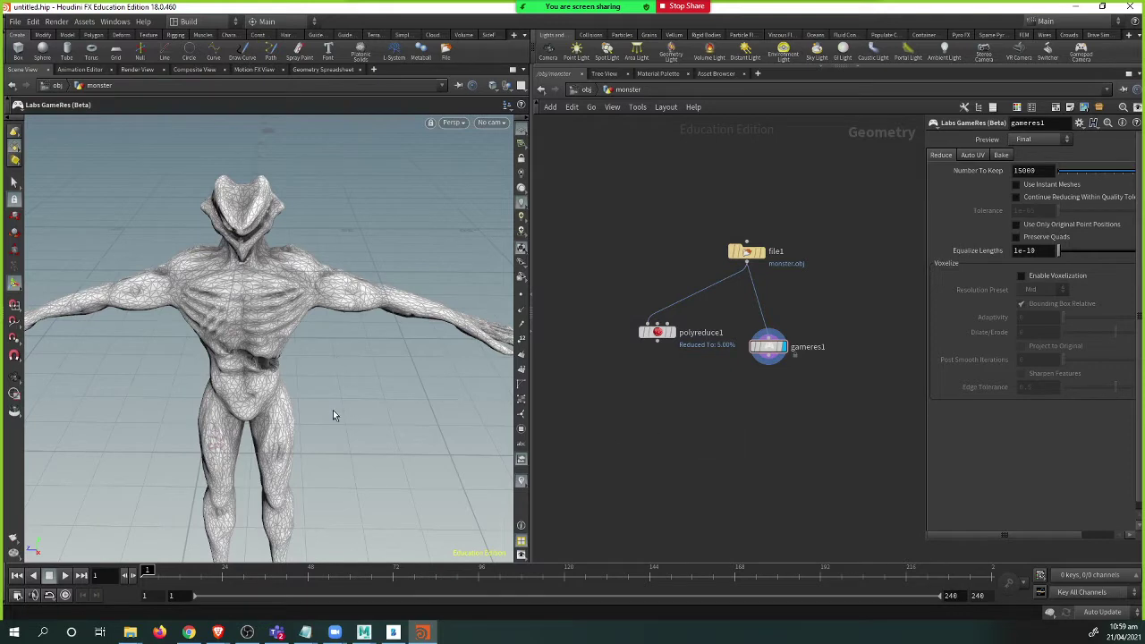
# - Examine the GameRes mesh from the back and front, checking the waist, chest and head for damaged geometry
pyautogui.keyDown('alt'); pyautogui.moveTo(330, 412); pyautogui.dragTo(346, 350, button='middle'); pyautogui.keyUp('alt')
pyautogui.keyDown('alt'); pyautogui.moveTo(345, 350); pyautogui.dragTo(236, 352, button='right'); pyautogui.keyUp('alt')
pyautogui.keyDown('alt'); pyautogui.moveTo(235, 352); pyautogui.dragTo(95, 360); pyautogui.keyUp('alt')
pyautogui.keyDown('alt'); pyautogui.moveTo(95, 360); pyautogui.dragTo(391, 389, button='right'); pyautogui.keyUp('alt')
pyautogui.keyDown('alt'); pyautogui.moveTo(391, 388); pyautogui.dragTo(119, 448, button='middle'); pyautogui.keyUp('alt')
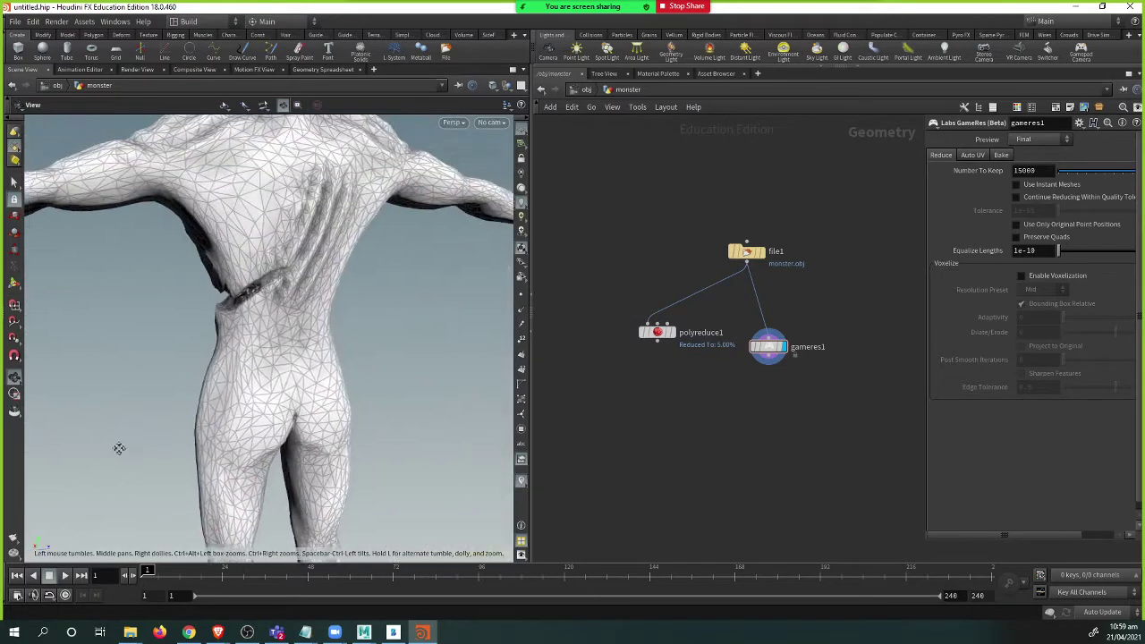
pyautogui.keyDown('alt'); pyautogui.moveTo(119, 448); pyautogui.dragTo(302, 388, button='right'); pyautogui.keyUp('alt')
pyautogui.keyDown('alt'); pyautogui.moveTo(301, 389); pyautogui.dragTo(138, 473, button='middle'); pyautogui.keyUp('alt')
pyautogui.keyDown('alt'); pyautogui.moveTo(138, 474); pyautogui.dragTo(170, 373, button='right'); pyautogui.keyUp('alt')
pyautogui.keyDown('alt'); pyautogui.moveTo(169, 373); pyautogui.dragTo(355, 406); pyautogui.keyUp('alt')
pyautogui.keyDown('alt'); pyautogui.moveTo(355, 406); pyautogui.dragTo(248, 417, button='right'); pyautogui.keyUp('alt')
pyautogui.keyDown('alt'); pyautogui.moveTo(248, 417); pyautogui.dragTo(284, 463, button='middle'); pyautogui.keyUp('alt')
pyautogui.keyDown('alt'); pyautogui.moveTo(284, 462); pyautogui.dragTo(262, 454); pyautogui.keyUp('alt')
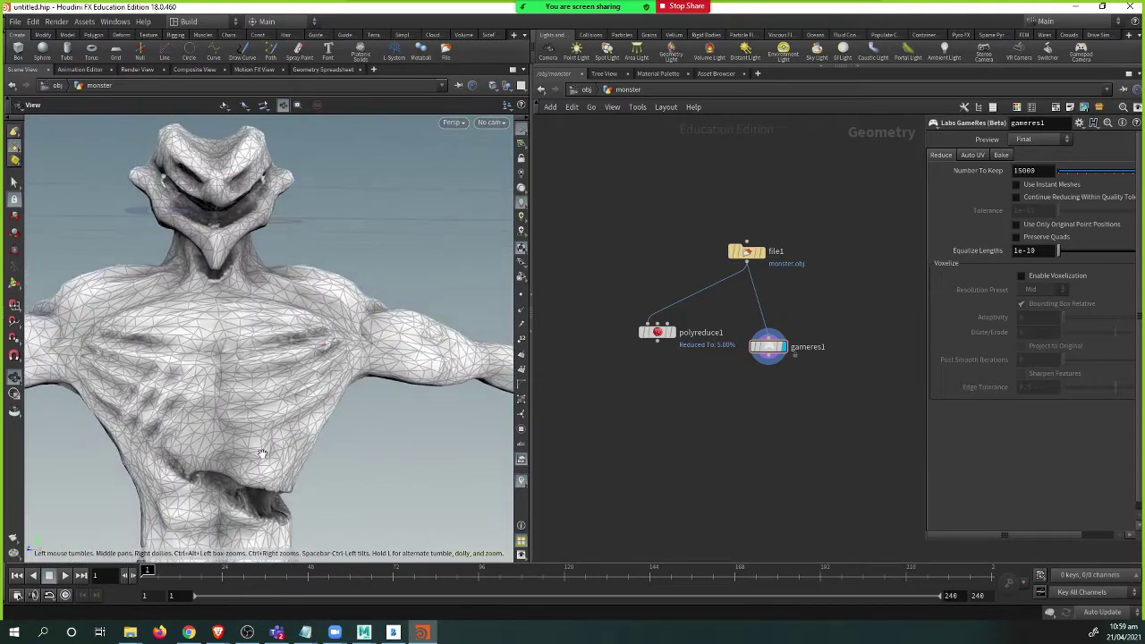
pyautogui.keyDown('alt'); pyautogui.moveTo(262, 453); pyautogui.dragTo(279, 388, button='middle'); pyautogui.keyUp('alt')
pyautogui.keyDown('alt'); pyautogui.moveTo(279, 388); pyautogui.dragTo(255, 417); pyautogui.keyUp('alt')
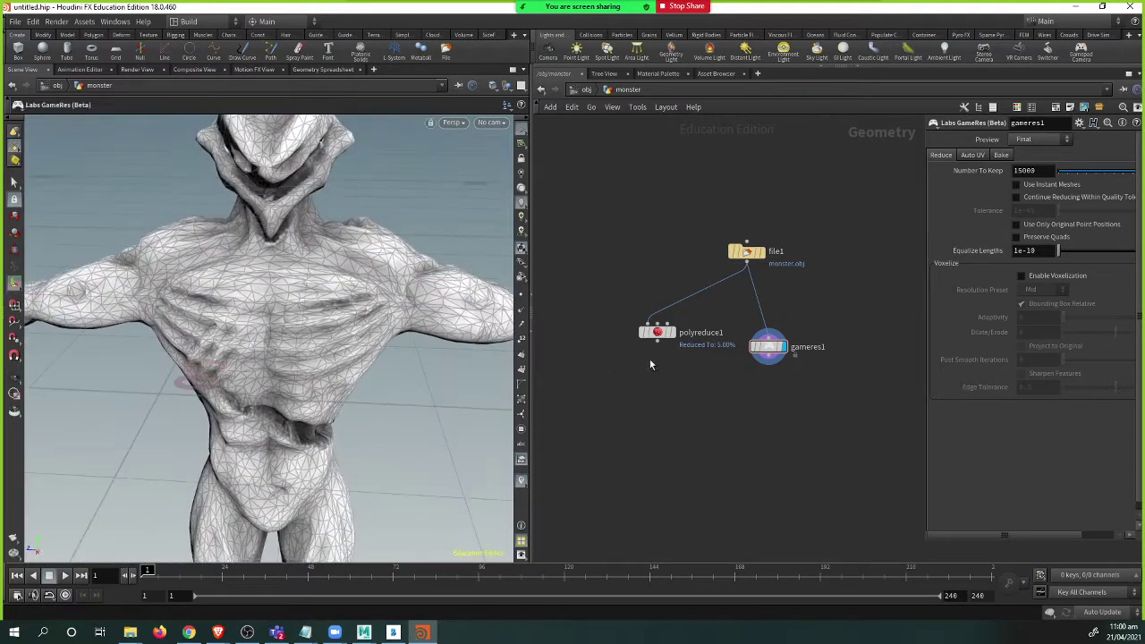
# - Compare the two reductions by alternating the displayed node, ending with PolyReduce displayed
pyautogui.click(671, 333)
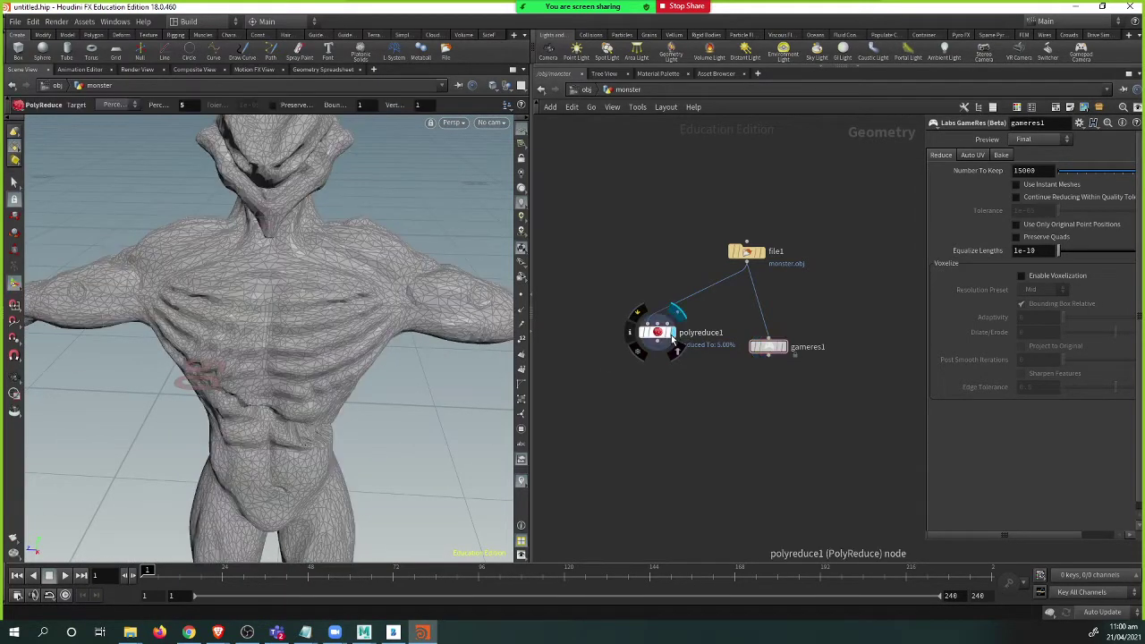
pyautogui.click(787, 352)
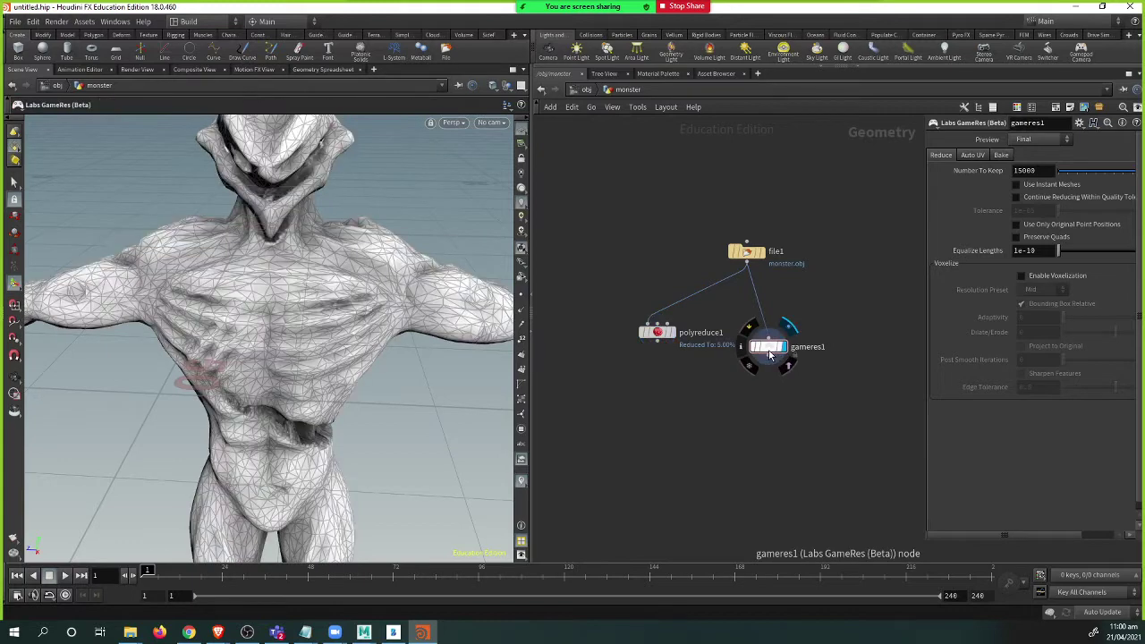
pyautogui.click(673, 338)
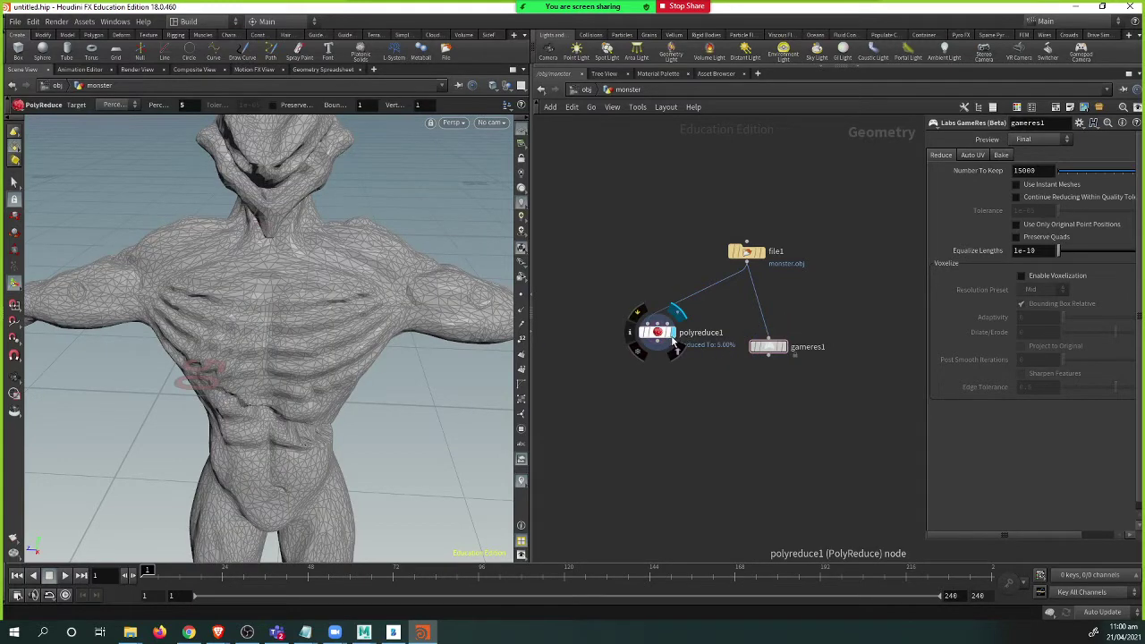
# - Add a File Cache node below PolyReduce, wired to its output
pyautogui.click(658, 332)
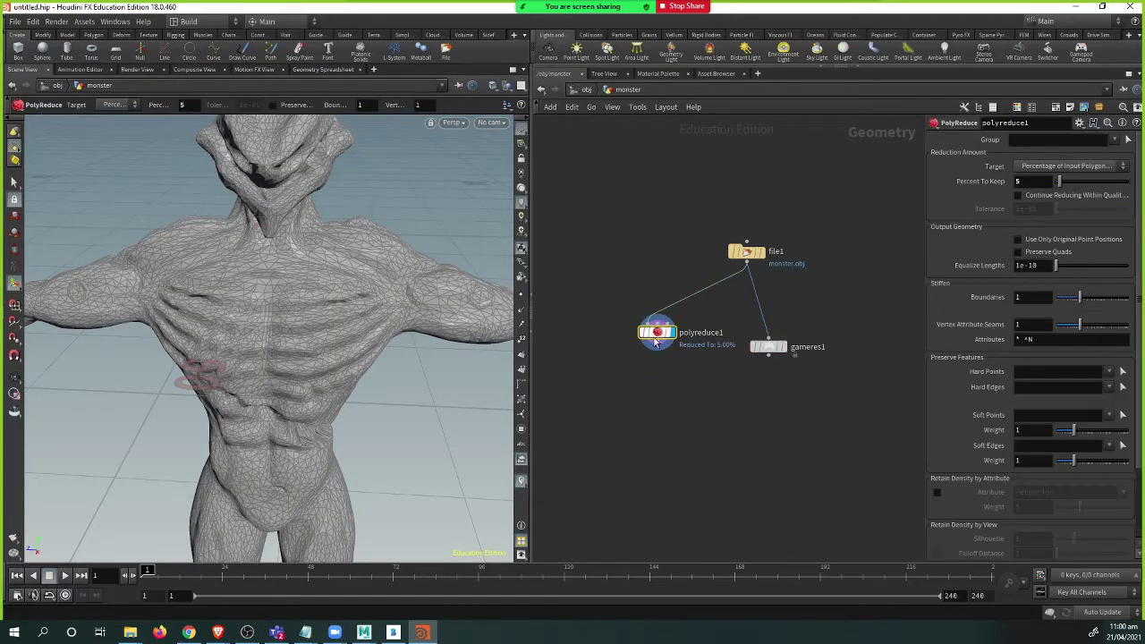
pyautogui.click(657, 345)
pyautogui.click(664, 401)
pyautogui.moveTo(668, 403)
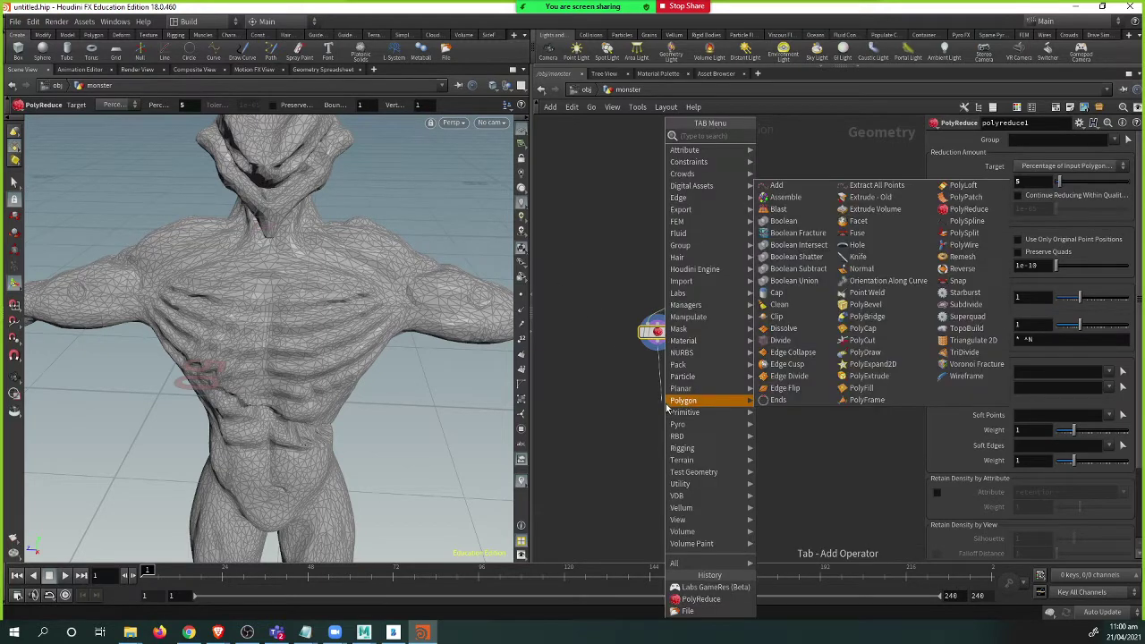
pyautogui.write('filec')
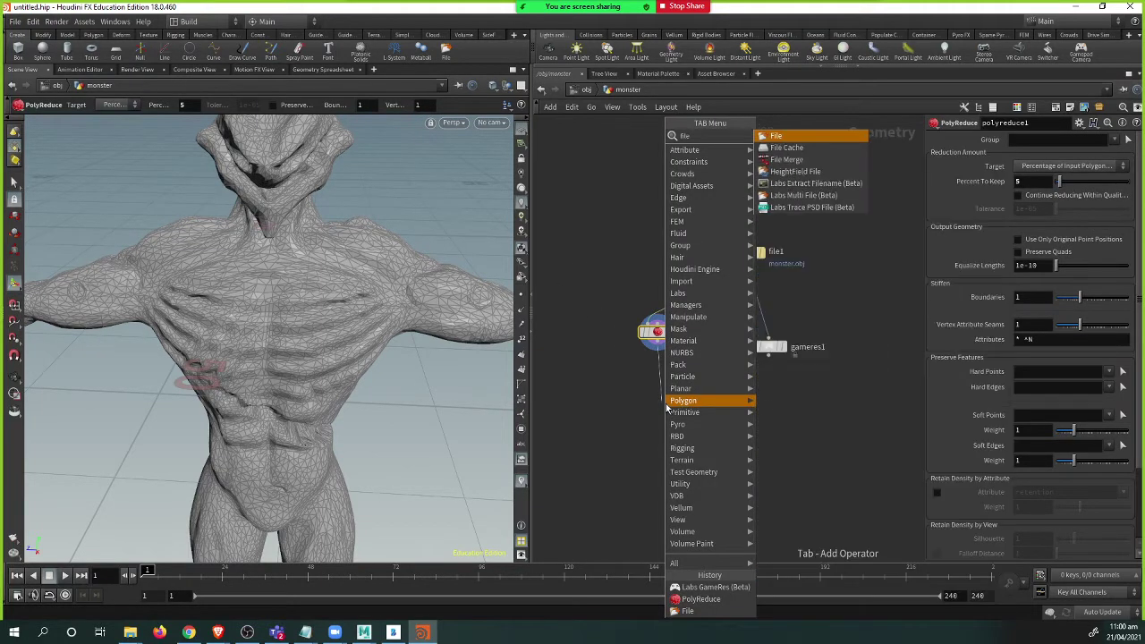
pyautogui.press('Return')
pyautogui.click(666, 403)
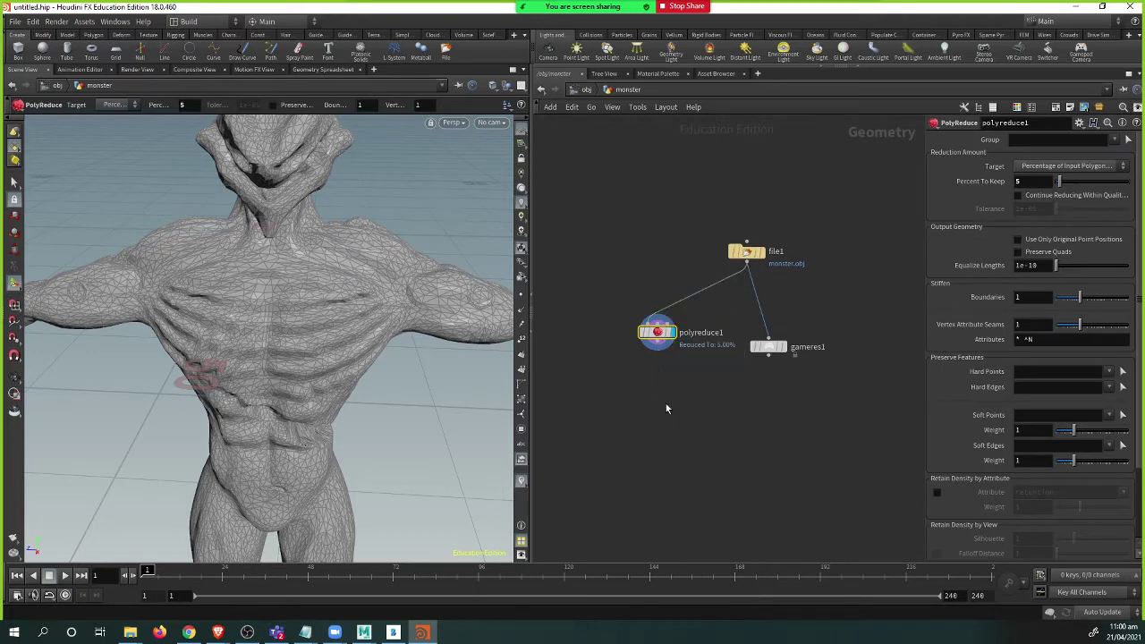
pyautogui.press('Return')
pyautogui.click(628, 89)
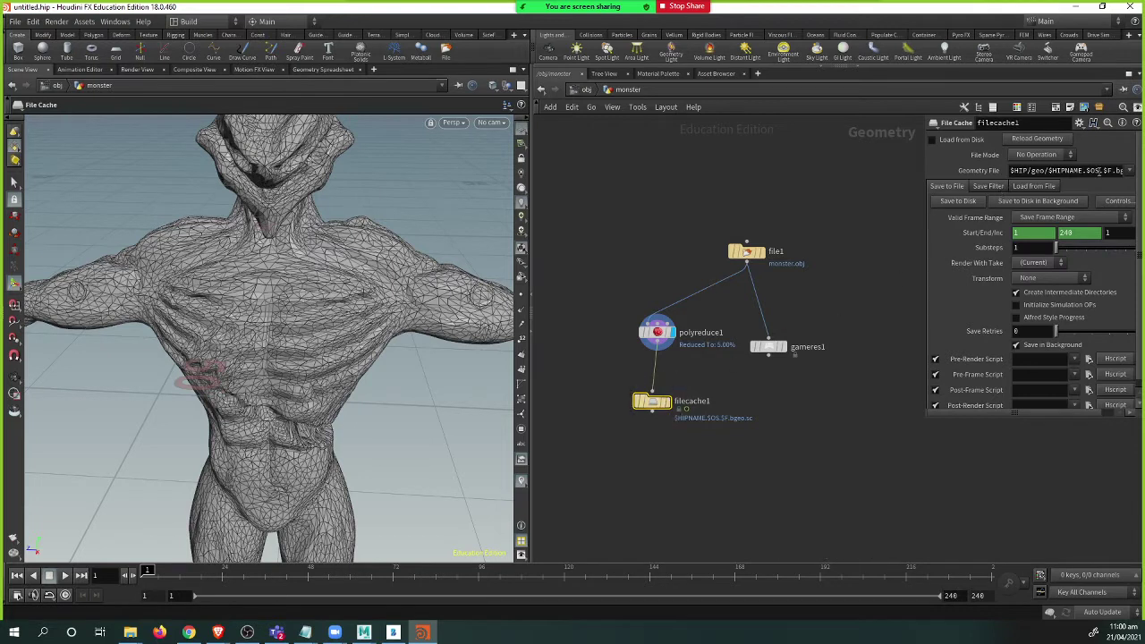
# - Widen the File Cache parameters and set the geometry file to monsterLowRes.obj on the Desktop
pyautogui.click(1129, 172)
pyautogui.click(818, 163)
pyautogui.moveTo(912, 168); pyautogui.dragTo(811, 171)
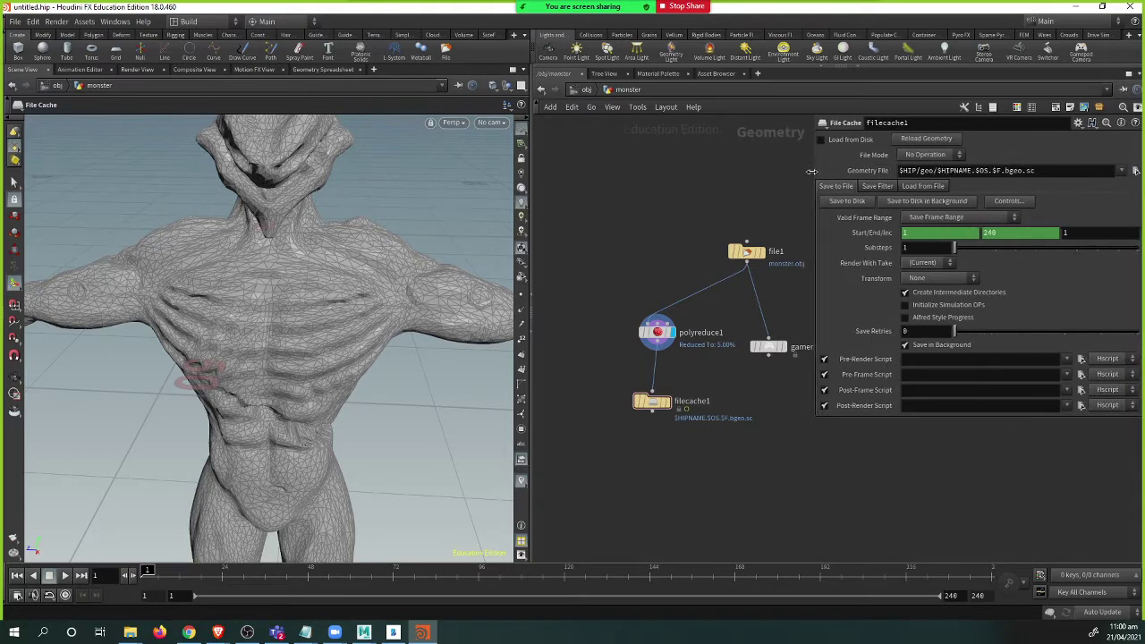
pyautogui.click(1135, 170)
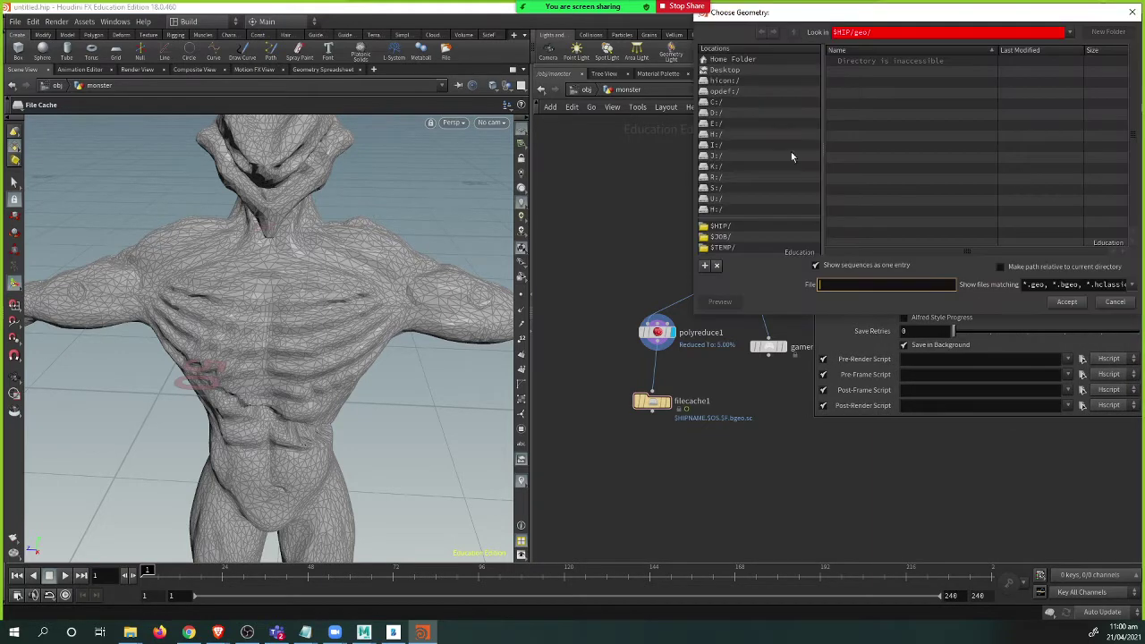
pyautogui.click(724, 70)
pyautogui.click(867, 283)
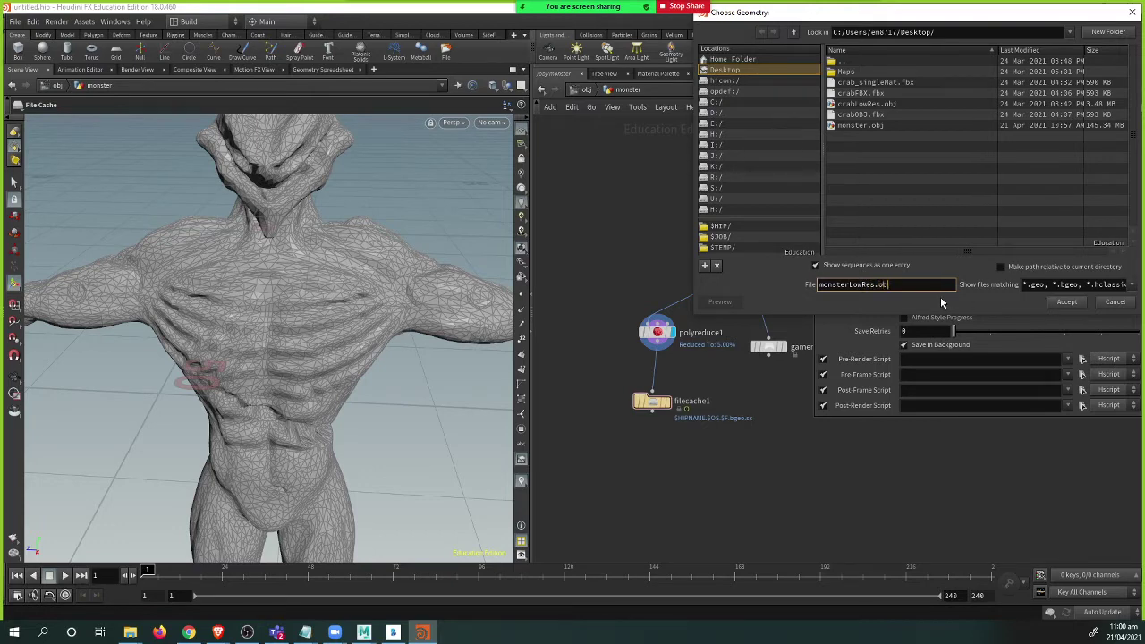
pyautogui.write('j')
pyautogui.press('Return')
# - Limit the File Cache to saving the current frame, write the geometry to disk, and display the File Cache node
pyautogui.click(926, 218)
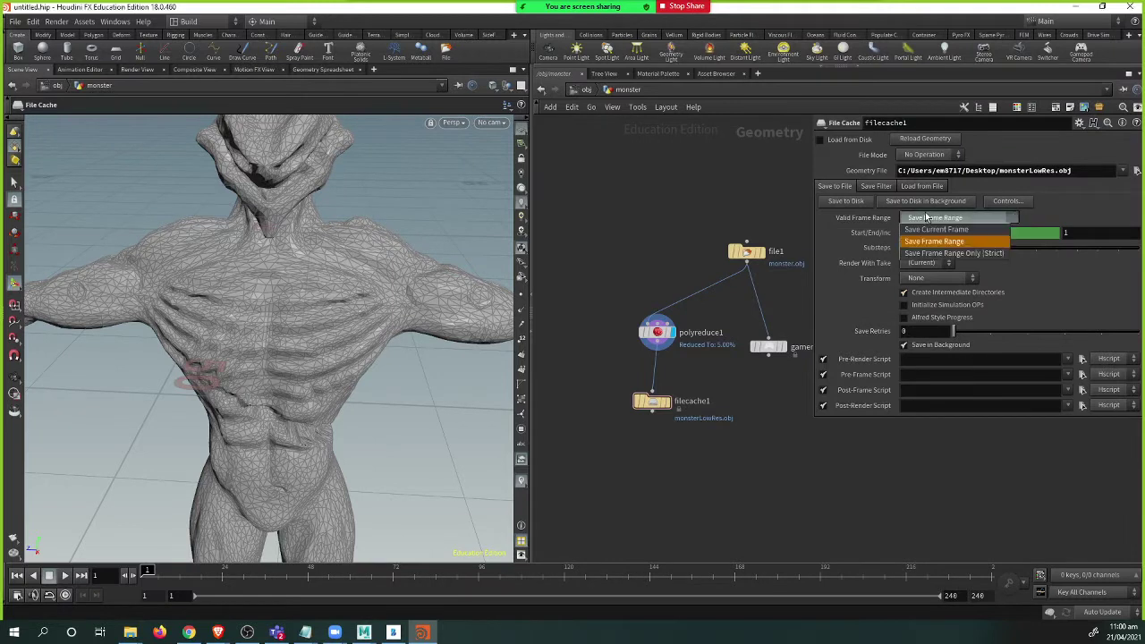
pyautogui.click(931, 228)
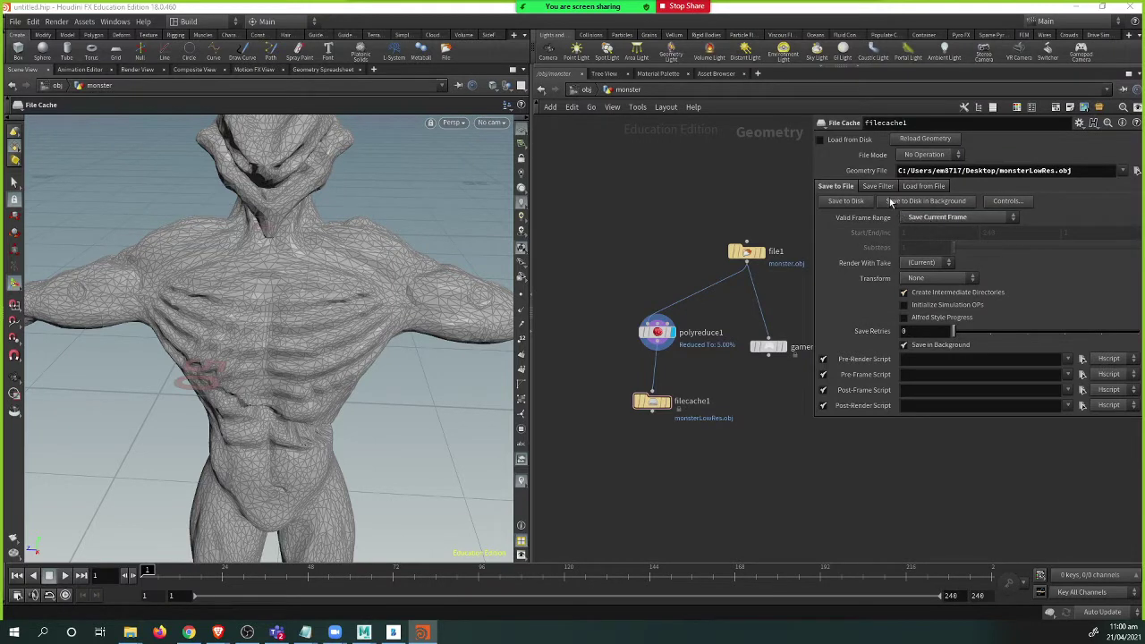
pyautogui.click(859, 201)
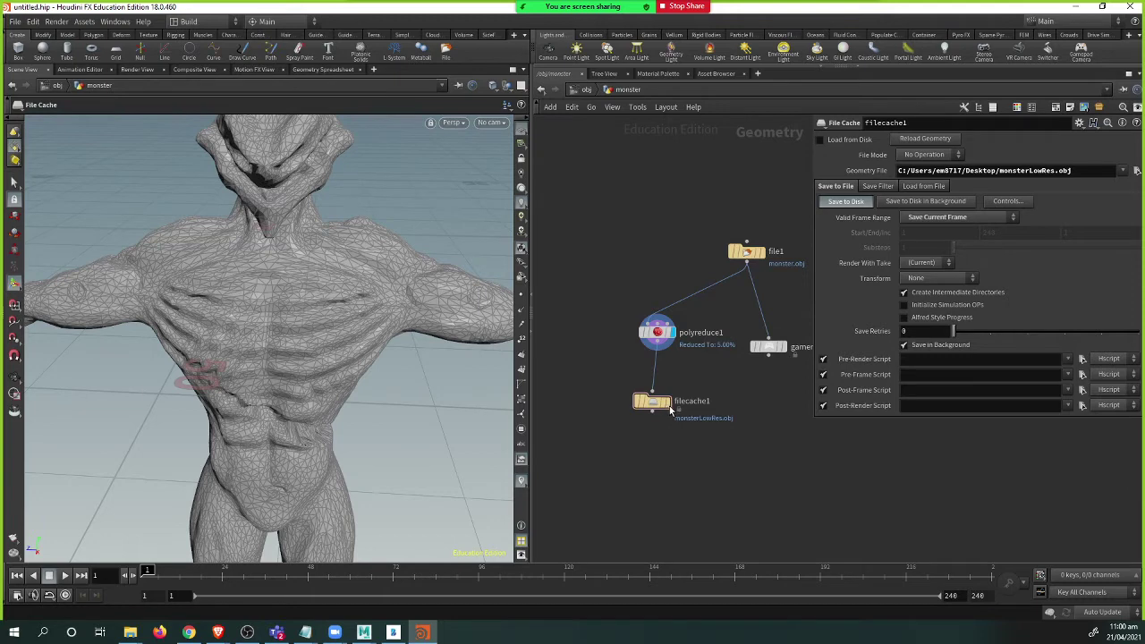
pyautogui.moveTo(669, 410)
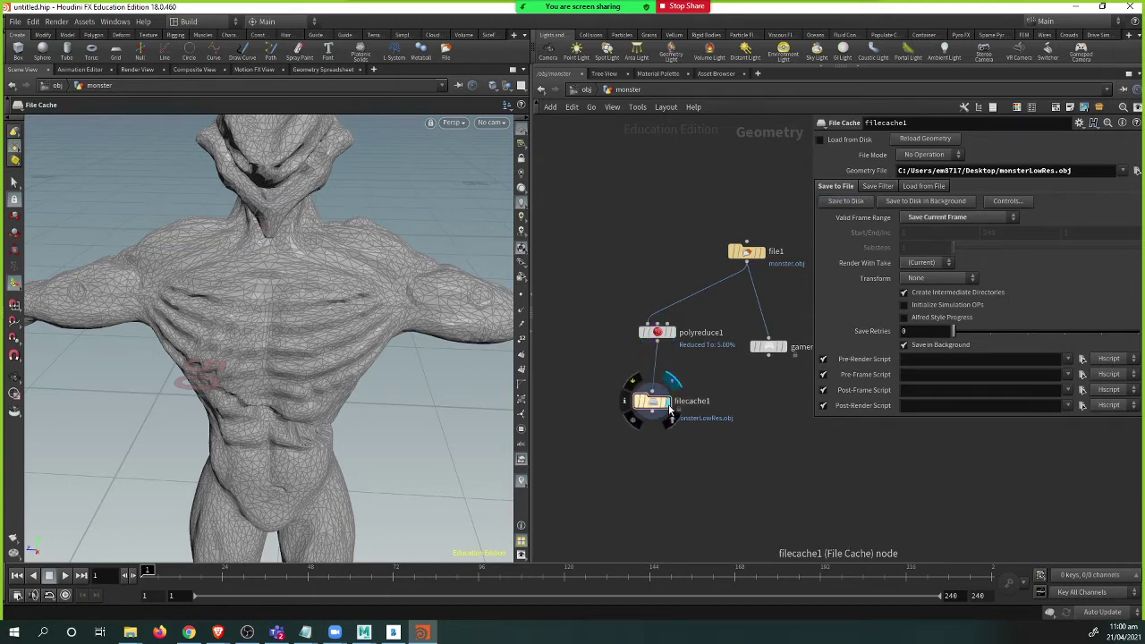
# - Switch to the monster scene in Maya and import monsterLowRes.obj from the Desktop
pyautogui.moveTo(366, 635)
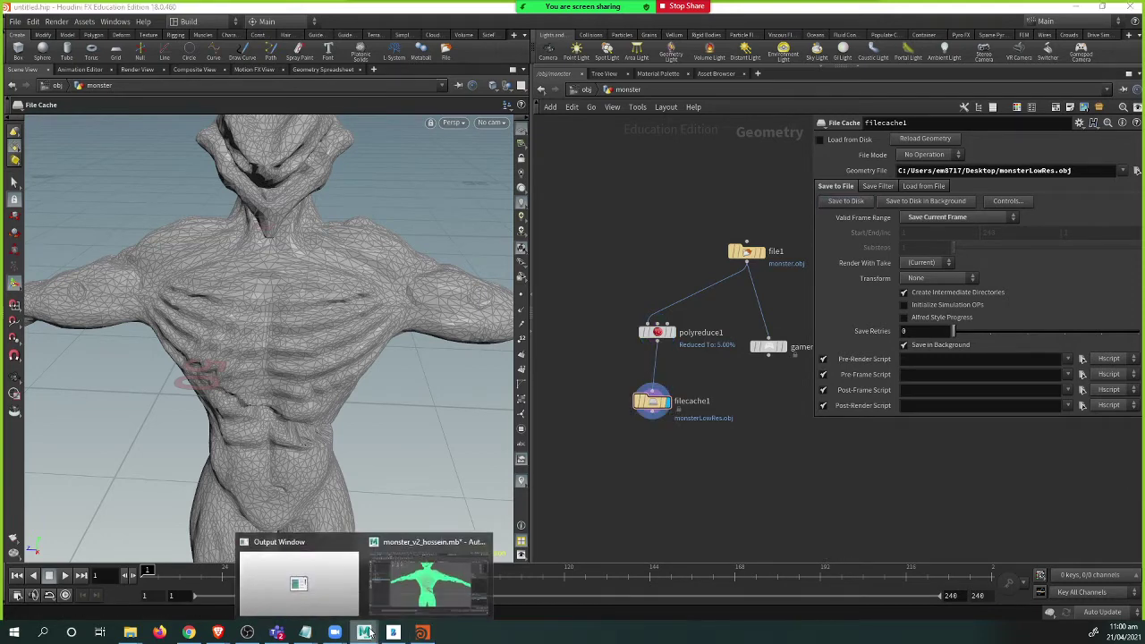
pyautogui.click(421, 582)
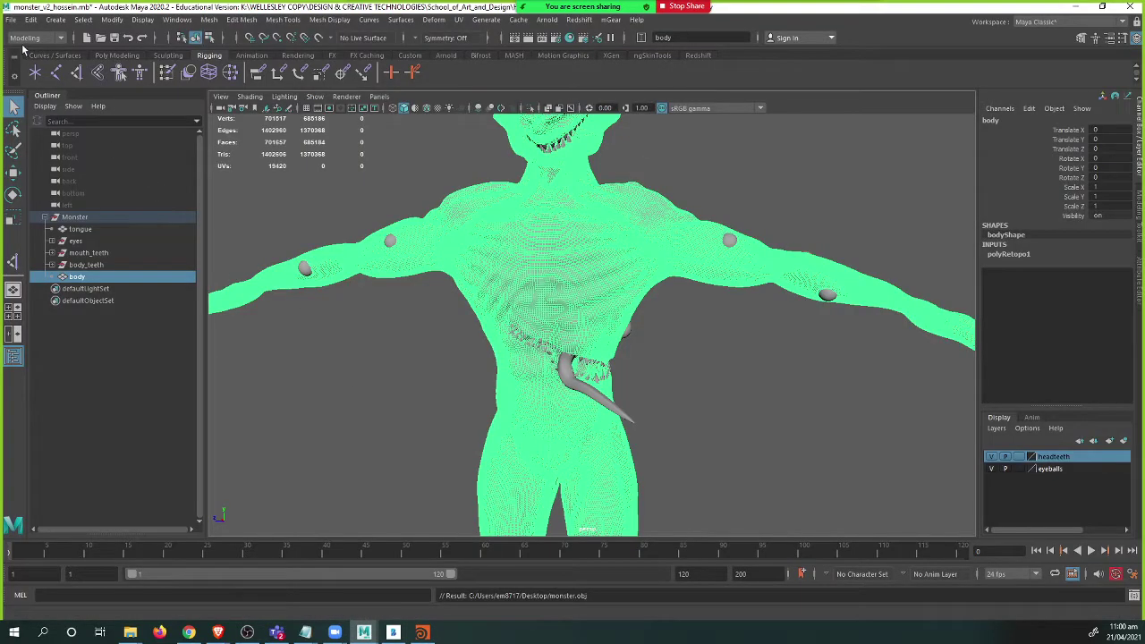
pyautogui.click(10, 20)
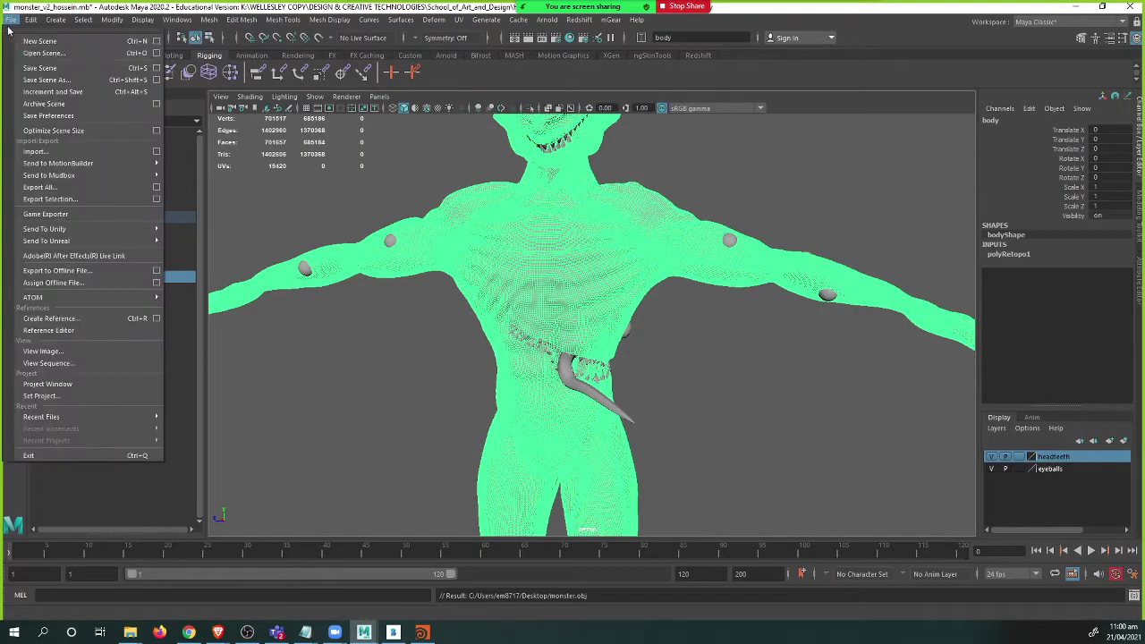
pyautogui.click(34, 151)
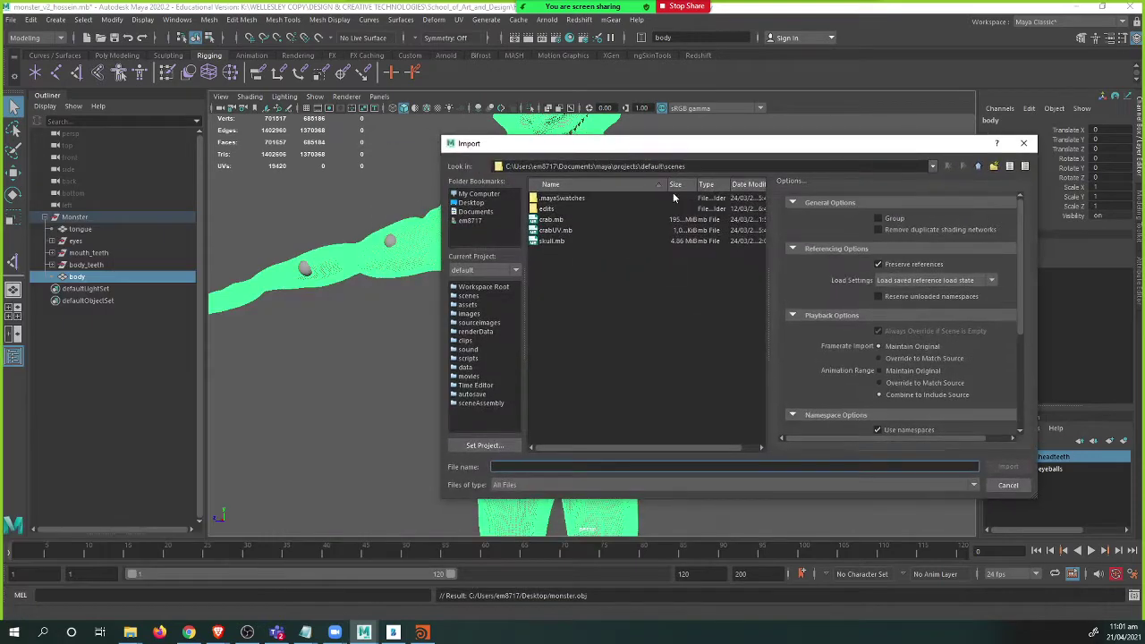
pyautogui.click(465, 204)
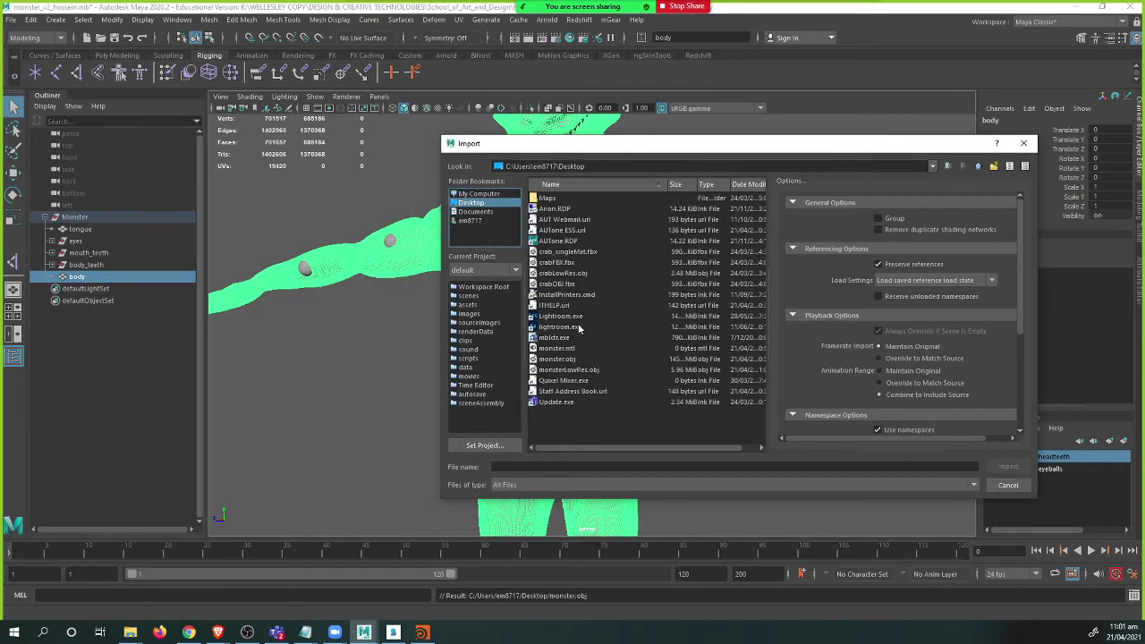
pyautogui.doubleClick(573, 369)
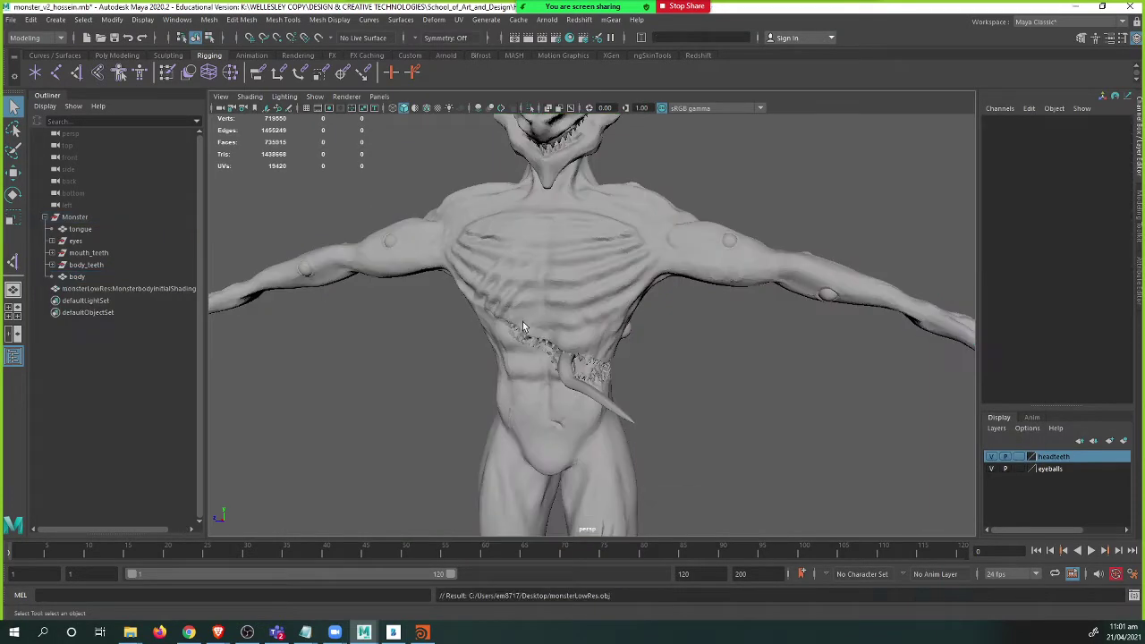
# - Check the imported low-res mesh's wireframe and hide the original dense body mesh
pyautogui.click(116, 288)
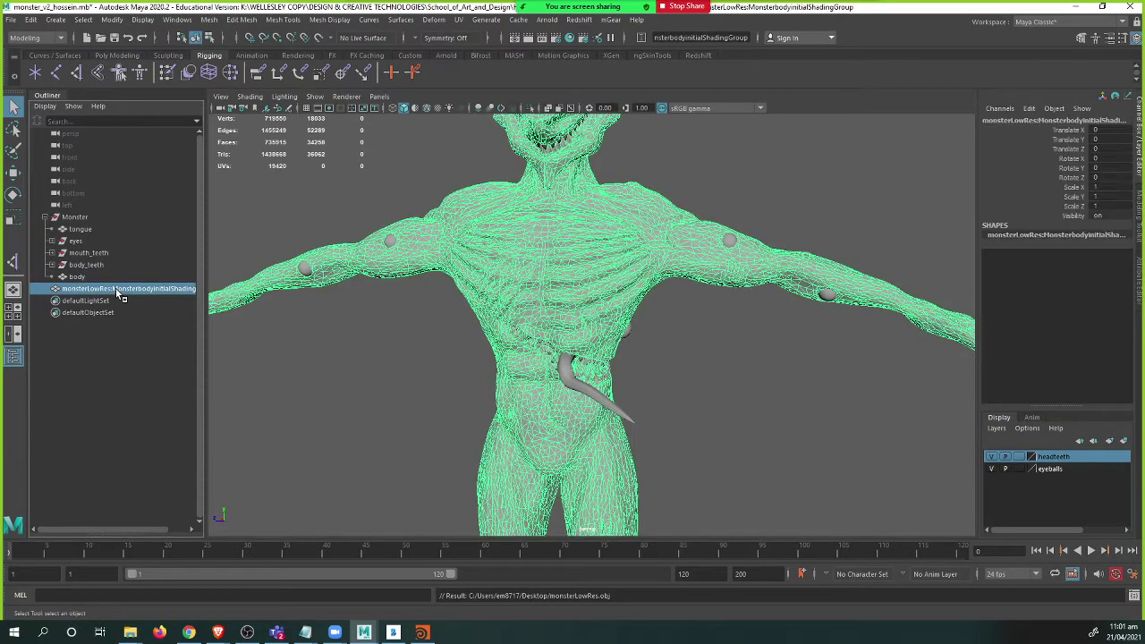
pyautogui.click(104, 278)
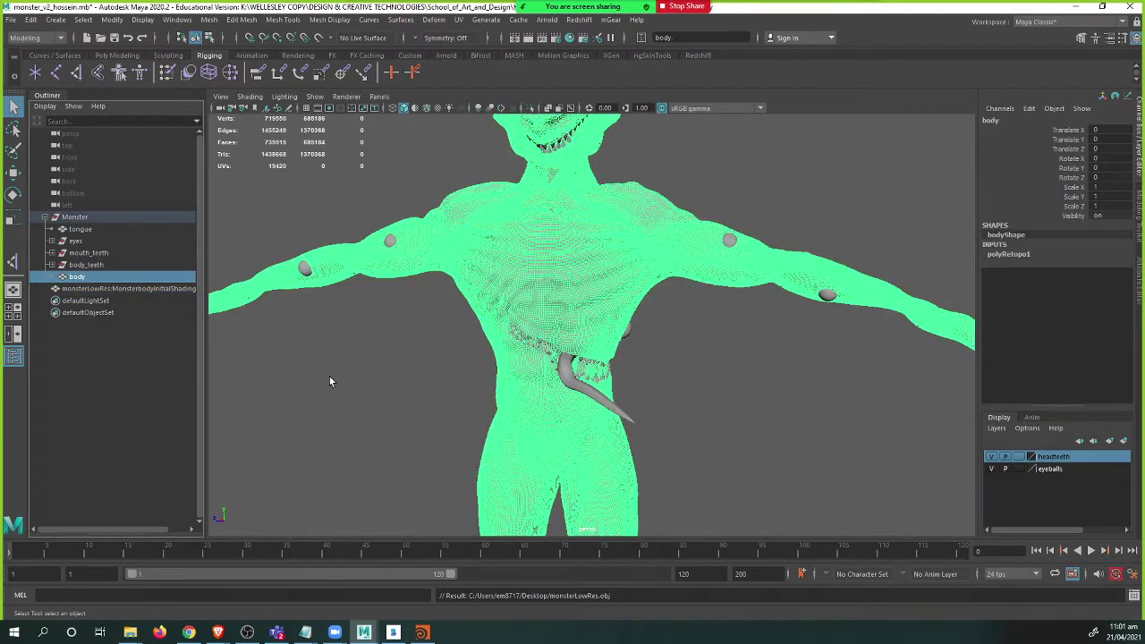
pyautogui.hotkey('ctrl', 'h')
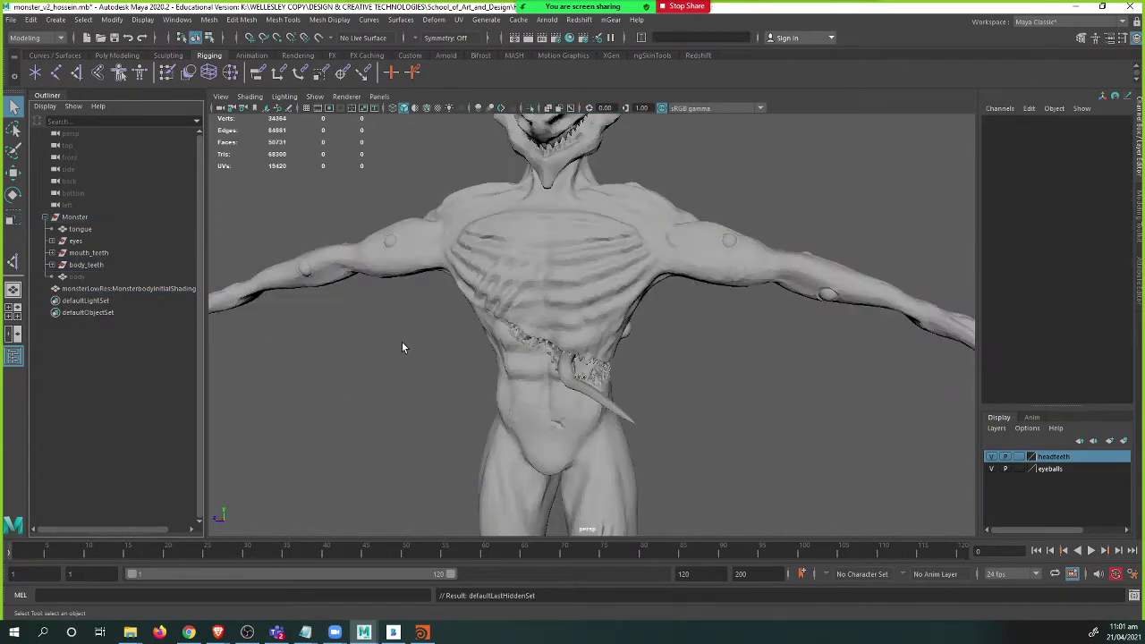
pyautogui.click(557, 264)
pyautogui.click(715, 365)
pyautogui.press('space')
pyautogui.moveTo(717, 362); pyautogui.dragTo(632, 393)
pyautogui.press('space')
pyautogui.moveTo(664, 339); pyautogui.dragTo(646, 316)
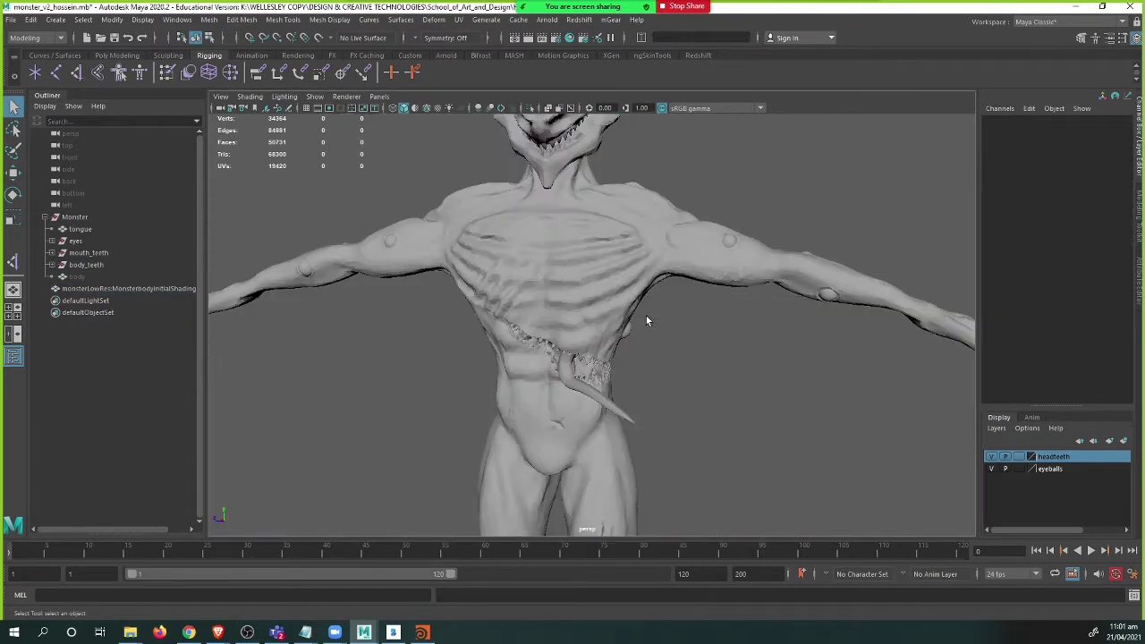
# - Rename the imported low-res mesh as bodyLowRes and place it inside the Monster group
pyautogui.click(625, 269)
pyautogui.press('f')
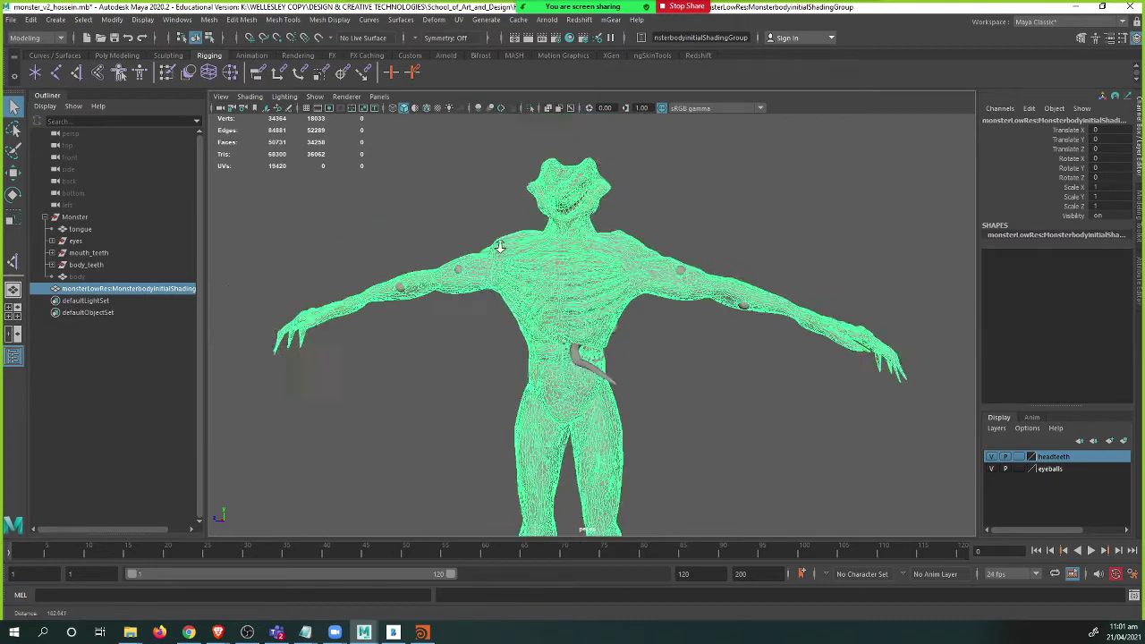
pyautogui.doubleClick(106, 289)
pyautogui.write('b')
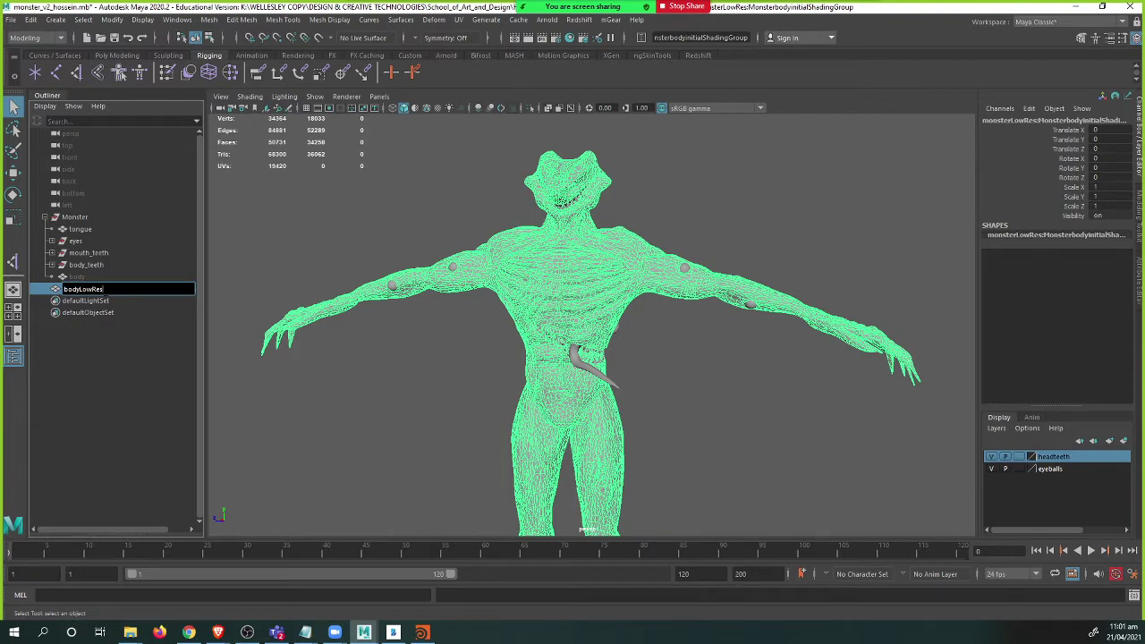
pyautogui.write('odyLowRes')
pyautogui.press('Return')
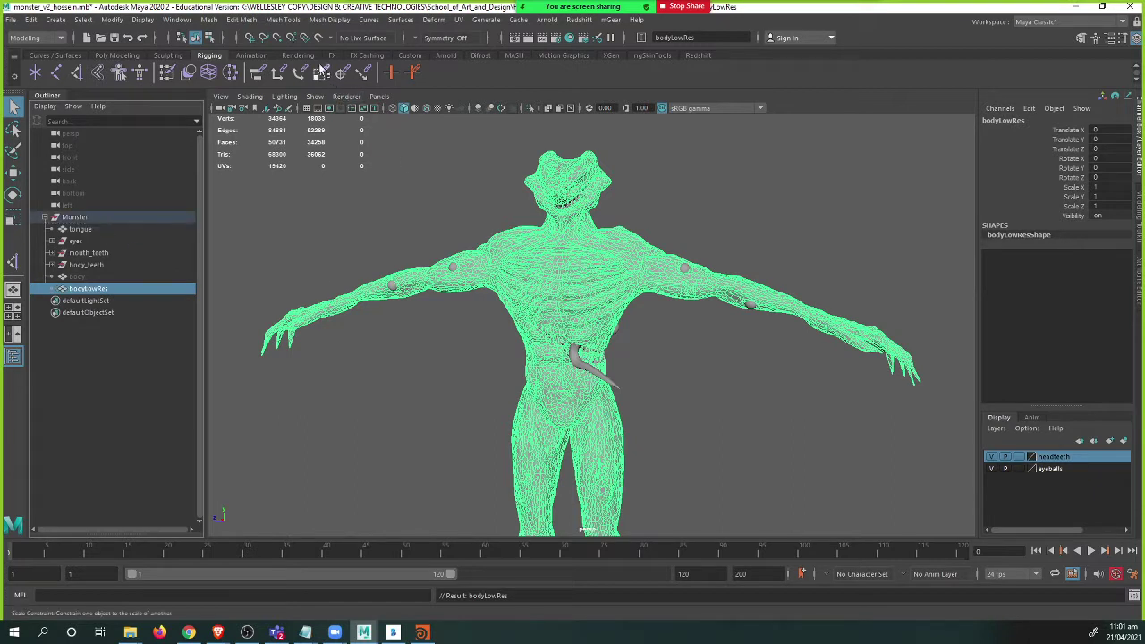
# - Open the Retopologize options for bodyLowRes and set the target face count to 40000
pyautogui.keyDown('shift'); pyautogui.moveTo(548, 257); pyautogui.dragTo(606, 469, button='right'); pyautogui.keyUp('shift')
pyautogui.moveTo(766, 272); pyautogui.dragTo(761, 272)
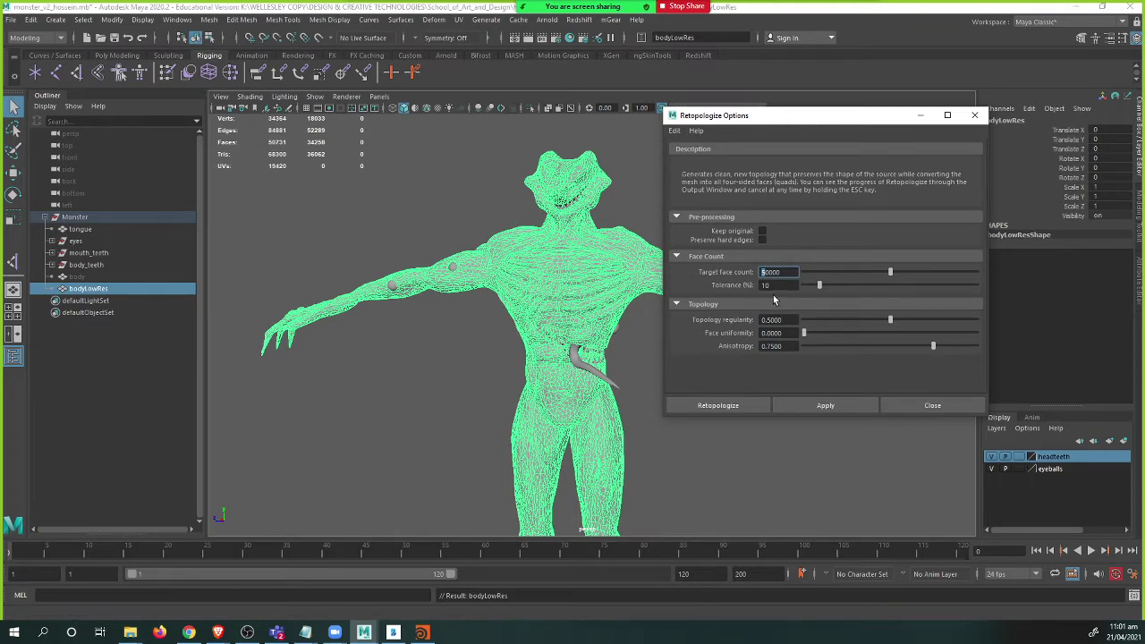
pyautogui.write('4')
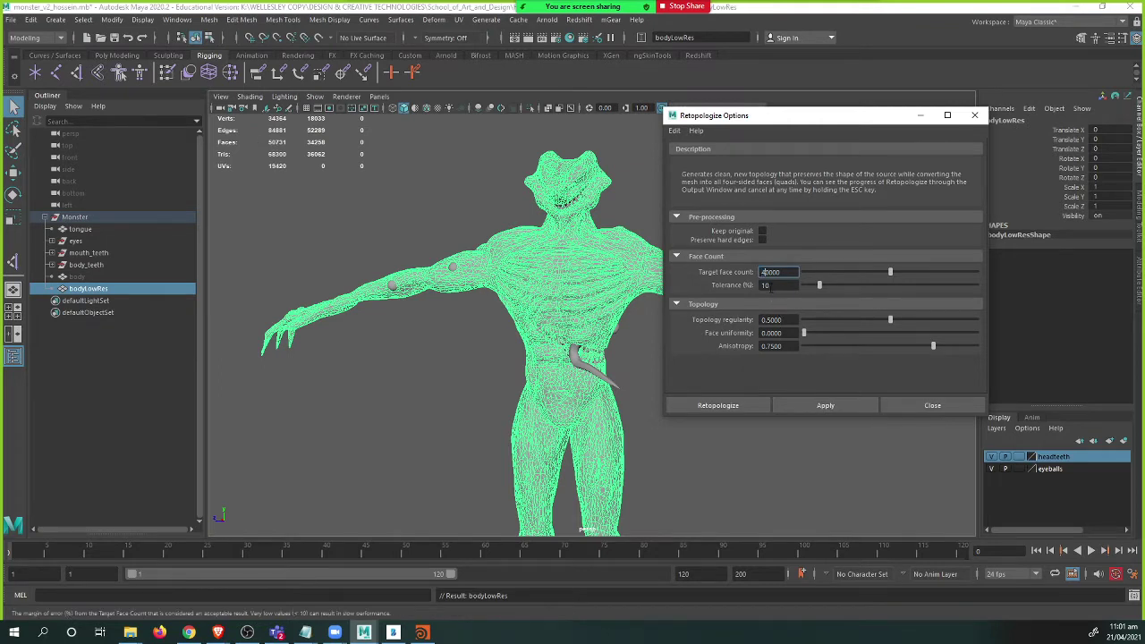
pyautogui.click(752, 405)
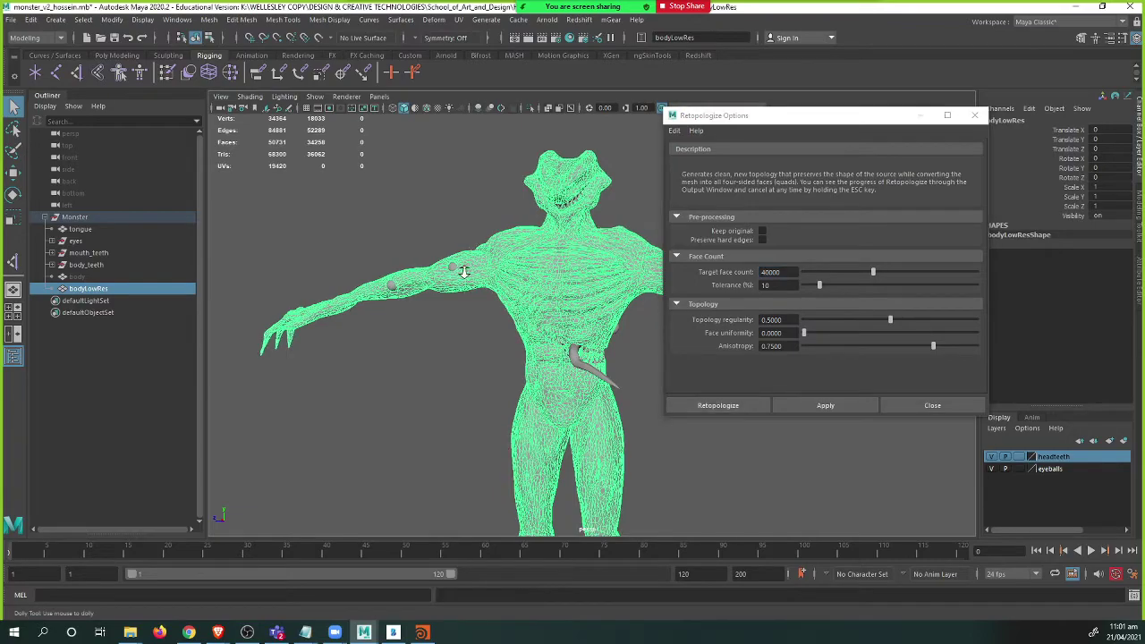
# - Examine the triangulated topology of bodyLowRes up close around the shoulder and chest
pyautogui.keyDown('alt'); pyautogui.moveTo(797, 273); pyautogui.dragTo(537, 268, button='right'); pyautogui.keyUp('alt')
pyautogui.keyDown('alt'); pyautogui.moveTo(537, 268); pyautogui.dragTo(399, 372, button='middle'); pyautogui.keyUp('alt')
pyautogui.keyDown('alt'); pyautogui.moveTo(399, 372); pyautogui.dragTo(524, 386, button='right'); pyautogui.keyUp('alt')
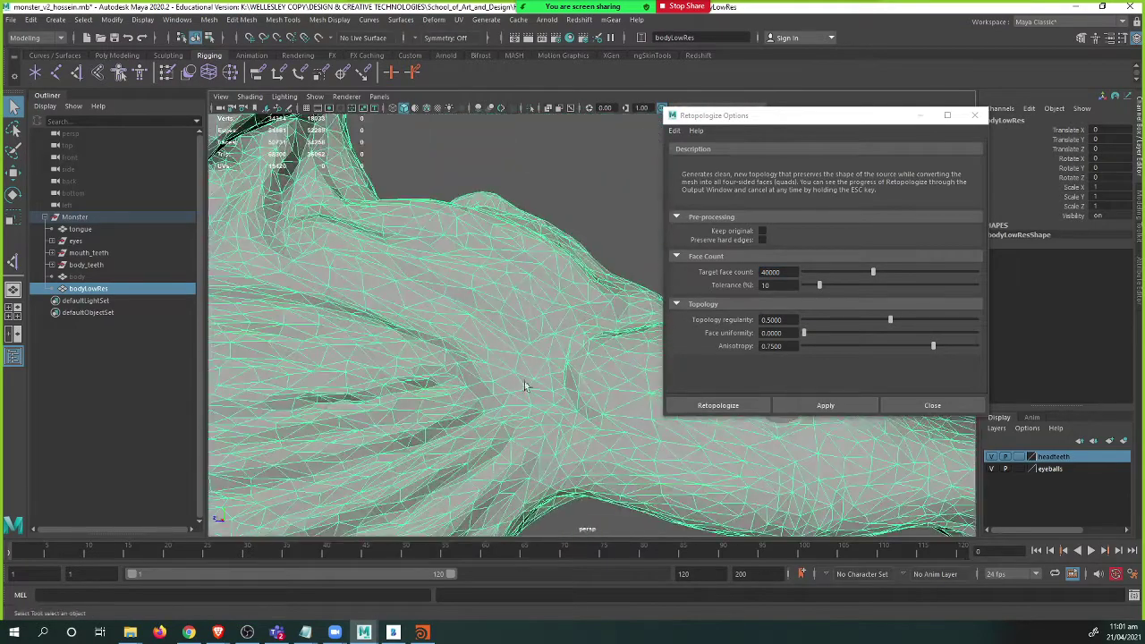
pyautogui.keyDown('alt'); pyautogui.moveTo(524, 386); pyautogui.dragTo(446, 379, button='middle'); pyautogui.keyUp('alt')
pyautogui.keyDown('alt'); pyautogui.moveTo(445, 379); pyautogui.dragTo(593, 400, button='right'); pyautogui.keyUp('alt')
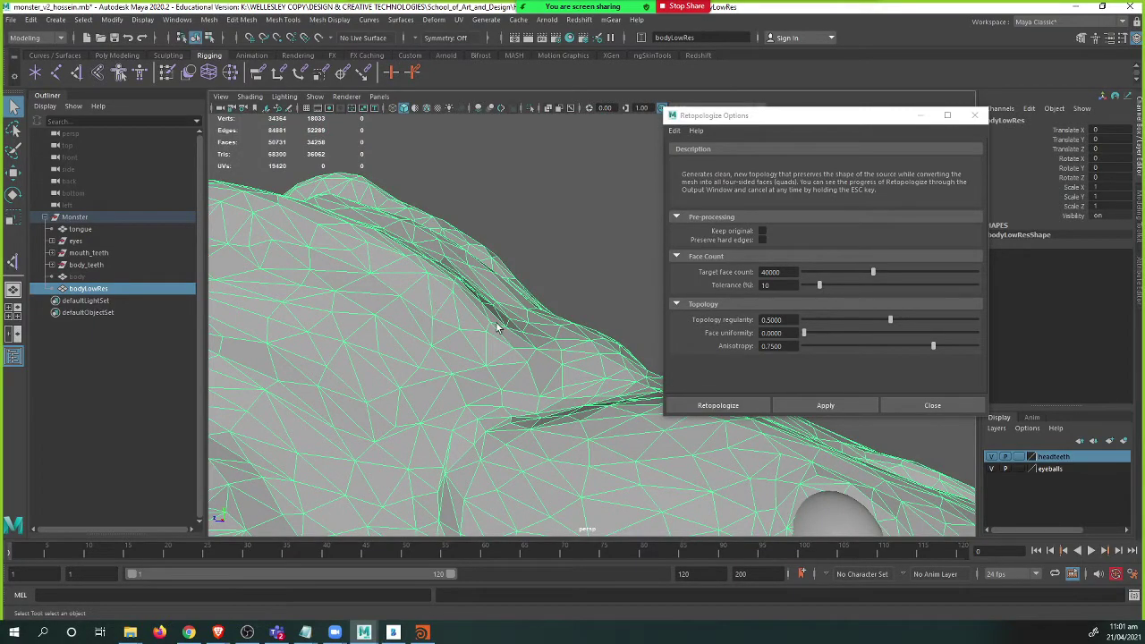
pyautogui.keyDown('alt'); pyautogui.moveTo(557, 376); pyautogui.dragTo(133, 343, button='right'); pyautogui.keyUp('alt')
pyautogui.keyDown('alt'); pyautogui.moveTo(372, 367); pyautogui.dragTo(438, 335, button='middle'); pyautogui.keyUp('alt')
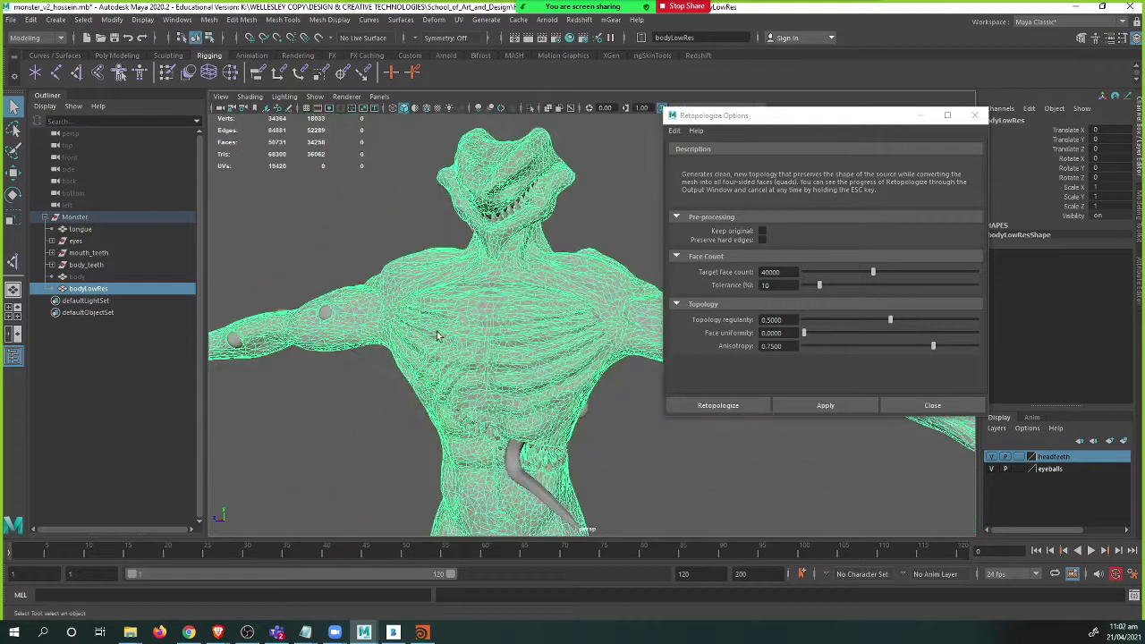
pyautogui.keyDown('alt'); pyautogui.moveTo(437, 335); pyautogui.dragTo(498, 351); pyautogui.keyUp('alt')
# - Retopologize bodyLowRes with the chosen options, switching to Houdini and back to Maya while it processes
pyautogui.click(686, 407)
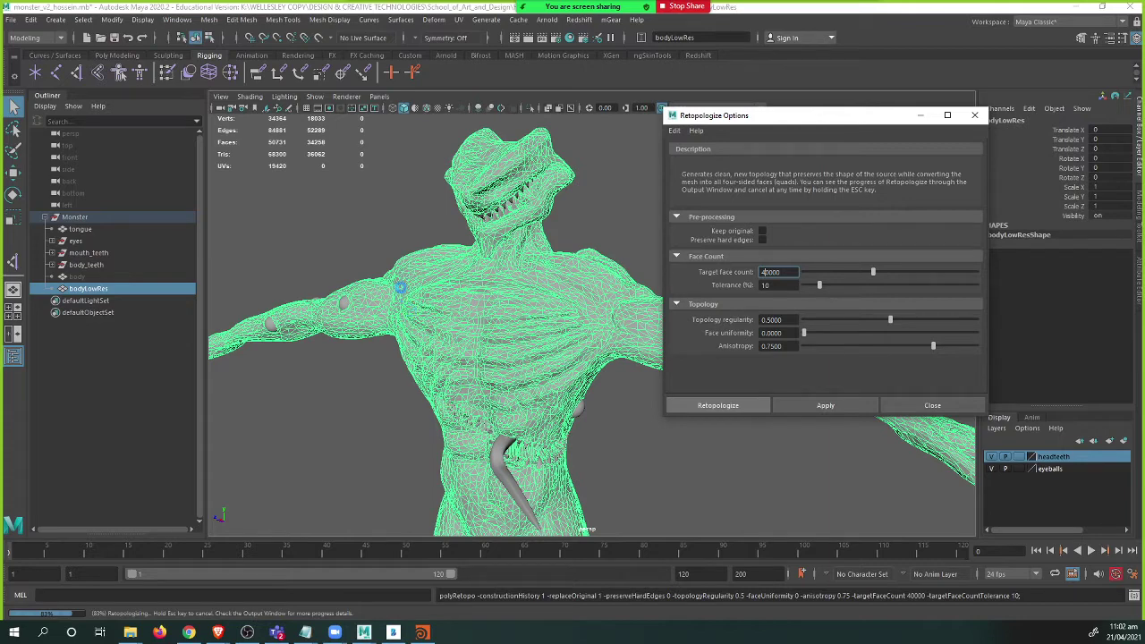
pyautogui.hotkey('alt', 'Tab')
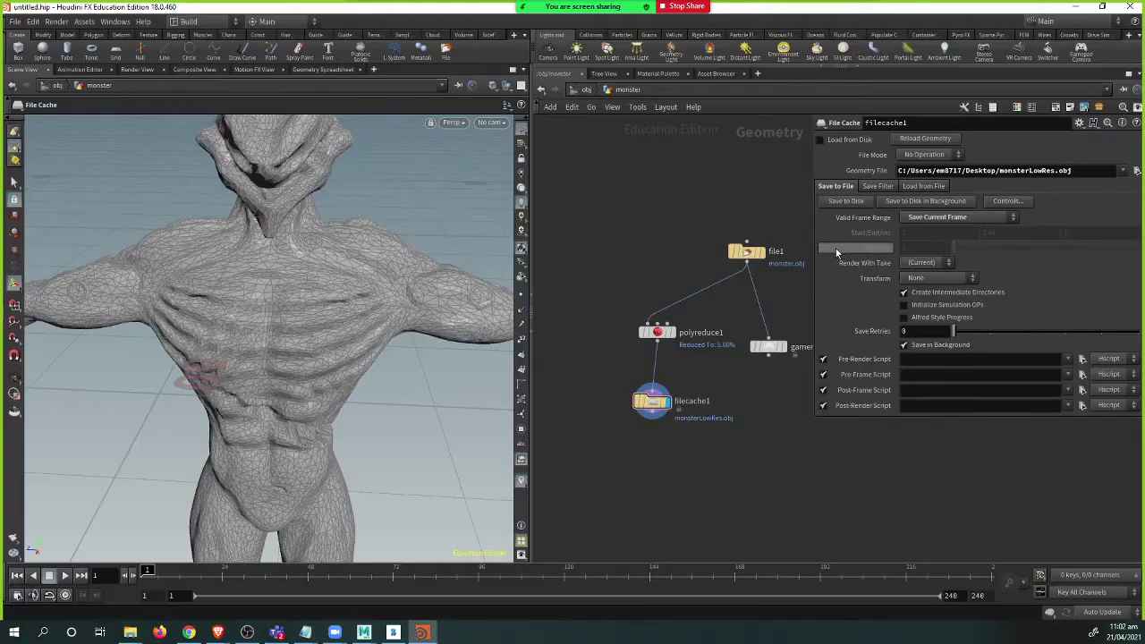
pyautogui.press('Return')
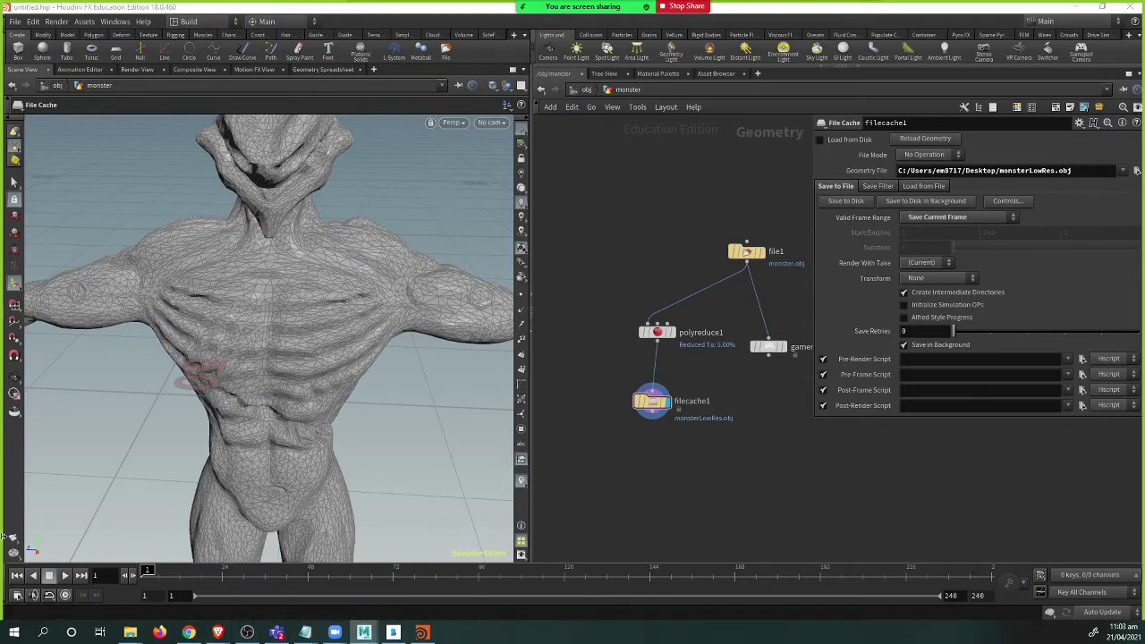
pyautogui.click(364, 632)
pyautogui.click(655, 409)
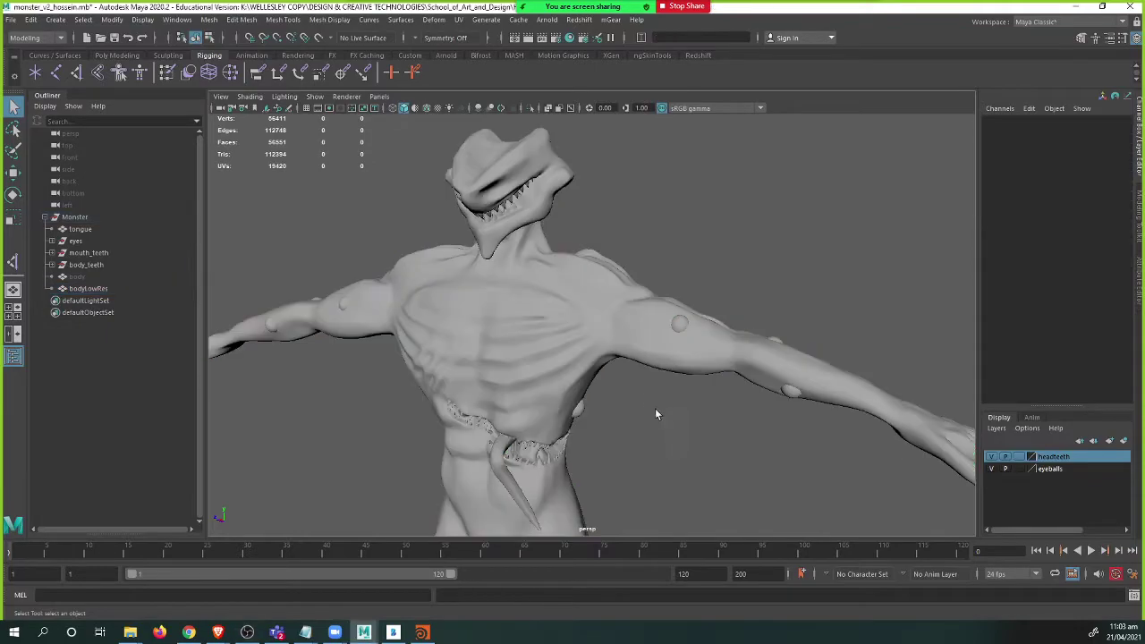
# - Turn on smooth mesh preview for bodyLowRes, continuing despite its large face count, and inspect the head, chest and arms
pyautogui.click(598, 355)
pyautogui.keyDown('alt'); pyautogui.moveTo(597, 355); pyautogui.dragTo(757, 326, button='right'); pyautogui.keyUp('alt')
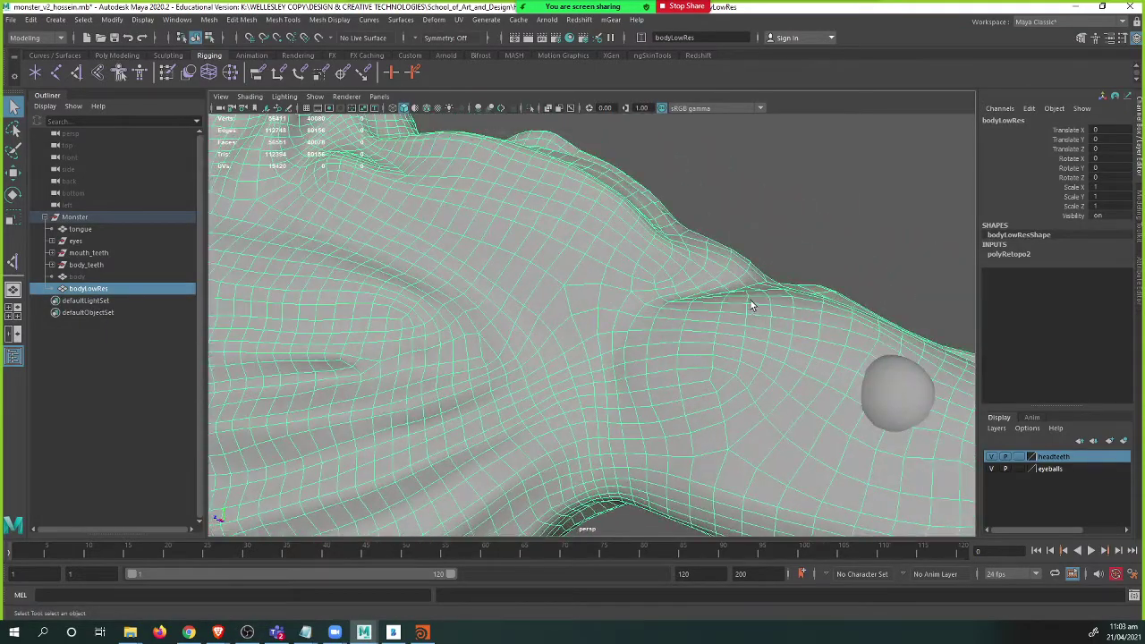
pyautogui.keyDown('alt'); pyautogui.moveTo(635, 310); pyautogui.dragTo(716, 365, button='middle'); pyautogui.keyUp('alt')
pyautogui.keyDown('alt'); pyautogui.moveTo(715, 365); pyautogui.dragTo(540, 351, button='right'); pyautogui.keyUp('alt')
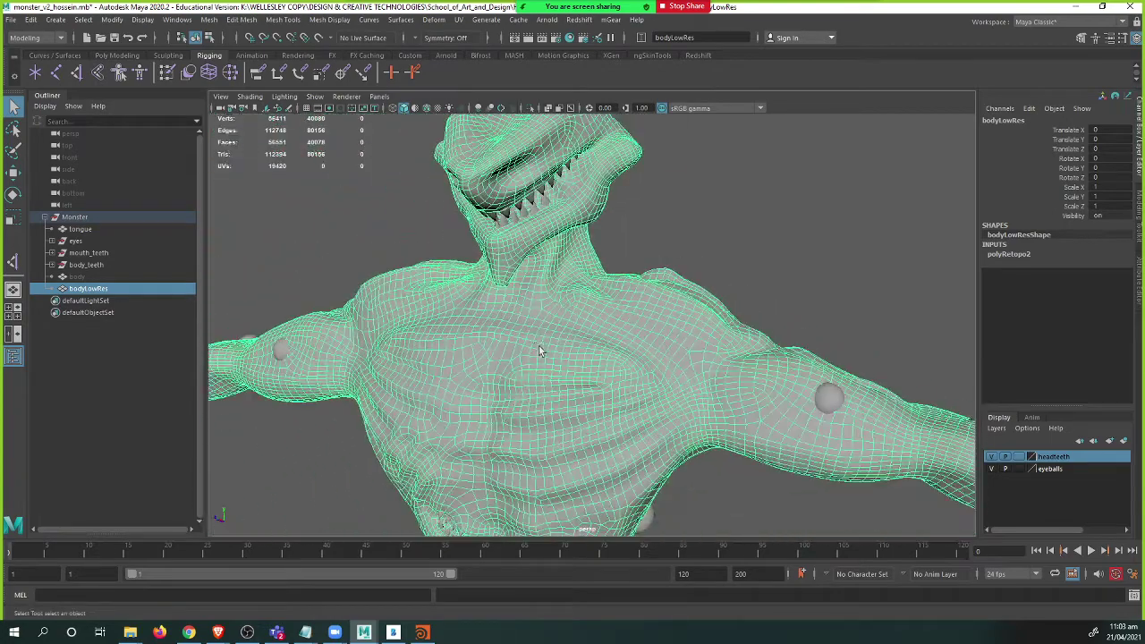
pyautogui.press('3')
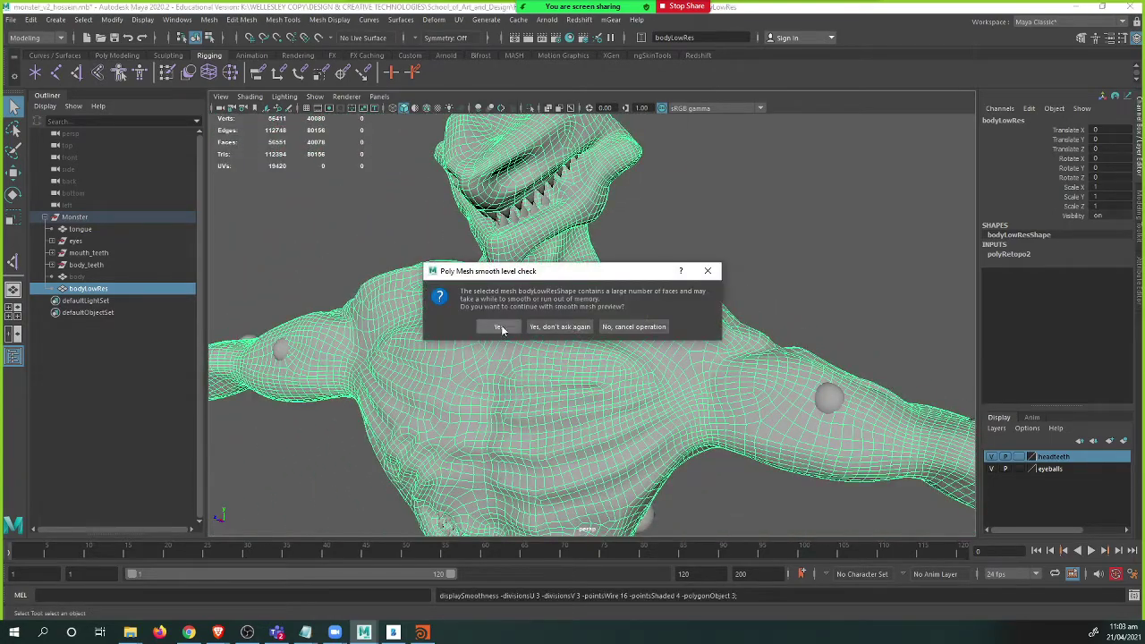
pyautogui.click(499, 328)
pyautogui.click(683, 254)
pyautogui.keyDown('alt'); pyautogui.moveTo(684, 253); pyautogui.dragTo(715, 235, button='middle'); pyautogui.keyUp('alt')
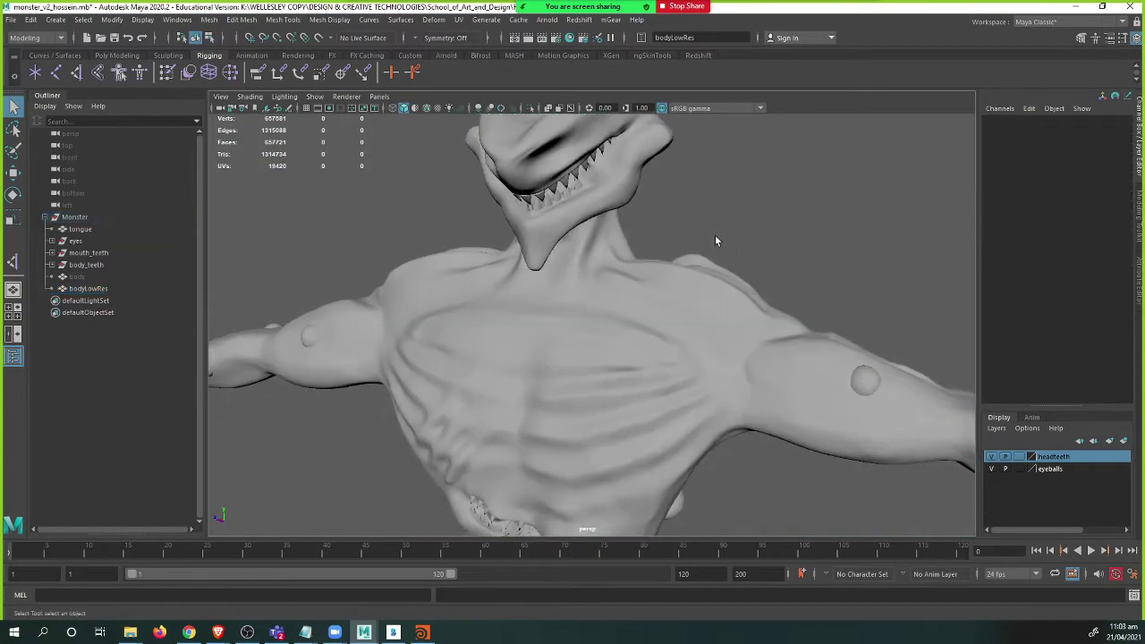
pyautogui.keyDown('alt'); pyautogui.moveTo(692, 277); pyautogui.dragTo(743, 229, button='middle'); pyautogui.keyUp('alt')
pyautogui.keyDown('alt'); pyautogui.moveTo(743, 229); pyautogui.dragTo(529, 253, button='right'); pyautogui.keyUp('alt')
pyautogui.keyDown('alt'); pyautogui.moveTo(562, 300); pyautogui.dragTo(397, 293); pyautogui.keyUp('alt')
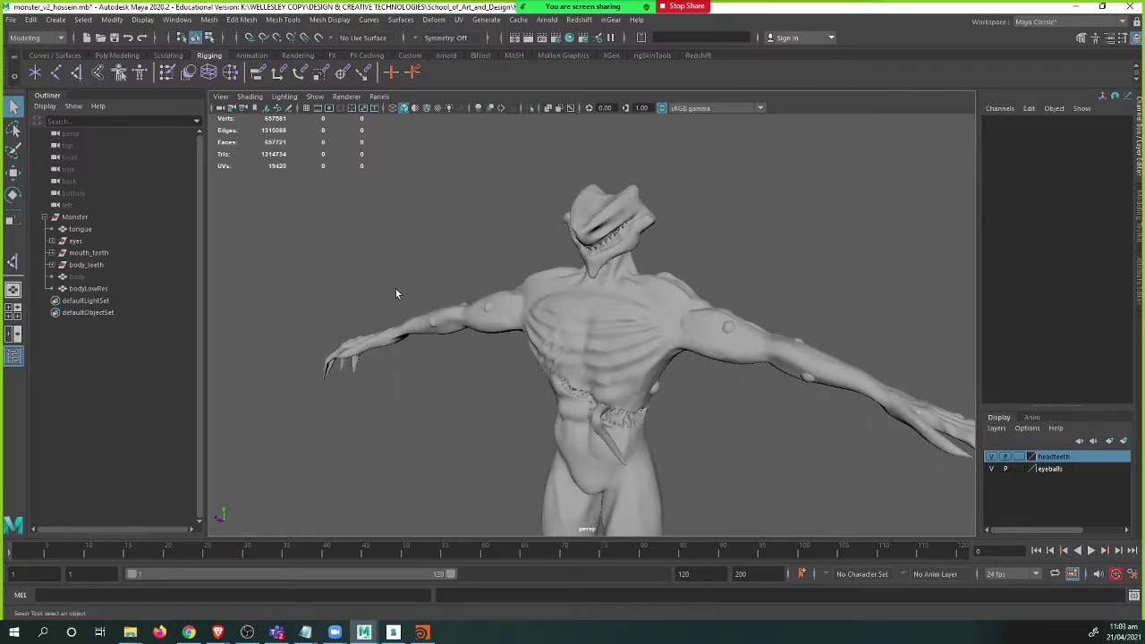
# - Unhide the original body mesh and move it sideways next to bodyLowRes for comparison
pyautogui.click(90, 276)
pyautogui.hotkey('shift', 'h')
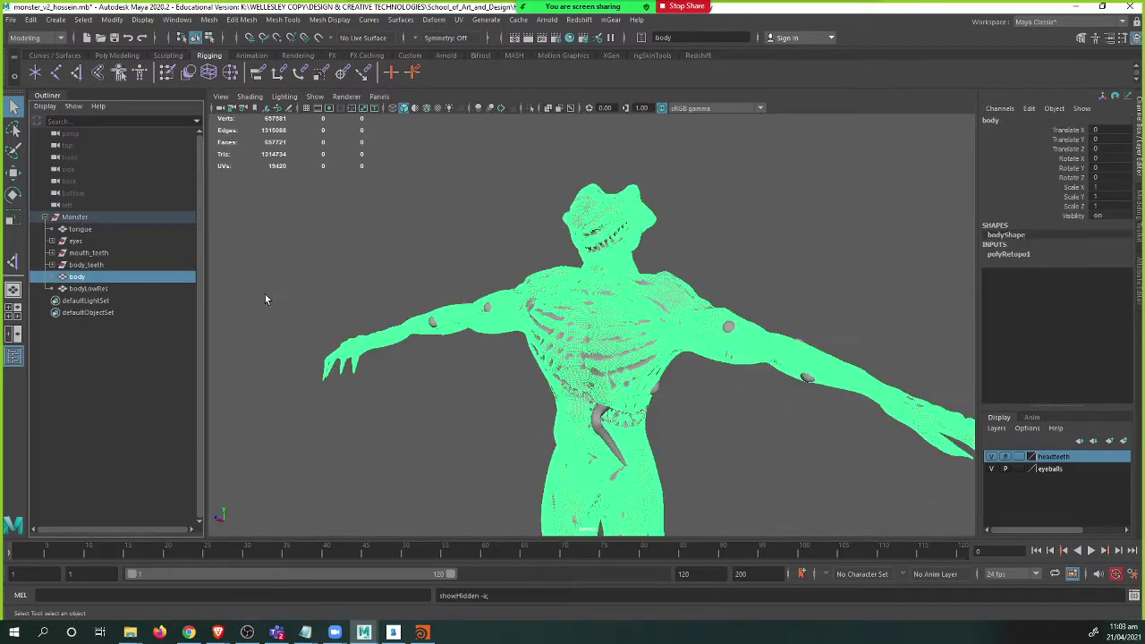
pyautogui.press('w')
pyautogui.keyDown('alt'); pyautogui.moveTo(646, 376); pyautogui.dragTo(541, 317); pyautogui.keyUp('alt')
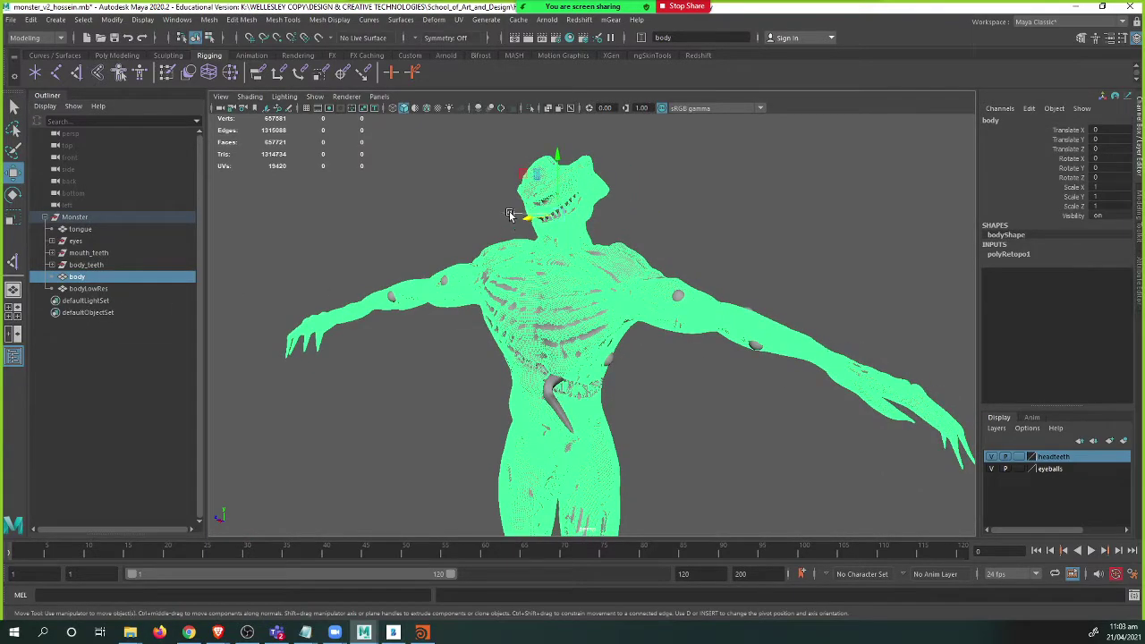
pyautogui.moveTo(514, 215); pyautogui.dragTo(689, 228)
pyautogui.click(642, 280)
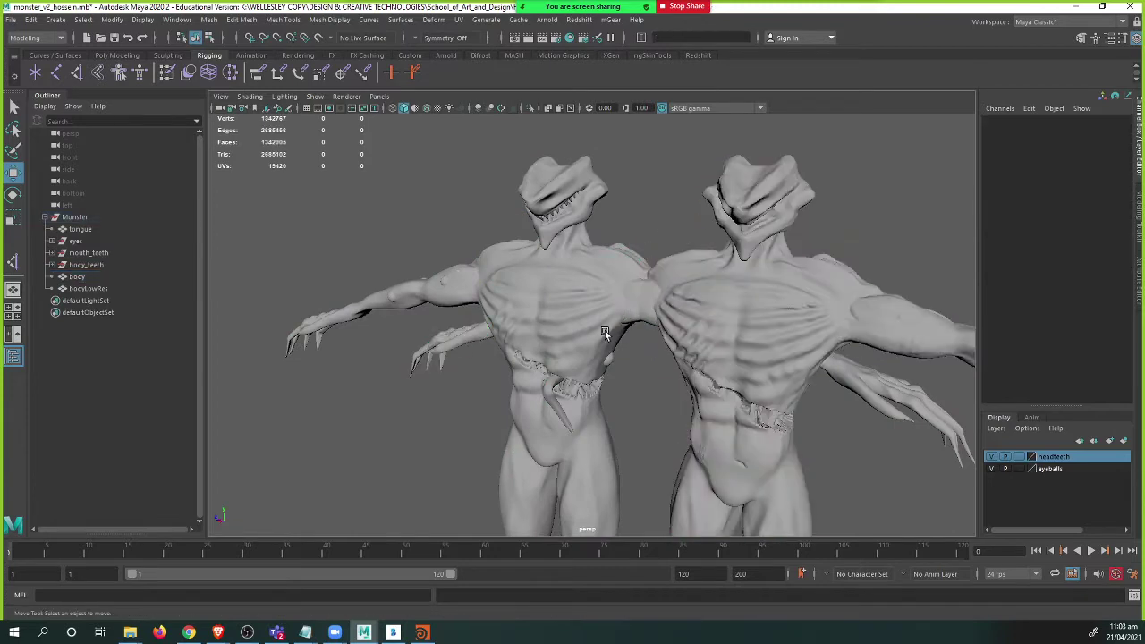
# - Reset the original body mesh's Translate Z to 0 and move it out of the Monster group
pyautogui.moveTo(605, 330)
pyautogui.keyDown('alt'); pyautogui.mouseDown()
pyautogui.moveTo(563, 318)
pyautogui.moveTo(603, 336)
pyautogui.moveTo(673, 333)
pyautogui.moveTo(621, 325)
pyautogui.mouseUp(); pyautogui.keyUp('alt')
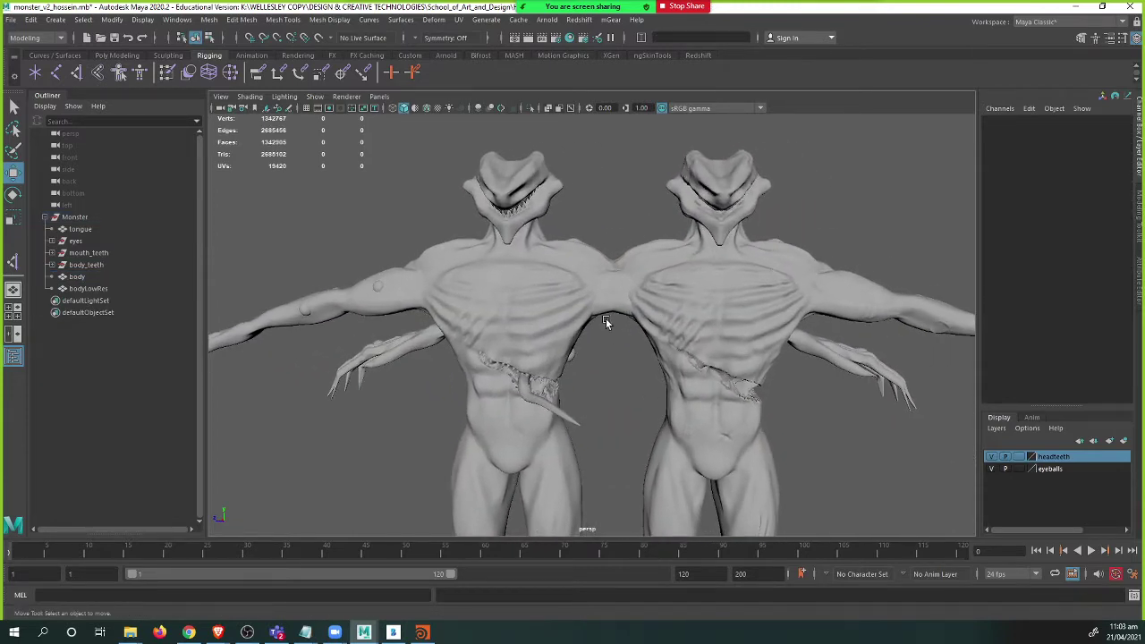
pyautogui.keyDown('alt'); pyautogui.moveTo(551, 331); pyautogui.dragTo(519, 300, button='middle'); pyautogui.keyUp('alt')
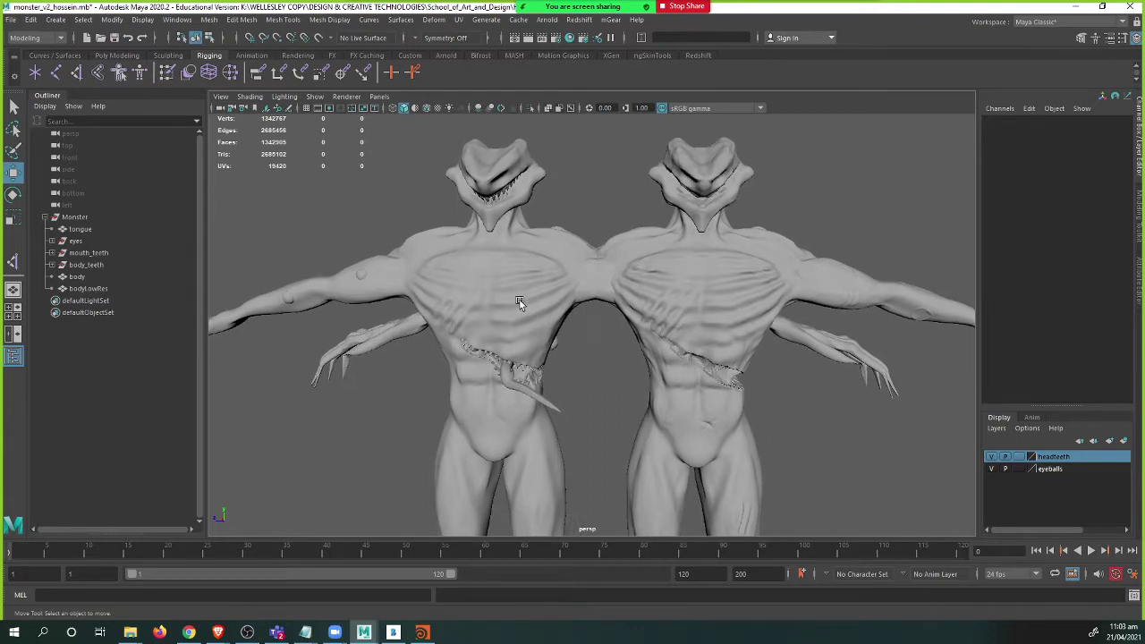
pyautogui.keyDown('alt'); pyautogui.moveTo(519, 300); pyautogui.dragTo(591, 319, button='right'); pyautogui.keyUp('alt')
pyautogui.keyDown('alt'); pyautogui.moveTo(591, 319); pyautogui.dragTo(547, 350, button='middle'); pyautogui.keyUp('alt')
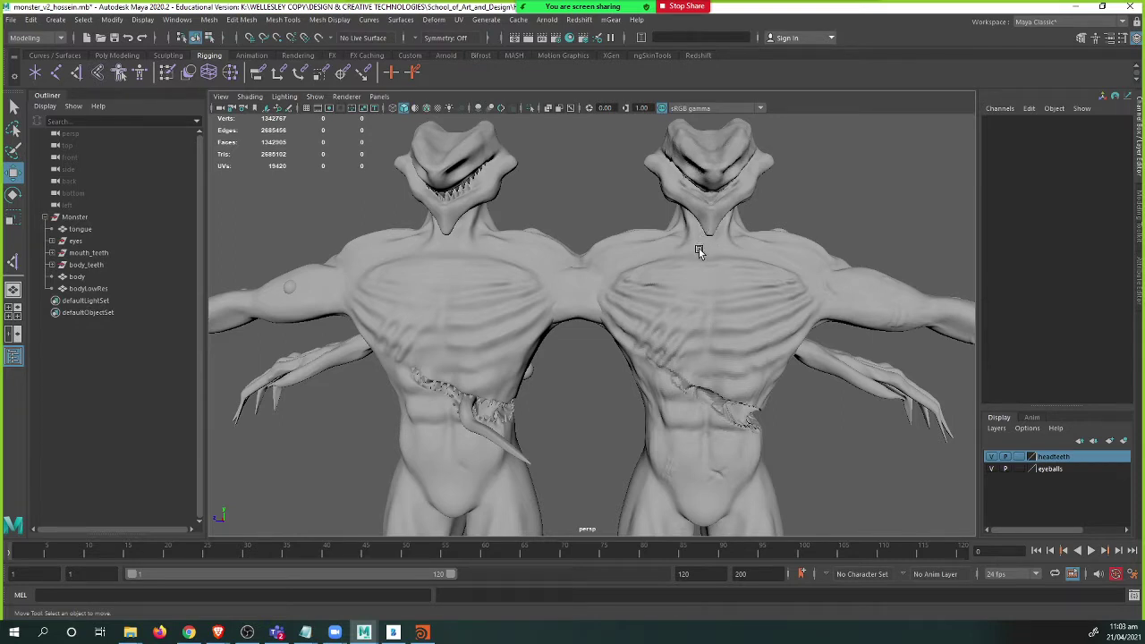
pyautogui.click(678, 271)
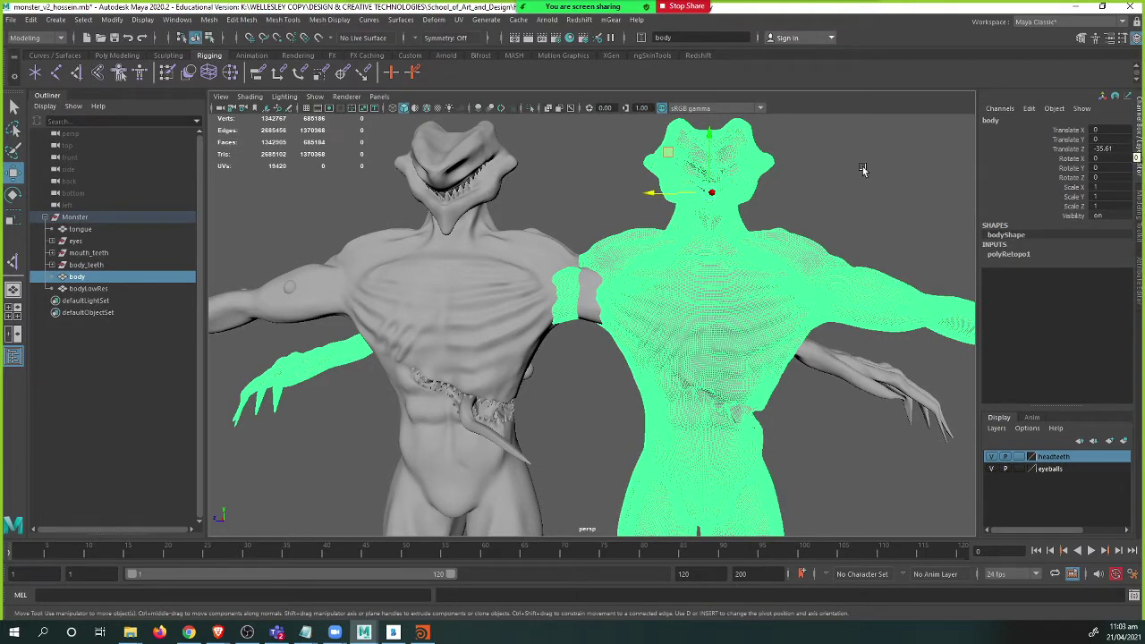
pyautogui.click(1118, 148)
pyautogui.write('0')
pyautogui.press('Return')
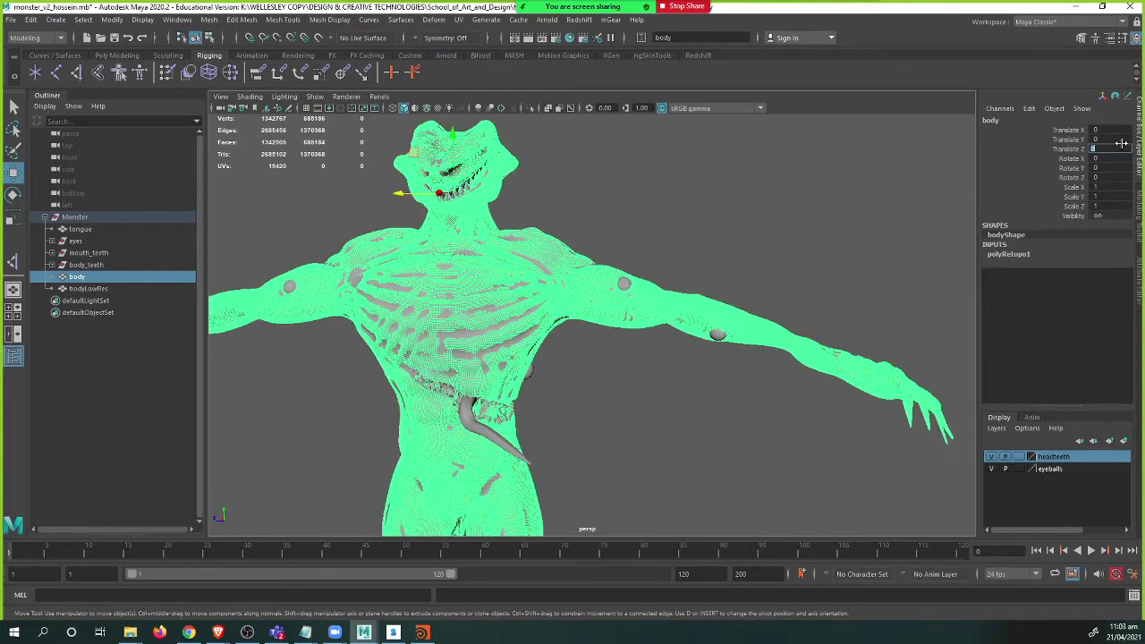
pyautogui.moveTo(110, 275); pyautogui.dragTo(105, 300)
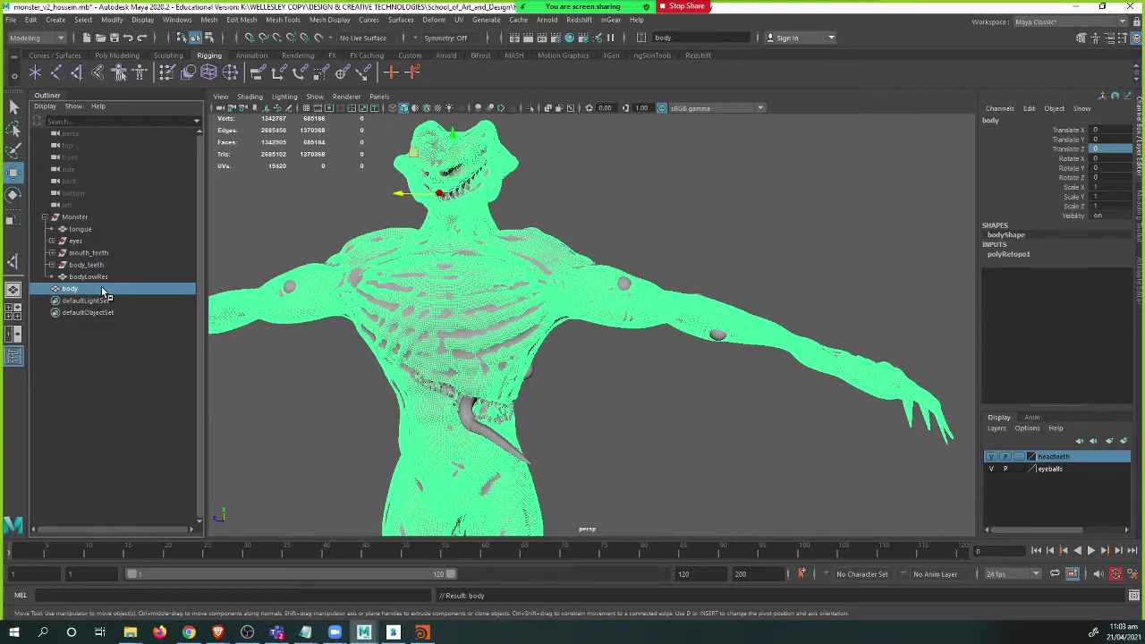
# - Rename the ungrouped body mesh as bodyHighRes and hide it
pyautogui.doubleClick(104, 292)
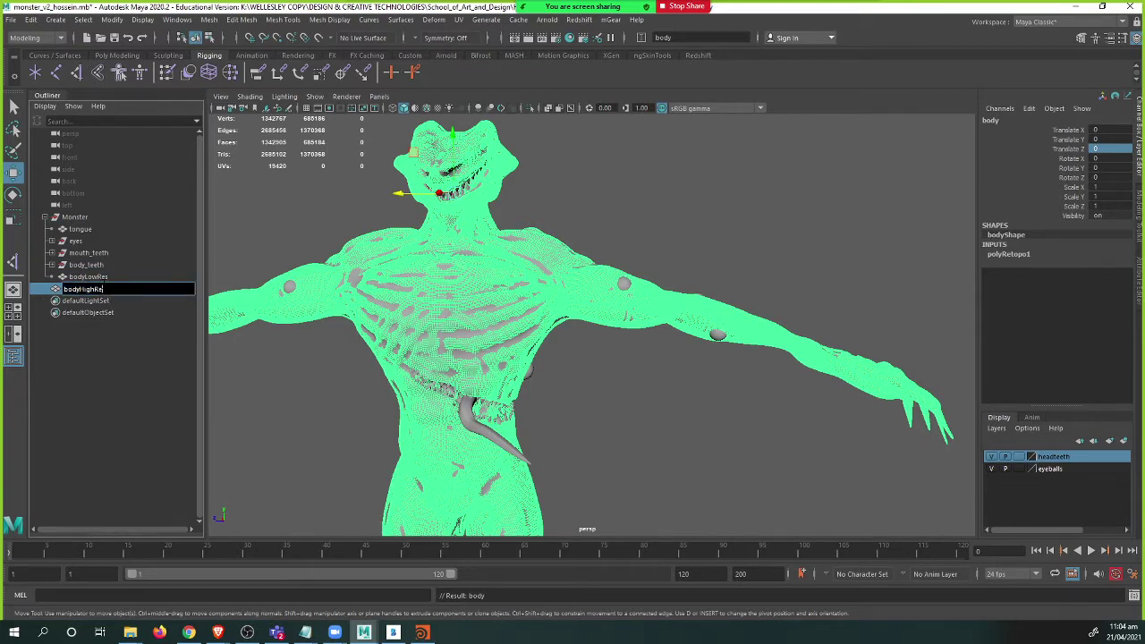
pyautogui.write('bodyHighRes')
pyautogui.press('Return')
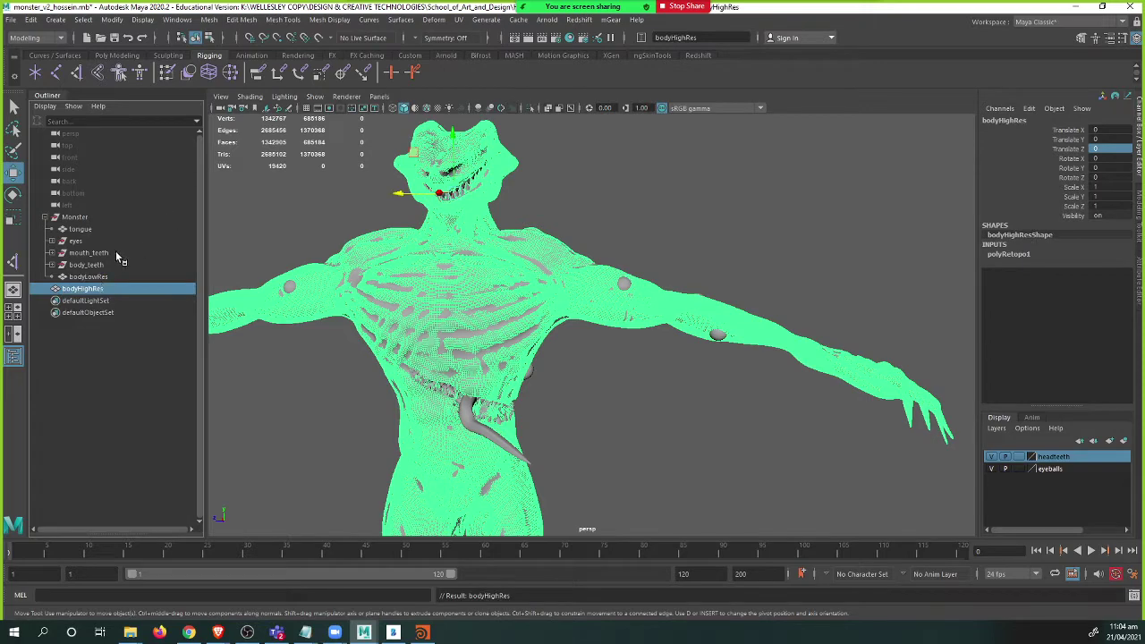
pyautogui.hotkey('ctrl', 'h')
# - Examine the wireframe of bodyLowRes, then inspect an arm eyeball and a mouth tooth up close
pyautogui.click(499, 336)
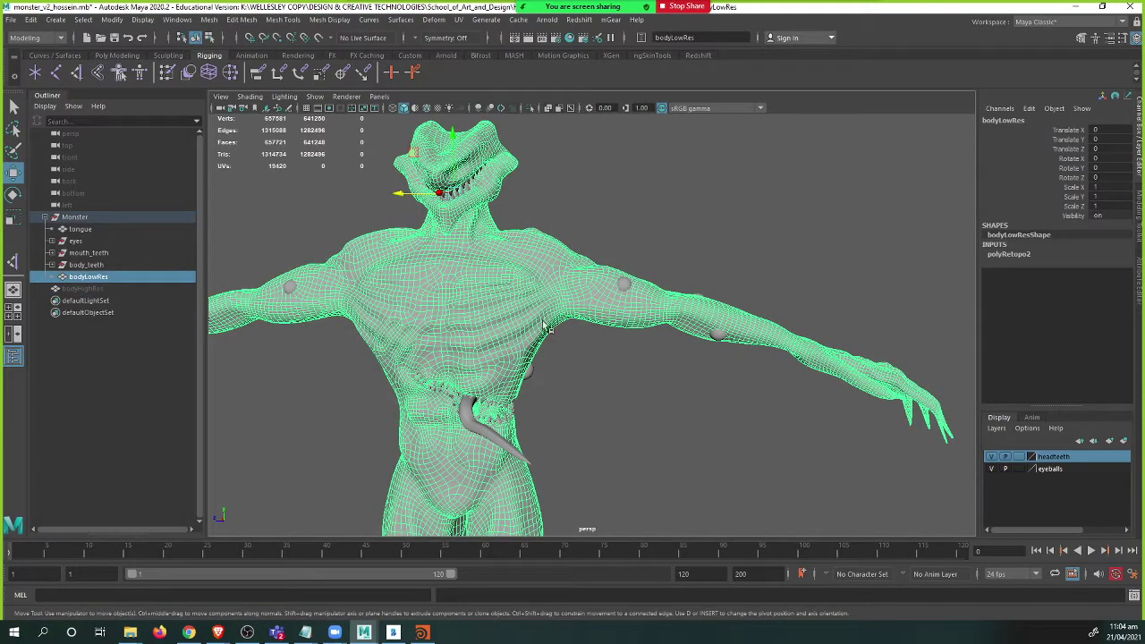
pyautogui.keyDown('alt'); pyautogui.moveTo(589, 369); pyautogui.dragTo(605, 347, button='middle'); pyautogui.keyUp('alt')
pyautogui.click(641, 267)
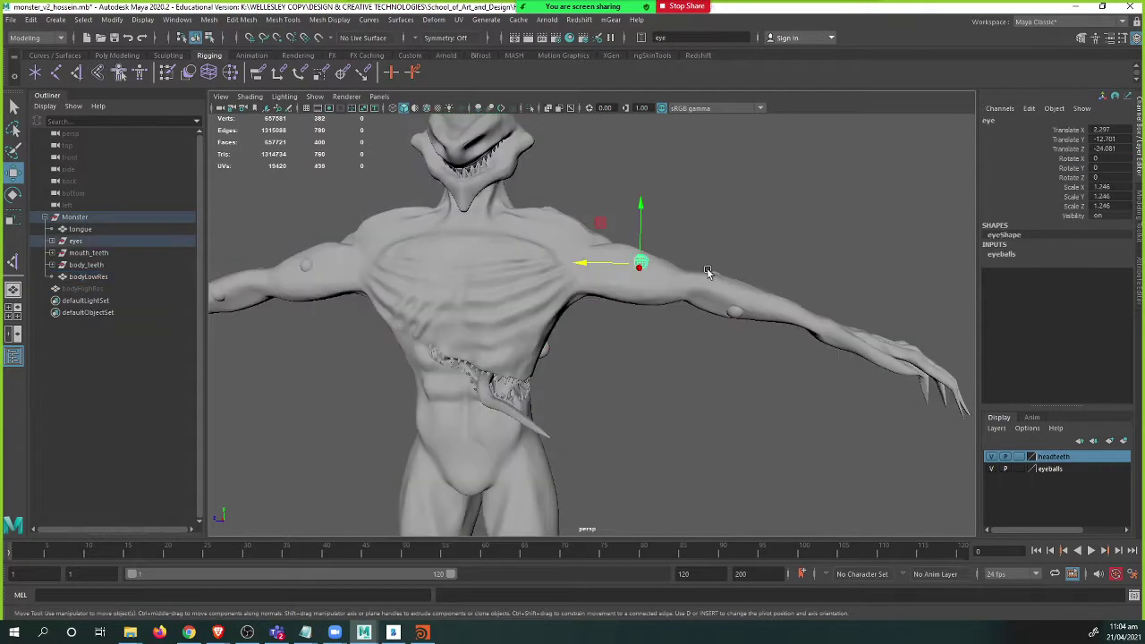
pyautogui.press('f')
pyautogui.keyDown('alt'); pyautogui.moveTo(713, 262); pyautogui.dragTo(731, 330); pyautogui.keyUp('alt')
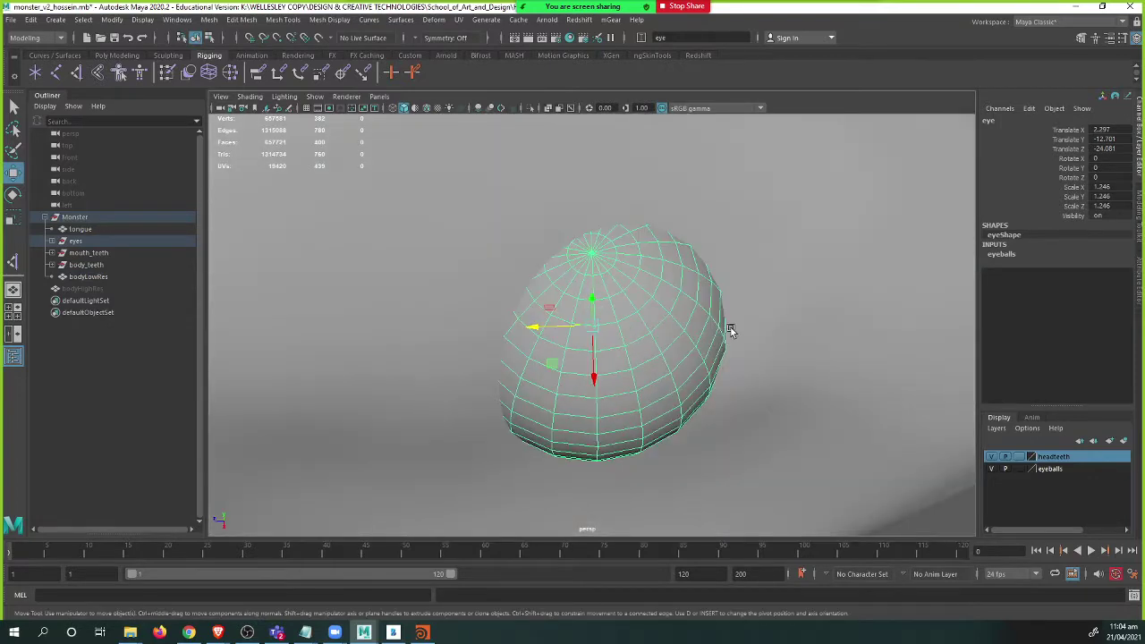
pyautogui.keyDown('alt'); pyautogui.moveTo(731, 330); pyautogui.dragTo(465, 232, button='right'); pyautogui.keyUp('alt')
pyautogui.keyDown('alt'); pyautogui.moveTo(606, 323); pyautogui.dragTo(493, 267, button='middle'); pyautogui.keyUp('alt')
pyautogui.keyDown('alt'); pyautogui.moveTo(606, 323); pyautogui.dragTo(531, 310, button='right'); pyautogui.keyUp('alt')
pyautogui.keyDown('alt'); pyautogui.moveTo(530, 310); pyautogui.dragTo(554, 331); pyautogui.keyUp('alt')
pyautogui.click(521, 310)
pyautogui.press('f')
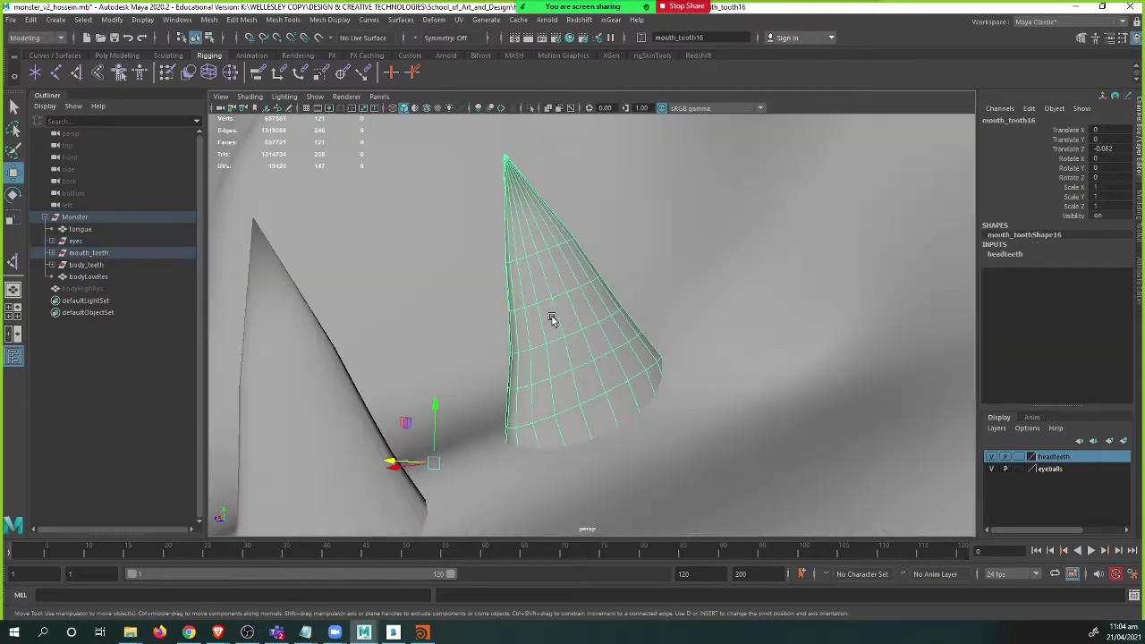
pyautogui.scroll(-6, 599, 340)
pyautogui.scroll(-5, 621, 410)
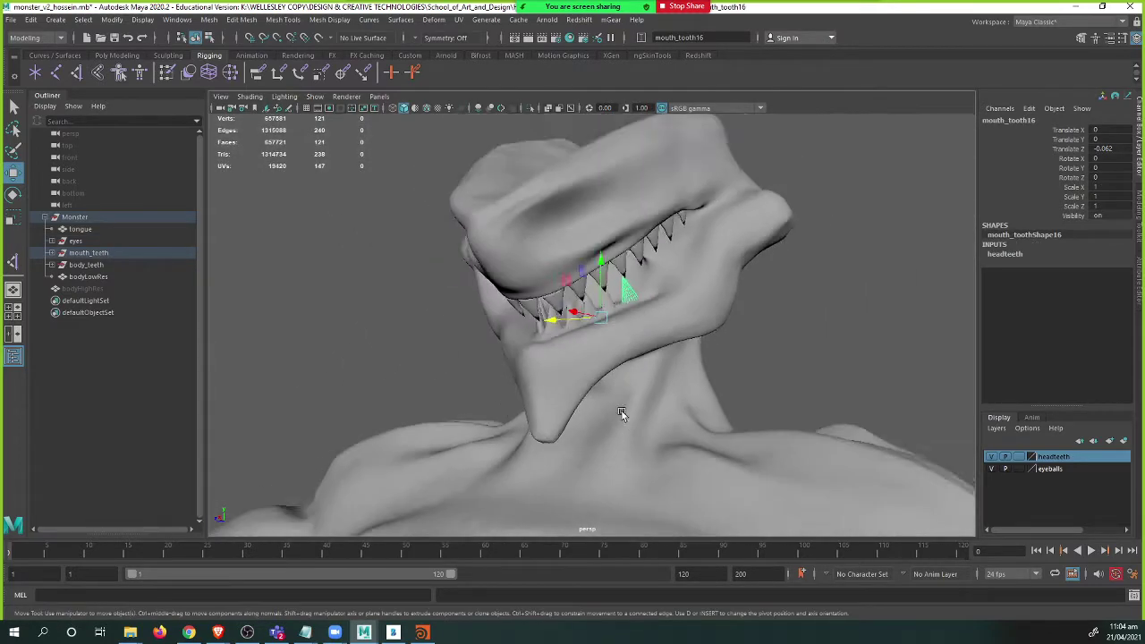
# - Inspect the torso's mouth and tongue and check the bodyLowRes wireframe around them
pyautogui.keyDown('alt'); pyautogui.moveTo(621, 413); pyautogui.dragTo(623, 258, button='middle'); pyautogui.keyUp('alt')
pyautogui.scroll(-6, 616, 381)
pyautogui.keyDown('alt'); pyautogui.moveTo(616, 382); pyautogui.dragTo(621, 360, button='middle'); pyautogui.keyUp('alt')
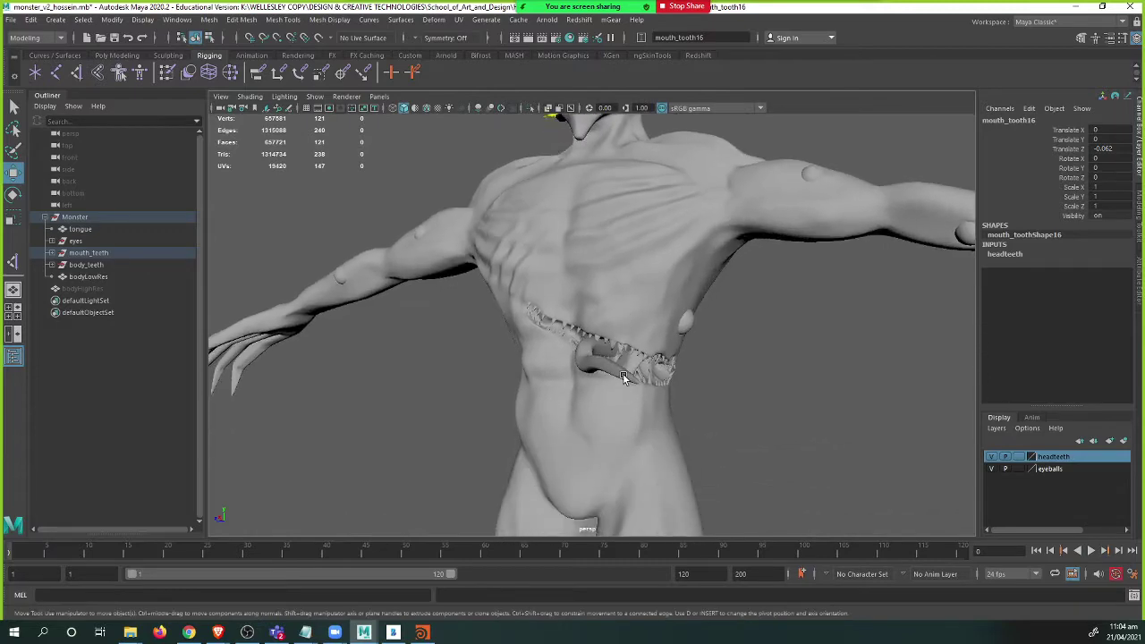
pyautogui.click(621, 361)
pyautogui.keyDown('alt'); pyautogui.moveTo(621, 361); pyautogui.dragTo(661, 300); pyautogui.keyUp('alt')
pyautogui.click(680, 258)
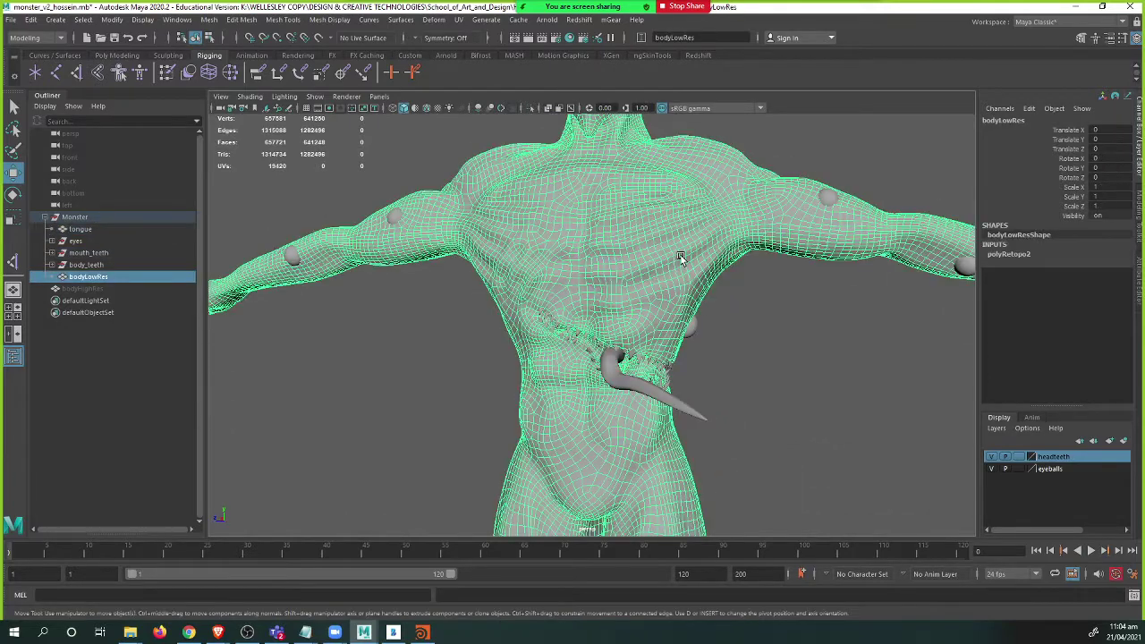
pyautogui.click(834, 328)
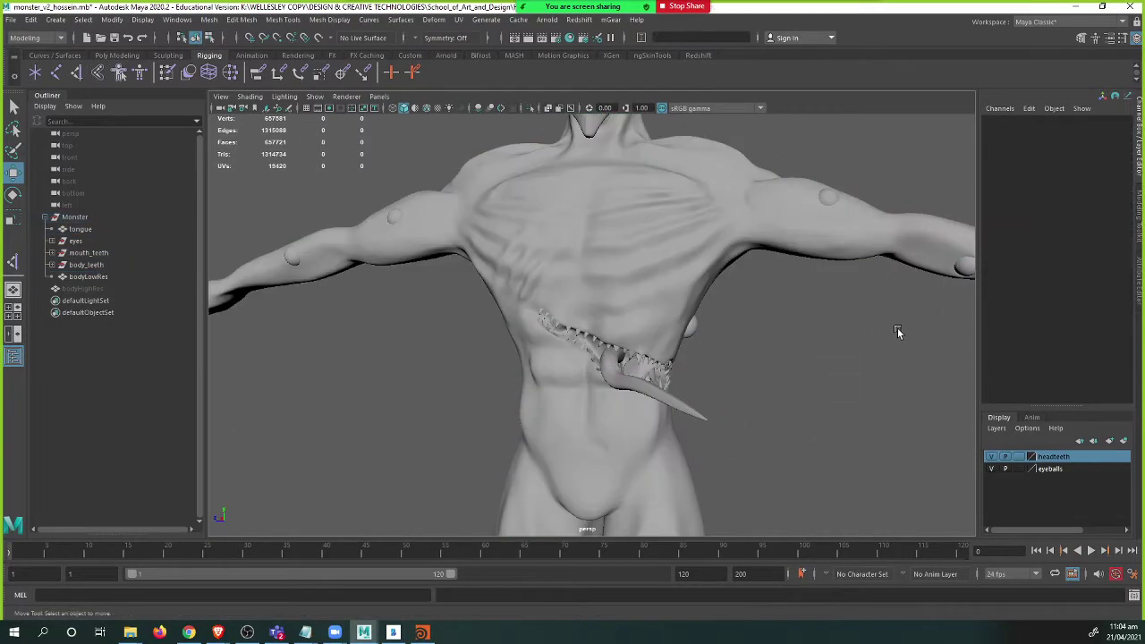
# - Load mGear Shifter's Biped Template guide and inspect its size and position against the monster
pyautogui.keyDown('alt'); pyautogui.moveTo(873, 396); pyautogui.dragTo(495, 348, button='right'); pyautogui.keyUp('alt')
pyautogui.keyDown('alt'); pyautogui.moveTo(495, 348); pyautogui.dragTo(425, 256, button='middle'); pyautogui.keyUp('alt')
pyautogui.keyDown('alt'); pyautogui.moveTo(425, 256); pyautogui.dragTo(370, 317); pyautogui.keyUp('alt')
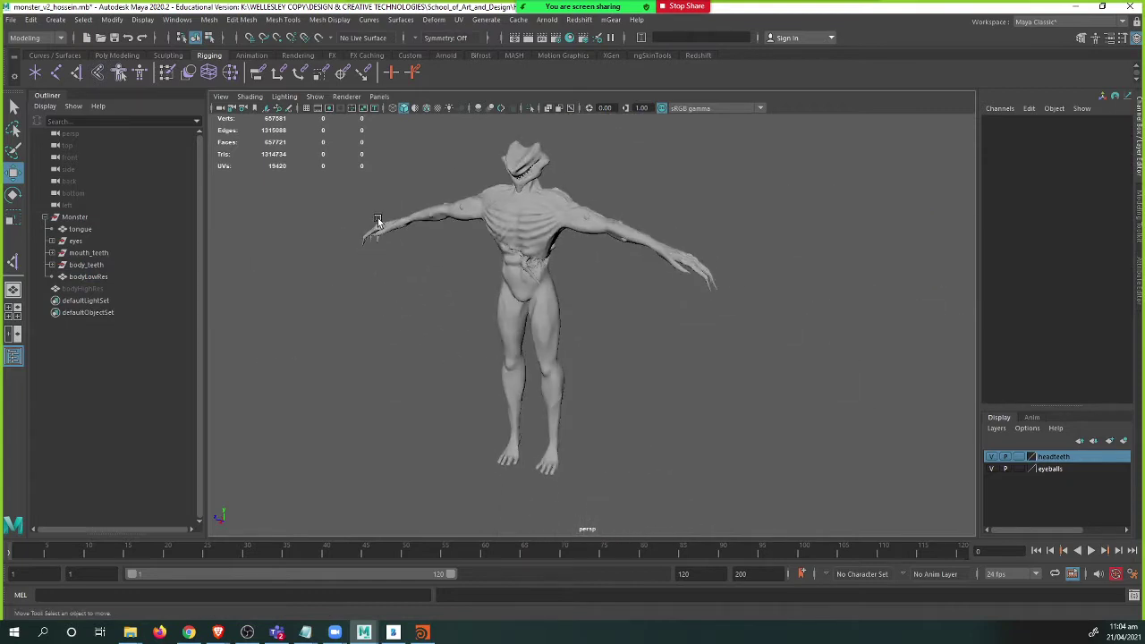
pyautogui.click(582, 20)
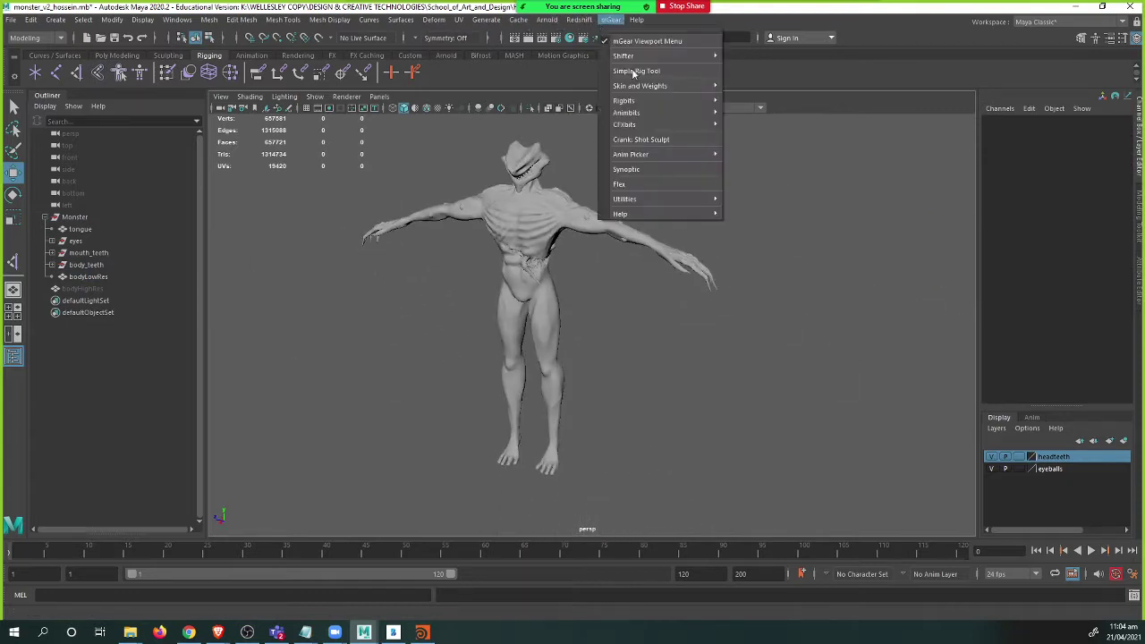
pyautogui.moveTo(611, 19)
pyautogui.moveTo(644, 56)
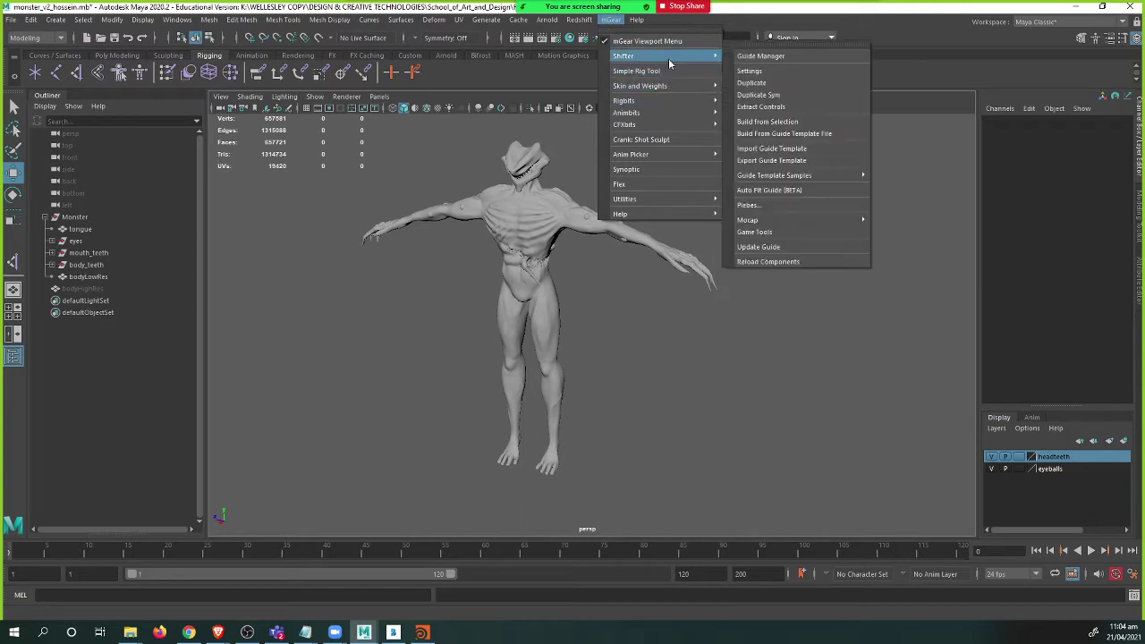
pyautogui.moveTo(821, 178)
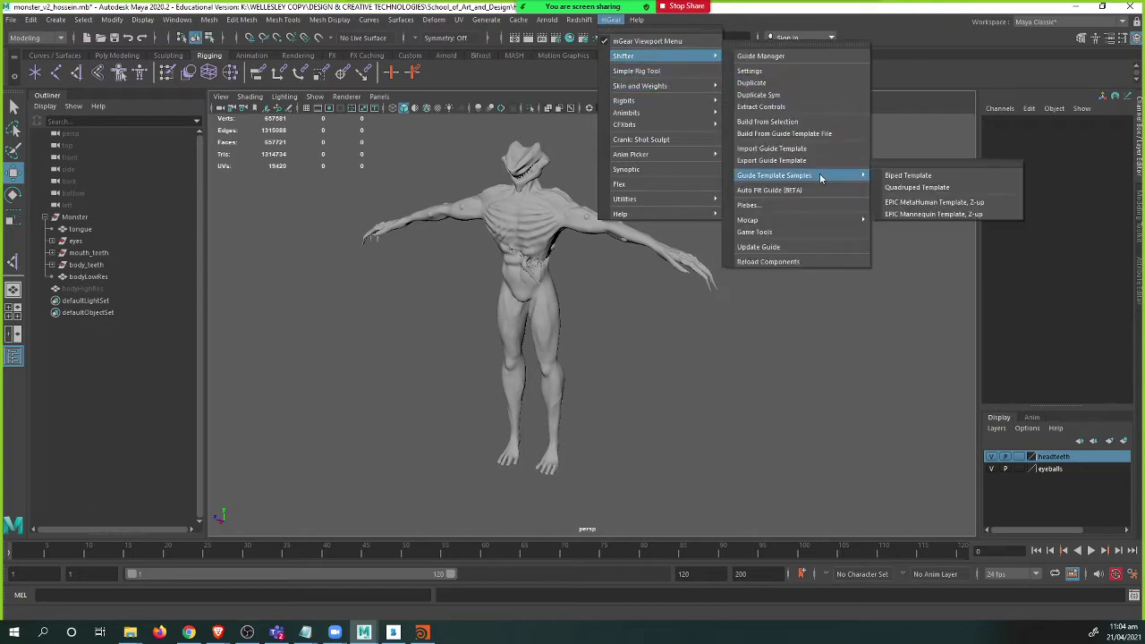
pyautogui.click(935, 181)
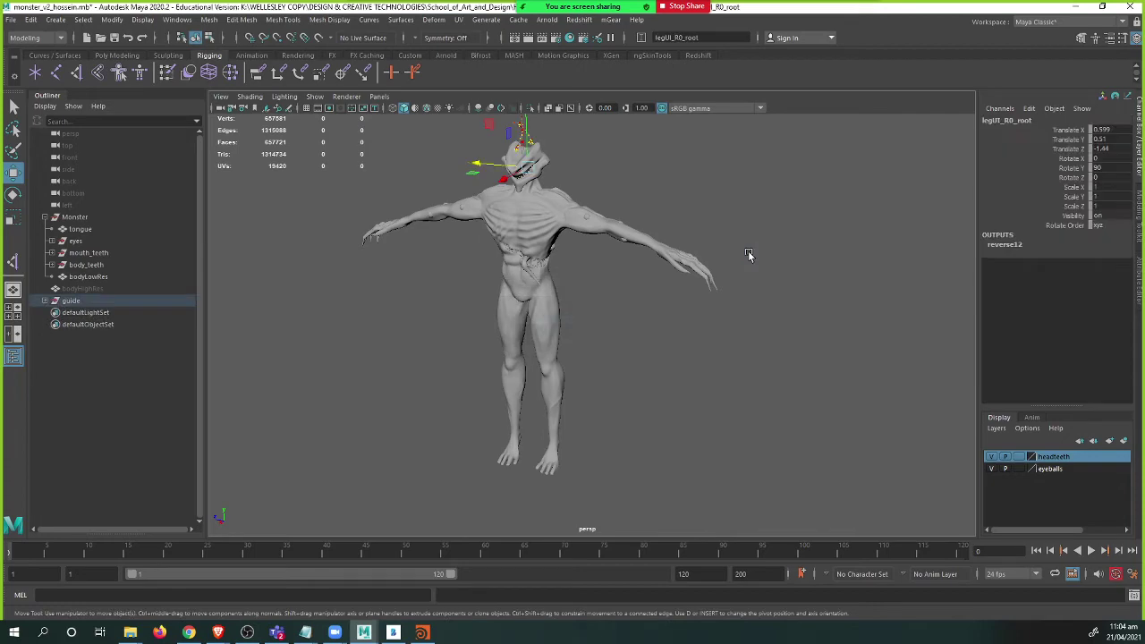
pyautogui.keyDown('alt'); pyautogui.moveTo(561, 158); pyautogui.dragTo(511, 274, button='middle'); pyautogui.keyUp('alt')
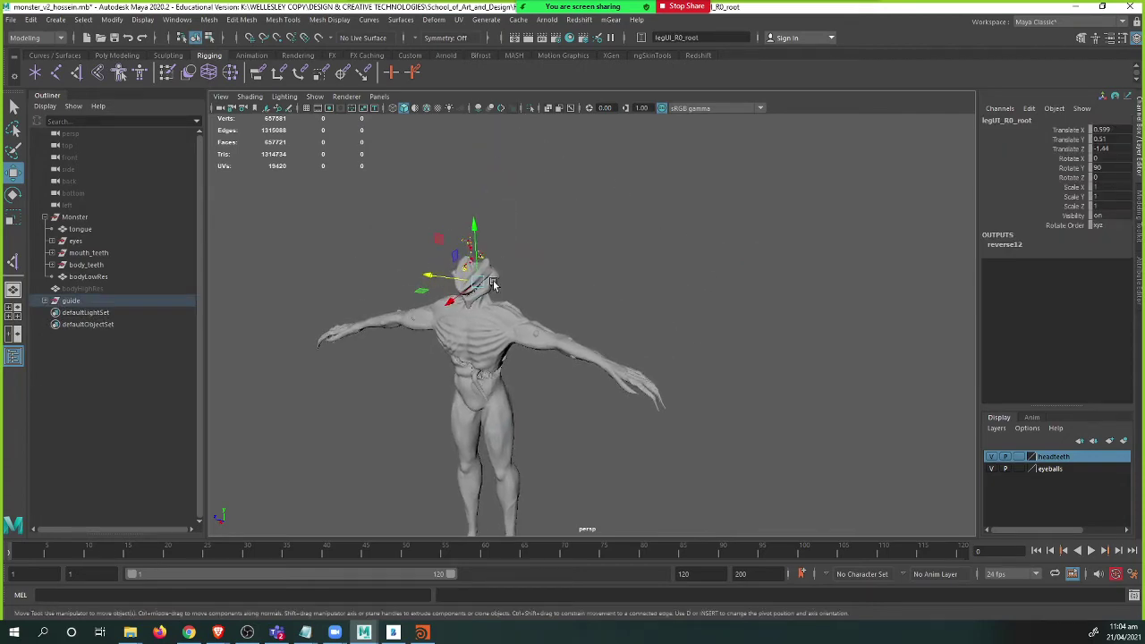
pyautogui.keyDown('alt'); pyautogui.moveTo(511, 274); pyautogui.dragTo(438, 266); pyautogui.keyUp('alt')
pyautogui.scroll(6, 444, 299)
pyautogui.keyDown('alt'); pyautogui.moveTo(445, 298); pyautogui.dragTo(679, 374, button='middle'); pyautogui.keyUp('alt')
pyautogui.keyDown('alt'); pyautogui.moveTo(678, 374); pyautogui.dragTo(597, 257); pyautogui.keyUp('alt')
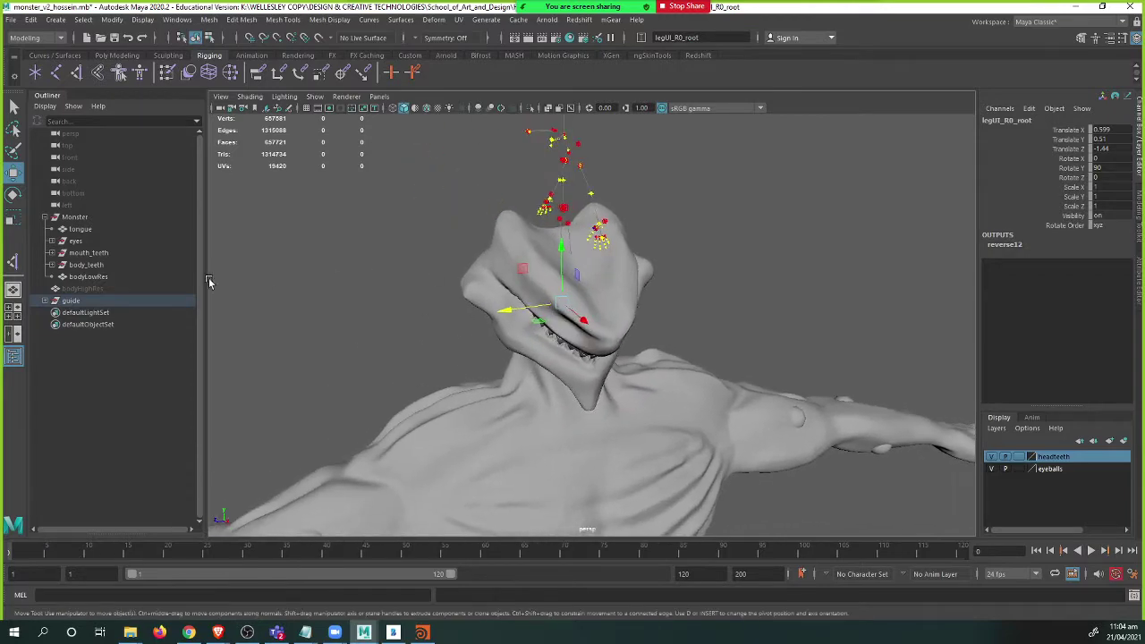
# - Rotate the whole Monster group to -90 on Rotate Y so it faces the same direction as the guide
pyautogui.click(83, 219)
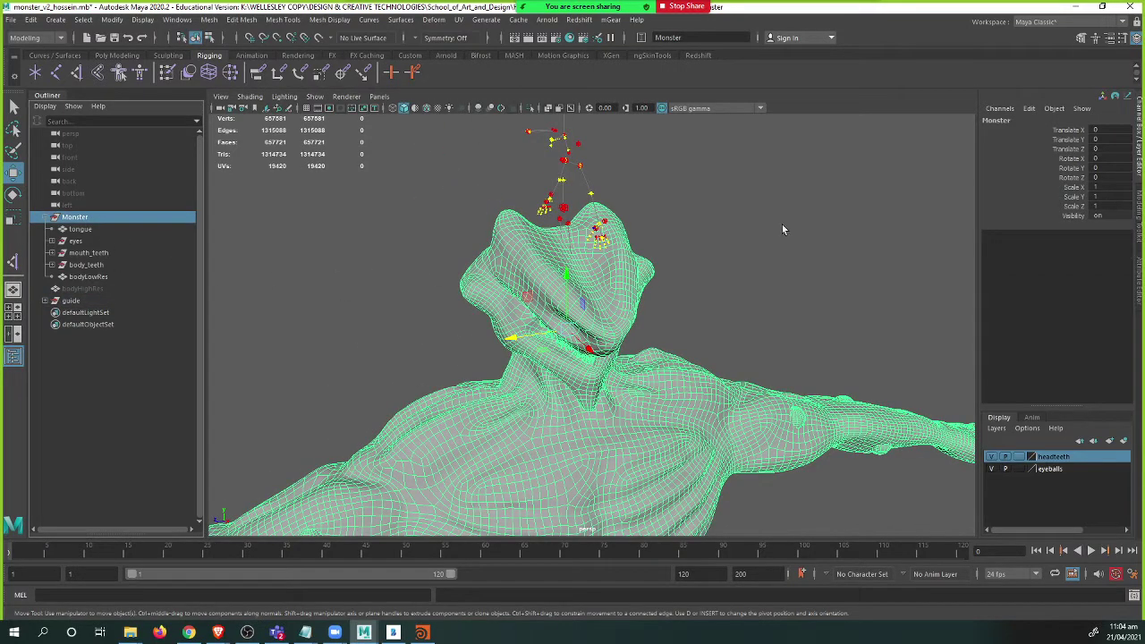
pyautogui.scroll(-5, 621, 292)
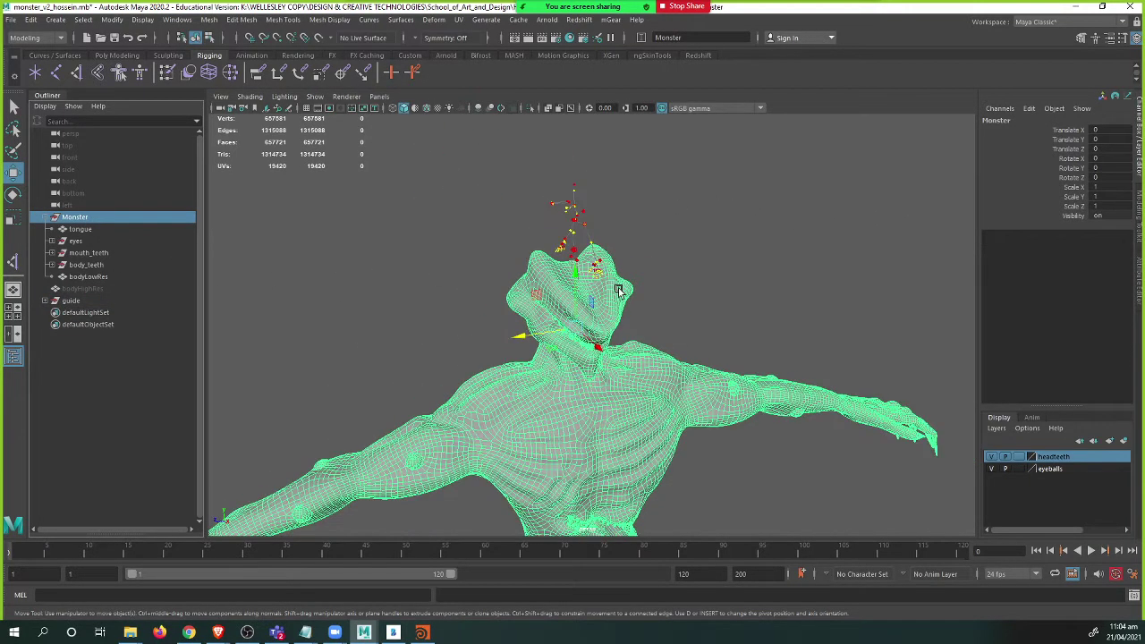
pyautogui.keyDown('alt'); pyautogui.moveTo(414, 336); pyautogui.dragTo(488, 256, button='middle'); pyautogui.keyUp('alt')
pyautogui.keyDown('alt'); pyautogui.moveTo(438, 277); pyautogui.dragTo(497, 305); pyautogui.keyUp('alt')
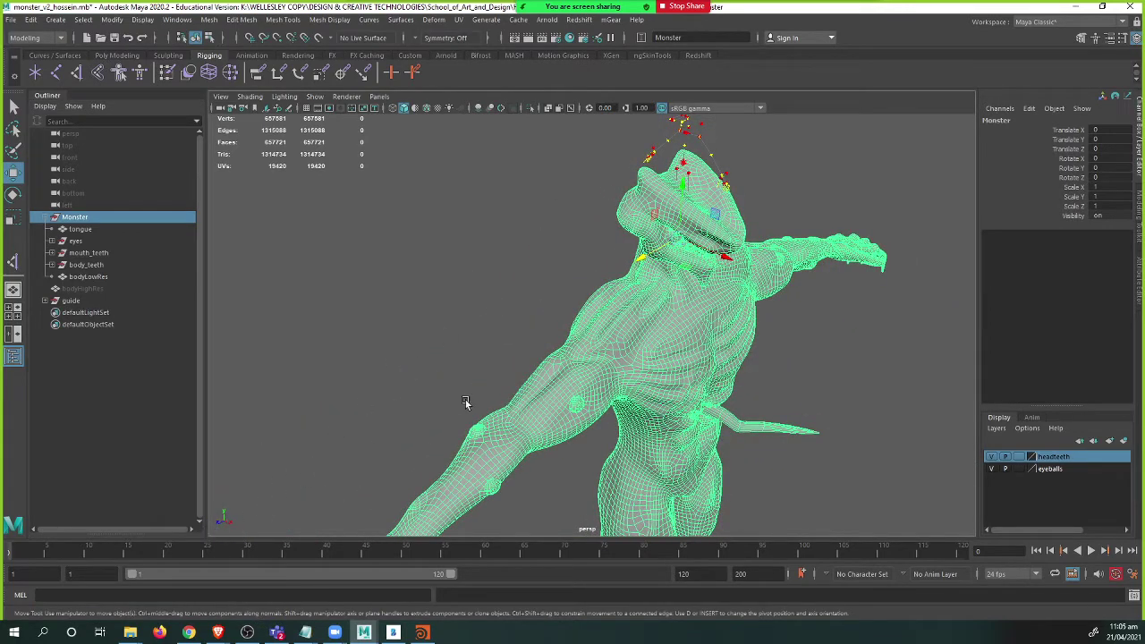
pyautogui.keyDown('alt'); pyautogui.moveTo(757, 279); pyautogui.dragTo(759, 272); pyautogui.keyUp('alt')
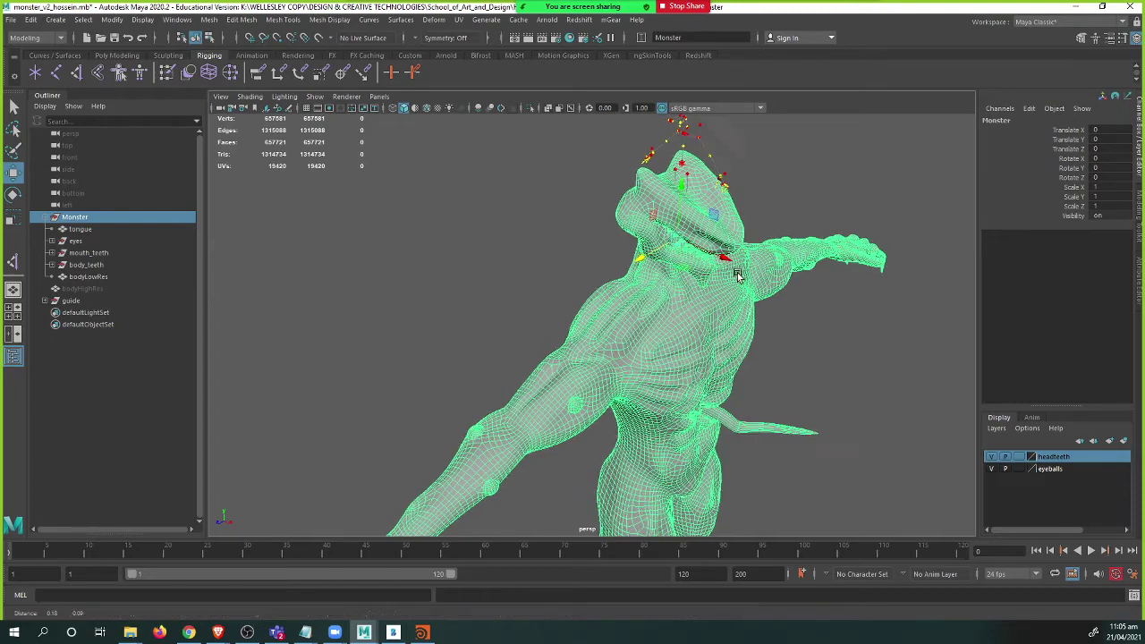
pyautogui.keyDown('alt'); pyautogui.moveTo(759, 272); pyautogui.dragTo(687, 294, button='middle'); pyautogui.keyUp('alt')
pyautogui.keyDown('alt'); pyautogui.moveTo(687, 295); pyautogui.dragTo(646, 297); pyautogui.keyUp('alt')
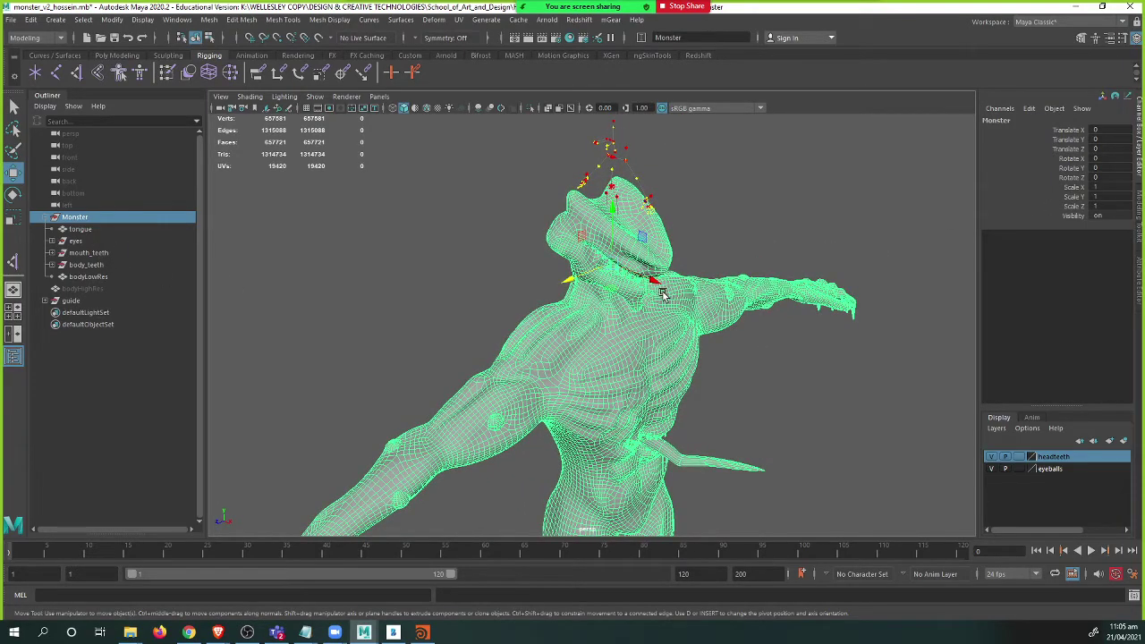
pyautogui.press('e')
pyautogui.moveTo(633, 292); pyautogui.dragTo(572, 289)
pyautogui.click(1117, 168)
pyautogui.write('-')
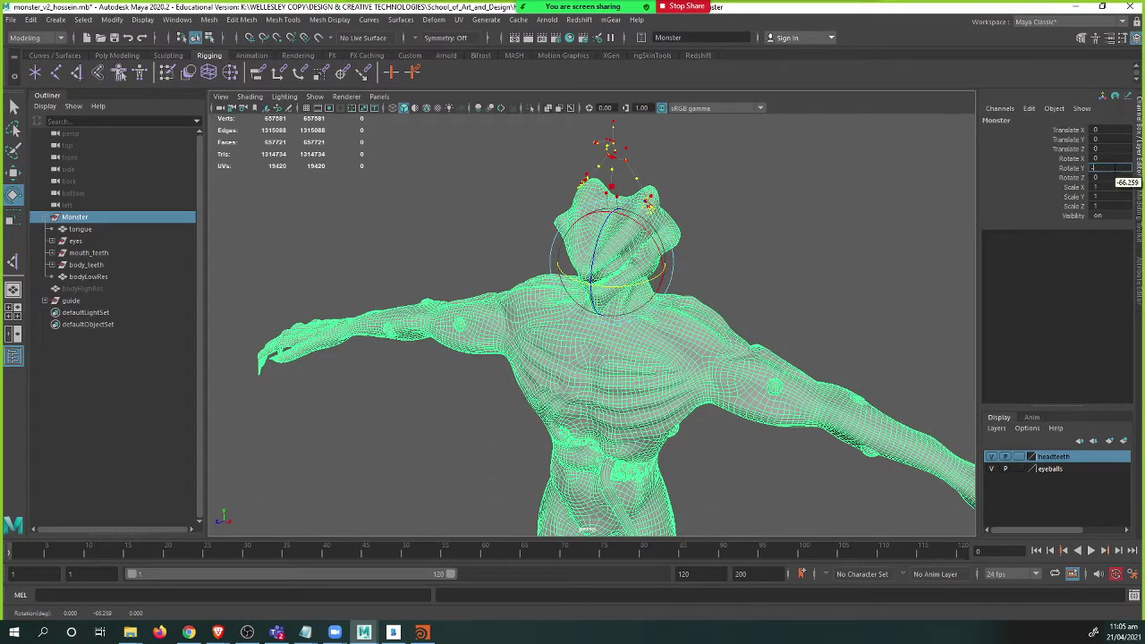
pyautogui.write('90')
pyautogui.press('Return')
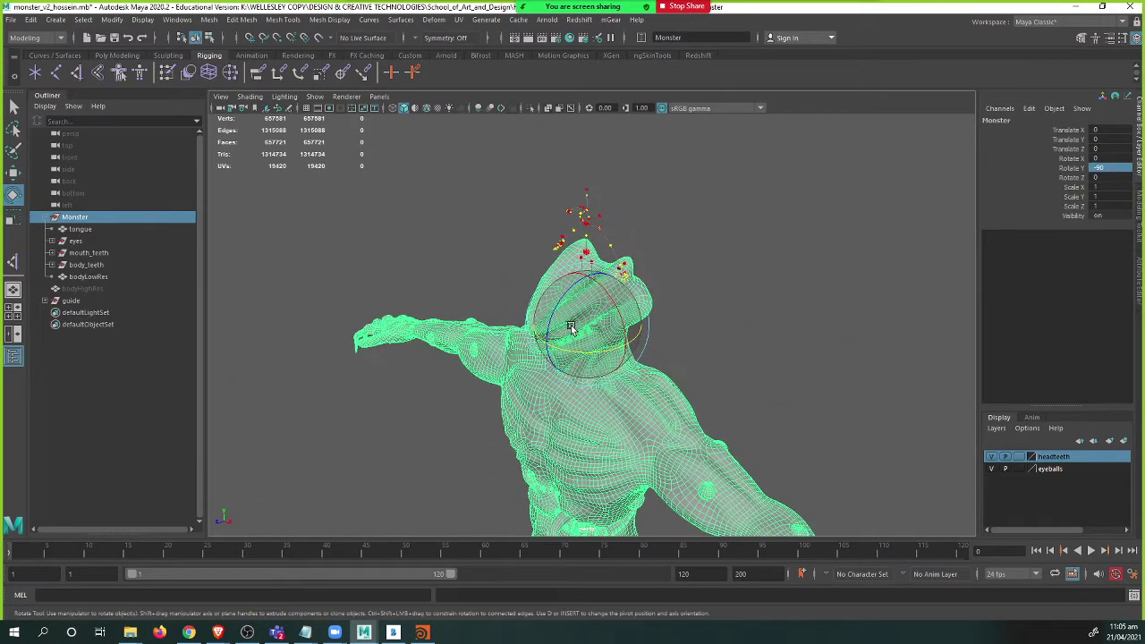
# - Raise the Monster group to about 17.44 on Translate Y and scale it uniformly to 0.15
pyautogui.press('w')
pyautogui.moveTo(570, 329); pyautogui.dragTo(570, 168)
pyautogui.press('r')
pyautogui.moveTo(585, 207)
pyautogui.mouseDown()
pyautogui.moveTo(552, 190)
pyautogui.moveTo(580, 202)
pyautogui.mouseUp()
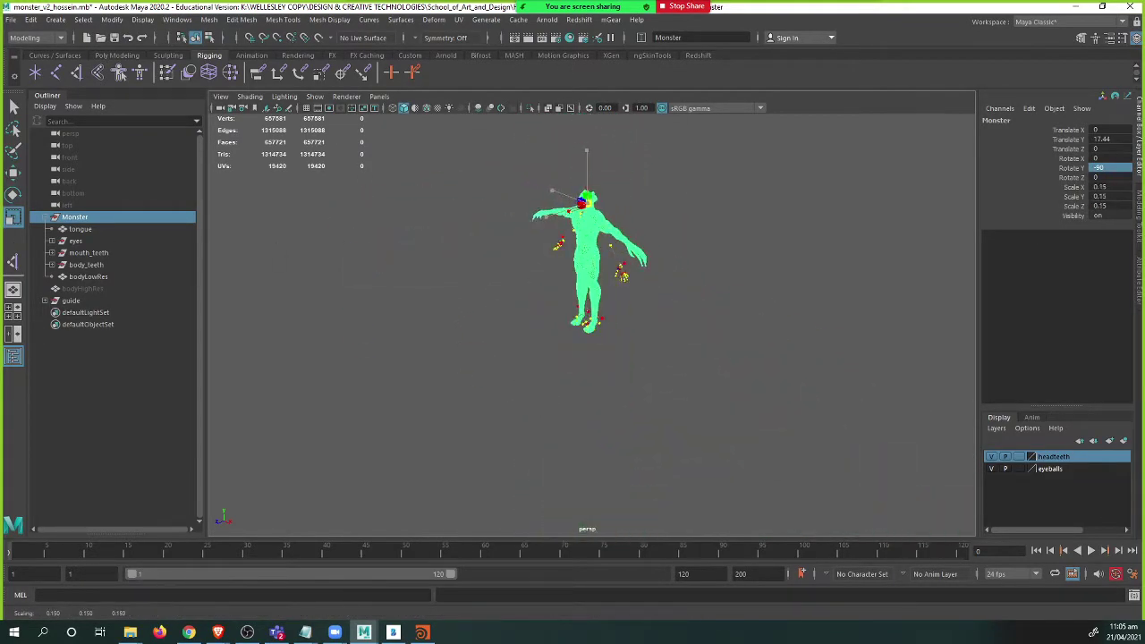
# - Show the viewport grid and check the monster's fit to the biped guide in the side and front views
pyautogui.click(315, 97)
pyautogui.click(324, 580)
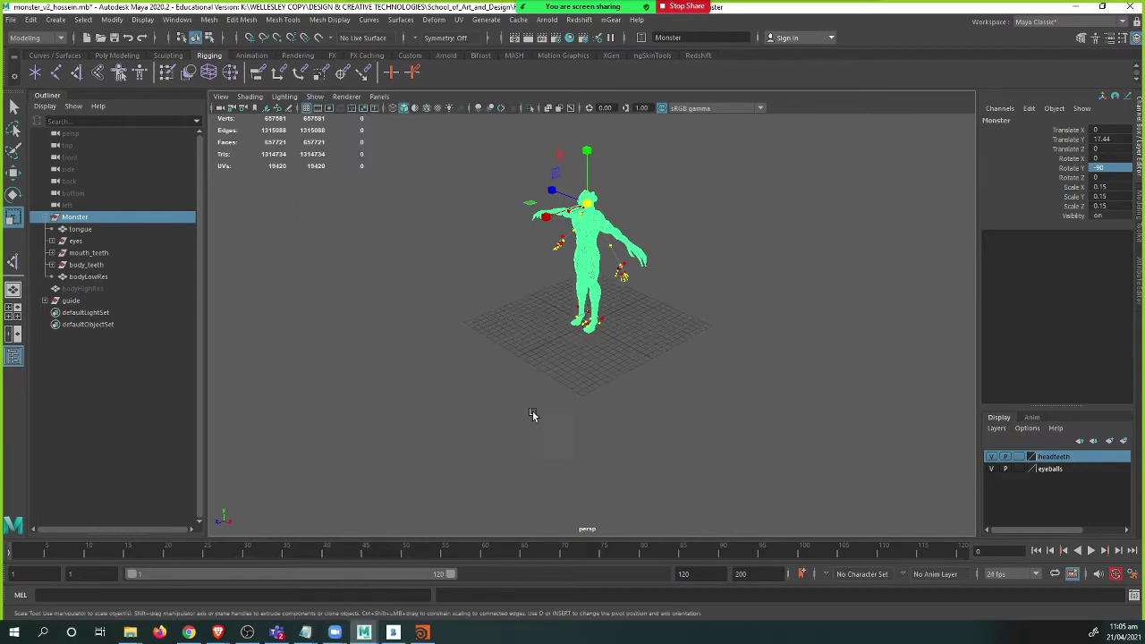
pyautogui.scroll(3, 656, 350)
pyautogui.keyDown('alt'); pyautogui.moveTo(534, 415); pyautogui.dragTo(614, 319); pyautogui.keyUp('alt')
pyautogui.press('space')
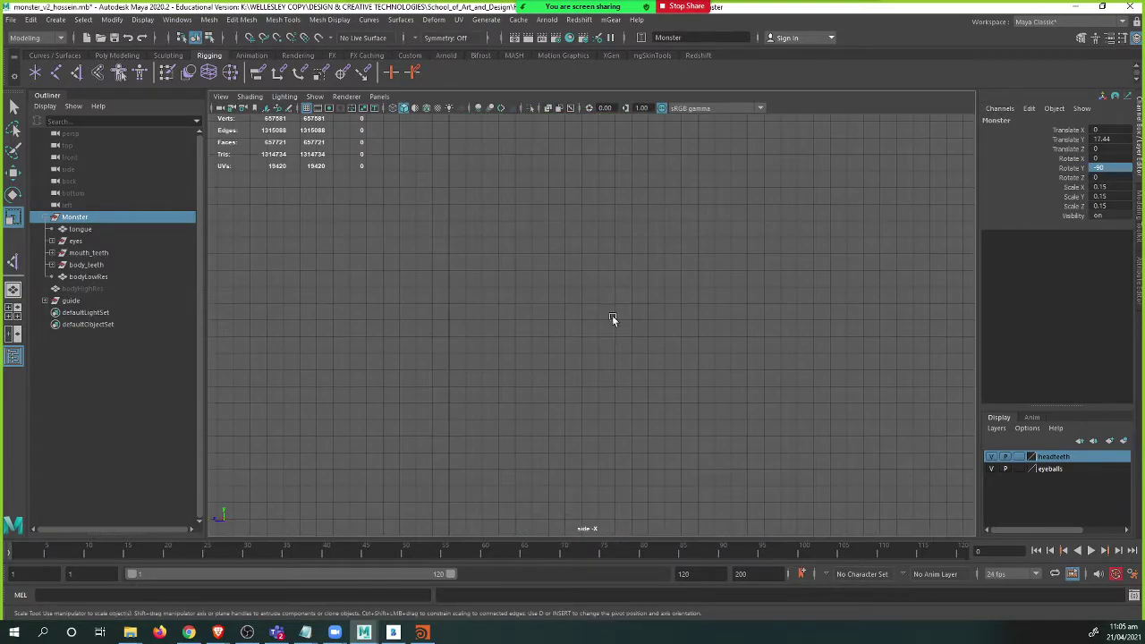
pyautogui.press('f')
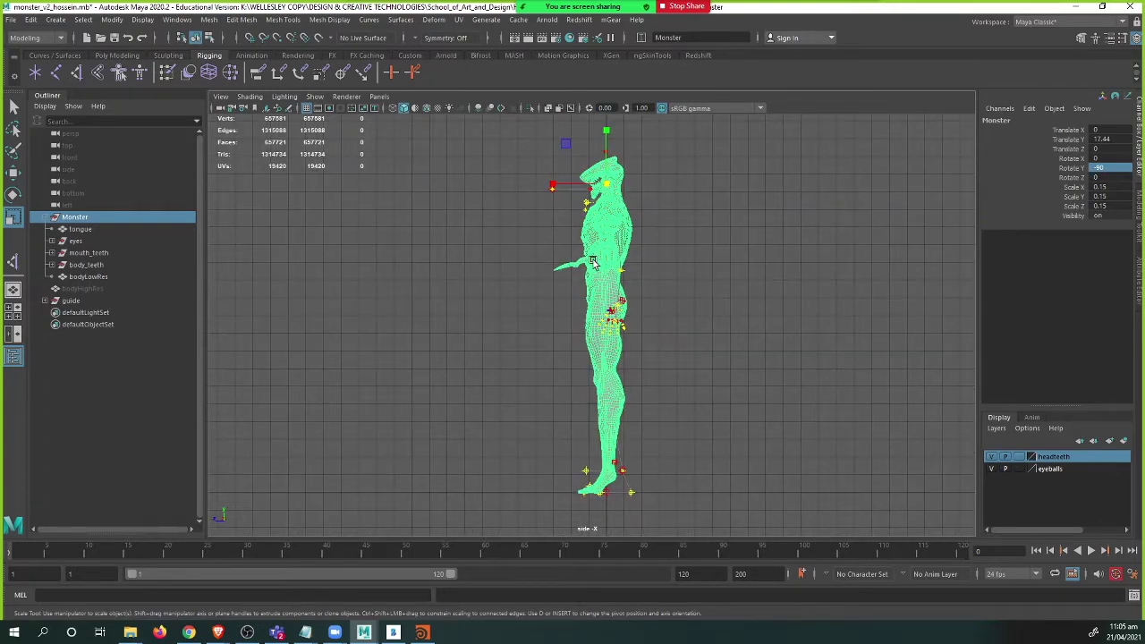
pyautogui.moveTo(594, 268); pyautogui.dragTo(602, 290)
pyautogui.press('f')
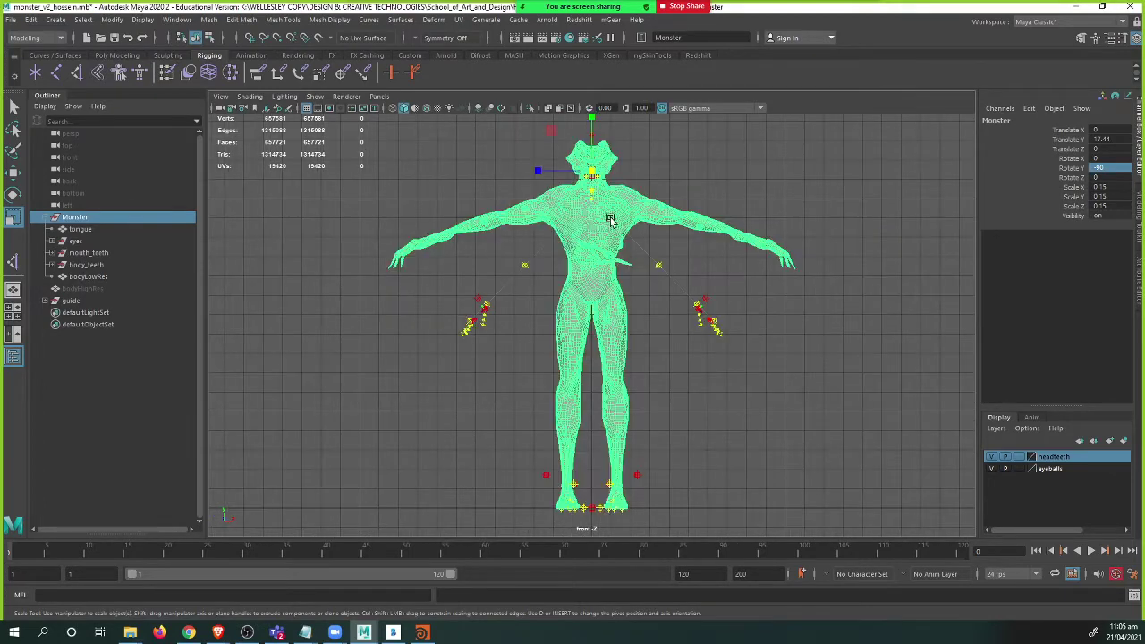
# - Examine the monster's fit to the biped guide in an enlarged perspective view, with the selection cleared
pyautogui.hotkey('ctrl', 'space')
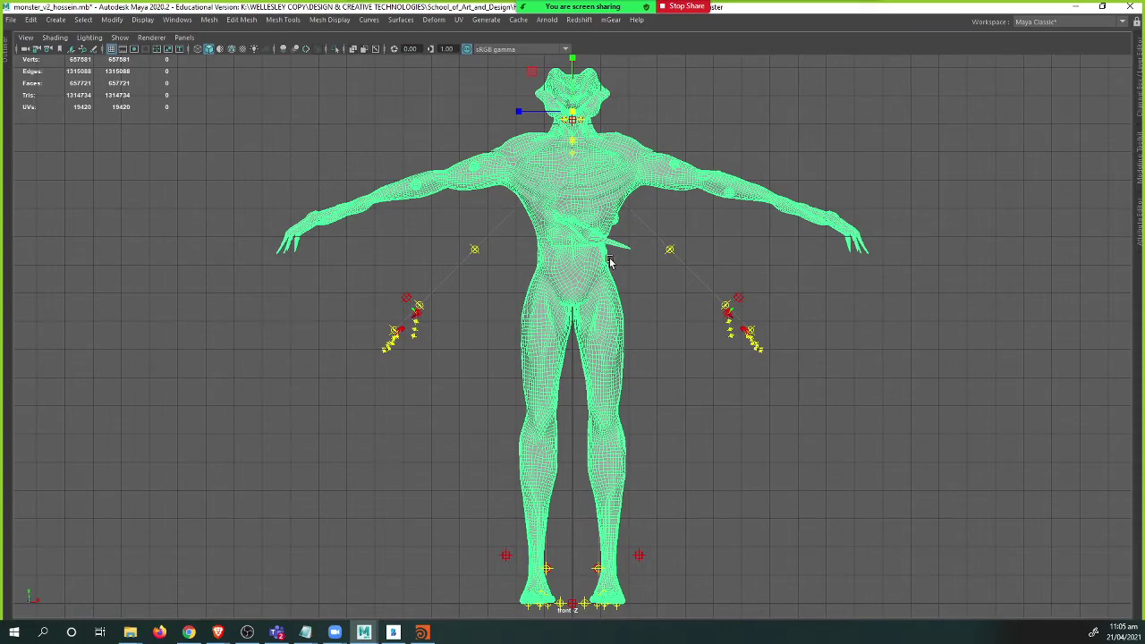
pyautogui.press('space')
pyautogui.moveTo(612, 255); pyautogui.dragTo(587, 238)
pyautogui.keyDown('alt'); pyautogui.moveTo(587, 289); pyautogui.dragTo(355, 357); pyautogui.keyUp('alt')
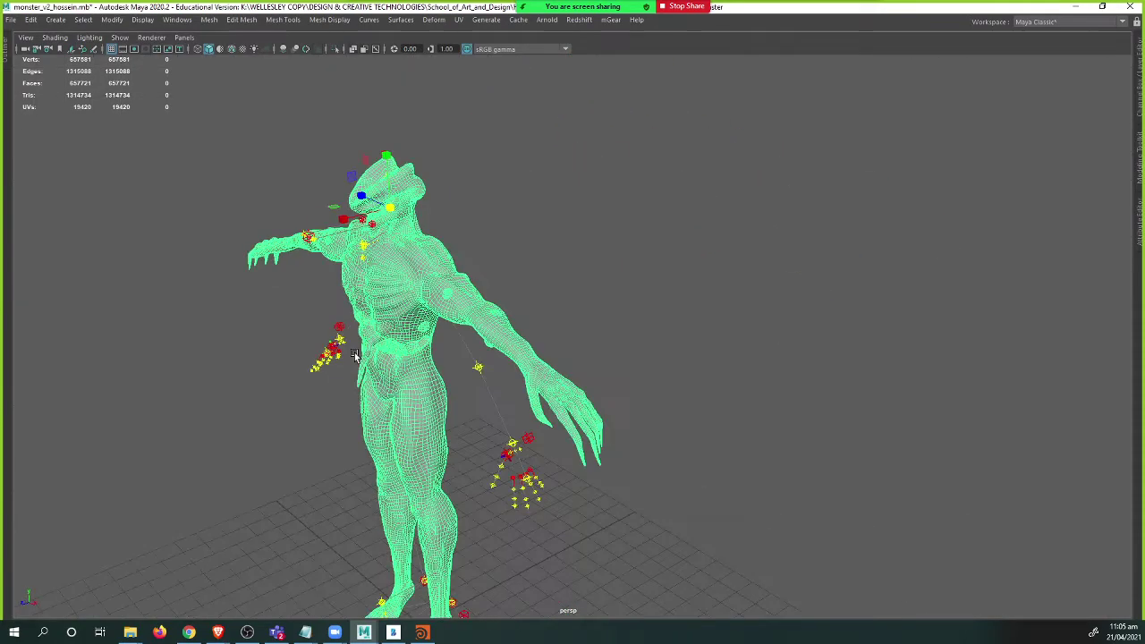
pyautogui.keyDown('alt'); pyautogui.moveTo(355, 357); pyautogui.dragTo(373, 304, button='middle'); pyautogui.keyUp('alt')
pyautogui.scroll(-2, 378, 297)
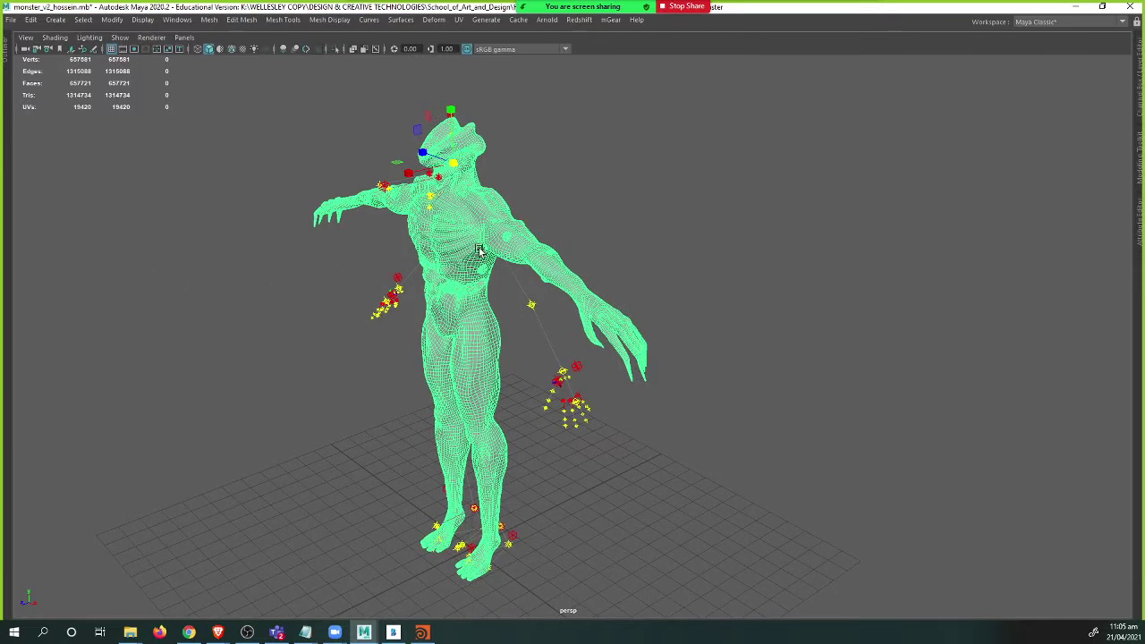
pyautogui.click(599, 176)
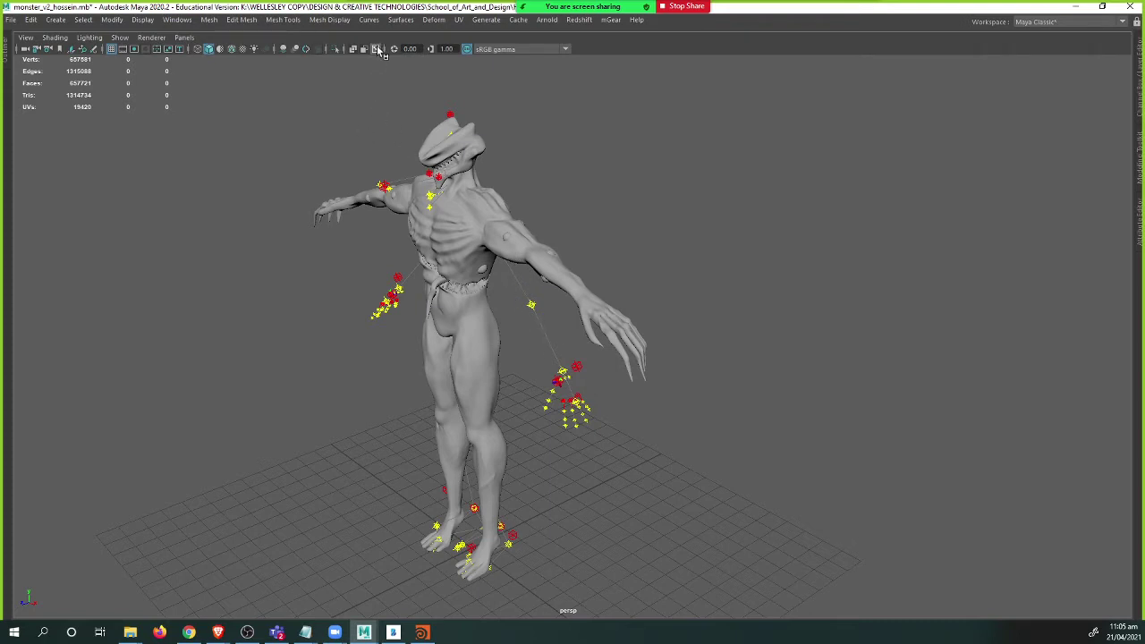
# - Turn on X-Ray shading in the perspective view and inspect the guide joints inside the monster's body
pyautogui.click(54, 37)
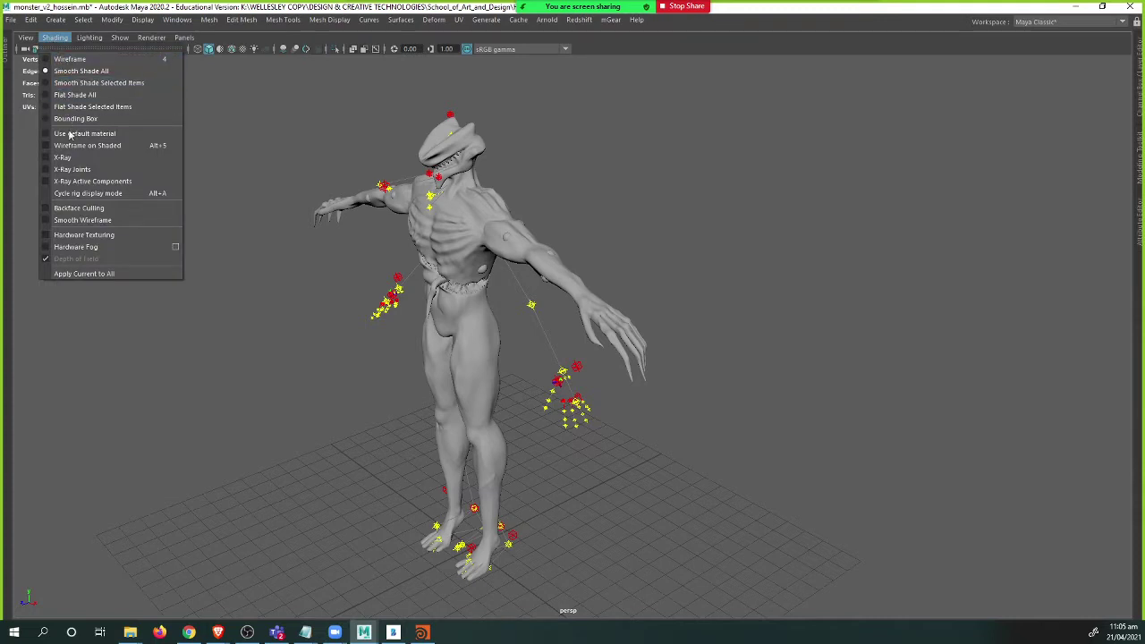
pyautogui.click(74, 158)
pyautogui.moveTo(376, 261)
pyautogui.keyDown('alt'); pyautogui.mouseDown()
pyautogui.moveTo(447, 287)
pyautogui.moveTo(396, 273)
pyautogui.mouseUp(); pyautogui.keyUp('alt')
pyautogui.click(63, 39)
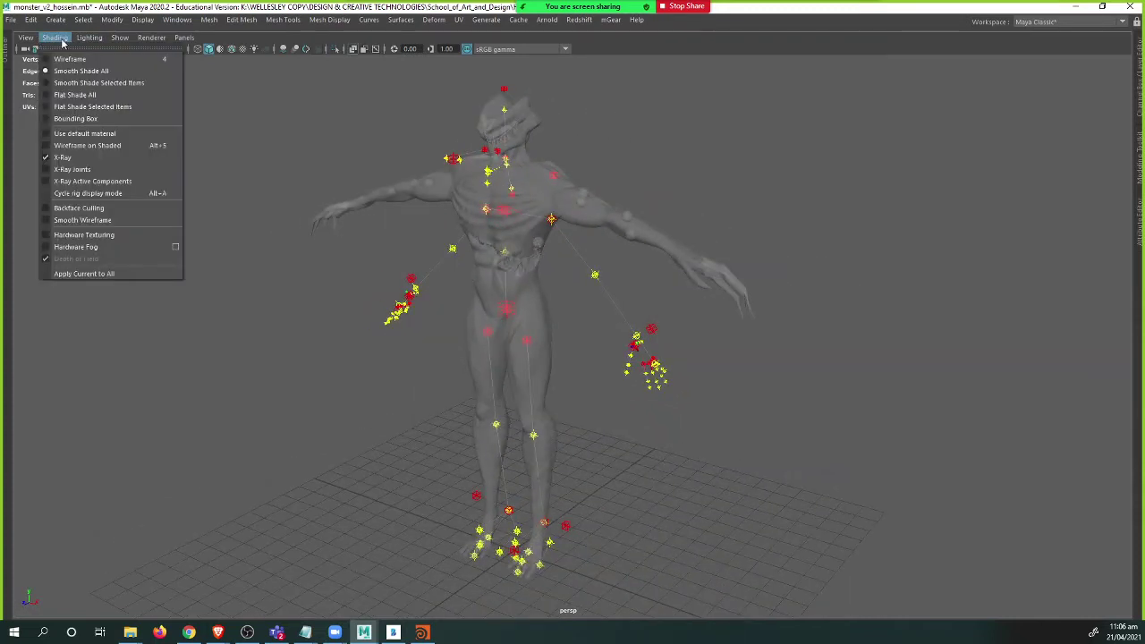
pyautogui.moveTo(547, 242)
pyautogui.keyDown('alt'); pyautogui.mouseDown()
pyautogui.moveTo(577, 236)
pyautogui.moveTo(523, 240)
pyautogui.moveTo(557, 251)
pyautogui.moveTo(531, 260)
pyautogui.mouseUp(); pyautogui.keyUp('alt')
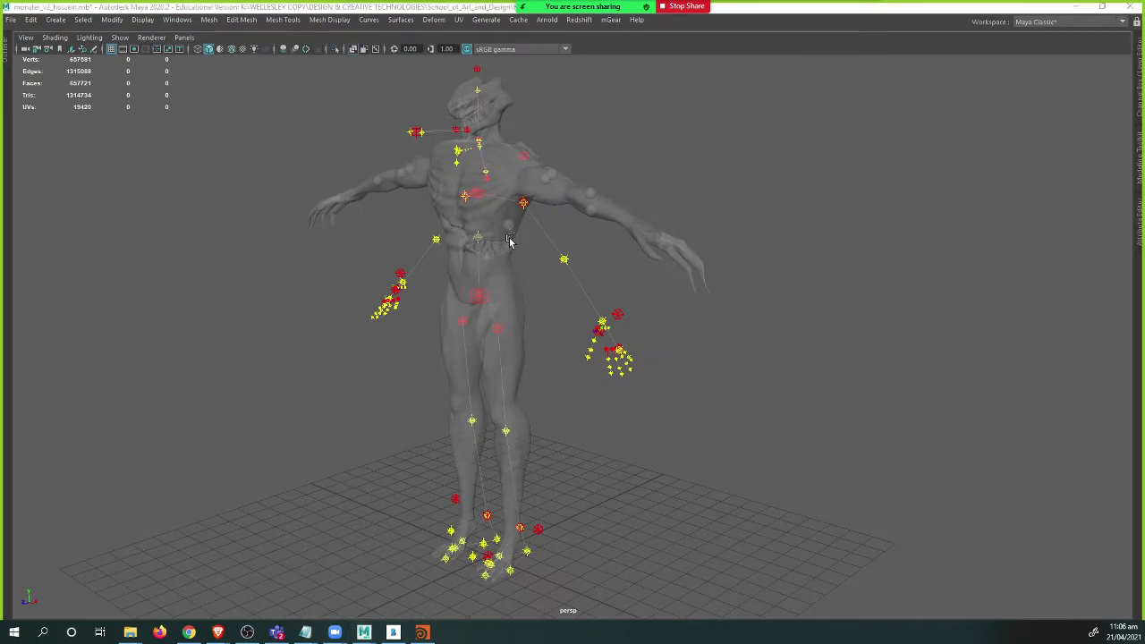
pyautogui.click(528, 258)
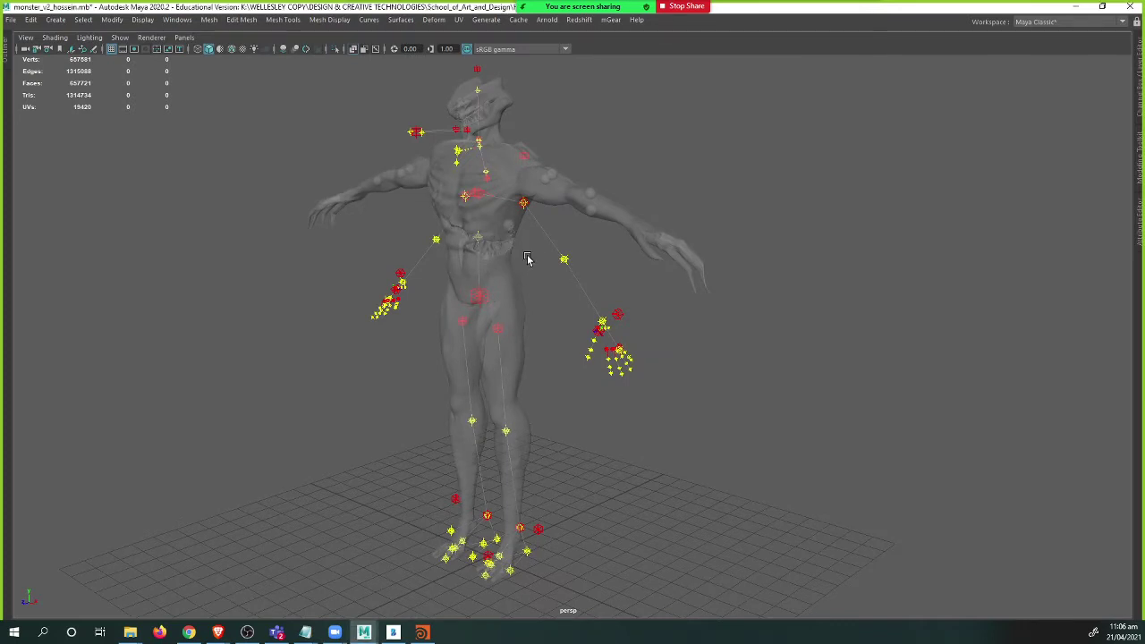
# - Restore the full interface and compare the transform values of the Monster group, tongue and mouth_teeth
pyautogui.hotkey('ctrl', 'space')
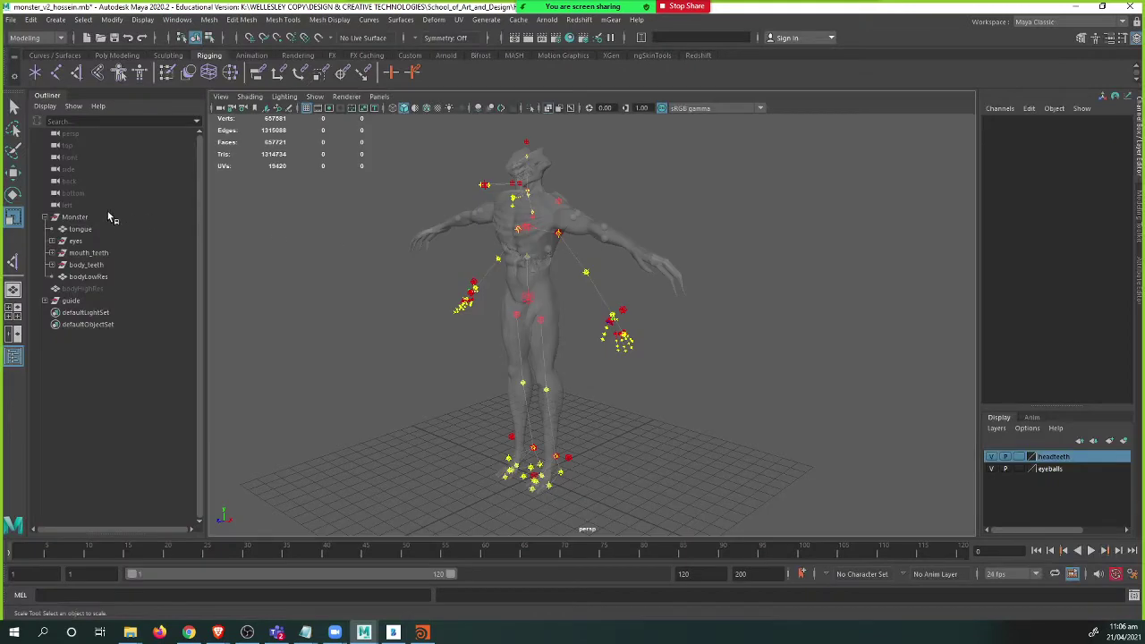
pyautogui.click(75, 218)
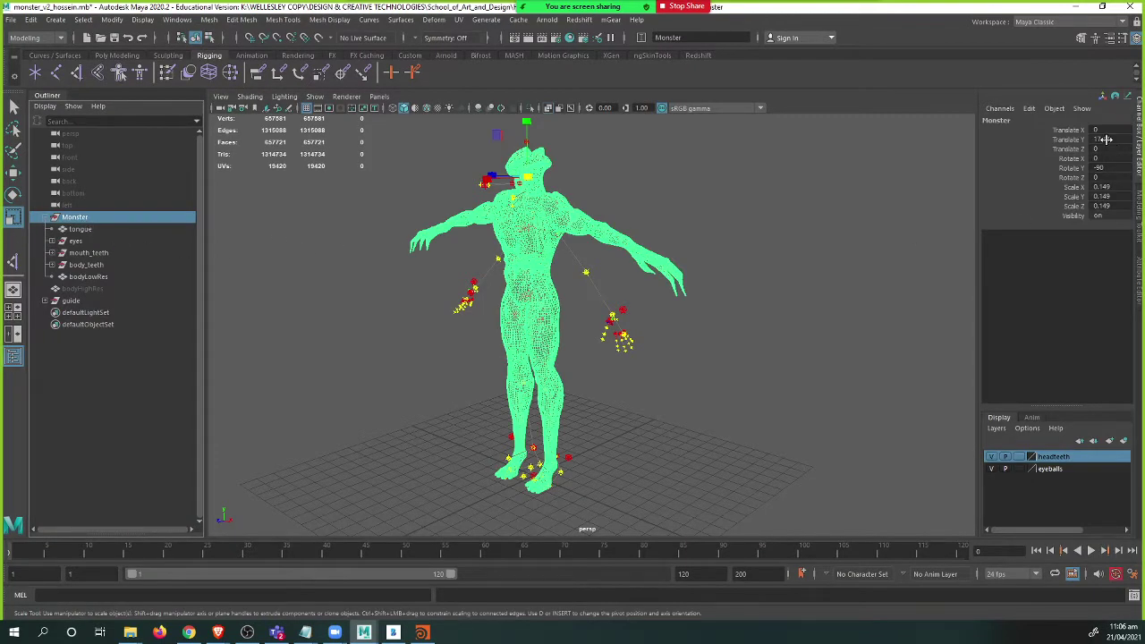
pyautogui.click(80, 229)
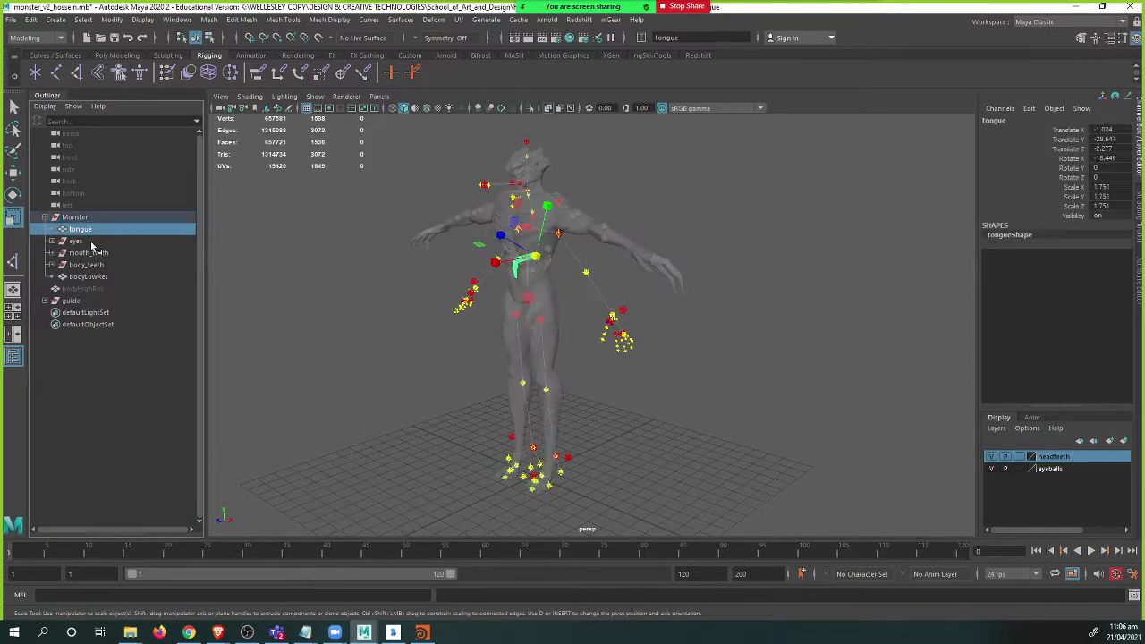
pyautogui.click(88, 253)
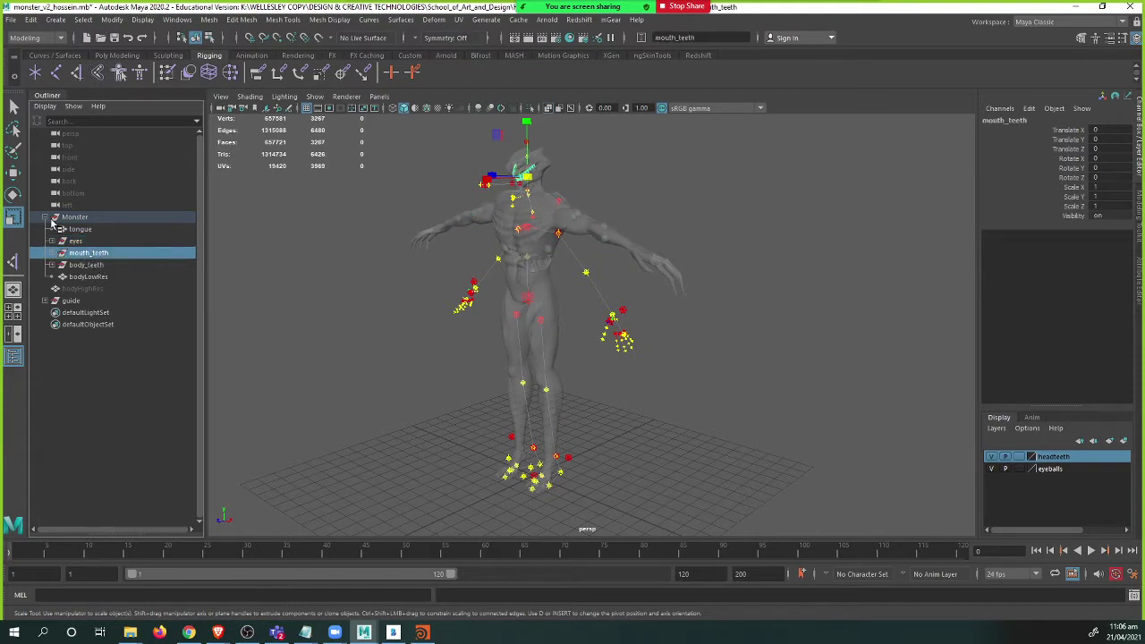
pyautogui.click(45, 218)
pyautogui.click(45, 217)
# - Try to freeze the transformations on the entire Monster hierarchy
pyautogui.click(86, 217)
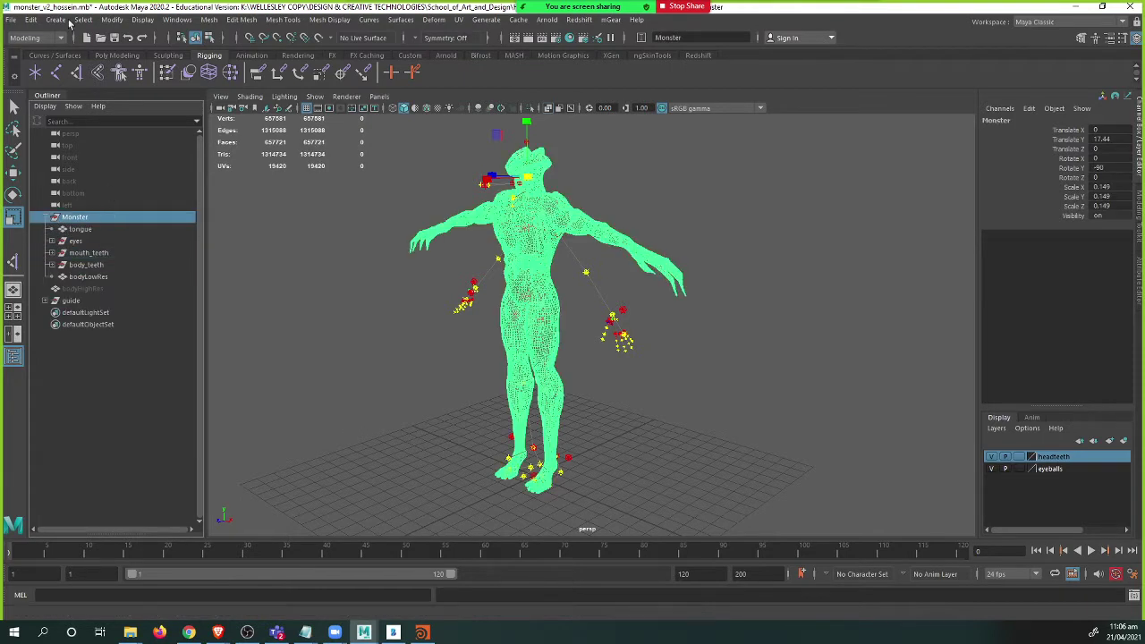
pyautogui.click(90, 24)
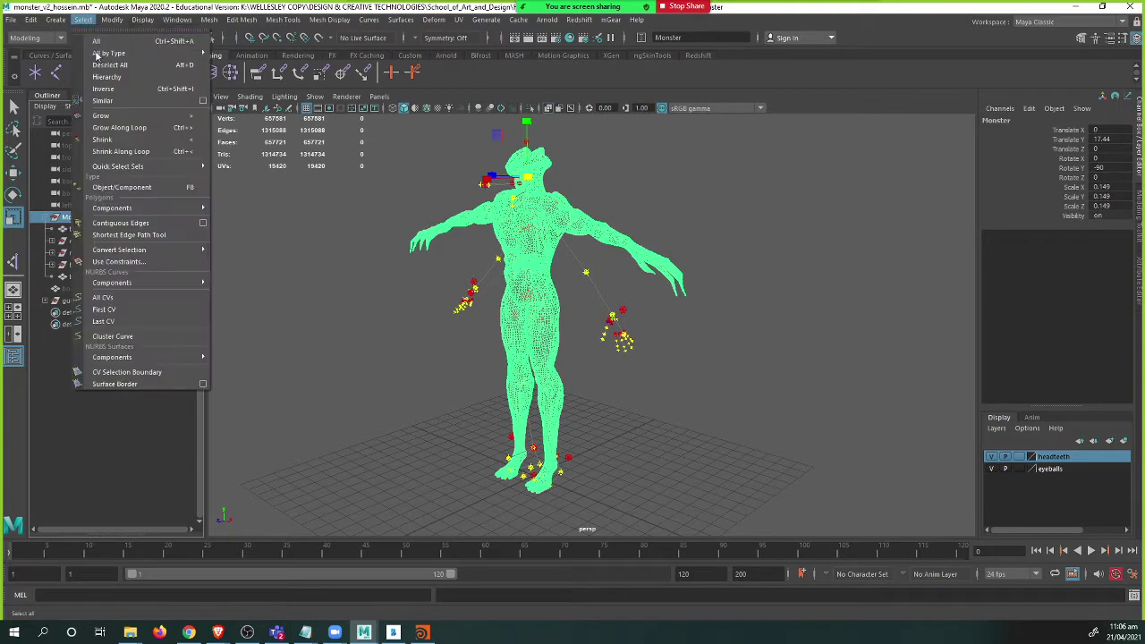
pyautogui.click(146, 76)
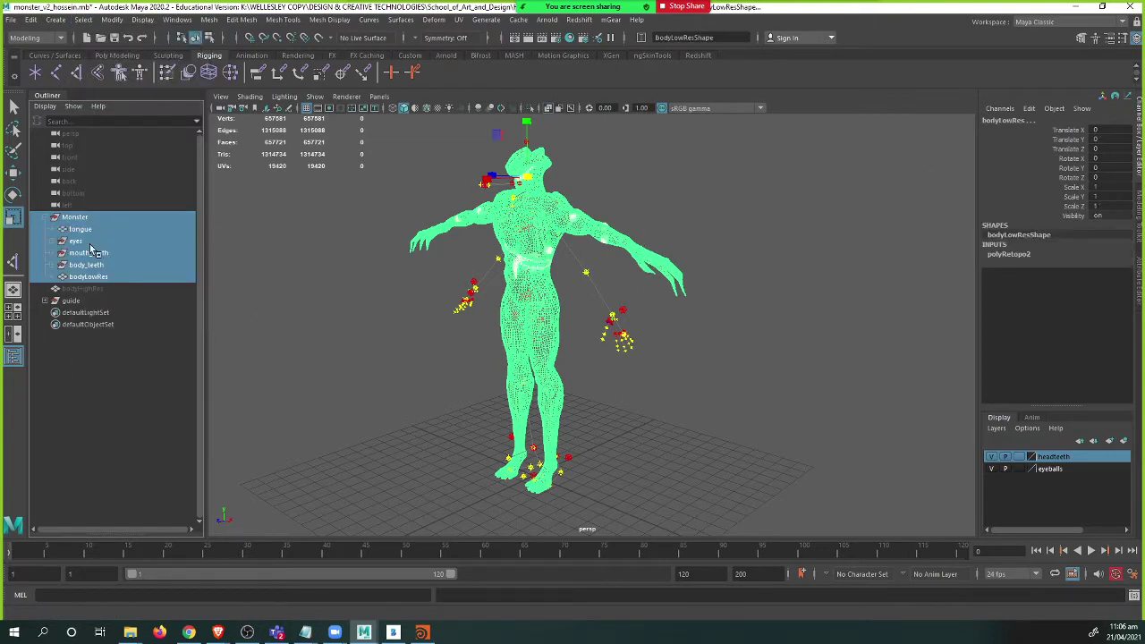
pyautogui.click(112, 20)
pyautogui.click(152, 73)
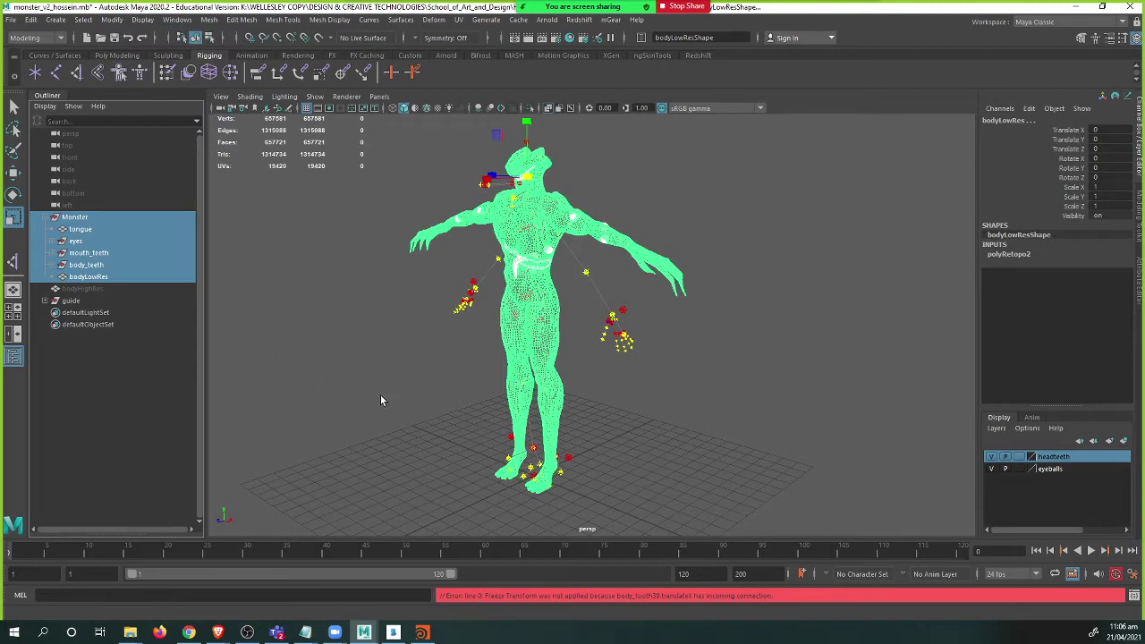
# - Select the Monster group with its whole hierarchy and delete the construction history
pyautogui.click(71, 276)
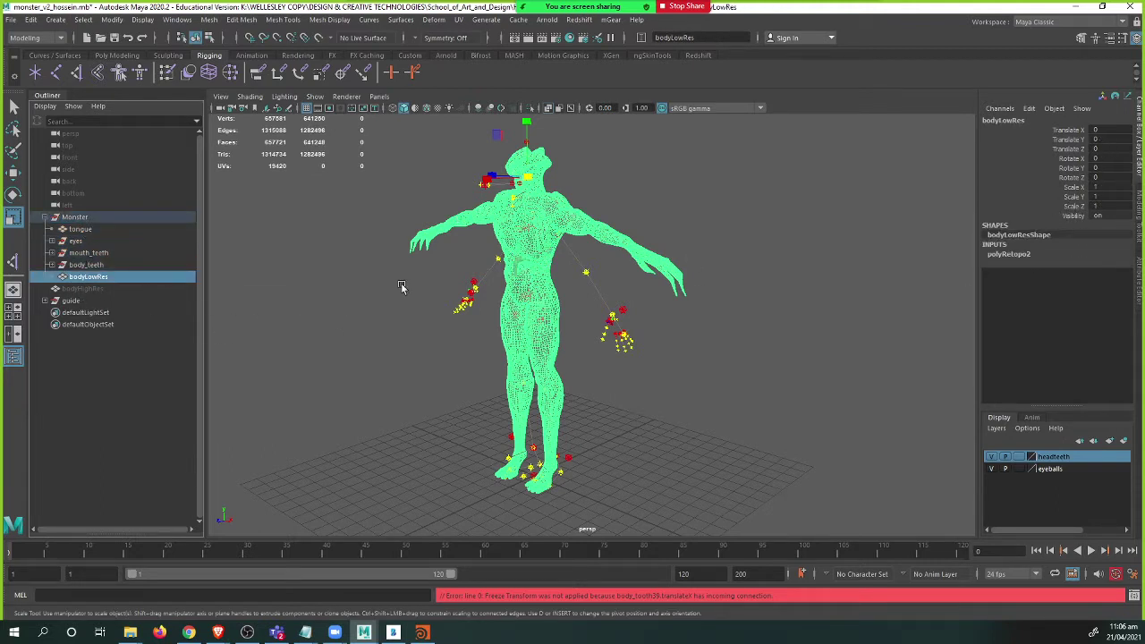
pyautogui.click(93, 217)
pyautogui.click(56, 19)
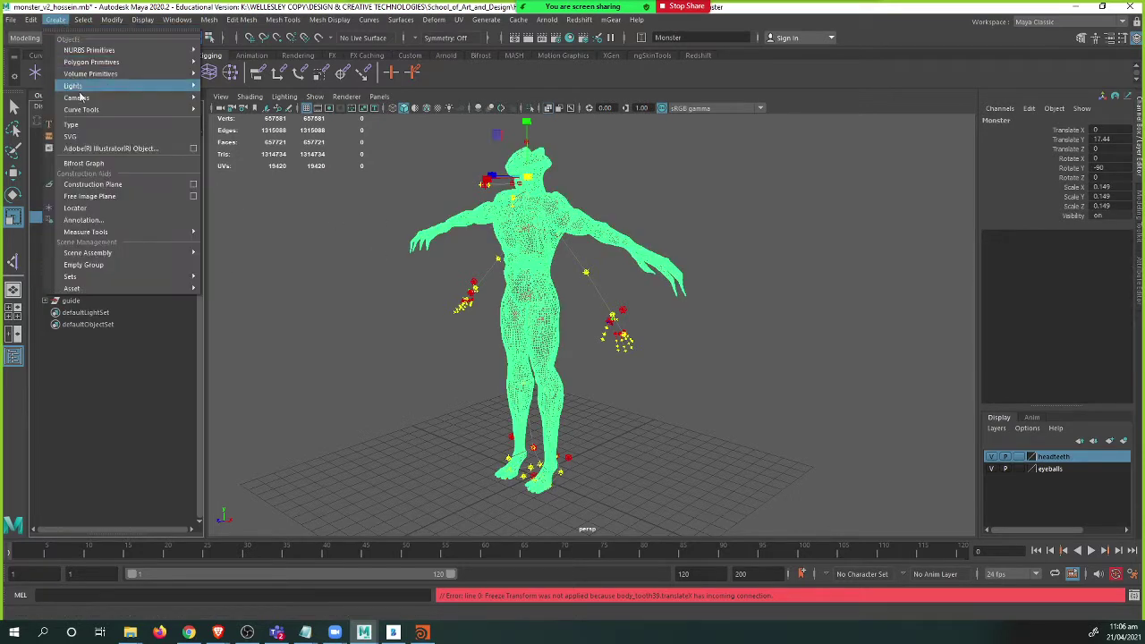
pyautogui.moveTo(92, 86)
pyautogui.click(82, 20)
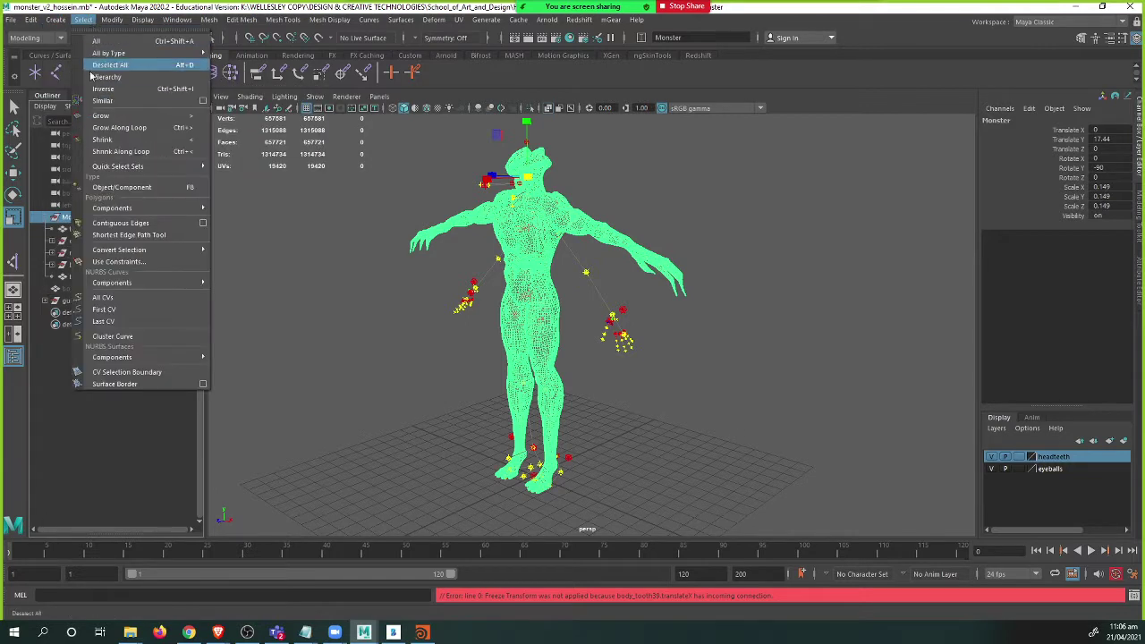
pyautogui.click(106, 77)
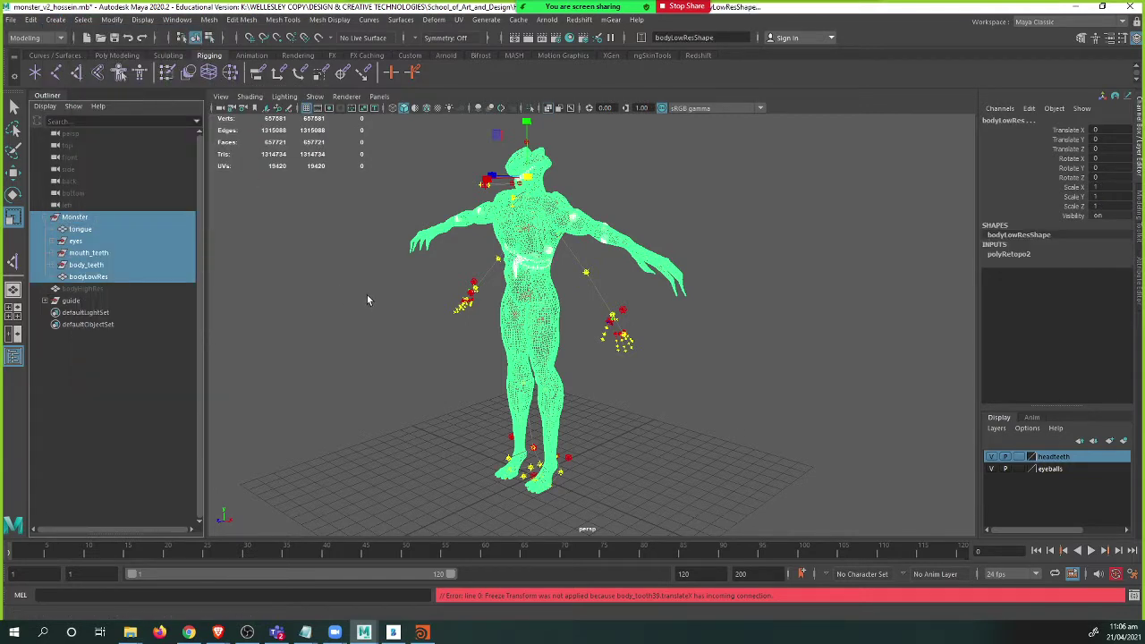
pyautogui.hotkey('alt', 'shift', 'd')
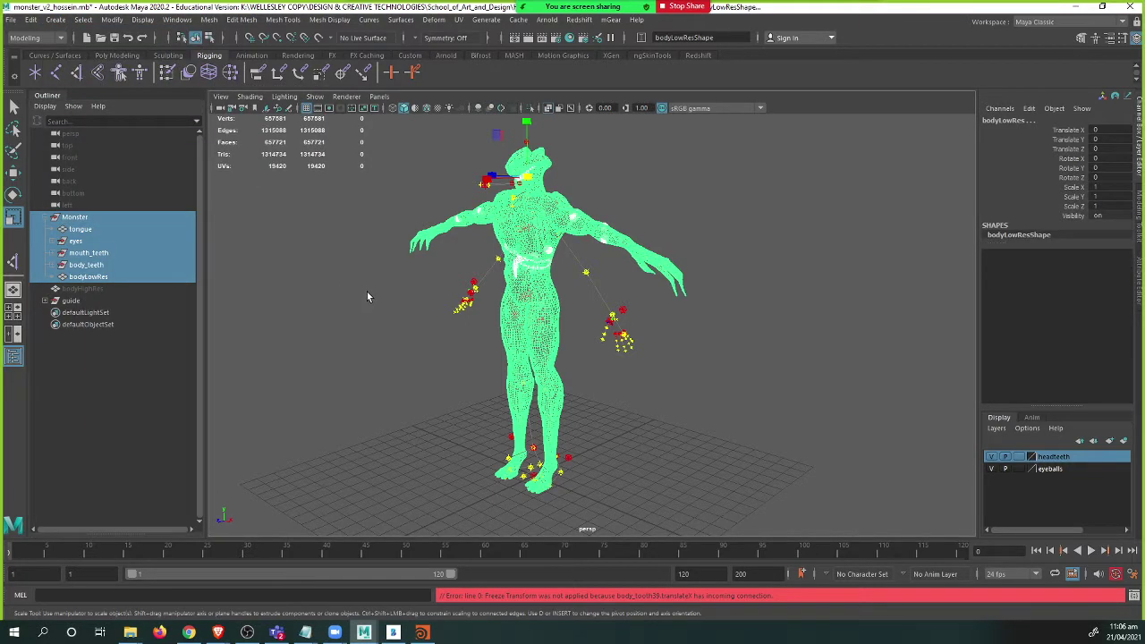
# - Try to freeze the transformations with only the Monster group selected, then clear the selection
pyautogui.click(76, 219)
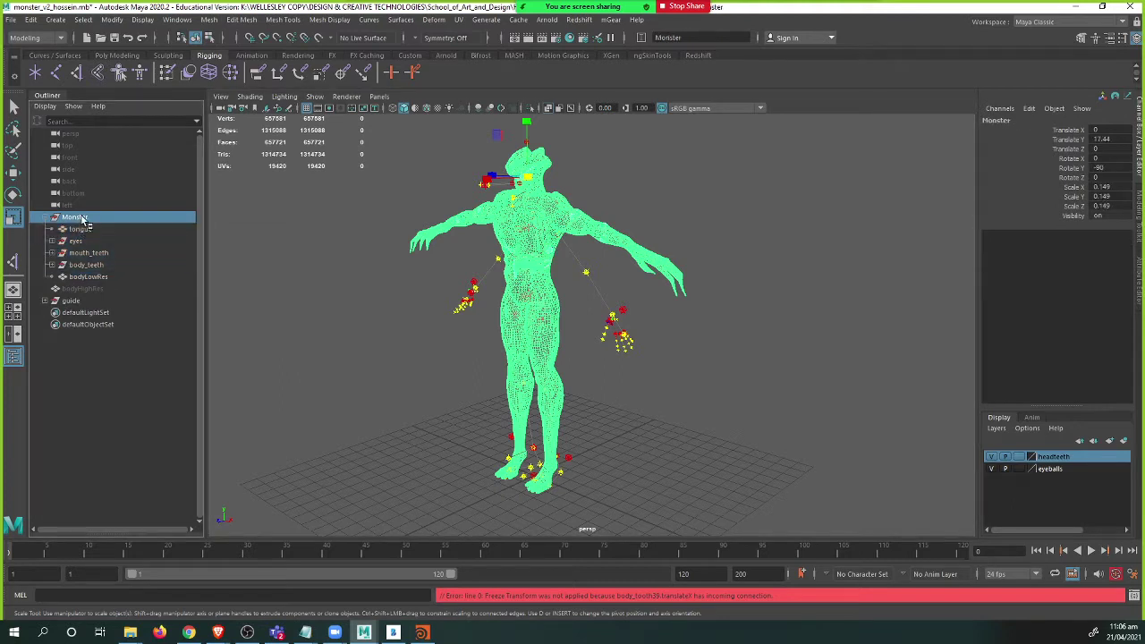
pyautogui.click(112, 20)
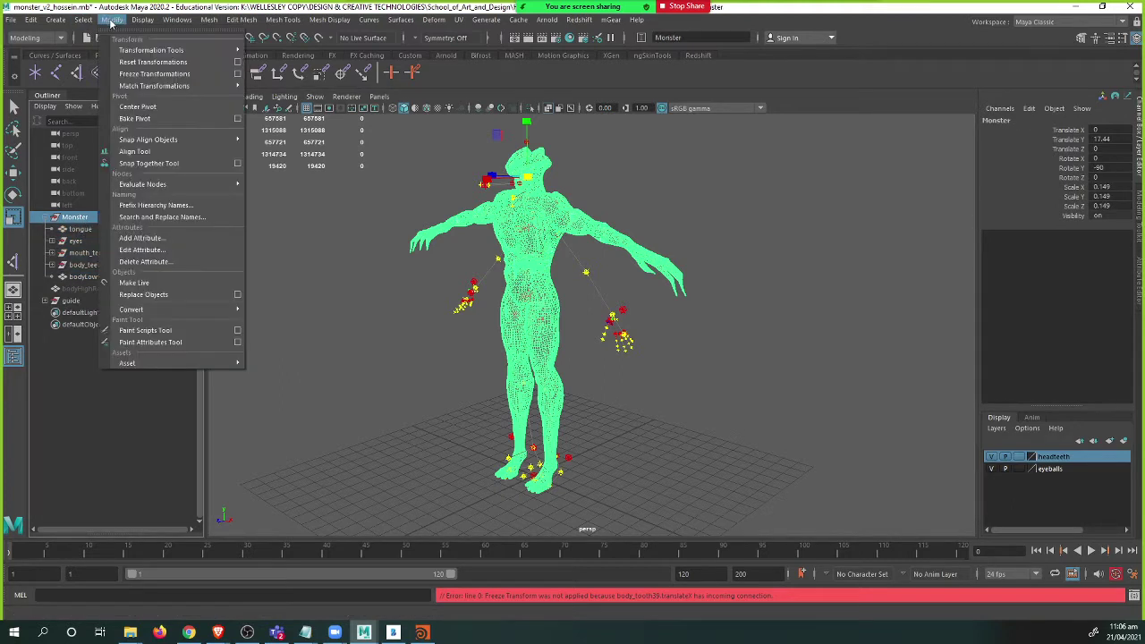
pyautogui.click(161, 77)
pyautogui.click(362, 305)
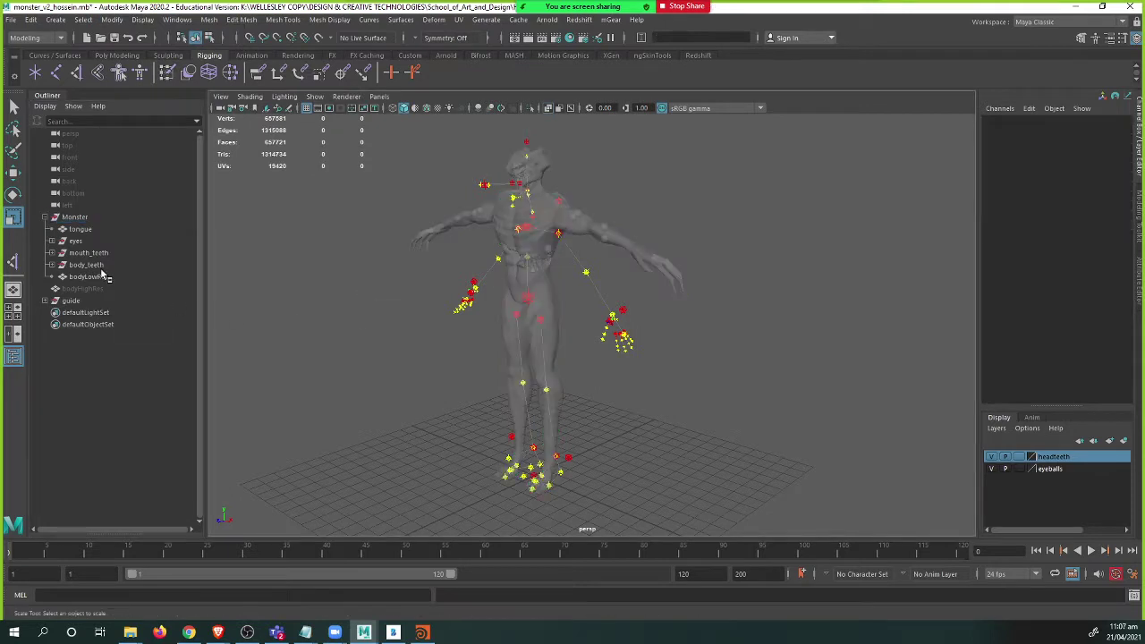
# - Select all meshes from body_tooth to body_tooth69 in the body_teeth group and try to freeze their transformations
pyautogui.click(62, 265)
pyautogui.click(94, 277)
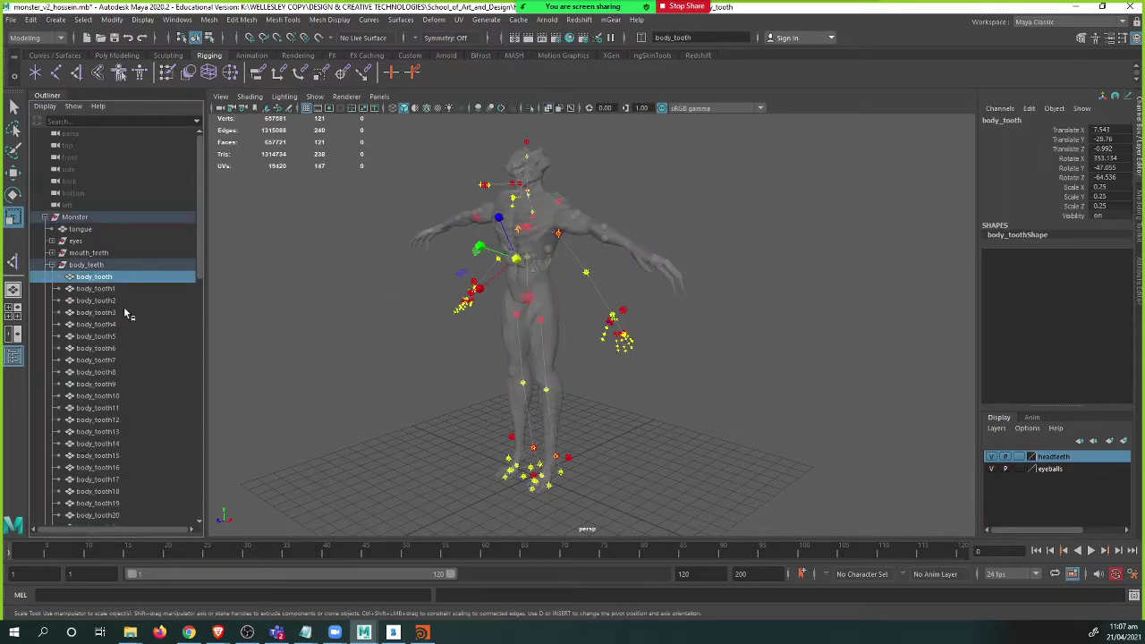
pyautogui.scroll(-15, 126, 315)
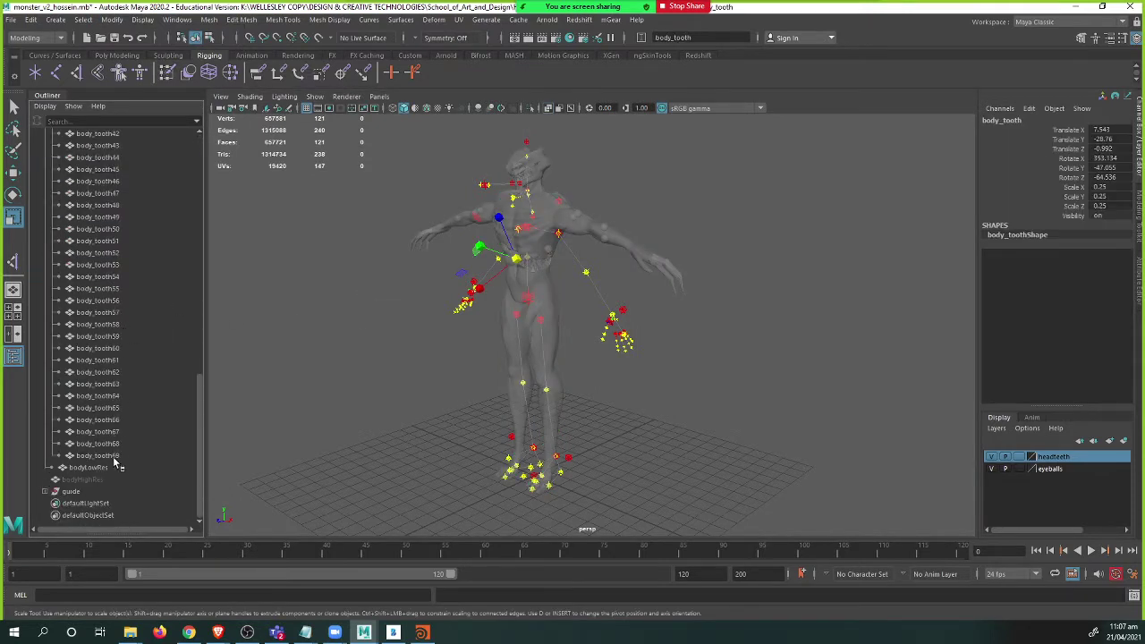
pyautogui.keyDown('shift'); pyautogui.click(108, 456); pyautogui.keyUp('shift')
pyautogui.click(112, 20)
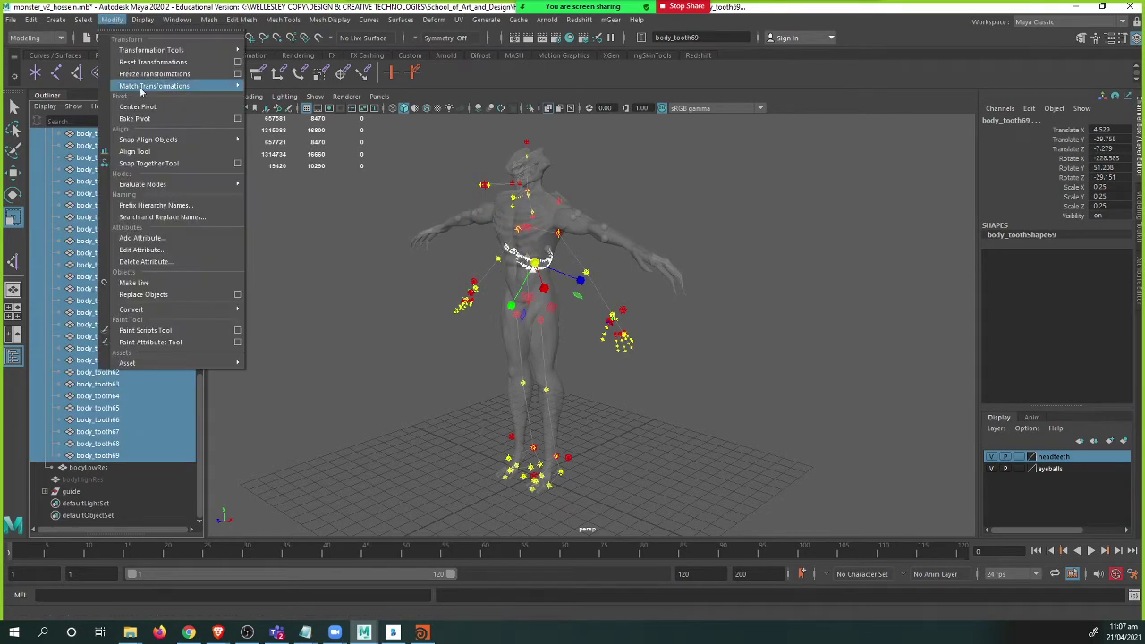
pyautogui.click(152, 74)
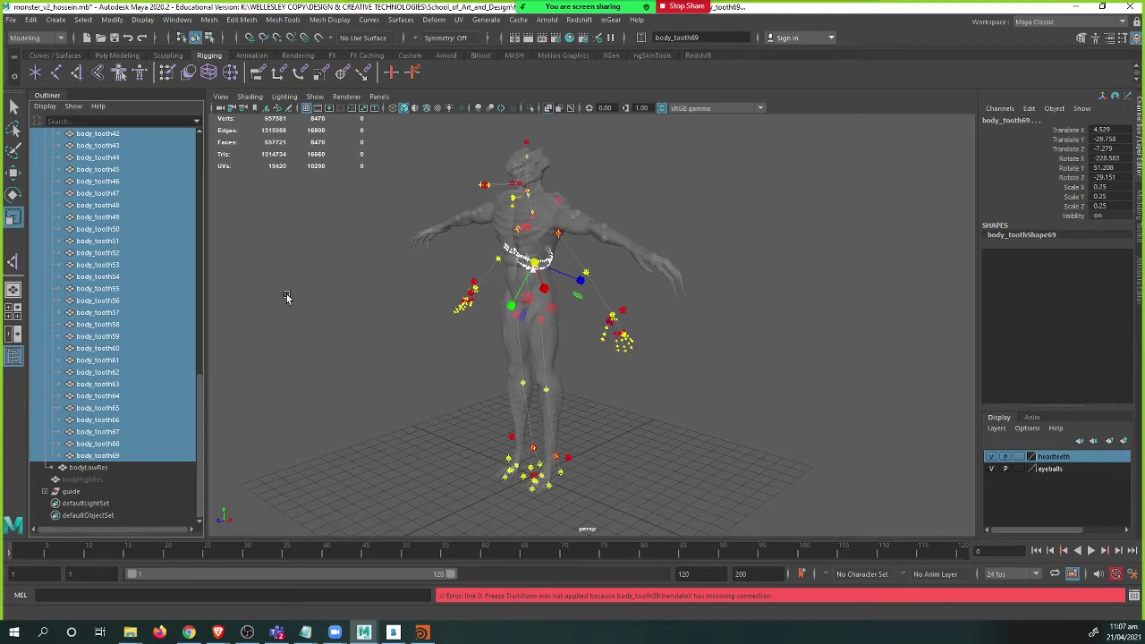
# - Combine the selected body teeth into a single mesh and delete its construction history
pyautogui.keyDown('alt'); pyautogui.moveTo(492, 288); pyautogui.dragTo(487, 326, button='middle'); pyautogui.keyUp('alt')
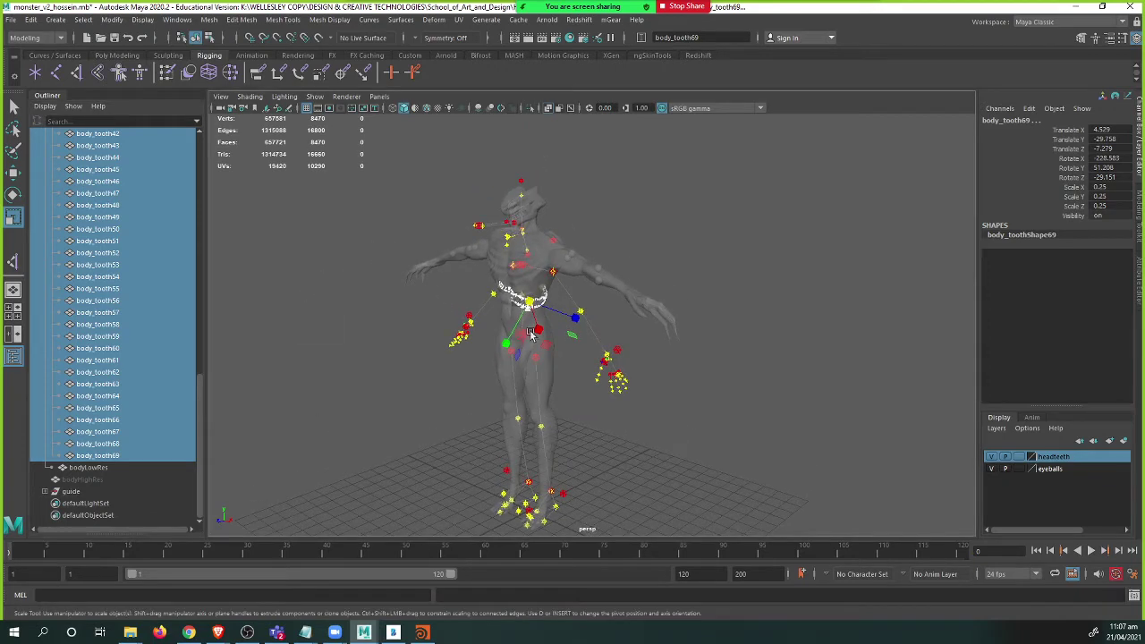
pyautogui.press('f')
pyautogui.keyDown('alt'); pyautogui.moveTo(562, 360); pyautogui.dragTo(512, 324); pyautogui.keyUp('alt')
pyautogui.scroll(-3, 497, 322)
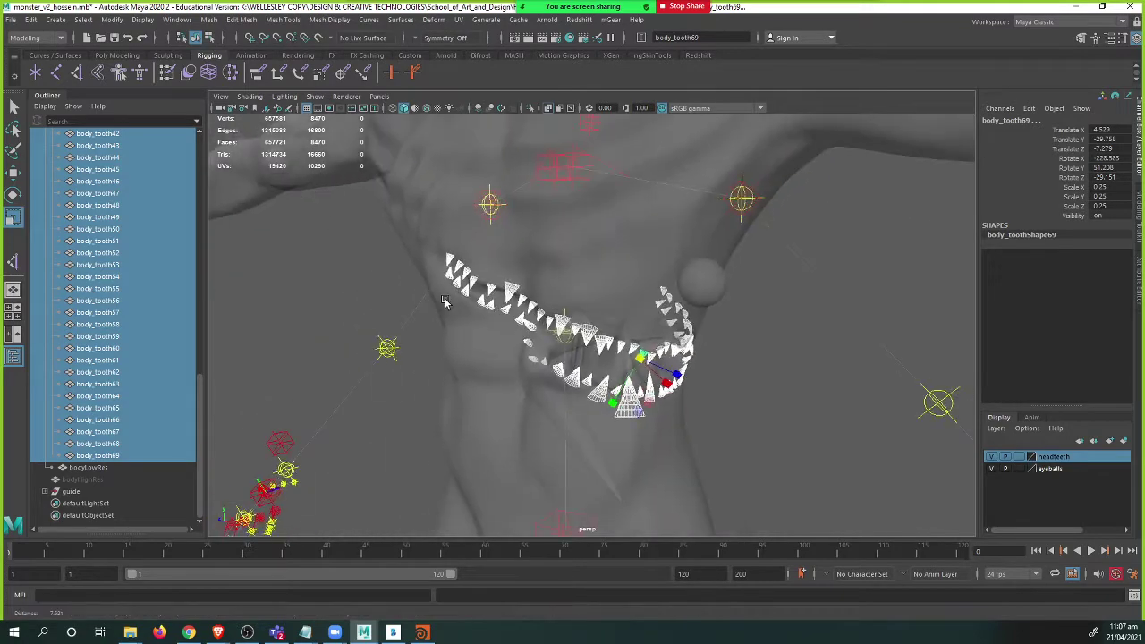
pyautogui.keyDown('alt'); pyautogui.moveTo(482, 319); pyautogui.dragTo(476, 348, button='middle'); pyautogui.keyUp('alt')
pyautogui.scroll(-5, 476, 347)
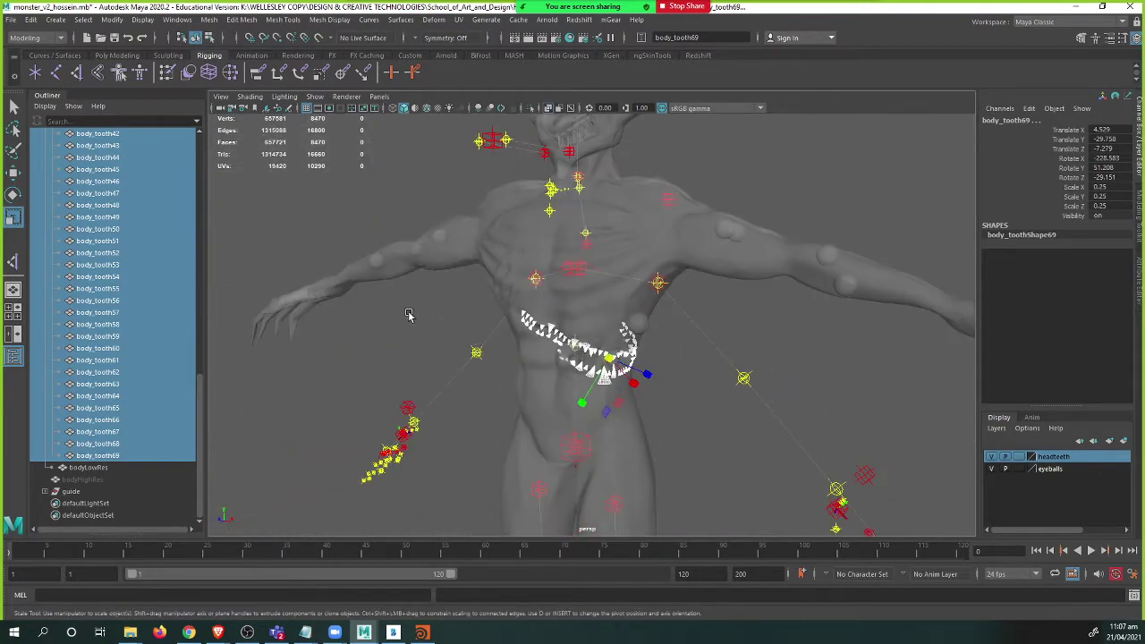
pyautogui.keyDown('alt'); pyautogui.moveTo(411, 316); pyautogui.dragTo(443, 313); pyautogui.keyUp('alt')
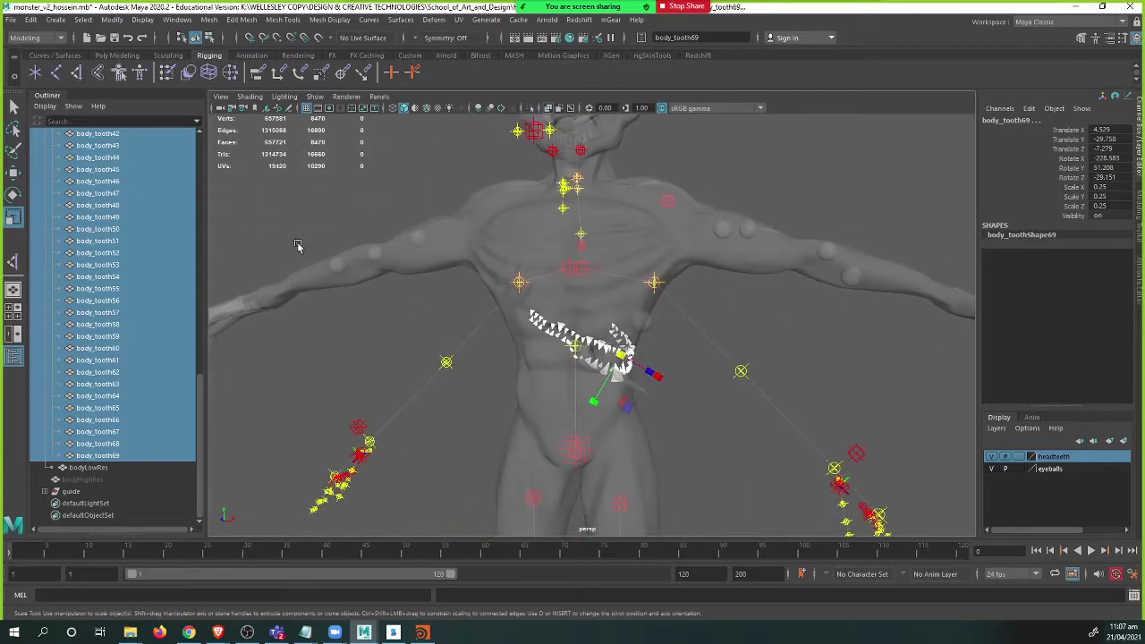
pyautogui.keyDown('shift'); pyautogui.rightClick(299, 213); pyautogui.keyUp('shift')
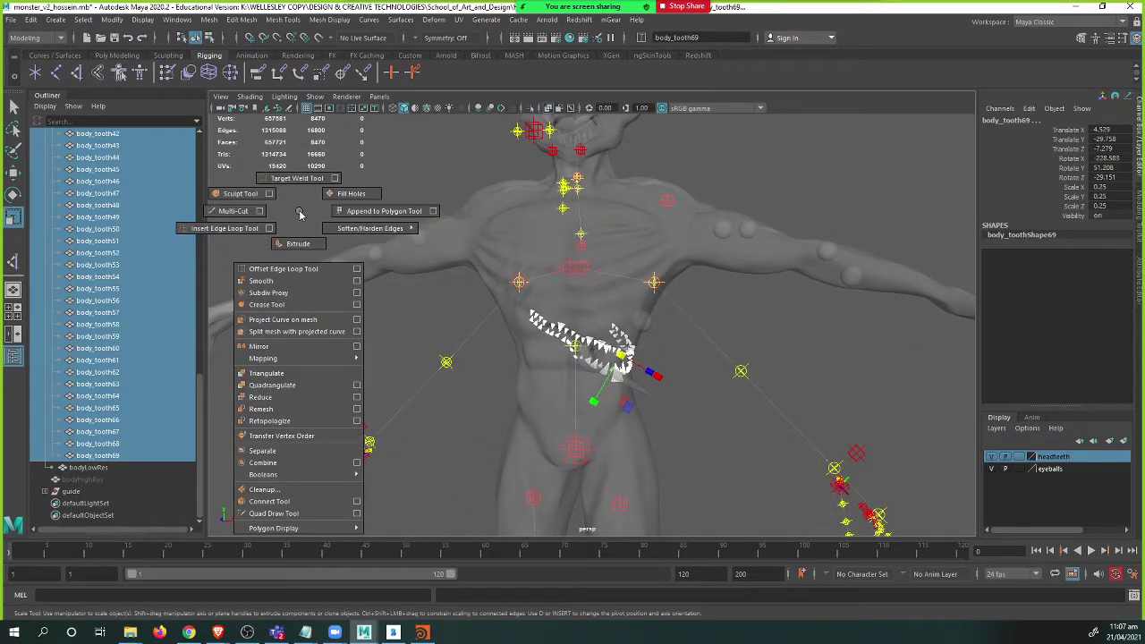
pyautogui.click(298, 464)
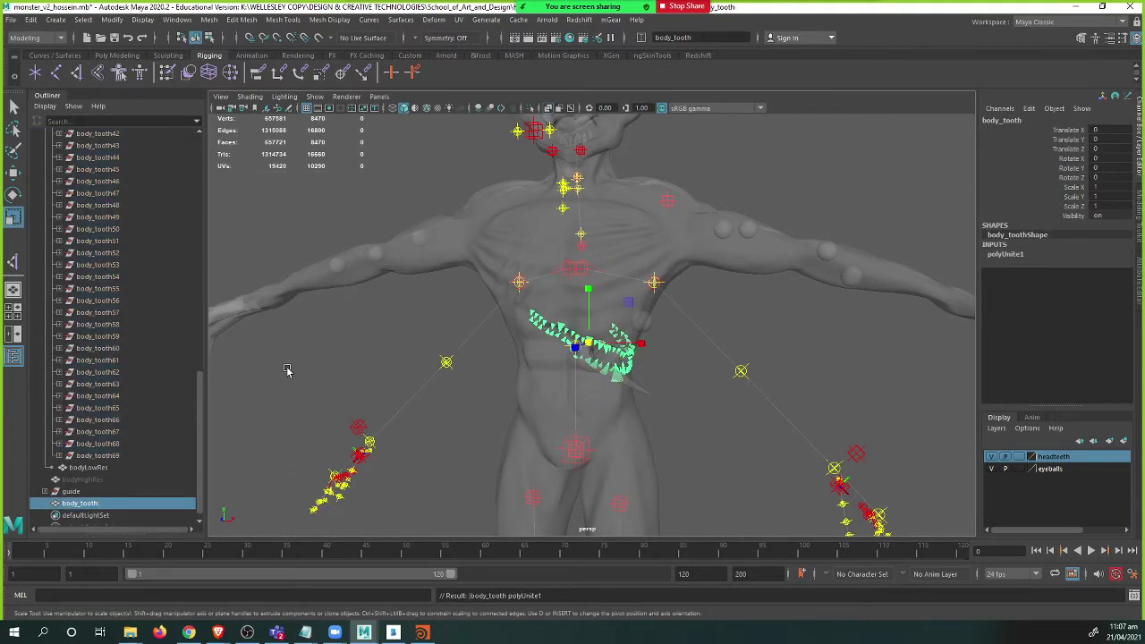
pyautogui.hotkey('alt', 'shift', 'd')
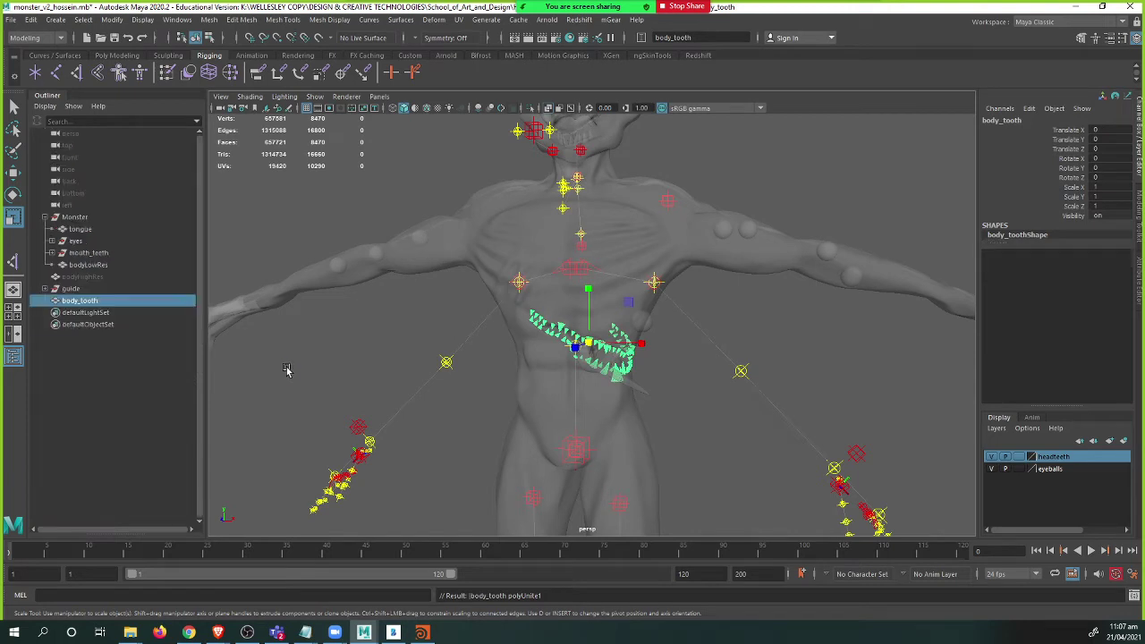
# - Move body_tooth into the Monster group, and combine the mouth_teeth meshes into a single mesh without construction history
pyautogui.moveTo(89, 302); pyautogui.dragTo(88, 225)
pyautogui.click(90, 253)
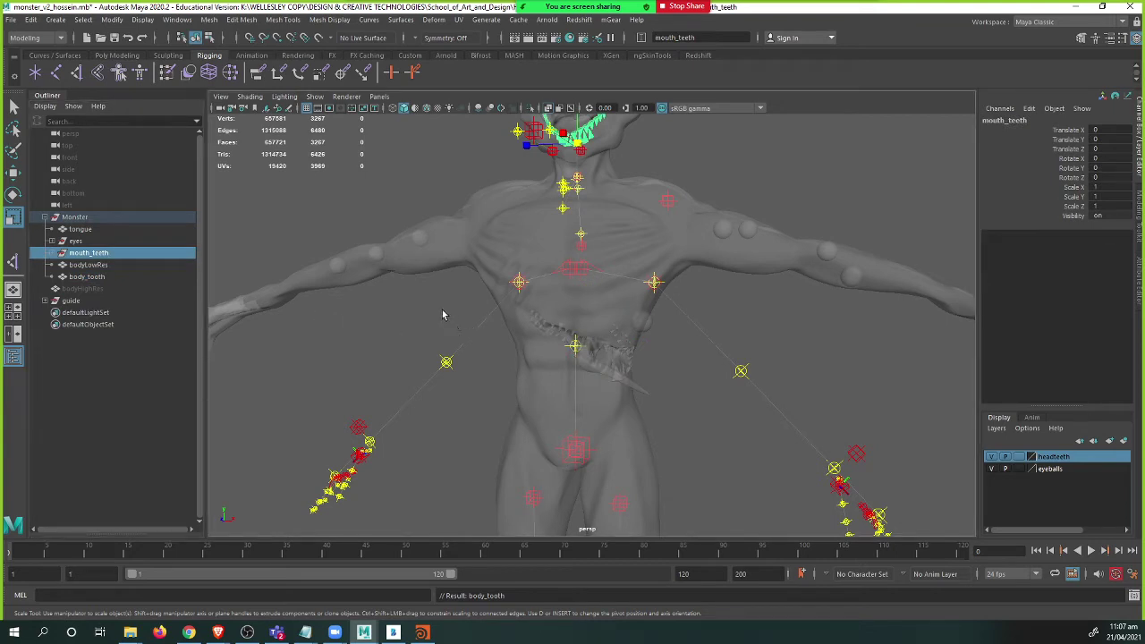
pyautogui.keyDown('shift'); pyautogui.moveTo(438, 313); pyautogui.dragTo(434, 560, button='right'); pyautogui.keyUp('shift')
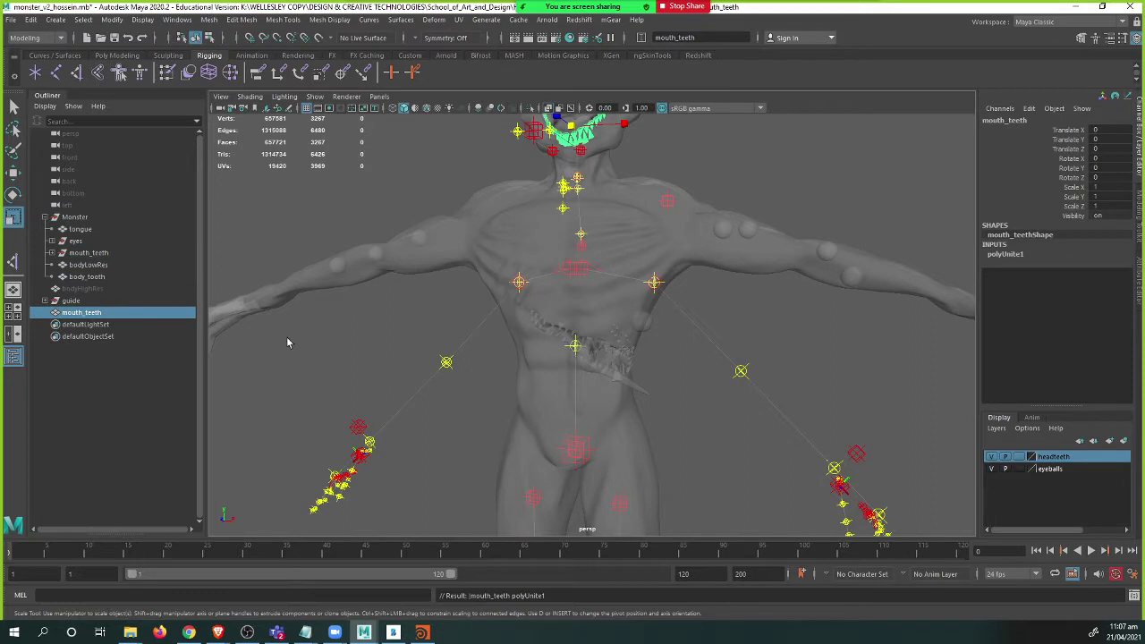
pyautogui.hotkey('alt', 'shift', 'd')
# - Move the combined mouth_teeth mesh into the Monster group and freeze its transformations
pyautogui.moveTo(100, 300); pyautogui.dragTo(89, 247)
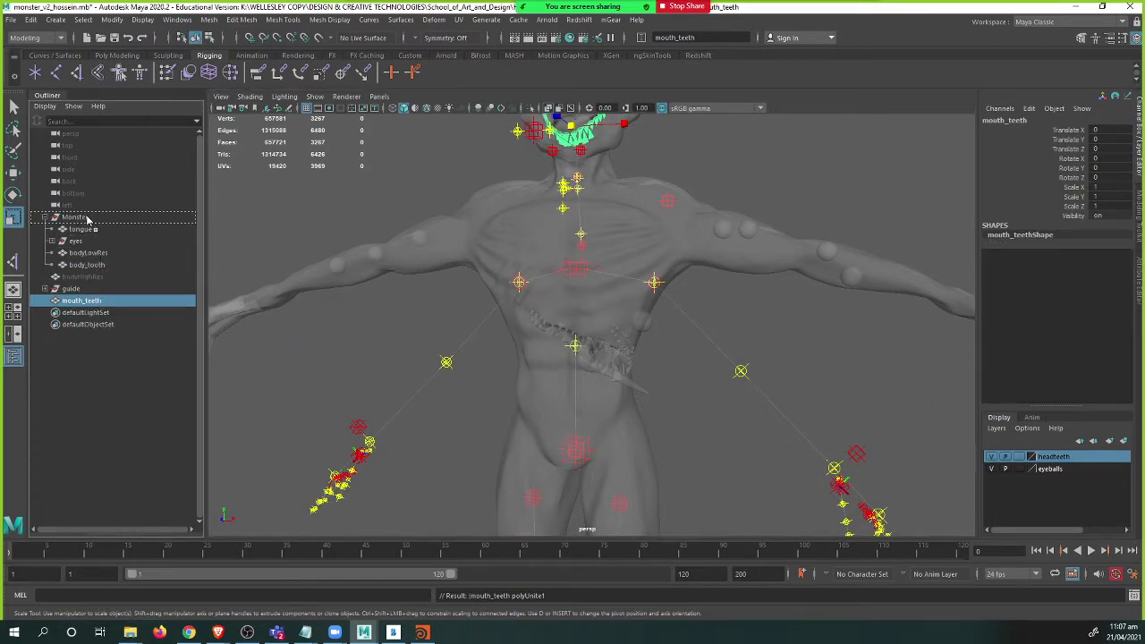
pyautogui.moveTo(87, 219); pyautogui.dragTo(89, 220)
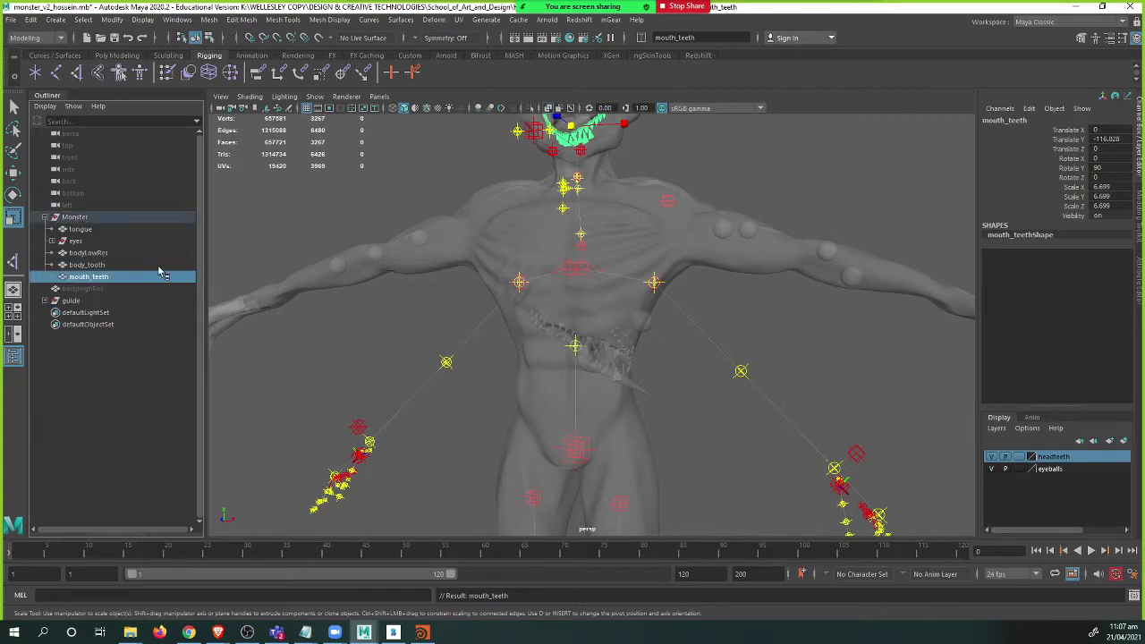
pyautogui.click(117, 21)
pyautogui.click(152, 78)
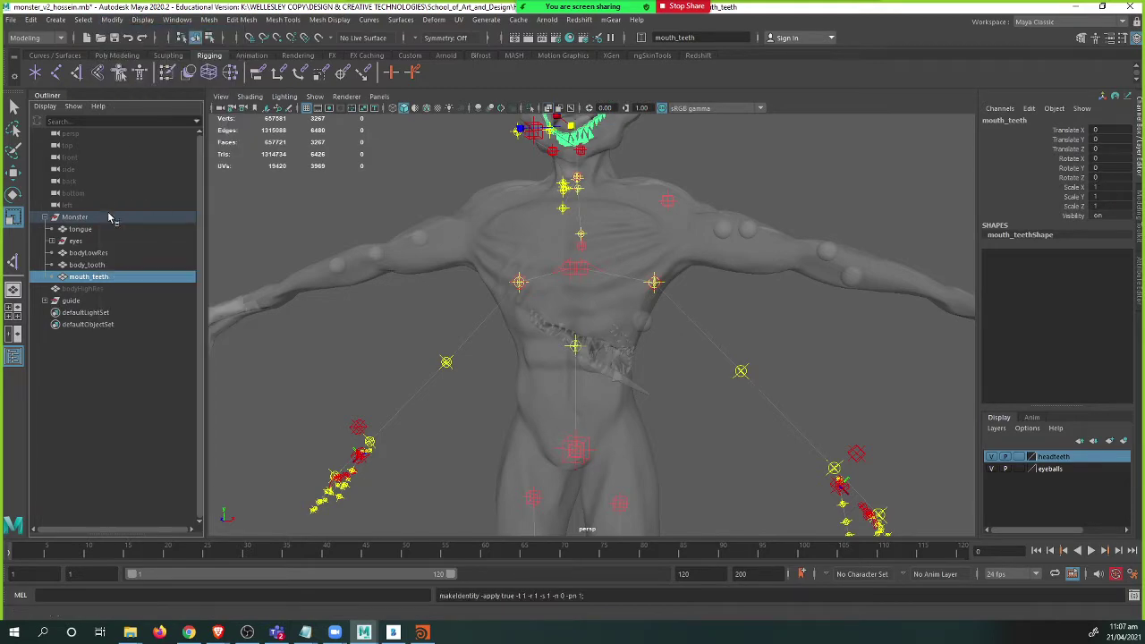
# - Check the transforms of body_tooth, bodyLowRes and the eye meshes, and delete the eyeballs display layer
pyautogui.click(100, 266)
pyautogui.press('g')
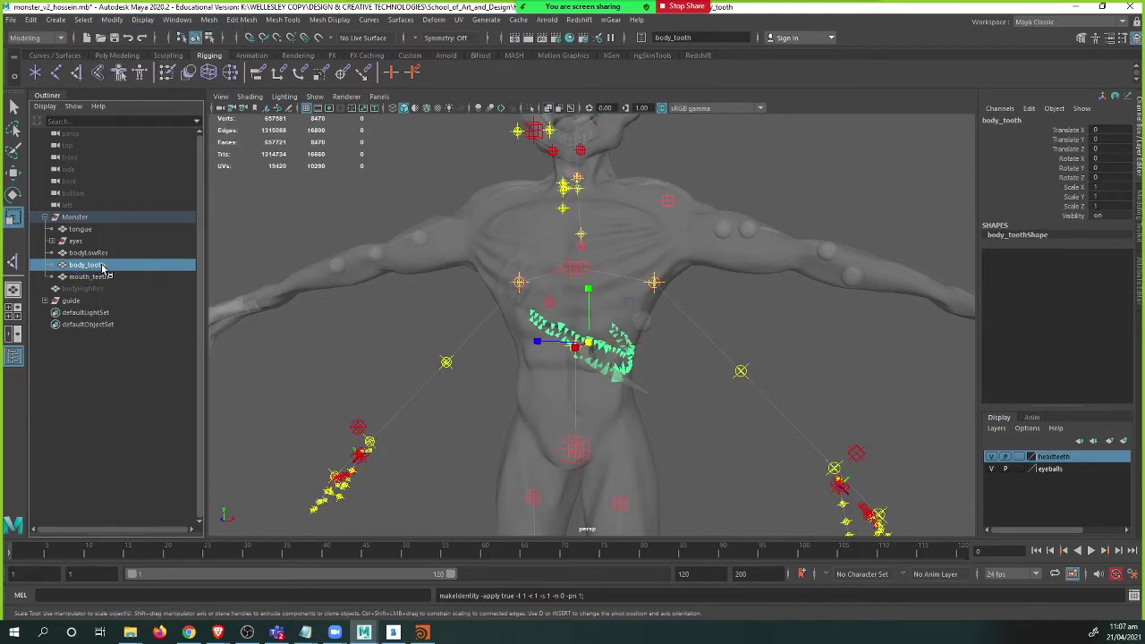
pyautogui.click(87, 253)
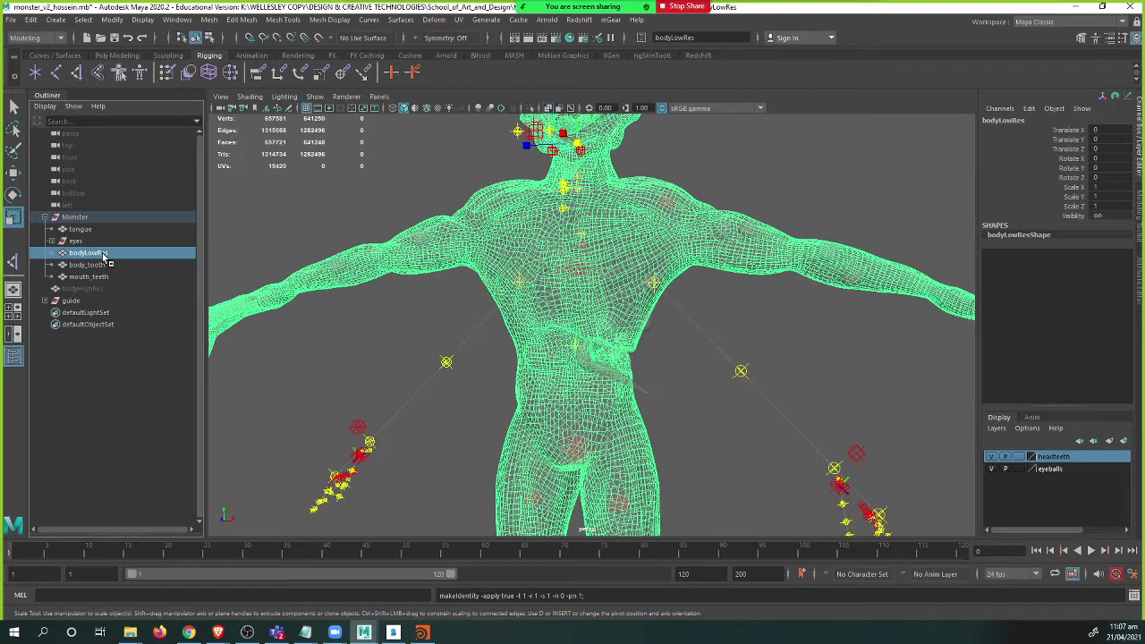
pyautogui.click(76, 241)
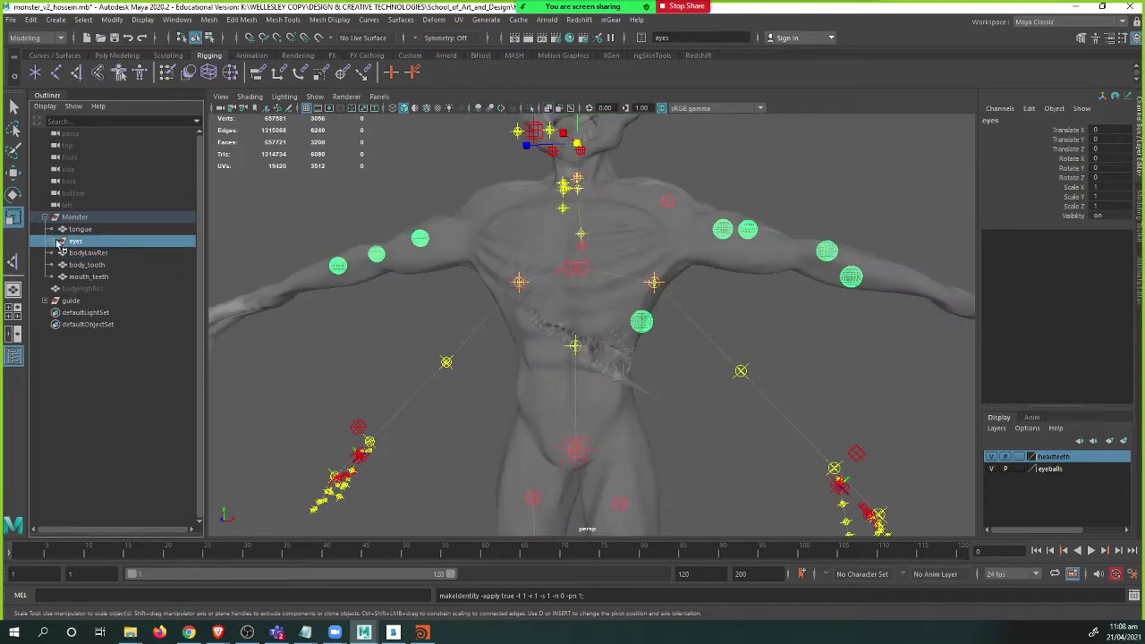
pyautogui.click(57, 241)
pyautogui.moveTo(99, 254); pyautogui.dragTo(102, 340)
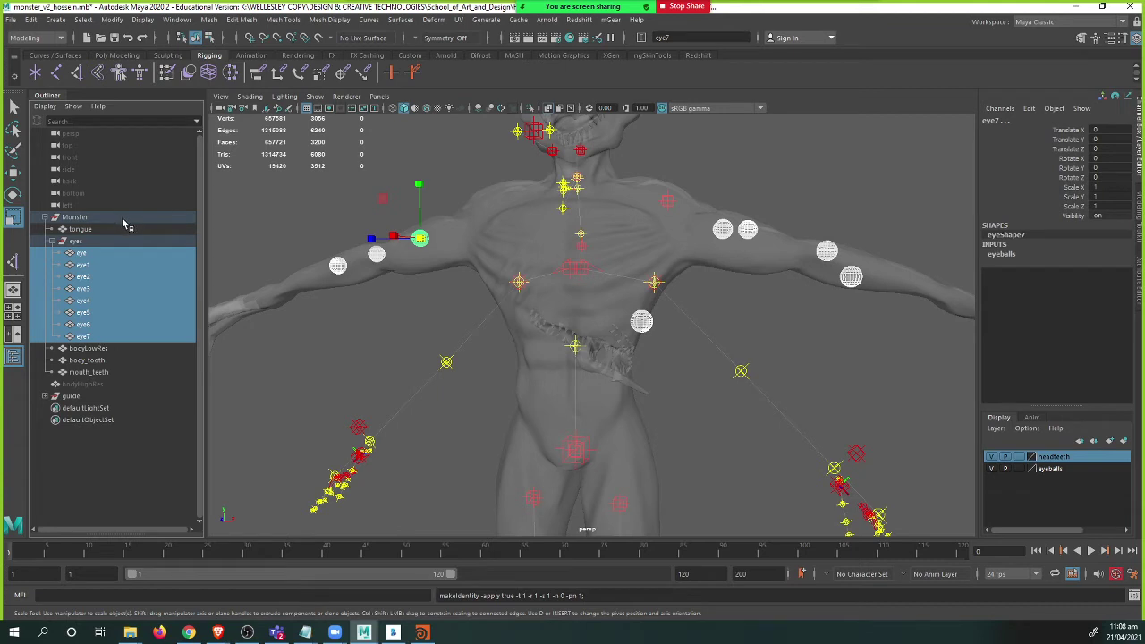
pyautogui.rightClick(1074, 472)
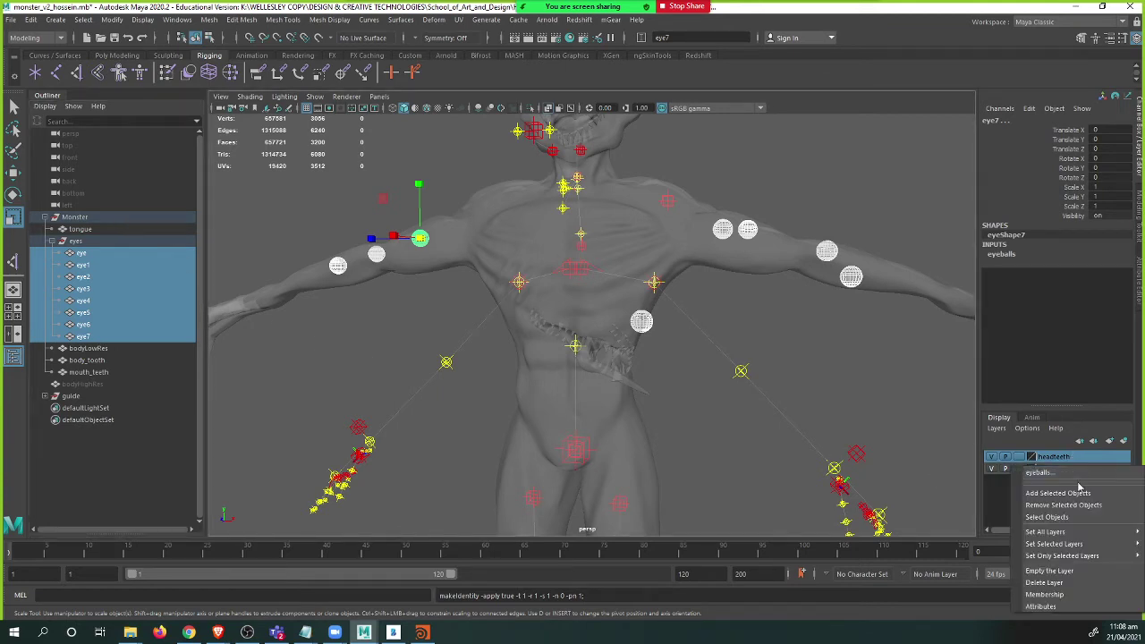
pyautogui.click(1060, 585)
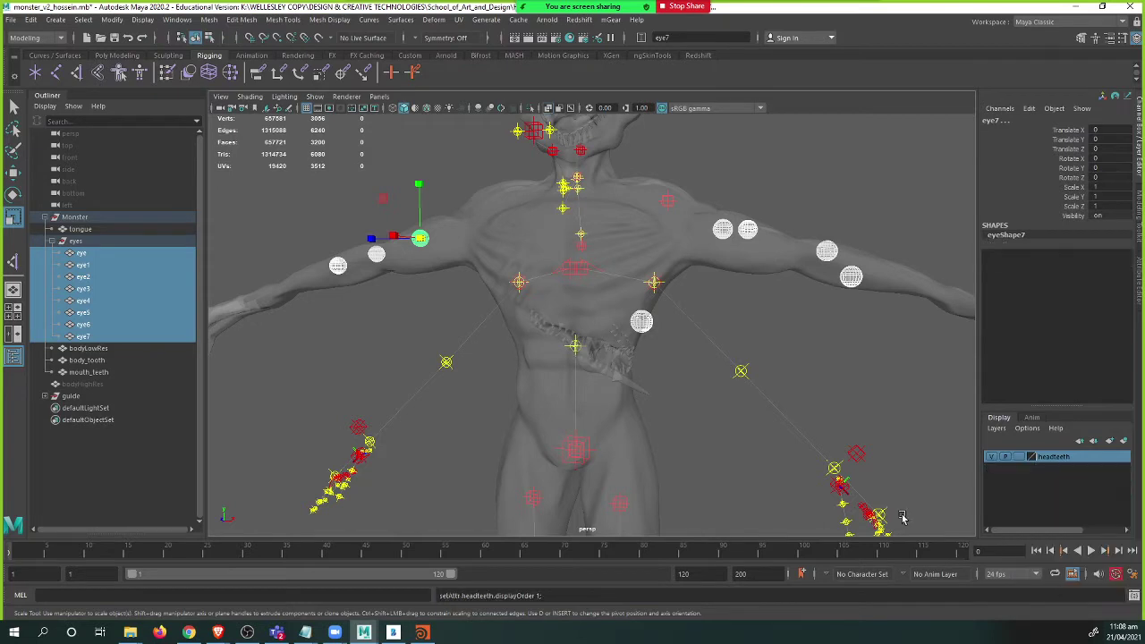
# - Freeze the transformations of the tongue mesh and the Monster group, and clear the selection
pyautogui.click(80, 230)
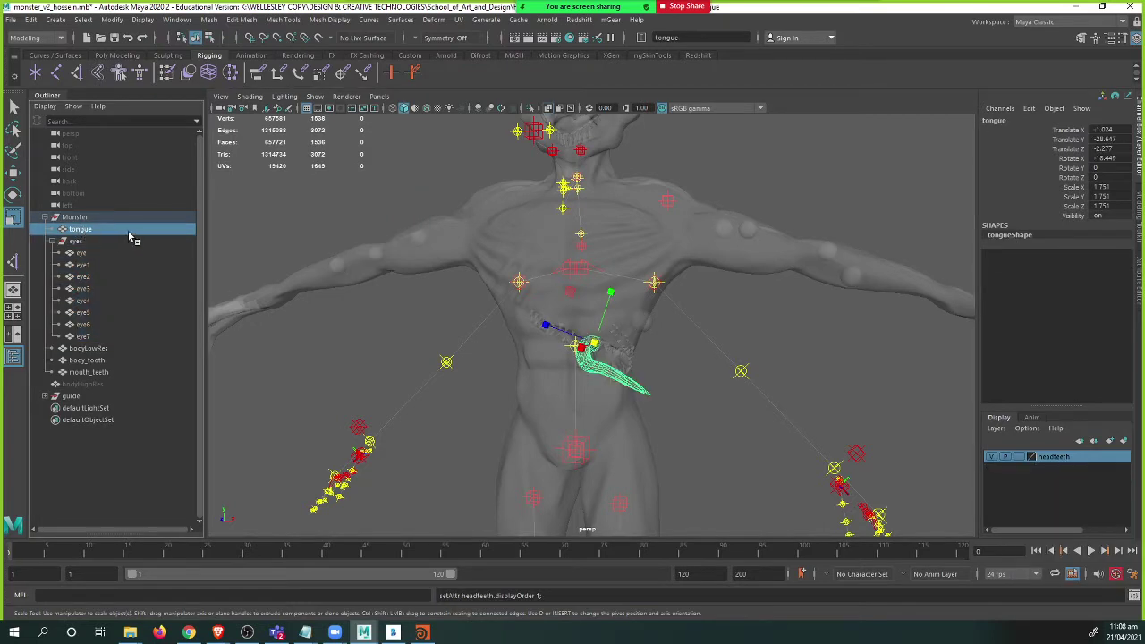
pyautogui.click(115, 20)
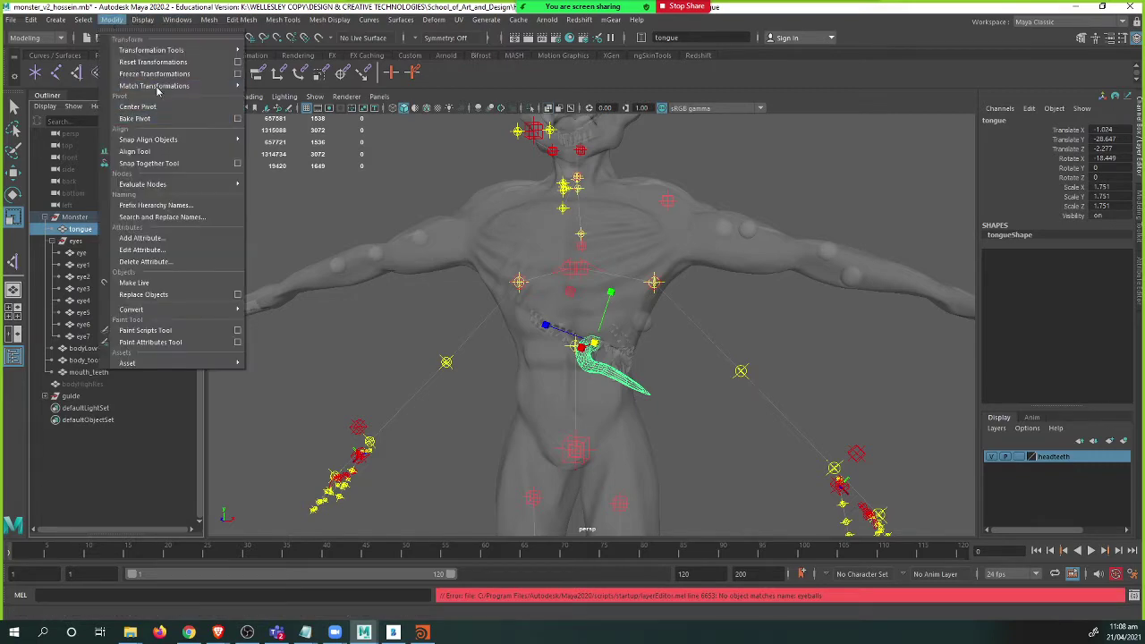
pyautogui.click(154, 73)
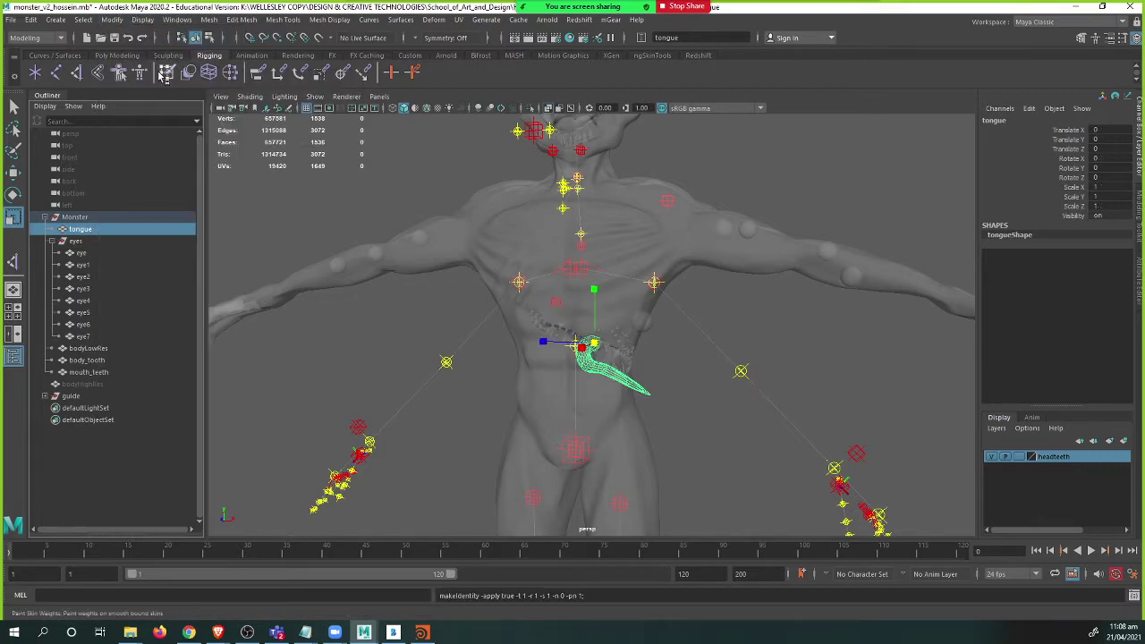
pyautogui.click(89, 219)
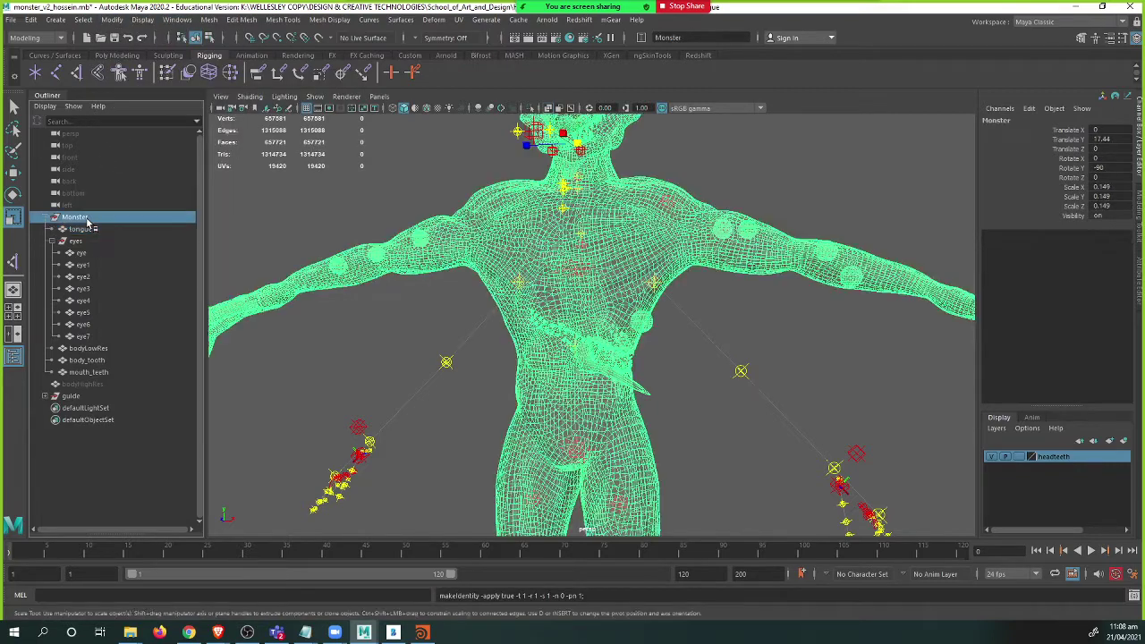
pyautogui.click(112, 20)
pyautogui.click(151, 75)
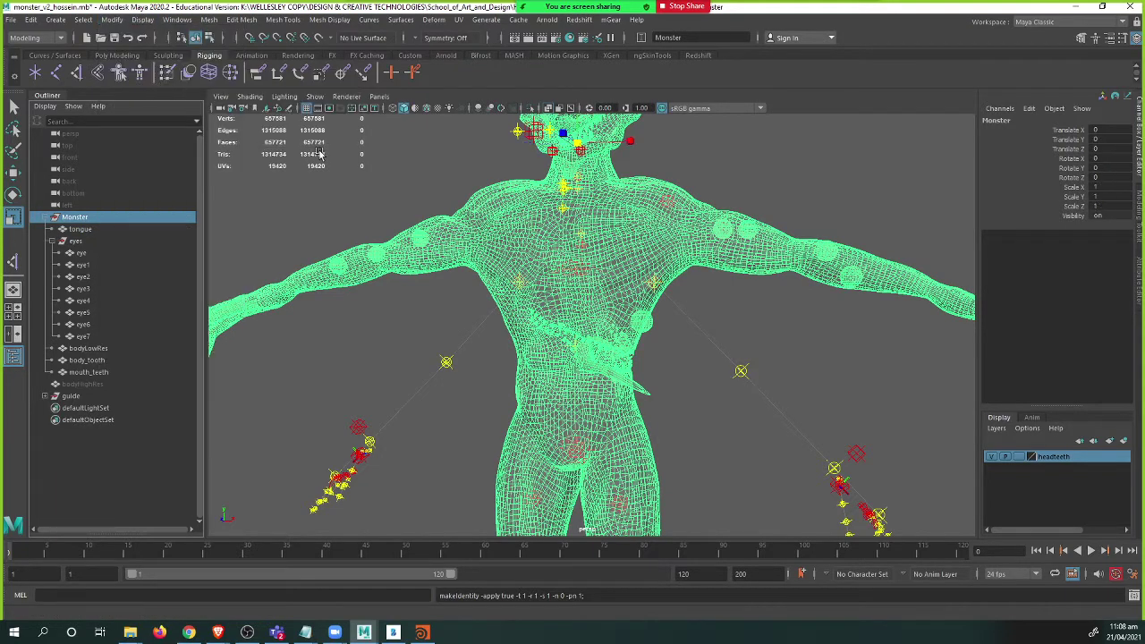
pyautogui.click(89, 241)
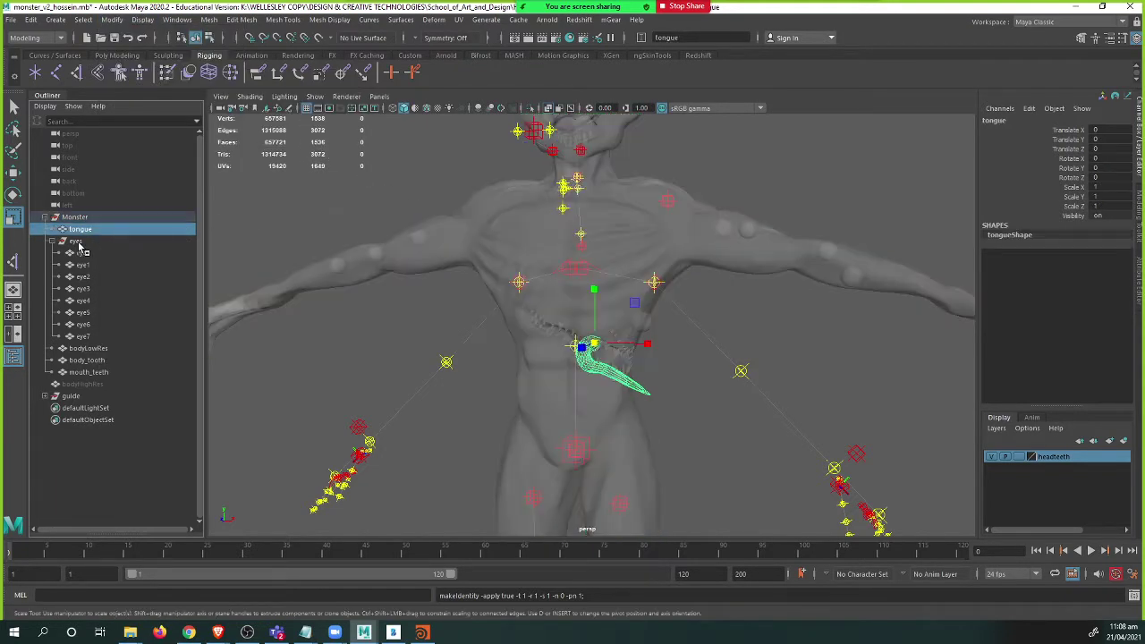
pyautogui.click(51, 241)
pyautogui.click(412, 333)
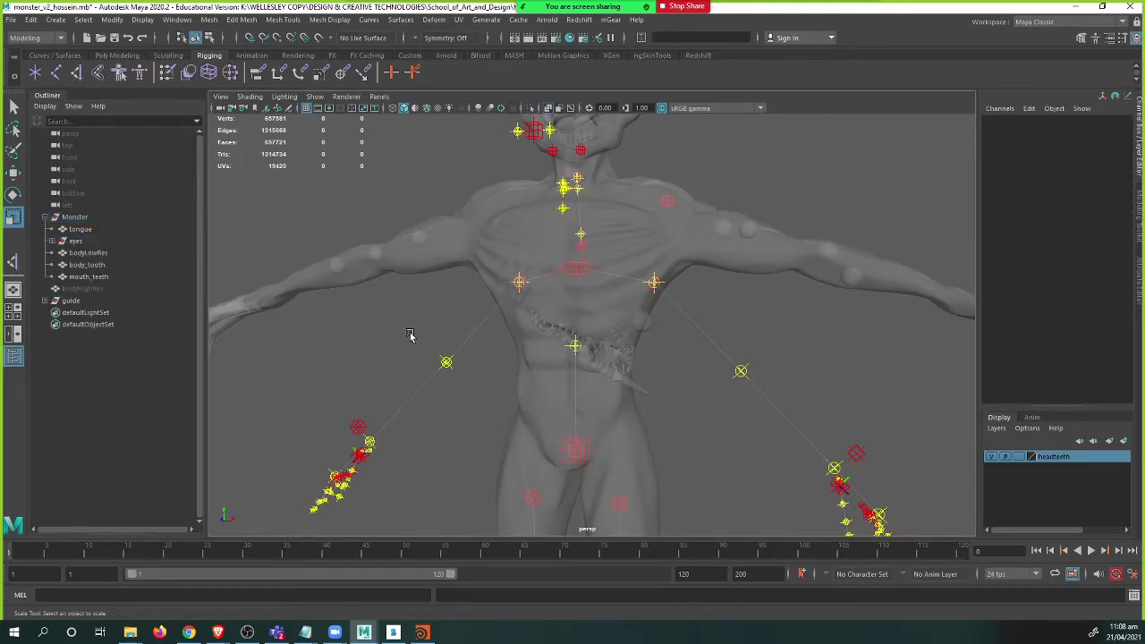
# - Enlarge the perspective view to full size and show the channels of the left eye guide, eye_L0_root
pyautogui.keyDown('alt'); pyautogui.moveTo(411, 336); pyautogui.dragTo(366, 284); pyautogui.keyUp('alt')
pyautogui.scroll(-4, 419, 316)
pyautogui.keyDown('alt'); pyautogui.moveTo(472, 352); pyautogui.dragTo(498, 286); pyautogui.keyUp('alt')
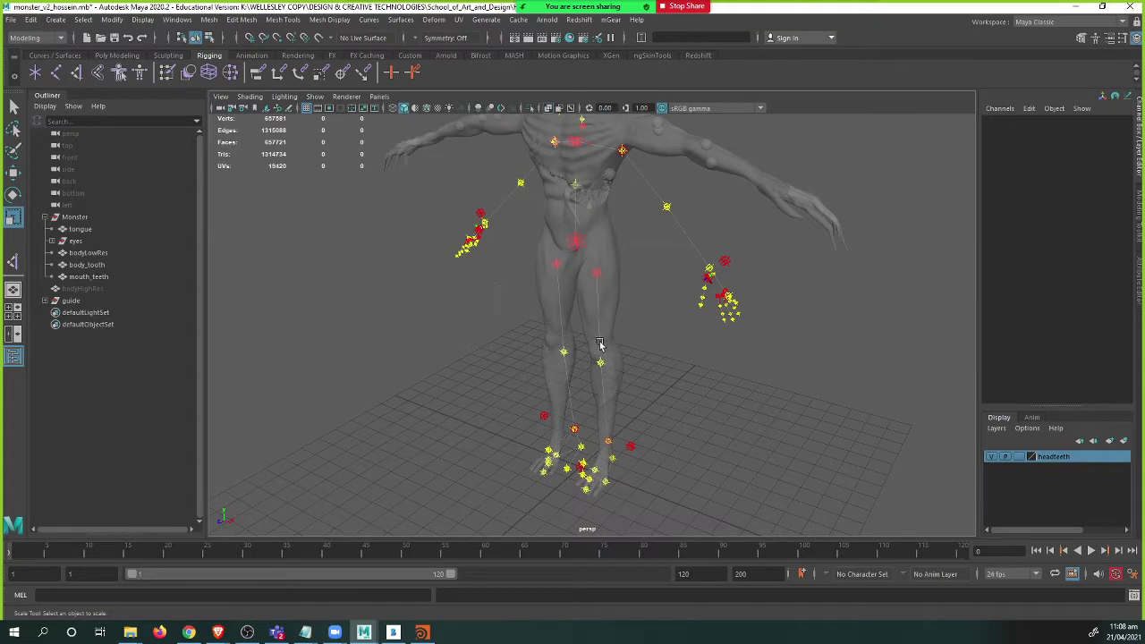
pyautogui.hotkey('ctrl', 'space')
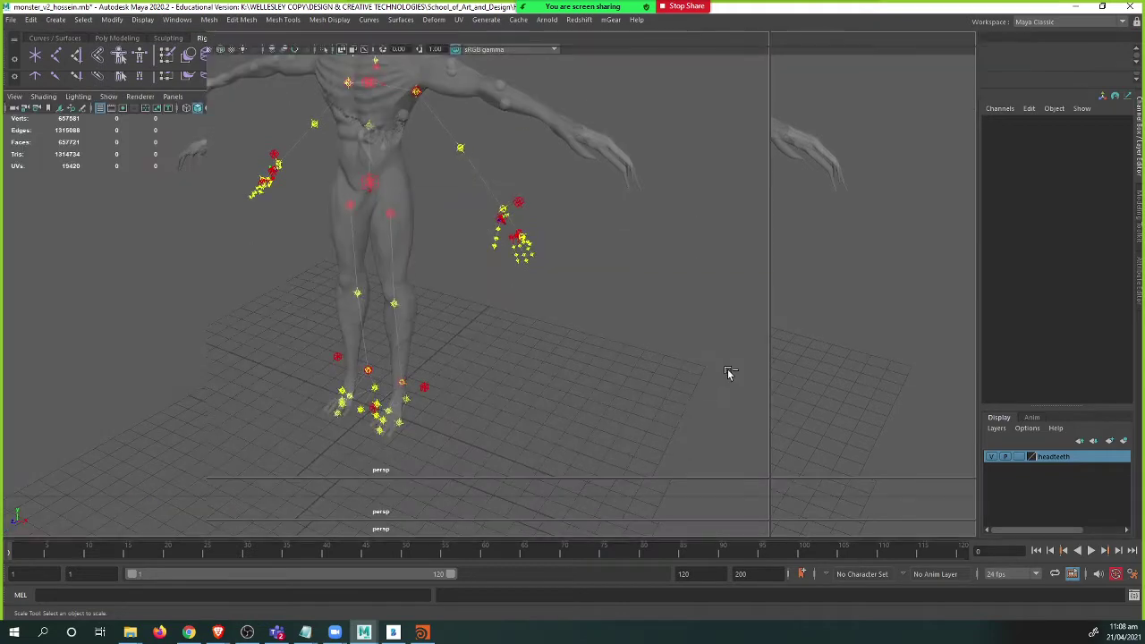
pyautogui.keyDown('alt'); pyautogui.moveTo(491, 245); pyautogui.dragTo(442, 325, button='middle'); pyautogui.keyUp('alt')
pyautogui.keyDown('alt'); pyautogui.moveTo(442, 325); pyautogui.dragTo(618, 344); pyautogui.keyUp('alt')
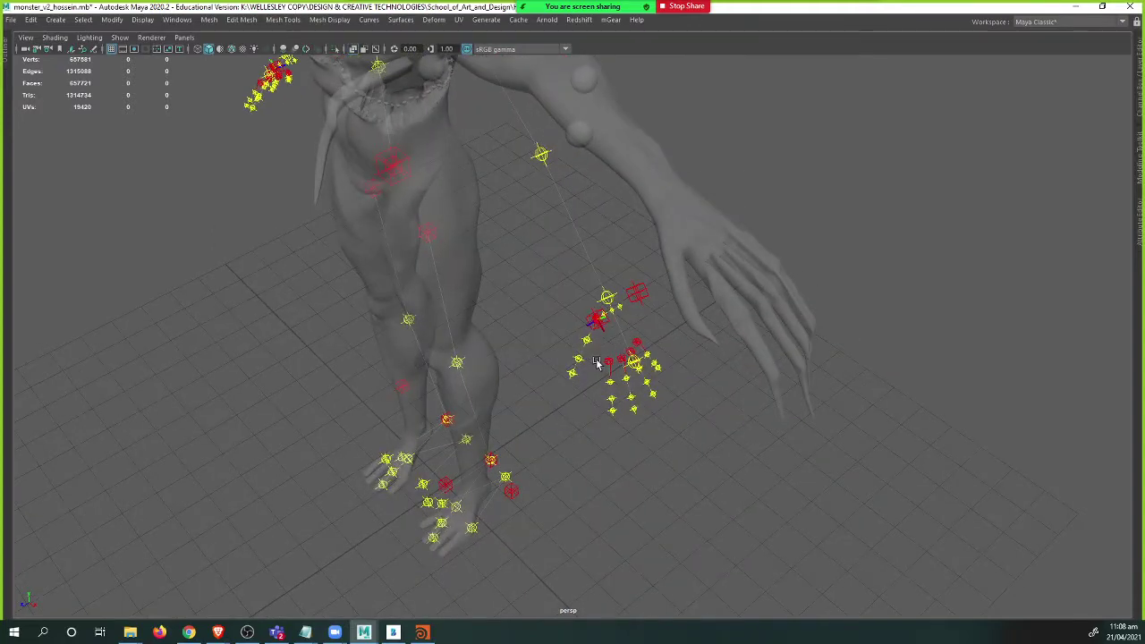
pyautogui.keyDown('alt'); pyautogui.moveTo(569, 286); pyautogui.dragTo(453, 296); pyautogui.keyUp('alt')
pyautogui.click(456, 295)
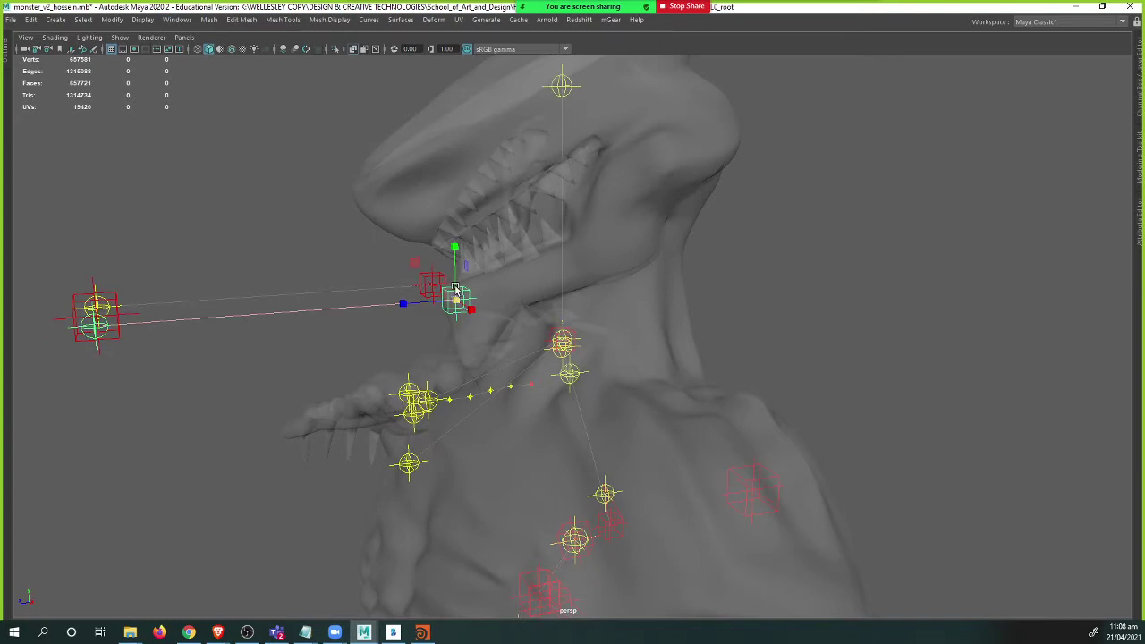
pyautogui.press('space')
pyautogui.moveTo(500, 266); pyautogui.dragTo(562, 266)
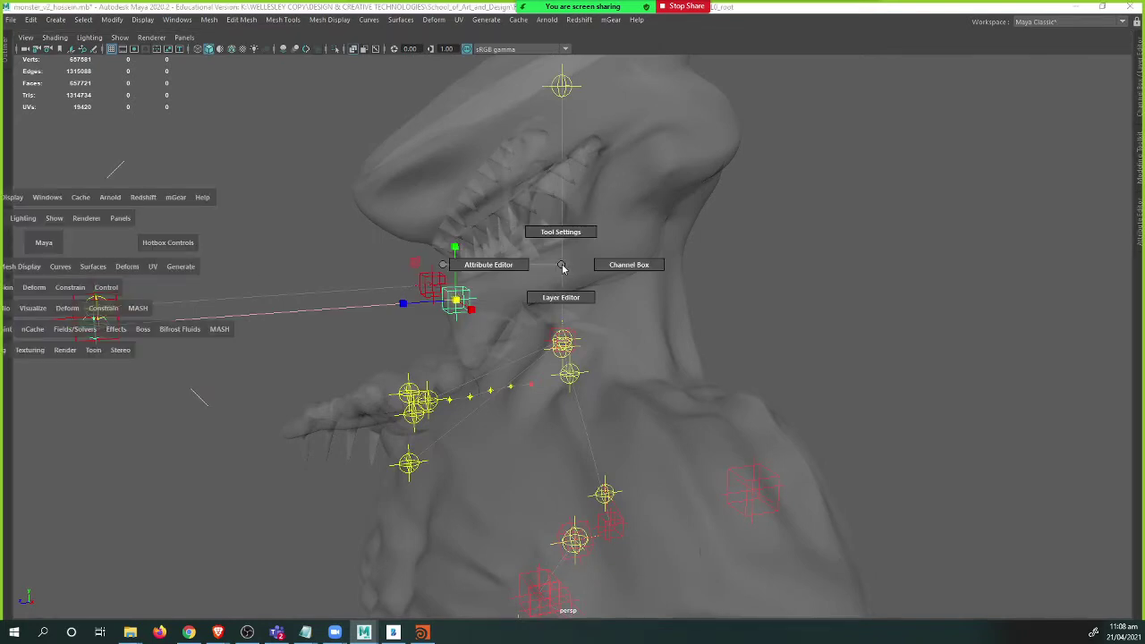
pyautogui.click(629, 264)
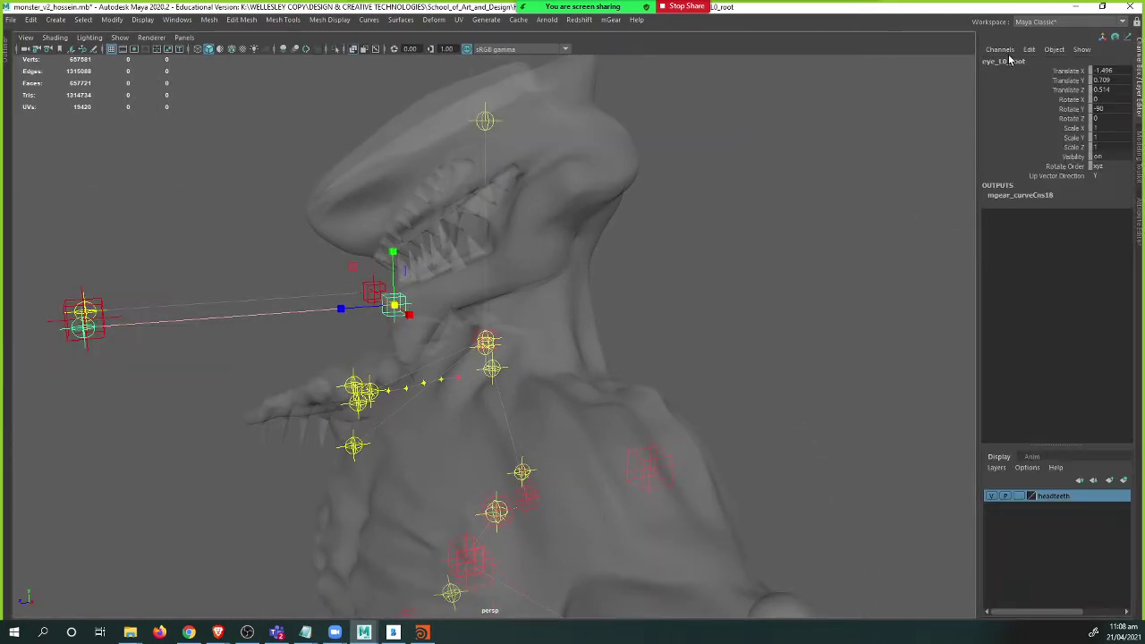
# - Delete the left and right eye guides and the eyeslook_C0_root guide in front of the head
pyautogui.keyDown('alt'); pyautogui.moveTo(448, 281); pyautogui.dragTo(460, 304); pyautogui.keyUp('alt')
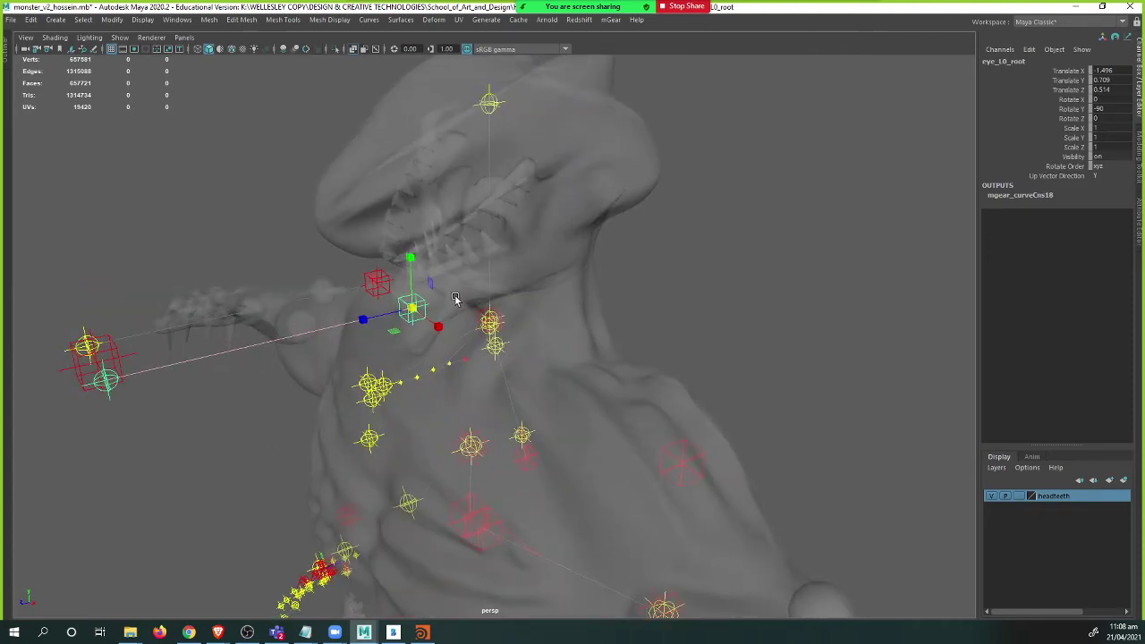
pyautogui.click(408, 314)
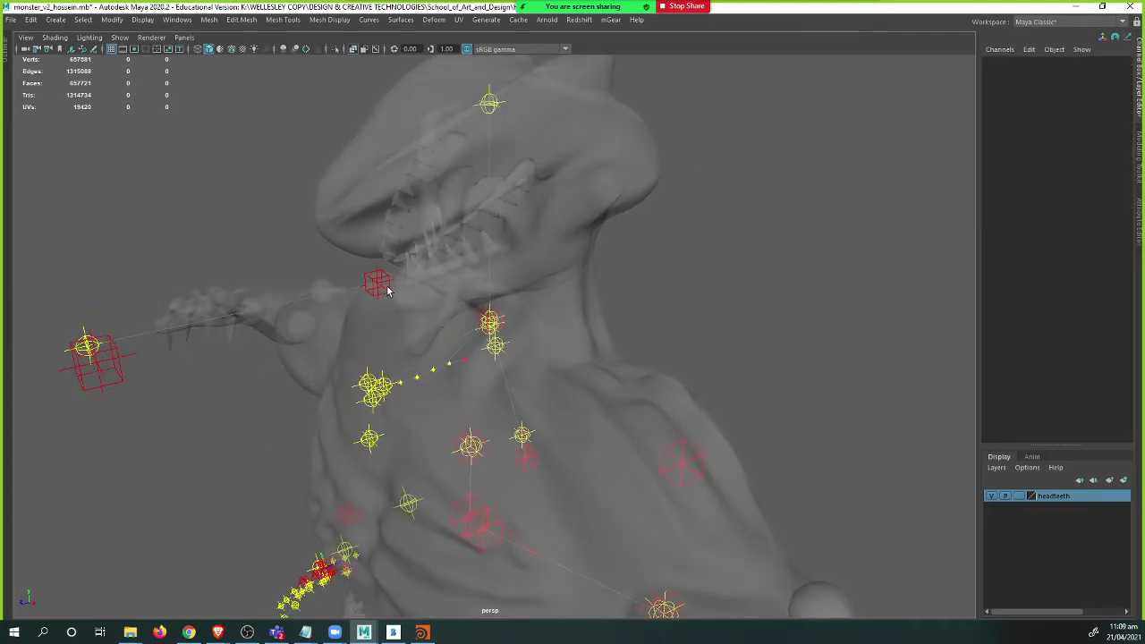
pyautogui.hotkey('ctrl', 'z')
pyautogui.click(85, 380)
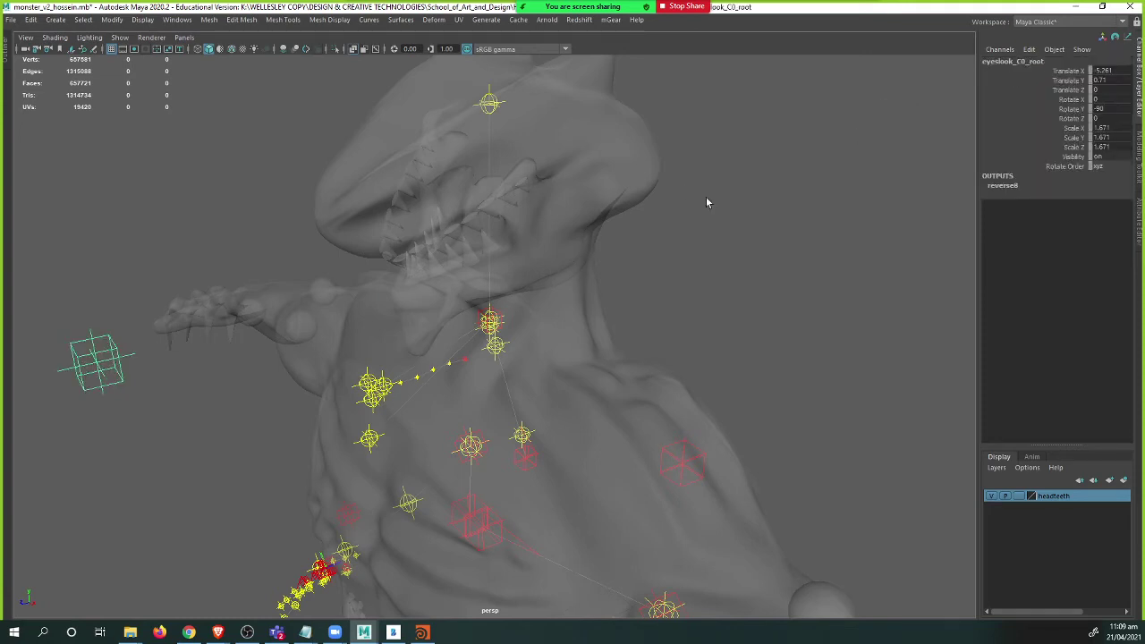
pyautogui.click(492, 315)
# - Delete the headteeth display layer
pyautogui.keyDown('alt'); pyautogui.moveTo(410, 294); pyautogui.dragTo(646, 314); pyautogui.keyUp('alt')
pyautogui.keyDown('alt'); pyautogui.moveTo(646, 313); pyautogui.dragTo(611, 317, button='right'); pyautogui.keyUp('alt')
pyautogui.keyDown('alt'); pyautogui.moveTo(612, 317); pyautogui.dragTo(612, 226, button='middle'); pyautogui.keyUp('alt')
pyautogui.keyDown('alt'); pyautogui.moveTo(619, 283); pyautogui.dragTo(619, 302); pyautogui.keyUp('alt')
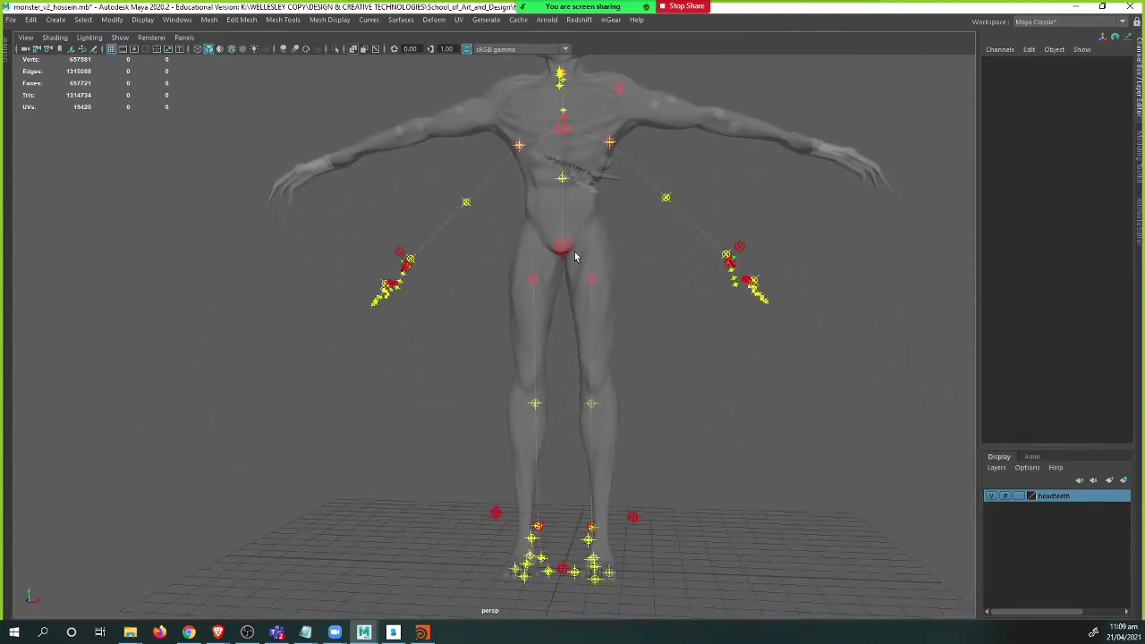
pyautogui.click(592, 282)
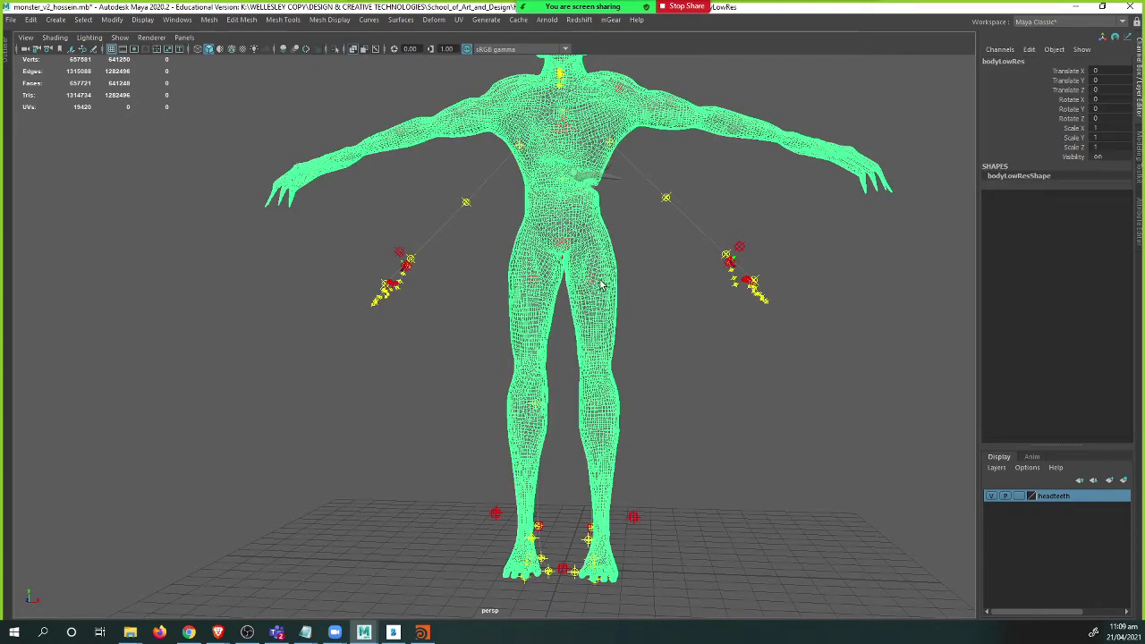
pyautogui.click(638, 294)
pyautogui.click(592, 239)
pyautogui.rightClick(1058, 495)
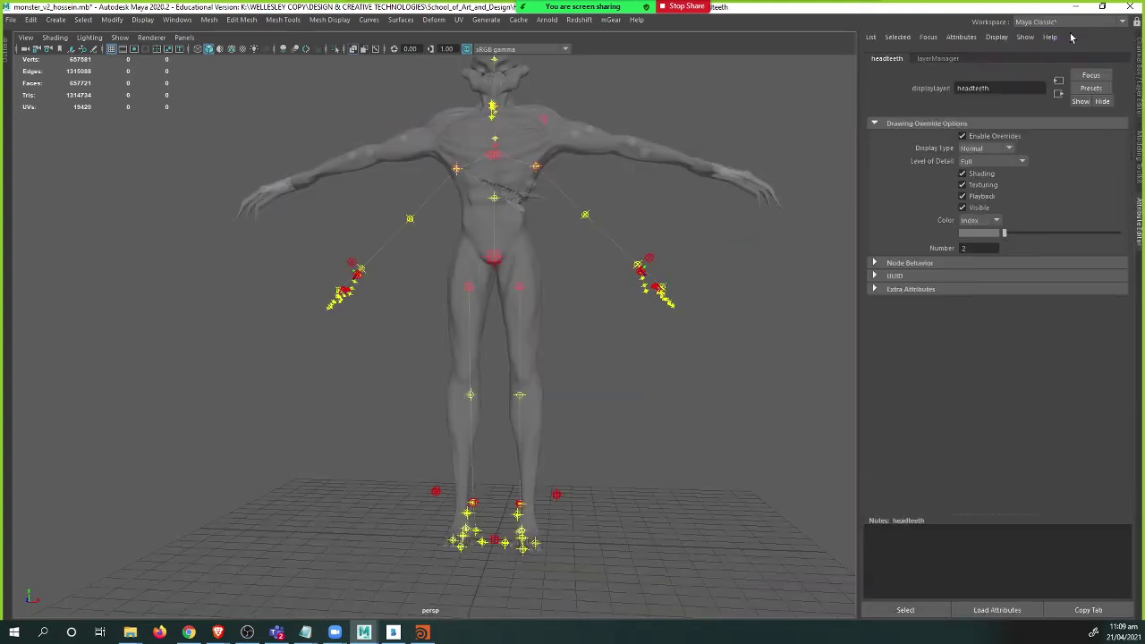
pyautogui.click(1139, 50)
pyautogui.rightClick(1051, 499)
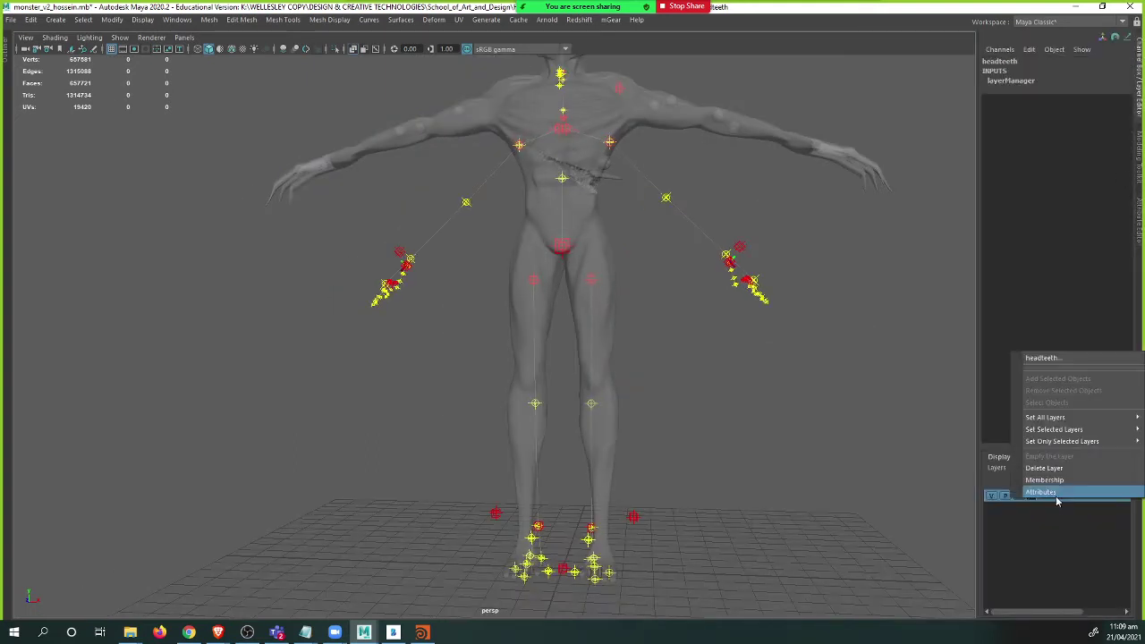
pyautogui.click(1045, 468)
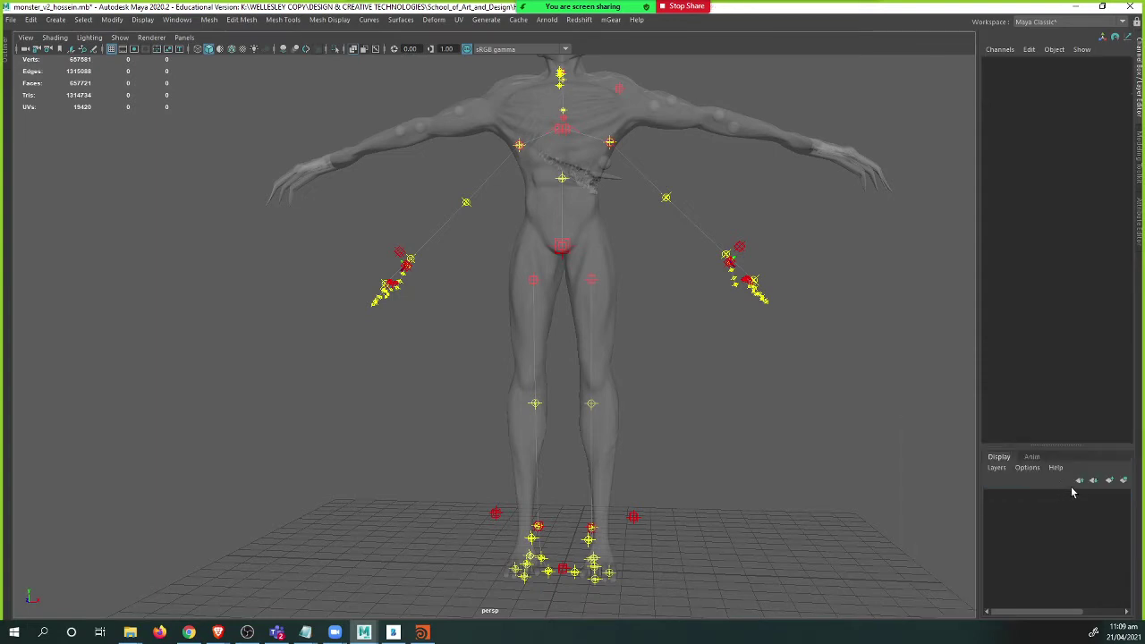
# - Create a new display layer named temp and select the bodyLowRes mesh
pyautogui.click(1052, 502)
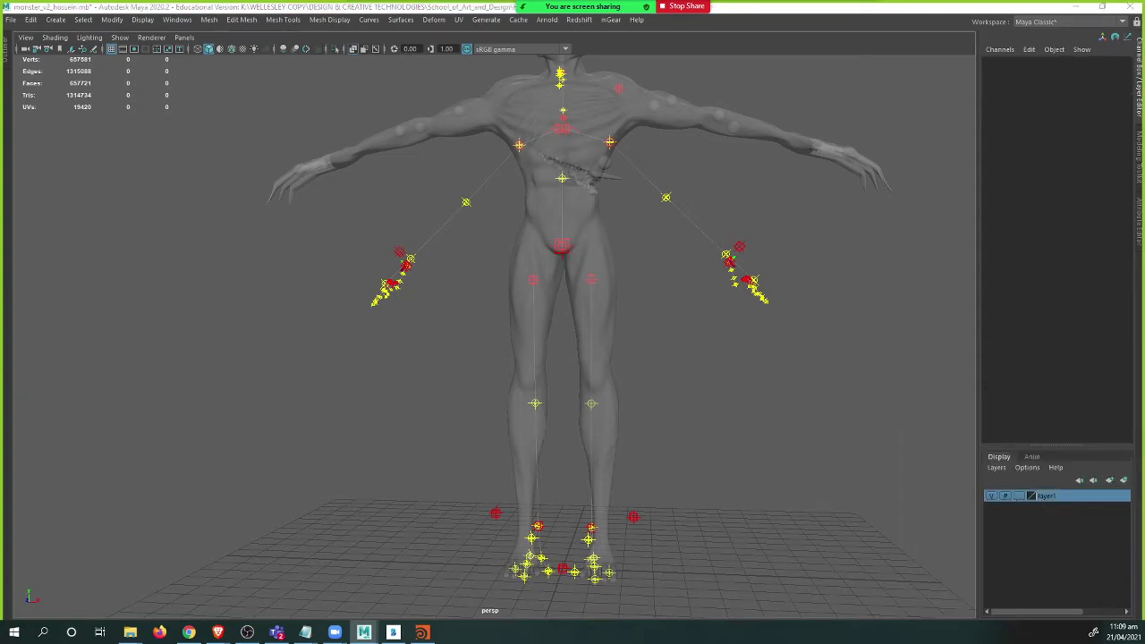
pyautogui.doubleClick(1051, 499)
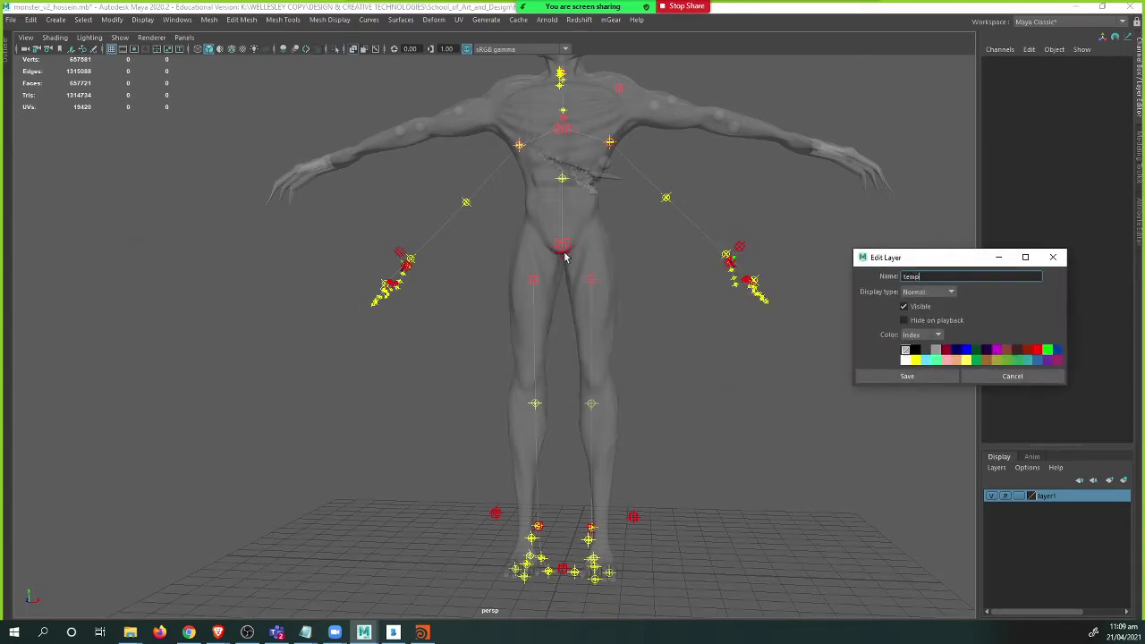
pyautogui.click(926, 376)
pyautogui.click(599, 234)
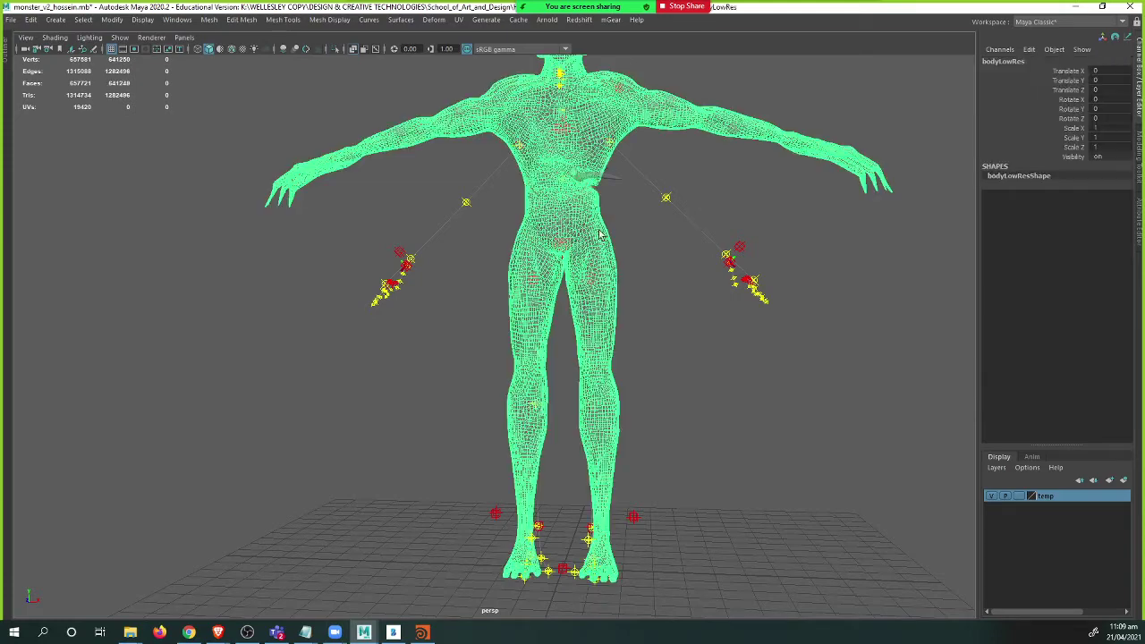
# - Select the Monster group in the Outliner and add it to the temp display layer
pyautogui.click(7, 51)
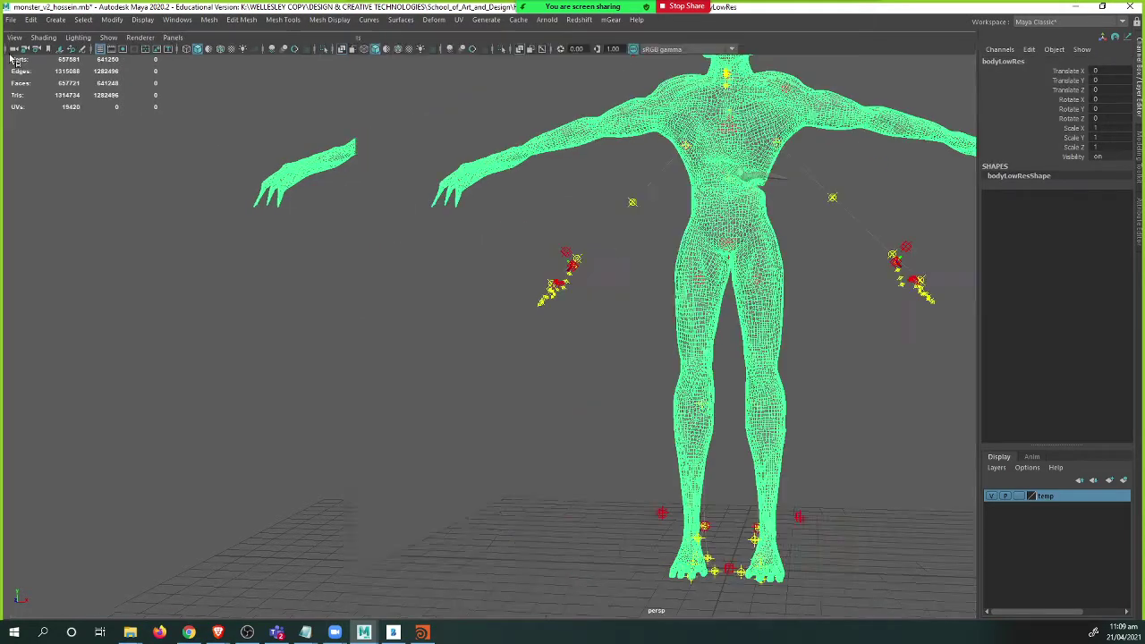
pyautogui.click(63, 161)
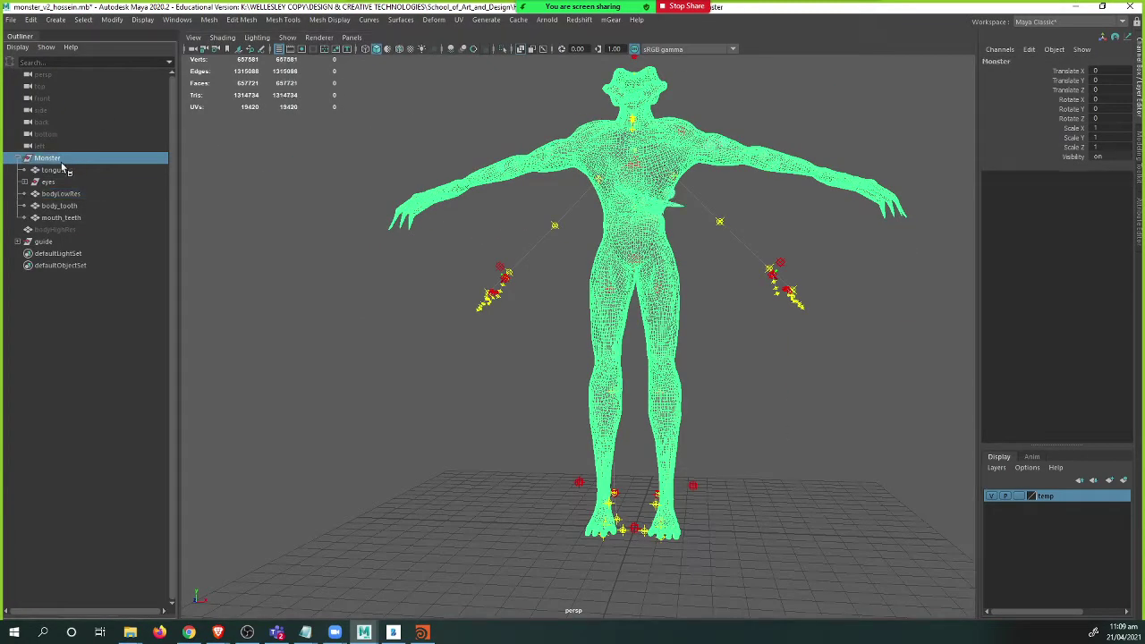
pyautogui.rightClick(1051, 507)
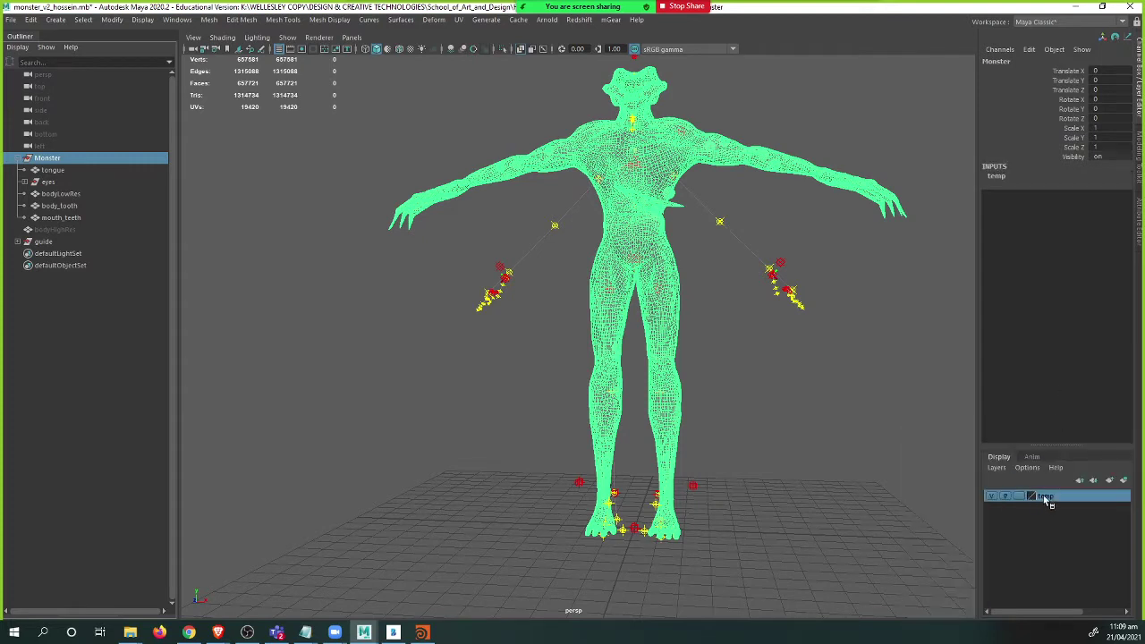
# - Rename the temp display layer to geo, set it to Template display and clear the selection
pyautogui.doubleClick(1045, 497)
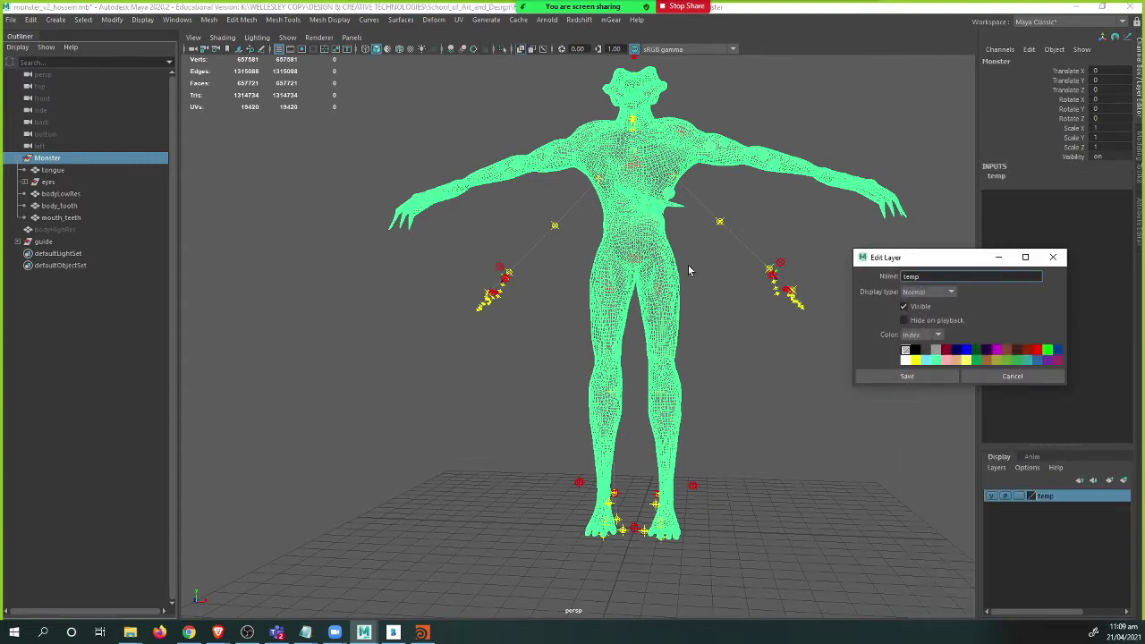
pyautogui.write('geo')
pyautogui.click(948, 379)
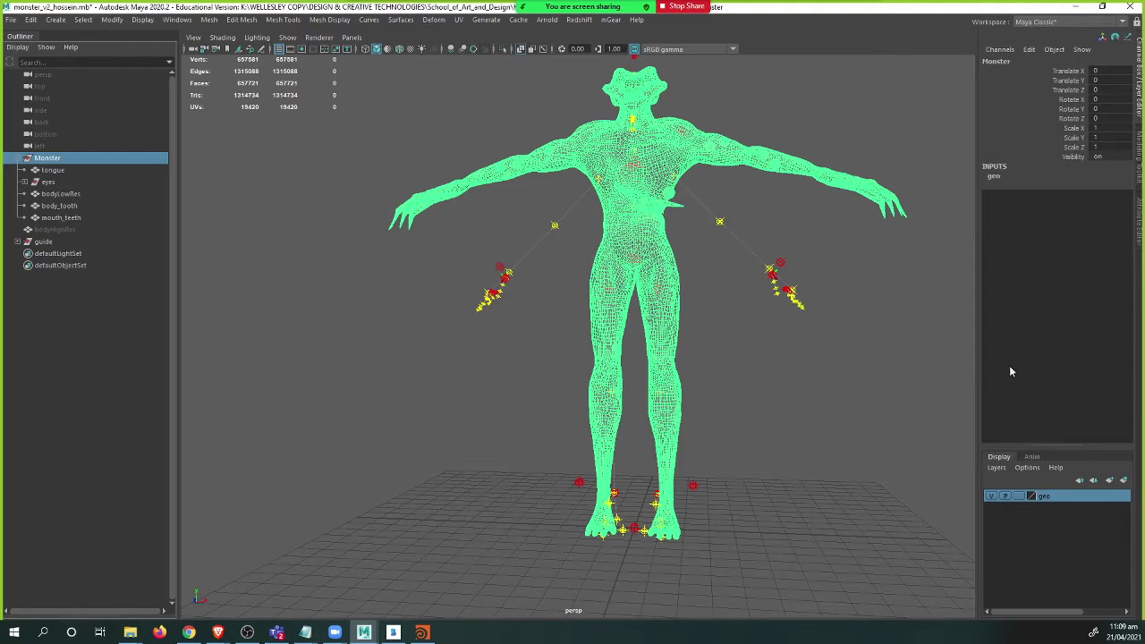
pyautogui.click(1018, 498)
pyautogui.click(844, 371)
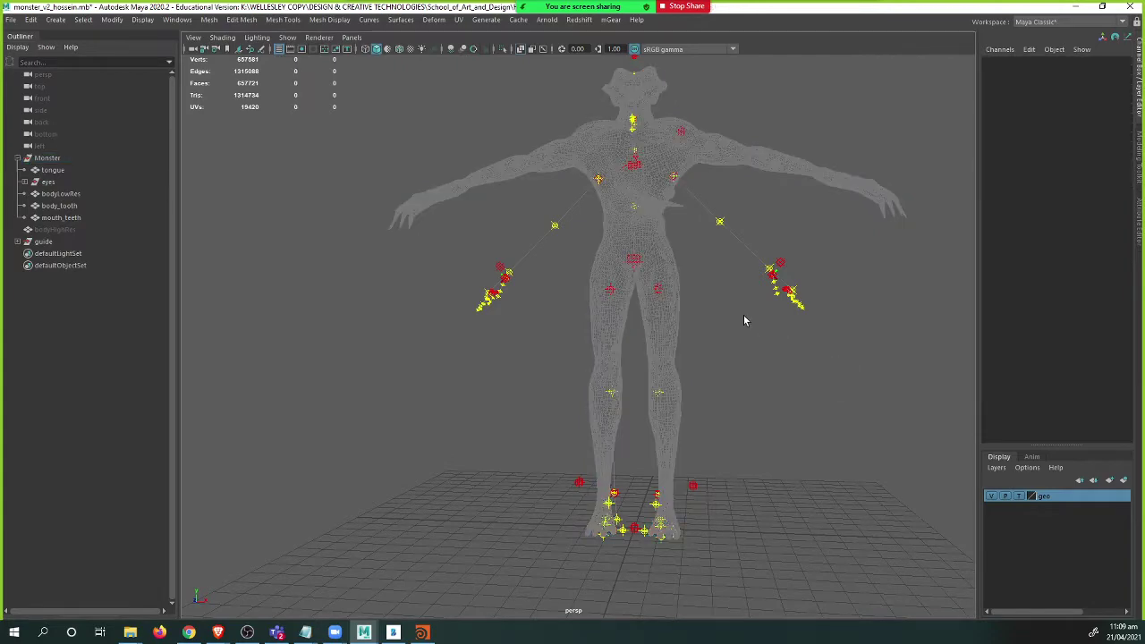
# - Select the left leg guide root, leg_L0_root, and check how the guide sits inside the body
pyautogui.keyDown('alt'); pyautogui.moveTo(743, 314); pyautogui.dragTo(623, 322); pyautogui.keyUp('alt')
pyautogui.keyDown('alt'); pyautogui.moveTo(623, 322); pyautogui.dragTo(716, 346, button='right'); pyautogui.keyUp('alt')
pyautogui.keyDown('alt'); pyautogui.moveTo(636, 348); pyautogui.dragTo(627, 319, button='middle'); pyautogui.keyUp('alt')
pyautogui.keyDown('alt'); pyautogui.moveTo(626, 320); pyautogui.dragTo(647, 310); pyautogui.keyUp('alt')
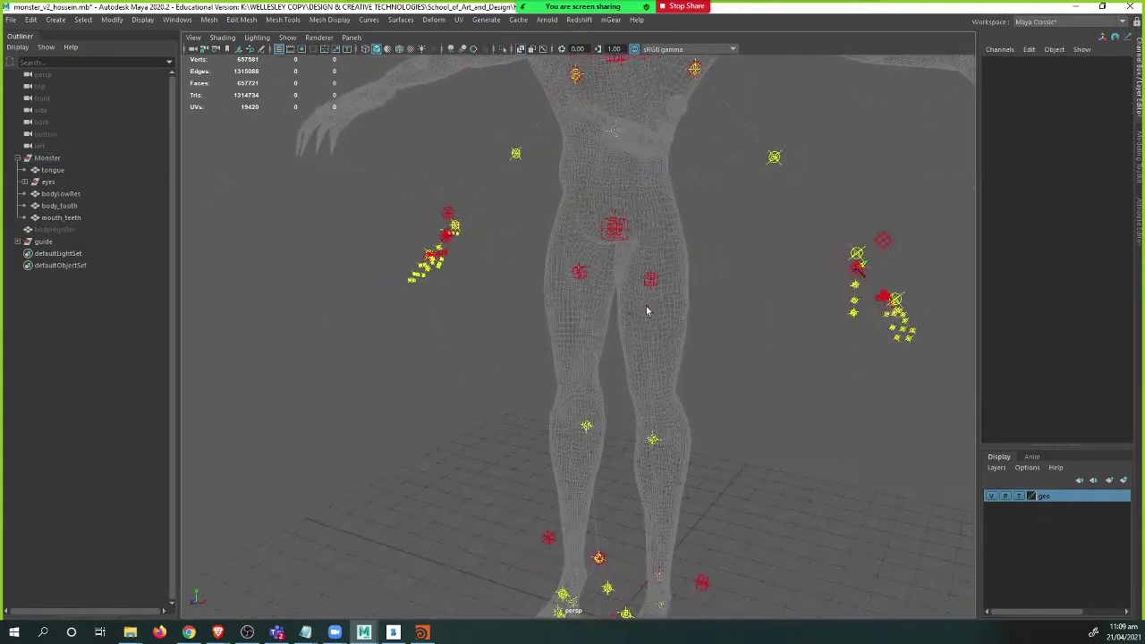
pyautogui.click(653, 279)
pyautogui.scroll(-3, 631, 313)
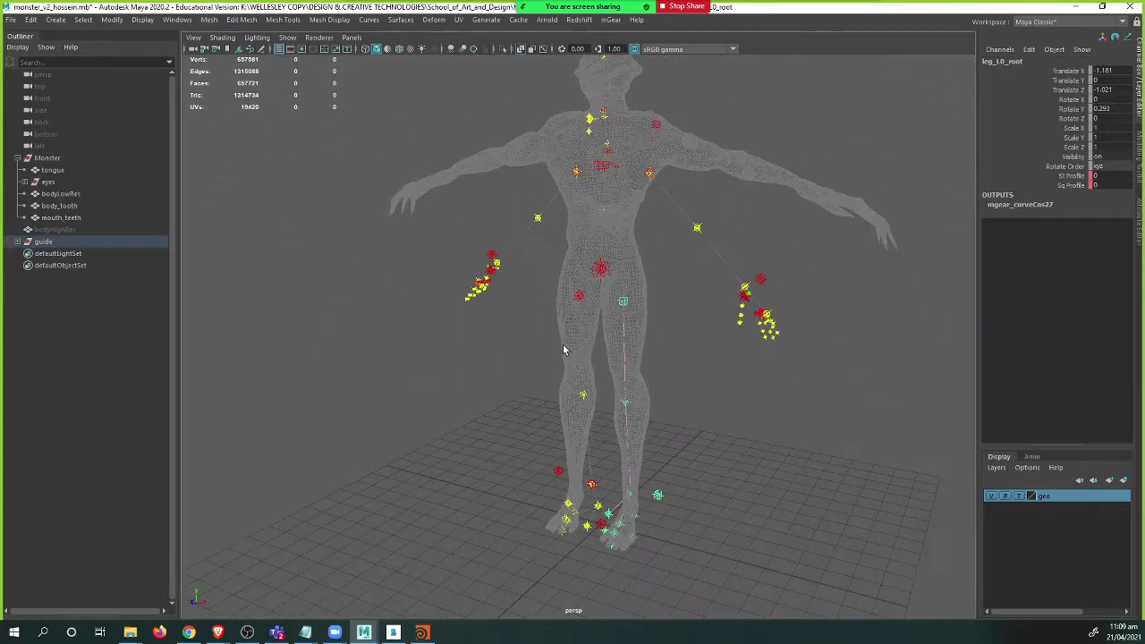
pyautogui.keyDown('alt'); pyautogui.moveTo(565, 348); pyautogui.dragTo(357, 345); pyautogui.keyUp('alt')
pyautogui.scroll(-2, 377, 354)
pyautogui.keyDown('alt'); pyautogui.moveTo(492, 361); pyautogui.dragTo(432, 314, button='middle'); pyautogui.keyUp('alt')
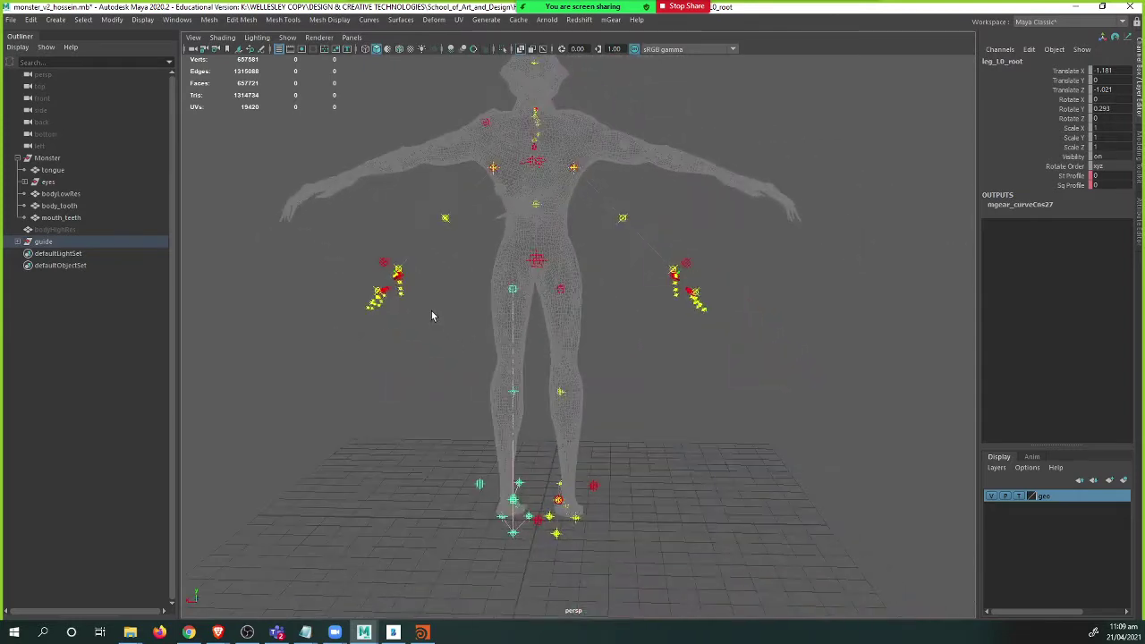
pyautogui.keyDown('alt'); pyautogui.moveTo(433, 314); pyautogui.dragTo(460, 315, button='right'); pyautogui.keyUp('alt')
pyautogui.keyDown('alt'); pyautogui.moveTo(420, 268); pyautogui.dragTo(373, 325, button='middle'); pyautogui.keyUp('alt')
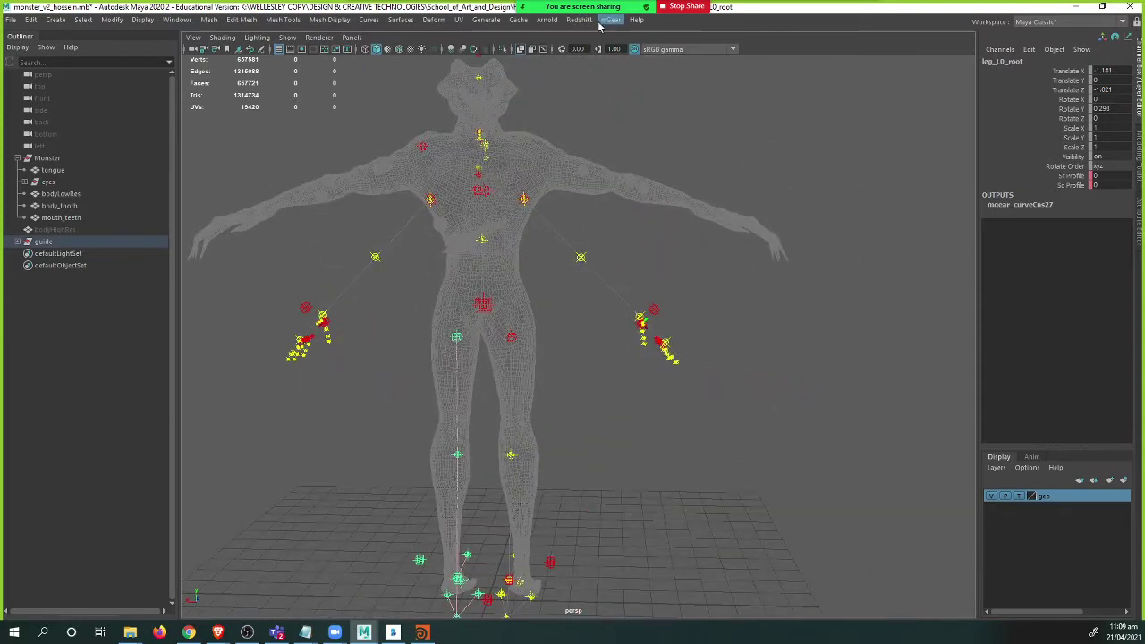
# - Open mGear's Shifter Guide Manager and place its window clear of the creature
pyautogui.click(603, 23)
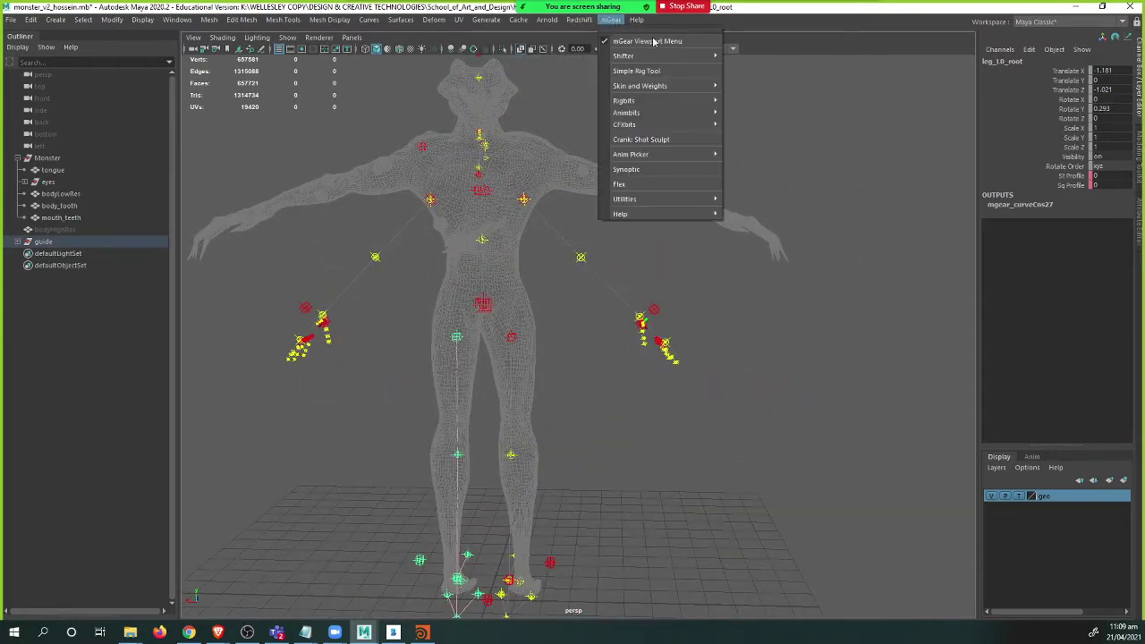
pyautogui.moveTo(673, 56)
pyautogui.click(761, 56)
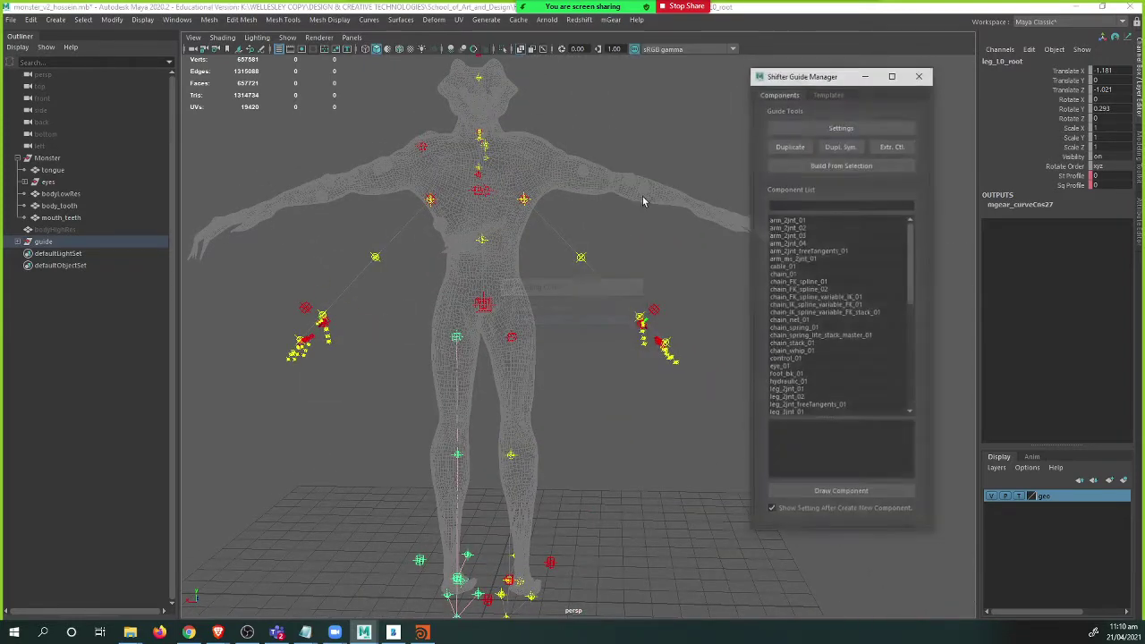
pyautogui.moveTo(841, 74); pyautogui.dragTo(903, 63)
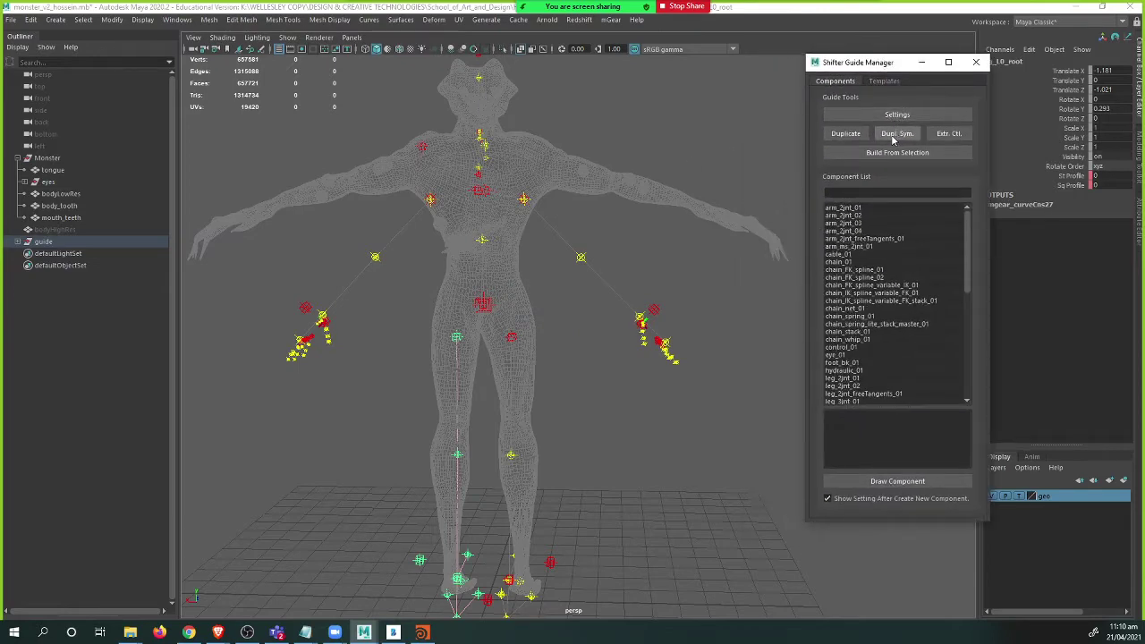
# - Delete the right leg guide from its root at the hip, leg_R0_root
pyautogui.keyDown('alt'); pyautogui.moveTo(491, 332); pyautogui.dragTo(509, 282, button='middle'); pyautogui.keyUp('alt')
pyautogui.keyDown('alt'); pyautogui.moveTo(509, 283); pyautogui.dragTo(539, 293, button='right'); pyautogui.keyUp('alt')
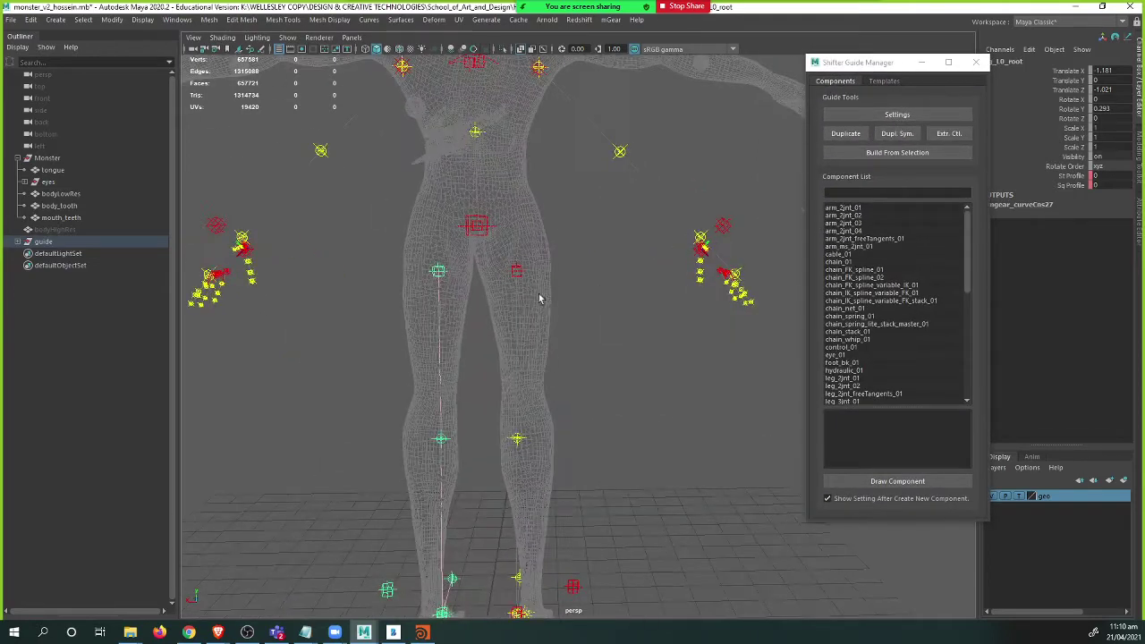
pyautogui.keyDown('alt'); pyautogui.moveTo(539, 299); pyautogui.dragTo(552, 233); pyautogui.keyUp('alt')
pyautogui.click(552, 235)
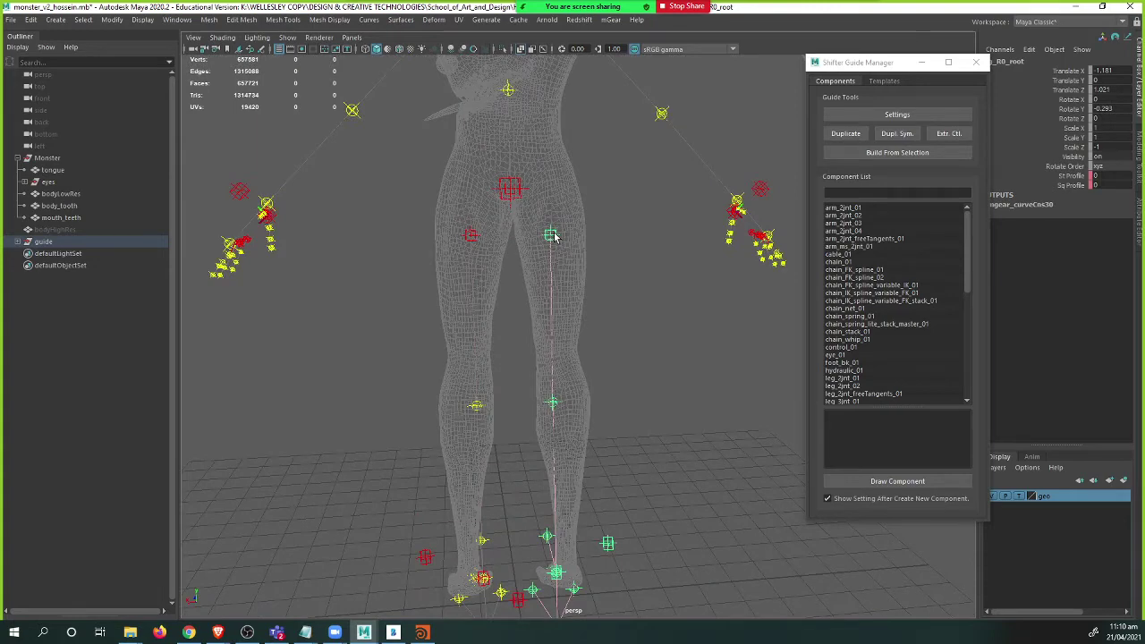
pyautogui.press('Delete')
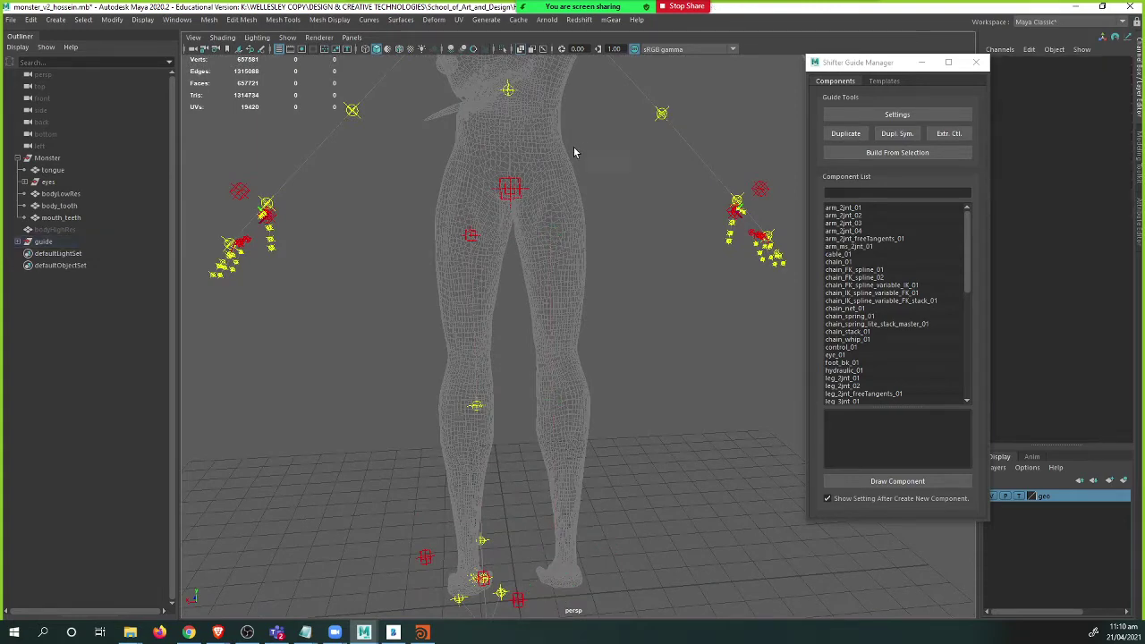
# - Delete the right shoulder guide, shoulder_R0_root, together with the arm and hand guides under it
pyautogui.keyDown('alt'); pyautogui.moveTo(575, 152); pyautogui.dragTo(550, 342); pyautogui.keyUp('alt')
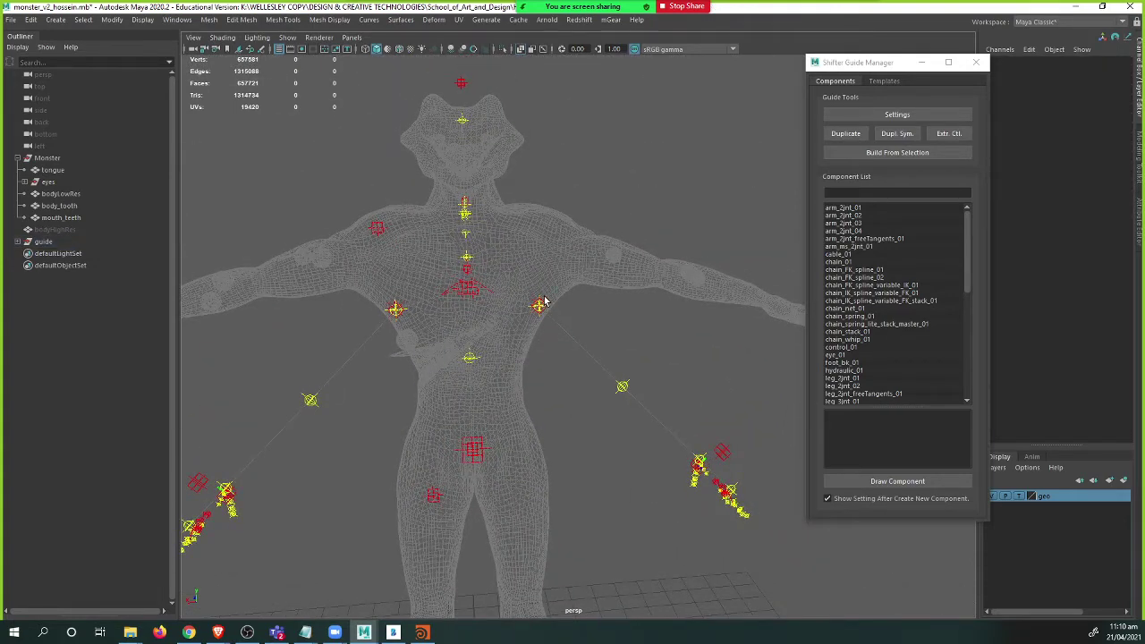
pyautogui.click(540, 305)
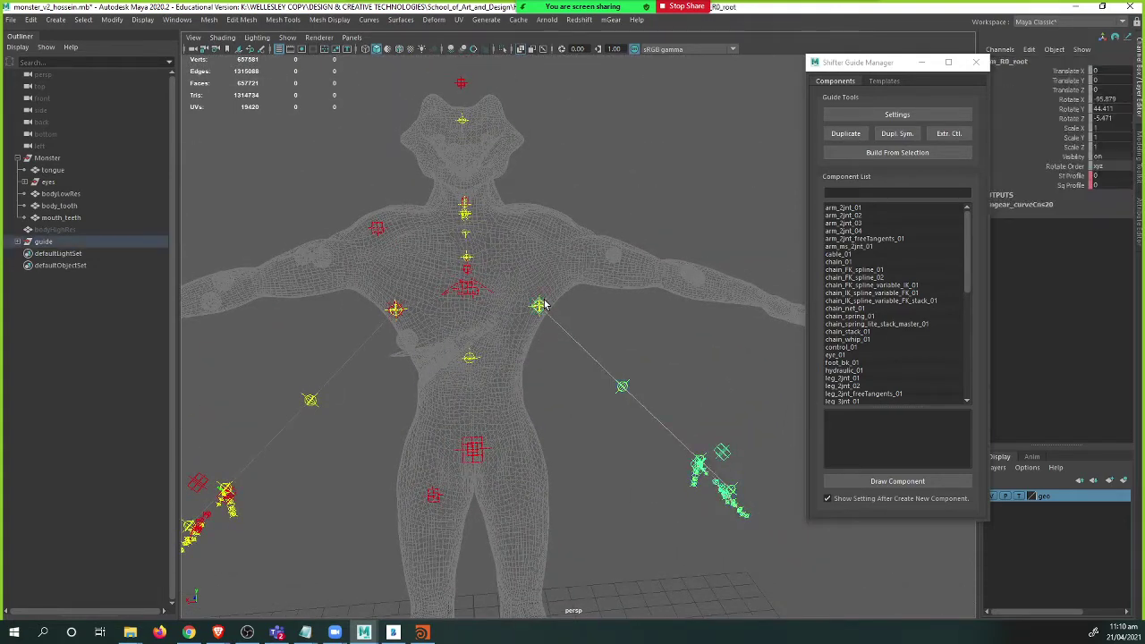
pyautogui.click(492, 296)
pyautogui.scroll(10, 401, 274)
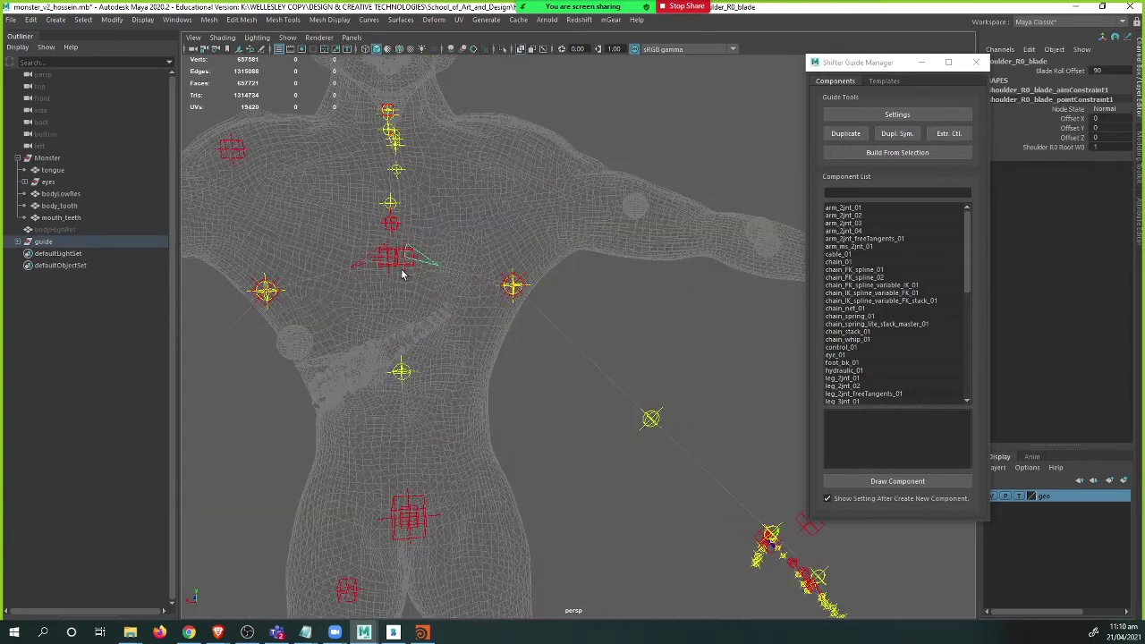
pyautogui.click(365, 226)
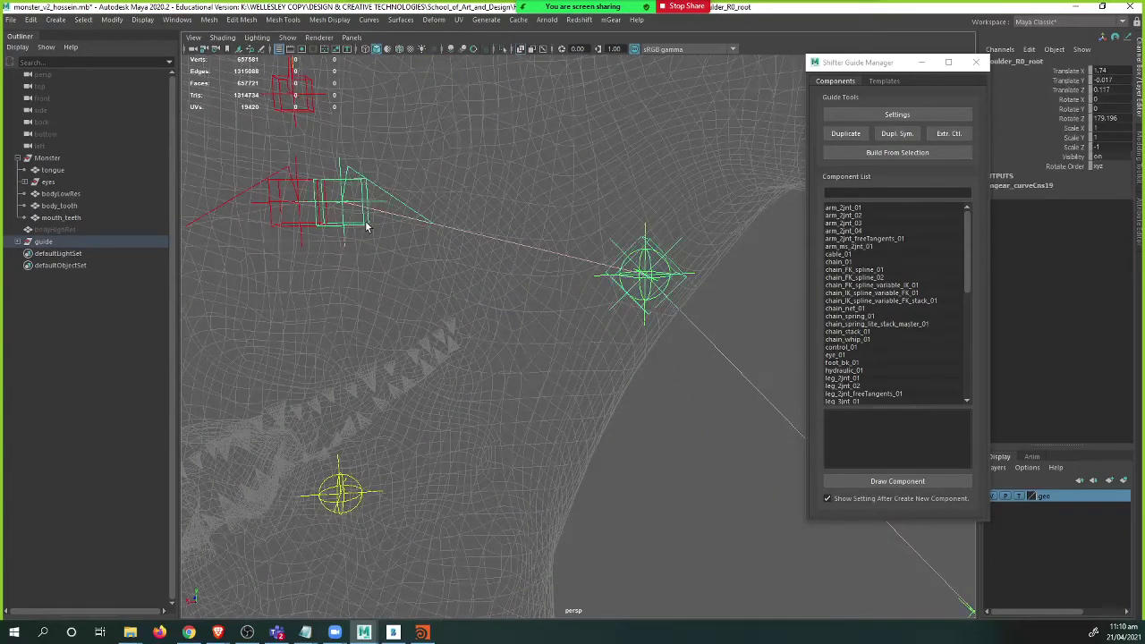
pyautogui.press('Delete')
# - Select the left leg guide root, leg_L0_root, and switch to the front orthographic view
pyautogui.scroll(-8, 365, 227)
pyautogui.keyDown('alt'); pyautogui.moveTo(409, 212); pyautogui.dragTo(459, 266, button='middle'); pyautogui.keyUp('alt')
pyautogui.scroll(4, 435, 236)
pyautogui.scroll(-4, 483, 343)
pyautogui.scroll(-5, 468, 191)
pyautogui.scroll(6, 478, 228)
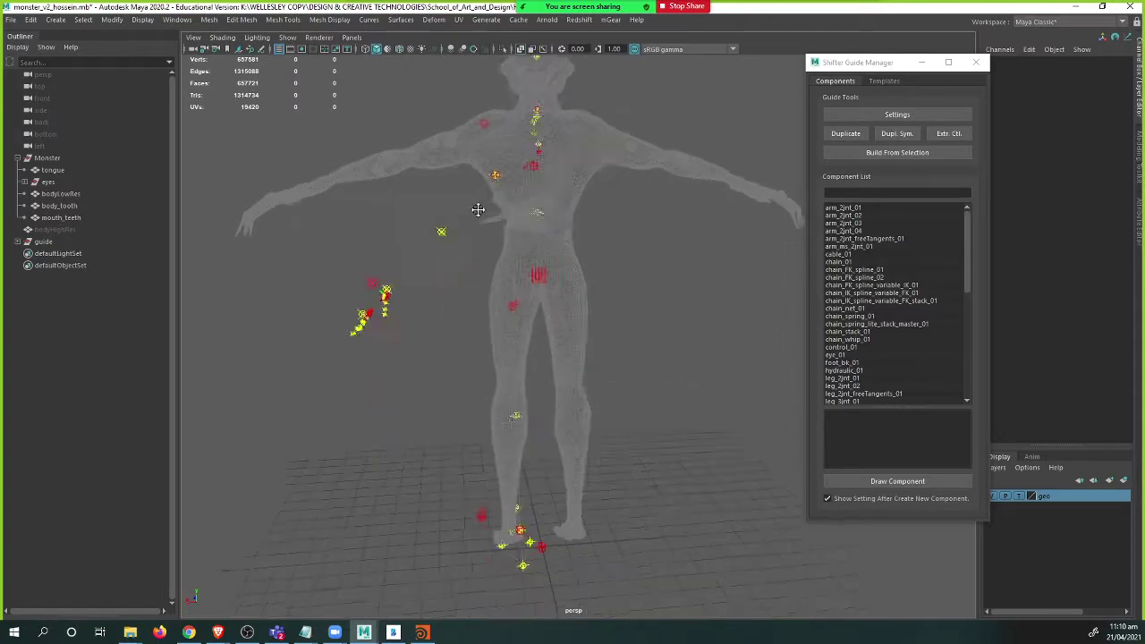
pyautogui.click(416, 135)
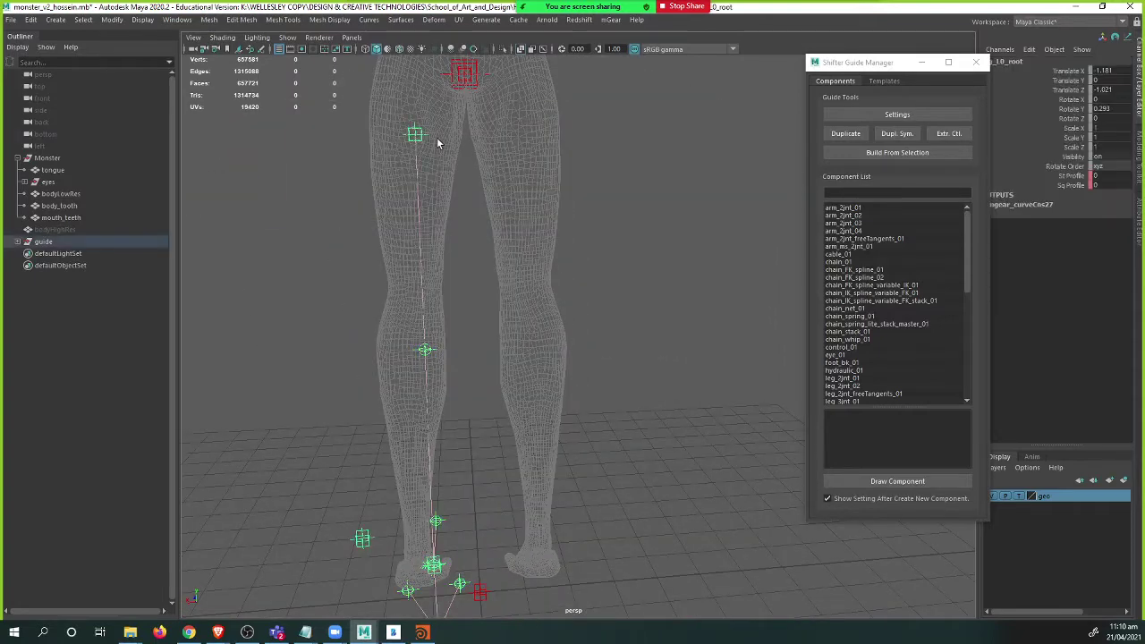
pyautogui.press('space')
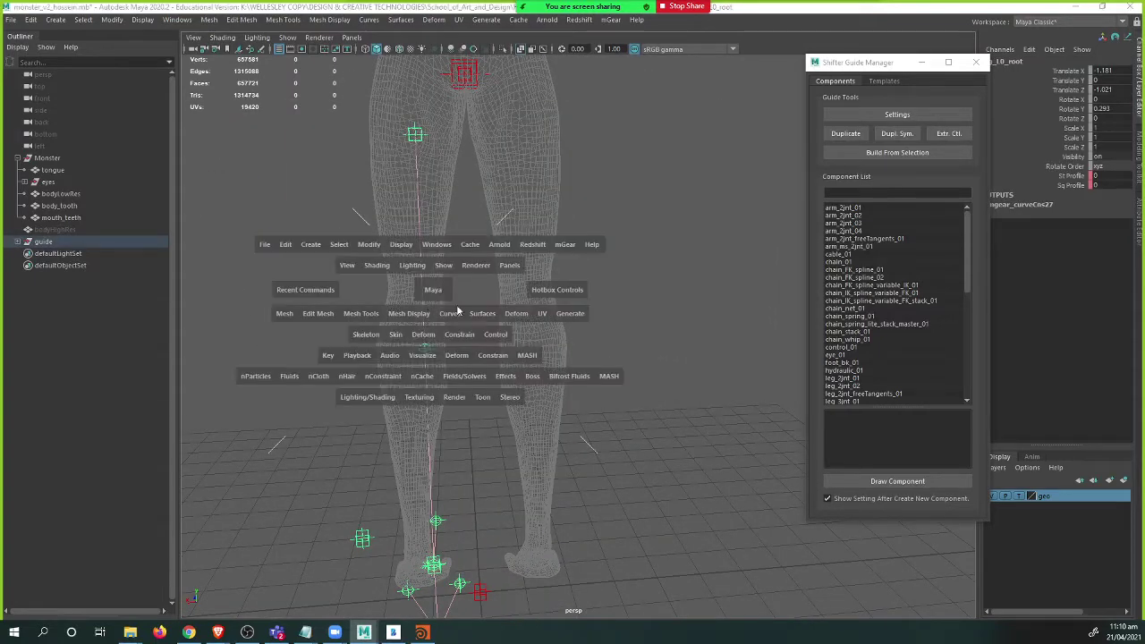
pyautogui.moveTo(526, 295)
pyautogui.mouseDown()
pyautogui.moveTo(519, 281)
pyautogui.moveTo(528, 315)
pyautogui.mouseUp()
pyautogui.press('space')
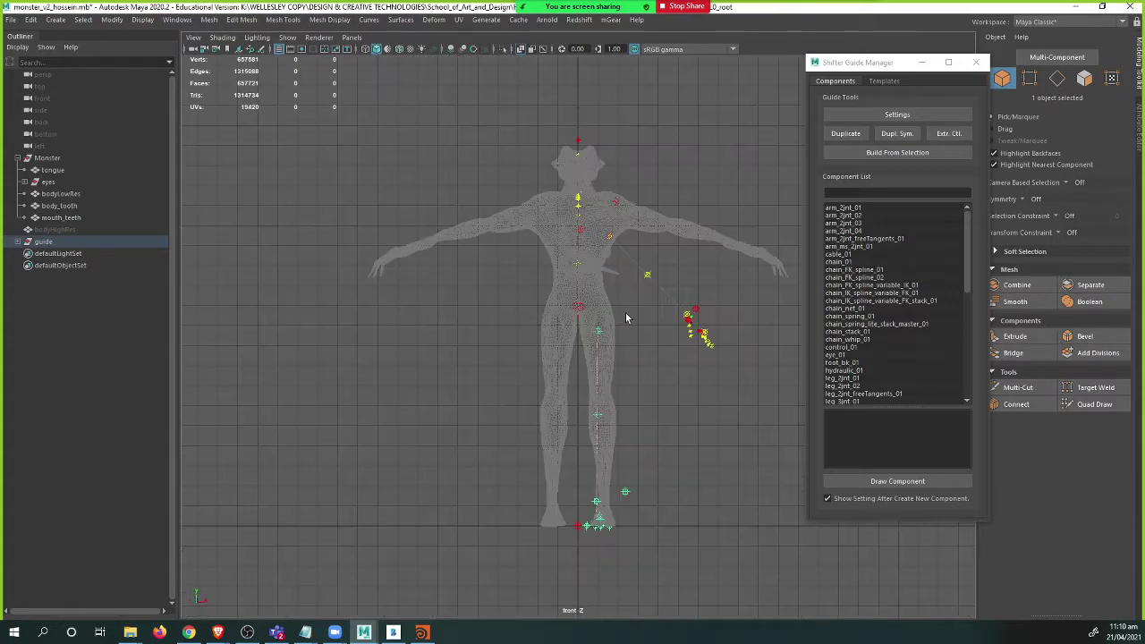
# - Move the left leg guide root up into the hip, to a world Y of about 10.58
pyautogui.press('w')
pyautogui.scroll(6, 627, 344)
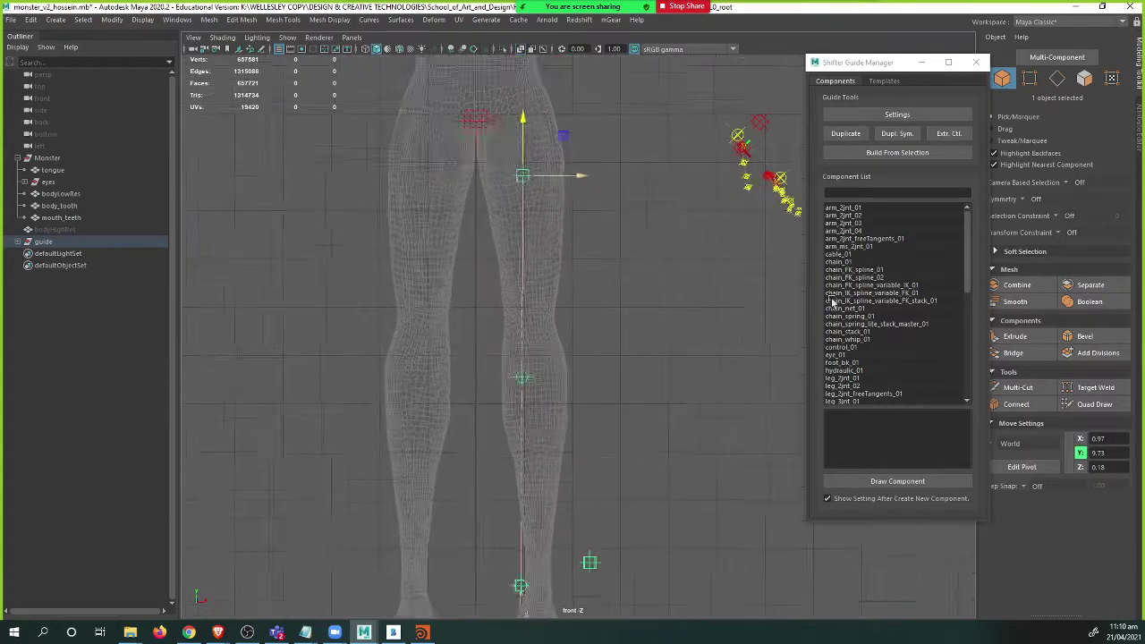
pyautogui.moveTo(560, 134); pyautogui.dragTo(562, 89, button='middle')
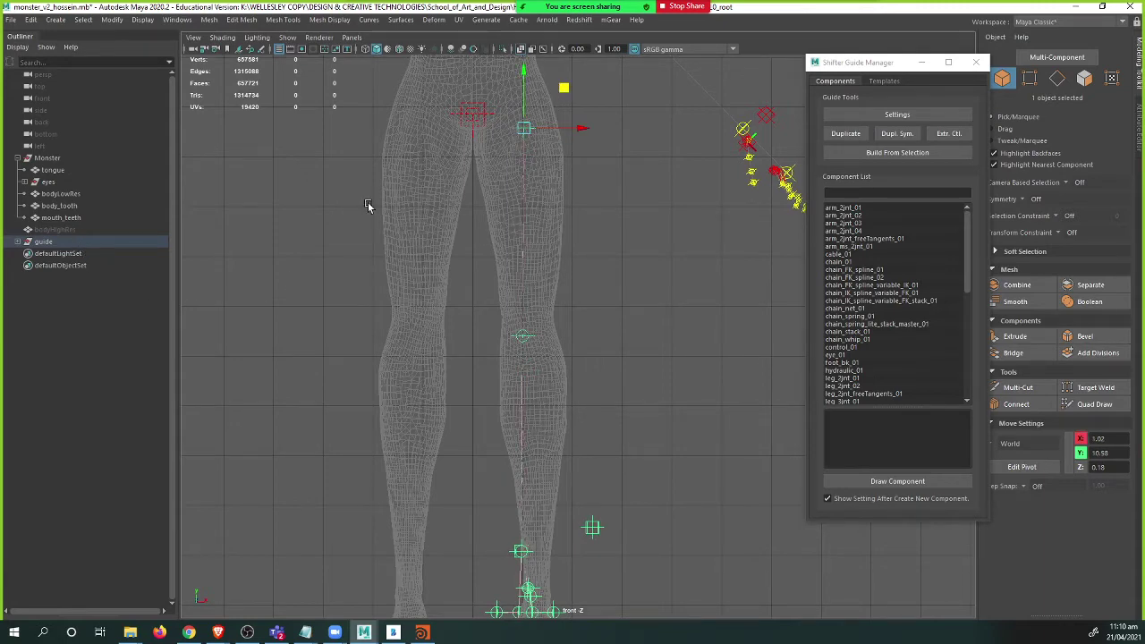
pyautogui.keyDown('alt'); pyautogui.moveTo(469, 182); pyautogui.dragTo(480, 280, button='middle'); pyautogui.keyUp('alt')
pyautogui.keyDown('alt'); pyautogui.moveTo(481, 280); pyautogui.dragTo(535, 270, button='right'); pyautogui.keyUp('alt')
pyautogui.scroll(-3, 536, 273)
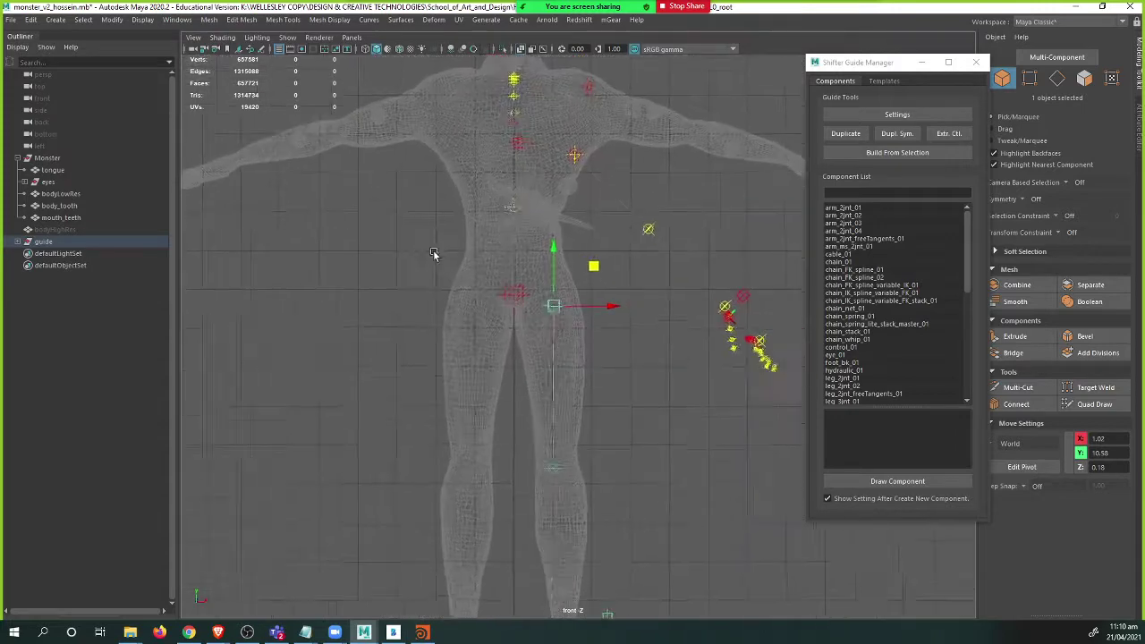
pyautogui.scroll(1, 443, 254)
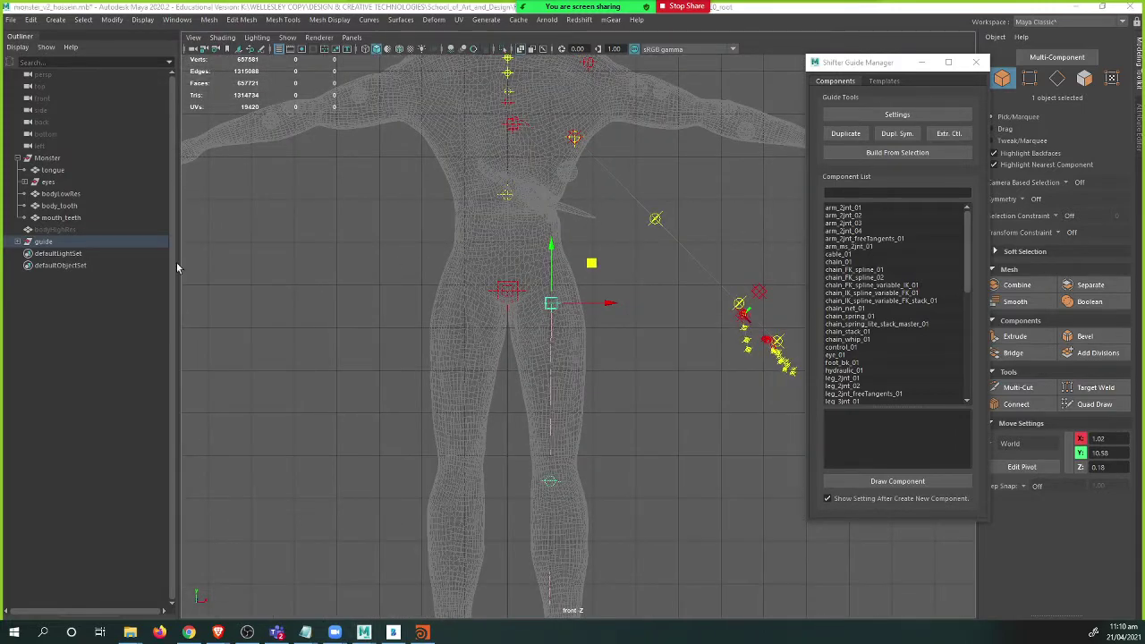
# - Switch to the web browser, open google.com and search for "human skeleton"
pyautogui.hotkey('alt', 'Tab')
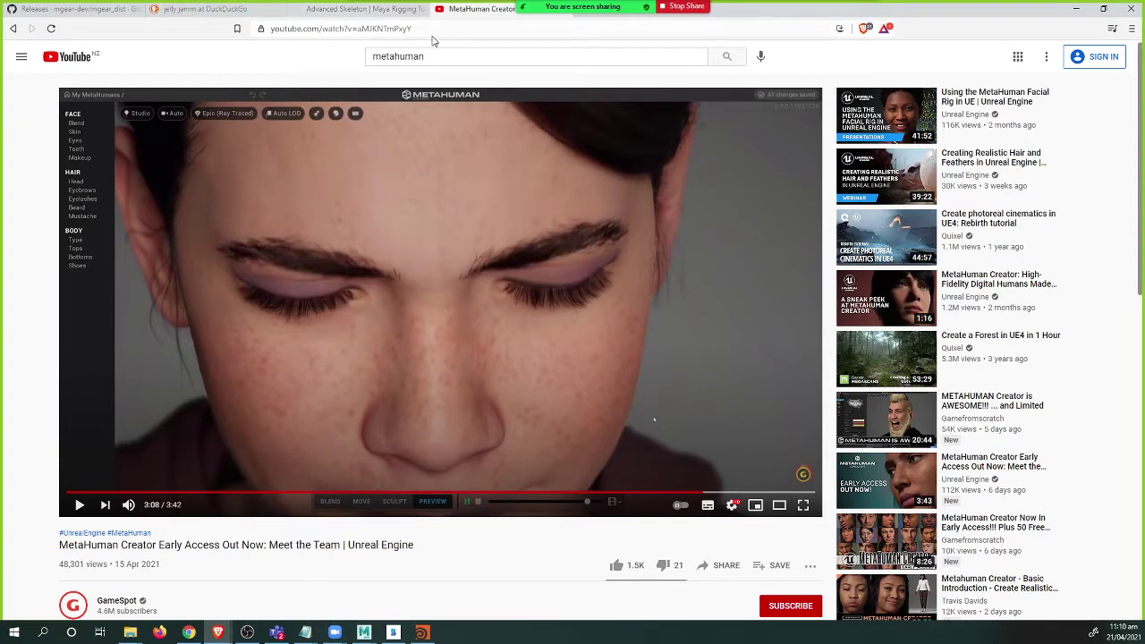
pyautogui.click(443, 28)
pyautogui.write('goo')
pyautogui.press('Return')
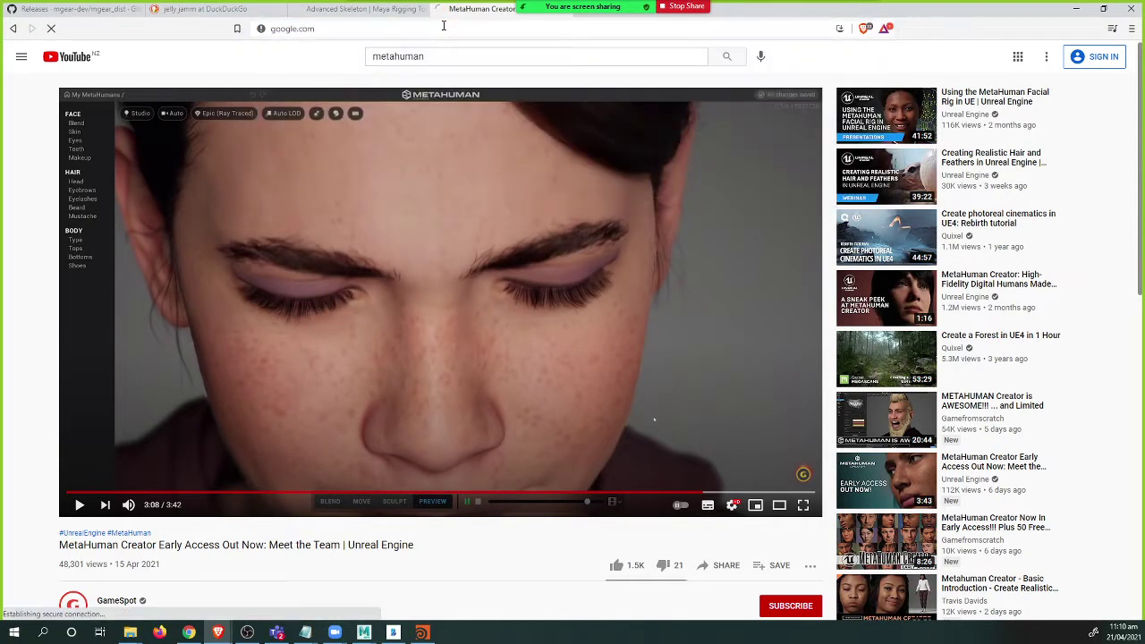
pyautogui.write('human skeleton')
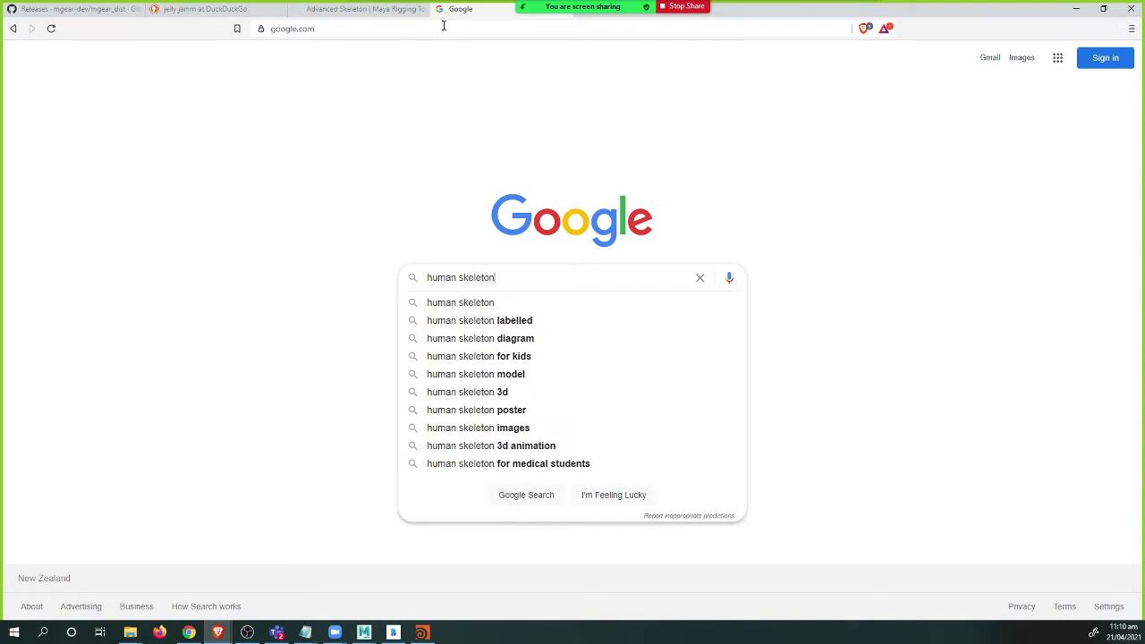
pyautogui.press('Return')
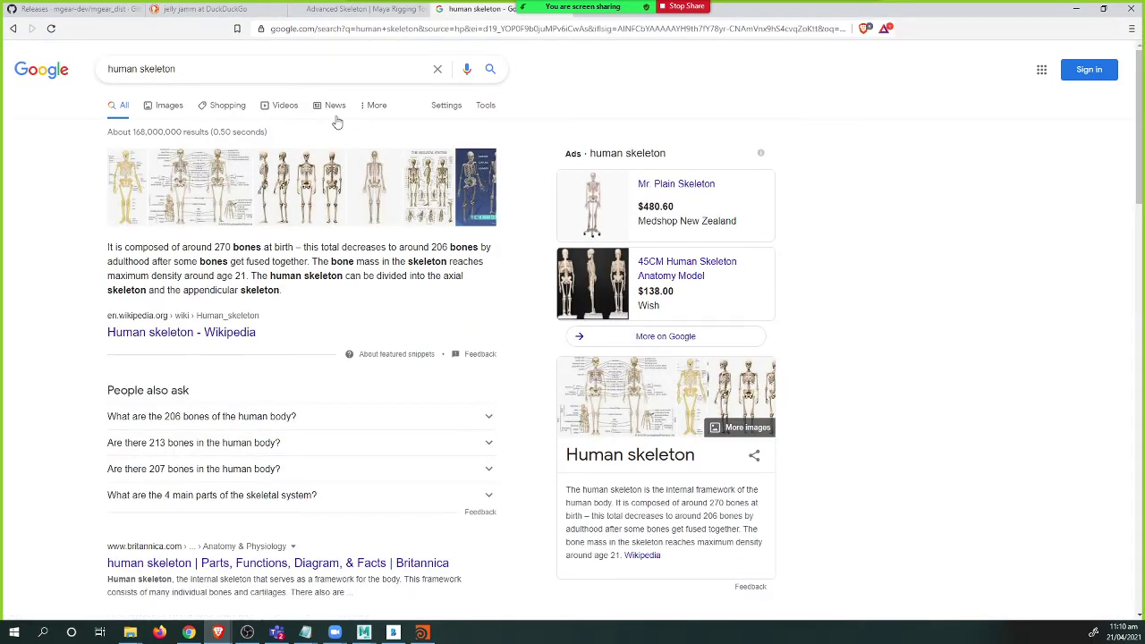
# - Show the image results for the human skeleton search and limit their size to Large
pyautogui.click(170, 106)
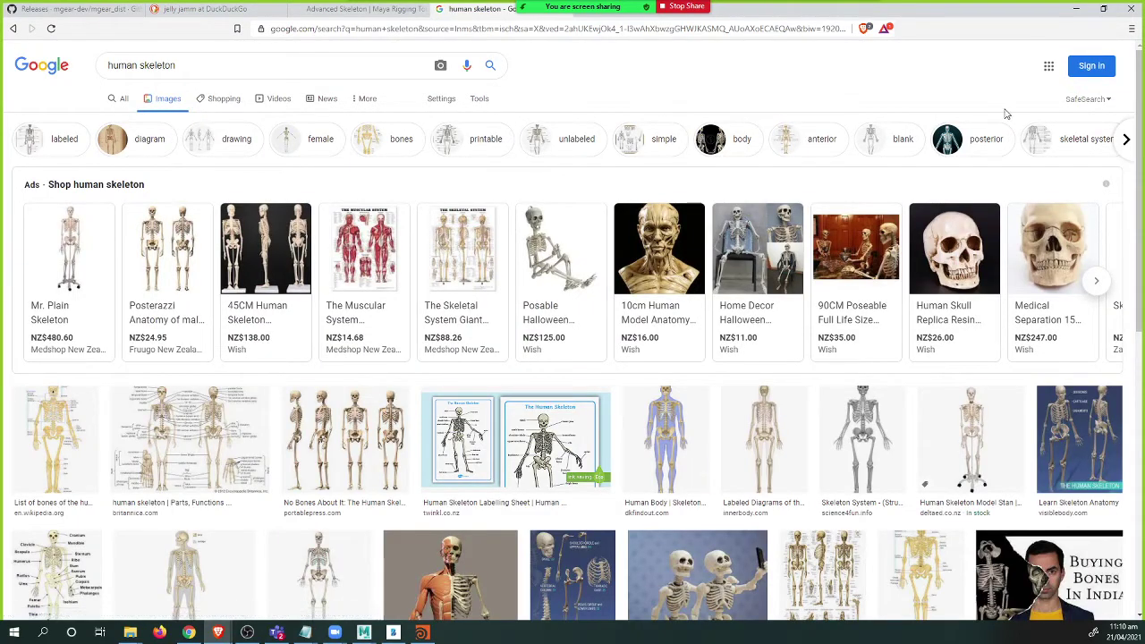
pyautogui.click(479, 99)
pyautogui.click(106, 119)
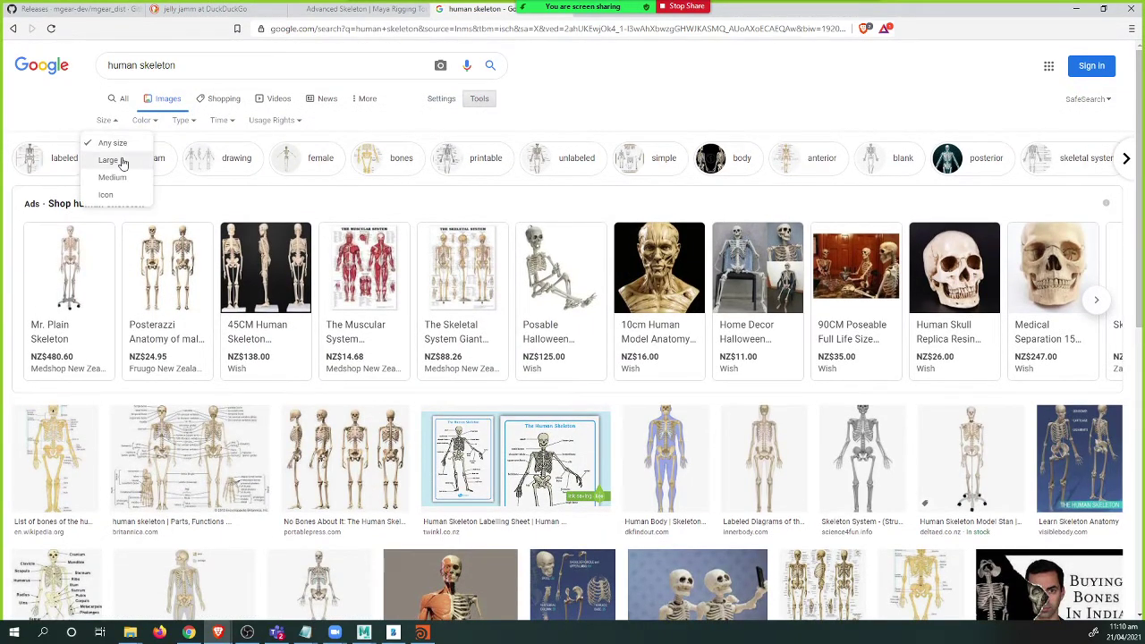
pyautogui.click(109, 160)
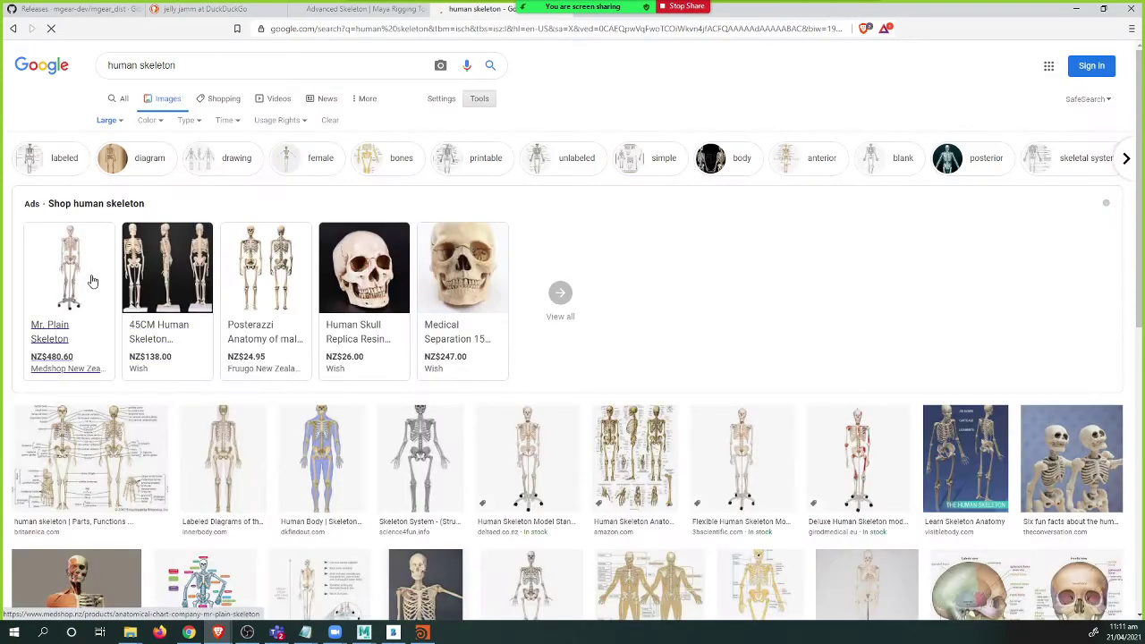
# - Examine the Britannica human skeleton diagram and the related Skeletal Anatomy (Posterior View) image as hip and leg references
pyautogui.click(266, 274)
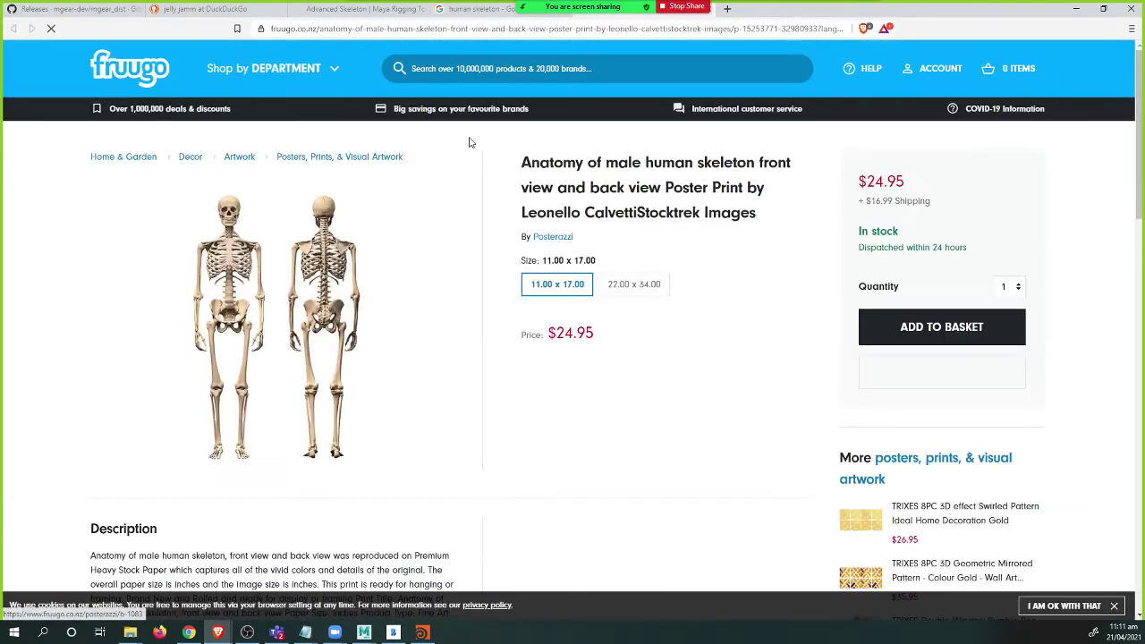
pyautogui.hotkey('alt', 'Left')
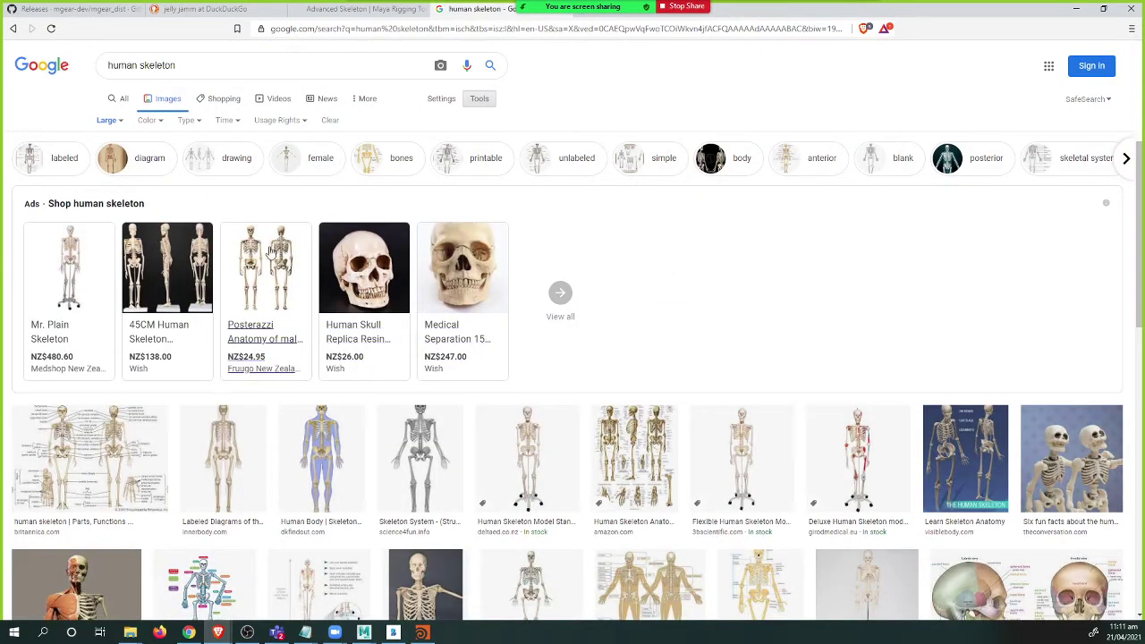
pyautogui.moveTo(179, 259)
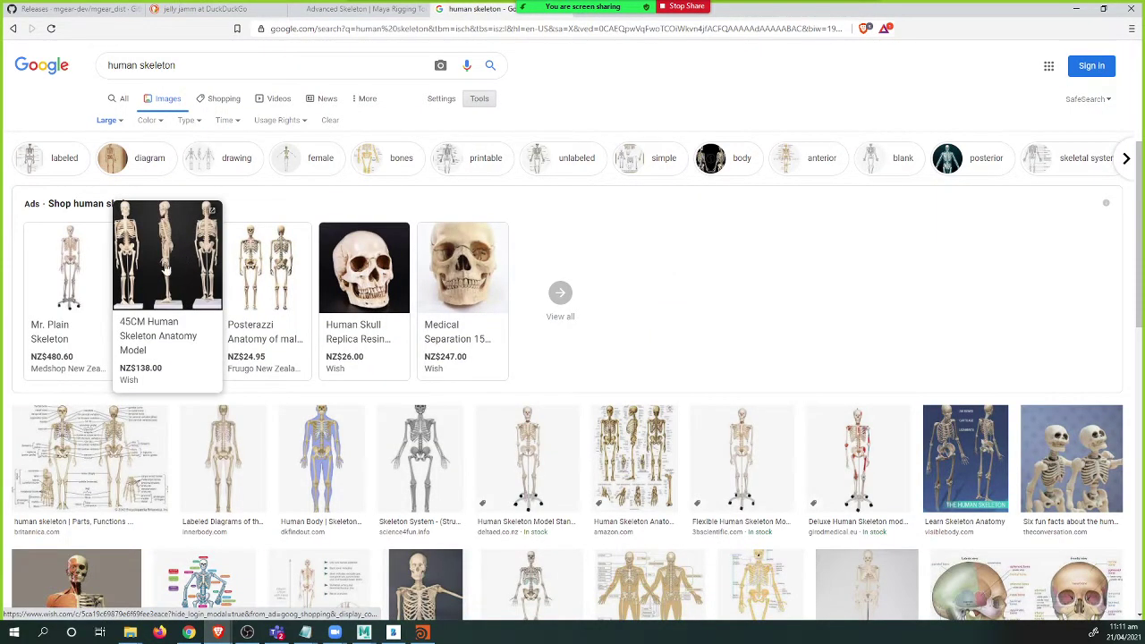
pyautogui.click(126, 445)
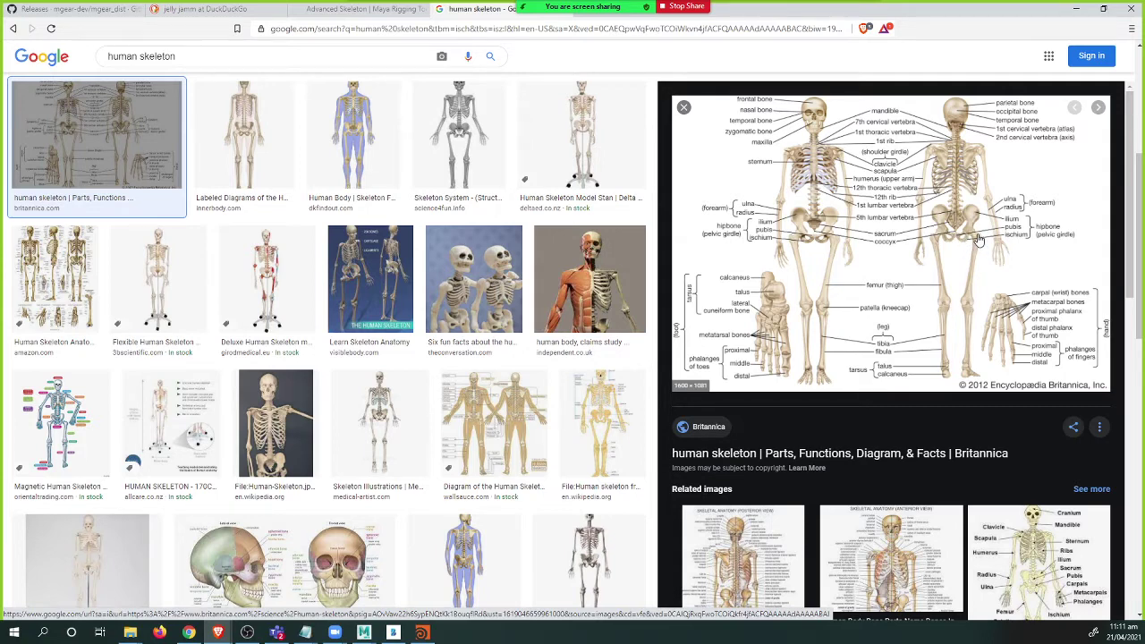
pyautogui.scroll(-2, 978, 239)
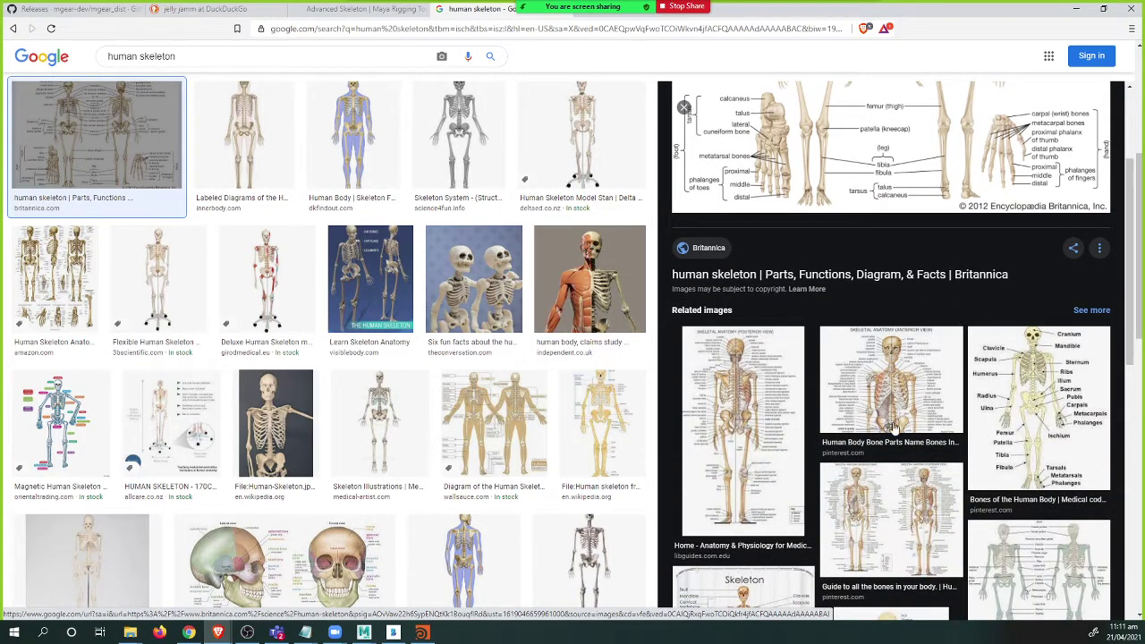
pyautogui.click(746, 438)
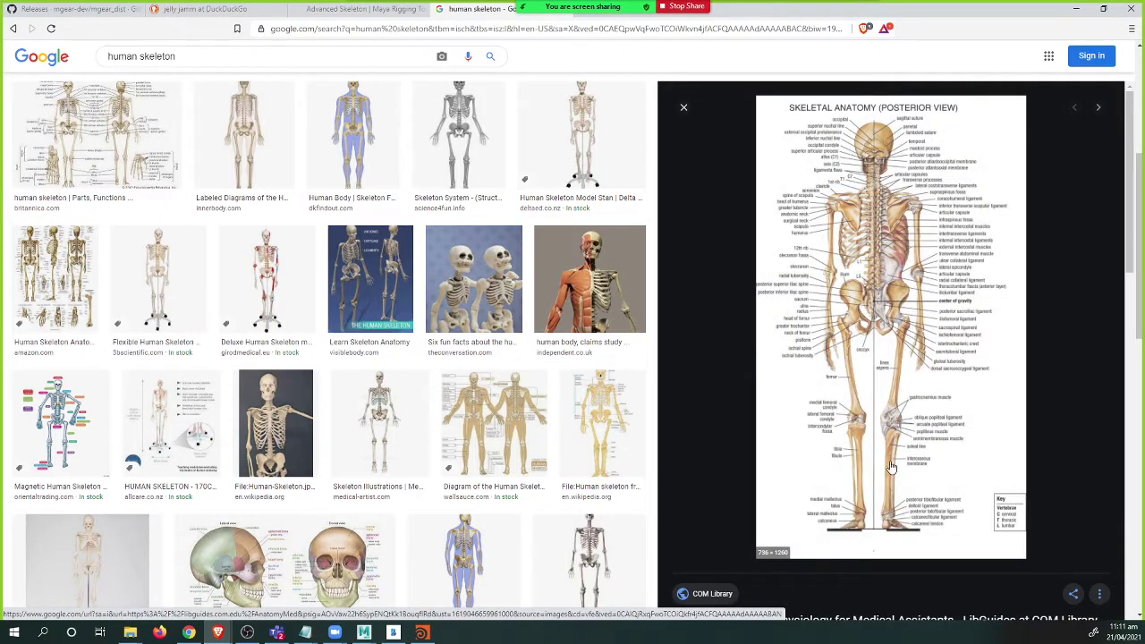
# - Switch back to Maya and nudge the left leg guide root in the front view to about X 1.08, Y 10.63
pyautogui.hotkey('alt', 'Tab')
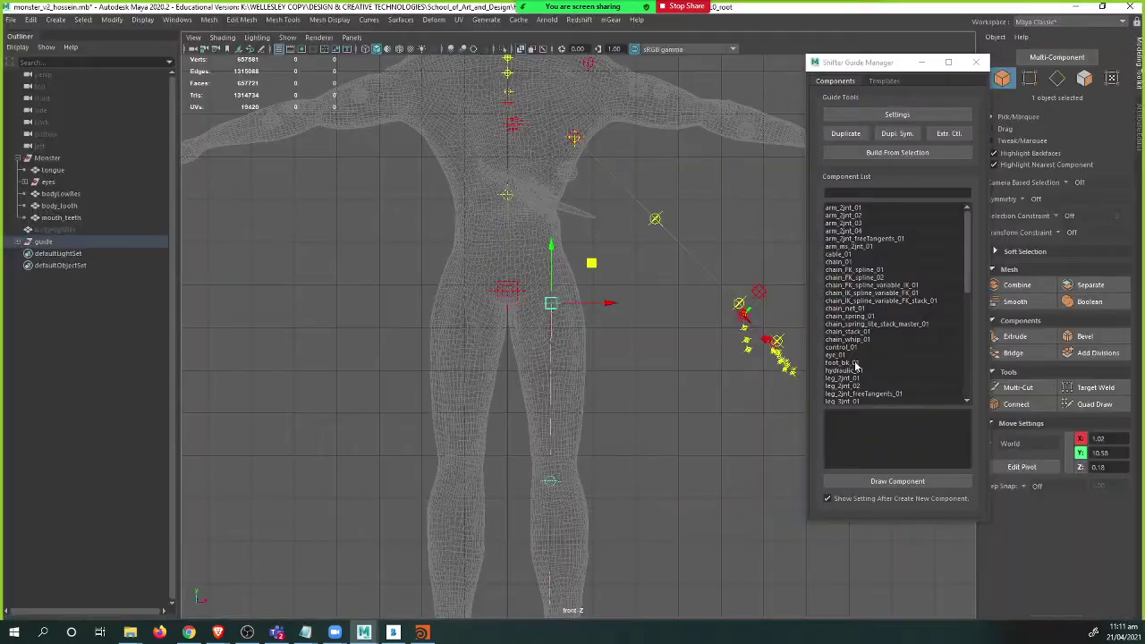
pyautogui.keyDown('alt'); pyautogui.moveTo(660, 375); pyautogui.dragTo(573, 240, button='middle'); pyautogui.keyUp('alt')
pyautogui.moveTo(564, 185); pyautogui.dragTo(564, 184)
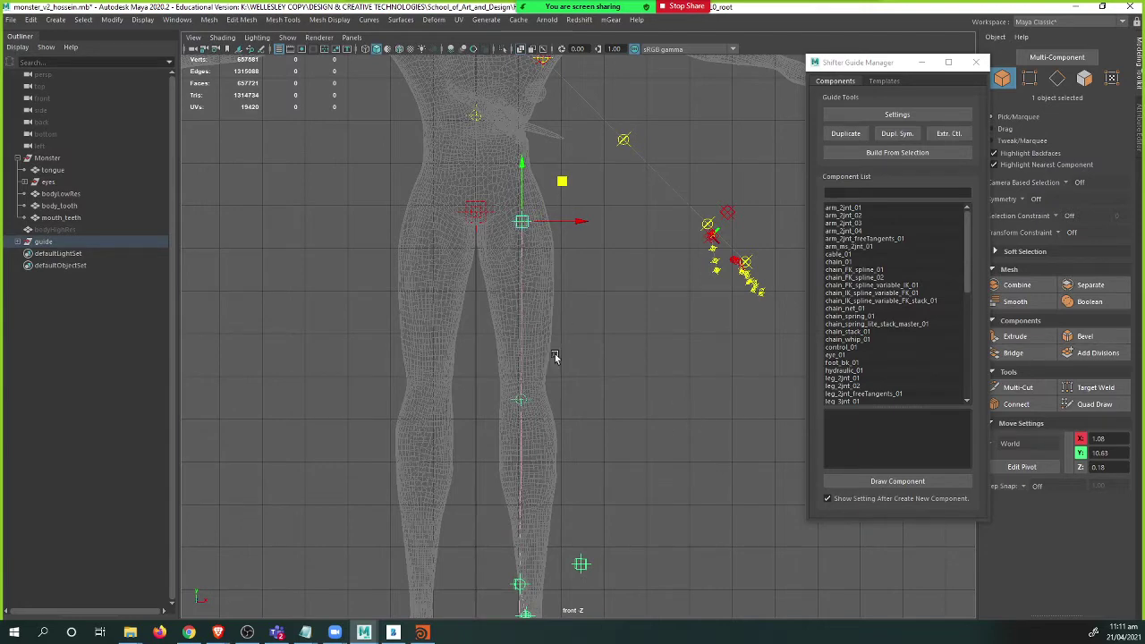
# - Move the left leg guide root to about world Y 10.71 and Z -0.03, and check its hip placement in the side view
pyautogui.press('space')
pyautogui.moveTo(566, 357); pyautogui.dragTo(519, 240)
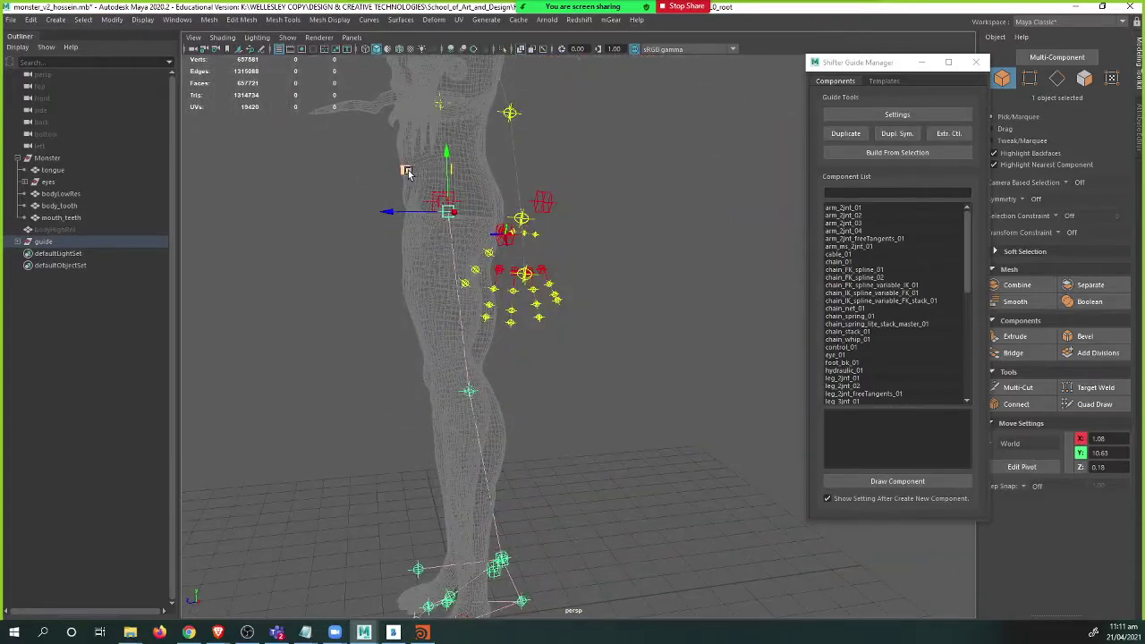
pyautogui.moveTo(406, 170); pyautogui.dragTo(416, 166)
pyautogui.press('space')
pyautogui.moveTo(456, 213); pyautogui.dragTo(517, 195)
pyautogui.keyDown('alt'); pyautogui.moveTo(540, 217); pyautogui.dragTo(505, 161, button='middle'); pyautogui.keyUp('alt')
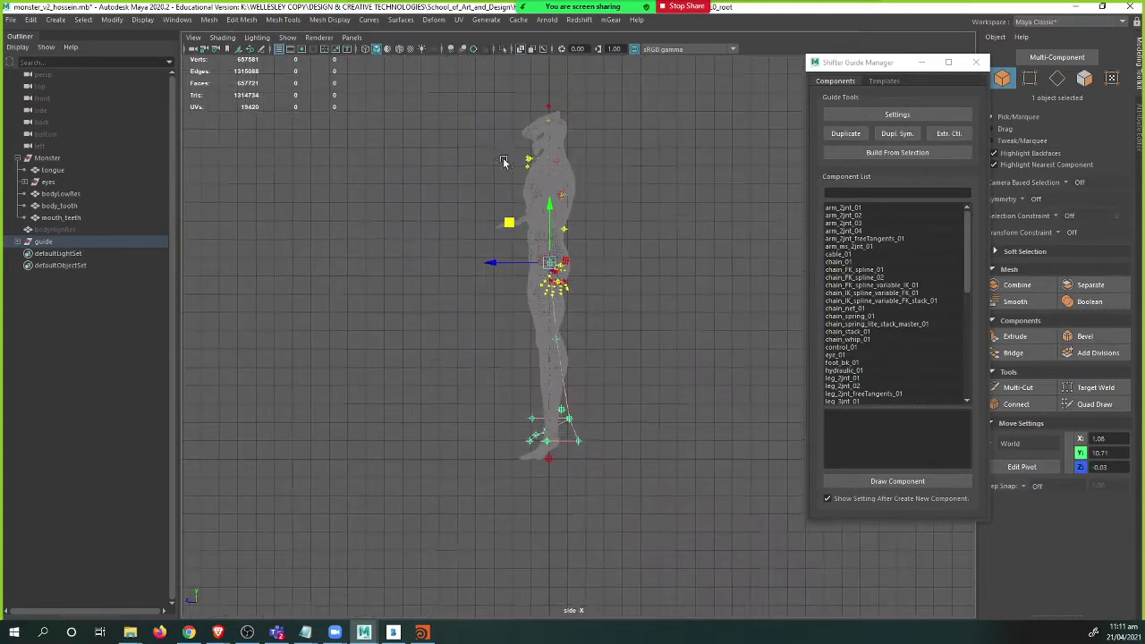
pyautogui.keyDown('alt'); pyautogui.moveTo(505, 161); pyautogui.dragTo(1143, 259, button='right'); pyautogui.keyUp('alt')
pyautogui.keyDown('alt'); pyautogui.moveTo(533, 198); pyautogui.dragTo(582, 414, button='middle'); pyautogui.keyUp('alt')
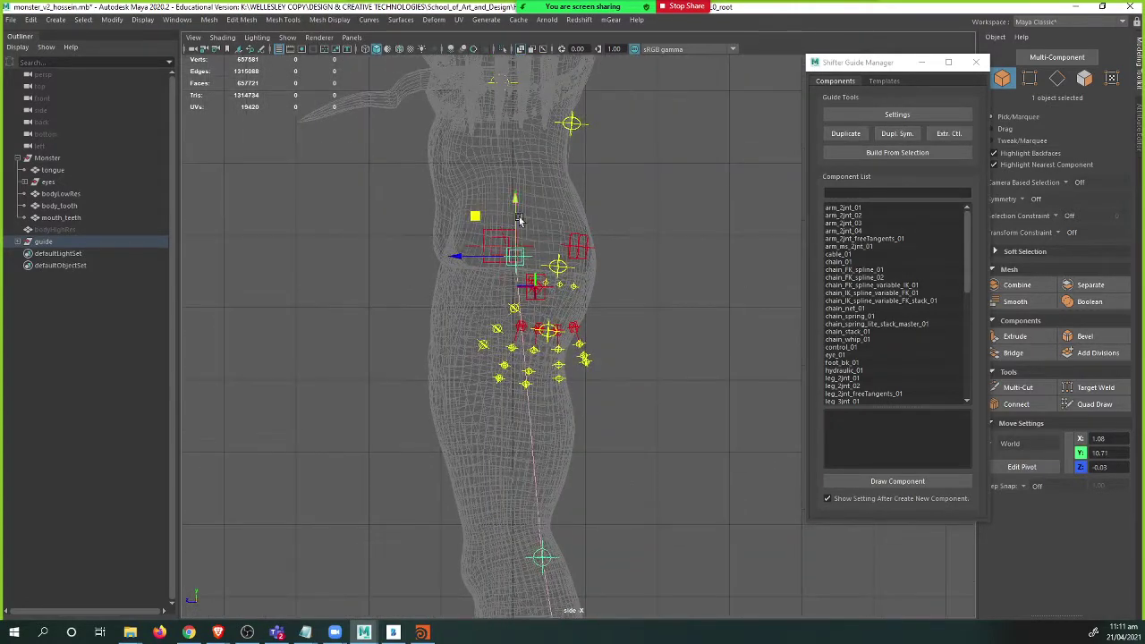
# - Switch to the browser, examine The Skeletal System chart with its lateral view, and return to Maya
pyautogui.hotkey('alt', 'Tab')
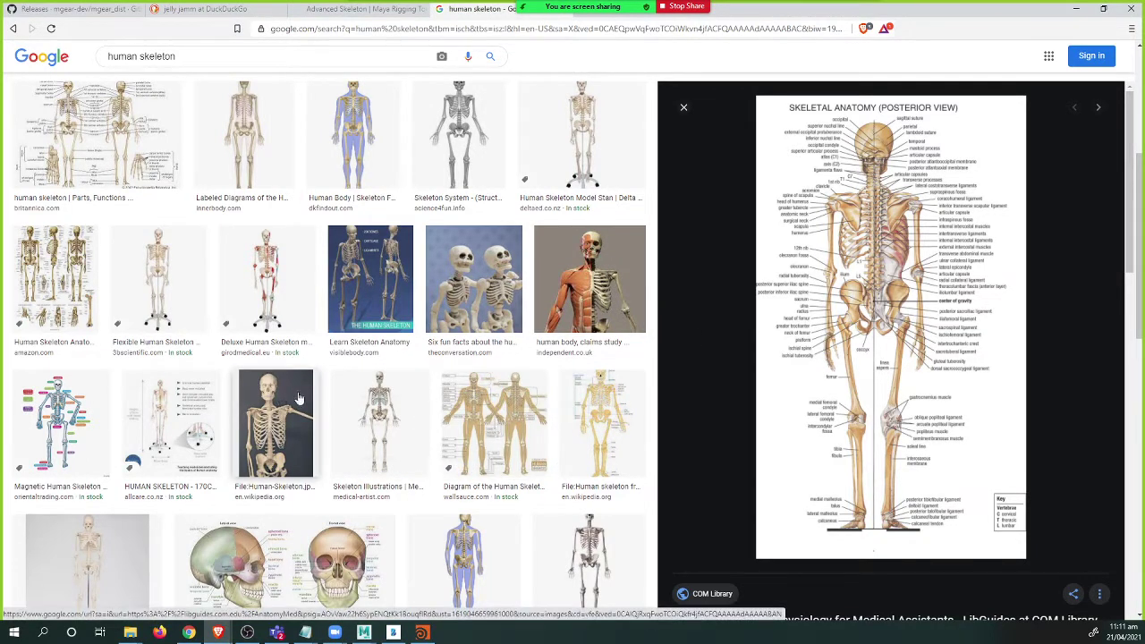
pyautogui.click(56, 278)
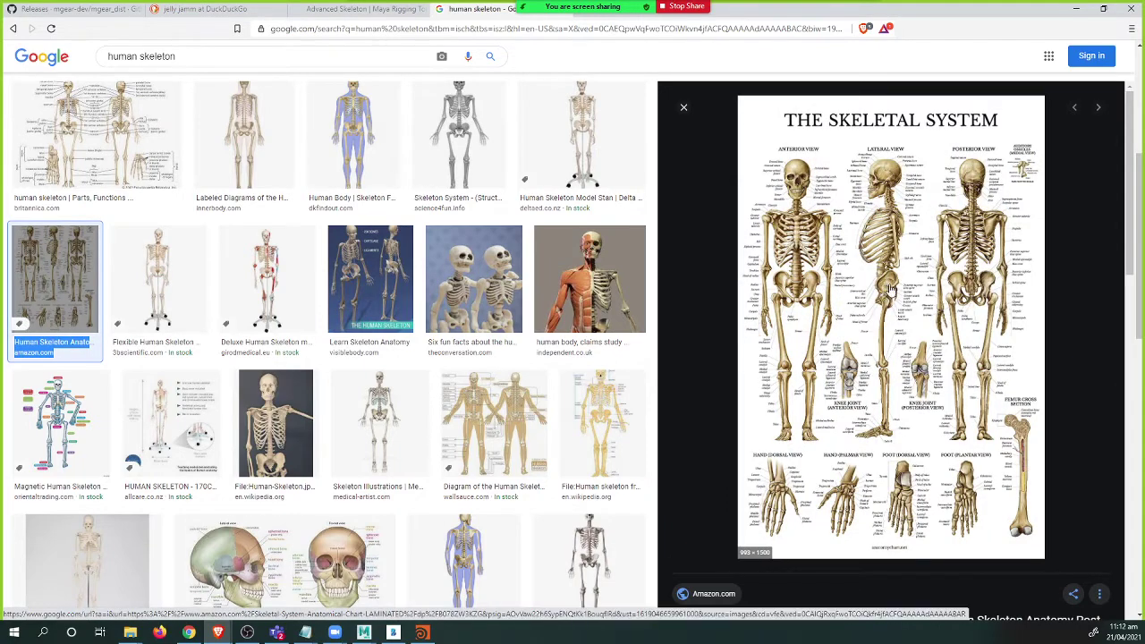
pyautogui.hotkey('alt', 'Tab')
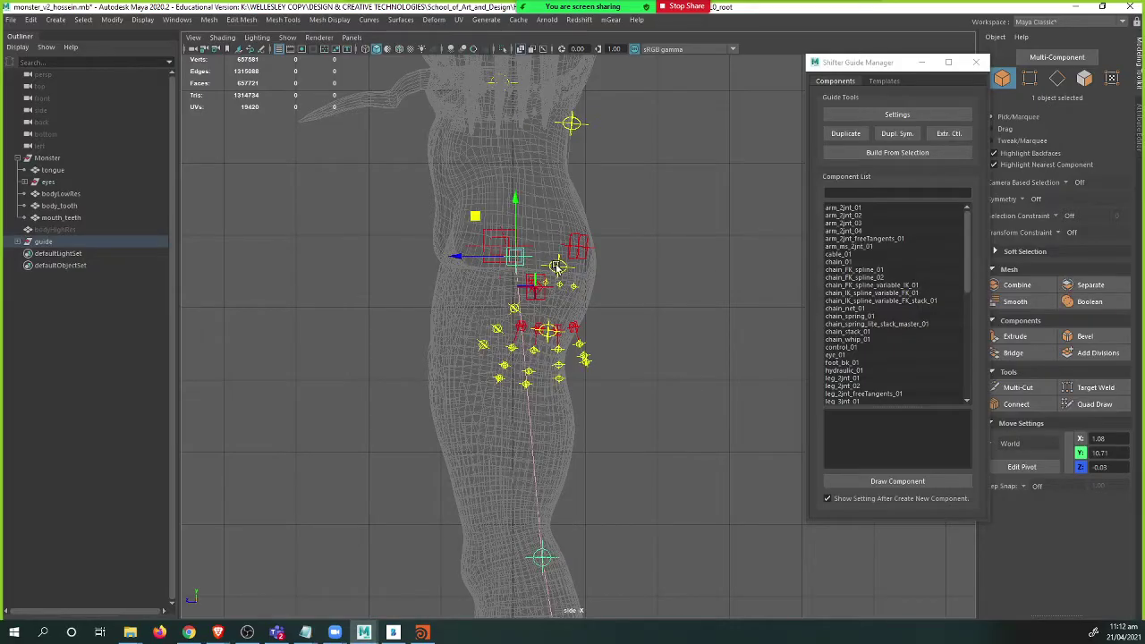
# - Rotate the left leg guide root to swing the knee guide forward to about Y 6.53, Z 0.24, and select the knee guide for moving
pyautogui.keyDown('alt'); pyautogui.moveTo(602, 487); pyautogui.dragTo(575, 360, button='middle'); pyautogui.keyUp('alt')
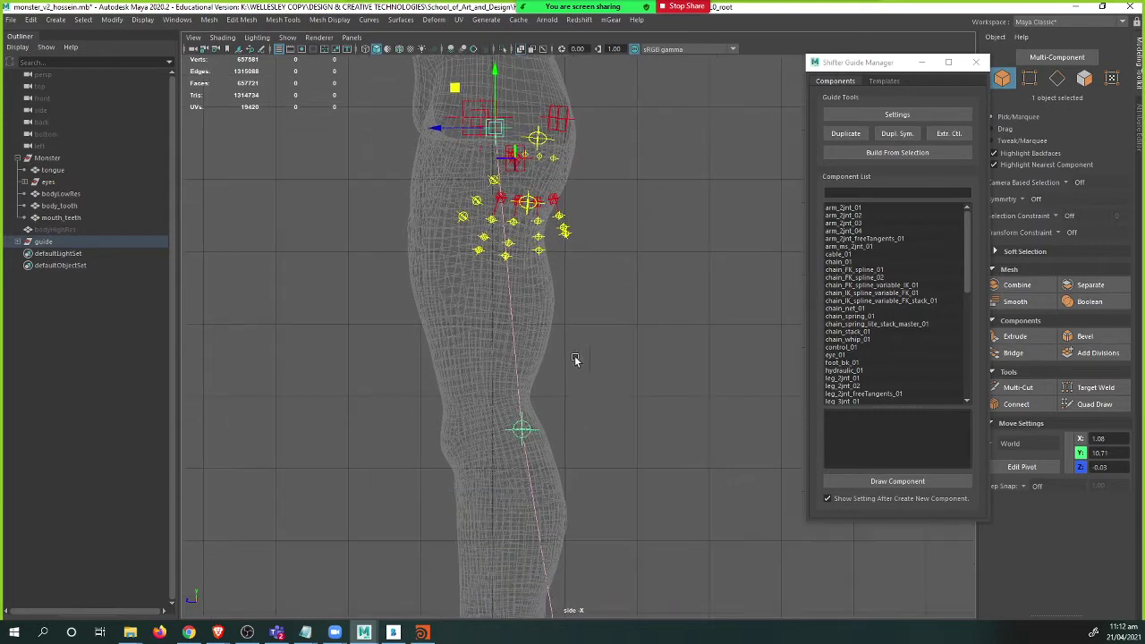
pyautogui.click(530, 432)
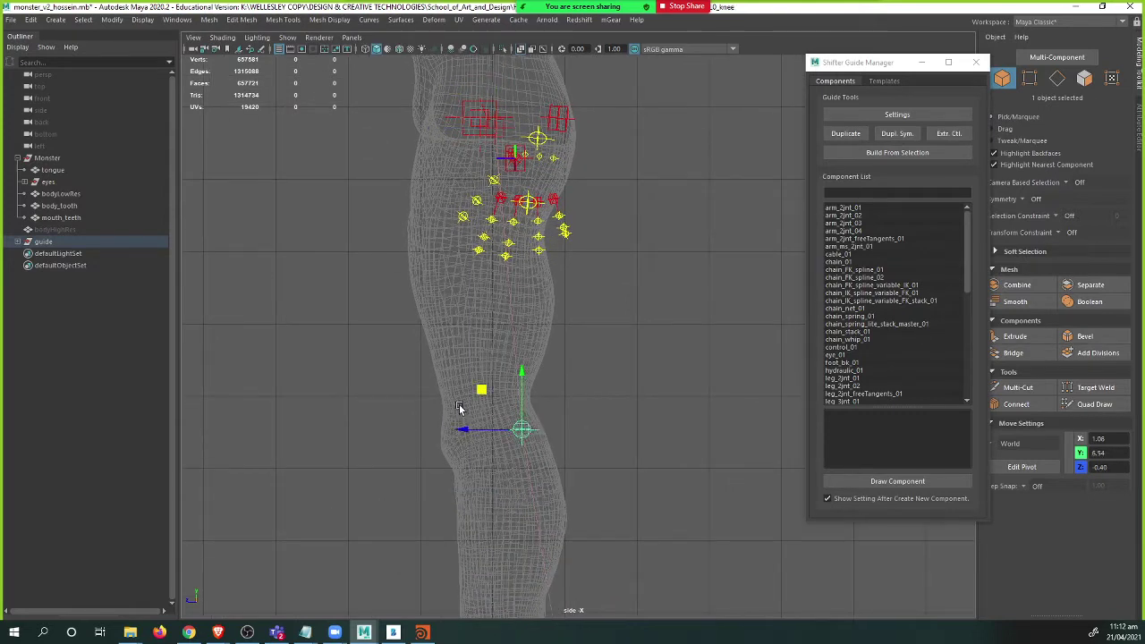
pyautogui.click(505, 132)
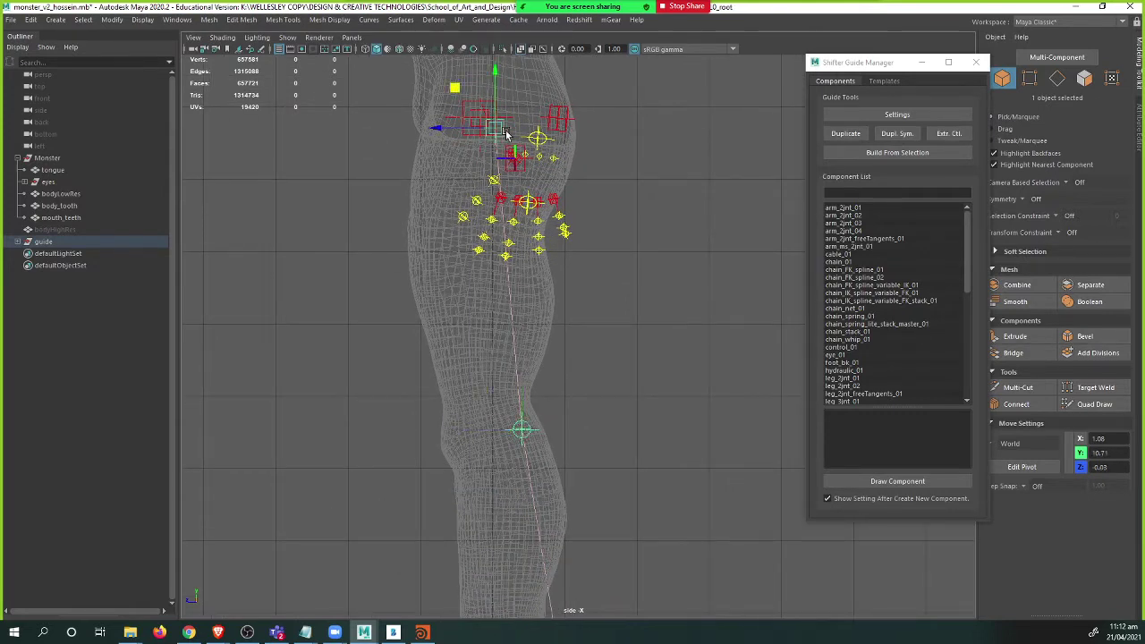
pyautogui.press('e')
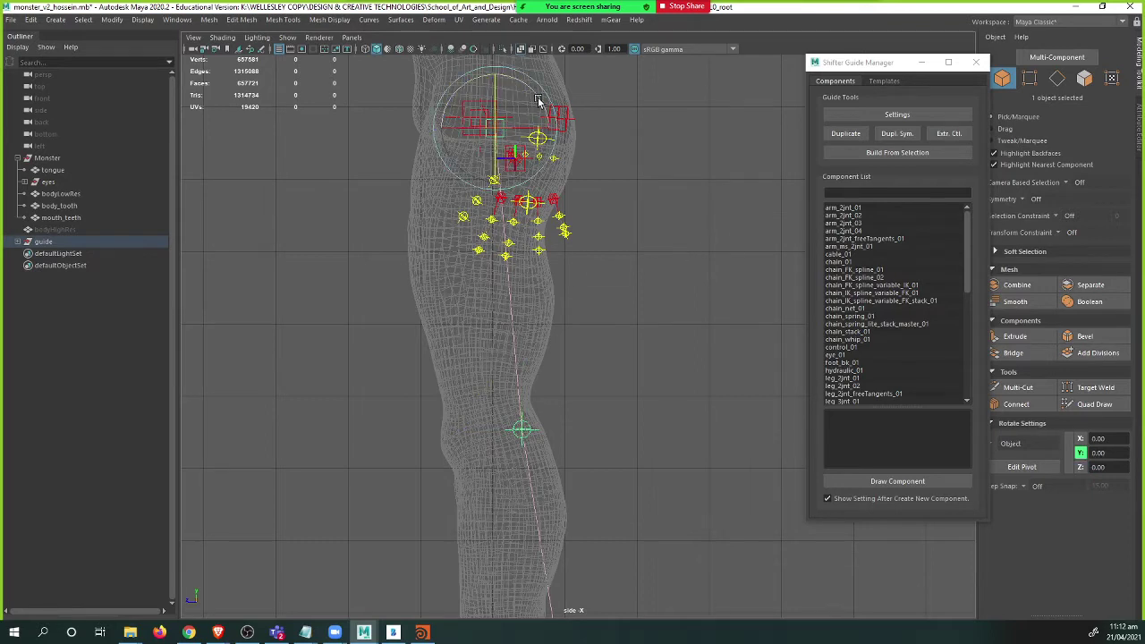
pyautogui.moveTo(542, 103); pyautogui.dragTo(545, 105)
pyautogui.click(479, 431)
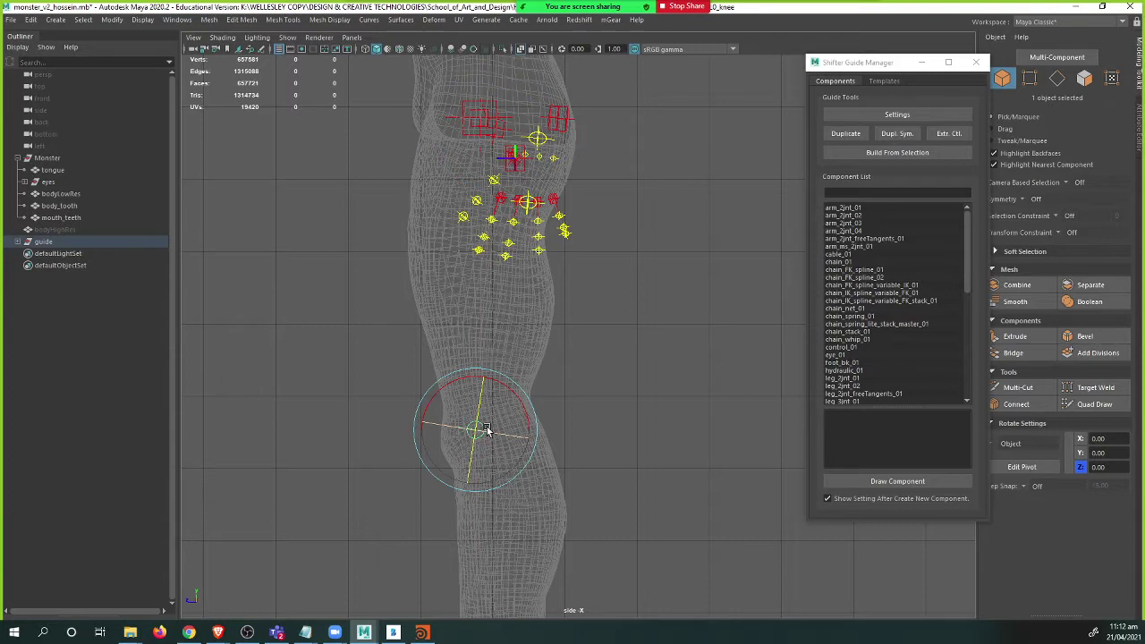
pyautogui.press('w')
pyautogui.click(479, 433)
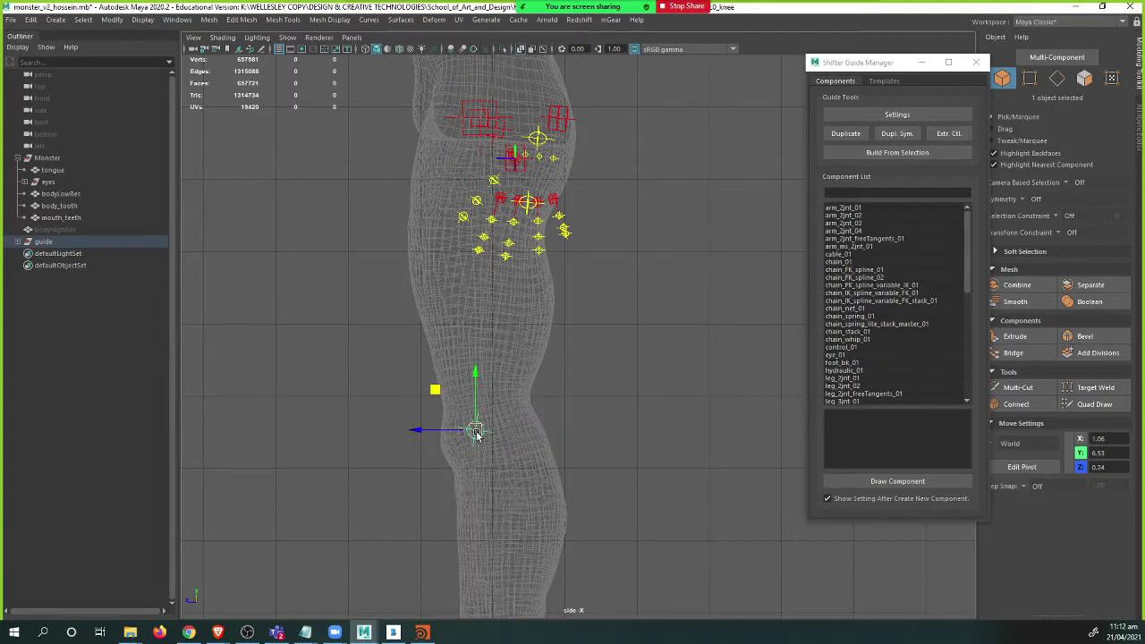
# - Set the Move tool's axis orientation to Object for the selected knee guide
pyautogui.click(481, 433)
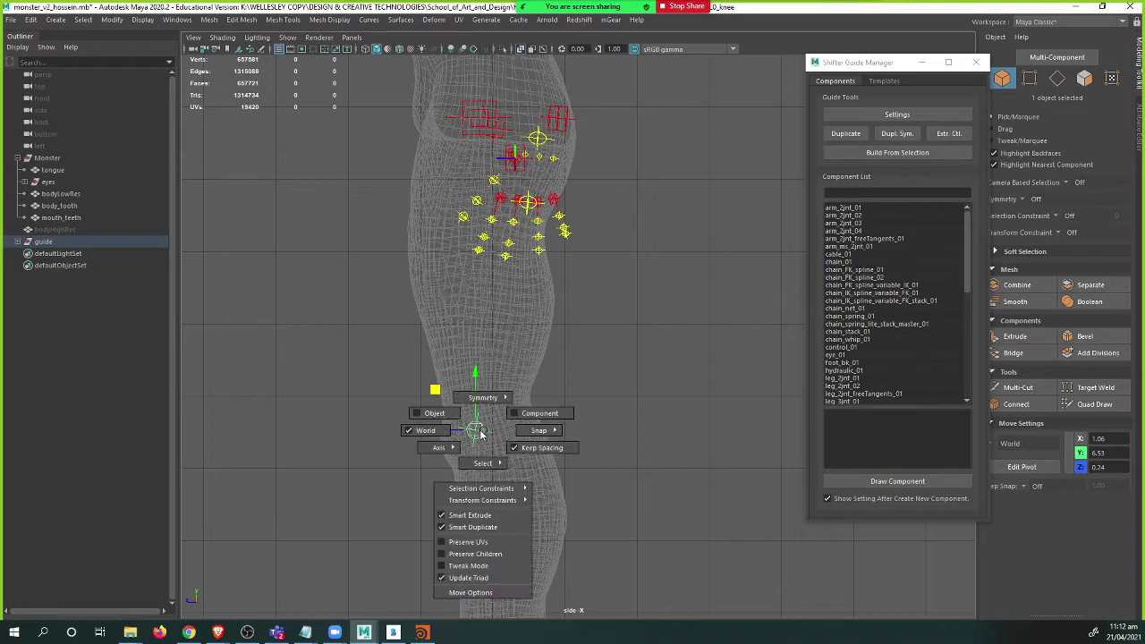
pyautogui.click(450, 417)
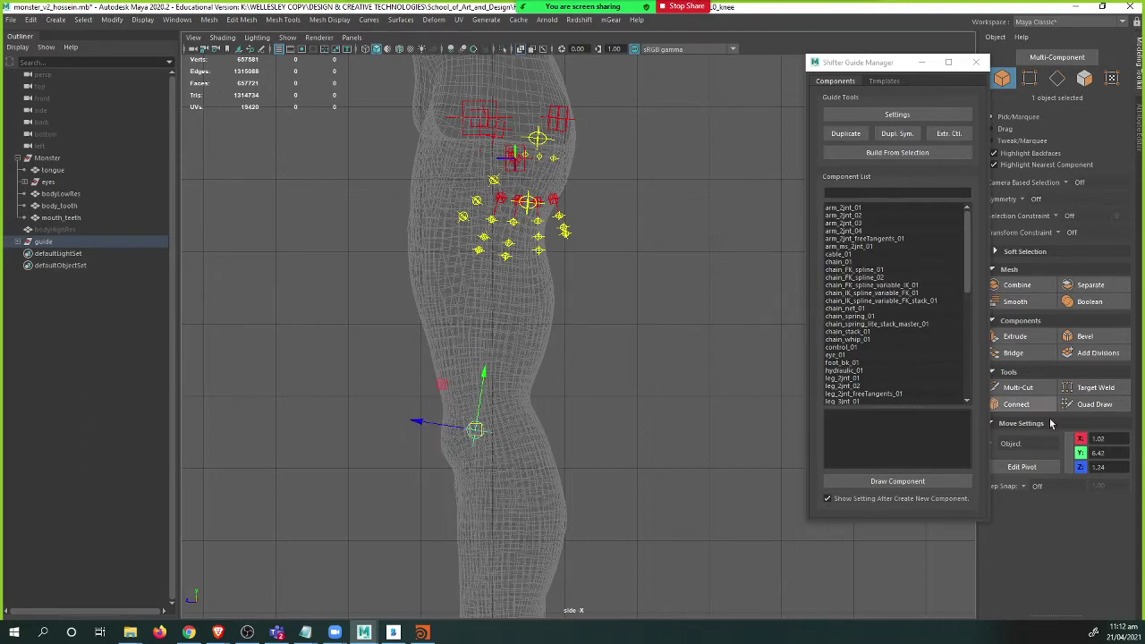
# - Bring up the Channel Box and Layer Editor, and set the geo layer's display type to Reference
pyautogui.click(1139, 112)
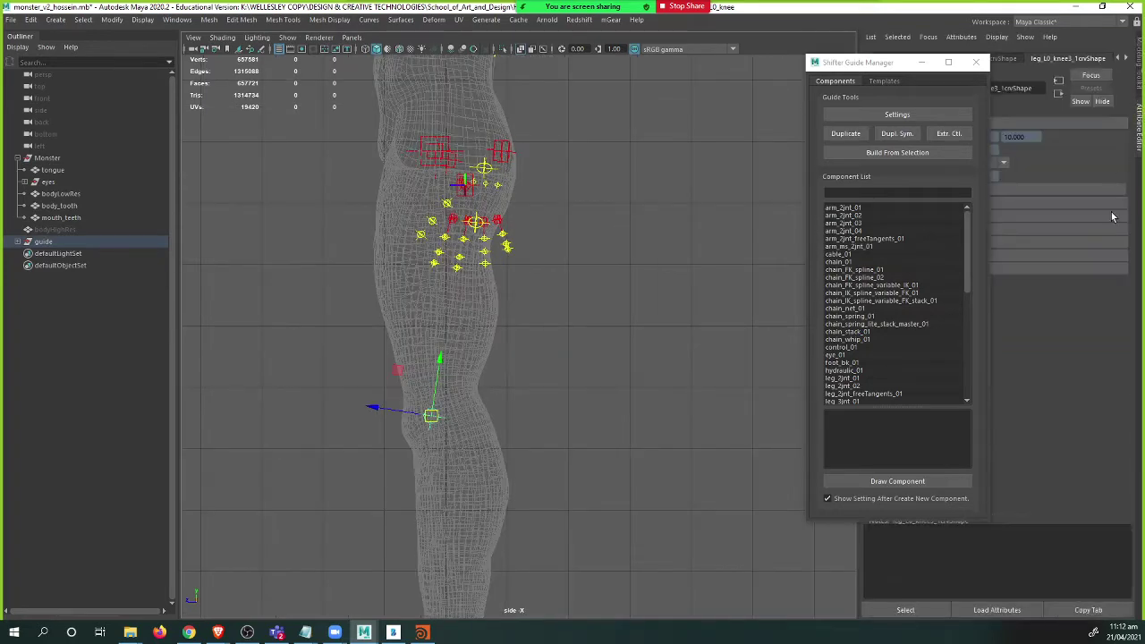
pyautogui.click(1139, 81)
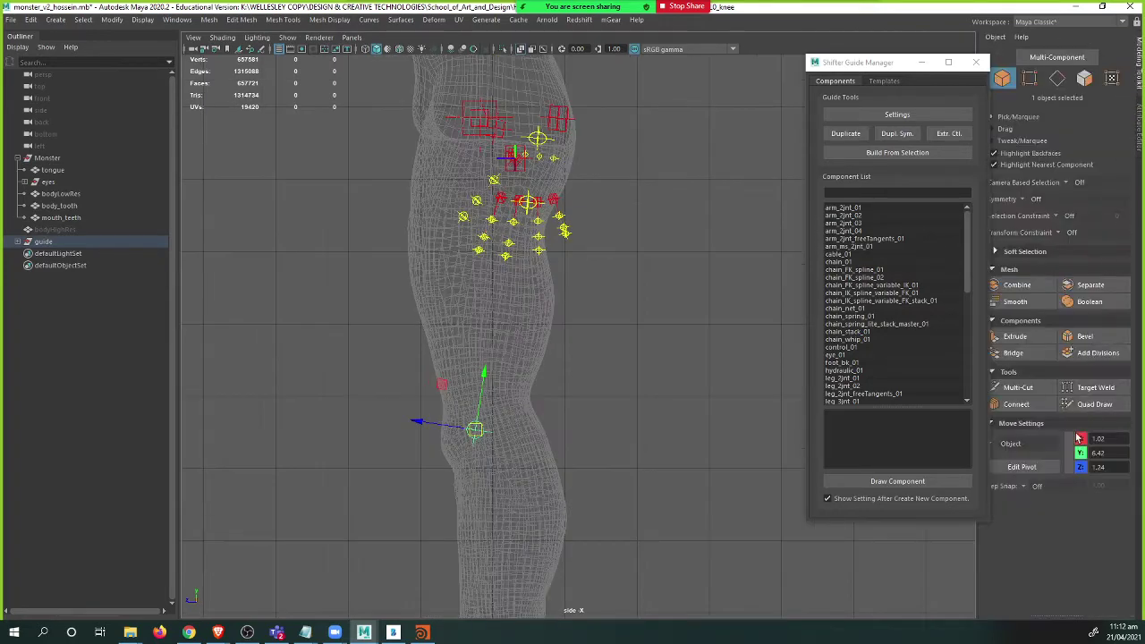
pyautogui.press('space')
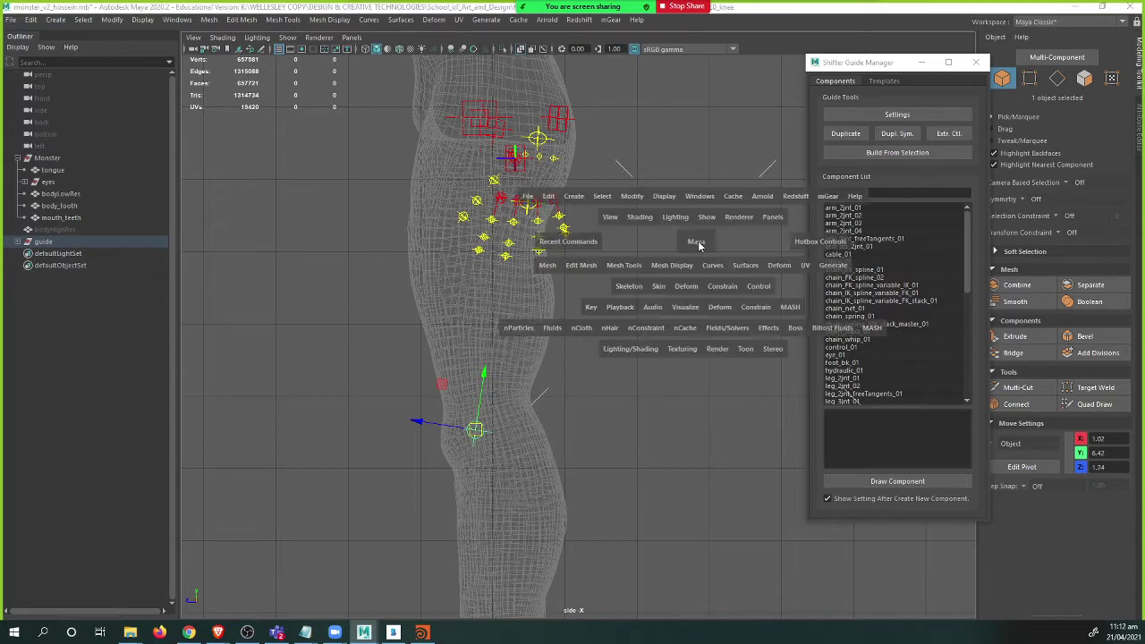
pyautogui.moveTo(901, 240); pyautogui.dragTo(1020, 234)
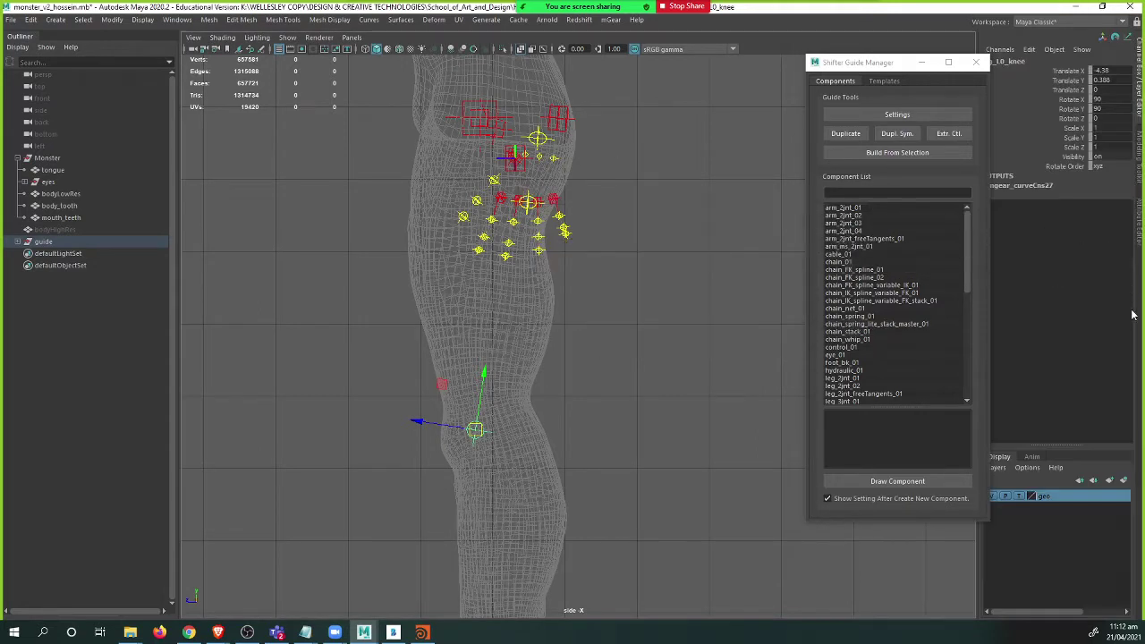
pyautogui.click(1018, 496)
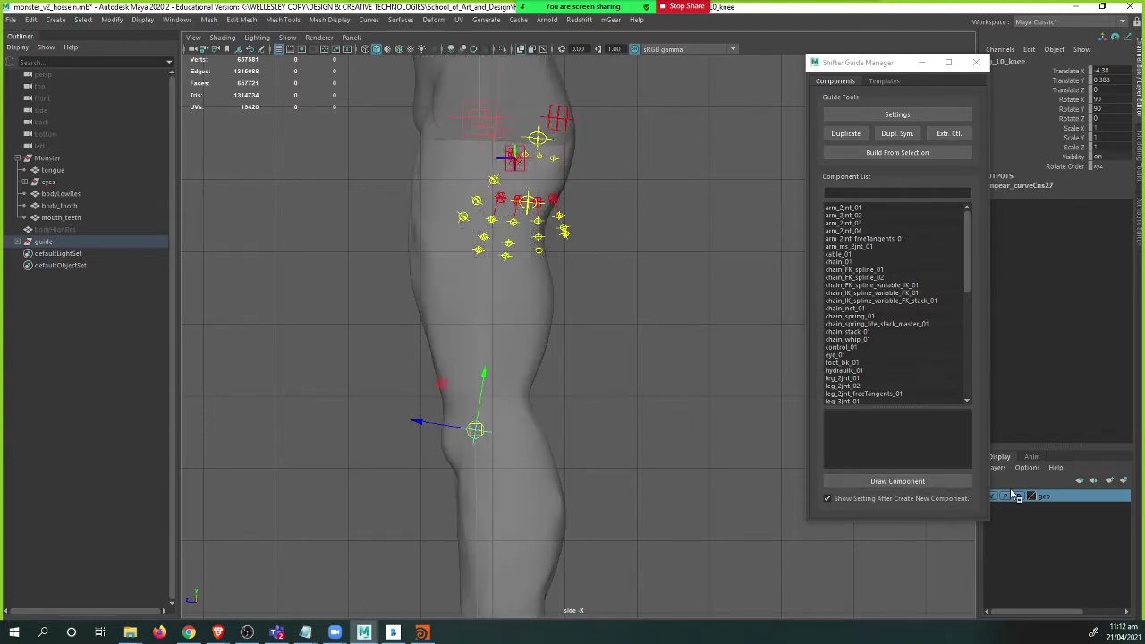
# - Assign bright green as the geo layer's color, keeping its display type on Reference
pyautogui.doubleClick(1059, 498)
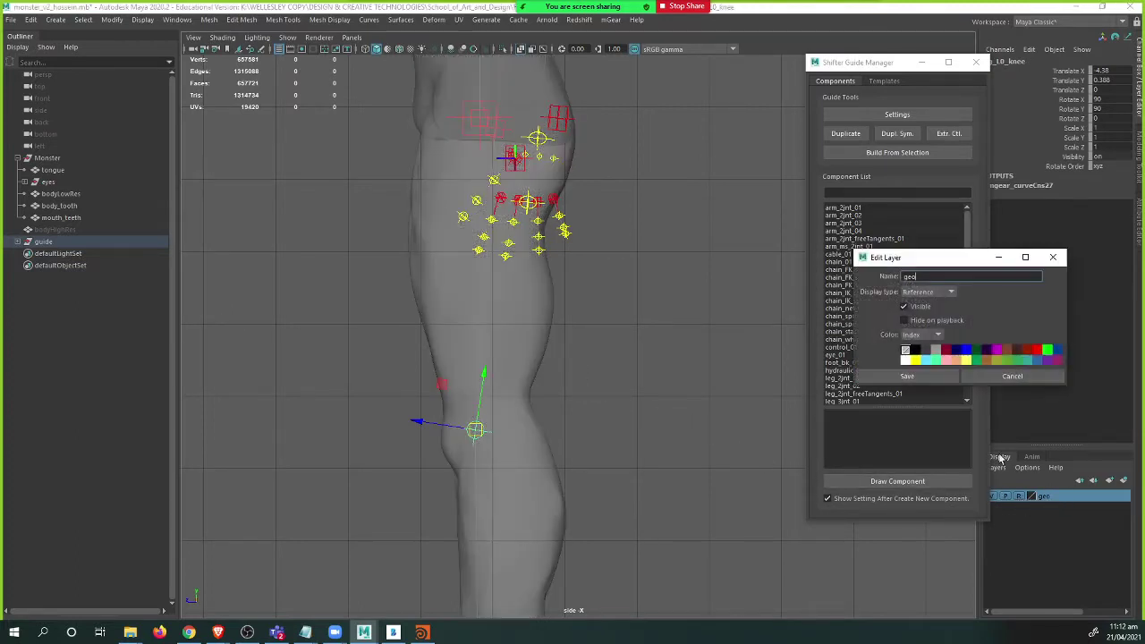
pyautogui.click(916, 361)
pyautogui.click(936, 362)
pyautogui.click(1047, 351)
pyautogui.click(921, 377)
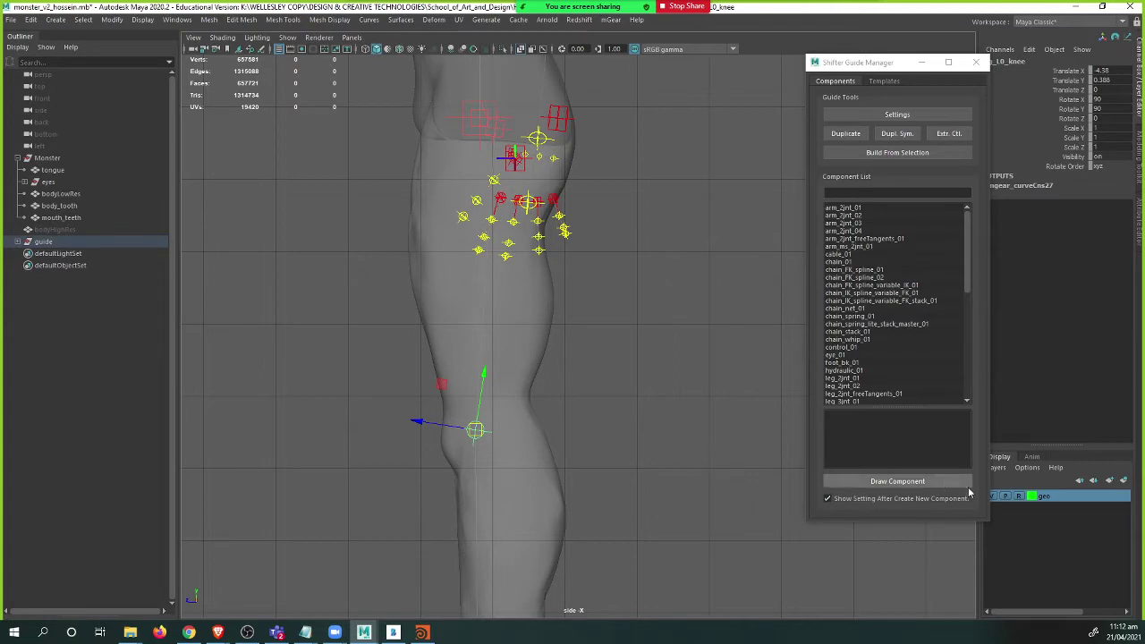
pyautogui.click(1020, 497)
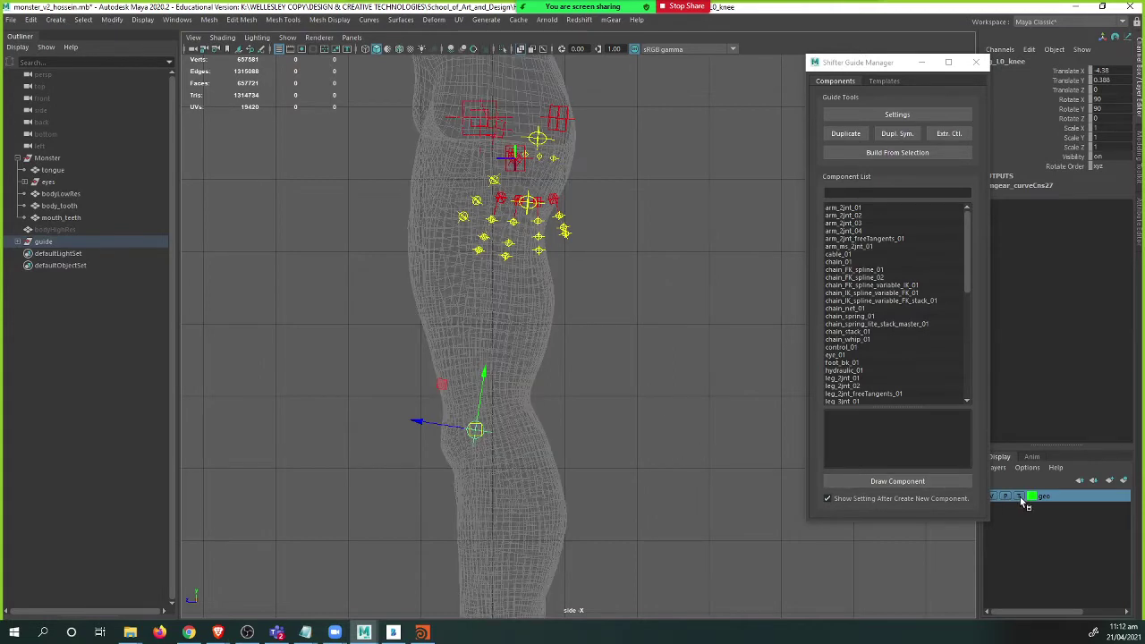
pyautogui.click(1020, 498)
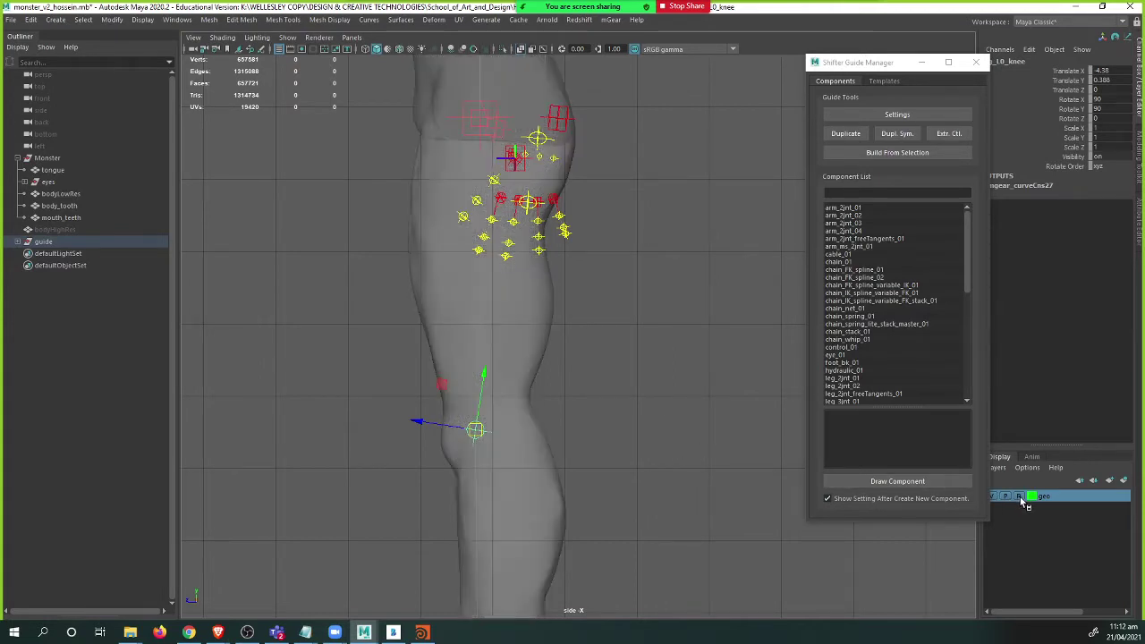
# - Deselect the knee guide and switch the viewport background to solid black
pyautogui.click(532, 437)
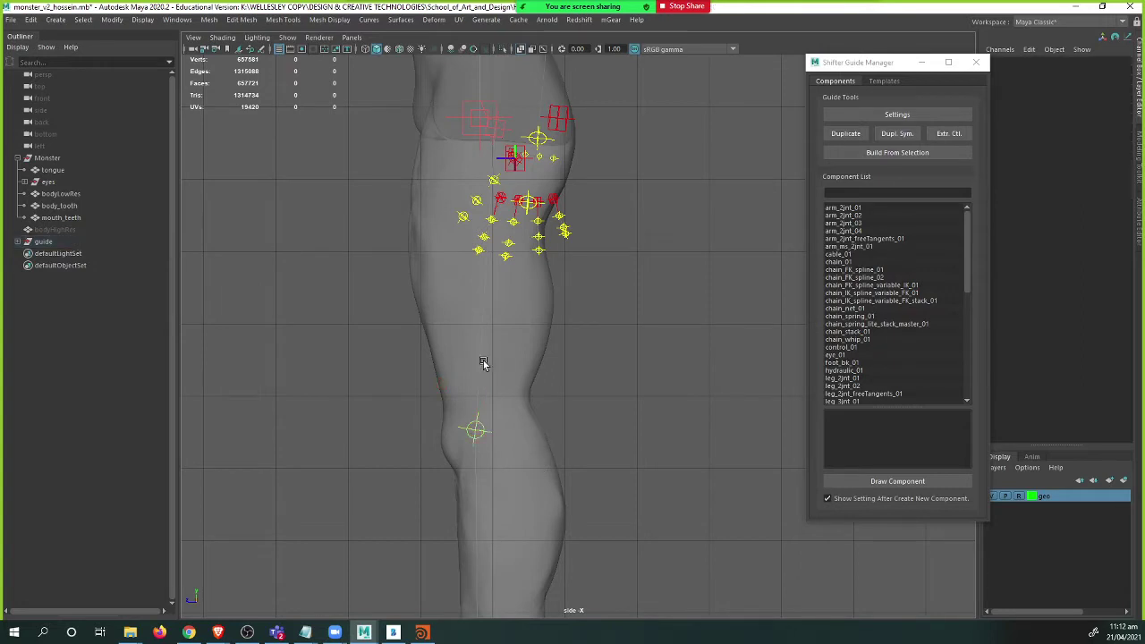
pyautogui.keyDown('alt'); pyautogui.moveTo(472, 343); pyautogui.dragTo(599, 358, button='right'); pyautogui.keyUp('alt')
pyautogui.keyDown('alt'); pyautogui.moveTo(483, 359); pyautogui.dragTo(534, 295, button='middle'); pyautogui.keyUp('alt')
pyautogui.keyDown('alt'); pyautogui.moveTo(534, 296); pyautogui.dragTo(609, 380, button='right'); pyautogui.keyUp('alt')
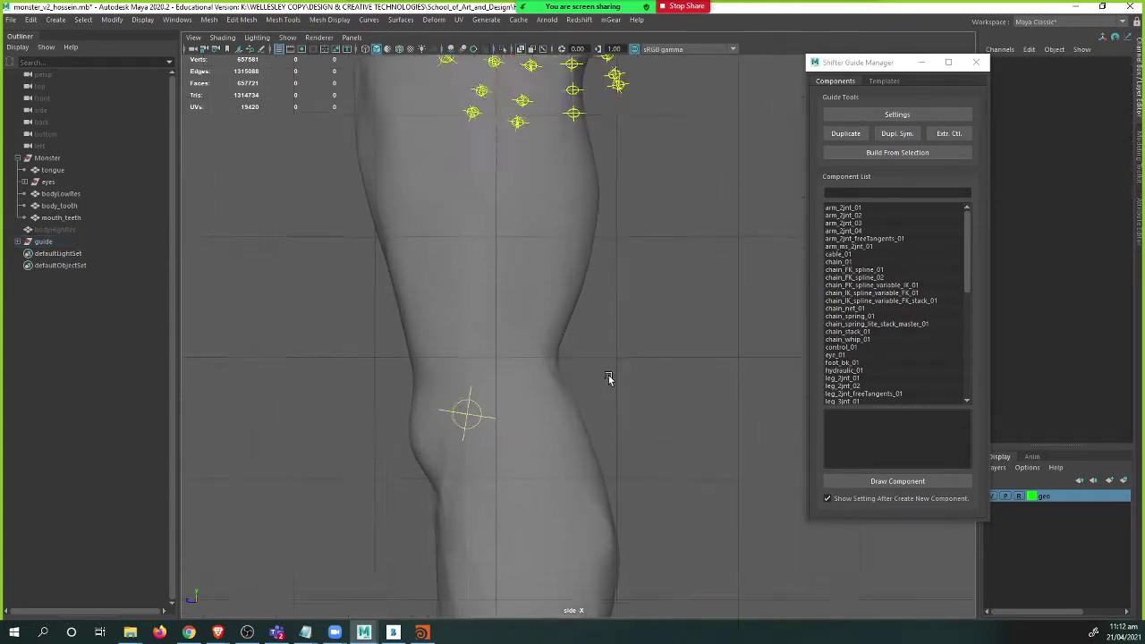
pyautogui.scroll(1, 581, 325)
pyautogui.hotkey('alt', 'b')
pyautogui.hotkey('alt', 'b')
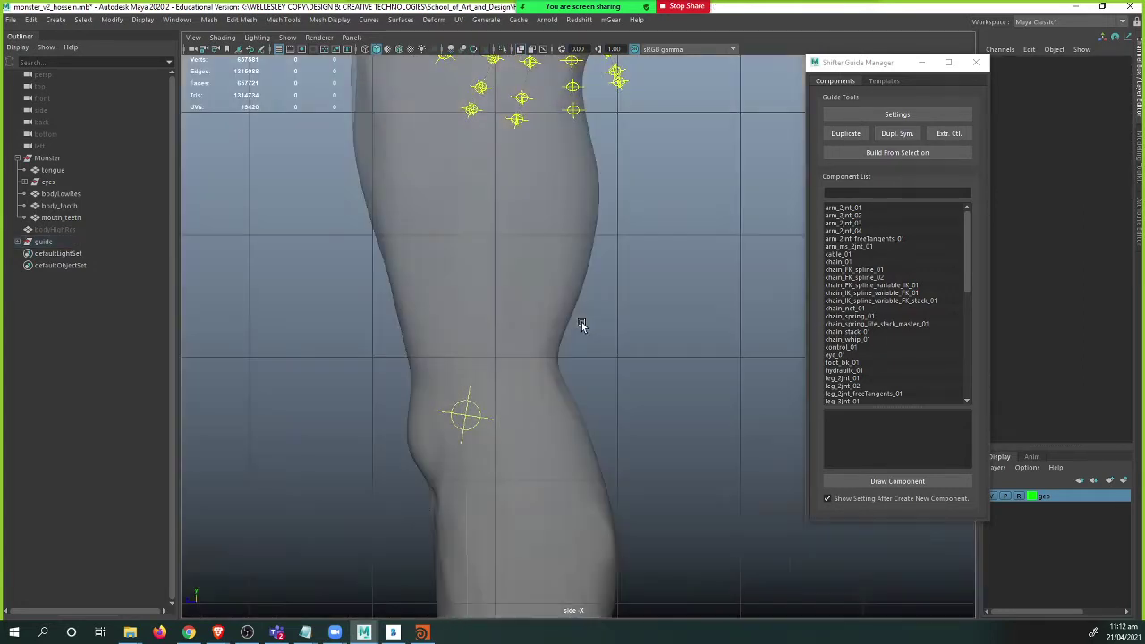
pyautogui.hotkey('alt', 'b')
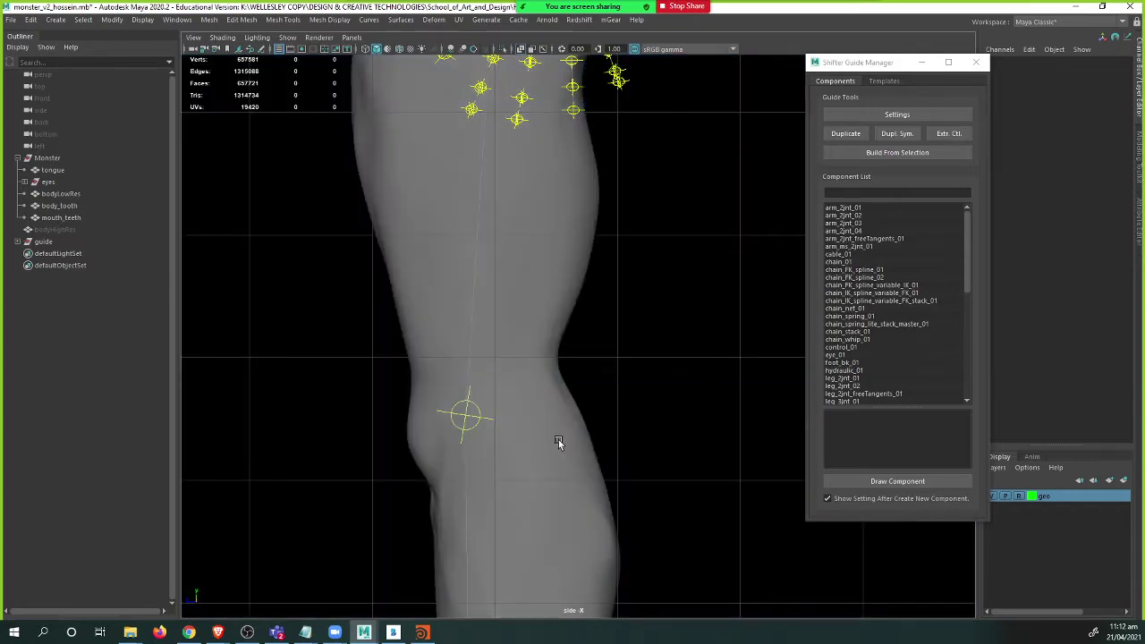
# - Examine how the leg guide chain lines up with the mesh from the hip root through the knee to the foot in side view
pyautogui.keyDown('alt'); pyautogui.moveTo(479, 417); pyautogui.dragTo(560, 336, button='middle'); pyautogui.keyUp('alt')
pyautogui.scroll(2, 560, 335)
pyautogui.click(571, 338)
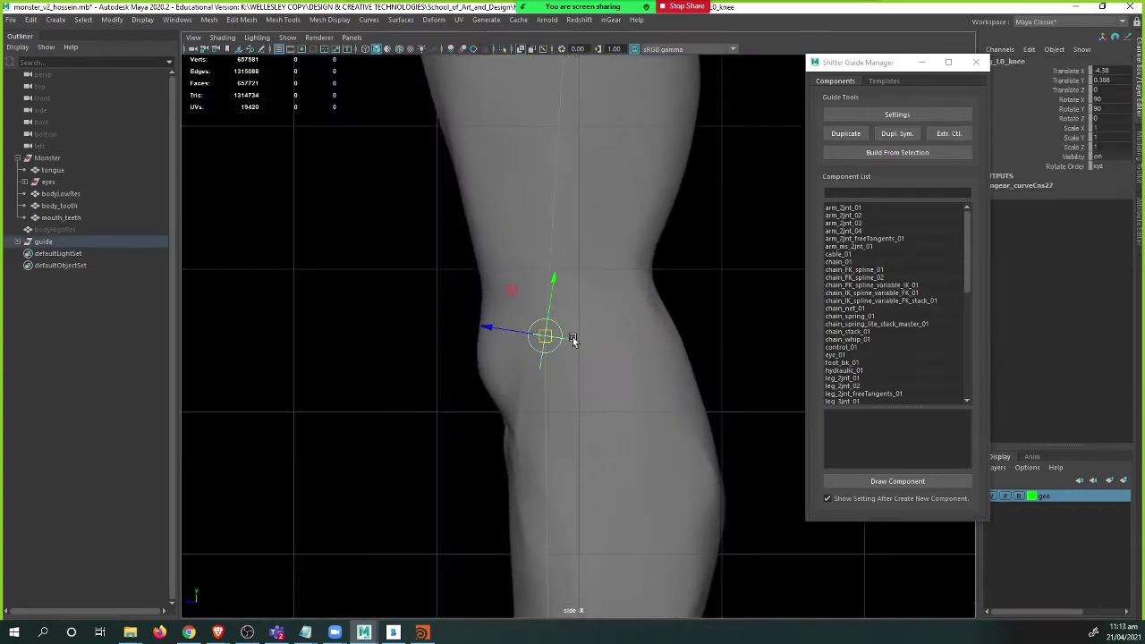
pyautogui.keyDown('alt'); pyautogui.moveTo(546, 265); pyautogui.dragTo(525, 285, button='middle'); pyautogui.keyUp('alt')
pyautogui.keyDown('alt'); pyautogui.moveTo(473, 436); pyautogui.dragTo(470, 528, button='middle'); pyautogui.keyUp('alt')
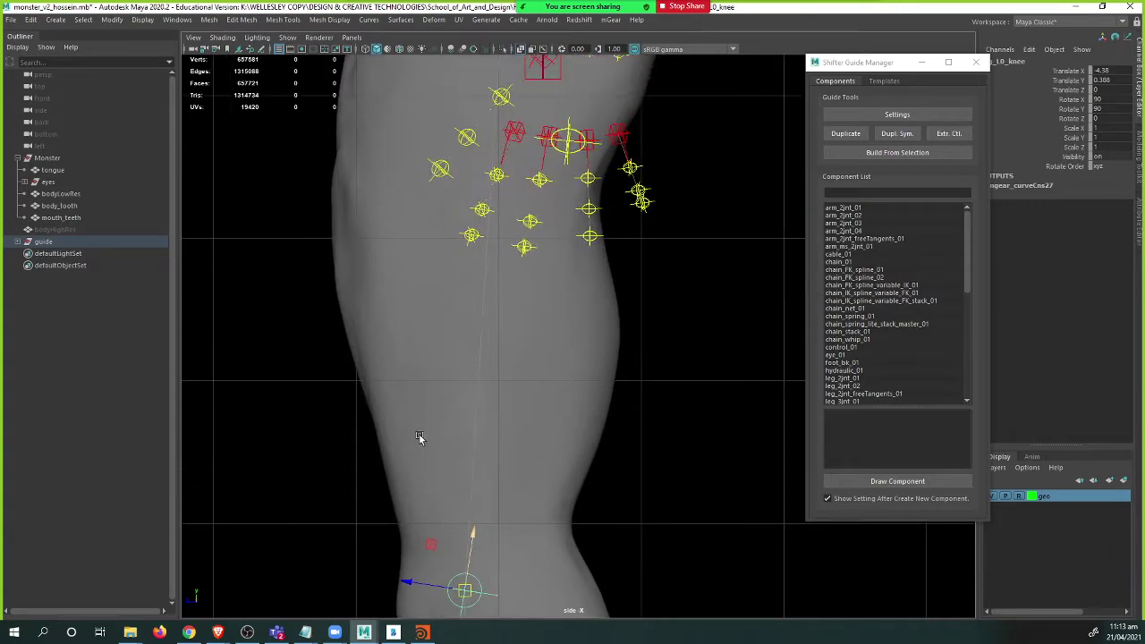
pyautogui.keyDown('alt'); pyautogui.moveTo(420, 440); pyautogui.dragTo(508, 358, button='right'); pyautogui.keyUp('alt')
pyautogui.press('Up')
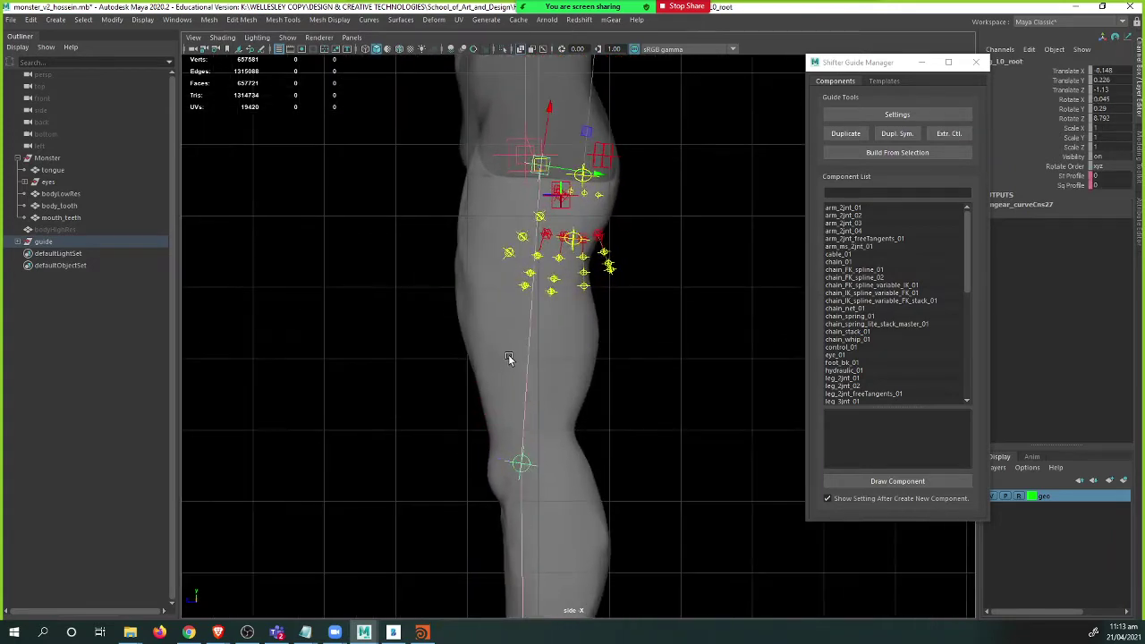
pyautogui.keyDown('alt'); pyautogui.moveTo(649, 475); pyautogui.dragTo(564, 215, button='middle'); pyautogui.keyUp('alt')
pyautogui.keyDown('alt'); pyautogui.moveTo(611, 268); pyautogui.dragTo(611, 332, button='right'); pyautogui.keyUp('alt')
pyautogui.keyDown('alt'); pyautogui.moveTo(611, 332); pyautogui.dragTo(593, 228, button='middle'); pyautogui.keyUp('alt')
pyautogui.keyDown('alt'); pyautogui.moveTo(570, 289); pyautogui.dragTo(597, 261, button='middle'); pyautogui.keyUp('alt')
pyautogui.keyDown('alt'); pyautogui.moveTo(550, 268); pyautogui.dragTo(590, 298, button='right'); pyautogui.keyUp('alt')
pyautogui.keyDown('alt'); pyautogui.moveTo(559, 320); pyautogui.dragTo(614, 285, button='middle'); pyautogui.keyUp('alt')
pyautogui.keyDown('alt'); pyautogui.moveTo(614, 284); pyautogui.dragTo(642, 310, button='right'); pyautogui.keyUp('alt')
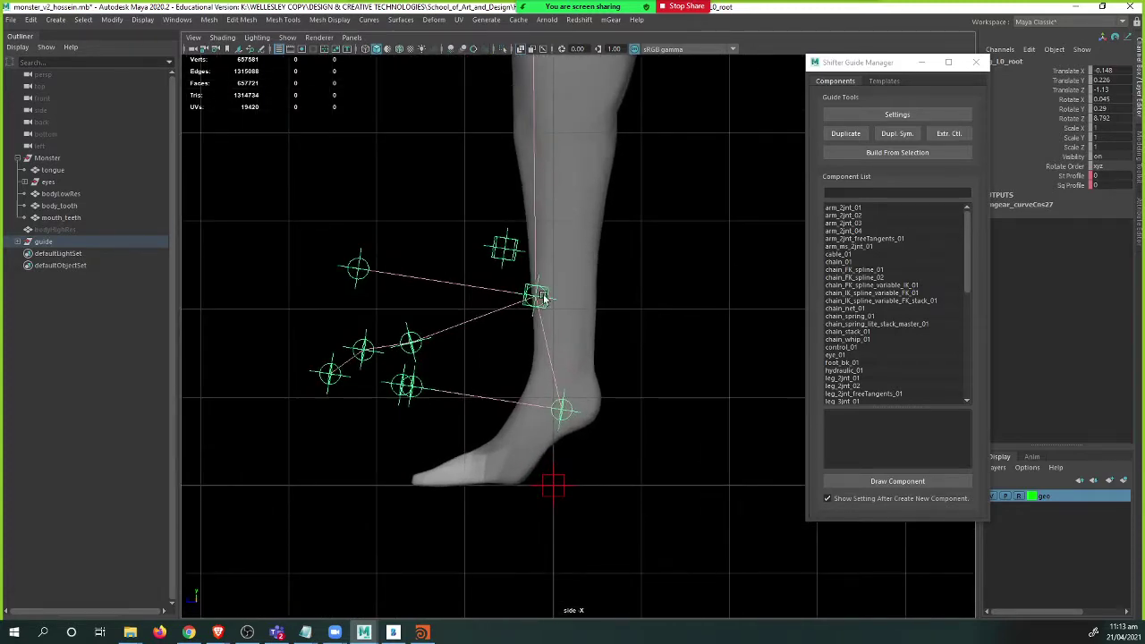
# - Move the Shifter Guide Manager window clear of the Channel Box and select the leg's ankle guide
pyautogui.click(367, 264)
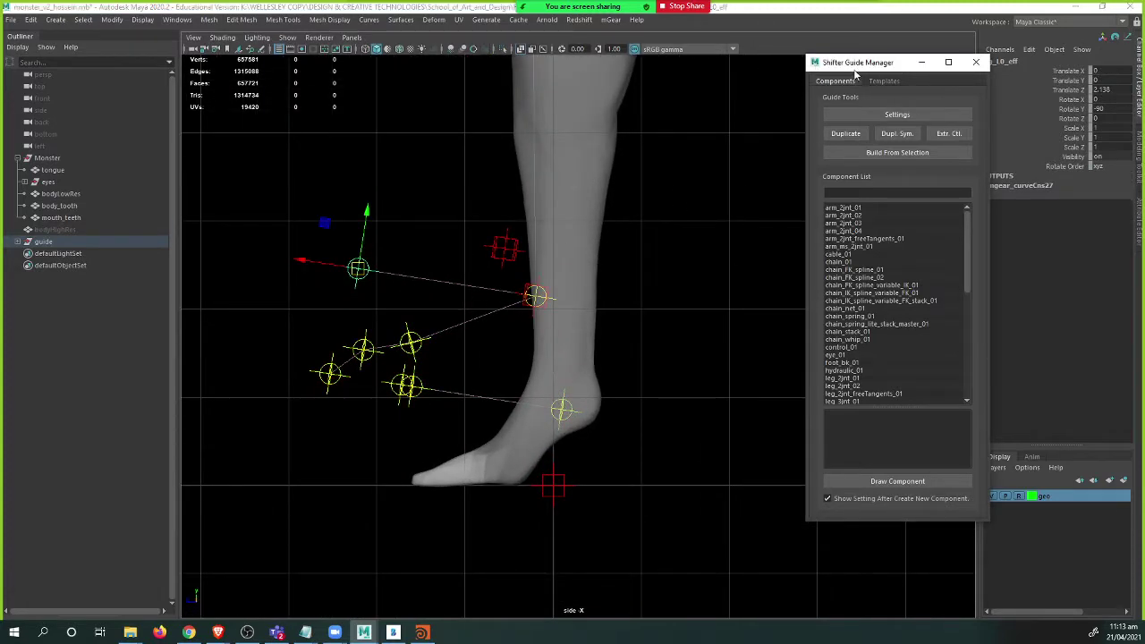
pyautogui.moveTo(856, 64); pyautogui.dragTo(777, 65)
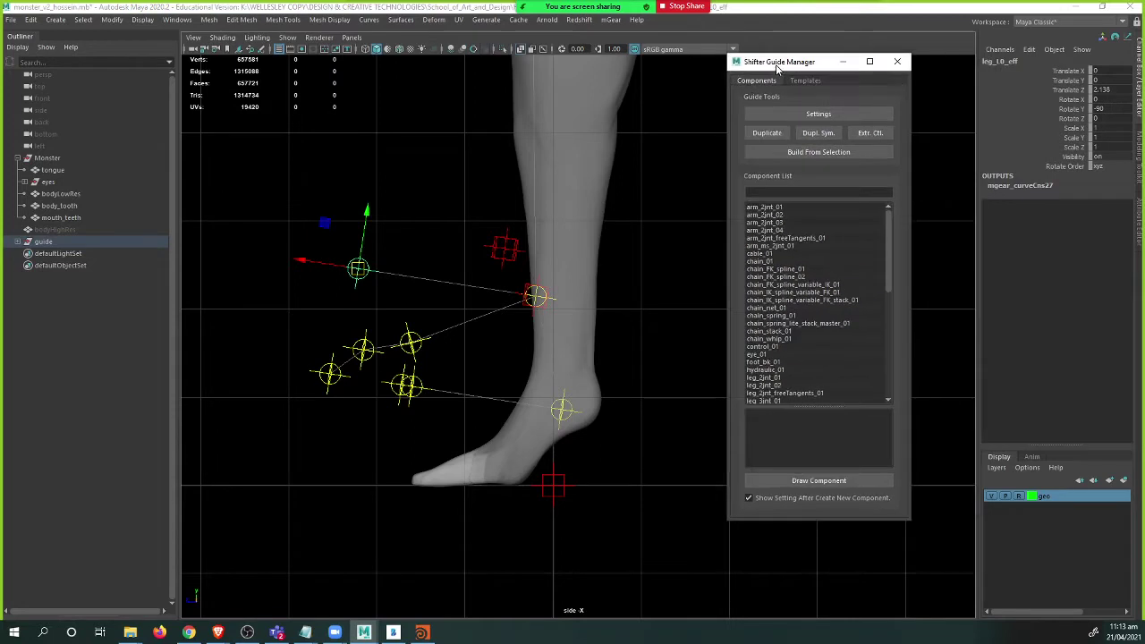
pyautogui.click(539, 300)
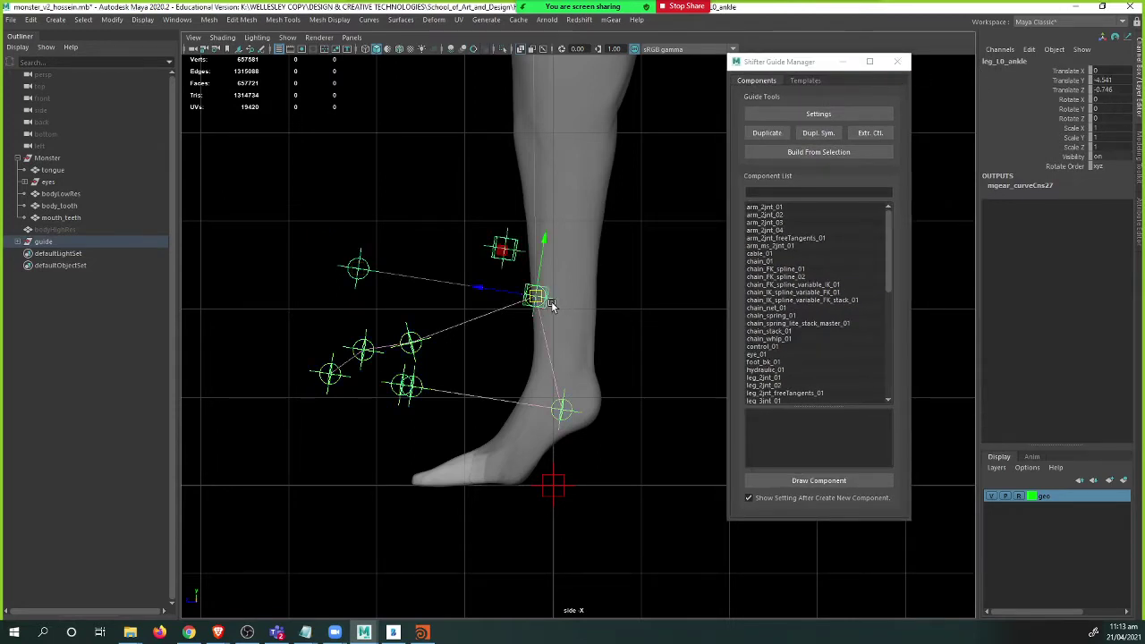
# - Rotate the knee guide to about 94.2 degrees in X so the lower leg chain follows the shin
pyautogui.keyDown('alt'); pyautogui.moveTo(577, 280); pyautogui.dragTo(588, 439, button='middle'); pyautogui.keyUp('alt')
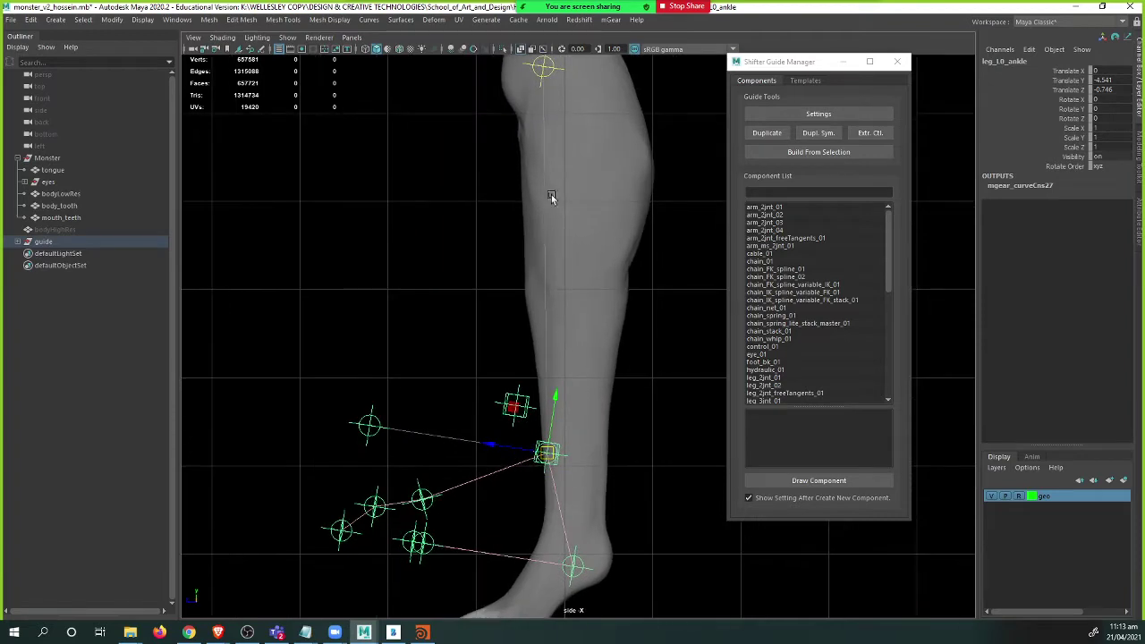
pyautogui.click(555, 72)
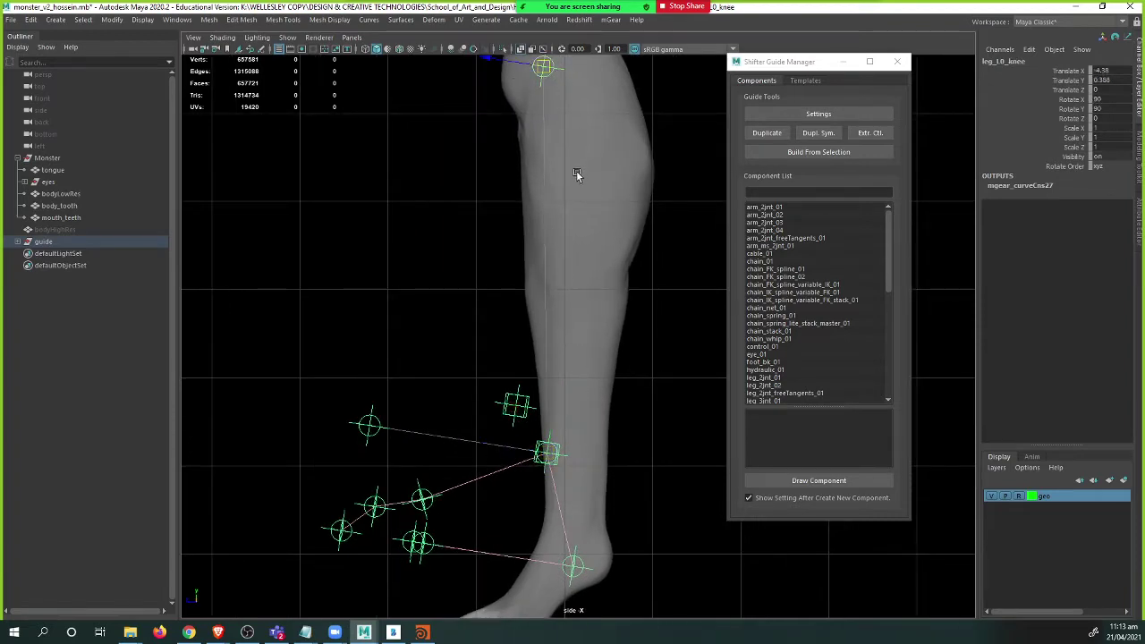
pyautogui.press('e')
pyautogui.keyDown('alt'); pyautogui.moveTo(566, 79); pyautogui.dragTo(544, 138, button='middle'); pyautogui.keyUp('alt')
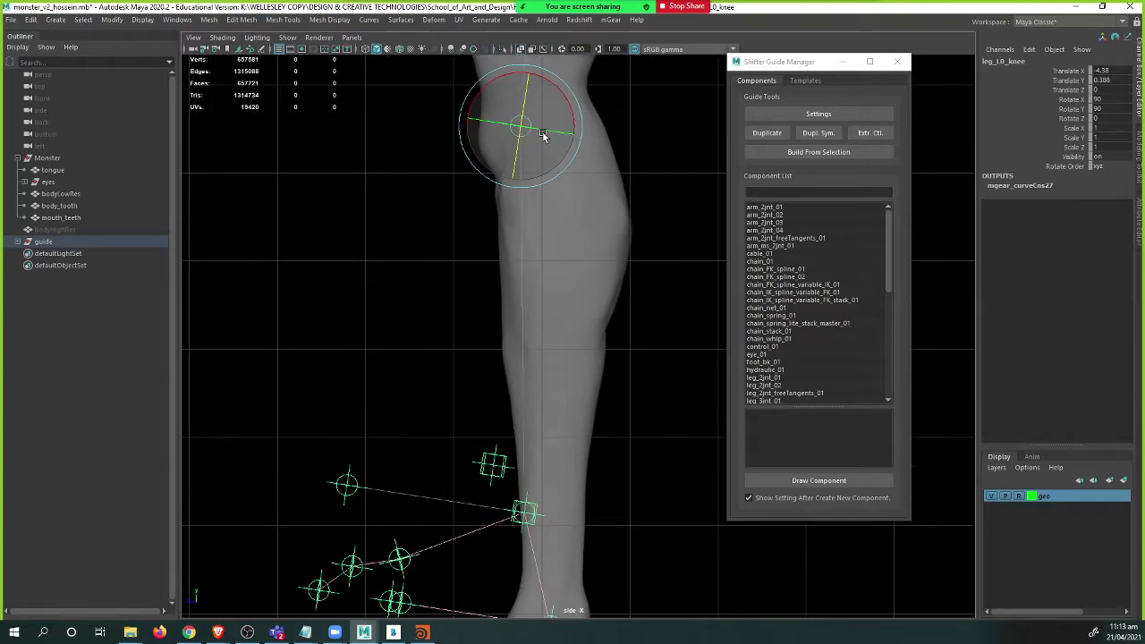
pyautogui.moveTo(575, 114); pyautogui.dragTo(570, 111)
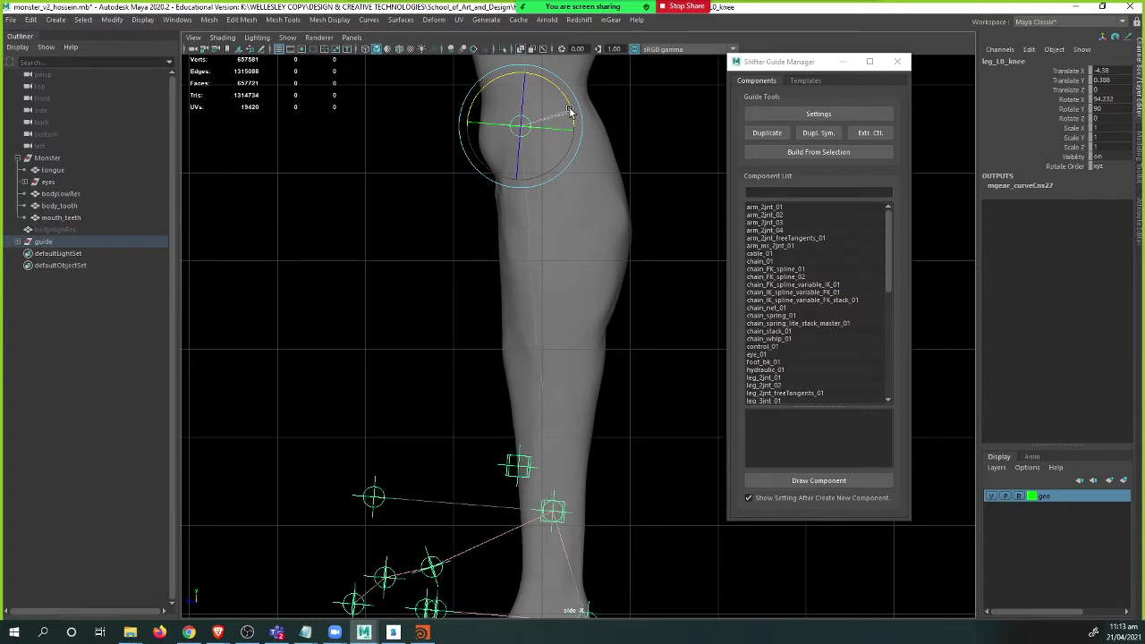
# - Move the ankle guide into the mesh's ankle in side view, to about -5.29 in Translate Y and -0.91 in Translate Z
pyautogui.click(555, 513)
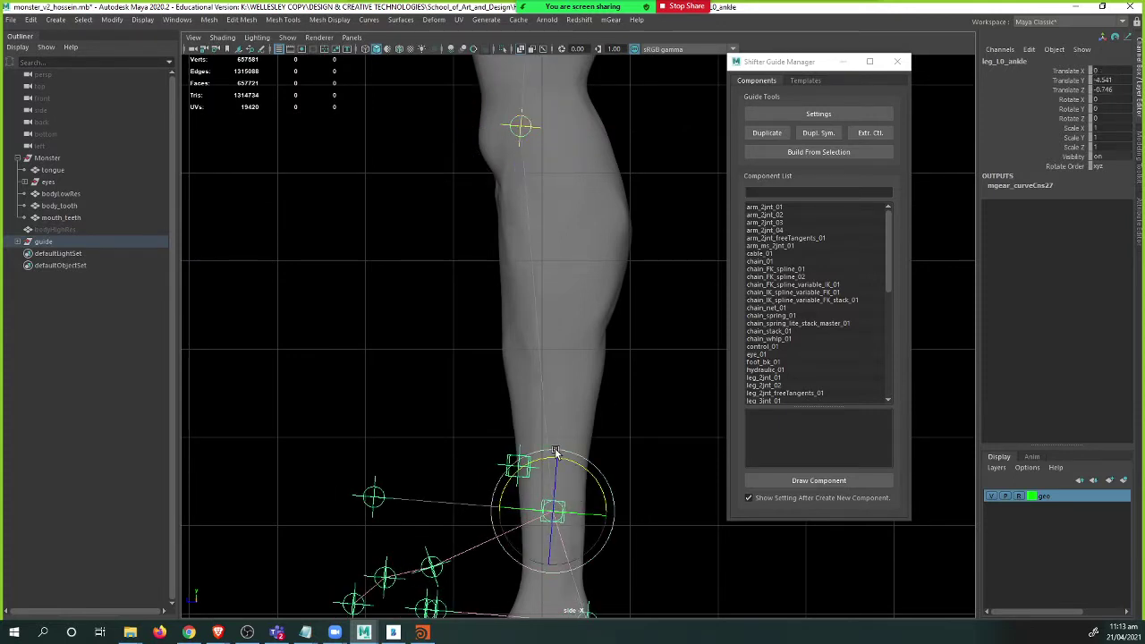
pyautogui.press('w')
pyautogui.moveTo(555, 462); pyautogui.dragTo(573, 524)
pyautogui.keyDown('alt'); pyautogui.moveTo(573, 524); pyautogui.dragTo(497, 398, button='middle'); pyautogui.keyUp('alt')
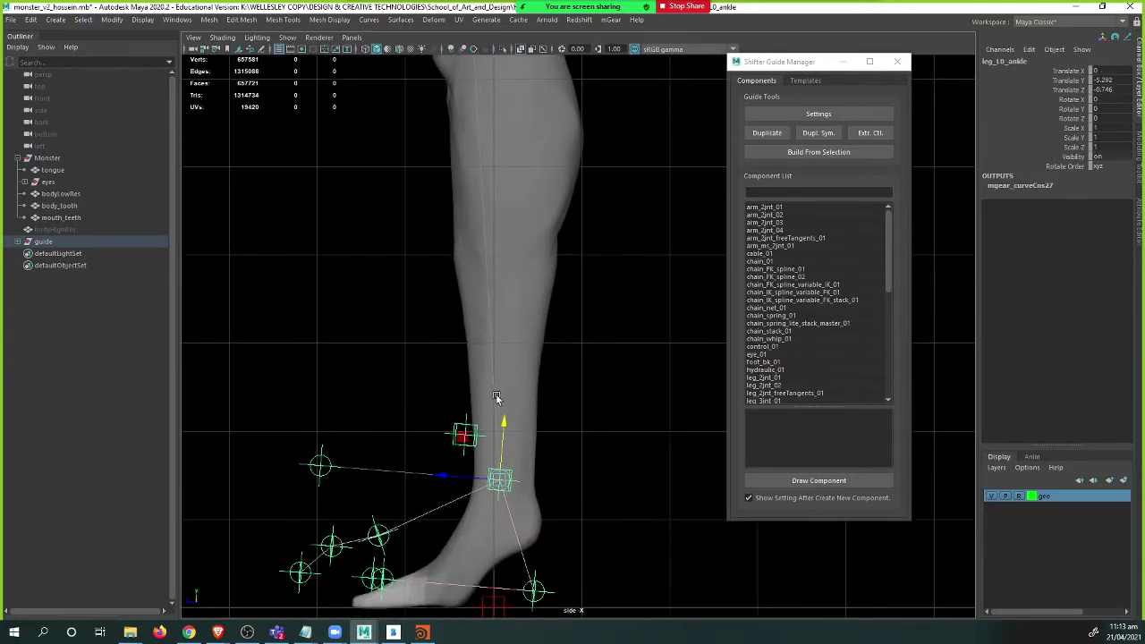
pyautogui.moveTo(457, 484); pyautogui.dragTo(471, 480)
pyautogui.keyDown('alt'); pyautogui.moveTo(471, 480); pyautogui.dragTo(469, 387, button='middle'); pyautogui.keyUp('alt')
pyautogui.keyDown('alt'); pyautogui.moveTo(478, 397); pyautogui.dragTo(537, 410, button='right'); pyautogui.keyUp('alt')
pyautogui.moveTo(456, 398); pyautogui.dragTo(514, 367)
# - In the perspective view, rotate the leg root guide to about -1.46 degrees in Y to center the chain in the leg
pyautogui.press('space')
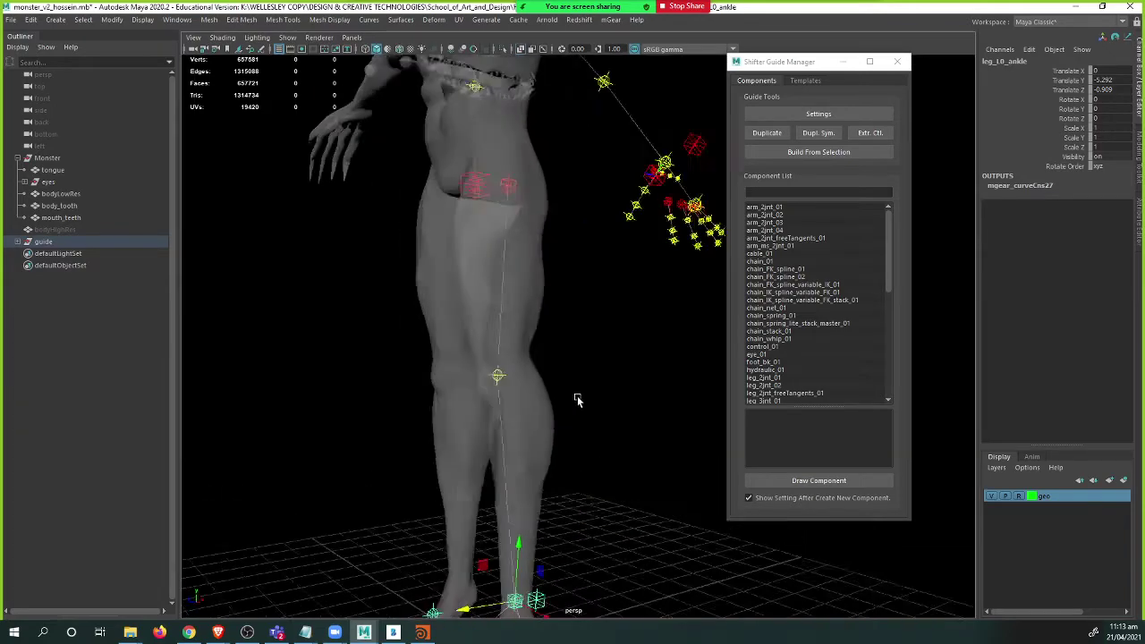
pyautogui.keyDown('alt'); pyautogui.moveTo(578, 399); pyautogui.dragTo(582, 376); pyautogui.keyUp('alt')
pyautogui.scroll(-3, 549, 352)
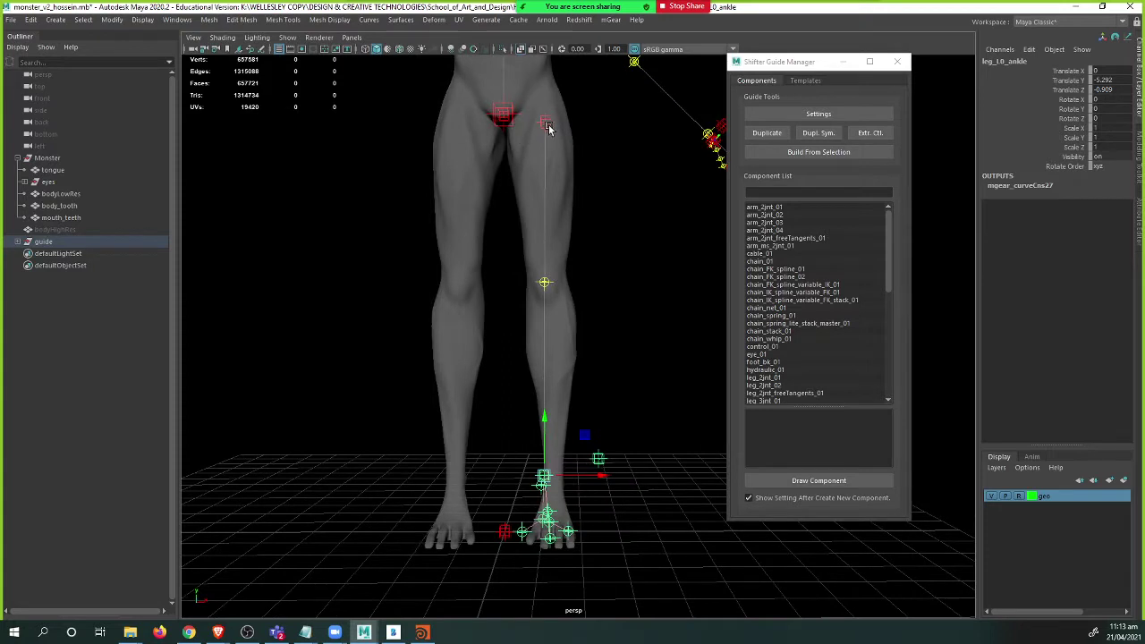
pyautogui.click(546, 124)
pyautogui.press('e')
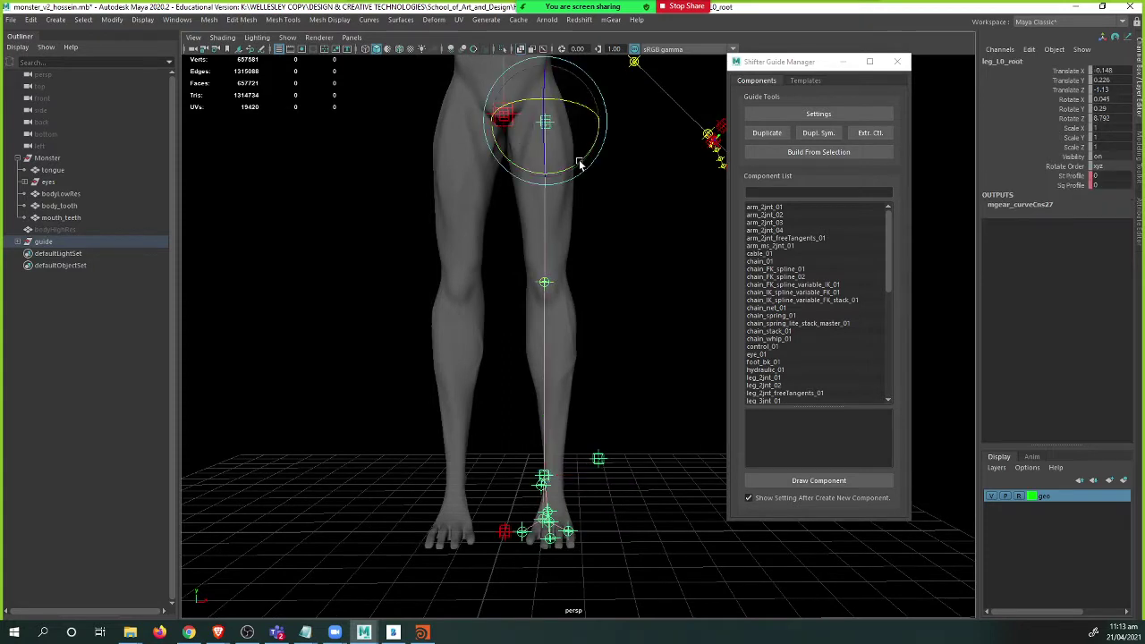
pyautogui.moveTo(580, 165); pyautogui.dragTo(581, 167)
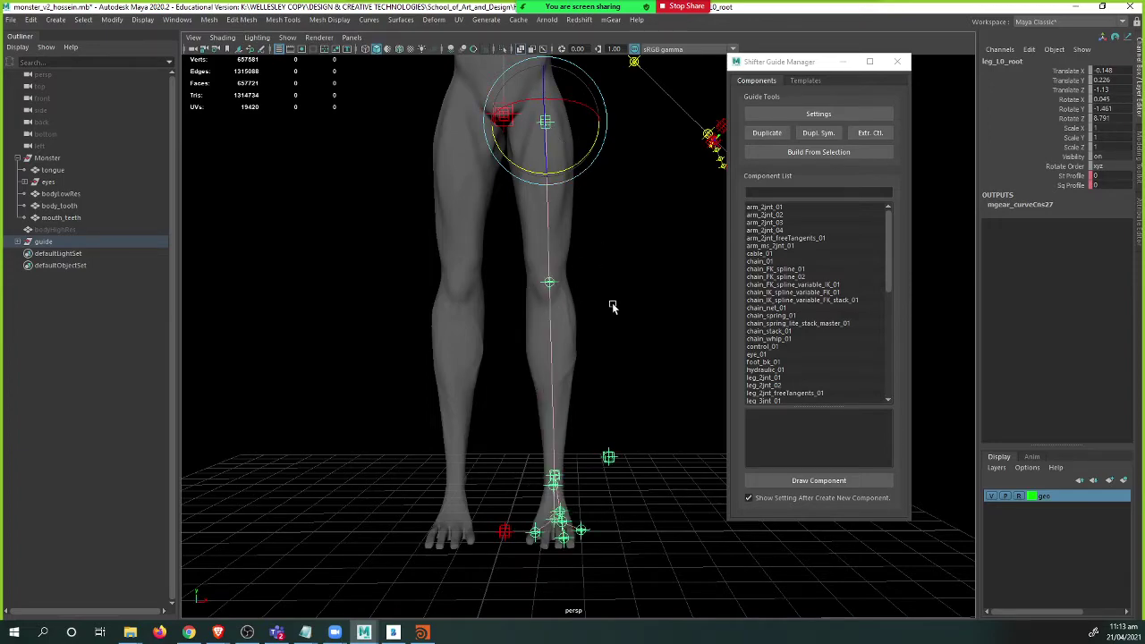
# - Move the foot's heel guide onto the mesh's heel in side view, to about -0.27 in Translate X and -0.66 in Translate Y
pyautogui.keyDown('alt'); pyautogui.moveTo(613, 307); pyautogui.dragTo(710, 324, button='right'); pyautogui.keyUp('alt')
pyautogui.keyDown('alt'); pyautogui.moveTo(573, 357); pyautogui.dragTo(567, 264, button='middle'); pyautogui.keyUp('alt')
pyautogui.keyDown('alt'); pyautogui.moveTo(609, 304); pyautogui.dragTo(455, 315); pyautogui.keyUp('alt')
pyautogui.keyDown('alt'); pyautogui.moveTo(455, 315); pyautogui.dragTo(580, 301, button='right'); pyautogui.keyUp('alt')
pyautogui.keyDown('alt'); pyautogui.moveTo(580, 302); pyautogui.dragTo(617, 299, button='middle'); pyautogui.keyUp('alt')
pyautogui.click(480, 377)
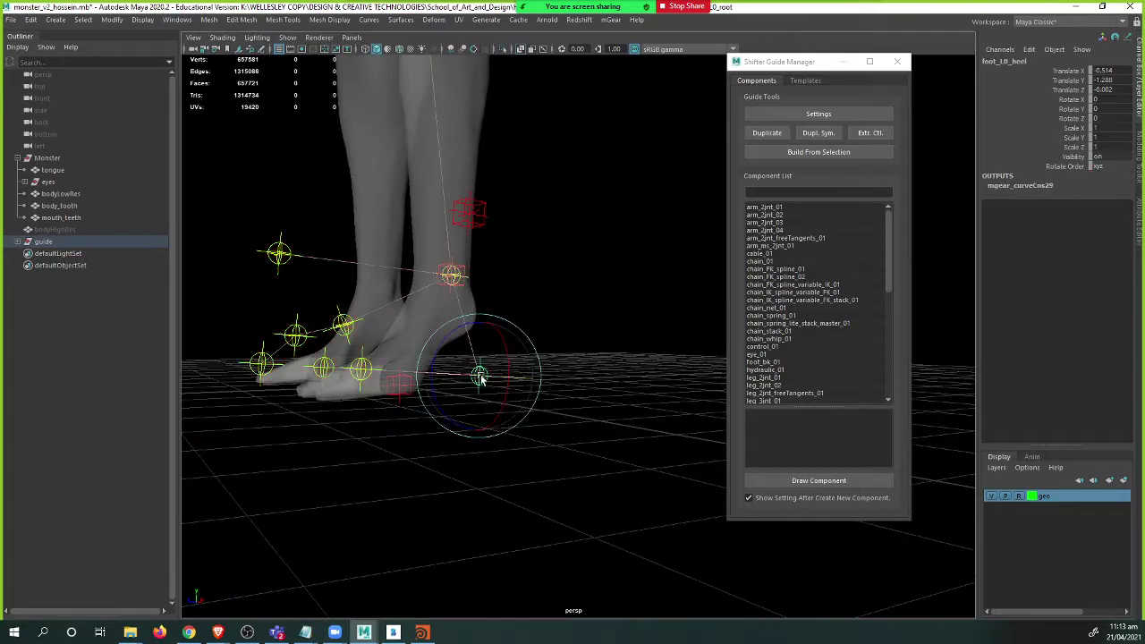
pyautogui.keyDown('alt'); pyautogui.moveTo(568, 305); pyautogui.dragTo(542, 307); pyautogui.keyUp('alt')
pyautogui.press('w')
pyautogui.press('space')
pyautogui.keyDown('alt'); pyautogui.moveTo(542, 307); pyautogui.dragTo(529, 278, button='middle'); pyautogui.keyUp('alt')
pyautogui.moveTo(496, 396); pyautogui.dragTo(479, 333, button='middle')
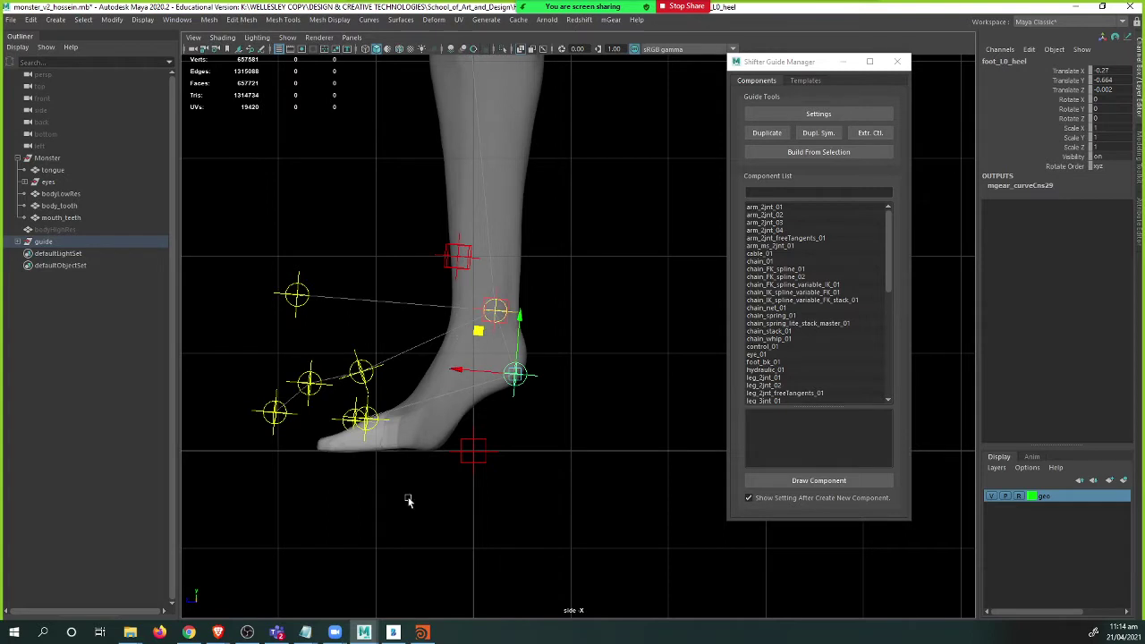
# - In the perspective view, rotate the ankle guide to about 0.21 in X, -7.23 in Y and -1.63 in Z to line the foot guides up with the foot
pyautogui.click(377, 423)
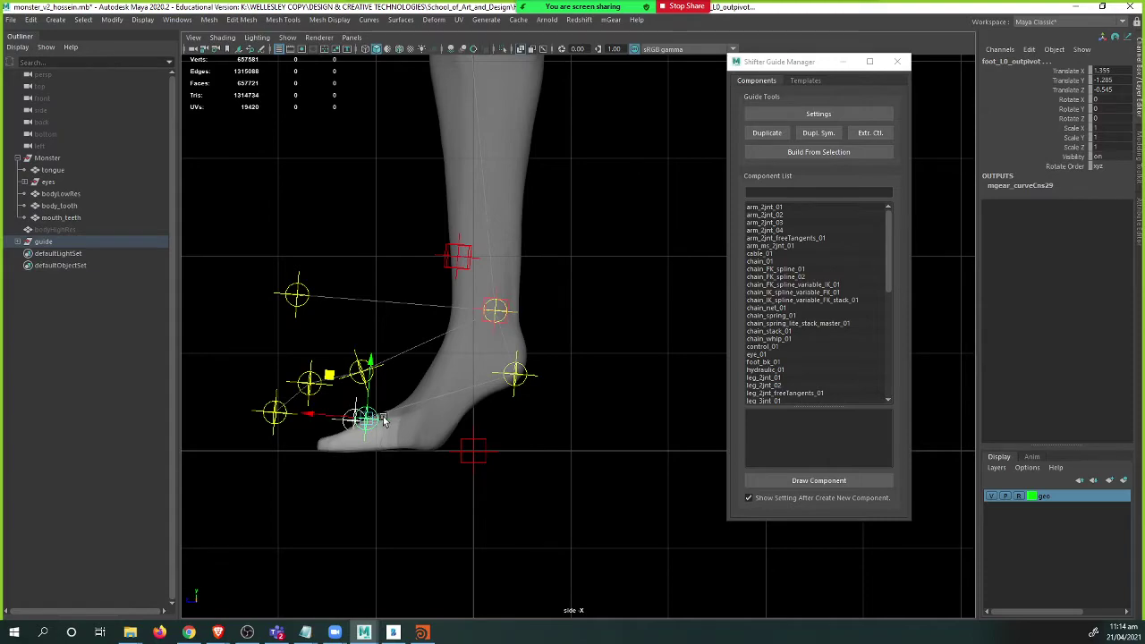
pyautogui.press('space')
pyautogui.moveTo(385, 417); pyautogui.dragTo(509, 413)
pyautogui.keyDown('alt'); pyautogui.moveTo(509, 414); pyautogui.dragTo(478, 371, button='middle'); pyautogui.keyUp('alt')
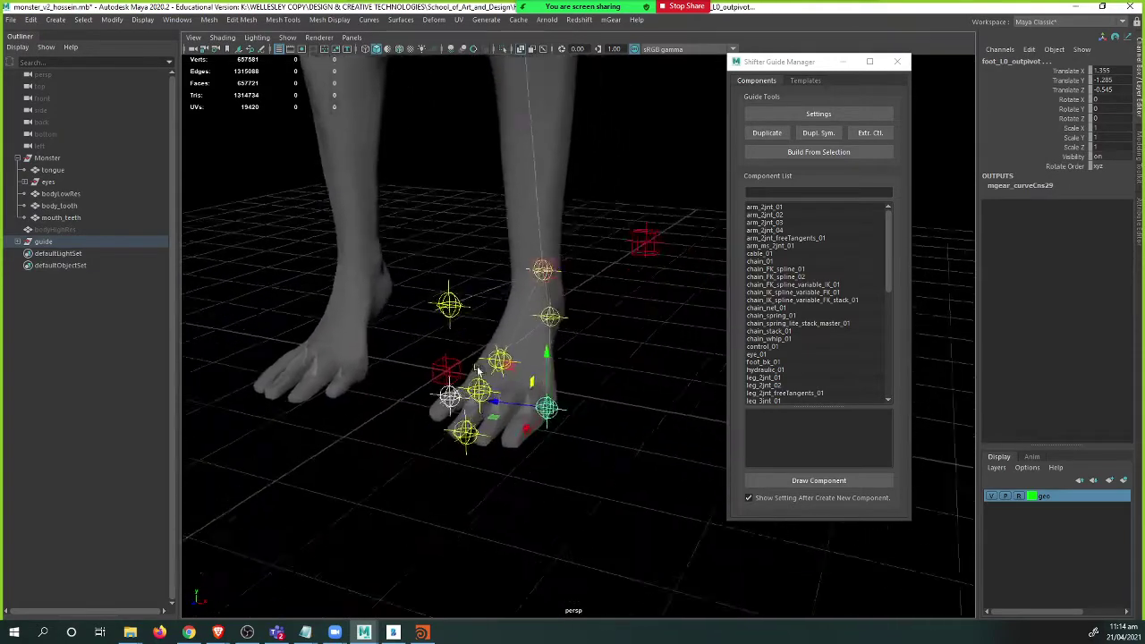
pyautogui.keyDown('alt'); pyautogui.moveTo(477, 369); pyautogui.dragTo(578, 364); pyautogui.keyUp('alt')
pyautogui.click(581, 306)
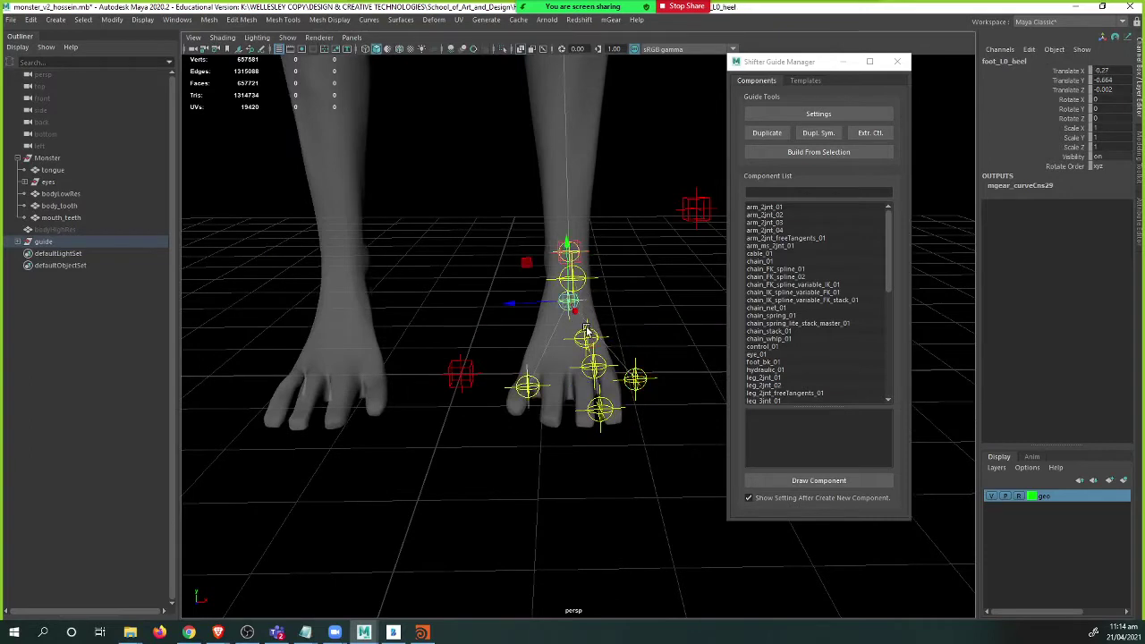
pyautogui.press('e')
pyautogui.moveTo(609, 306); pyautogui.dragTo(582, 278)
pyautogui.click(630, 310)
pyautogui.click(560, 254)
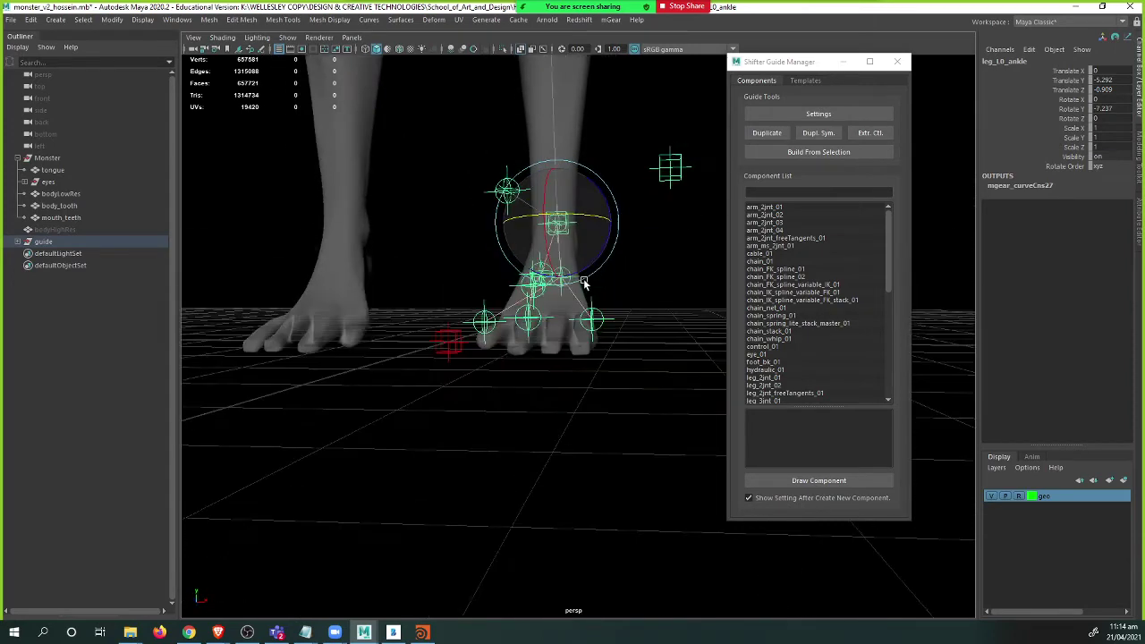
pyautogui.moveTo(605, 192); pyautogui.dragTo(618, 239)
# - Frame the ankle and foot guides closely in the front view and move the Shifter Guide Manager clear of the foot
pyautogui.press('space')
pyautogui.moveTo(641, 329); pyautogui.dragTo(653, 369)
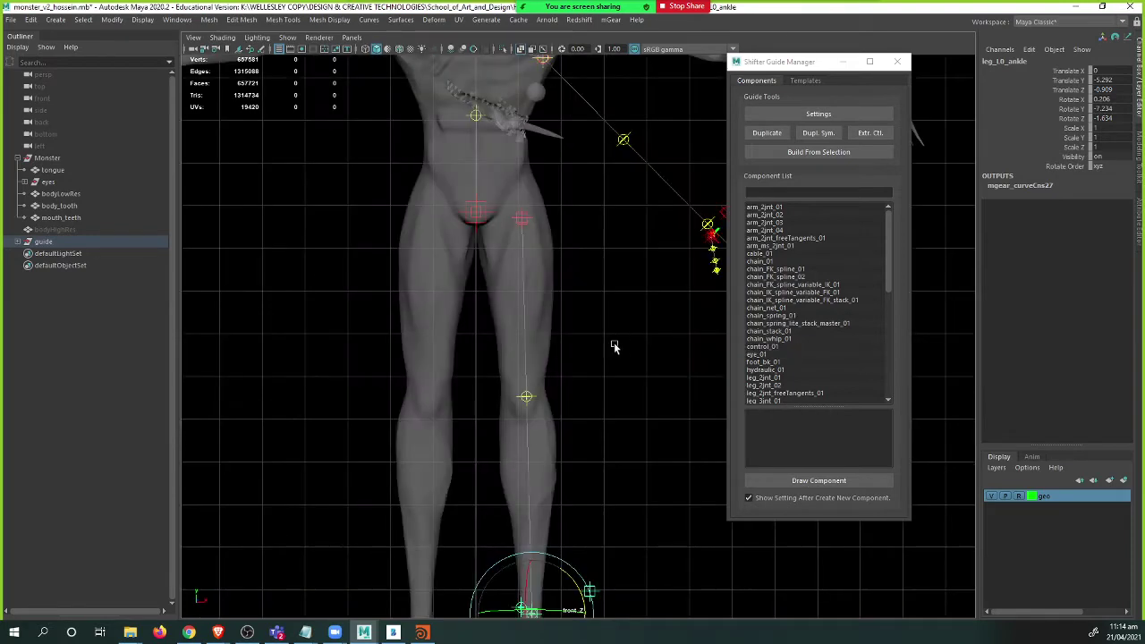
pyautogui.press('f')
pyautogui.keyDown('alt'); pyautogui.moveTo(596, 361); pyautogui.dragTo(533, 245, button='middle'); pyautogui.keyUp('alt')
pyautogui.keyDown('alt'); pyautogui.moveTo(533, 244); pyautogui.dragTo(558, 310, button='right'); pyautogui.keyUp('alt')
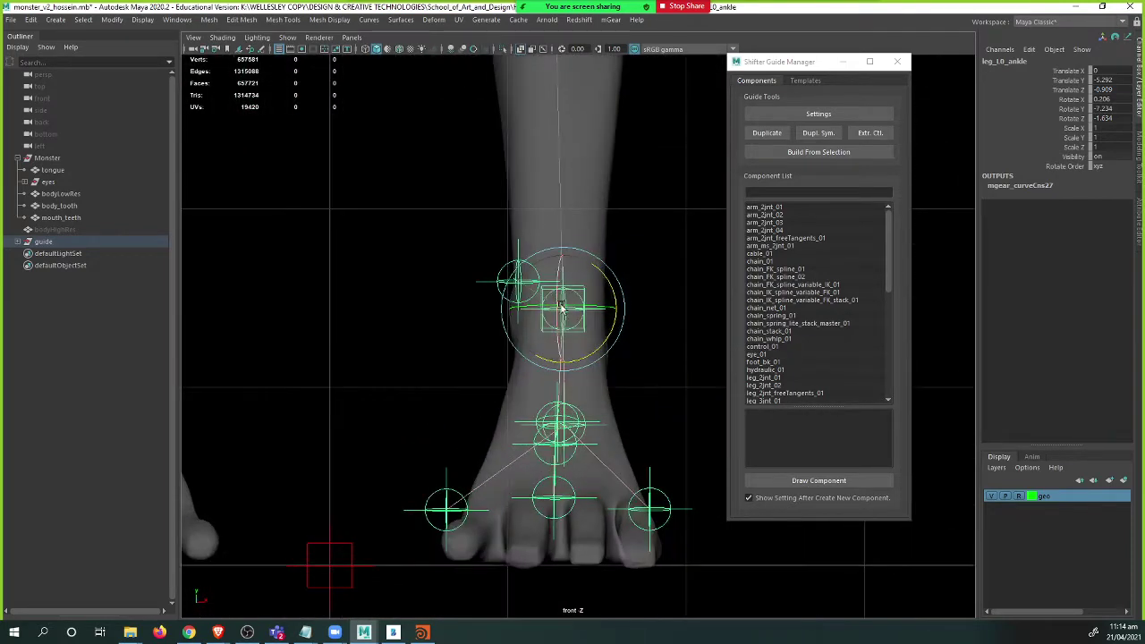
pyautogui.keyDown('alt'); pyautogui.moveTo(541, 310); pyautogui.dragTo(507, 297, button='middle'); pyautogui.keyUp('alt')
pyautogui.moveTo(787, 63); pyautogui.dragTo(924, 68)
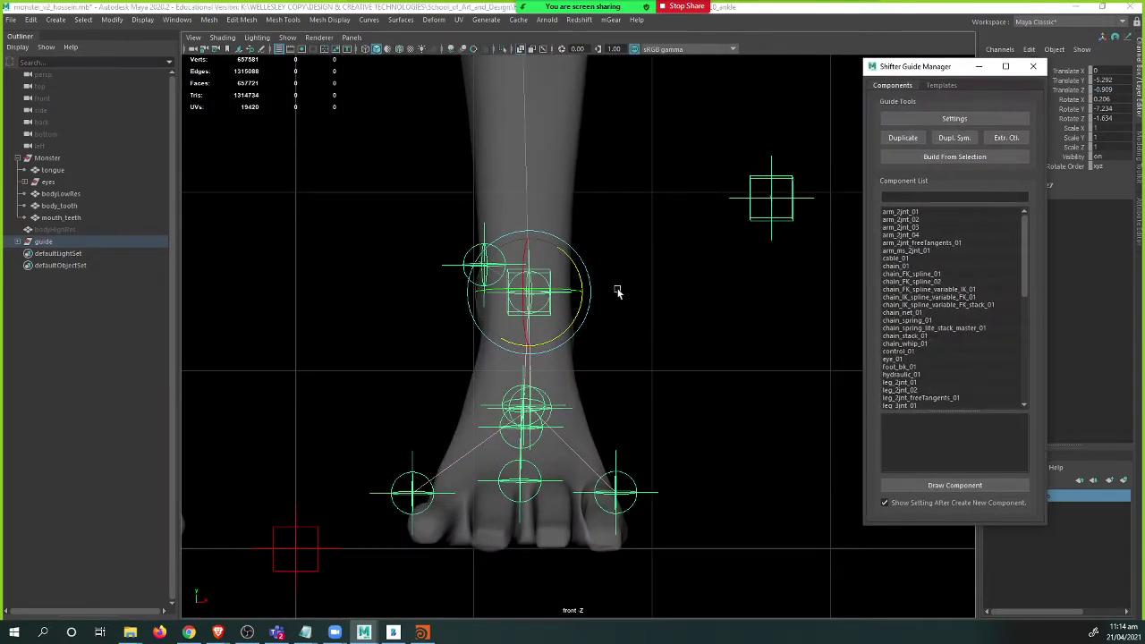
pyautogui.press('space')
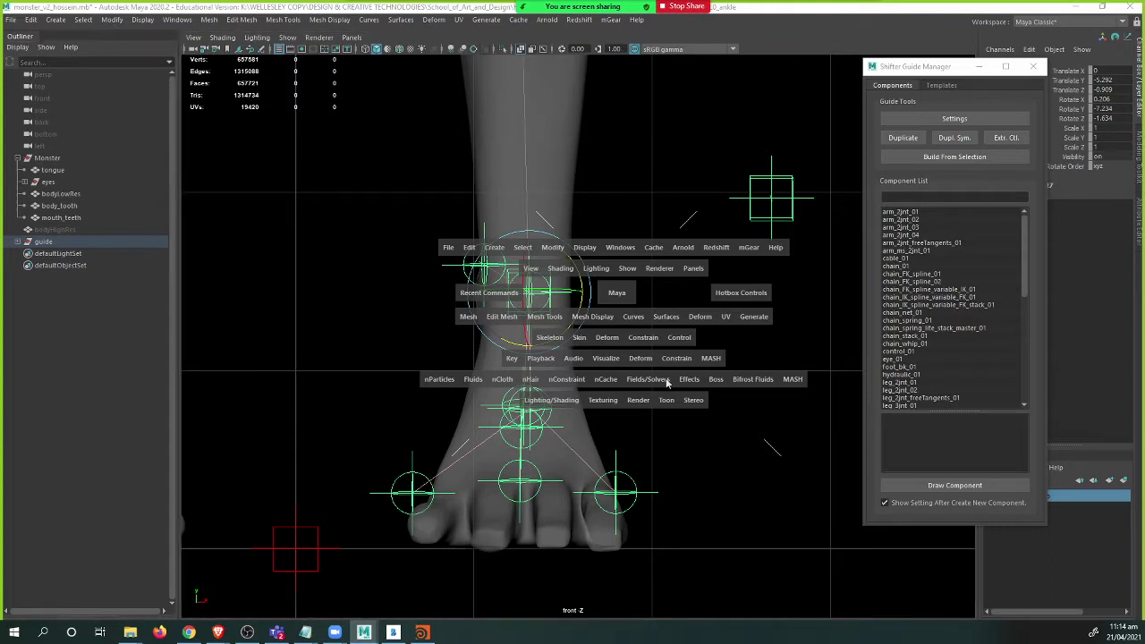
pyautogui.click(593, 195)
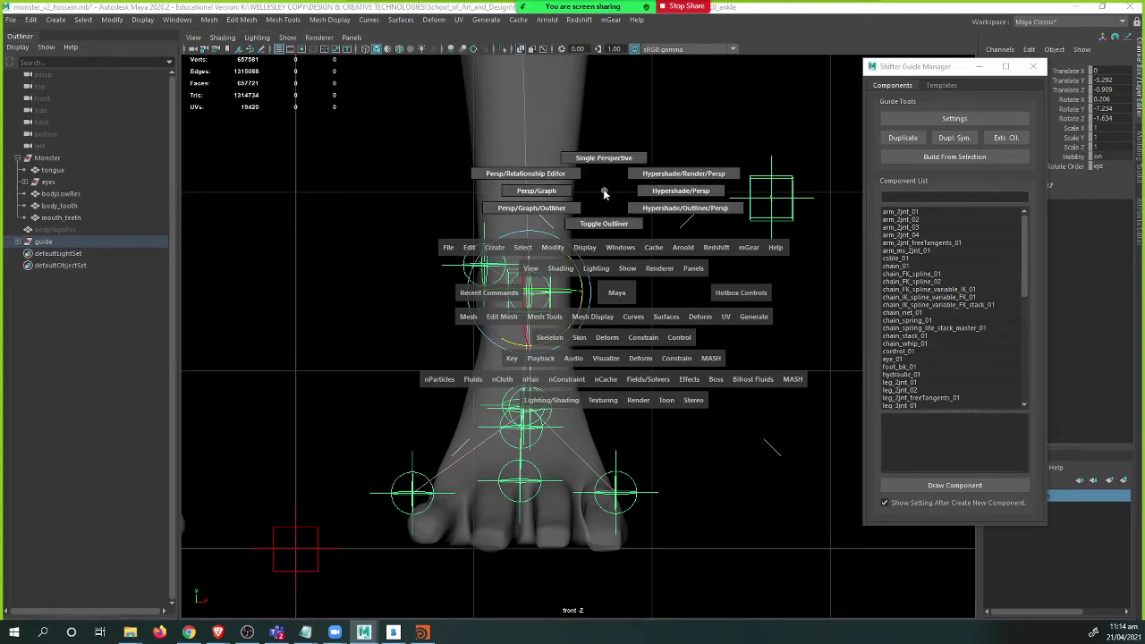
pyautogui.click(361, 302)
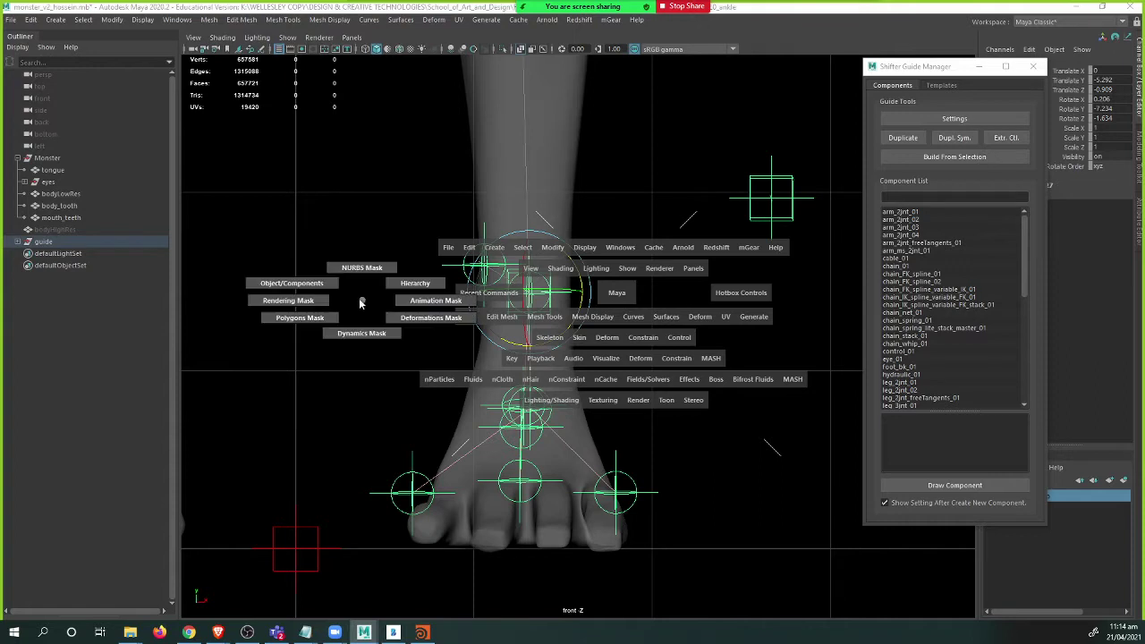
pyautogui.click(834, 308)
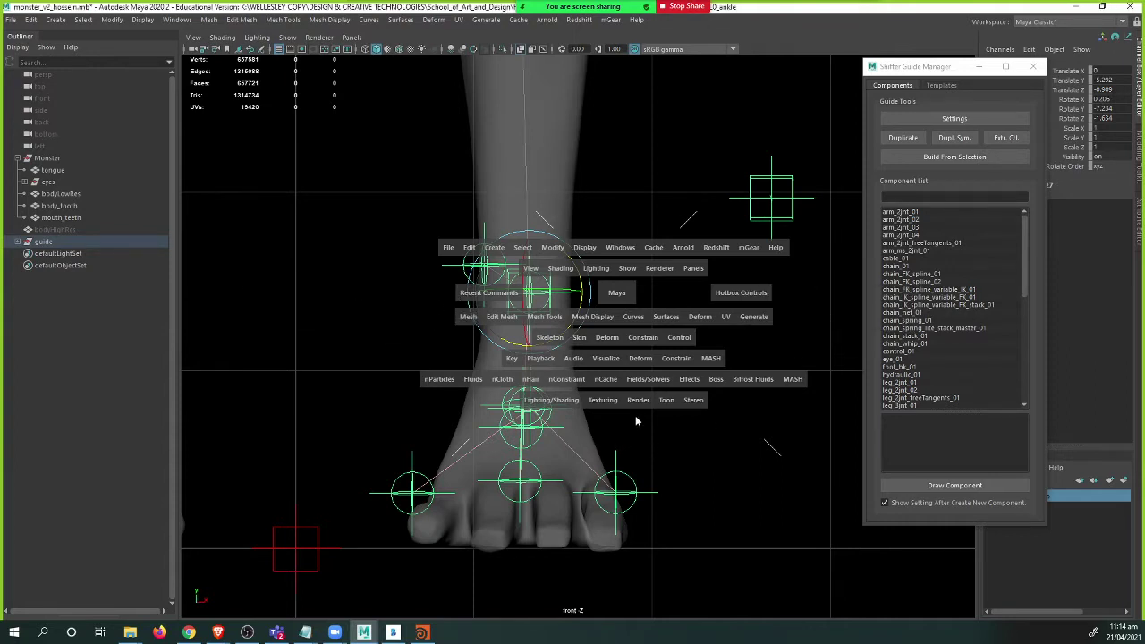
pyautogui.click(621, 296)
pyautogui.moveTo(621, 292)
pyautogui.mouseDown()
pyautogui.moveTo(659, 292)
pyautogui.moveTo(632, 319)
pyautogui.moveTo(623, 267)
pyautogui.moveTo(624, 299)
pyautogui.mouseUp()
pyautogui.press('space')
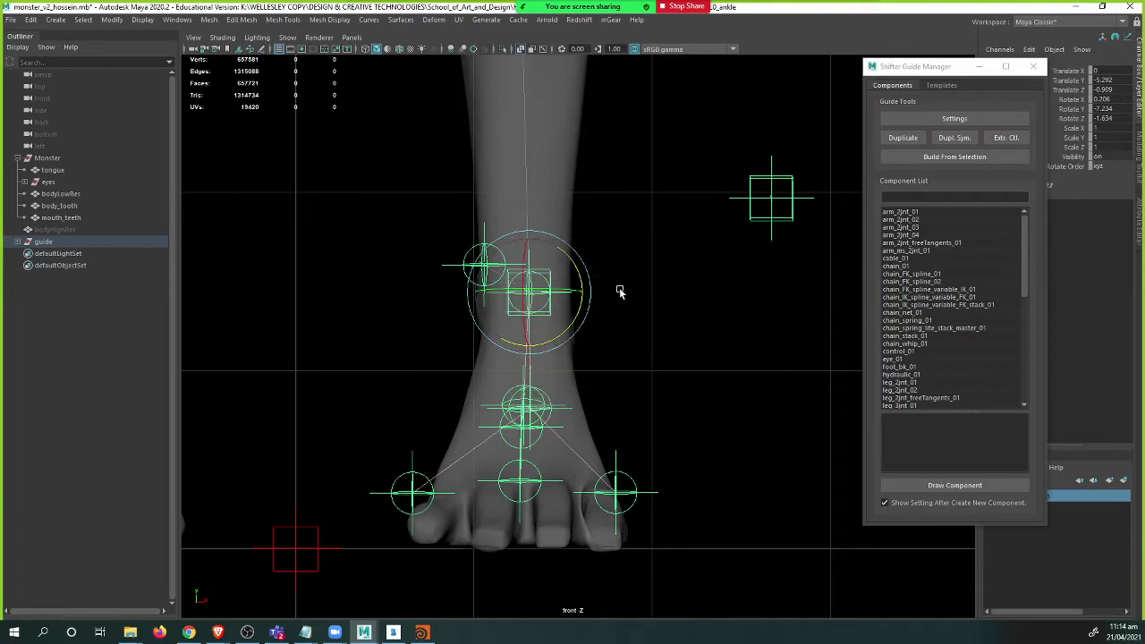
# - Lower the foot's outer pivot, inner pivot and toe-tip guides together toward the bottom of the mesh's toes in the front view
pyautogui.click(646, 484)
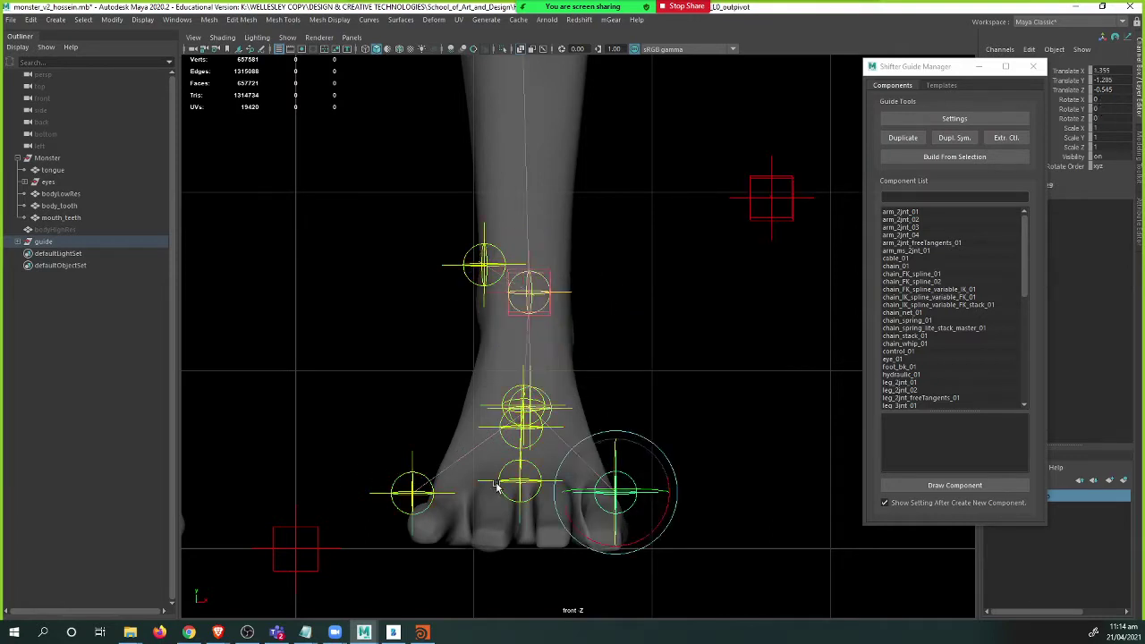
pyautogui.click(525, 483)
pyautogui.click(413, 478)
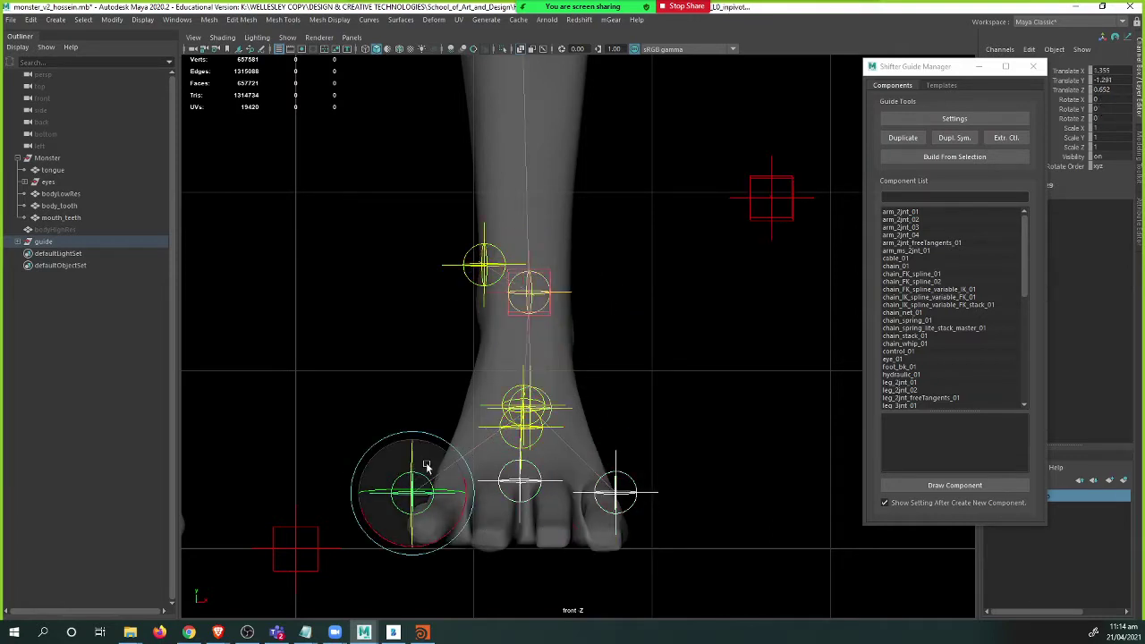
pyautogui.press('w')
pyautogui.moveTo(413, 436); pyautogui.dragTo(412, 479)
# - In the perspective view, move the first foot chain guide, foot_L0_0_loc, from in front of the mesh back into the foot
pyautogui.press('space')
pyautogui.moveTo(535, 434); pyautogui.dragTo(535, 394)
pyautogui.keyDown('alt'); pyautogui.moveTo(537, 428); pyautogui.dragTo(491, 303); pyautogui.keyUp('alt')
pyautogui.click(477, 301)
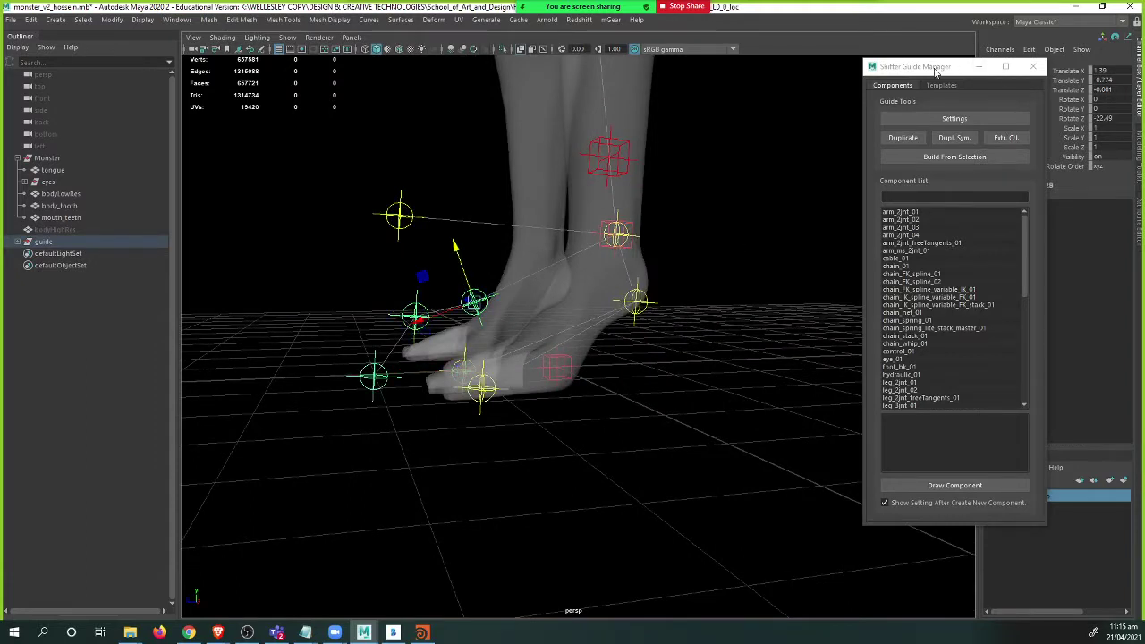
pyautogui.moveTo(934, 68); pyautogui.dragTo(821, 58)
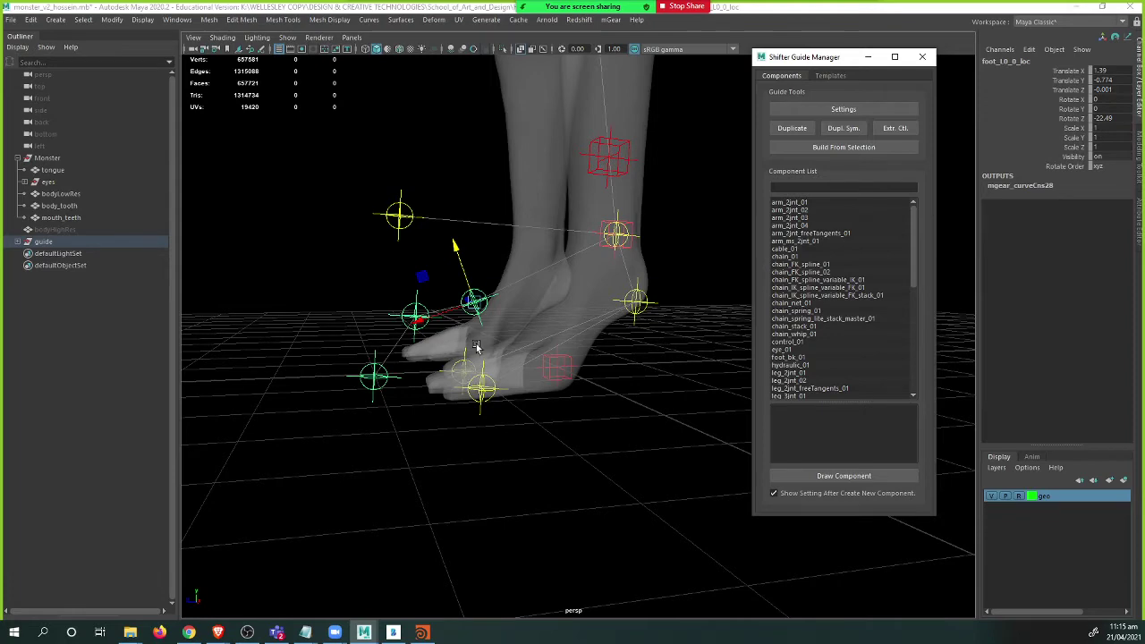
pyautogui.keyDown('alt'); pyautogui.moveTo(476, 347); pyautogui.dragTo(449, 315); pyautogui.keyUp('alt')
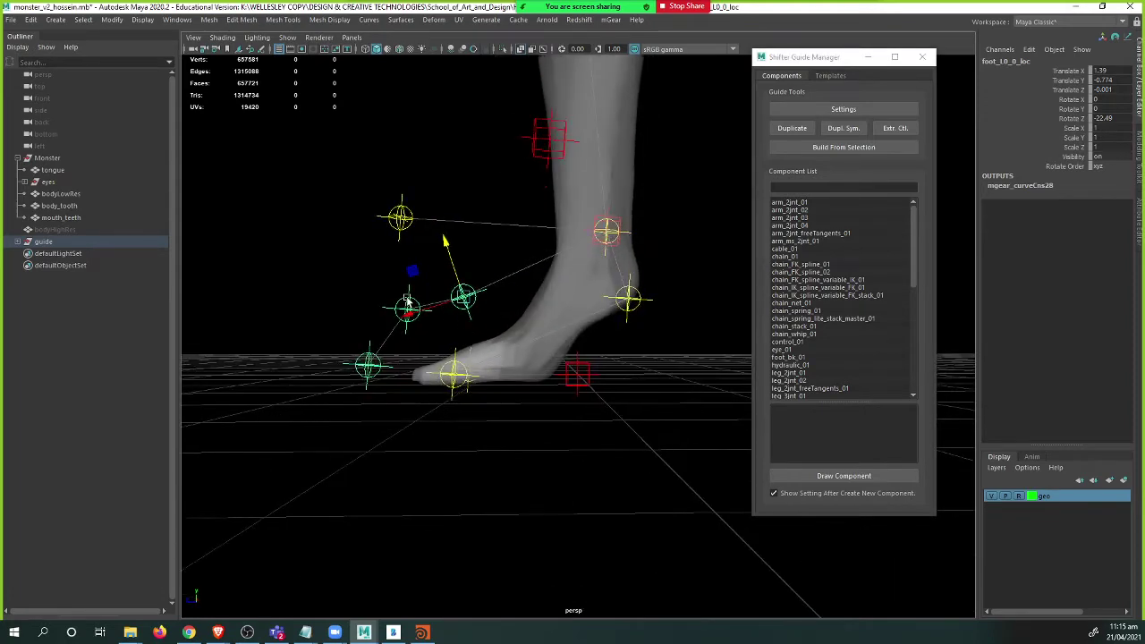
pyautogui.click(406, 304)
pyautogui.click(370, 364)
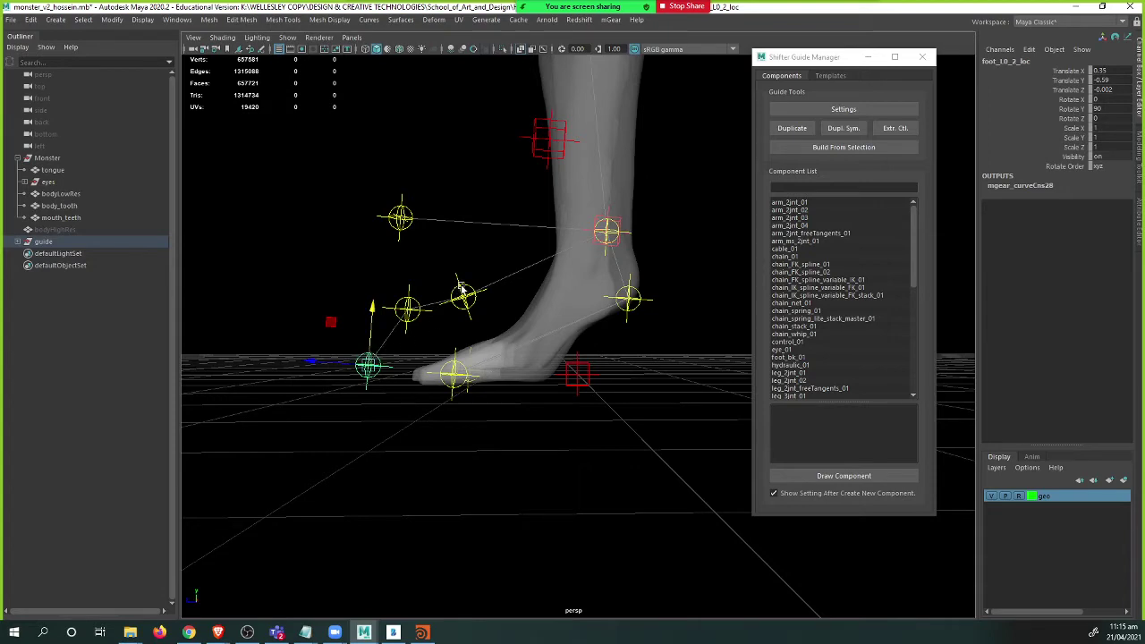
pyautogui.click(461, 290)
pyautogui.keyDown('alt'); pyautogui.moveTo(458, 304); pyautogui.dragTo(462, 309); pyautogui.keyUp('alt')
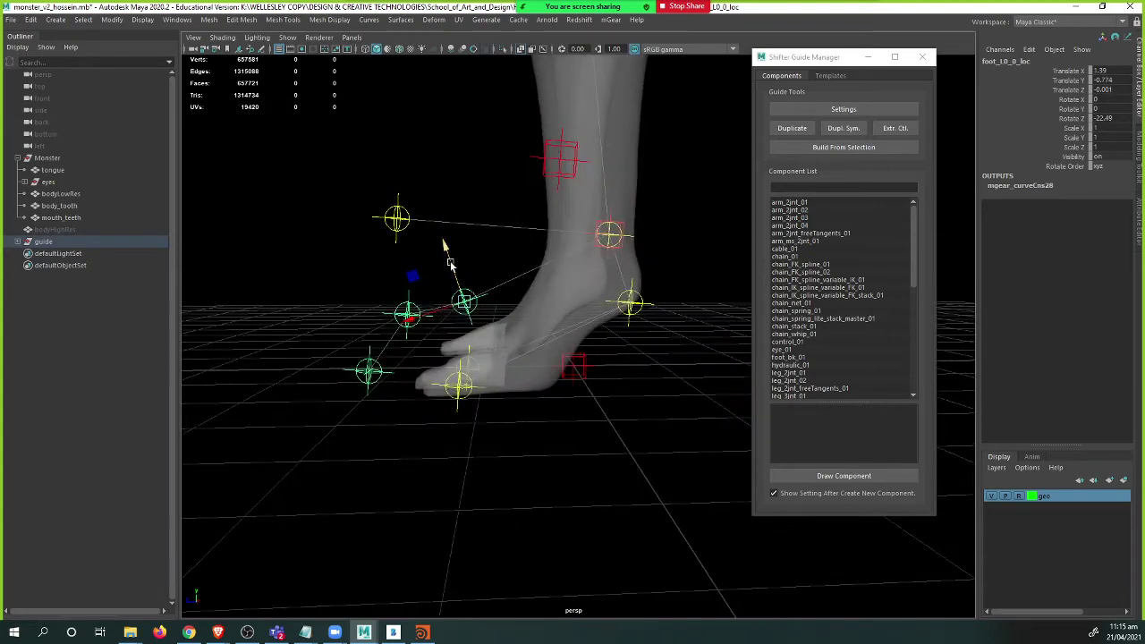
pyautogui.moveTo(411, 277); pyautogui.dragTo(482, 303)
# - Place the middle foot guide at about 0.47 in X and -0.08 in Y, and the toe-tip guide at about 1.26 in X and -0.43 in Y
pyautogui.click(508, 328)
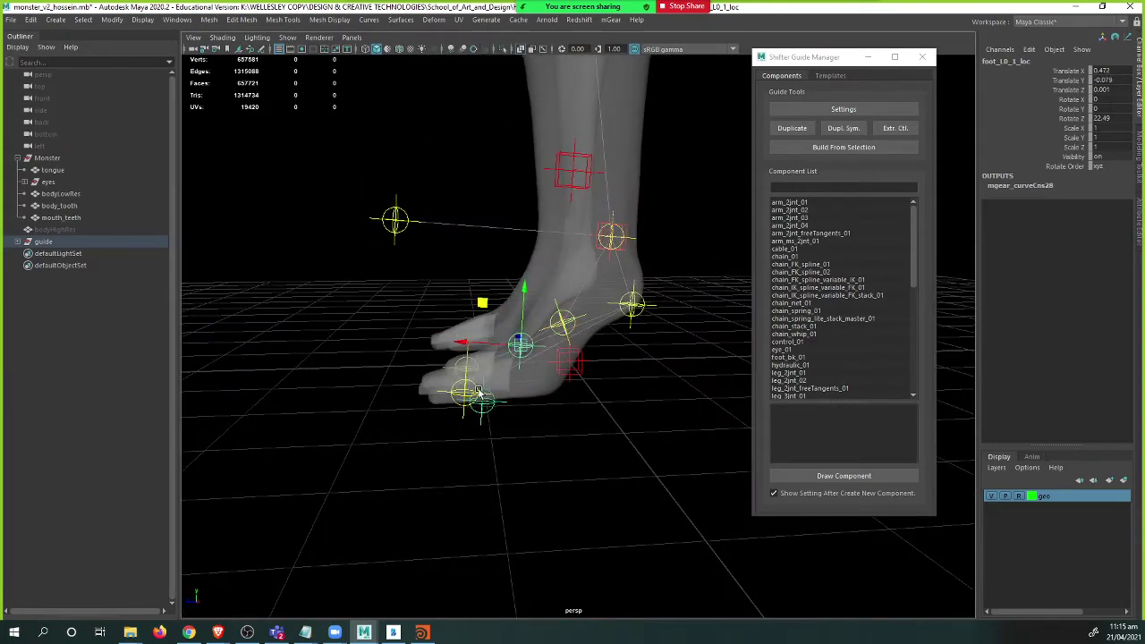
pyautogui.click(484, 403)
pyautogui.moveTo(442, 363); pyautogui.dragTo(412, 448)
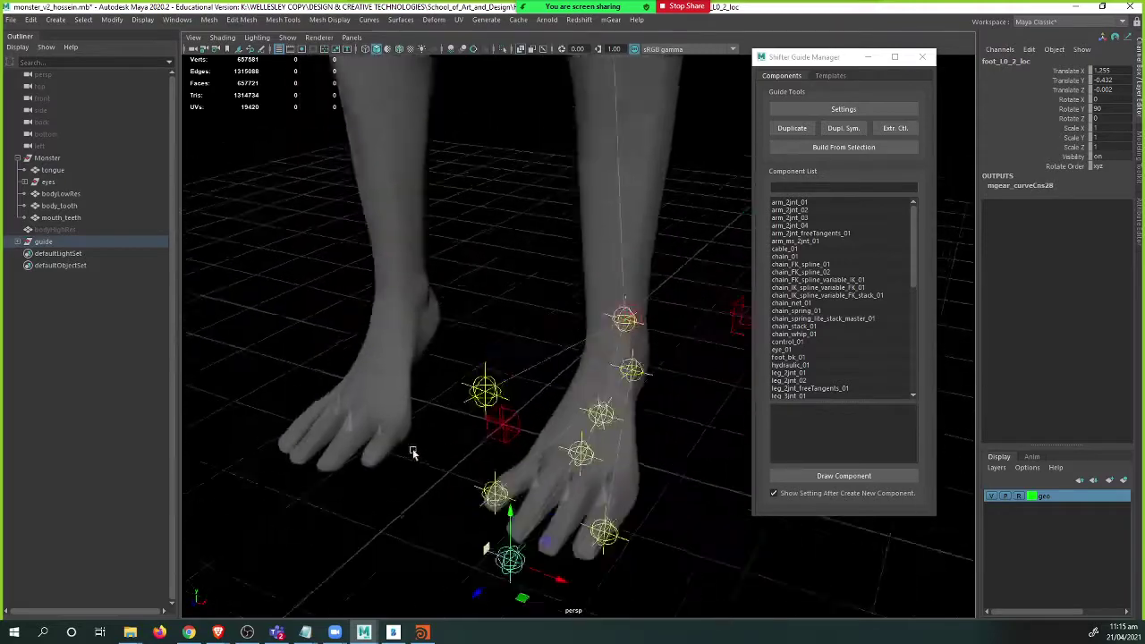
# - Duplicate the left leg guide symmetrically from its root to create the matching leg and foot guides on the opposite side
pyautogui.keyDown('alt'); pyautogui.moveTo(413, 448); pyautogui.dragTo(176, 327, button='right'); pyautogui.keyUp('alt')
pyautogui.keyDown('alt'); pyautogui.moveTo(437, 217); pyautogui.dragTo(409, 458, button='middle'); pyautogui.keyUp('alt')
pyautogui.keyDown('alt'); pyautogui.moveTo(409, 457); pyautogui.dragTo(455, 388, button='right'); pyautogui.keyUp('alt')
pyautogui.keyDown('alt'); pyautogui.moveTo(455, 388); pyautogui.dragTo(591, 325); pyautogui.keyUp('alt')
pyautogui.click(581, 263)
pyautogui.click(844, 129)
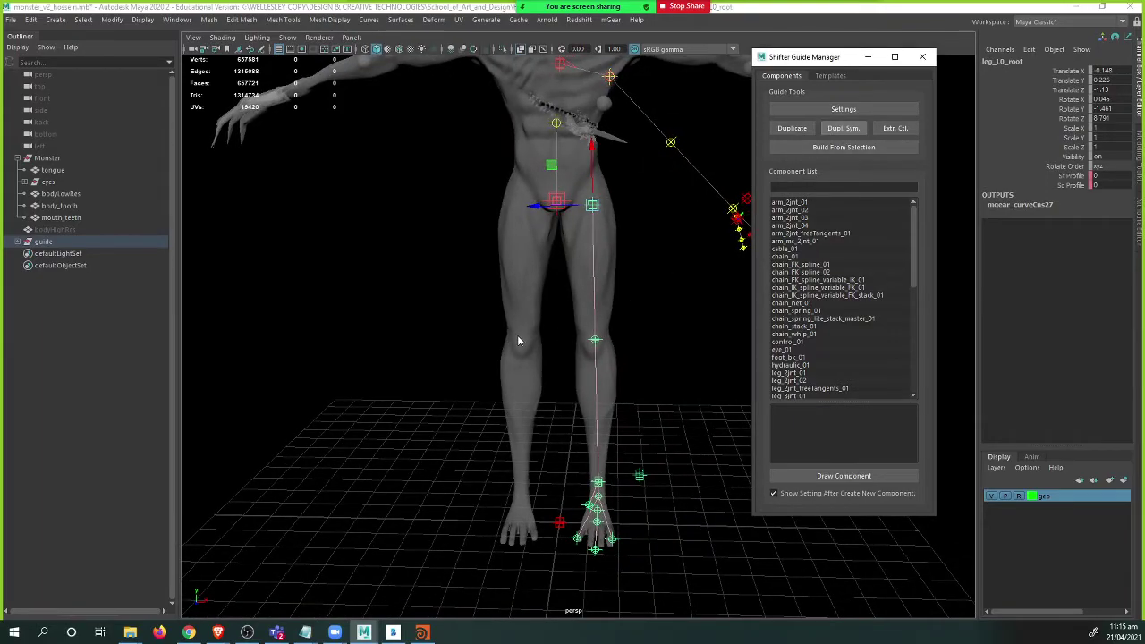
# - Select the left shoulder root guide and examine its placement against the chest and arm in the perspective and front views
pyautogui.moveTo(475, 337)
pyautogui.keyDown('alt'); pyautogui.mouseDown()
pyautogui.moveTo(313, 338)
pyautogui.moveTo(457, 332)
pyautogui.mouseUp(); pyautogui.keyUp('alt')
pyautogui.keyDown('alt'); pyautogui.moveTo(458, 332); pyautogui.dragTo(564, 361, button='right'); pyautogui.keyUp('alt')
pyautogui.keyDown('alt'); pyautogui.moveTo(565, 361); pyautogui.dragTo(517, 458, button='middle'); pyautogui.keyUp('alt')
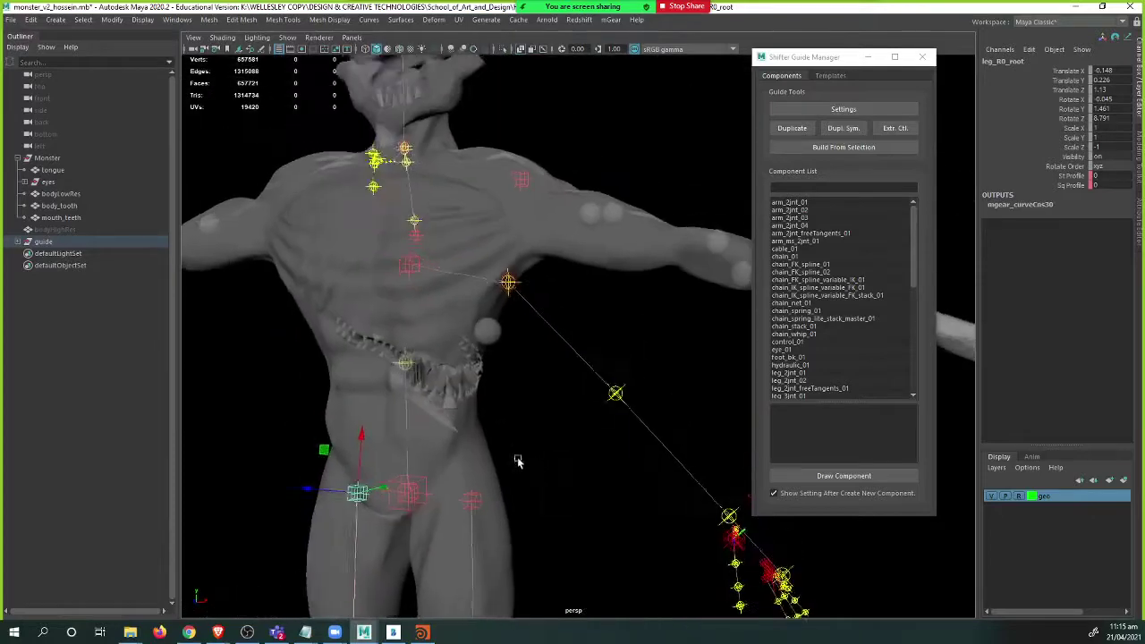
pyautogui.keyDown('alt'); pyautogui.moveTo(385, 349); pyautogui.dragTo(493, 379, button='right'); pyautogui.keyUp('alt')
pyautogui.keyDown('alt'); pyautogui.moveTo(493, 378); pyautogui.dragTo(593, 420, button='middle'); pyautogui.keyUp('alt')
pyautogui.keyDown('alt'); pyautogui.moveTo(592, 420); pyautogui.dragTo(489, 370, button='right'); pyautogui.keyUp('alt')
pyautogui.keyDown('alt'); pyautogui.moveTo(488, 370); pyautogui.dragTo(487, 400, button='middle'); pyautogui.keyUp('alt')
pyautogui.keyDown('alt'); pyautogui.moveTo(487, 400); pyautogui.dragTo(522, 391, button='right'); pyautogui.keyUp('alt')
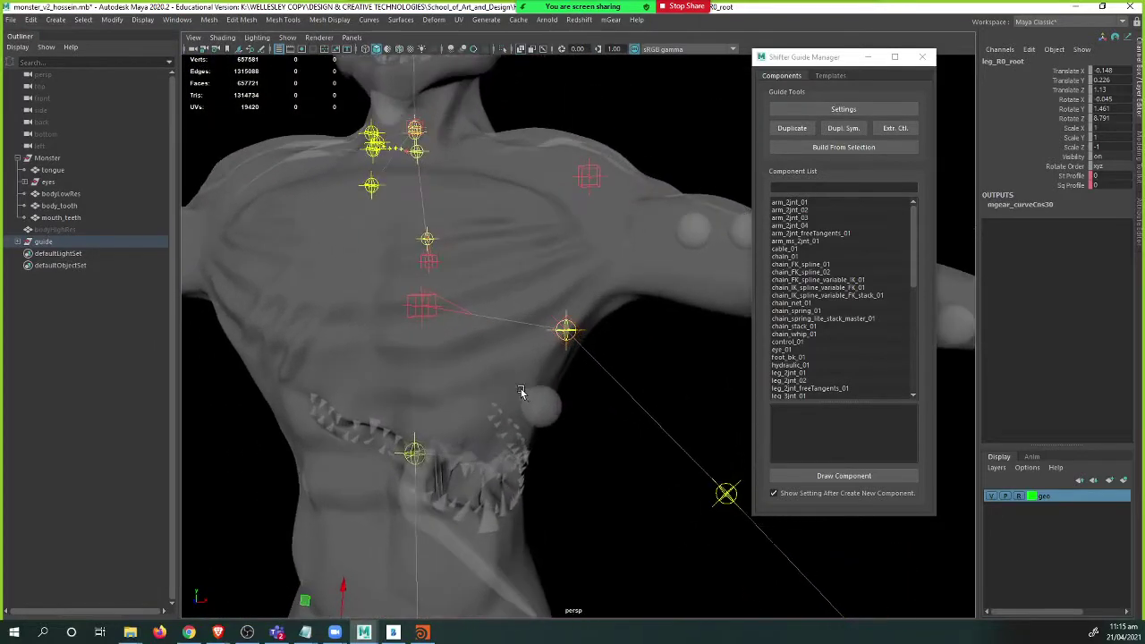
pyautogui.click(426, 306)
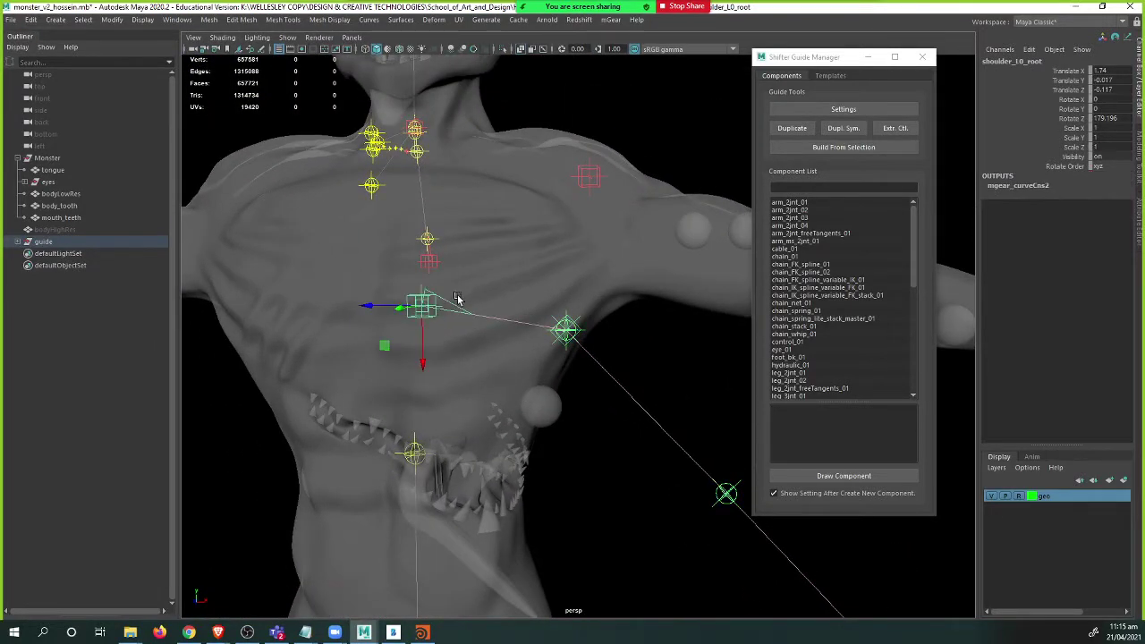
pyautogui.press('space')
pyautogui.moveTo(467, 306); pyautogui.dragTo(474, 320)
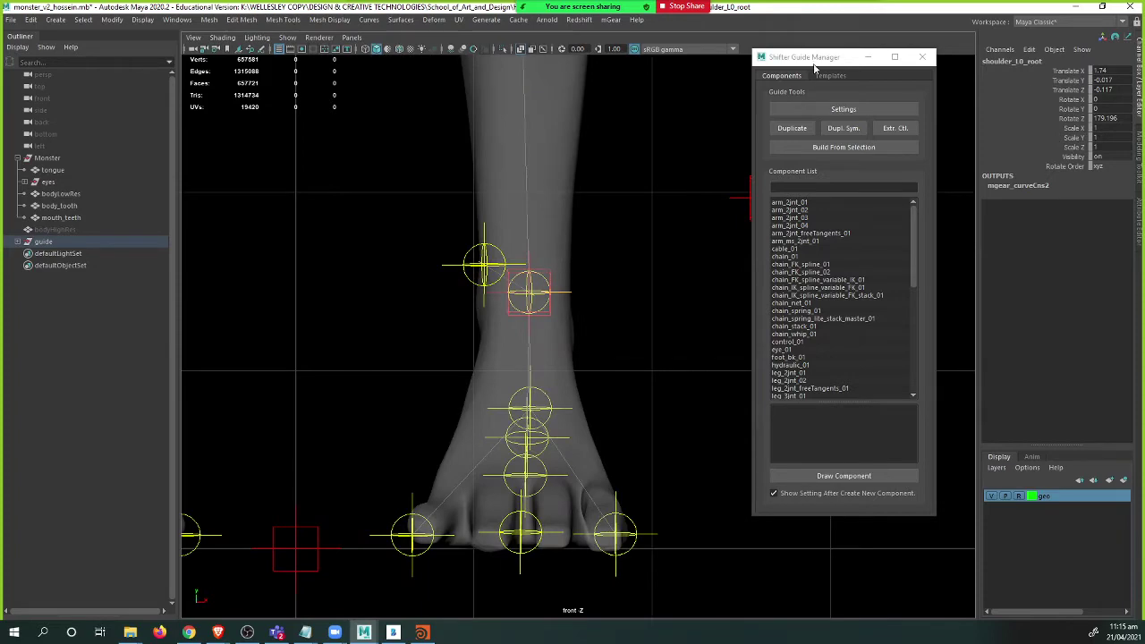
pyautogui.press('f')
pyautogui.keyDown('alt'); pyautogui.moveTo(596, 289); pyautogui.dragTo(287, 259, button='right'); pyautogui.keyUp('alt')
pyautogui.keyDown('alt'); pyautogui.moveTo(515, 289); pyautogui.dragTo(404, 216, button='middle'); pyautogui.keyUp('alt')
pyautogui.keyDown('alt'); pyautogui.moveTo(582, 304); pyautogui.dragTo(666, 345, button='right'); pyautogui.keyUp('alt')
pyautogui.scroll(1, 666, 345)
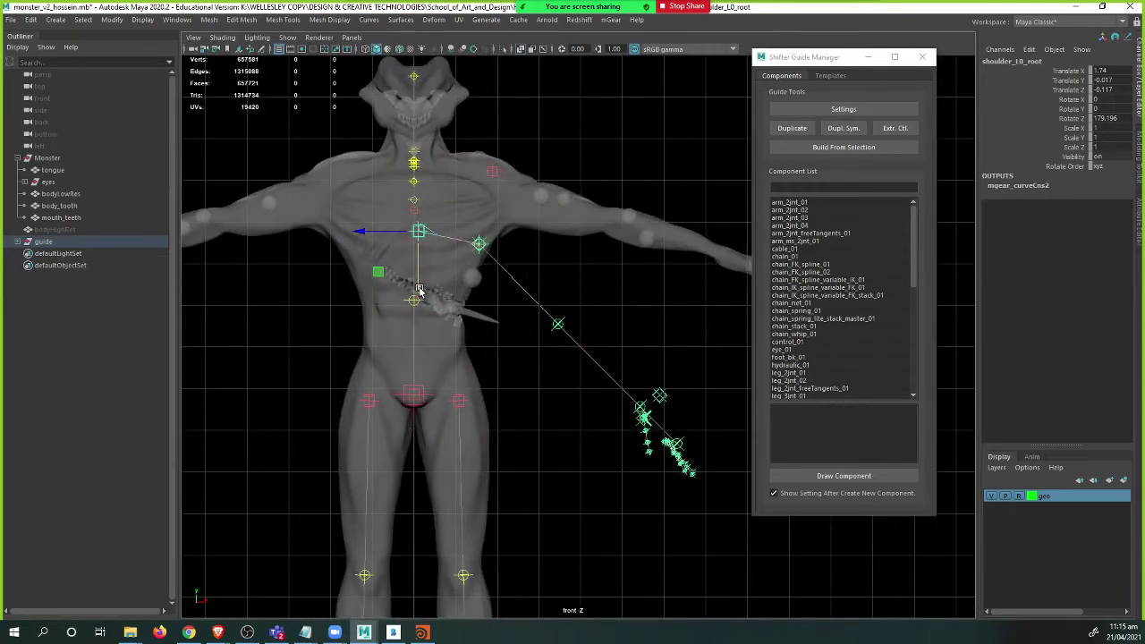
pyautogui.press('space')
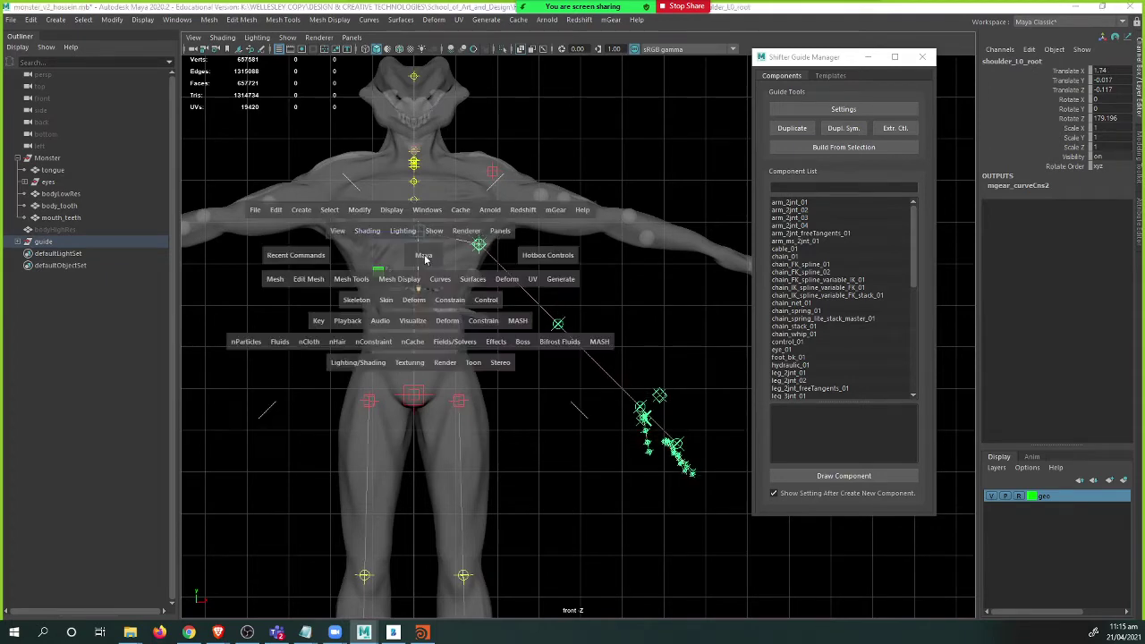
pyautogui.moveTo(425, 258); pyautogui.dragTo(378, 253)
pyautogui.keyDown('alt'); pyautogui.moveTo(344, 269); pyautogui.dragTo(404, 190, button='middle'); pyautogui.keyUp('alt')
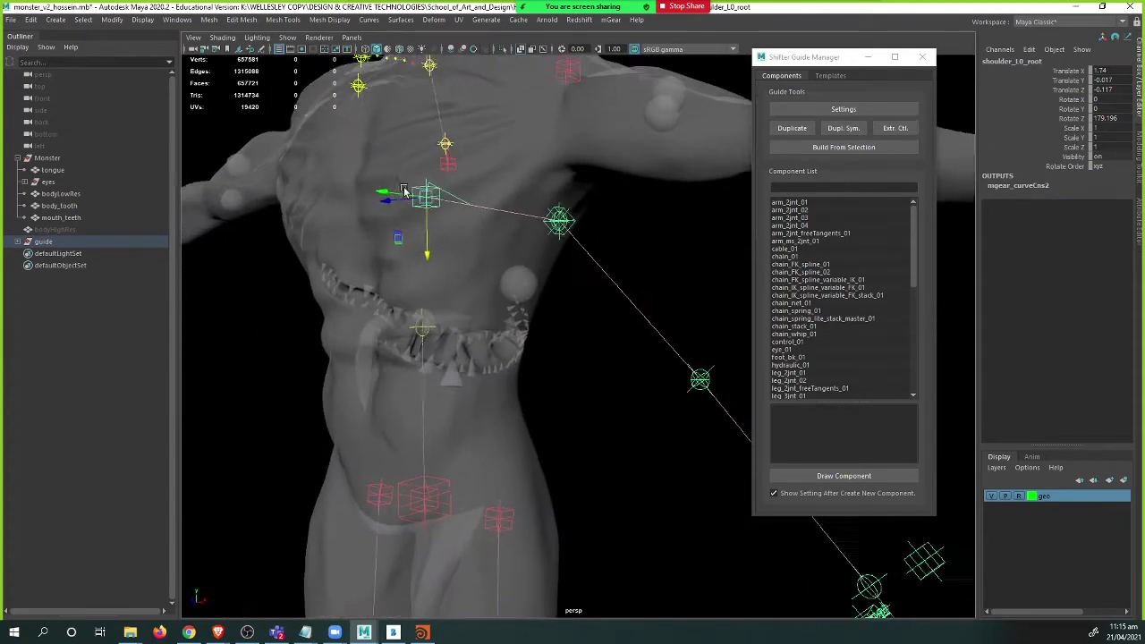
# - Select the spine root, body root and spine end guides in turn and examine their placement in the torso
pyautogui.scroll(-1, 404, 192)
pyautogui.click(440, 338)
pyautogui.keyDown('alt'); pyautogui.moveTo(415, 343); pyautogui.dragTo(456, 323); pyautogui.keyUp('alt')
pyautogui.click(570, 453)
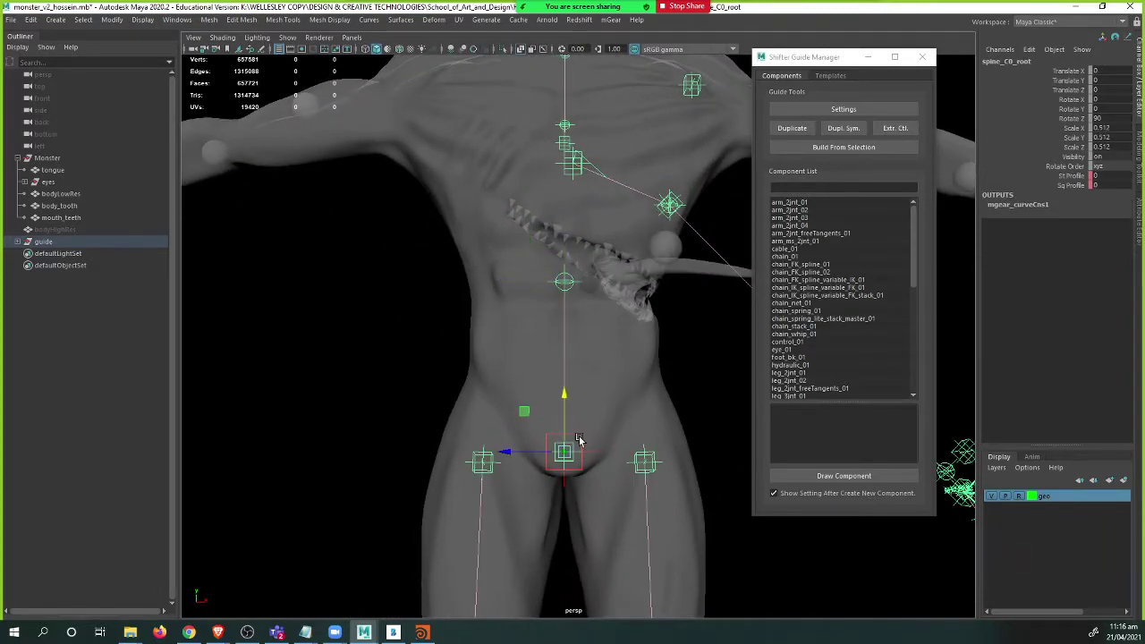
pyautogui.click(593, 452)
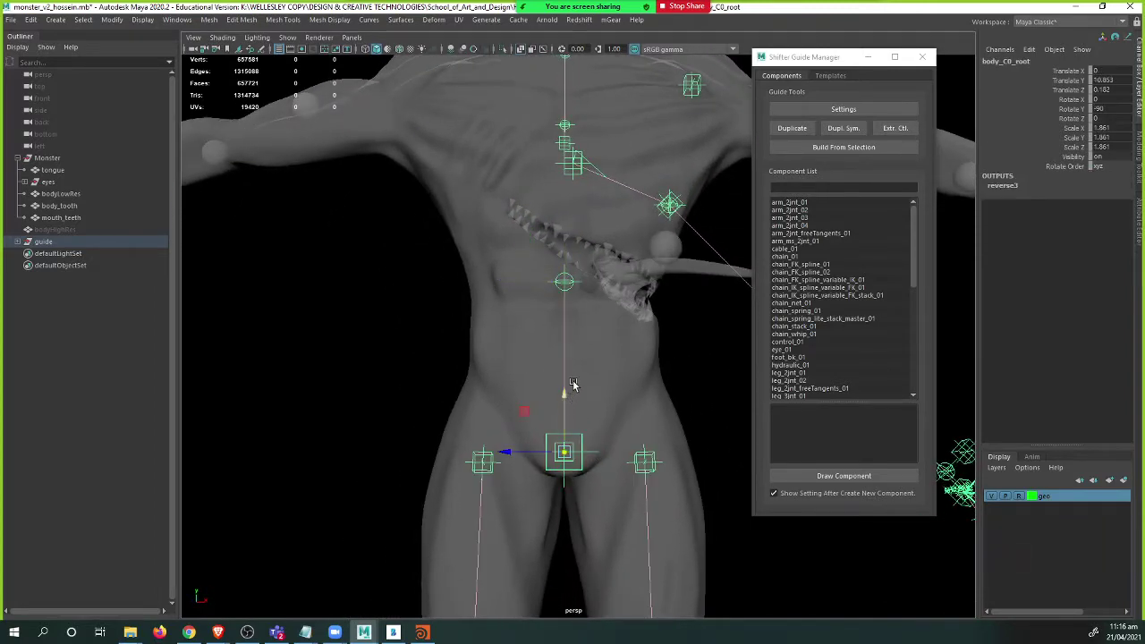
pyautogui.keyDown('alt'); pyautogui.moveTo(570, 455); pyautogui.dragTo(571, 406, button='middle'); pyautogui.keyUp('alt')
pyautogui.keyDown('alt'); pyautogui.moveTo(565, 369); pyautogui.dragTo(446, 409); pyautogui.keyUp('alt')
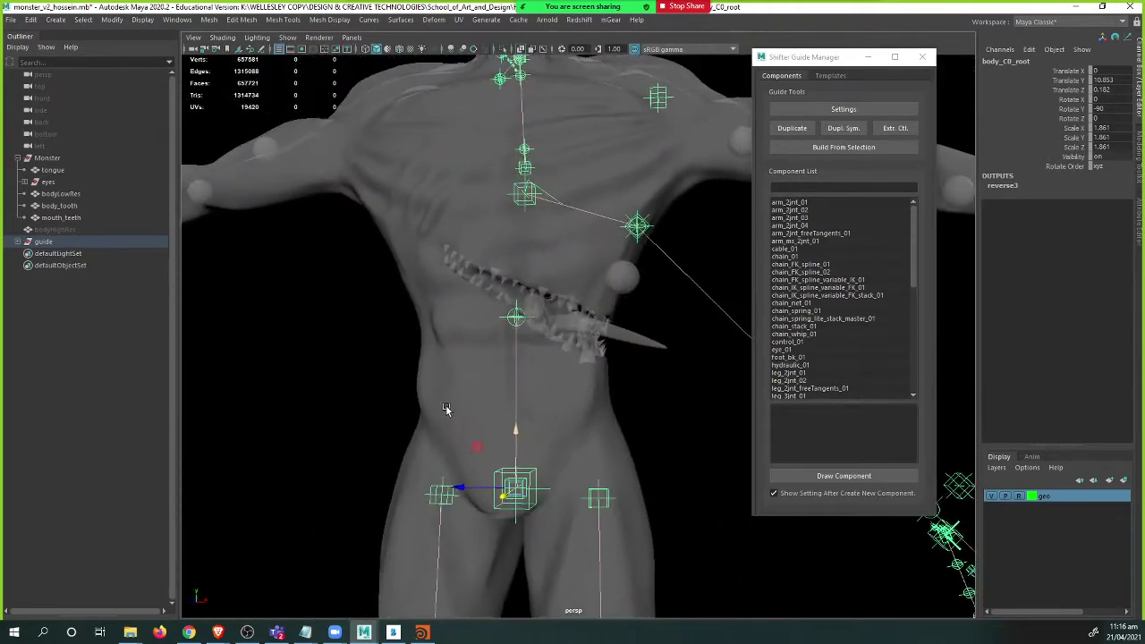
pyautogui.click(513, 318)
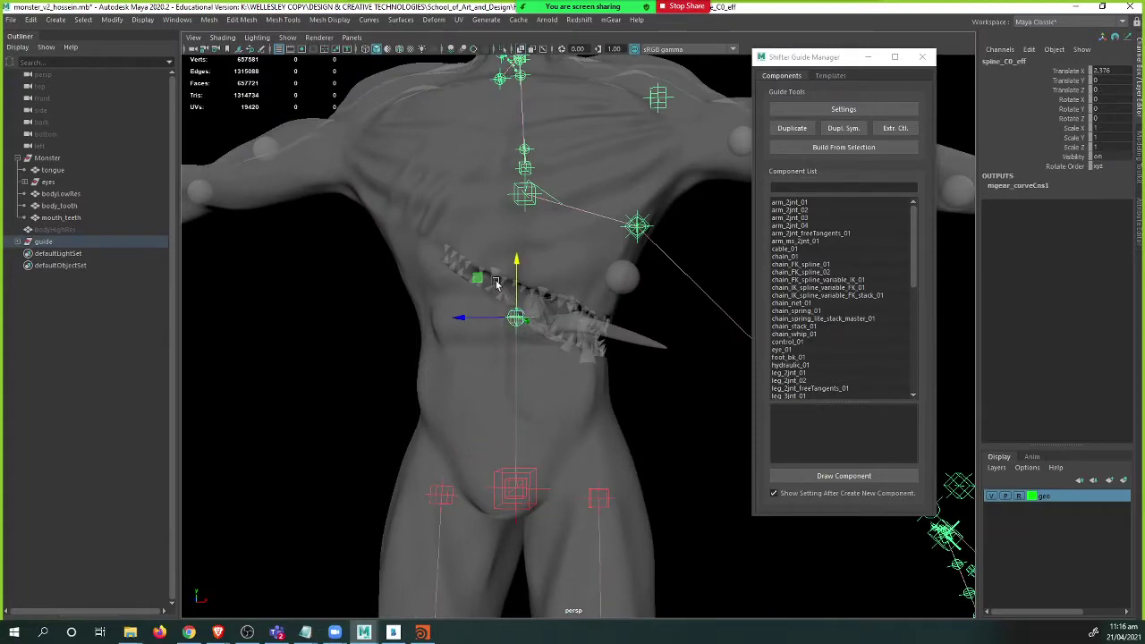
pyautogui.moveTo(519, 260); pyautogui.dragTo(542, 251)
pyautogui.keyDown('alt'); pyautogui.moveTo(542, 251); pyautogui.dragTo(609, 267, button='right'); pyautogui.keyUp('alt')
# - Switch to the browser and study the spine and rib cage on the human skeleton chart as a placement reference
pyautogui.hotkey('alt', 'Tab')
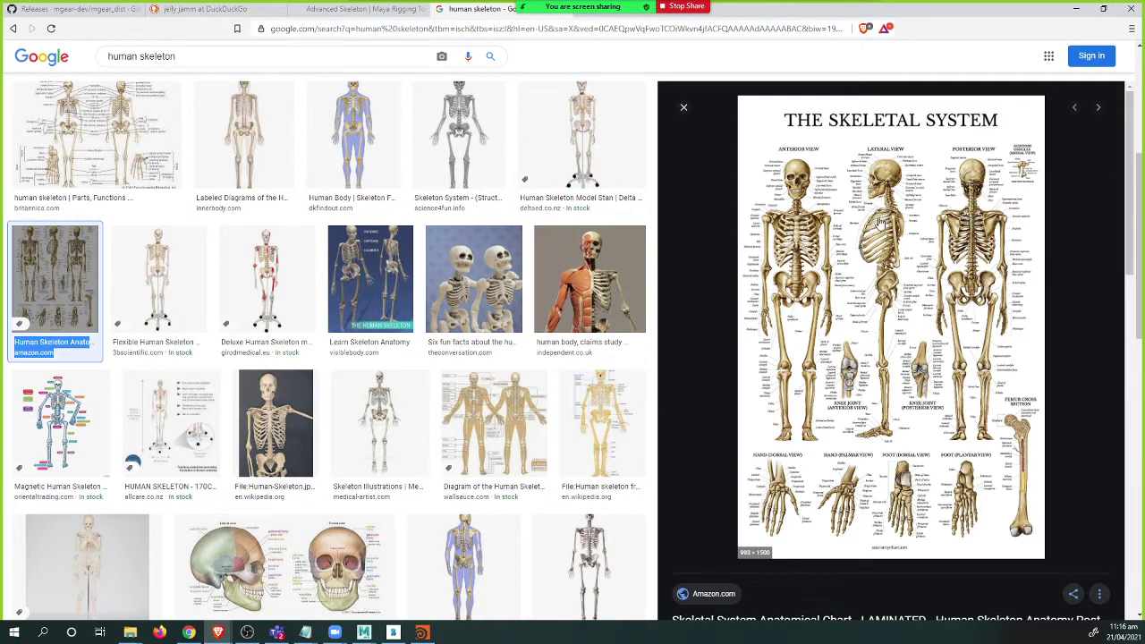
pyautogui.press('alt')
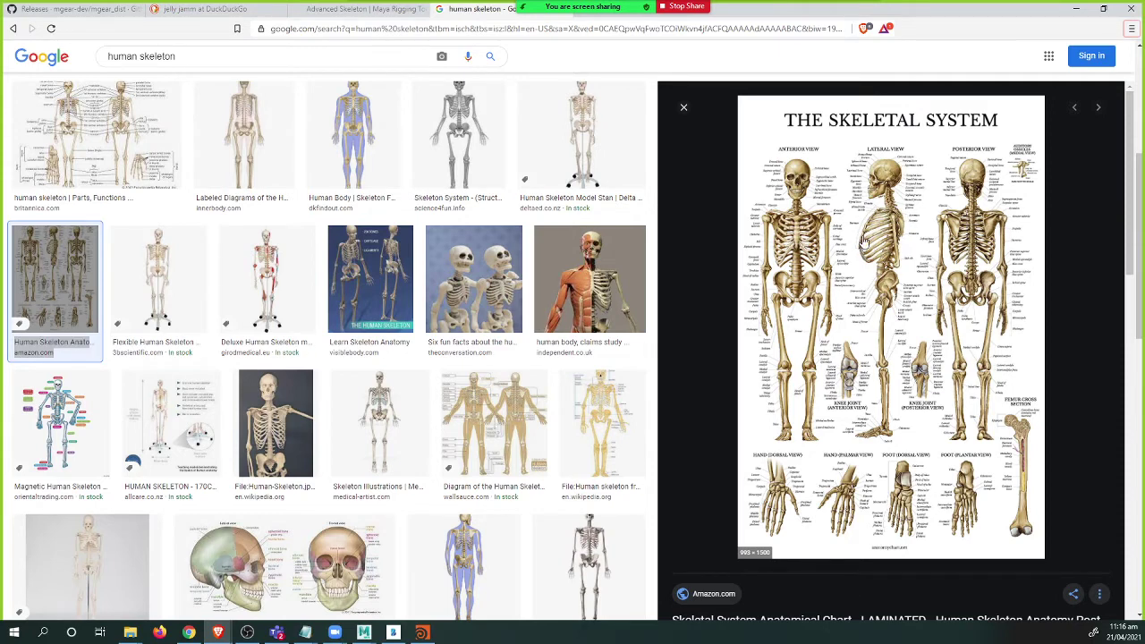
# - Switch back to Maya and raise the upper spine end guide along the spine into the monster's chest
pyautogui.hotkey('alt', 'Tab')
pyautogui.moveTo(522, 275); pyautogui.dragTo(515, 218)
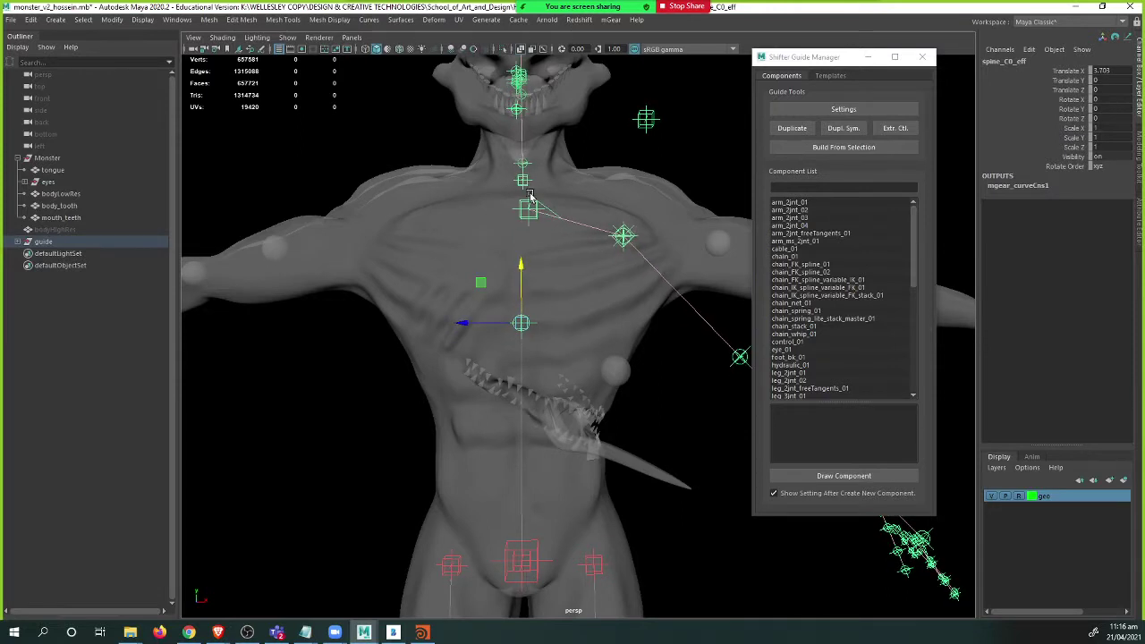
pyautogui.keyDown('alt'); pyautogui.moveTo(530, 200); pyautogui.dragTo(488, 174, button='middle'); pyautogui.keyUp('alt')
pyautogui.scroll(1, 491, 204)
pyautogui.moveTo(477, 234); pyautogui.dragTo(476, 221)
# - Try to move the left arm root guide outward toward the shoulder joint
pyautogui.click(487, 154)
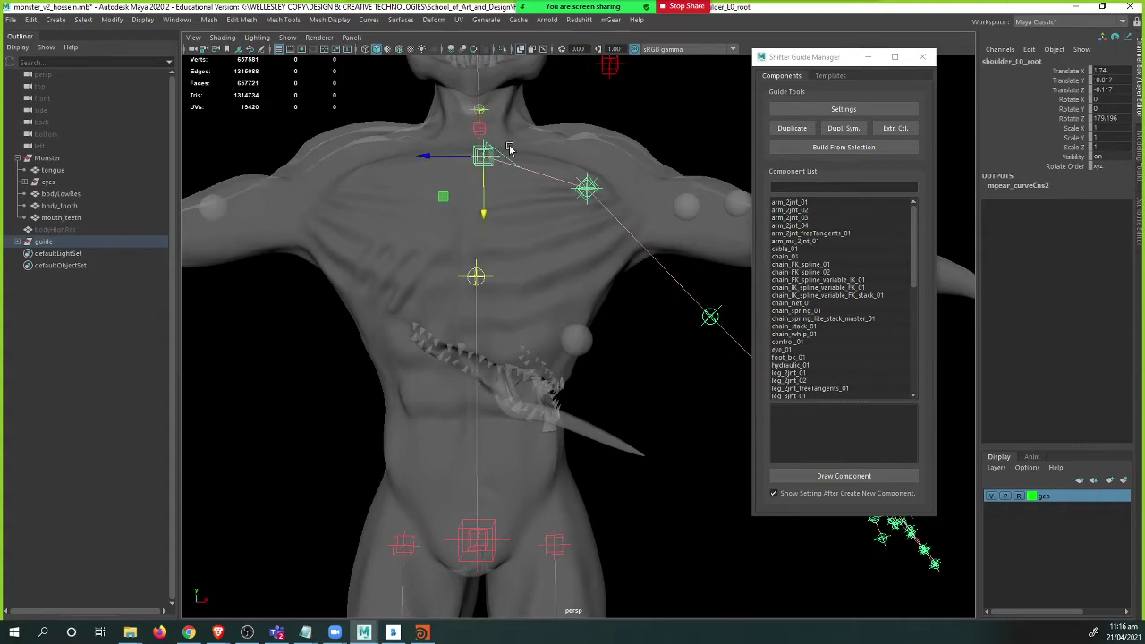
pyautogui.click(524, 167)
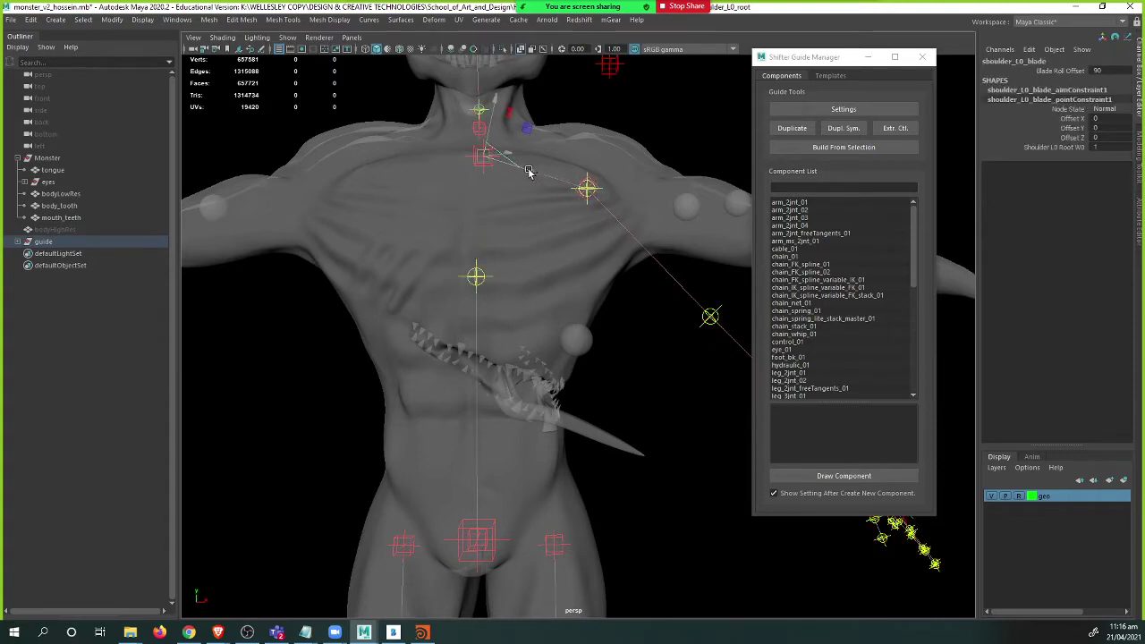
pyautogui.press('e')
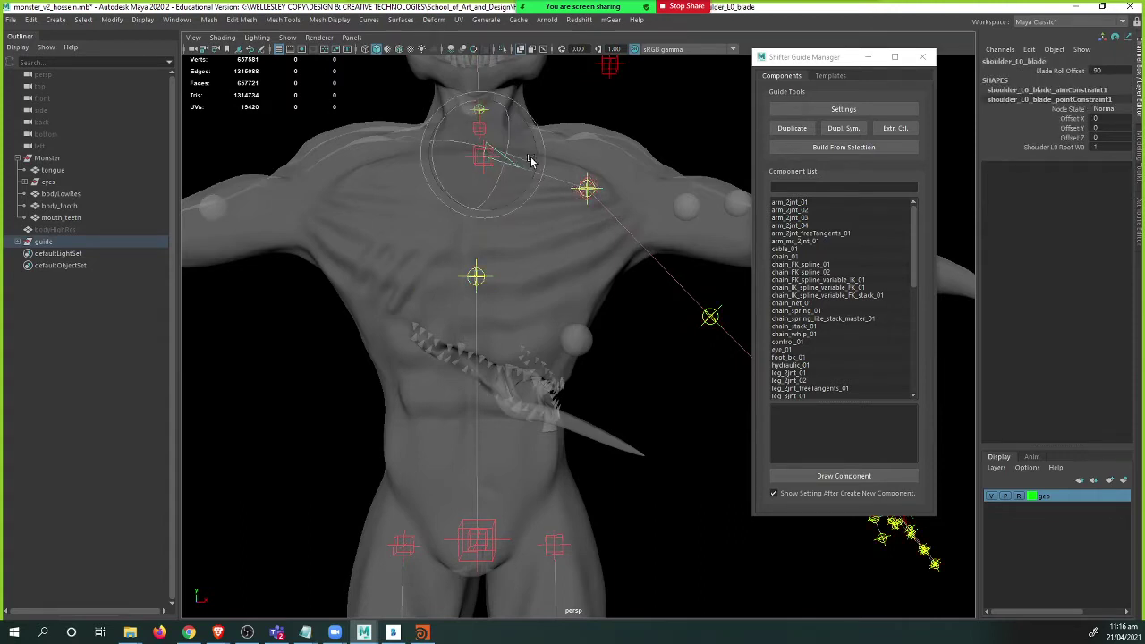
pyautogui.click(591, 185)
pyautogui.press('w')
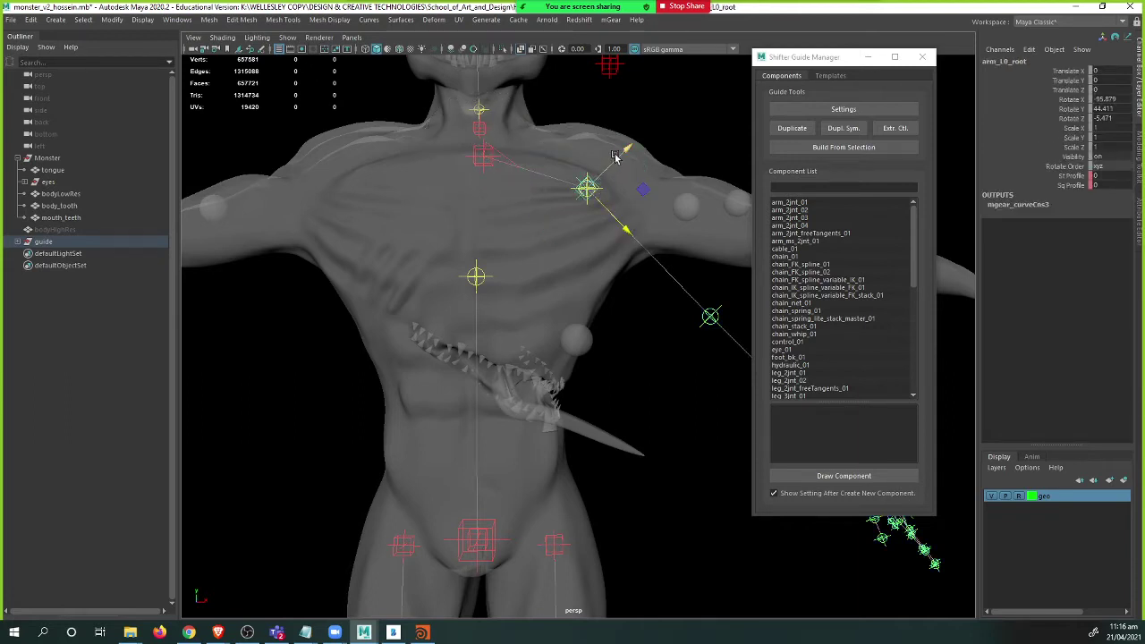
pyautogui.moveTo(614, 154); pyautogui.dragTo(626, 144)
pyautogui.hotkey('ctrl', 'z')
# - Move the left shoulder tip guide outward and up into the shoulder joint, to about Translate Y -0.914 and Z -1.87
pyautogui.click(595, 195)
pyautogui.moveTo(548, 230); pyautogui.dragTo(566, 212, button='middle')
pyautogui.moveTo(569, 213); pyautogui.dragTo(568, 216)
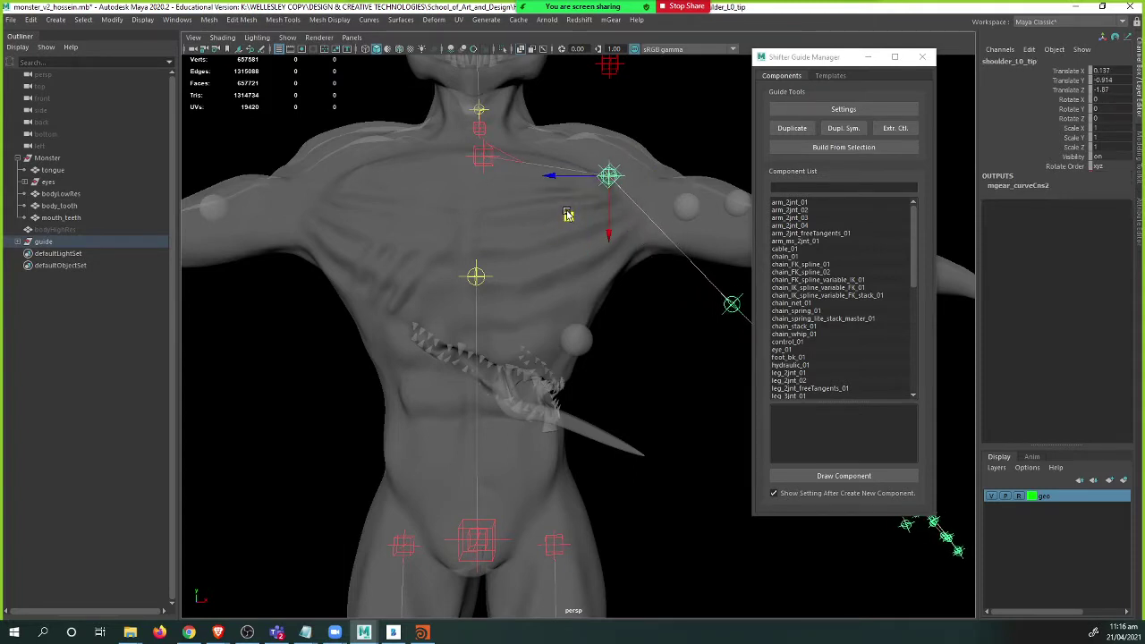
# - Rotate the left shoulder tip guide to about 28 degrees in Y so the arm chain follows the mesh arm
pyautogui.keyDown('alt'); pyautogui.moveTo(568, 216); pyautogui.dragTo(376, 214, button='middle'); pyautogui.keyUp('alt')
pyautogui.scroll(-2, 391, 207)
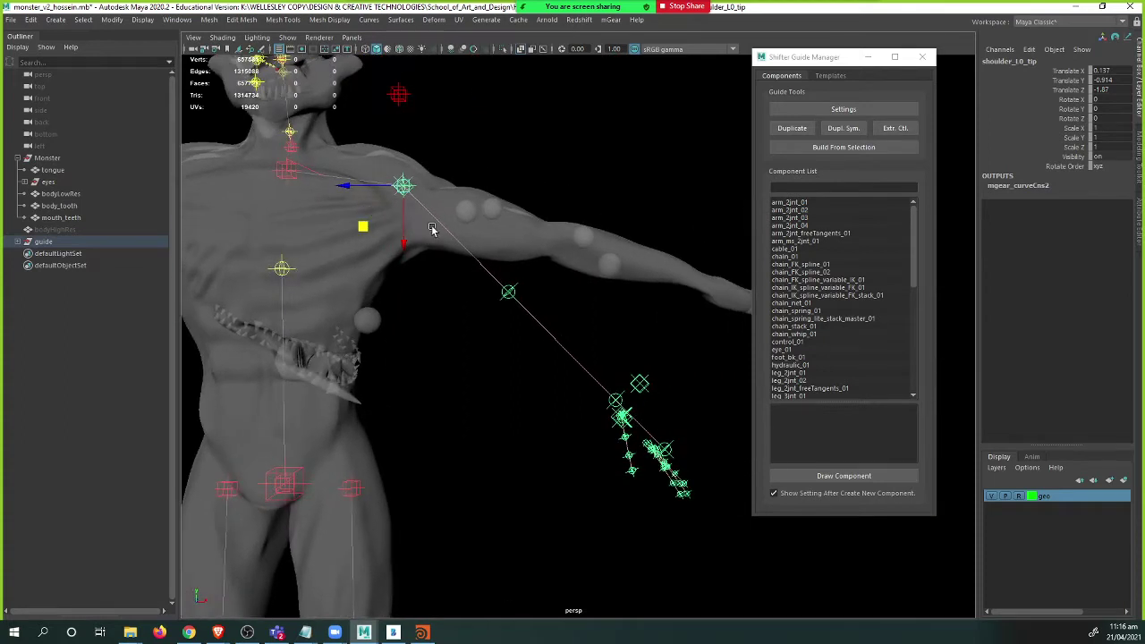
pyautogui.press('e')
pyautogui.moveTo(456, 158); pyautogui.dragTo(476, 116)
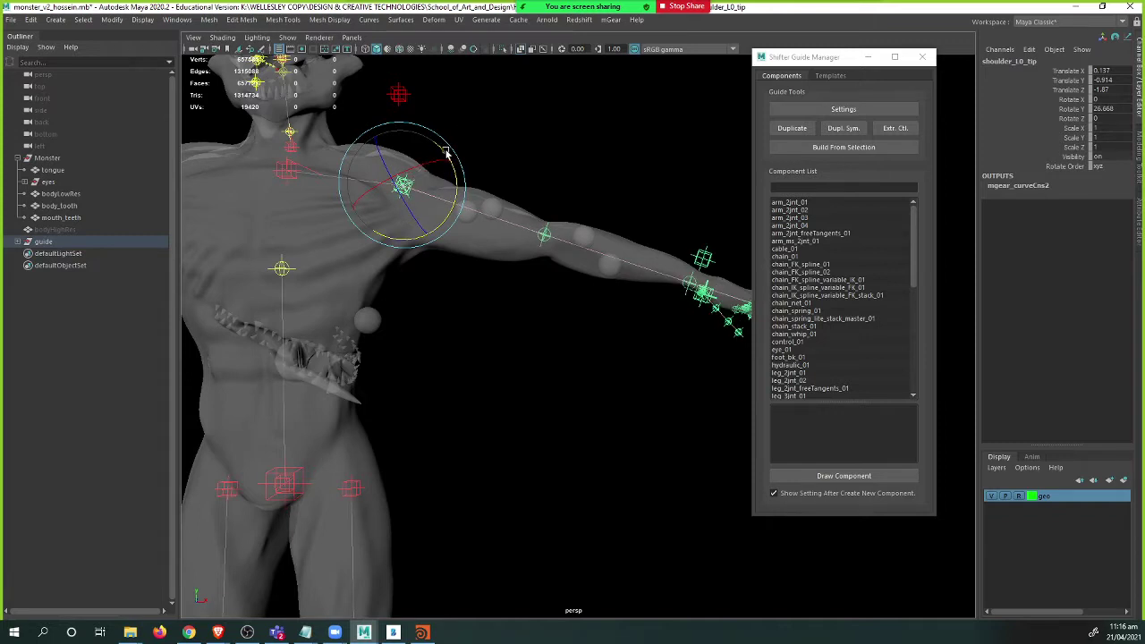
pyautogui.moveTo(446, 153); pyautogui.dragTo(405, 226)
pyautogui.press('w')
pyautogui.press('e')
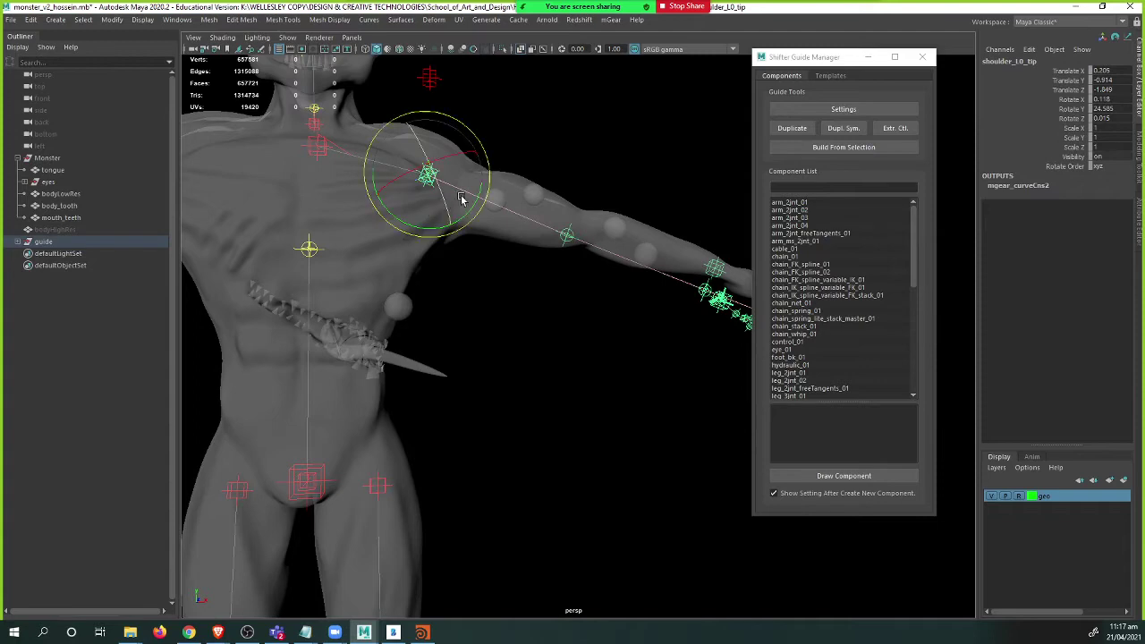
pyautogui.moveTo(476, 211); pyautogui.dragTo(476, 204)
# - In the top view, move the left shoulder tip guide front to back into the shoulder, to about Translate Y -0.472
pyautogui.press('space')
pyautogui.press('space')
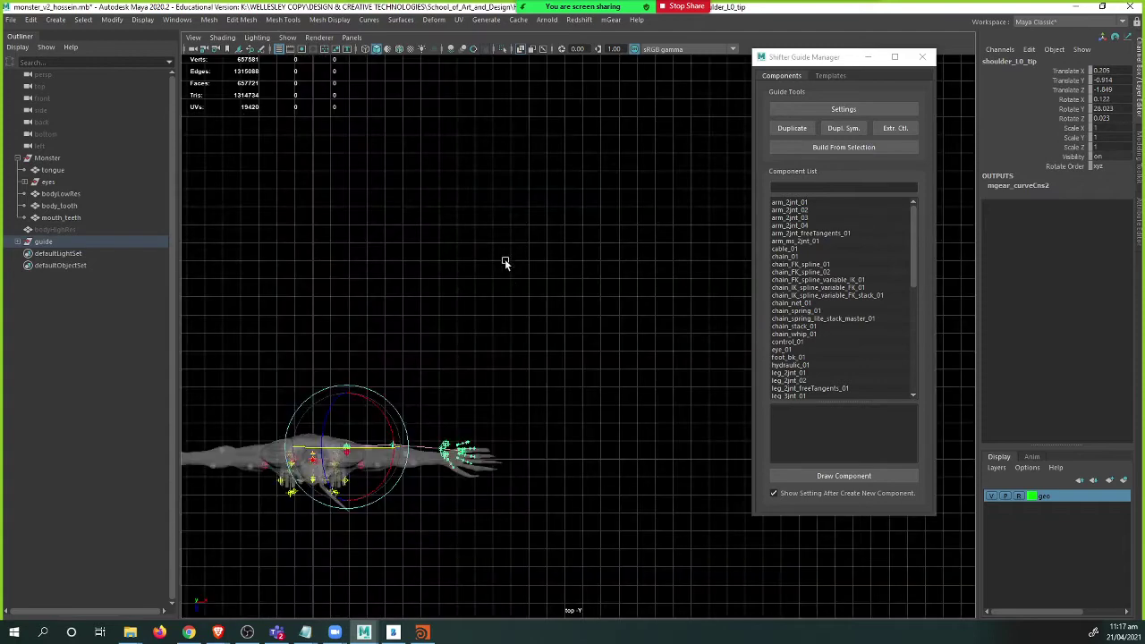
pyautogui.press('f')
pyautogui.keyDown('alt'); pyautogui.moveTo(511, 240); pyautogui.dragTo(521, 281, button='right'); pyautogui.keyUp('alt')
pyautogui.keyDown('alt'); pyautogui.moveTo(522, 281); pyautogui.dragTo(393, 190, button='middle'); pyautogui.keyUp('alt')
pyautogui.press('w')
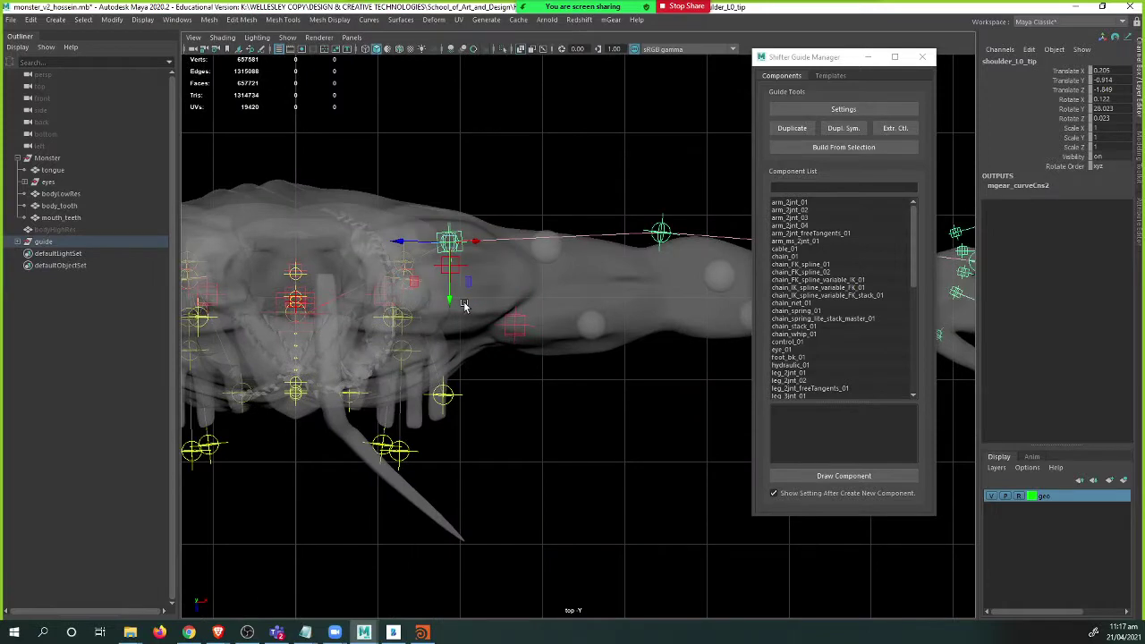
pyautogui.moveTo(449, 298); pyautogui.dragTo(455, 335)
# - Shift the left elbow guide slightly in the top view to fit the mesh elbow
pyautogui.keyDown('alt'); pyautogui.moveTo(504, 315); pyautogui.dragTo(319, 278, button='middle'); pyautogui.keyUp('alt')
pyautogui.keyDown('alt'); pyautogui.moveTo(465, 278); pyautogui.dragTo(438, 277, button='right'); pyautogui.keyUp('alt')
pyautogui.keyDown('alt'); pyautogui.moveTo(567, 302); pyautogui.dragTo(514, 286, button='middle'); pyautogui.keyUp('alt')
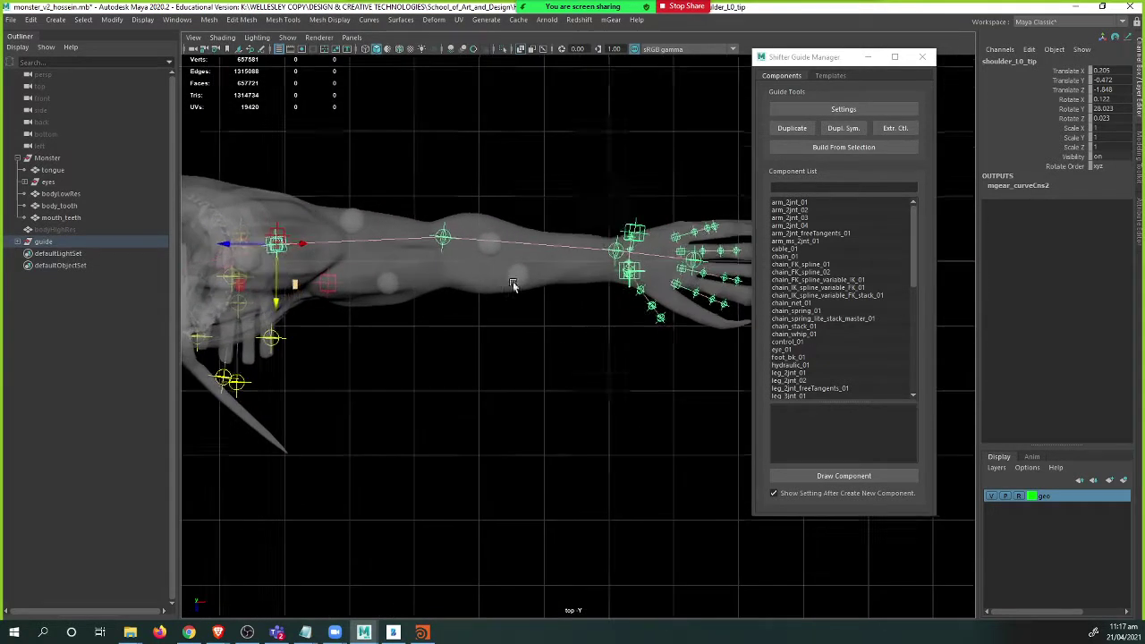
pyautogui.click(445, 242)
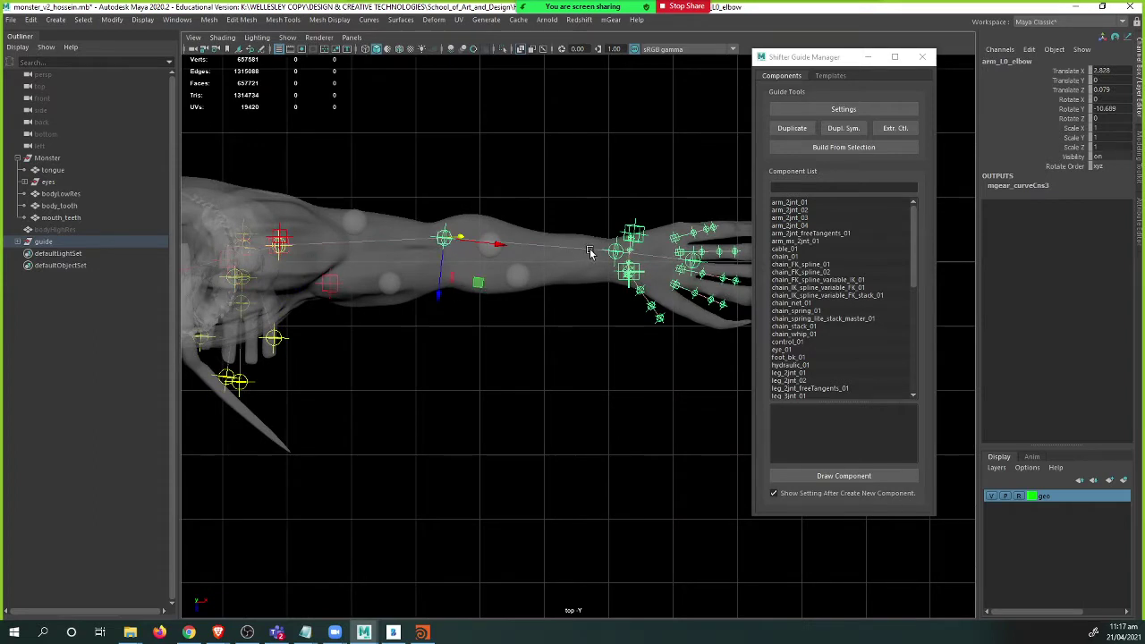
pyautogui.click(616, 257)
pyautogui.click(444, 242)
pyautogui.moveTo(440, 292); pyautogui.dragTo(413, 286)
# - Extend the left wrist guide toward the hand to about Translate X 3.218
pyautogui.press('e')
pyautogui.click(614, 263)
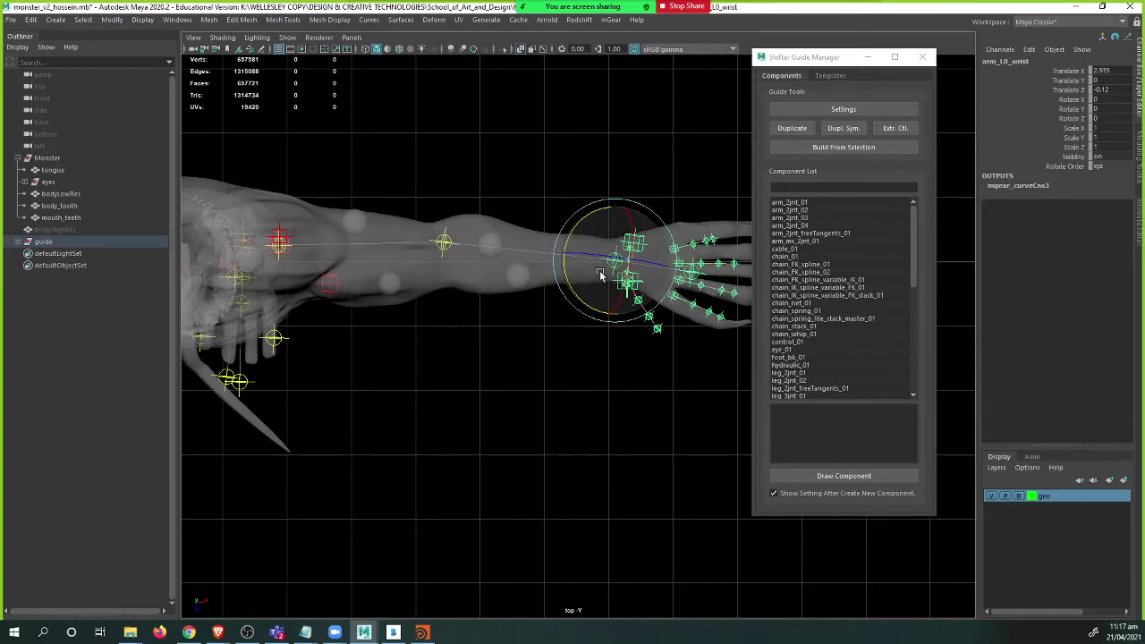
pyautogui.press('w')
pyautogui.moveTo(646, 266); pyautogui.dragTo(662, 268)
# - Inspect the left hand guides in the perspective view and select the thumb roll root guide
pyautogui.press('space')
pyautogui.moveTo(580, 289); pyautogui.dragTo(580, 260)
pyautogui.keyDown('alt'); pyautogui.moveTo(578, 258); pyautogui.dragTo(462, 287); pyautogui.keyUp('alt')
pyautogui.keyDown('alt'); pyautogui.moveTo(463, 288); pyautogui.dragTo(537, 314, button='right'); pyautogui.keyUp('alt')
pyautogui.keyDown('alt'); pyautogui.moveTo(537, 314); pyautogui.dragTo(527, 253, button='middle'); pyautogui.keyUp('alt')
pyautogui.keyDown('alt'); pyautogui.moveTo(527, 254); pyautogui.dragTo(519, 260); pyautogui.keyUp('alt')
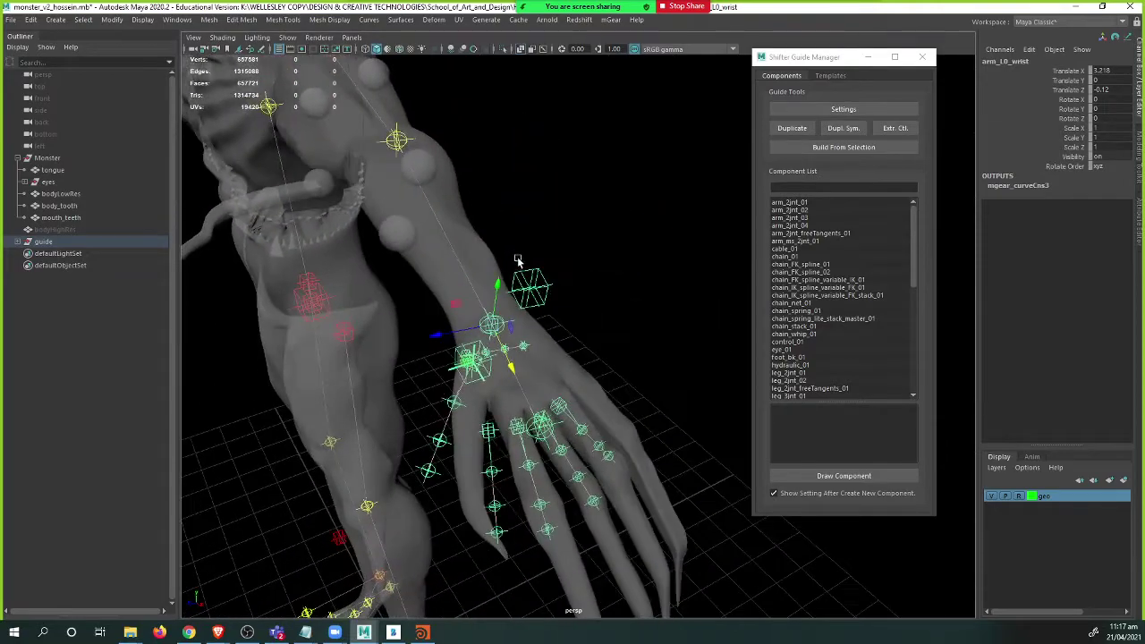
pyautogui.keyDown('alt'); pyautogui.moveTo(519, 261); pyautogui.dragTo(573, 260, button='right'); pyautogui.keyUp('alt')
pyautogui.keyDown('alt'); pyautogui.moveTo(573, 260); pyautogui.dragTo(583, 193, button='middle'); pyautogui.keyUp('alt')
pyautogui.keyDown('alt'); pyautogui.moveTo(582, 192); pyautogui.dragTo(447, 313); pyautogui.keyUp('alt')
pyautogui.click(512, 261)
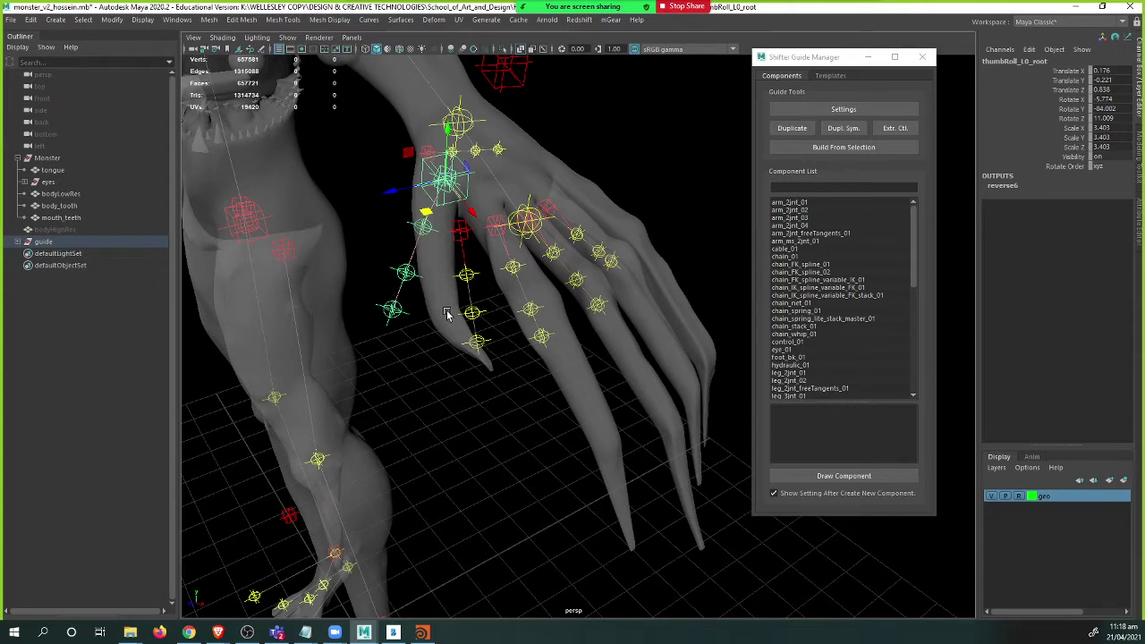
# - Select the left thumb and finger joint guides in turn and compare their placement with the mesh fingers
pyautogui.click(425, 230)
pyautogui.scroll(5, 431, 231)
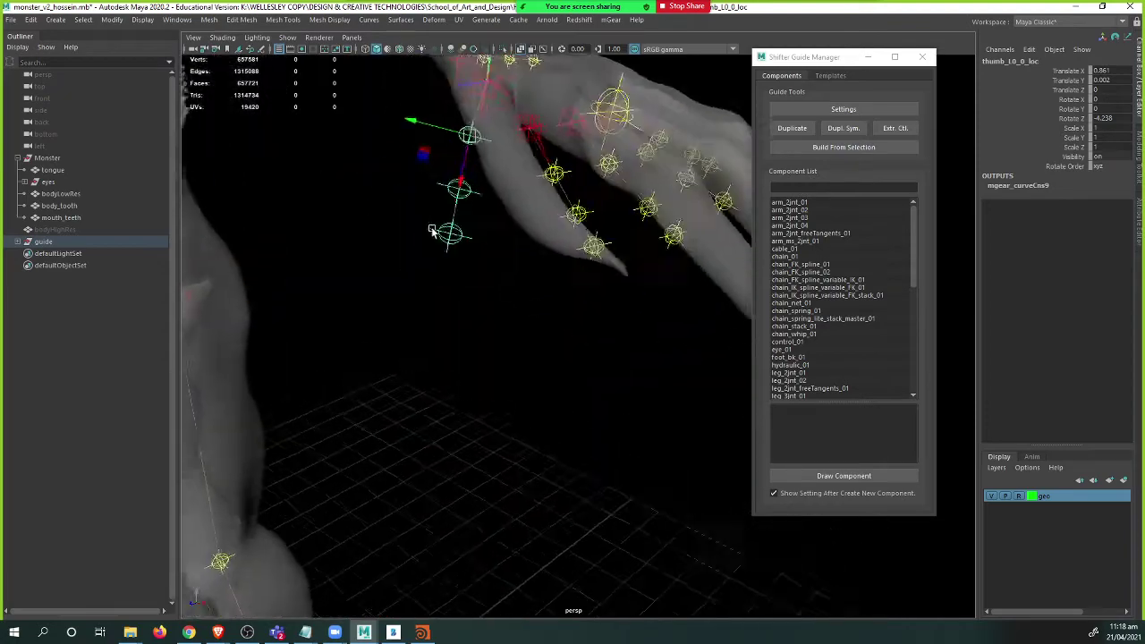
pyautogui.keyDown('alt'); pyautogui.moveTo(432, 231); pyautogui.dragTo(367, 165); pyautogui.keyUp('alt')
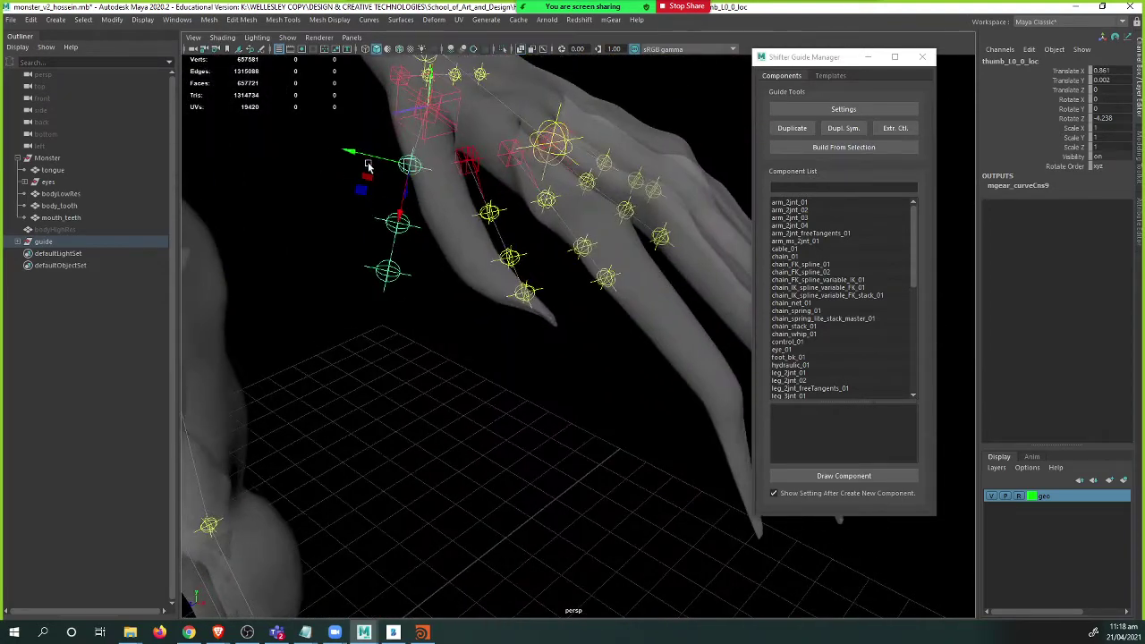
pyautogui.click(548, 201)
pyautogui.keyDown('alt'); pyautogui.moveTo(501, 231); pyautogui.dragTo(419, 221); pyautogui.keyUp('alt')
pyautogui.click(445, 236)
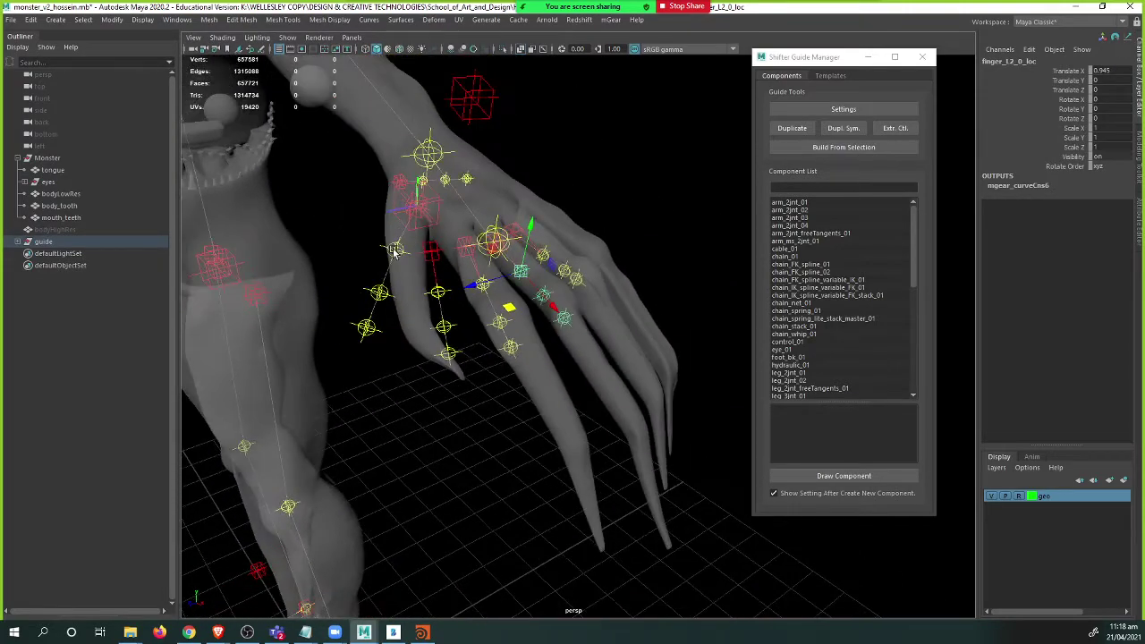
pyautogui.click(396, 250)
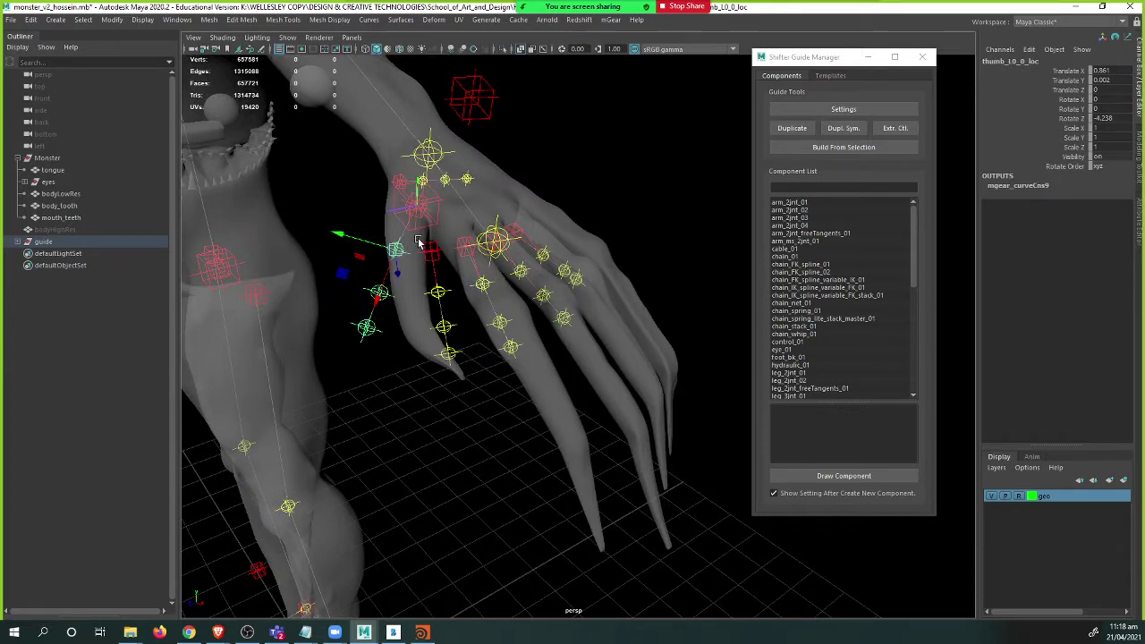
# - Rotate the left thumb roll root guide to about -63 degrees in Y, turning the thumb chain toward the mesh thumb
pyautogui.click(424, 215)
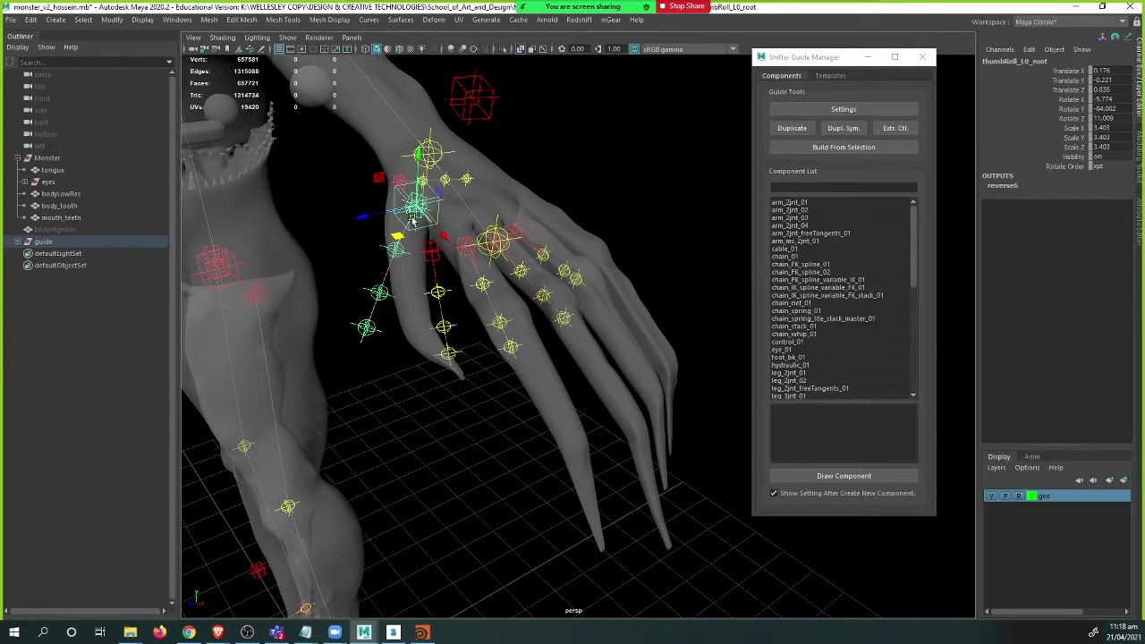
pyautogui.keyDown('alt'); pyautogui.moveTo(432, 243); pyautogui.dragTo(402, 333); pyautogui.keyUp('alt')
pyautogui.keyDown('alt'); pyautogui.moveTo(402, 333); pyautogui.dragTo(460, 268, button='middle'); pyautogui.keyUp('alt')
pyautogui.press('e')
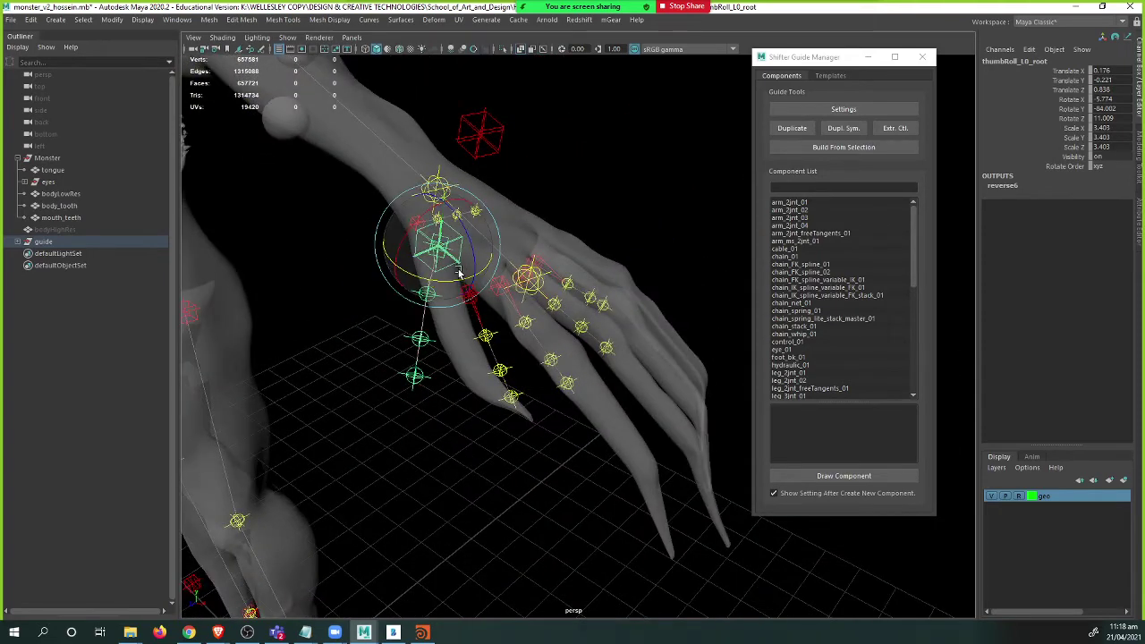
pyautogui.moveTo(453, 279); pyautogui.dragTo(414, 292)
# - Refine the left thumb roll root guide's rotation from several angles so its chain lies along the mesh thumb
pyautogui.press('f')
pyautogui.keyDown('alt'); pyautogui.moveTo(496, 320); pyautogui.dragTo(500, 272, button='right'); pyautogui.keyUp('alt')
pyautogui.keyDown('alt'); pyautogui.moveTo(500, 272); pyautogui.dragTo(461, 236); pyautogui.keyUp('alt')
pyautogui.keyDown('alt'); pyautogui.moveTo(396, 377); pyautogui.dragTo(383, 352, button='middle'); pyautogui.keyUp('alt')
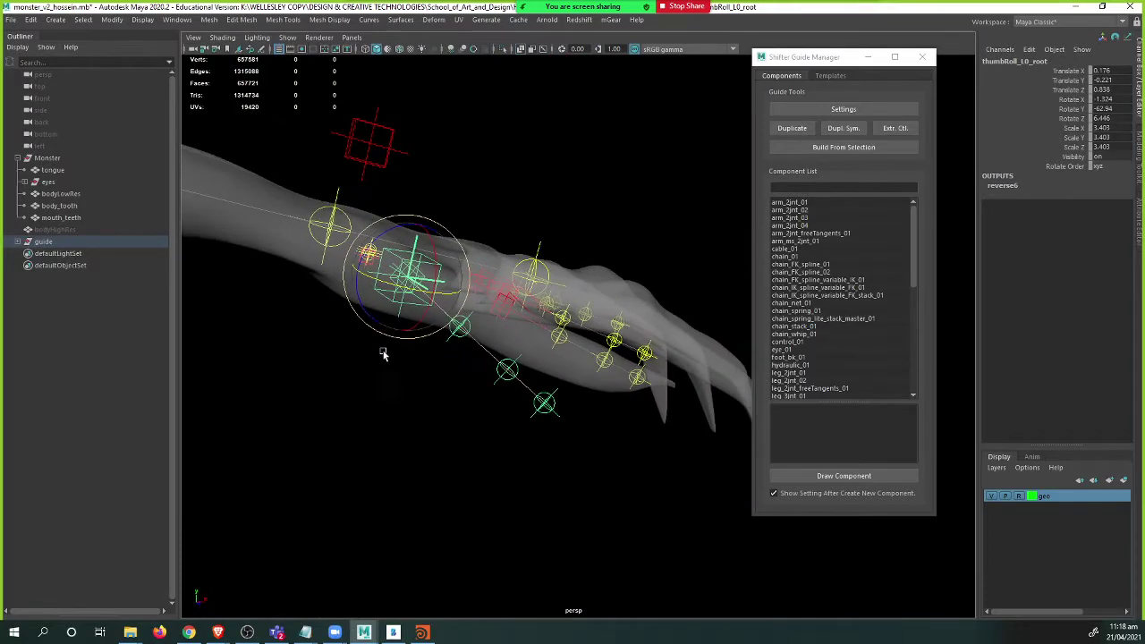
pyautogui.keyDown('alt'); pyautogui.moveTo(383, 351); pyautogui.dragTo(399, 335); pyautogui.keyUp('alt')
pyautogui.moveTo(402, 234); pyautogui.dragTo(432, 230)
pyautogui.keyDown('alt'); pyautogui.moveTo(450, 311); pyautogui.dragTo(309, 334); pyautogui.keyUp('alt')
pyautogui.moveTo(552, 248); pyautogui.dragTo(484, 280)
pyautogui.click(432, 286)
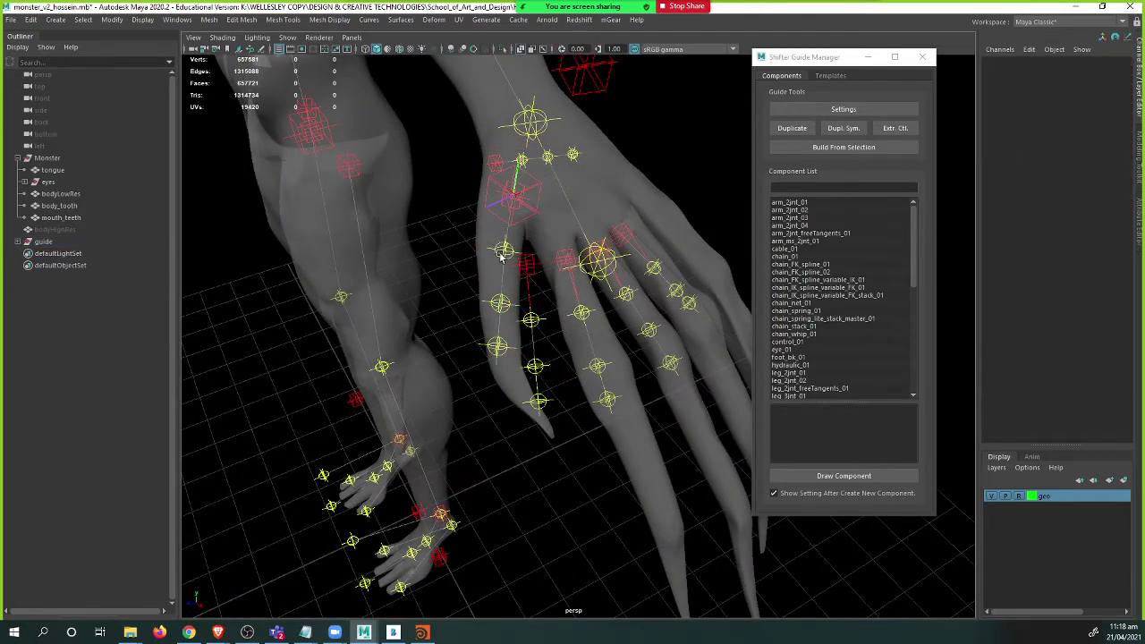
# - Shift the left thumb's first joint guide sideways within the mesh thumb, to about Translate Y 0.109
pyautogui.click(514, 265)
pyautogui.press('w')
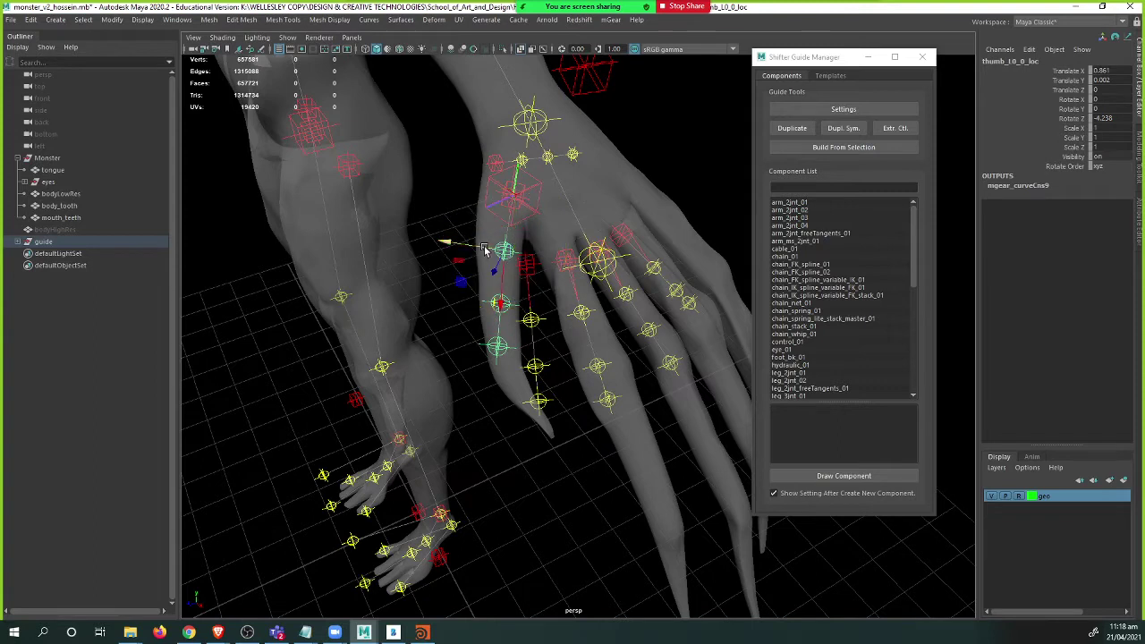
pyautogui.moveTo(485, 249); pyautogui.dragTo(476, 247)
# - Move the left thumb's second joint guide to about Translate X 0.896 and rotate it about -14.2 degrees in Z
pyautogui.click(492, 303)
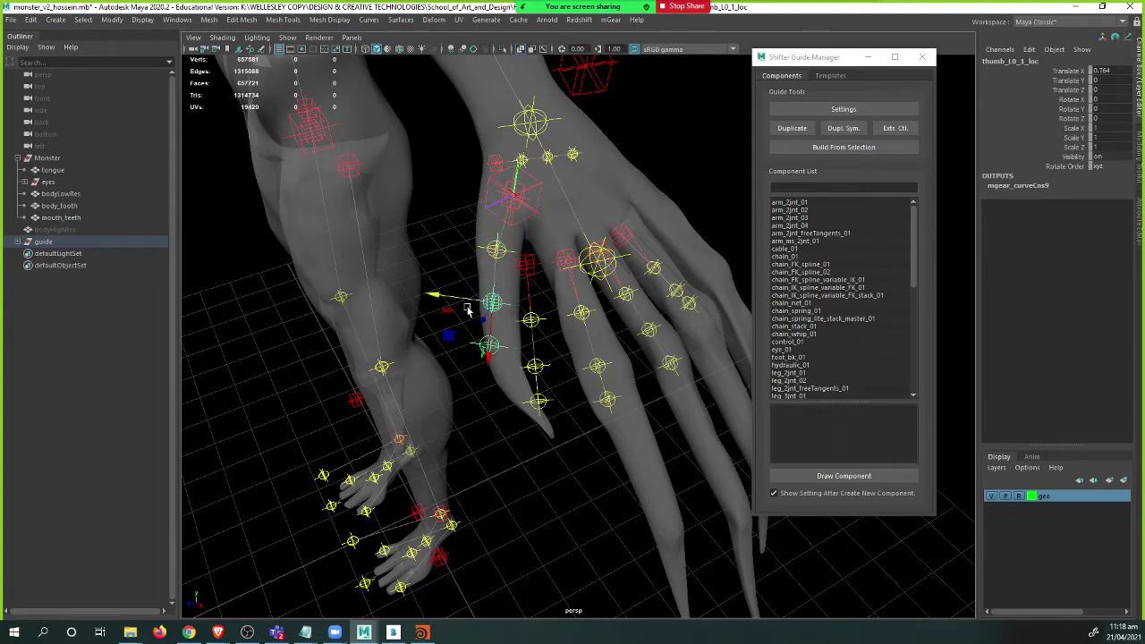
pyautogui.moveTo(487, 356); pyautogui.dragTo(489, 365)
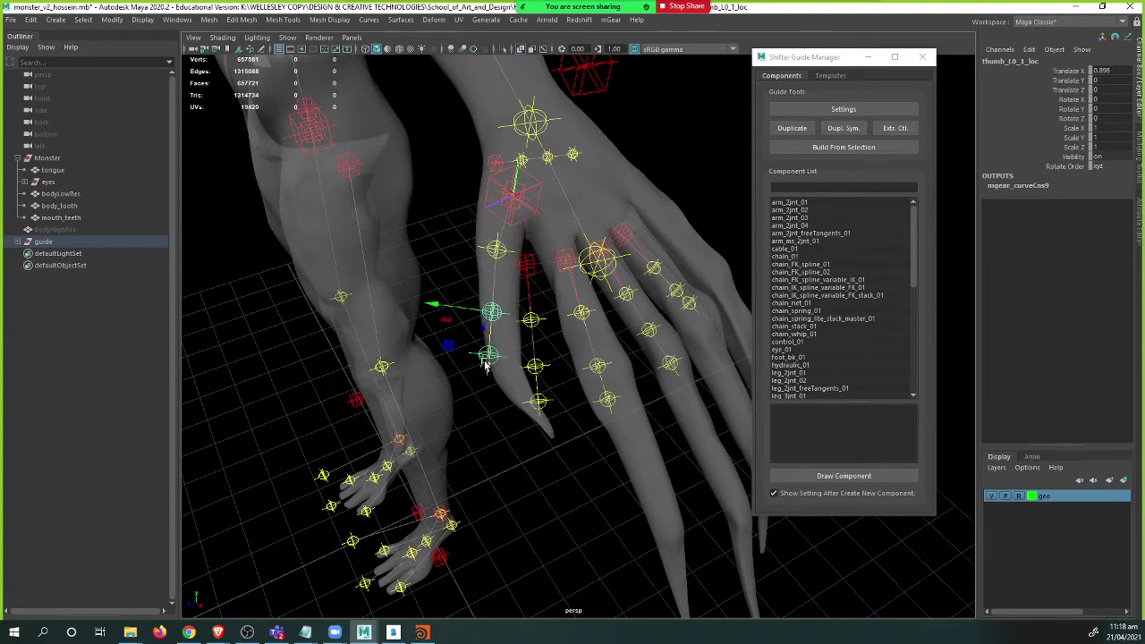
pyautogui.press('e')
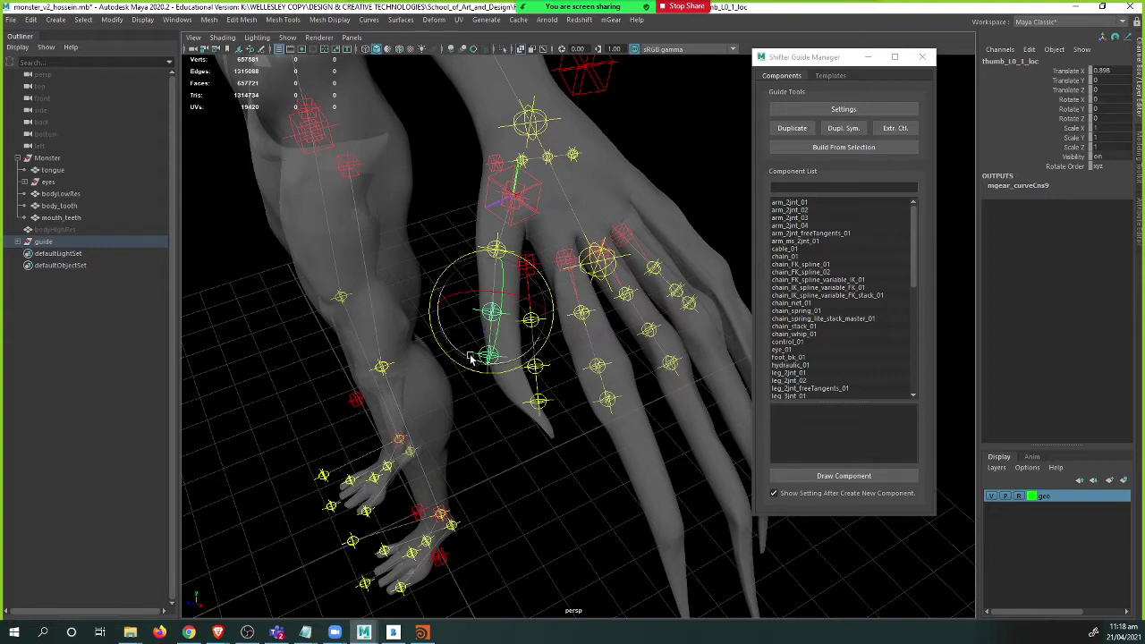
pyautogui.moveTo(473, 356); pyautogui.dragTo(480, 365)
pyautogui.click(440, 384)
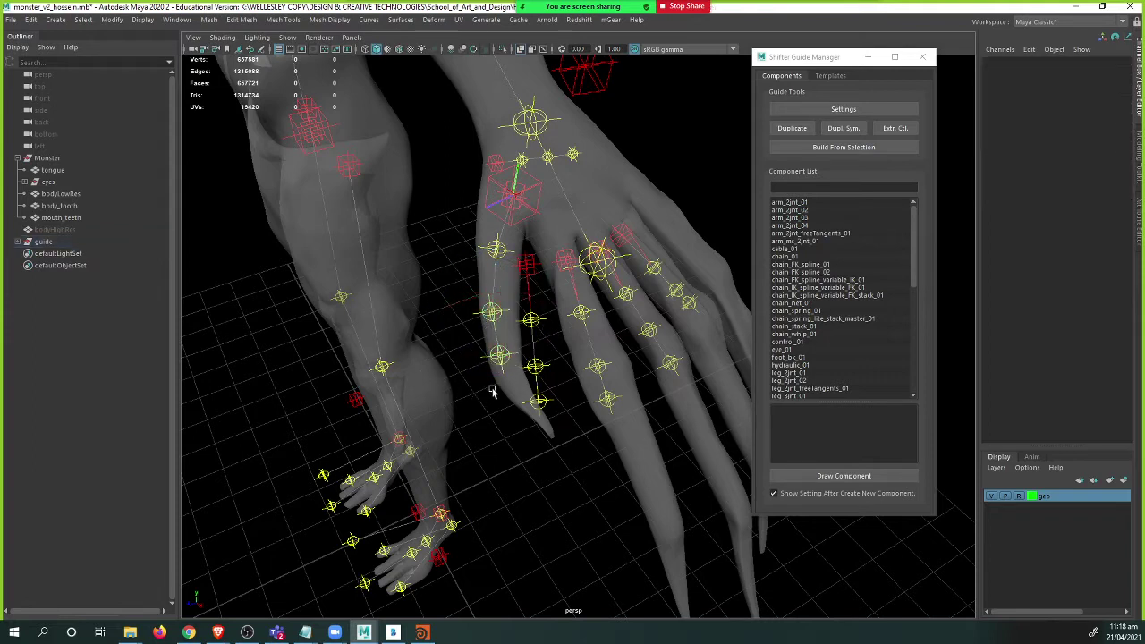
# - Extend the left thumb's last joint guide toward the thumb tip to about Translate X 0.79
pyautogui.click(498, 361)
pyautogui.press('w')
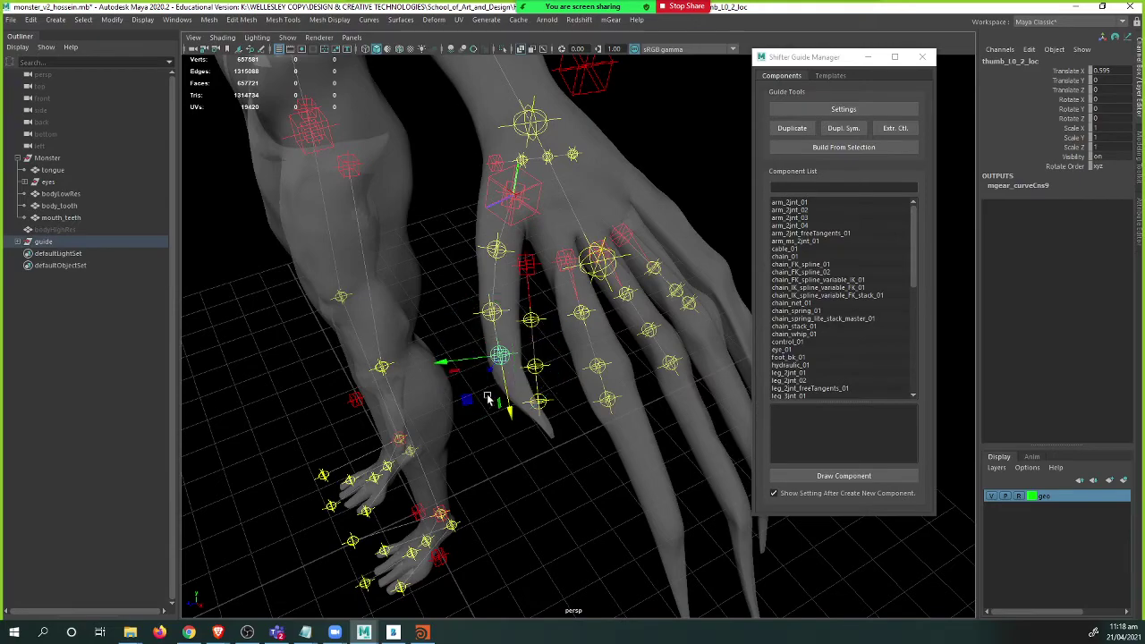
pyautogui.keyDown('alt'); pyautogui.moveTo(479, 395); pyautogui.dragTo(618, 405); pyautogui.keyUp('alt')
pyautogui.click(558, 408)
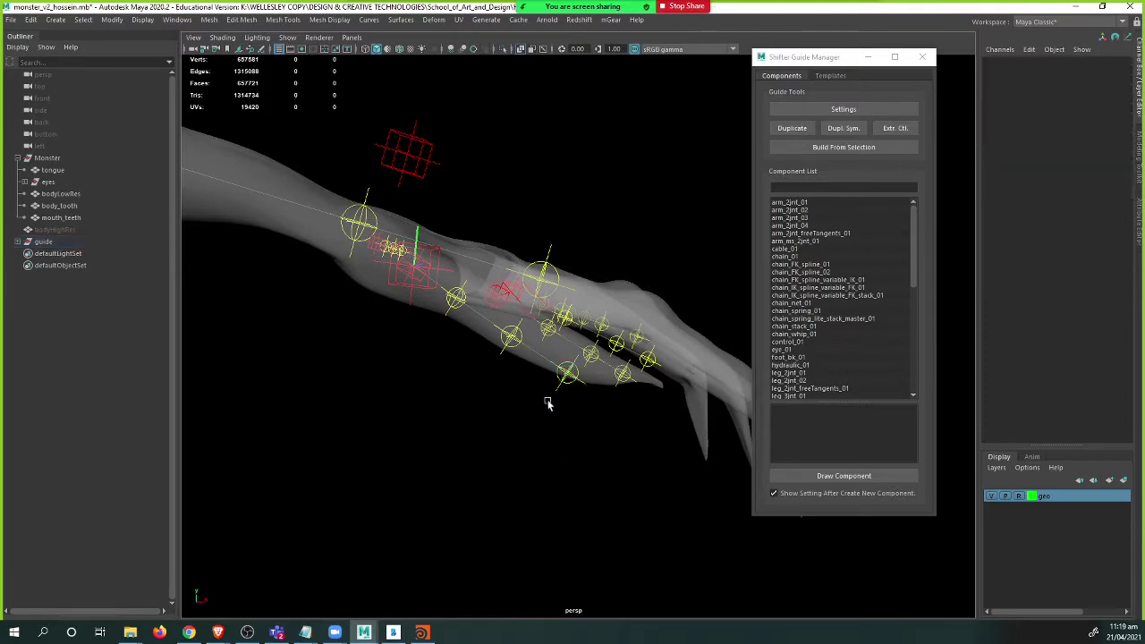
# - Rotate the left thumb's first joint guide to about 4.4 degrees in Y so its chain follows the mesh thumb
pyautogui.moveTo(544, 392)
pyautogui.keyDown('alt'); pyautogui.mouseDown()
pyautogui.moveTo(504, 409)
pyautogui.moveTo(504, 422)
pyautogui.moveTo(537, 407)
pyautogui.mouseUp(); pyautogui.keyUp('alt')
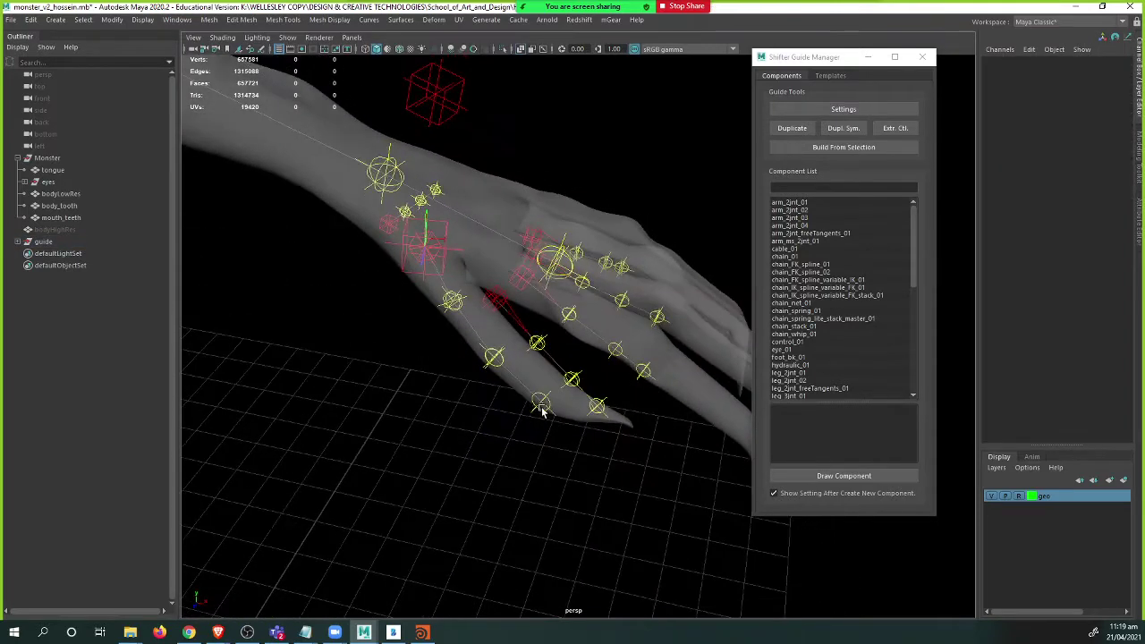
pyautogui.click(540, 403)
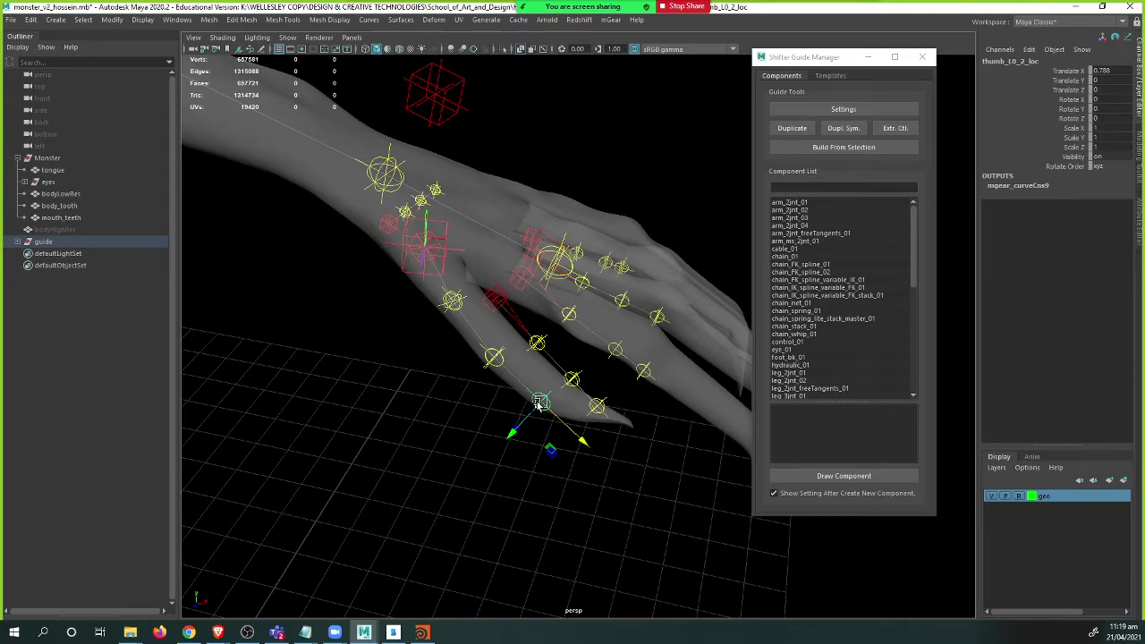
pyautogui.keyDown('alt'); pyautogui.moveTo(525, 400); pyautogui.dragTo(549, 351); pyautogui.keyUp('alt')
pyautogui.press('Up')
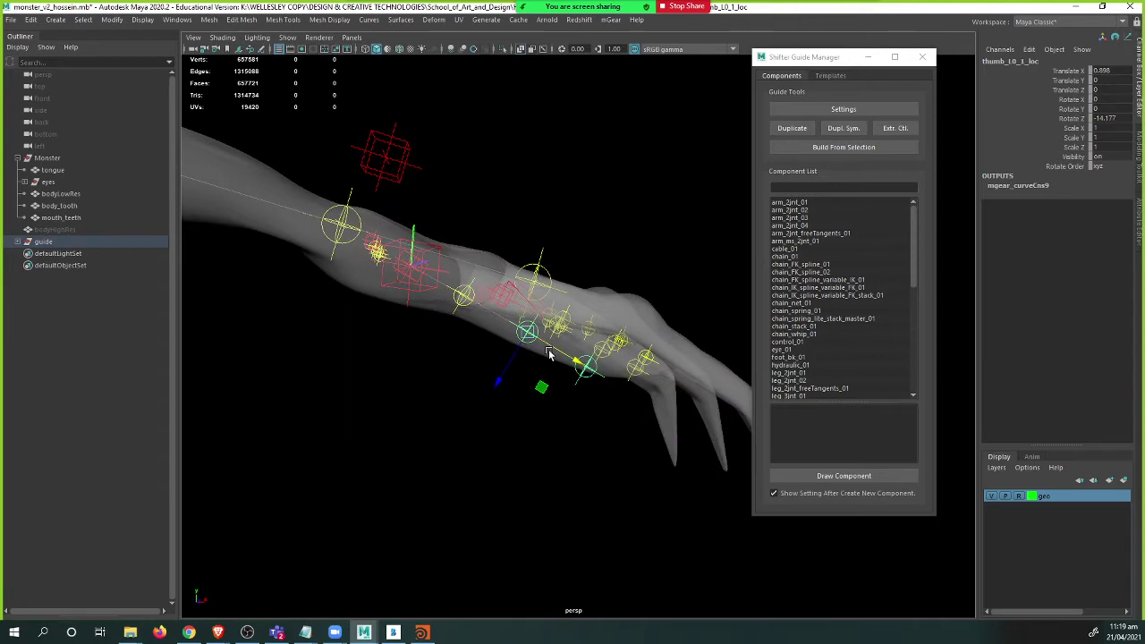
pyautogui.press('Up')
pyautogui.press('e')
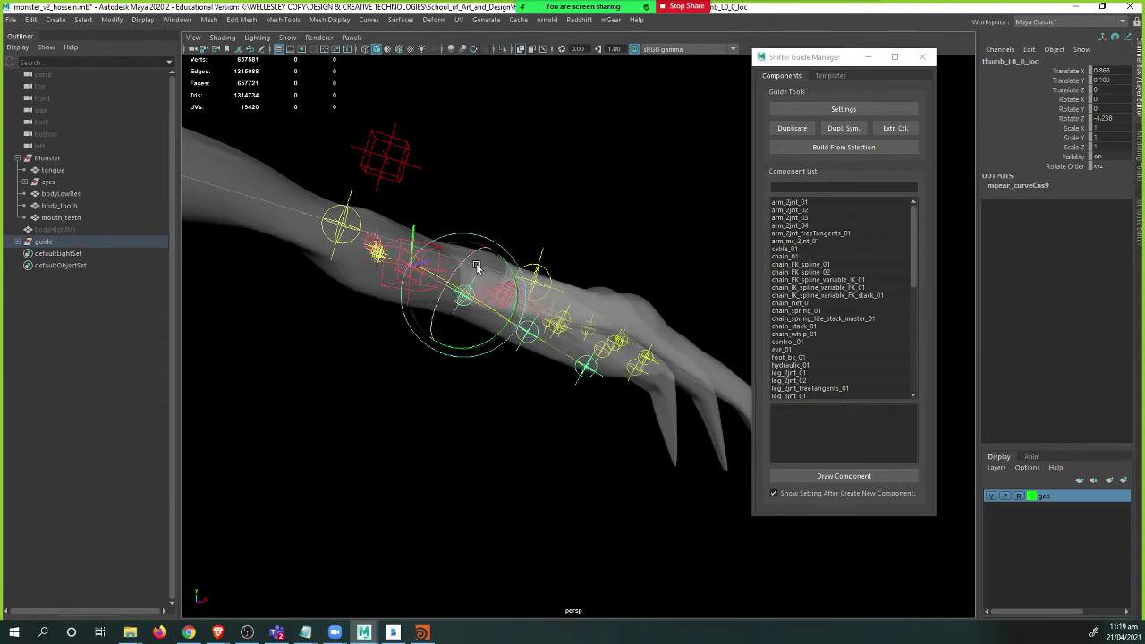
pyautogui.moveTo(524, 276); pyautogui.dragTo(349, 345)
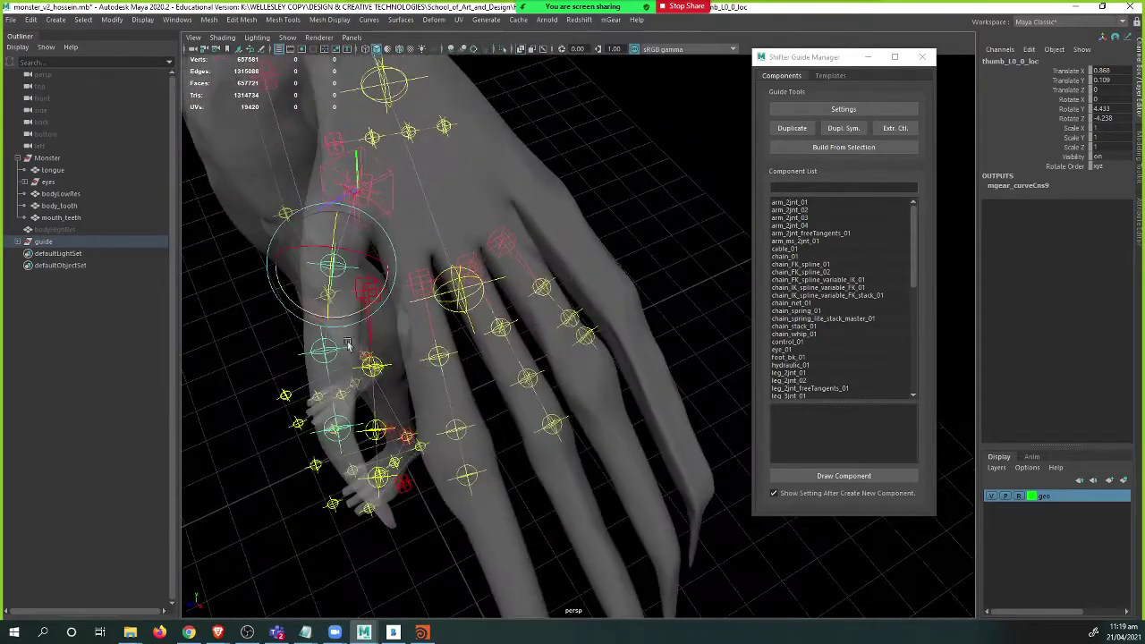
# - Rotate the left palm's meta root guide so the attached finger and thumb chains swing across the hand
pyautogui.click(331, 143)
pyautogui.moveTo(383, 170); pyautogui.dragTo(429, 166)
pyautogui.click(521, 134)
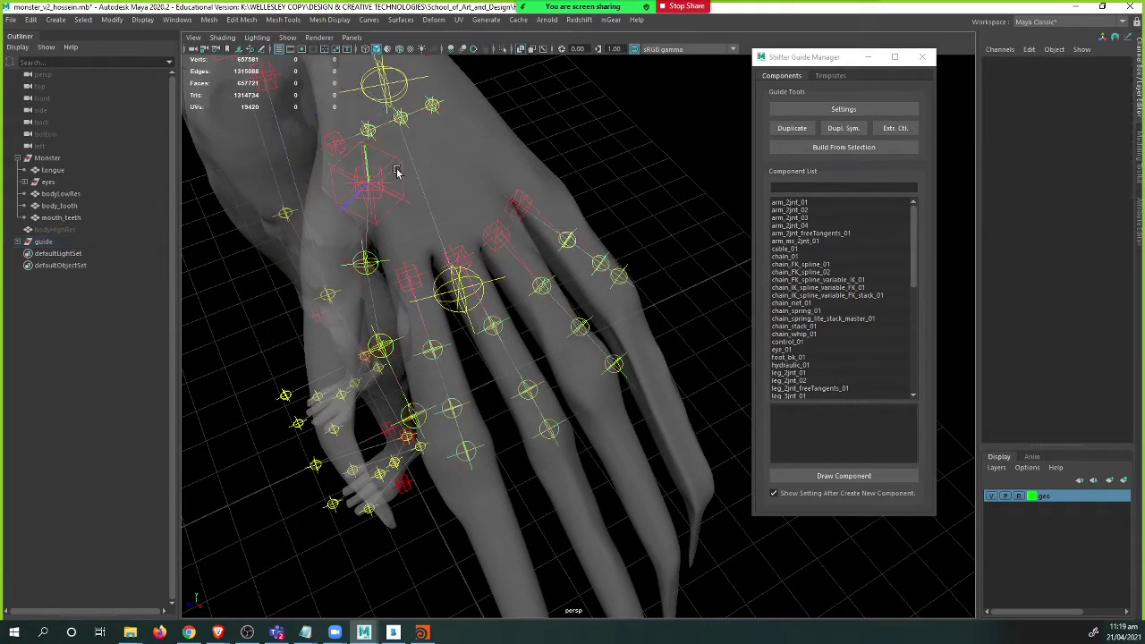
# - Rotate the left thumb roll root guide to about -74.3, -75.5, 70.4 degrees so its chain lies inside the mesh thumb
pyautogui.click(387, 173)
pyautogui.moveTo(404, 214); pyautogui.dragTo(456, 189)
pyautogui.moveTo(314, 257); pyautogui.dragTo(283, 291)
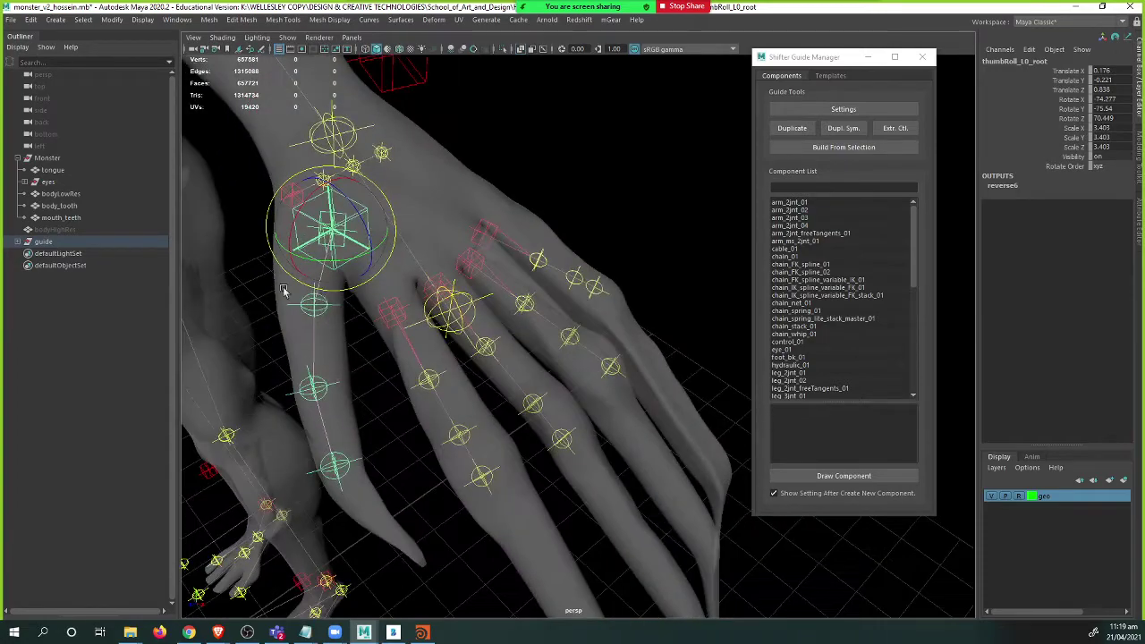
pyautogui.click(395, 317)
pyautogui.moveTo(395, 317)
pyautogui.keyDown('alt'); pyautogui.mouseDown()
pyautogui.moveTo(385, 325)
pyautogui.moveTo(406, 320)
pyautogui.mouseUp(); pyautogui.keyUp('alt')
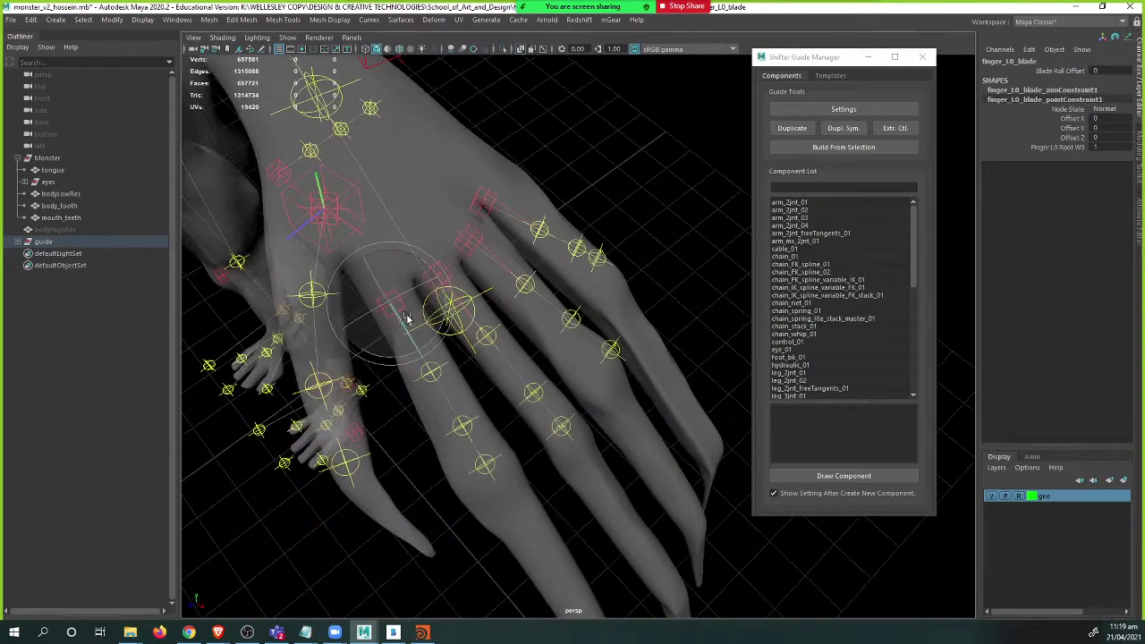
pyautogui.click(484, 203)
pyautogui.keyDown('alt'); pyautogui.moveTo(439, 255); pyautogui.dragTo(457, 272); pyautogui.keyUp('alt')
pyautogui.press('q')
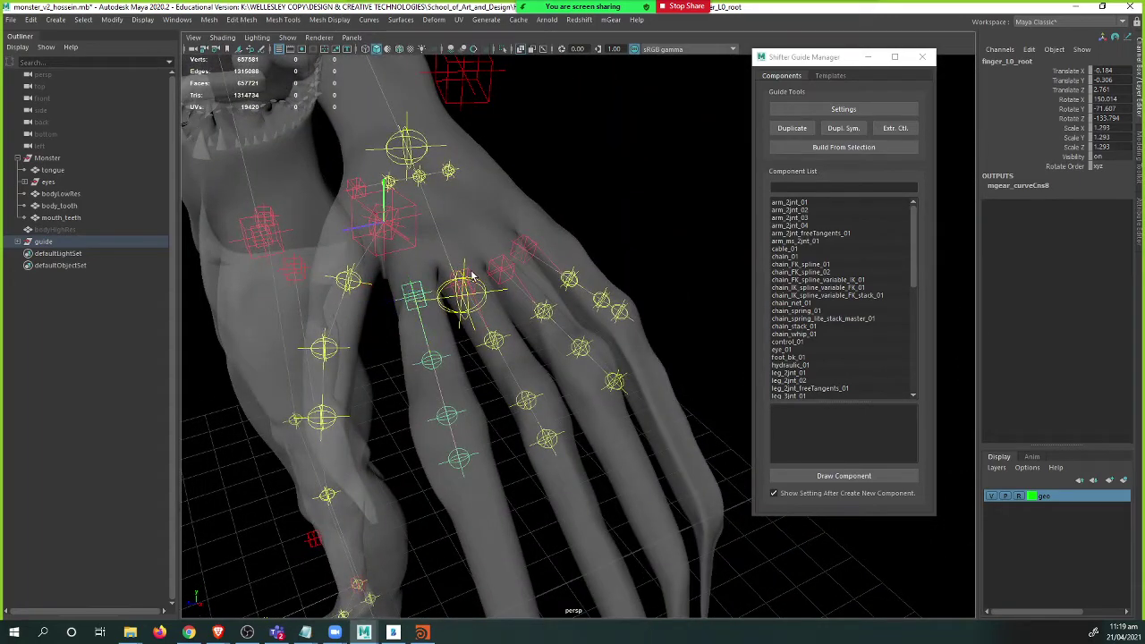
pyautogui.click(522, 261)
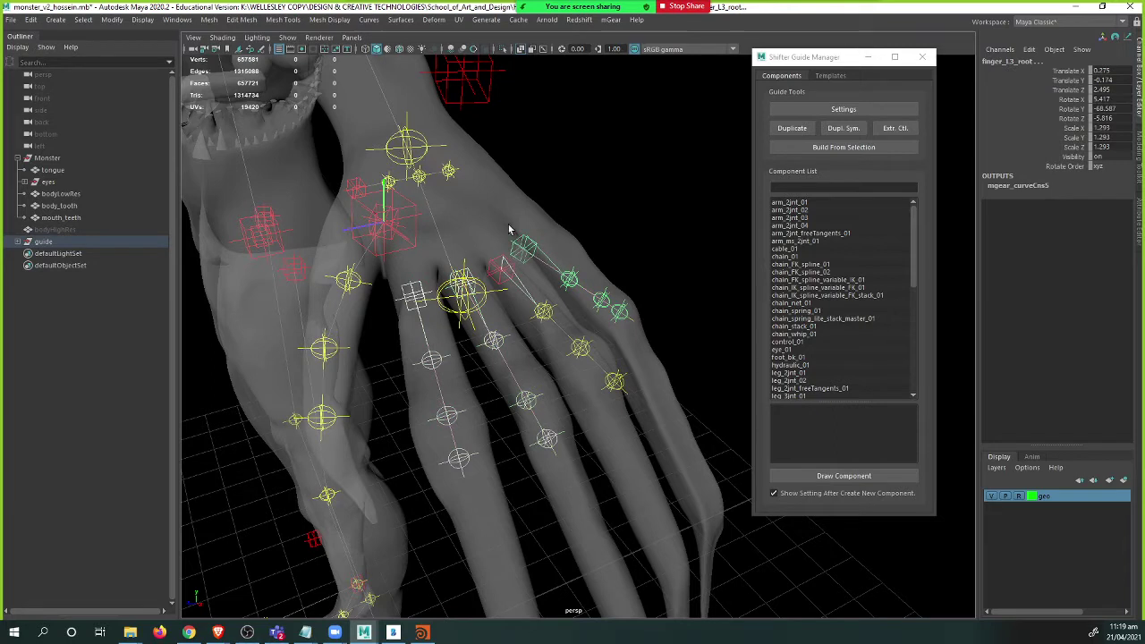
pyautogui.press('Up')
# - Move the four left finger root guides together up into the hand mesh and shift the index finger's root to about Translate X -0.302
pyautogui.click(535, 251)
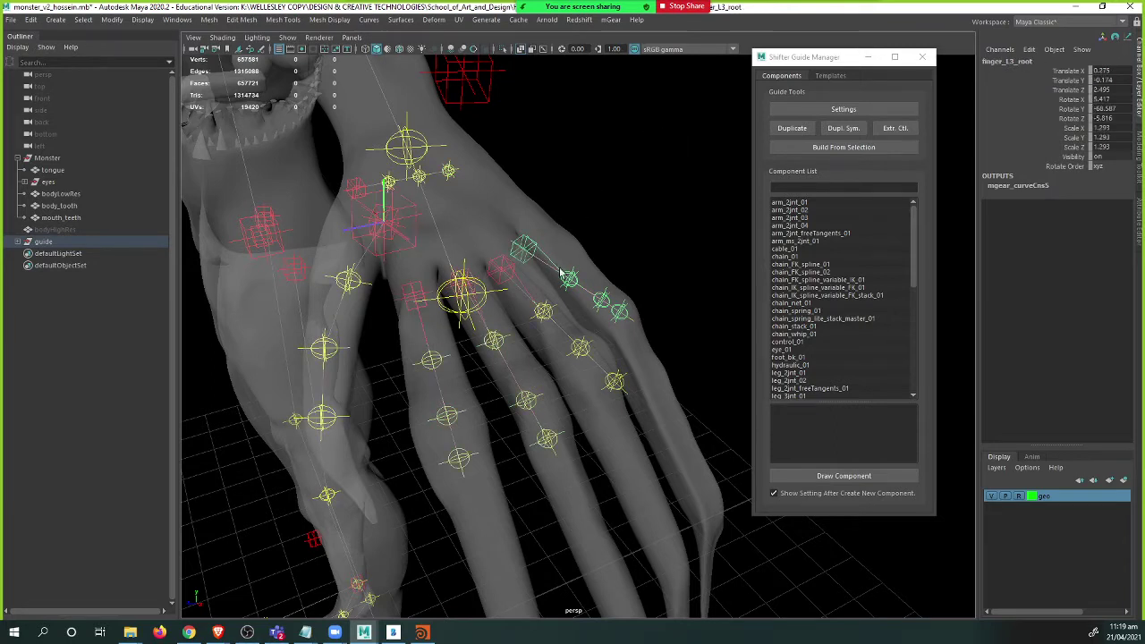
pyautogui.click(495, 287)
pyautogui.click(462, 283)
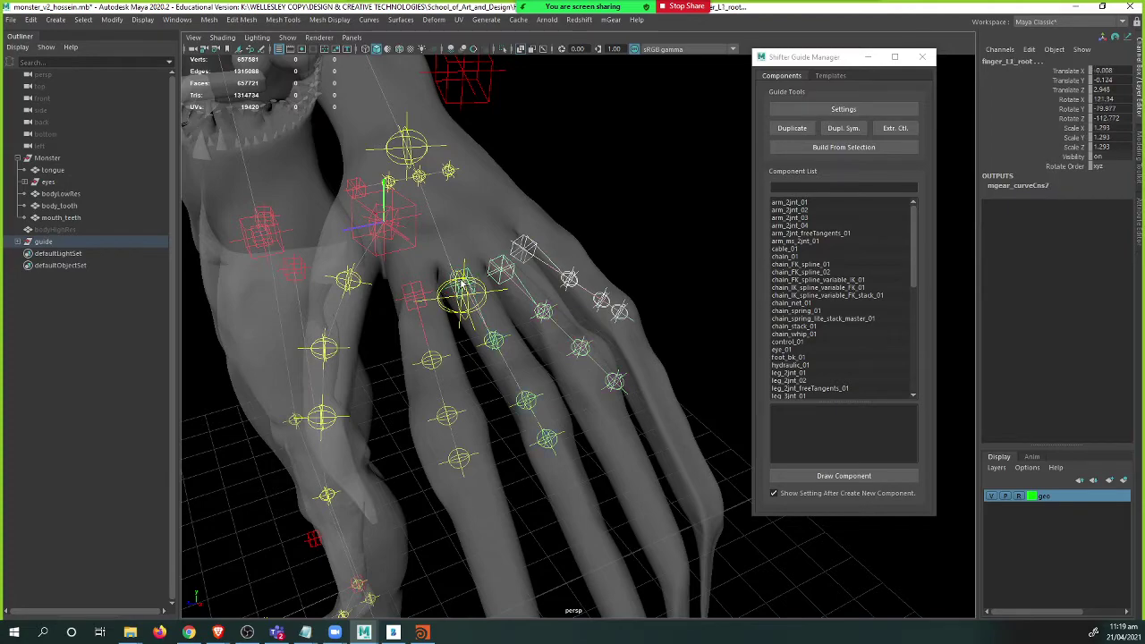
pyautogui.click(419, 293)
pyautogui.keyDown('alt'); pyautogui.moveTo(447, 297); pyautogui.dragTo(424, 293); pyautogui.keyUp('alt')
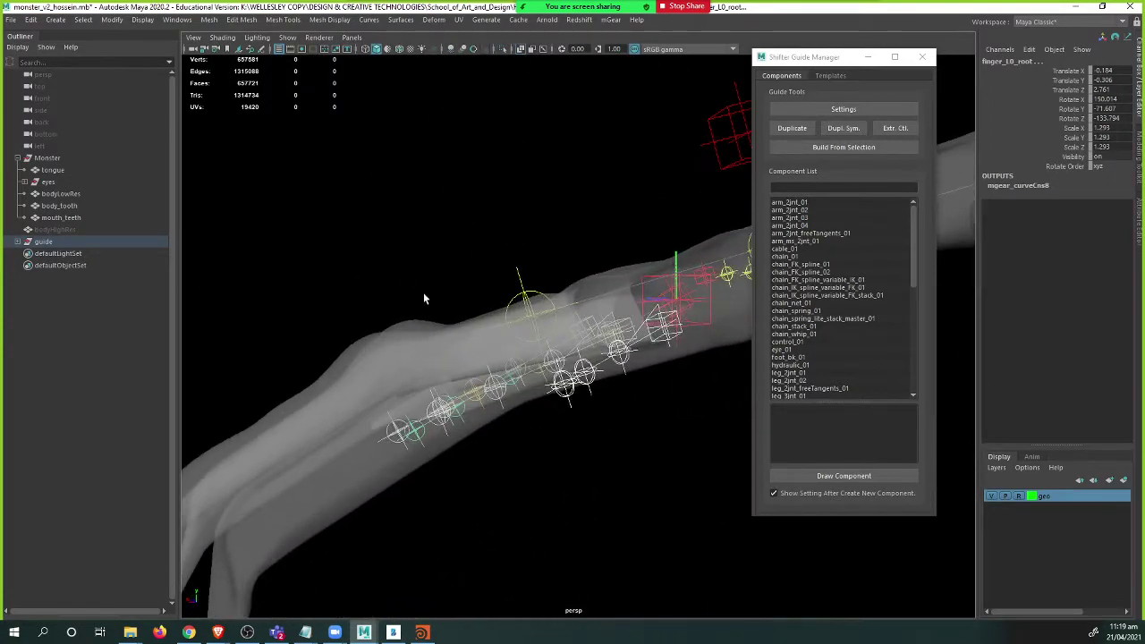
pyautogui.moveTo(546, 290); pyautogui.dragTo(480, 285)
pyautogui.moveTo(472, 338); pyautogui.dragTo(410, 381)
pyautogui.moveTo(385, 307); pyautogui.dragTo(379, 305)
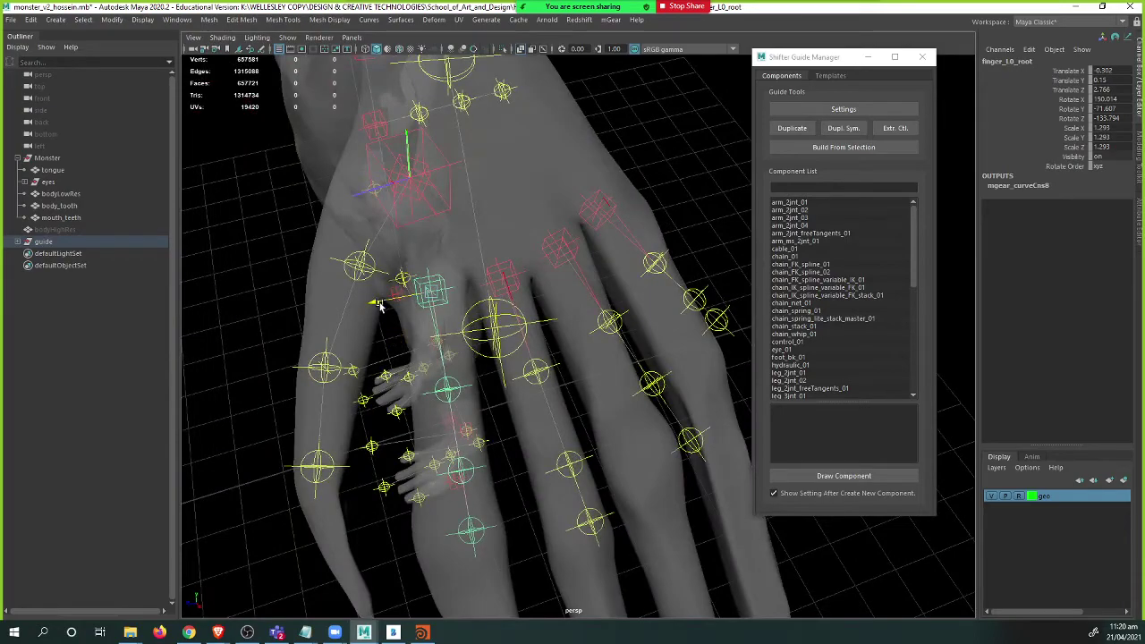
# - Raise the middle finger's root guide to about Translate Y 0.377, refine its rotation, and select the ring finger's root guide
pyautogui.click(517, 274)
pyautogui.keyDown('alt'); pyautogui.moveTo(517, 295); pyautogui.dragTo(429, 243); pyautogui.keyUp('alt')
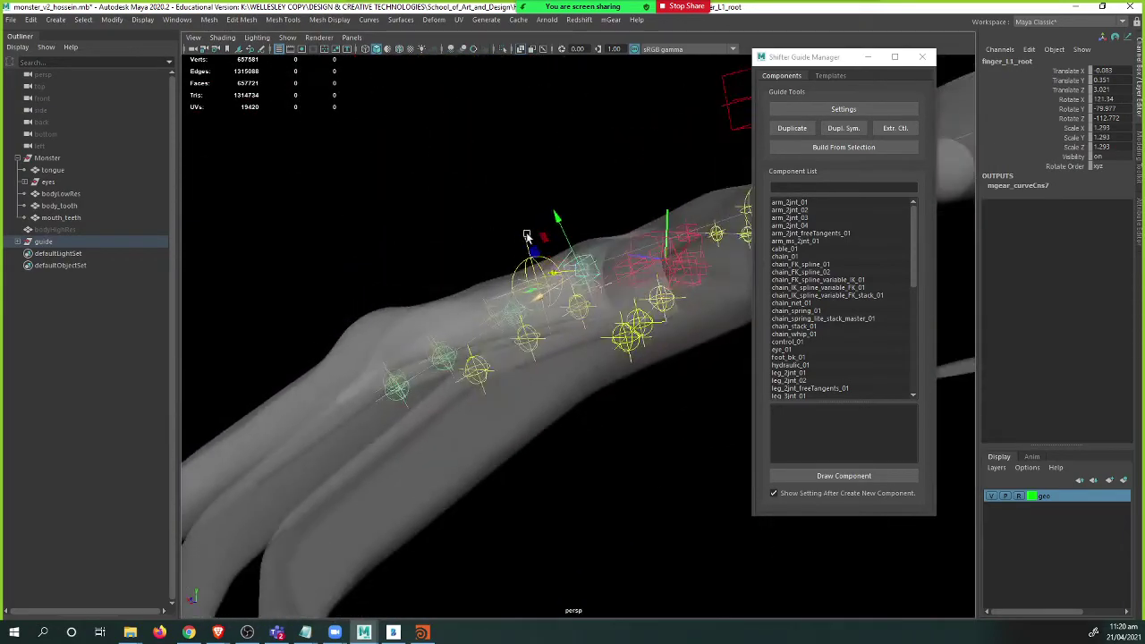
pyautogui.moveTo(559, 228); pyautogui.dragTo(621, 280)
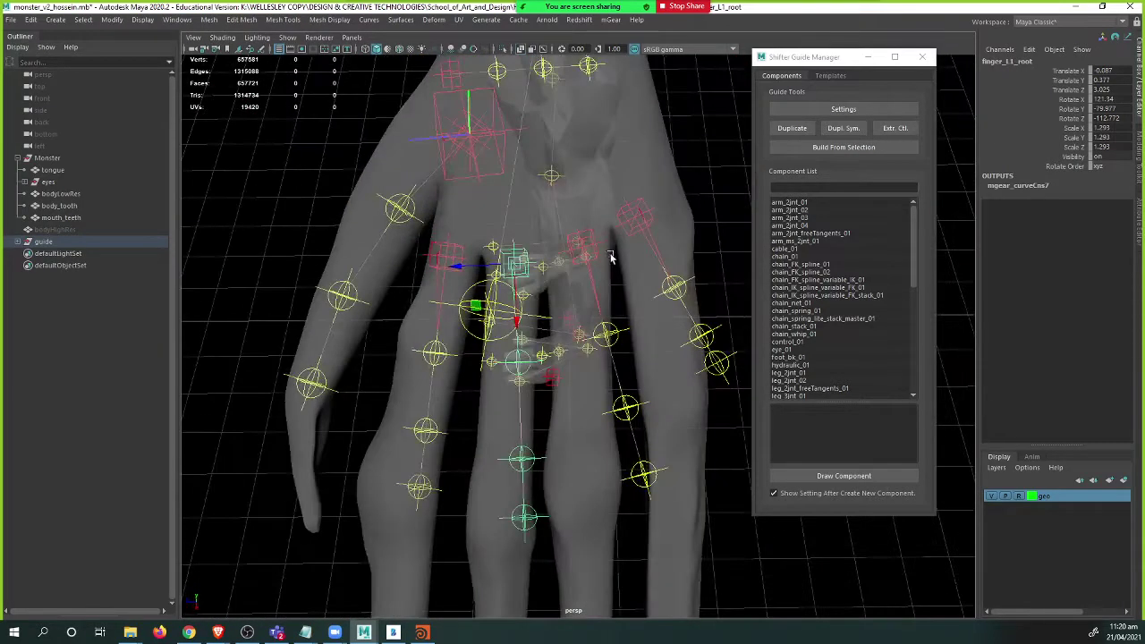
pyautogui.press('e')
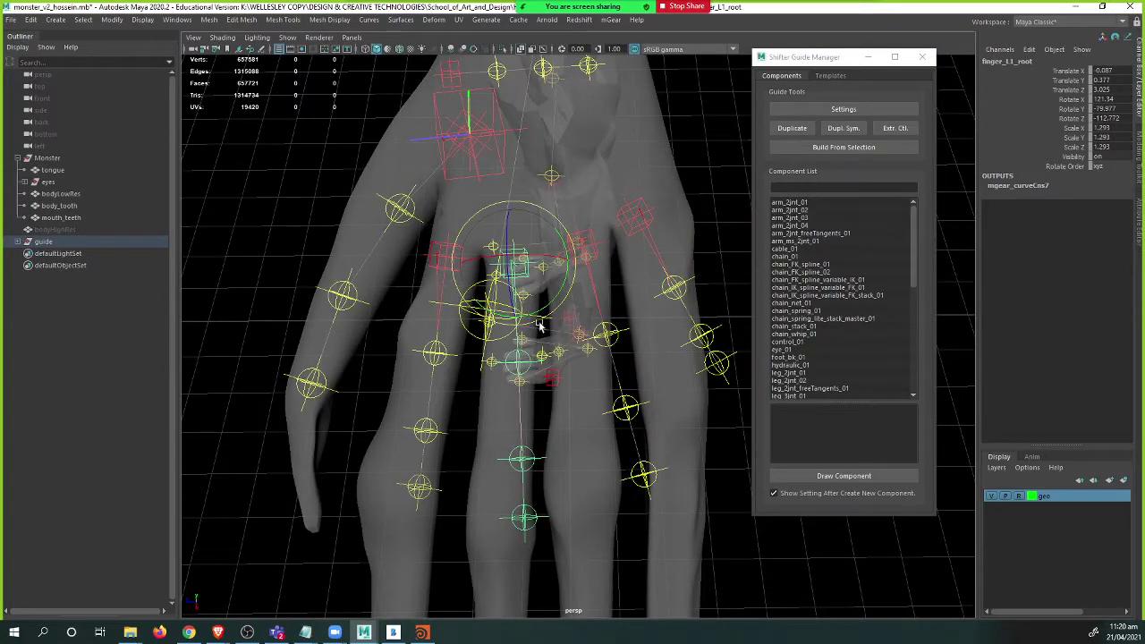
pyautogui.moveTo(550, 306); pyautogui.dragTo(593, 277)
pyautogui.click(594, 247)
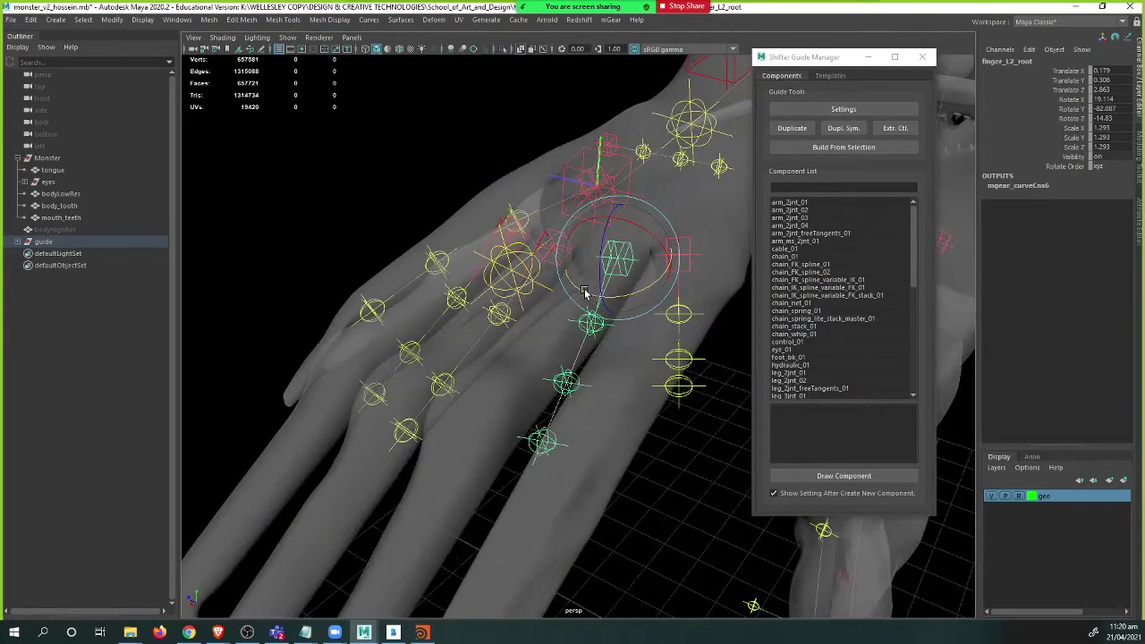
# - Switch to the web browser and search images for "hand skeleton"
pyautogui.hotkey('alt', 'Tab')
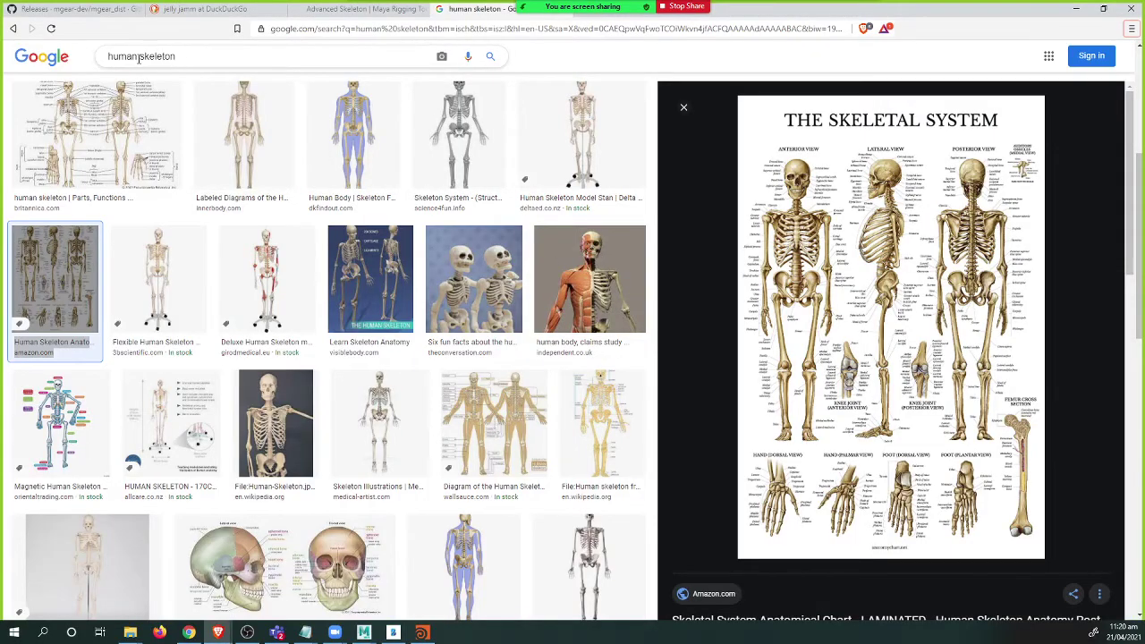
pyautogui.doubleClick(136, 57)
pyautogui.write('hand')
pyautogui.press('Return')
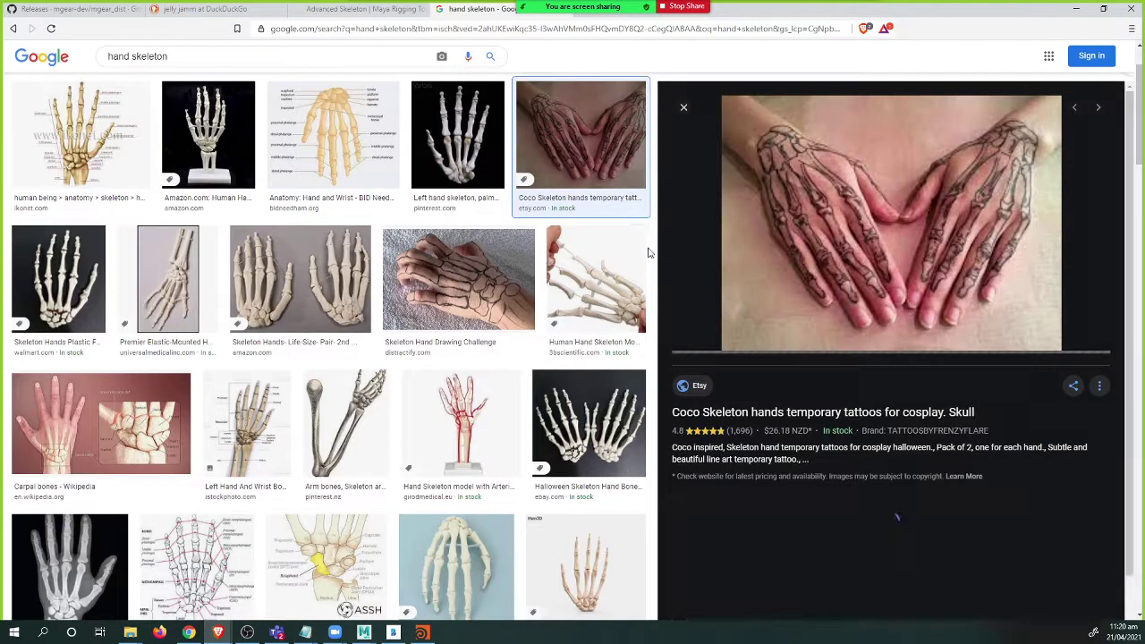
# - Examine pictures of hands with bones drawn on the skin for the finger joint locations, and return to Maya
pyautogui.click(660, 232)
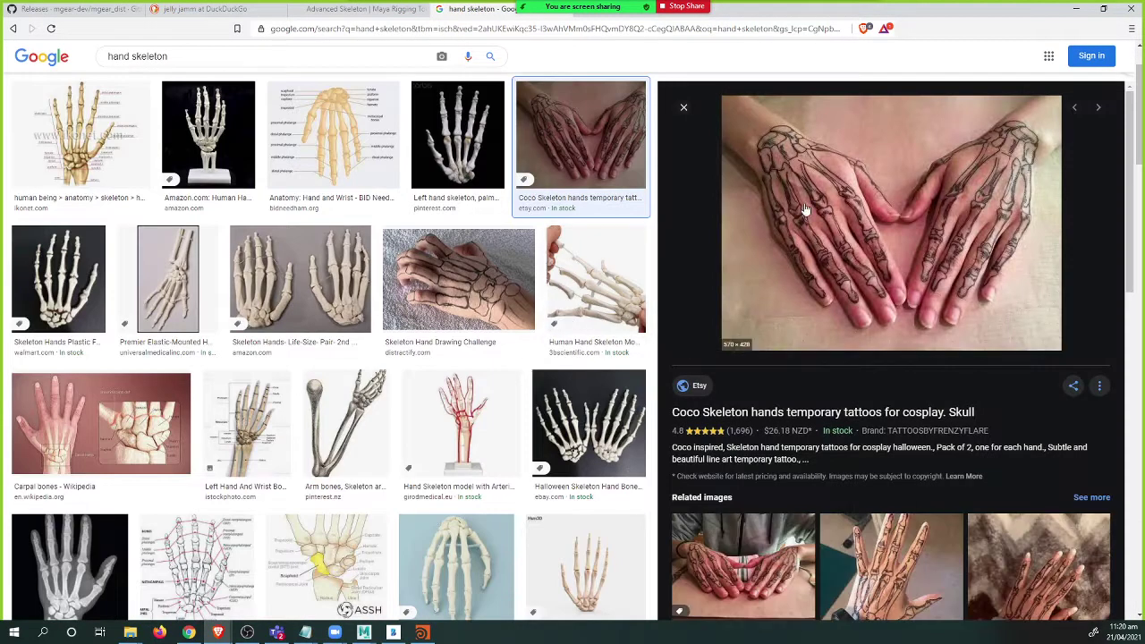
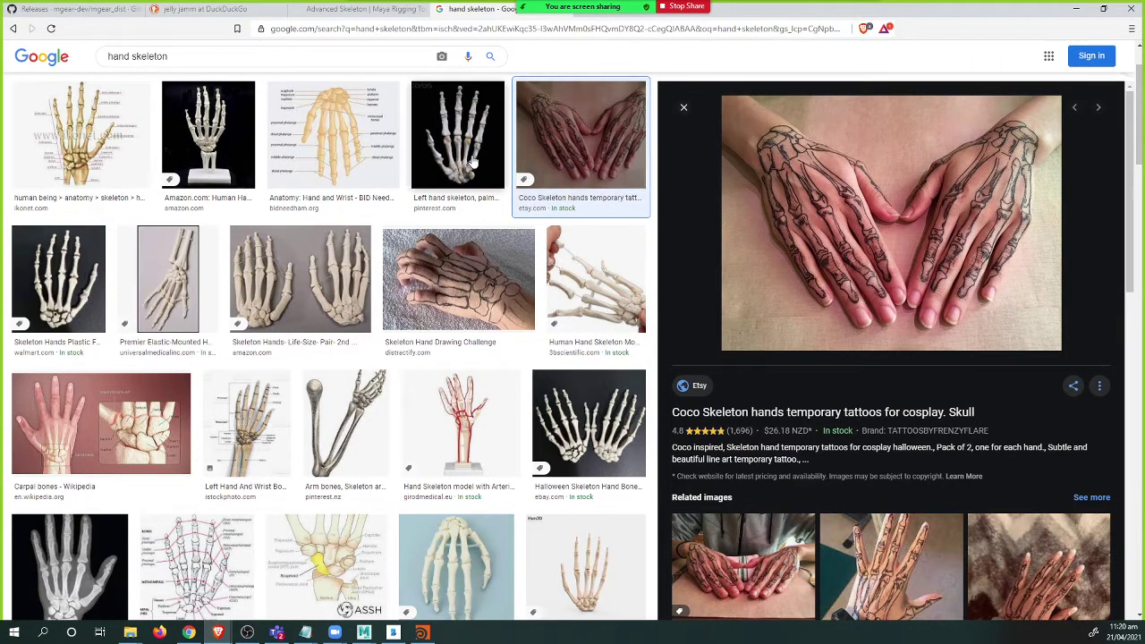
pyautogui.click(429, 278)
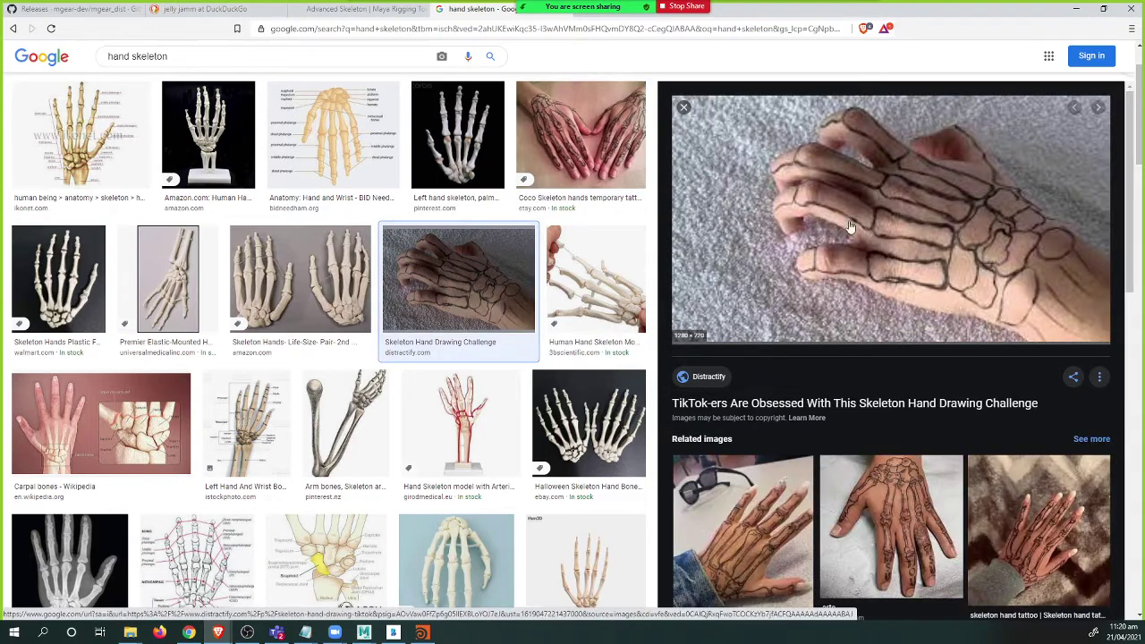
pyautogui.click(833, 483)
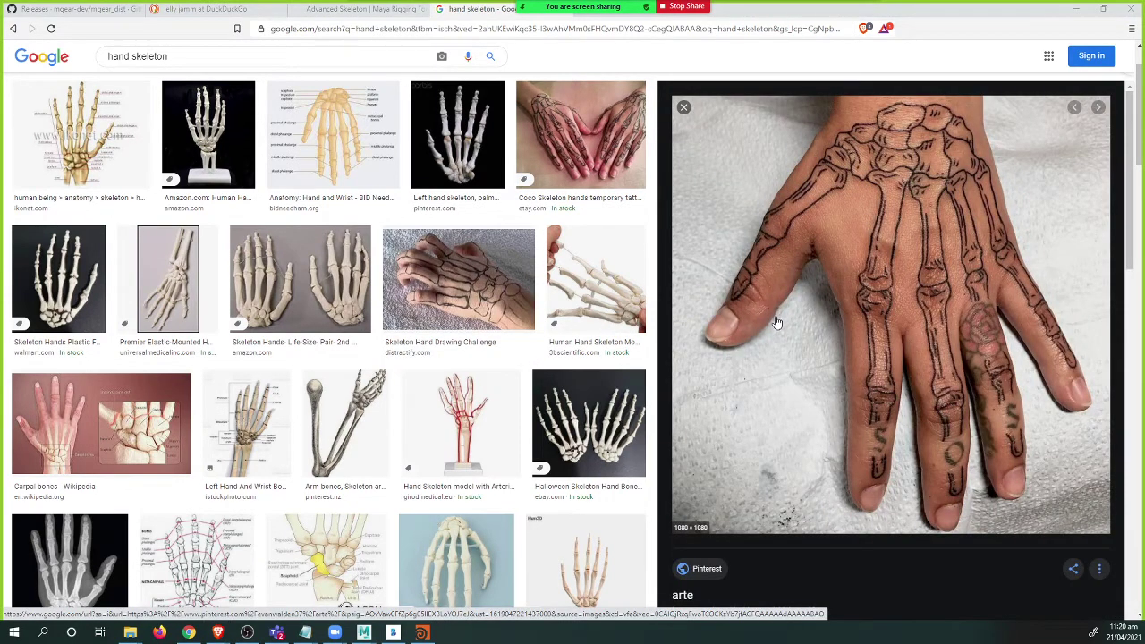
pyautogui.hotkey('alt', 'Tab')
# - Rotate the little finger's root guide to about -85 degrees in Y and shift it outward to about Translate X 0.504
pyautogui.keyDown('alt'); pyautogui.moveTo(599, 312); pyautogui.dragTo(639, 332); pyautogui.keyUp('alt')
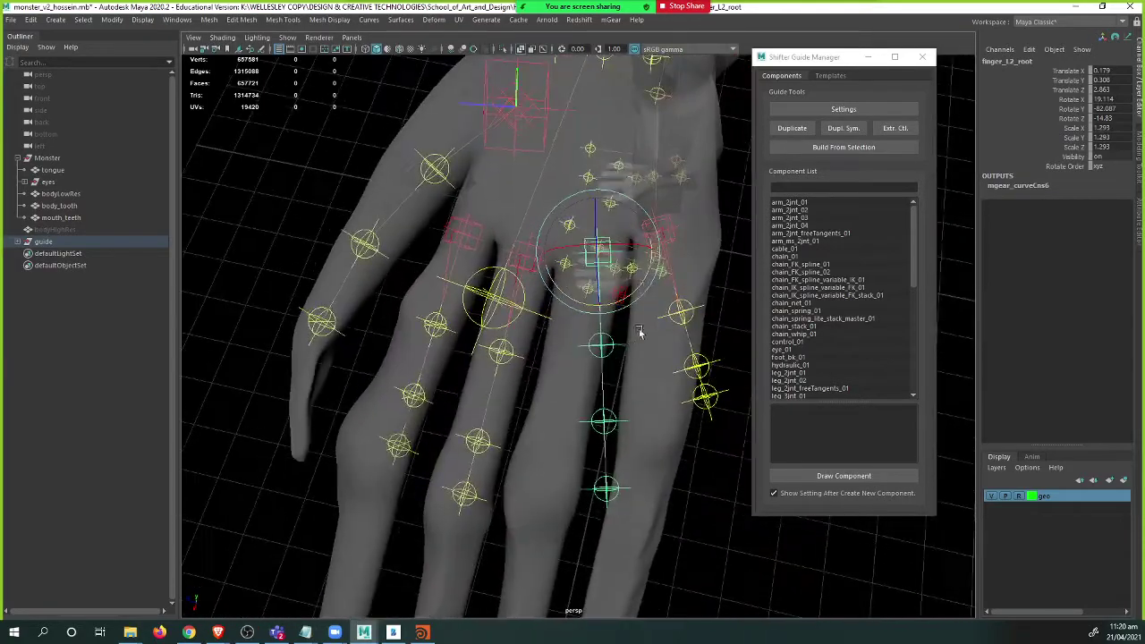
pyautogui.moveTo(642, 284); pyautogui.dragTo(635, 370)
pyautogui.click(587, 331)
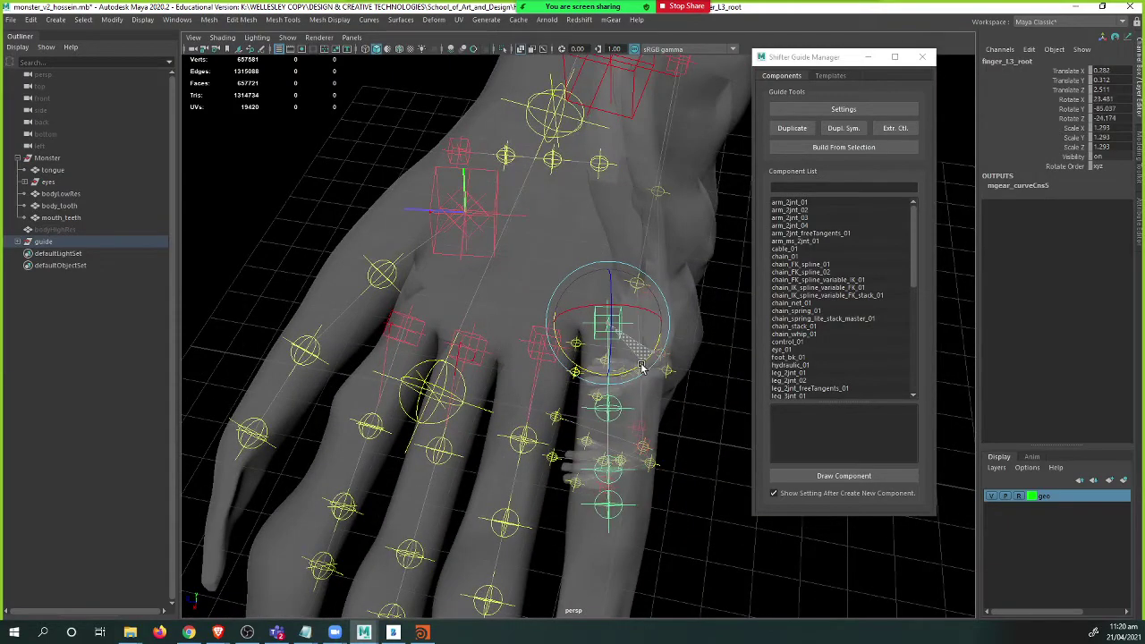
pyautogui.press('w')
pyautogui.moveTo(566, 359); pyautogui.dragTo(605, 359)
# - Move the first joint guides of all four left fingers together down to the mesh knuckles, at about Translate Y 0.236
pyautogui.click(607, 360)
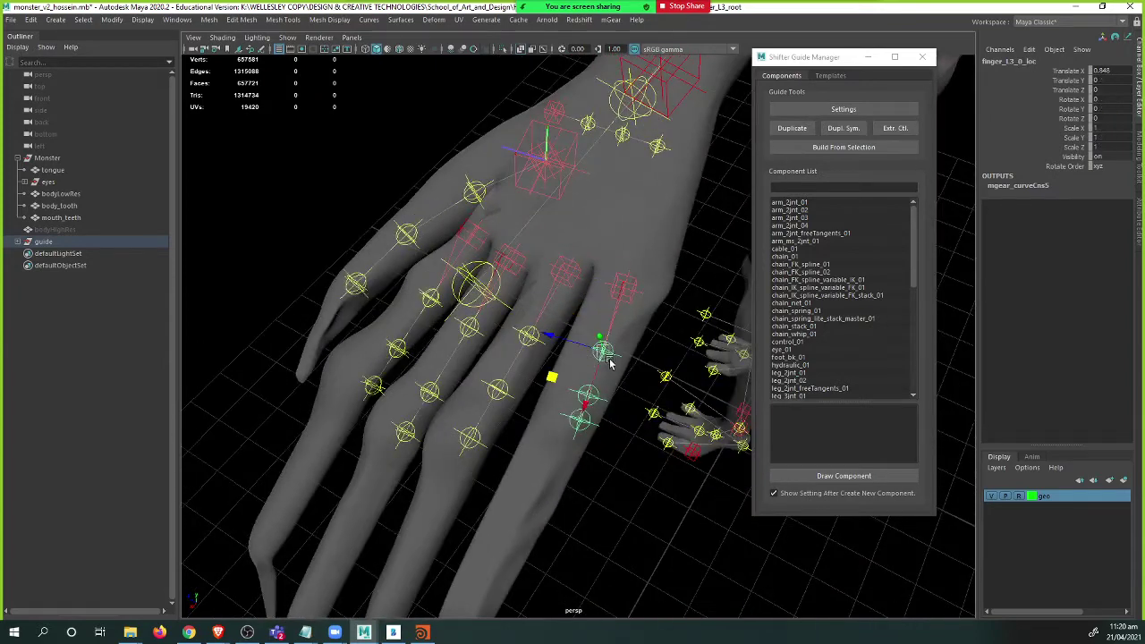
pyautogui.click(531, 339)
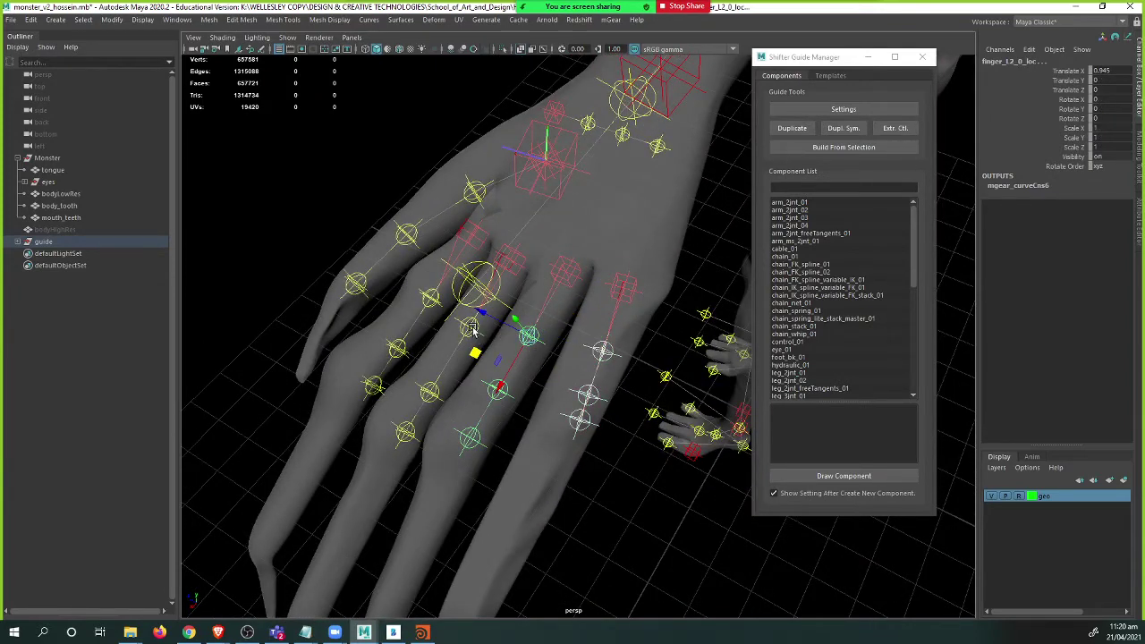
pyautogui.click(430, 298)
pyautogui.moveTo(433, 300); pyautogui.dragTo(285, 394)
pyautogui.moveTo(369, 286); pyautogui.dragTo(503, 353)
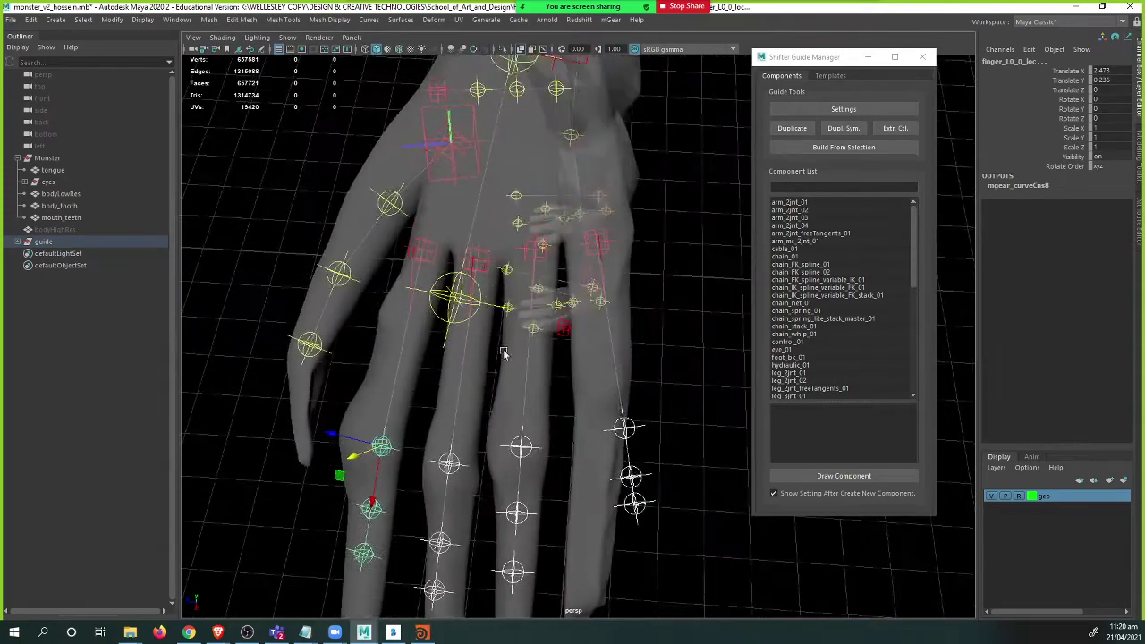
# - Rotate the little finger's root guide to about -86.8 degrees in Y so its chain swings into the mesh finger
pyautogui.click(635, 423)
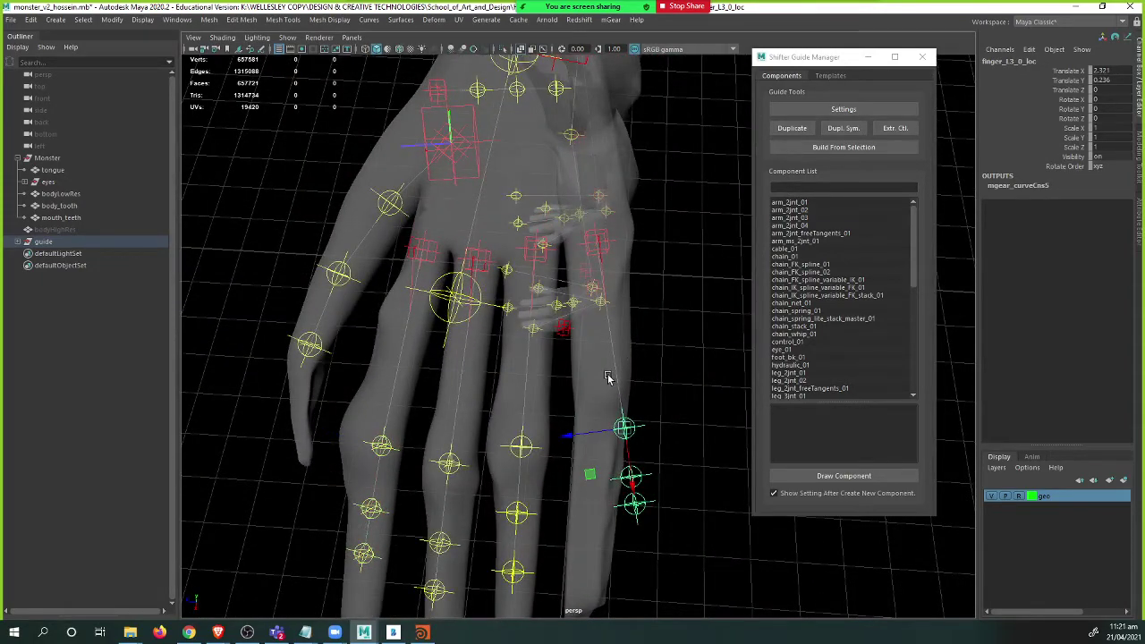
pyautogui.press('Up')
pyautogui.press('e')
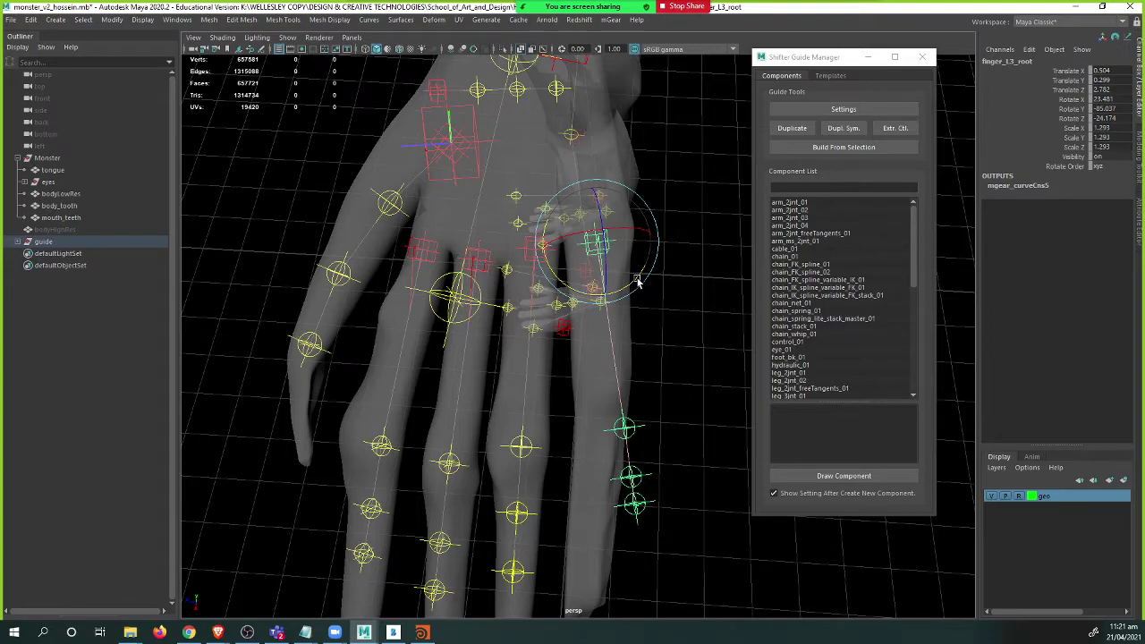
pyautogui.moveTo(638, 281); pyautogui.dragTo(632, 283)
# - Move the little finger's second joint guide down to the mesh finger's bend, at about Translate X 1.96 and Y -0.398
pyautogui.keyDown('alt'); pyautogui.moveTo(608, 365); pyautogui.dragTo(505, 303); pyautogui.keyUp('alt')
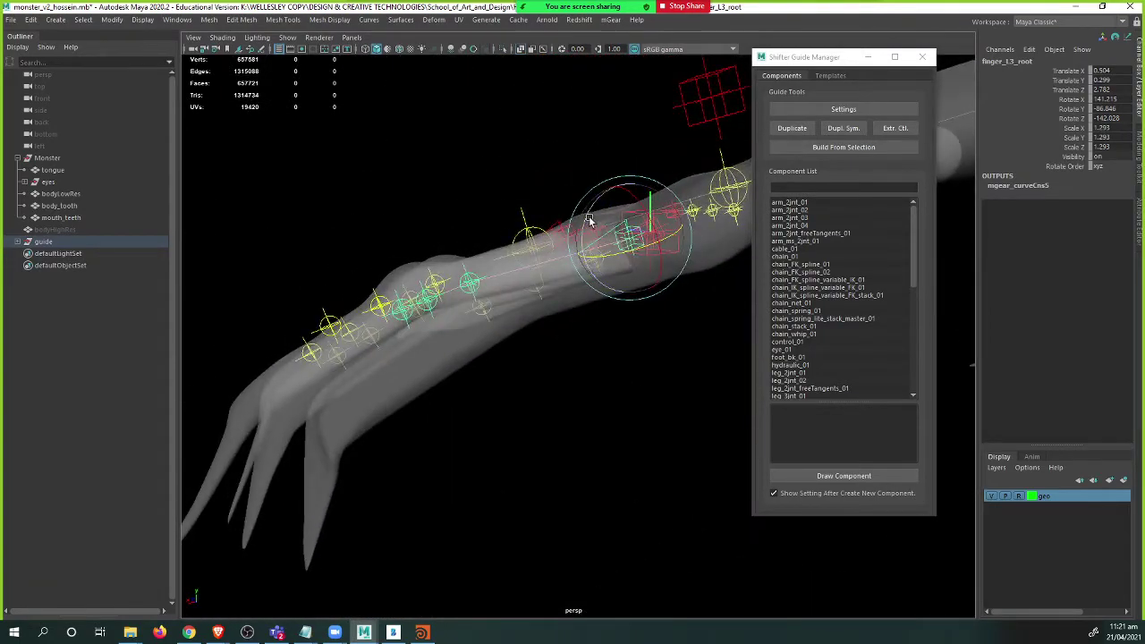
pyautogui.moveTo(589, 220); pyautogui.dragTo(284, 385)
pyautogui.click(433, 325)
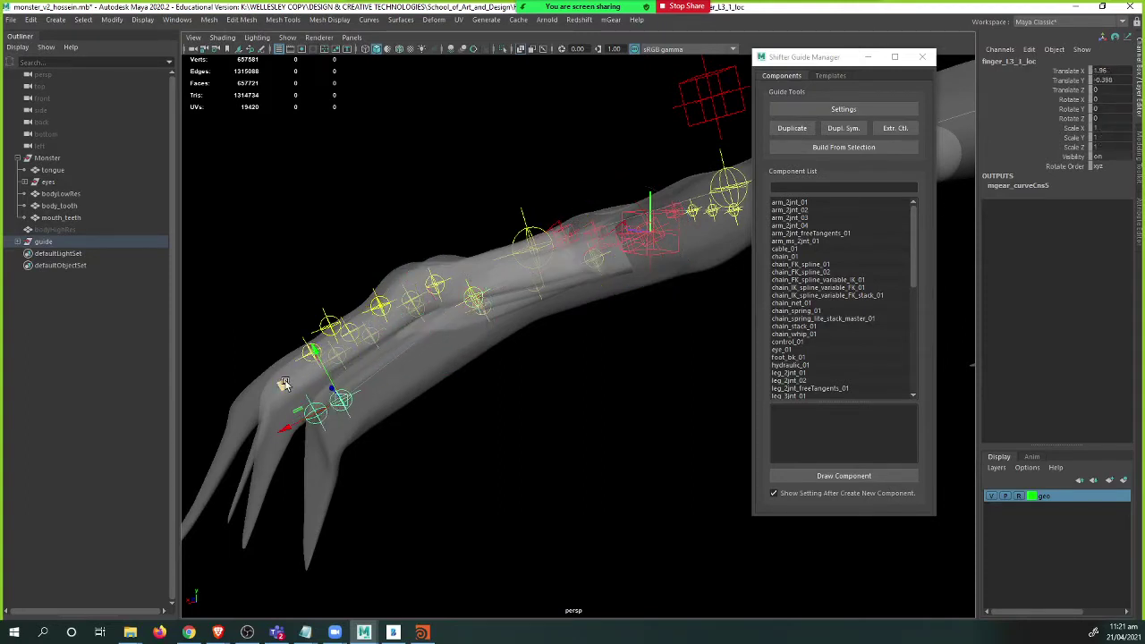
# - Move the little finger's last joint guide down toward the fingertip to about Translate X 0.49 and Y -0.701
pyautogui.click(315, 420)
pyautogui.moveTo(258, 398); pyautogui.dragTo(262, 436)
pyautogui.hotkey('ctrl', 'z')
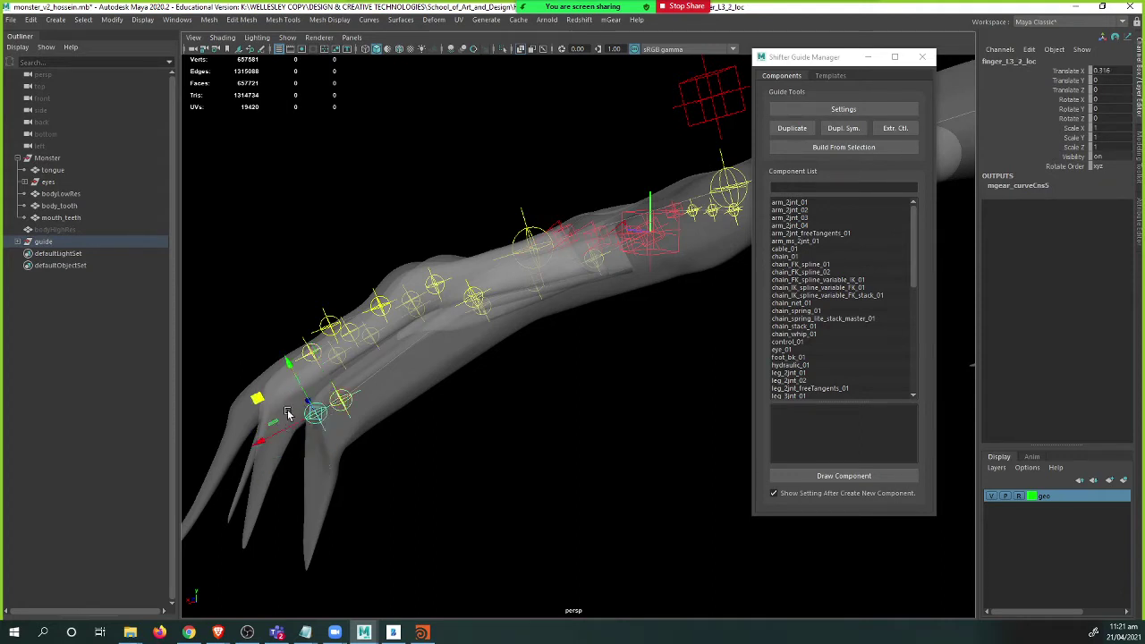
pyautogui.keyDown('alt'); pyautogui.moveTo(537, 375); pyautogui.dragTo(429, 383); pyautogui.keyUp('alt')
pyautogui.moveTo(260, 370); pyautogui.dragTo(272, 424)
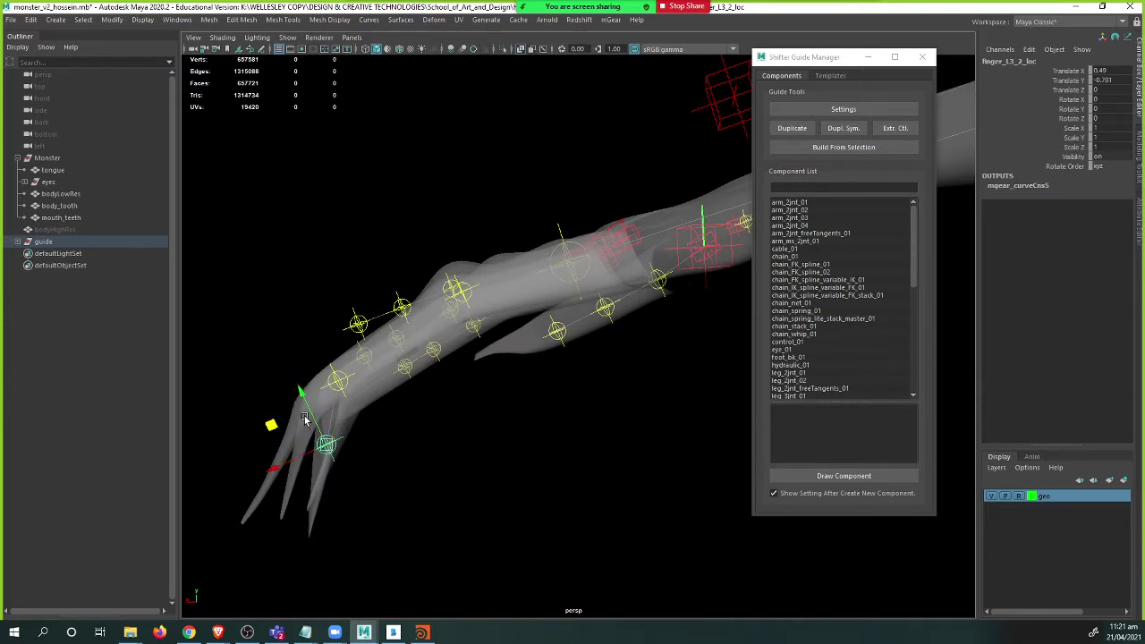
# - Undo the little finger's last joint move and rotate its second joint guide to about -44 degrees in Z
pyautogui.moveTo(304, 421); pyautogui.dragTo(318, 397)
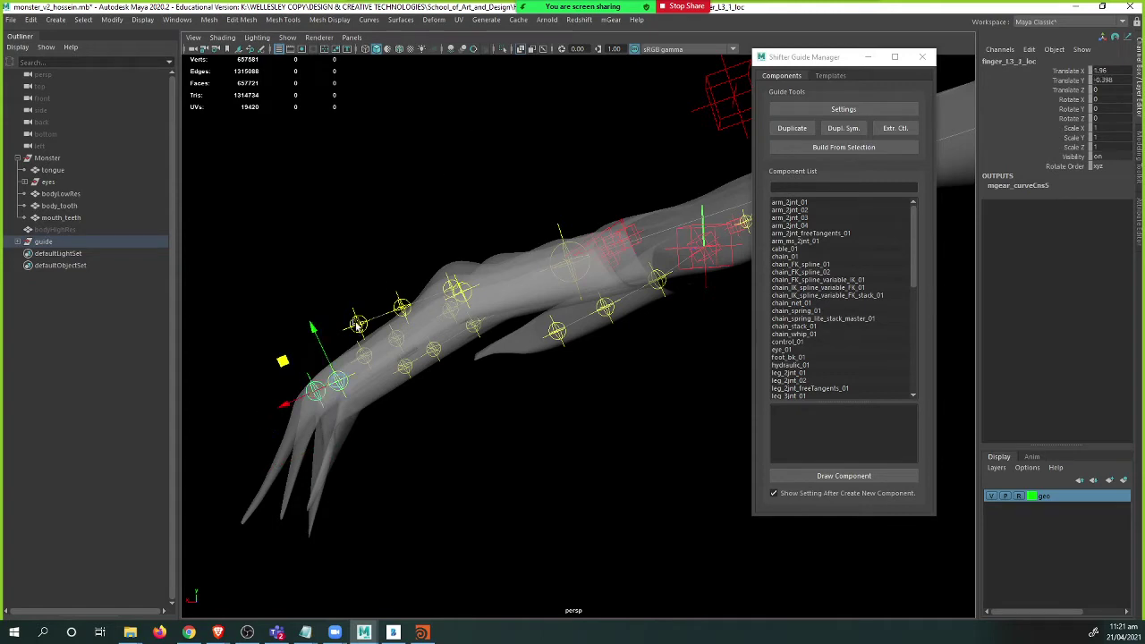
pyautogui.press('e')
pyautogui.moveTo(361, 329); pyautogui.dragTo(317, 336)
pyautogui.moveTo(326, 426); pyautogui.dragTo(326, 427)
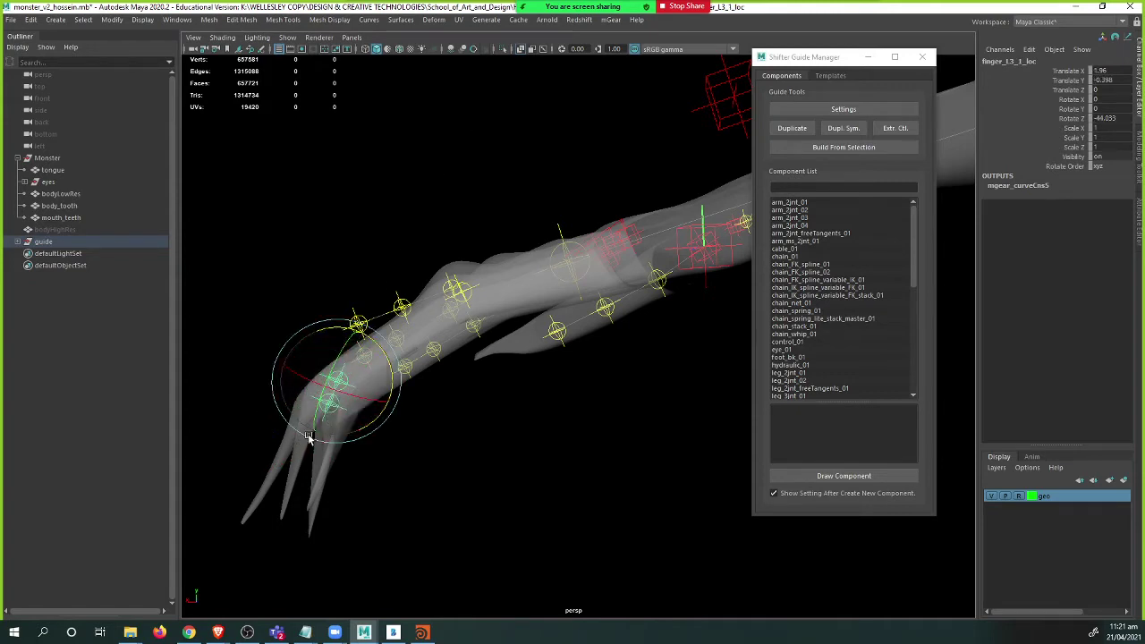
# - Move the little finger's last joint guide along its own X axis down into the mesh fingertip
pyautogui.click(338, 414)
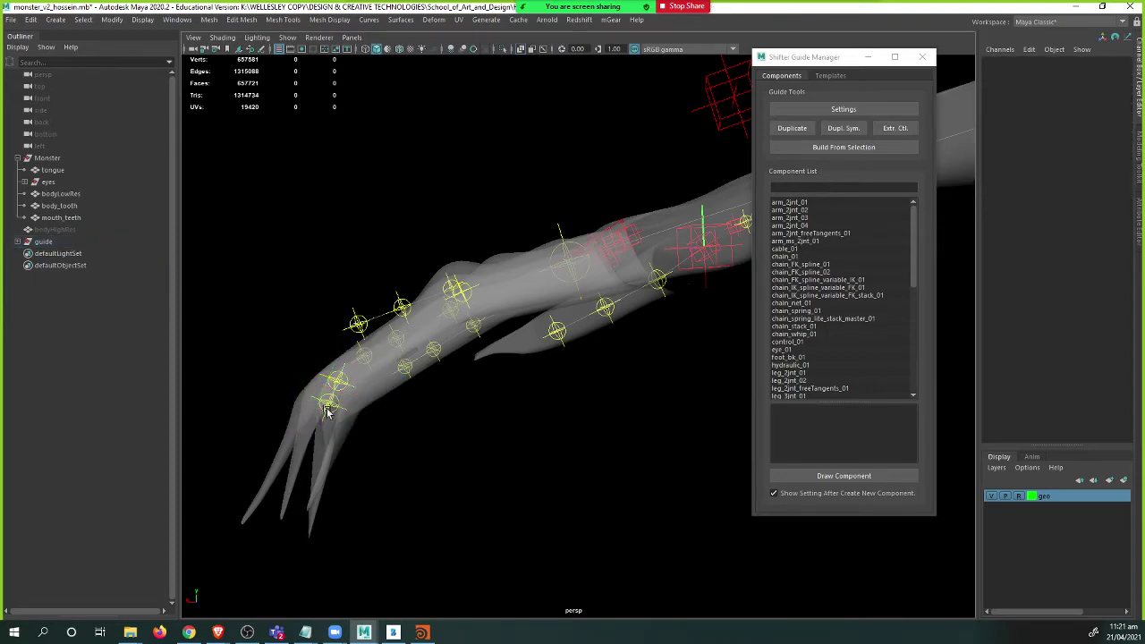
pyautogui.click(349, 419)
pyautogui.press('w')
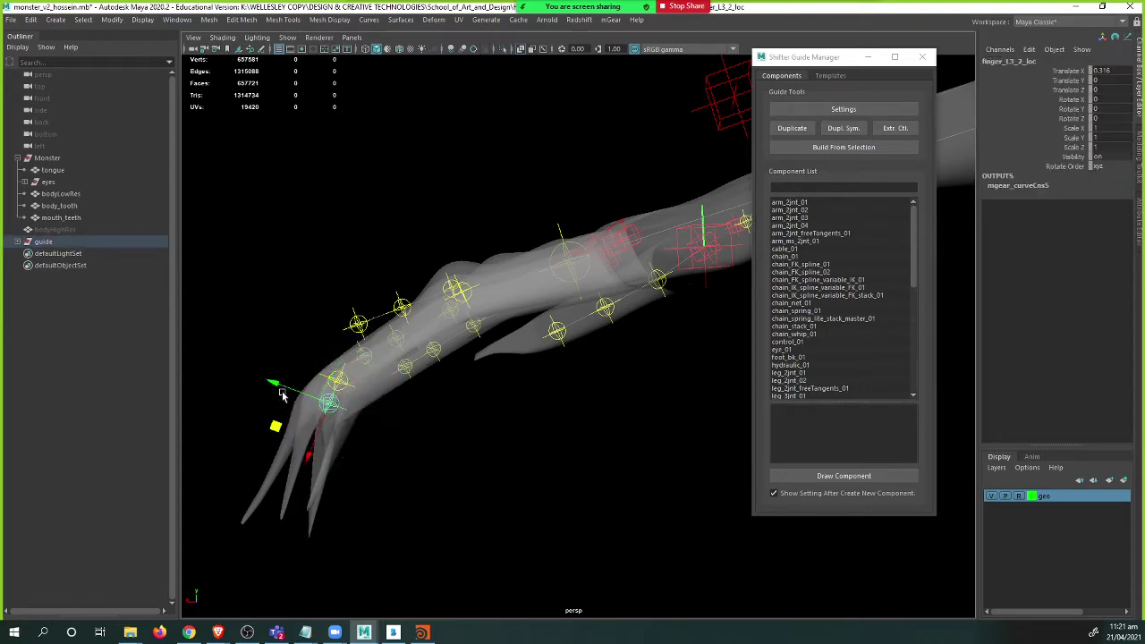
pyautogui.keyDown('alt'); pyautogui.moveTo(280, 394); pyautogui.dragTo(299, 514); pyautogui.keyUp('alt')
# - Rotate the little finger's second joint guide to about -48.9 degrees in Z and its root guide to about 125.1, -82, -125.9
pyautogui.press('Up')
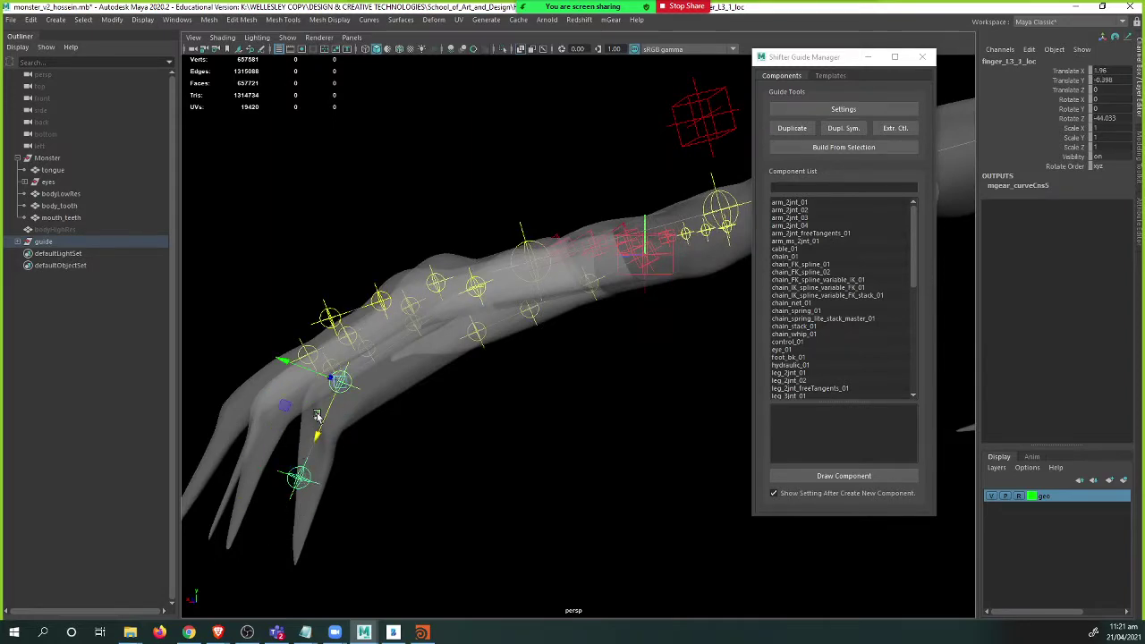
pyautogui.press('e')
pyautogui.moveTo(281, 379); pyautogui.dragTo(441, 391)
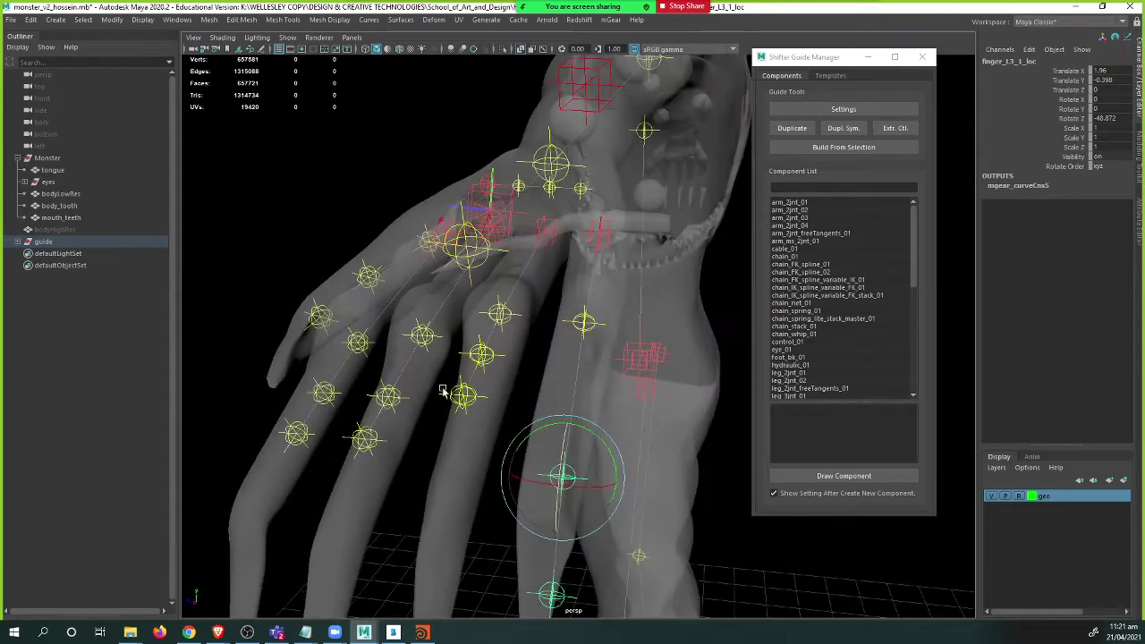
pyautogui.press('Up')
pyautogui.press('Up')
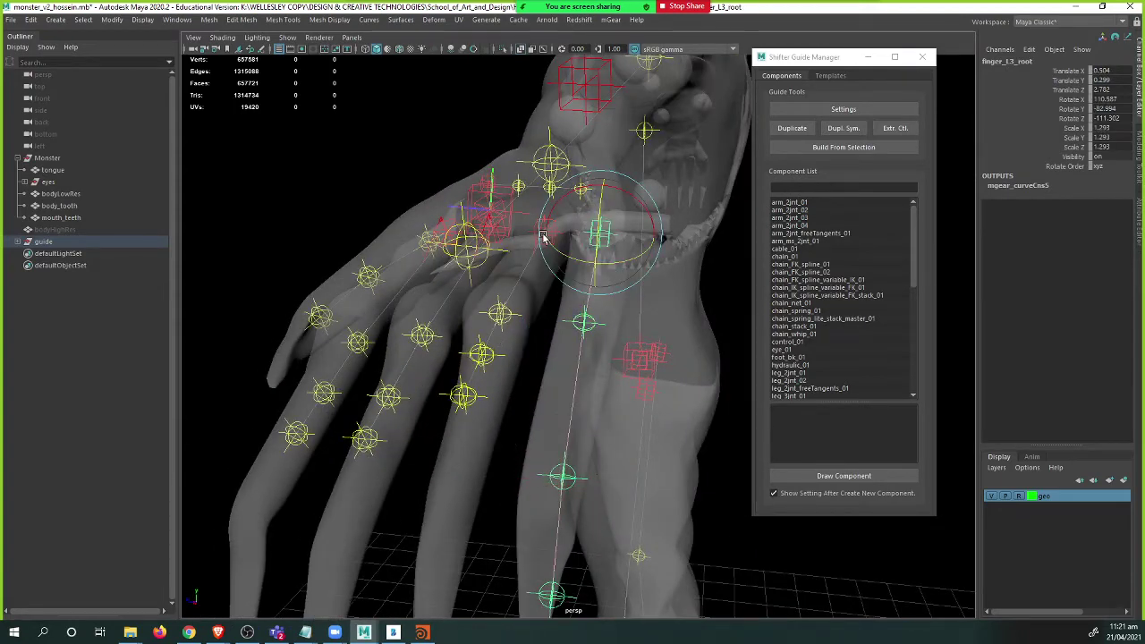
pyautogui.moveTo(624, 267); pyautogui.dragTo(519, 328)
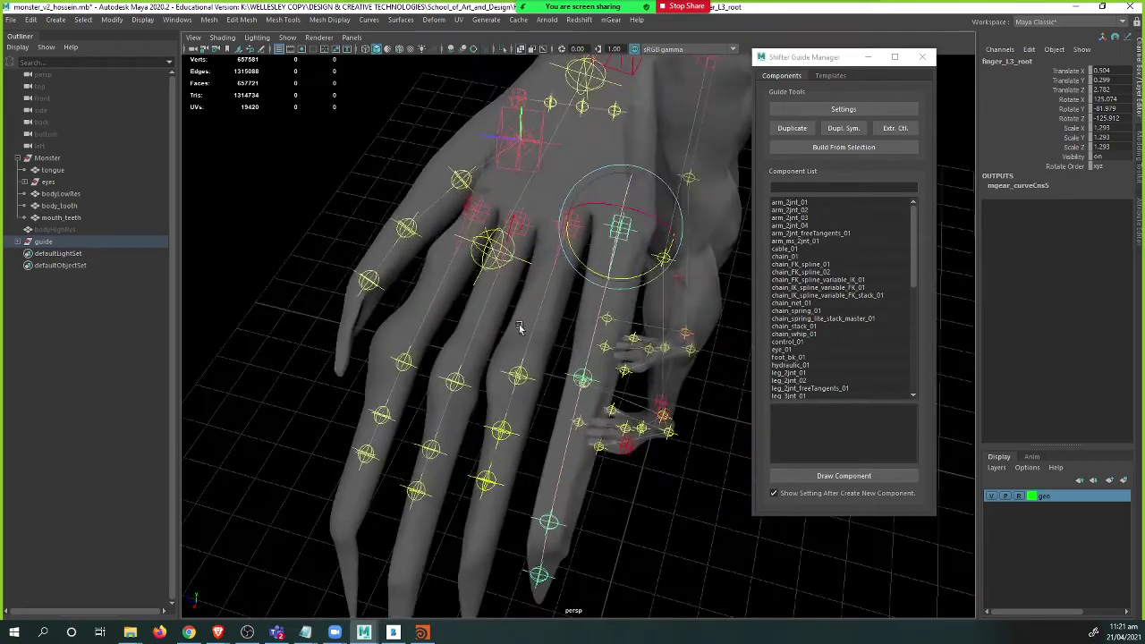
# - Rotate the ring finger's first joint guide to about -16.9 degrees in Z so its chain follows the mesh finger
pyautogui.click(518, 380)
pyautogui.keyDown('alt'); pyautogui.moveTo(518, 380); pyautogui.dragTo(454, 341); pyautogui.keyUp('alt')
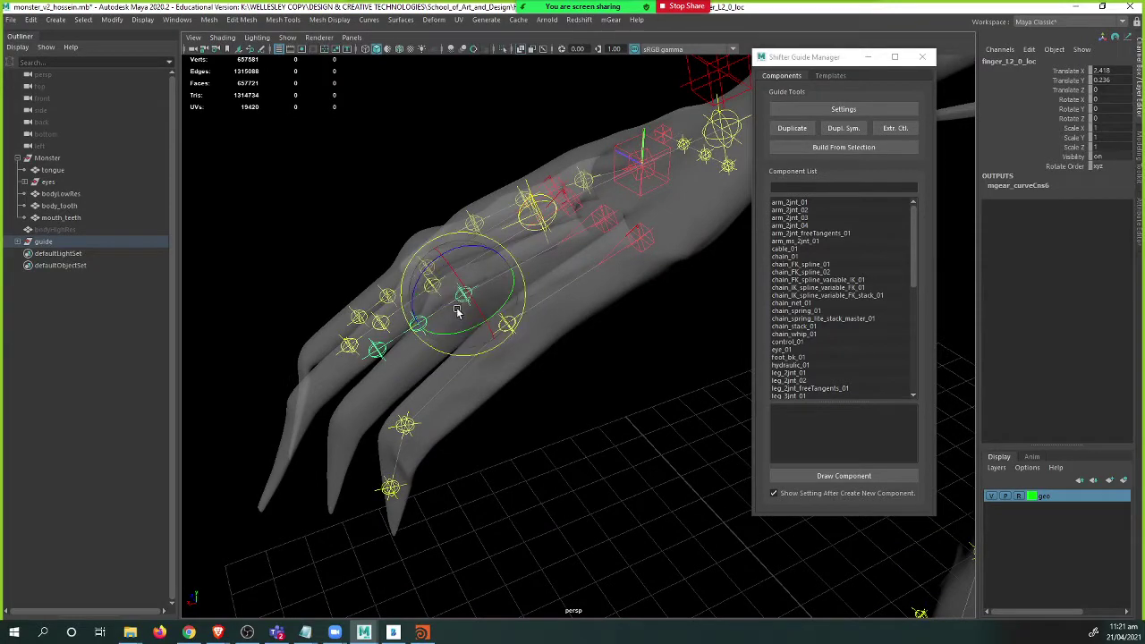
pyautogui.keyDown('alt'); pyautogui.moveTo(456, 309); pyautogui.dragTo(519, 355); pyautogui.keyUp('alt')
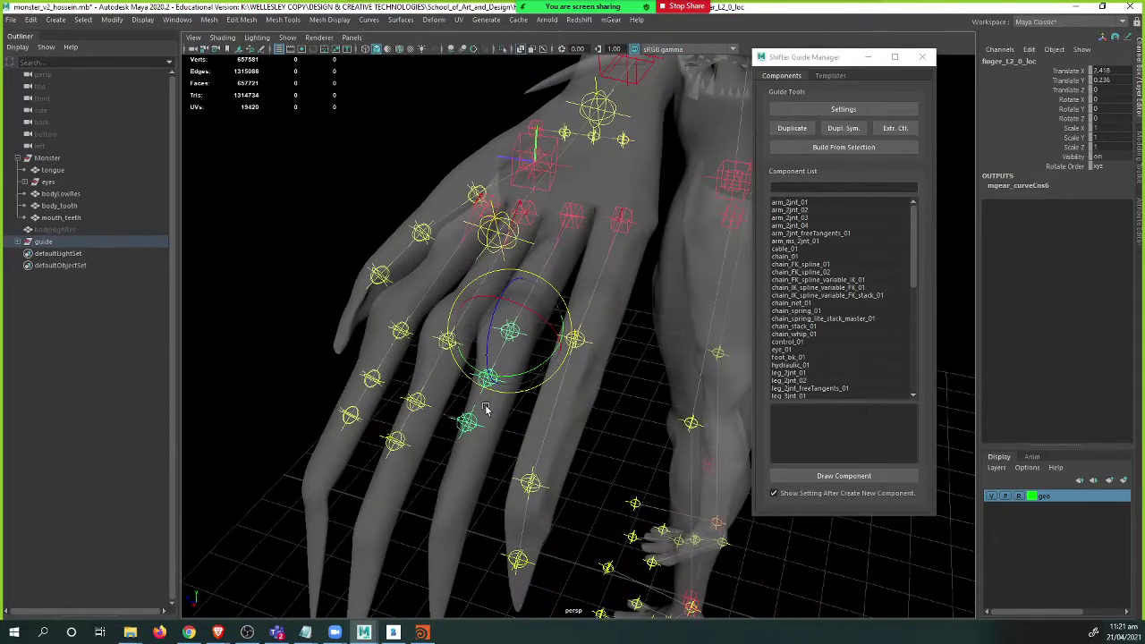
pyautogui.press('Down')
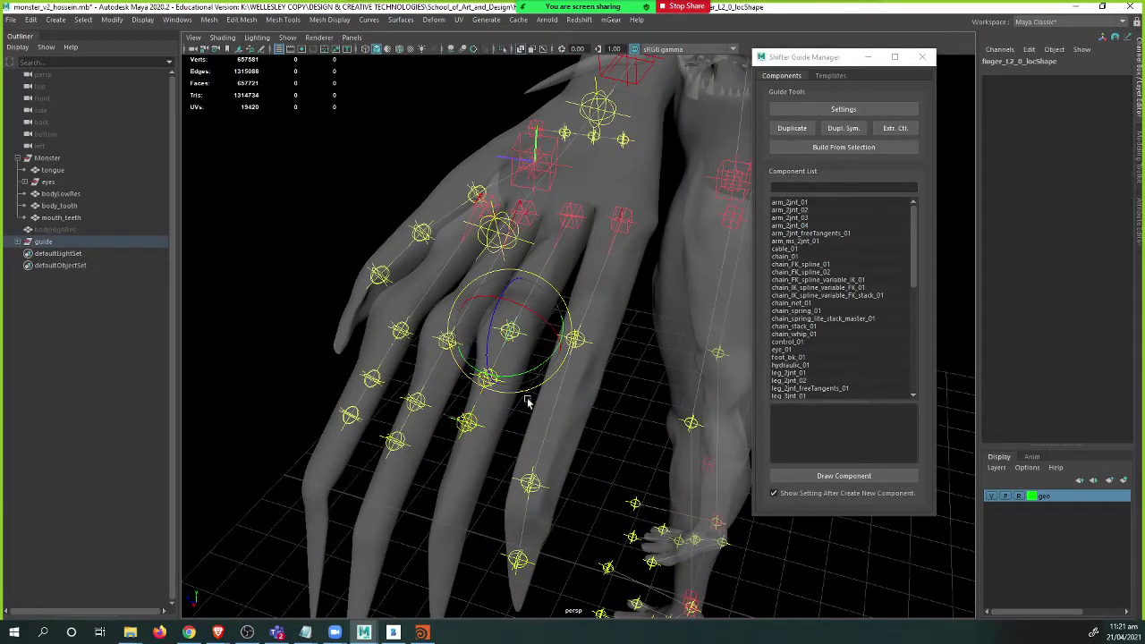
pyautogui.click(501, 429)
pyautogui.click(490, 379)
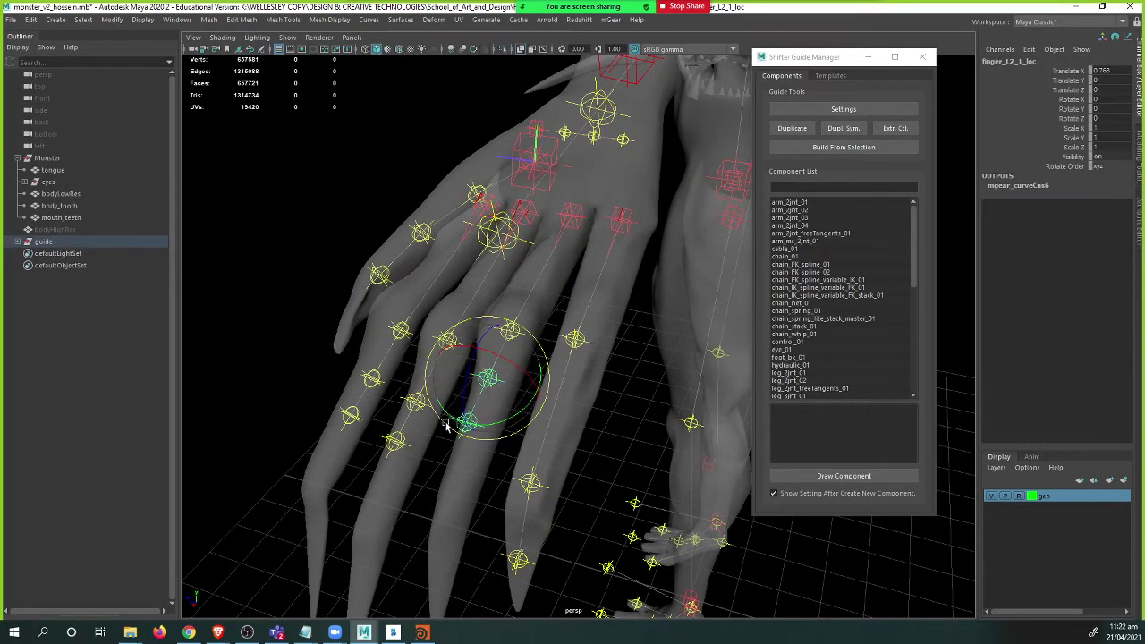
pyautogui.keyDown('alt'); pyautogui.moveTo(447, 428); pyautogui.dragTo(383, 407); pyautogui.keyUp('alt')
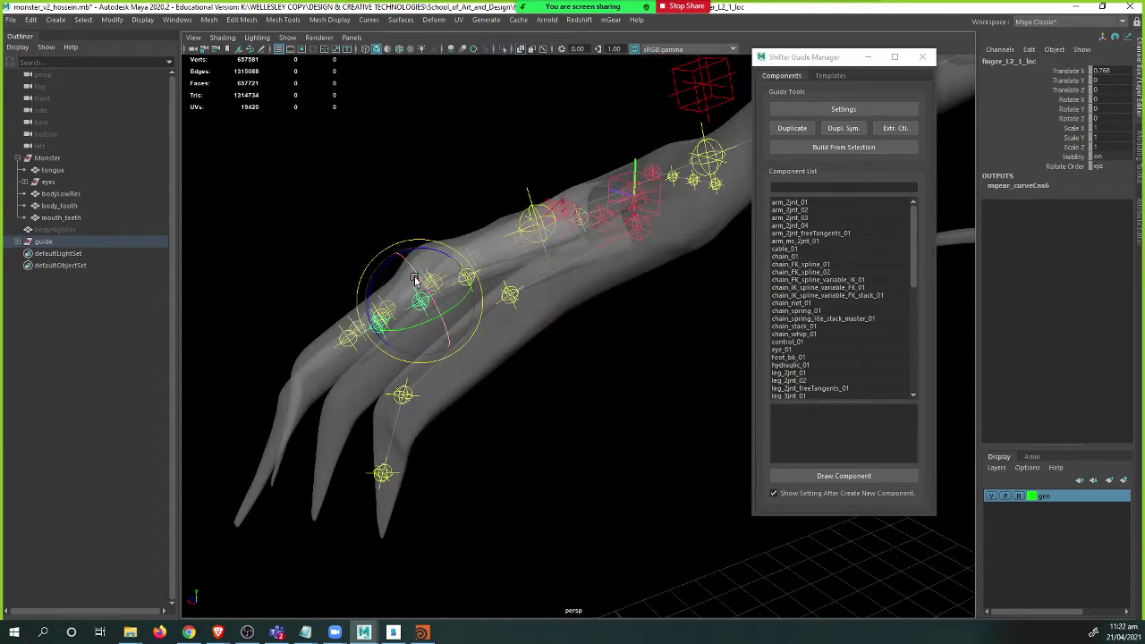
pyautogui.press('Down')
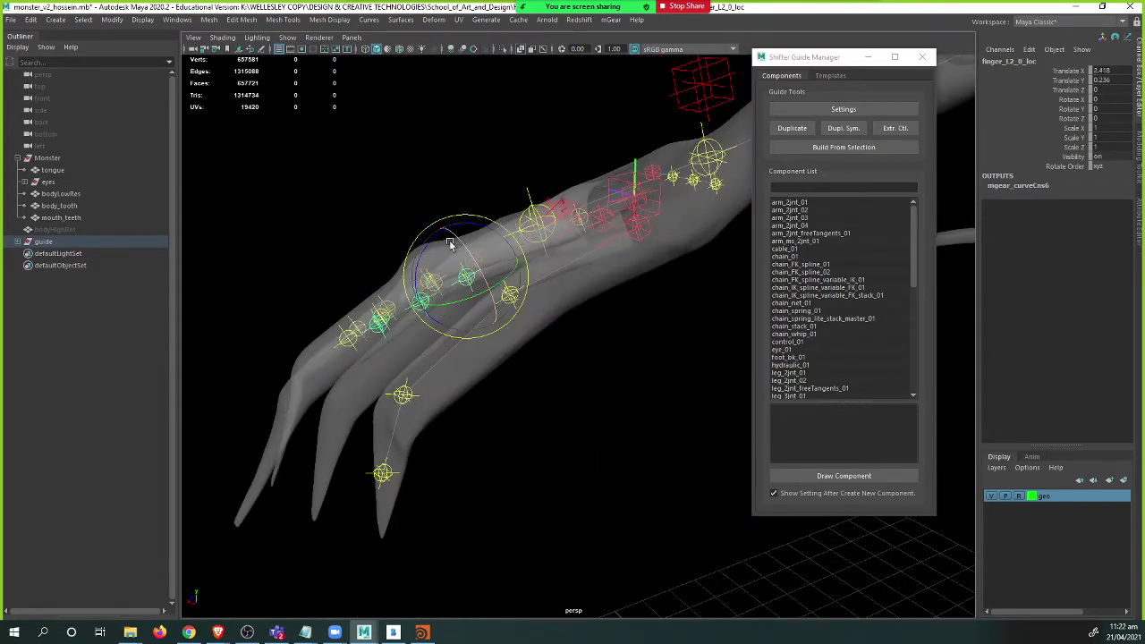
pyautogui.moveTo(450, 244); pyautogui.dragTo(394, 345)
# - Move the ring finger's second joint guide to about Translate X 2.312 and rotate it to follow the finger's bend
pyautogui.press('w')
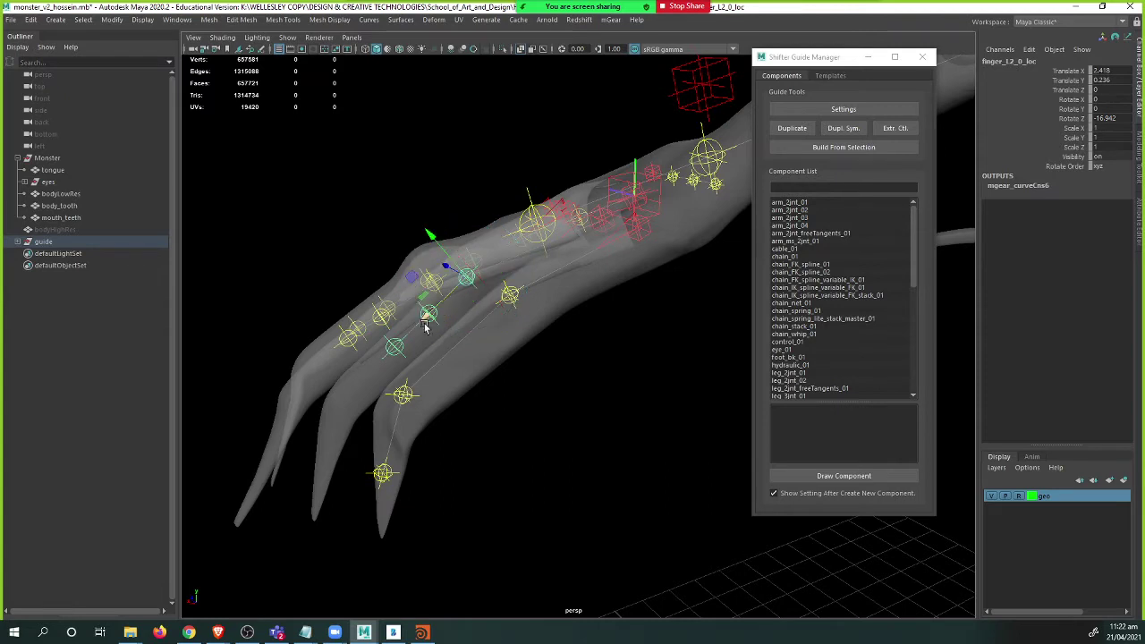
pyautogui.press('Down')
pyautogui.moveTo(401, 327); pyautogui.dragTo(328, 446)
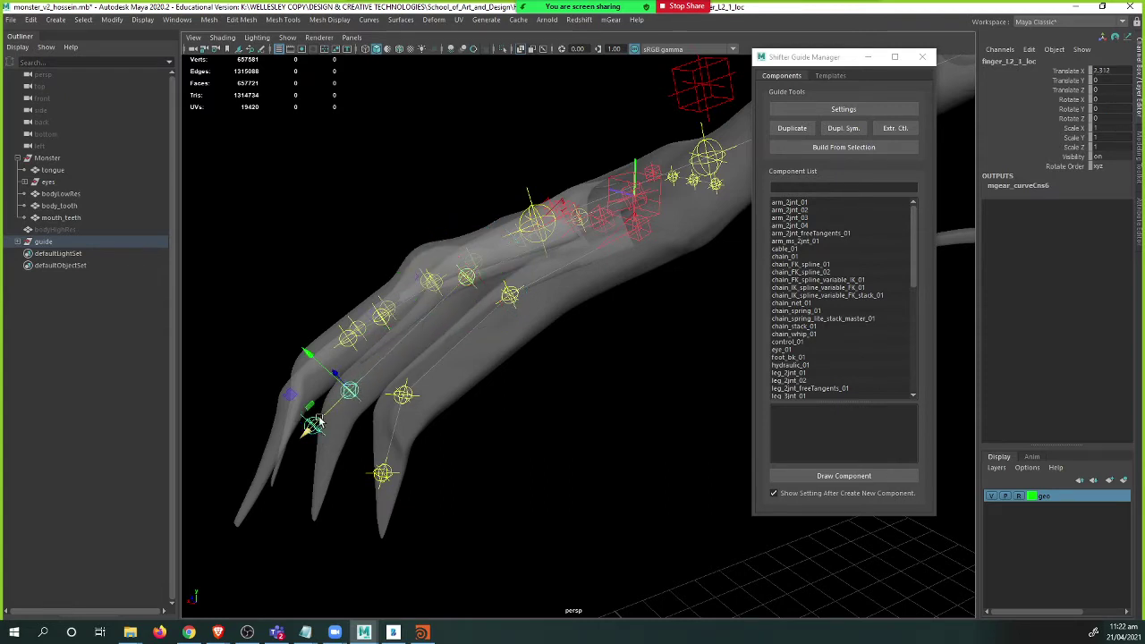
pyautogui.press('e')
pyautogui.moveTo(337, 345); pyautogui.dragTo(424, 409)
# - Rotate the middle finger's first joint guide to about 1.7 degrees in Y
pyautogui.click(504, 356)
pyautogui.keyDown('alt'); pyautogui.moveTo(504, 356); pyautogui.dragTo(485, 427); pyautogui.keyUp('alt')
pyautogui.moveTo(487, 429); pyautogui.dragTo(407, 407)
# - Move the middle finger's second joint guide out to the mesh finger's bend, at about Translate X 2.577
pyautogui.click(385, 362)
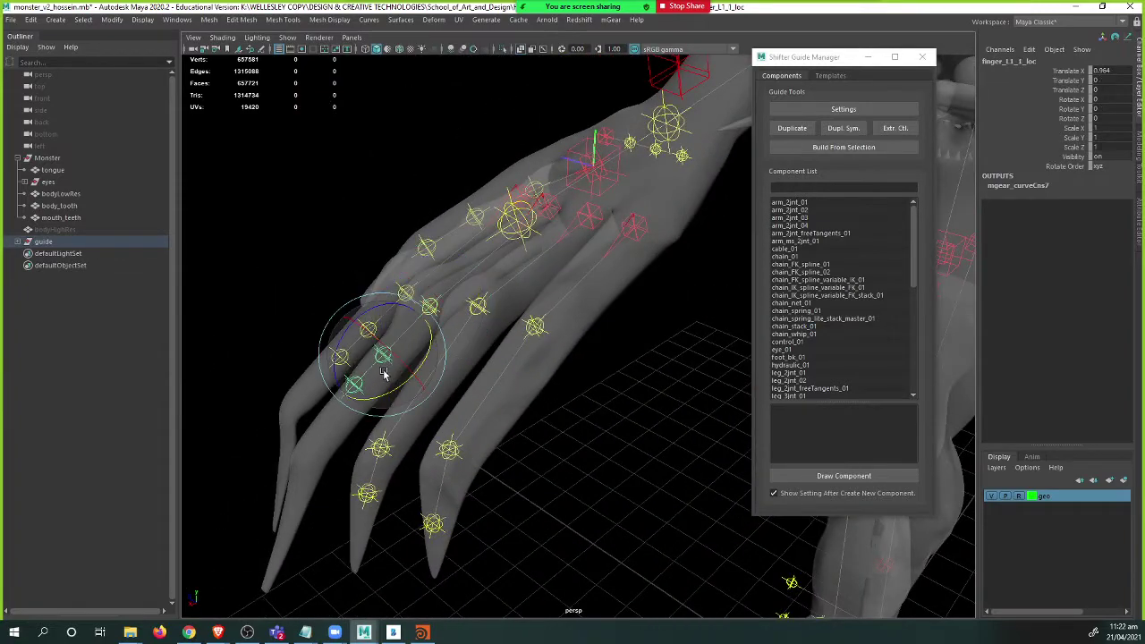
pyautogui.press('w')
pyautogui.moveTo(347, 391); pyautogui.dragTo(264, 475)
pyautogui.keyDown('alt'); pyautogui.moveTo(310, 440); pyautogui.dragTo(277, 426); pyautogui.keyUp('alt')
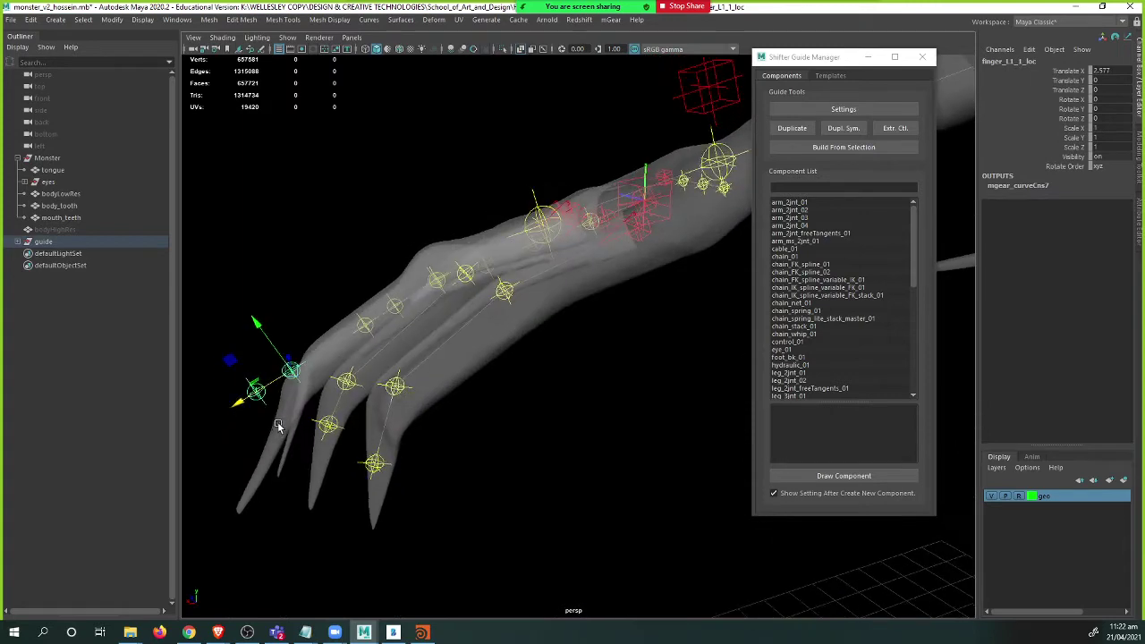
# - Rotate the middle finger's first and second joint guides downward so the chain bends inside the mesh finger
pyautogui.press('Up')
pyautogui.press('e')
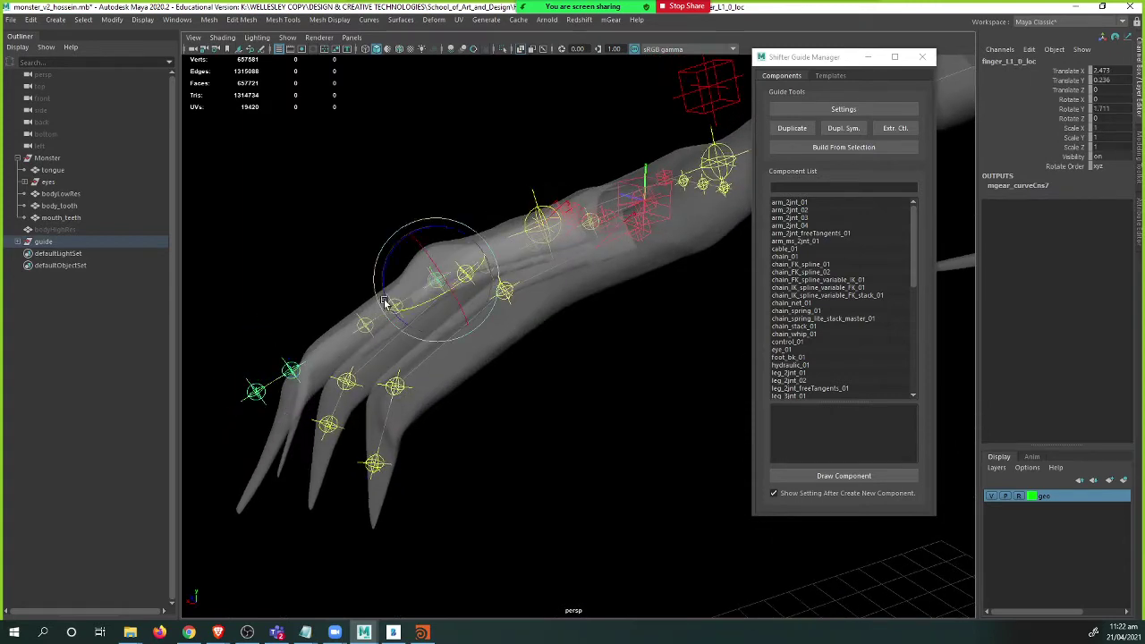
pyautogui.moveTo(398, 251); pyautogui.dragTo(473, 329)
pyautogui.click(366, 324)
# - Move the index finger's second joint guide down to the mesh finger's bend, at about Translate X 2.195
pyautogui.click(443, 279)
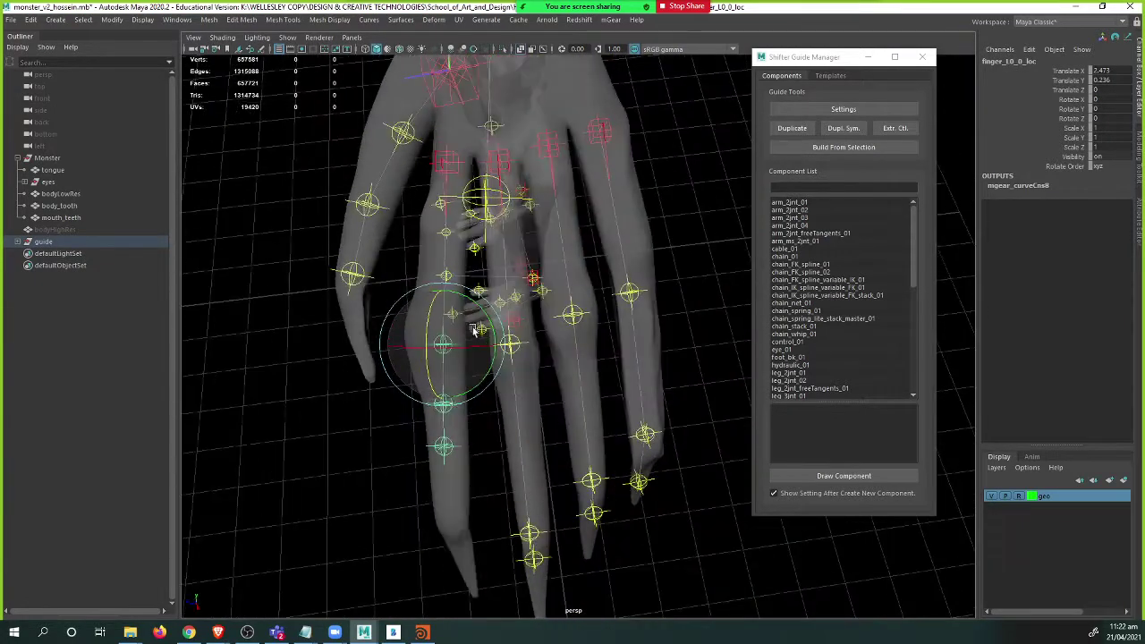
pyautogui.click(494, 193)
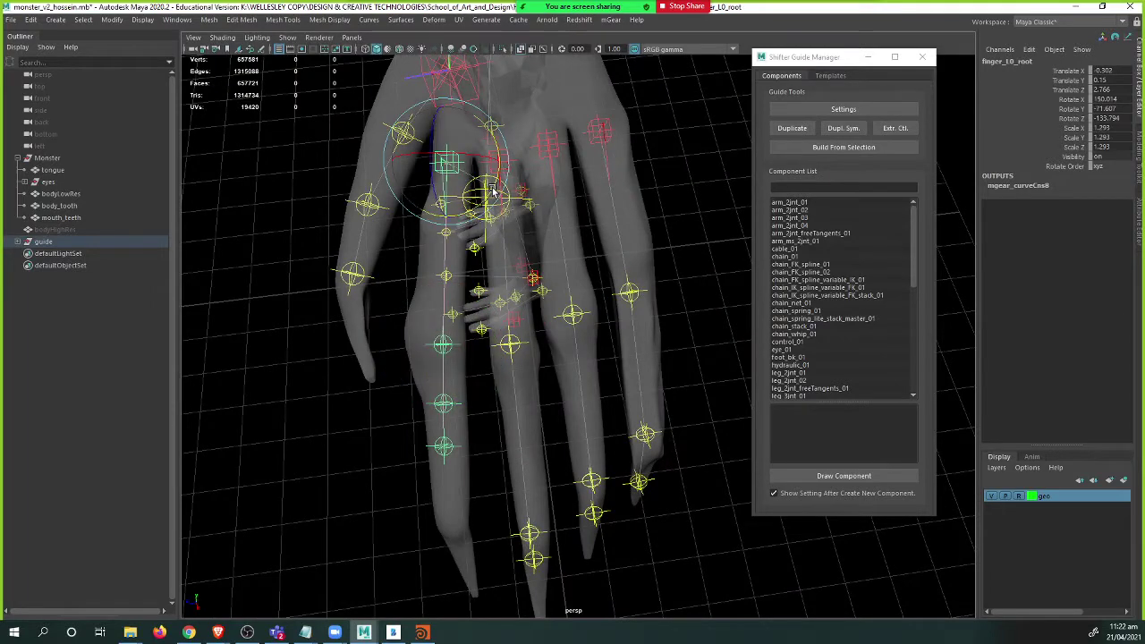
pyautogui.keyDown('alt'); pyautogui.moveTo(456, 363); pyautogui.dragTo(403, 285); pyautogui.keyUp('alt')
pyautogui.click(430, 293)
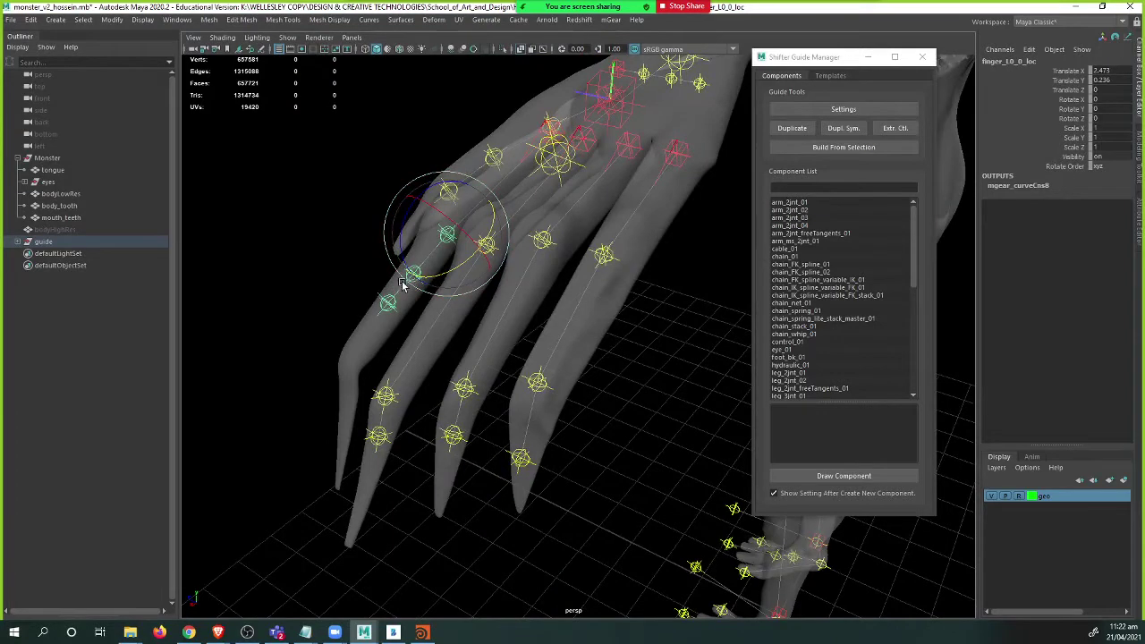
pyautogui.keyDown('alt'); pyautogui.moveTo(333, 287); pyautogui.dragTo(318, 363); pyautogui.keyUp('alt')
pyautogui.click(396, 282)
pyautogui.click(417, 276)
pyautogui.press('w')
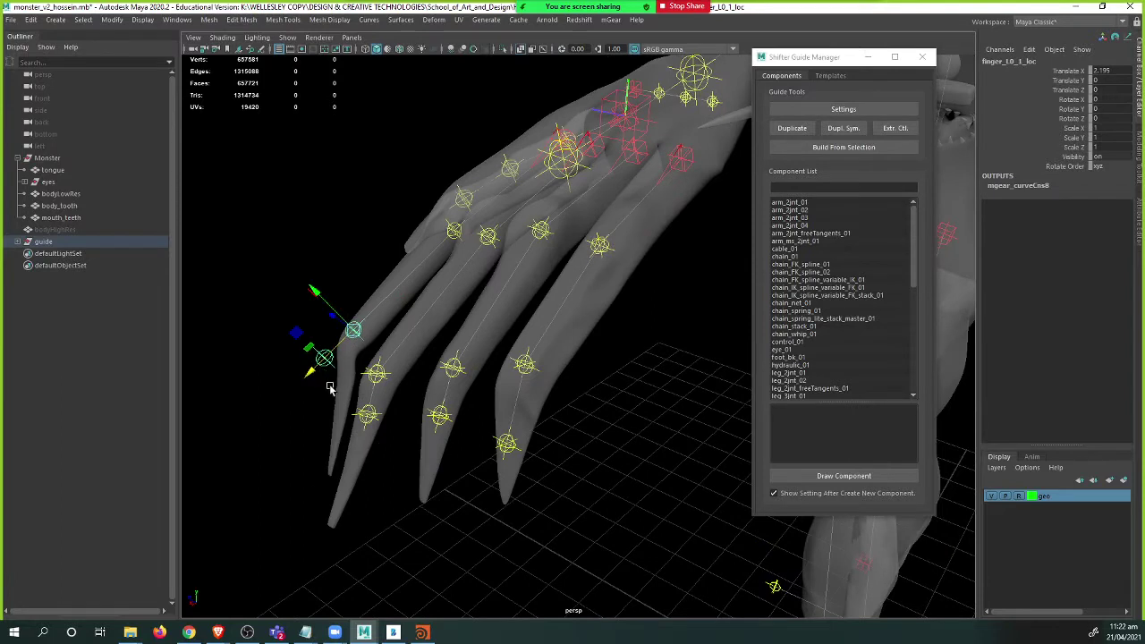
# - Rotate the index finger's second joint guide so its end segment points down the bent mesh fingertip
pyautogui.click(350, 365)
pyautogui.click(353, 332)
pyautogui.press('e')
pyautogui.moveTo(358, 281); pyautogui.dragTo(334, 290)
pyautogui.keyDown('alt'); pyautogui.moveTo(331, 338); pyautogui.dragTo(376, 368); pyautogui.keyUp('alt')
pyautogui.keyDown('alt'); pyautogui.moveTo(336, 435); pyautogui.dragTo(493, 282); pyautogui.keyUp('alt')
# - Move the index finger's last joint guide toward the fingertip, at about Translate X 1.241
pyautogui.press('Up')
pyautogui.press('Down')
pyautogui.press('Down')
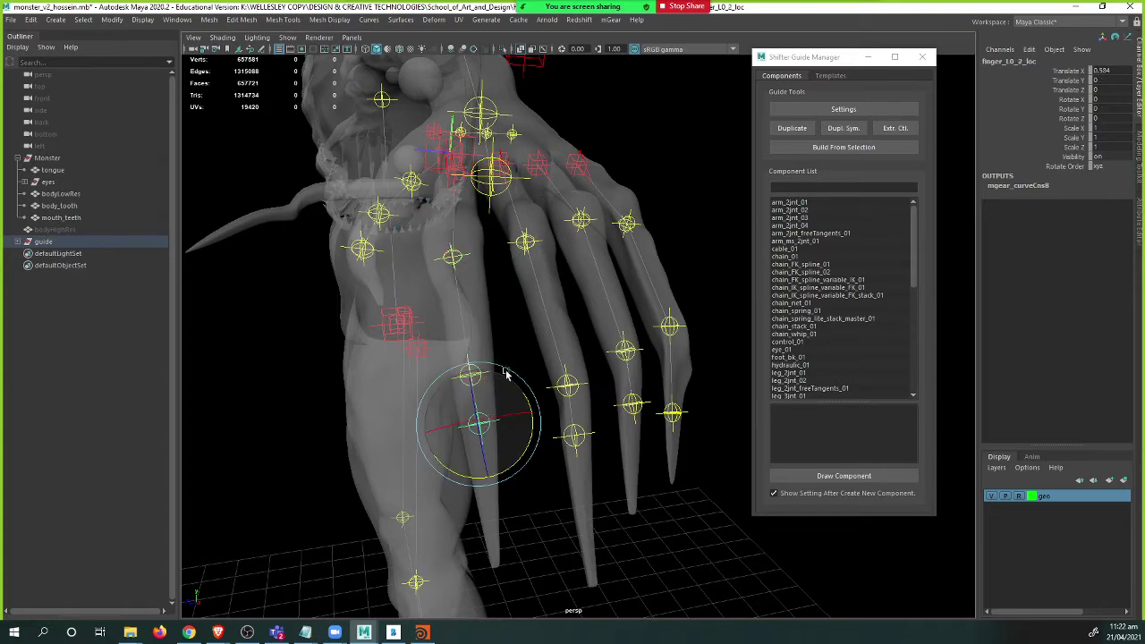
pyautogui.keyDown('alt'); pyautogui.moveTo(507, 409); pyautogui.dragTo(381, 358); pyautogui.keyUp('alt')
pyautogui.press('w')
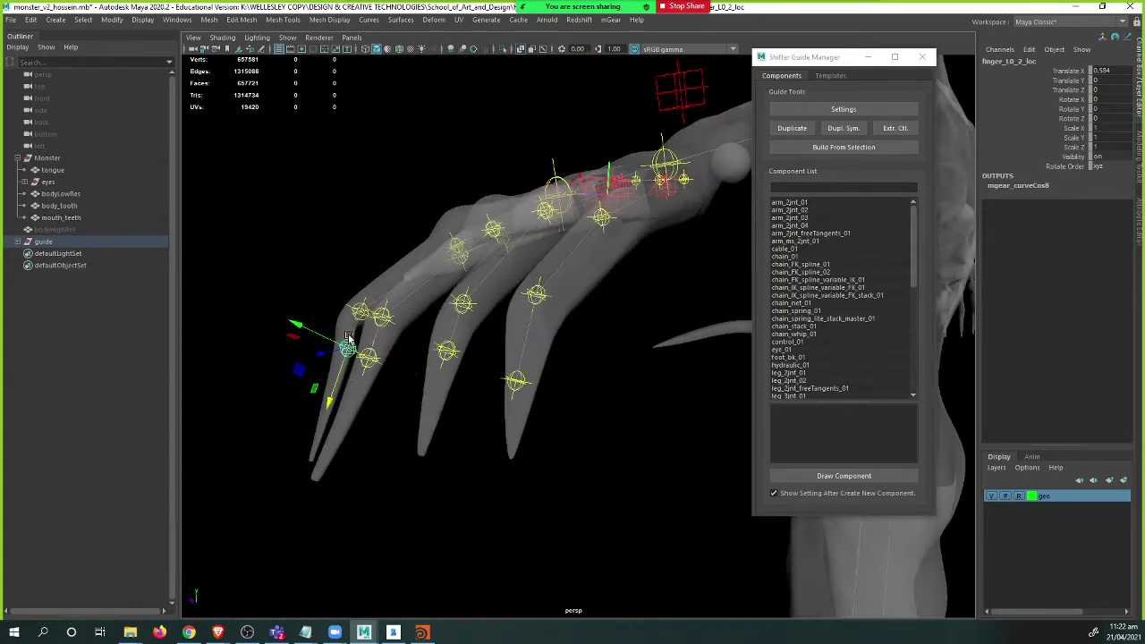
pyautogui.moveTo(329, 400); pyautogui.dragTo(312, 441)
pyautogui.scroll(-3, 367, 370)
pyautogui.keyDown('alt'); pyautogui.moveTo(368, 370); pyautogui.dragTo(388, 353); pyautogui.keyUp('alt')
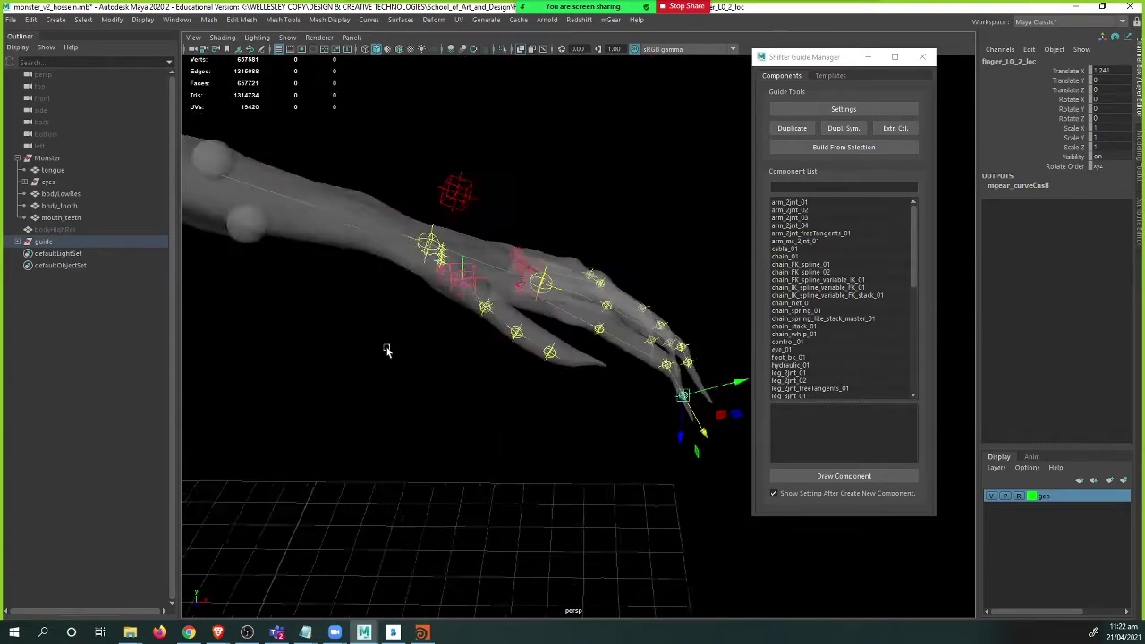
# - Duplicate the left shoulder root guide with its arm and hand chain symmetrically to the other side of the body
pyautogui.scroll(-6, 388, 352)
pyautogui.keyDown('alt'); pyautogui.moveTo(449, 387); pyautogui.dragTo(575, 435, button='middle'); pyautogui.keyUp('alt')
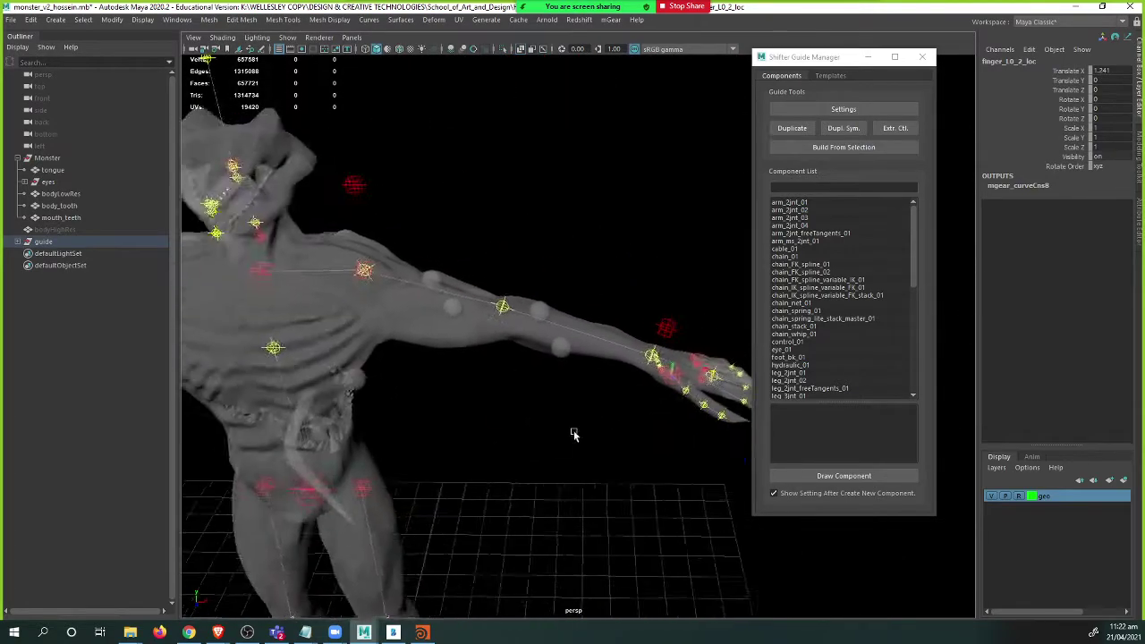
pyautogui.scroll(-5, 460, 362)
pyautogui.keyDown('alt'); pyautogui.moveTo(460, 362); pyautogui.dragTo(468, 324); pyautogui.keyUp('alt')
pyautogui.scroll(6, 504, 328)
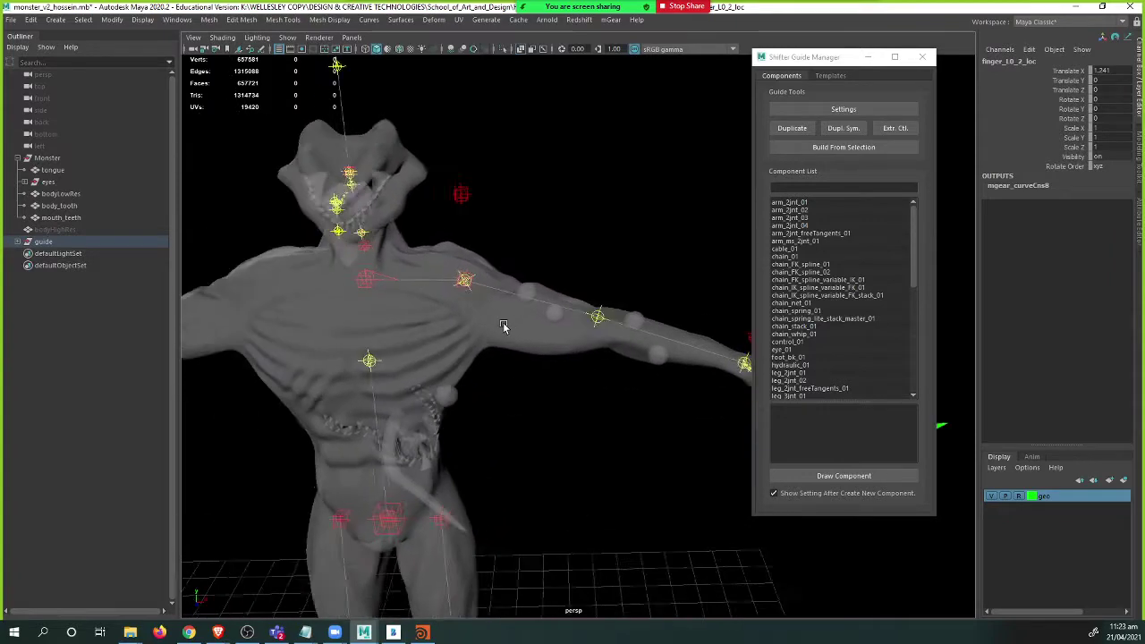
pyautogui.keyDown('alt'); pyautogui.moveTo(503, 327); pyautogui.dragTo(525, 310, button='middle'); pyautogui.keyUp('alt')
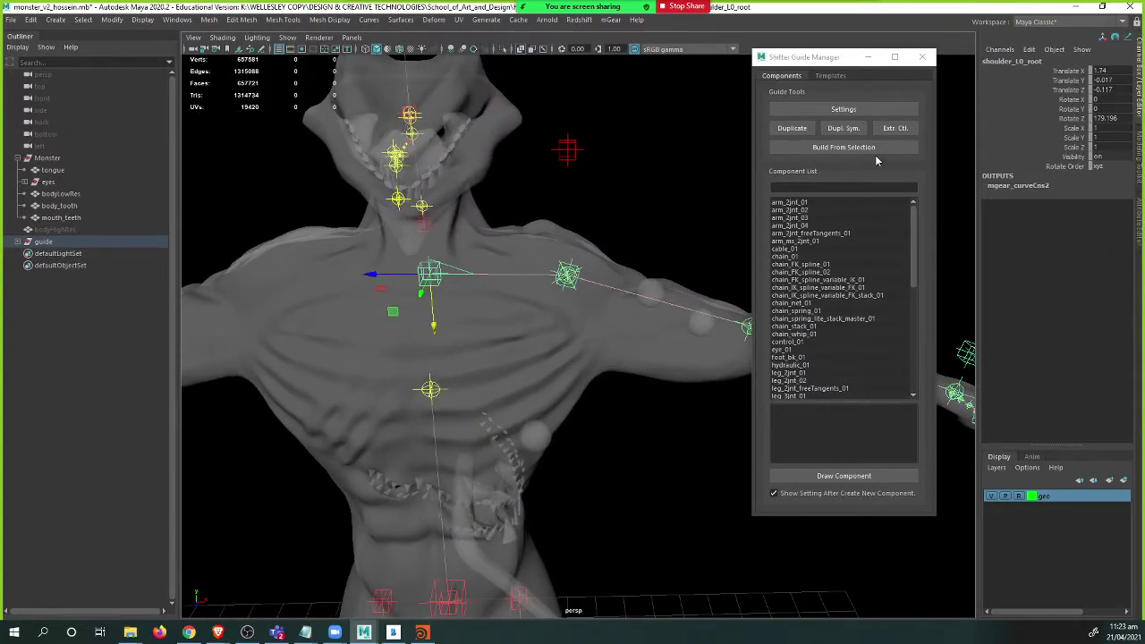
pyautogui.click(844, 133)
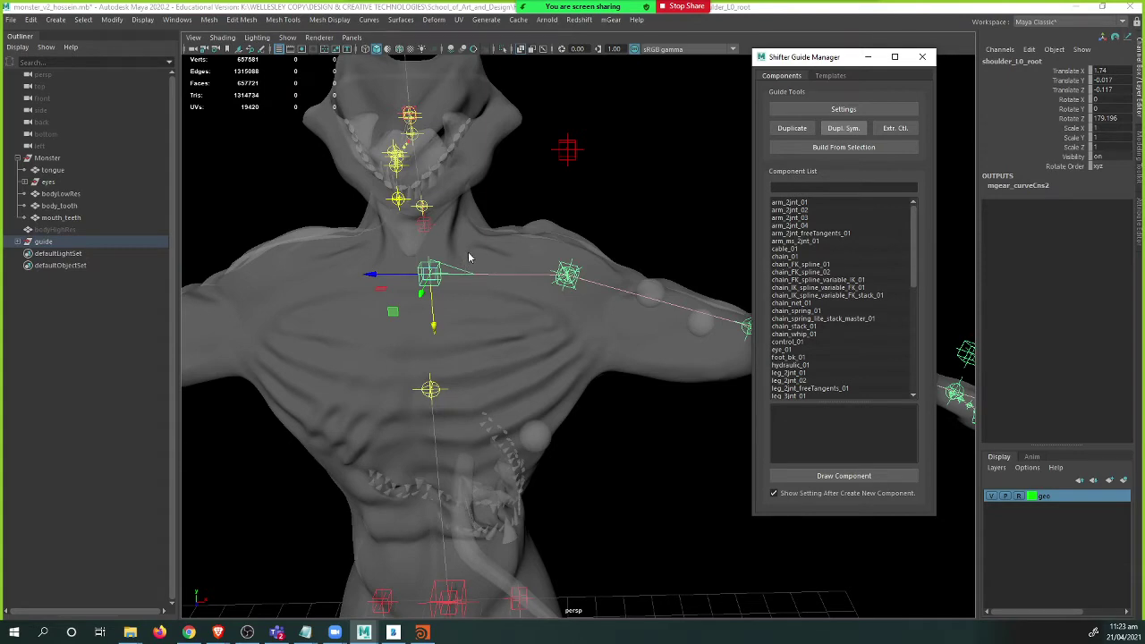
# - Move the neck's root guide slightly down and back in the side view, toward the centre of the mesh neck
pyautogui.keyDown('alt'); pyautogui.moveTo(393, 217); pyautogui.dragTo(480, 248, button='middle'); pyautogui.keyUp('alt')
pyautogui.keyDown('alt'); pyautogui.moveTo(481, 248); pyautogui.dragTo(406, 277); pyautogui.keyUp('alt')
pyautogui.keyDown('alt'); pyautogui.moveTo(420, 279); pyautogui.dragTo(507, 283, button='right'); pyautogui.keyUp('alt')
pyautogui.keyDown('alt'); pyautogui.moveTo(419, 240); pyautogui.dragTo(457, 335, button='middle'); pyautogui.keyUp('alt')
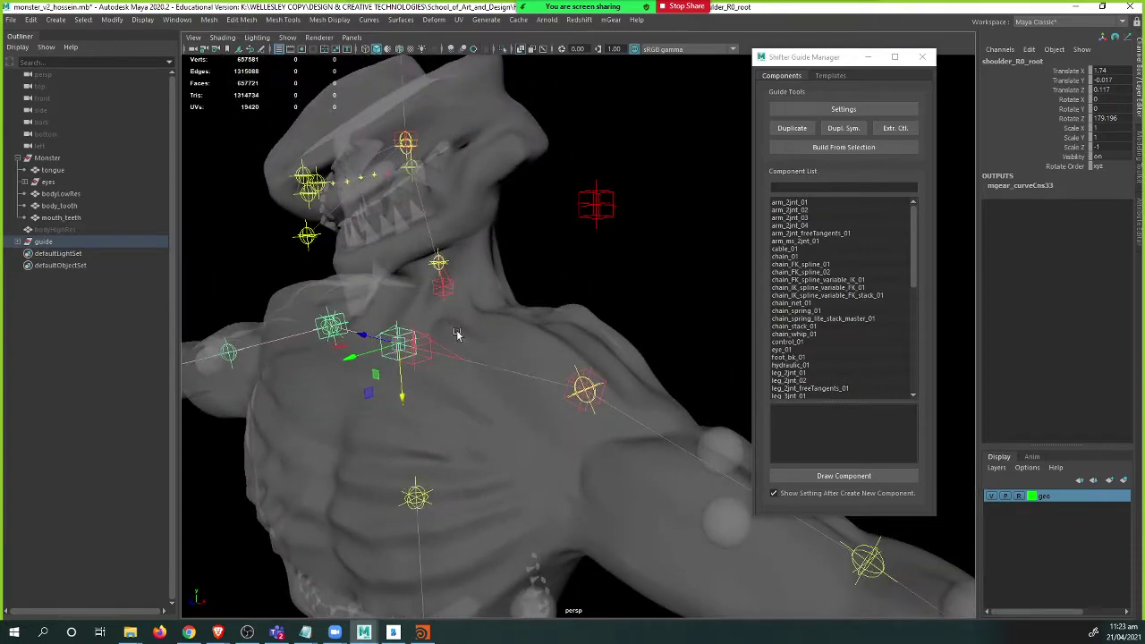
pyautogui.keyDown('alt'); pyautogui.moveTo(497, 324); pyautogui.dragTo(429, 306); pyautogui.keyUp('alt')
pyautogui.keyDown('alt'); pyautogui.moveTo(428, 306); pyautogui.dragTo(493, 310, button='right'); pyautogui.keyUp('alt')
pyautogui.keyDown('alt'); pyautogui.moveTo(448, 269); pyautogui.dragTo(515, 365, button='middle'); pyautogui.keyUp('alt')
pyautogui.click(486, 336)
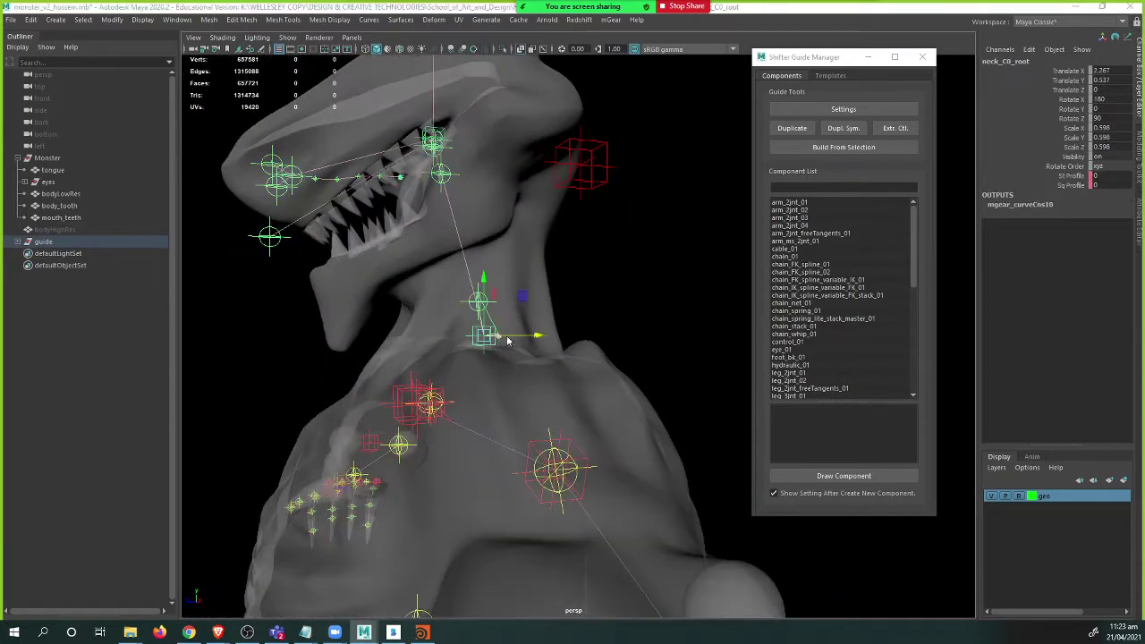
pyautogui.press('space')
pyautogui.moveTo(509, 341); pyautogui.dragTo(543, 339)
pyautogui.press('f')
pyautogui.keyDown('alt'); pyautogui.moveTo(545, 305); pyautogui.dragTo(495, 324, button='right'); pyautogui.keyUp('alt')
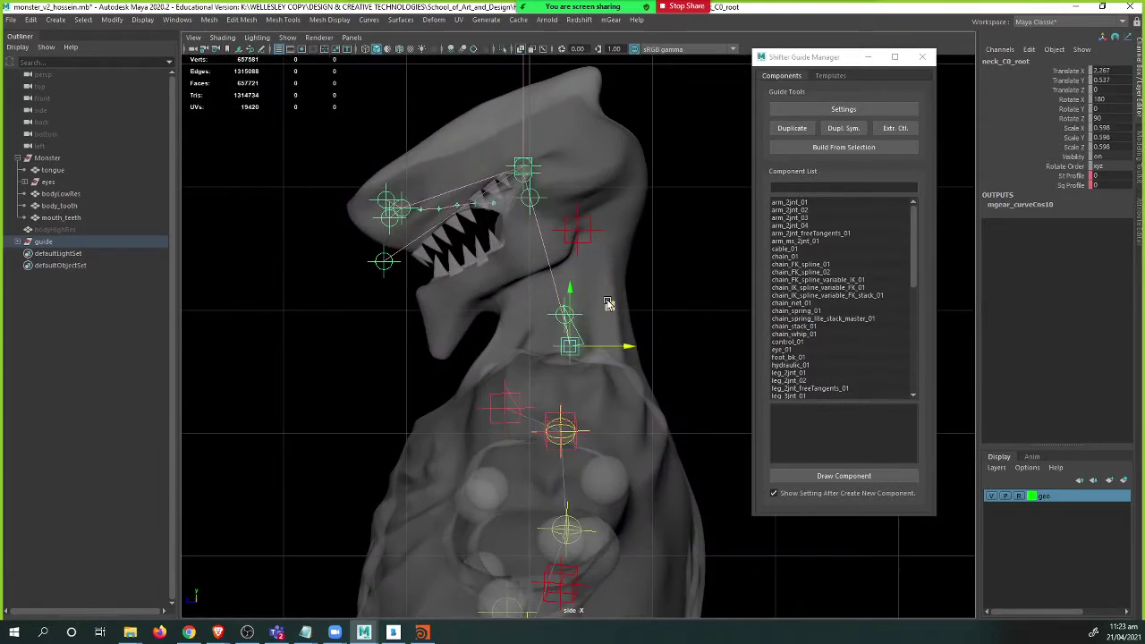
pyautogui.moveTo(609, 305); pyautogui.dragTo(610, 314)
pyautogui.moveTo(610, 315); pyautogui.dragTo(618, 328, button='middle')
# - Move the neck's upper tangent guide down and back in the side view, to about Translate X 0.506, Y -0.819
pyautogui.click(633, 311)
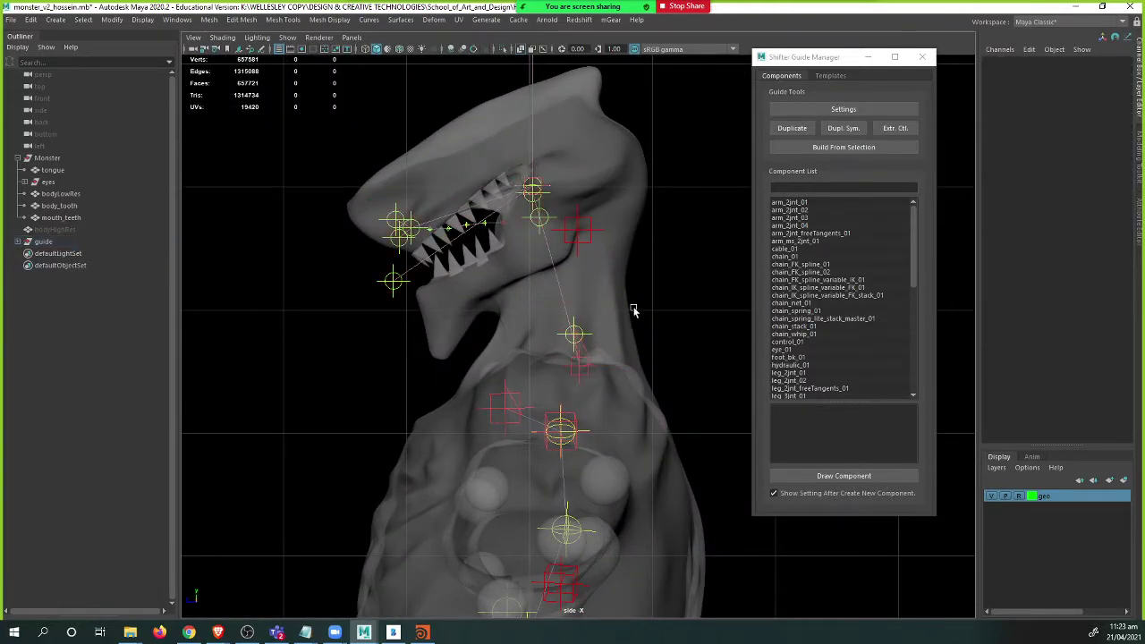
pyautogui.click(555, 219)
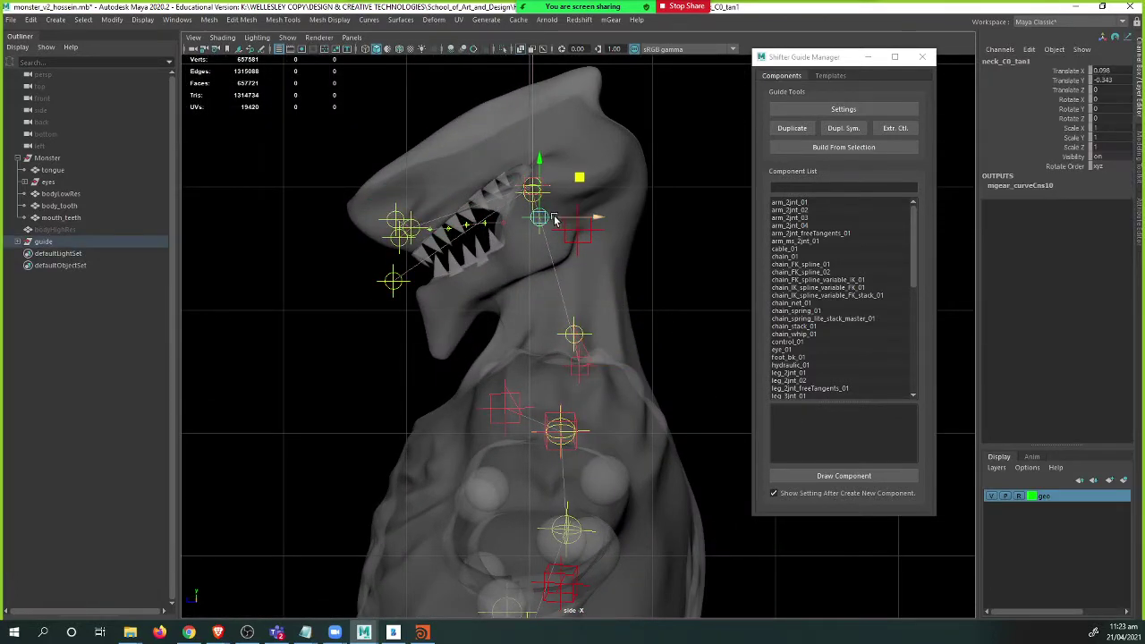
pyautogui.moveTo(549, 222); pyautogui.dragTo(569, 252, button='middle')
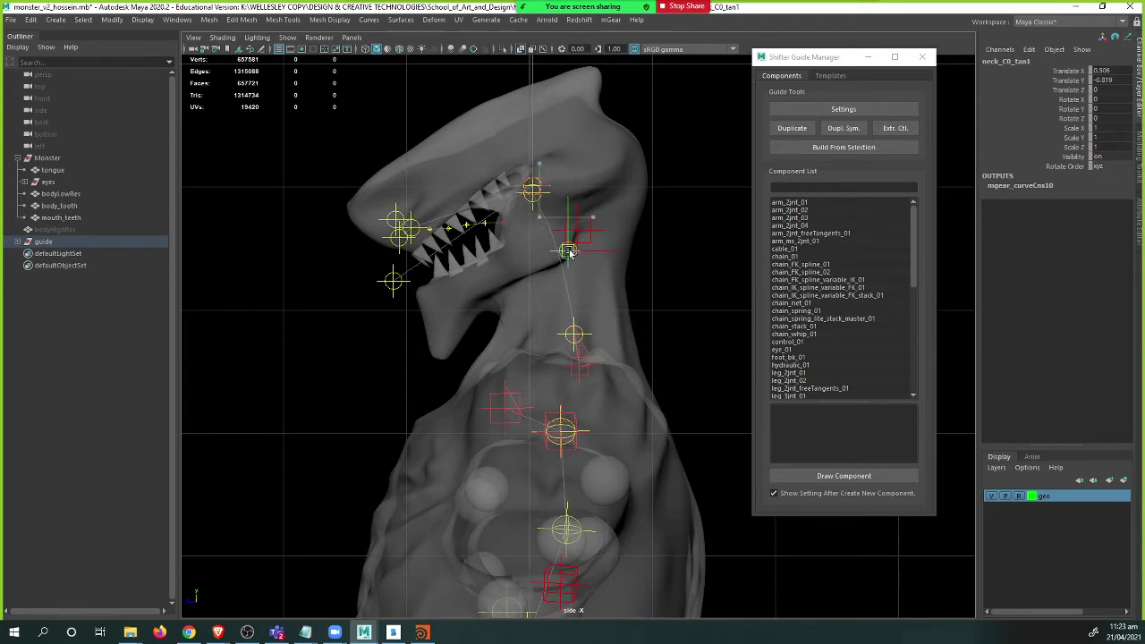
# - Move the neck's head-end guide slightly back, and shift its upper tangent guide forward to about Translate X -0.064
pyautogui.click(549, 187)
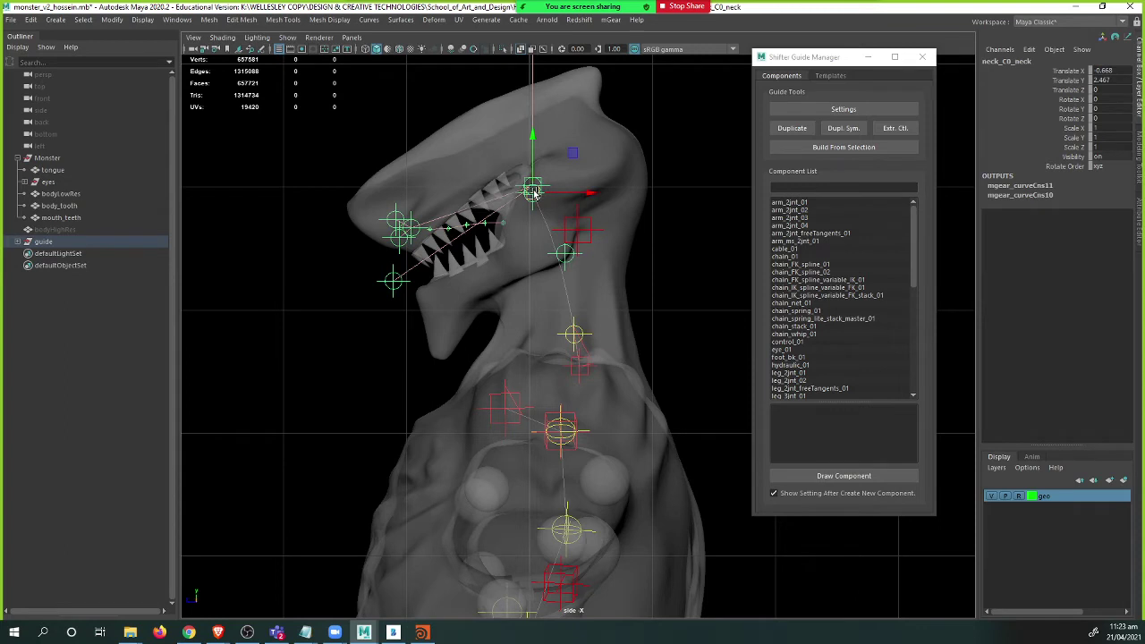
pyautogui.keyDown('alt'); pyautogui.moveTo(537, 184); pyautogui.dragTo(466, 294, button='middle'); pyautogui.keyUp('alt')
pyautogui.moveTo(461, 297); pyautogui.dragTo(481, 294)
pyautogui.click(515, 365)
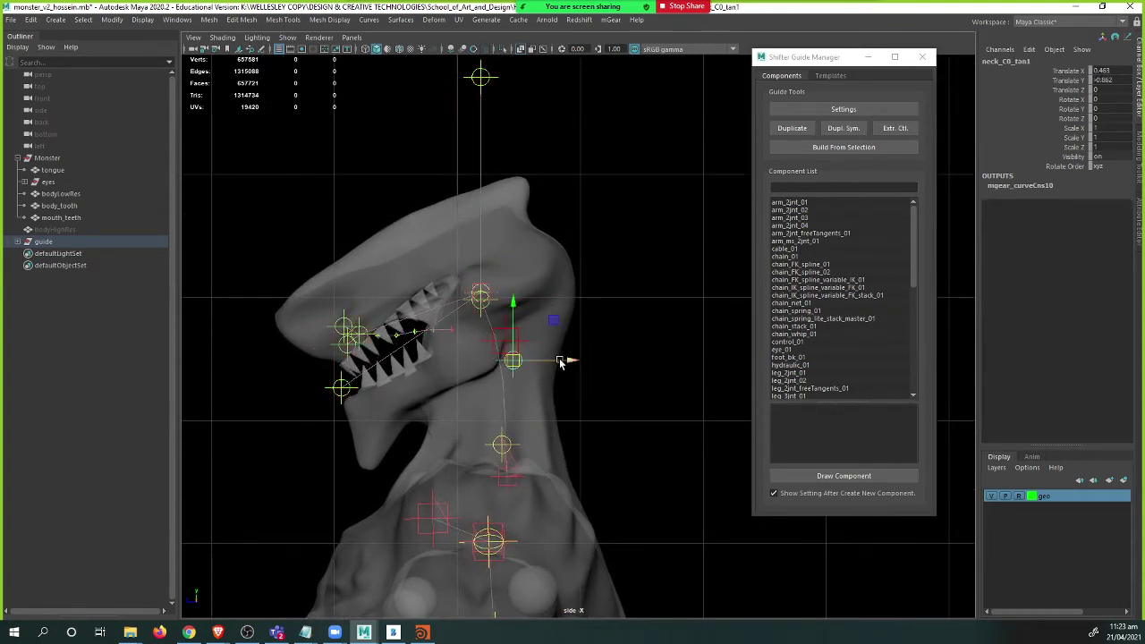
pyautogui.moveTo(560, 361); pyautogui.dragTo(526, 371)
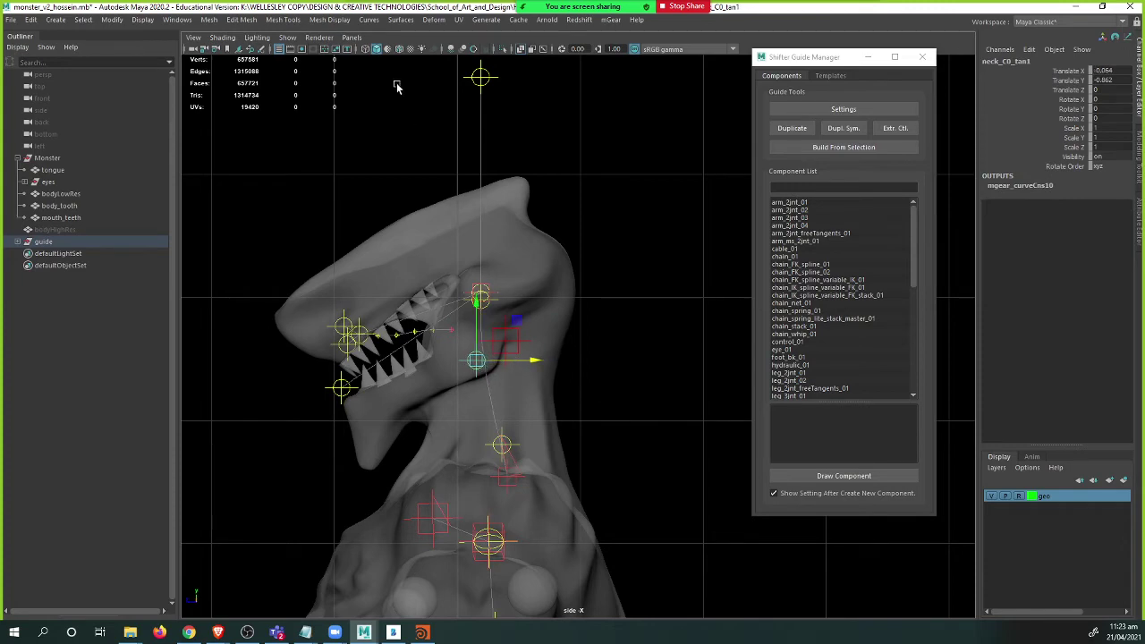
# - Lower the neck's end effector guide to the top of the mesh head, at about Translate X 0.114, Y 1.11
pyautogui.click(497, 92)
pyautogui.scroll(-3, 491, 133)
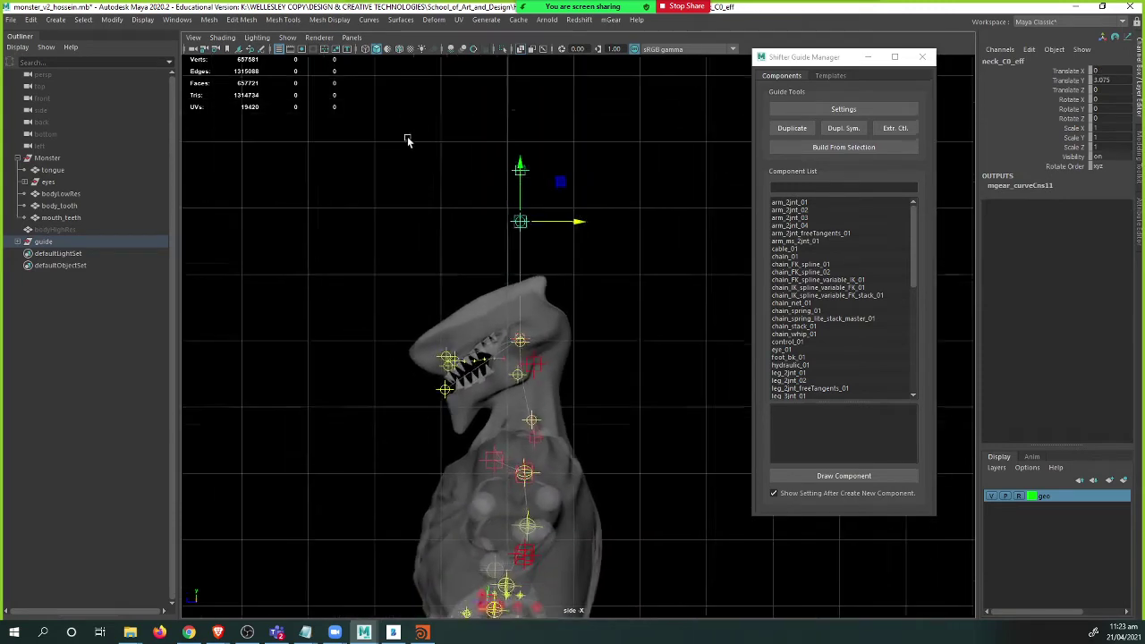
pyautogui.scroll(2, 407, 140)
pyautogui.moveTo(515, 211); pyautogui.dragTo(518, 288)
pyautogui.scroll(3, 711, 284)
pyautogui.scroll(5, 560, 335)
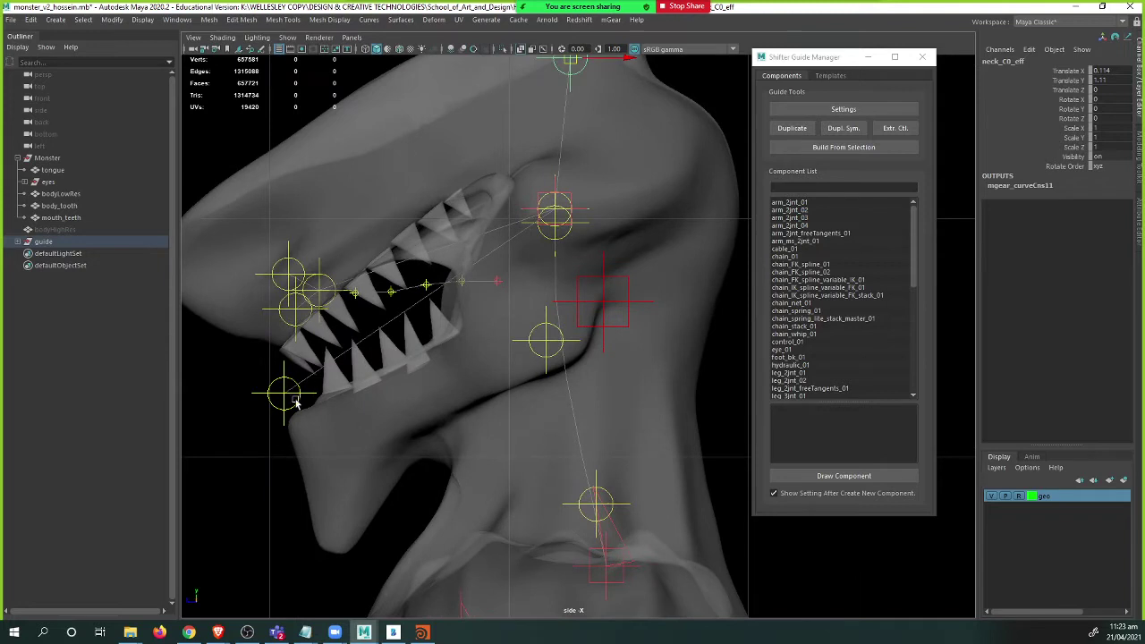
# - Move the jaw guide down to the mesh chin, at about Translate Y -2.369, Z 1.745, and delete the tongue guide chain
pyautogui.click(291, 406)
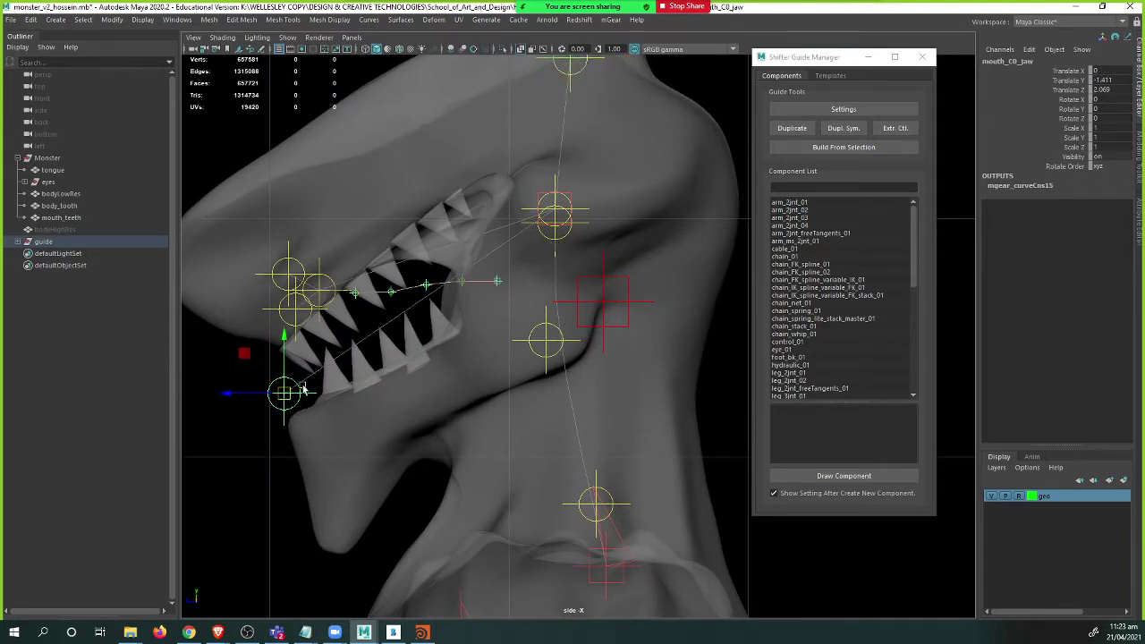
pyautogui.moveTo(244, 355); pyautogui.dragTo(283, 479, button='middle')
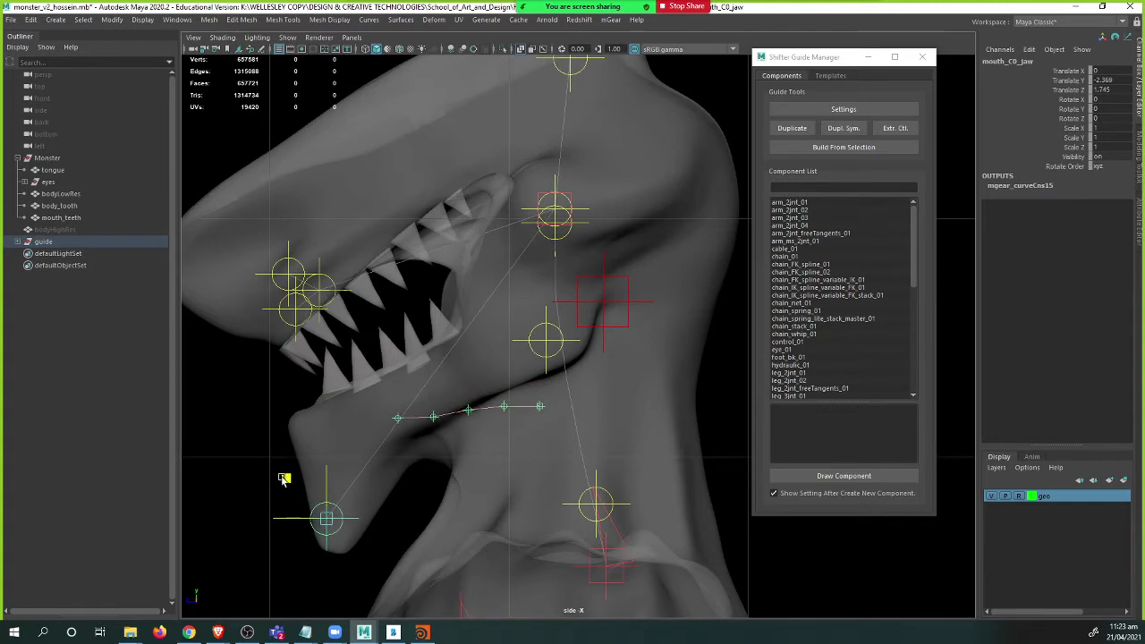
pyautogui.click(542, 409)
pyautogui.keyDown('alt'); pyautogui.moveTo(453, 421); pyautogui.dragTo(466, 374, button='middle'); pyautogui.keyUp('alt')
pyautogui.keyDown('alt'); pyautogui.moveTo(500, 384); pyautogui.dragTo(576, 387, button='right'); pyautogui.keyUp('alt')
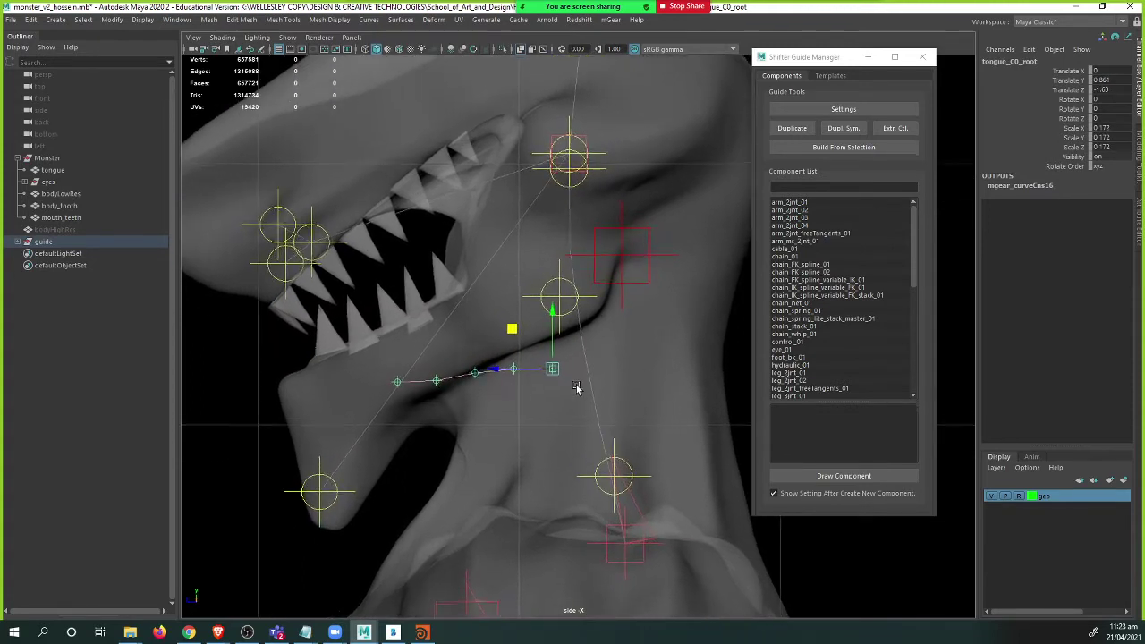
pyautogui.press('Delete')
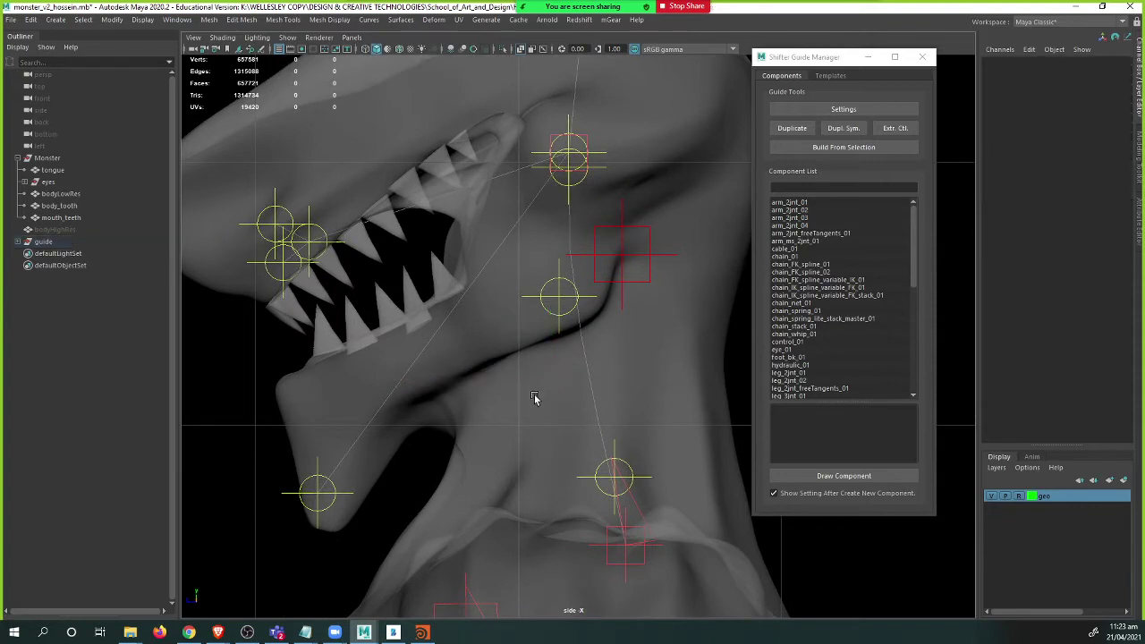
# - Raise the neck's head-end guide slightly, to about Translate X -0.375, Y 2.55
pyautogui.click(602, 171)
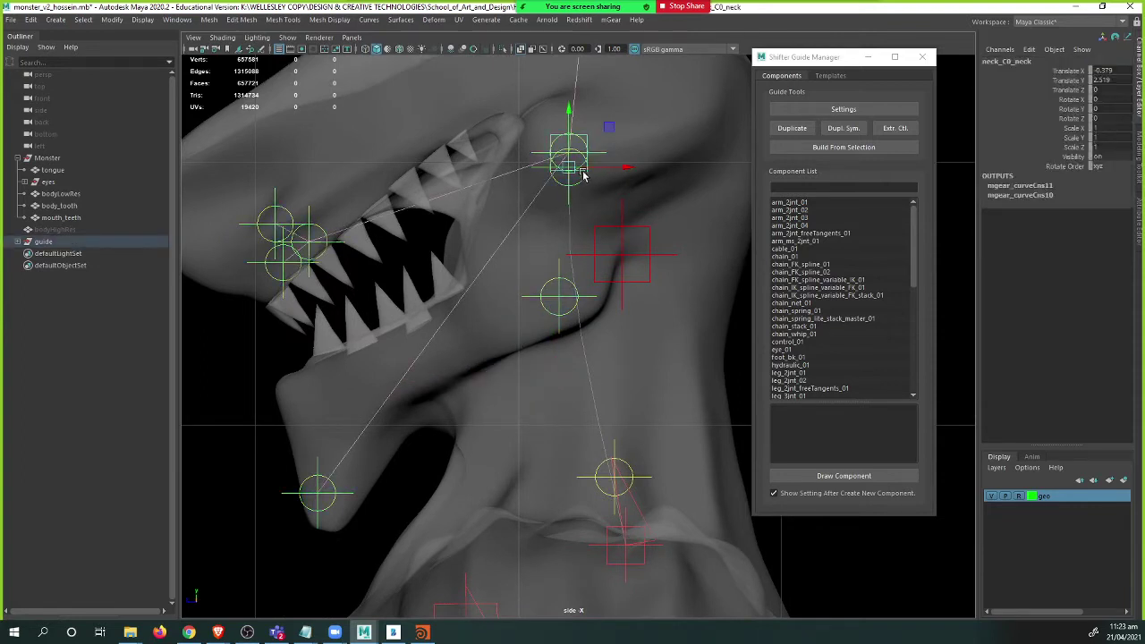
pyautogui.moveTo(569, 168); pyautogui.dragTo(569, 160)
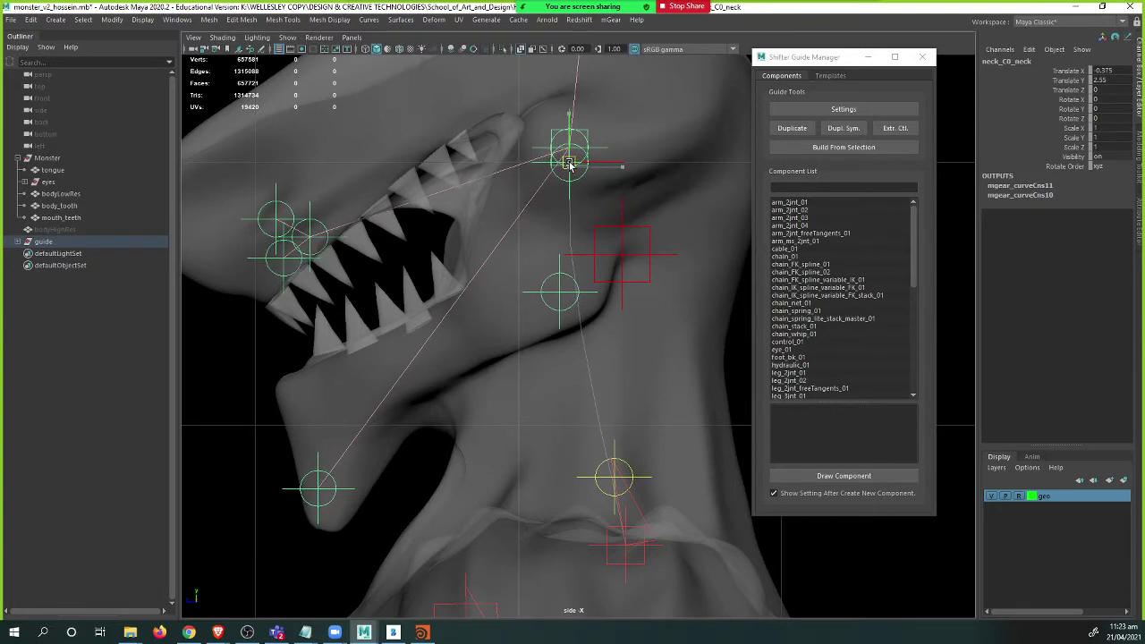
# - Move the mouth's rotation centre guide back between the upper and lower teeth in the side view
pyautogui.click(307, 239)
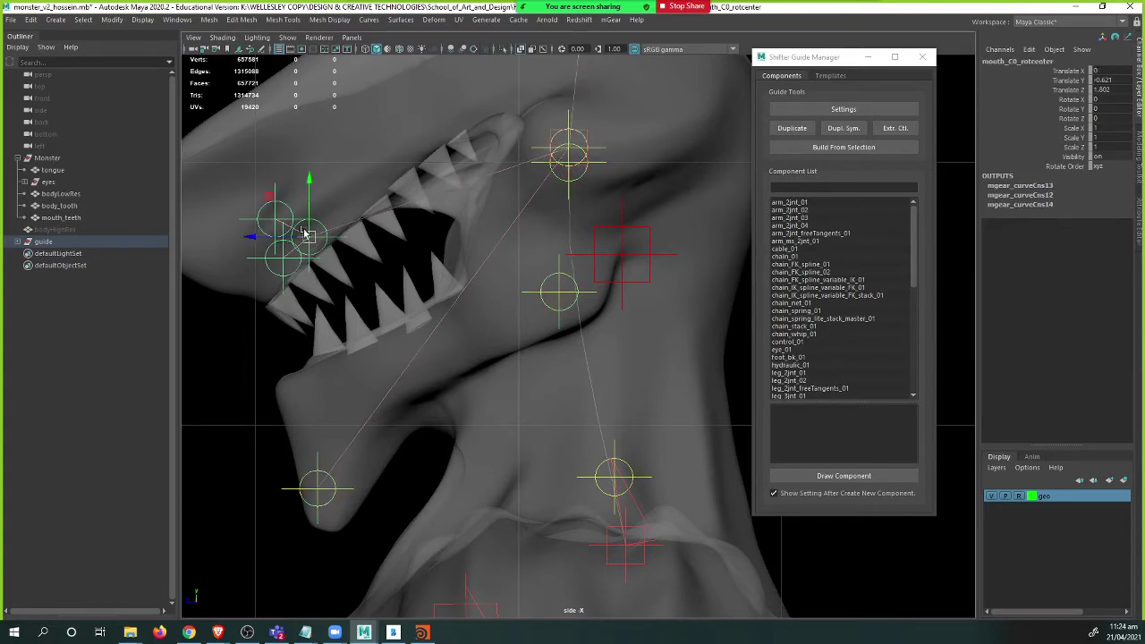
pyautogui.keyDown('alt'); pyautogui.moveTo(304, 231); pyautogui.dragTo(378, 225, button='middle'); pyautogui.keyUp('alt')
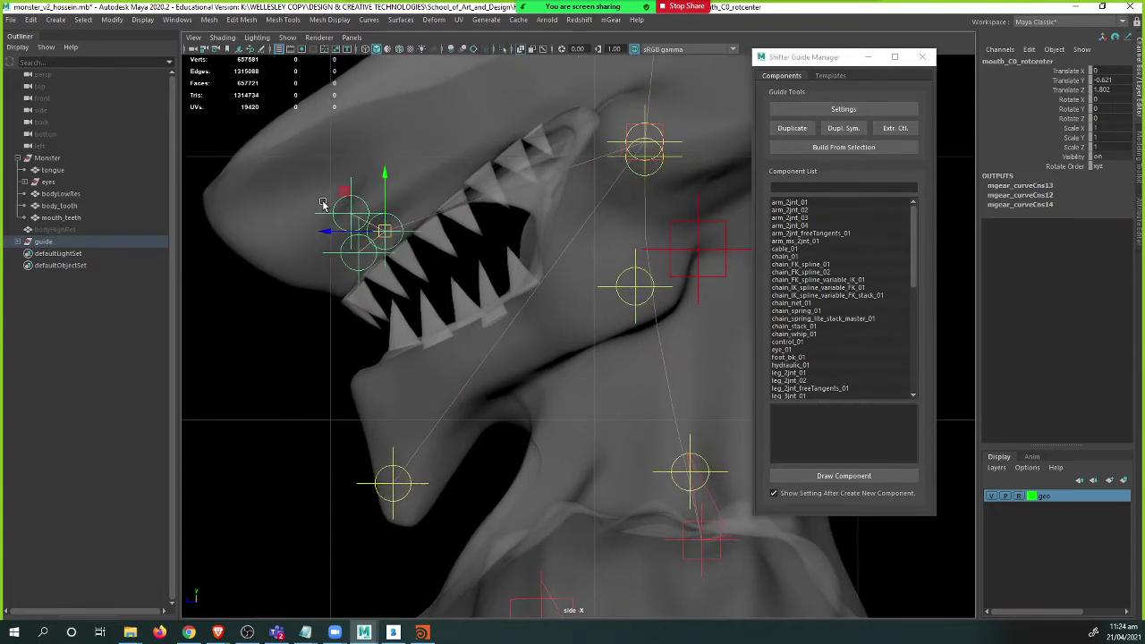
pyautogui.click(344, 223)
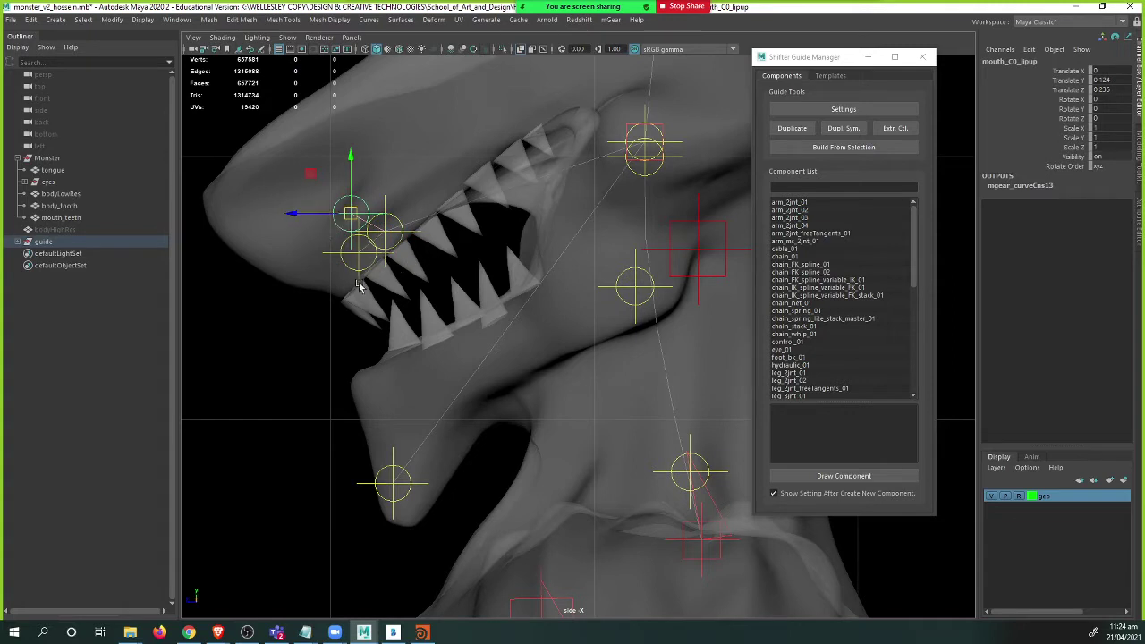
pyautogui.click(345, 265)
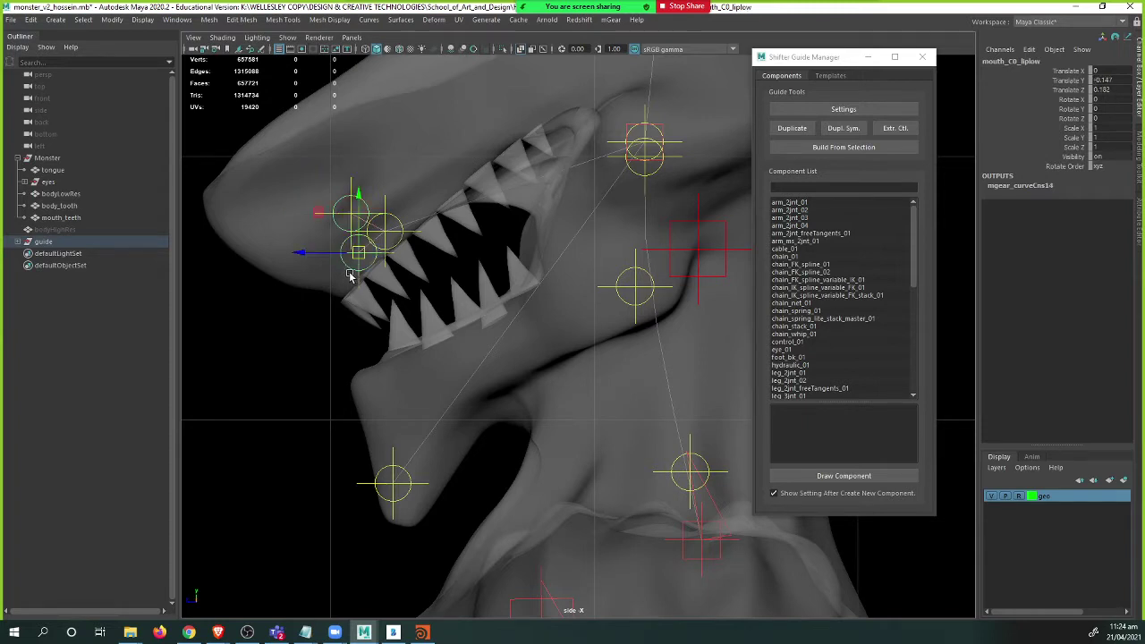
pyautogui.click(385, 233)
pyautogui.moveTo(385, 233); pyautogui.dragTo(486, 253)
# - Move the upper lip guide to the front of the upper jaw and the lower lip guide to the lower jaw's front, about Translate Y -0.953, Z 0.831
pyautogui.moveTo(417, 222); pyautogui.dragTo(315, 264)
pyautogui.click(461, 275)
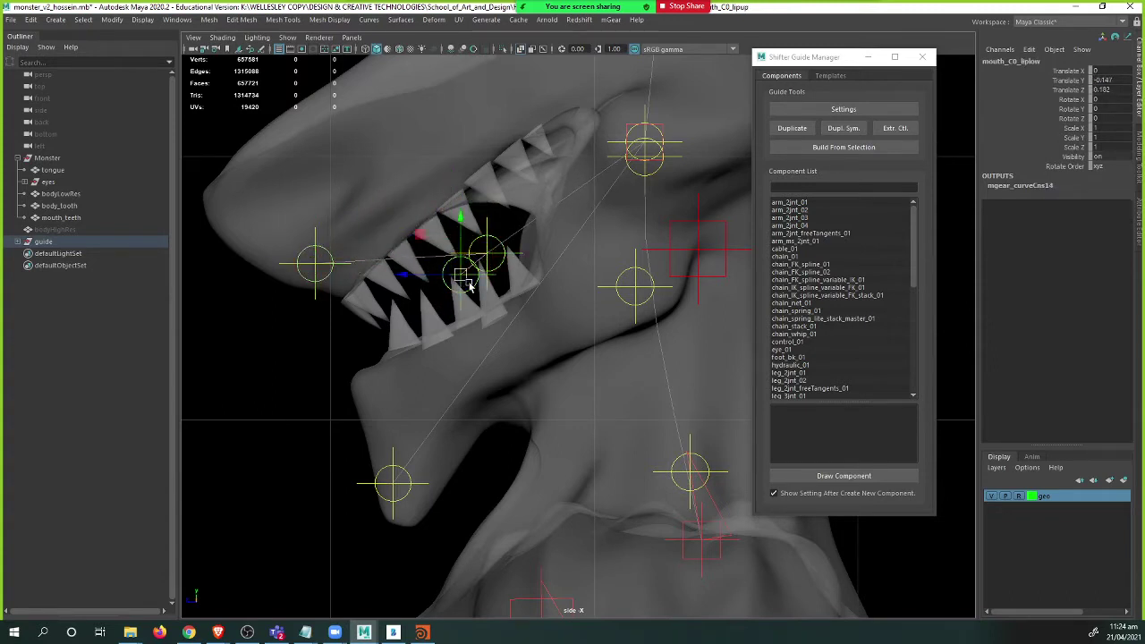
pyautogui.moveTo(469, 284); pyautogui.dragTo(366, 389)
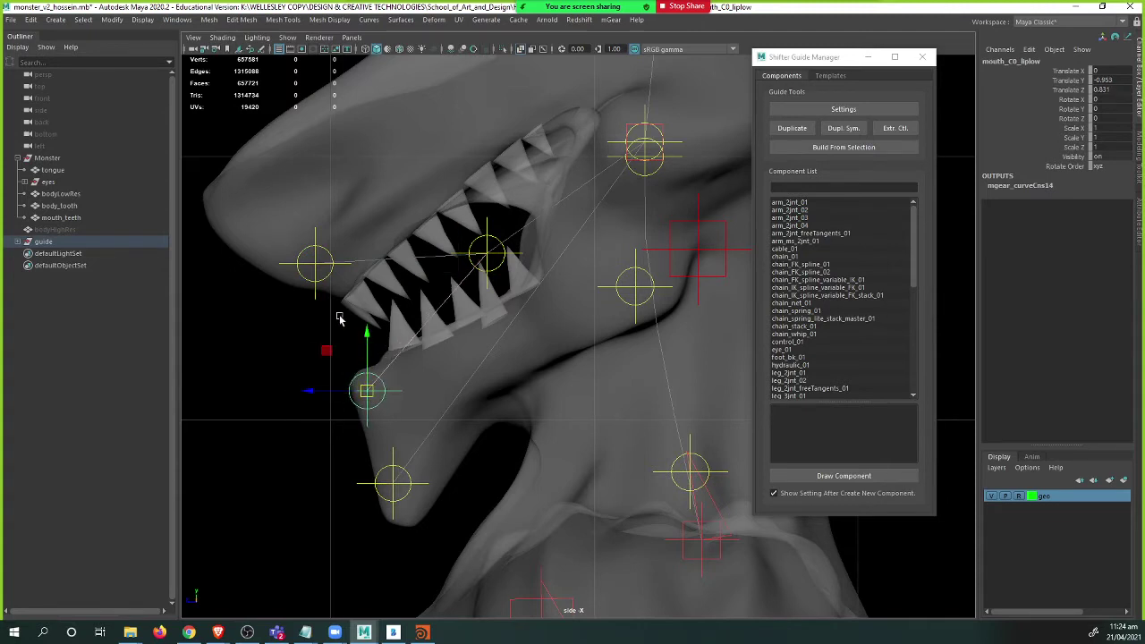
pyautogui.click(311, 266)
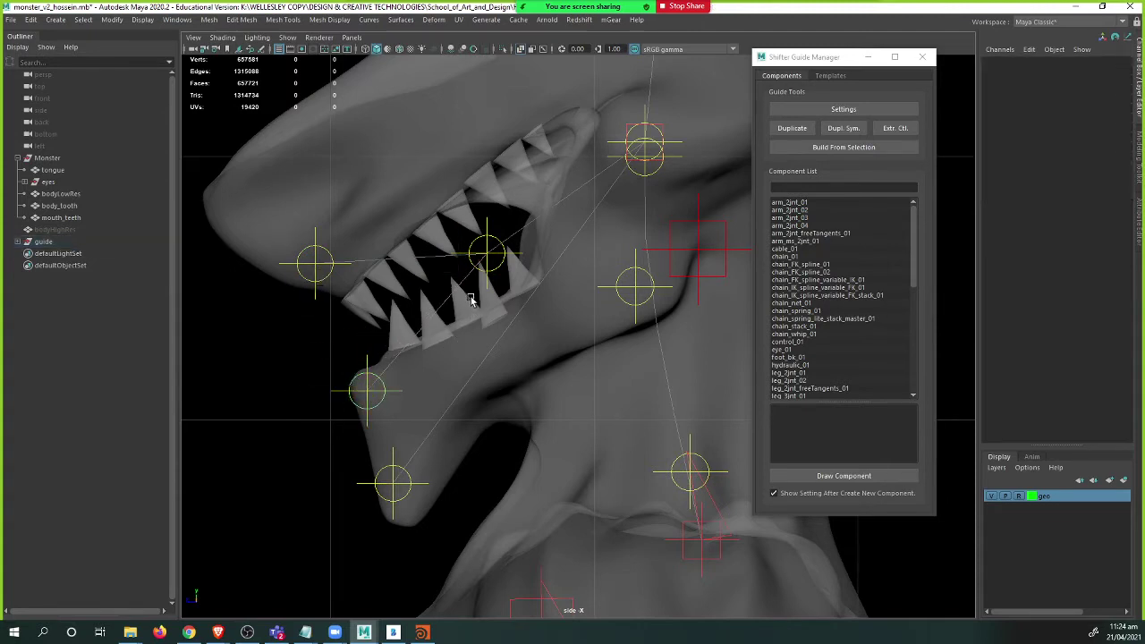
# - Examine the placement of the head, arm, spine and leg guides over the whole monster in the perspective view
pyautogui.press('space')
pyautogui.moveTo(474, 327); pyautogui.dragTo(465, 278)
pyautogui.keyDown('alt'); pyautogui.moveTo(470, 313); pyautogui.dragTo(576, 333); pyautogui.keyUp('alt')
pyautogui.keyDown('alt'); pyautogui.moveTo(576, 333); pyautogui.dragTo(336, 295, button='right'); pyautogui.keyUp('alt')
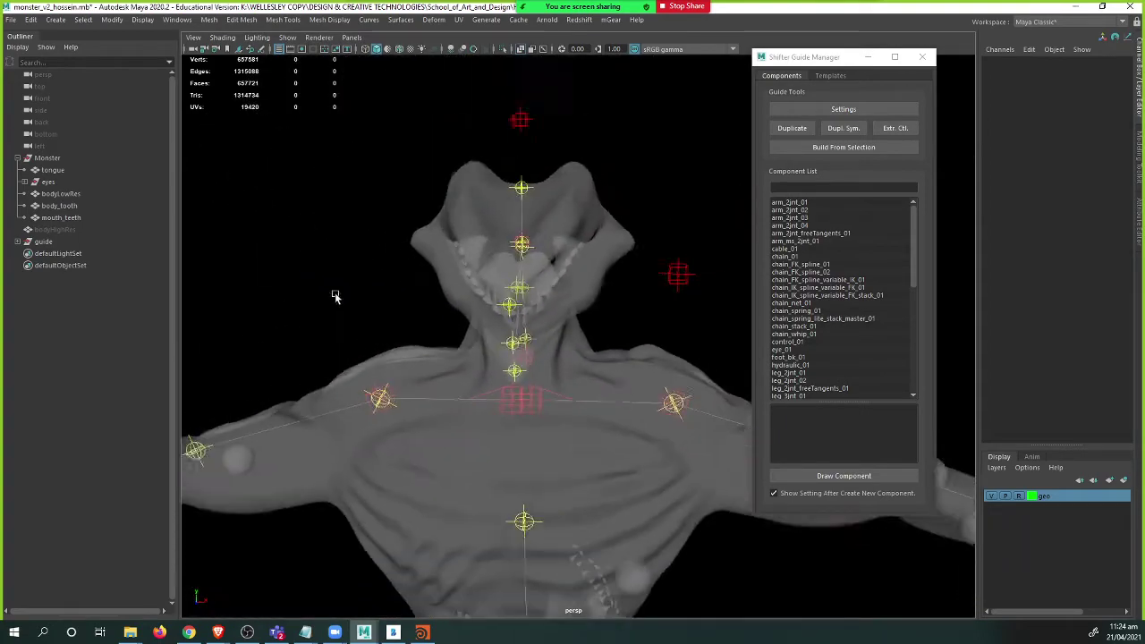
pyautogui.keyDown('alt'); pyautogui.moveTo(491, 365); pyautogui.dragTo(521, 269, button='middle'); pyautogui.keyUp('alt')
pyautogui.keyDown('alt'); pyautogui.moveTo(522, 268); pyautogui.dragTo(489, 368, button='right'); pyautogui.keyUp('alt')
pyautogui.keyDown('alt'); pyautogui.moveTo(488, 368); pyautogui.dragTo(487, 306, button='middle'); pyautogui.keyUp('alt')
pyautogui.keyDown('alt'); pyautogui.moveTo(487, 306); pyautogui.dragTo(391, 334, button='right'); pyautogui.keyUp('alt')
pyautogui.keyDown('alt'); pyautogui.moveTo(521, 408); pyautogui.dragTo(504, 377, button='middle'); pyautogui.keyUp('alt')
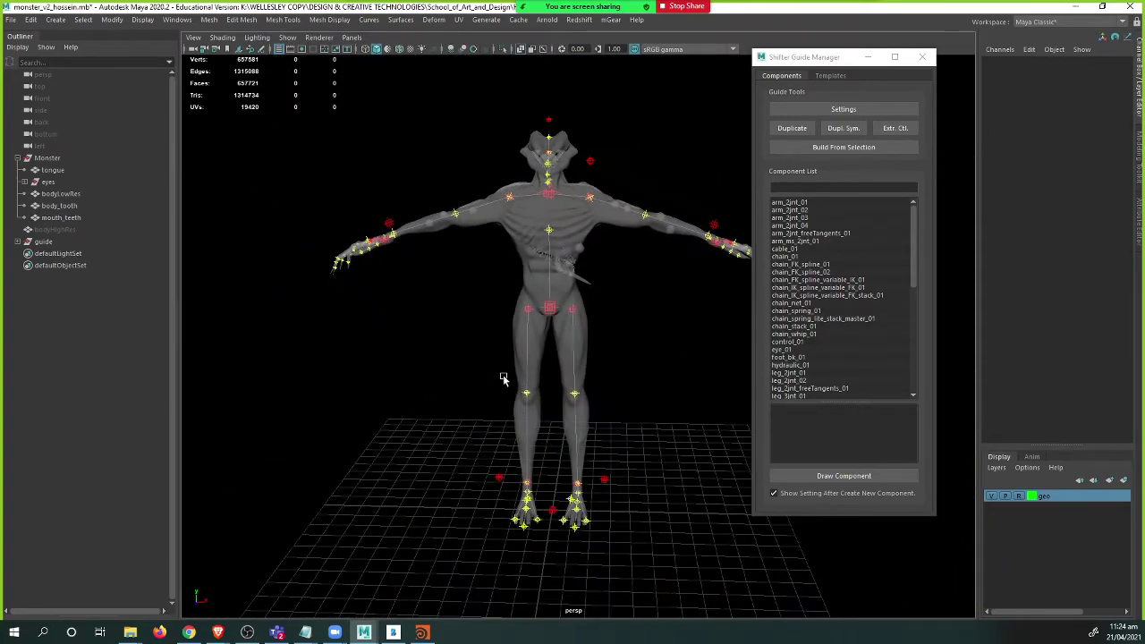
pyautogui.keyDown('alt'); pyautogui.moveTo(504, 377); pyautogui.dragTo(537, 383); pyautogui.keyUp('alt')
pyautogui.keyDown('alt'); pyautogui.moveTo(537, 383); pyautogui.dragTo(726, 378, button='right'); pyautogui.keyUp('alt')
pyautogui.keyDown('alt'); pyautogui.moveTo(591, 322); pyautogui.dragTo(563, 397, button='middle'); pyautogui.keyUp('alt')
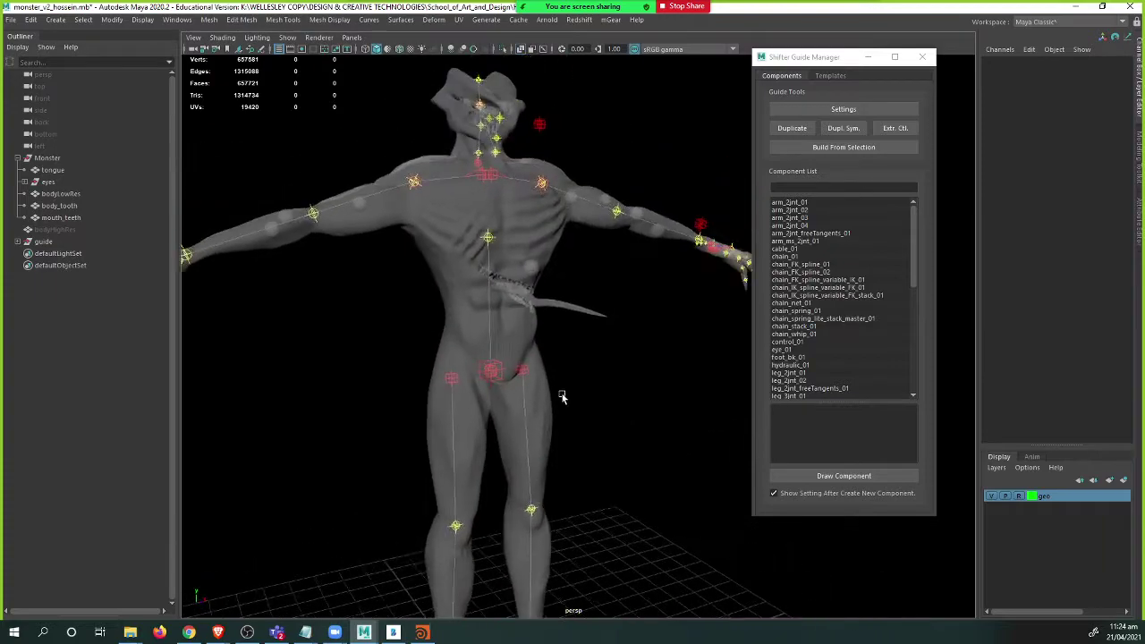
pyautogui.keyDown('alt'); pyautogui.moveTo(562, 397); pyautogui.dragTo(474, 302); pyautogui.keyUp('alt')
# - Examine the monster's belly mouth and its long tongue, which extend out of the abdomen, from several angles
pyautogui.scroll(5, 636, 409)
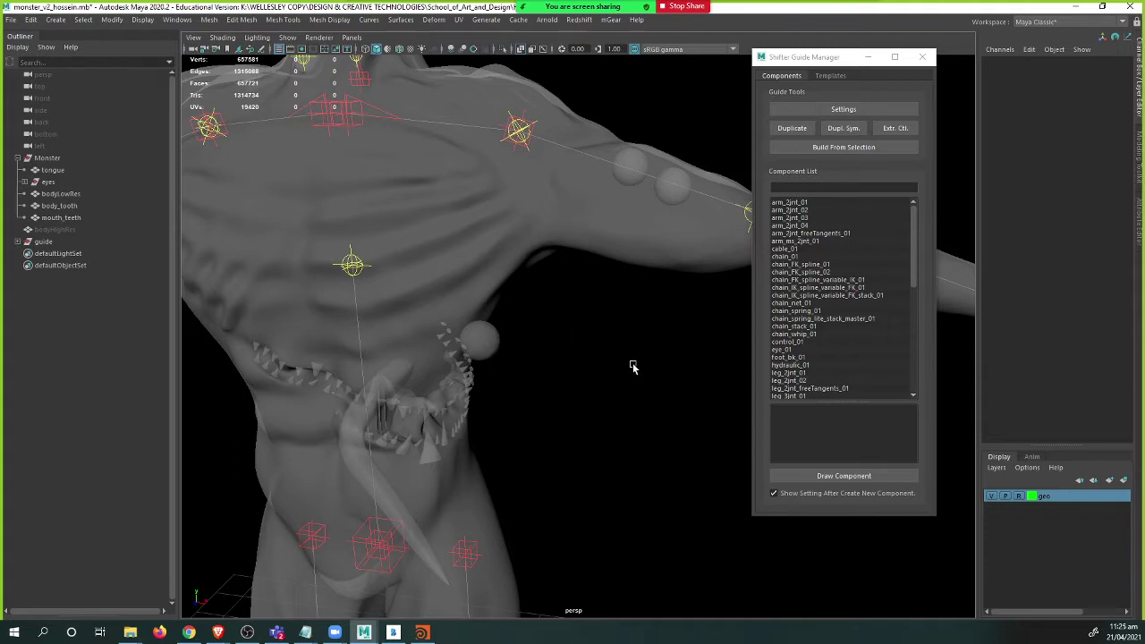
pyautogui.moveTo(577, 310)
pyautogui.keyDown('alt'); pyautogui.mouseDown(button='middle')
pyautogui.moveTo(575, 373)
pyautogui.moveTo(557, 332)
pyautogui.moveTo(572, 317)
pyautogui.mouseUp(button='middle'); pyautogui.keyUp('alt')
pyautogui.scroll(-5, 575, 371)
pyautogui.scroll(3, 557, 332)
pyautogui.scroll(4, 650, 356)
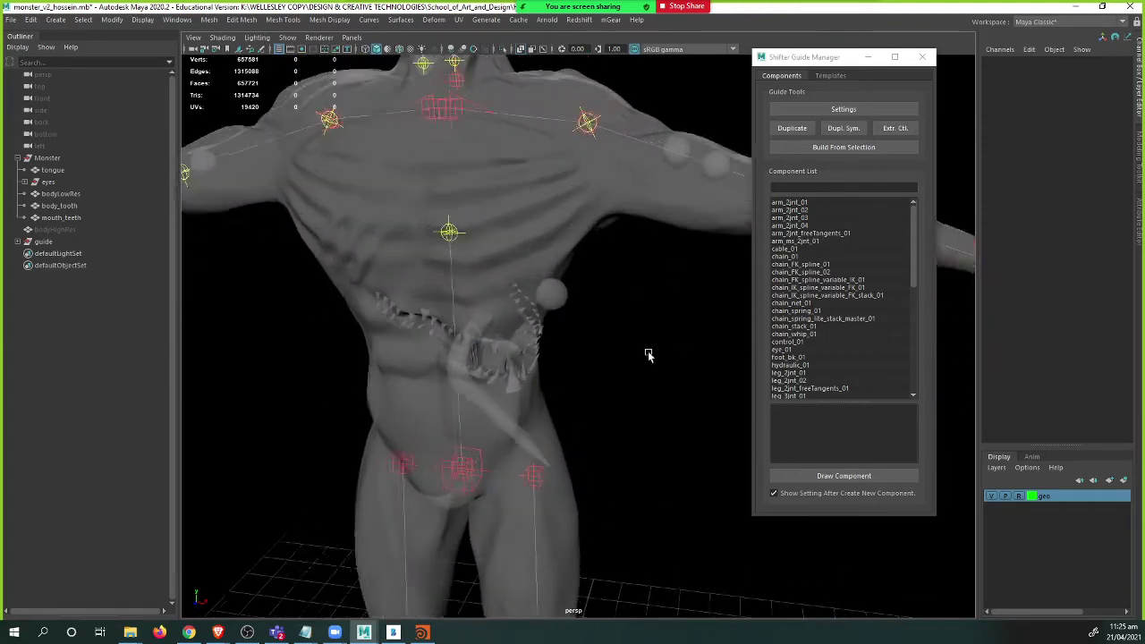
pyautogui.keyDown('alt'); pyautogui.moveTo(514, 444); pyautogui.dragTo(557, 368, button='middle'); pyautogui.keyUp('alt')
pyautogui.keyDown('alt'); pyautogui.moveTo(557, 368); pyautogui.dragTo(680, 375); pyautogui.keyUp('alt')
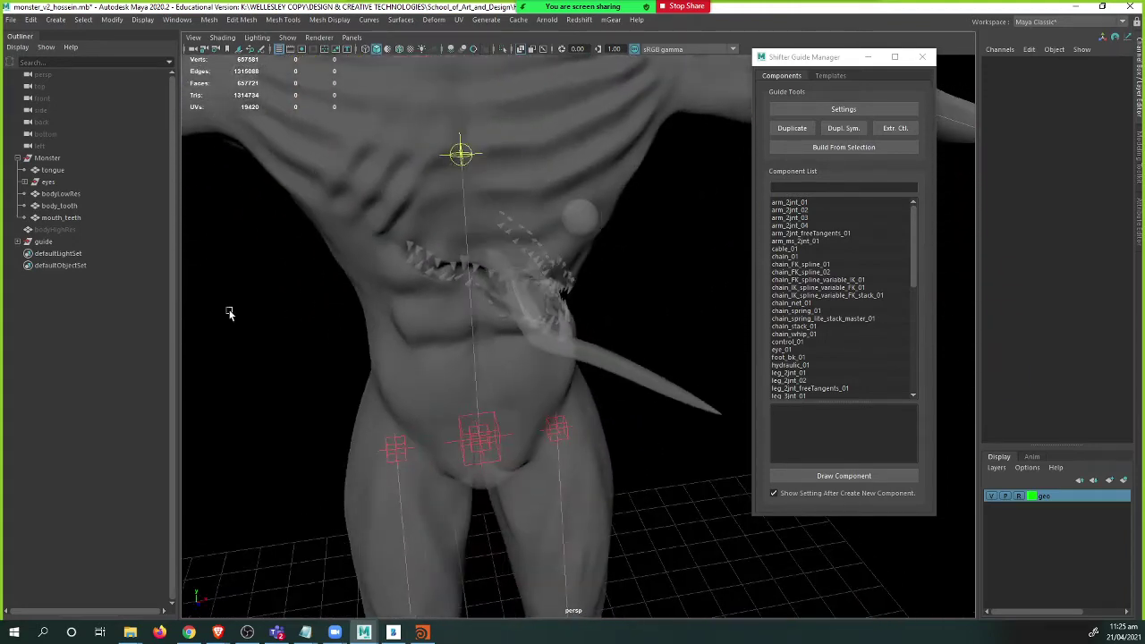
pyautogui.keyDown('alt'); pyautogui.moveTo(230, 319); pyautogui.dragTo(817, 325); pyautogui.keyUp('alt')
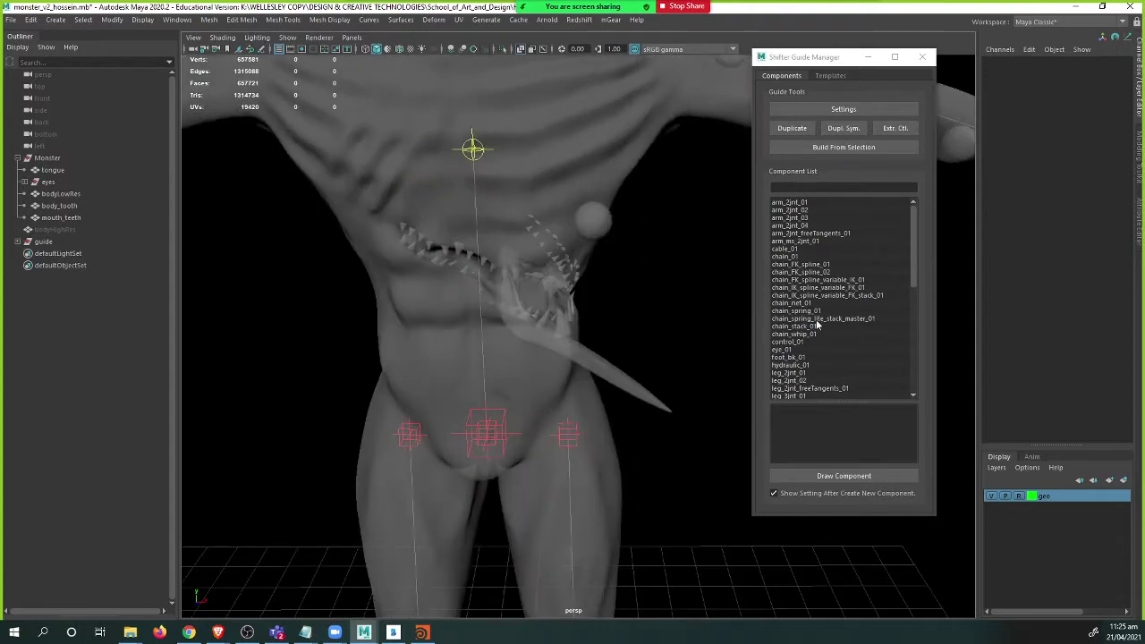
# - Choose chain_FK_spline_01 as the guide component to add to the monster's rig
pyautogui.click(805, 265)
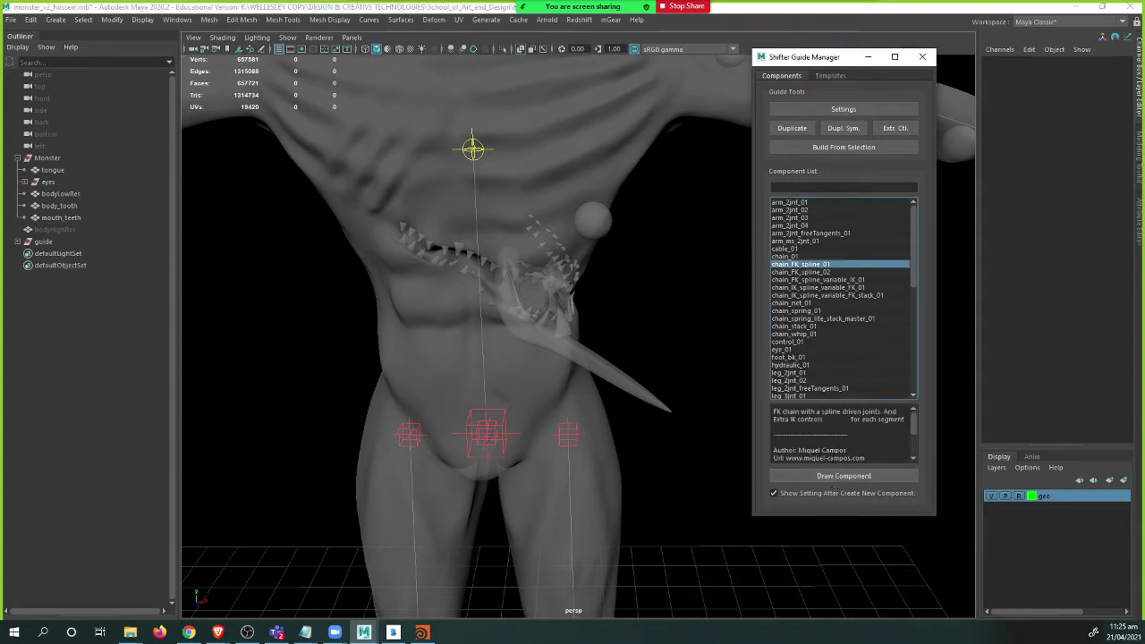
pyautogui.keyDown('alt'); pyautogui.moveTo(611, 374); pyautogui.dragTo(598, 332, button='right'); pyautogui.keyUp('alt')
pyautogui.keyDown('alt'); pyautogui.moveTo(631, 377); pyautogui.dragTo(609, 279, button='middle'); pyautogui.keyUp('alt')
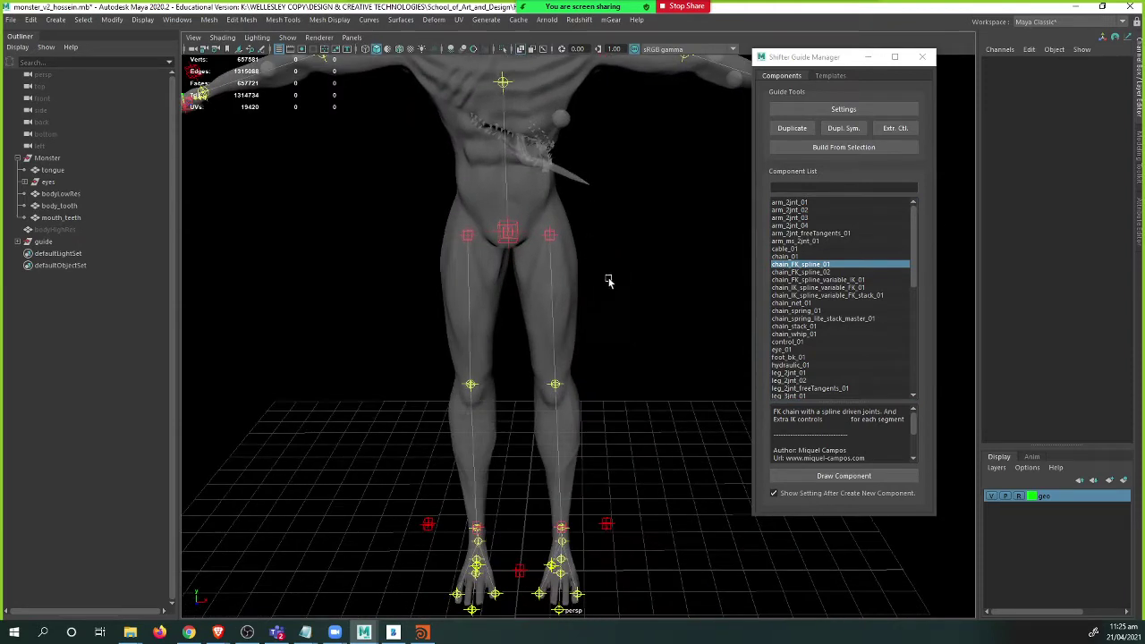
pyautogui.keyDown('alt'); pyautogui.moveTo(609, 279); pyautogui.dragTo(596, 366); pyautogui.keyUp('alt')
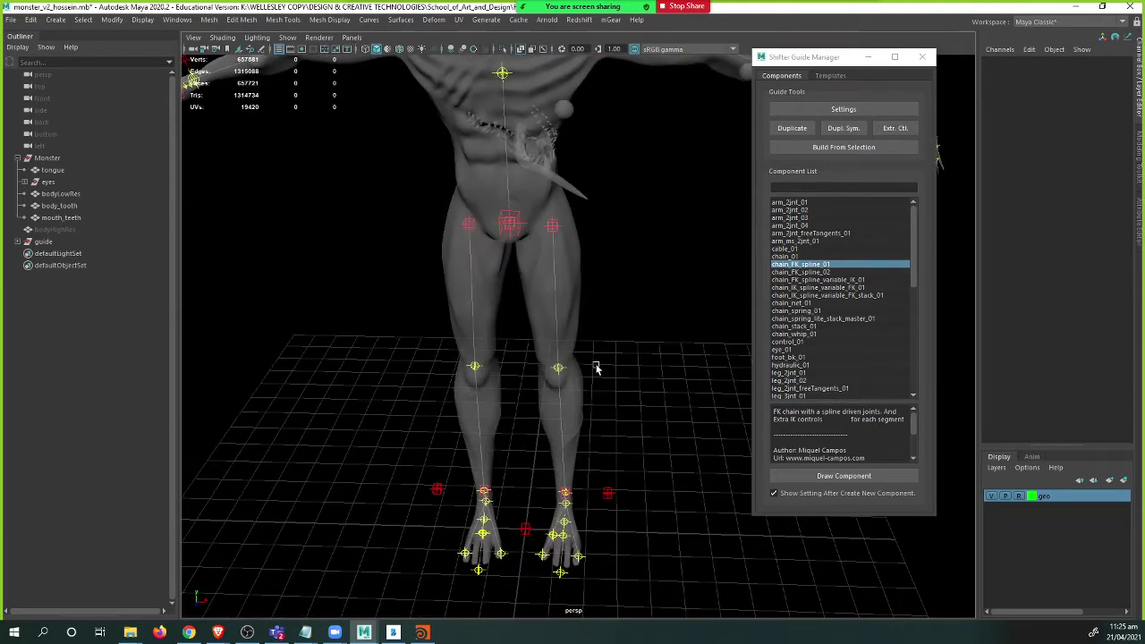
# - Try drawing a four-section FK spline chain along Z directly under the guide root, and delete it again
pyautogui.click(55, 244)
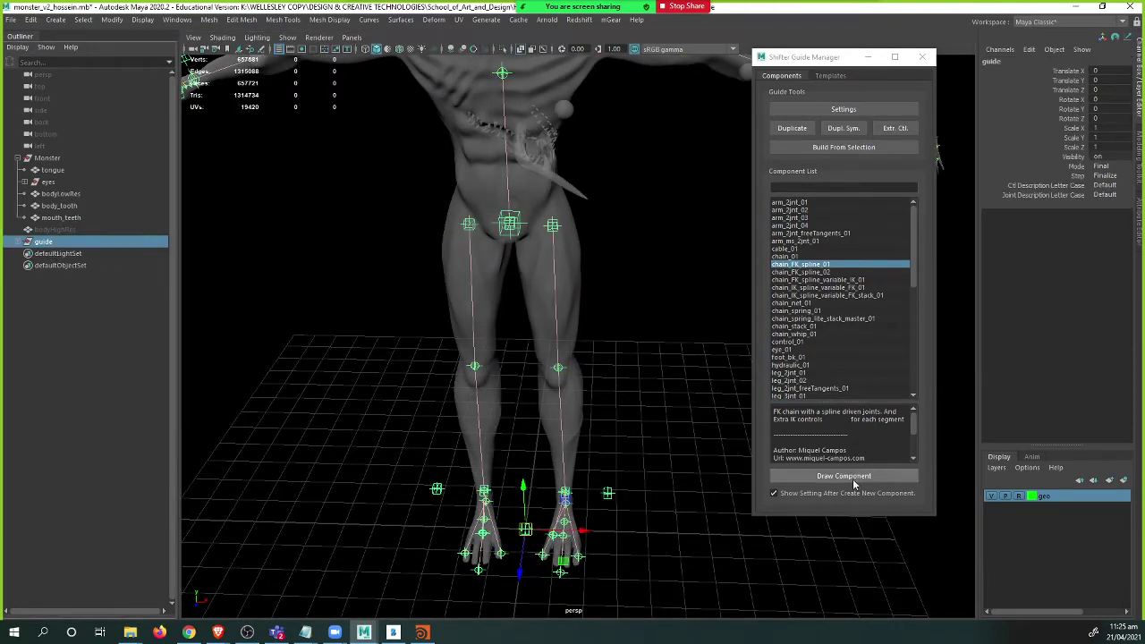
pyautogui.click(855, 476)
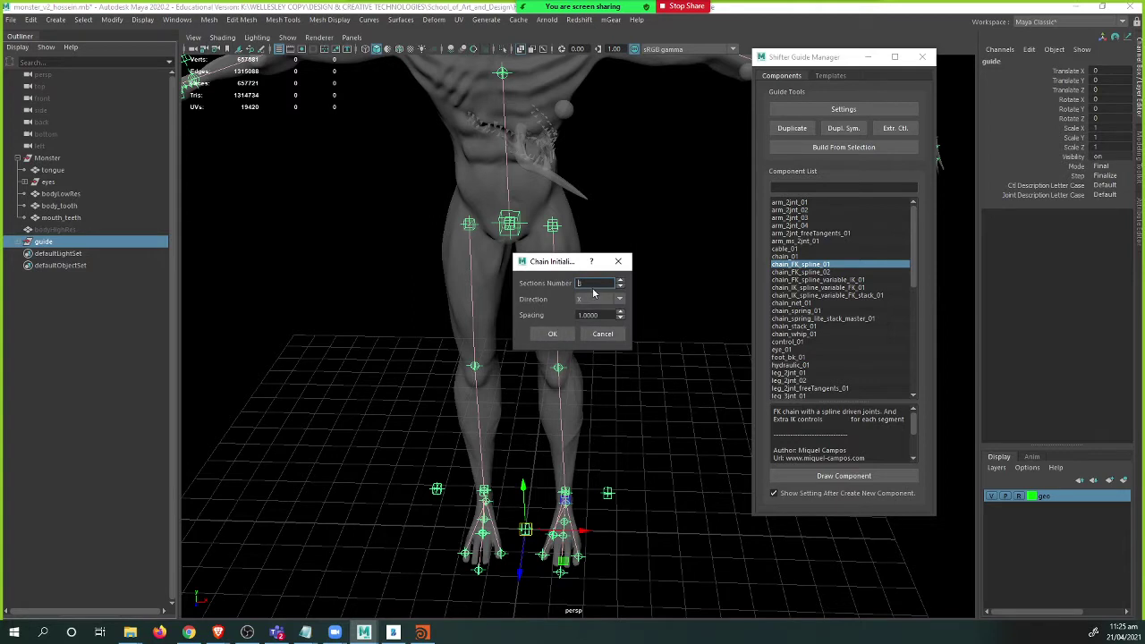
pyautogui.click(609, 302)
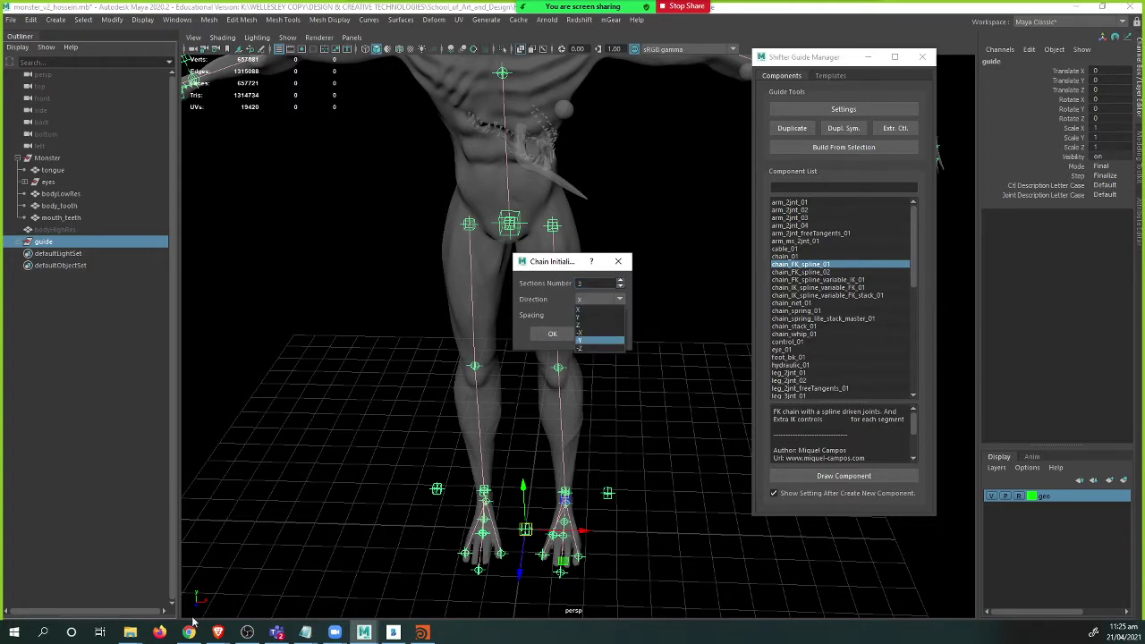
pyautogui.click(590, 325)
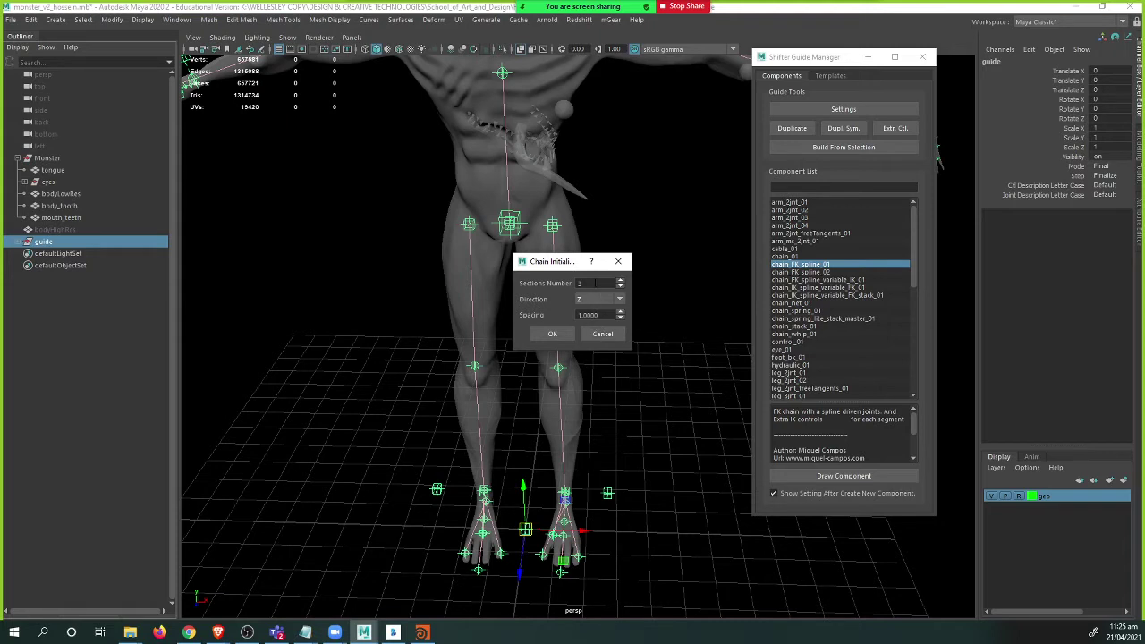
pyautogui.doubleClick(595, 283)
pyautogui.click(553, 333)
pyautogui.keyDown('alt'); pyautogui.moveTo(532, 550); pyautogui.dragTo(543, 467); pyautogui.keyUp('alt')
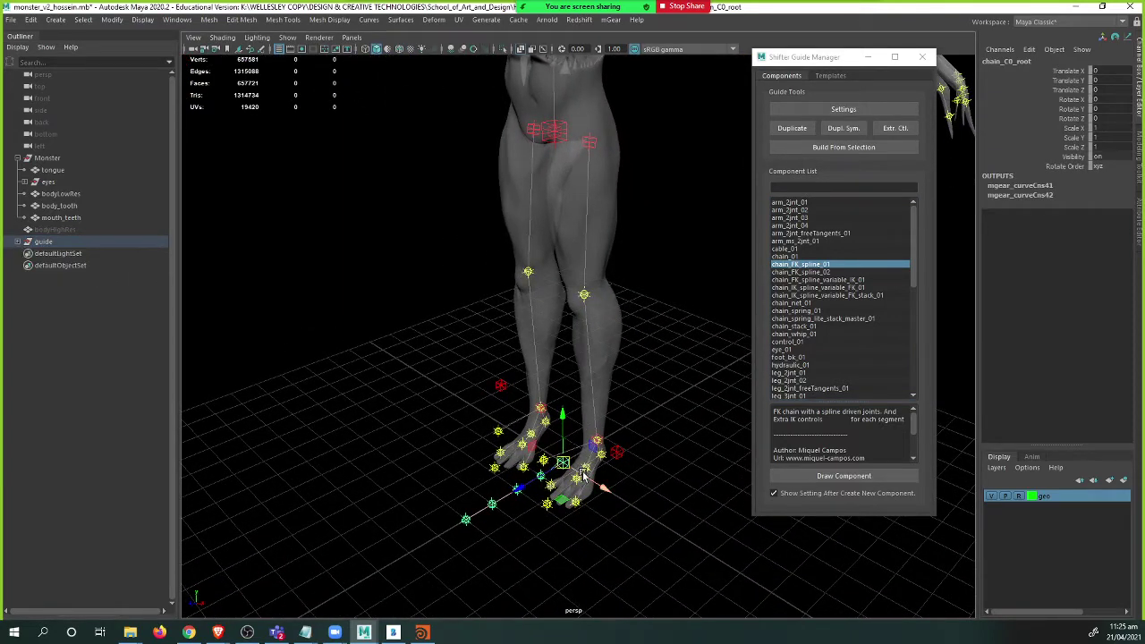
pyautogui.click(19, 243)
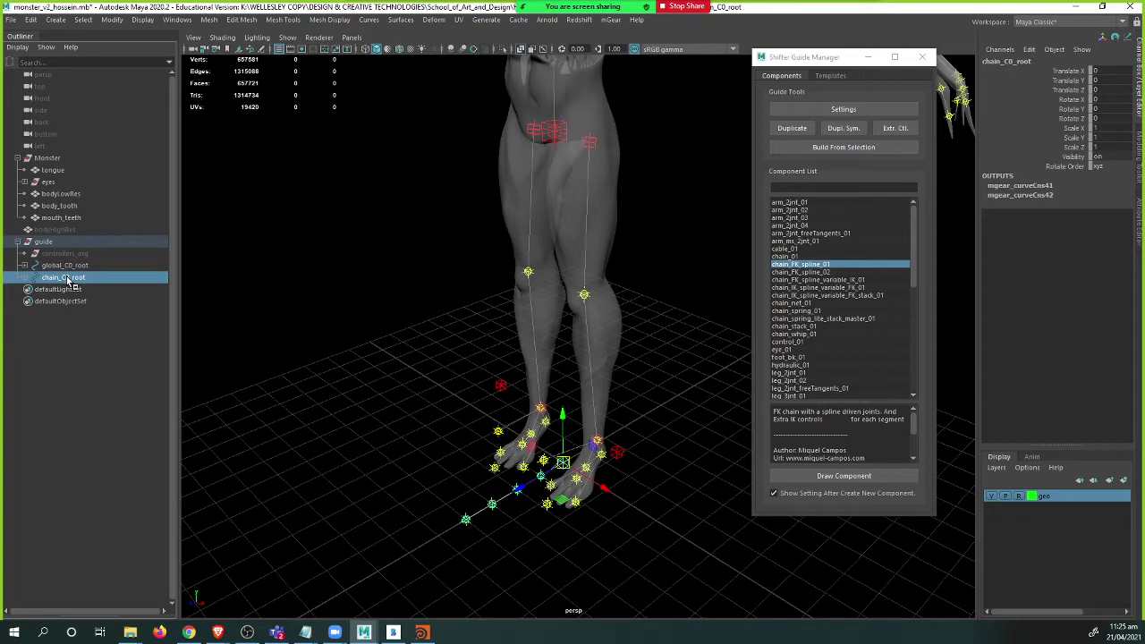
pyautogui.press('Delete')
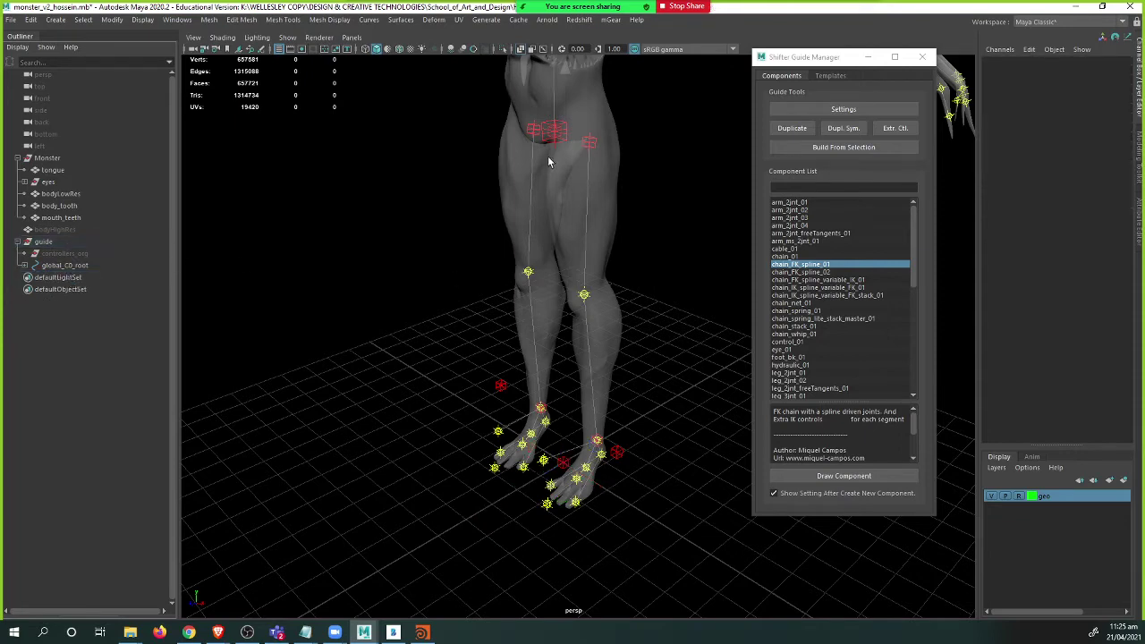
# - Draw an FK spline chain under the body_C0_root guide at the pelvis, keeping the default sections, direction and spacing
pyautogui.scroll(3, 548, 156)
pyautogui.keyDown('alt'); pyautogui.moveTo(544, 146); pyautogui.dragTo(560, 343, button='middle'); pyautogui.keyUp('alt')
pyautogui.scroll(4, 564, 250)
pyautogui.keyDown('alt'); pyautogui.moveTo(564, 251); pyautogui.dragTo(570, 274, button='middle'); pyautogui.keyUp('alt')
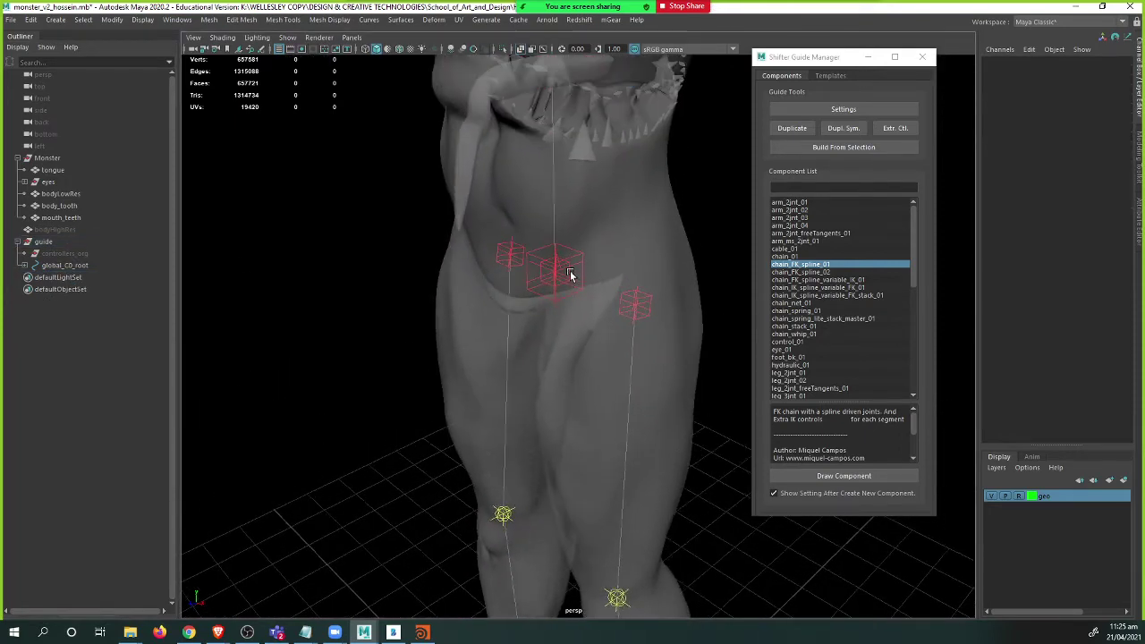
pyautogui.click(573, 254)
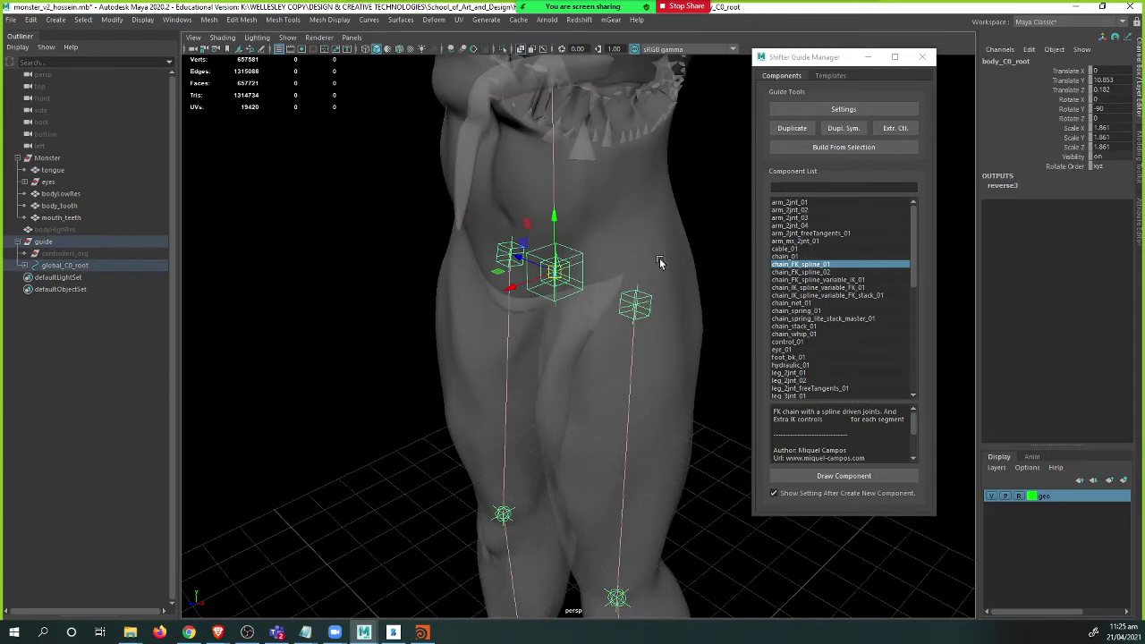
pyautogui.click(844, 475)
pyautogui.click(549, 333)
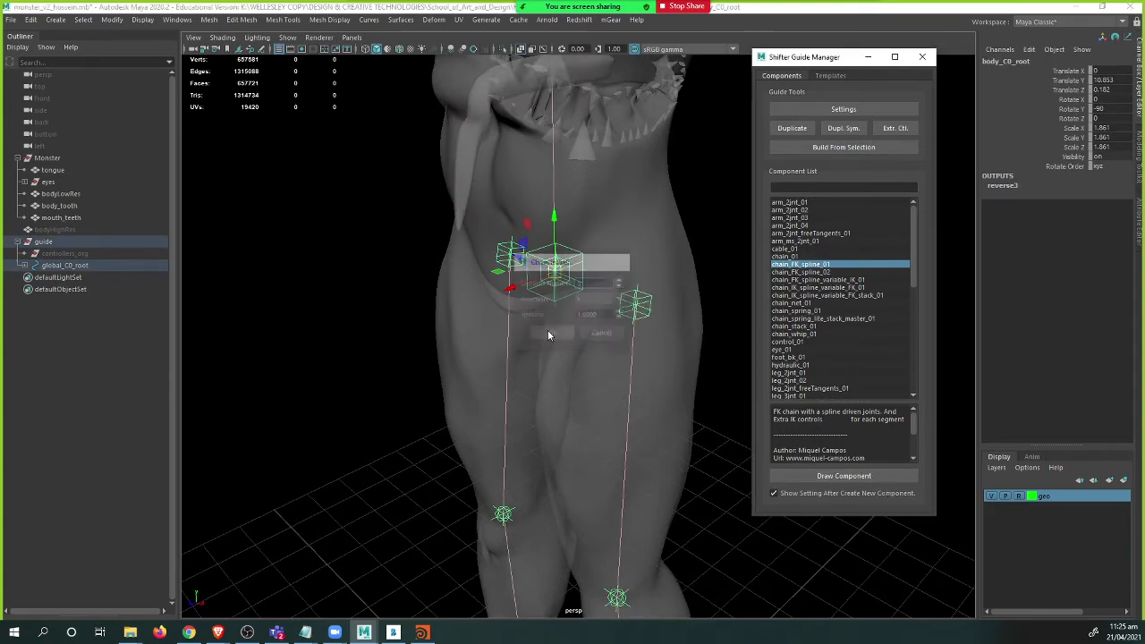
pyautogui.keyDown('alt'); pyautogui.moveTo(535, 412); pyautogui.dragTo(522, 276, button='middle'); pyautogui.keyUp('alt')
pyautogui.scroll(-4, 521, 384)
pyautogui.keyDown('alt'); pyautogui.moveTo(549, 385); pyautogui.dragTo(326, 337, button='middle'); pyautogui.keyUp('alt')
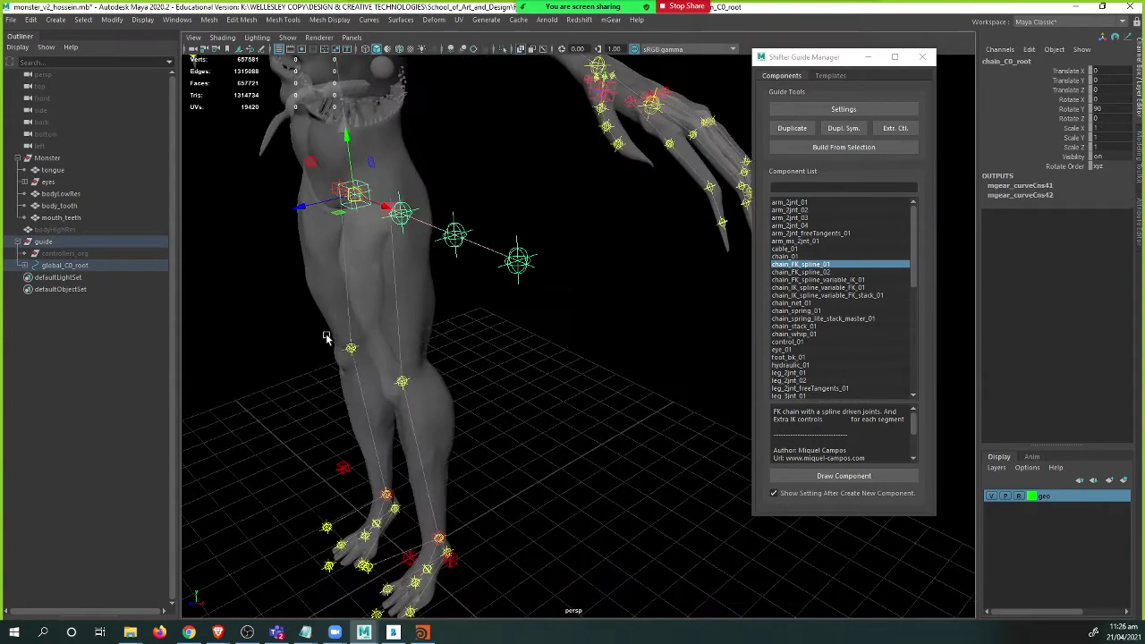
pyautogui.keyDown('alt'); pyautogui.moveTo(326, 336); pyautogui.dragTo(385, 342); pyautogui.keyUp('alt')
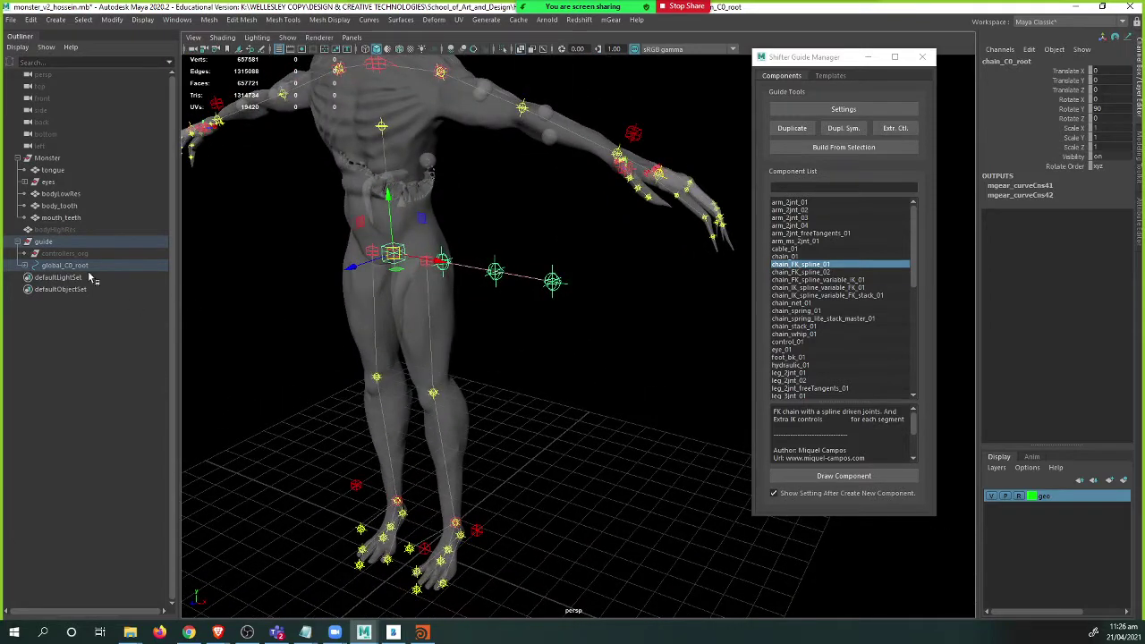
# - Undo the last change to the sideways chain at the pelvis and delete its chain_C0_root guide
pyautogui.hotkey('ctrl', 'z')
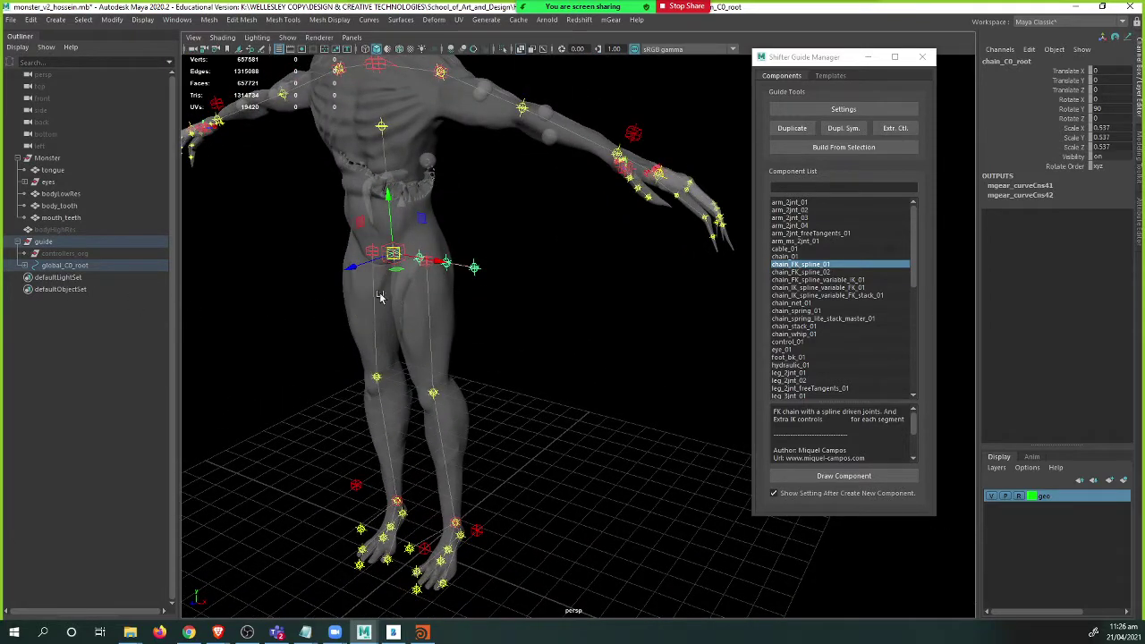
pyautogui.press('f')
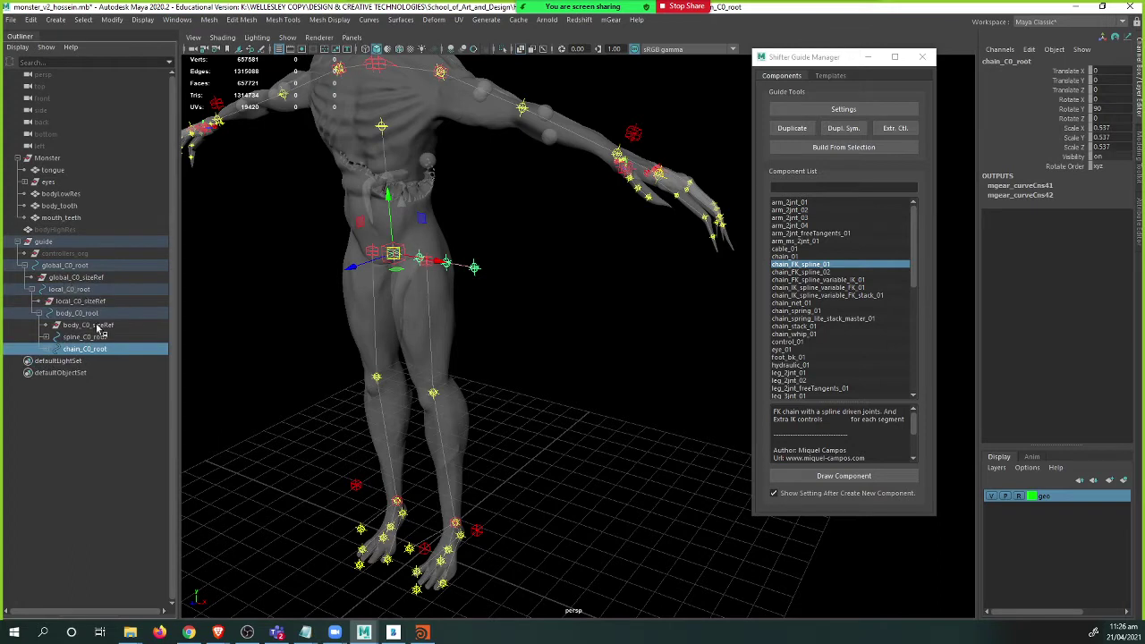
pyautogui.press('Delete')
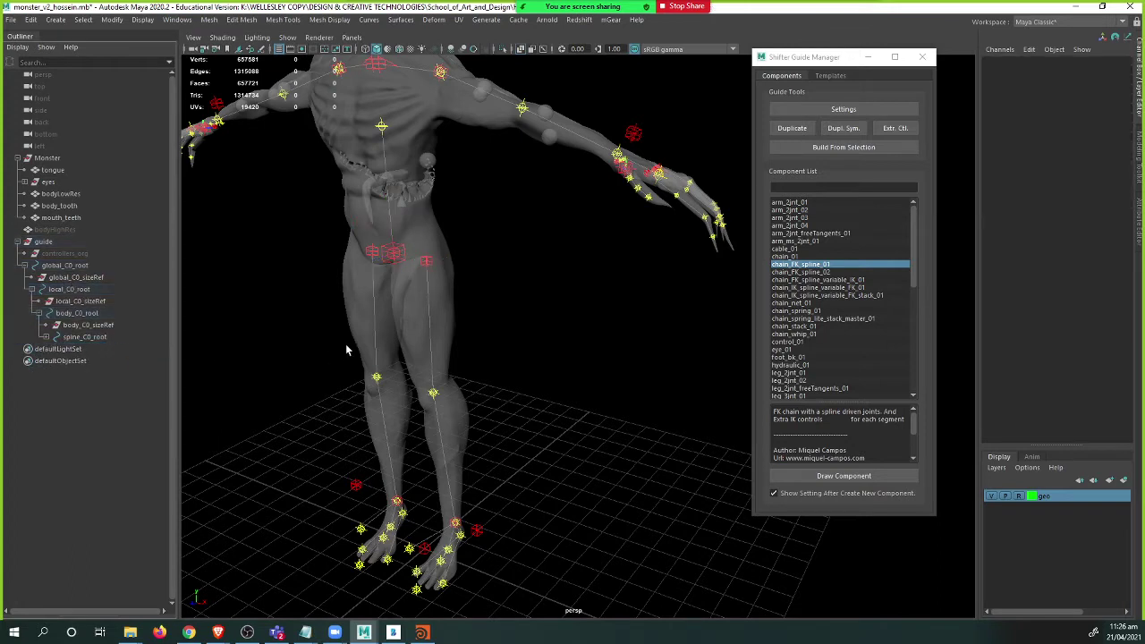
# - Draw an FK spline chain under body_C0_root with 4 sections in the Z direction, pointing out in front of the monster
pyautogui.click(390, 265)
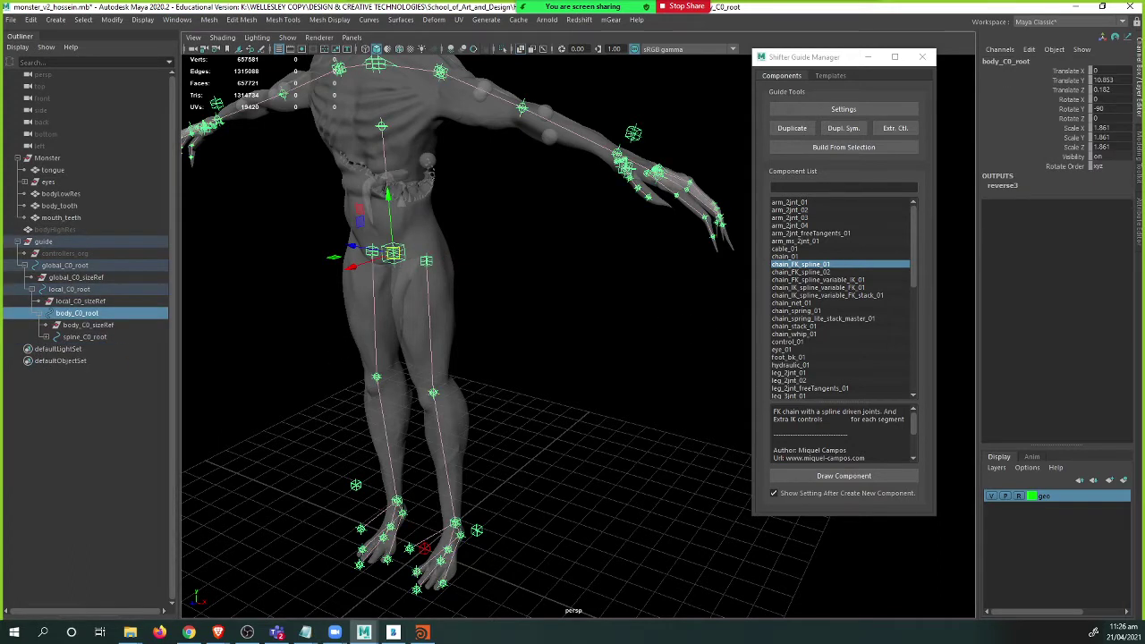
pyautogui.click(861, 475)
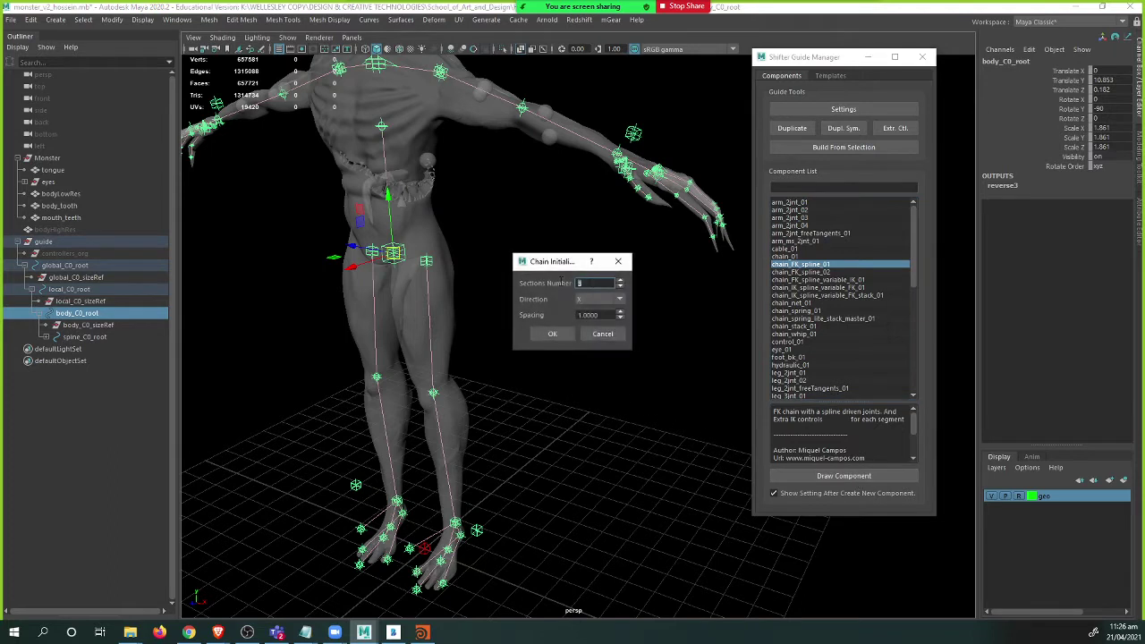
pyautogui.click(597, 301)
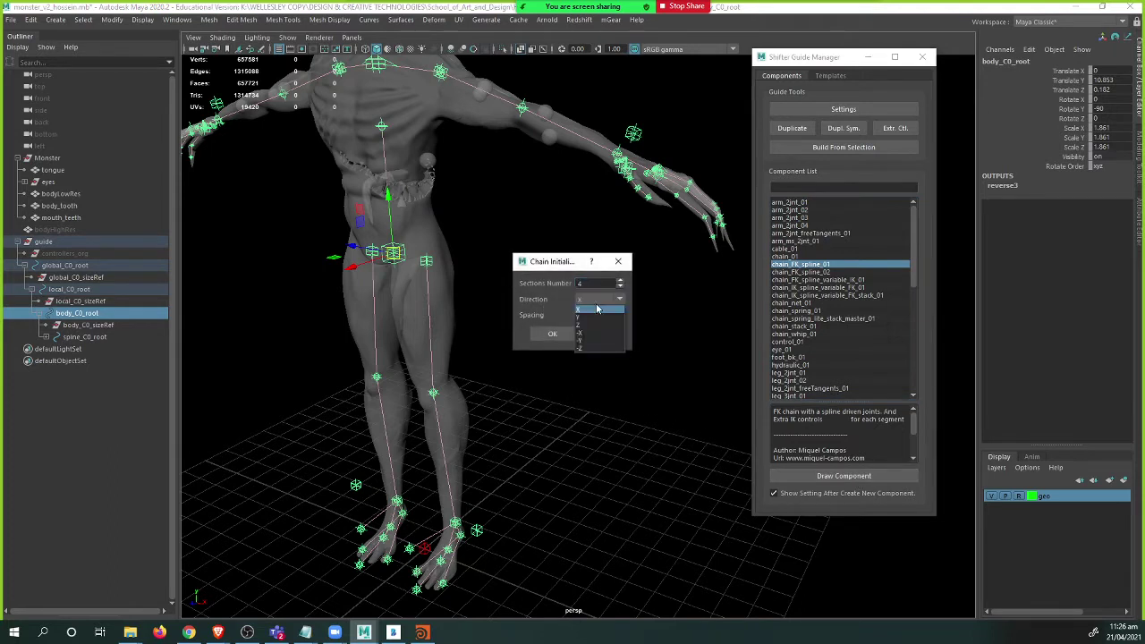
pyautogui.click(590, 326)
pyautogui.click(552, 334)
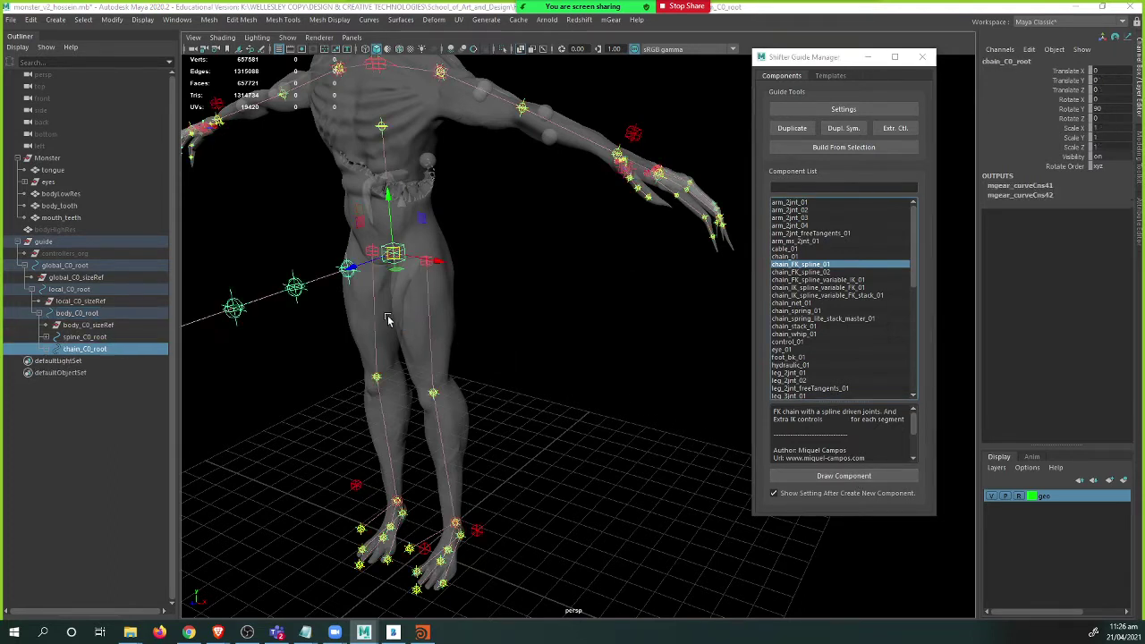
pyautogui.keyDown('alt'); pyautogui.moveTo(374, 301); pyautogui.dragTo(535, 315); pyautogui.keyUp('alt')
pyautogui.scroll(3, 502, 289)
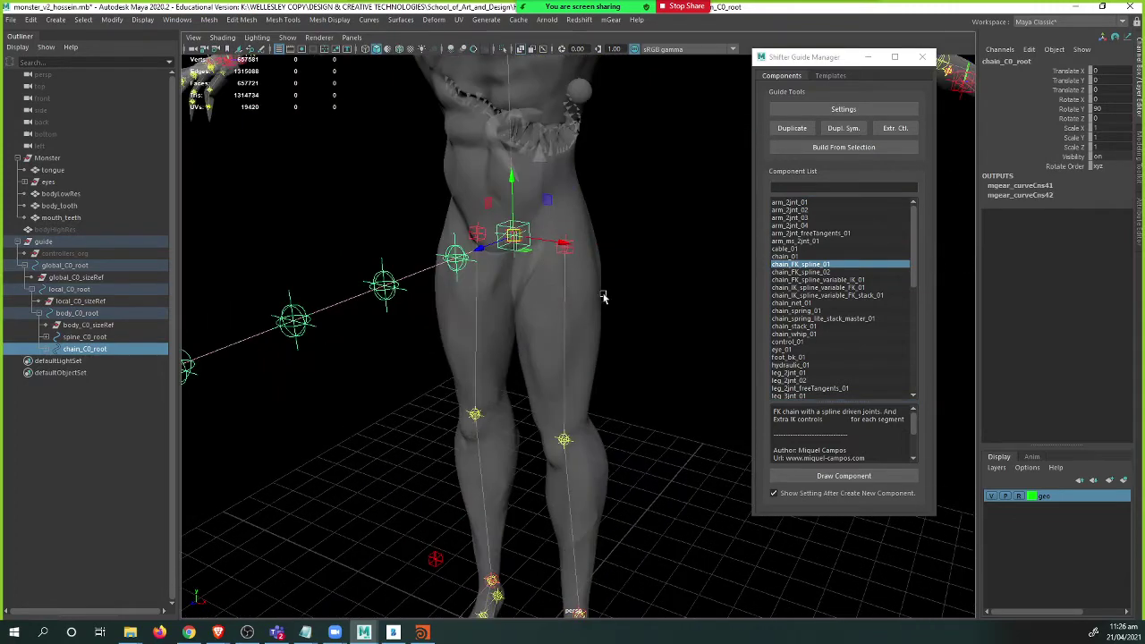
pyautogui.keyDown('alt'); pyautogui.moveTo(504, 288); pyautogui.dragTo(542, 399, button='middle'); pyautogui.keyUp('alt')
pyautogui.keyDown('alt'); pyautogui.moveTo(543, 399); pyautogui.dragTo(511, 384); pyautogui.keyUp('alt')
pyautogui.scroll(2, 536, 362)
pyautogui.keyDown('alt'); pyautogui.moveTo(536, 363); pyautogui.dragTo(590, 445, button='middle'); pyautogui.keyUp('alt')
pyautogui.keyDown('alt'); pyautogui.moveTo(588, 446); pyautogui.dragTo(610, 397); pyautogui.keyUp('alt')
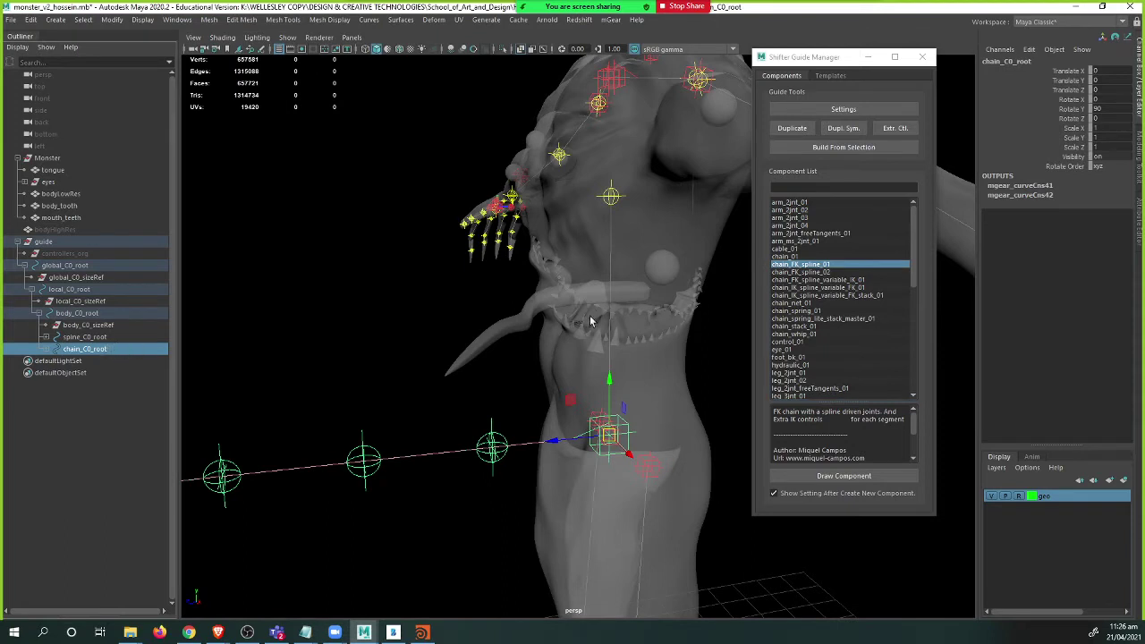
# - Rename the FK spline chain component to tongue in its main settings
pyautogui.click(833, 477)
pyautogui.rightClick(122, 353)
pyautogui.click(110, 352)
pyautogui.click(844, 109)
pyautogui.moveTo(826, 133); pyautogui.dragTo(587, 153)
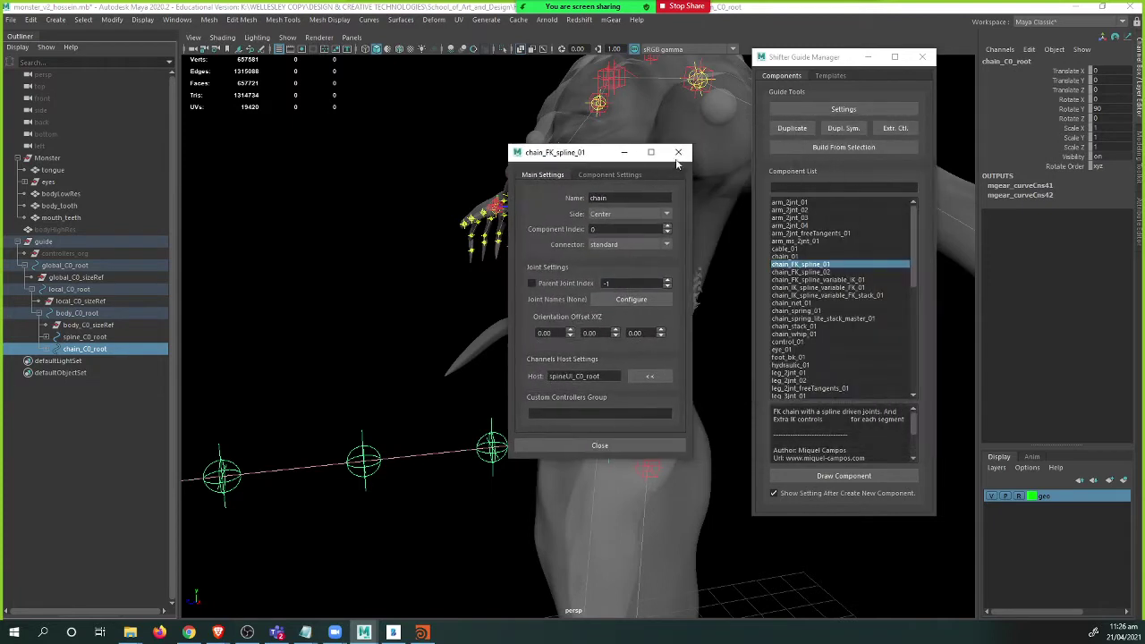
pyautogui.click(678, 152)
pyautogui.click(843, 109)
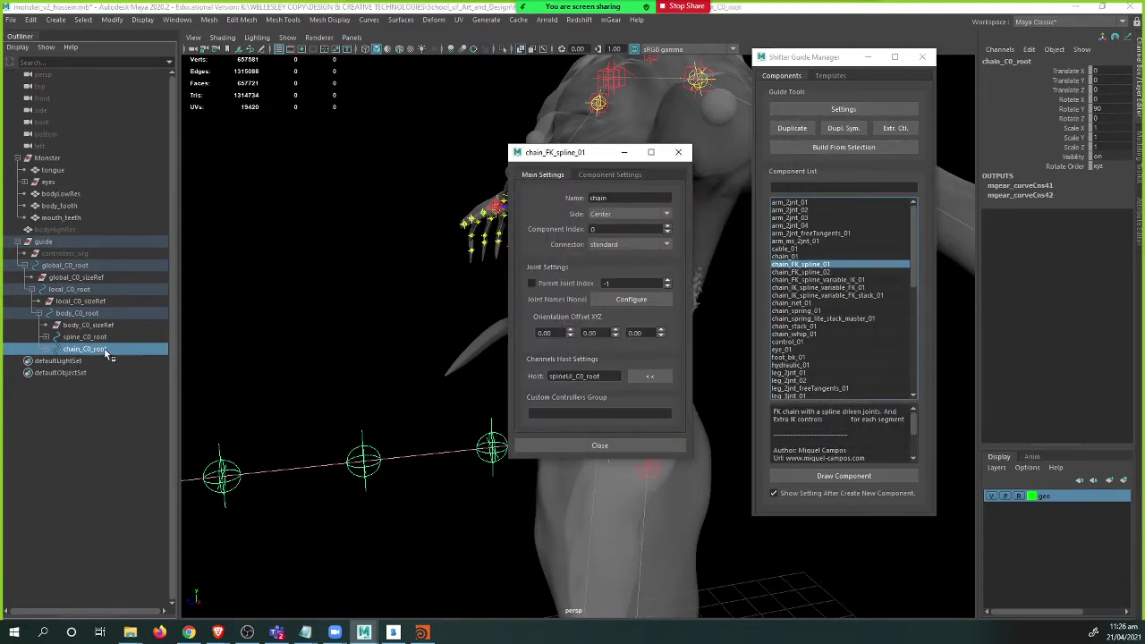
pyautogui.doubleClick(621, 200)
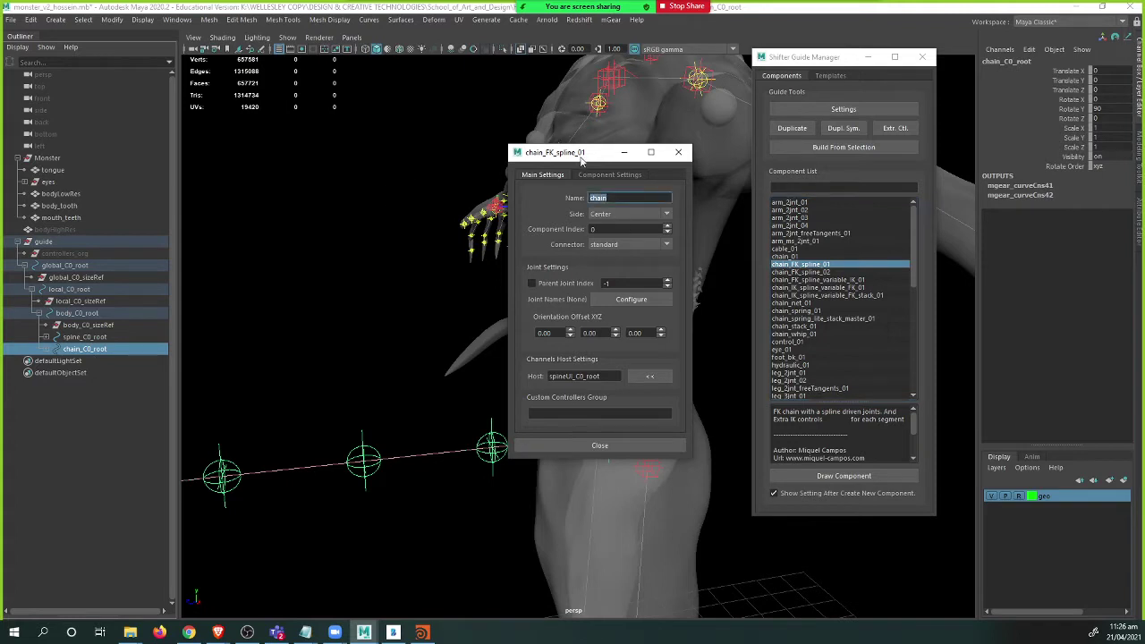
pyautogui.moveTo(581, 158); pyautogui.dragTo(654, 128)
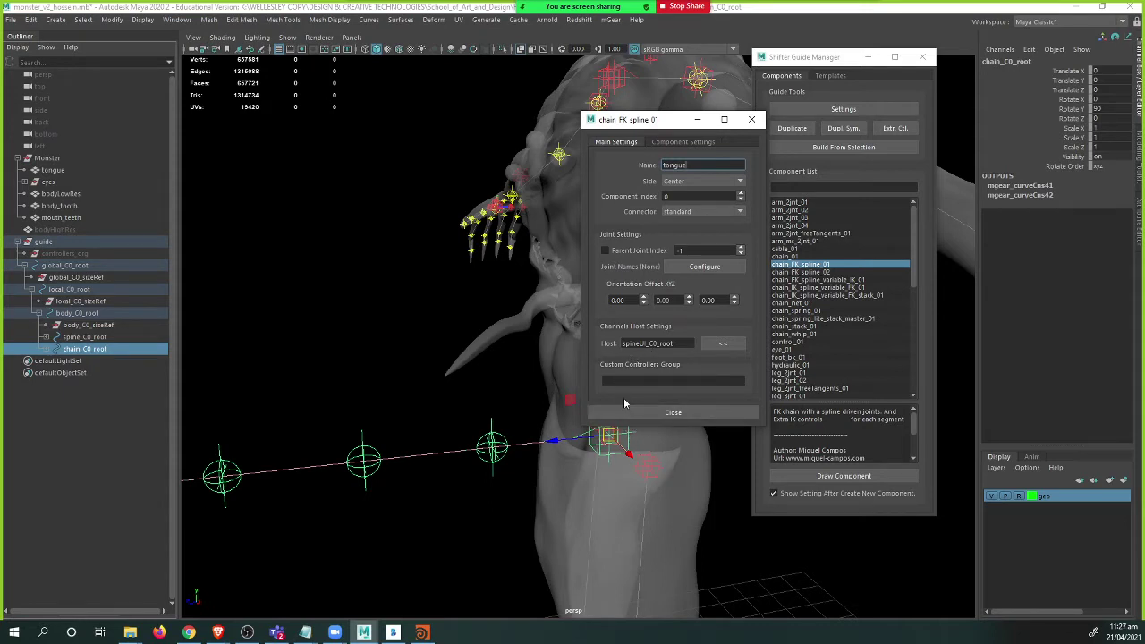
pyautogui.keyDown('alt'); pyautogui.moveTo(491, 391); pyautogui.dragTo(350, 383, button='middle'); pyautogui.keyUp('alt')
pyautogui.click(674, 413)
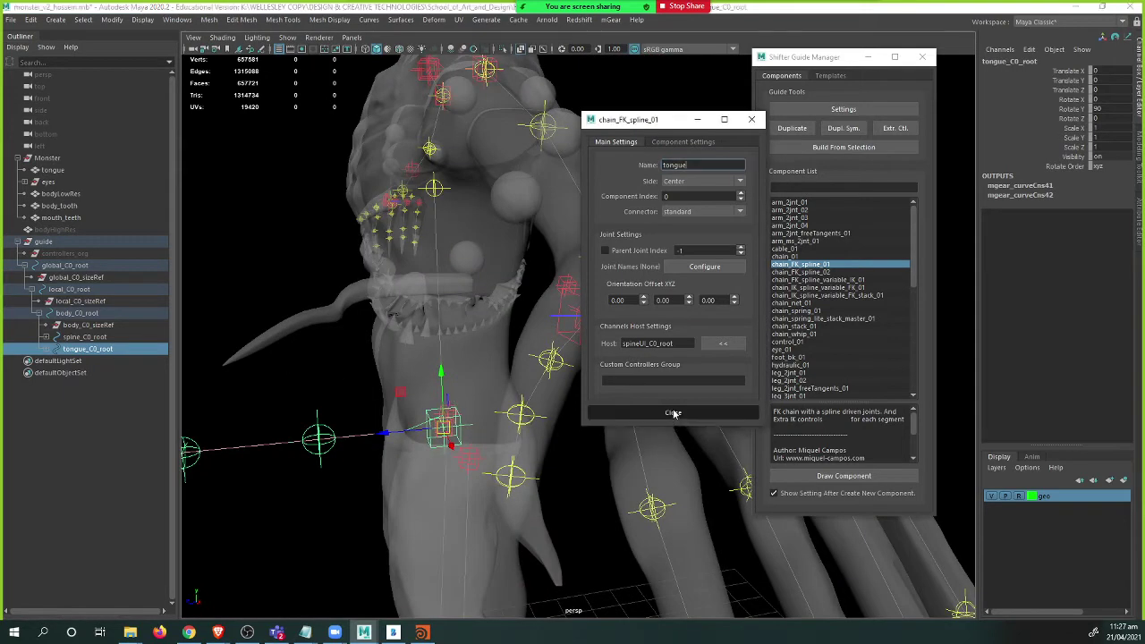
pyautogui.click(673, 413)
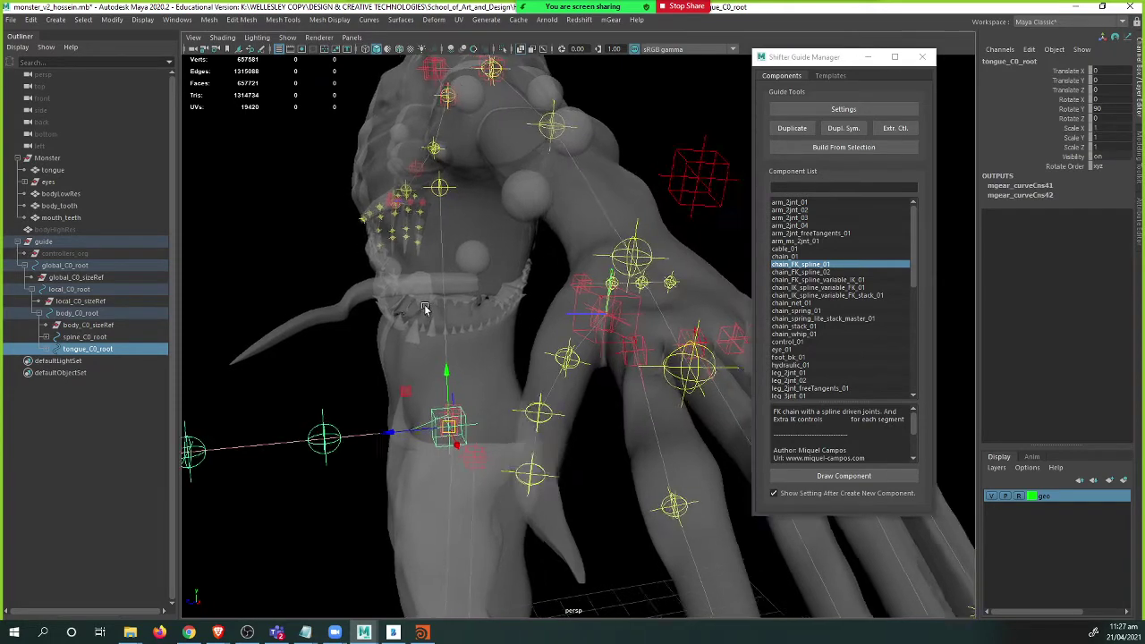
# - Move the tongue chain's root guide up from the pelvis to the base of the tongue inside the belly mouth
pyautogui.keyDown('alt'); pyautogui.moveTo(425, 307); pyautogui.dragTo(447, 298, button='middle'); pyautogui.keyUp('alt')
pyautogui.keyDown('alt'); pyautogui.moveTo(344, 392); pyautogui.dragTo(422, 358, button='middle'); pyautogui.keyUp('alt')
pyautogui.keyDown('alt'); pyautogui.moveTo(422, 358); pyautogui.dragTo(424, 380); pyautogui.keyUp('alt')
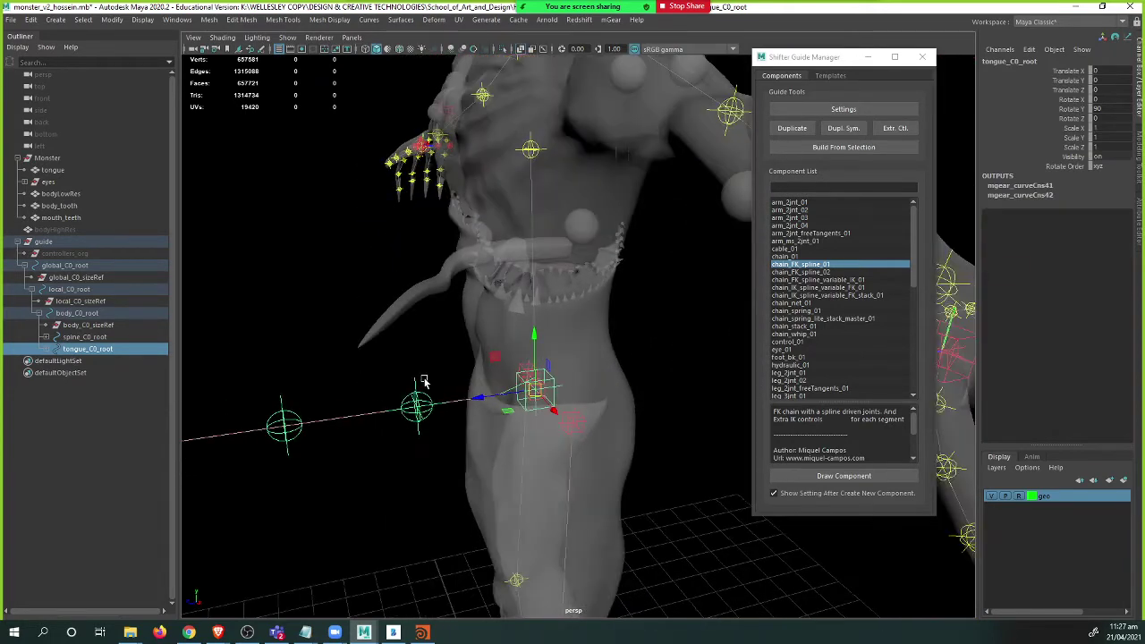
pyautogui.moveTo(496, 357); pyautogui.dragTo(520, 213)
pyautogui.press('f')
pyautogui.hotkey('alt', 'space')
pyautogui.keyDown('alt'); pyautogui.moveTo(593, 364); pyautogui.dragTo(440, 353, button='right'); pyautogui.keyUp('alt')
pyautogui.moveTo(439, 353)
pyautogui.keyDown('alt'); pyautogui.mouseDown()
pyautogui.moveTo(478, 374)
pyautogui.moveTo(388, 368)
pyautogui.moveTo(595, 344)
pyautogui.moveTo(426, 355)
pyautogui.mouseUp(); pyautogui.keyUp('alt')
# - Move the tongue's first chain guide closer to the root, about Translate Z 0.594, and rotate it about 23.4 in Y to follow the tongue
pyautogui.click(299, 373)
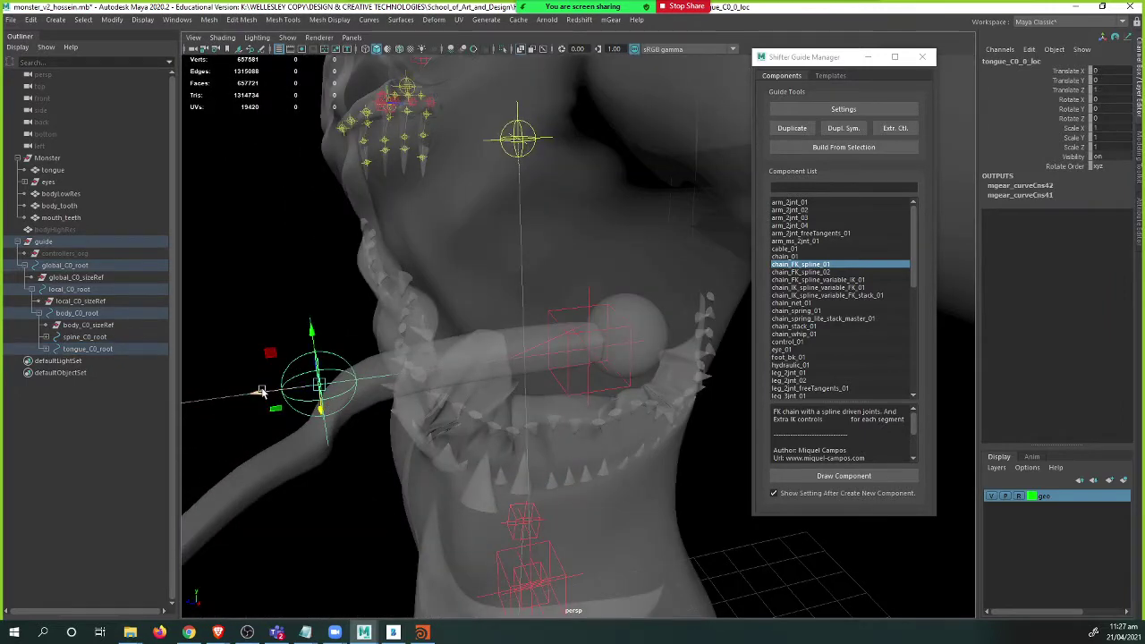
pyautogui.moveTo(260, 391); pyautogui.dragTo(551, 416)
pyautogui.press('e')
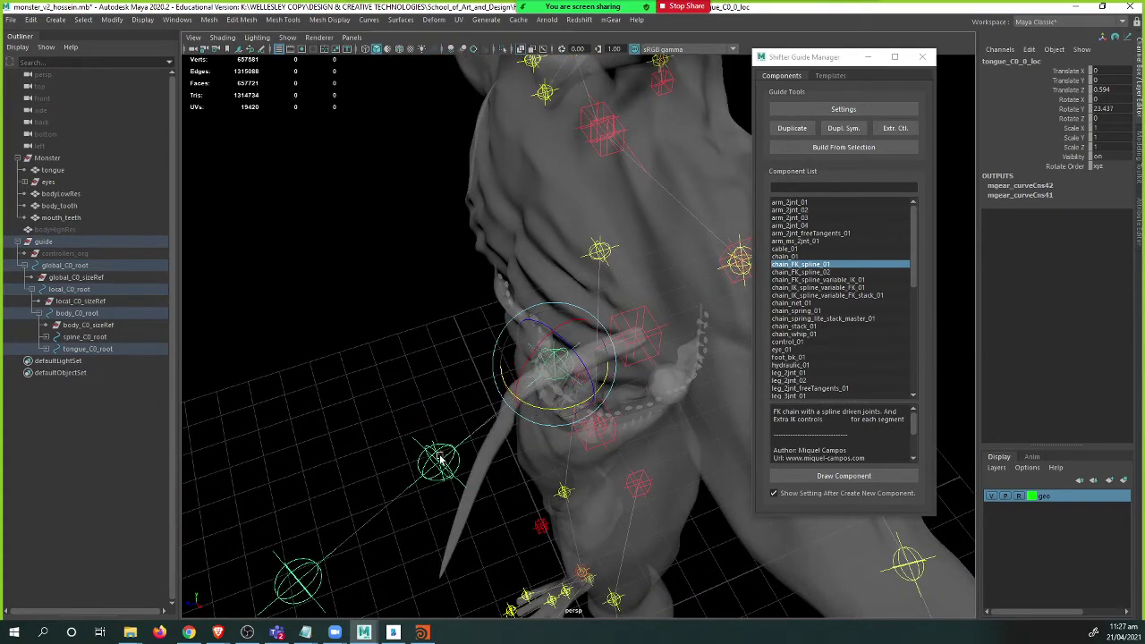
# - Move the tongue's second chain guide inward to about Translate Z 0.497 and rotate it about 29.7 in Y along the tongue's bend
pyautogui.click(447, 484)
pyautogui.press('w')
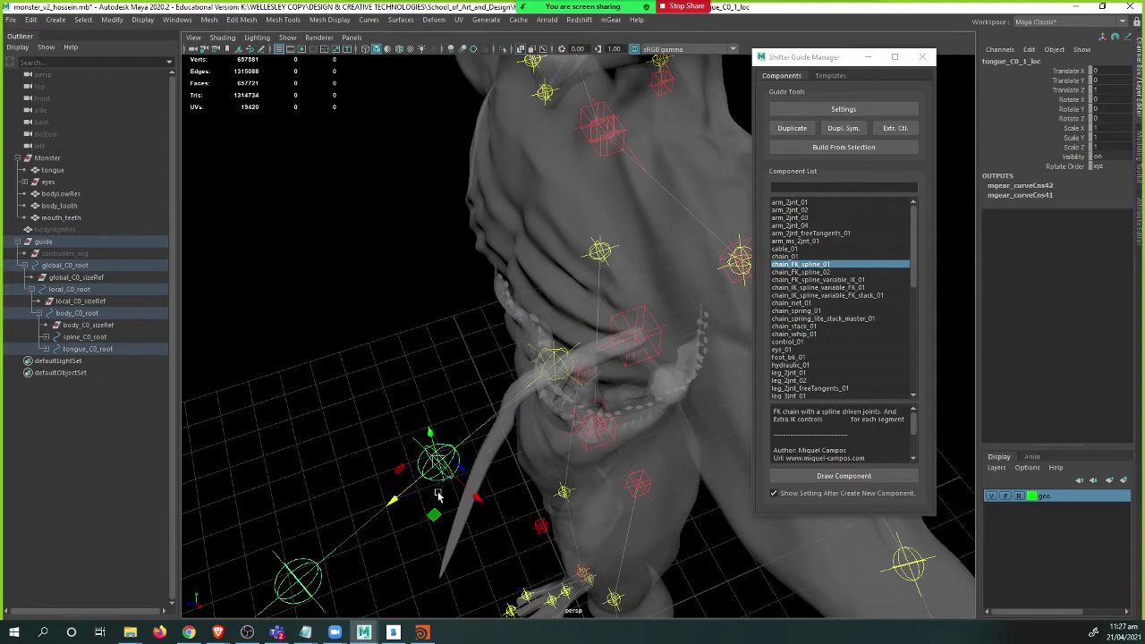
pyautogui.moveTo(405, 504); pyautogui.dragTo(476, 419)
pyautogui.press('e')
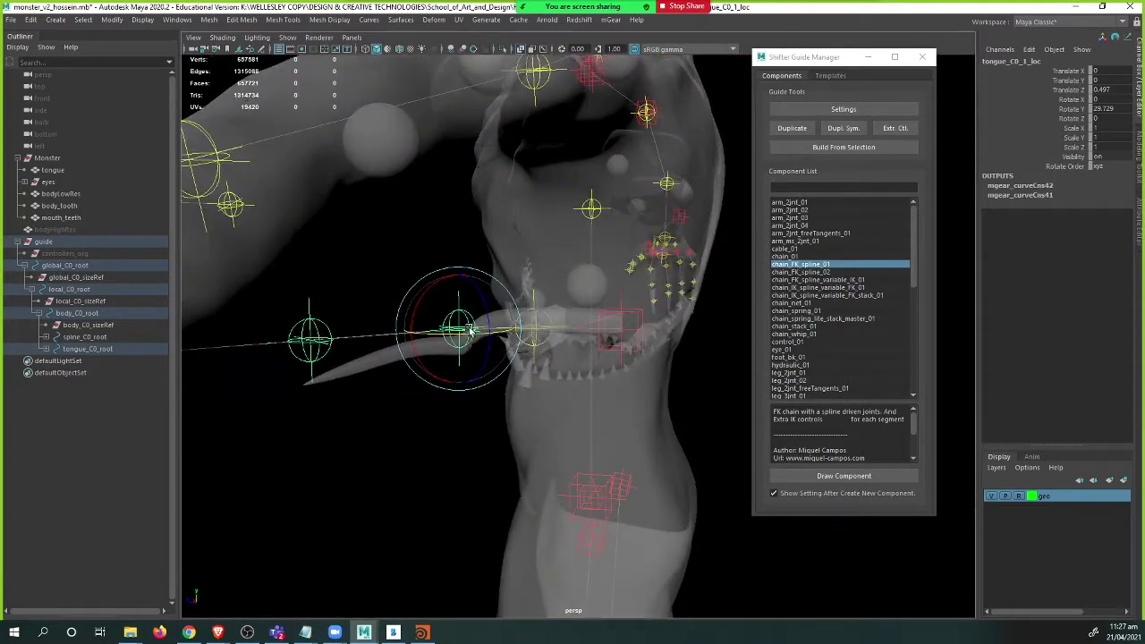
# - Rotate the tongue's second chain guide about 12.6 in X and move the third guide inward to about Translate Z 0.453
pyautogui.moveTo(436, 303); pyautogui.dragTo(427, 297)
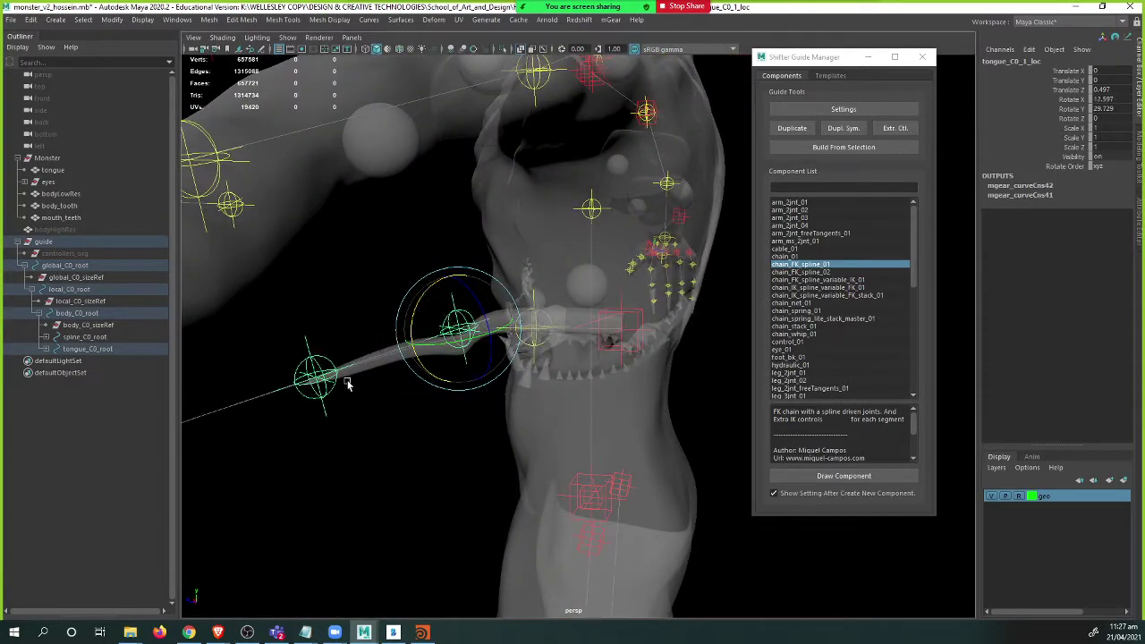
pyautogui.click(309, 383)
pyautogui.press('w')
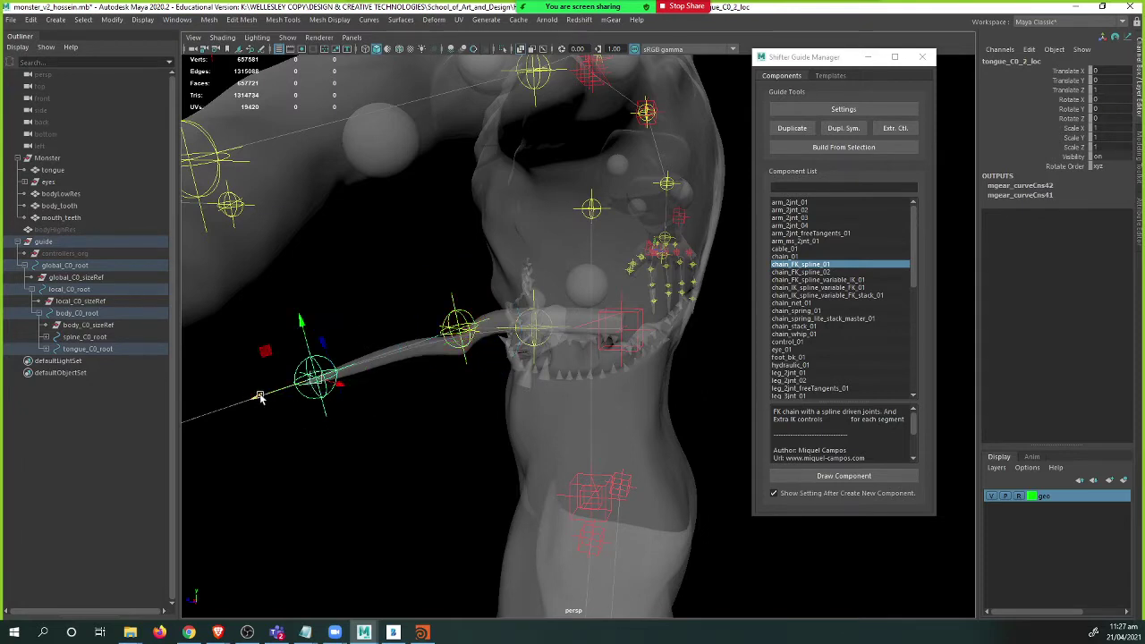
pyautogui.moveTo(260, 394); pyautogui.dragTo(358, 379)
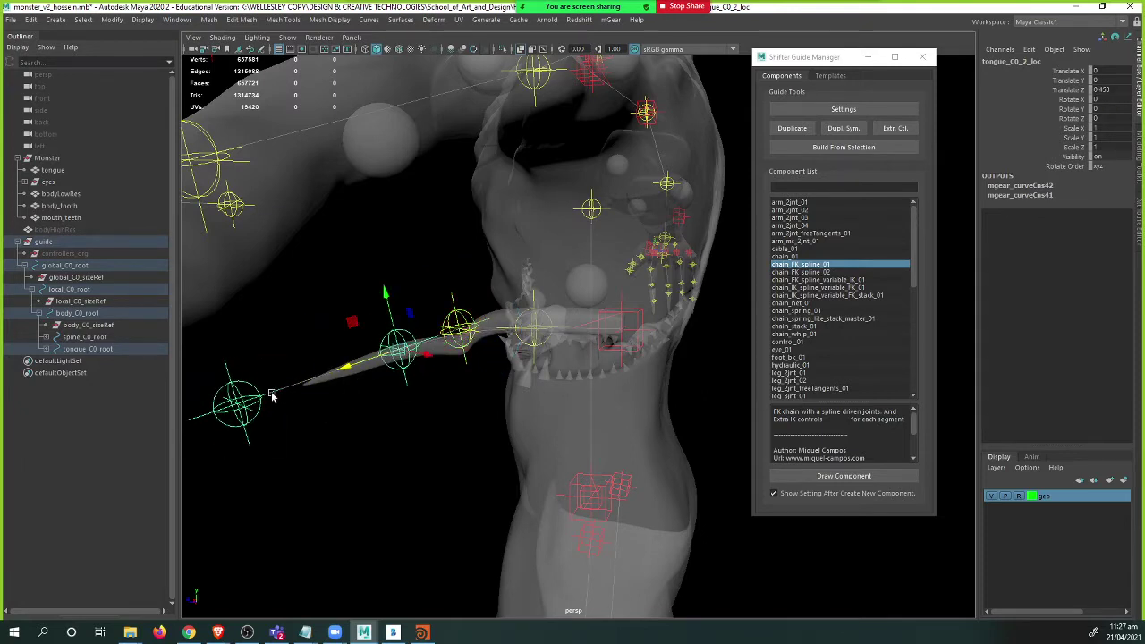
# - Move the tongue's last chain guide inward to about Translate Z 0.624 and rotate the third guide in Y along the tongue
pyautogui.click(235, 408)
pyautogui.moveTo(211, 420); pyautogui.dragTo(412, 410)
pyautogui.click(548, 483)
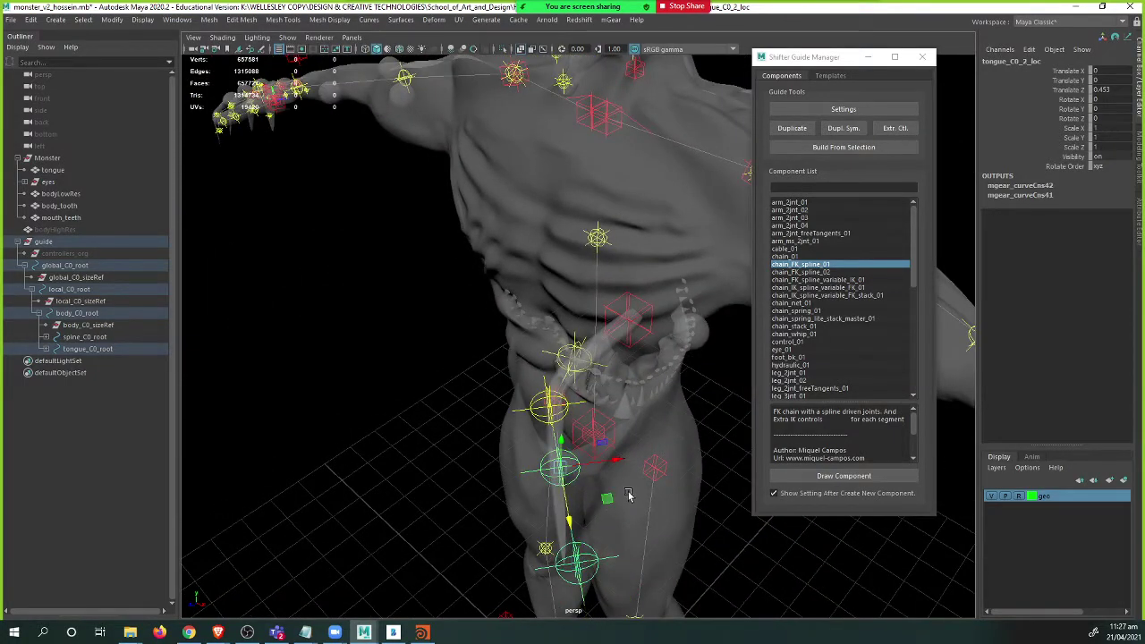
pyautogui.press('e')
pyautogui.moveTo(614, 512); pyautogui.dragTo(598, 505)
pyautogui.press('w')
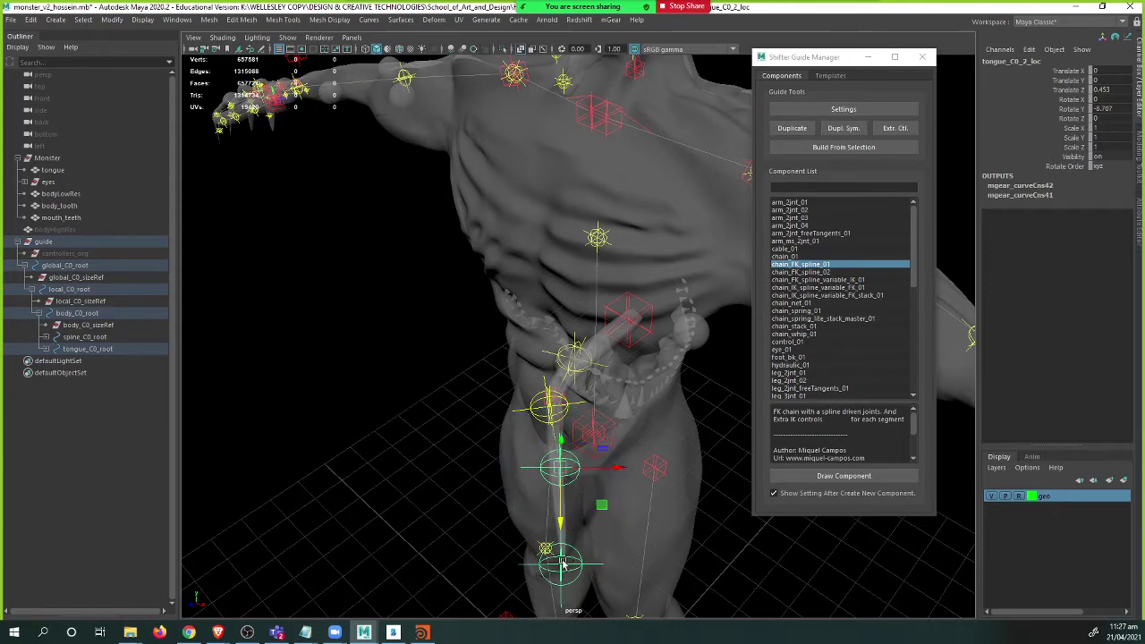
# - Fit the tongue's last chain guide to the tip of the tongue and adjust the second guide's placement
pyautogui.click(562, 571)
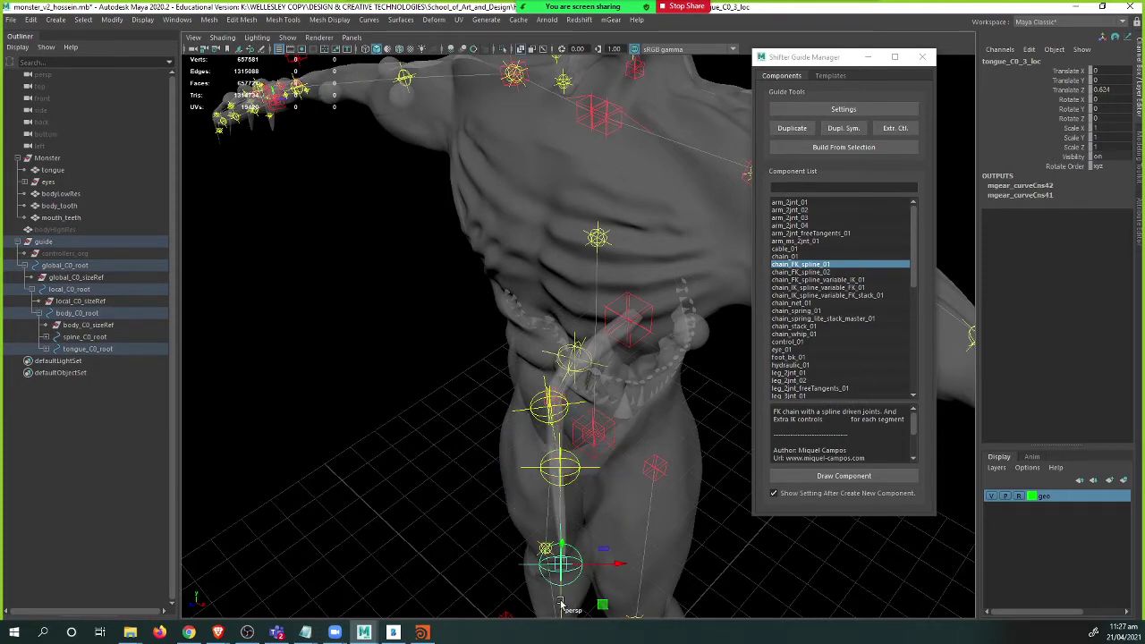
pyautogui.moveTo(561, 602); pyautogui.dragTo(445, 507)
pyautogui.click(469, 326)
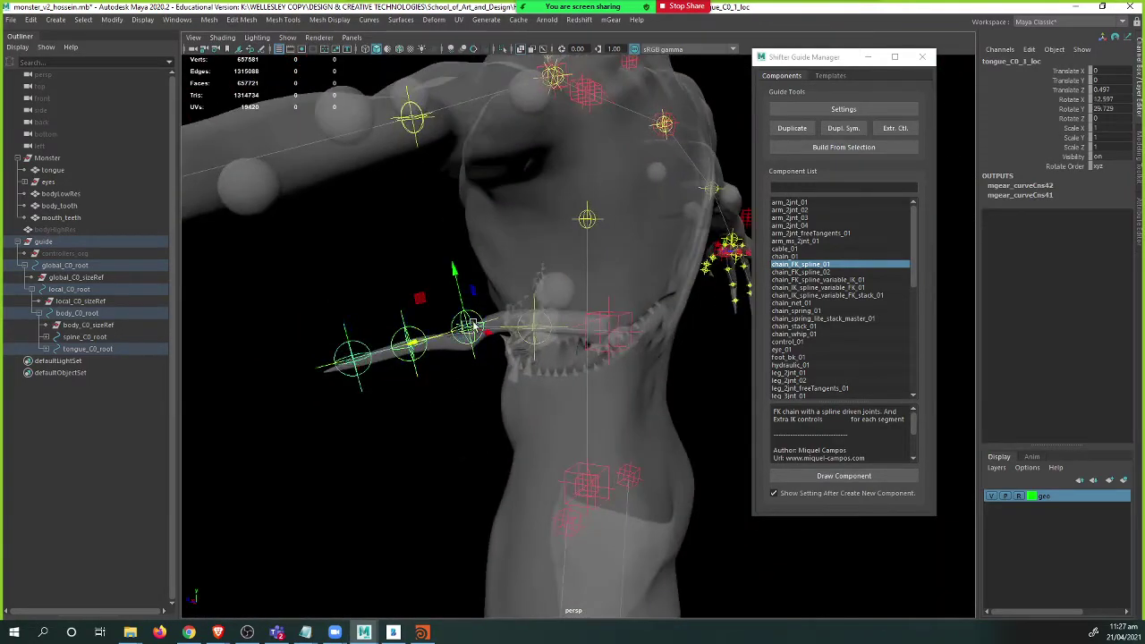
pyautogui.moveTo(455, 268); pyautogui.dragTo(569, 366)
pyautogui.click(677, 376)
# - Select the top-level guide group and save the scene as a new file with the version number raised to v3
pyautogui.keyDown('alt'); pyautogui.moveTo(648, 367); pyautogui.dragTo(626, 343, button='middle'); pyautogui.keyUp('alt')
pyautogui.scroll(-3, 617, 346)
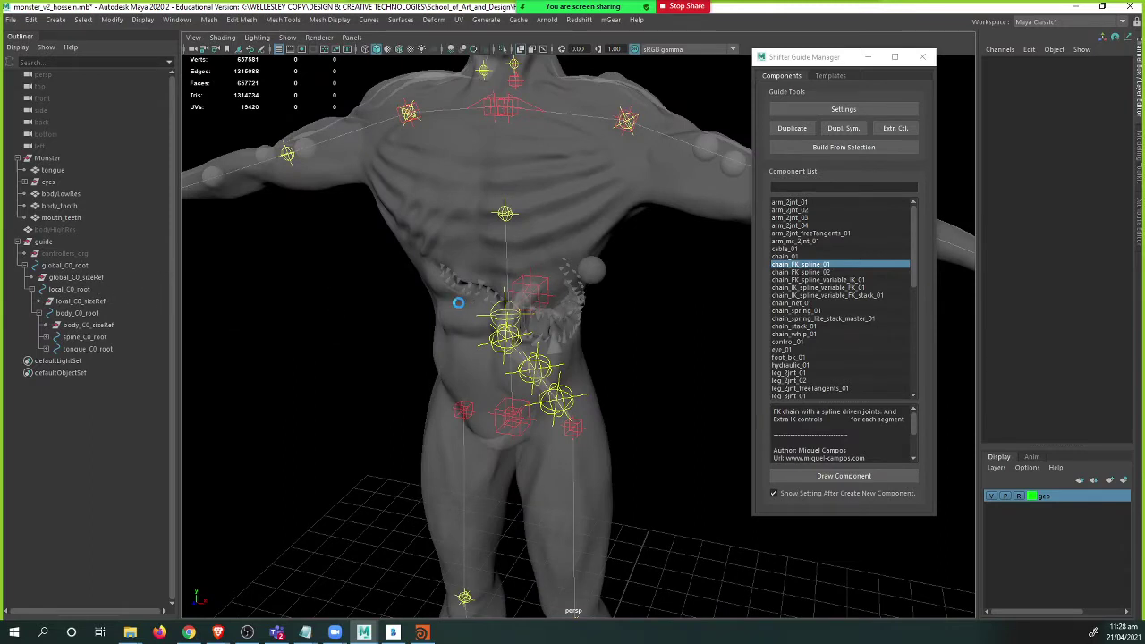
pyautogui.keyDown('alt'); pyautogui.moveTo(400, 317); pyautogui.dragTo(346, 357, button='middle'); pyautogui.keyUp('alt')
pyautogui.scroll(-3, 337, 388)
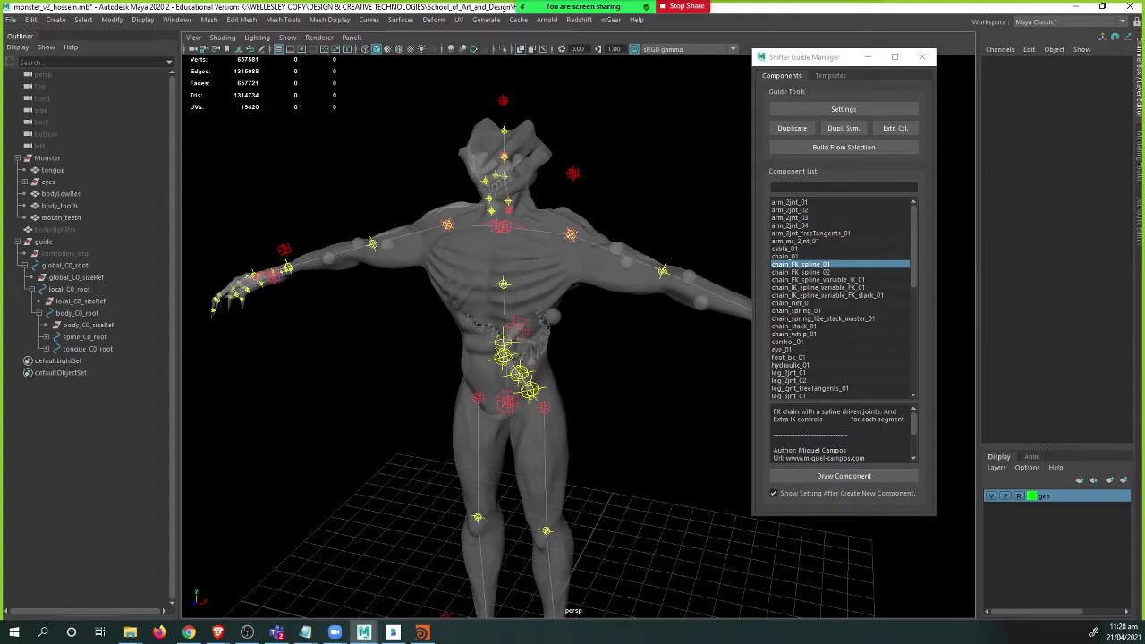
pyautogui.click(50, 243)
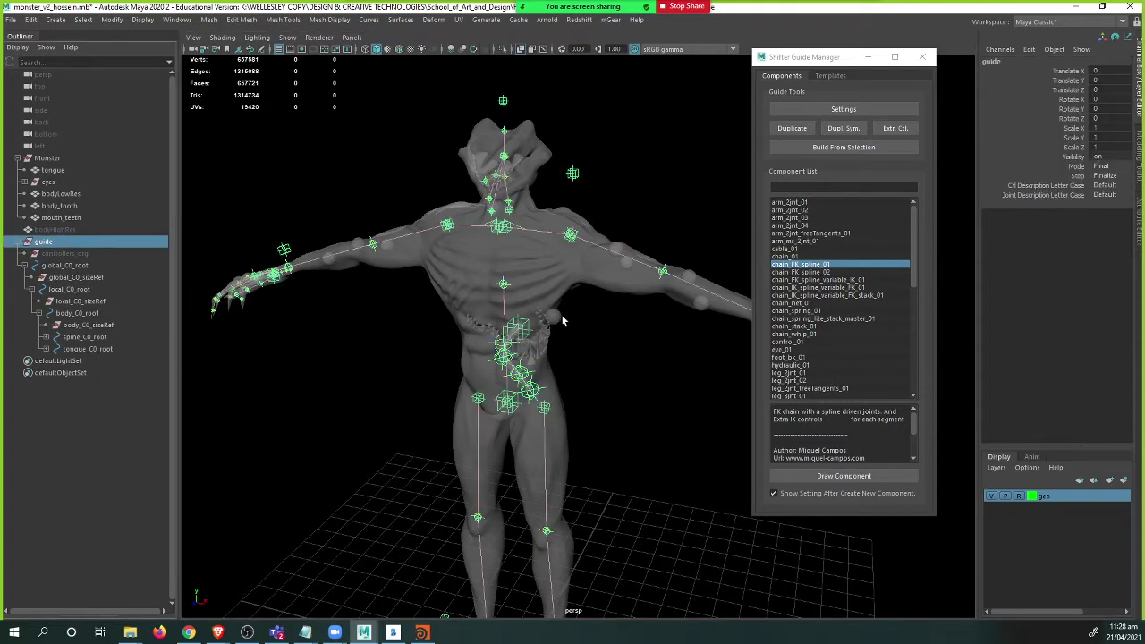
pyautogui.keyDown('alt'); pyautogui.moveTo(562, 321); pyautogui.dragTo(564, 269, button='middle'); pyautogui.keyUp('alt')
pyautogui.keyDown('alt'); pyautogui.moveTo(564, 268); pyautogui.dragTo(507, 256, button='right'); pyautogui.keyUp('alt')
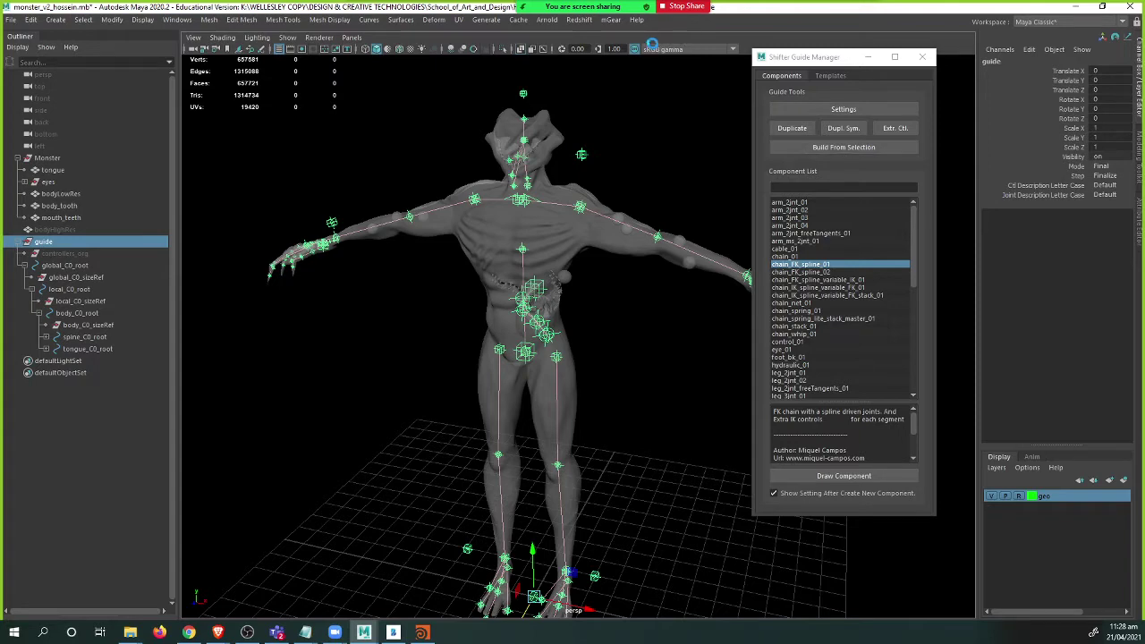
pyautogui.hotkey('ctrl', 'shift', 's')
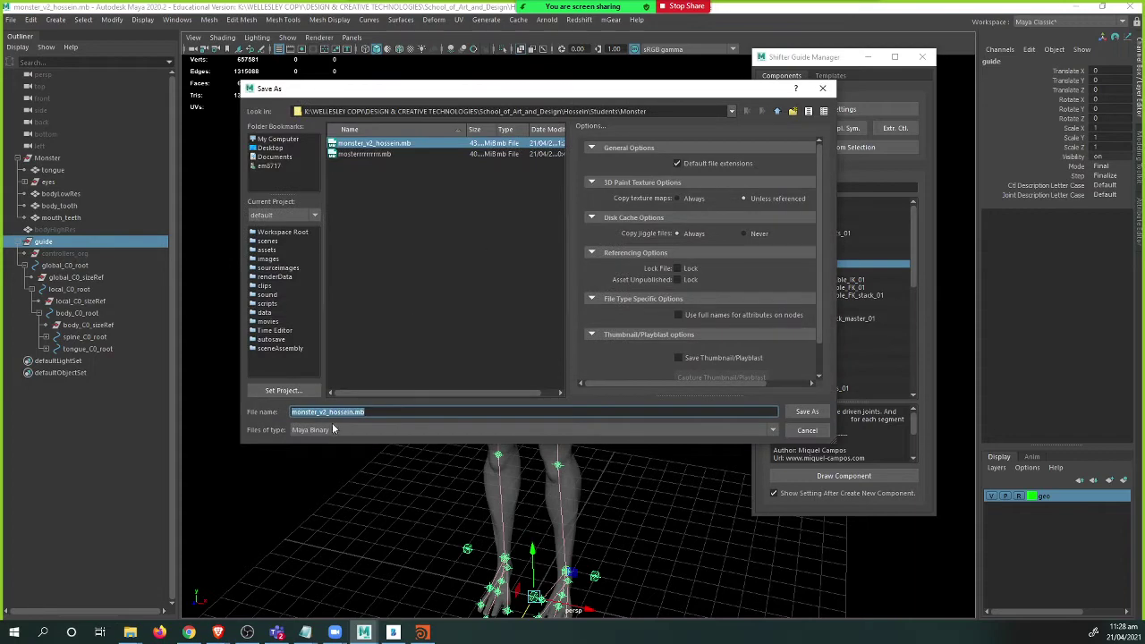
pyautogui.click(328, 413)
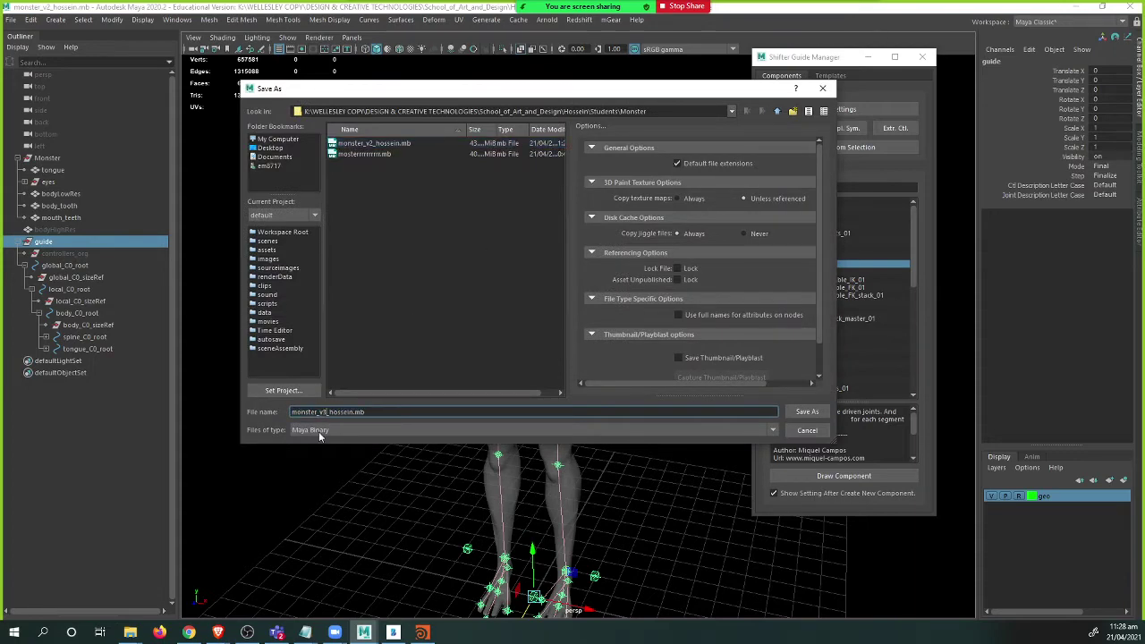
pyautogui.press('Return')
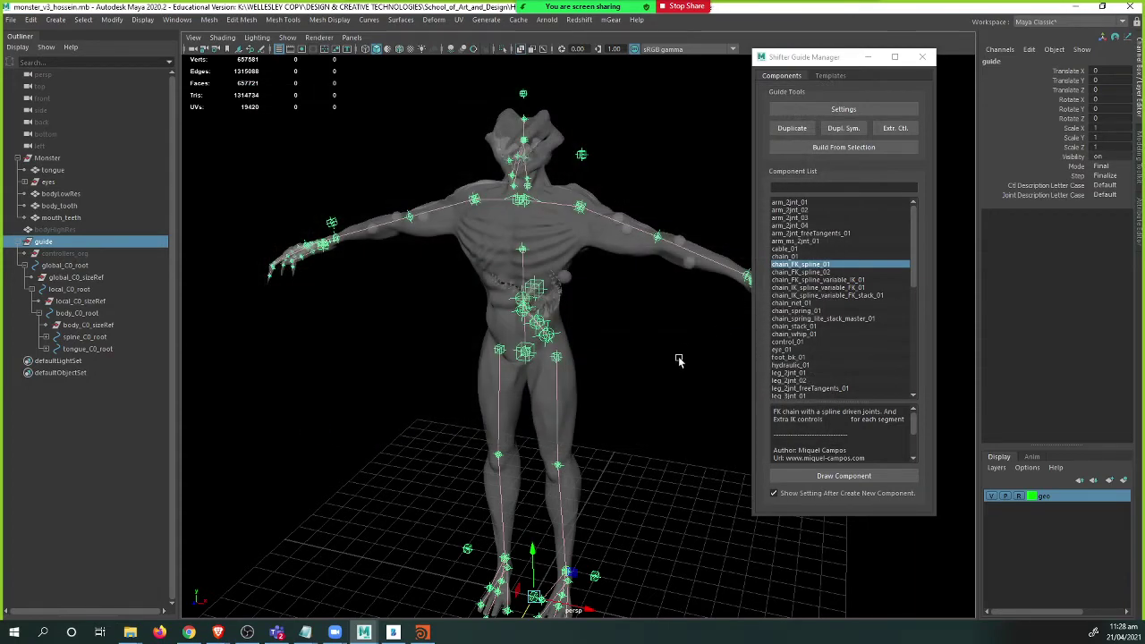
# - Build the rig from the selected guide and close the build log
pyautogui.click(844, 147)
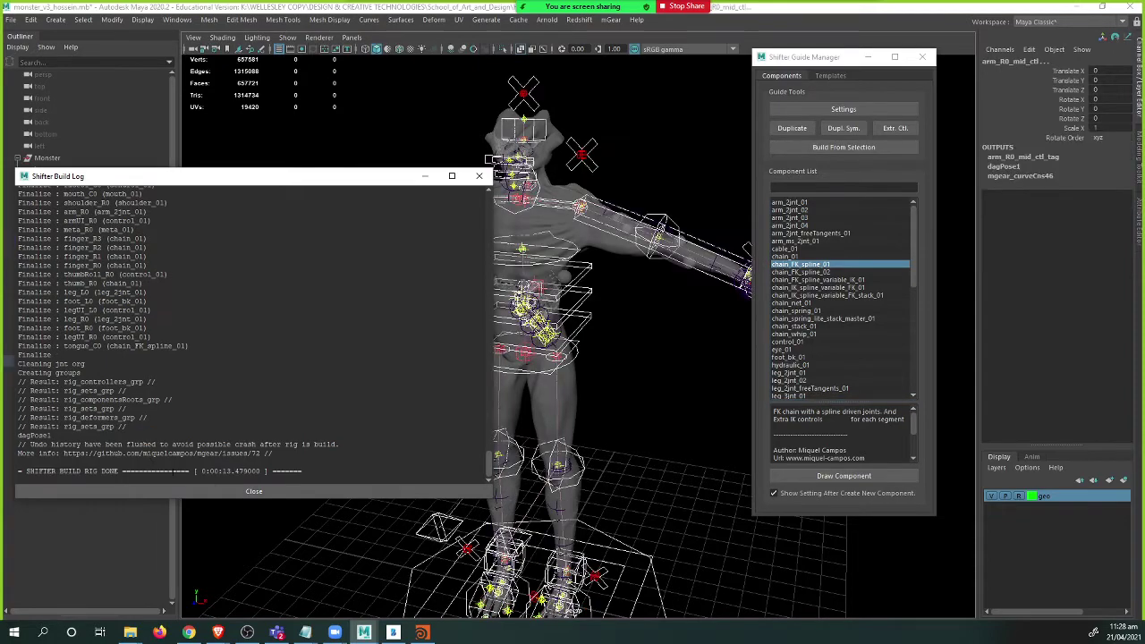
pyautogui.click(250, 494)
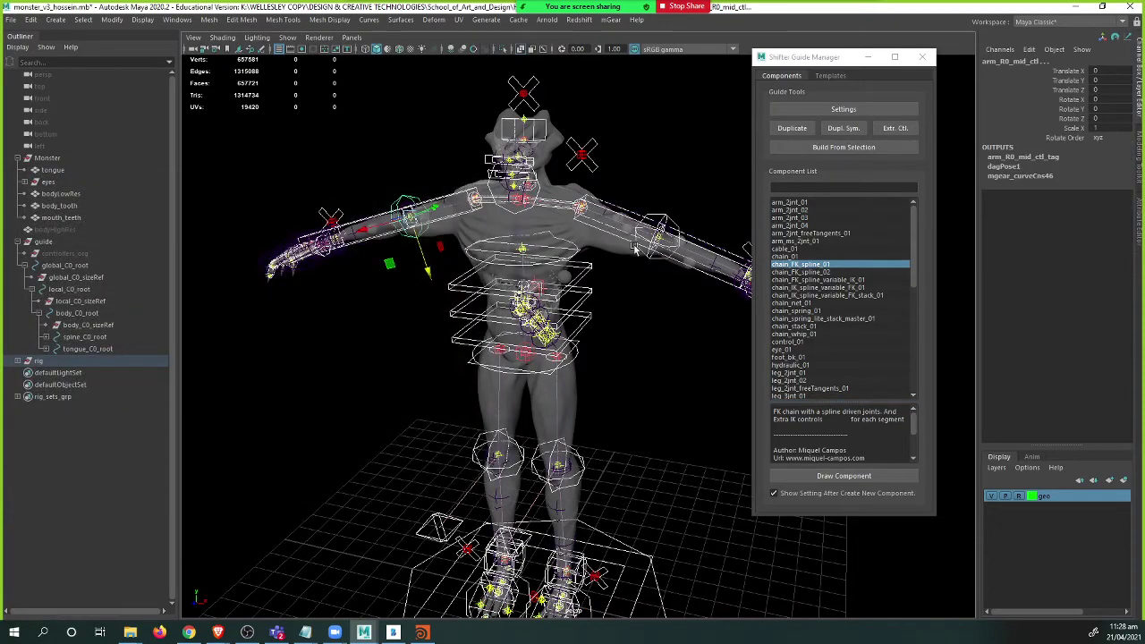
pyautogui.keyDown('alt'); pyautogui.moveTo(584, 394); pyautogui.dragTo(522, 364, button='middle'); pyautogui.keyUp('alt')
pyautogui.scroll(-1, 545, 301)
# - Collapse the guide hierarchy in the scene tree and hide the guide group so only the built rig shows
pyautogui.click(50, 360)
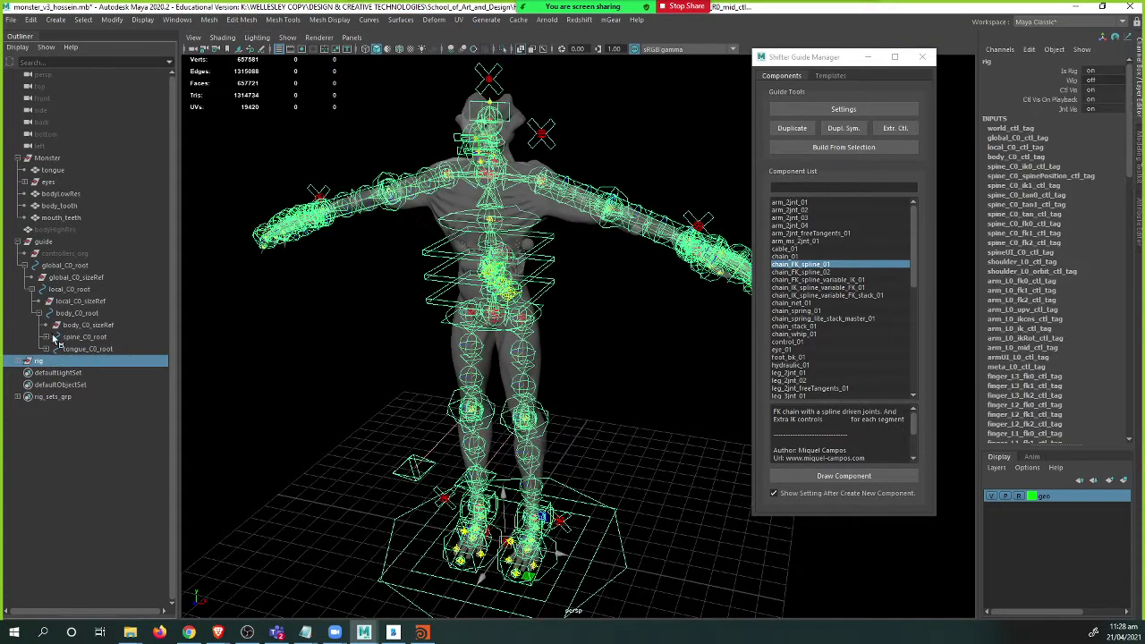
pyautogui.click(51, 243)
pyautogui.click(18, 243)
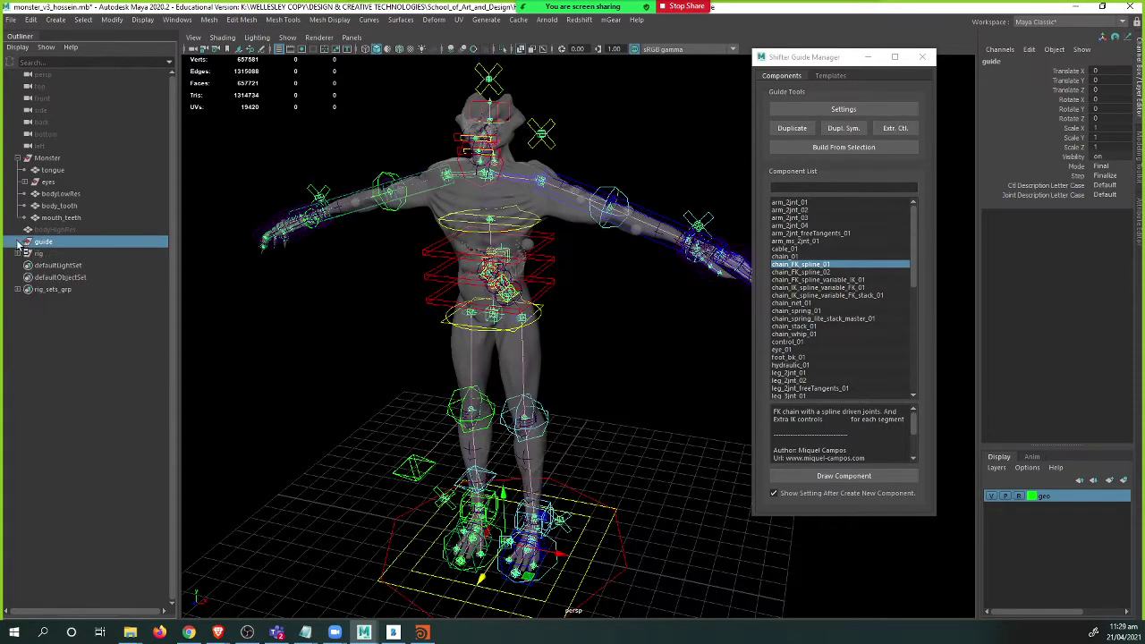
pyautogui.hotkey('ctrl', 'h')
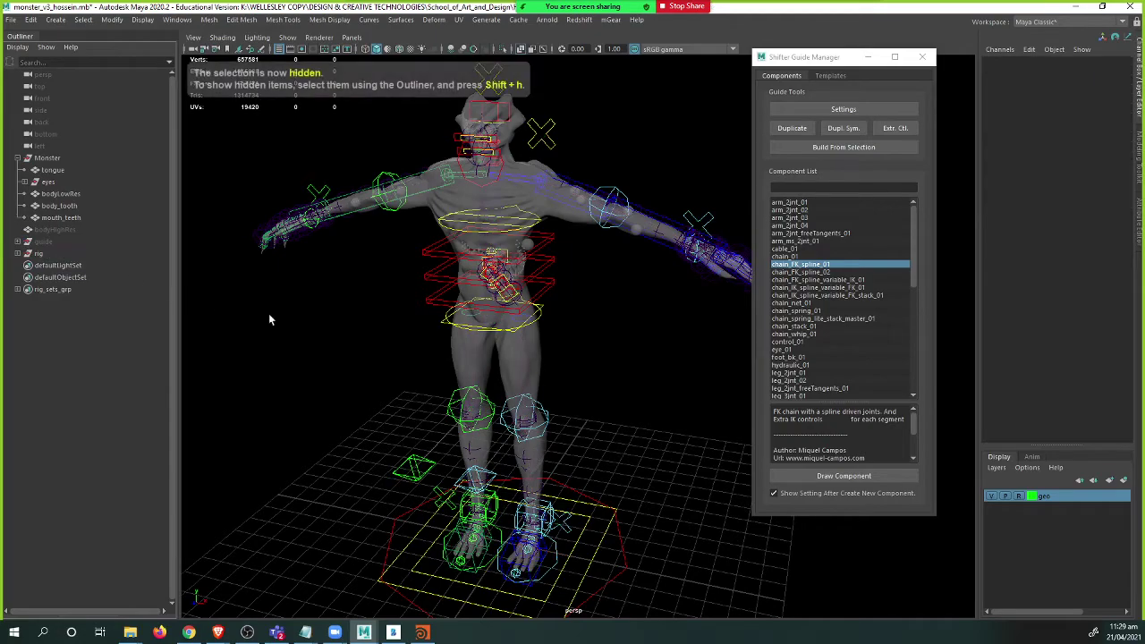
# - Cycle the viewport background from black to the blue-grey gradient to make the rig's joints and controls easier to see
pyautogui.keyDown('alt'); pyautogui.moveTo(583, 324); pyautogui.dragTo(546, 325); pyautogui.keyUp('alt')
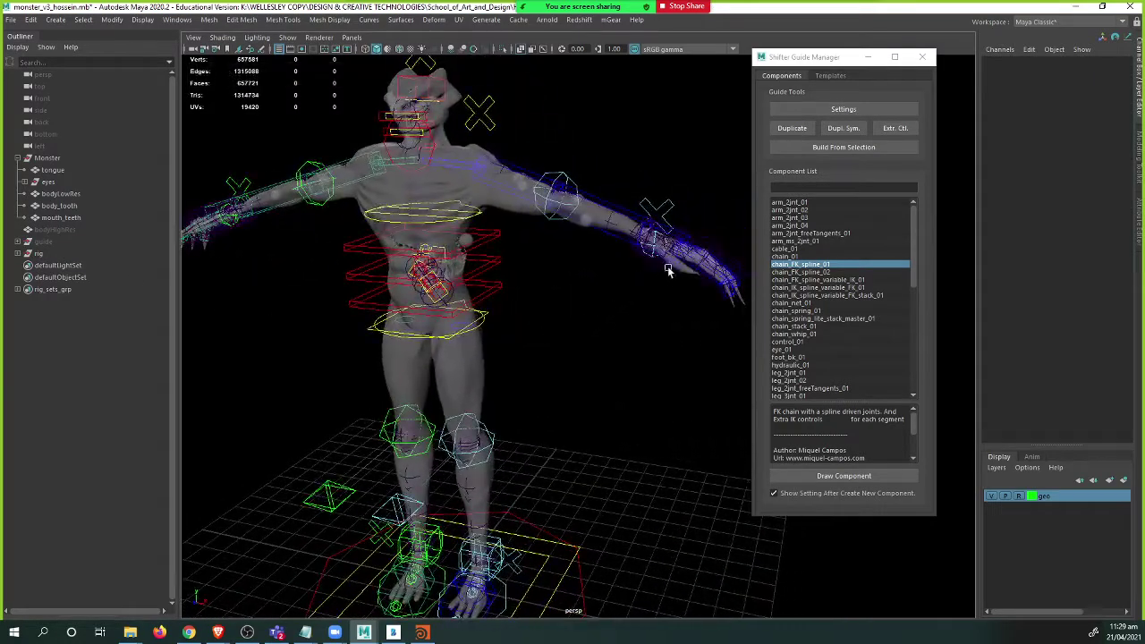
pyautogui.keyDown('alt'); pyautogui.moveTo(670, 263); pyautogui.dragTo(568, 259); pyautogui.keyUp('alt')
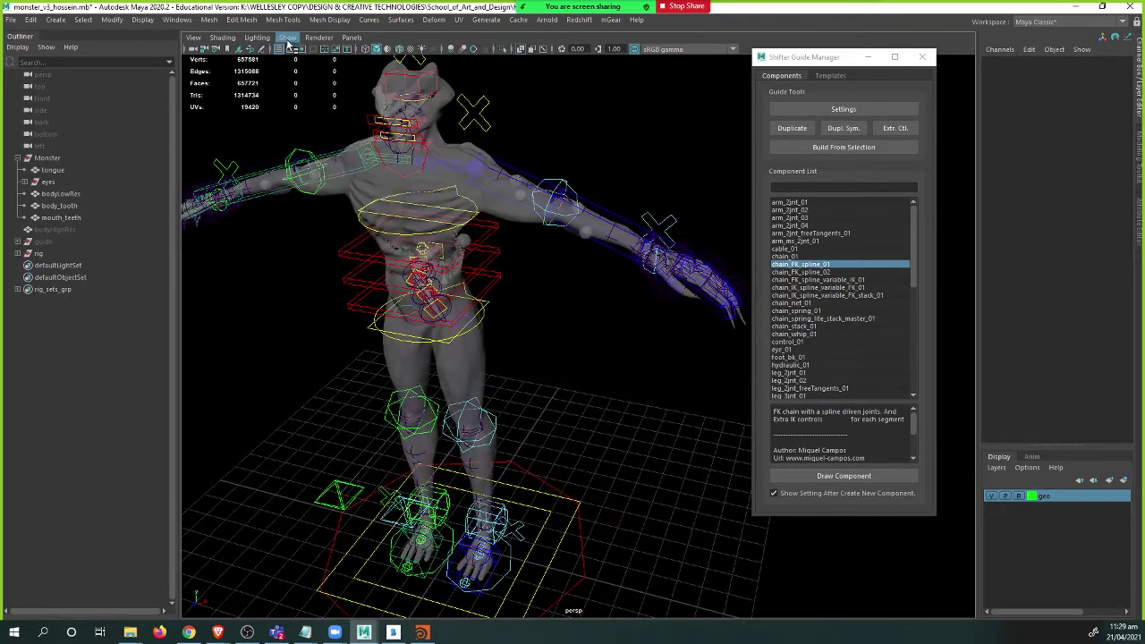
pyautogui.hotkey('alt', 'b')
pyautogui.hotkey('alt', 'b')
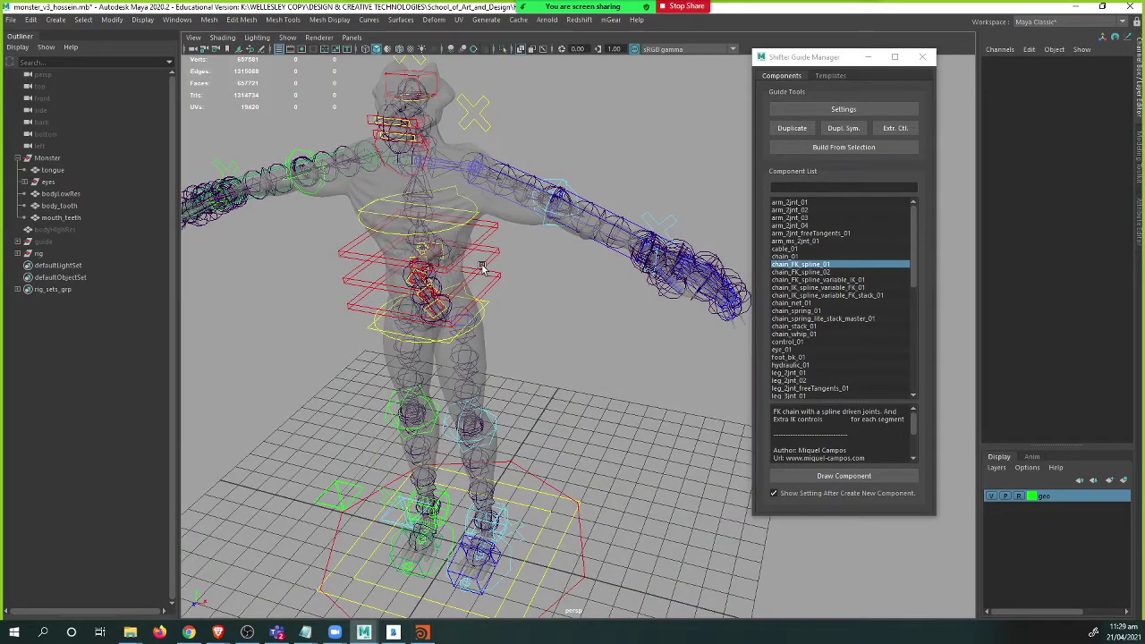
pyautogui.hotkey('alt', 'b')
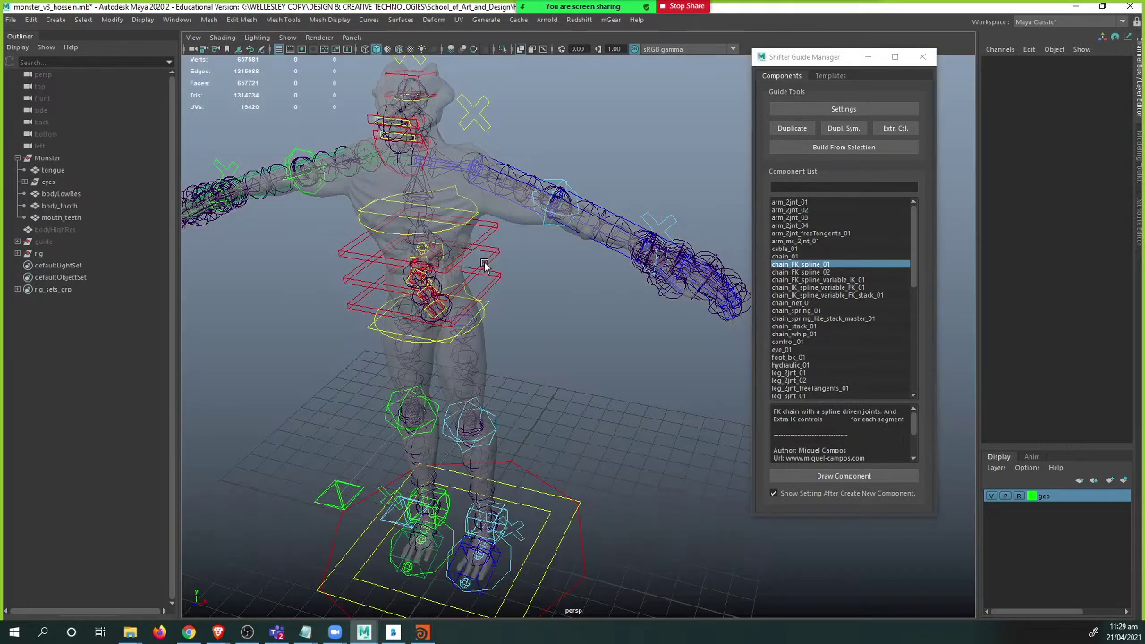
pyautogui.keyDown('alt'); pyautogui.moveTo(475, 241); pyautogui.dragTo(519, 266, button='middle'); pyautogui.keyUp('alt')
pyautogui.scroll(-3, 519, 266)
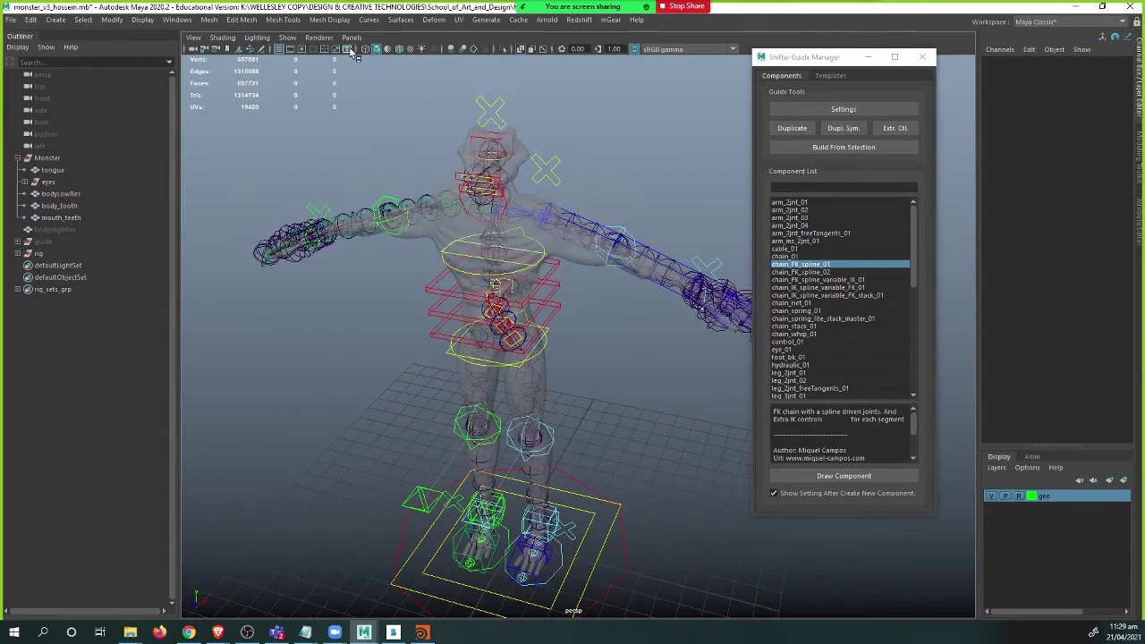
# - Turn off the display of joints in the perspective viewport
pyautogui.click(222, 38)
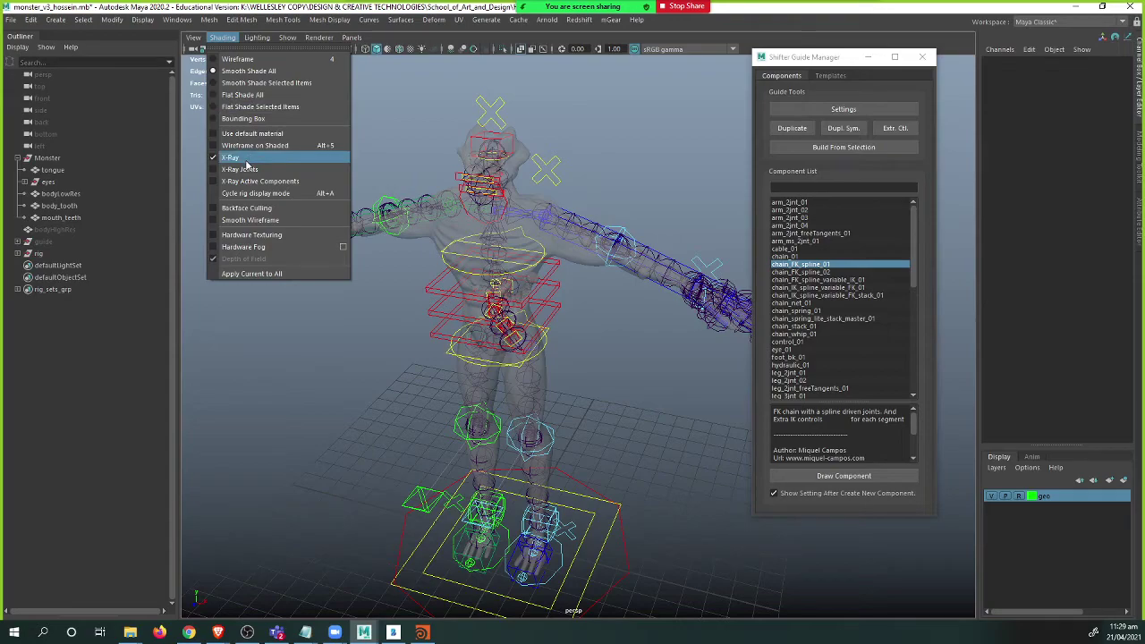
pyautogui.click(603, 352)
pyautogui.keyDown('alt'); pyautogui.moveTo(600, 385); pyautogui.dragTo(637, 335, button='middle'); pyautogui.keyUp('alt')
pyautogui.scroll(4, 637, 336)
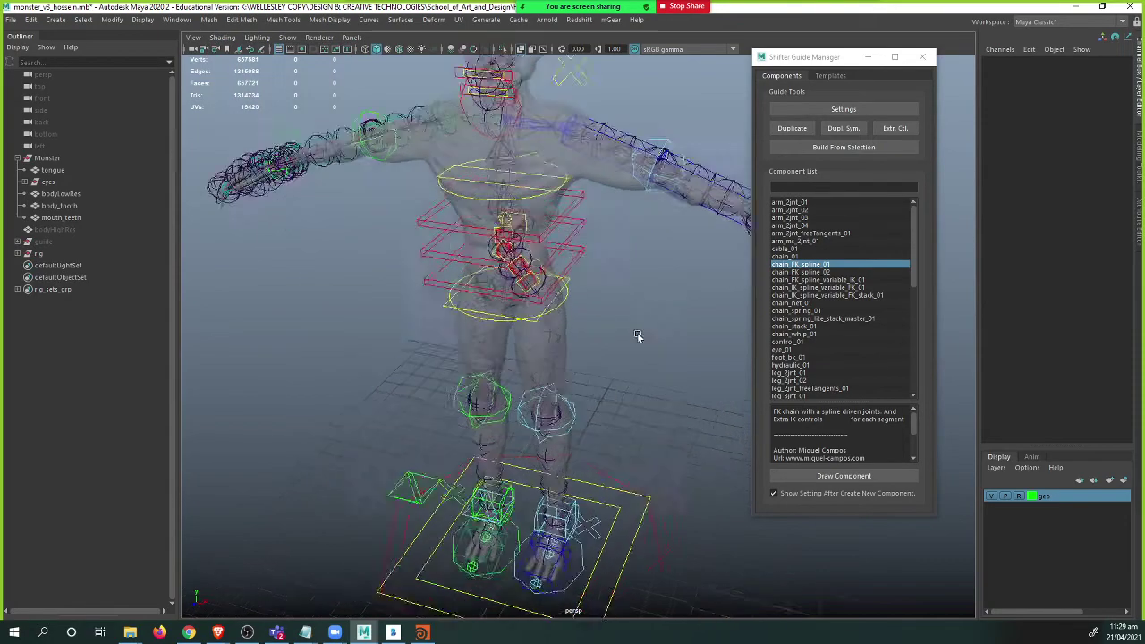
pyautogui.keyDown('alt'); pyautogui.moveTo(593, 355); pyautogui.dragTo(539, 350); pyautogui.keyUp('alt')
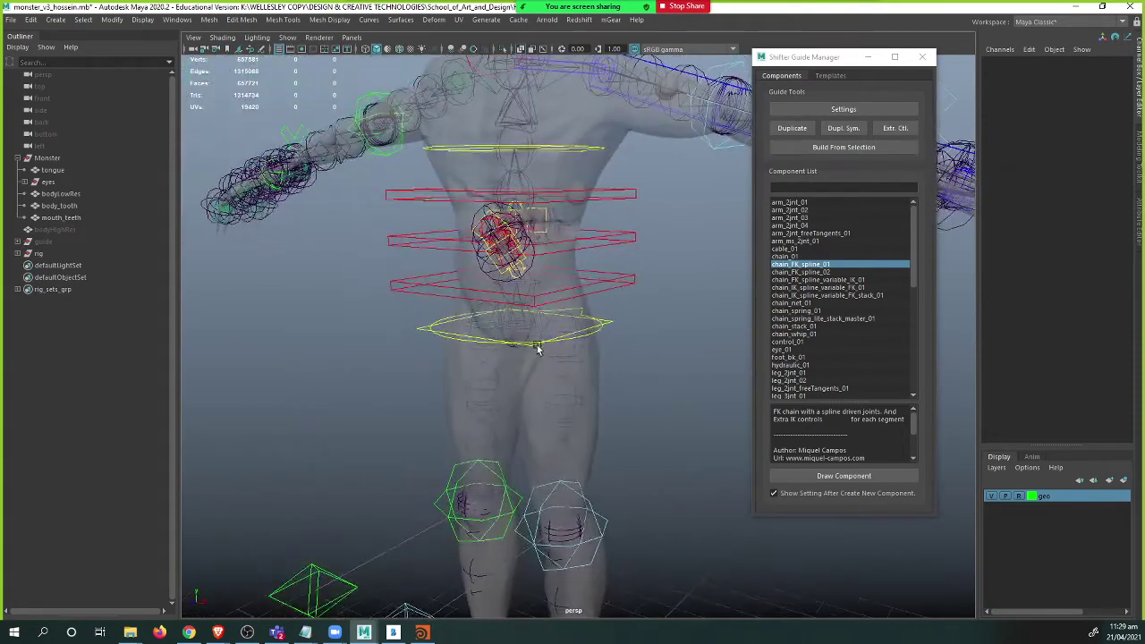
pyautogui.click(288, 38)
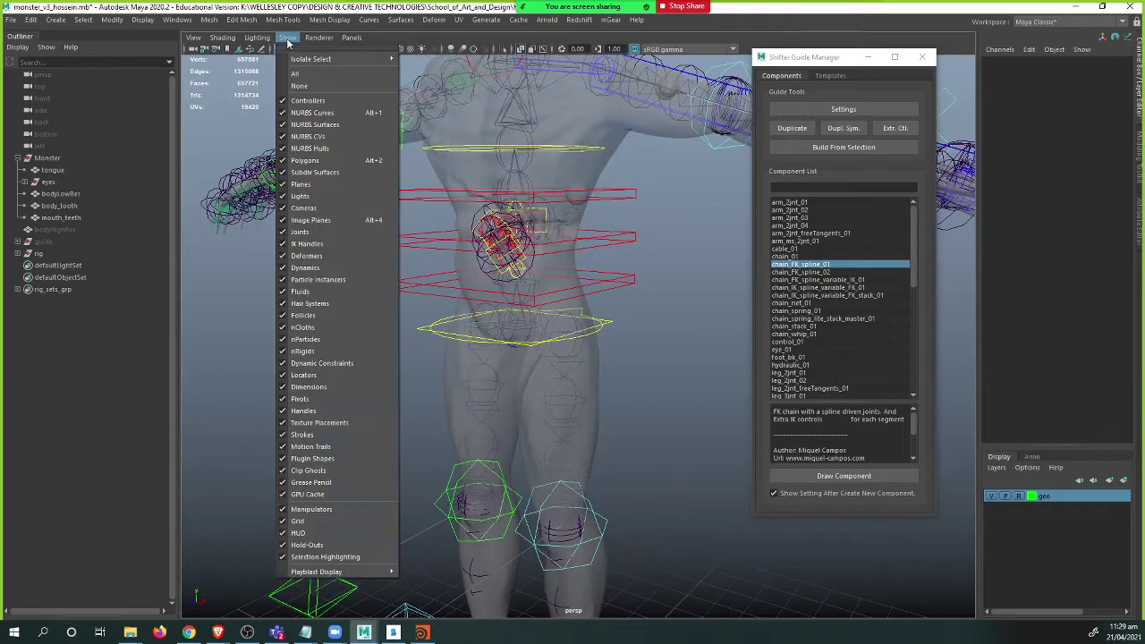
pyautogui.click(310, 235)
pyautogui.keyDown('alt'); pyautogui.moveTo(518, 355); pyautogui.dragTo(567, 353); pyautogui.keyUp('alt')
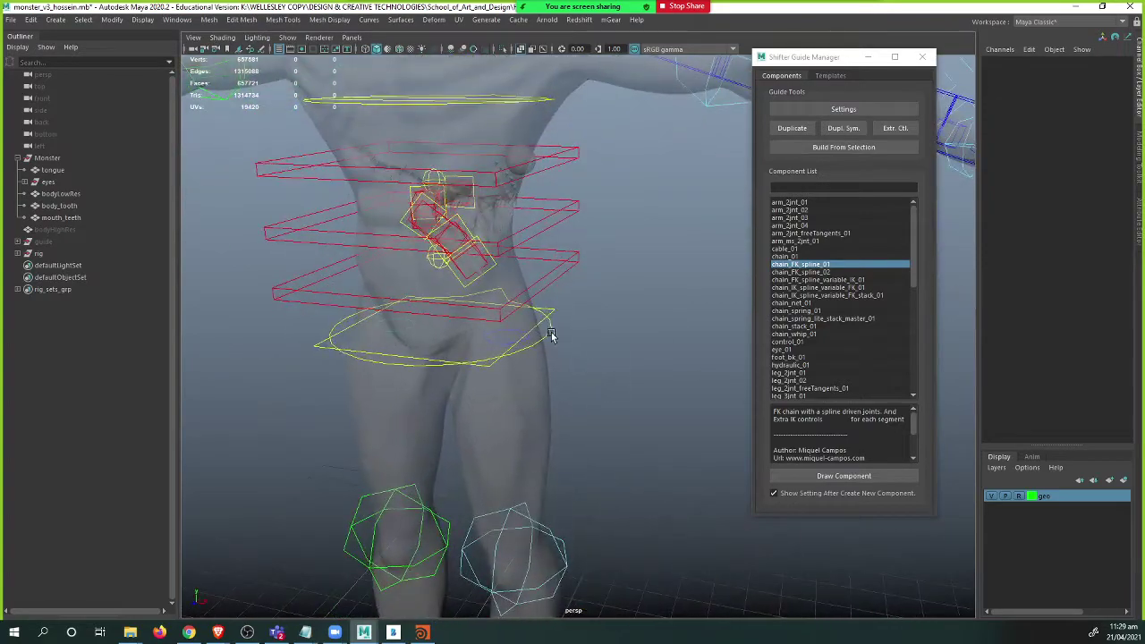
# - Select all control vertices of the round pelvis control spine_C0_ik0_ctl and scale them up so the curve sits outside the hips
pyautogui.keyDown('alt'); pyautogui.moveTo(551, 333); pyautogui.dragTo(559, 305, button='middle'); pyautogui.keyUp('alt')
pyautogui.click(564, 303)
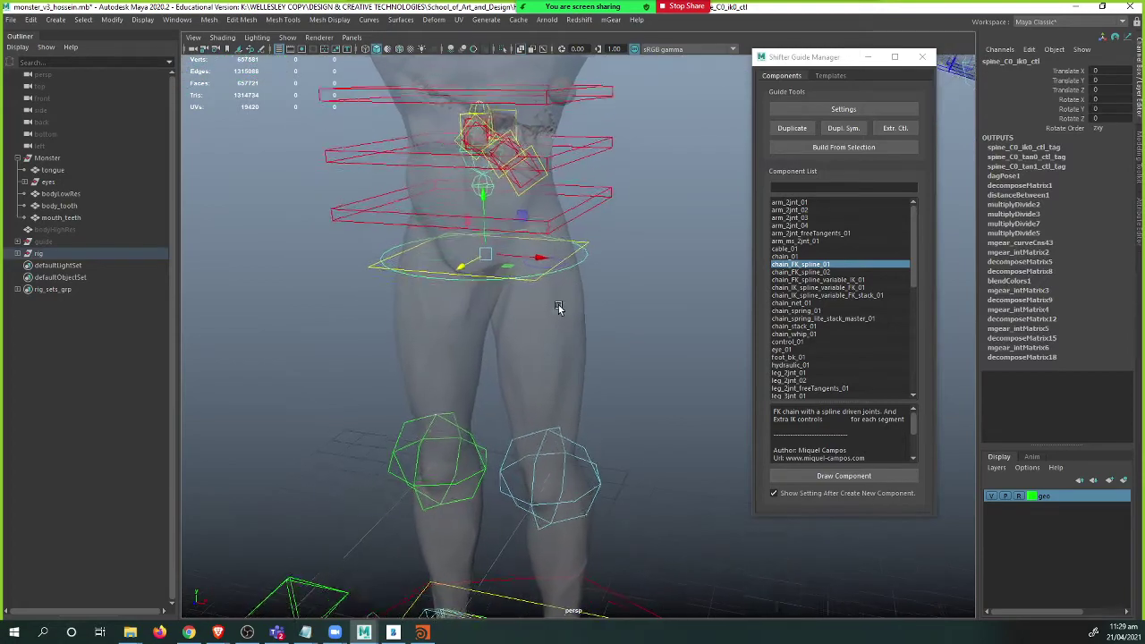
pyautogui.moveTo(558, 305)
pyautogui.keyDown('alt'); pyautogui.mouseDown()
pyautogui.moveTo(581, 314)
pyautogui.moveTo(576, 290)
pyautogui.moveTo(539, 283)
pyautogui.moveTo(595, 330)
pyautogui.moveTo(545, 328)
pyautogui.moveTo(545, 307)
pyautogui.mouseUp(); pyautogui.keyUp('alt')
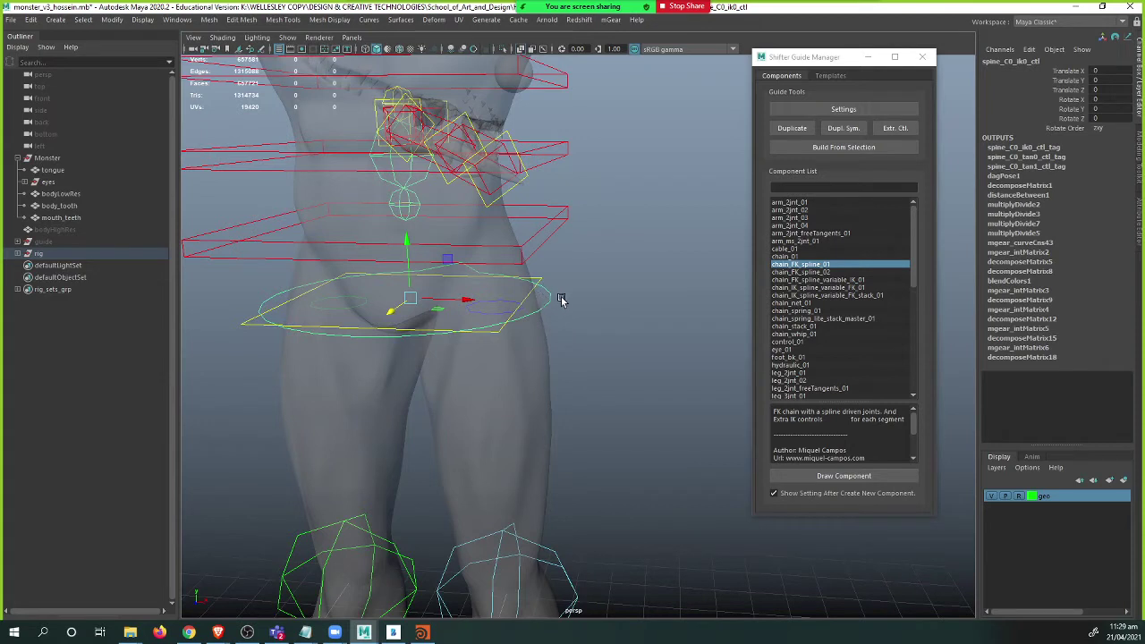
pyautogui.rightClick(608, 293)
pyautogui.rightClick(607, 213)
pyautogui.click(605, 19)
pyautogui.click(627, 42)
pyautogui.rightClick(659, 186)
pyautogui.moveTo(574, 316); pyautogui.dragTo(448, 317, button='right')
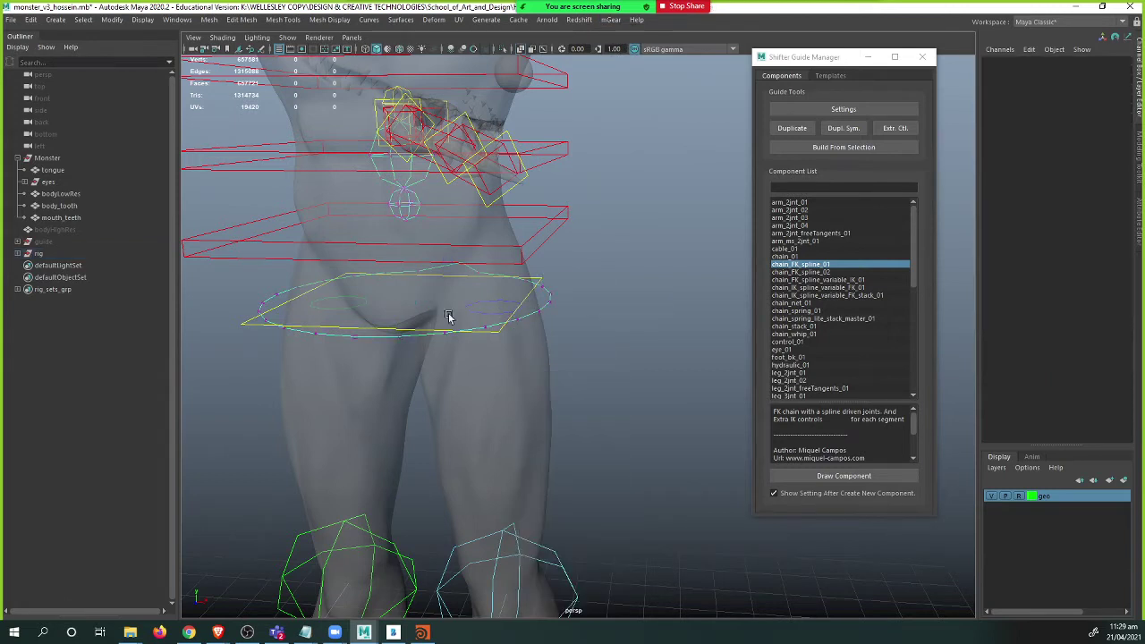
pyautogui.moveTo(245, 262); pyautogui.dragTo(621, 373)
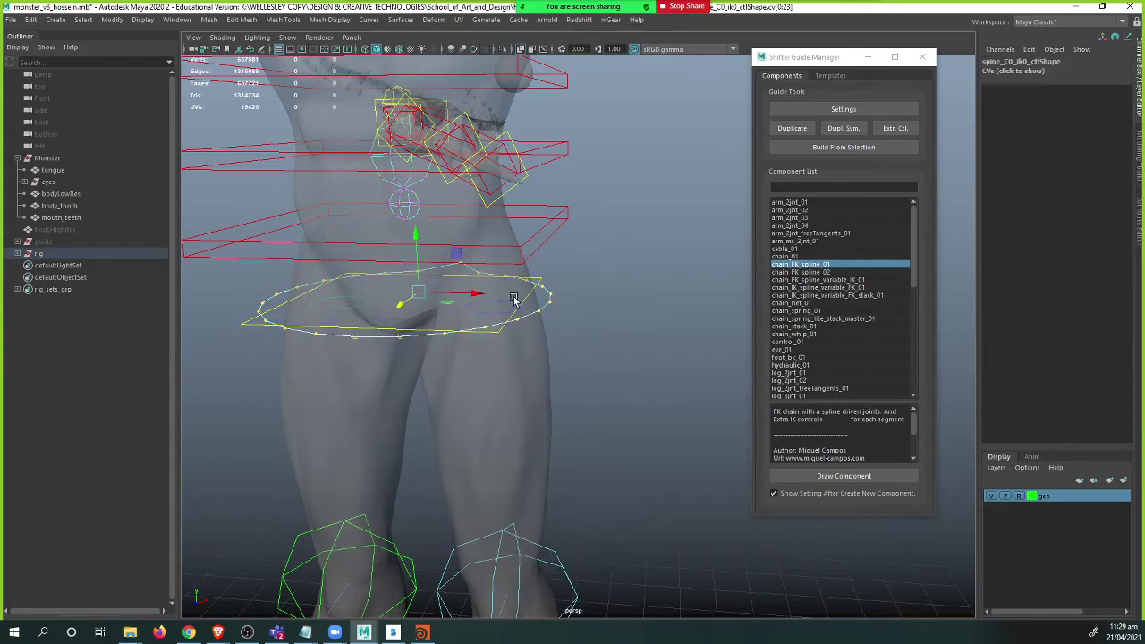
pyautogui.moveTo(418, 300); pyautogui.dragTo(500, 292)
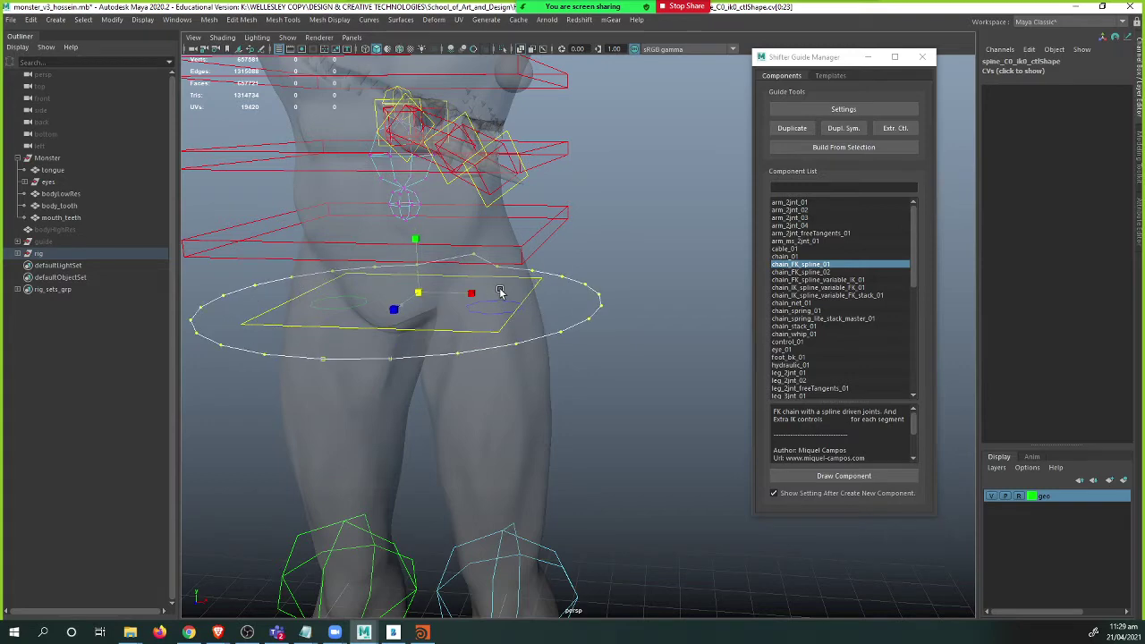
# - Select all control vertices of the square body_C0_ctl curve and scale them up so it surrounds the hips
pyautogui.click(535, 290)
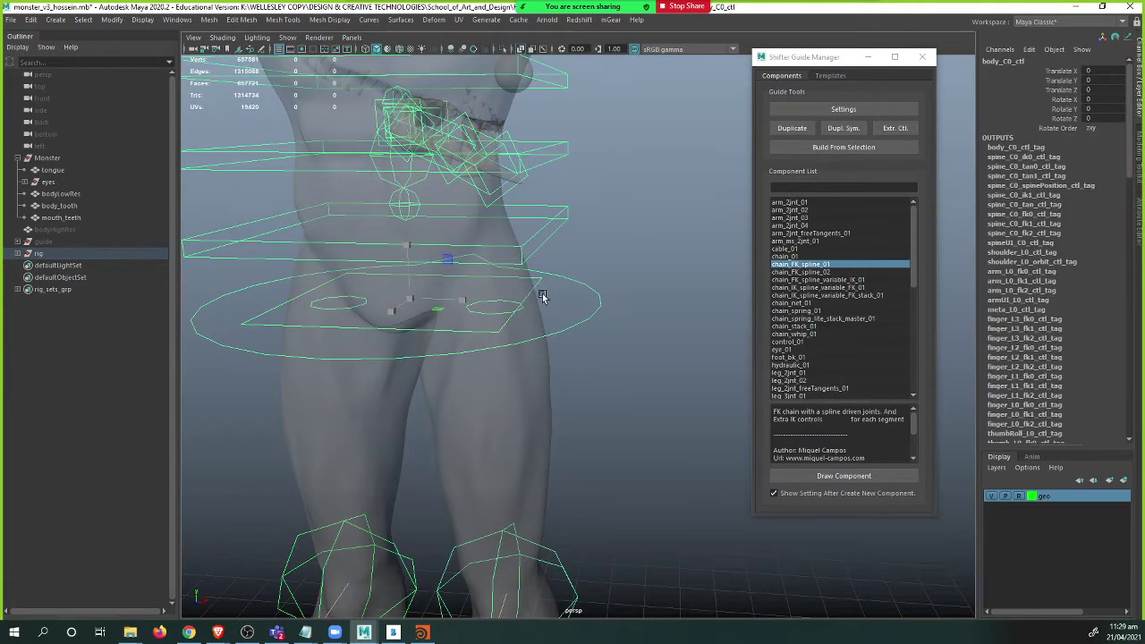
pyautogui.moveTo(542, 297); pyautogui.dragTo(498, 307, button='right')
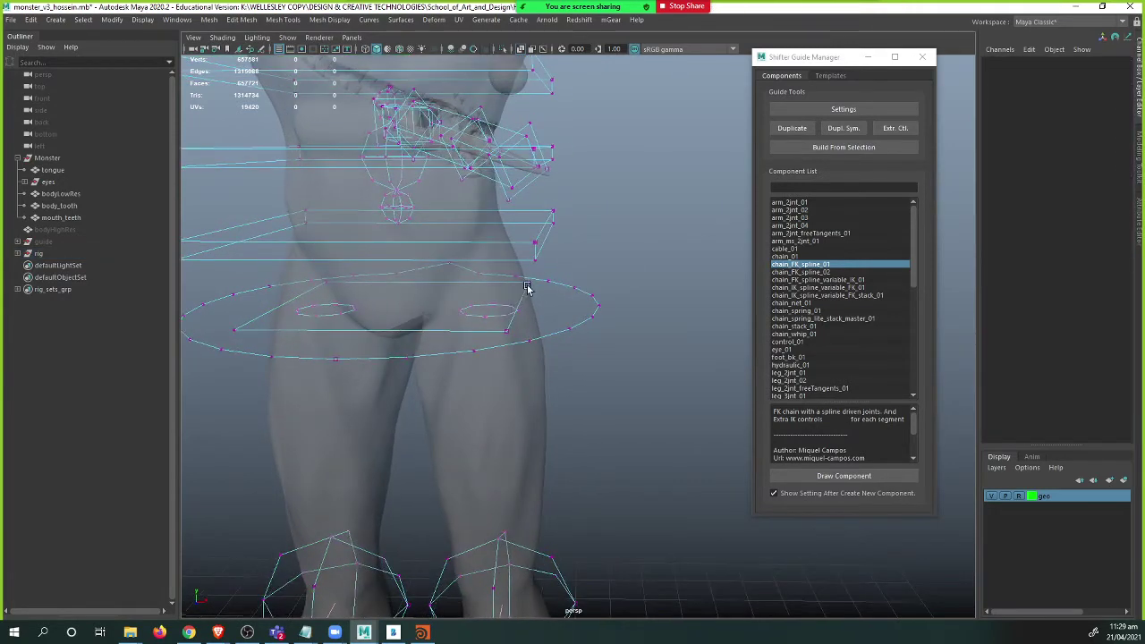
pyautogui.click(527, 287)
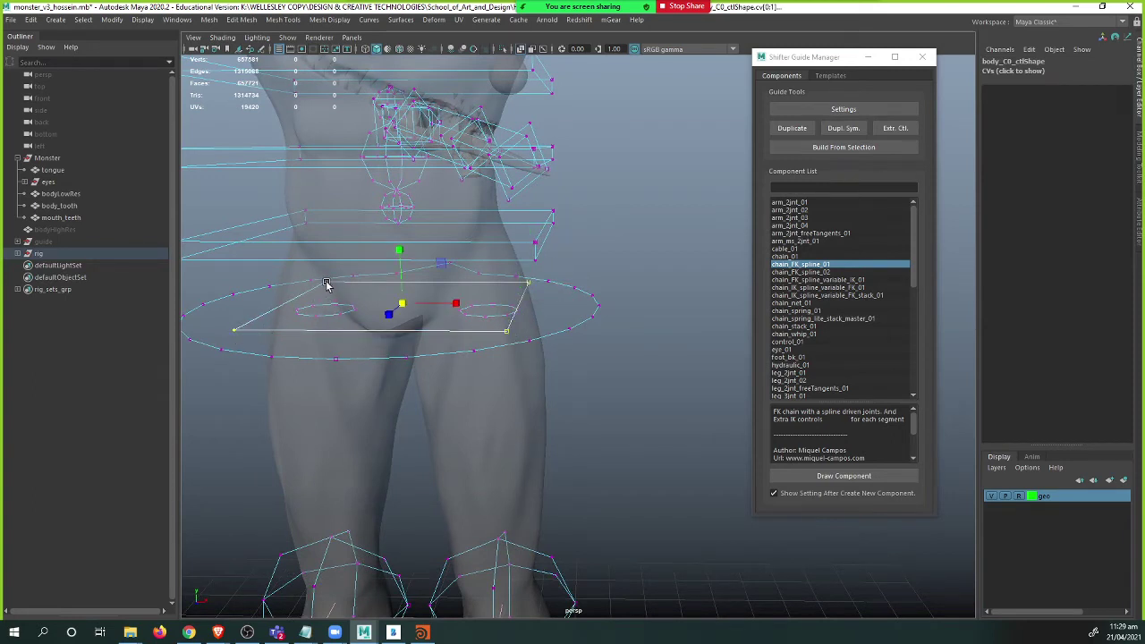
pyautogui.moveTo(401, 304); pyautogui.dragTo(457, 330)
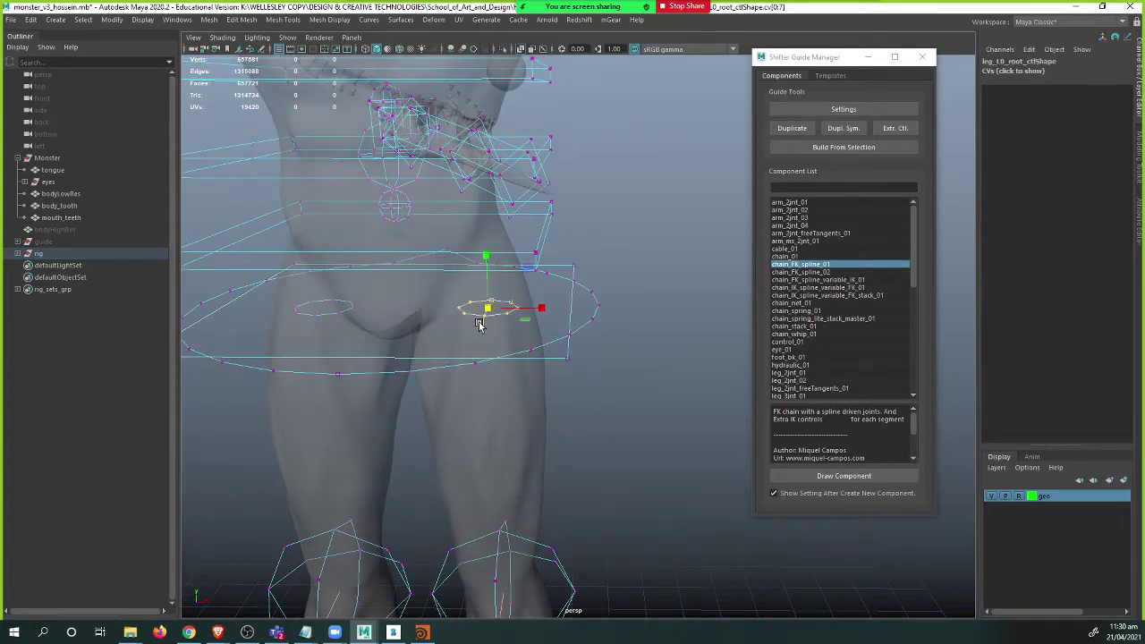
# - Enlarge the round leg root control curves leg_L0_root_ctl and leg_R0_root_ctl so they extend outside the upper thighs
pyautogui.moveTo(555, 309)
pyautogui.keyDown('alt'); pyautogui.mouseDown()
pyautogui.moveTo(468, 340)
pyautogui.moveTo(537, 305)
pyautogui.moveTo(481, 327)
pyautogui.moveTo(510, 307)
pyautogui.moveTo(557, 310)
pyautogui.mouseUp(); pyautogui.keyUp('alt')
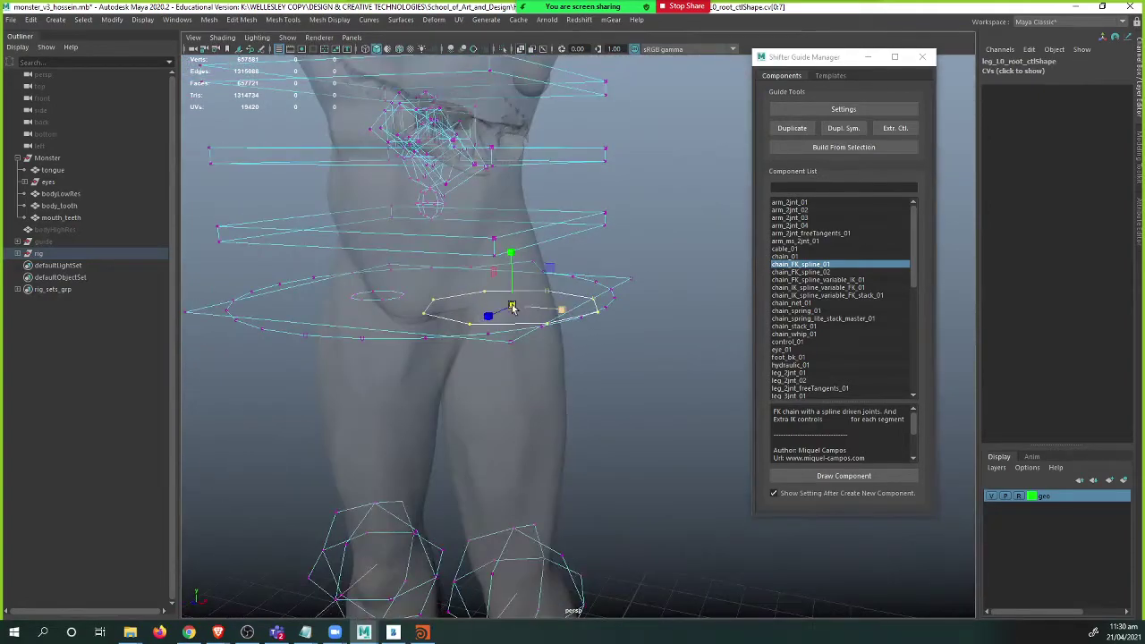
pyautogui.keyDown('alt'); pyautogui.moveTo(376, 319); pyautogui.dragTo(409, 335); pyautogui.keyUp('alt')
pyautogui.keyDown('alt'); pyautogui.moveTo(474, 337); pyautogui.dragTo(486, 212, button='middle'); pyautogui.keyUp('alt')
pyautogui.keyDown('alt'); pyautogui.moveTo(485, 212); pyautogui.dragTo(471, 401); pyautogui.keyUp('alt')
pyautogui.keyDown('alt'); pyautogui.moveTo(471, 402); pyautogui.dragTo(398, 367, button='right'); pyautogui.keyUp('alt')
pyautogui.keyDown('alt'); pyautogui.moveTo(399, 367); pyautogui.dragTo(535, 383, button='middle'); pyautogui.keyUp('alt')
pyautogui.keyDown('alt'); pyautogui.moveTo(519, 393); pyautogui.dragTo(509, 402); pyautogui.keyUp('alt')
pyautogui.keyDown('alt'); pyautogui.moveTo(509, 401); pyautogui.dragTo(278, 264, button='right'); pyautogui.keyUp('alt')
pyautogui.keyDown('alt'); pyautogui.moveTo(399, 214); pyautogui.dragTo(359, 496, button='middle'); pyautogui.keyUp('alt')
pyautogui.keyDown('alt'); pyautogui.moveTo(460, 350); pyautogui.dragTo(433, 424, button='middle'); pyautogui.keyUp('alt')
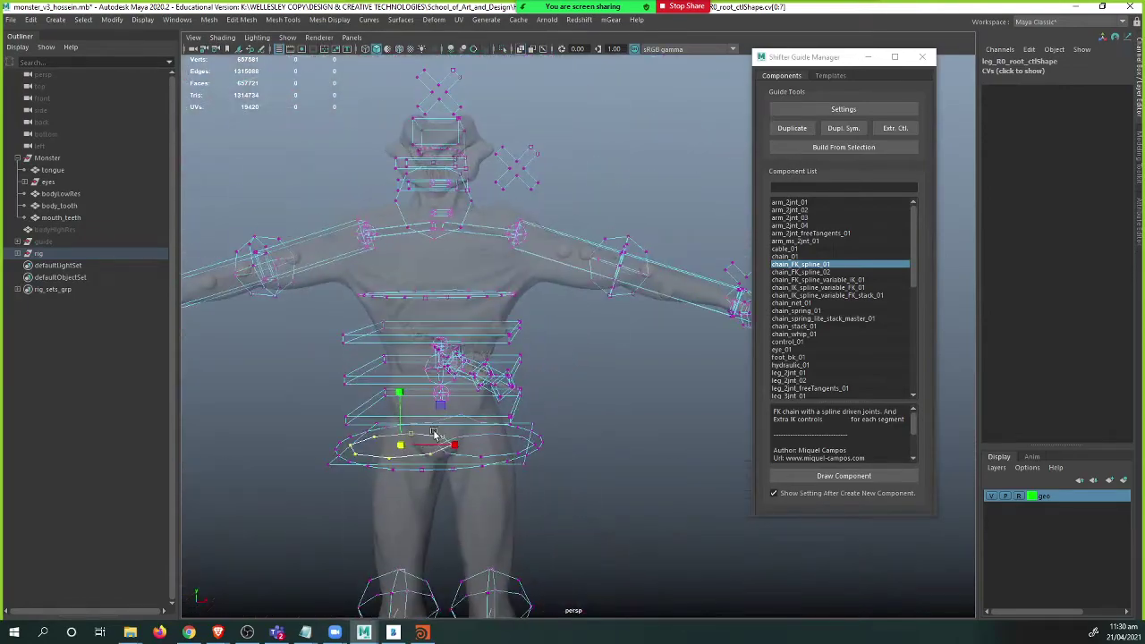
# - Scale up the control vertices of the left and right shoulder orbit controls so the curves surround the shoulder joints
pyautogui.keyDown('alt'); pyautogui.moveTo(437, 430); pyautogui.dragTo(462, 264); pyautogui.keyUp('alt')
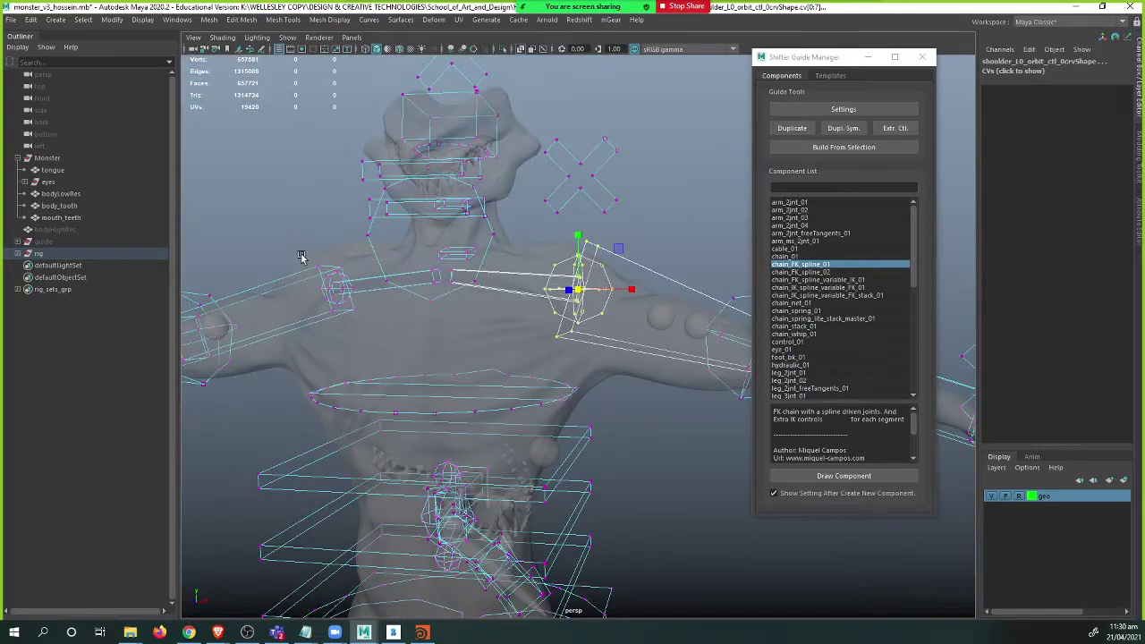
pyautogui.moveTo(302, 255); pyautogui.dragTo(369, 336)
pyautogui.keyDown('ctrl'); pyautogui.moveTo(379, 283); pyautogui.dragTo(356, 289); pyautogui.keyUp('ctrl')
pyautogui.keyDown('alt'); pyautogui.moveTo(623, 295); pyautogui.dragTo(613, 302); pyautogui.keyUp('alt')
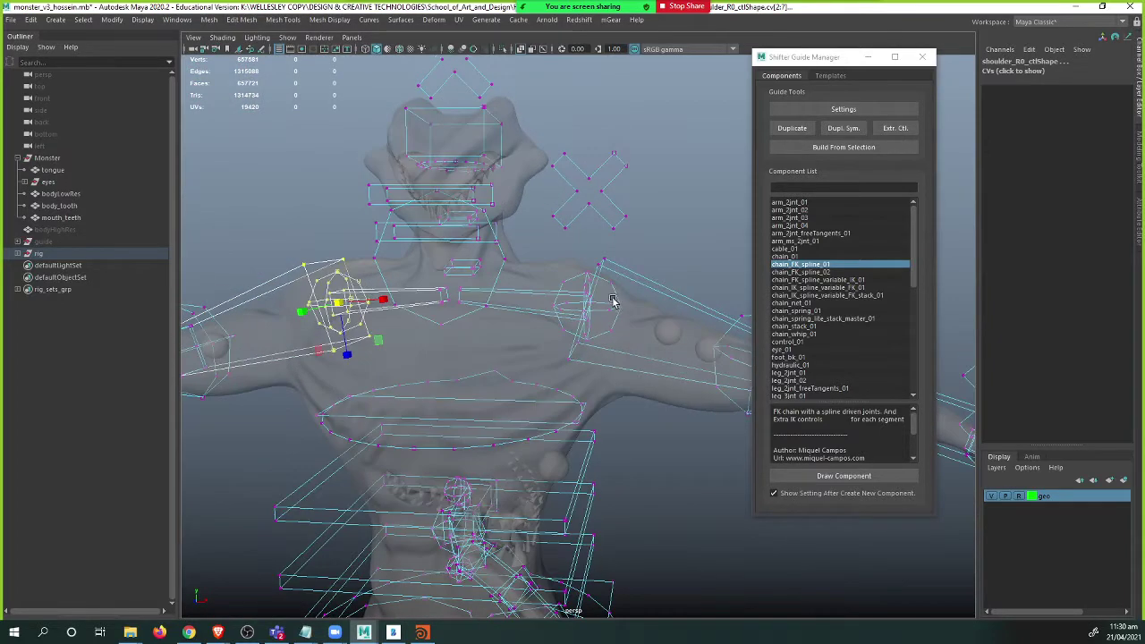
pyautogui.keyDown('alt'); pyautogui.moveTo(613, 302); pyautogui.dragTo(690, 314, button='right'); pyautogui.keyUp('alt')
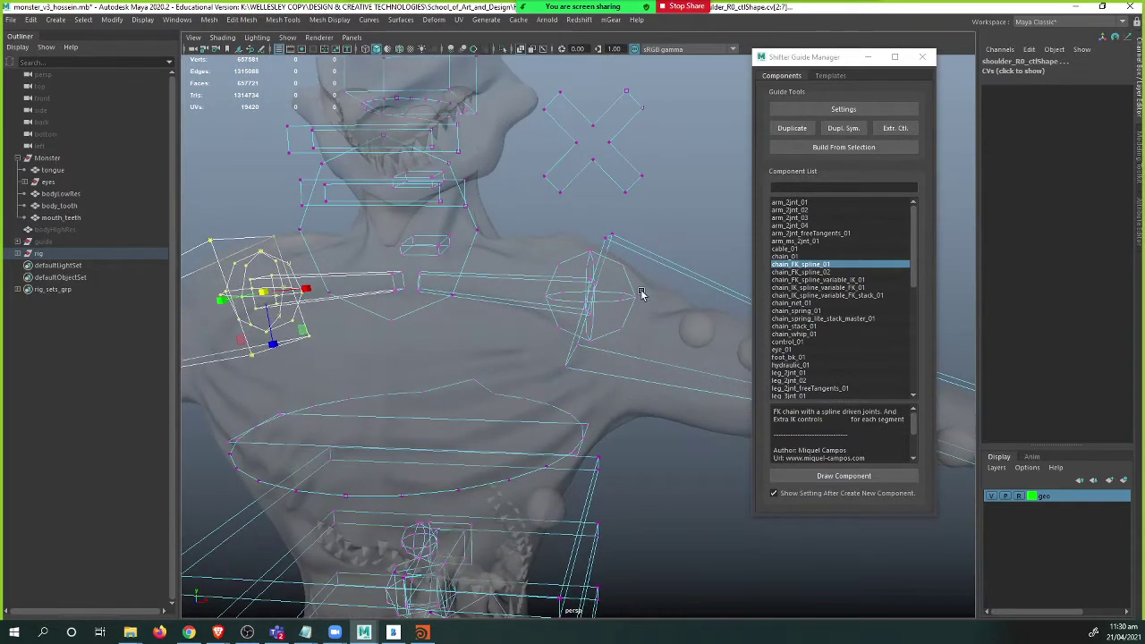
# - Widen the outer end of the left shoulder control shoulder_L0_ctl by scaling up its outer control vertices around the shoulder
pyautogui.click(596, 315)
pyautogui.moveTo(590, 298); pyautogui.dragTo(475, 299)
pyautogui.keyDown('alt'); pyautogui.moveTo(475, 299); pyautogui.dragTo(623, 324, button='right'); pyautogui.keyUp('alt')
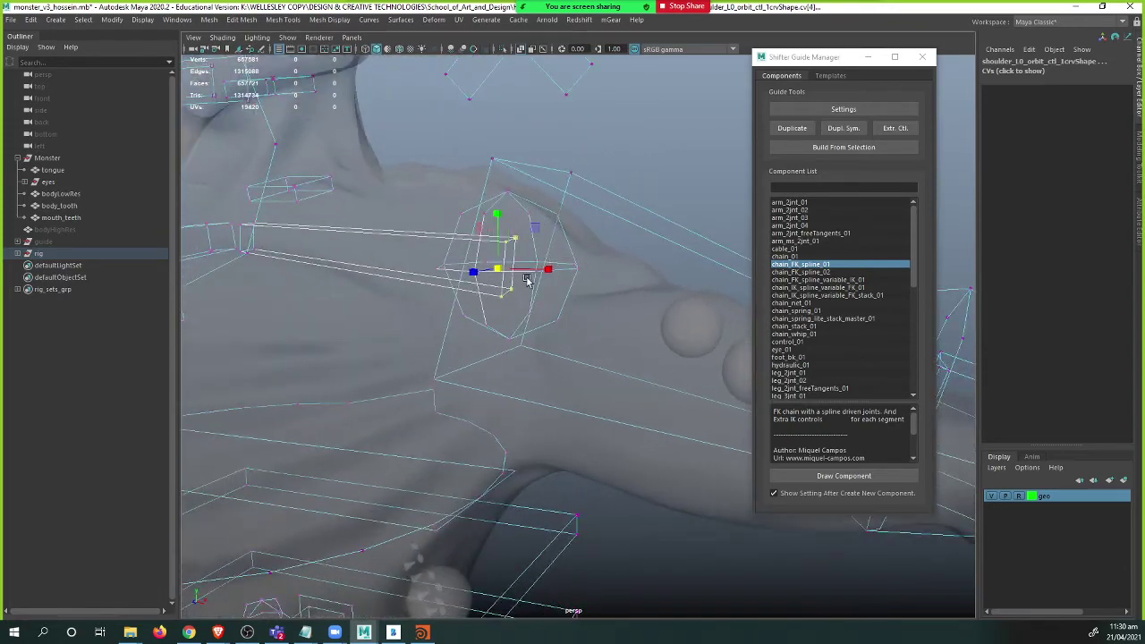
pyautogui.keyDown('alt'); pyautogui.moveTo(528, 281); pyautogui.dragTo(634, 279); pyautogui.keyUp('alt')
pyautogui.hotkey('ctrl', 'z')
pyautogui.keyDown('alt'); pyautogui.moveTo(501, 308); pyautogui.dragTo(362, 255); pyautogui.keyUp('alt')
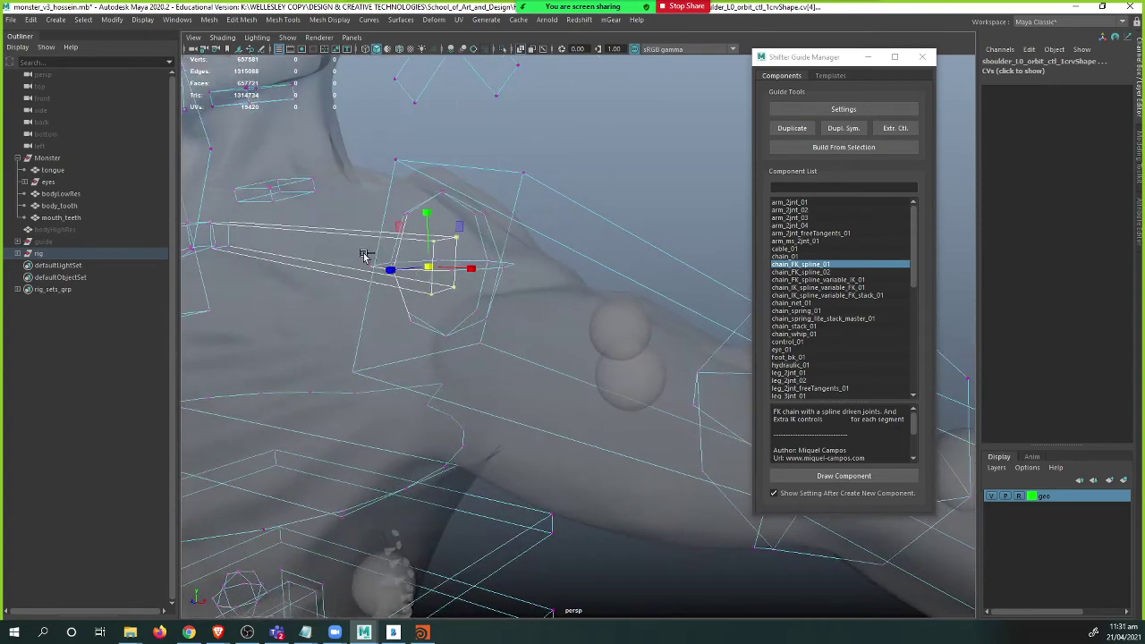
pyautogui.moveTo(447, 268); pyautogui.dragTo(387, 278)
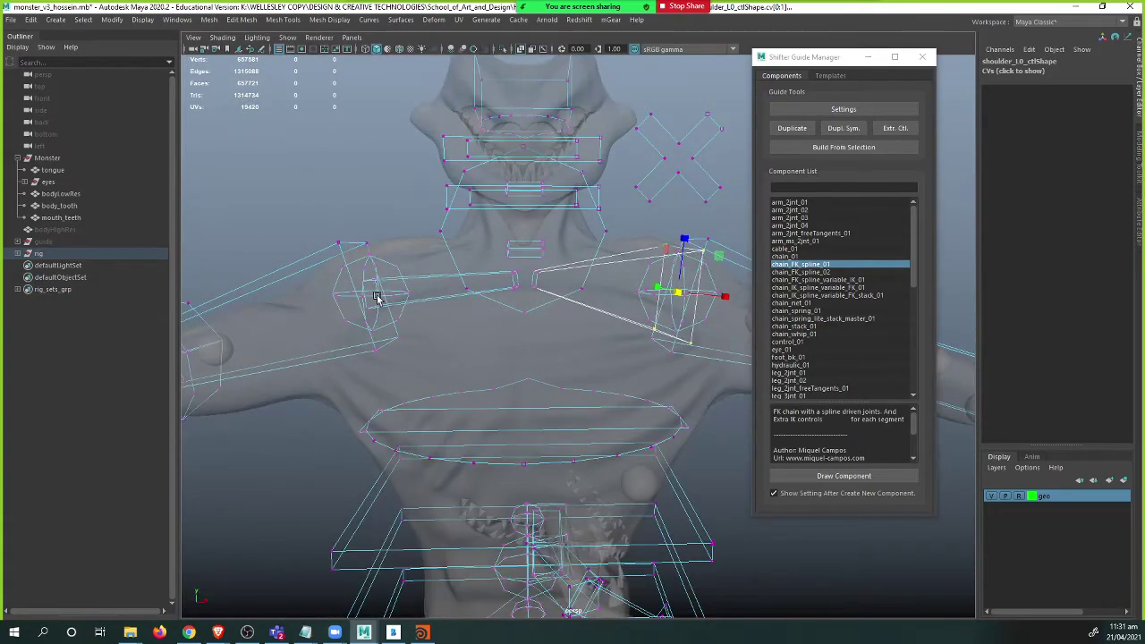
# - Select the outer control vertices of the right shoulder control shoulder_R0_ctl and scale them up to match the opposite side
pyautogui.keyDown('alt'); pyautogui.moveTo(356, 306); pyautogui.dragTo(468, 322, button='right'); pyautogui.keyUp('alt')
pyautogui.keyDown('alt'); pyautogui.moveTo(324, 295); pyautogui.dragTo(460, 302, button='middle'); pyautogui.keyUp('alt')
pyautogui.keyDown('alt'); pyautogui.moveTo(268, 300); pyautogui.dragTo(386, 296, button='right'); pyautogui.keyUp('alt')
pyautogui.keyDown('alt'); pyautogui.moveTo(386, 296); pyautogui.dragTo(369, 286, button='middle'); pyautogui.keyUp('alt')
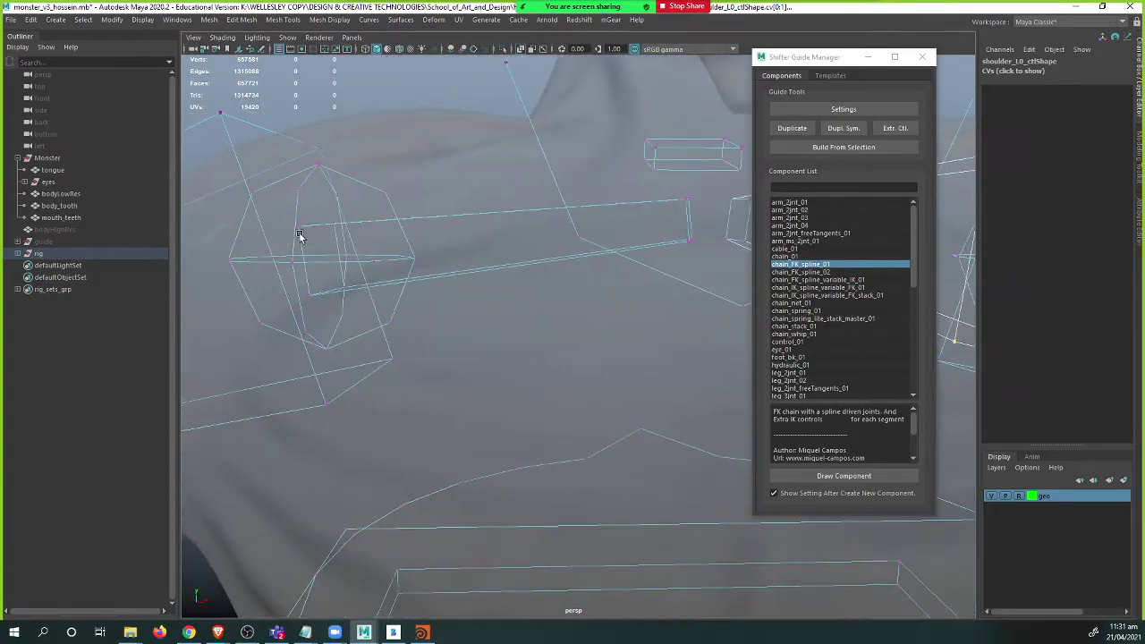
pyautogui.moveTo(347, 240); pyautogui.dragTo(347, 241)
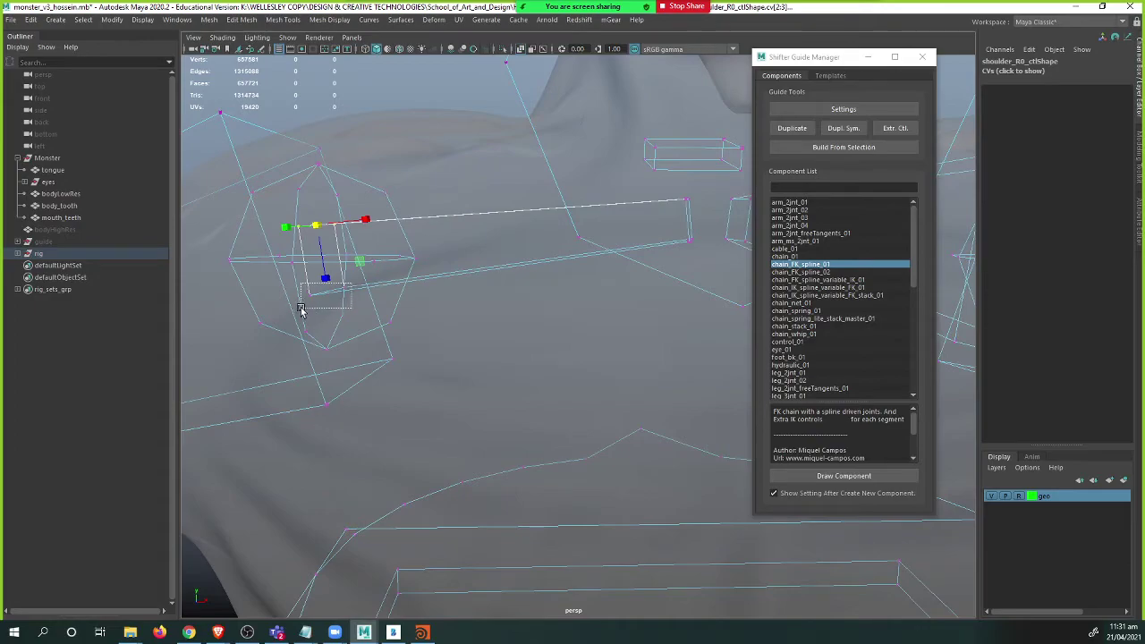
pyautogui.keyDown('shift'); pyautogui.moveTo(300, 308); pyautogui.dragTo(300, 308); pyautogui.keyUp('shift')
pyautogui.keyDown('ctrl'); pyautogui.moveTo(370, 253); pyautogui.dragTo(438, 260); pyautogui.keyUp('ctrl')
pyautogui.keyDown('alt'); pyautogui.moveTo(437, 260); pyautogui.dragTo(295, 258, button='right'); pyautogui.keyUp('alt')
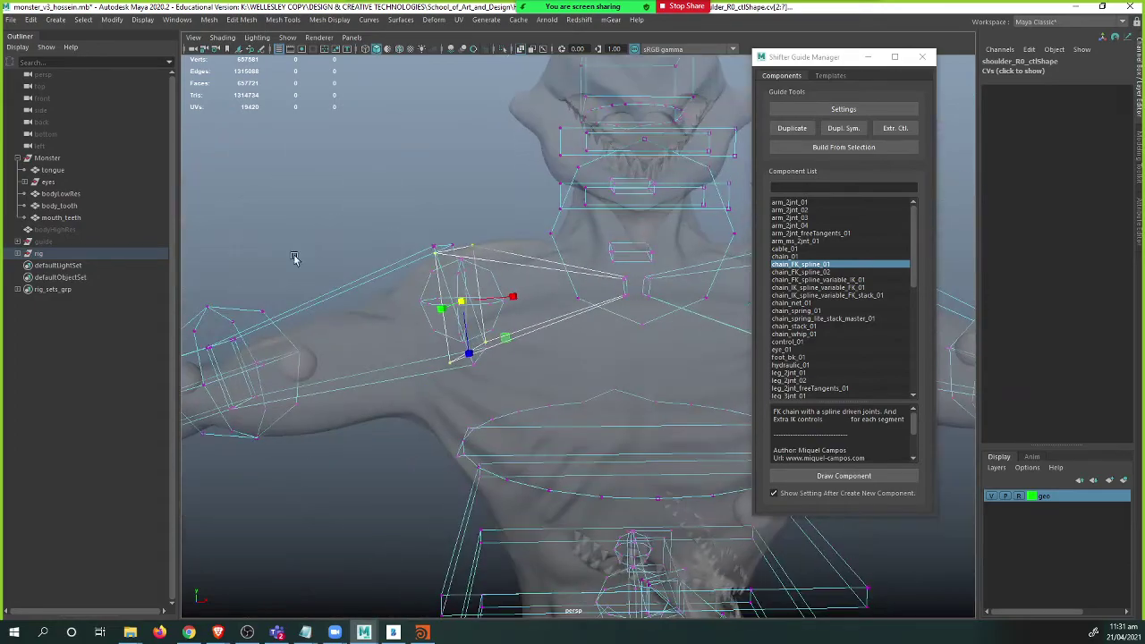
# - Select all control vertices of the jaw control mouth_C0_jaw_ctl, shrink the curve and place it in front of the chin
pyautogui.moveTo(294, 259)
pyautogui.keyDown('alt'); pyautogui.mouseDown()
pyautogui.moveTo(322, 269)
pyautogui.moveTo(301, 281)
pyautogui.moveTo(296, 242)
pyautogui.mouseUp(); pyautogui.keyUp('alt')
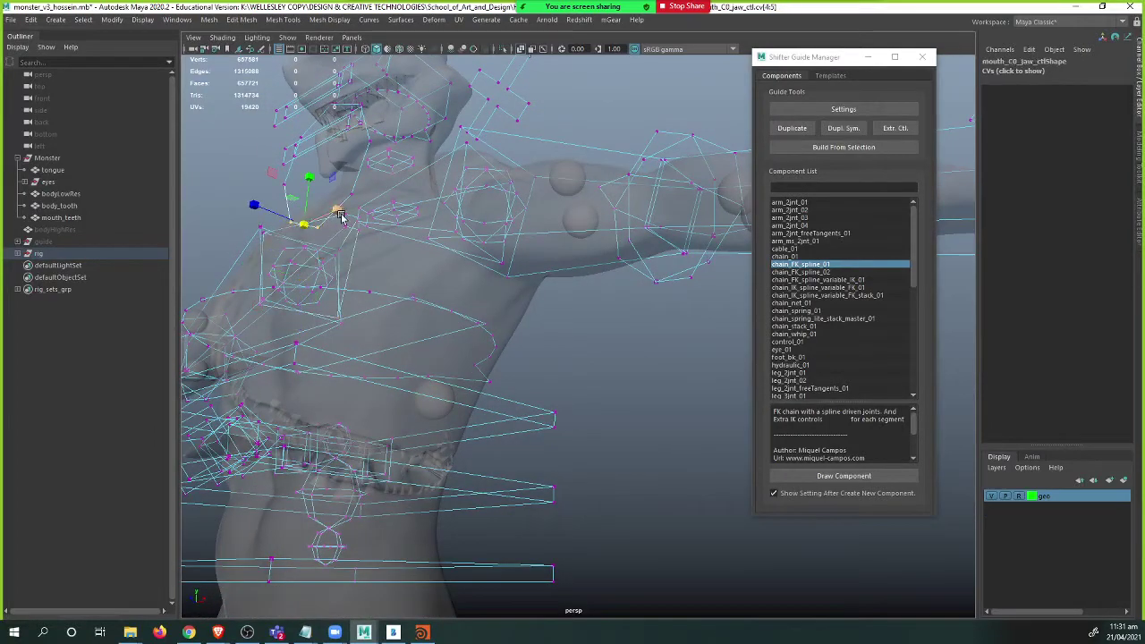
pyautogui.keyDown('alt'); pyautogui.moveTo(348, 195); pyautogui.dragTo(370, 202); pyautogui.keyUp('alt')
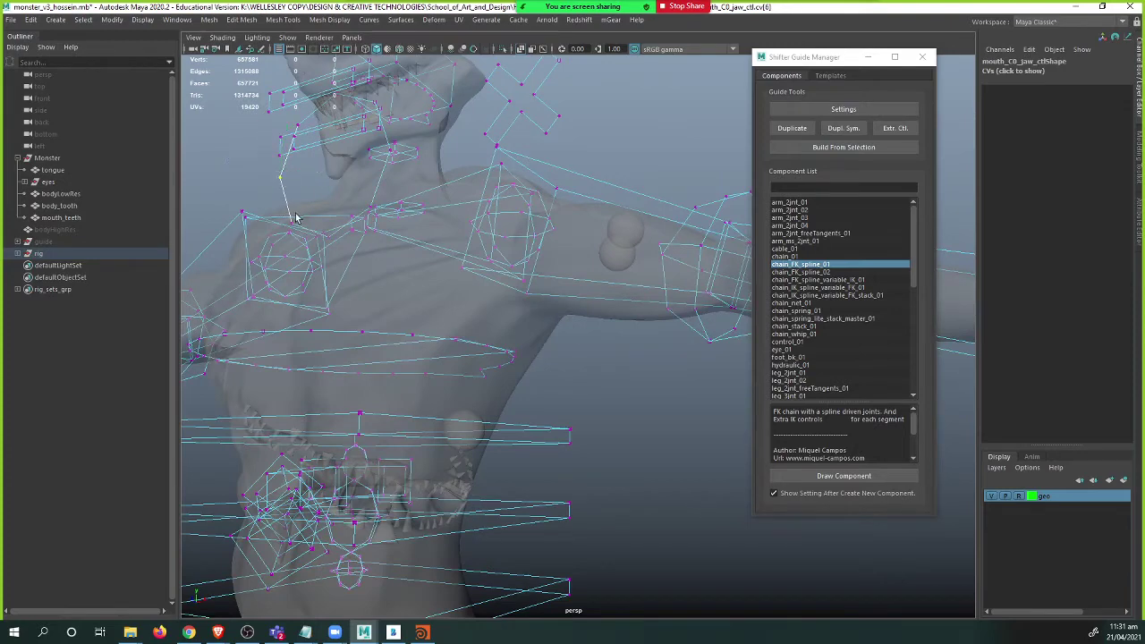
pyautogui.moveTo(330, 227)
pyautogui.keyDown('alt'); pyautogui.mouseDown()
pyautogui.moveTo(312, 212)
pyautogui.moveTo(315, 230)
pyautogui.mouseUp(); pyautogui.keyUp('alt')
pyautogui.moveTo(345, 195)
pyautogui.keyDown('alt'); pyautogui.mouseDown()
pyautogui.moveTo(364, 195)
pyautogui.moveTo(363, 207)
pyautogui.mouseUp(); pyautogui.keyUp('alt')
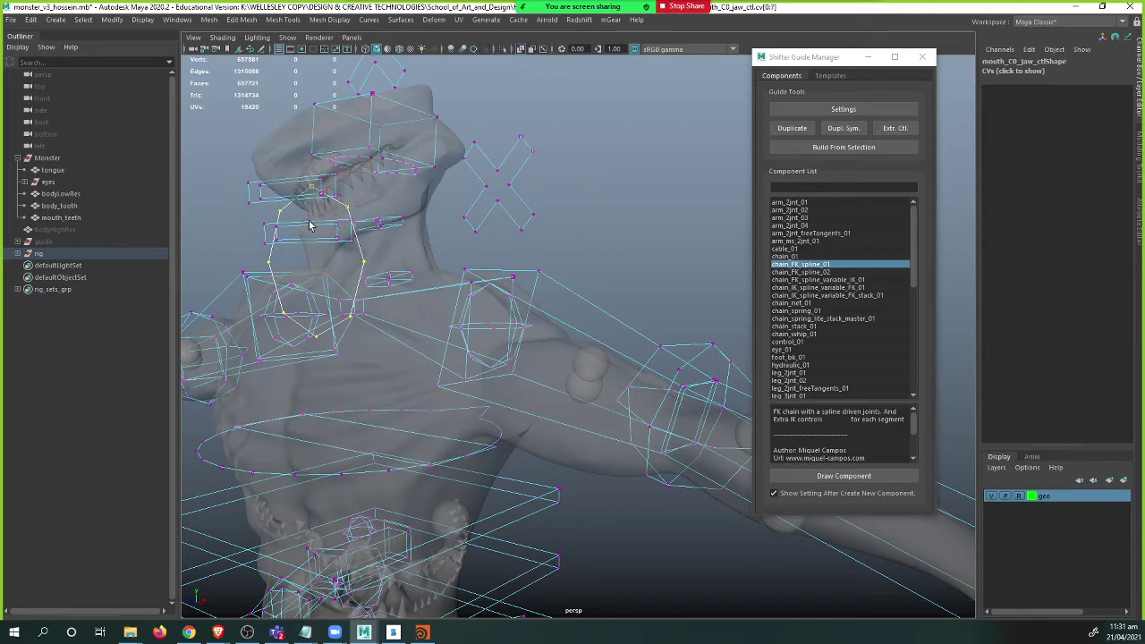
pyautogui.moveTo(313, 265); pyautogui.dragTo(280, 260)
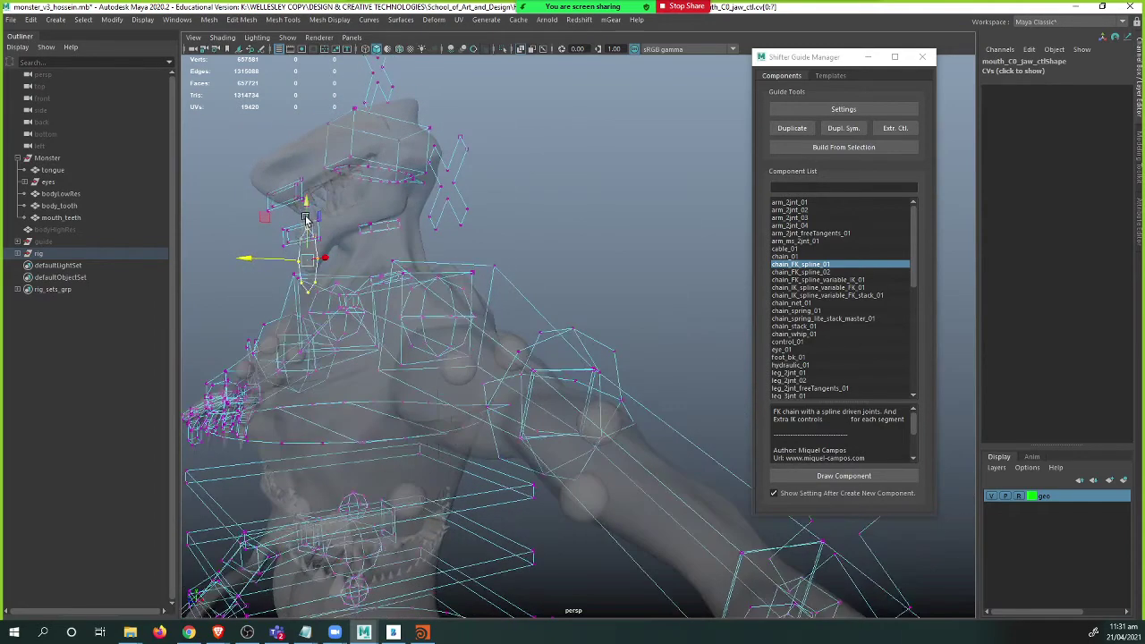
pyautogui.keyDown('alt'); pyautogui.moveTo(305, 204); pyautogui.dragTo(364, 205); pyautogui.keyUp('alt')
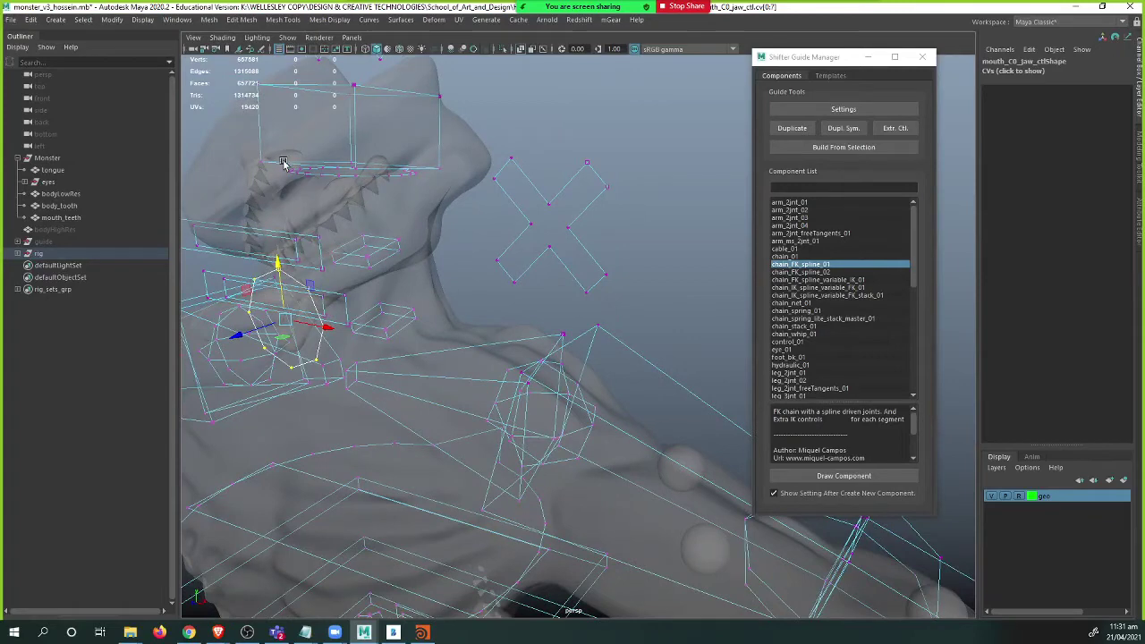
# - Scale up the control vertices of the neck_C0_ik_ctl ring so it encircles the head, and lower the ring slightly
pyautogui.click(361, 183)
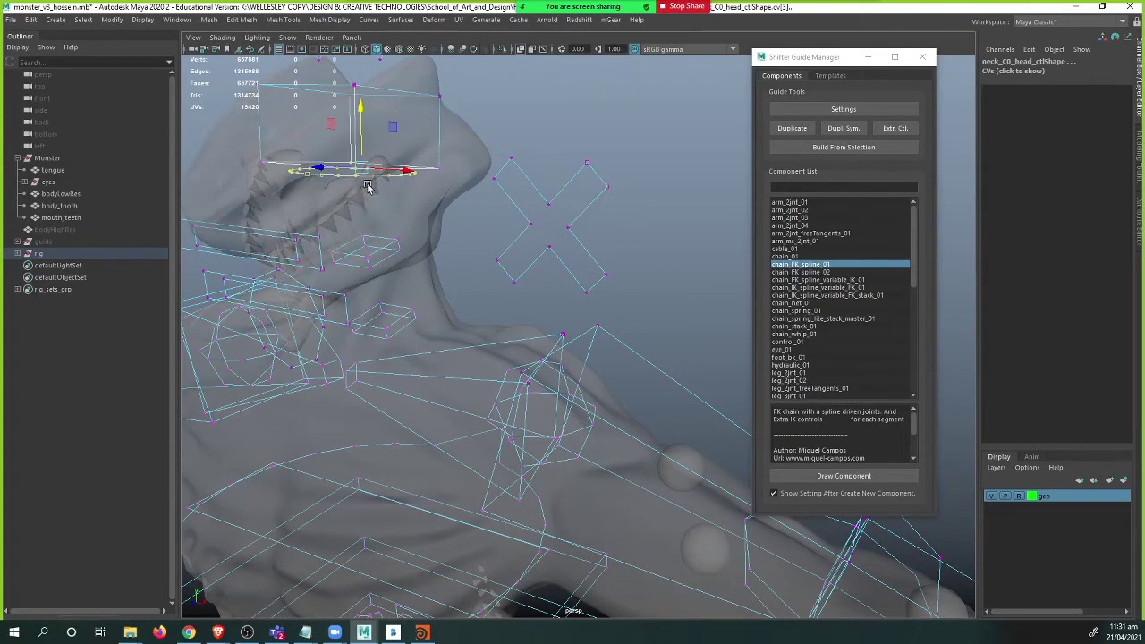
pyautogui.keyDown('alt'); pyautogui.moveTo(370, 186); pyautogui.dragTo(357, 154); pyautogui.keyUp('alt')
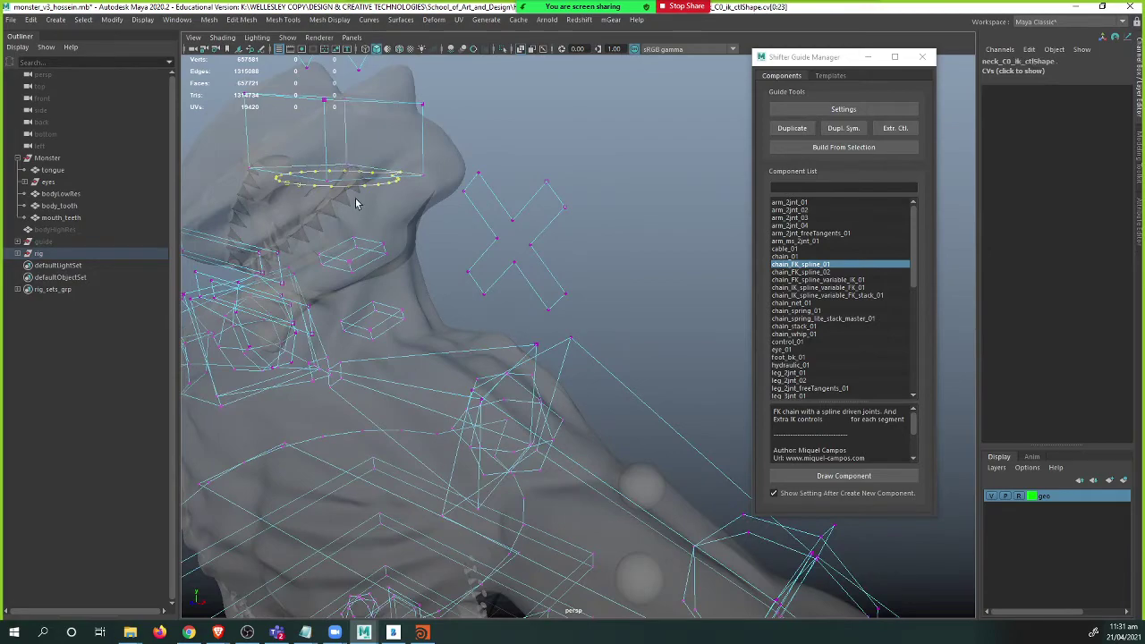
pyautogui.moveTo(346, 180); pyautogui.dragTo(405, 186)
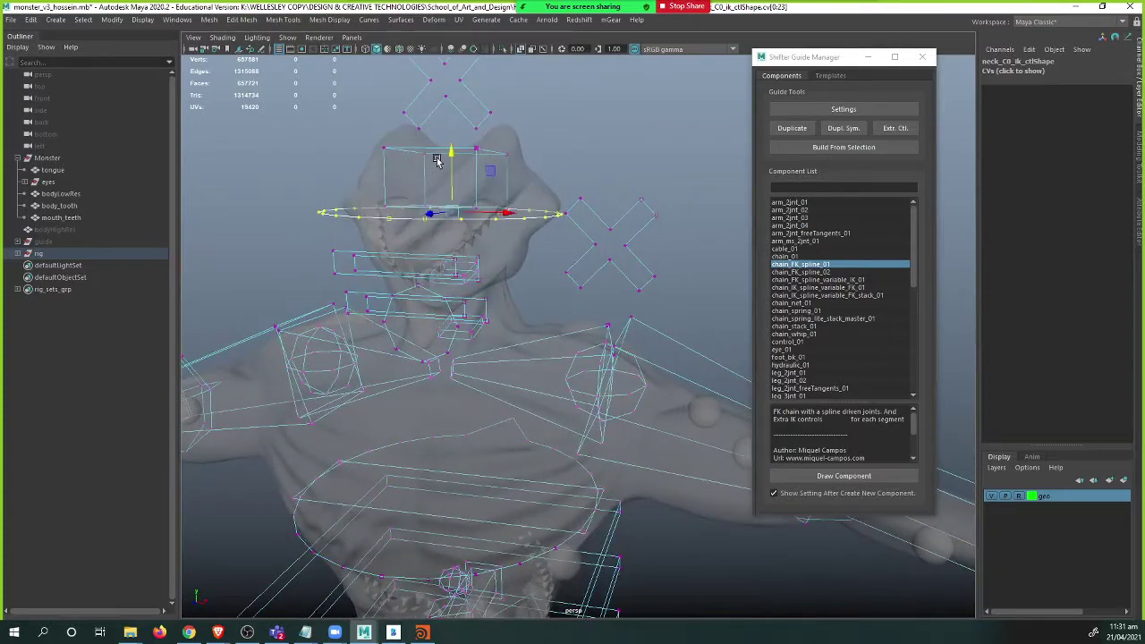
pyautogui.moveTo(452, 152); pyautogui.dragTo(444, 230)
pyautogui.scroll(-3, 535, 335)
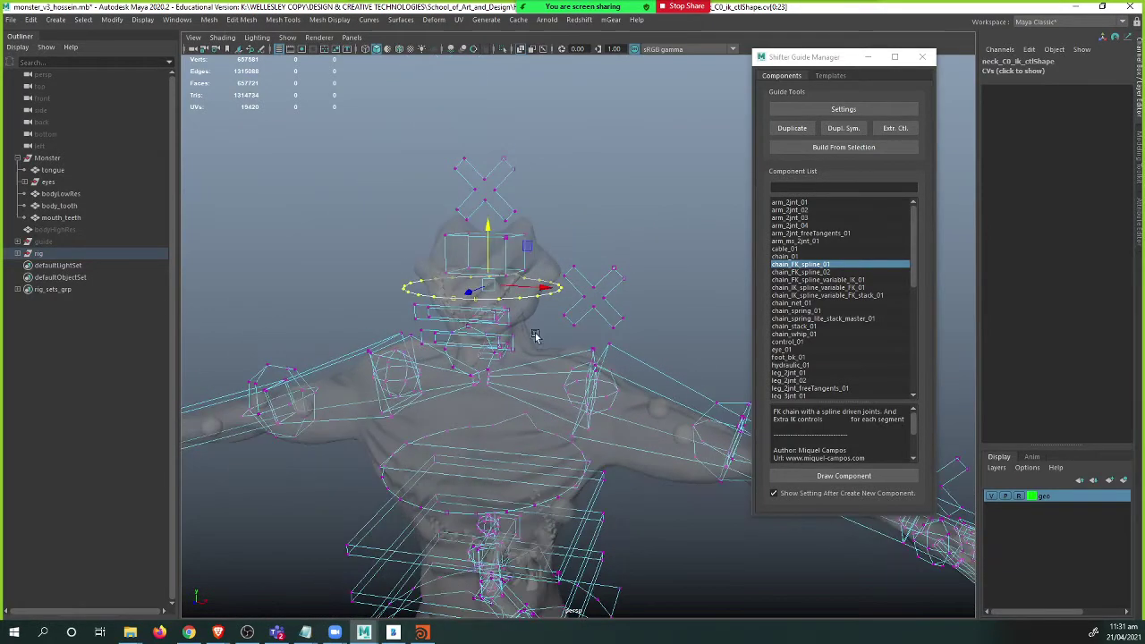
# - Return from control-vertex editing to object mode and select the left upper arm FK control arm_L0_fk0_ctl
pyautogui.moveTo(663, 380); pyautogui.dragTo(724, 312, button='right')
pyautogui.click(654, 401)
pyautogui.keyDown('alt'); pyautogui.moveTo(656, 385); pyautogui.dragTo(684, 269, button='middle'); pyautogui.keyUp('alt')
pyautogui.keyDown('alt'); pyautogui.moveTo(683, 269); pyautogui.dragTo(511, 335, button='right'); pyautogui.keyUp('alt')
pyautogui.keyDown('alt'); pyautogui.moveTo(511, 335); pyautogui.dragTo(573, 313, button='middle'); pyautogui.keyUp('alt')
pyautogui.keyDown('alt'); pyautogui.moveTo(575, 352); pyautogui.dragTo(572, 339); pyautogui.keyUp('alt')
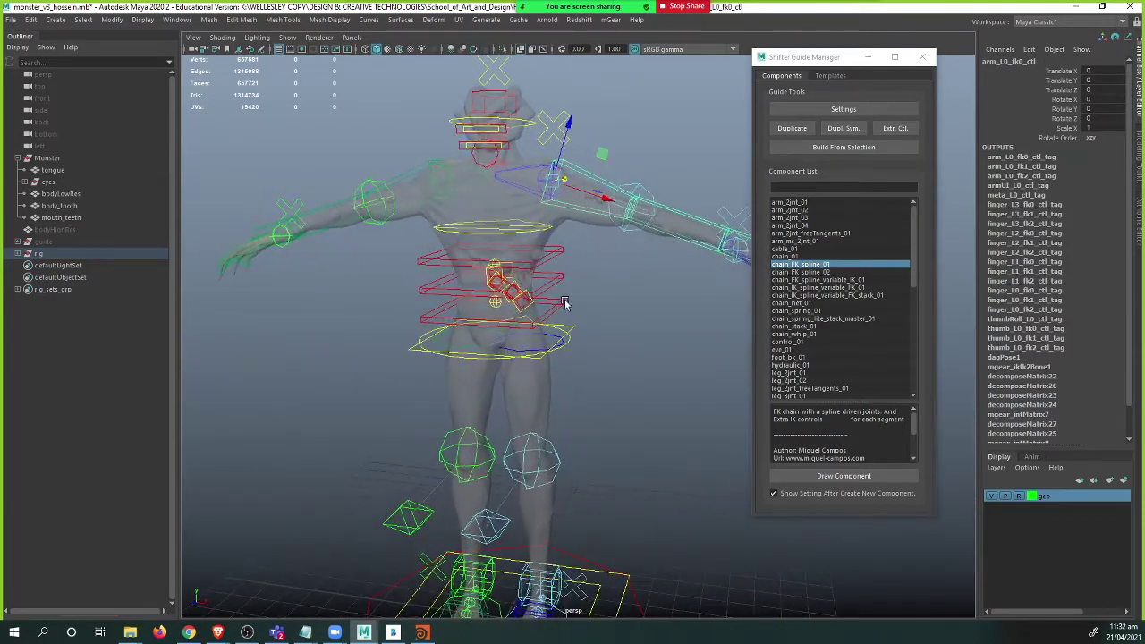
# - Turn the joint display back on in the viewport and test-move the lowest spine control spine_C0_fk0_ctl, undoing the moves
pyautogui.click(564, 302)
pyautogui.press('w')
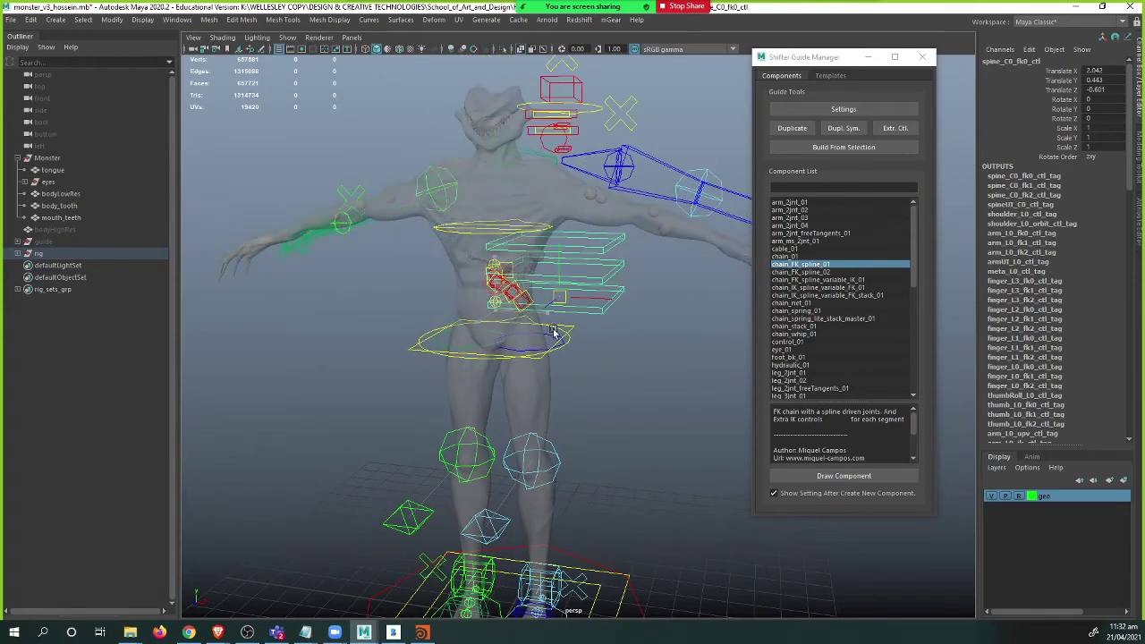
pyautogui.click(287, 38)
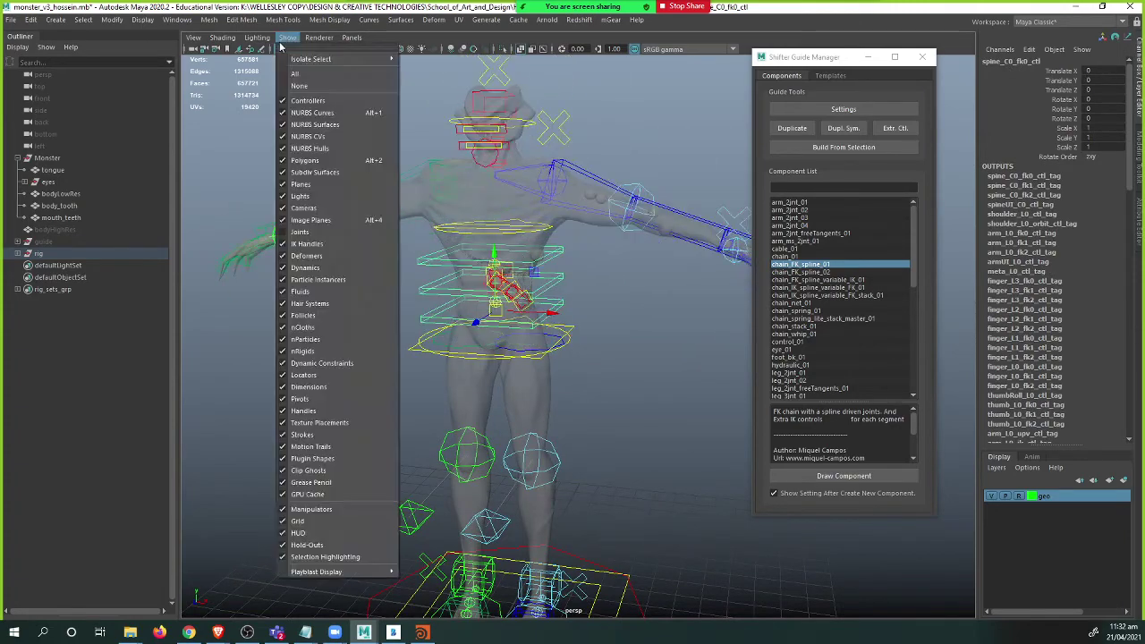
pyautogui.click(292, 232)
pyautogui.moveTo(504, 307); pyautogui.dragTo(541, 292)
pyautogui.hotkey('ctrl', 'z')
# - Test-move the round pelvis control spine_C0_ik0_ctl to check how the joints follow, and undo the move
pyautogui.keyDown('alt'); pyautogui.moveTo(537, 299); pyautogui.dragTo(558, 322, button='right'); pyautogui.keyUp('alt')
pyautogui.click(556, 325)
pyautogui.click(522, 331)
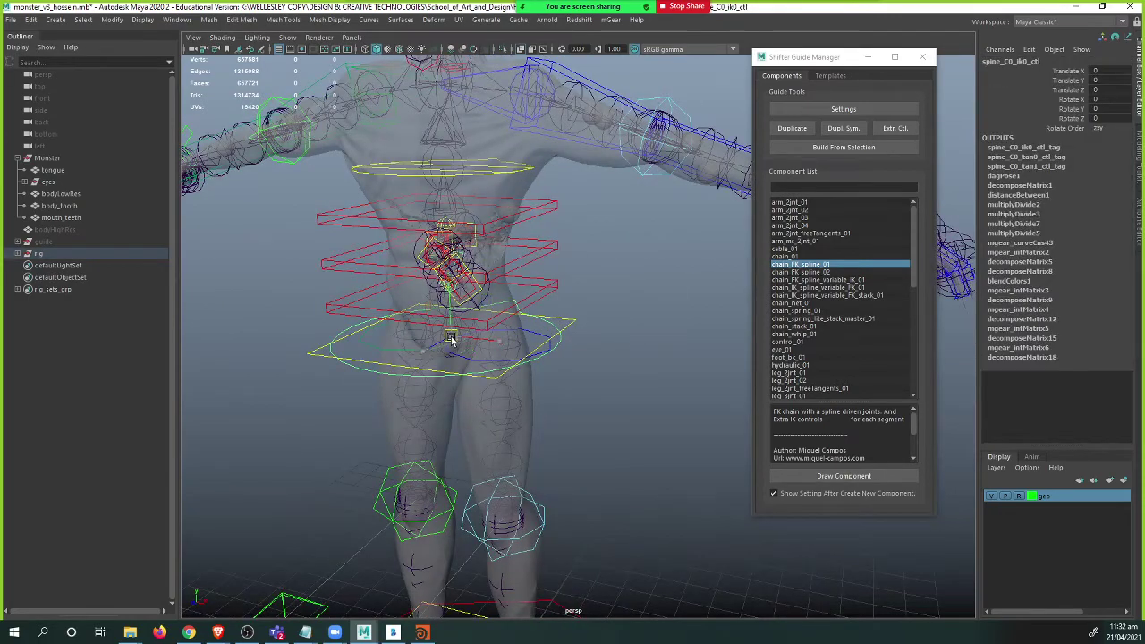
pyautogui.moveTo(451, 339)
pyautogui.mouseDown()
pyautogui.moveTo(480, 354)
pyautogui.moveTo(401, 361)
pyautogui.moveTo(496, 358)
pyautogui.moveTo(450, 350)
pyautogui.mouseUp()
pyautogui.hotkey('ctrl', 'z')
# - Examine the base of the belly tongue against the spine controls, selecting the tongue_C0_tweak0_ctl control there
pyautogui.keyDown('alt'); pyautogui.moveTo(450, 350); pyautogui.dragTo(591, 358, button='right'); pyautogui.keyUp('alt')
pyautogui.keyDown('alt'); pyautogui.moveTo(465, 295); pyautogui.dragTo(514, 368, button='middle'); pyautogui.keyUp('alt')
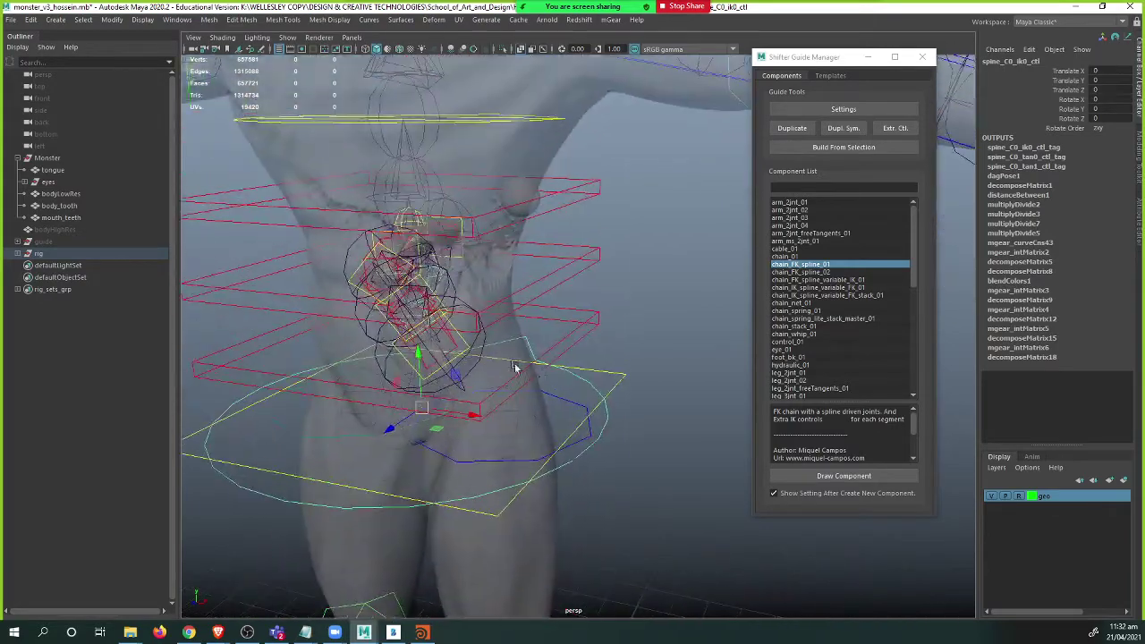
pyautogui.keyDown('alt'); pyautogui.moveTo(514, 367); pyautogui.dragTo(435, 343); pyautogui.keyUp('alt')
pyautogui.keyDown('alt'); pyautogui.moveTo(435, 343); pyautogui.dragTo(522, 353, button='right'); pyautogui.keyUp('alt')
pyautogui.keyDown('alt'); pyautogui.moveTo(522, 331); pyautogui.dragTo(576, 363, button='middle'); pyautogui.keyUp('alt')
pyautogui.keyDown('alt'); pyautogui.moveTo(501, 339); pyautogui.dragTo(467, 265); pyautogui.keyUp('alt')
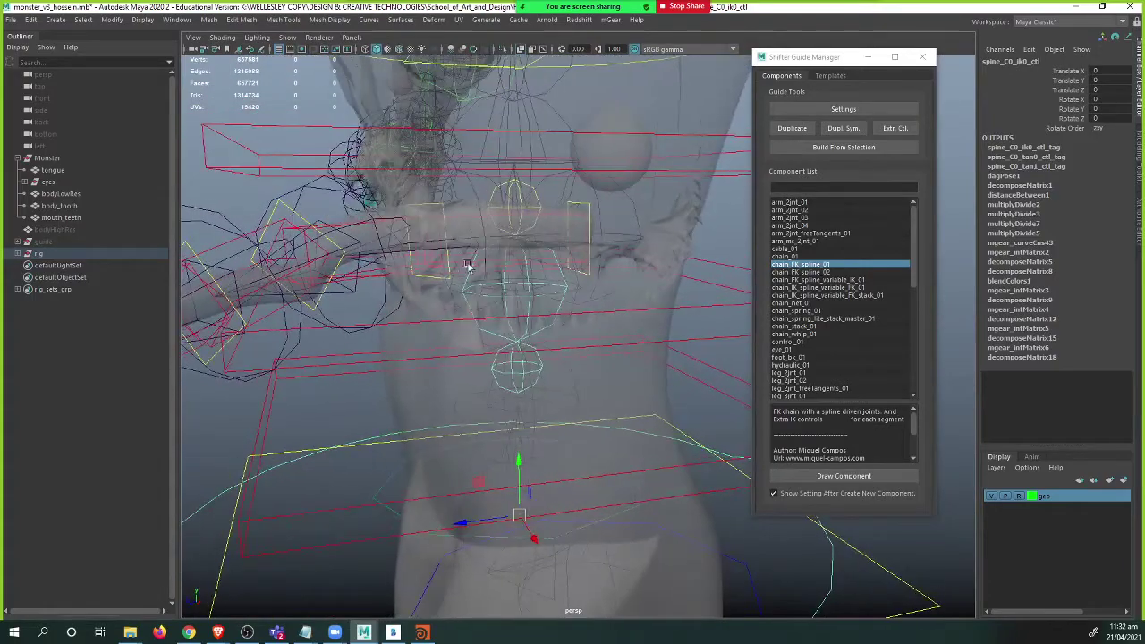
pyautogui.click(588, 220)
pyautogui.keyDown('alt'); pyautogui.moveTo(580, 237); pyautogui.dragTo(545, 247); pyautogui.keyUp('alt')
pyautogui.scroll(-3, 546, 307)
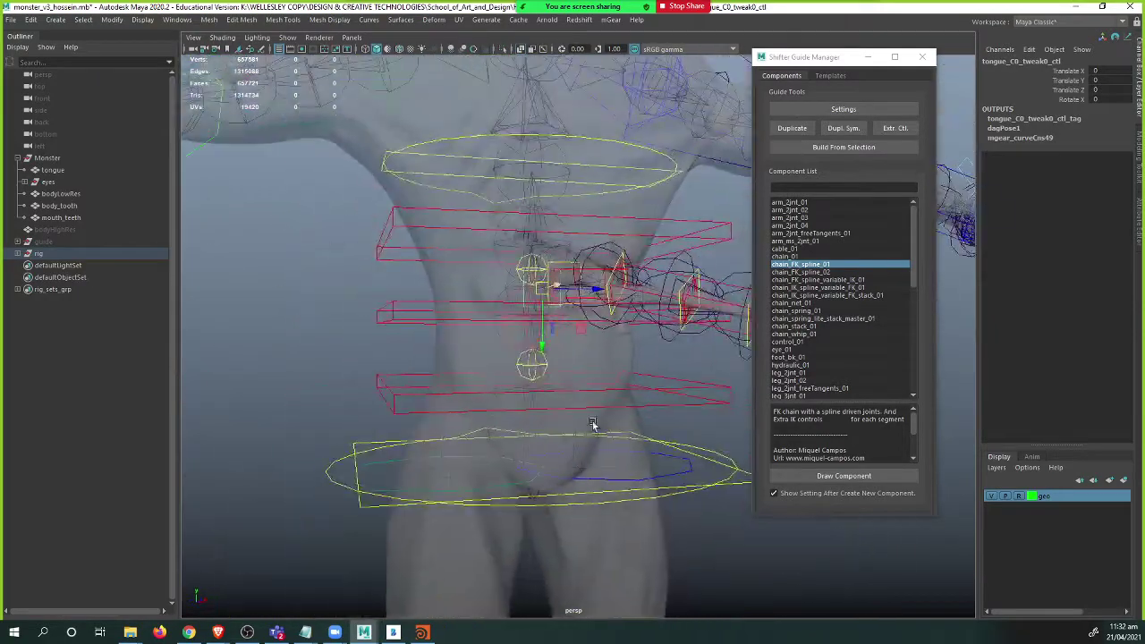
# - Test-move the main body control body_C0_ctl to check that the spine and tongue follow, and undo the move
pyautogui.click(653, 485)
pyautogui.moveTo(533, 460); pyautogui.dragTo(570, 466)
pyautogui.hotkey('ctrl', 'z')
pyautogui.keyDown('alt'); pyautogui.moveTo(586, 416); pyautogui.dragTo(603, 306); pyautogui.keyUp('alt')
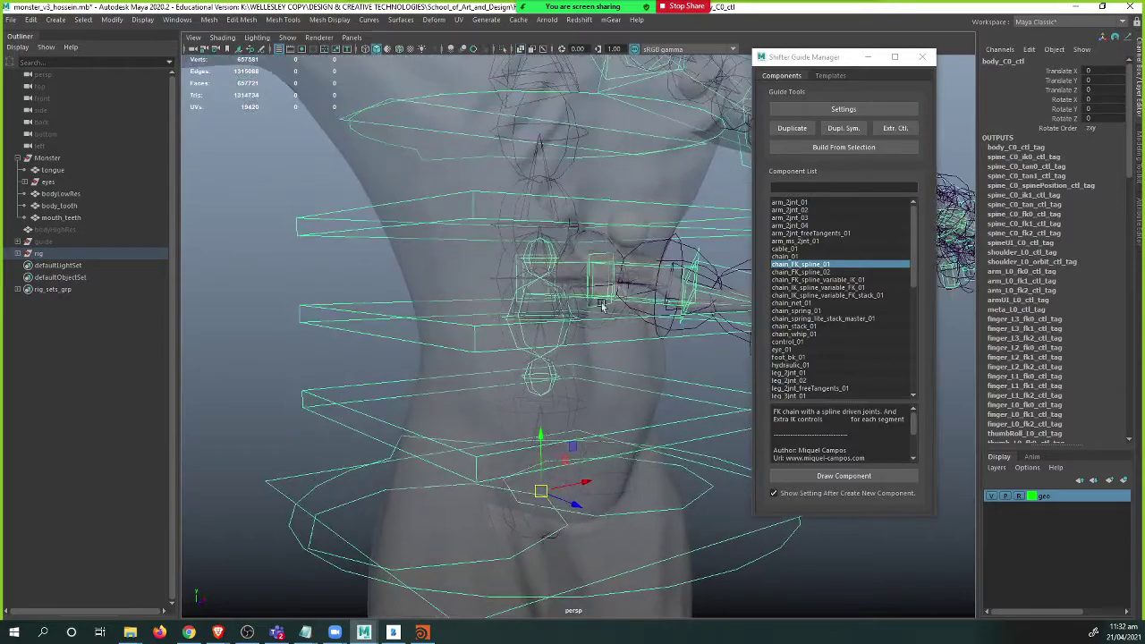
# - Test-move the middle spine control spine_C0_fk1_ctl, undo the move, and inspect the spine and tongue joints around the belly mouth
pyautogui.click(478, 332)
pyautogui.moveTo(501, 328); pyautogui.dragTo(475, 308)
pyautogui.hotkey('ctrl', 'z')
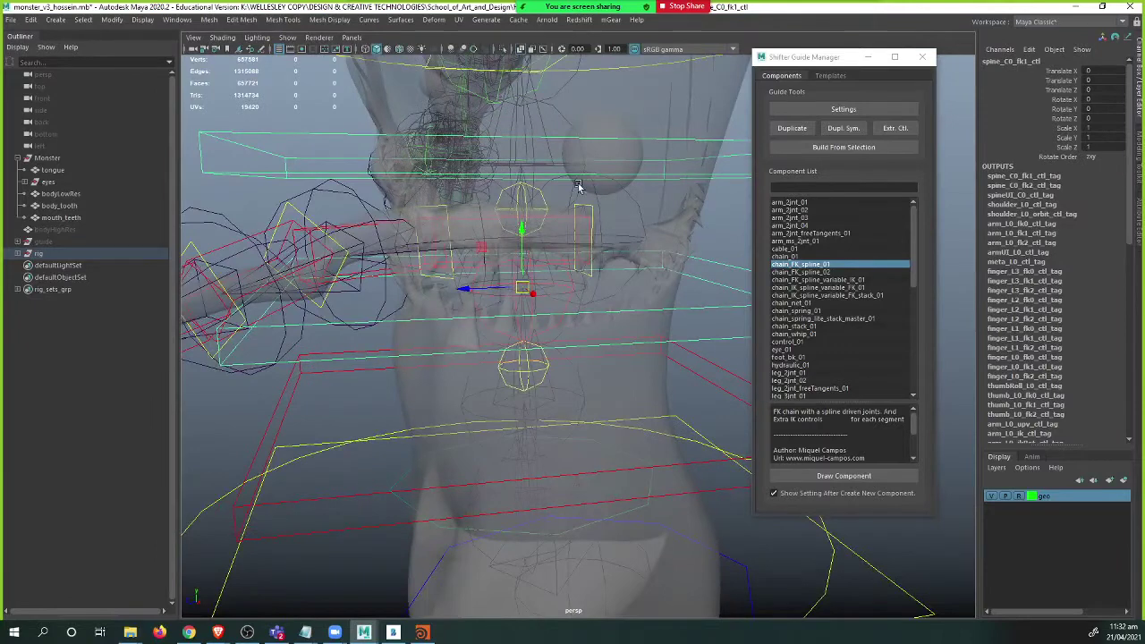
pyautogui.scroll(-3, 564, 260)
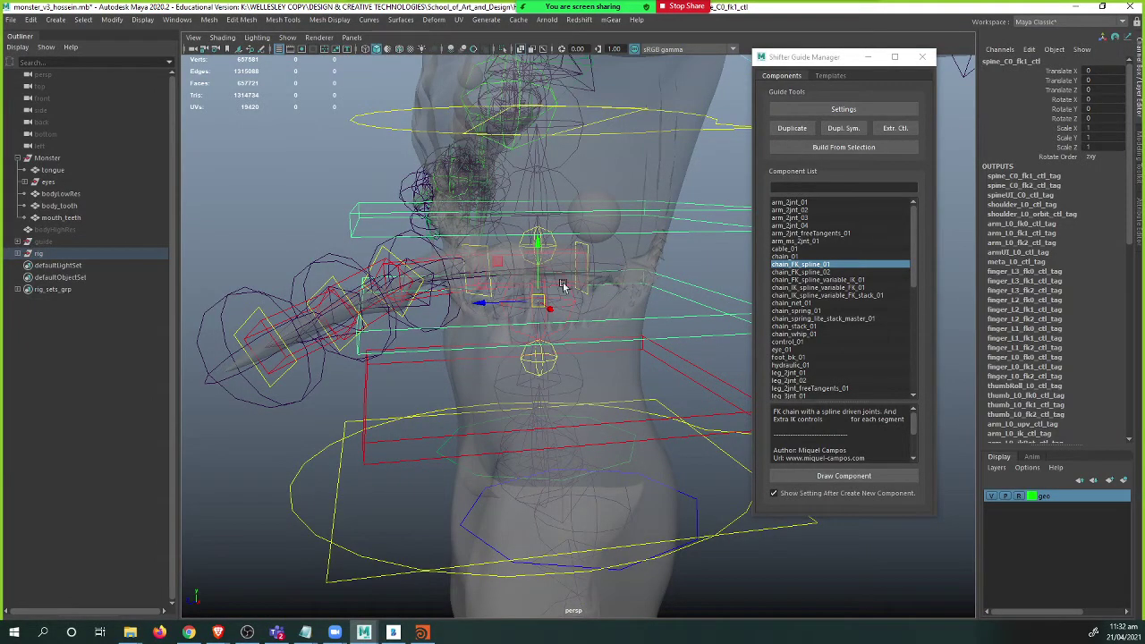
pyautogui.moveTo(582, 286)
pyautogui.keyDown('alt'); pyautogui.mouseDown()
pyautogui.moveTo(509, 299)
pyautogui.moveTo(588, 301)
pyautogui.mouseUp(); pyautogui.keyUp('alt')
pyautogui.keyDown('alt'); pyautogui.moveTo(587, 301); pyautogui.dragTo(743, 319, button='right'); pyautogui.keyUp('alt')
pyautogui.keyDown('alt'); pyautogui.moveTo(555, 318); pyautogui.dragTo(849, 394, button='right'); pyautogui.keyUp('alt')
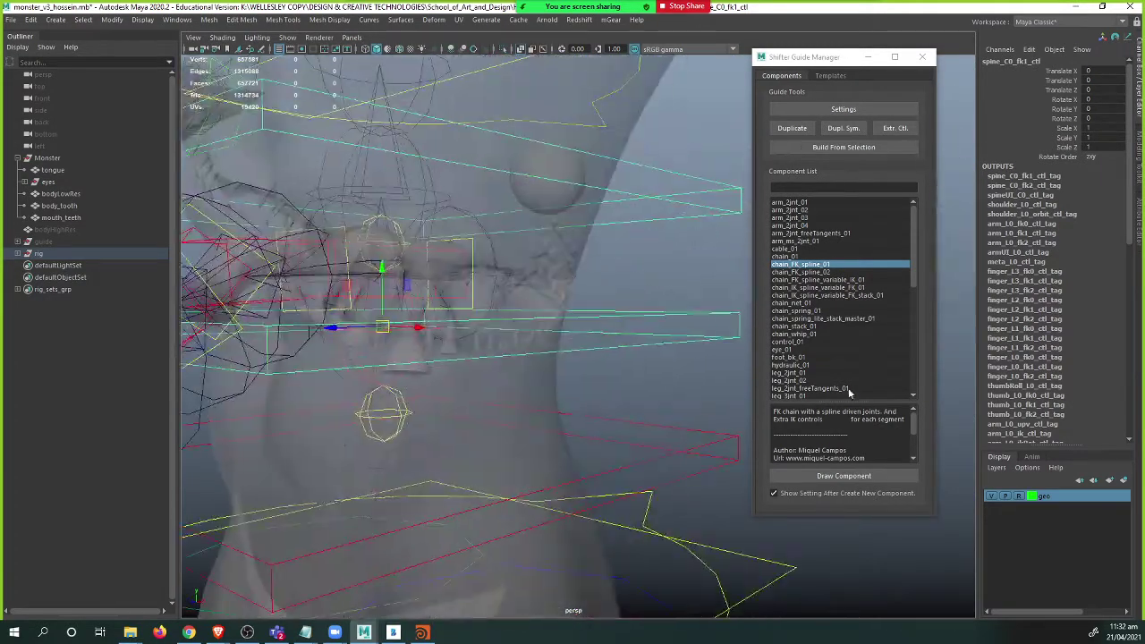
# - Unhide the guide group and isolate it in the viewport
pyautogui.keyDown('alt'); pyautogui.moveTo(512, 342); pyautogui.dragTo(671, 385, button='middle'); pyautogui.keyUp('alt')
pyautogui.keyDown('alt'); pyautogui.moveTo(671, 385); pyautogui.dragTo(524, 366, button='right'); pyautogui.keyUp('alt')
pyautogui.keyDown('alt'); pyautogui.moveTo(524, 366); pyautogui.dragTo(517, 394); pyautogui.keyUp('alt')
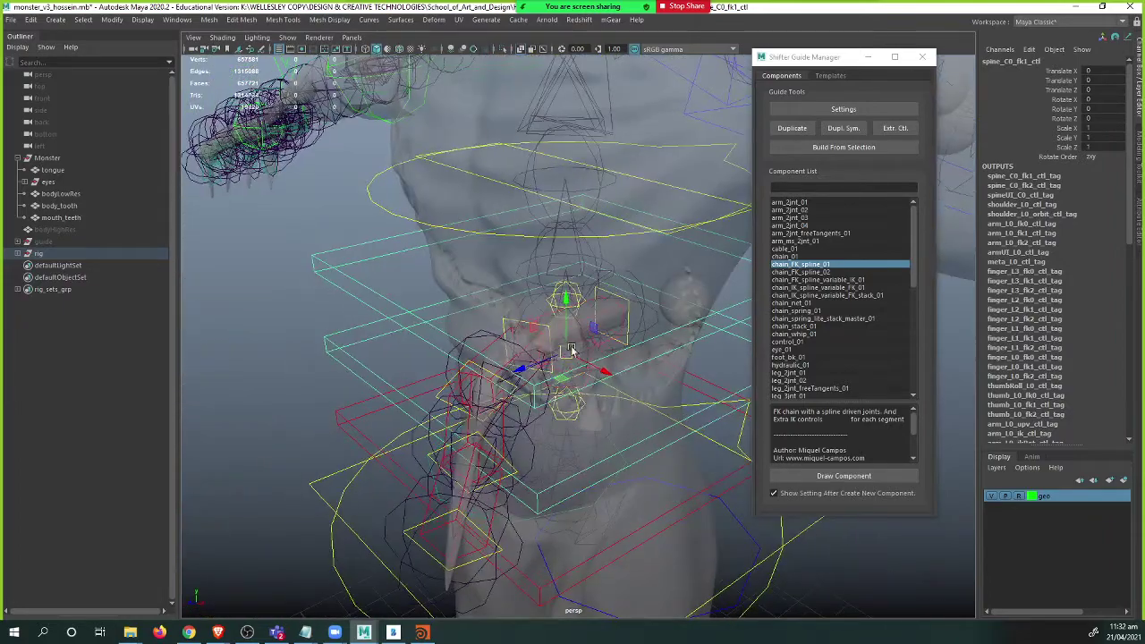
pyautogui.keyDown('alt'); pyautogui.moveTo(601, 327); pyautogui.dragTo(533, 318); pyautogui.keyUp('alt')
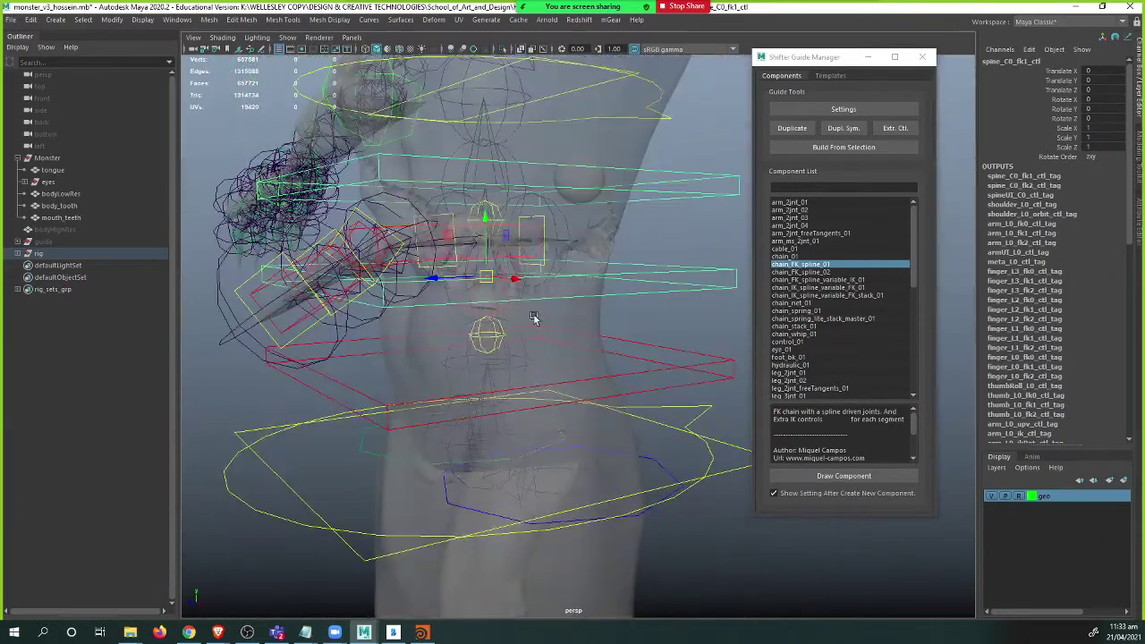
pyautogui.click(49, 241)
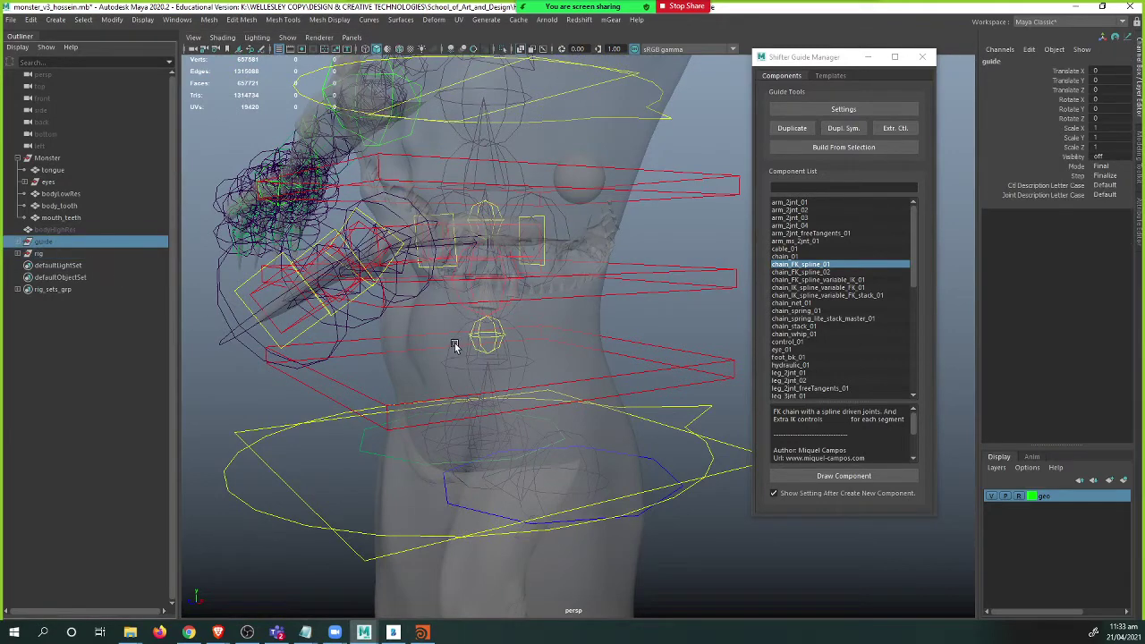
pyautogui.hotkey('shift', 'h')
pyautogui.hotkey('ctrl', '1')
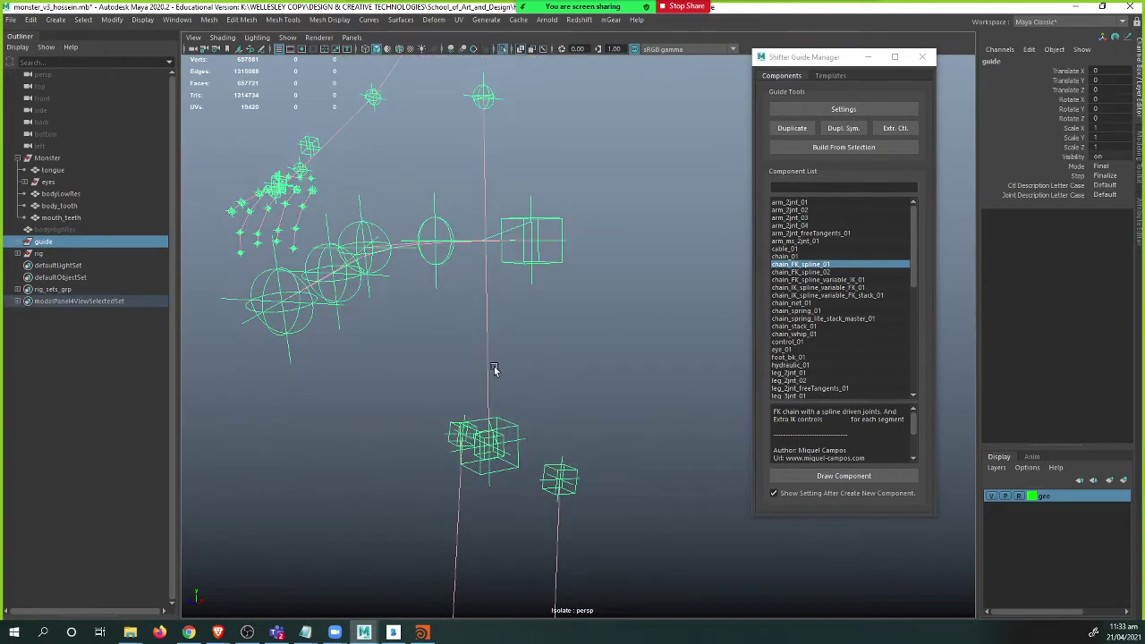
# - Inspect how the tongue guide sits relative to the spine guide, selecting the body root and the spine_C0_eff locator
pyautogui.keyDown('alt'); pyautogui.moveTo(493, 376); pyautogui.dragTo(495, 285); pyautogui.keyUp('alt')
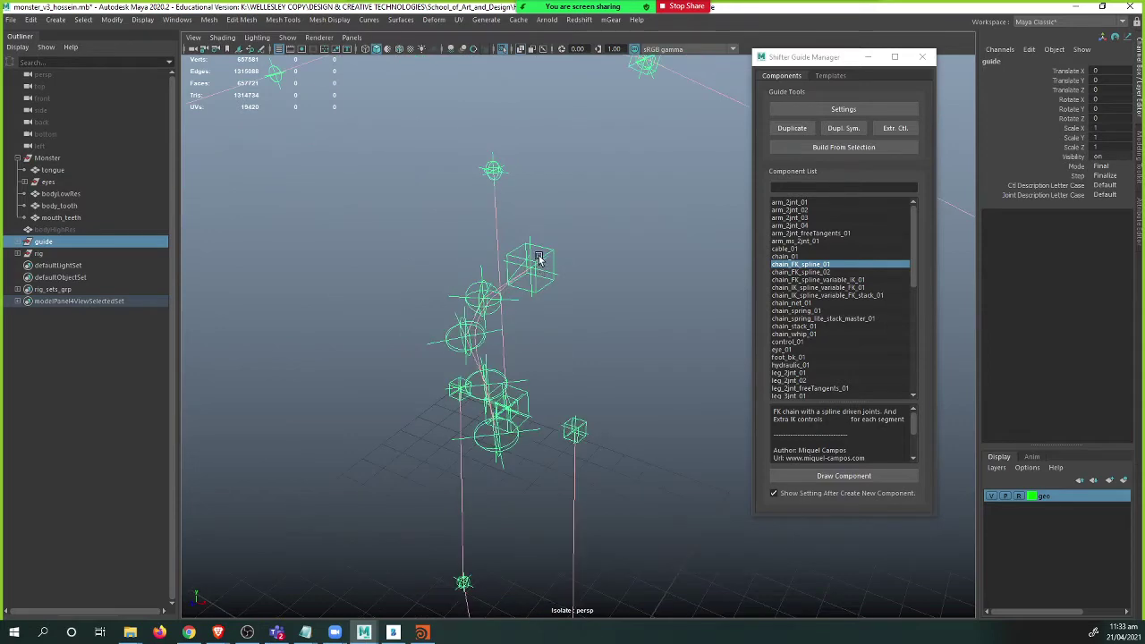
pyautogui.click(539, 258)
pyautogui.keyDown('alt'); pyautogui.moveTo(547, 391); pyautogui.dragTo(498, 375); pyautogui.keyUp('alt')
pyautogui.click(532, 395)
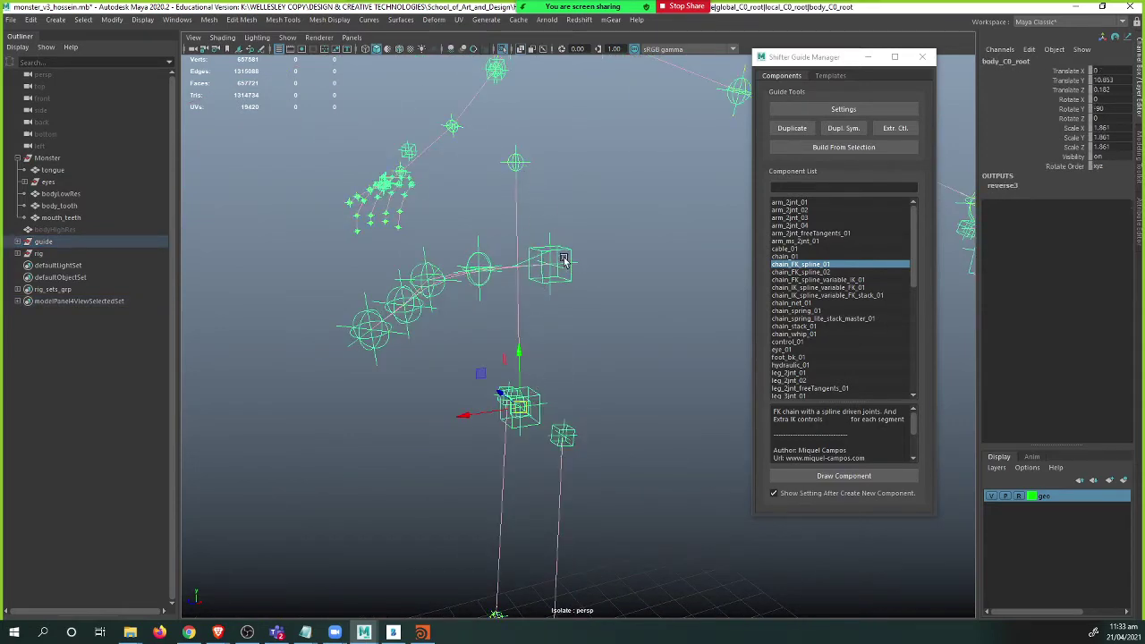
pyautogui.click(517, 162)
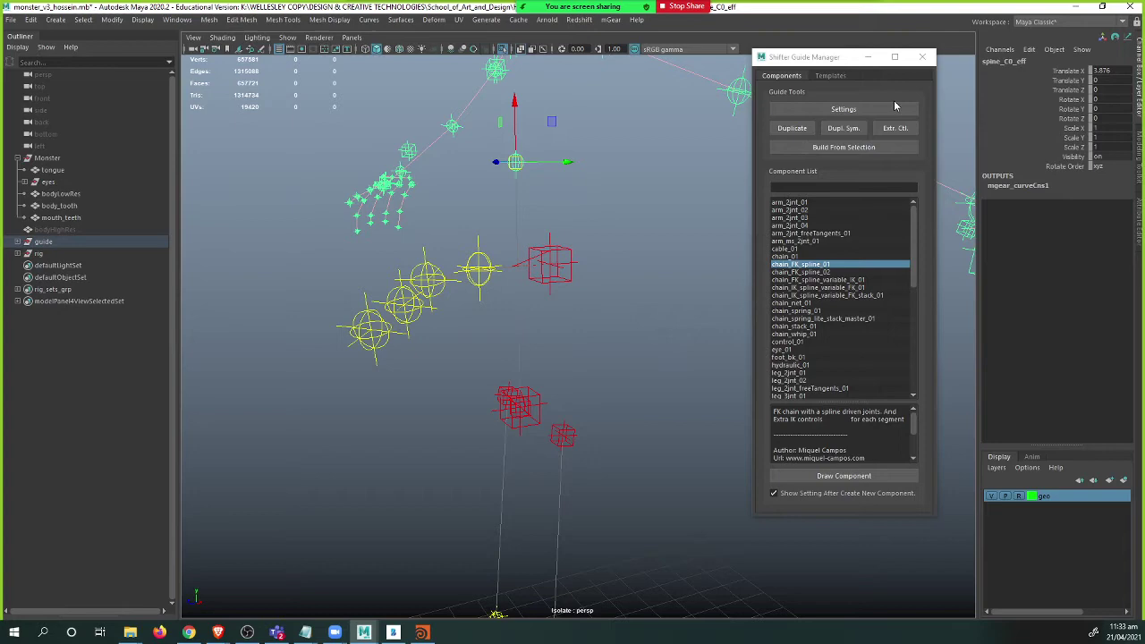
# - Close the Shifter Guide Manager, hide the guide group, and end the isolated view to show the full monster rig
pyautogui.click(922, 57)
pyautogui.keyDown('alt'); pyautogui.moveTo(621, 245); pyautogui.dragTo(492, 284); pyautogui.keyUp('alt')
pyautogui.click(43, 242)
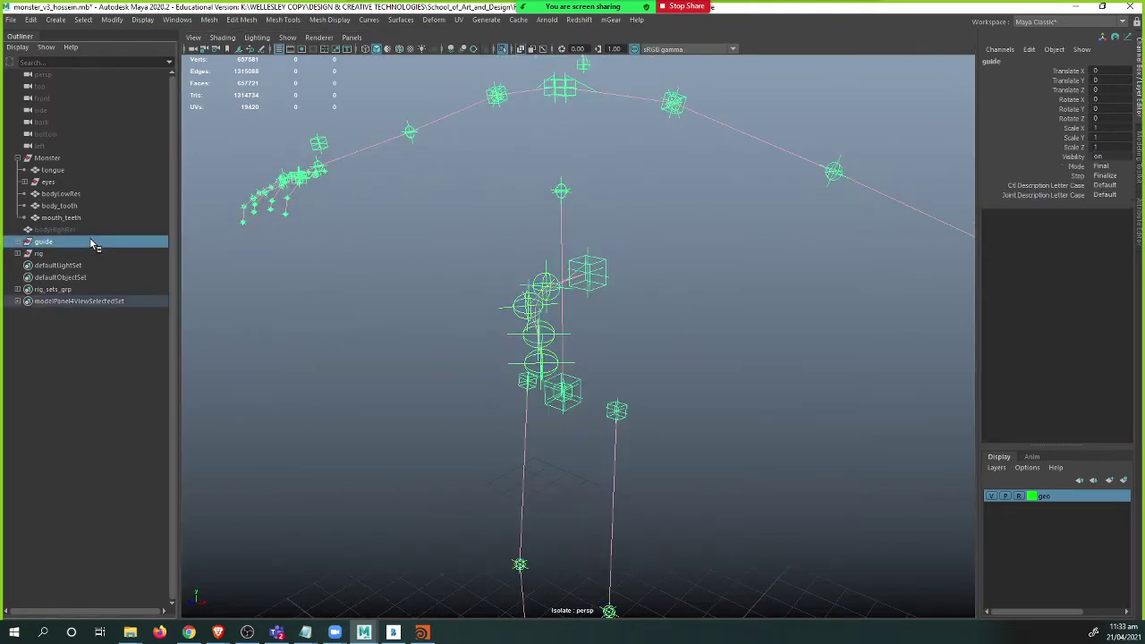
pyautogui.hotkey('ctrl', 'h')
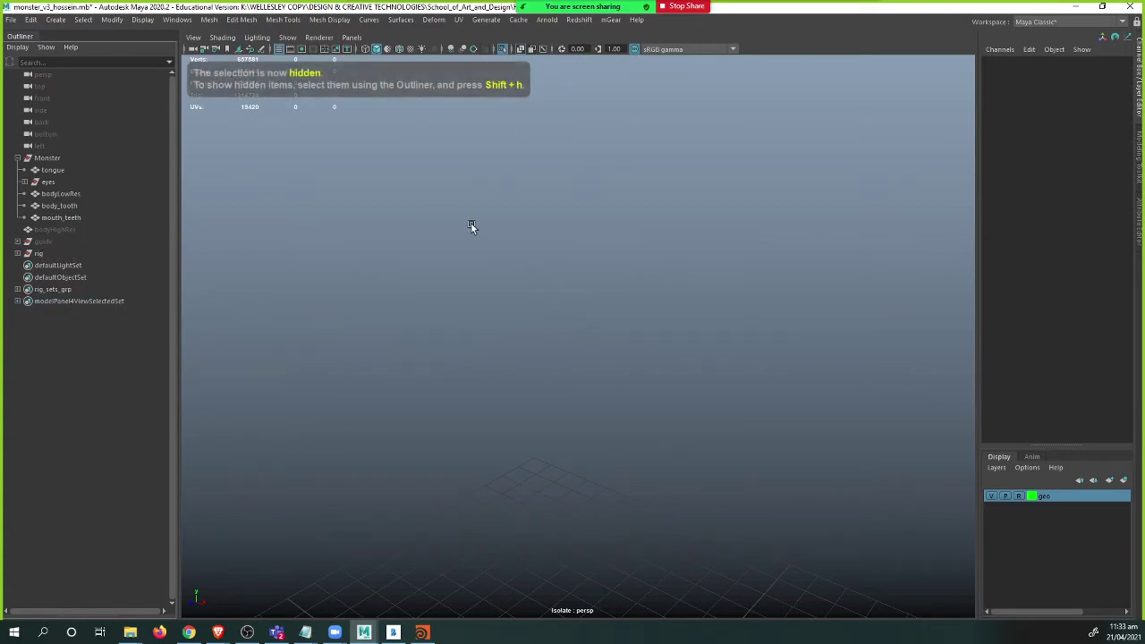
pyautogui.hotkey('ctrl', '1')
pyautogui.scroll(-3, 588, 297)
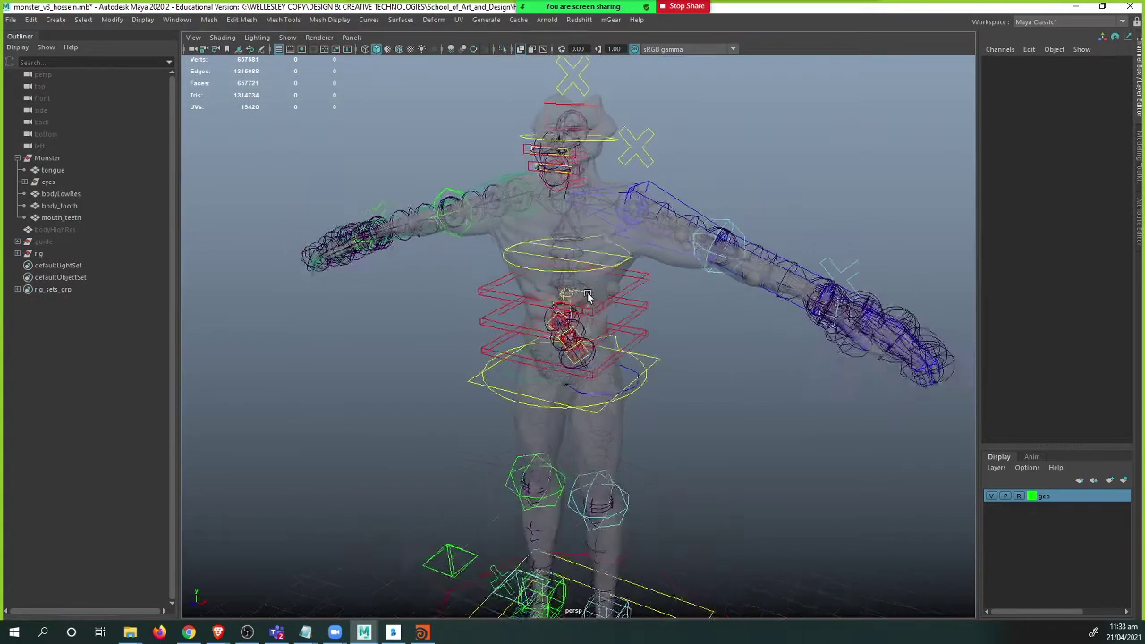
# - Hide the joints in the viewport and turn off X-Ray shading on the monster
pyautogui.keyDown('alt'); pyautogui.moveTo(588, 297); pyautogui.dragTo(631, 298); pyautogui.keyUp('alt')
pyautogui.scroll(-2, 451, 296)
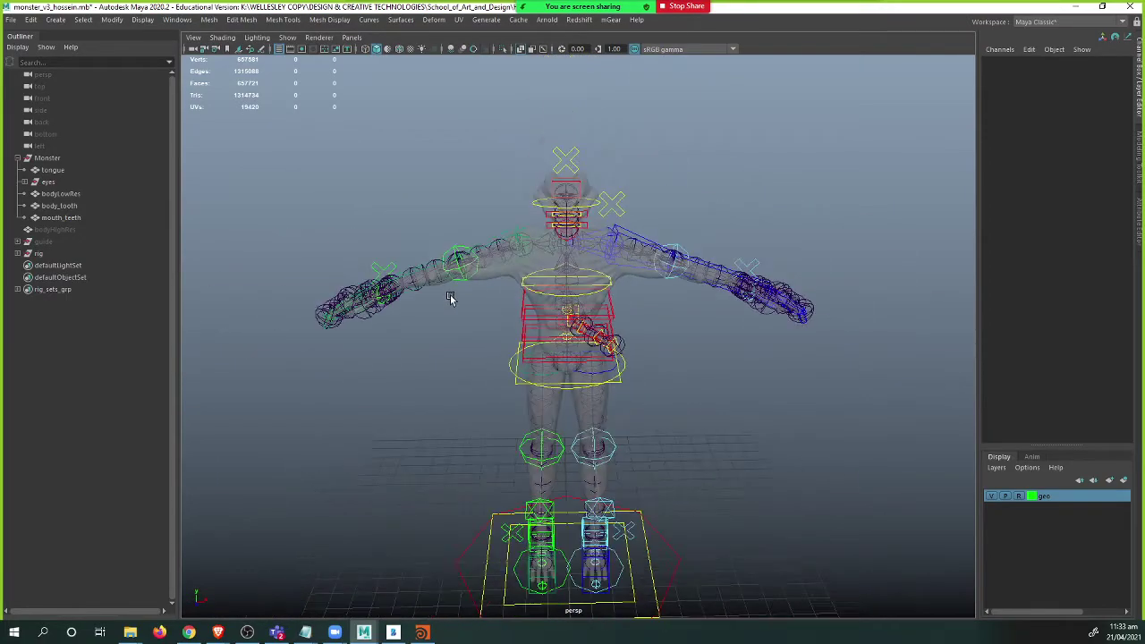
pyautogui.keyDown('alt'); pyautogui.moveTo(458, 312); pyautogui.dragTo(439, 274, button='middle'); pyautogui.keyUp('alt')
pyautogui.keyDown('alt'); pyautogui.moveTo(439, 273); pyautogui.dragTo(390, 276); pyautogui.keyUp('alt')
pyautogui.keyDown('alt'); pyautogui.moveTo(391, 277); pyautogui.dragTo(460, 315, button='right'); pyautogui.keyUp('alt')
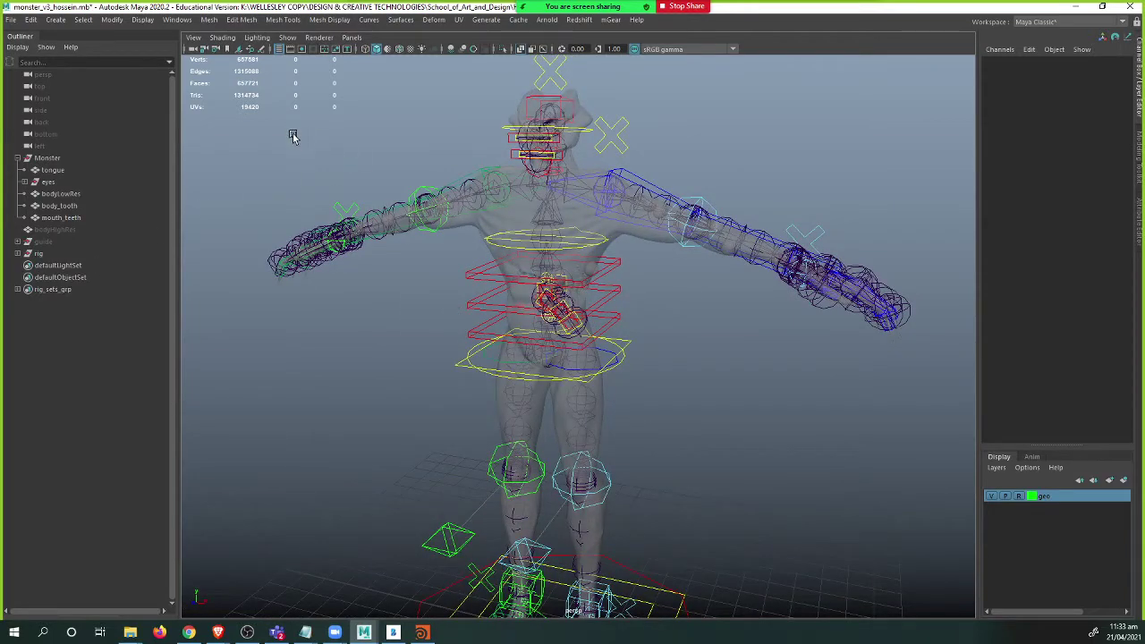
pyautogui.click(287, 38)
pyautogui.click(311, 234)
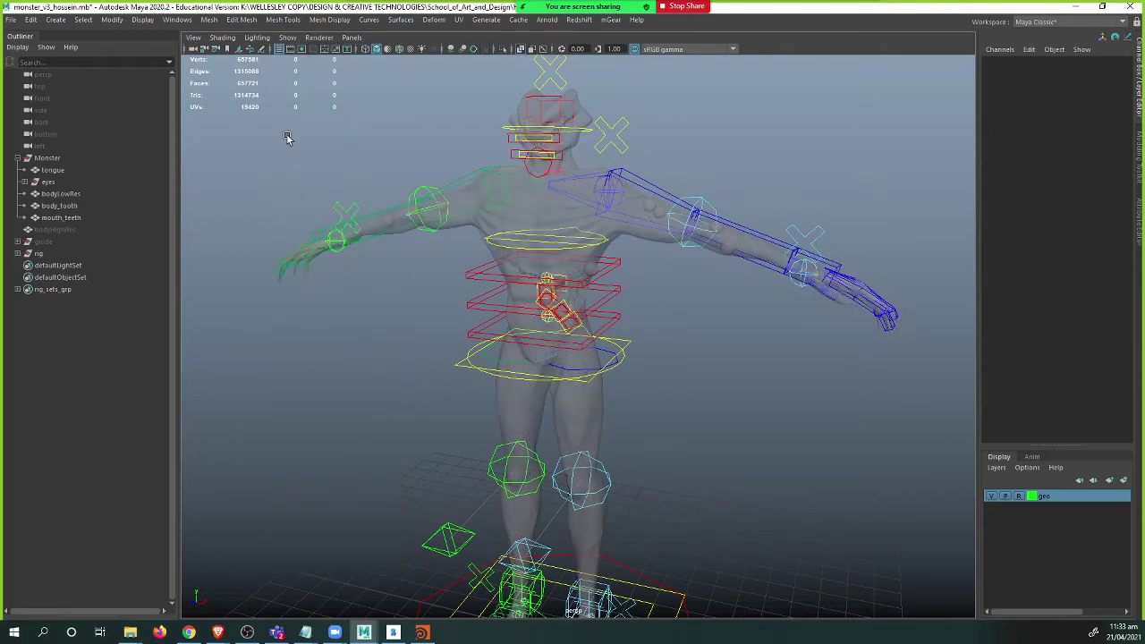
pyautogui.click(227, 39)
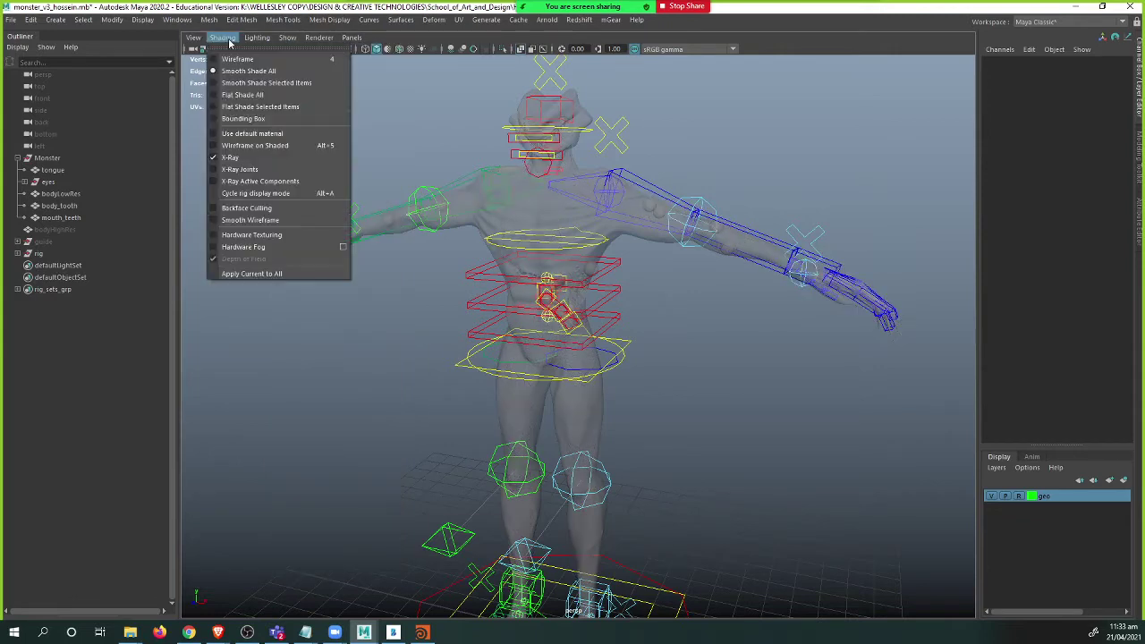
pyautogui.click(231, 158)
pyautogui.moveTo(365, 350)
pyautogui.keyDown('alt'); pyautogui.mouseDown()
pyautogui.moveTo(350, 350)
pyautogui.moveTo(573, 357)
pyautogui.moveTo(330, 354)
pyautogui.moveTo(340, 335)
pyautogui.mouseUp(); pyautogui.keyUp('alt')
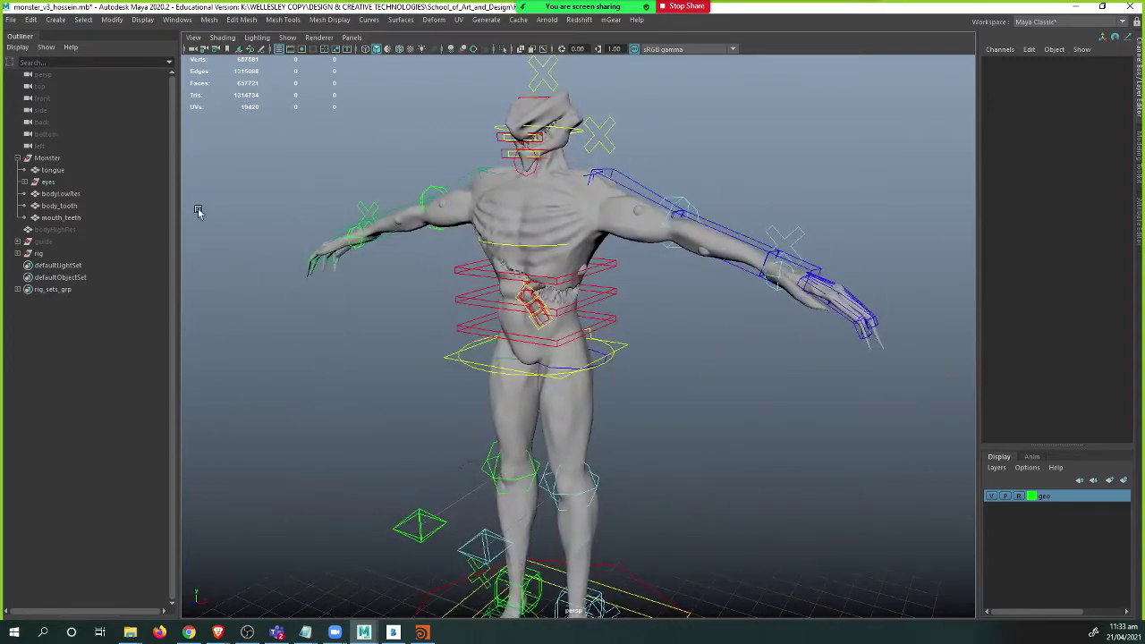
# - Expand rig_sets_grp and review the joints contained in the rig_deformers_grp set
pyautogui.click(17, 290)
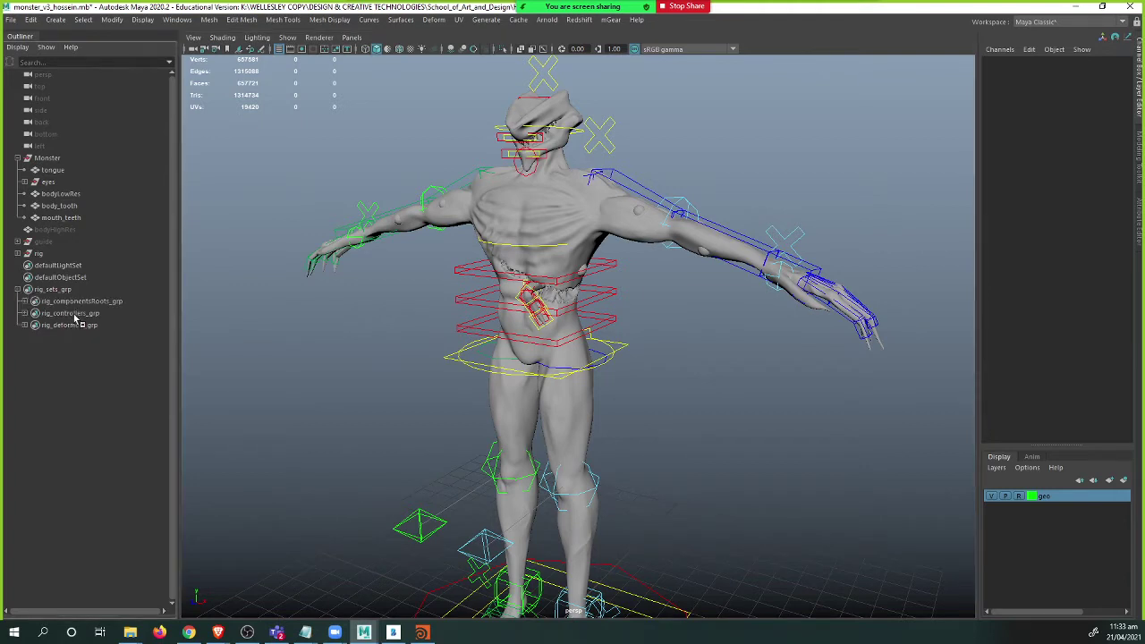
pyautogui.click(76, 318)
pyautogui.click(25, 325)
pyautogui.click(71, 326)
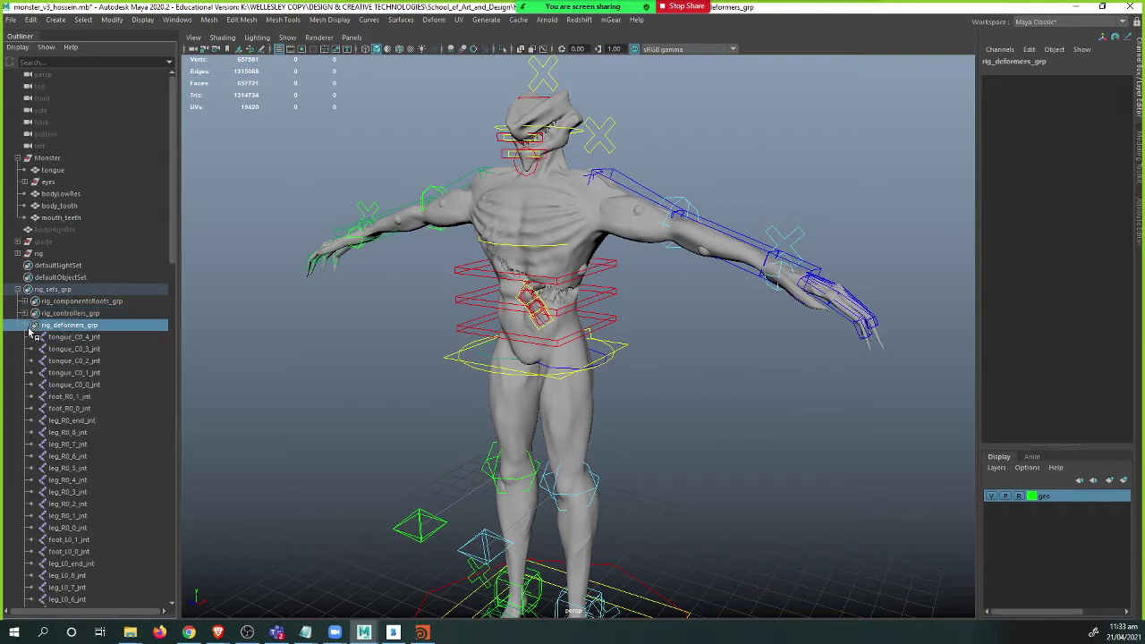
pyautogui.click(25, 325)
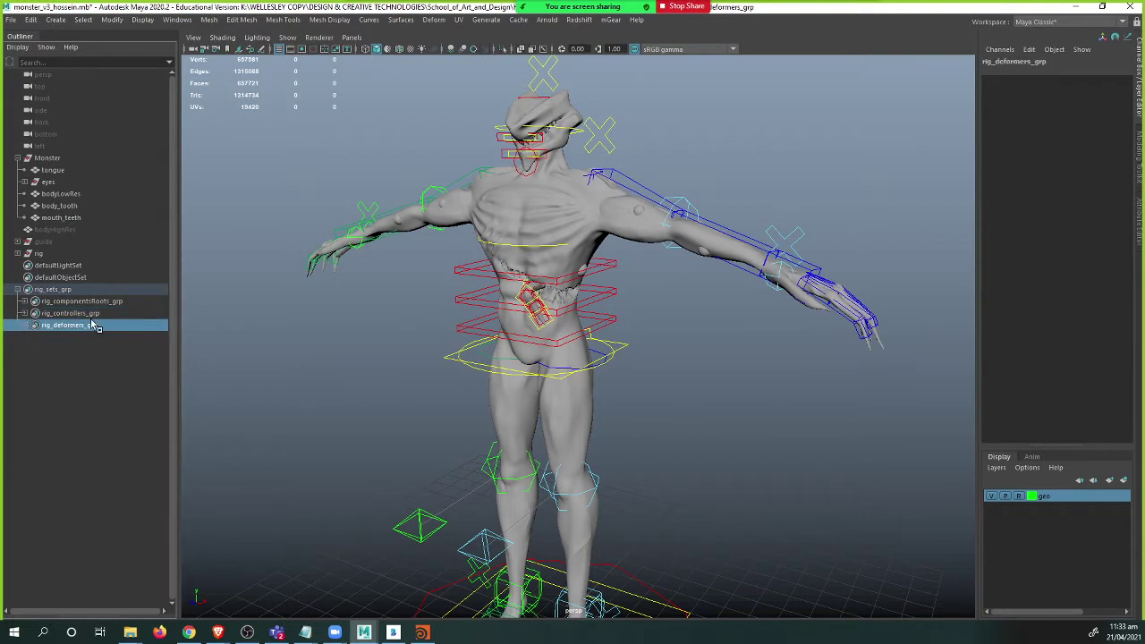
pyautogui.scroll(3, 706, 267)
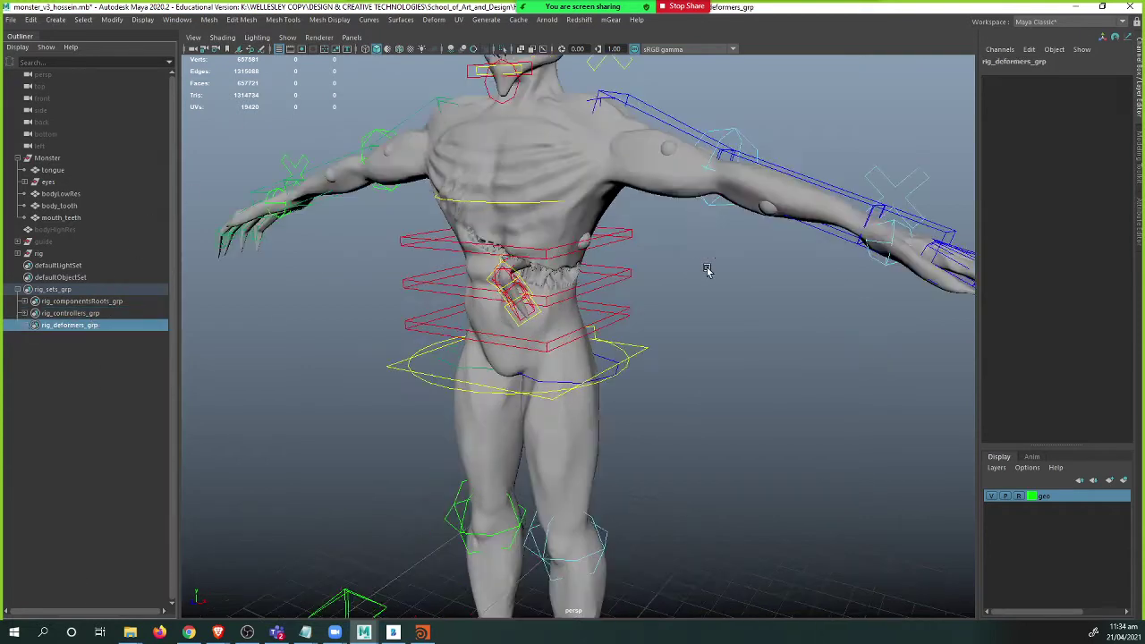
pyautogui.keyDown('alt'); pyautogui.moveTo(719, 256); pyautogui.dragTo(643, 324, button='middle'); pyautogui.keyUp('alt')
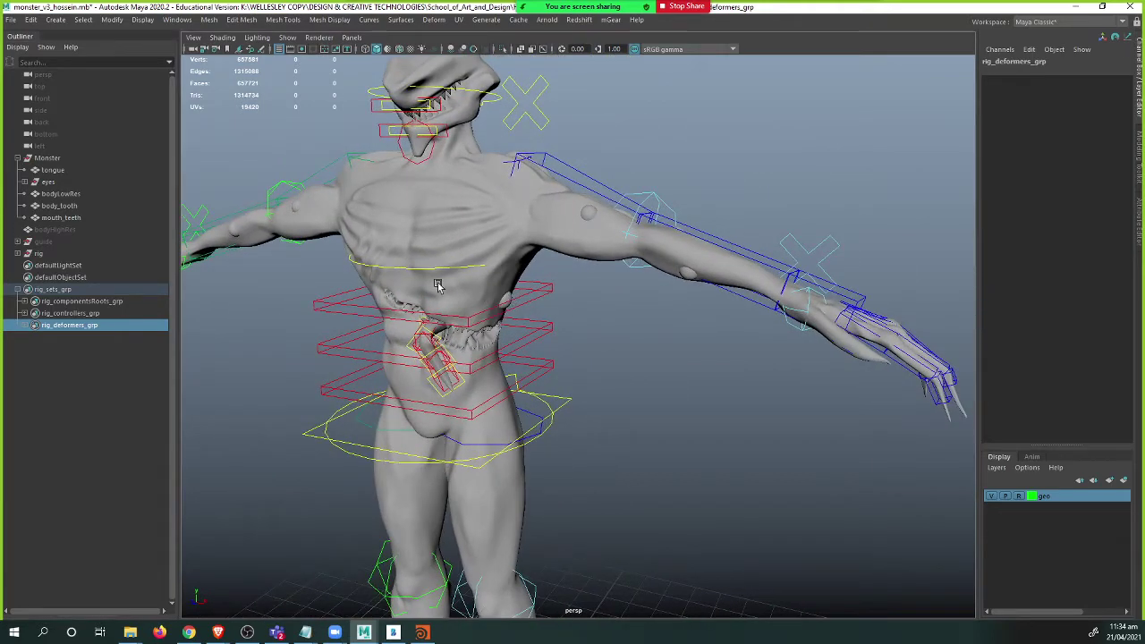
# - Group the first eye mesh inside the eyes group and rename the new group eyeGrp
pyautogui.click(25, 182)
pyautogui.click(53, 193)
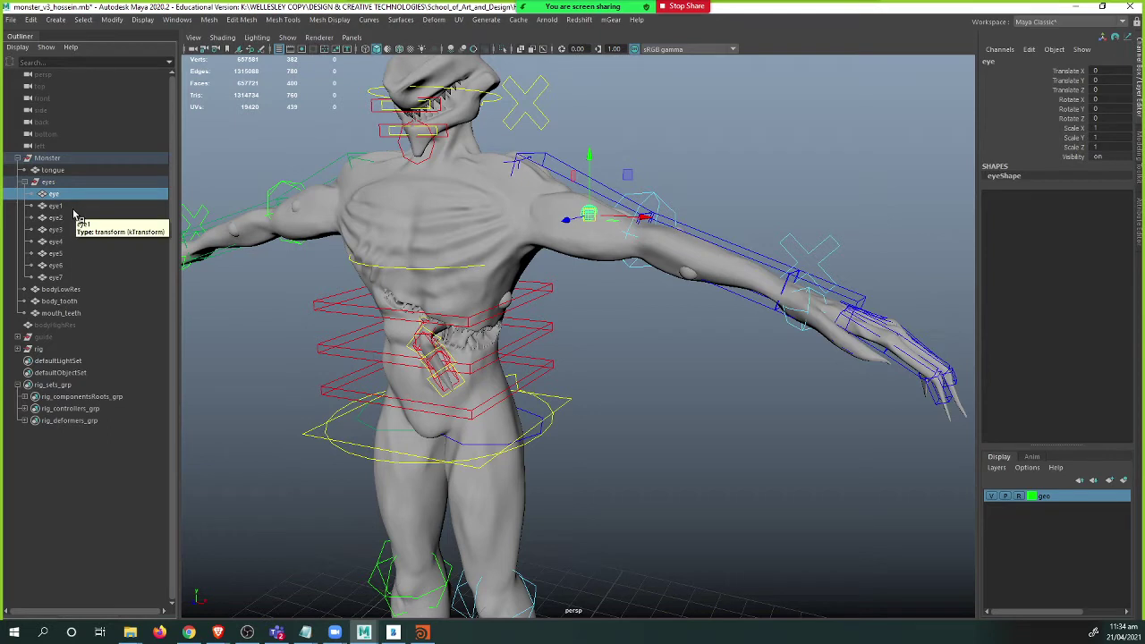
pyautogui.hotkey('ctrl', 'g')
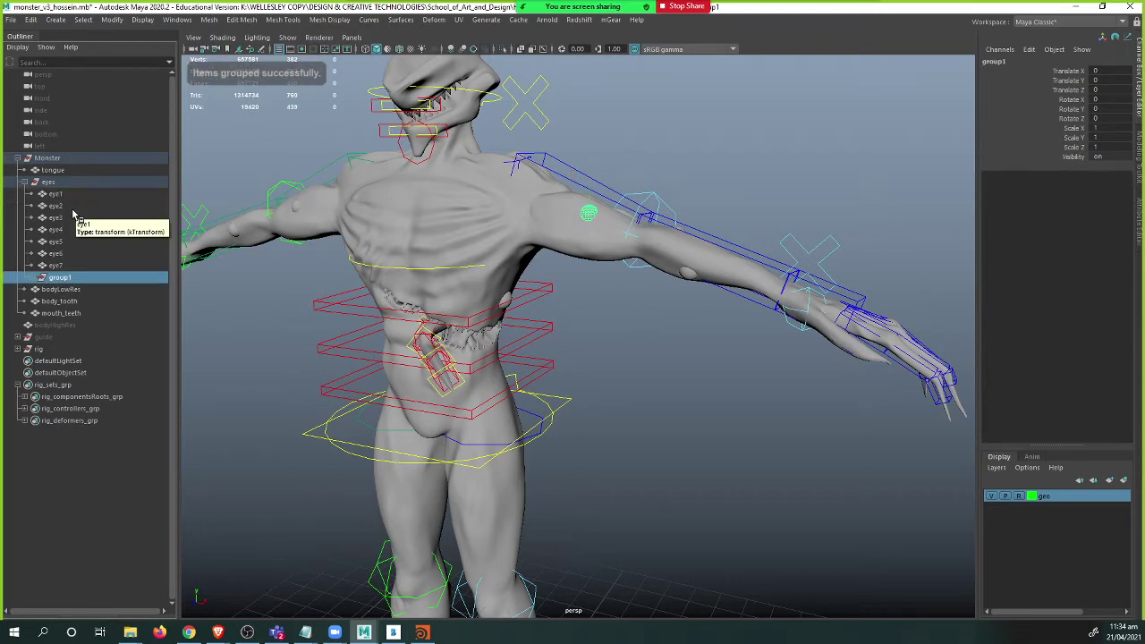
pyautogui.doubleClick(59, 279)
pyautogui.write('2')
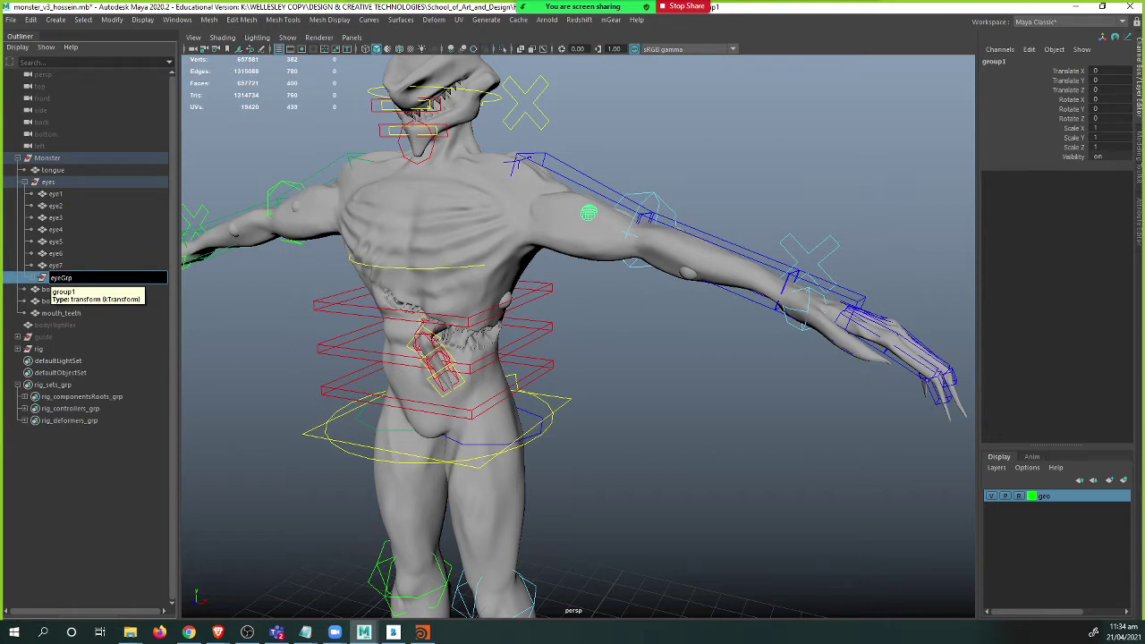
pyautogui.write('yeGrp')
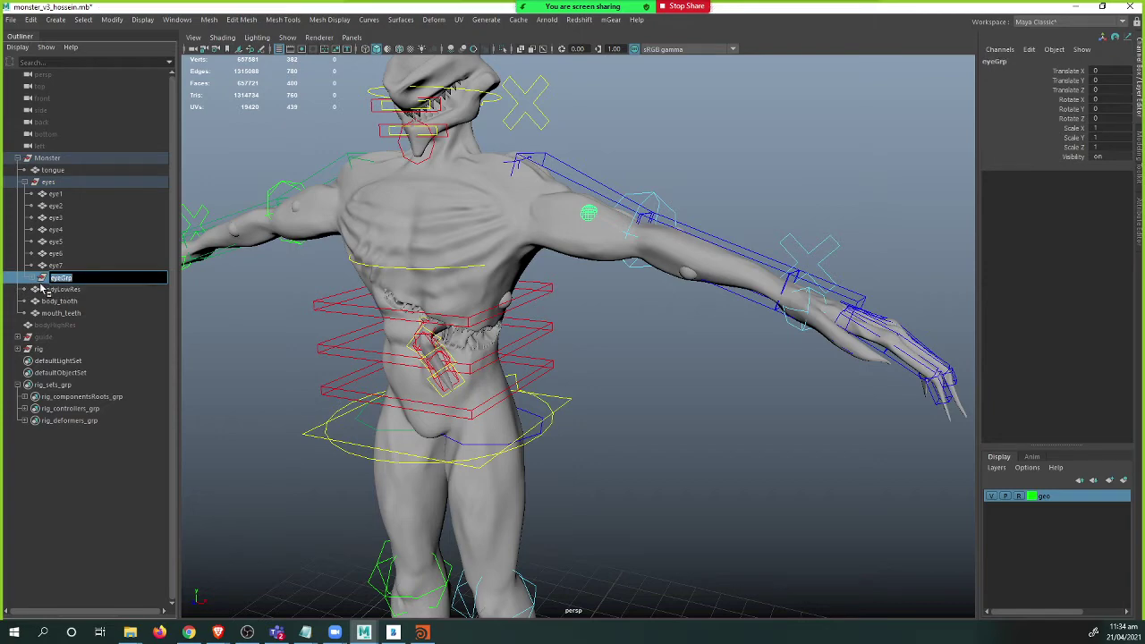
pyautogui.click(42, 288)
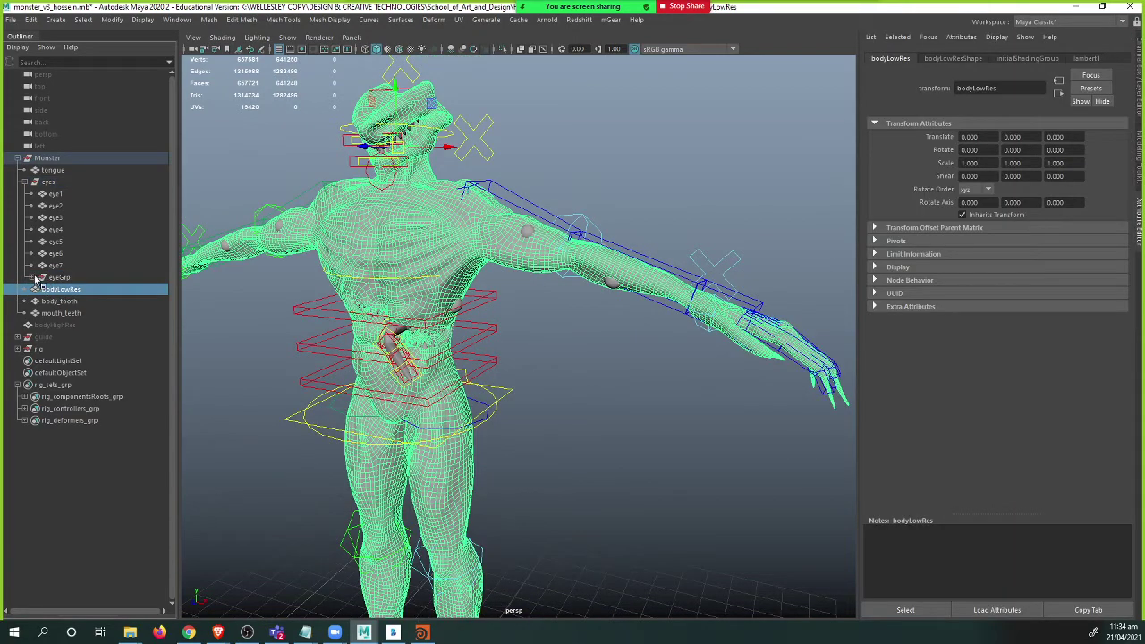
# - Select the eye mesh inside eyeGrp and rotate it freehand to about 53, 9 and -6.5 degrees
pyautogui.click(56, 278)
pyautogui.moveTo(34, 282); pyautogui.dragTo(27, 286, button='middle')
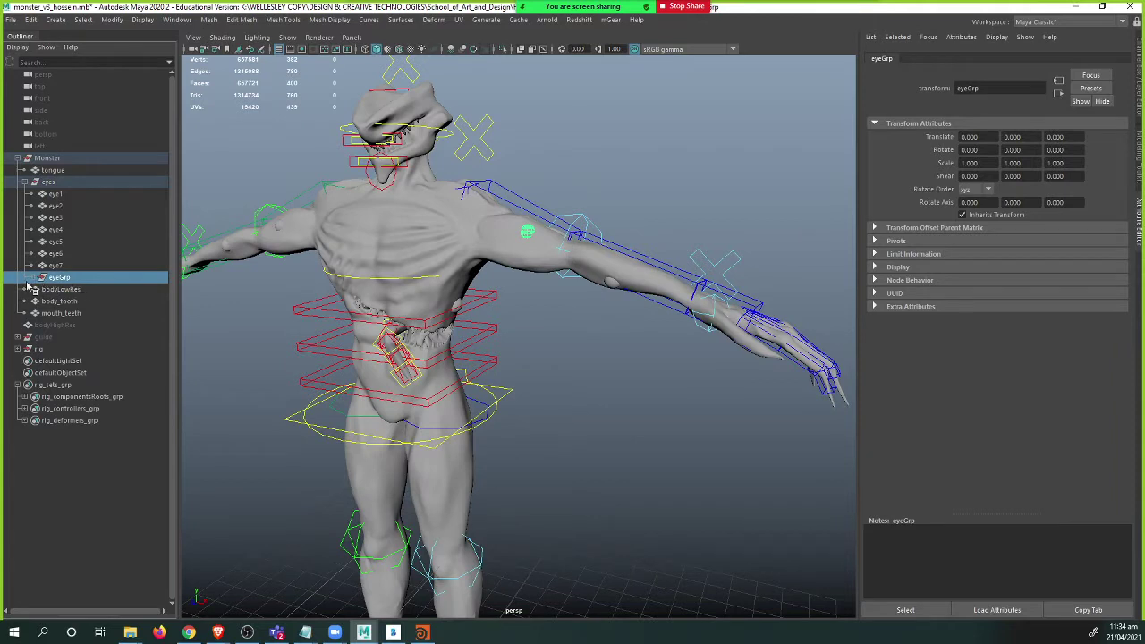
pyautogui.click(32, 279)
pyautogui.click(68, 290)
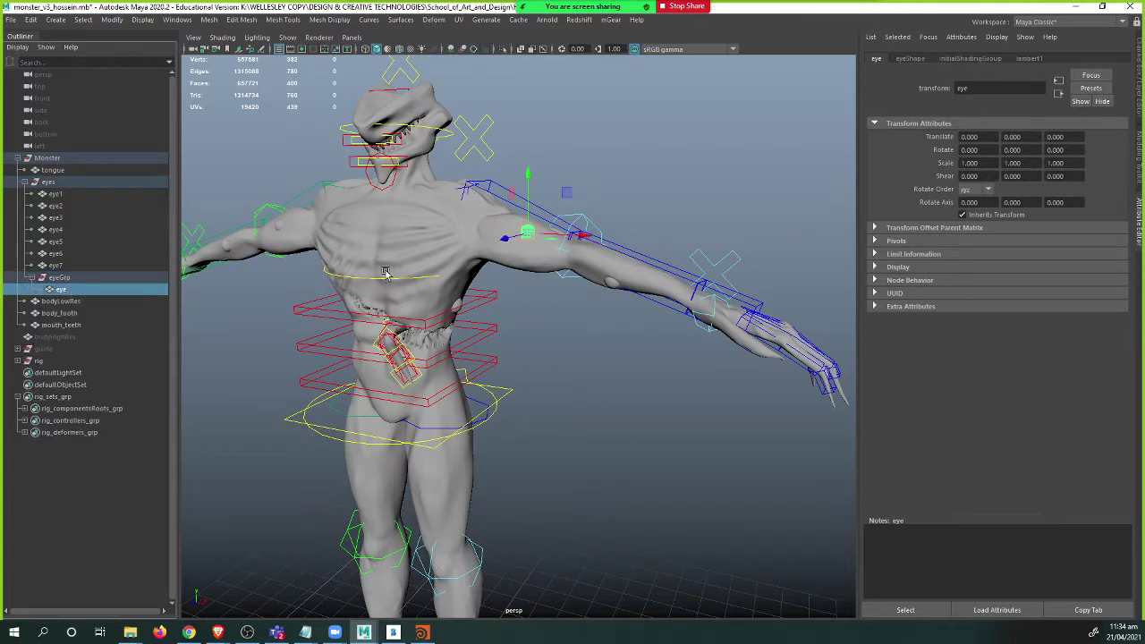
pyautogui.press('f')
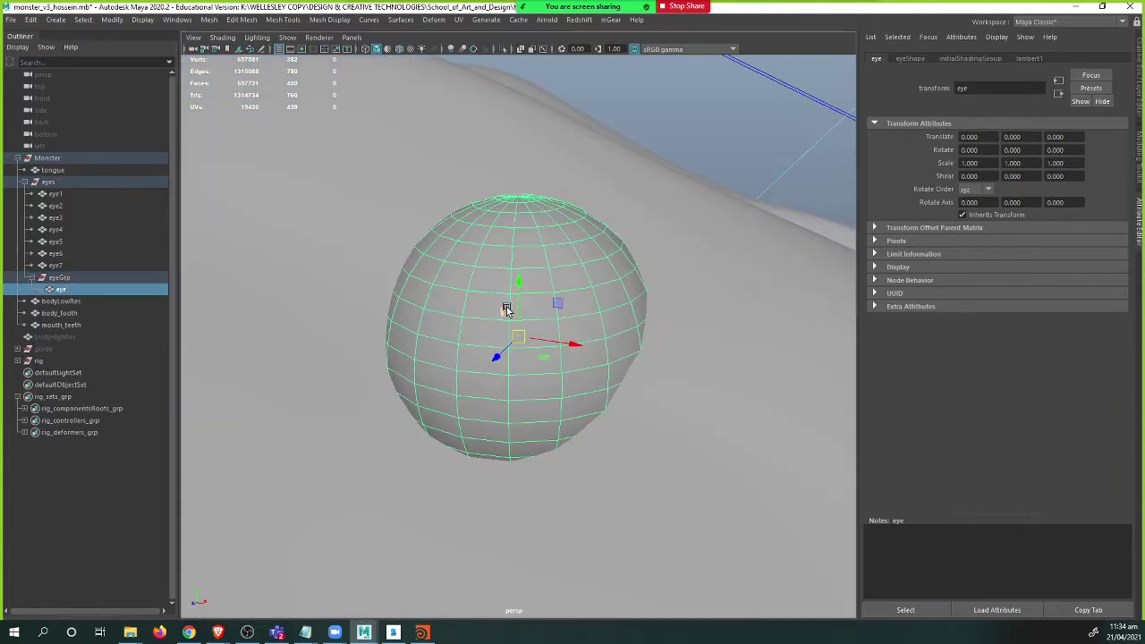
pyautogui.press('e')
pyautogui.moveTo(511, 299); pyautogui.dragTo(539, 330)
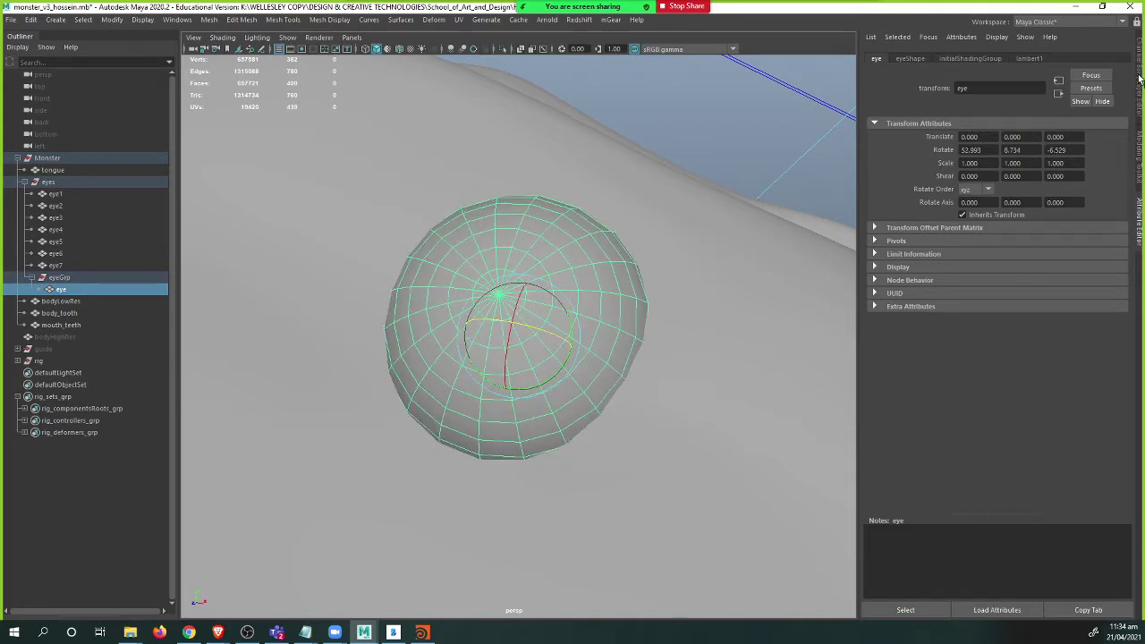
# - Show the eye mesh's vertices for editing in wireframe display and set the geo layer to the normal display type
pyautogui.rightClick(527, 253)
pyautogui.moveTo(527, 255); pyautogui.dragTo(529, 274, button='right')
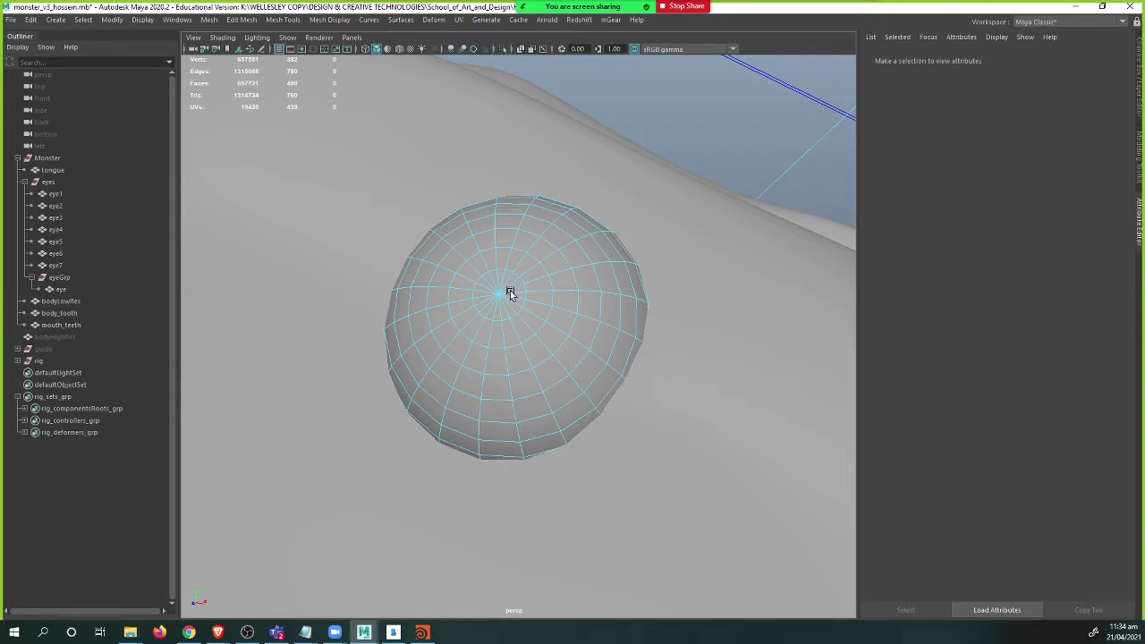
pyautogui.rightClick(507, 296)
pyautogui.click(501, 296)
pyautogui.rightClick(499, 299)
pyautogui.moveTo(495, 298); pyautogui.dragTo(483, 298, button='right')
pyautogui.press('4')
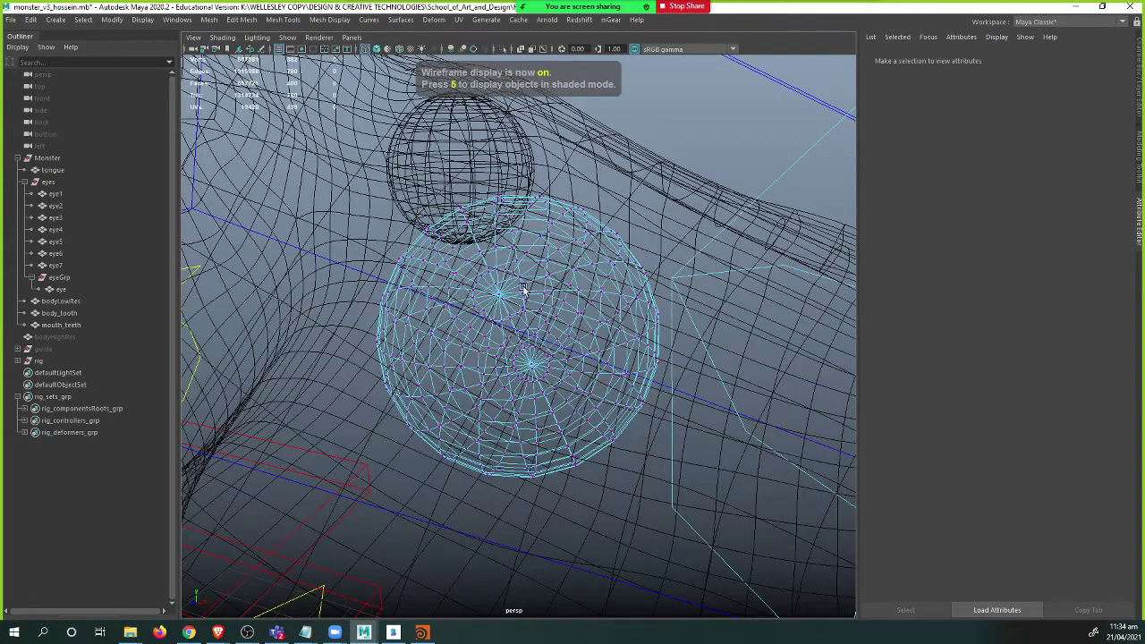
pyautogui.click(1139, 86)
pyautogui.click(1019, 498)
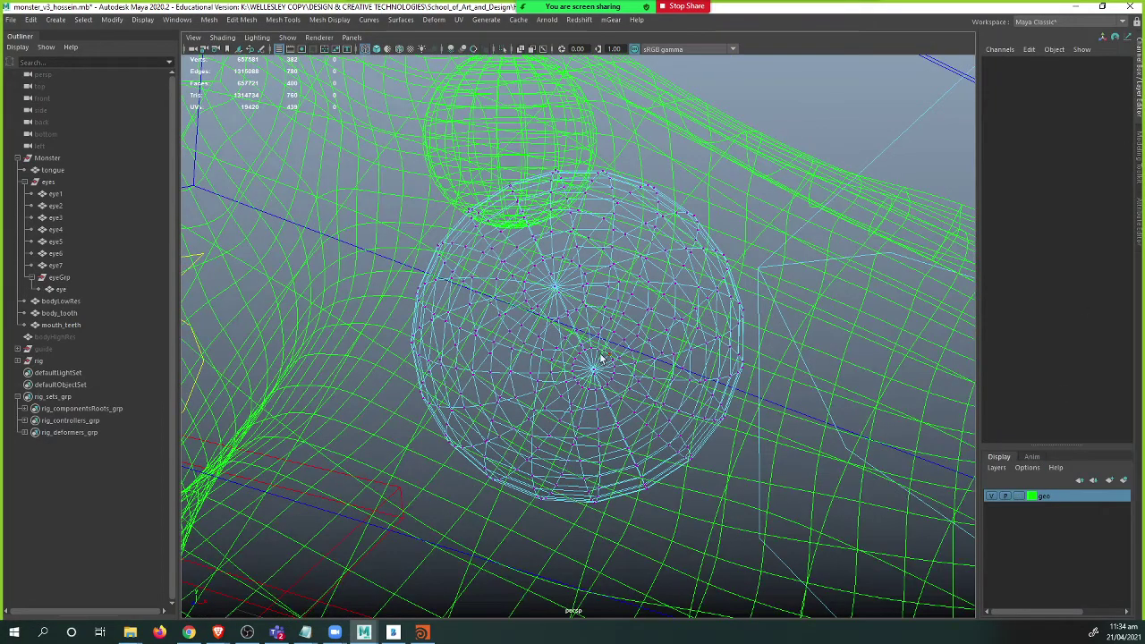
# - Select the pupil faces of the upper-arm eye by converting its front centre vertex to faces and growing the selection twice in shaded display
pyautogui.click(556, 290)
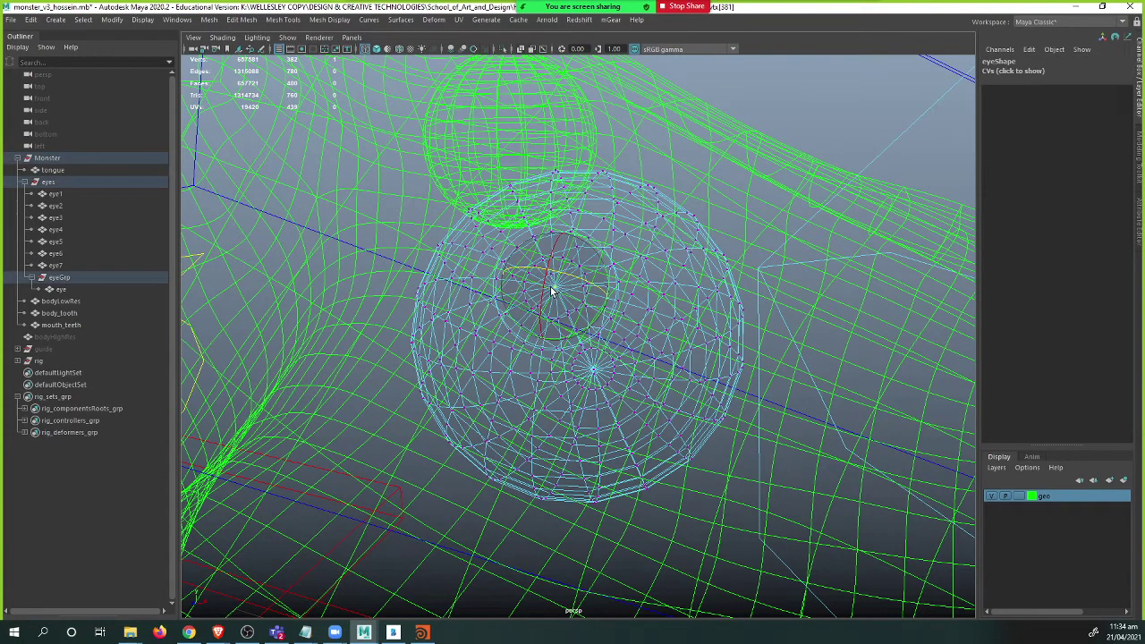
pyautogui.press('5')
pyautogui.hotkey('ctrl', 'F11')
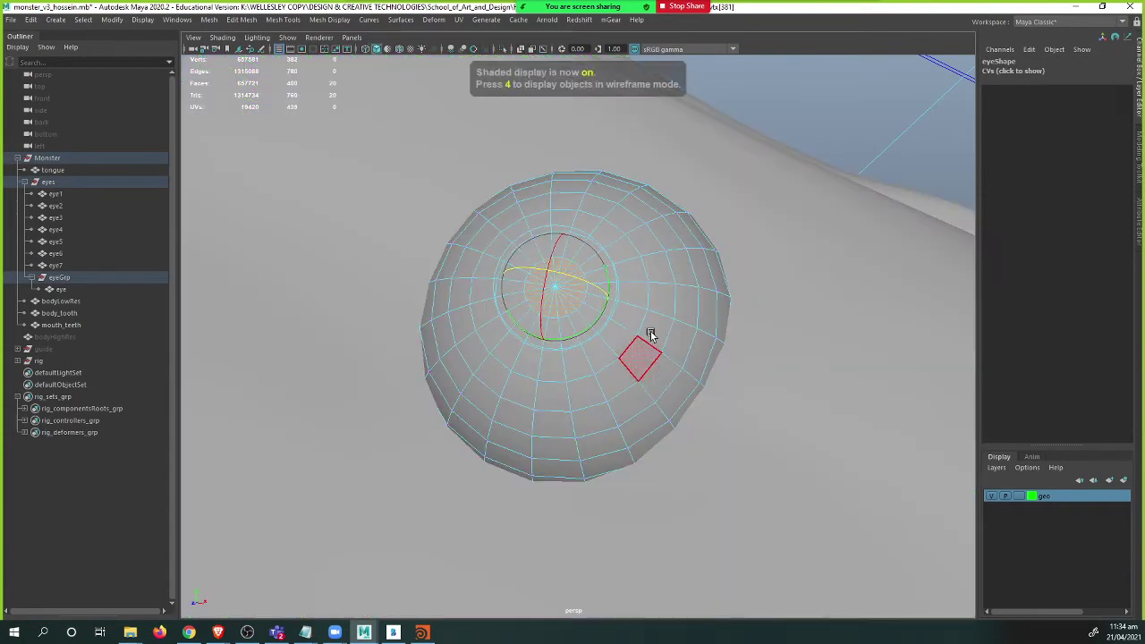
pyautogui.hotkey('shift', '.')
pyautogui.hotkey('shift', '.')
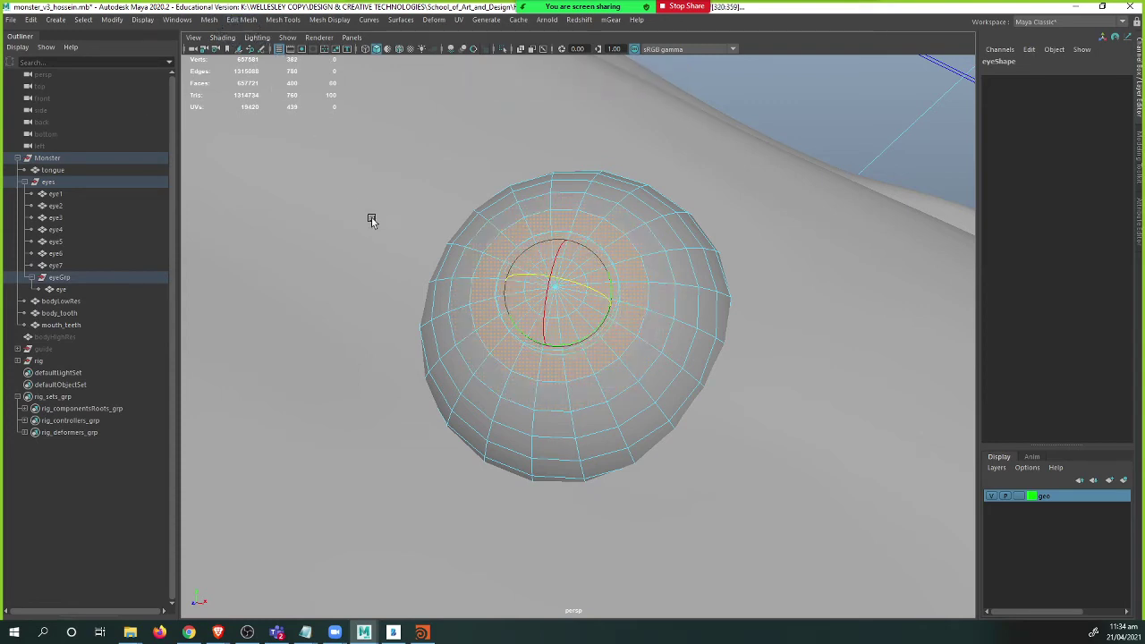
# - Assign a new Blinn material to the selected pupil faces
pyautogui.hotkey('ctrl', 'space')
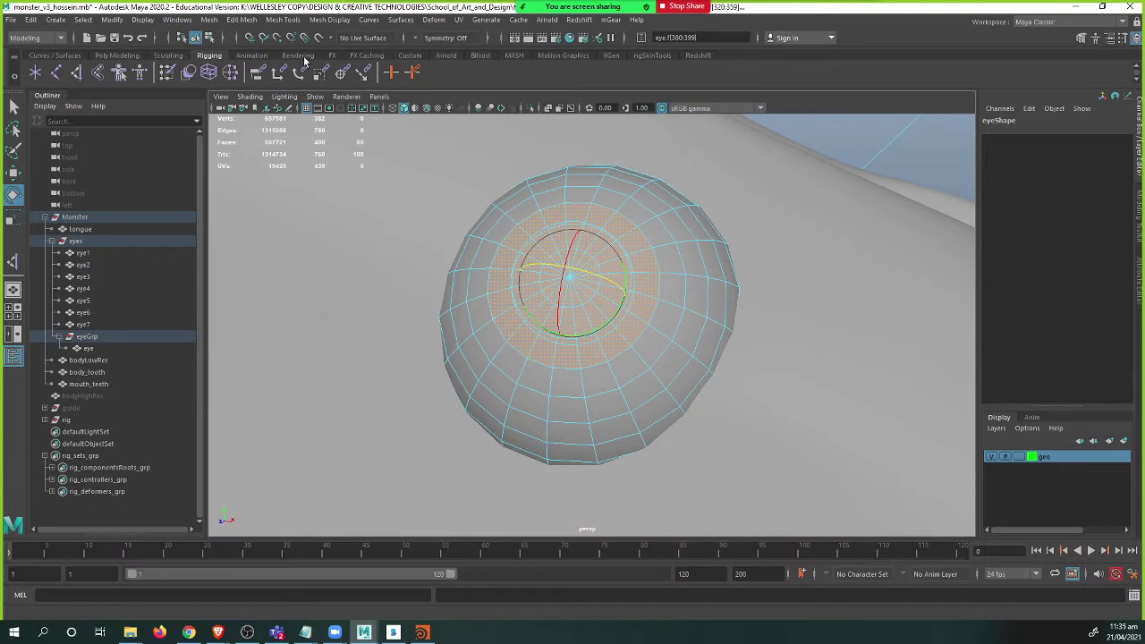
pyautogui.click(298, 55)
pyautogui.click(242, 73)
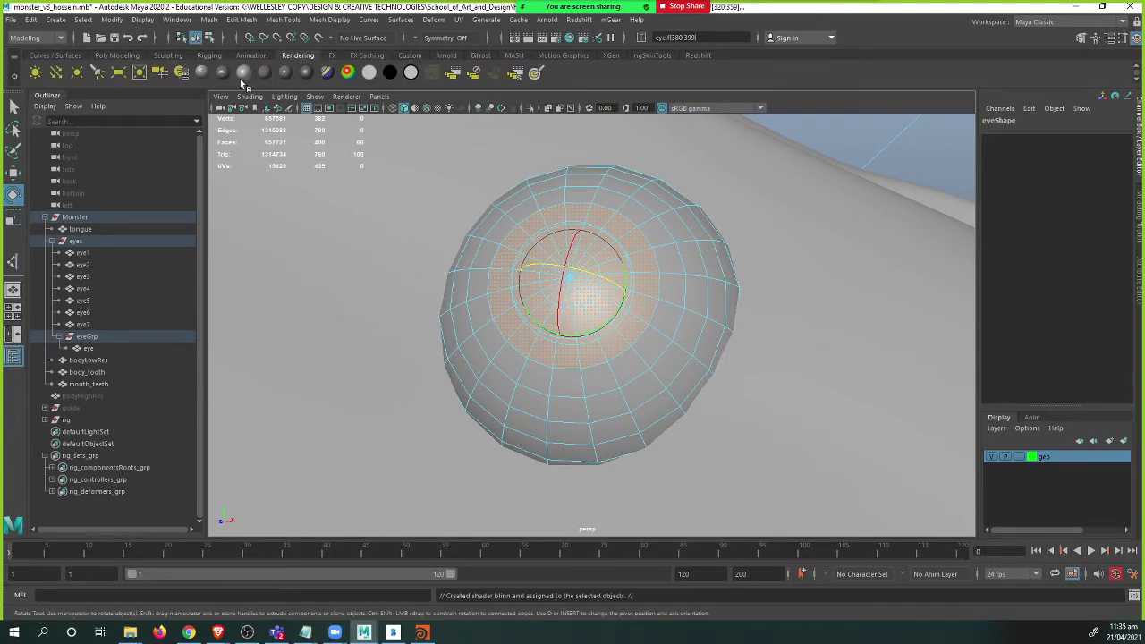
# - Set the Blinn's color to black and its eccentricity to about 0.071, and return the eye to object mode, deselected
pyautogui.hotkey('ctrl', 'a')
pyautogui.click(1041, 117)
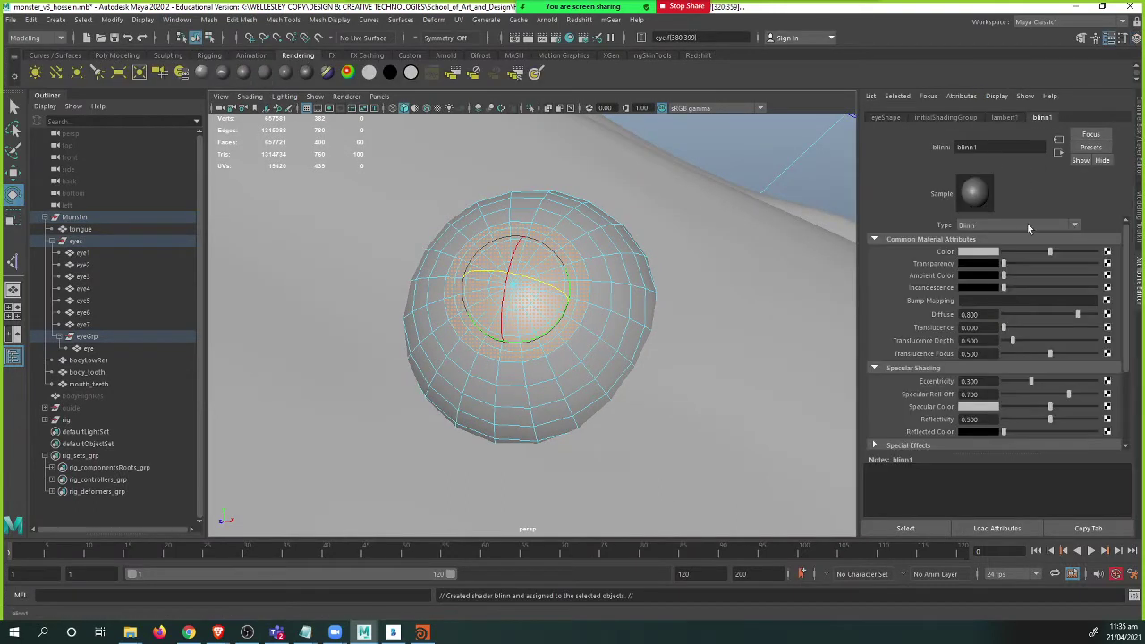
pyautogui.moveTo(1028, 256); pyautogui.dragTo(1004, 261)
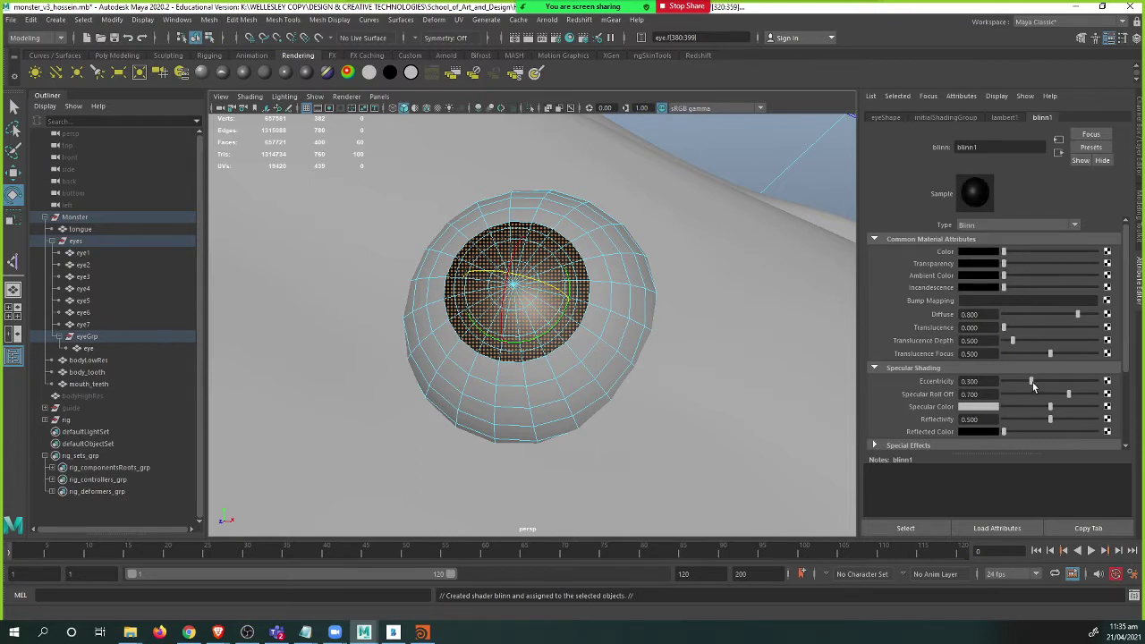
pyautogui.moveTo(1033, 383); pyautogui.dragTo(1011, 383)
pyautogui.rightClick(602, 274)
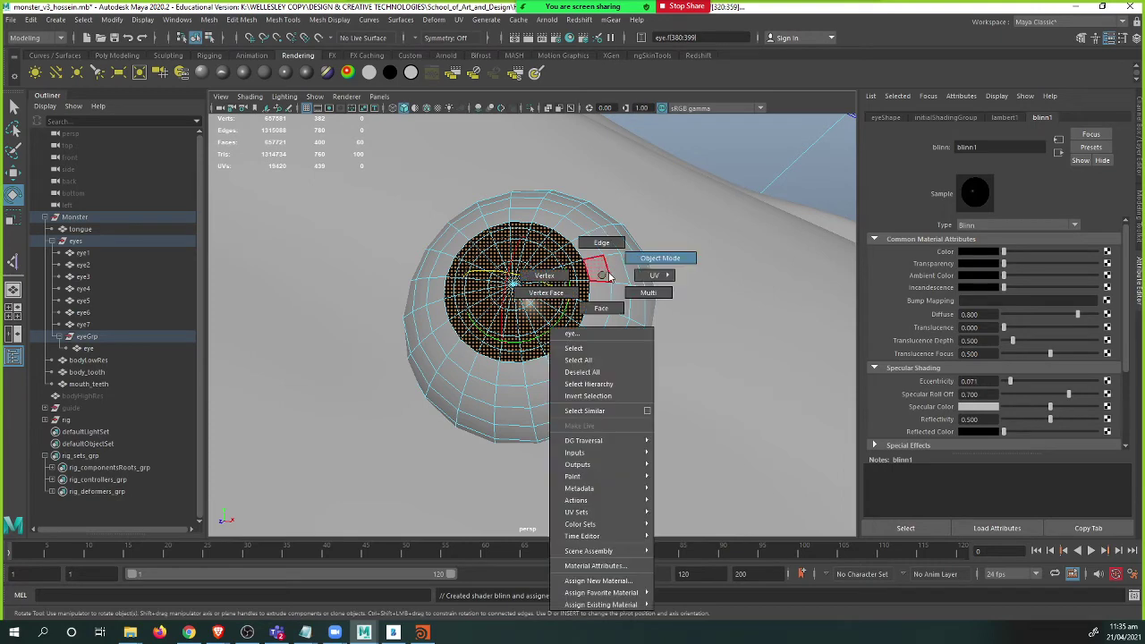
pyautogui.moveTo(610, 275); pyautogui.dragTo(340, 268, button='right')
pyautogui.click(716, 165)
# - Compare the transform values of the eye mesh with those of its parent eyeGrp
pyautogui.keyDown('alt'); pyautogui.moveTo(528, 324); pyautogui.dragTo(630, 327, button='middle'); pyautogui.keyUp('alt')
pyautogui.keyDown('alt'); pyautogui.moveTo(555, 318); pyautogui.dragTo(391, 320, button='right'); pyautogui.keyUp('alt')
pyautogui.keyDown('alt'); pyautogui.moveTo(390, 320); pyautogui.dragTo(434, 319, button='middle'); pyautogui.keyUp('alt')
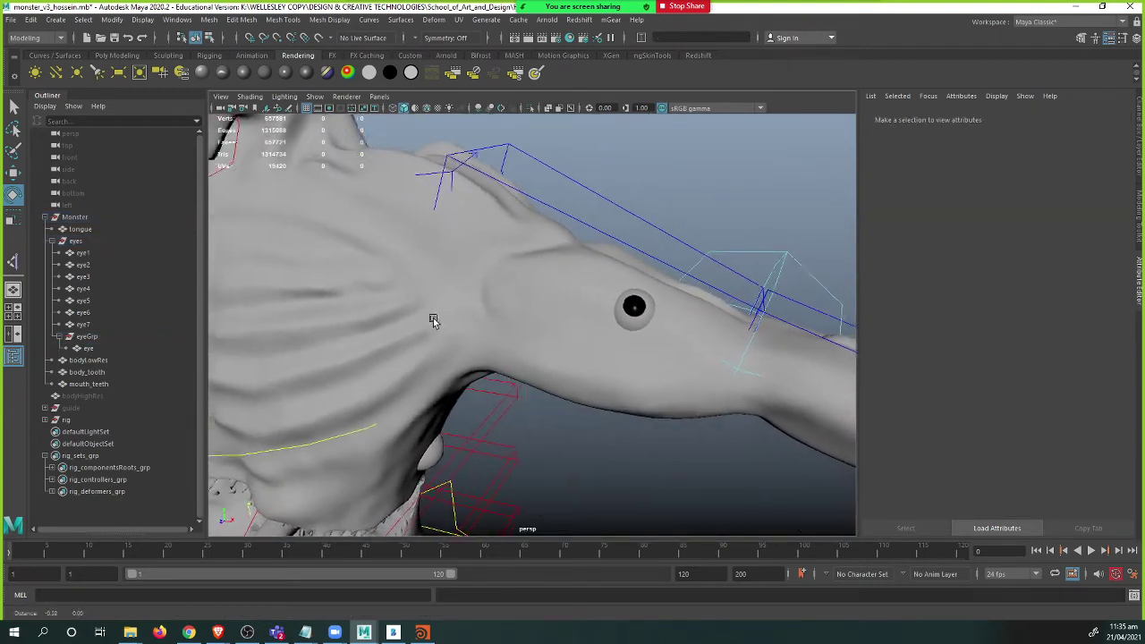
pyautogui.keyDown('alt'); pyautogui.moveTo(433, 320); pyautogui.dragTo(441, 323); pyautogui.keyUp('alt')
pyautogui.click(88, 348)
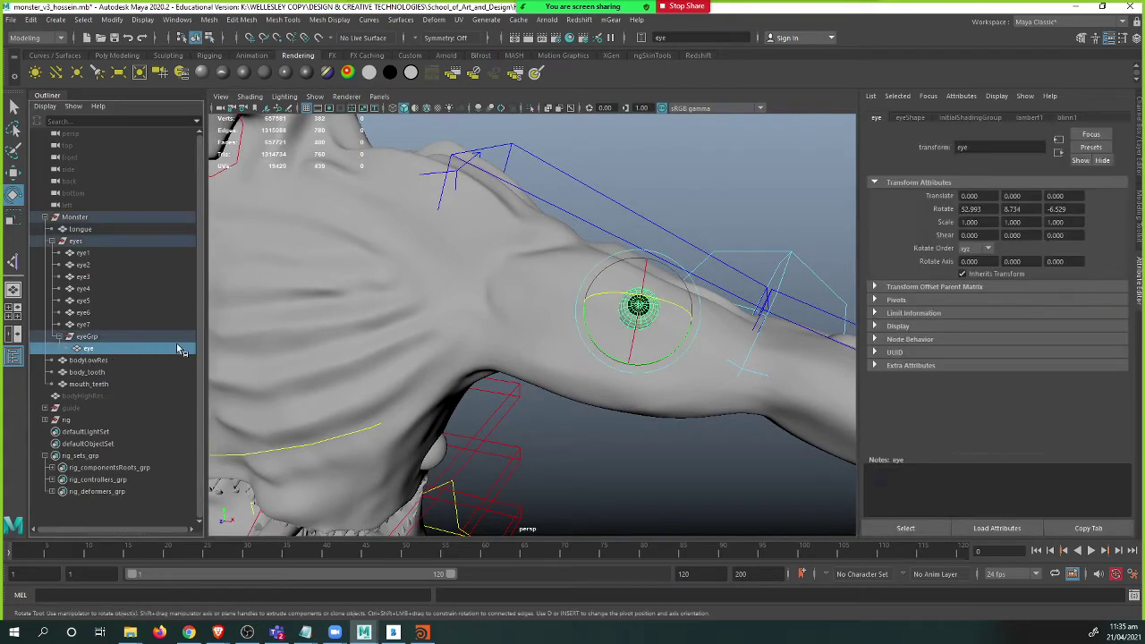
pyautogui.click(111, 339)
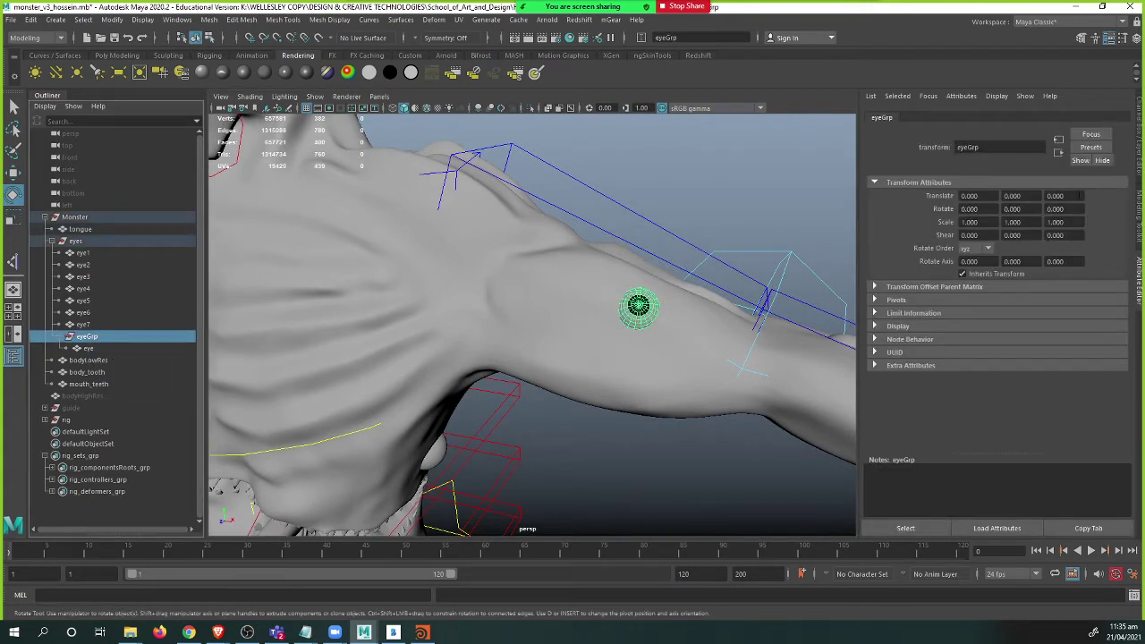
pyautogui.click(1140, 142)
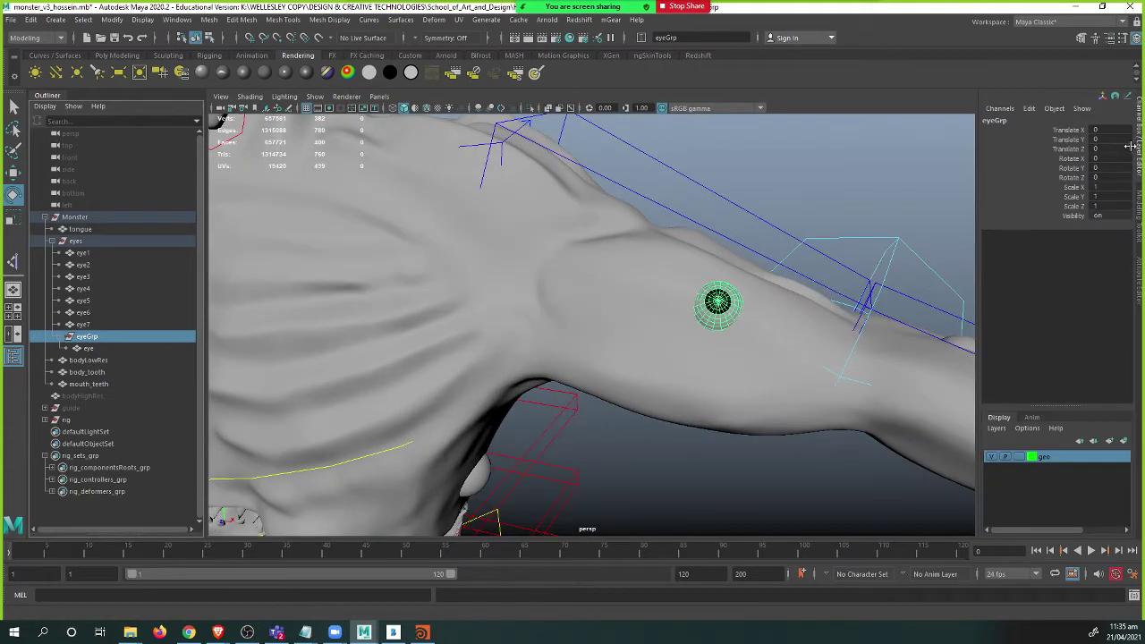
pyautogui.click(89, 349)
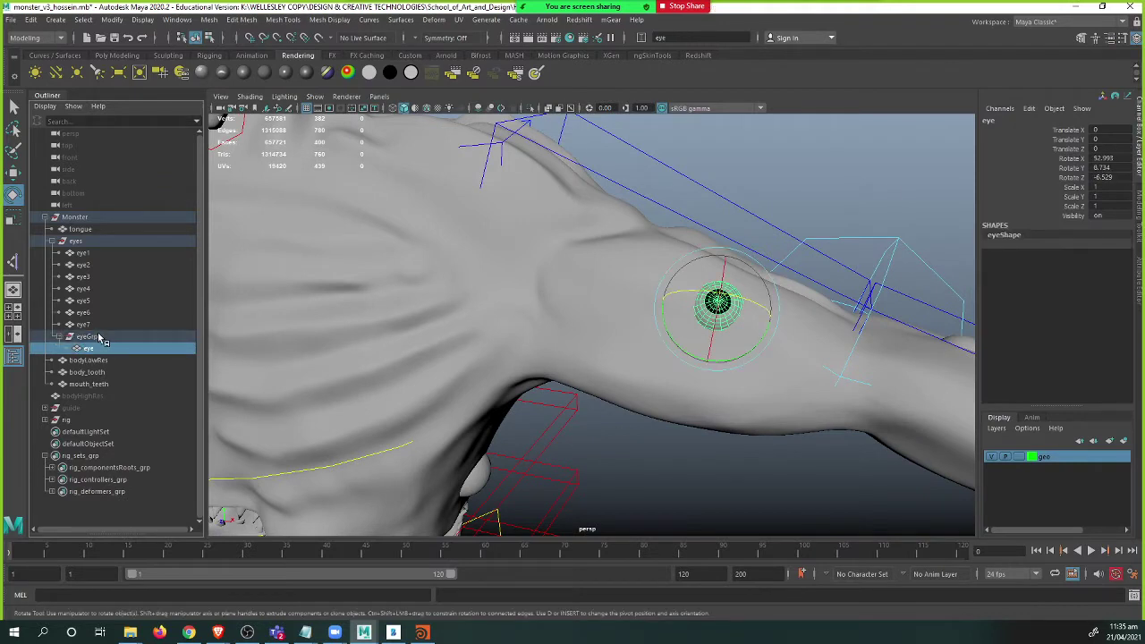
pyautogui.click(81, 325)
# - Put each of the meshes eye1 through eye7 into its own separate group
pyautogui.click(93, 254)
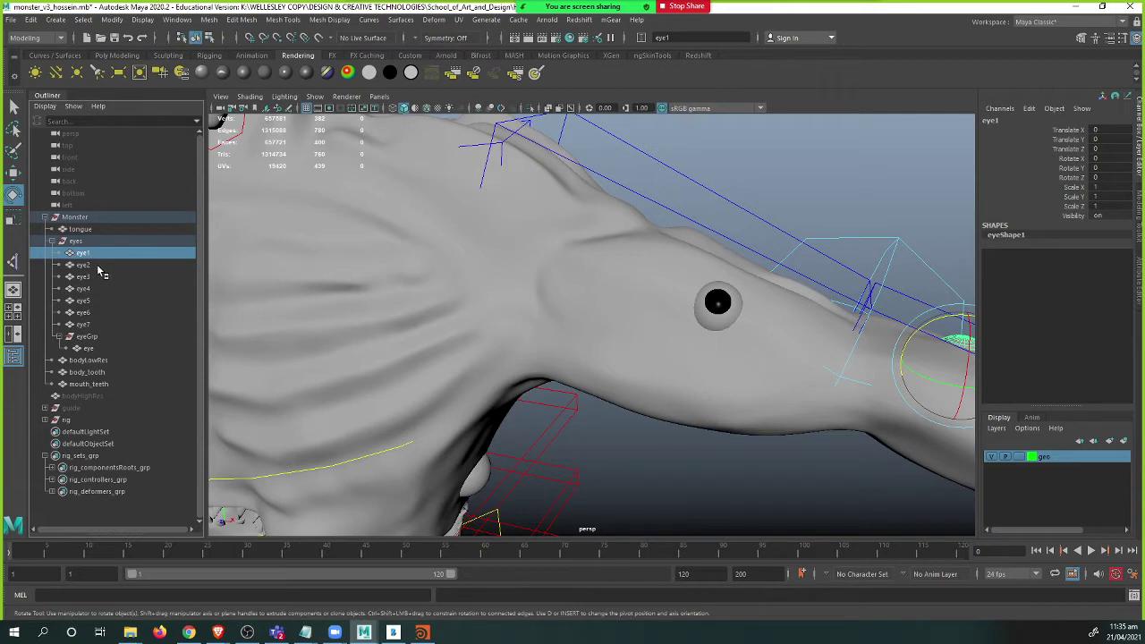
pyautogui.hotkey('ctrl', 'g')
pyautogui.click(88, 255)
pyautogui.hotkey('ctrl', 'g')
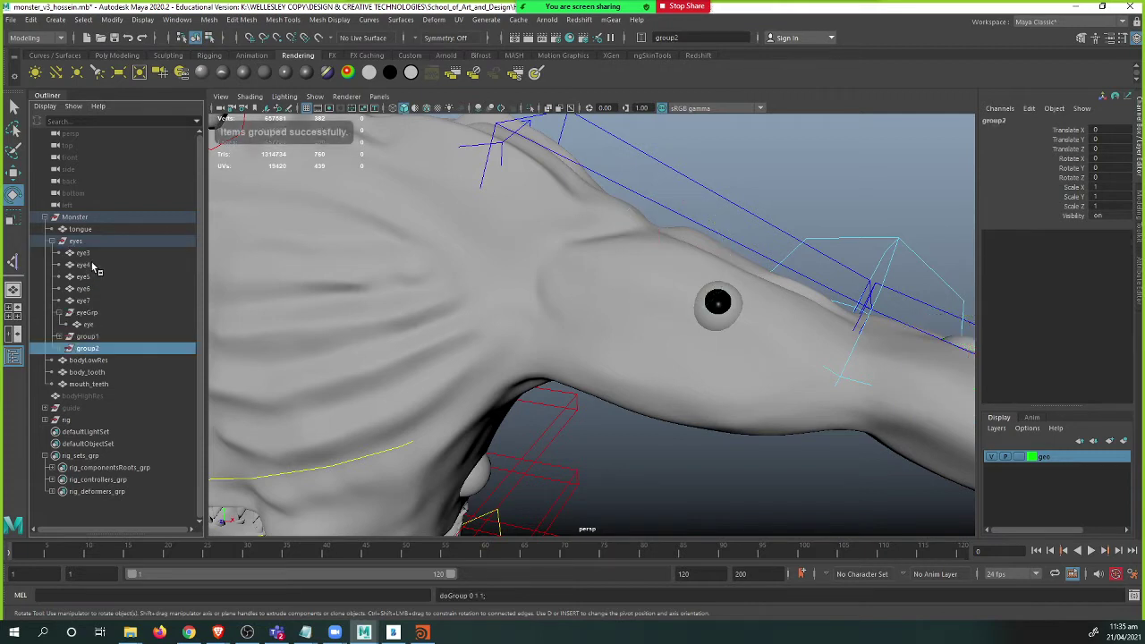
pyautogui.click(96, 256)
pyautogui.hotkey('ctrl', 'g')
pyautogui.click(97, 255)
pyautogui.hotkey('ctrl', 'g')
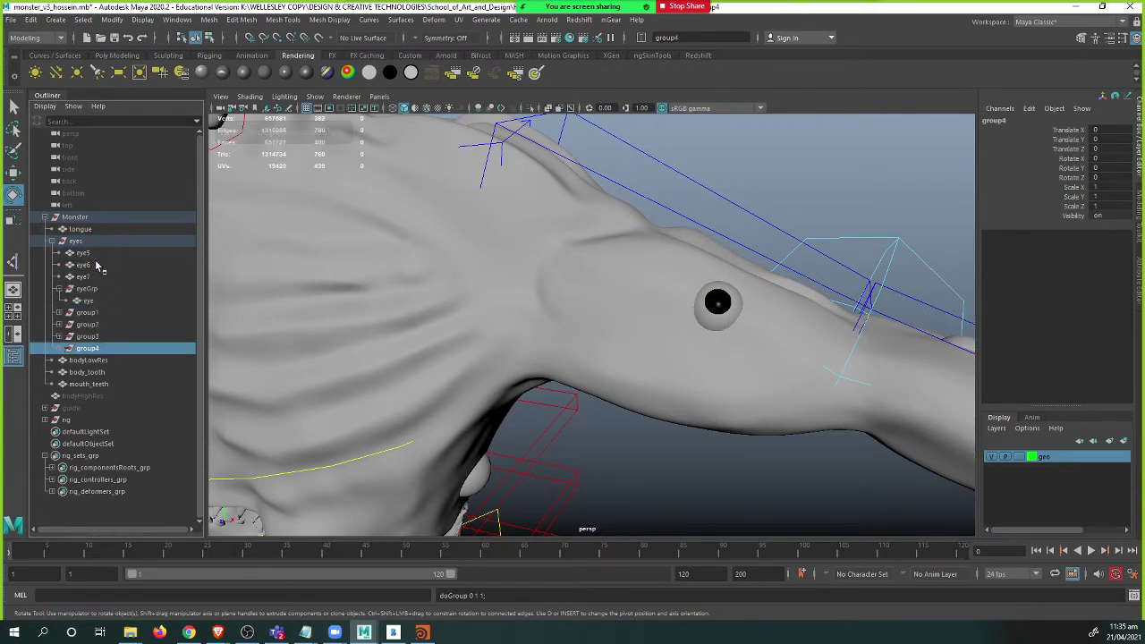
pyautogui.click(96, 254)
pyautogui.hotkey('ctrl', 'g')
pyautogui.click(98, 254)
pyautogui.hotkey('ctrl', 'g')
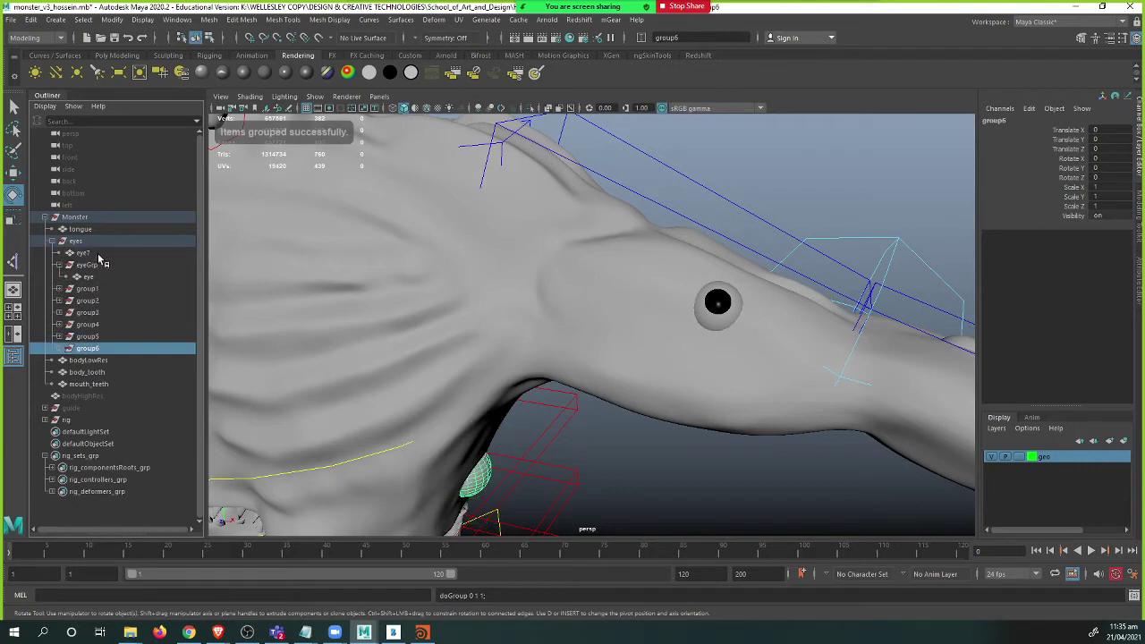
pyautogui.click(99, 255)
pyautogui.hotkey('ctrl', 'g')
# - Rename group1 through group7 to eyeGrp1 through eyeGrp7, check their contents and collapse the eyes group
pyautogui.click(99, 276)
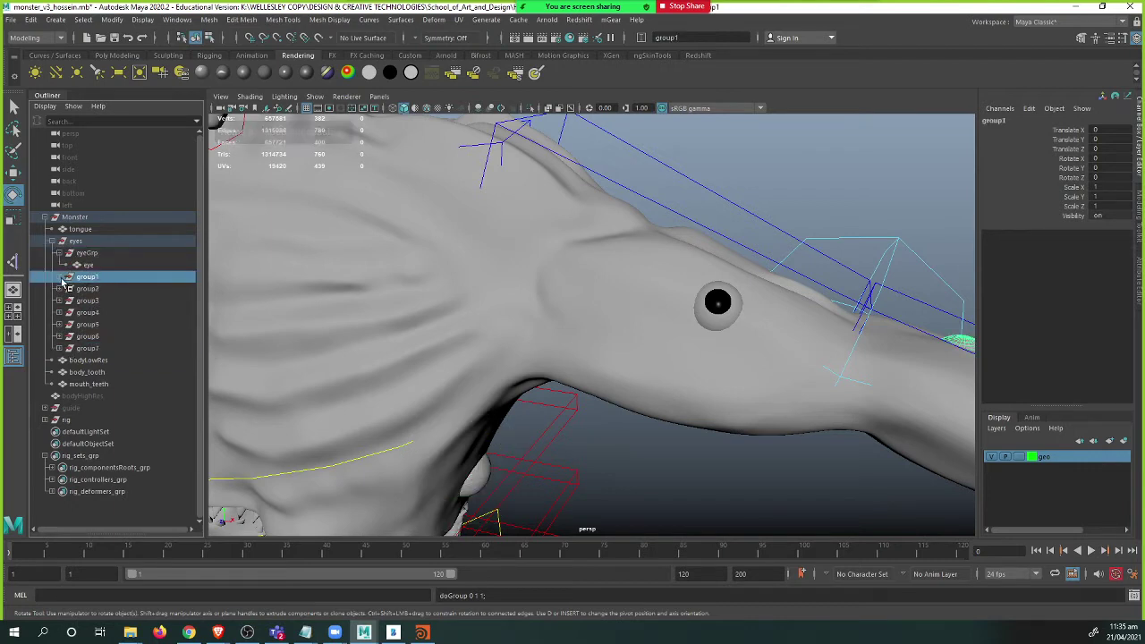
pyautogui.click(60, 277)
pyautogui.click(60, 277)
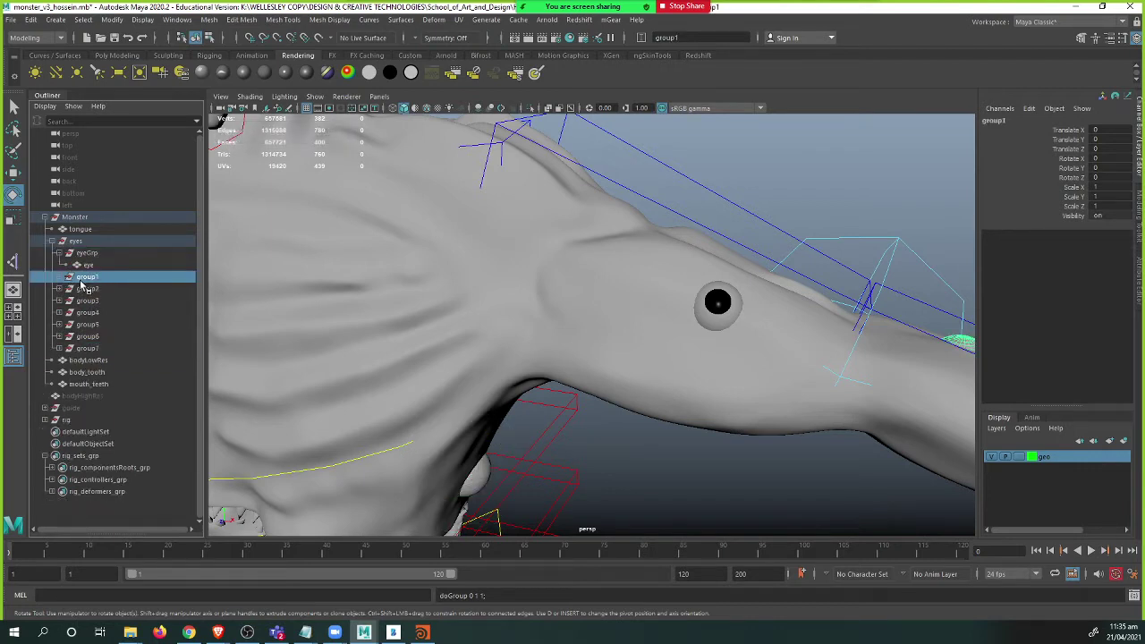
pyautogui.moveTo(94, 298); pyautogui.dragTo(86, 351)
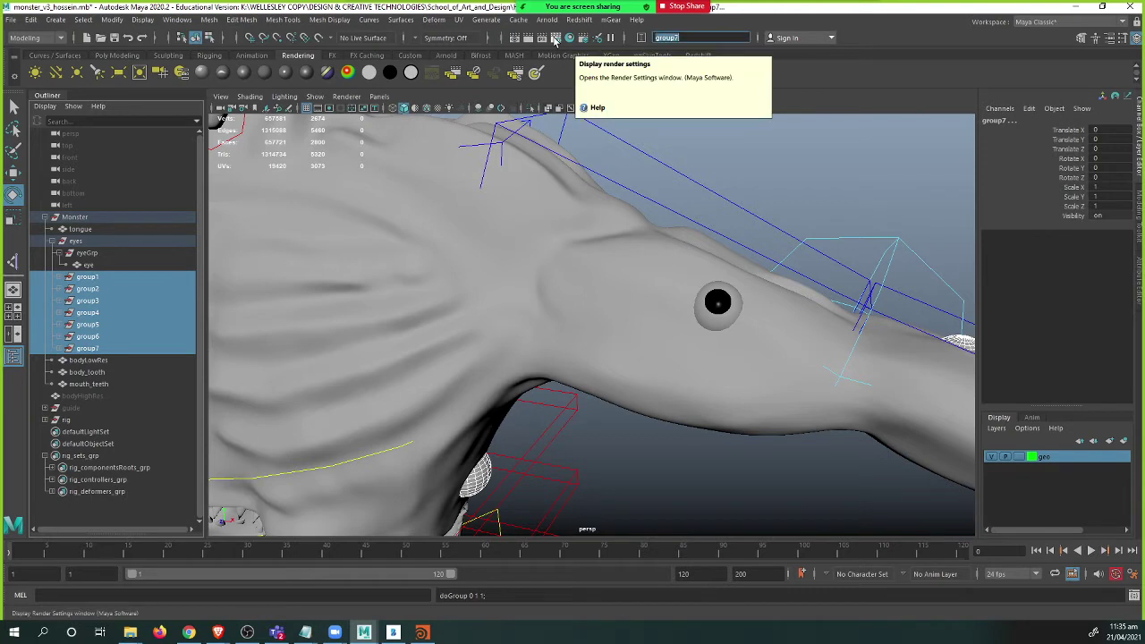
pyautogui.press('Return')
pyautogui.click(63, 277)
pyautogui.click(64, 302)
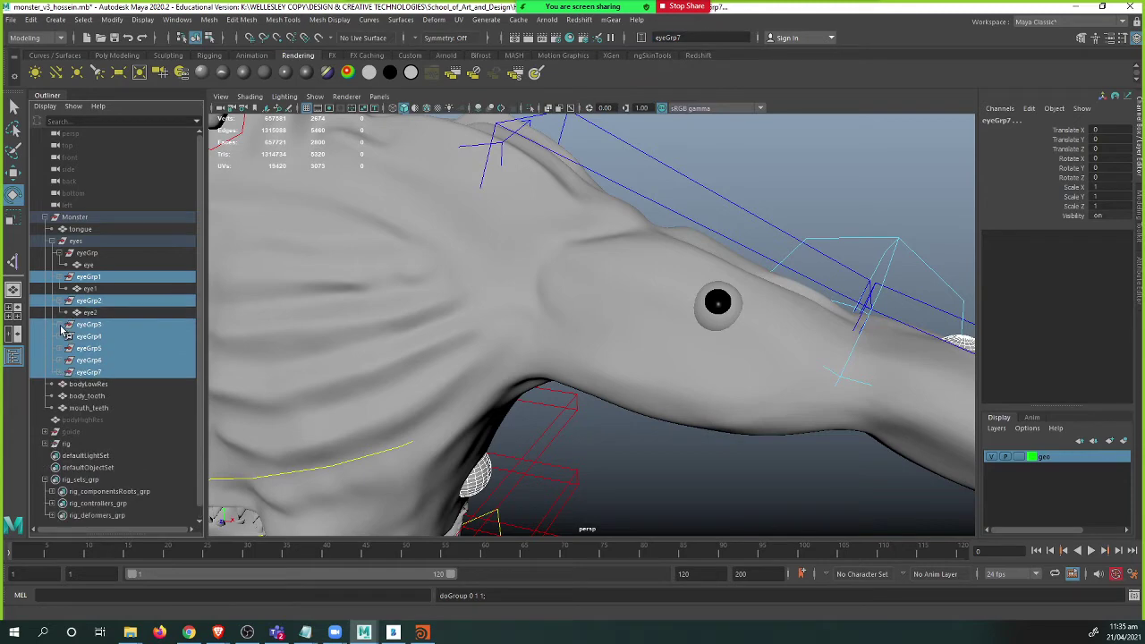
pyautogui.click(62, 326)
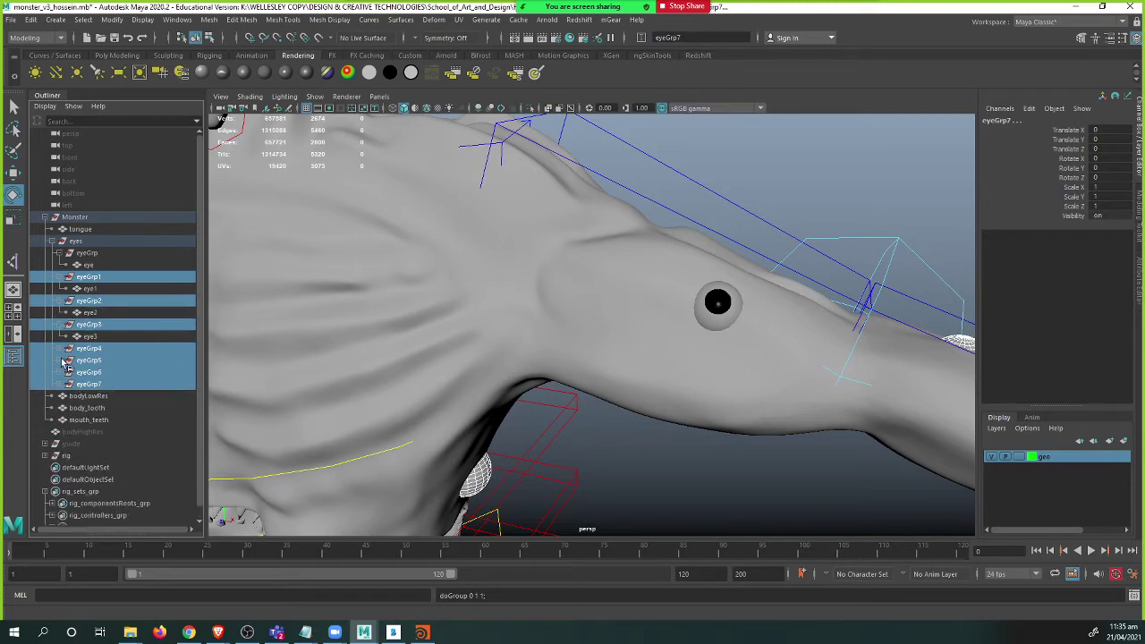
pyautogui.click(51, 242)
# - Show the rig's joints in the viewport and turn on X-ray display for them
pyautogui.scroll(-10, 557, 253)
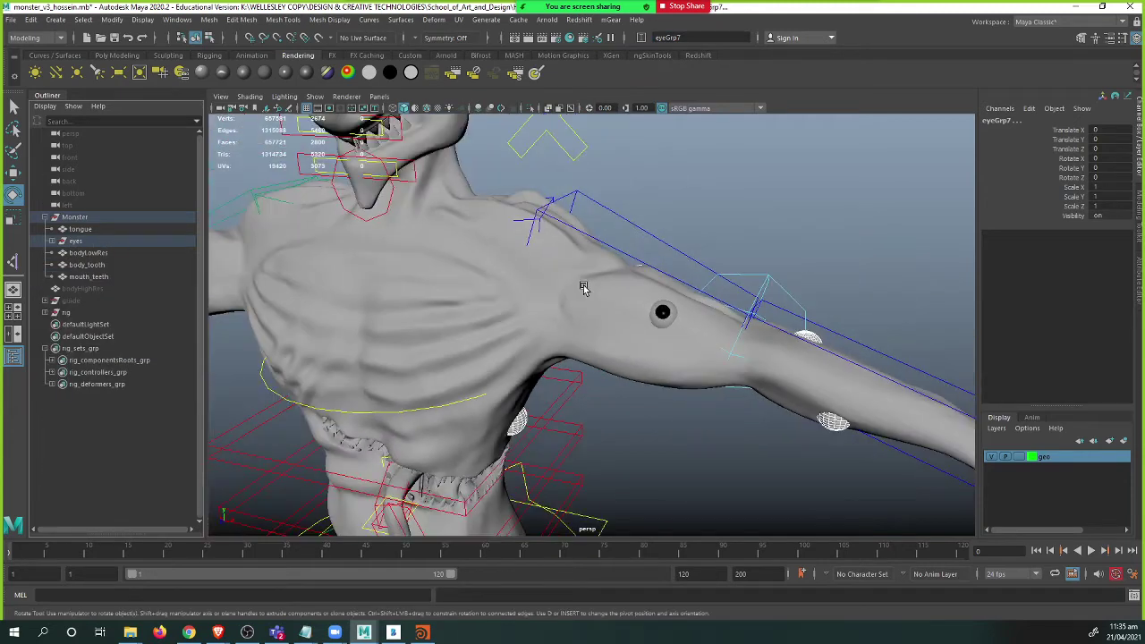
pyautogui.scroll(2, 331, 264)
pyautogui.keyDown('alt'); pyautogui.moveTo(371, 269); pyautogui.dragTo(365, 263); pyautogui.keyUp('alt')
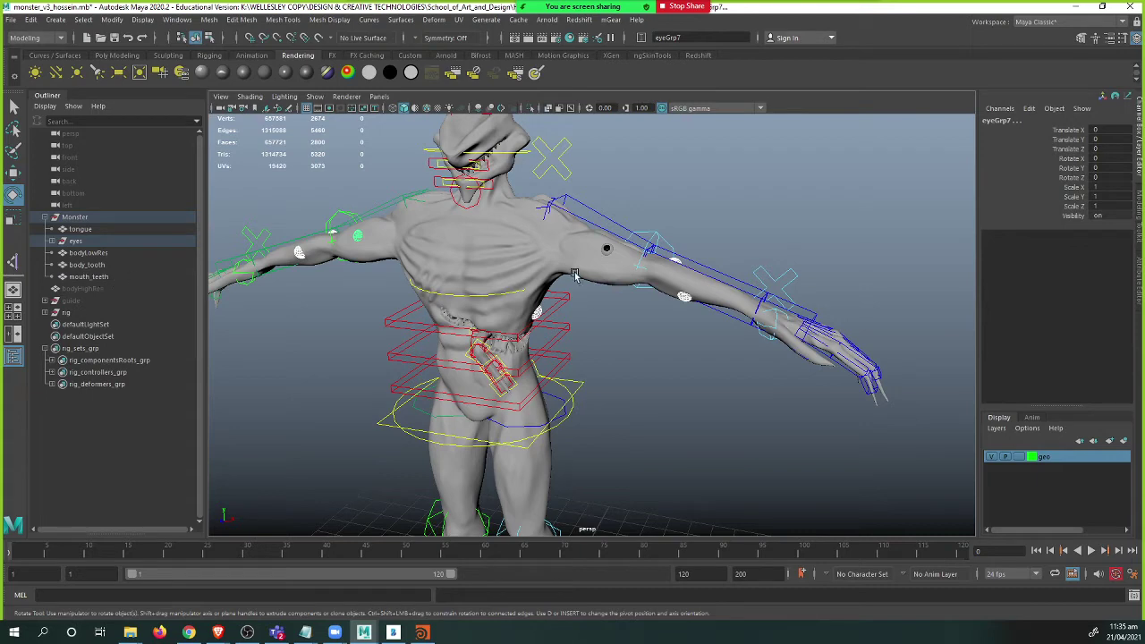
pyautogui.keyDown('alt'); pyautogui.moveTo(508, 251); pyautogui.dragTo(605, 315, button='middle'); pyautogui.keyUp('alt')
pyautogui.keyDown('alt'); pyautogui.moveTo(605, 315); pyautogui.dragTo(511, 281); pyautogui.keyUp('alt')
pyautogui.keyDown('alt'); pyautogui.moveTo(511, 281); pyautogui.dragTo(596, 289, button='right'); pyautogui.keyUp('alt')
pyautogui.keyDown('alt'); pyautogui.moveTo(596, 289); pyautogui.dragTo(568, 344, button='middle'); pyautogui.keyUp('alt')
pyautogui.keyDown('alt'); pyautogui.moveTo(568, 345); pyautogui.dragTo(638, 348, button='right'); pyautogui.keyUp('alt')
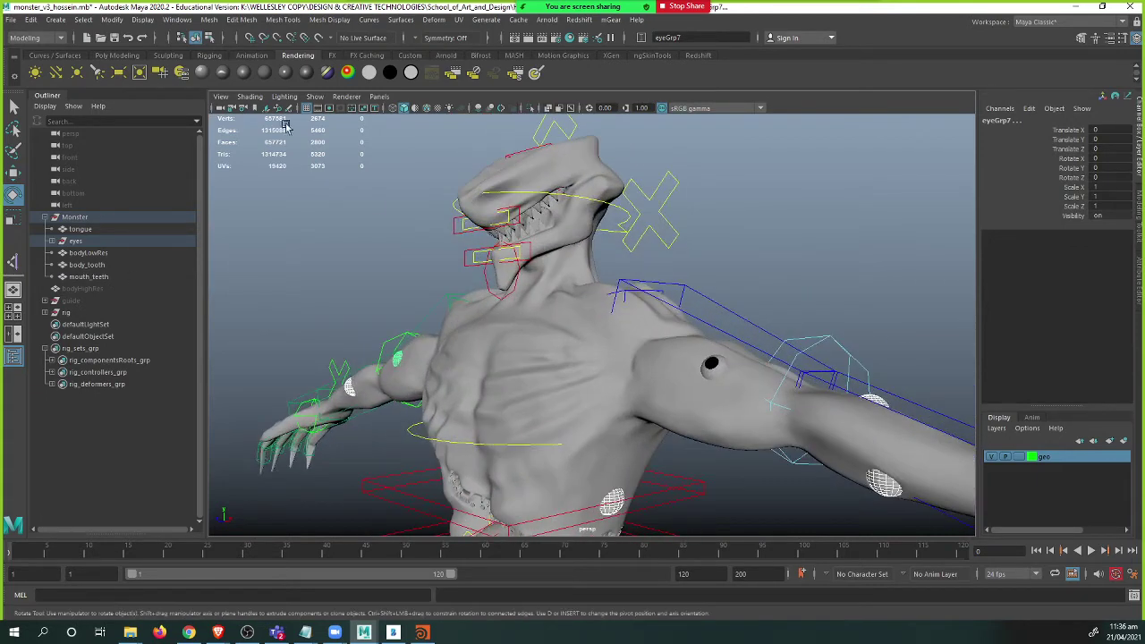
pyautogui.click(315, 96)
pyautogui.click(338, 291)
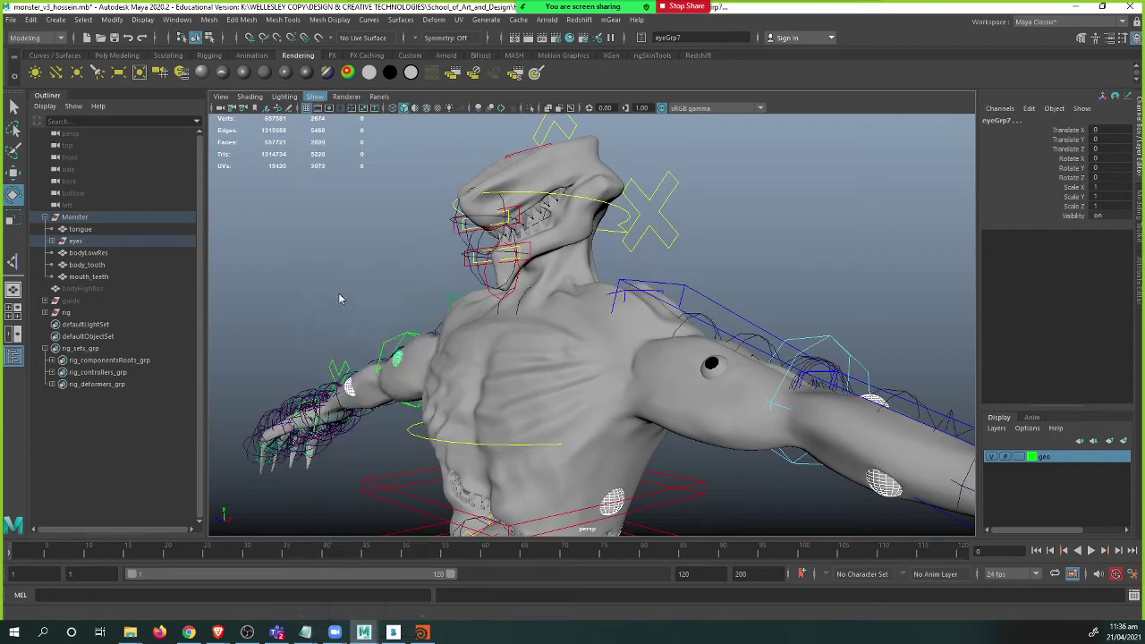
pyautogui.keyDown('alt'); pyautogui.moveTo(462, 306); pyautogui.dragTo(432, 212, button='middle'); pyautogui.keyUp('alt')
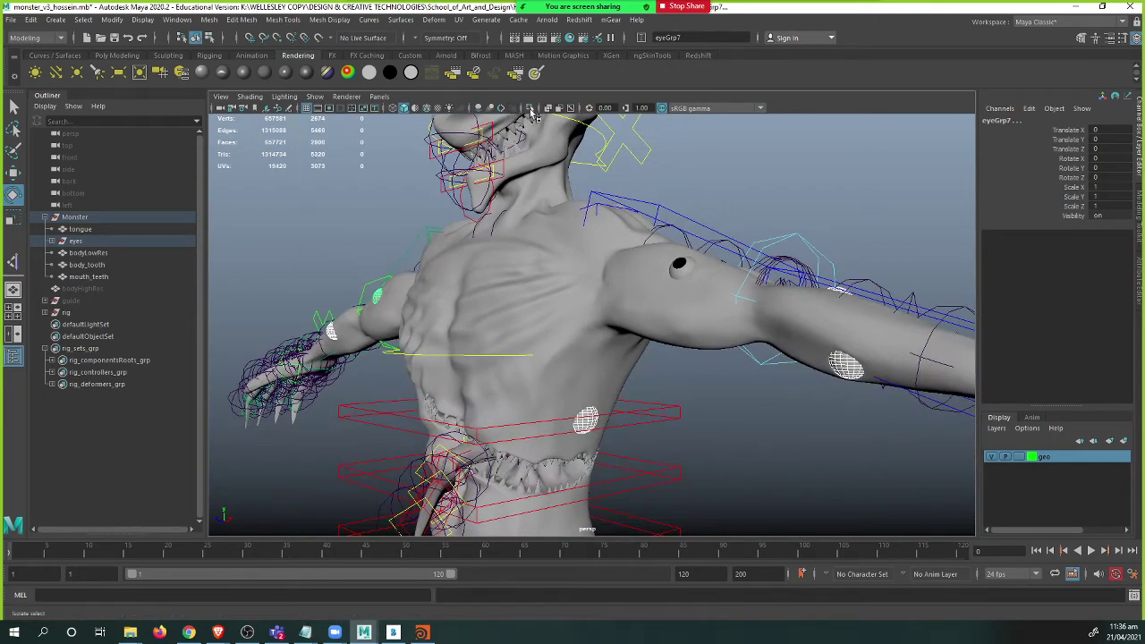
pyautogui.click(570, 109)
pyautogui.keyDown('alt'); pyautogui.moveTo(501, 205); pyautogui.dragTo(307, 259, button='right'); pyautogui.keyUp('alt')
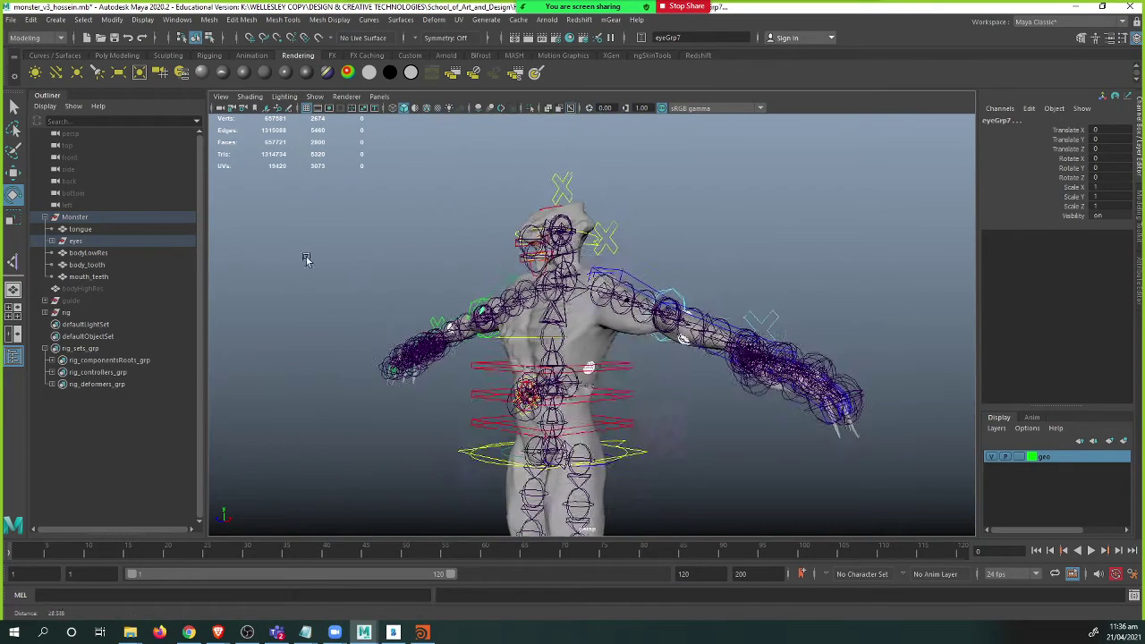
pyautogui.keyDown('alt'); pyautogui.moveTo(306, 258); pyautogui.dragTo(491, 310); pyautogui.keyUp('alt')
pyautogui.keyDown('alt'); pyautogui.moveTo(492, 315); pyautogui.dragTo(492, 253, button='middle'); pyautogui.keyUp('alt')
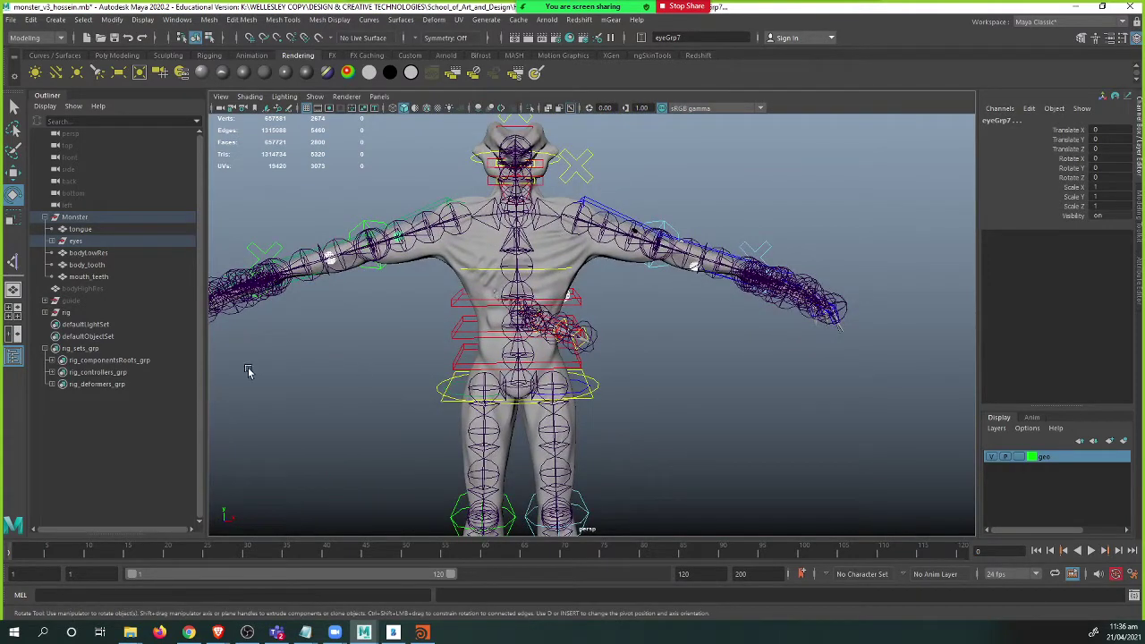
# - Highlight all joints contained in the rig_deformers_grp set and clear the selection
pyautogui.click(97, 384)
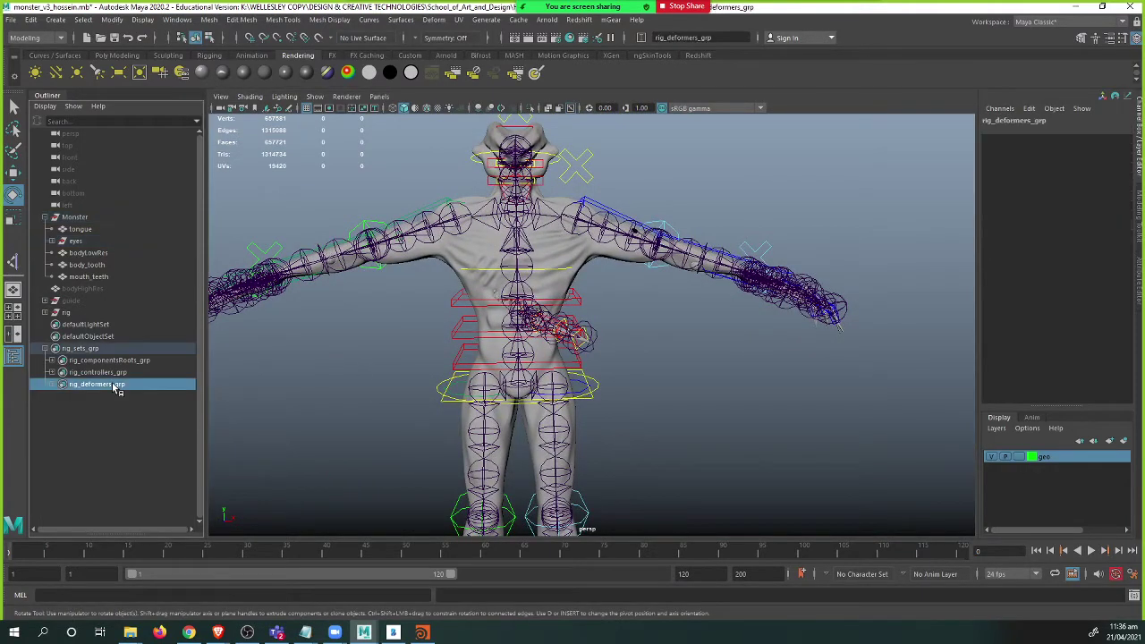
pyautogui.press('Down')
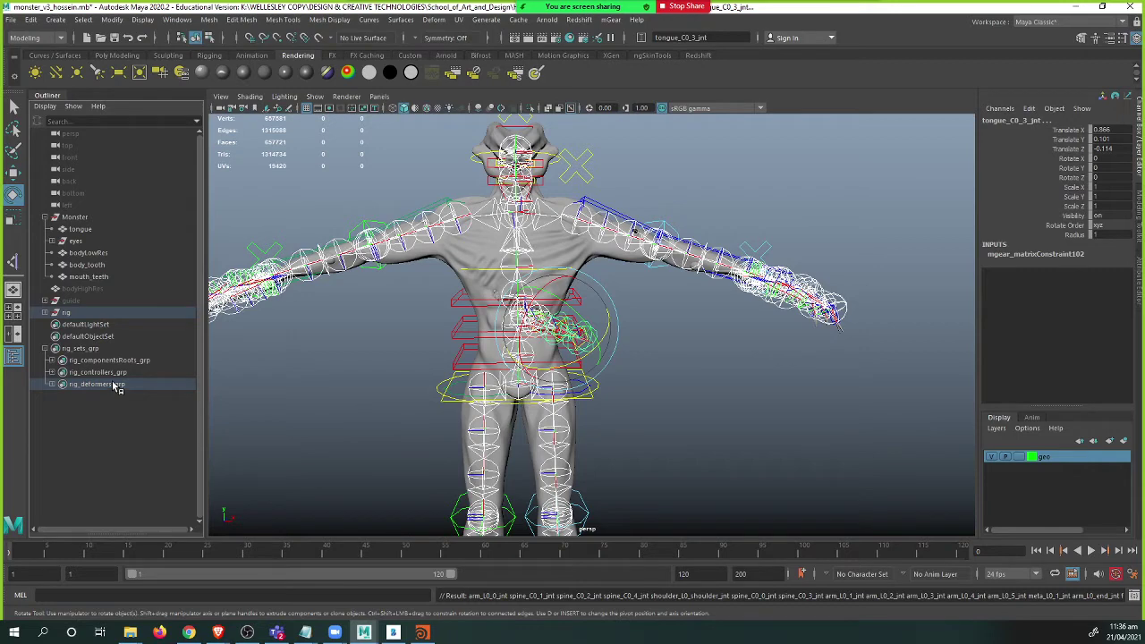
pyautogui.click(714, 358)
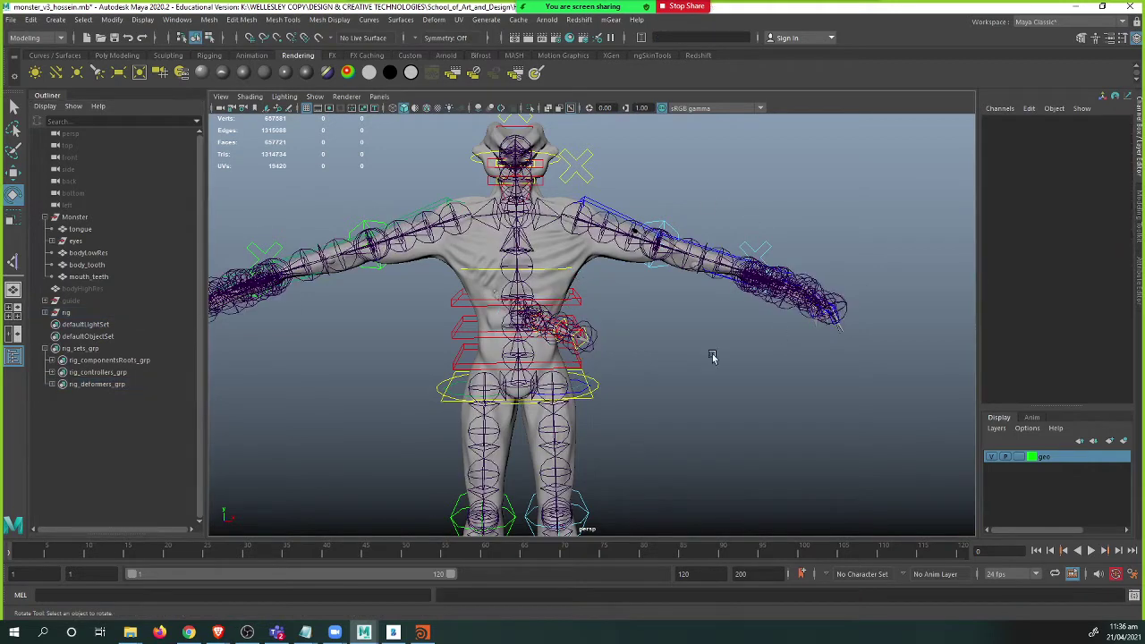
# - Reduce the display size of the rig's joints to about 0.25 and clear the selection
pyautogui.click(526, 391)
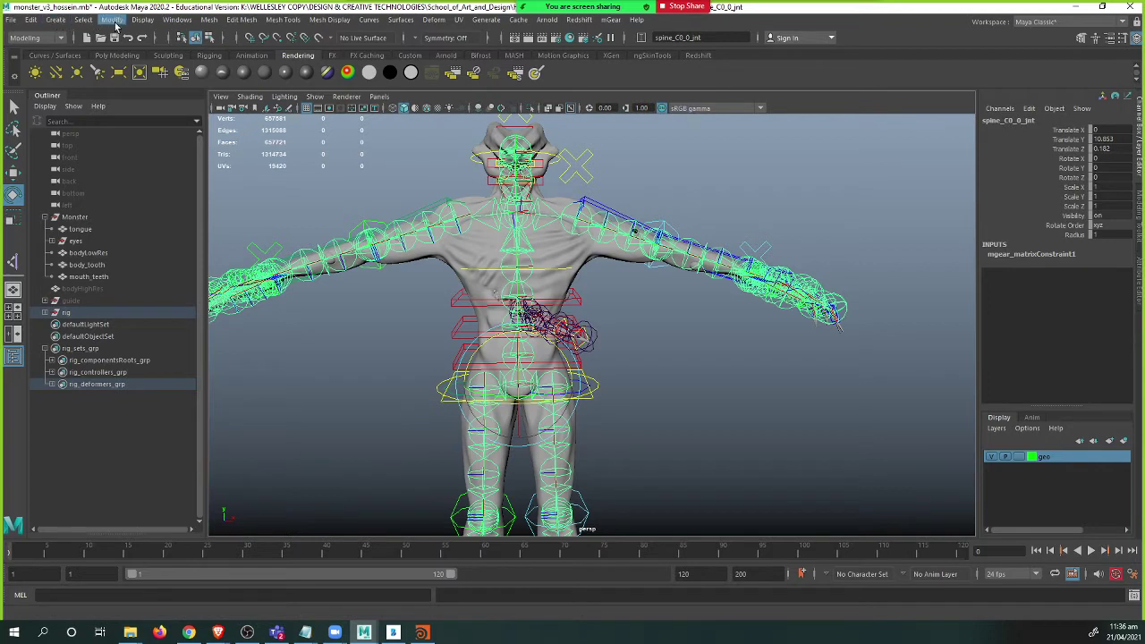
pyautogui.click(143, 19)
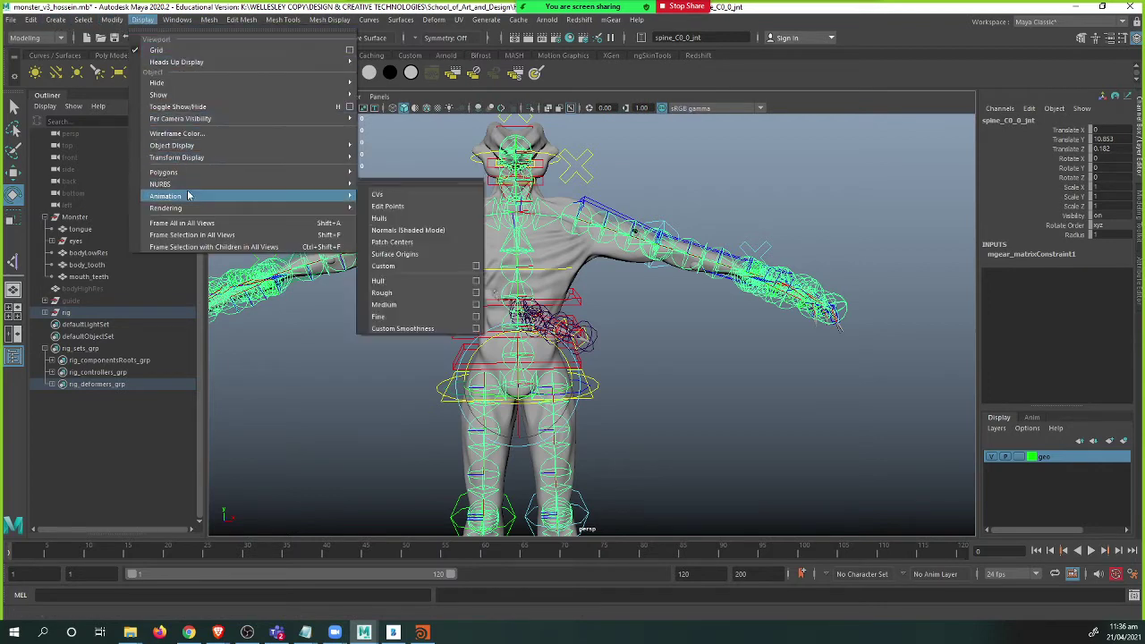
pyautogui.moveTo(190, 196)
pyautogui.click(443, 234)
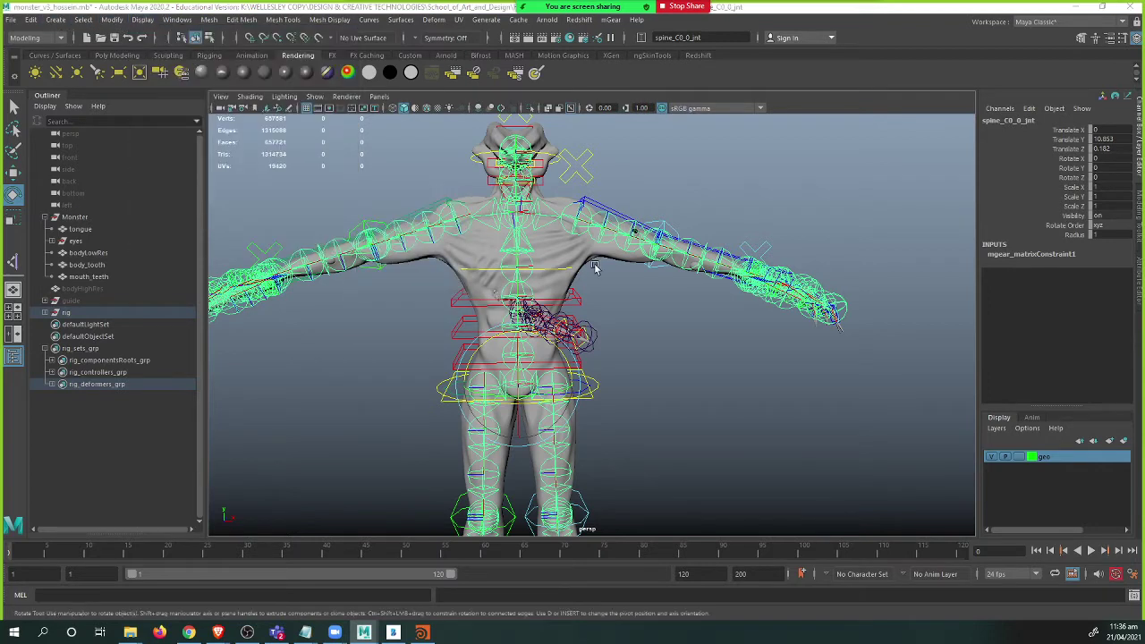
pyautogui.moveTo(635, 240); pyautogui.dragTo(825, 288)
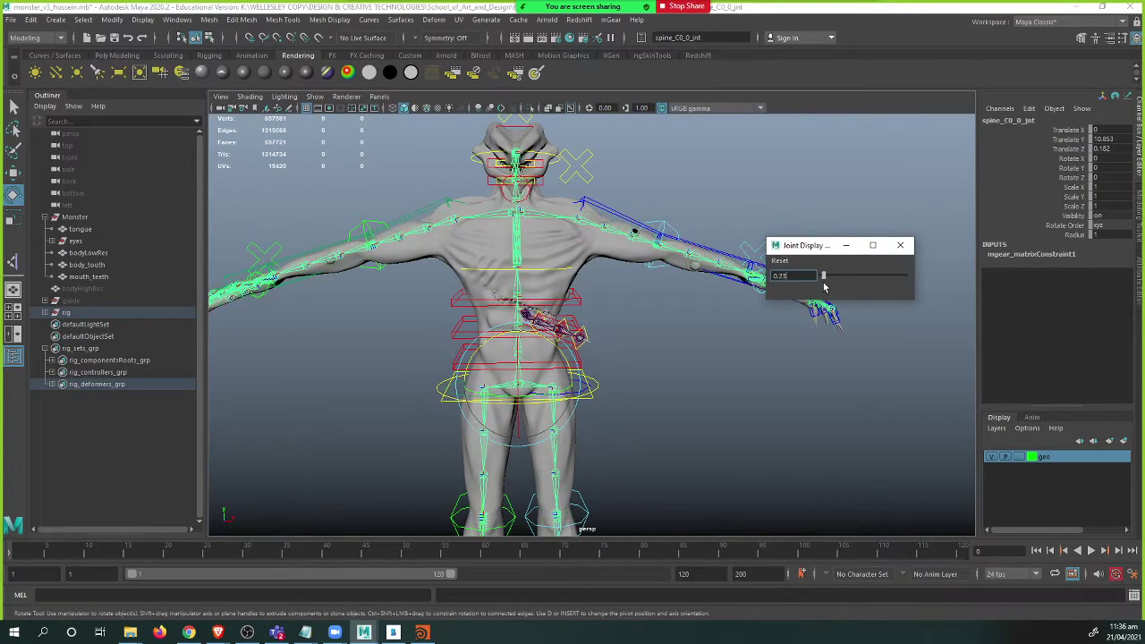
pyautogui.click(738, 371)
# - Examine the joints around the head and check which geometry the mouth_teeth, eyes and body_tooth entries contain
pyautogui.keyDown('alt'); pyautogui.moveTo(729, 427); pyautogui.dragTo(595, 375); pyautogui.keyUp('alt')
pyautogui.keyDown('alt'); pyautogui.moveTo(595, 376); pyautogui.dragTo(689, 259, button='right'); pyautogui.keyUp('alt')
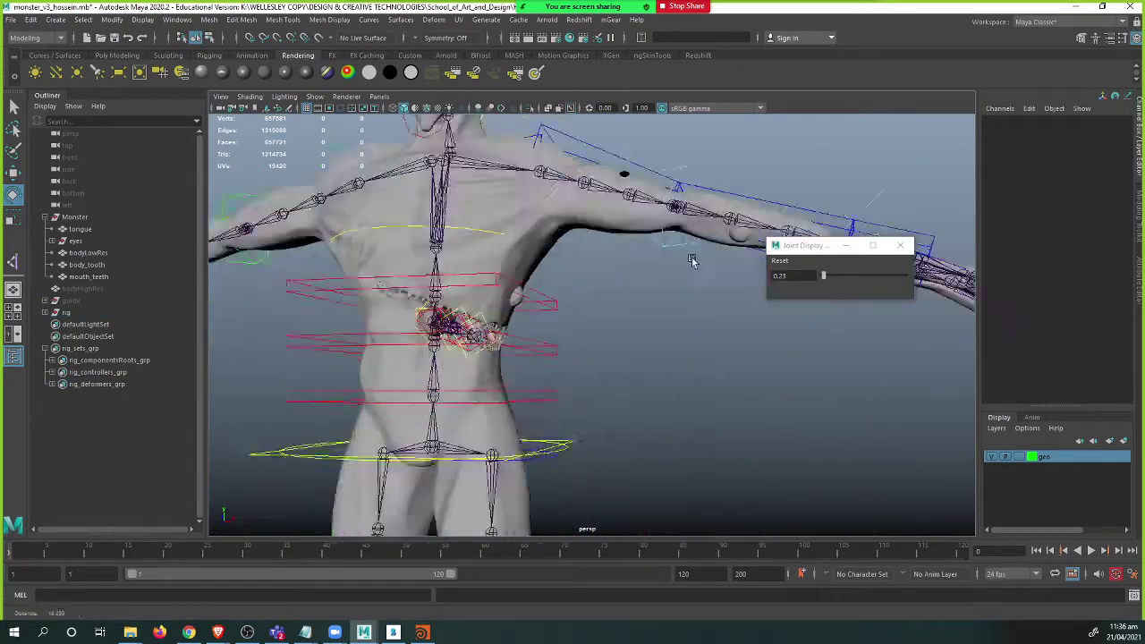
pyautogui.keyDown('alt'); pyautogui.moveTo(537, 242); pyautogui.dragTo(665, 442, button='middle'); pyautogui.keyUp('alt')
pyautogui.keyDown('alt'); pyautogui.moveTo(665, 442); pyautogui.dragTo(582, 417); pyautogui.keyUp('alt')
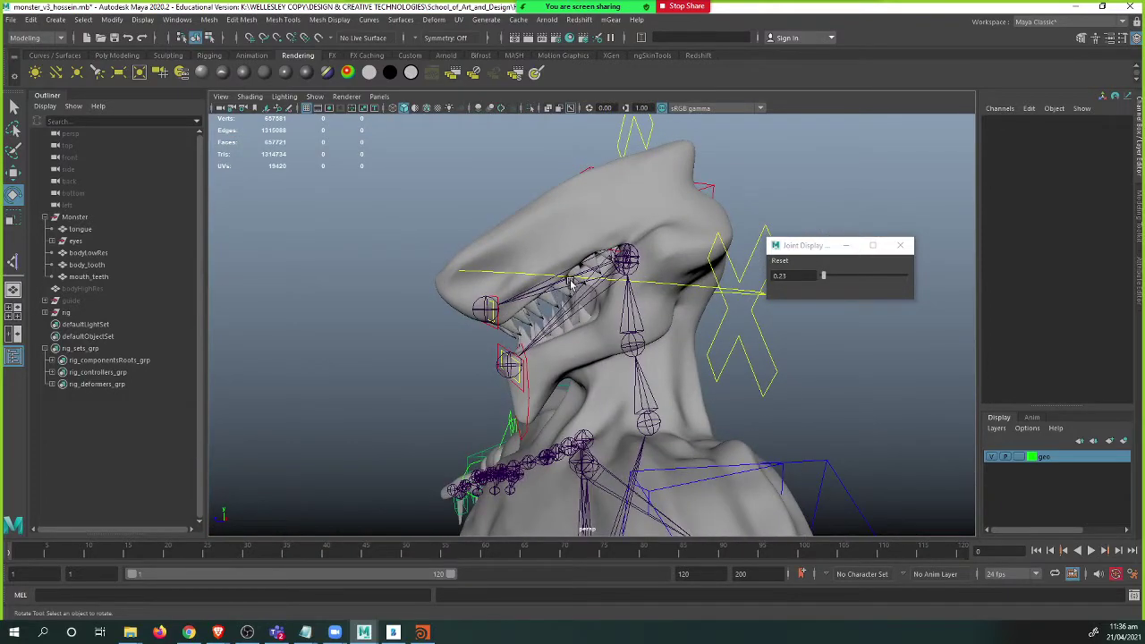
pyautogui.click(546, 310)
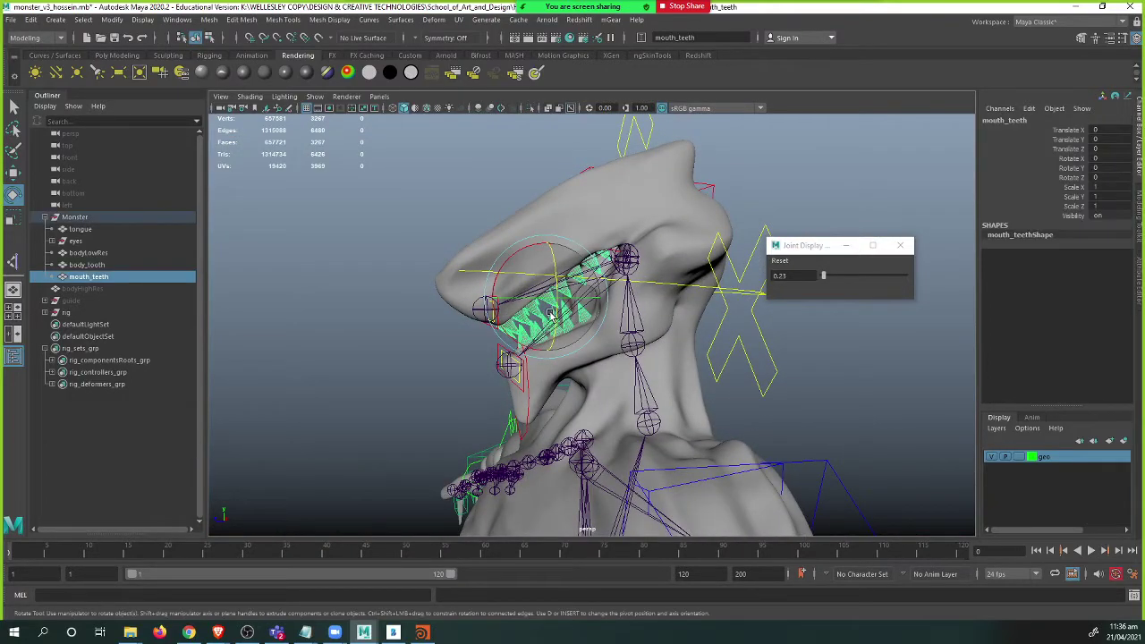
pyautogui.keyDown('alt'); pyautogui.moveTo(550, 313); pyautogui.dragTo(500, 304); pyautogui.keyUp('alt')
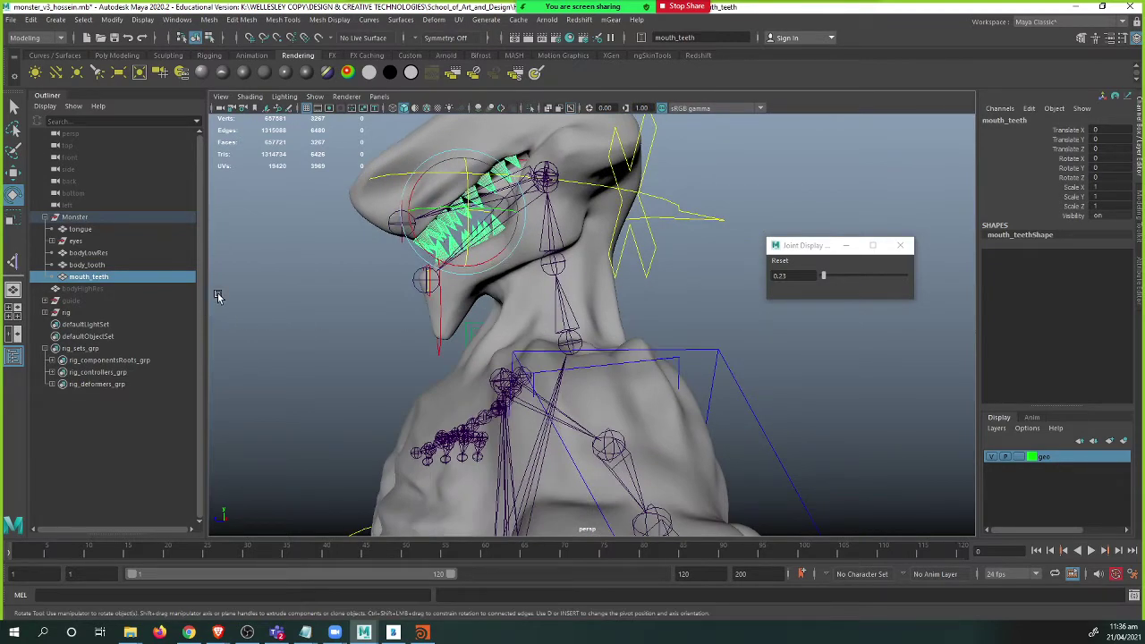
pyautogui.click(77, 241)
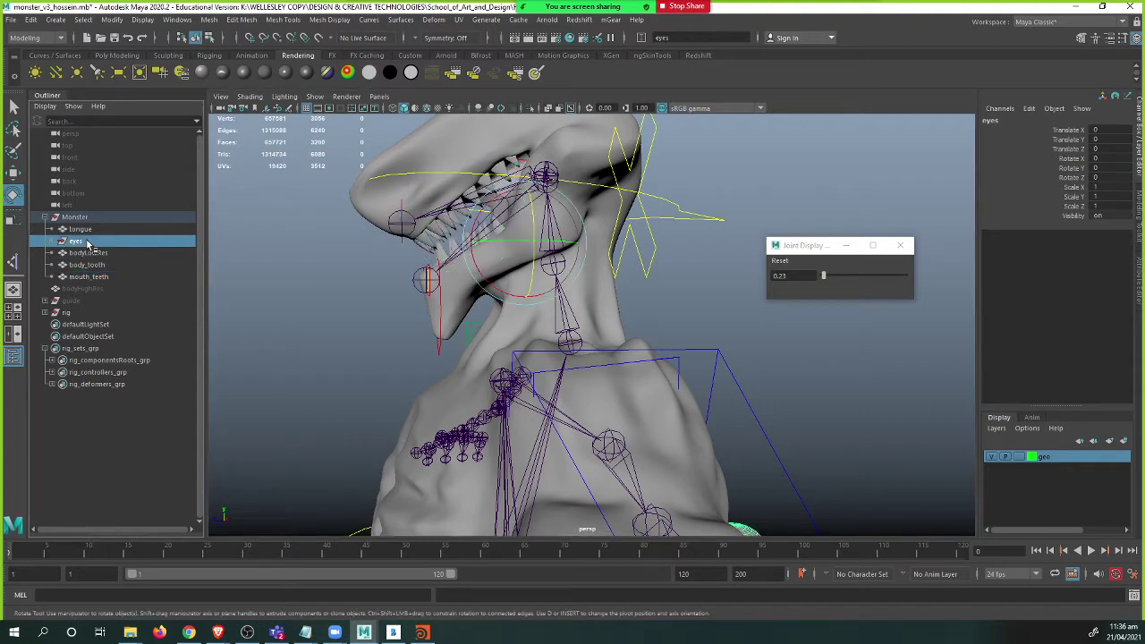
pyautogui.keyDown('ctrl'); pyautogui.click(96, 267); pyautogui.keyUp('ctrl')
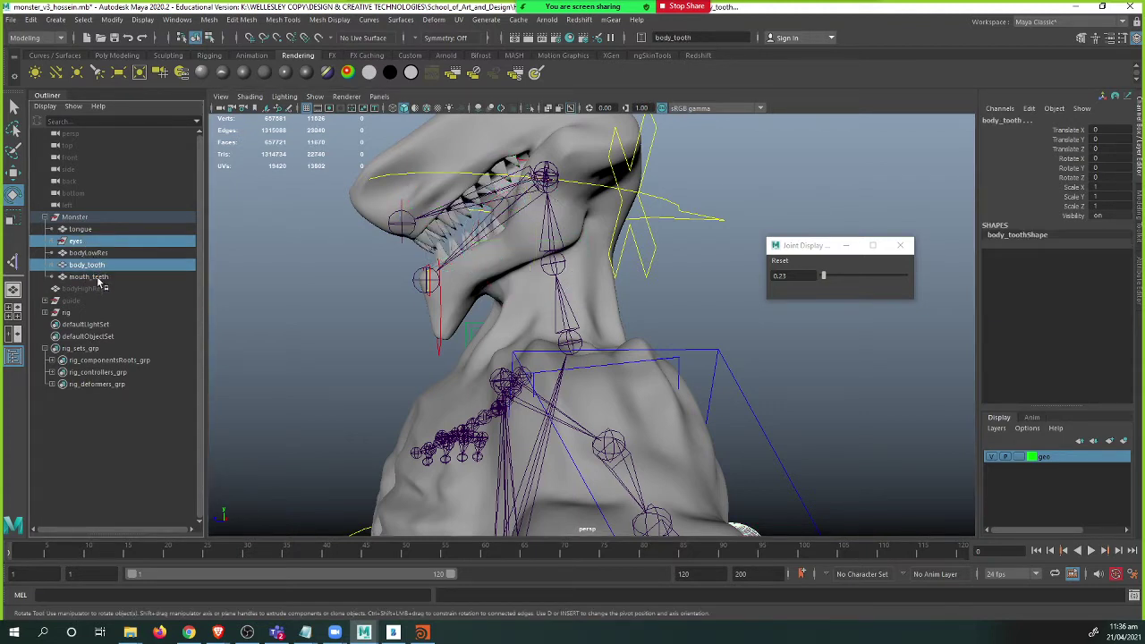
# - Rename the body_tooth mesh to body_teeth
pyautogui.doubleClick(90, 266)
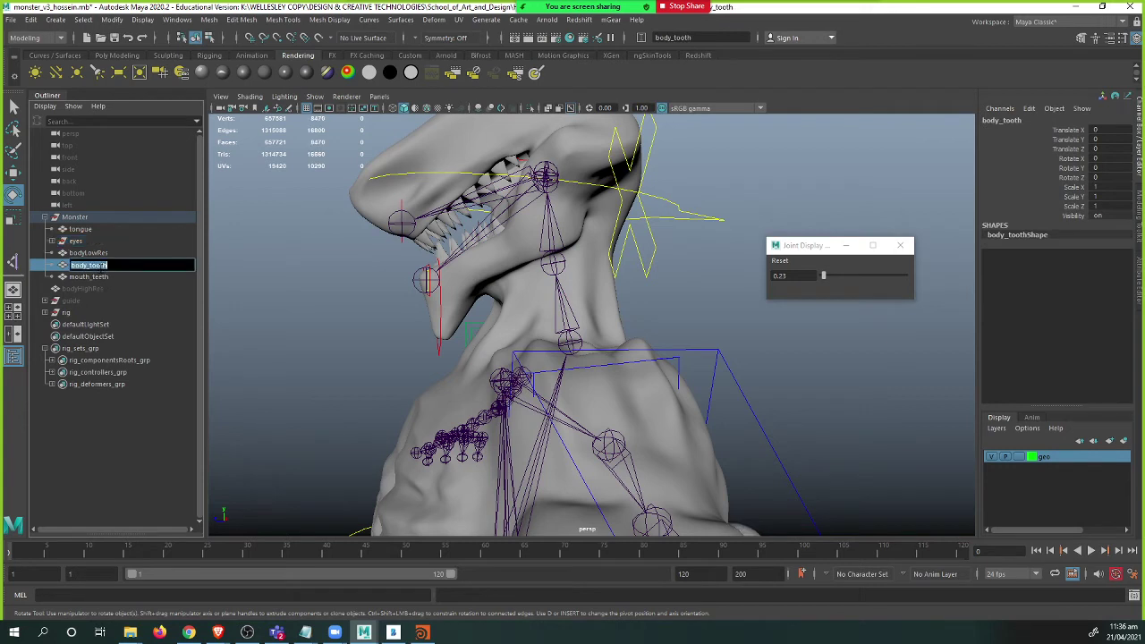
pyautogui.write('ee')
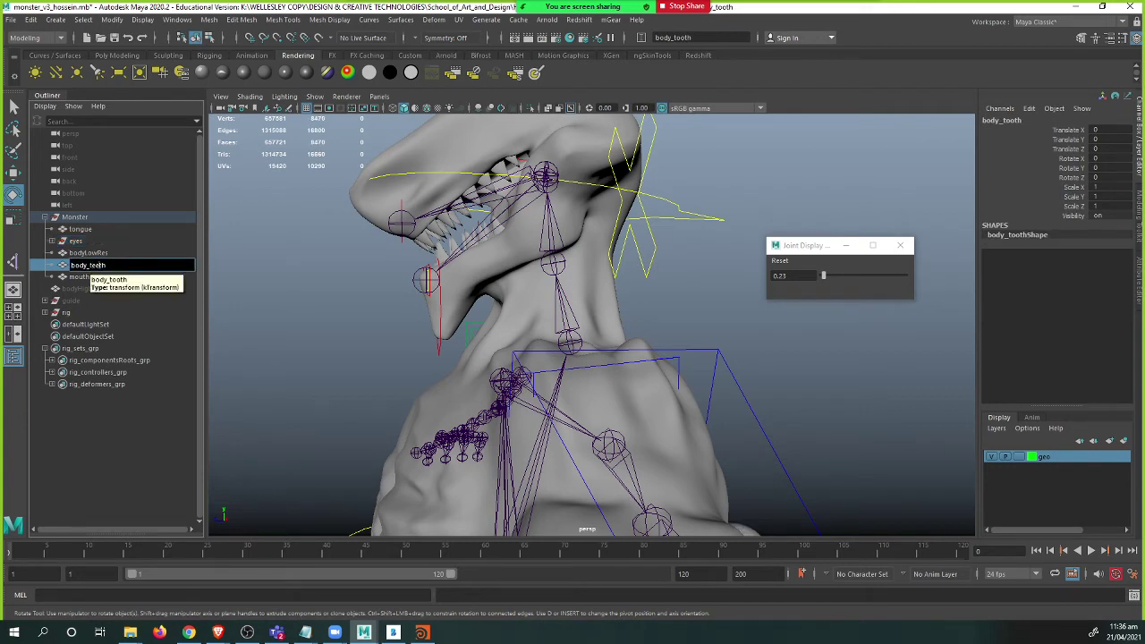
pyautogui.press('Return')
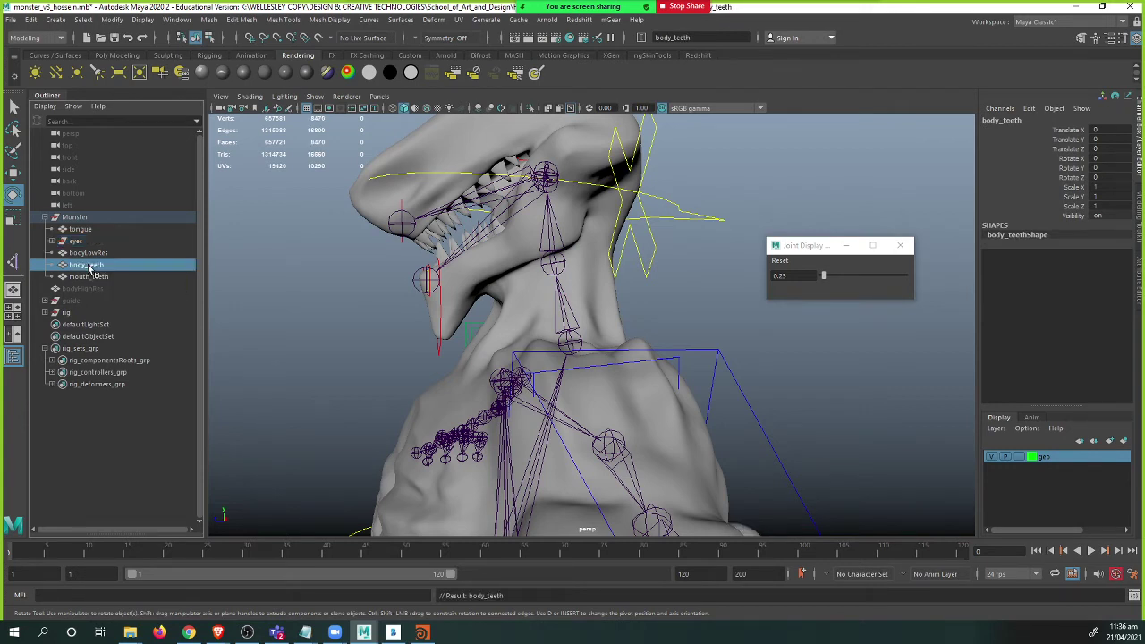
# - Hide the body_teeth, mouth_teeth and tongue meshes and the eyes group, keeping bodyLowRes visible
pyautogui.keyDown('ctrl'); pyautogui.click(90, 278); pyautogui.keyUp('ctrl')
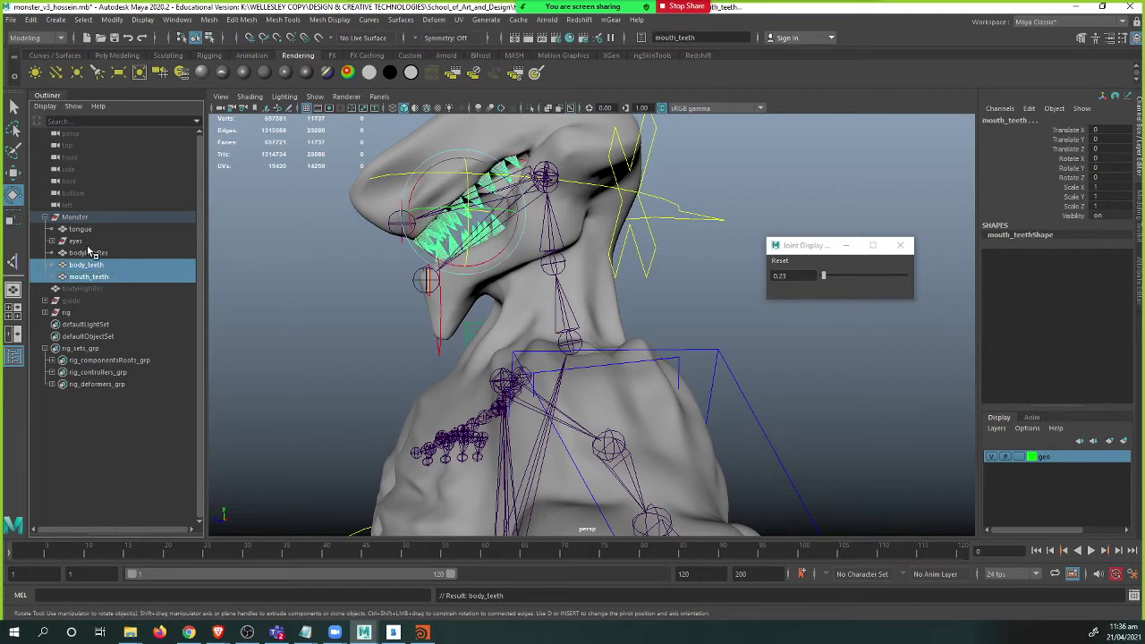
pyautogui.keyDown('ctrl'); pyautogui.click(90, 244); pyautogui.keyUp('ctrl')
pyautogui.keyDown('ctrl'); pyautogui.click(80, 229); pyautogui.keyUp('ctrl')
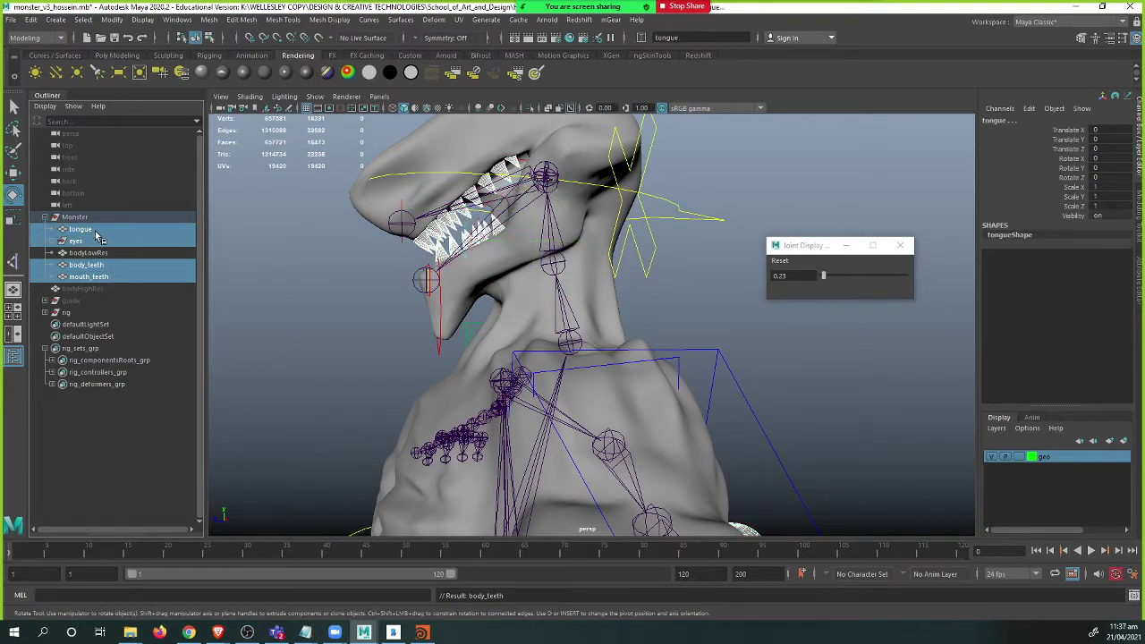
pyautogui.hotkey('ctrl', 'h')
# - Turn off the display of joints in the viewport
pyautogui.keyDown('alt'); pyautogui.moveTo(618, 402); pyautogui.dragTo(533, 407); pyautogui.keyUp('alt')
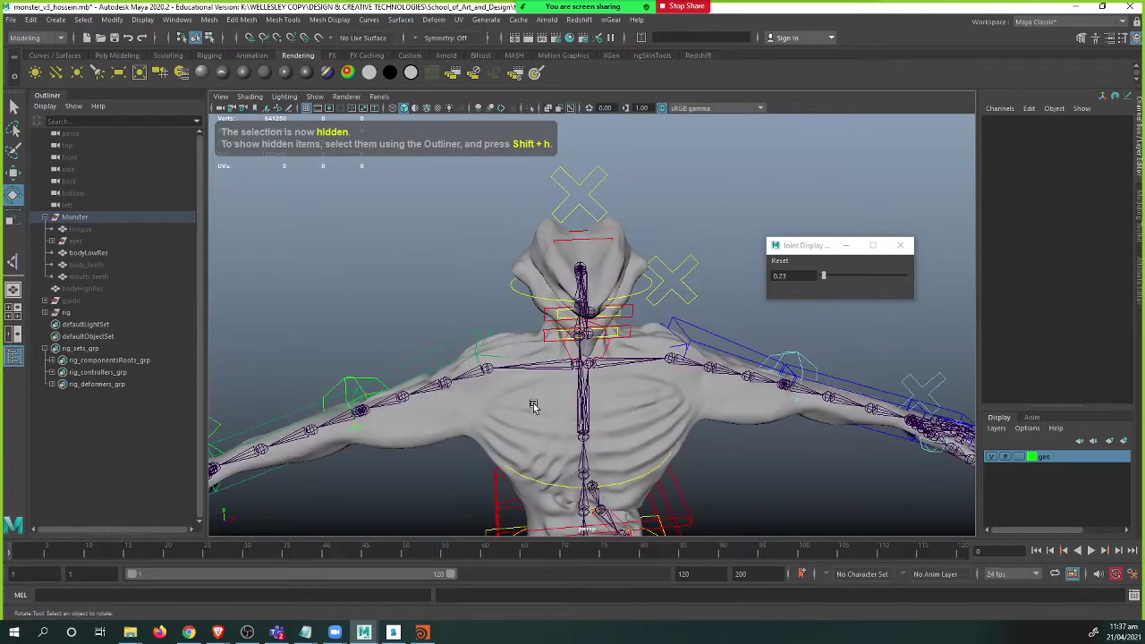
pyautogui.keyDown('alt'); pyautogui.moveTo(559, 391); pyautogui.dragTo(509, 317, button='middle'); pyautogui.keyUp('alt')
pyautogui.scroll(-3, 505, 358)
pyautogui.keyDown('alt'); pyautogui.moveTo(458, 346); pyautogui.dragTo(403, 310); pyautogui.keyUp('alt')
pyautogui.click(315, 97)
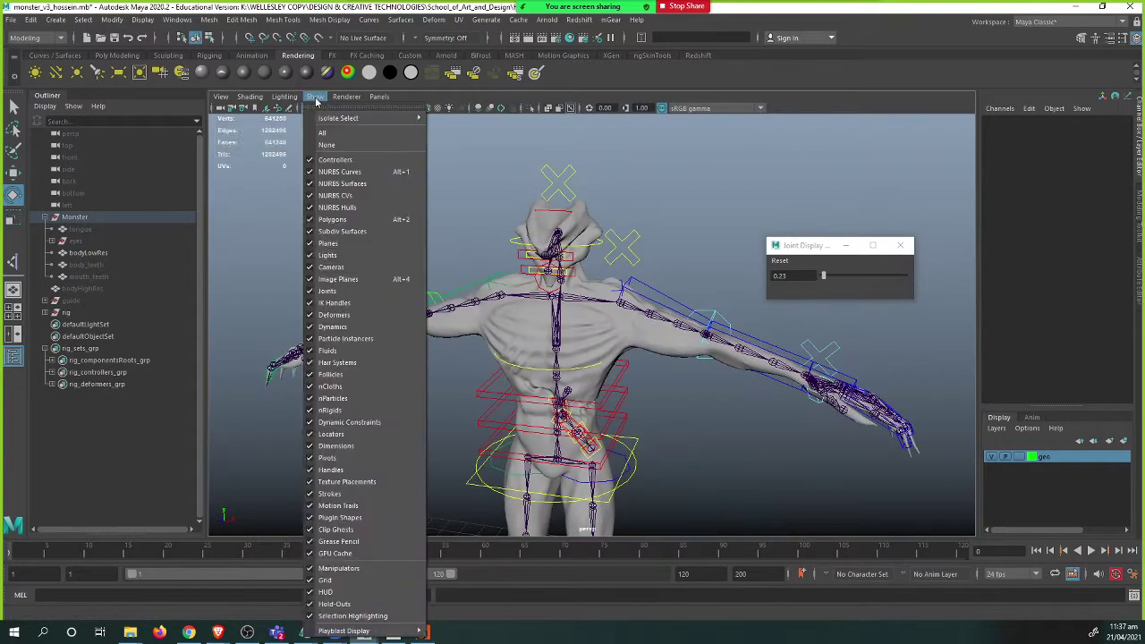
pyautogui.click(355, 291)
pyautogui.keyDown('alt'); pyautogui.moveTo(529, 365); pyautogui.dragTo(460, 309, button='middle'); pyautogui.keyUp('alt')
pyautogui.scroll(-3, 460, 309)
pyautogui.scroll(3, 497, 333)
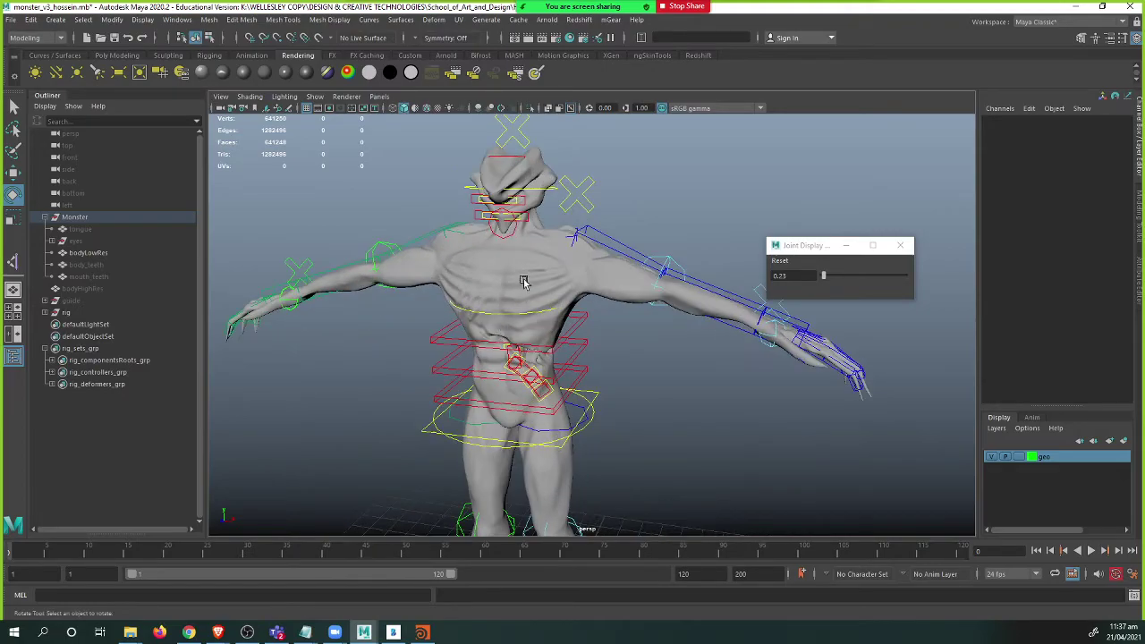
pyautogui.press('4')
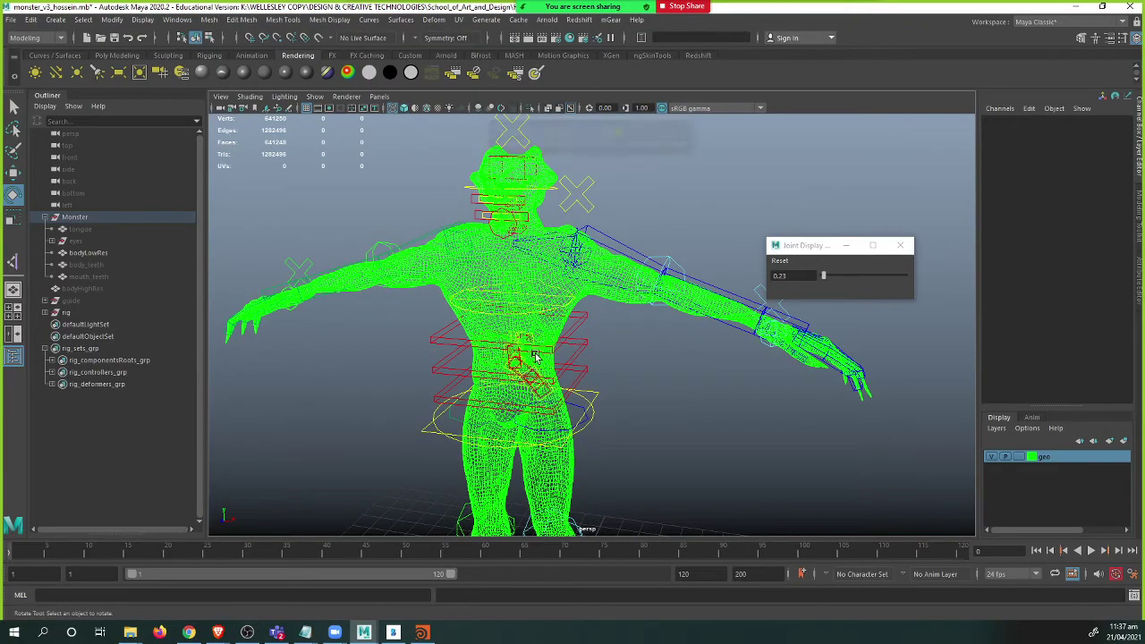
pyautogui.scroll(3, 537, 358)
pyautogui.keyDown('alt'); pyautogui.moveTo(650, 339); pyautogui.dragTo(549, 315); pyautogui.keyUp('alt')
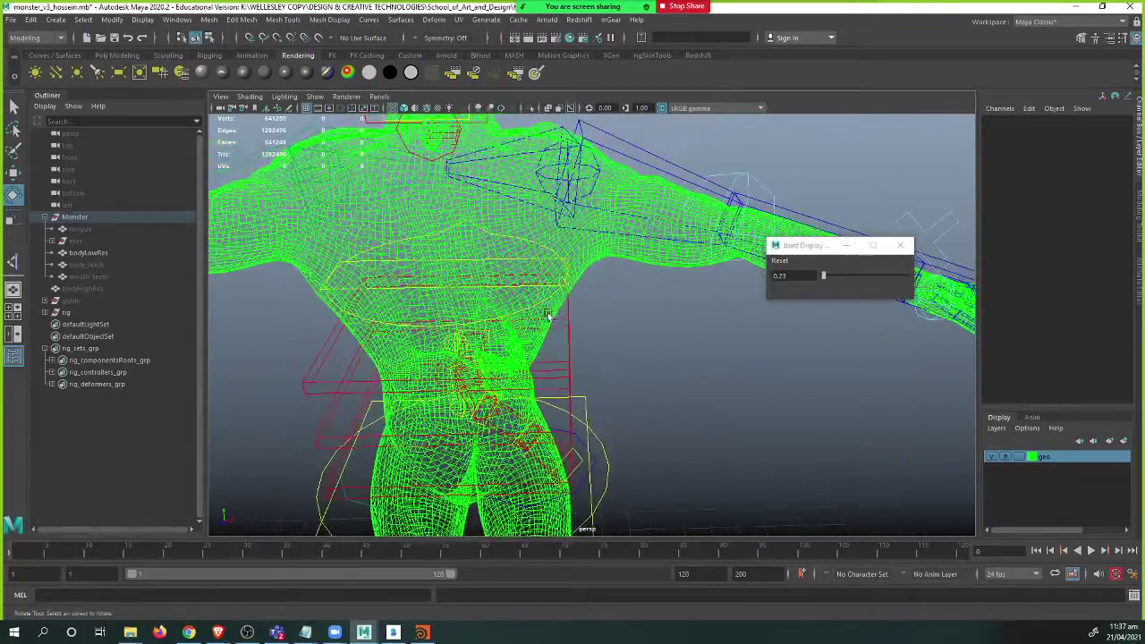
pyautogui.click(570, 266)
pyautogui.click(584, 260)
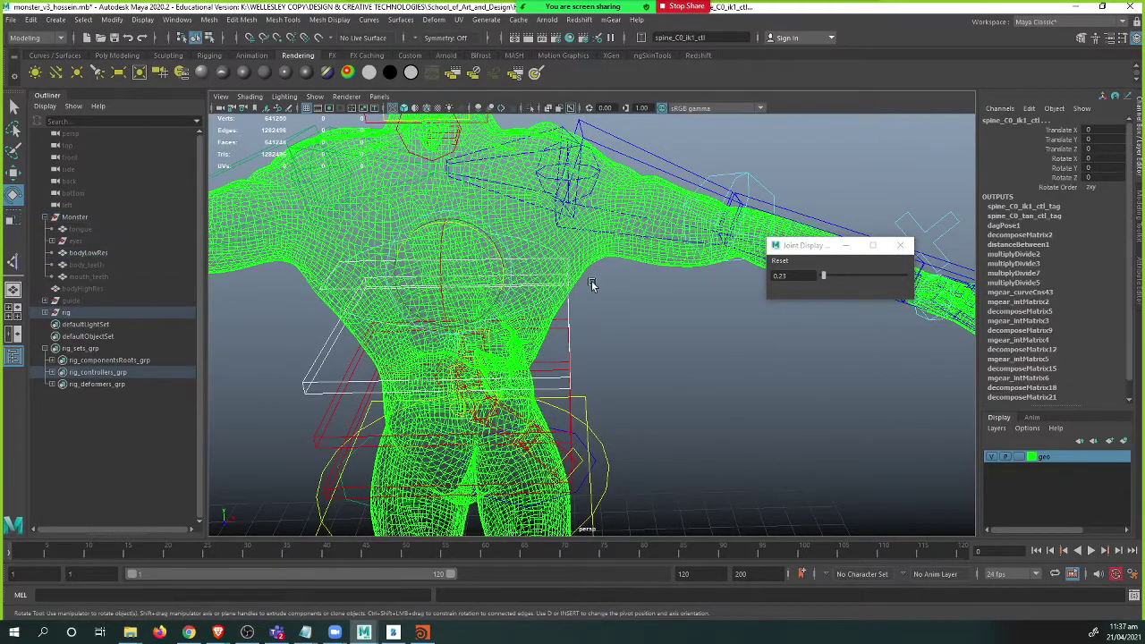
pyautogui.click(614, 300)
pyautogui.press('5')
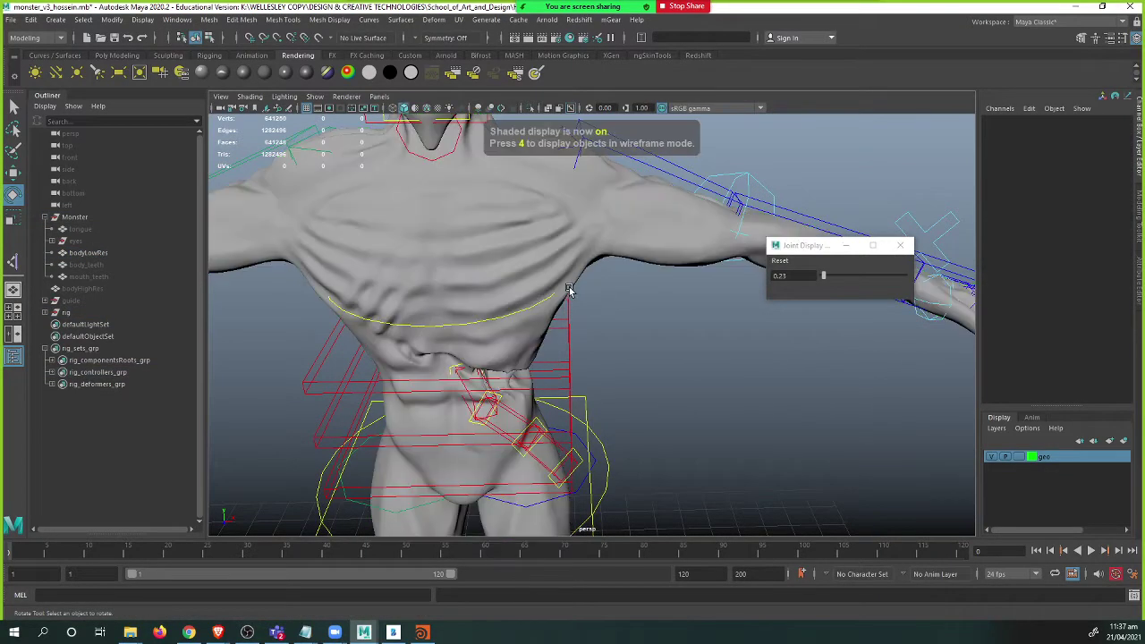
# - Scale up all control vertices of the curved spine_C0_tan1_ctl chest control uniformly so it reaches around the torso
pyautogui.scroll(5, 591, 295)
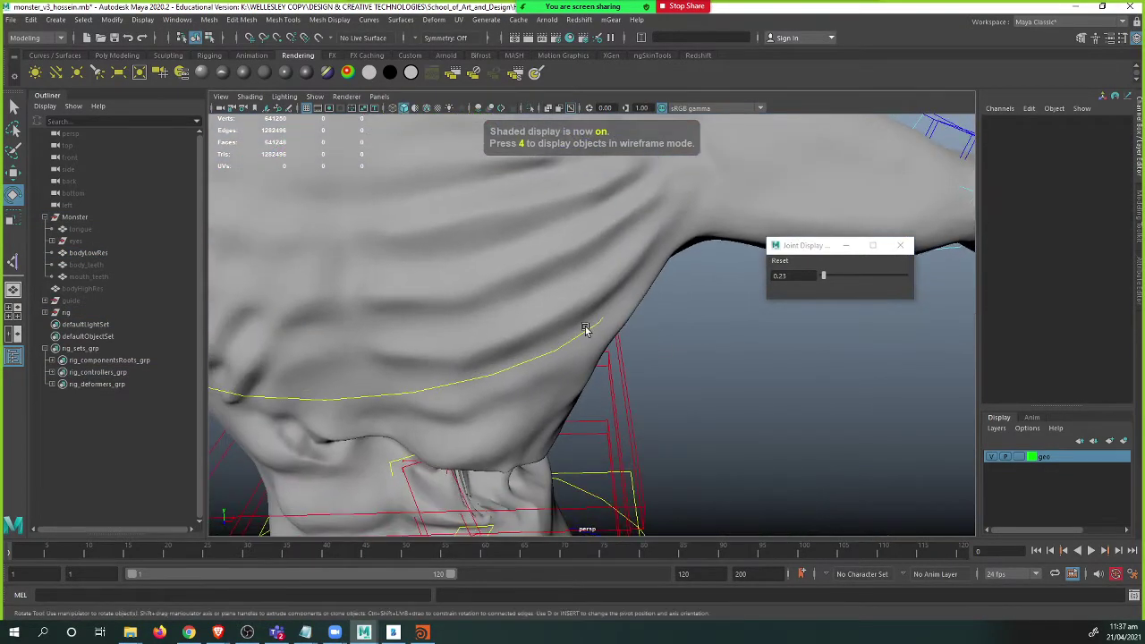
pyautogui.click(587, 329)
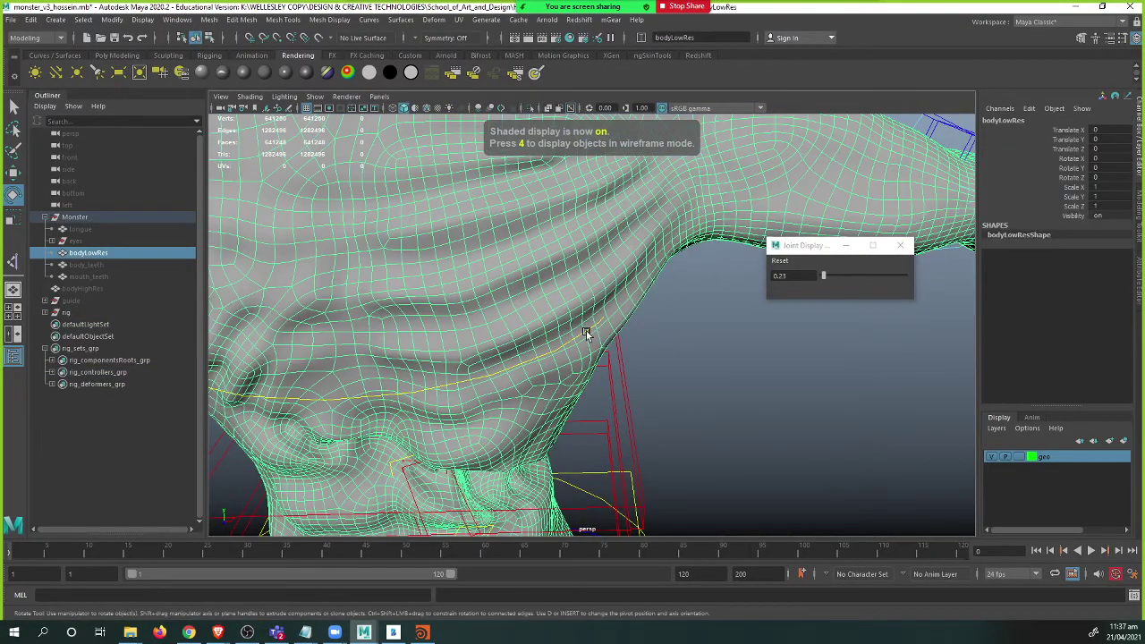
pyautogui.click(586, 331)
pyautogui.moveTo(703, 336); pyautogui.dragTo(648, 333, button='right')
pyautogui.scroll(-5, 650, 334)
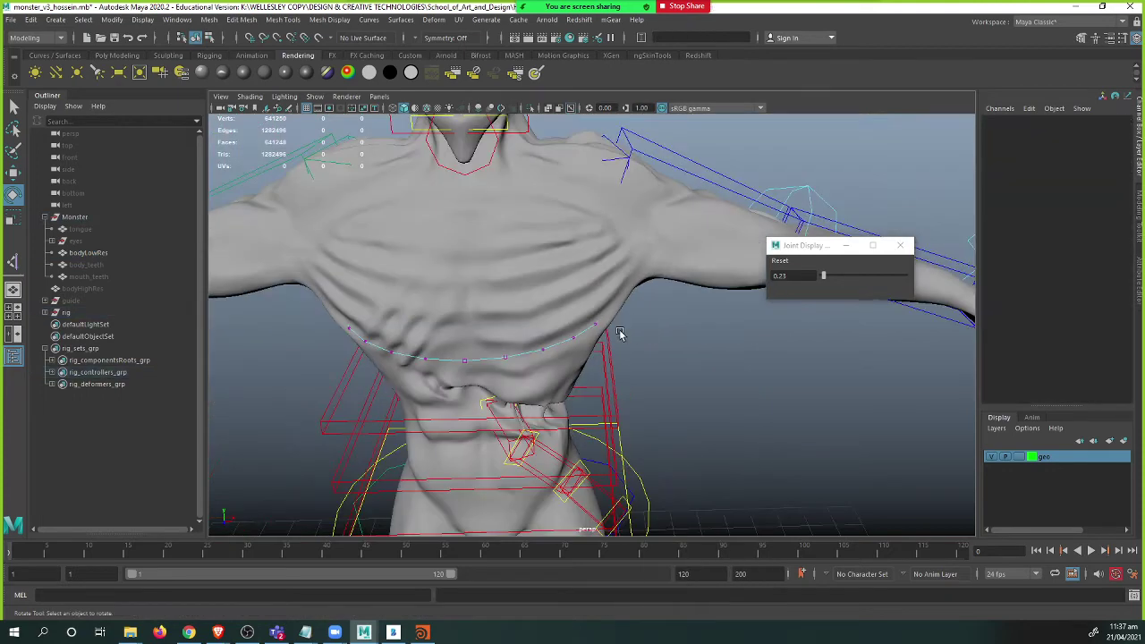
pyautogui.moveTo(223, 254); pyautogui.dragTo(702, 407)
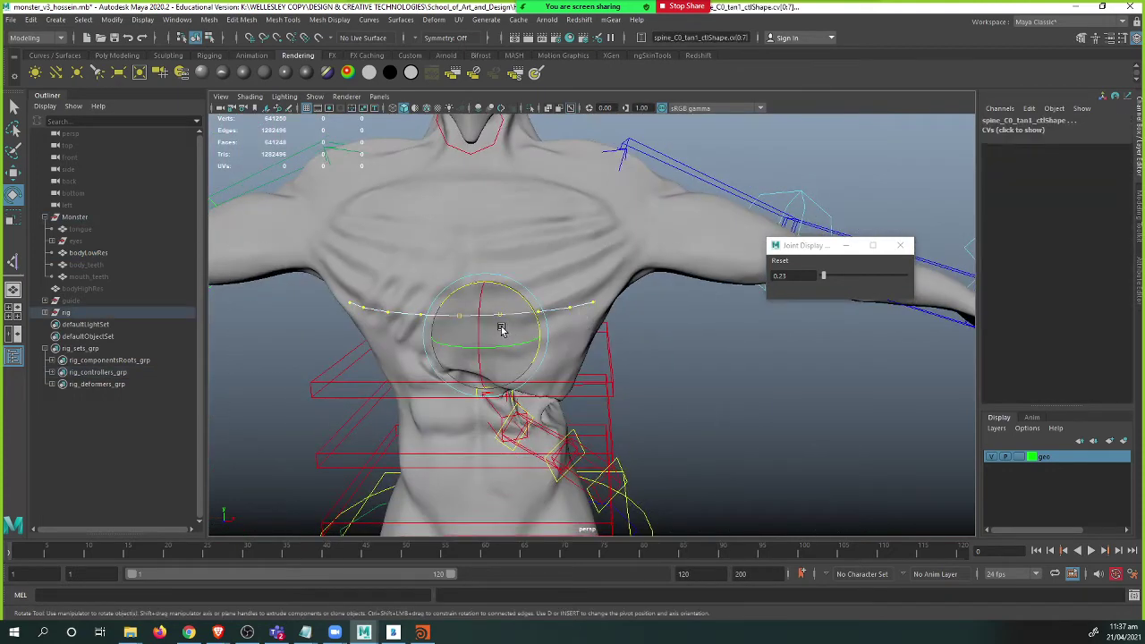
pyautogui.press('r')
pyautogui.moveTo(488, 337); pyautogui.dragTo(528, 338)
# - Widen the rectangular spine_C0_spinePosition_ctl by scaling its control vertices sideways beyond the torso, and return to shaded display in object mode
pyautogui.press('4')
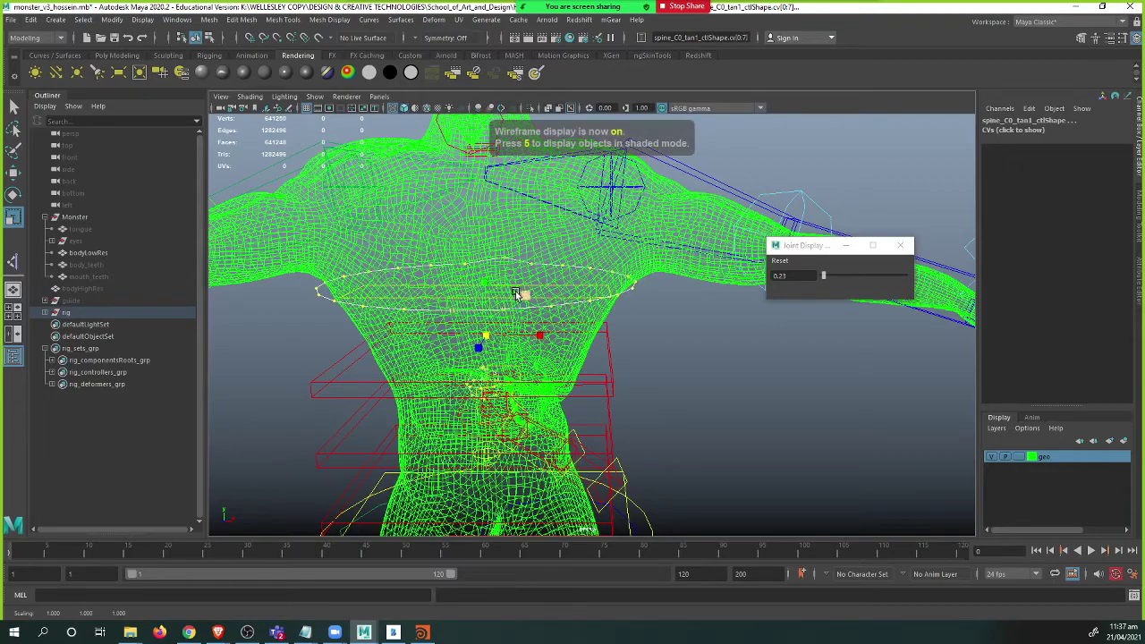
pyautogui.scroll(5, 394, 300)
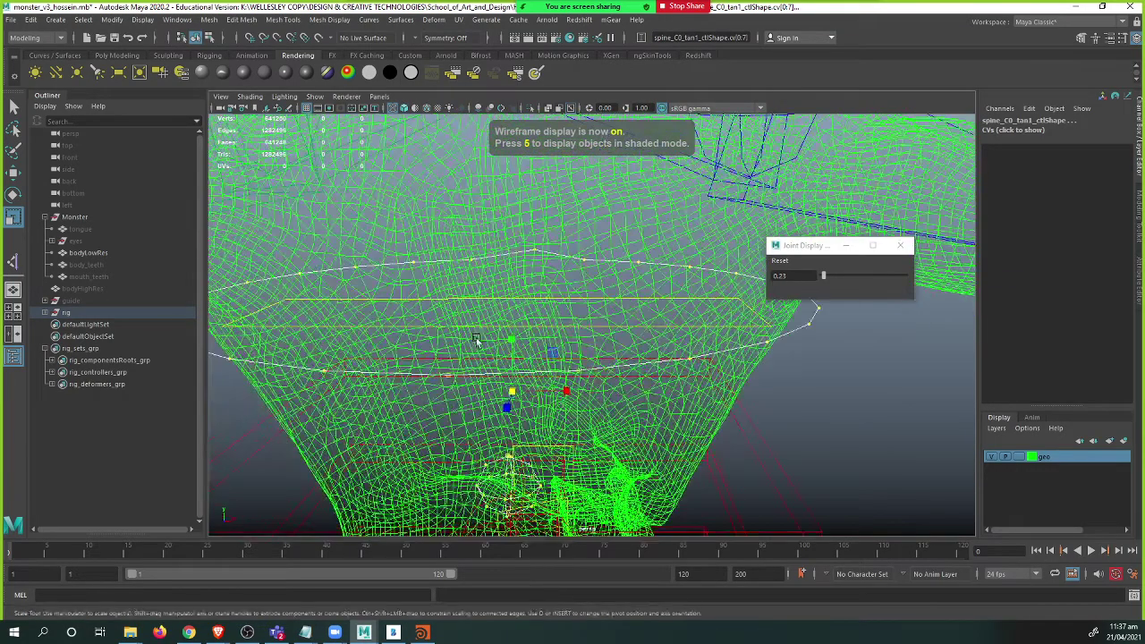
pyautogui.click(449, 330)
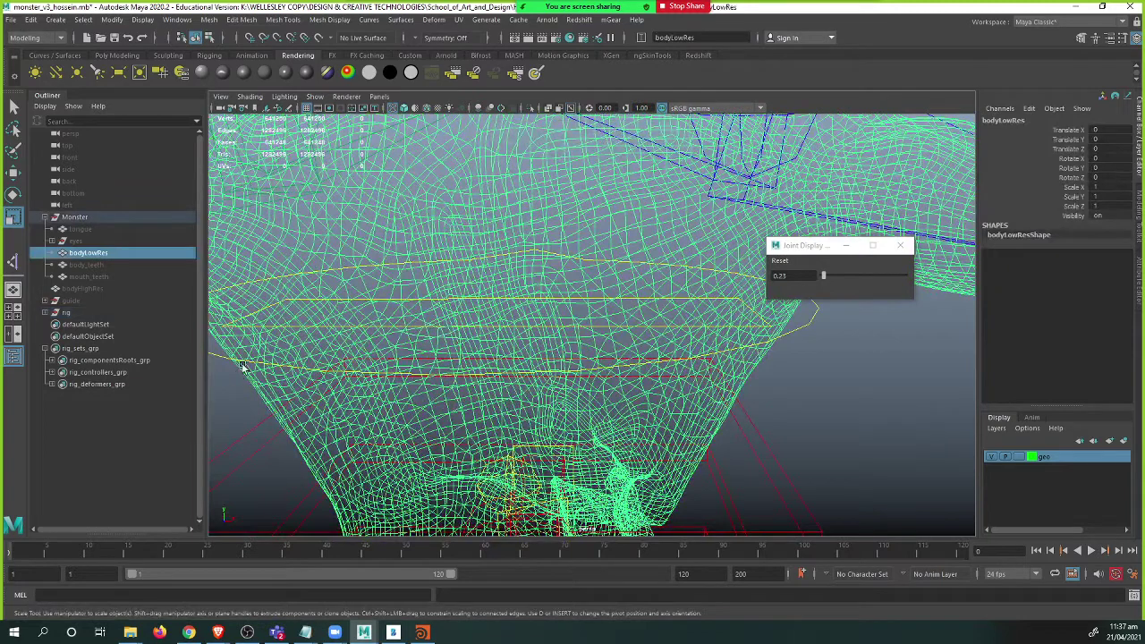
pyautogui.click(383, 301)
pyautogui.moveTo(242, 411); pyautogui.dragTo(191, 343, button='right')
pyautogui.keyDown('alt'); pyautogui.moveTo(501, 384); pyautogui.dragTo(416, 326, button='right'); pyautogui.keyUp('alt')
pyautogui.moveTo(365, 285); pyautogui.dragTo(792, 408)
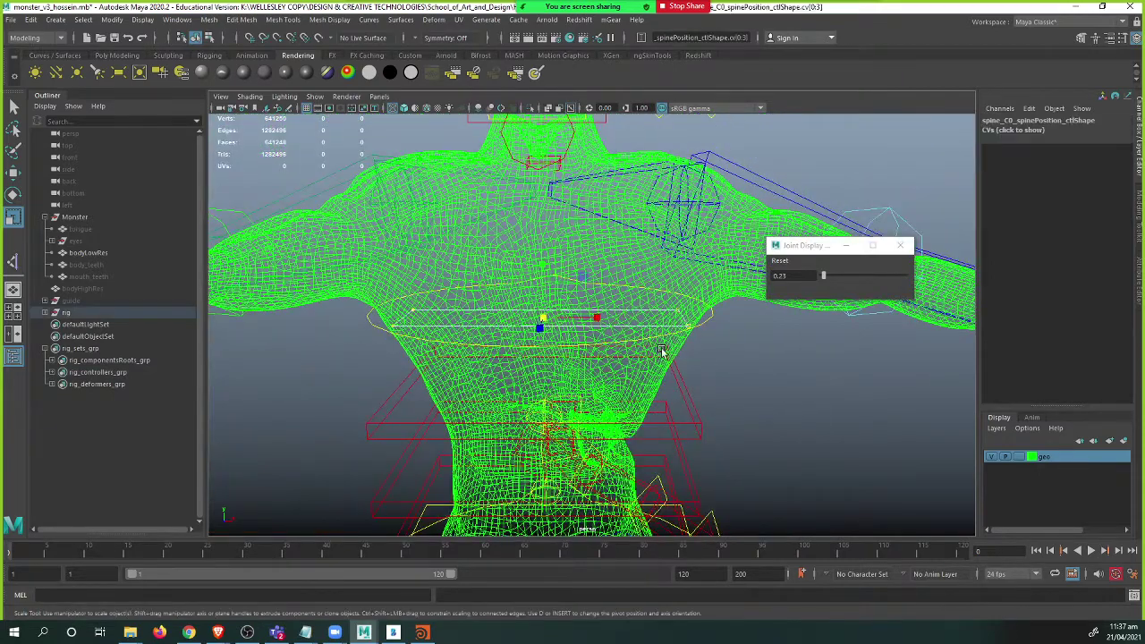
pyautogui.moveTo(594, 317); pyautogui.dragTo(620, 319)
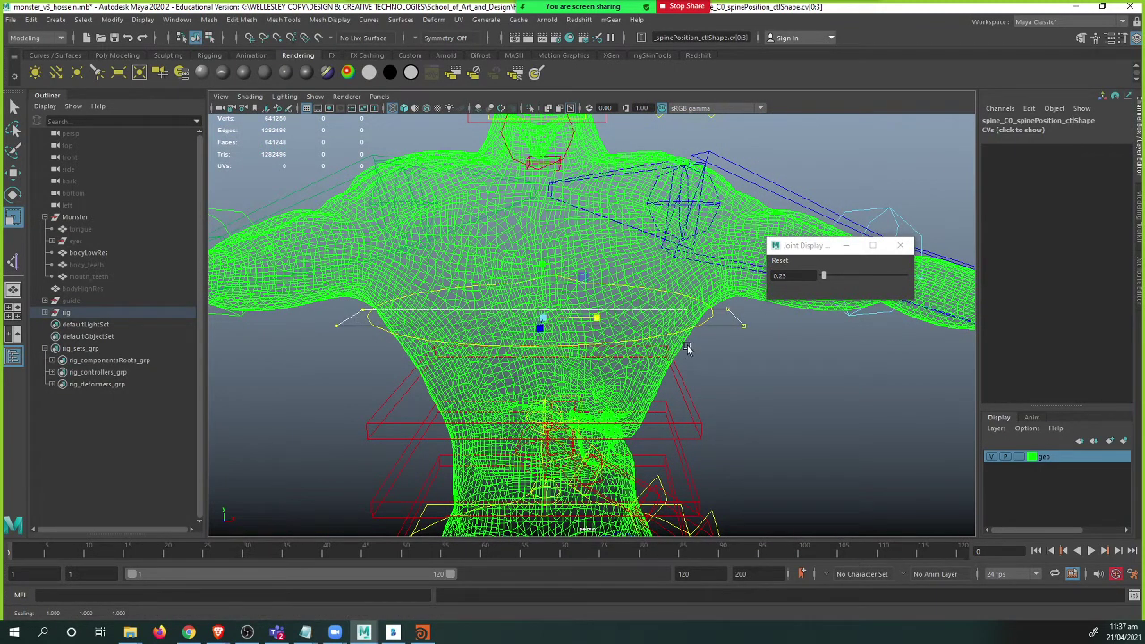
pyautogui.moveTo(685, 341); pyautogui.dragTo(737, 324, button='right')
pyautogui.click(704, 372)
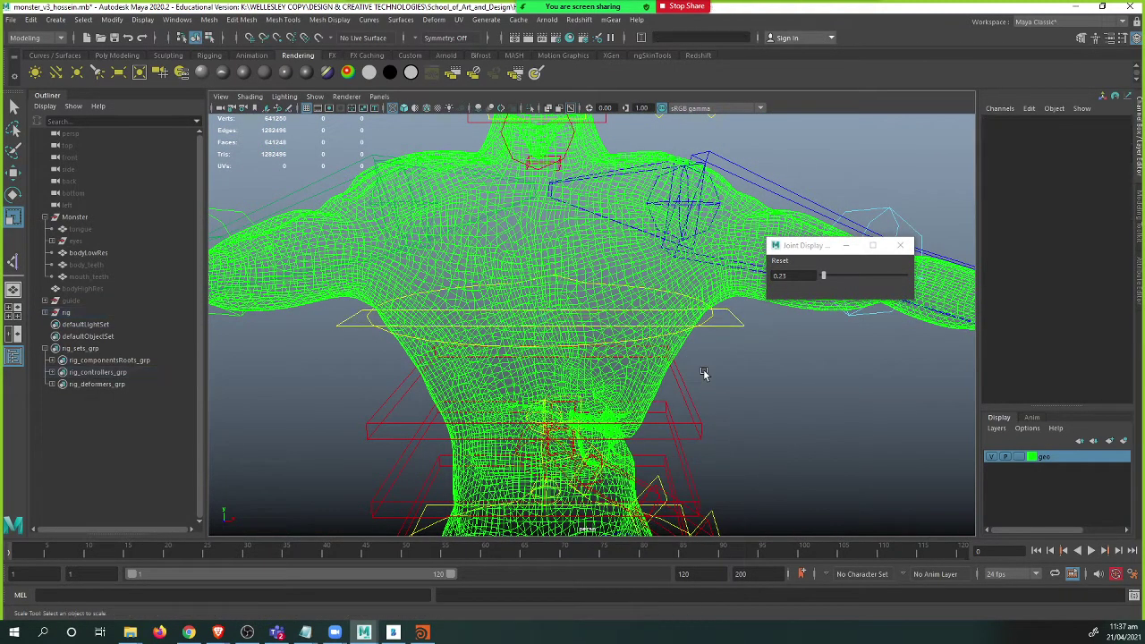
pyautogui.press('5')
pyautogui.keyDown('alt'); pyautogui.moveTo(704, 374); pyautogui.dragTo(633, 438); pyautogui.keyUp('alt')
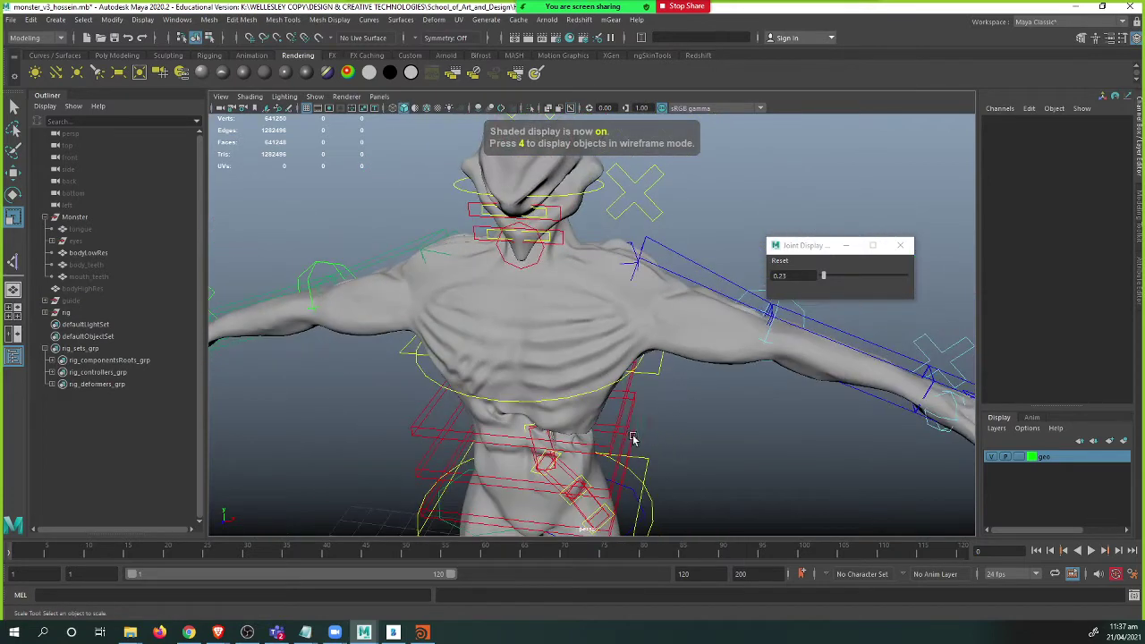
# - Select all member joints of the rig_deformers_grp set and expand the set to review the joint list
pyautogui.click(98, 384)
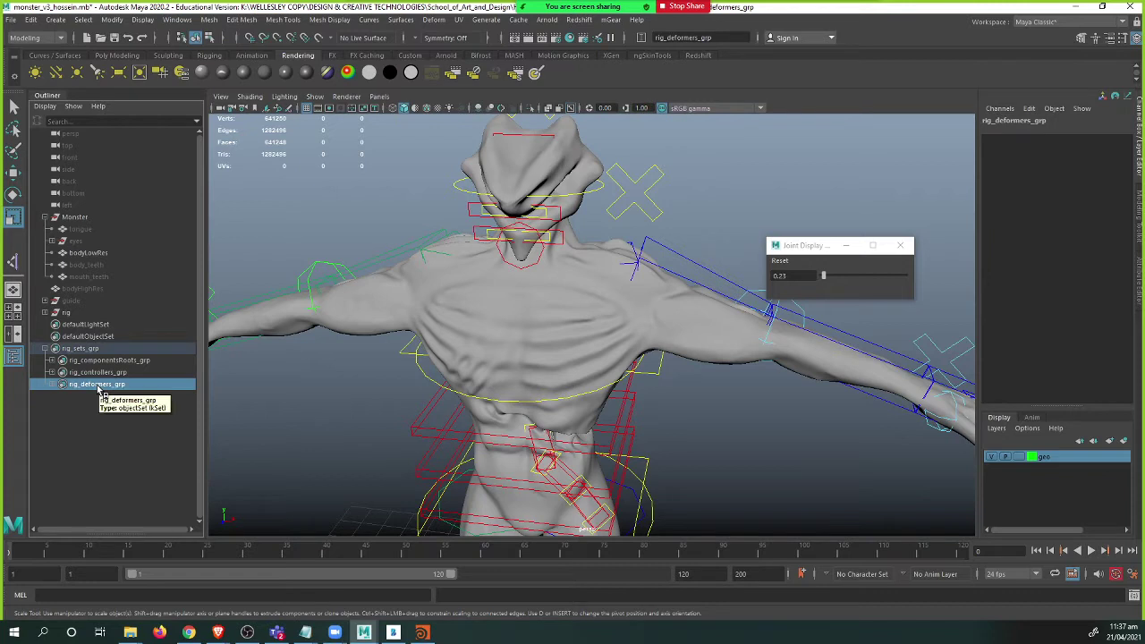
pyautogui.press('Down')
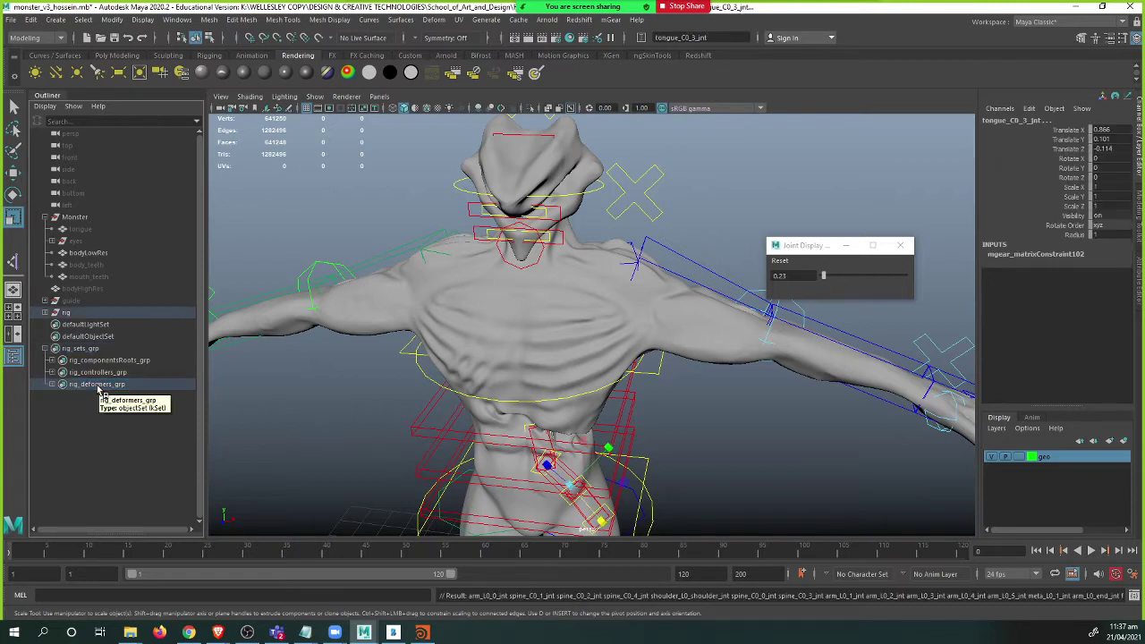
pyautogui.click(52, 385)
pyautogui.scroll(-10, 190, 352)
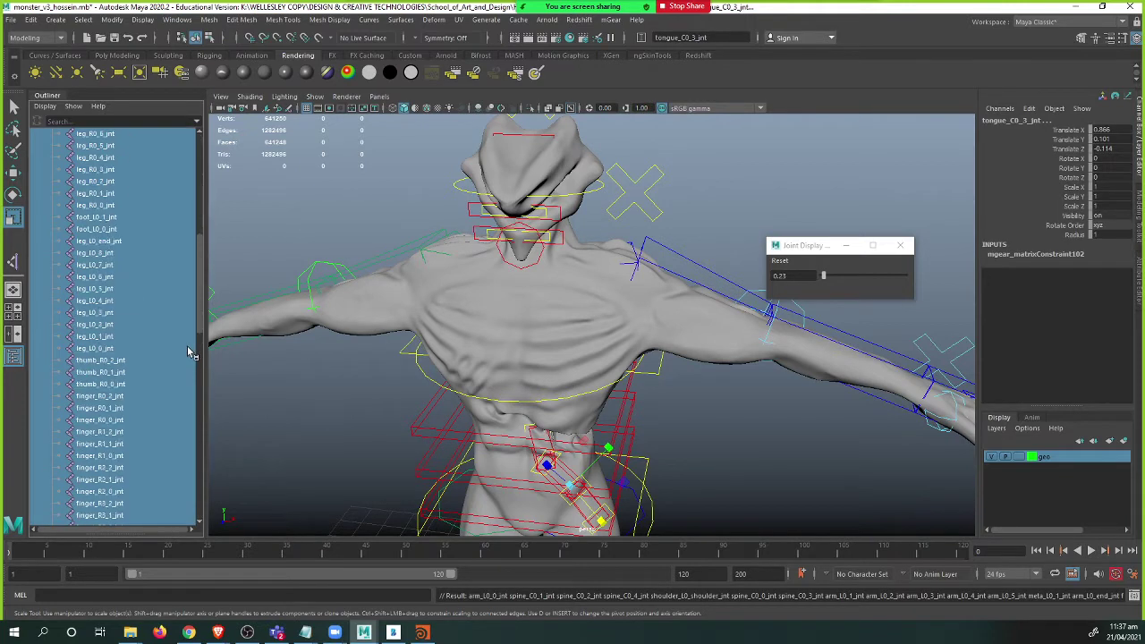
pyautogui.scroll(10, 157, 385)
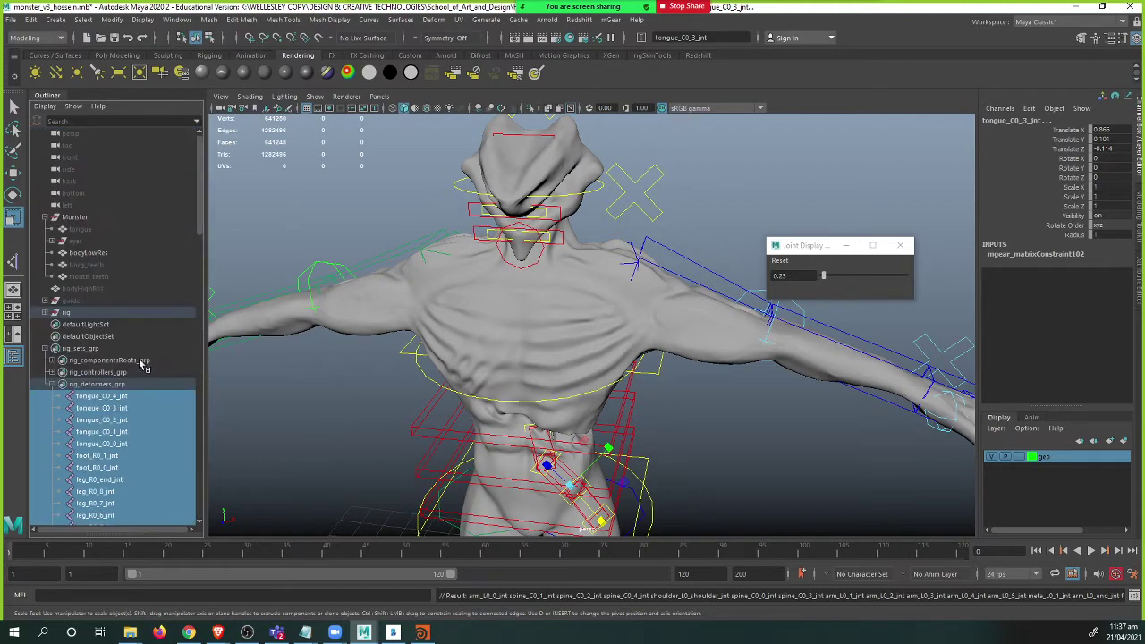
# - Reselect the rig_deformers_grp set, convert the selection to all its member joints, and collapse the set in the Outliner
pyautogui.click(82, 384)
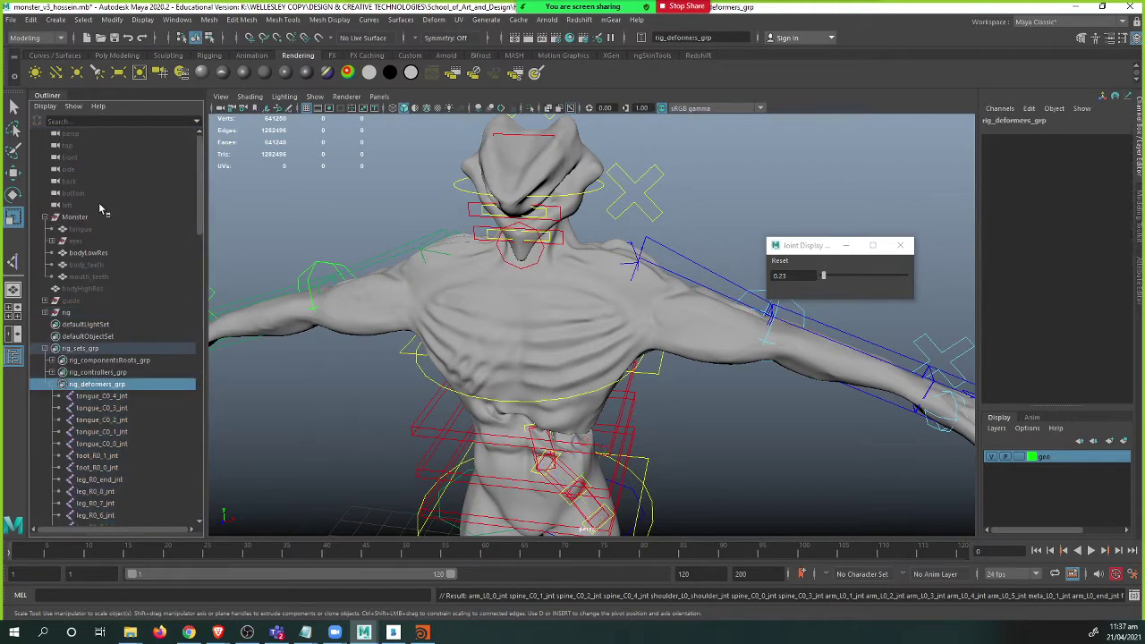
pyautogui.click(83, 19)
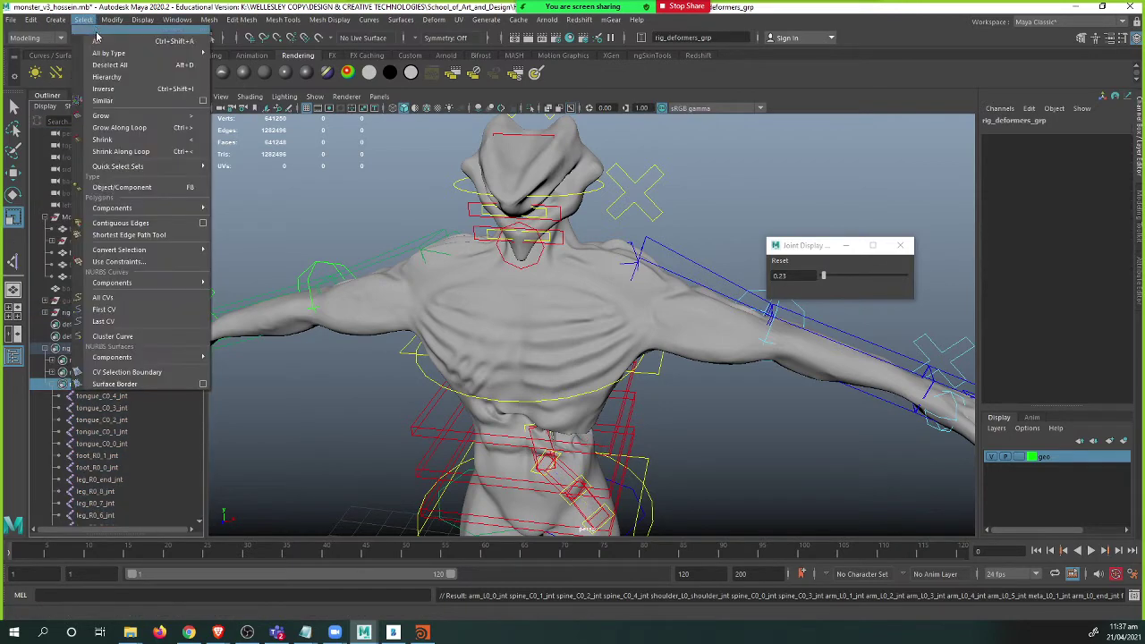
pyautogui.click(137, 81)
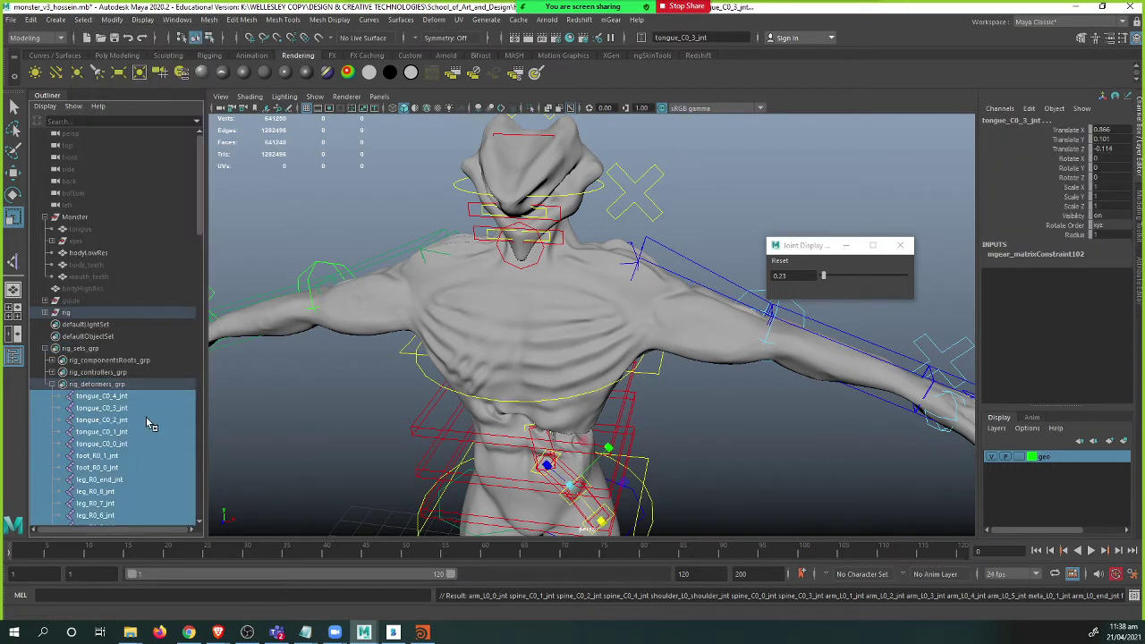
pyautogui.scroll(-10, 148, 425)
pyautogui.scroll(10, 143, 411)
pyautogui.click(98, 384)
pyautogui.press('g')
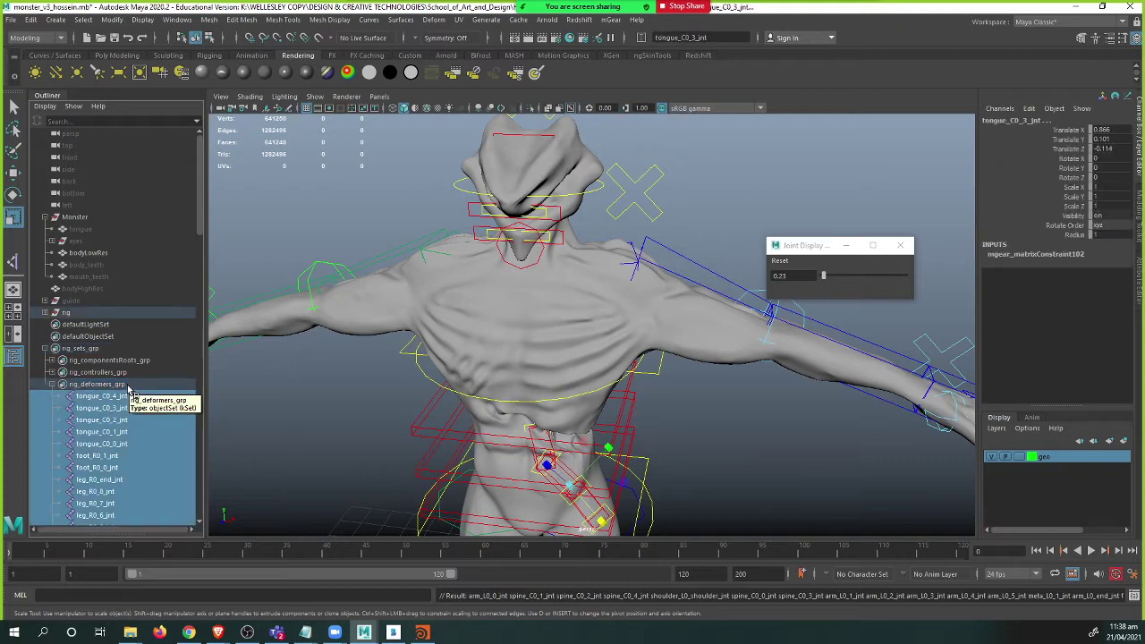
pyautogui.click(53, 384)
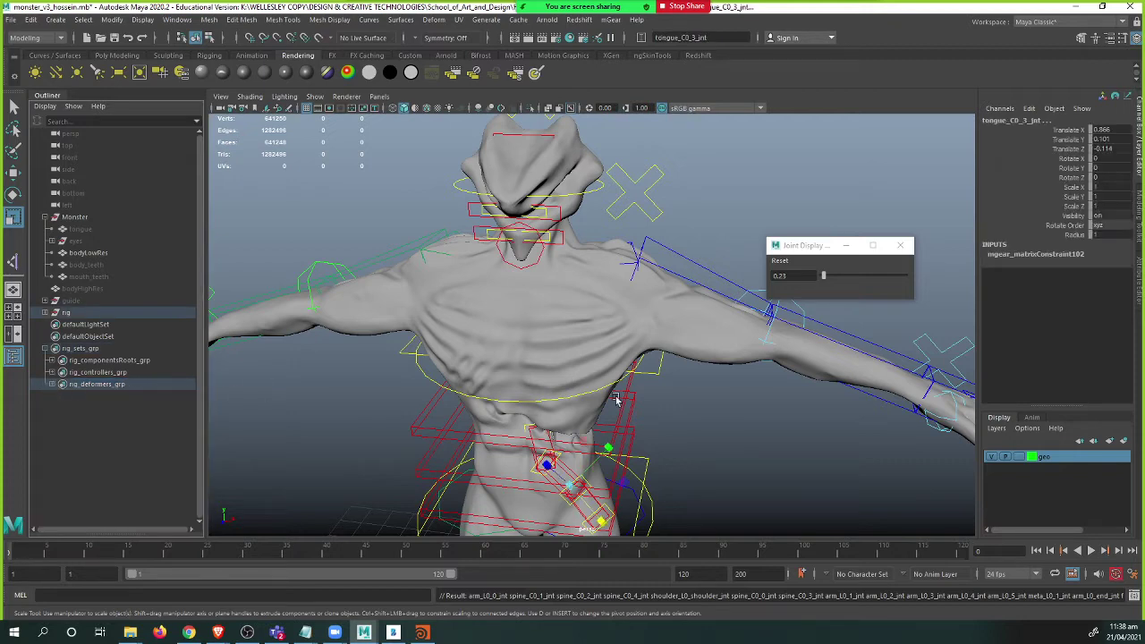
# - Add the bodyLowRes mesh to the joint selection and close the joint display size window
pyautogui.click(703, 355)
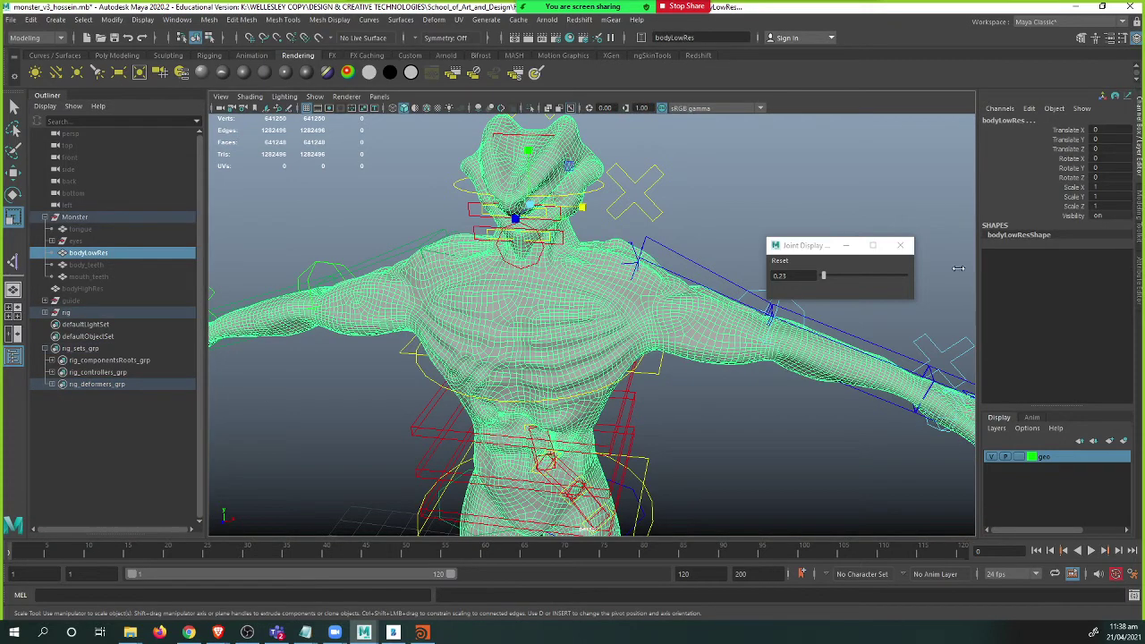
pyautogui.click(900, 244)
pyautogui.scroll(-4, 559, 324)
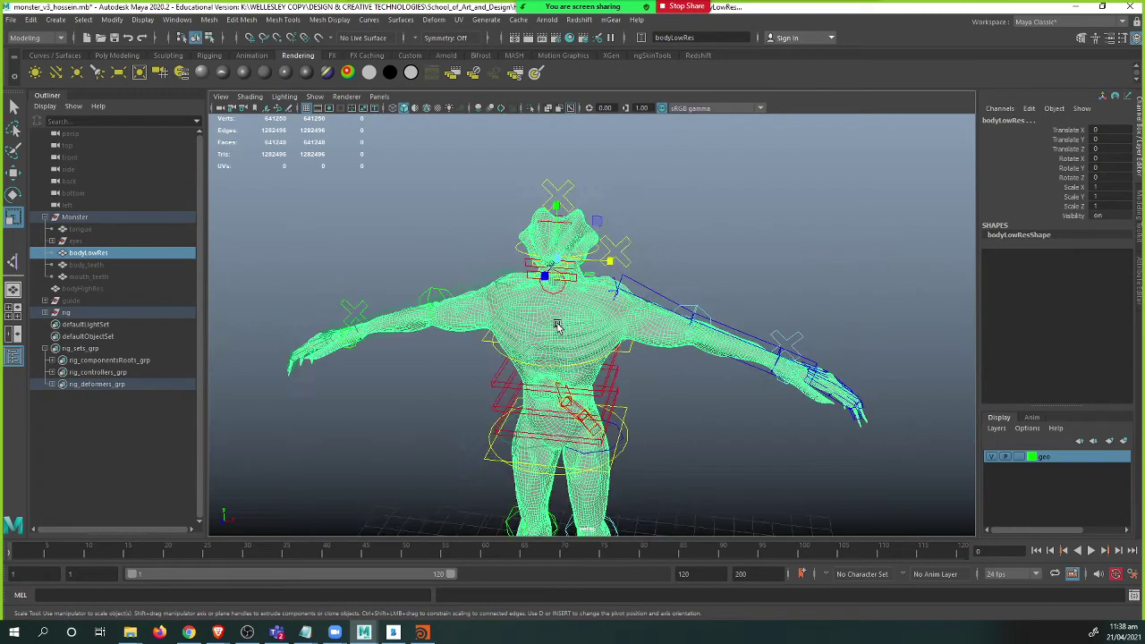
pyautogui.keyDown('alt'); pyautogui.moveTo(558, 326); pyautogui.dragTo(563, 271, button='middle'); pyautogui.keyUp('alt')
pyautogui.scroll(-2, 563, 271)
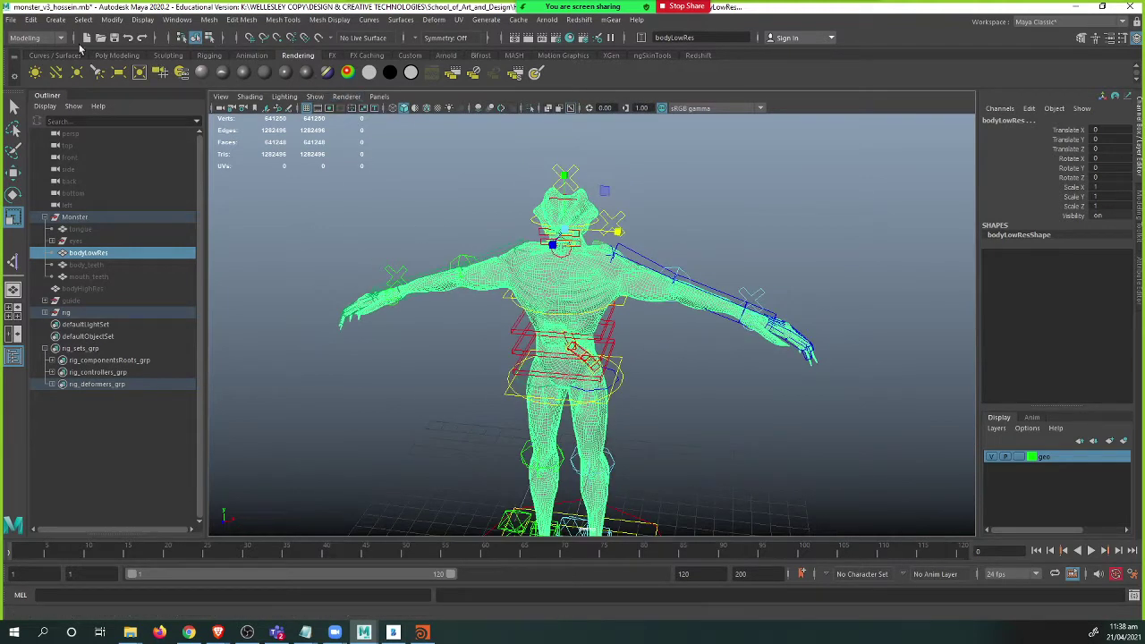
# - Switch both the menu set and the shelf to Rigging
pyautogui.click(45, 38)
pyautogui.click(33, 64)
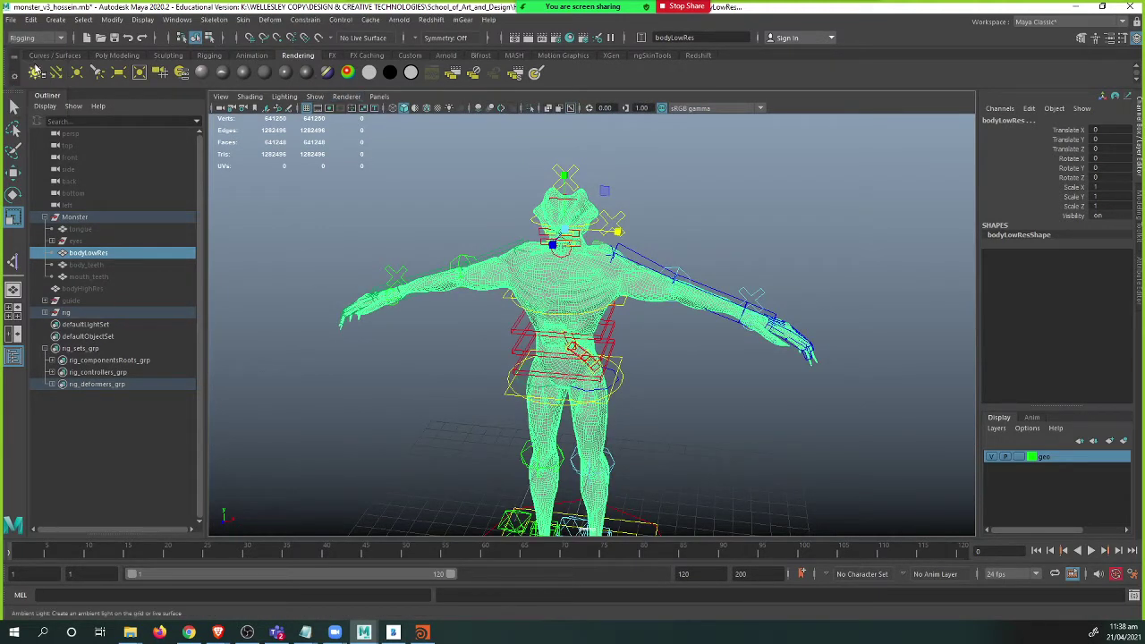
pyautogui.click(244, 19)
pyautogui.click(245, 27)
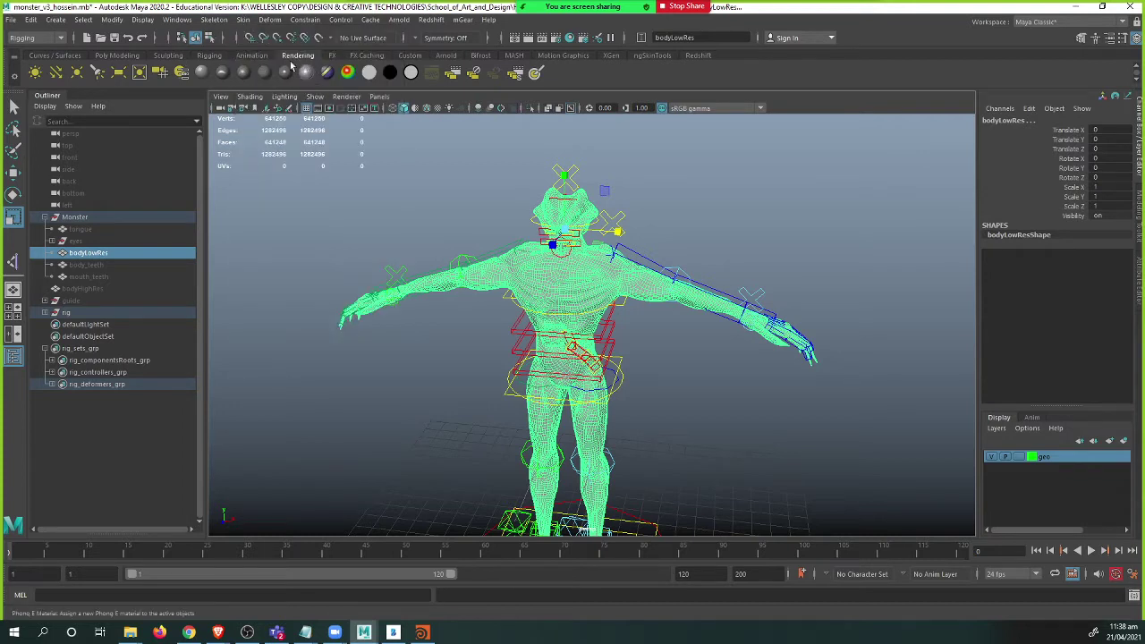
pyautogui.click(212, 56)
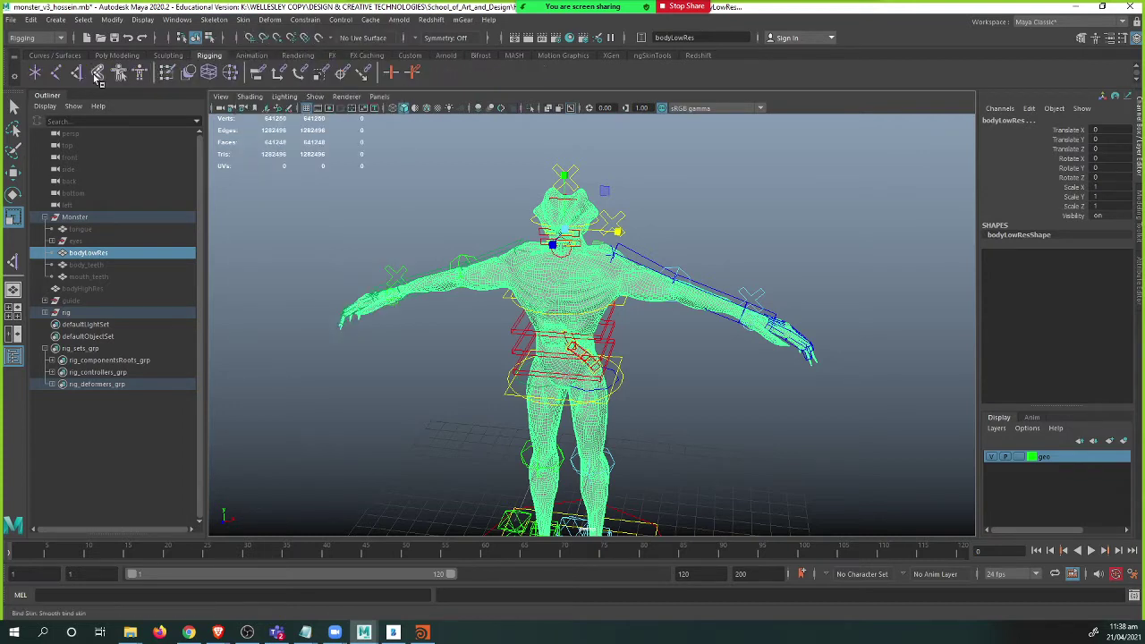
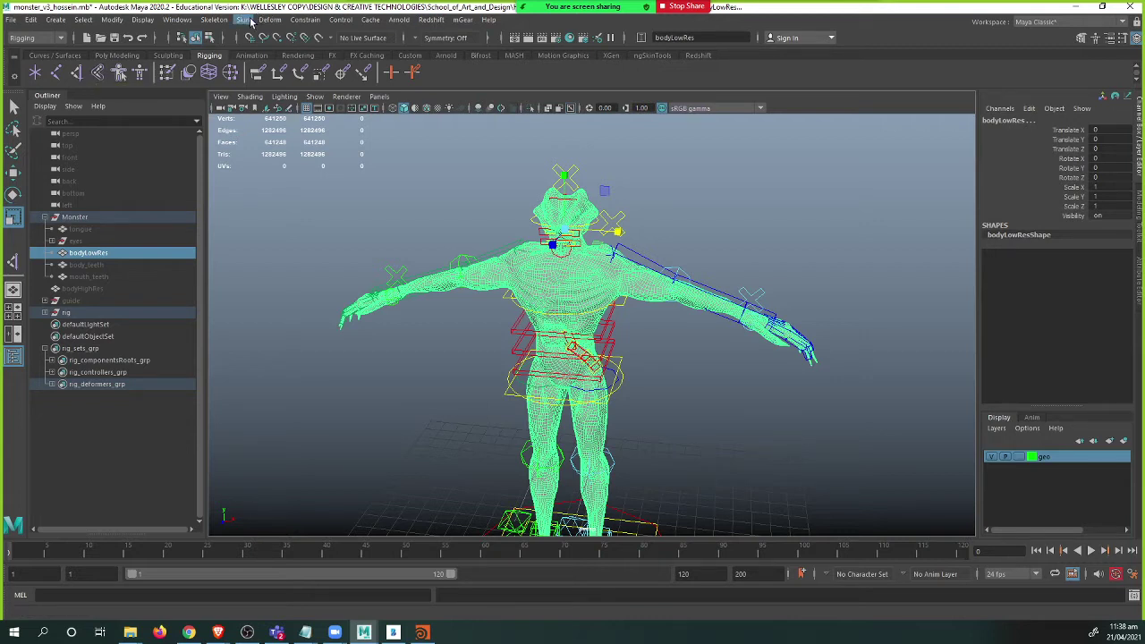
# - Open the Bind Skin options and reset them to their defaults
pyautogui.click(243, 20)
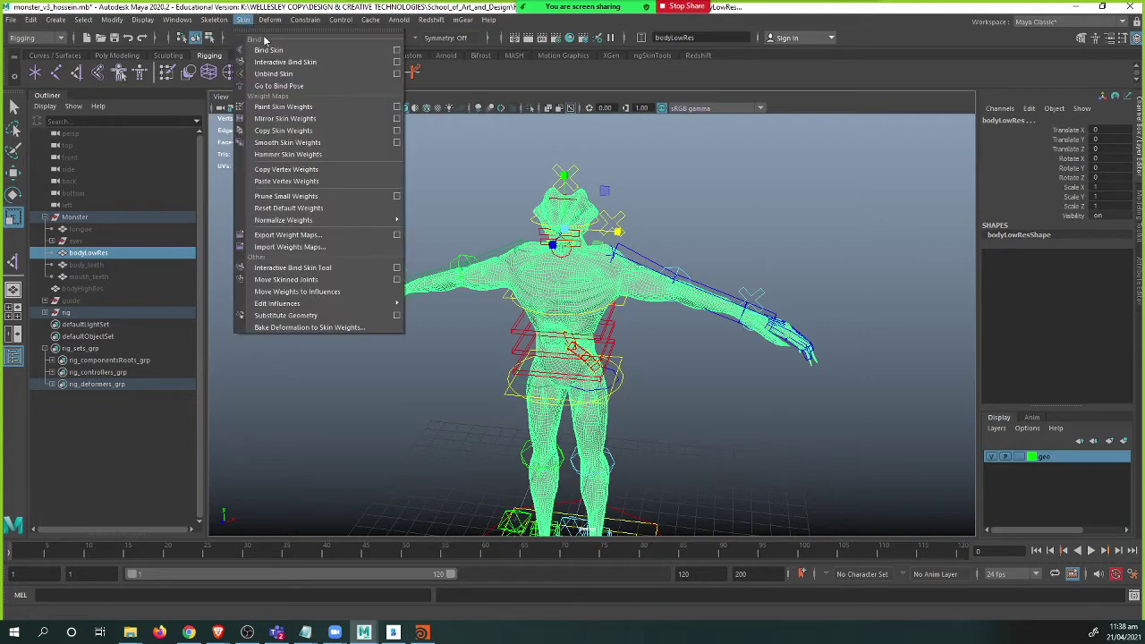
pyautogui.click(397, 50)
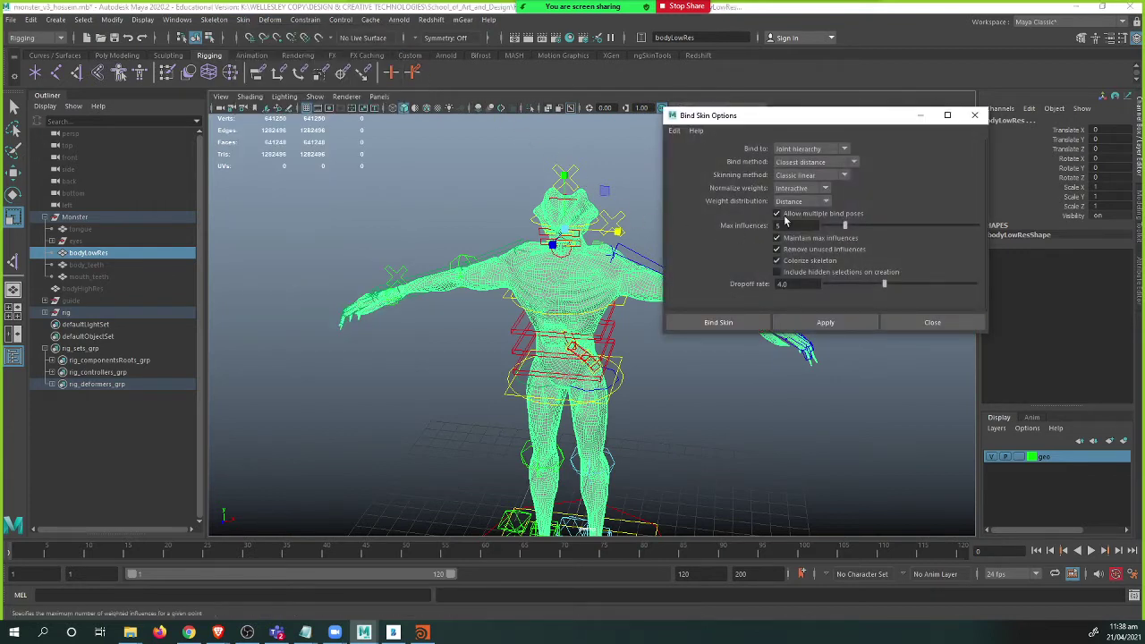
pyautogui.click(675, 131)
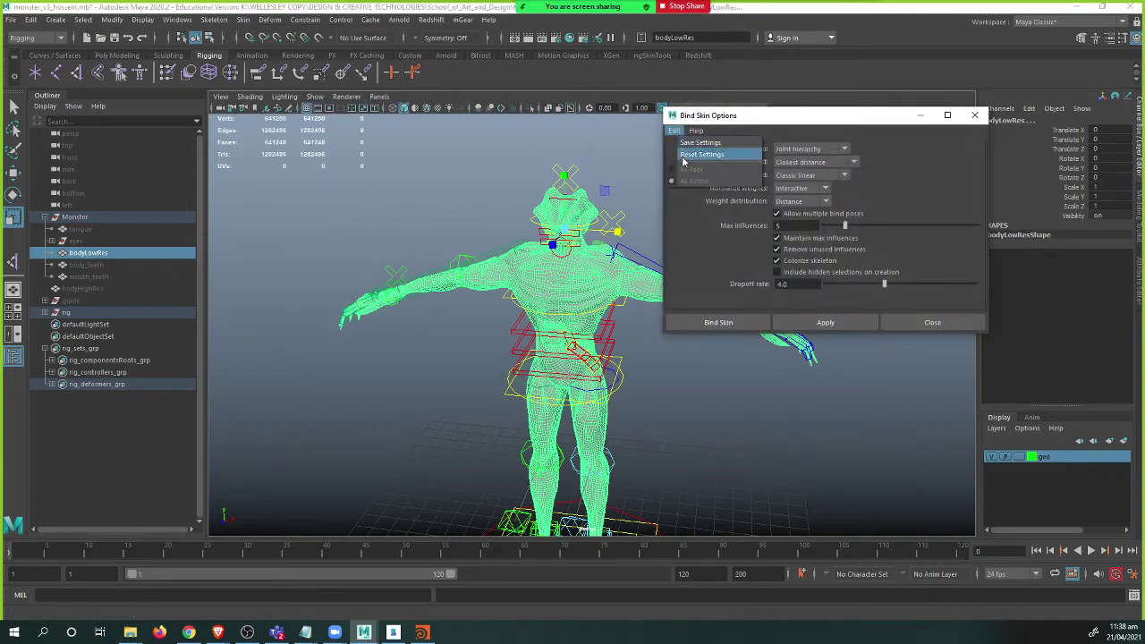
pyautogui.click(686, 155)
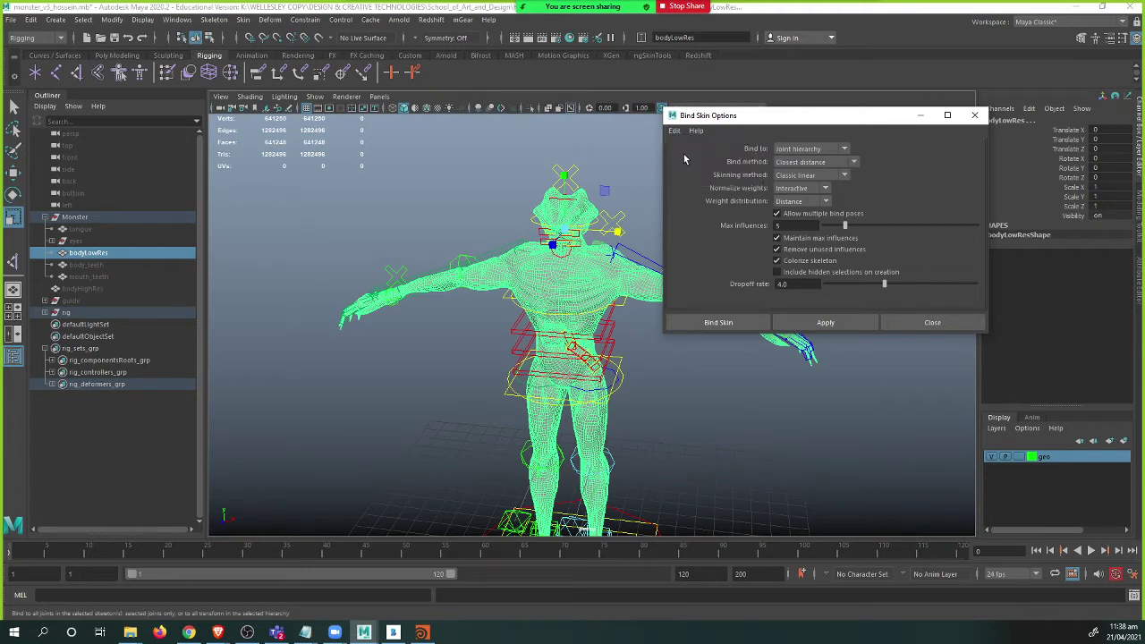
# - Configure the bind to use Selected joints, the Geodesic Voxel bind method and the Weight blended skinning method
pyautogui.click(799, 150)
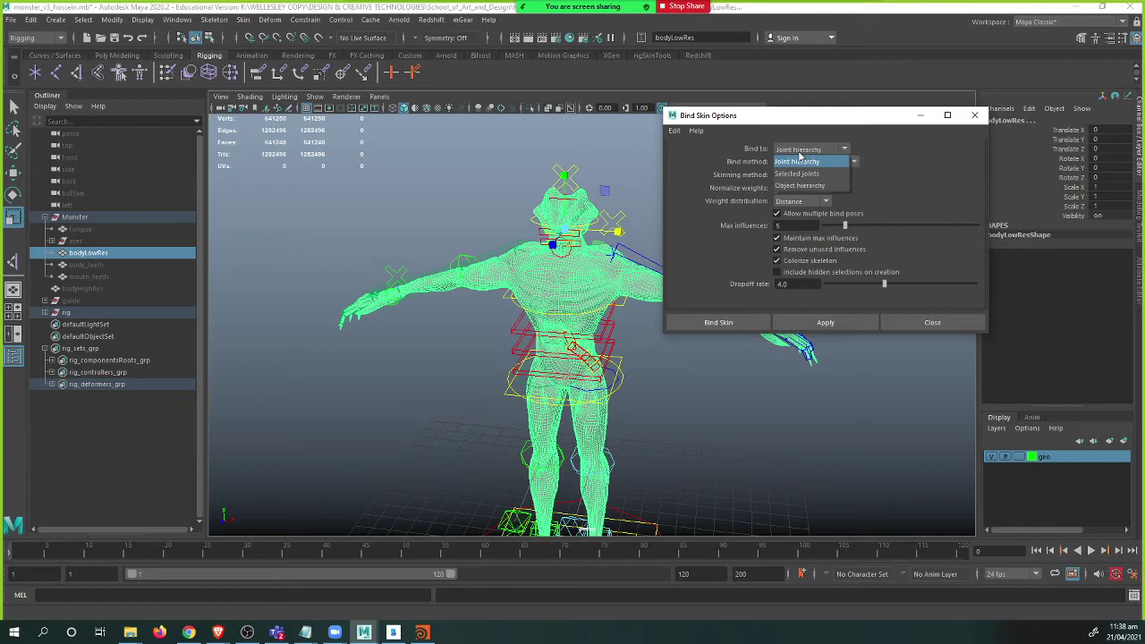
pyautogui.click(799, 173)
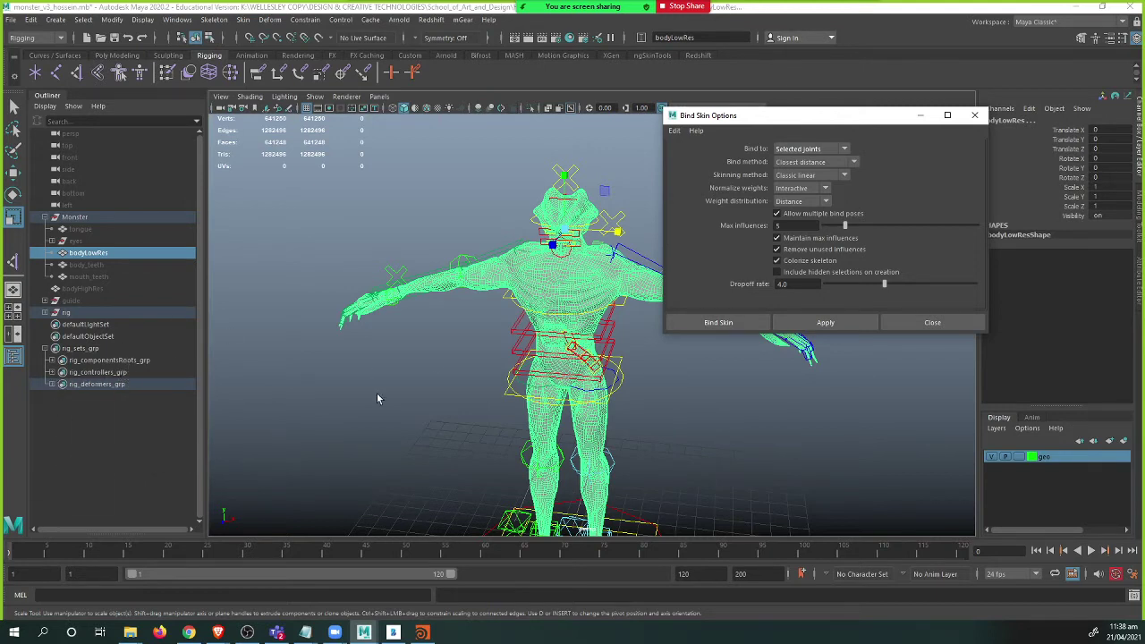
pyautogui.click(833, 164)
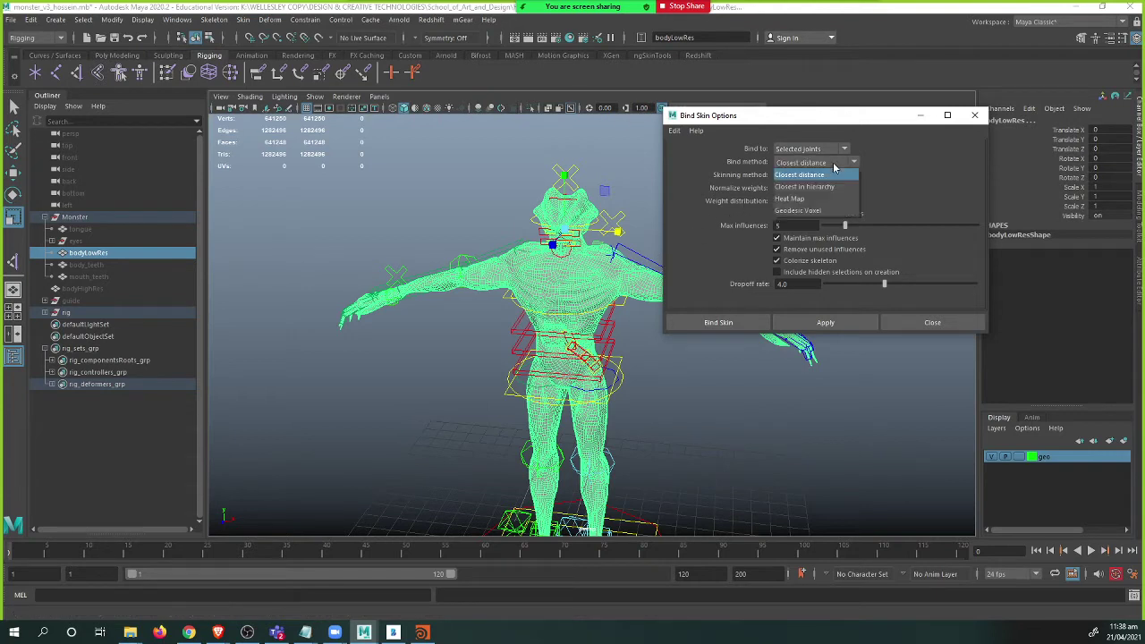
pyautogui.click(812, 211)
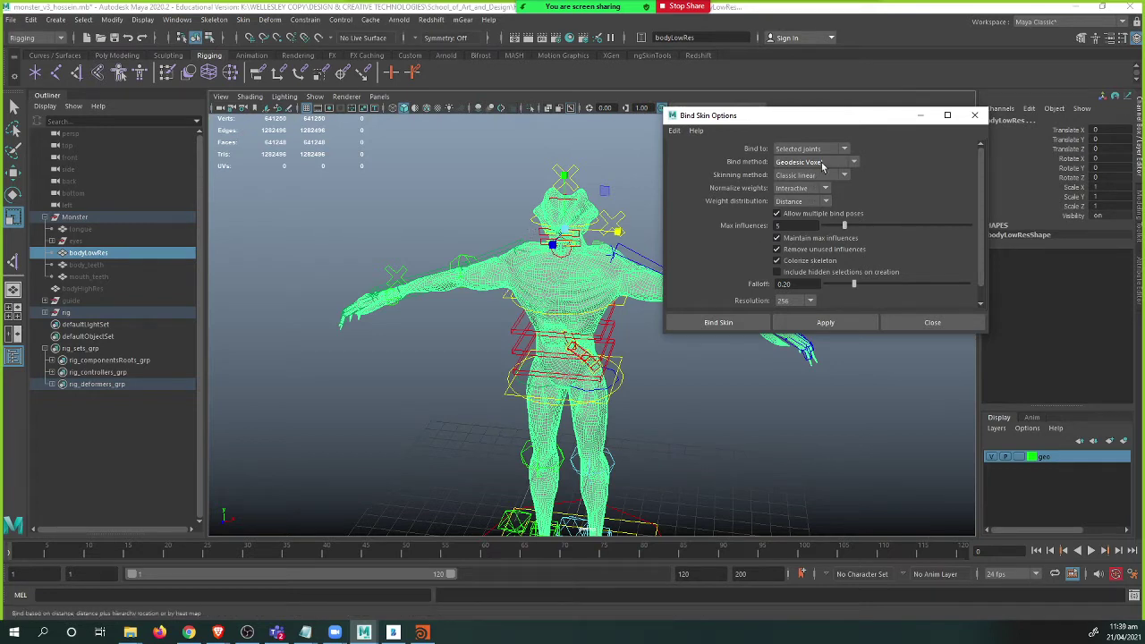
pyautogui.click(810, 175)
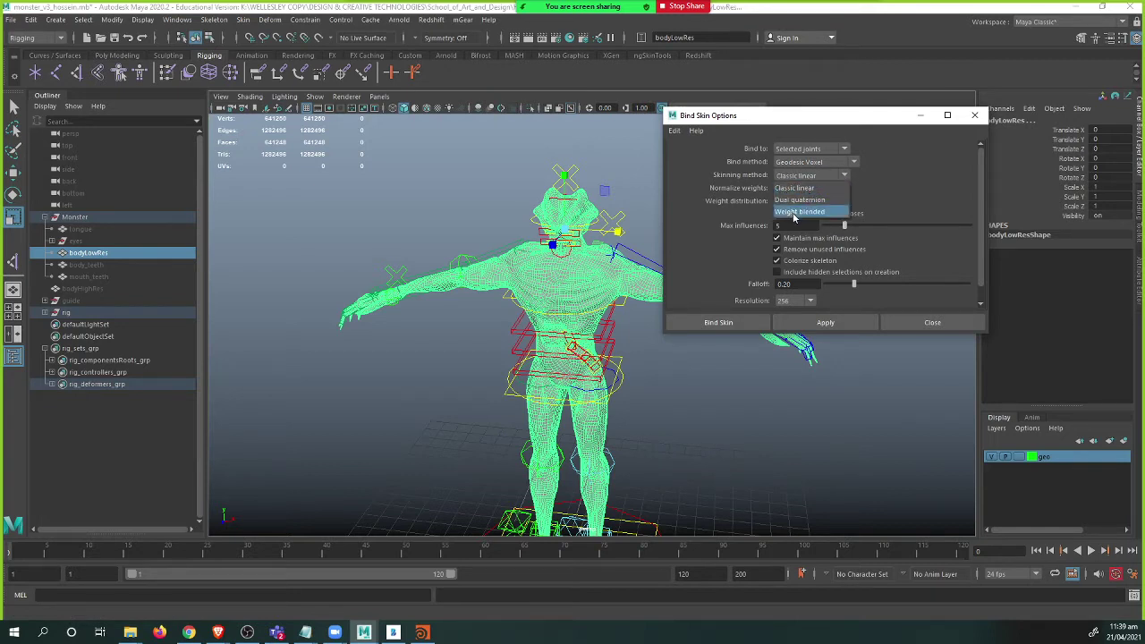
pyautogui.click(793, 213)
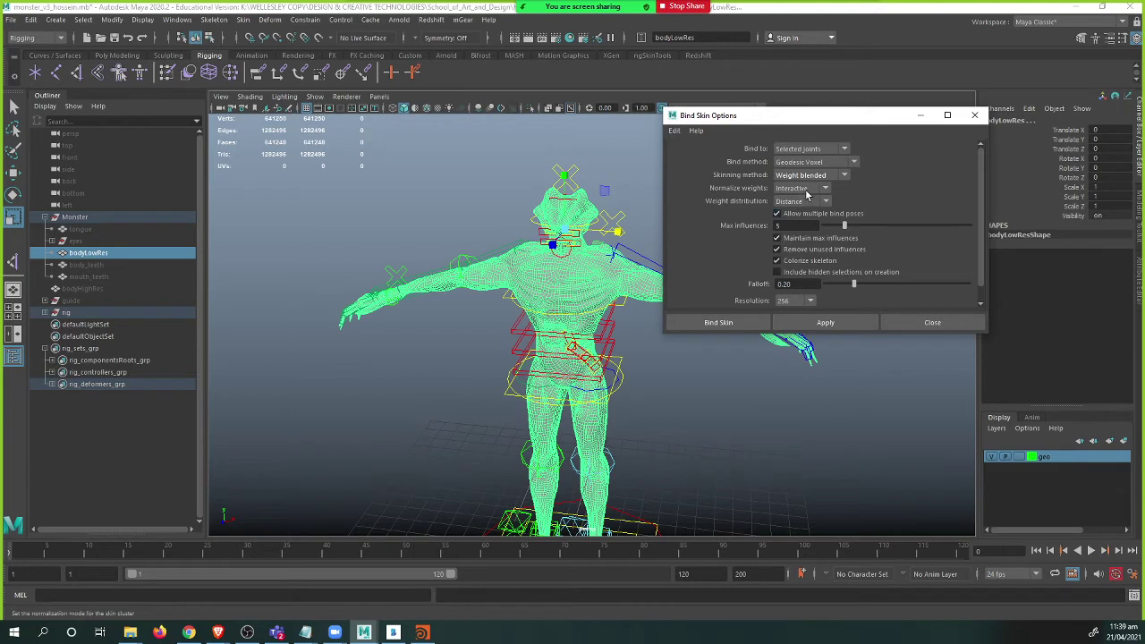
# - Set the bind's maximum influences to 4 and the voxel resolution to 1024
pyautogui.doubleClick(793, 227)
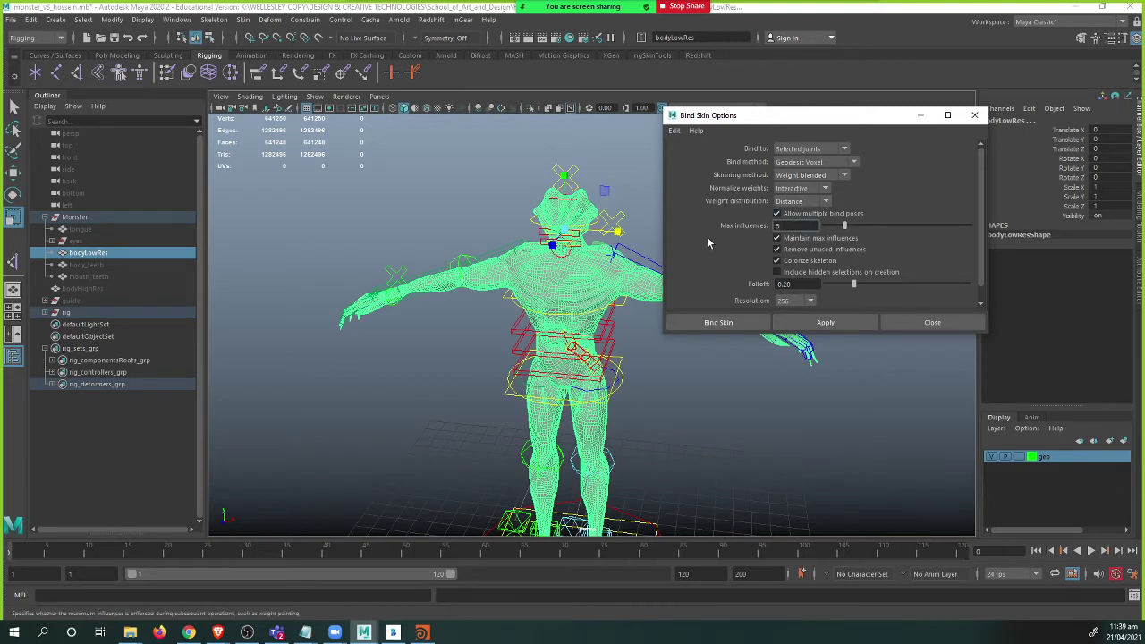
pyautogui.write('4')
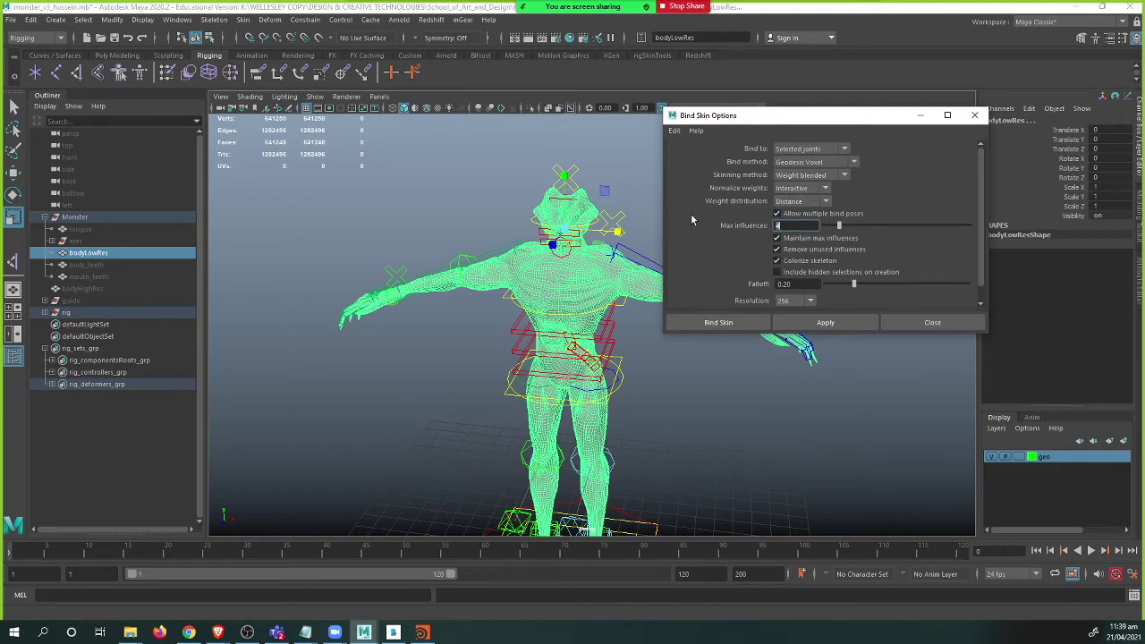
pyautogui.click(795, 300)
pyautogui.click(799, 315)
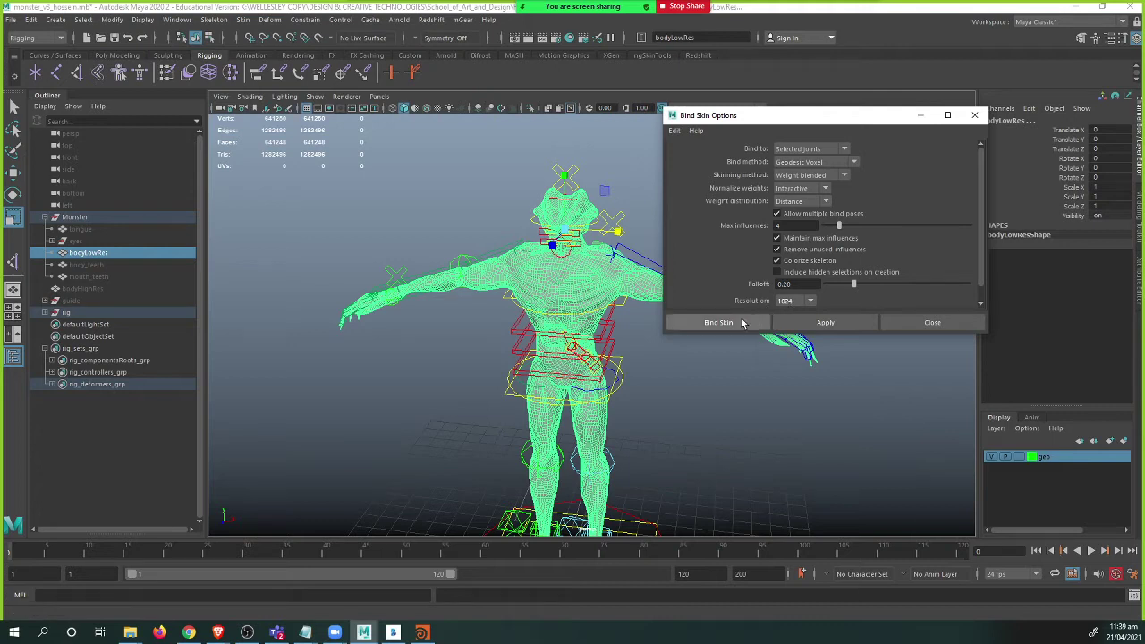
# - Save the scene and bind the bodyLowRes mesh to the selected joints with the configured options
pyautogui.hotkey('ctrl', 's')
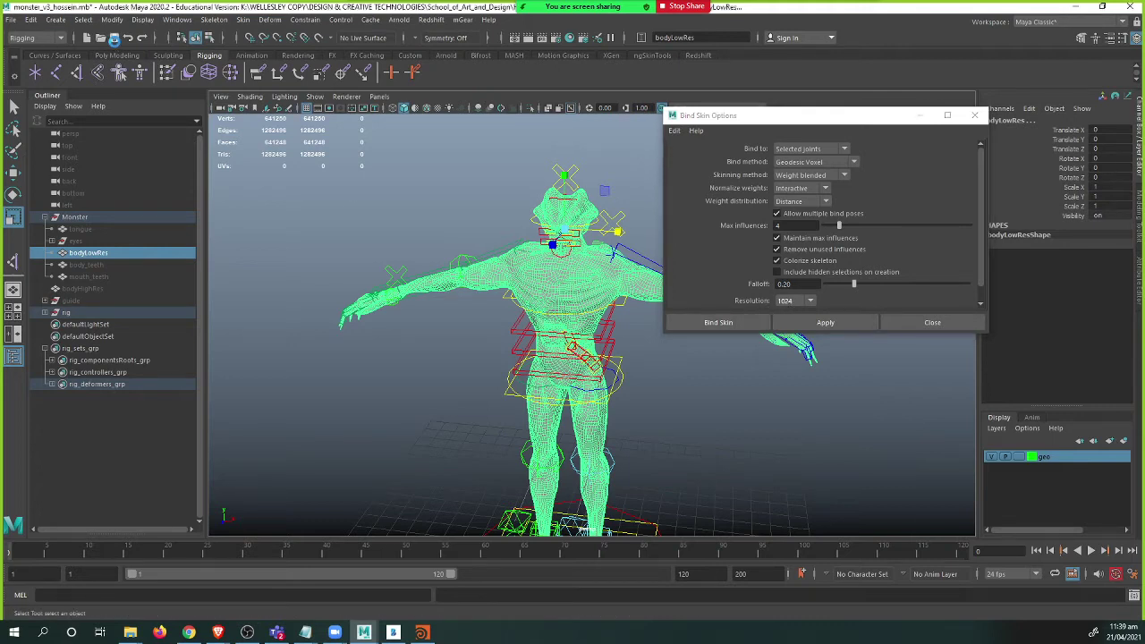
pyautogui.press('r')
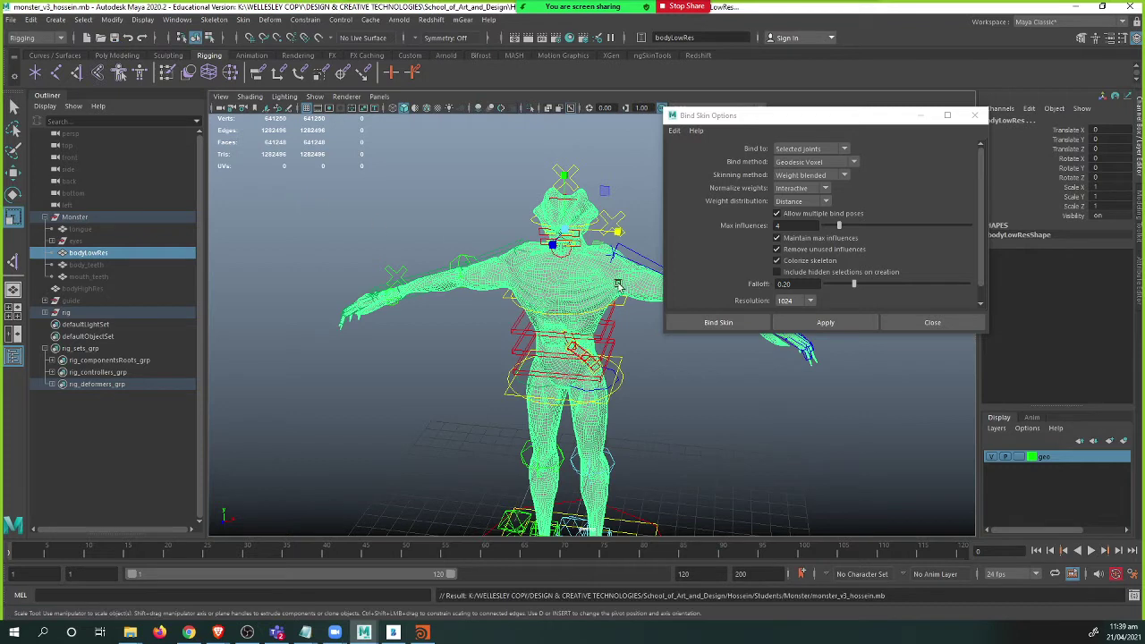
pyautogui.click(713, 324)
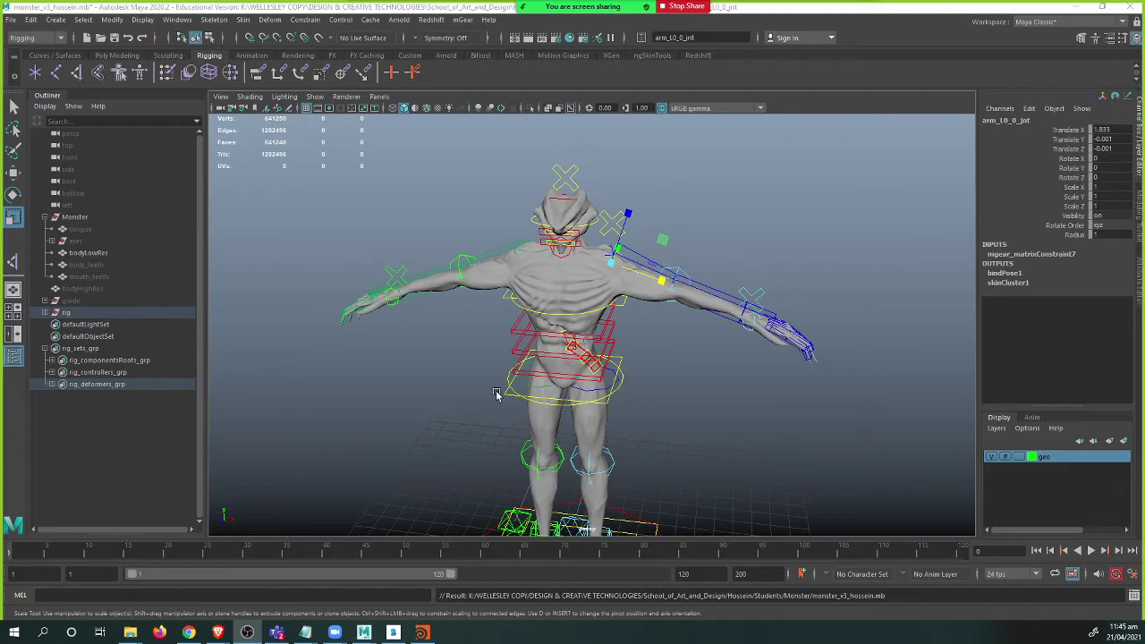
# - Try moving the hip-level spine IK control spine_C0_ik0_ctl to test how the bound body deforms
pyautogui.keyDown('alt'); pyautogui.moveTo(497, 394); pyautogui.dragTo(465, 340); pyautogui.keyUp('alt')
pyautogui.click(602, 301)
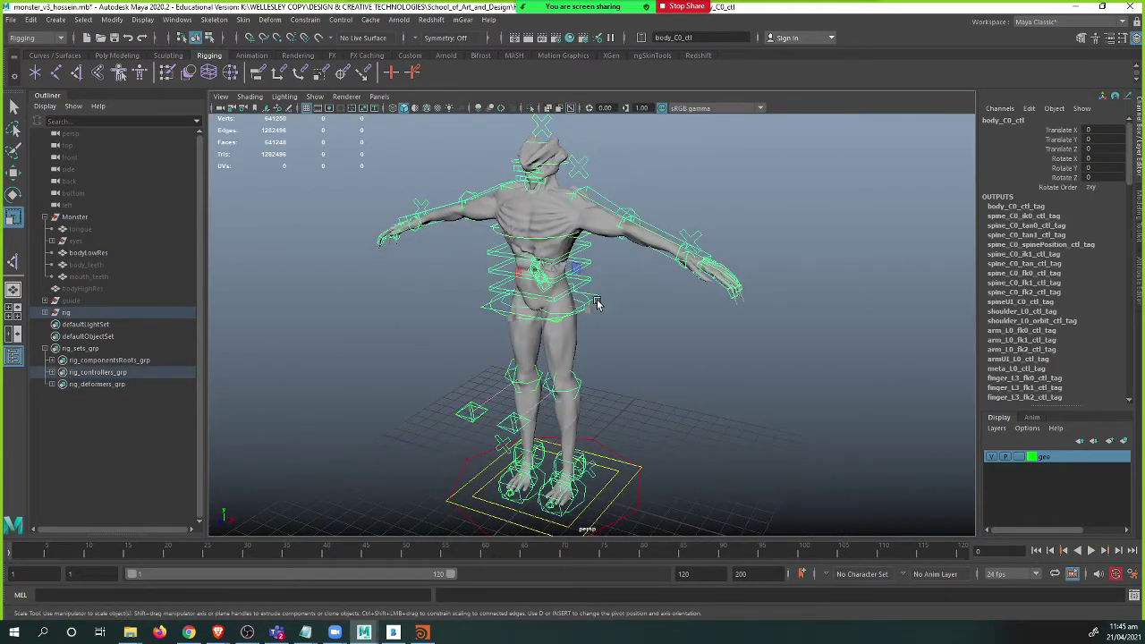
pyautogui.click(593, 309)
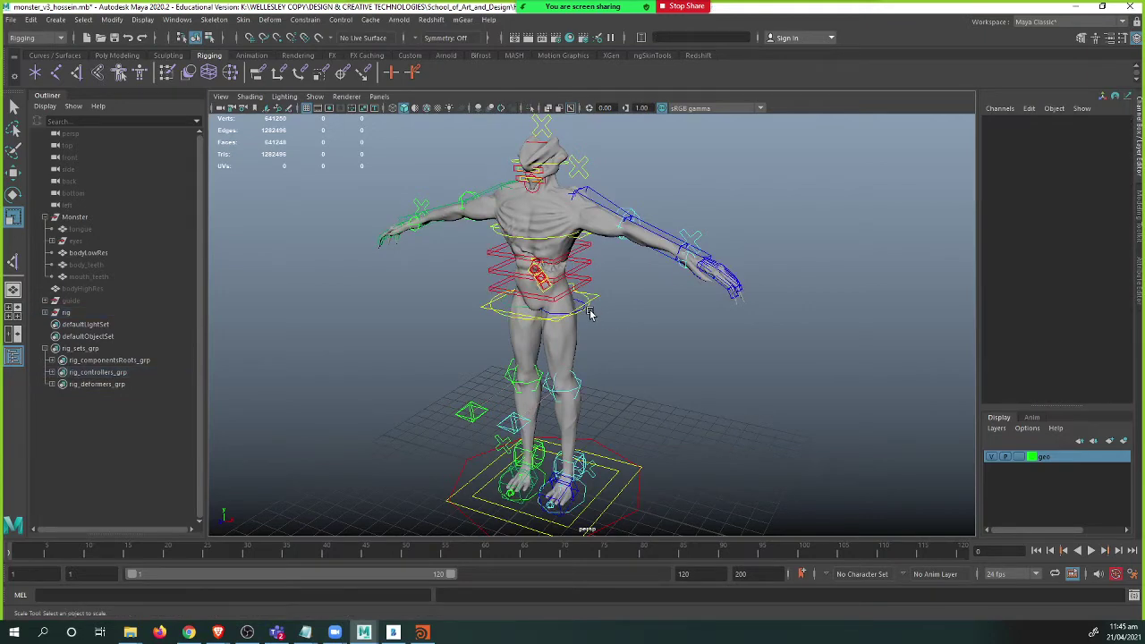
pyautogui.keyDown('alt'); pyautogui.moveTo(592, 297); pyautogui.dragTo(671, 298); pyautogui.keyUp('alt')
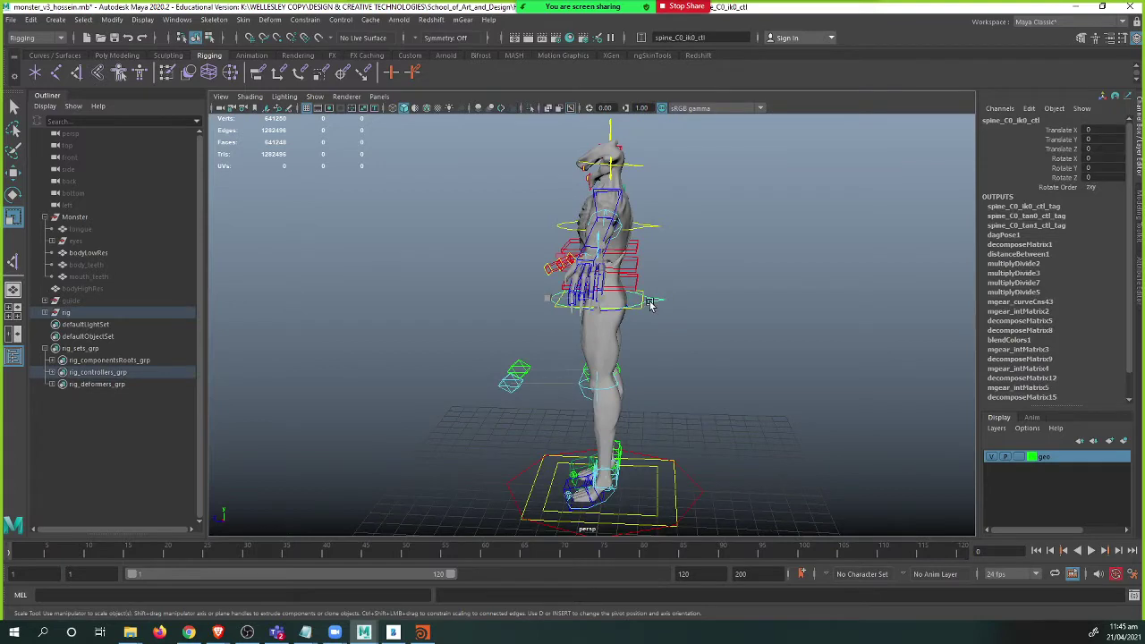
pyautogui.press('w')
pyautogui.keyDown('alt'); pyautogui.moveTo(650, 305); pyautogui.dragTo(629, 305); pyautogui.keyUp('alt')
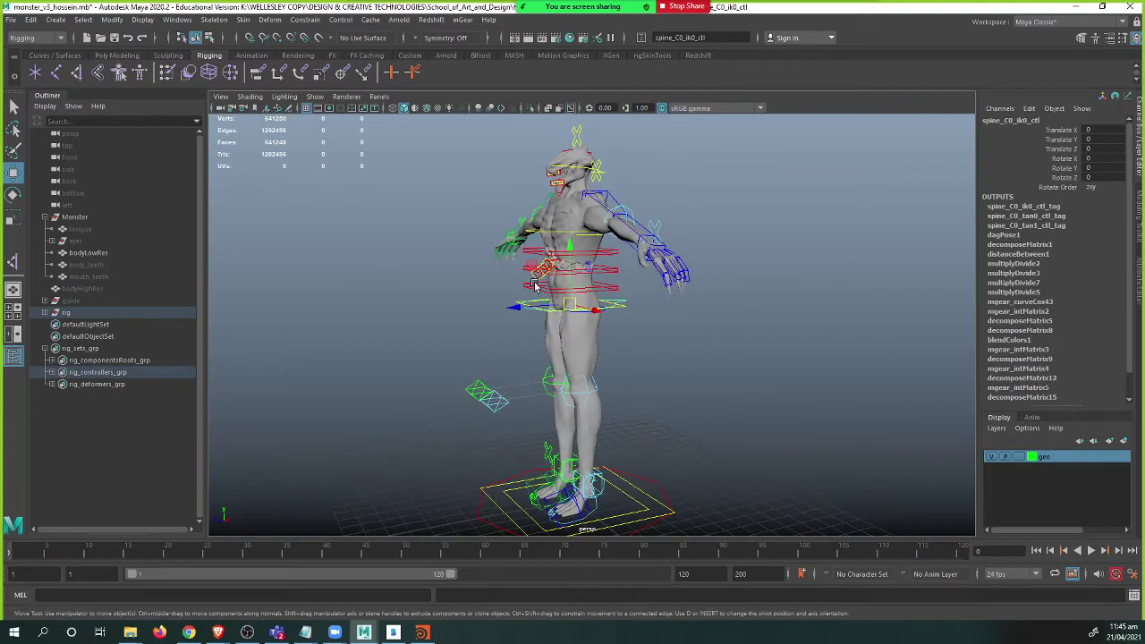
pyautogui.moveTo(532, 266); pyautogui.dragTo(510, 282)
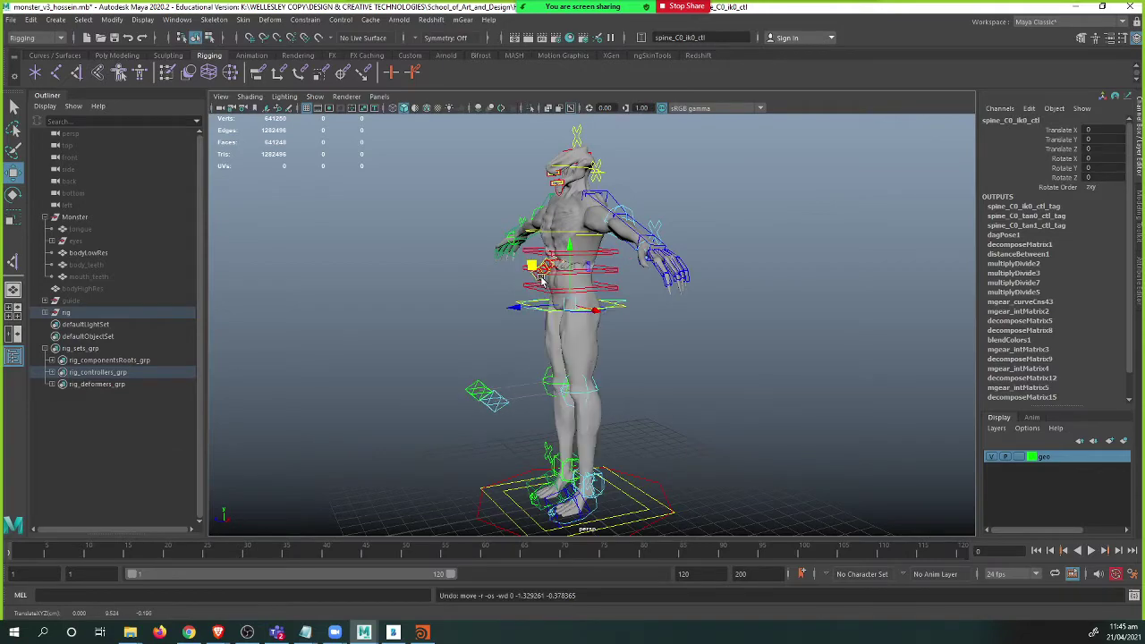
# - Move the spine FK control spine_C0_fk1_ctl well off to the side to expose the skinning problem at the waist
pyautogui.keyDown('alt'); pyautogui.moveTo(541, 280); pyautogui.dragTo(557, 266, button='right'); pyautogui.keyUp('alt')
pyautogui.keyDown('alt'); pyautogui.moveTo(557, 266); pyautogui.dragTo(601, 328); pyautogui.keyUp('alt')
pyautogui.keyDown('alt'); pyautogui.moveTo(537, 291); pyautogui.dragTo(575, 301, button='middle'); pyautogui.keyUp('alt')
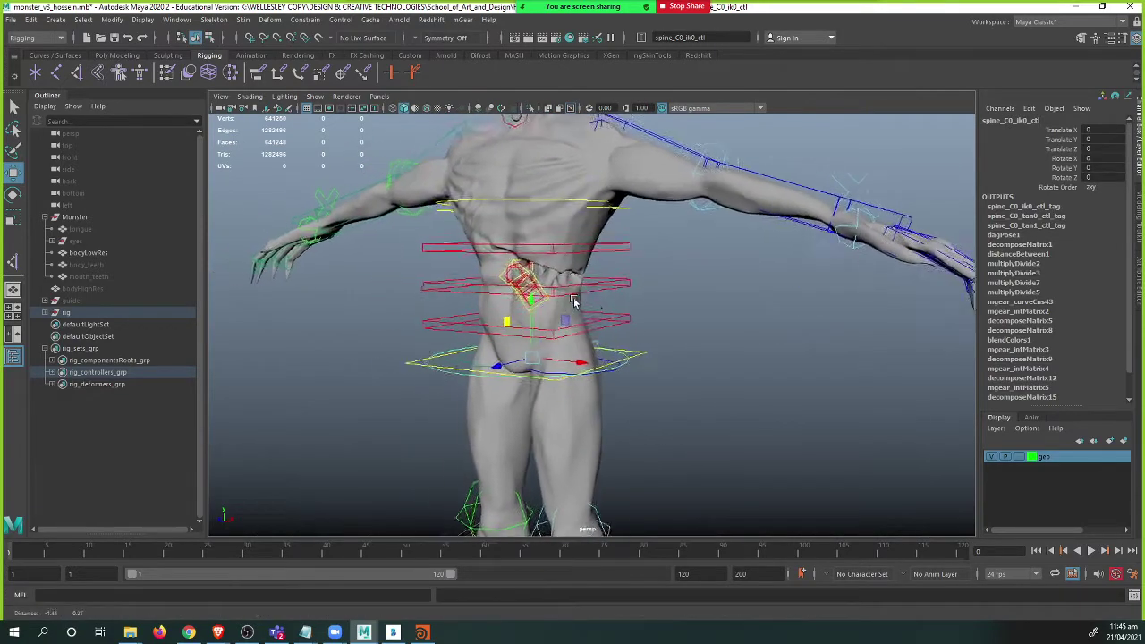
pyautogui.keyDown('alt'); pyautogui.moveTo(573, 301); pyautogui.dragTo(666, 289); pyautogui.keyUp('alt')
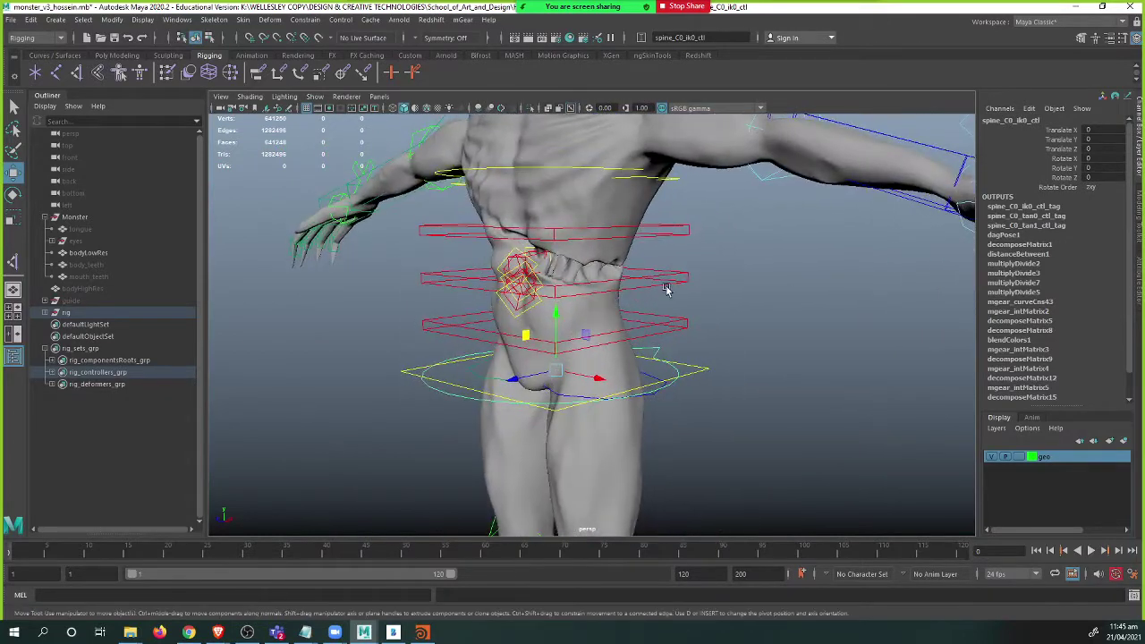
pyautogui.click(671, 289)
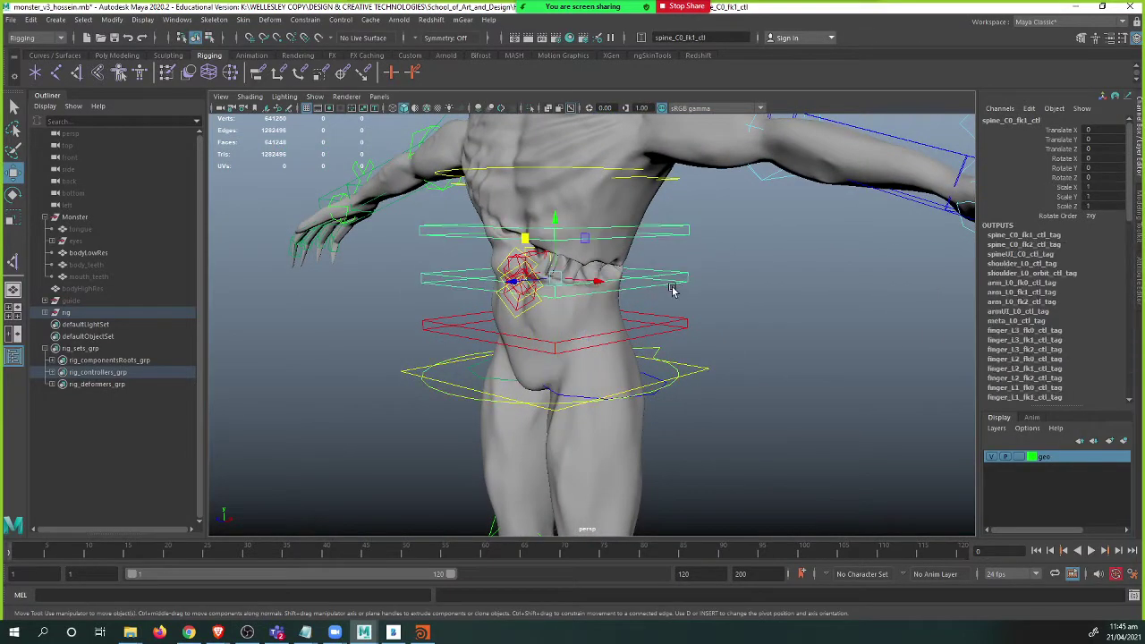
pyautogui.moveTo(562, 278); pyautogui.dragTo(448, 277)
pyautogui.hotkey('ctrl', 'z')
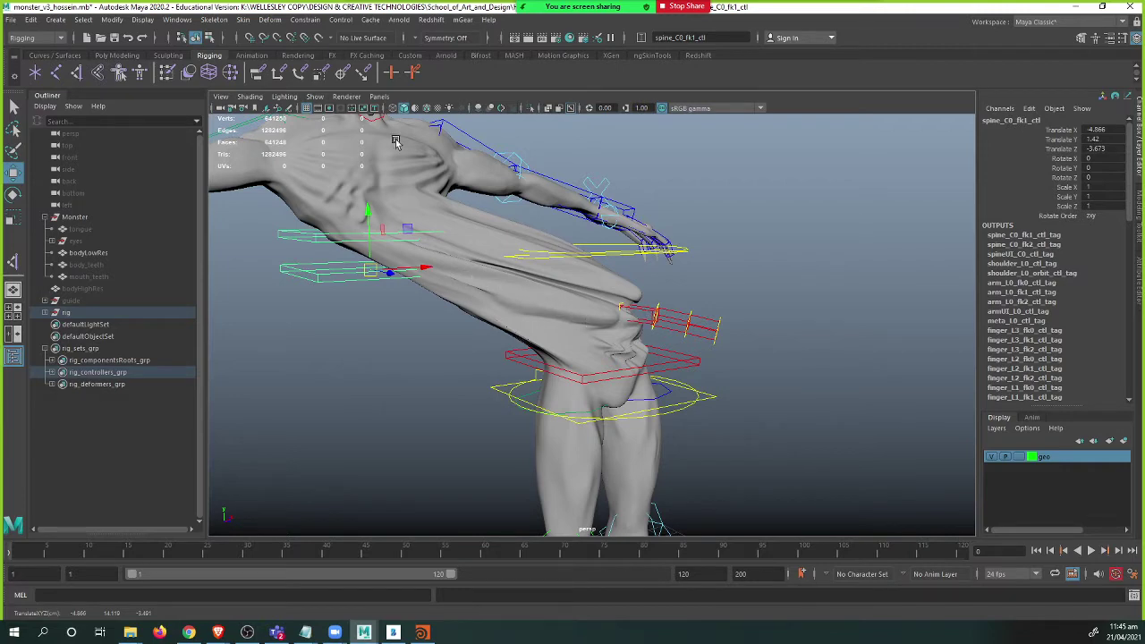
# - Display the joints in the viewport and select the tongue's base joint, tongue_C0_0_jnt
pyautogui.click(315, 95)
pyautogui.click(410, 293)
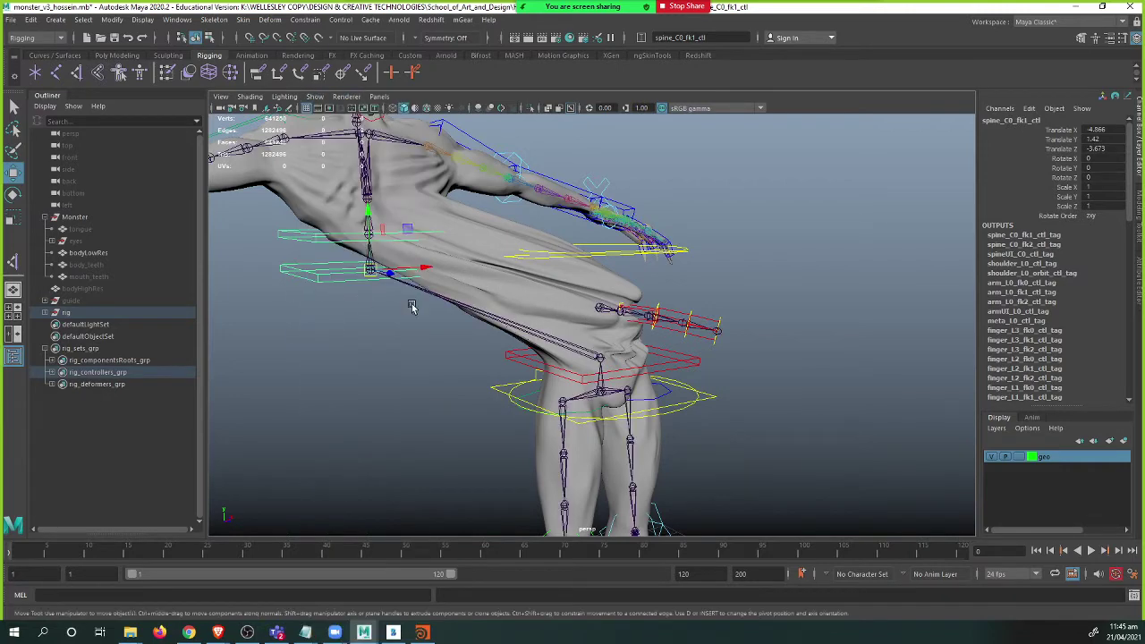
pyautogui.keyDown('alt'); pyautogui.moveTo(601, 328); pyautogui.dragTo(696, 333); pyautogui.keyUp('alt')
pyautogui.click(615, 307)
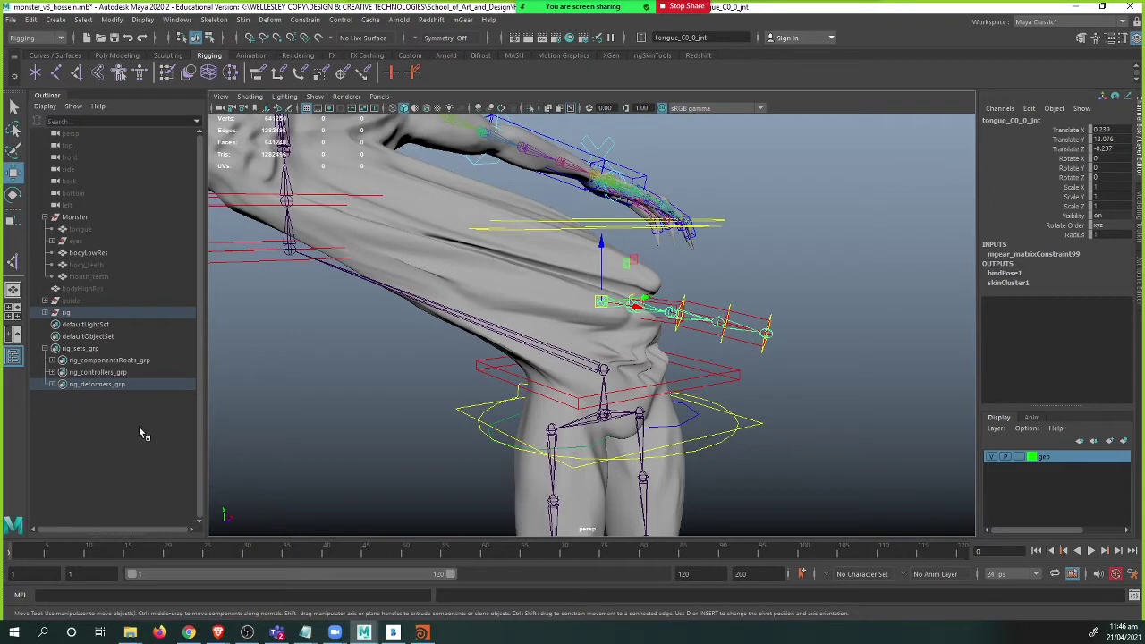
# - Reveal the tongue joint in the Outliner and step through its chain down to tongue_C0_3_jnt, expanding each level
pyautogui.press('f')
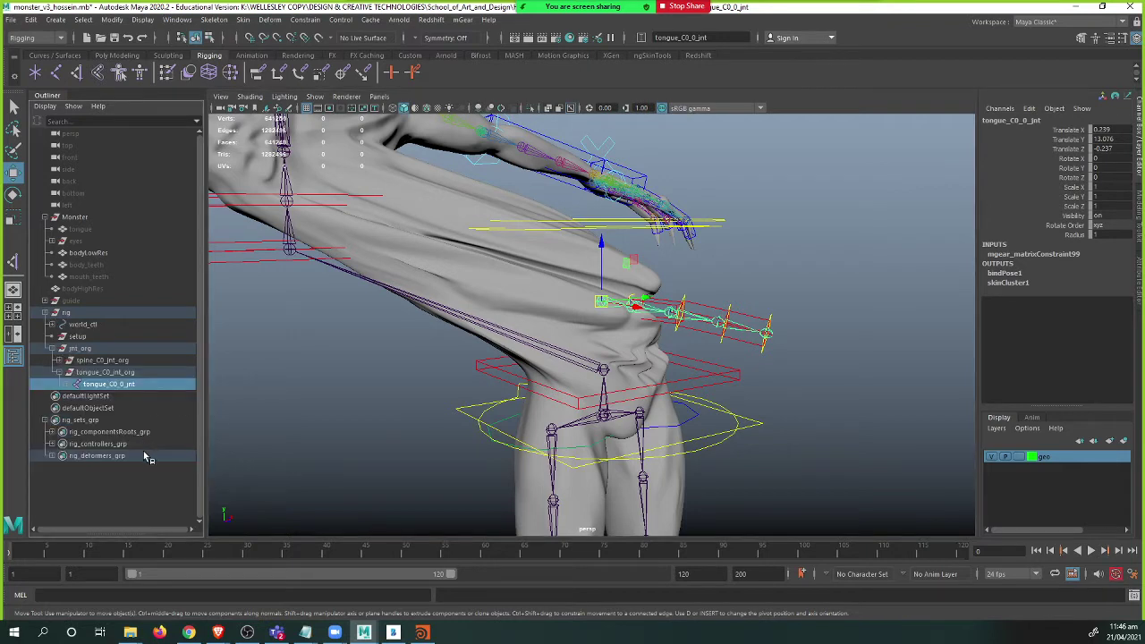
pyautogui.click(67, 385)
pyautogui.click(93, 397)
pyautogui.click(73, 397)
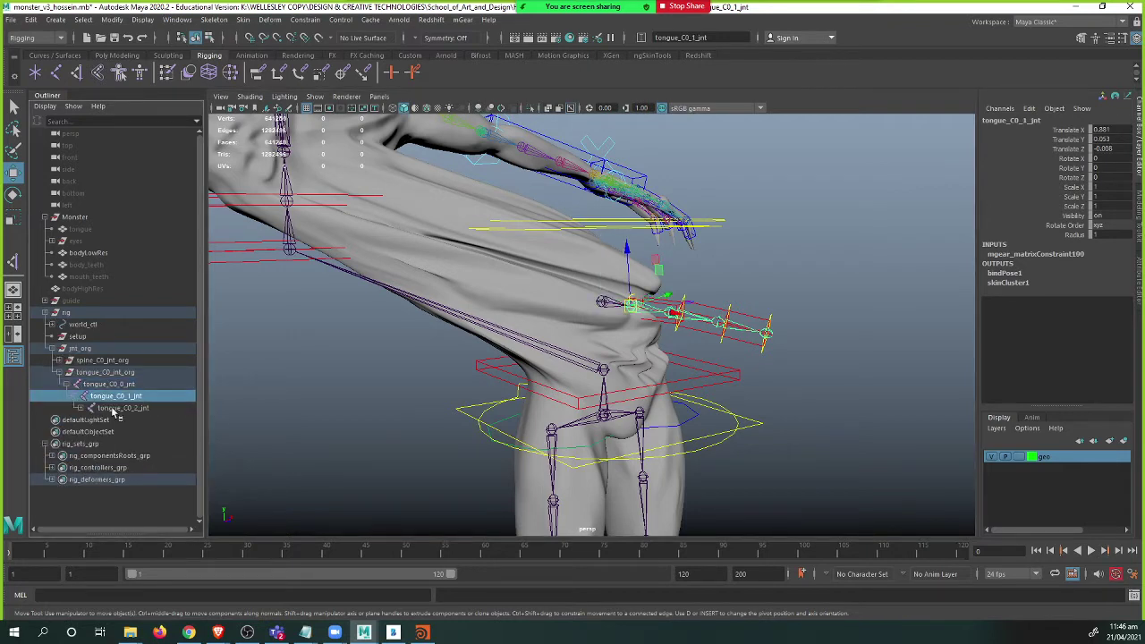
pyautogui.click(113, 409)
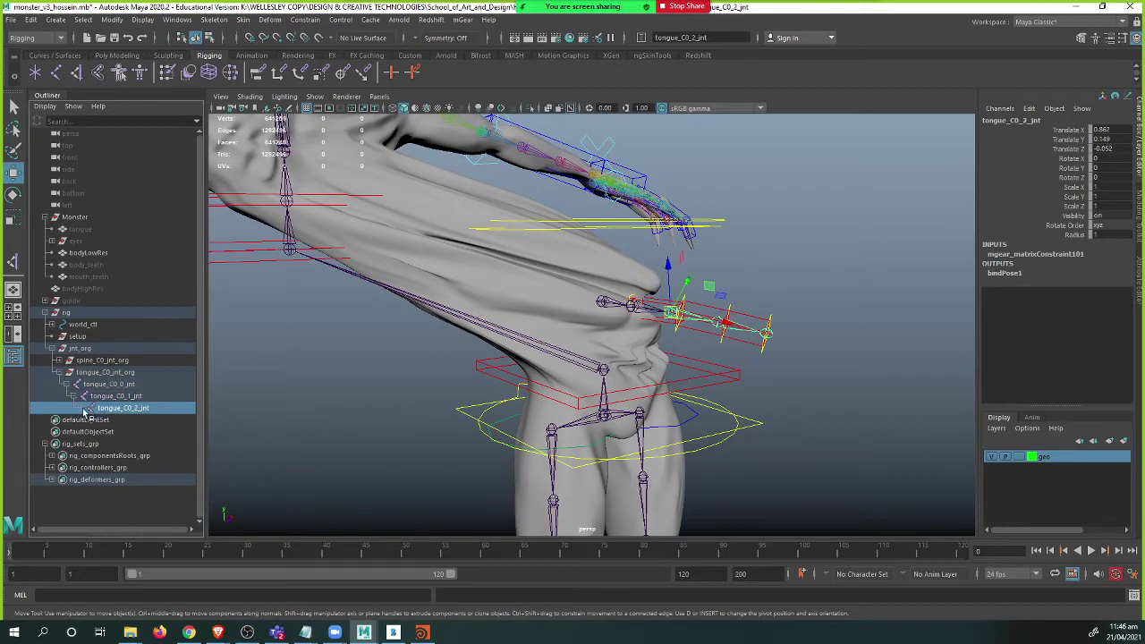
pyautogui.click(87, 409)
pyautogui.click(115, 420)
pyautogui.click(97, 420)
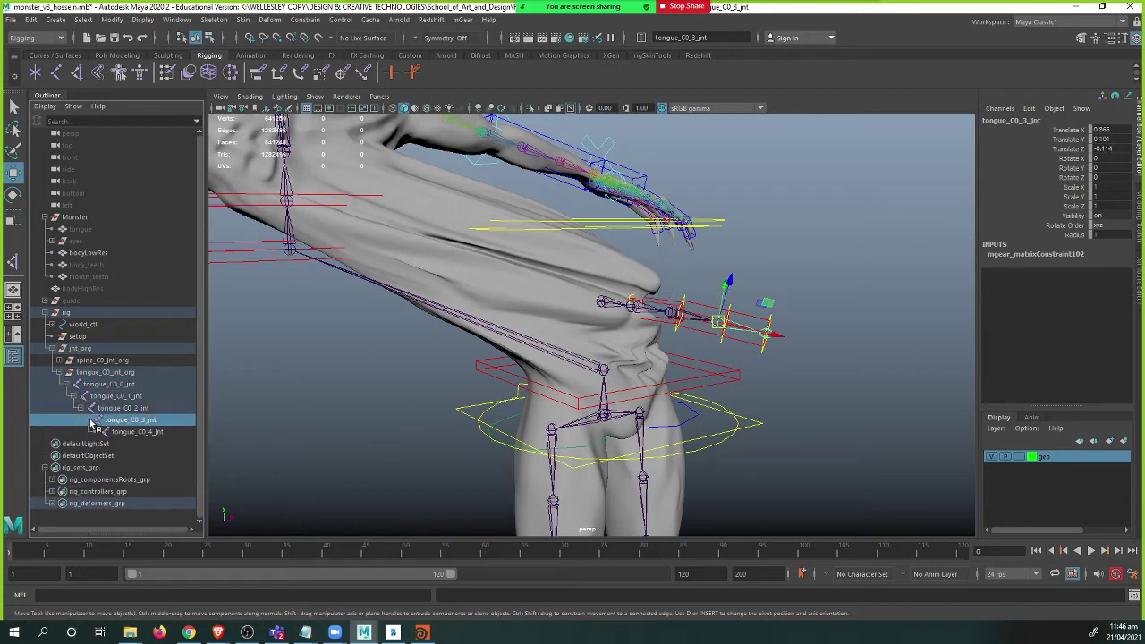
# - Open the Paint Skin Weights tool on the bodyLowRes mesh and choose tongue_C0_0_jnt as the influence
pyautogui.keyDown('alt'); pyautogui.moveTo(541, 299); pyautogui.dragTo(672, 425); pyautogui.keyUp('alt')
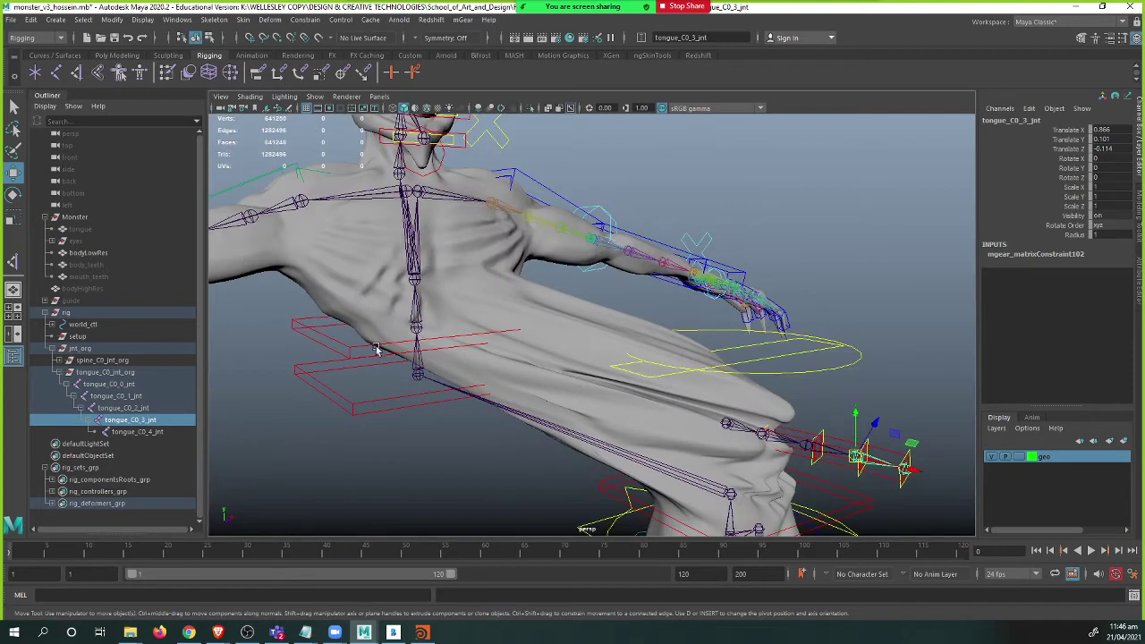
pyautogui.click(353, 370)
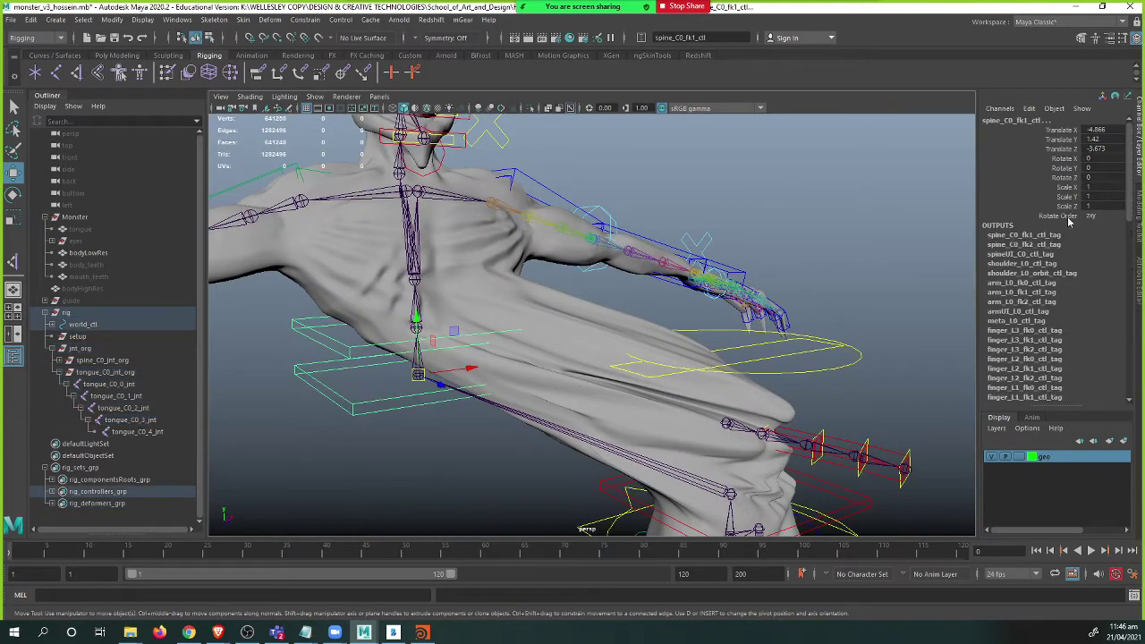
pyautogui.keyDown('alt'); pyautogui.moveTo(591, 370); pyautogui.dragTo(579, 371); pyautogui.keyUp('alt')
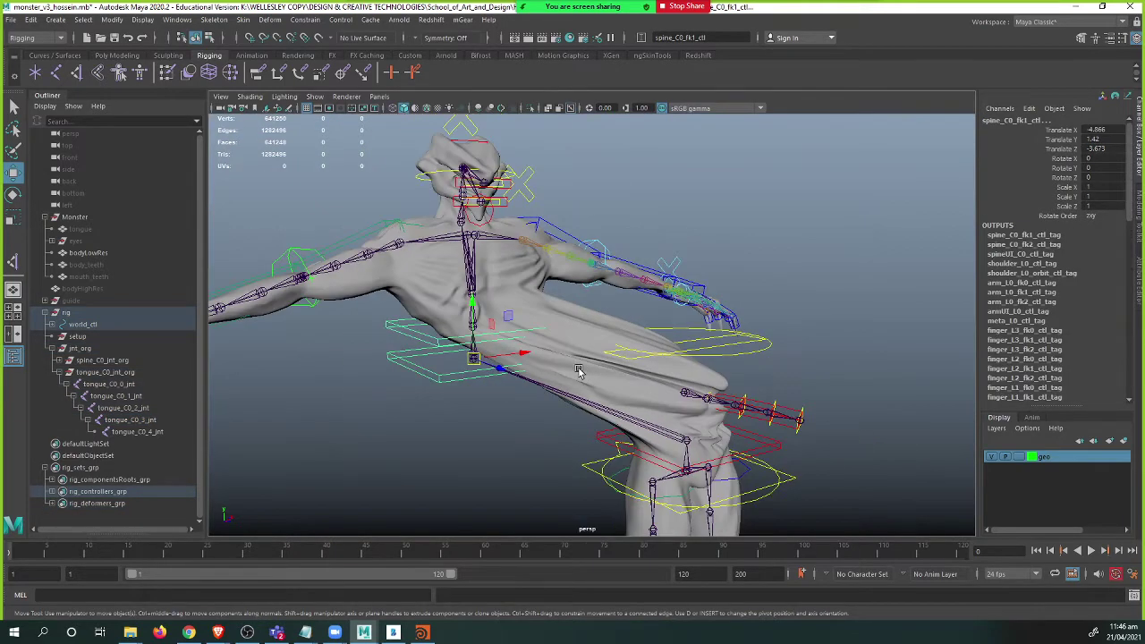
pyautogui.scroll(3, 696, 381)
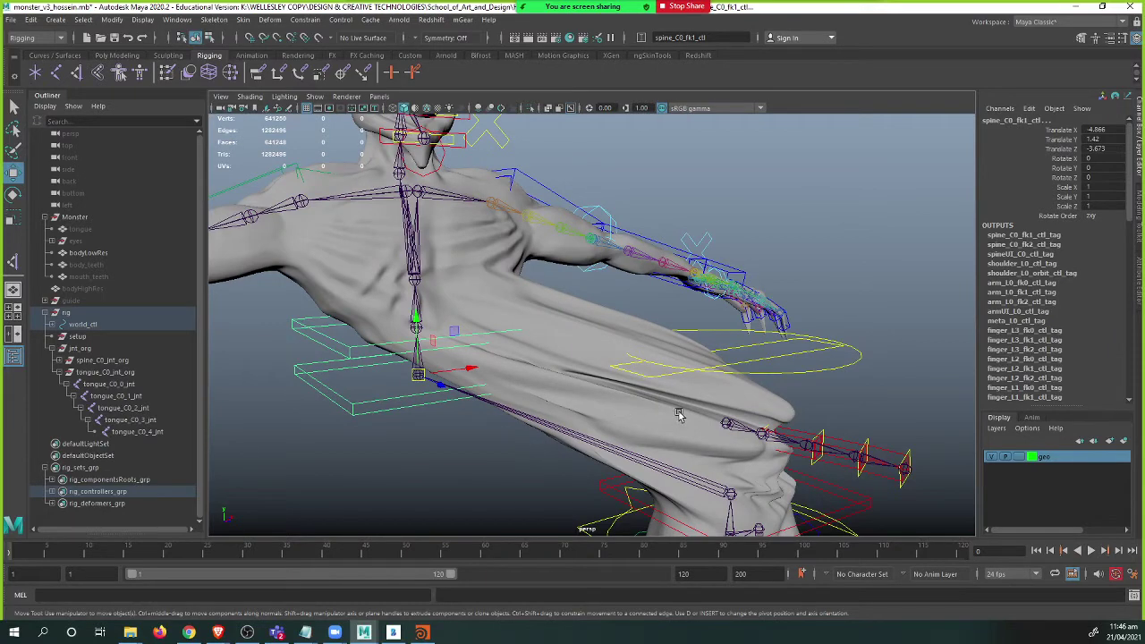
pyautogui.click(676, 414)
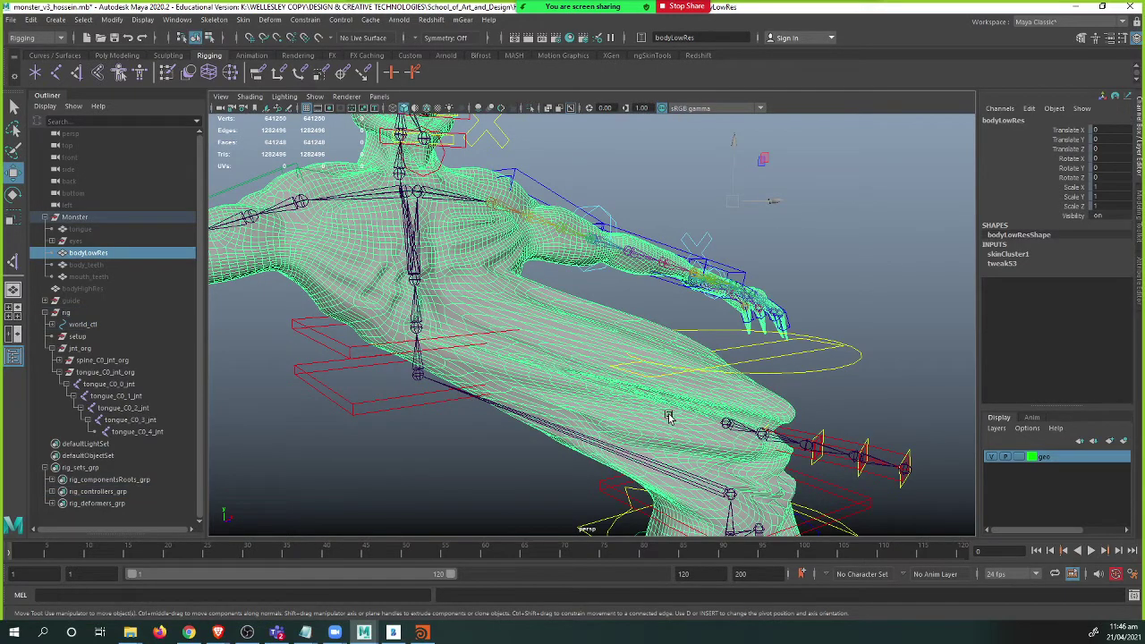
pyautogui.moveTo(669, 302)
pyautogui.mouseDown(button='right')
pyautogui.moveTo(617, 322)
pyautogui.moveTo(582, 278)
pyautogui.mouseUp(button='right')
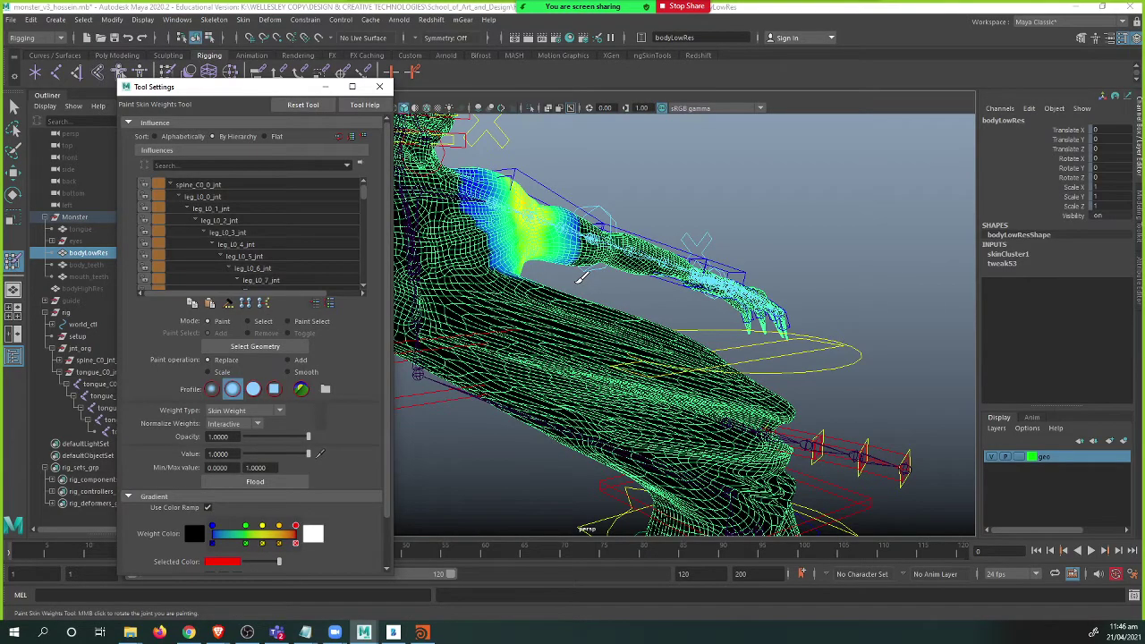
pyautogui.moveTo(735, 420)
pyautogui.keyDown('alt'); pyautogui.mouseDown()
pyautogui.moveTo(636, 375)
pyautogui.moveTo(623, 350)
pyautogui.moveTo(709, 407)
pyautogui.moveTo(667, 403)
pyautogui.mouseUp(); pyautogui.keyUp('alt')
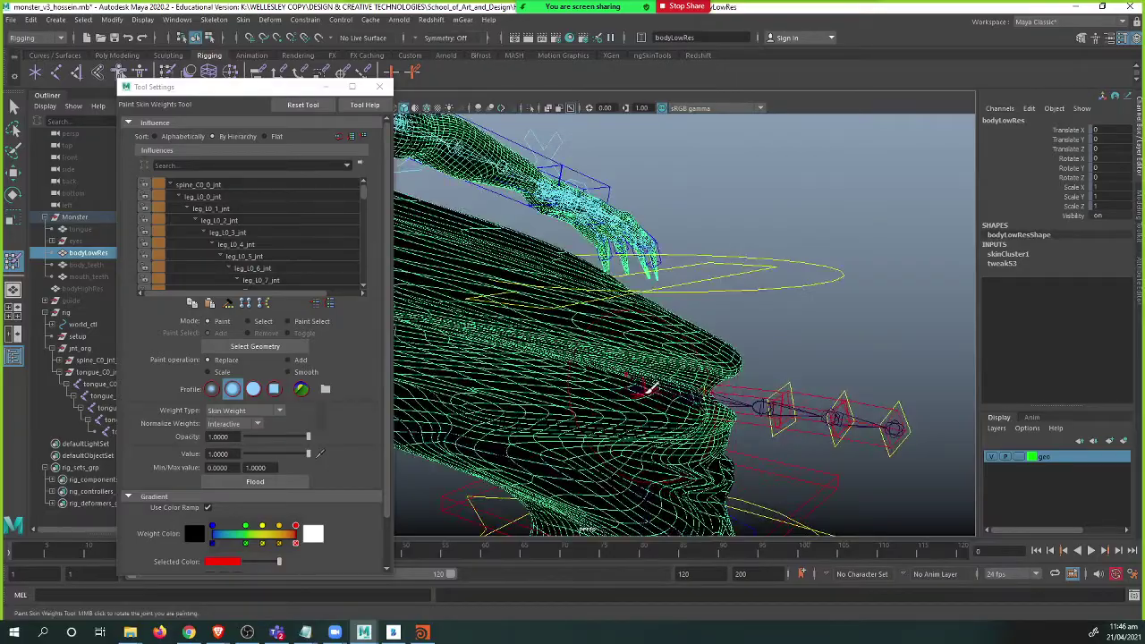
pyautogui.moveTo(638, 385); pyautogui.dragTo(632, 331, button='right')
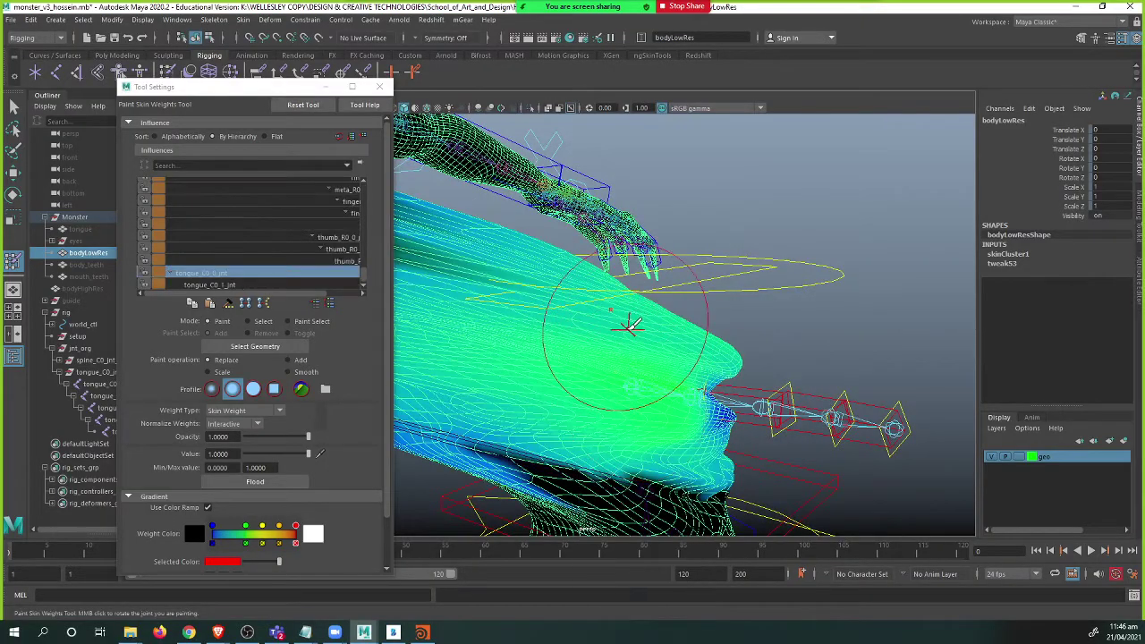
# - Set the paint value to 0 and flood the body's weights for tongue_C0_0_jnt using Replace
pyautogui.keyDown('alt'); pyautogui.moveTo(638, 358); pyautogui.dragTo(603, 332); pyautogui.keyUp('alt')
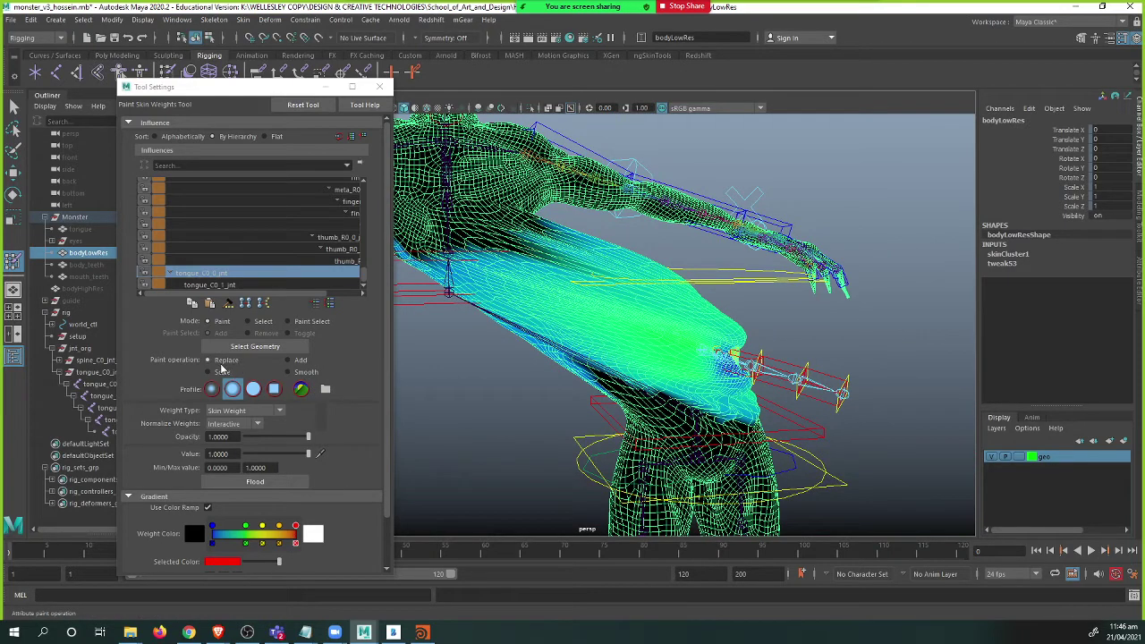
pyautogui.moveTo(265, 451); pyautogui.dragTo(213, 464)
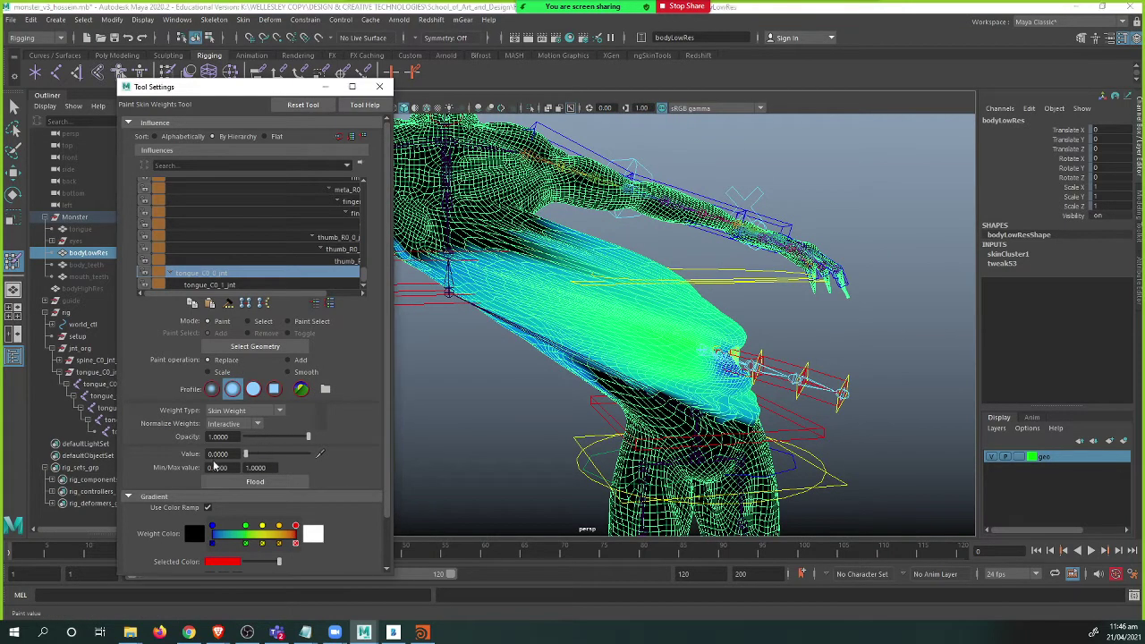
pyautogui.click(251, 483)
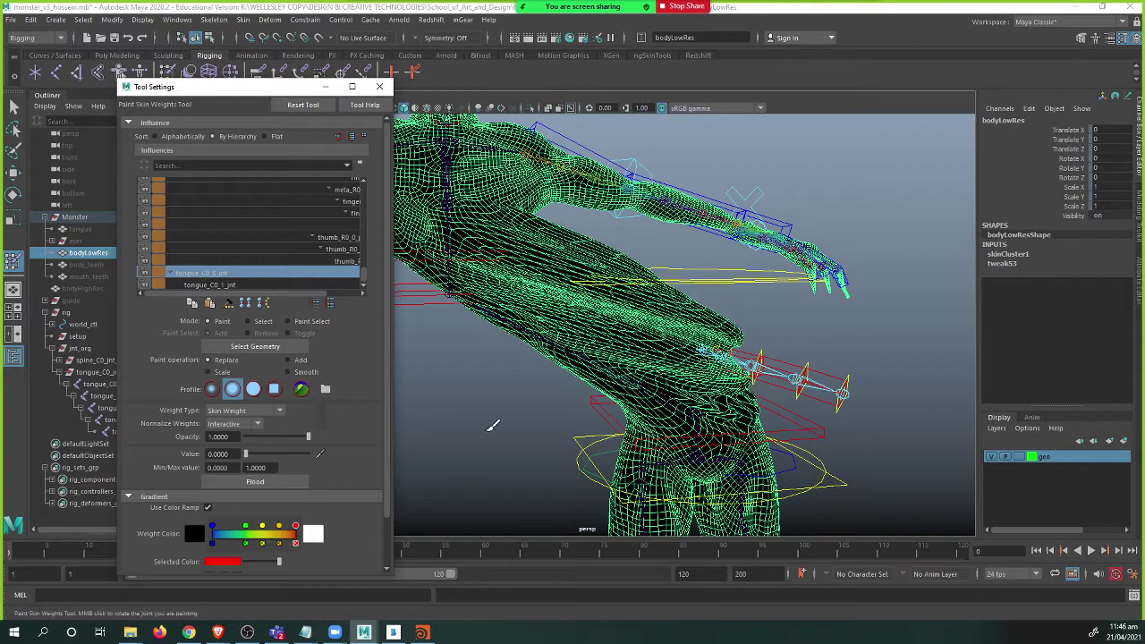
# - Choose the tongue_C0_1_jnt influence and flood its weights on the body with 0
pyautogui.moveTo(756, 358); pyautogui.dragTo(756, 331, button='right')
pyautogui.keyDown('alt'); pyautogui.moveTo(748, 355); pyautogui.dragTo(751, 365); pyautogui.keyUp('alt')
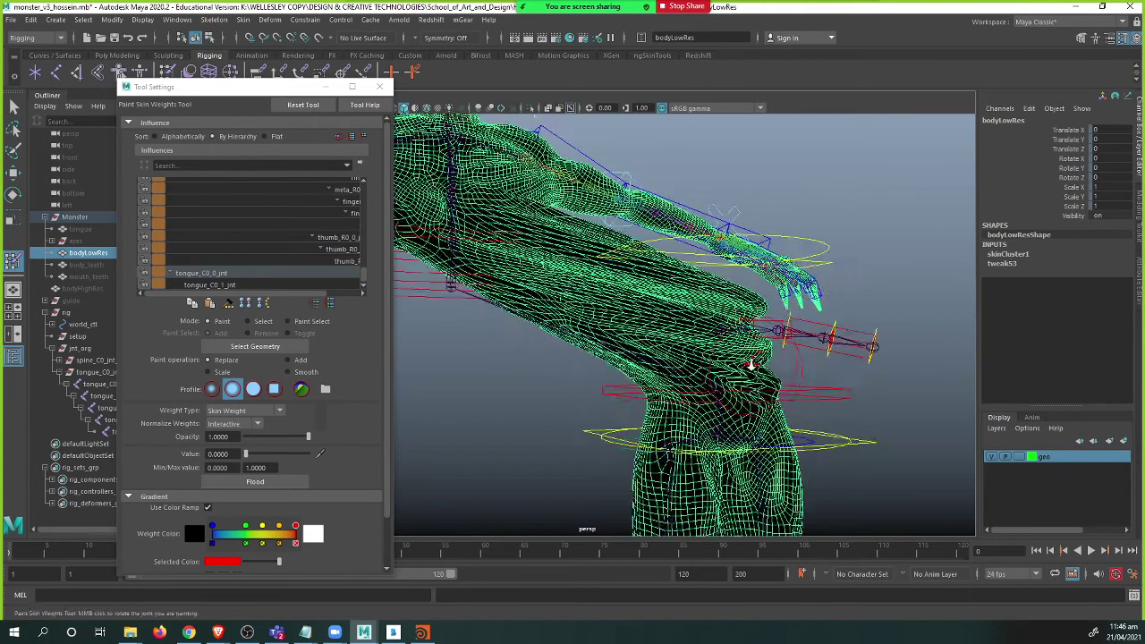
pyautogui.keyDown('alt'); pyautogui.moveTo(751, 365); pyautogui.dragTo(867, 324, button='right'); pyautogui.keyUp('alt')
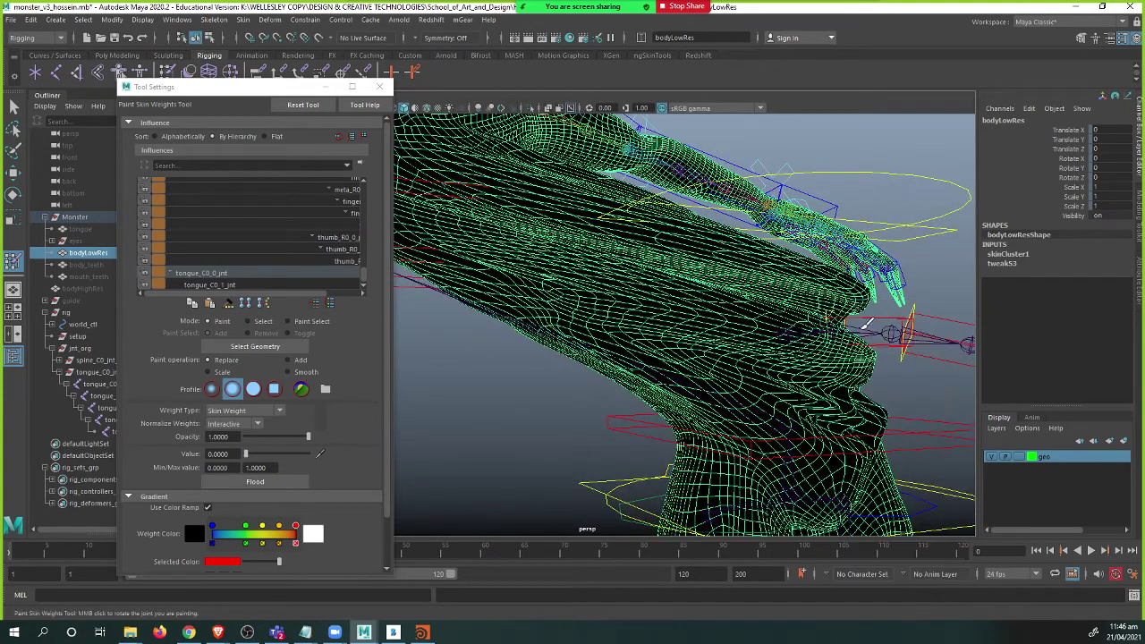
pyautogui.click(225, 284)
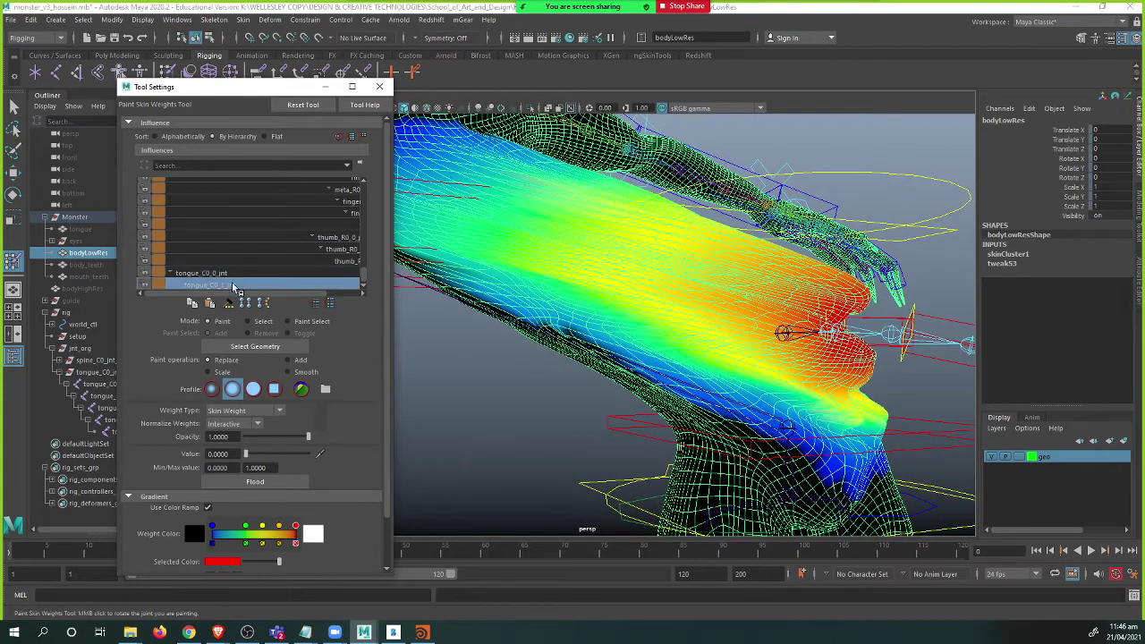
pyautogui.click(256, 483)
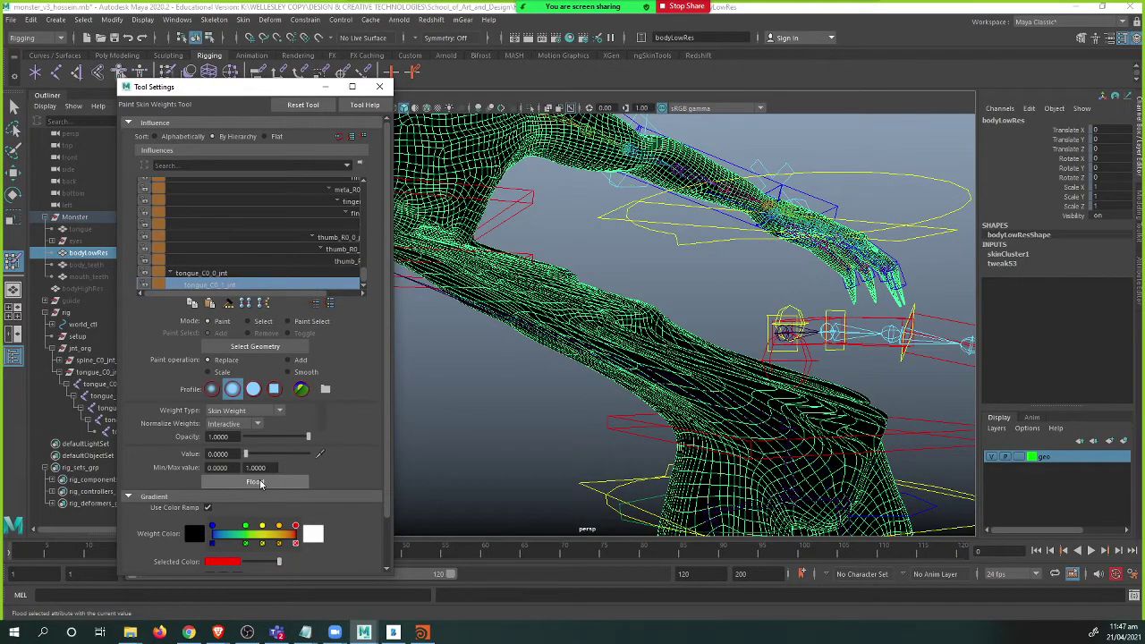
# - Leave weight painting and reset Translate X, Y and Z of spine_C0_fk1_ctl to 0
pyautogui.keyDown('alt'); pyautogui.moveTo(743, 347); pyautogui.dragTo(656, 331, button='right'); pyautogui.keyUp('alt')
pyautogui.keyDown('alt'); pyautogui.moveTo(656, 329); pyautogui.dragTo(619, 276); pyautogui.keyUp('alt')
pyautogui.keyDown('alt'); pyautogui.moveTo(618, 276); pyautogui.dragTo(653, 291, button='right'); pyautogui.keyUp('alt')
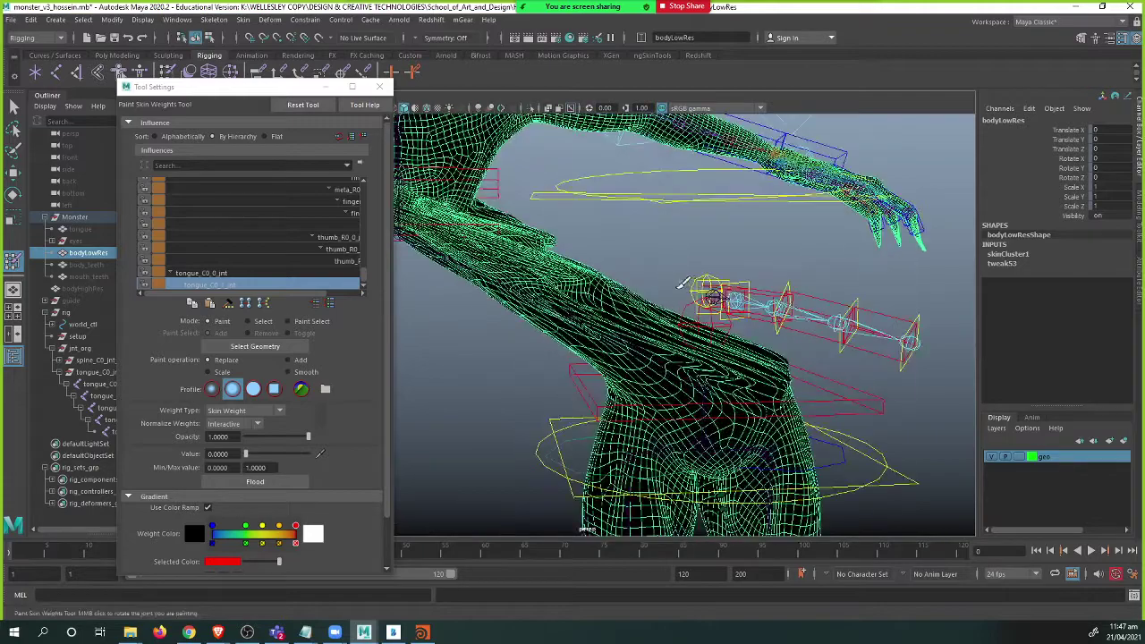
pyautogui.keyDown('alt'); pyautogui.moveTo(626, 296); pyautogui.dragTo(680, 313, button='middle'); pyautogui.keyUp('alt')
pyautogui.press('q')
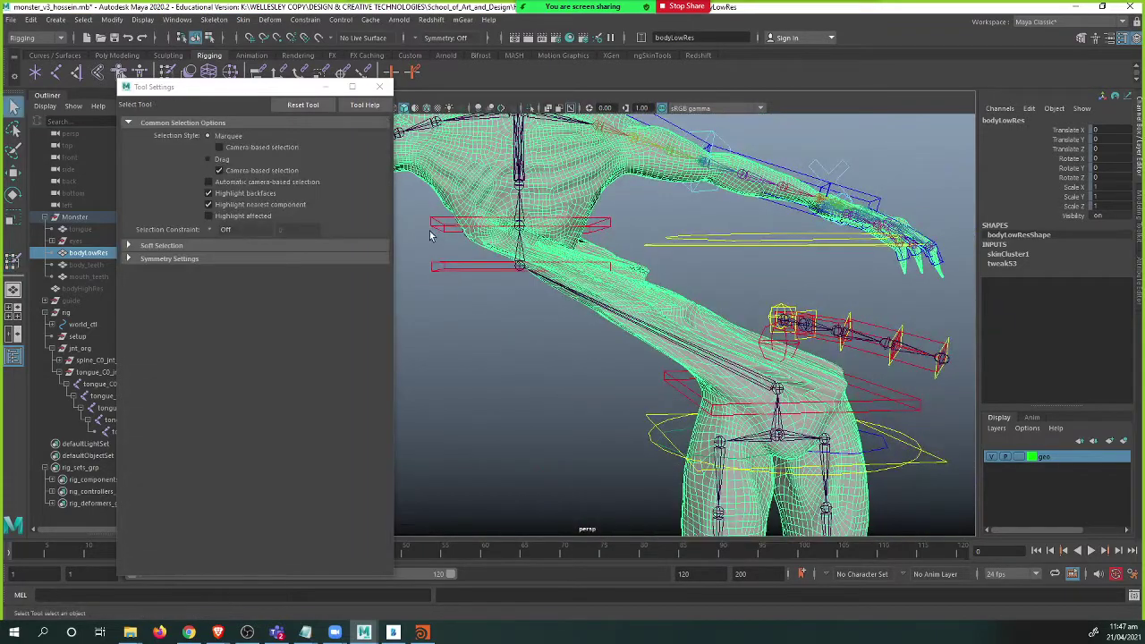
pyautogui.click(432, 223)
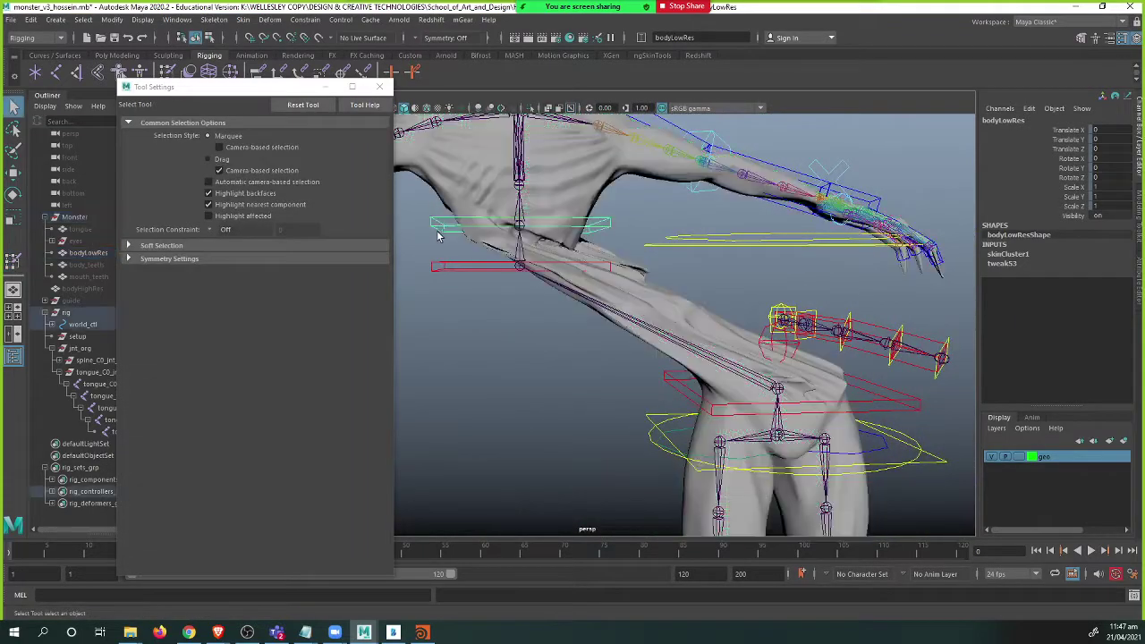
pyautogui.click(472, 267)
pyautogui.moveTo(1099, 147); pyautogui.dragTo(1106, 129)
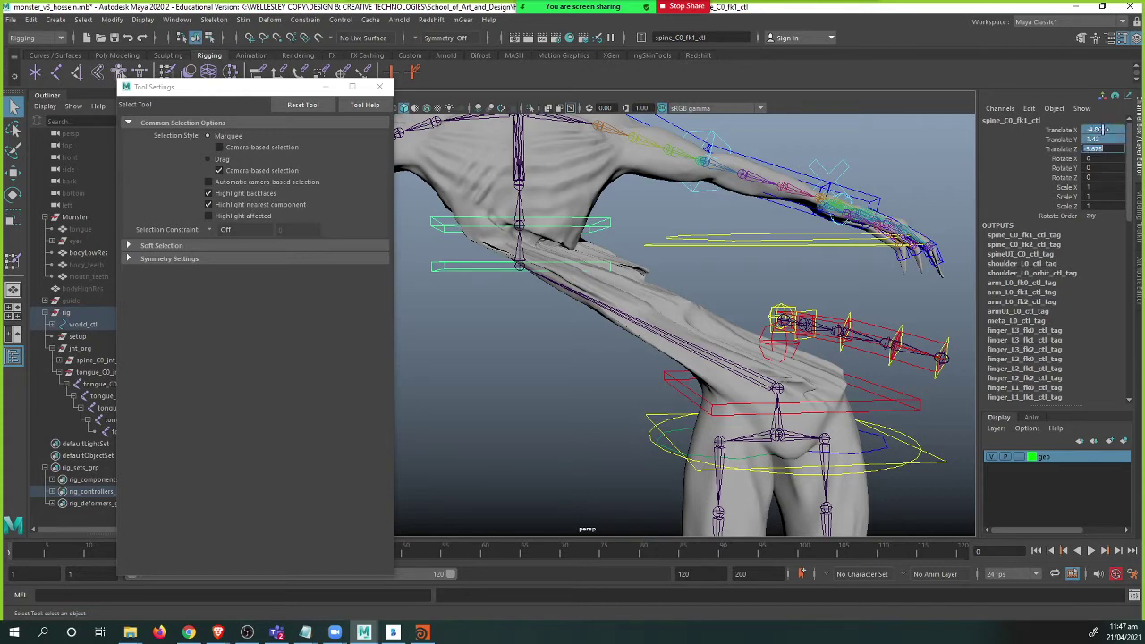
pyautogui.write('0')
pyautogui.press('Return')
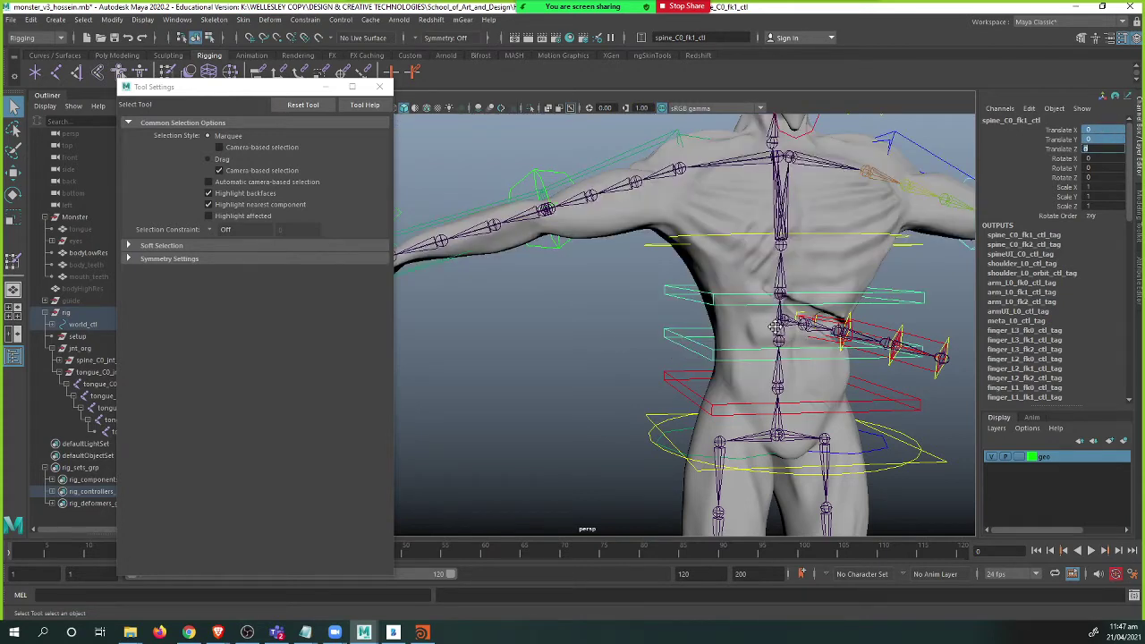
# - Try moving the spine controls spine_C0_fk1_ctl and spine_C0_ik0_ctl to test the torso deformation, and undo the changes
pyautogui.press('w')
pyautogui.keyDown('alt'); pyautogui.moveTo(775, 328); pyautogui.dragTo(734, 237); pyautogui.keyUp('alt')
pyautogui.hotkey('ctrl', 'z')
pyautogui.keyDown('alt'); pyautogui.moveTo(741, 285); pyautogui.dragTo(713, 323); pyautogui.keyUp('alt')
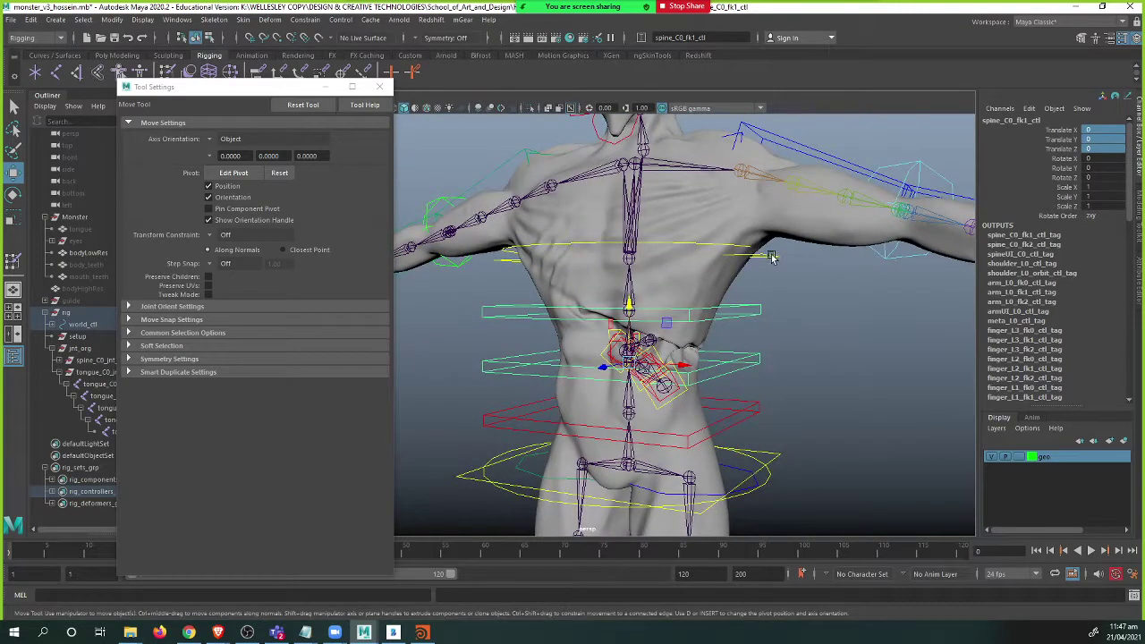
pyautogui.keyDown('alt'); pyautogui.moveTo(780, 380); pyautogui.dragTo(764, 223, button='middle'); pyautogui.keyUp('alt')
pyautogui.scroll(-4, 757, 300)
pyautogui.keyDown('alt'); pyautogui.moveTo(752, 316); pyautogui.dragTo(637, 357); pyautogui.keyUp('alt')
pyautogui.click(693, 324)
pyautogui.click(708, 294)
pyautogui.hotkey('ctrl', 'z')
pyautogui.keyDown('alt'); pyautogui.moveTo(638, 356); pyautogui.dragTo(674, 325, button='right'); pyautogui.keyUp('alt')
pyautogui.keyDown('alt'); pyautogui.moveTo(675, 325); pyautogui.dragTo(693, 211, button='middle'); pyautogui.keyUp('alt')
pyautogui.keyDown('alt'); pyautogui.moveTo(693, 358); pyautogui.dragTo(672, 307); pyautogui.keyUp('alt')
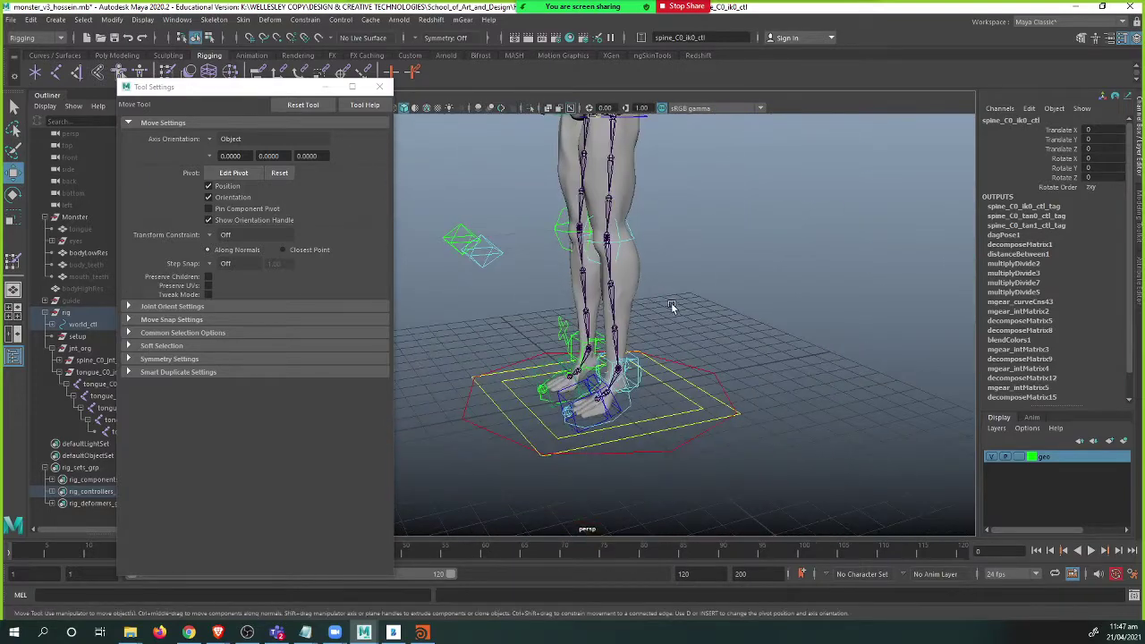
# - Close the Tool Settings window and hide the joints in the viewport
pyautogui.click(632, 409)
pyautogui.keyDown('alt'); pyautogui.moveTo(631, 409); pyautogui.dragTo(582, 391); pyautogui.keyUp('alt')
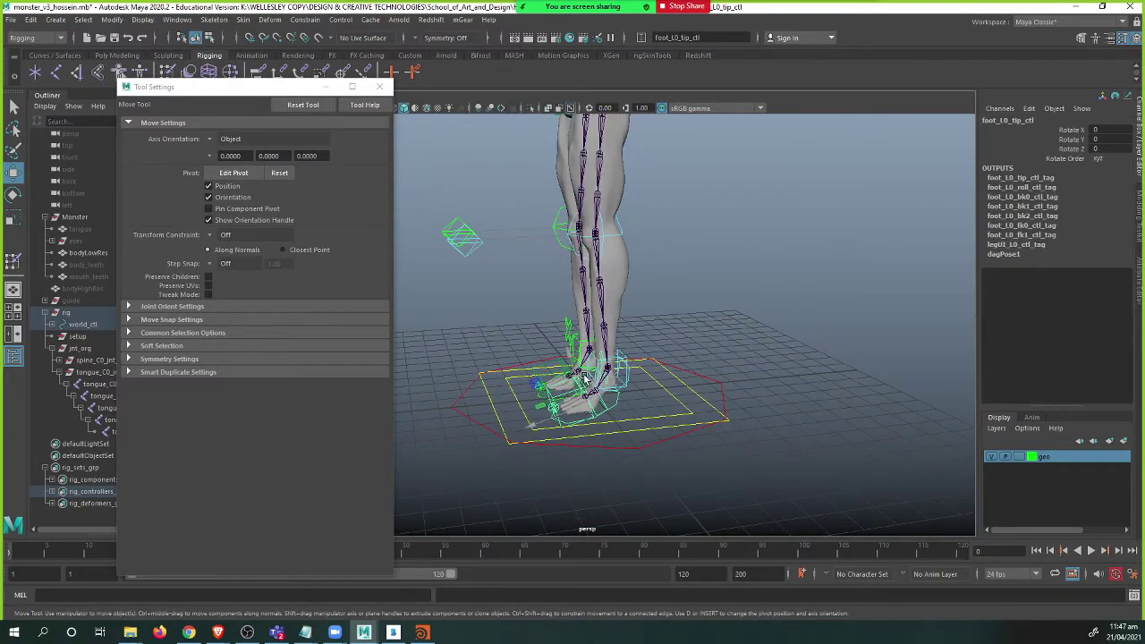
pyautogui.keyDown('alt'); pyautogui.moveTo(576, 347); pyautogui.dragTo(473, 158); pyautogui.keyUp('alt')
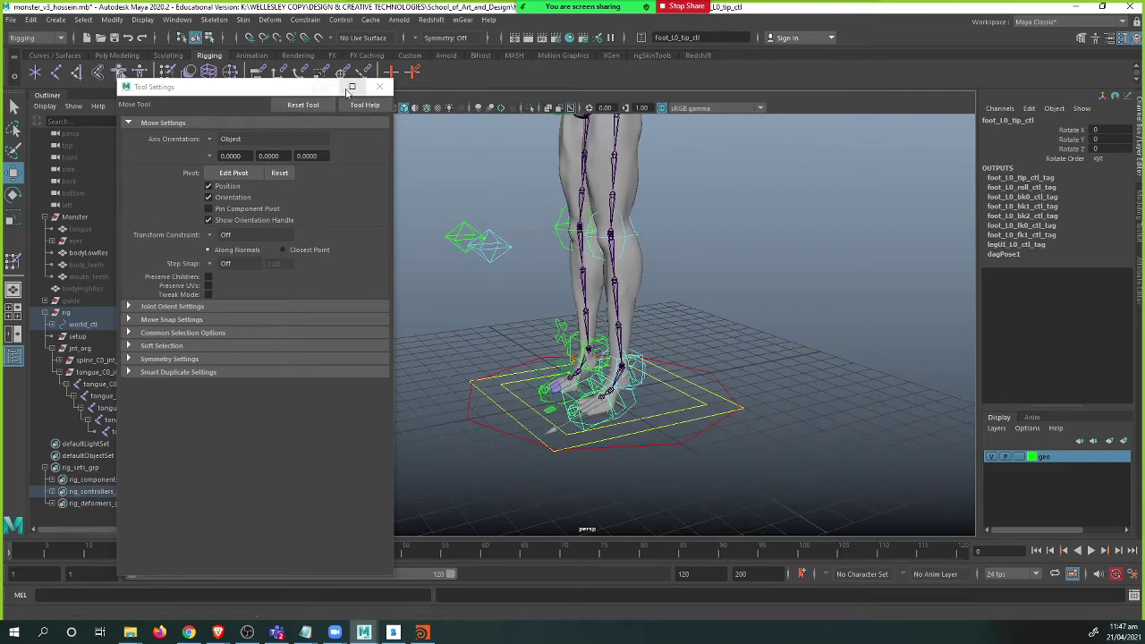
pyautogui.click(377, 87)
pyautogui.click(313, 96)
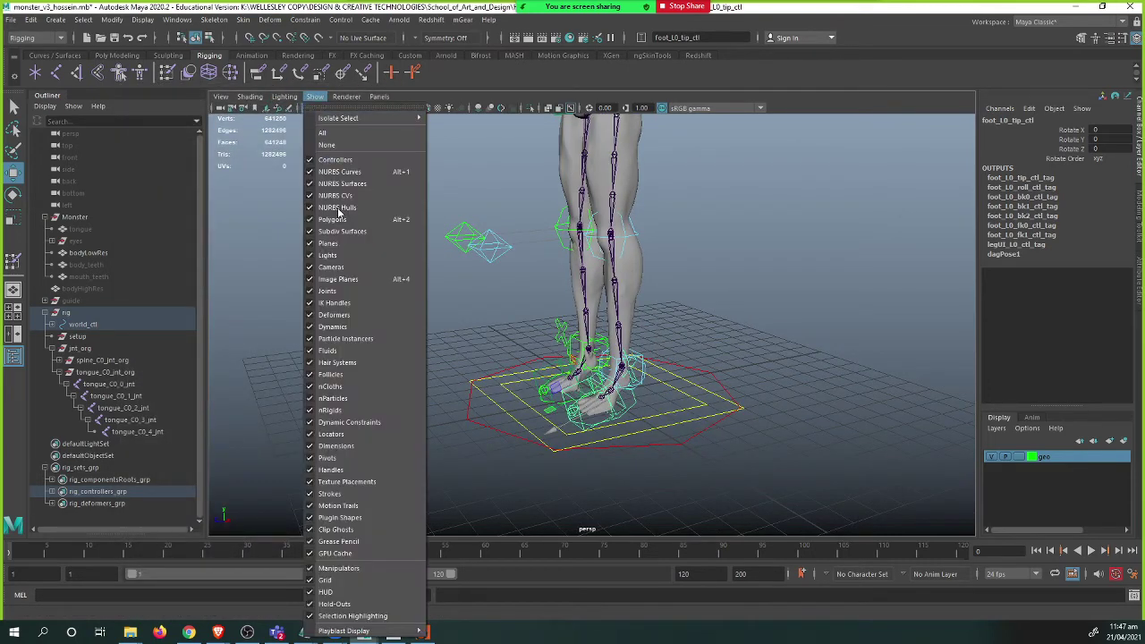
pyautogui.click(358, 292)
# - Lift the left foot with leg_L0_ik_ctl by about 2.9 in Translate Y and 1.5 in Translate Z to bend the knee
pyautogui.keyDown('alt'); pyautogui.moveTo(626, 421); pyautogui.dragTo(744, 450, button='right'); pyautogui.keyUp('alt')
pyautogui.keyDown('alt'); pyautogui.moveTo(722, 448); pyautogui.dragTo(679, 385, button='middle'); pyautogui.keyUp('alt')
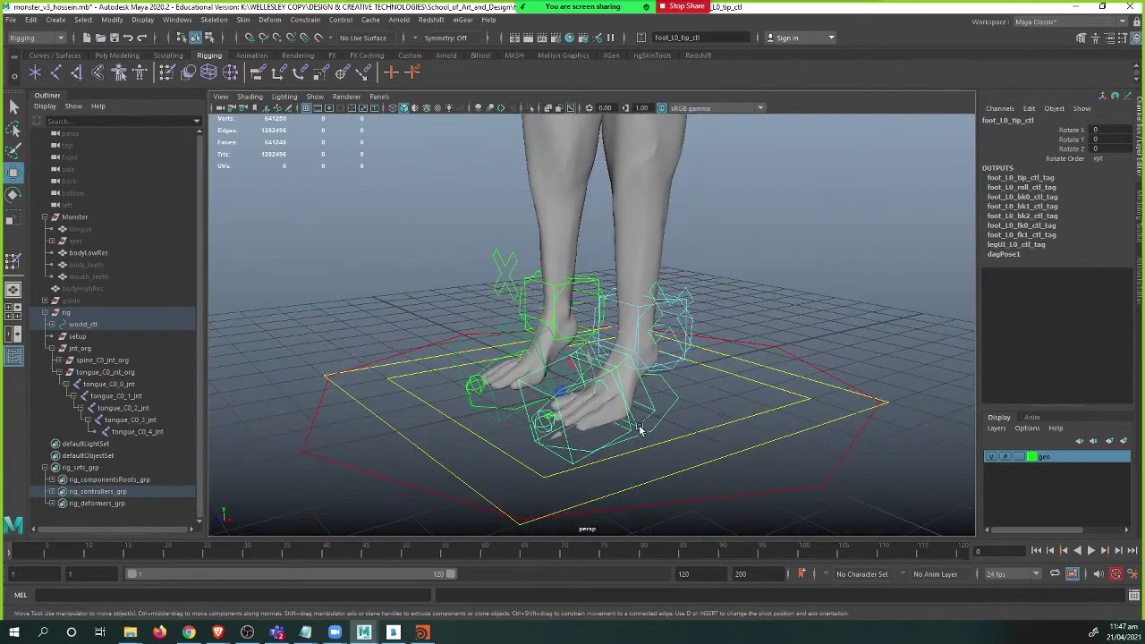
pyautogui.keyDown('alt'); pyautogui.moveTo(676, 376); pyautogui.dragTo(759, 382, button='right'); pyautogui.keyUp('alt')
pyautogui.click(750, 373)
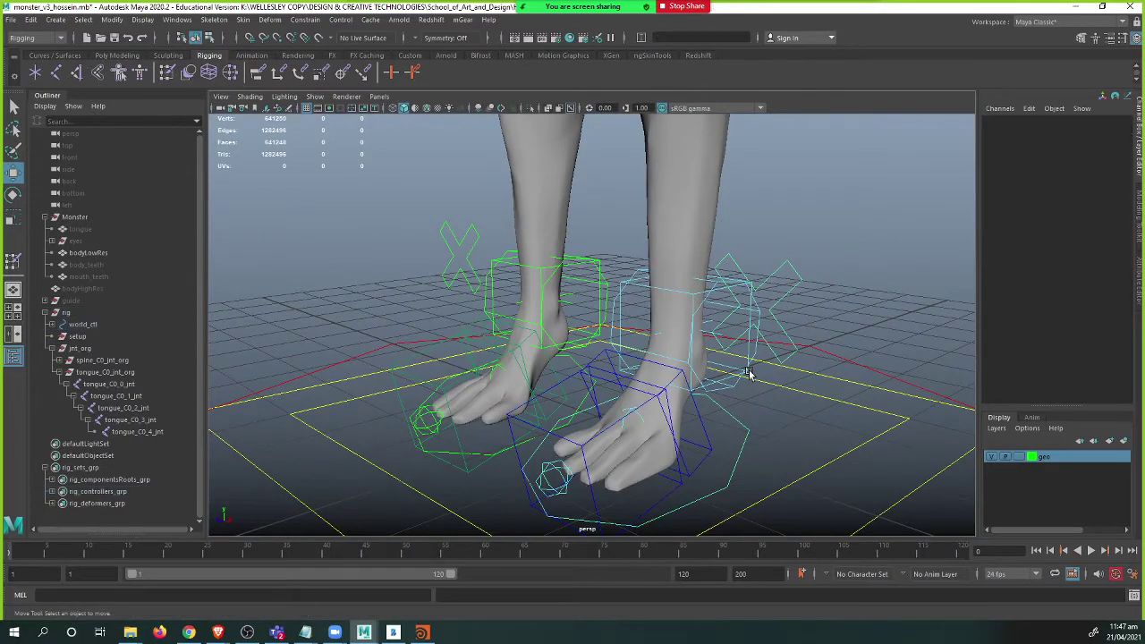
pyautogui.click(748, 356)
pyautogui.keyDown('alt'); pyautogui.moveTo(750, 349); pyautogui.dragTo(675, 291); pyautogui.keyUp('alt')
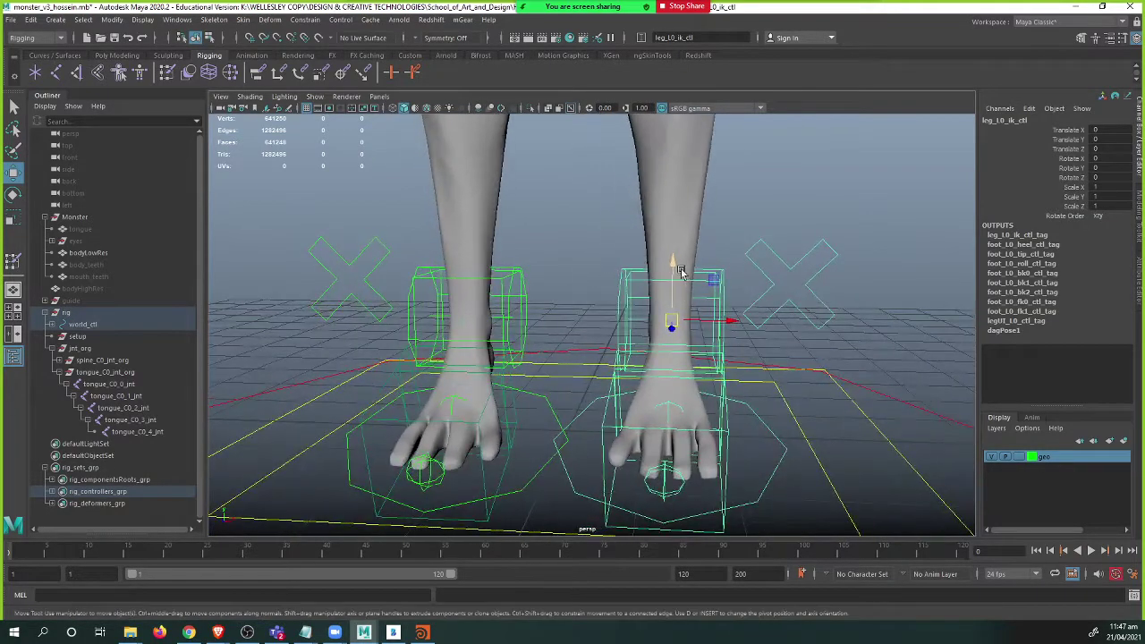
pyautogui.moveTo(716, 228); pyautogui.dragTo(653, 225, button='right')
pyautogui.hotkey('ctrl', 'z')
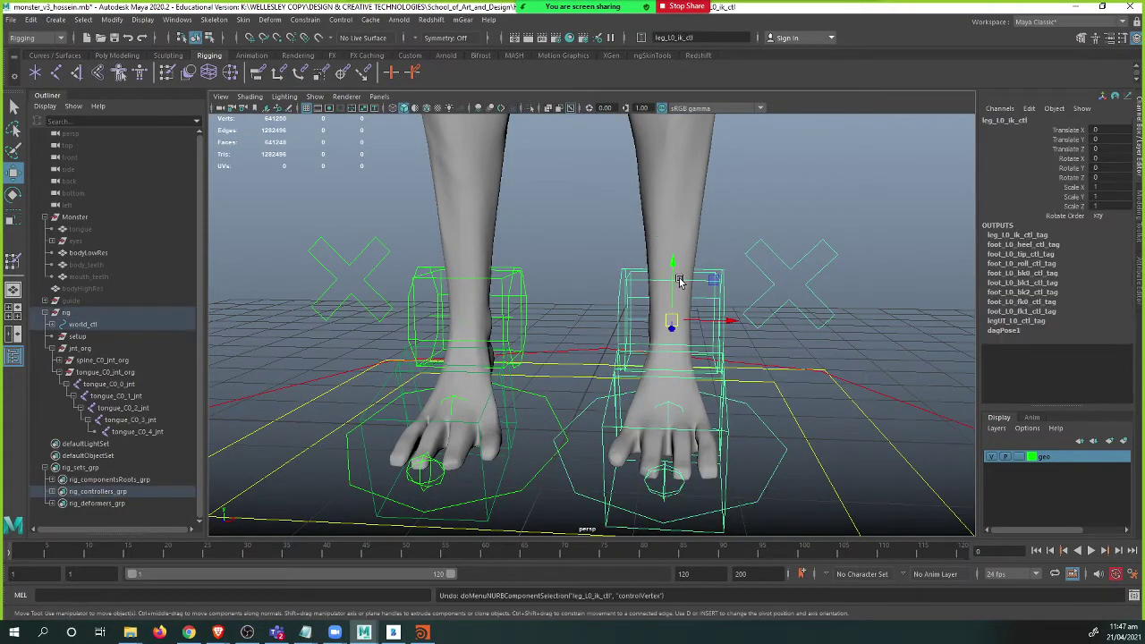
pyautogui.click(636, 286)
pyautogui.click(638, 280)
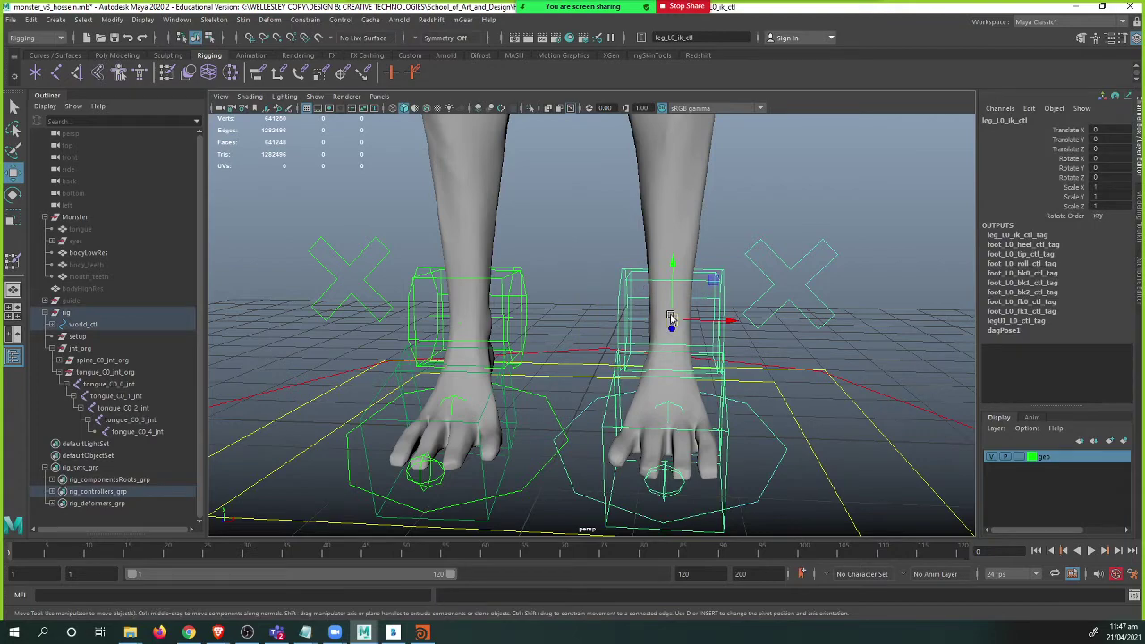
pyautogui.moveTo(671, 319); pyautogui.dragTo(437, 223)
pyautogui.hotkey('ctrl', 'z')
pyautogui.scroll(-3, 615, 286)
pyautogui.keyDown('alt'); pyautogui.moveTo(474, 209); pyautogui.dragTo(464, 394, button='middle'); pyautogui.keyUp('alt')
pyautogui.scroll(-4, 473, 433)
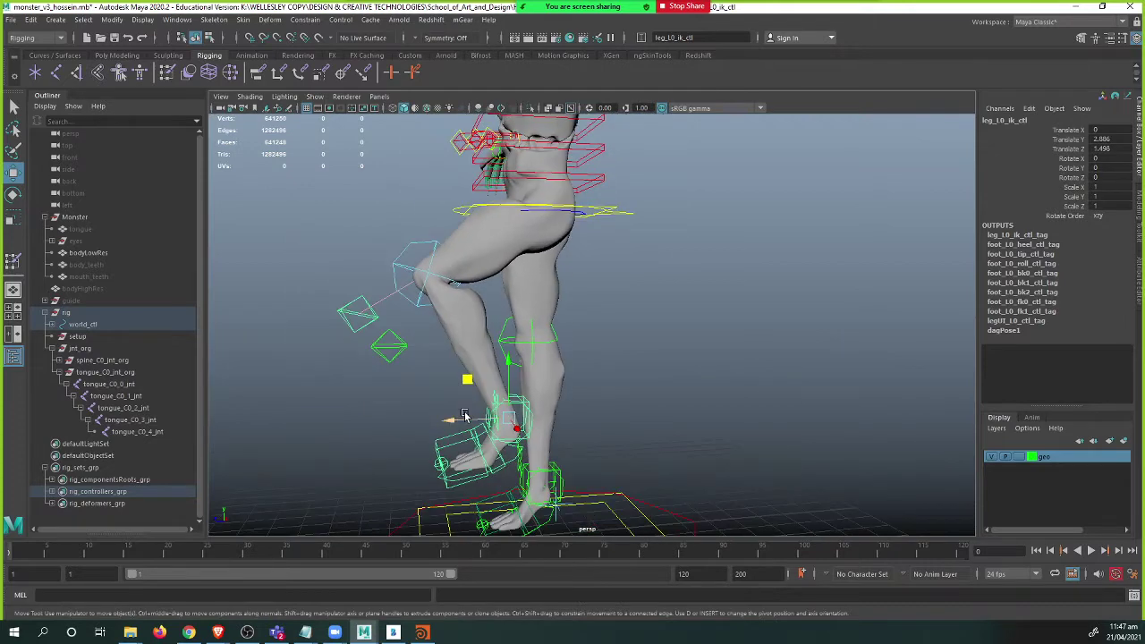
# - Reposition leg_L0_ik_ctl to about 3.2 in Translate Y and 1.8 in Translate Z, and inspect the crease behind the bent knee
pyautogui.moveTo(467, 382); pyautogui.dragTo(543, 449)
pyautogui.hotkey('ctrl', 'z')
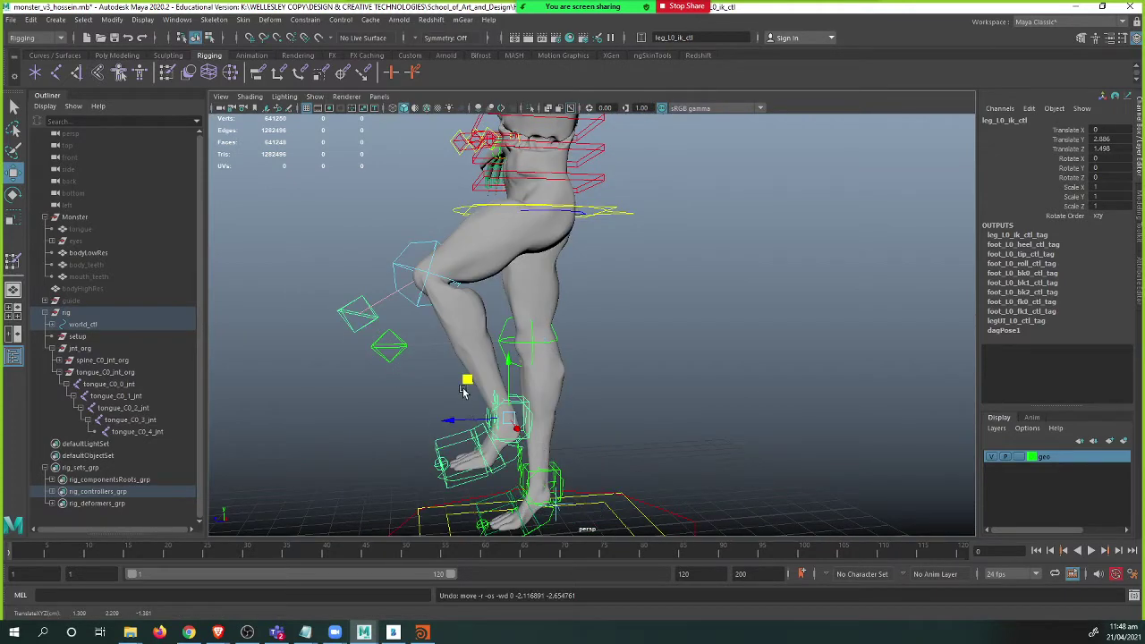
pyautogui.moveTo(461, 390); pyautogui.dragTo(450, 304)
pyautogui.keyDown('alt'); pyautogui.moveTo(450, 305); pyautogui.dragTo(635, 257, button='right'); pyautogui.keyUp('alt')
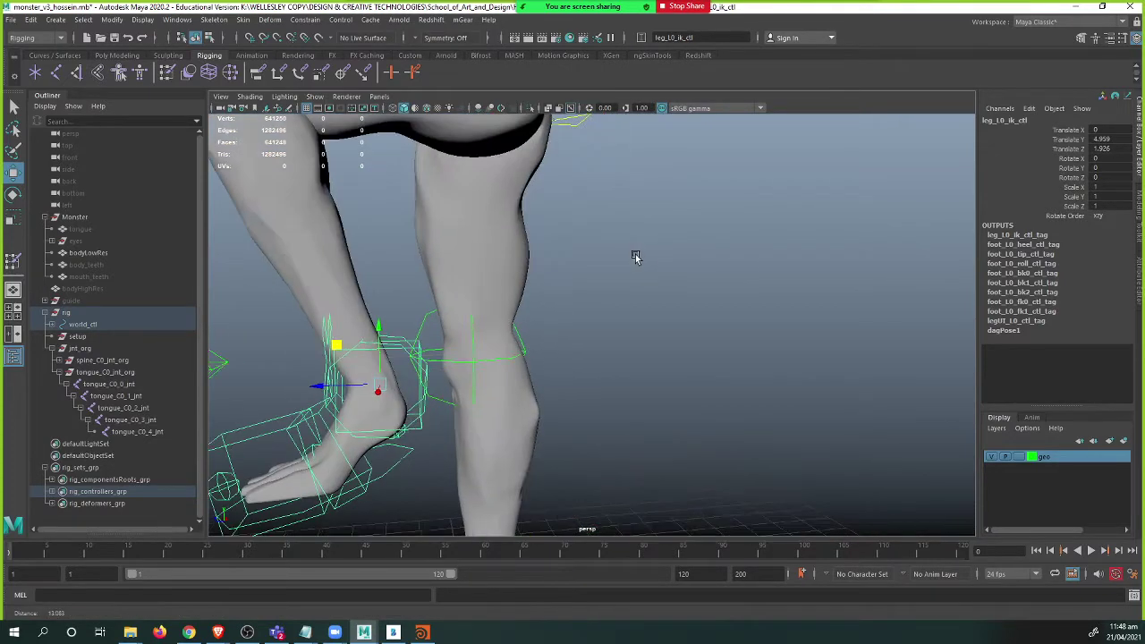
pyautogui.keyDown('alt'); pyautogui.moveTo(635, 257); pyautogui.dragTo(532, 498); pyautogui.keyUp('alt')
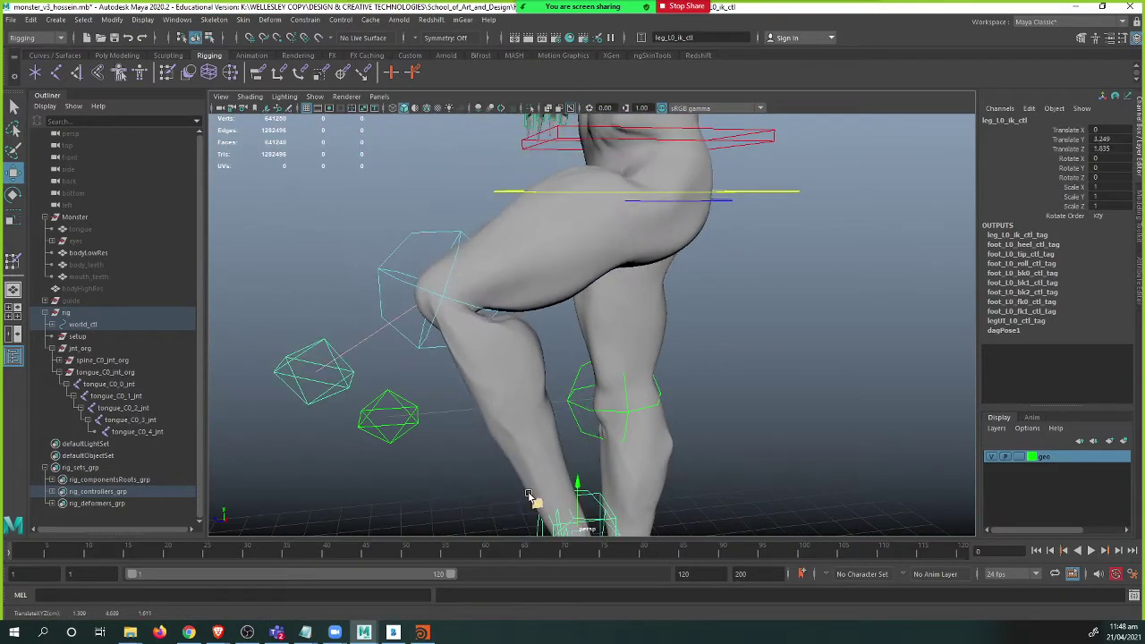
pyautogui.scroll(3, 638, 349)
pyautogui.keyDown('alt'); pyautogui.moveTo(362, 315); pyautogui.dragTo(414, 292, button='middle'); pyautogui.keyUp('alt')
pyautogui.scroll(4, 434, 261)
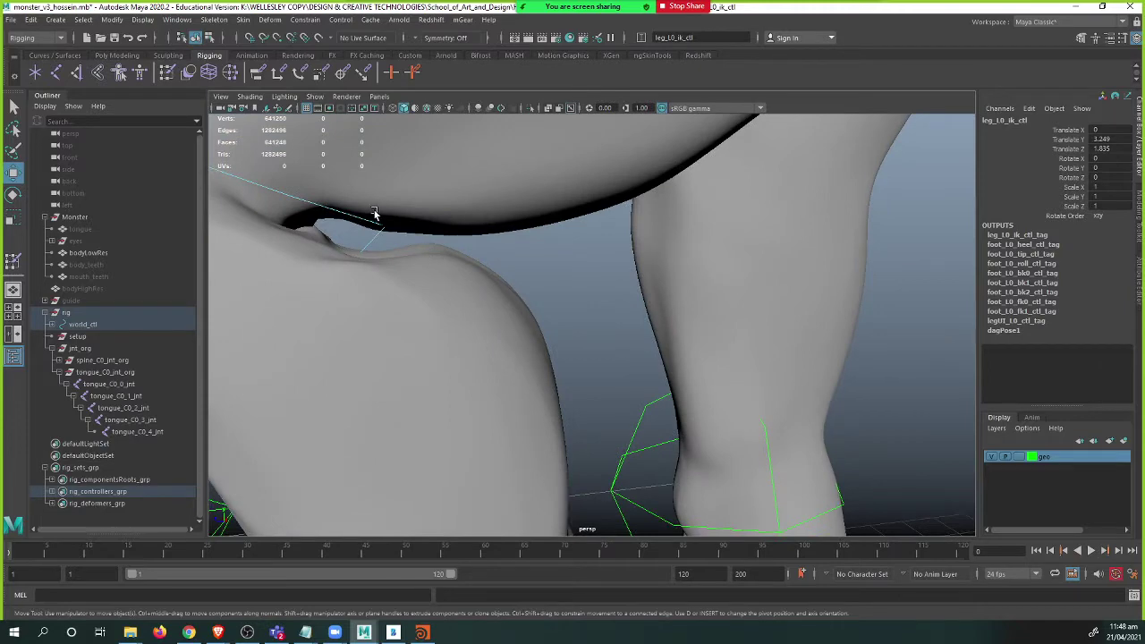
# - Swing the left leg outward with leg_L0_ik_ctl to about 3.7, 5.4, 3.2 in Translate X, Y, Z and examine the hip and thigh
pyautogui.scroll(-5, 416, 286)
pyautogui.keyDown('alt'); pyautogui.moveTo(478, 332); pyautogui.dragTo(846, 362); pyautogui.keyUp('alt')
pyautogui.keyDown('alt'); pyautogui.moveTo(825, 344); pyautogui.dragTo(781, 437, button='middle'); pyautogui.keyUp('alt')
pyautogui.keyDown('alt'); pyautogui.moveTo(767, 422); pyautogui.dragTo(845, 474); pyautogui.keyUp('alt')
pyautogui.scroll(3, 885, 291)
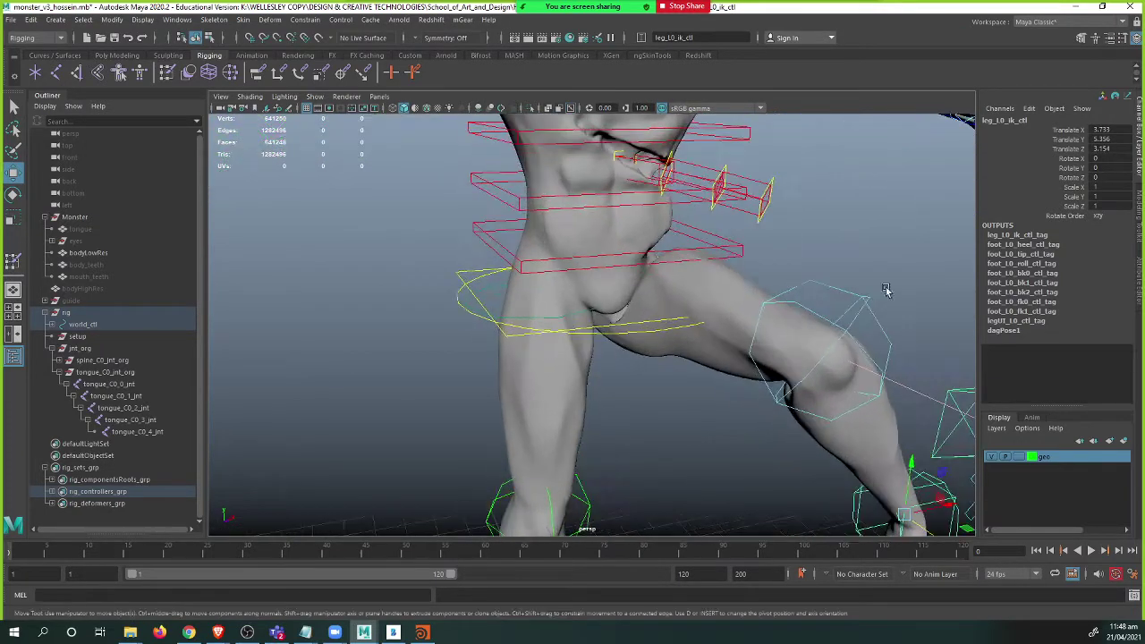
pyautogui.keyDown('alt'); pyautogui.moveTo(665, 220); pyautogui.dragTo(849, 267, button='right'); pyautogui.keyUp('alt')
pyautogui.keyDown('alt'); pyautogui.moveTo(764, 260); pyautogui.dragTo(493, 302); pyautogui.keyUp('alt')
pyautogui.scroll(-5, 537, 309)
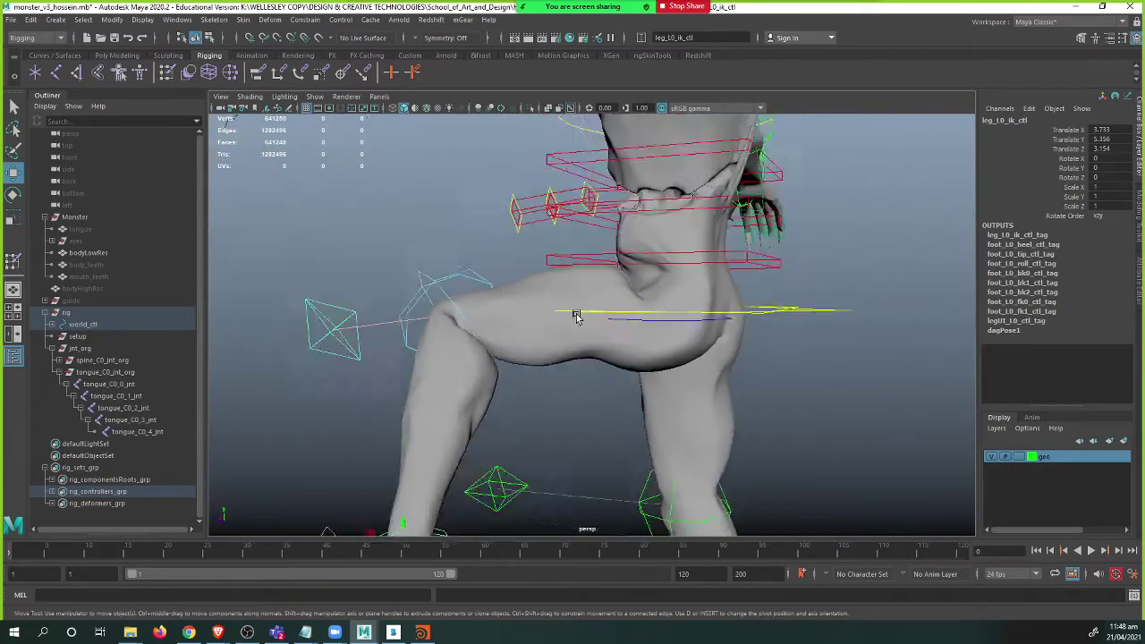
# - Check the raised leg from the side and undo all the test moves of leg_L0_ik_ctl
pyautogui.scroll(-3, 577, 315)
pyautogui.keyDown('alt'); pyautogui.moveTo(576, 315); pyautogui.dragTo(614, 302, button='middle'); pyautogui.keyUp('alt')
pyautogui.keyDown('alt'); pyautogui.moveTo(614, 301); pyautogui.dragTo(577, 330); pyautogui.keyUp('alt')
pyautogui.keyDown('alt'); pyautogui.moveTo(582, 349); pyautogui.dragTo(630, 170, button='middle'); pyautogui.keyUp('alt')
pyautogui.hotkey('ctrl', 'z')
pyautogui.hotkey('ctrl', 'z')
pyautogui.hotkey('ctrl', 'z')
pyautogui.hotkey('ctrl', 'z')
# - Try rotating the left foot's foot_L0_roll_ctl to test the foot roll deformation, and undo the rotation
pyautogui.keyDown('alt'); pyautogui.moveTo(631, 304); pyautogui.dragTo(631, 266); pyautogui.keyUp('alt')
pyautogui.keyDown('alt'); pyautogui.moveTo(631, 266); pyautogui.dragTo(886, 373, button='right'); pyautogui.keyUp('alt')
pyautogui.keyDown('alt'); pyautogui.moveTo(831, 408); pyautogui.dragTo(716, 309, button='middle'); pyautogui.keyUp('alt')
pyautogui.keyDown('alt'); pyautogui.moveTo(716, 308); pyautogui.dragTo(812, 334); pyautogui.keyUp('alt')
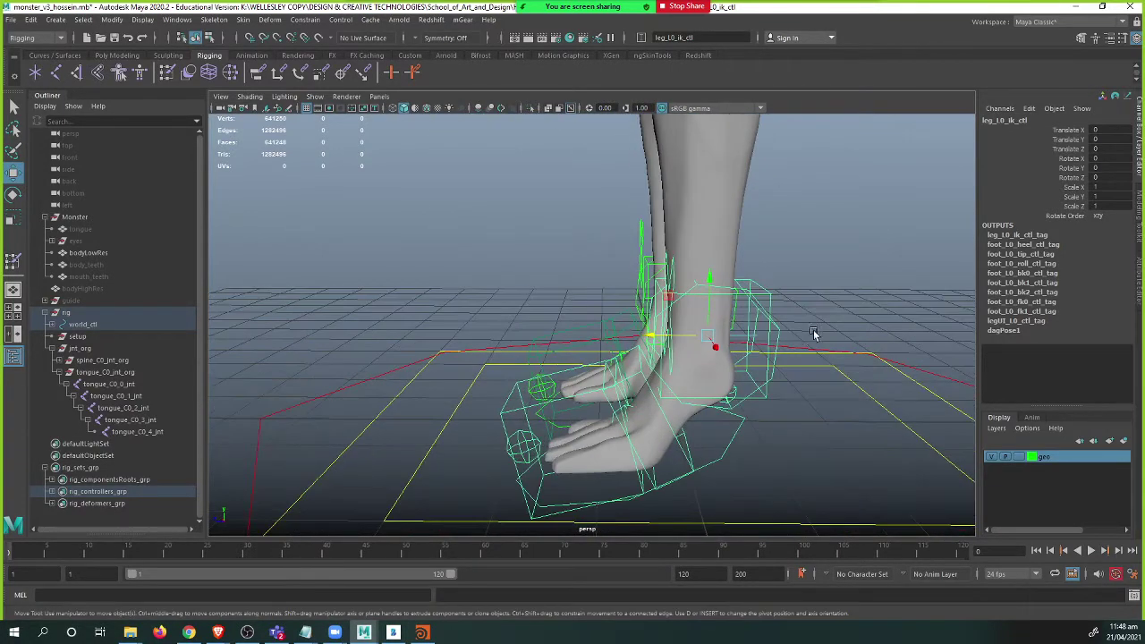
pyautogui.click(783, 332)
pyautogui.click(777, 334)
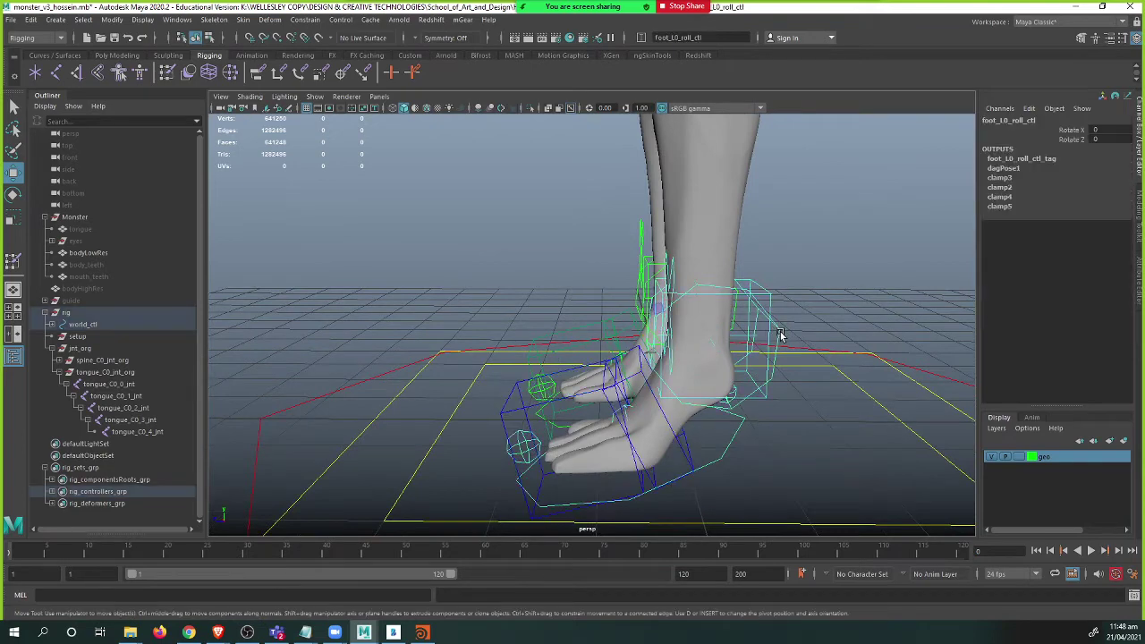
pyautogui.press('e')
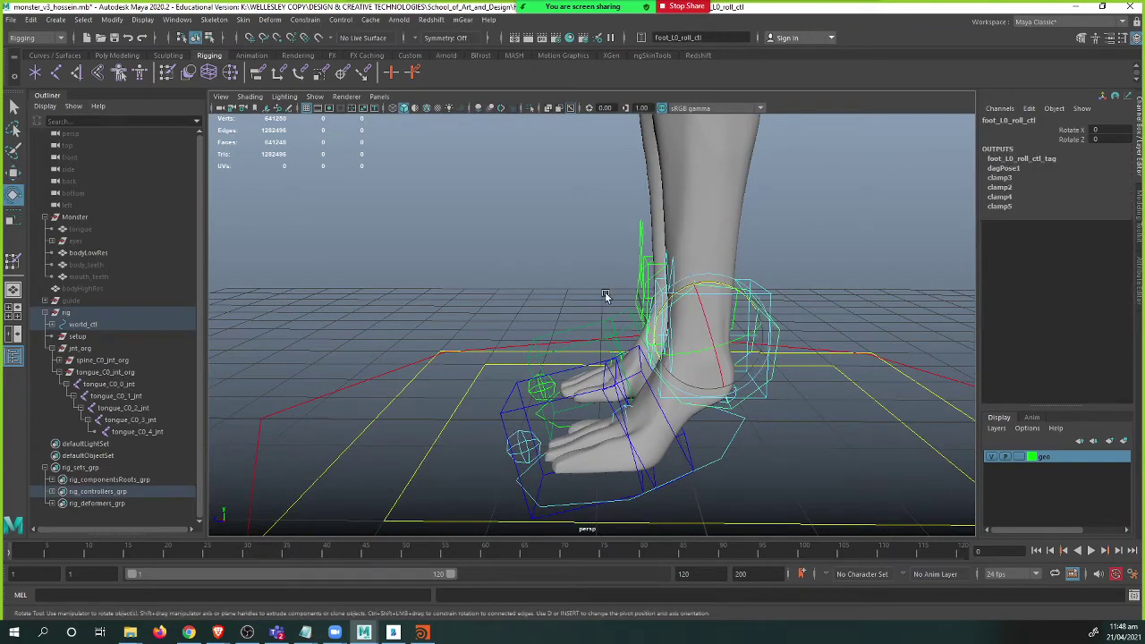
pyautogui.moveTo(679, 298); pyautogui.dragTo(623, 306)
pyautogui.hotkey('ctrl', 'z')
# - Try rotating foot_L0_fk0_ctl to test the left foot's deformation, and undo the rotation
pyautogui.keyDown('alt'); pyautogui.moveTo(510, 295); pyautogui.dragTo(616, 335); pyautogui.keyUp('alt')
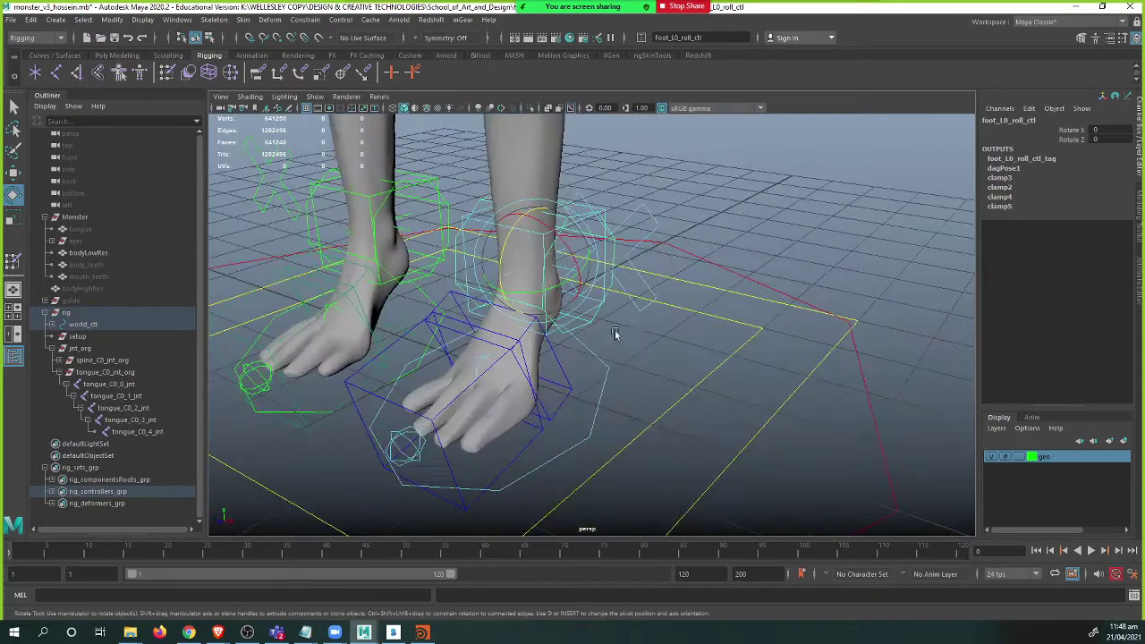
pyautogui.keyDown('alt'); pyautogui.moveTo(546, 383); pyautogui.dragTo(607, 352, button='middle'); pyautogui.keyUp('alt')
pyautogui.click(617, 361)
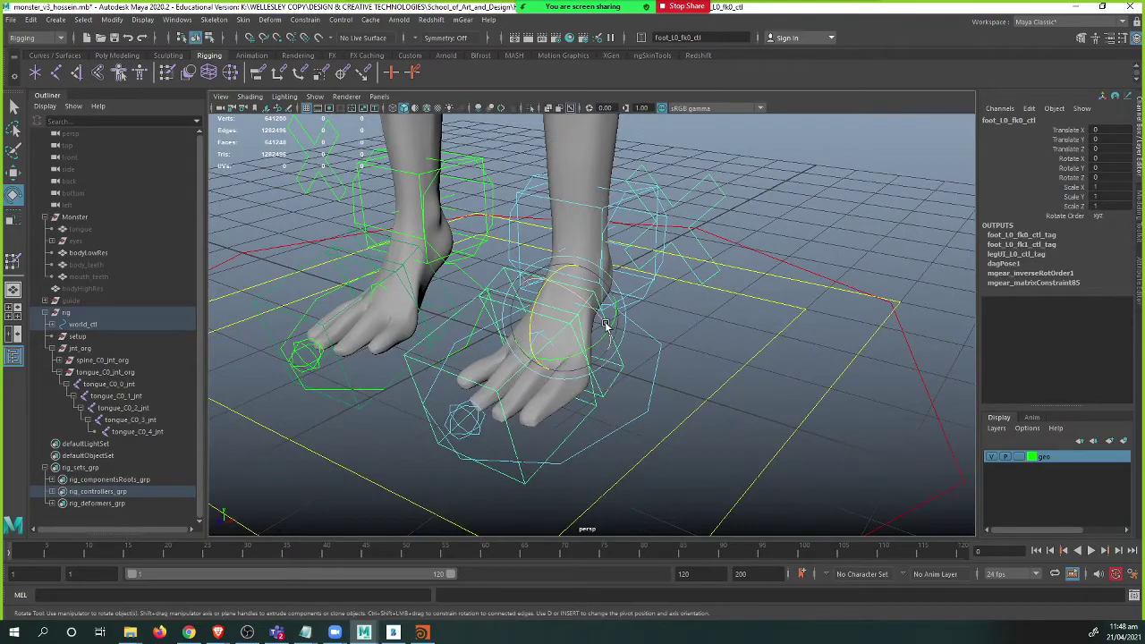
pyautogui.moveTo(606, 324); pyautogui.dragTo(621, 343)
pyautogui.hotkey('ctrl', 'z')
# - Rotate the left upper arm control arm_L0_fk0_ctl about 40 degrees in Y to lower the arm and test the shoulder
pyautogui.keyDown('alt'); pyautogui.moveTo(644, 315); pyautogui.dragTo(377, 260, button='right'); pyautogui.keyUp('alt')
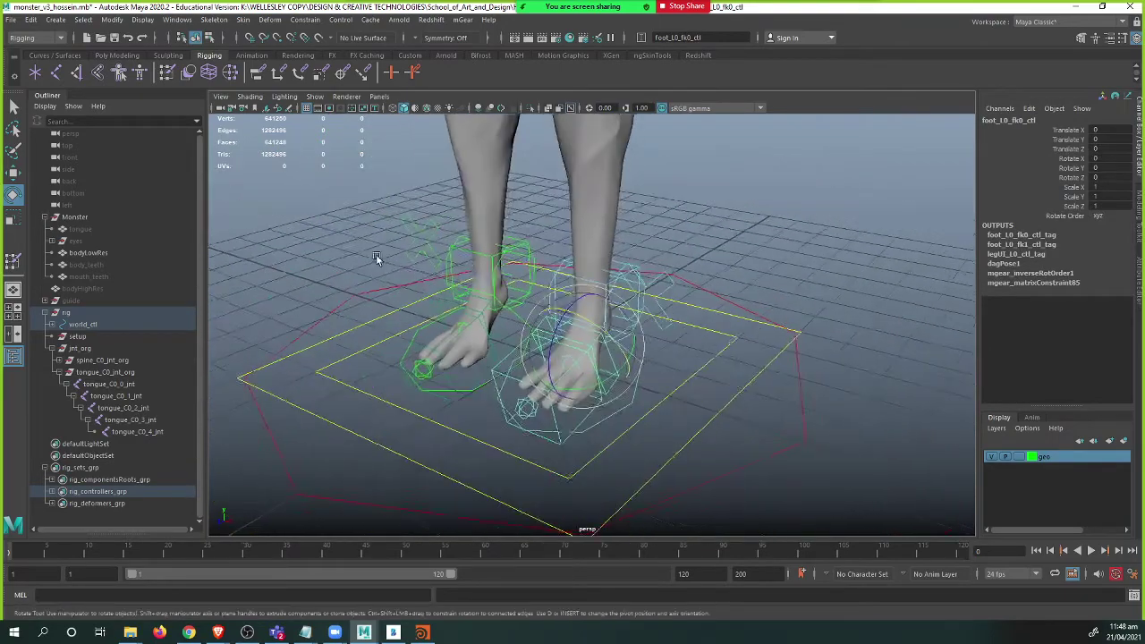
pyautogui.keyDown('alt'); pyautogui.moveTo(376, 258); pyautogui.dragTo(490, 339); pyautogui.keyUp('alt')
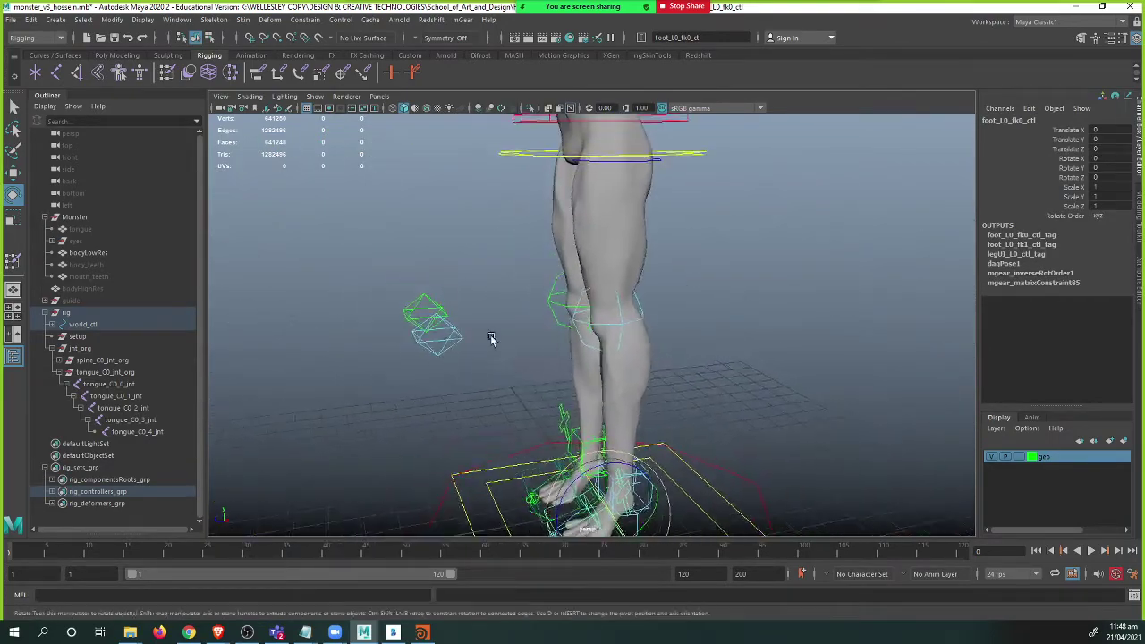
pyautogui.keyDown('alt'); pyautogui.moveTo(491, 339); pyautogui.dragTo(455, 337, button='right'); pyautogui.keyUp('alt')
pyautogui.keyDown('alt'); pyautogui.moveTo(454, 336); pyautogui.dragTo(460, 381, button='middle'); pyautogui.keyUp('alt')
pyautogui.keyDown('alt'); pyautogui.moveTo(460, 382); pyautogui.dragTo(537, 349); pyautogui.keyUp('alt')
pyautogui.keyDown('alt'); pyautogui.moveTo(537, 350); pyautogui.dragTo(575, 327, button='middle'); pyautogui.keyUp('alt')
pyautogui.keyDown('alt'); pyautogui.moveTo(575, 327); pyautogui.dragTo(669, 297, button='right'); pyautogui.keyUp('alt')
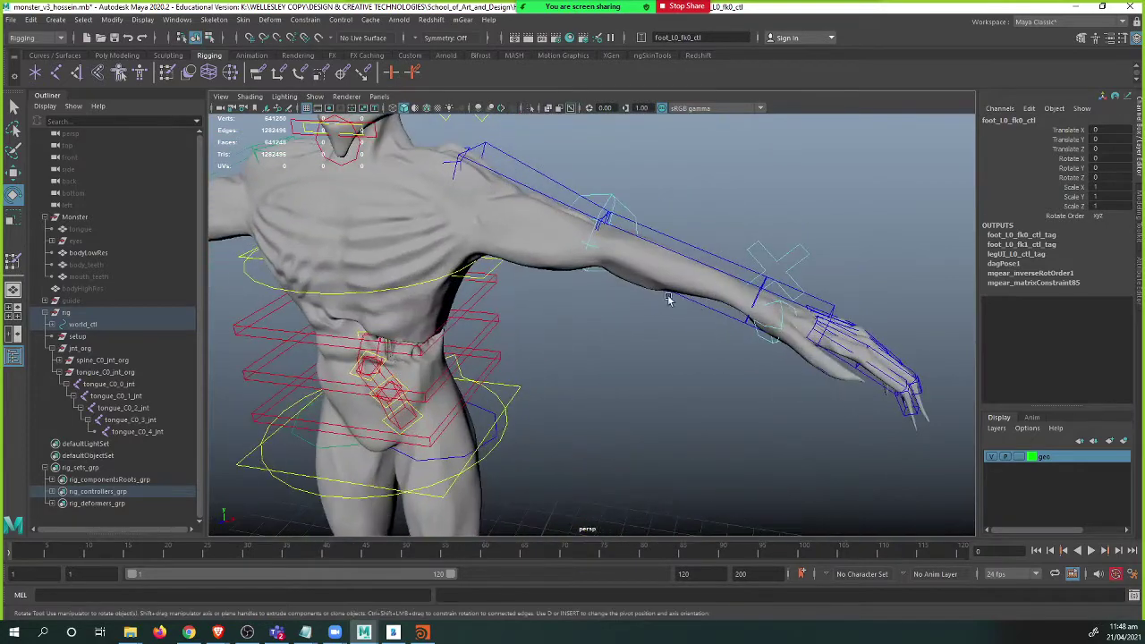
pyautogui.keyDown('alt'); pyautogui.moveTo(667, 299); pyautogui.dragTo(539, 280); pyautogui.keyUp('alt')
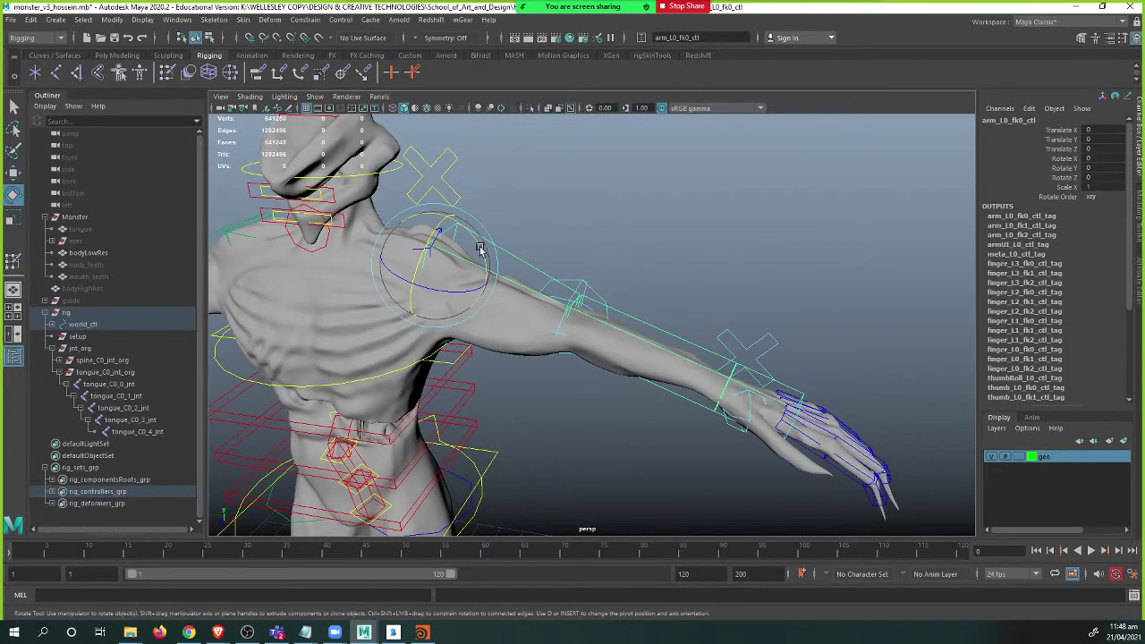
pyautogui.moveTo(480, 247); pyautogui.dragTo(440, 298)
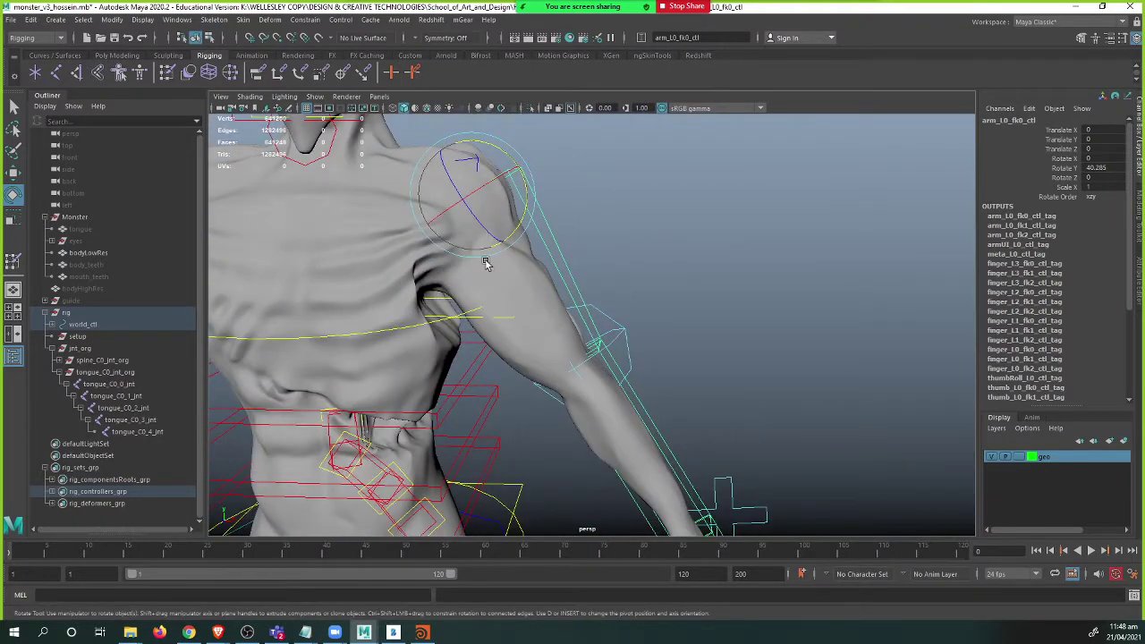
# - Bend the left elbow by rotating arm_L0_fk1_ctl about -77 degrees in Z
pyautogui.click(640, 400)
pyautogui.moveTo(578, 388); pyautogui.dragTo(586, 344)
pyautogui.keyDown('alt'); pyautogui.moveTo(586, 344); pyautogui.dragTo(678, 322); pyautogui.keyUp('alt')
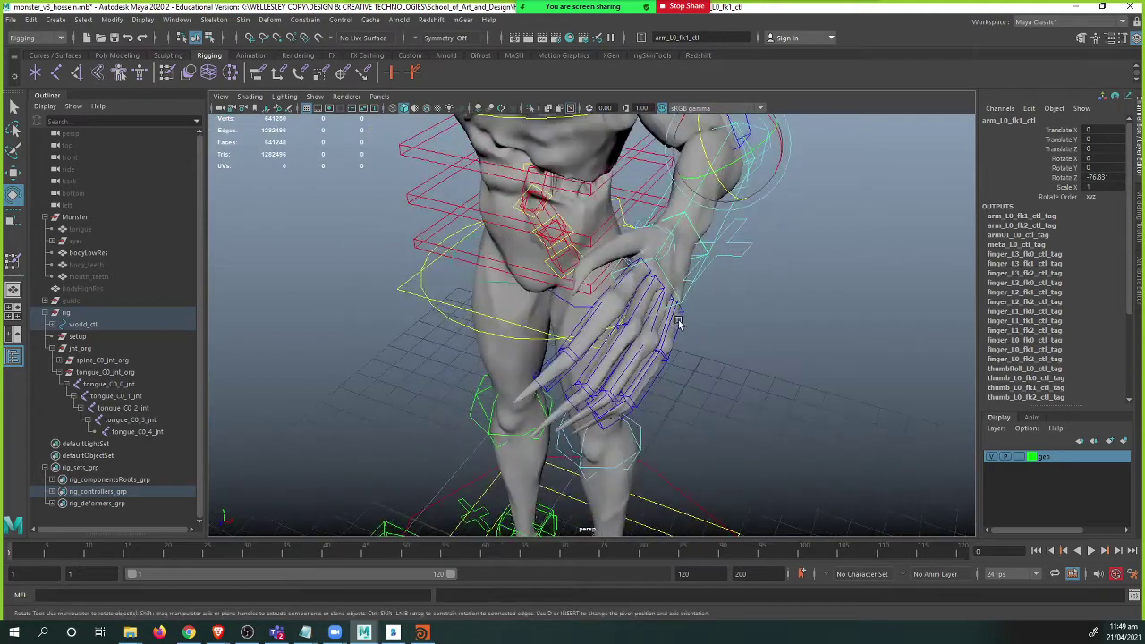
# - Try rotating finger_L3_fk0_ctl about -46 degrees in Z, undo the rotation, and inspect the left hand up close
pyautogui.click(684, 325)
pyautogui.click(683, 323)
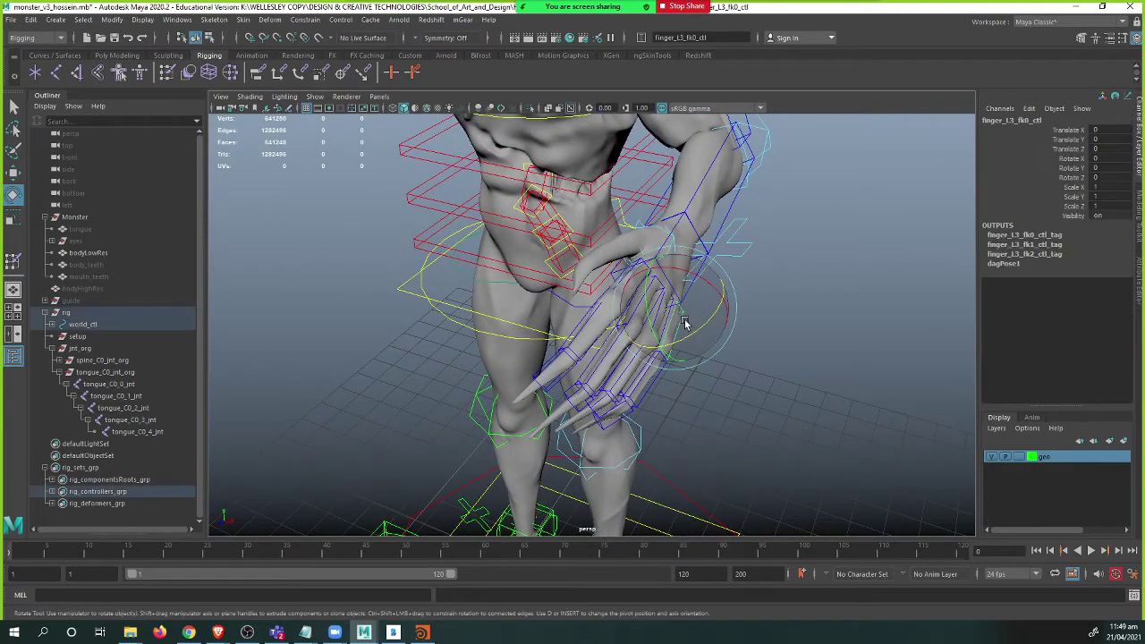
pyautogui.moveTo(687, 329); pyautogui.dragTo(724, 332)
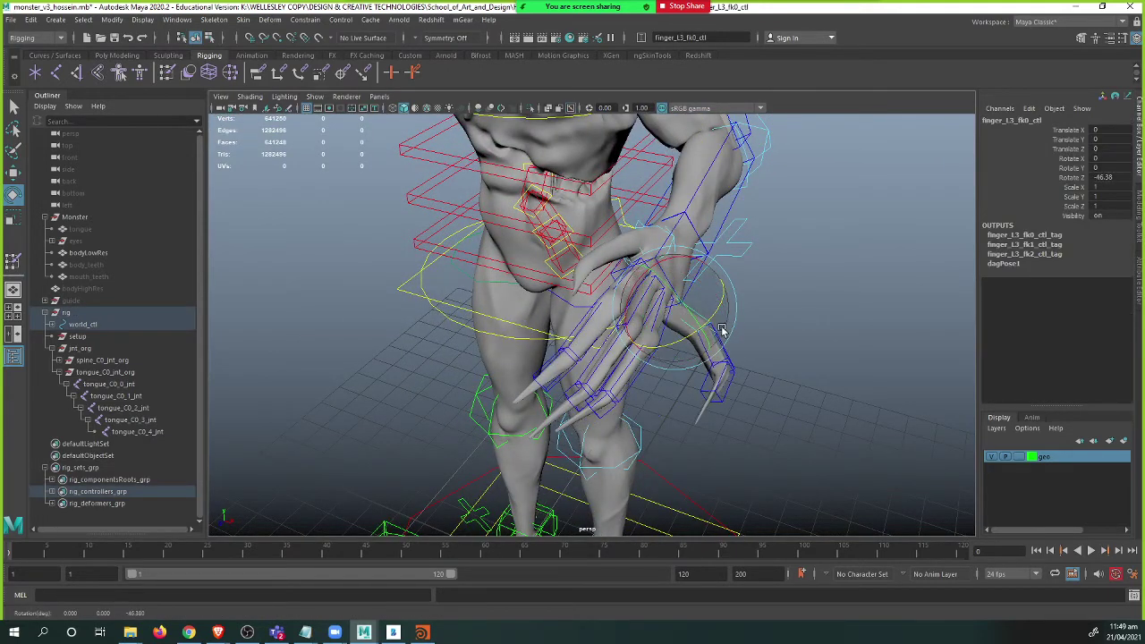
pyautogui.hotkey('ctrl', 'z')
pyautogui.keyDown('alt'); pyautogui.moveTo(680, 325); pyautogui.dragTo(778, 343, button='right'); pyautogui.keyUp('alt')
pyautogui.keyDown('alt'); pyautogui.moveTo(778, 343); pyautogui.dragTo(663, 320); pyautogui.keyUp('alt')
pyautogui.keyDown('alt'); pyautogui.moveTo(663, 321); pyautogui.dragTo(654, 391, button='middle'); pyautogui.keyUp('alt')
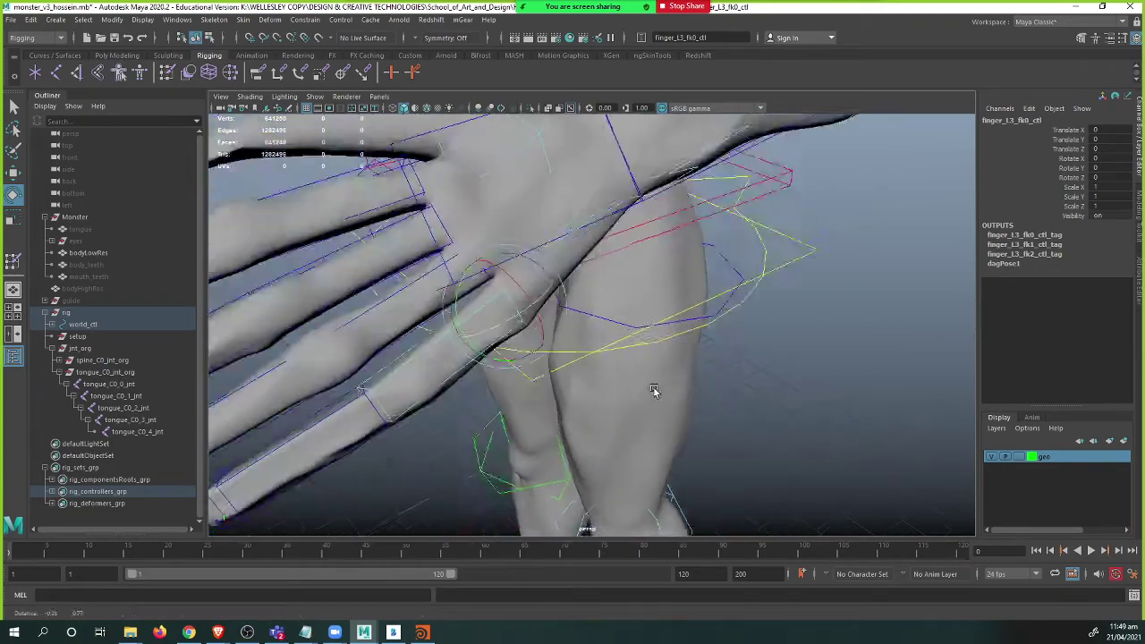
pyautogui.keyDown('alt'); pyautogui.moveTo(654, 391); pyautogui.dragTo(488, 383, button='right'); pyautogui.keyUp('alt')
pyautogui.keyDown('alt'); pyautogui.moveTo(487, 383); pyautogui.dragTo(509, 373, button='middle'); pyautogui.keyUp('alt')
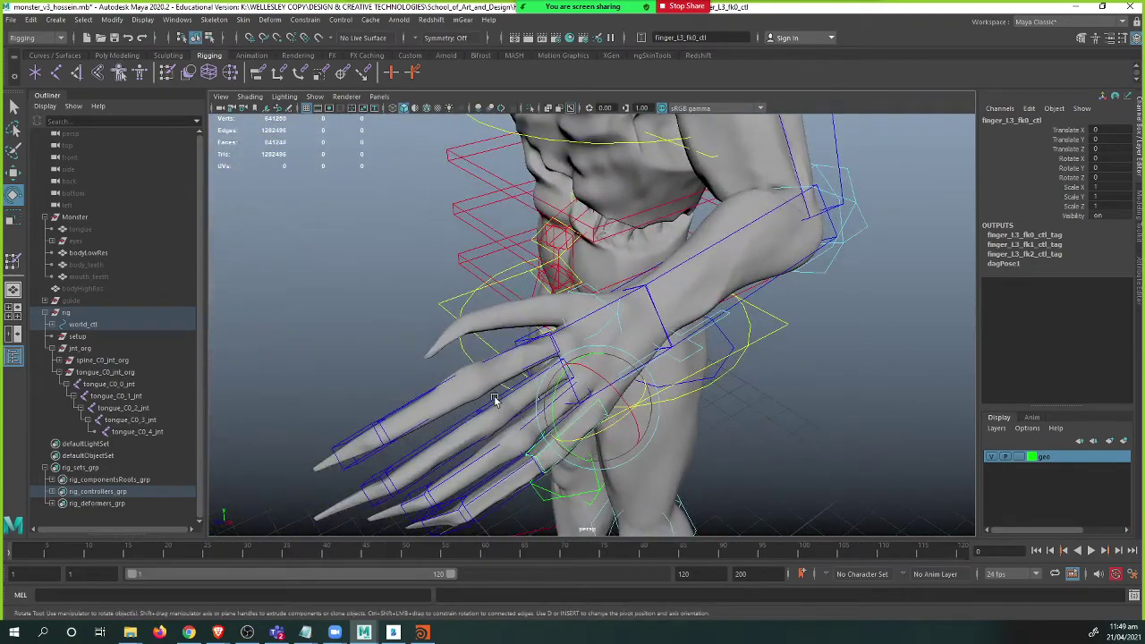
# - Bend a finger of the left hand by rotating finger_L1_fk1_ctl about 57 degrees in Z, and check its deformation
pyautogui.moveTo(504, 407); pyautogui.dragTo(528, 401)
pyautogui.click(473, 418)
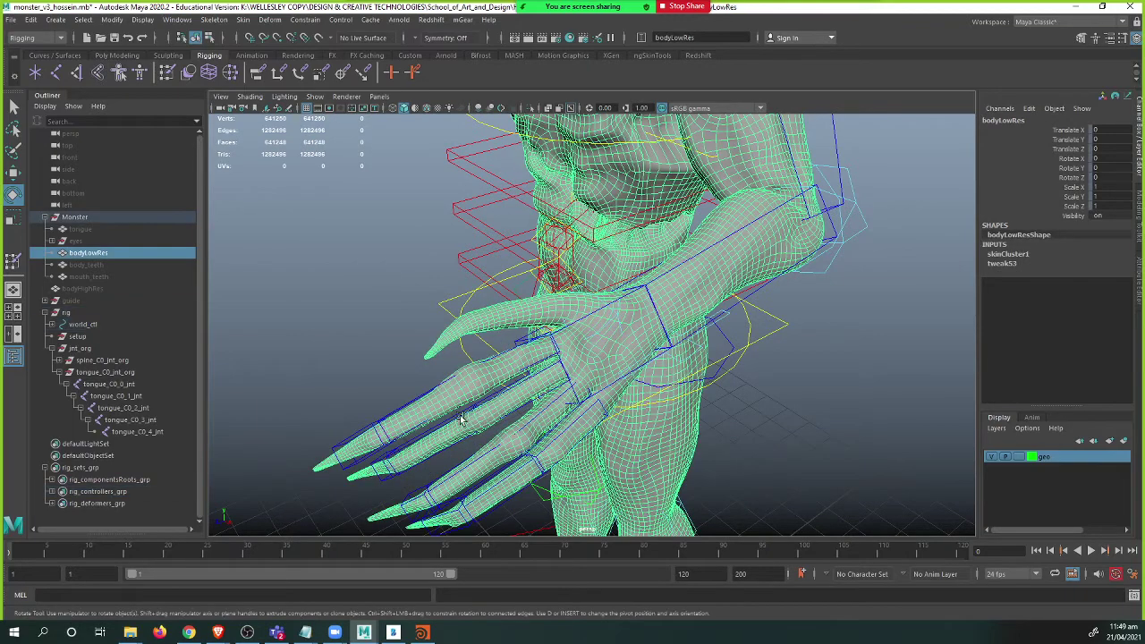
pyautogui.click(462, 417)
pyautogui.moveTo(498, 413); pyautogui.dragTo(431, 441)
pyautogui.keyDown('alt'); pyautogui.moveTo(432, 440); pyautogui.dragTo(621, 366); pyautogui.keyUp('alt')
pyautogui.keyDown('alt'); pyautogui.moveTo(621, 366); pyautogui.dragTo(575, 373, button='middle'); pyautogui.keyUp('alt')
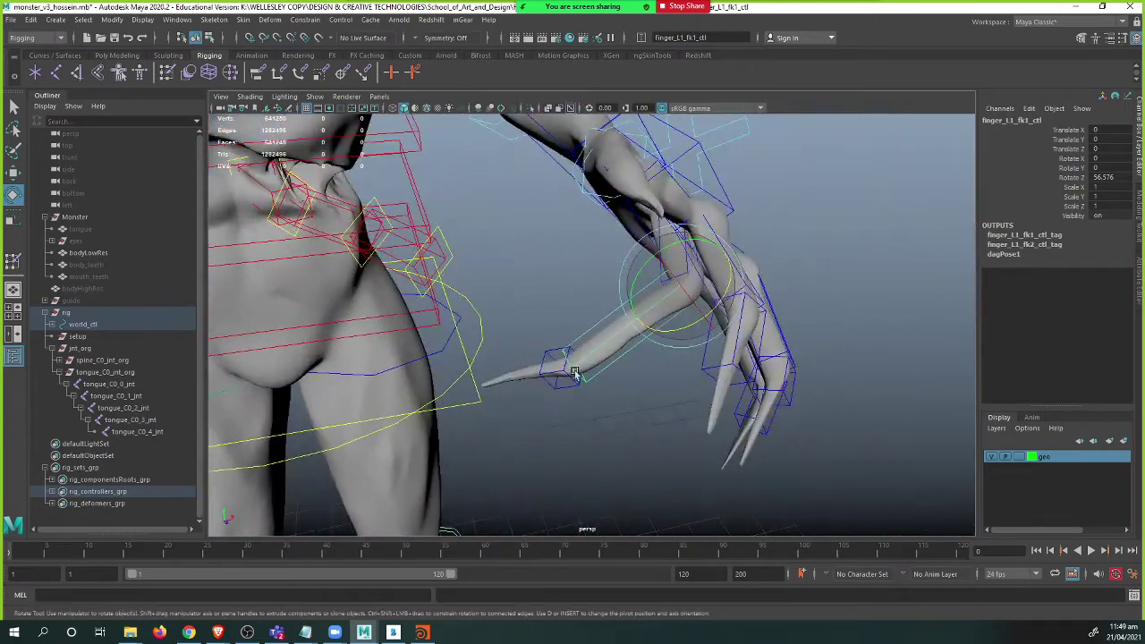
pyautogui.keyDown('alt'); pyautogui.moveTo(575, 374); pyautogui.dragTo(620, 311); pyautogui.keyUp('alt')
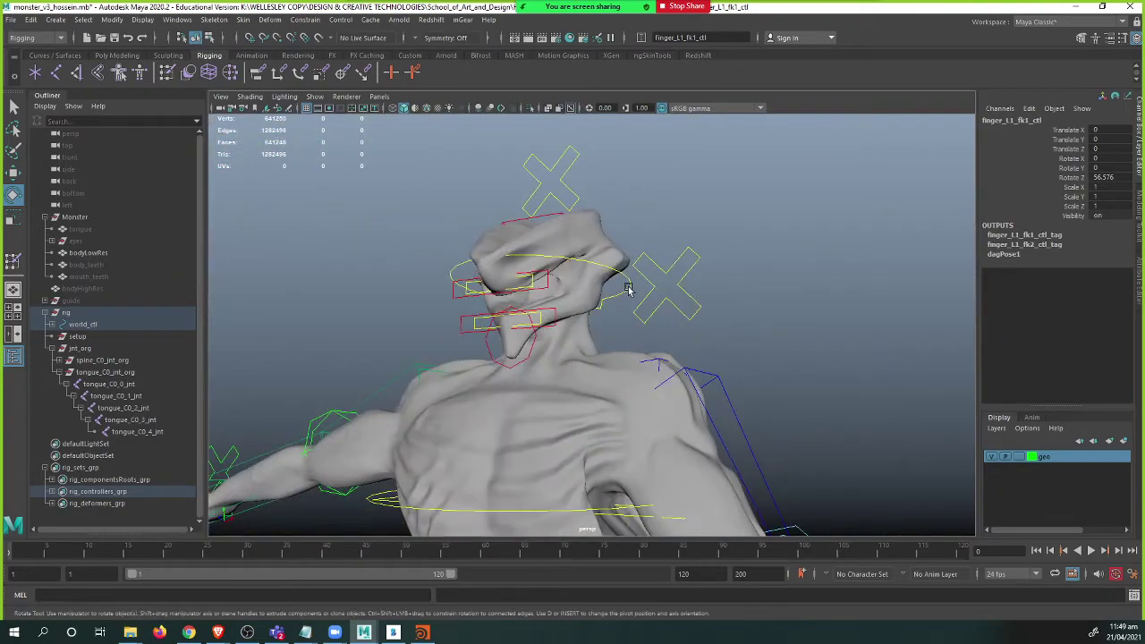
# - Try rotating the neck control neck_C0_ik_ctl in several directions, including about 25 degrees in X, and undo the rotations
pyautogui.click(551, 284)
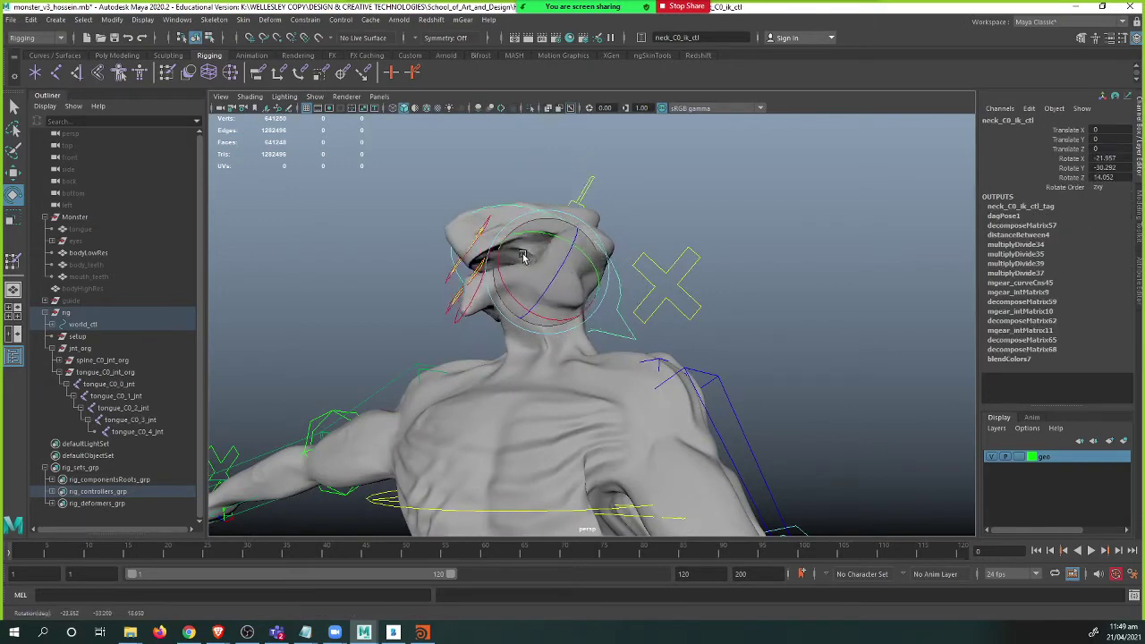
pyautogui.moveTo(597, 281); pyautogui.dragTo(608, 229)
pyautogui.hotkey('ctrl', 'z')
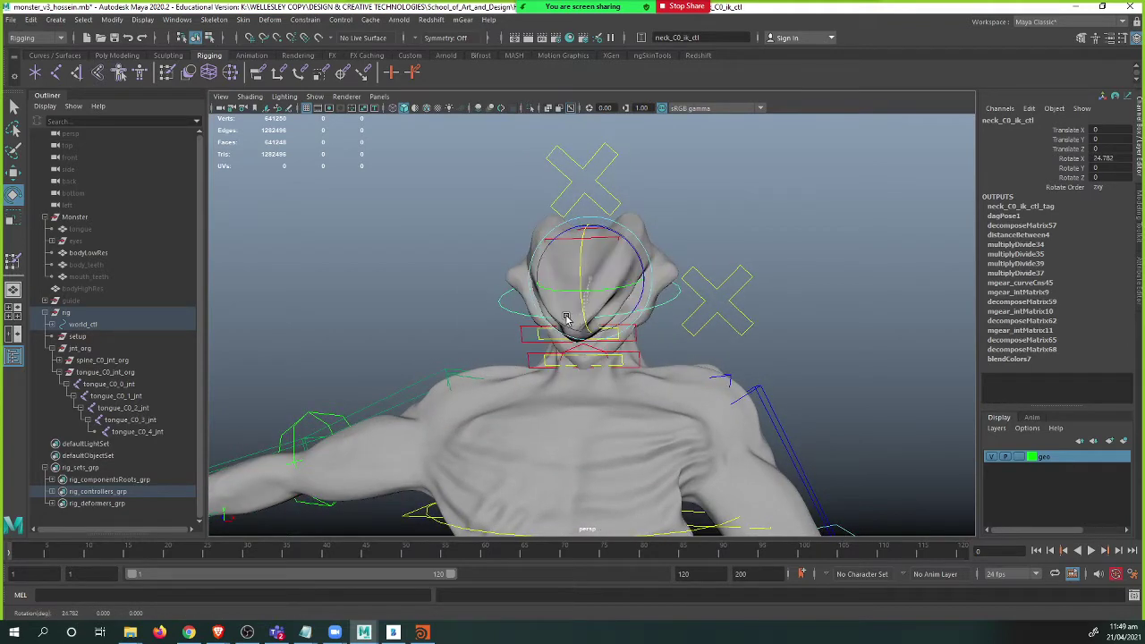
pyautogui.moveTo(551, 317); pyautogui.dragTo(614, 292)
pyautogui.hotkey('ctrl', 'z')
# - Try rotating and moving the jaw control mouth_C0_jaw_ctl to test the lower jaw, and undo the changes
pyautogui.keyDown('alt'); pyautogui.moveTo(614, 292); pyautogui.dragTo(631, 306, button='right'); pyautogui.keyUp('alt')
pyautogui.keyDown('alt'); pyautogui.moveTo(632, 307); pyautogui.dragTo(349, 339); pyautogui.keyUp('alt')
pyautogui.click(499, 365)
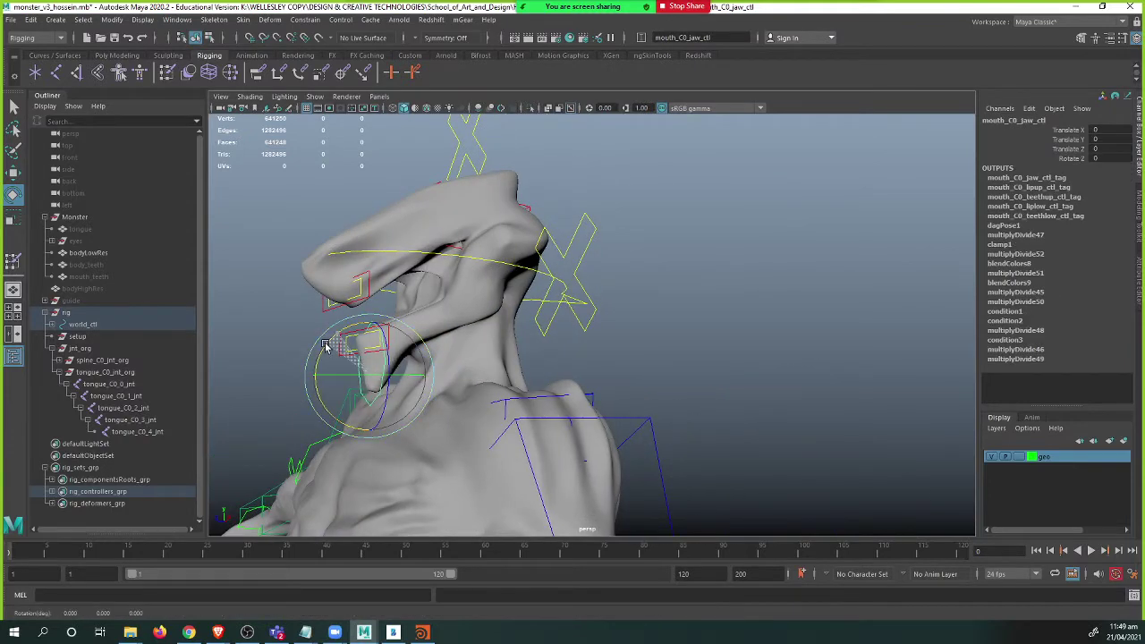
pyautogui.hotkey('ctrl', 'z')
pyautogui.press('w')
pyautogui.moveTo(358, 340)
pyautogui.keyDown('alt'); pyautogui.mouseDown()
pyautogui.moveTo(313, 337)
pyautogui.moveTo(315, 358)
pyautogui.moveTo(302, 268)
pyautogui.moveTo(307, 327)
pyautogui.moveTo(352, 330)
pyautogui.moveTo(320, 297)
pyautogui.moveTo(266, 319)
pyautogui.moveTo(294, 343)
pyautogui.moveTo(305, 295)
pyautogui.moveTo(289, 314)
pyautogui.moveTo(281, 301)
pyautogui.moveTo(312, 348)
pyautogui.moveTo(323, 317)
pyautogui.moveTo(462, 309)
pyautogui.moveTo(490, 270)
pyautogui.moveTo(582, 265)
pyautogui.moveTo(371, 325)
pyautogui.moveTo(402, 332)
pyautogui.moveTo(464, 311)
pyautogui.moveTo(359, 325)
pyautogui.mouseUp(); pyautogui.keyUp('alt')
pyautogui.hotkey('ctrl', 'z')
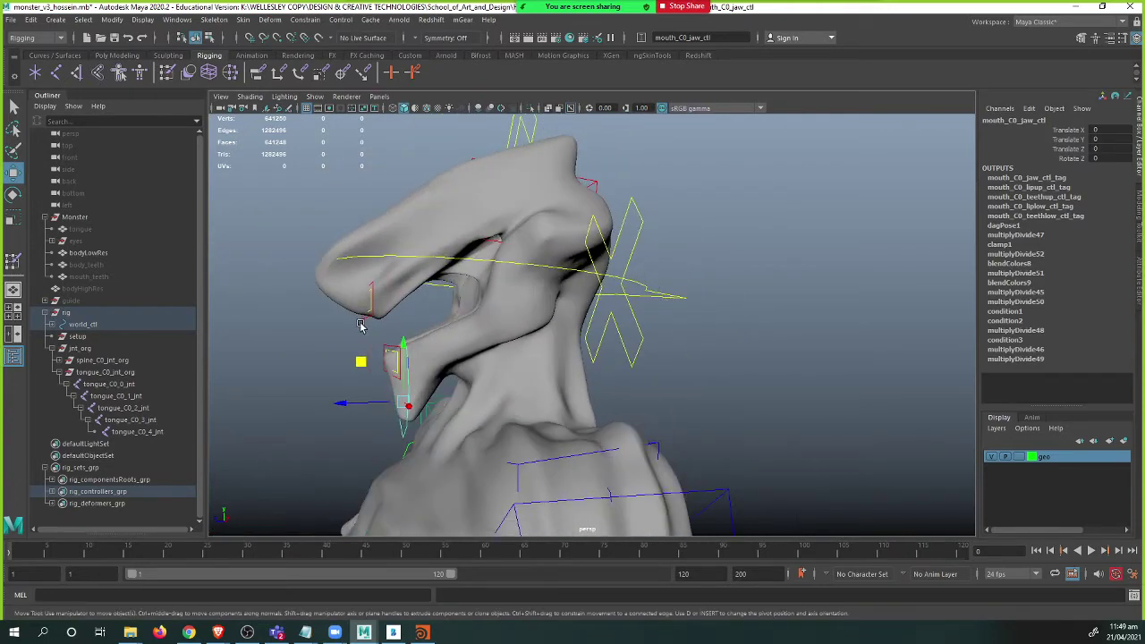
# - Try moving the upper lip control mouth_C0_lipup_ctl about 1.12 in Y and -0.10 in Z, and undo the move
pyautogui.click(365, 305)
pyautogui.moveTo(329, 270); pyautogui.dragTo(329, 254)
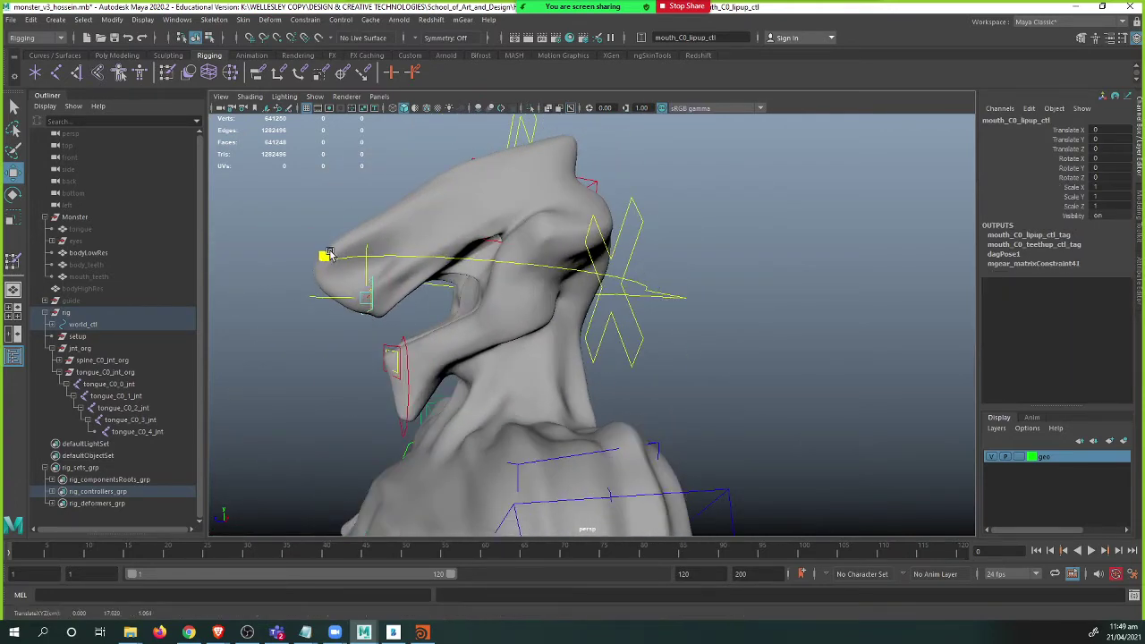
pyautogui.moveTo(329, 204); pyautogui.dragTo(304, 231)
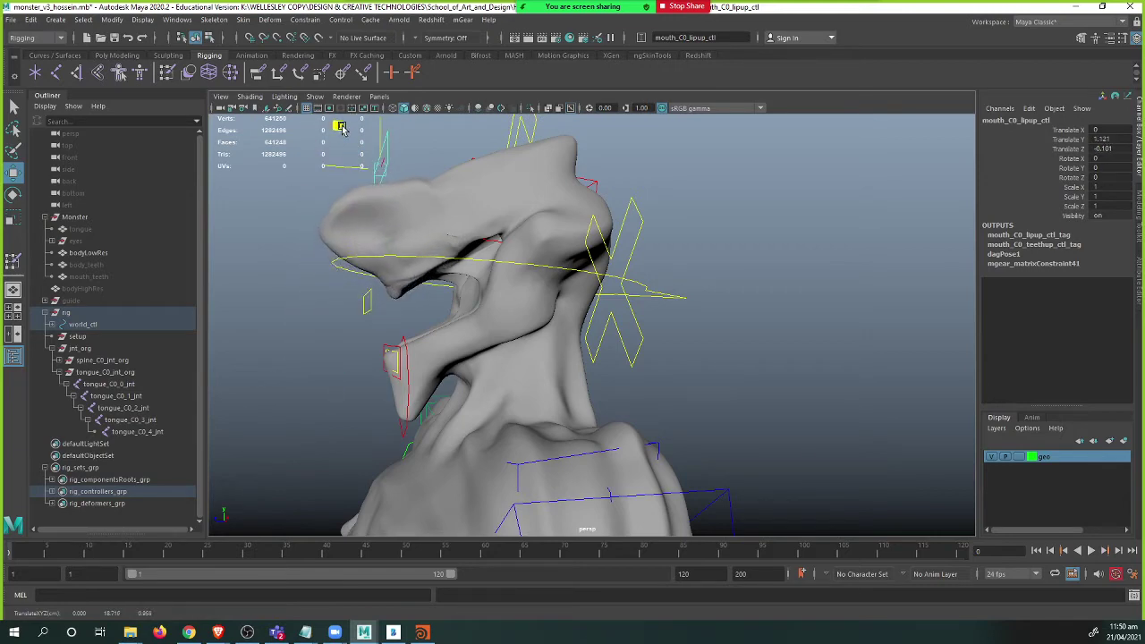
pyautogui.hotkey('ctrl', 'z')
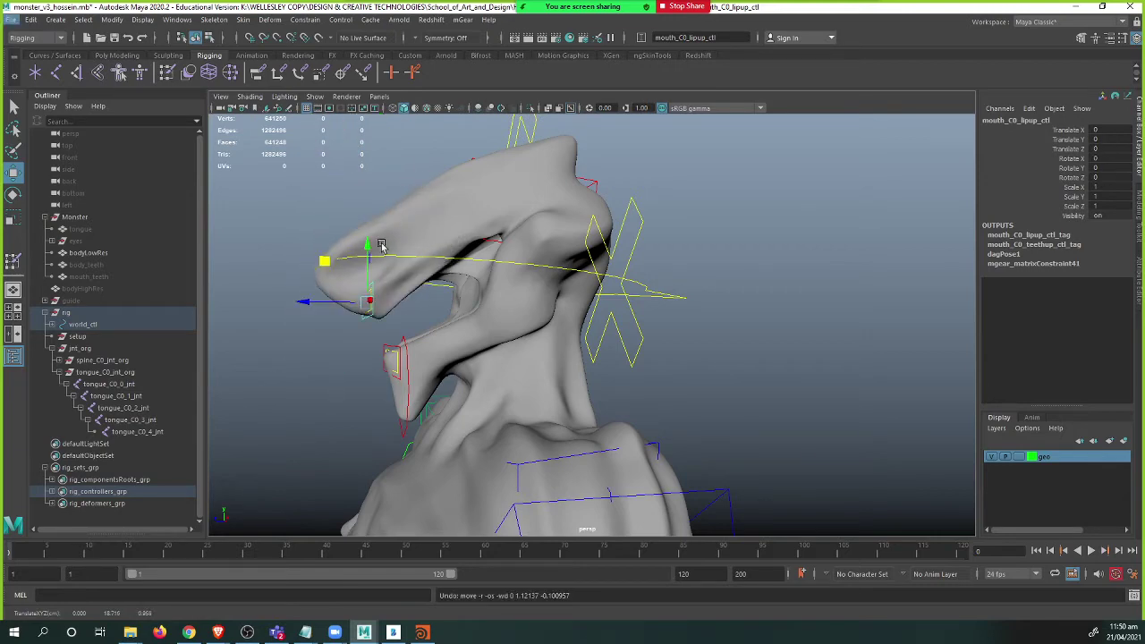
# - Try moving the upper teeth control mouth_C0_teethup_ctl up about 0.55 in Y, and undo the move
pyautogui.scroll(2, 369, 309)
pyautogui.keyDown('alt'); pyautogui.moveTo(376, 317); pyautogui.dragTo(424, 320); pyautogui.keyUp('alt')
pyautogui.click(373, 306)
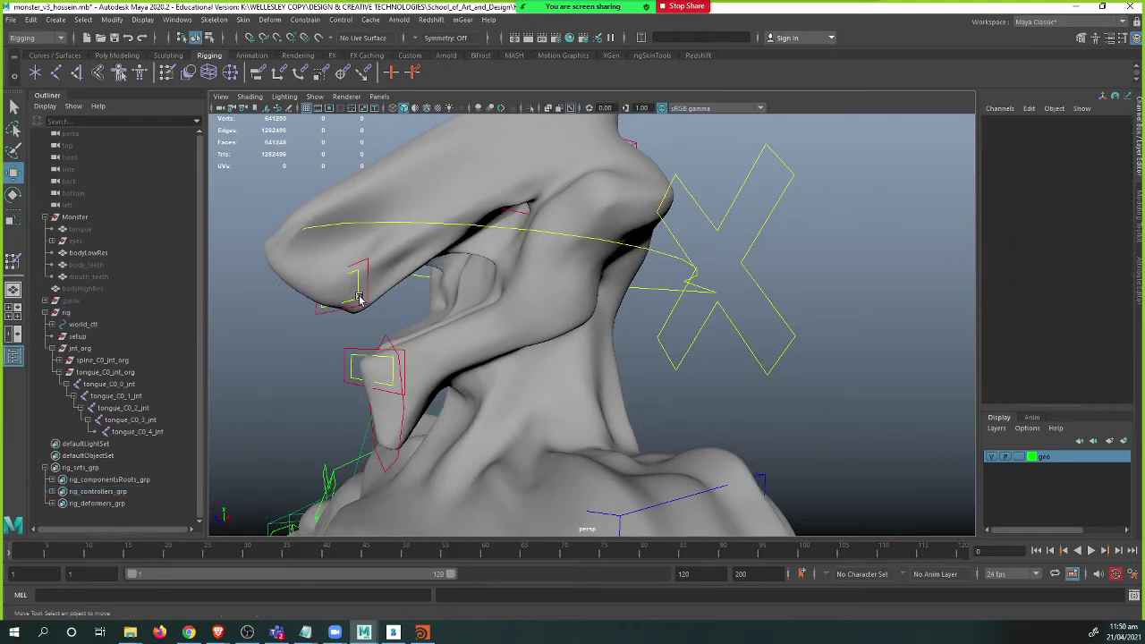
pyautogui.click(359, 300)
pyautogui.moveTo(340, 237); pyautogui.dragTo(338, 148)
pyautogui.hotkey('ctrl', 'z')
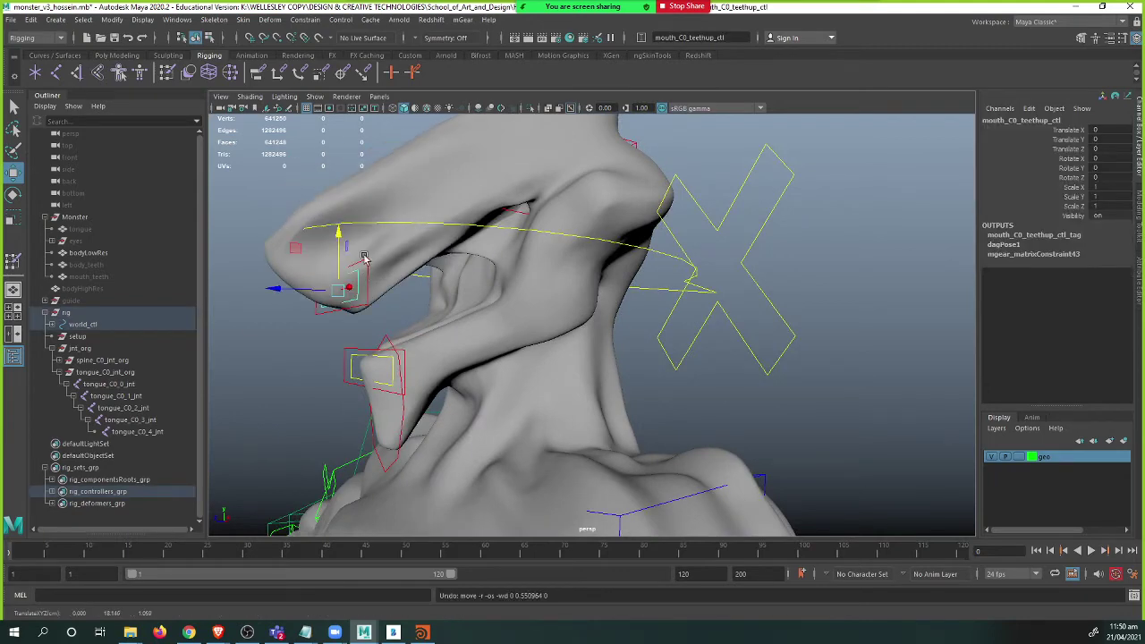
# - Move the upper lip control mouth_C0_lipup_ctl up about 1.365 in Y to expose the lip's skinning
pyautogui.click(368, 299)
pyautogui.scroll(-4, 378, 288)
pyautogui.keyDown('alt'); pyautogui.moveTo(376, 286); pyautogui.dragTo(443, 283); pyautogui.keyUp('alt')
pyautogui.scroll(2, 388, 306)
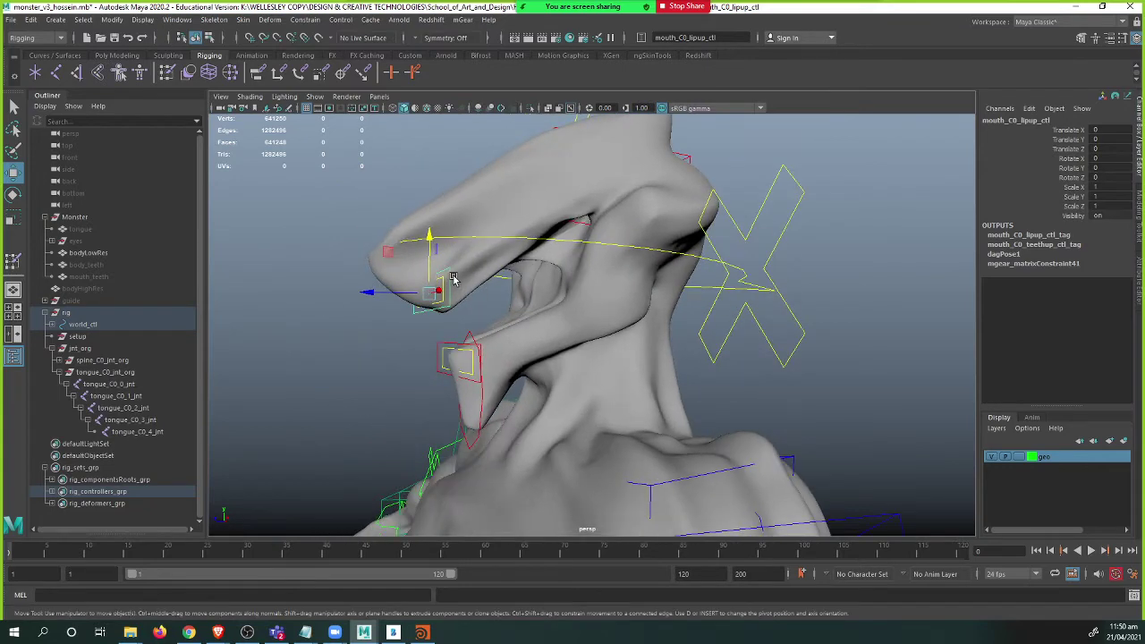
pyautogui.click(450, 273)
pyautogui.click(452, 278)
pyautogui.moveTo(433, 246); pyautogui.dragTo(421, 58)
# - Display the joints in the viewport and bring the head's mouth joints into view
pyautogui.click(317, 96)
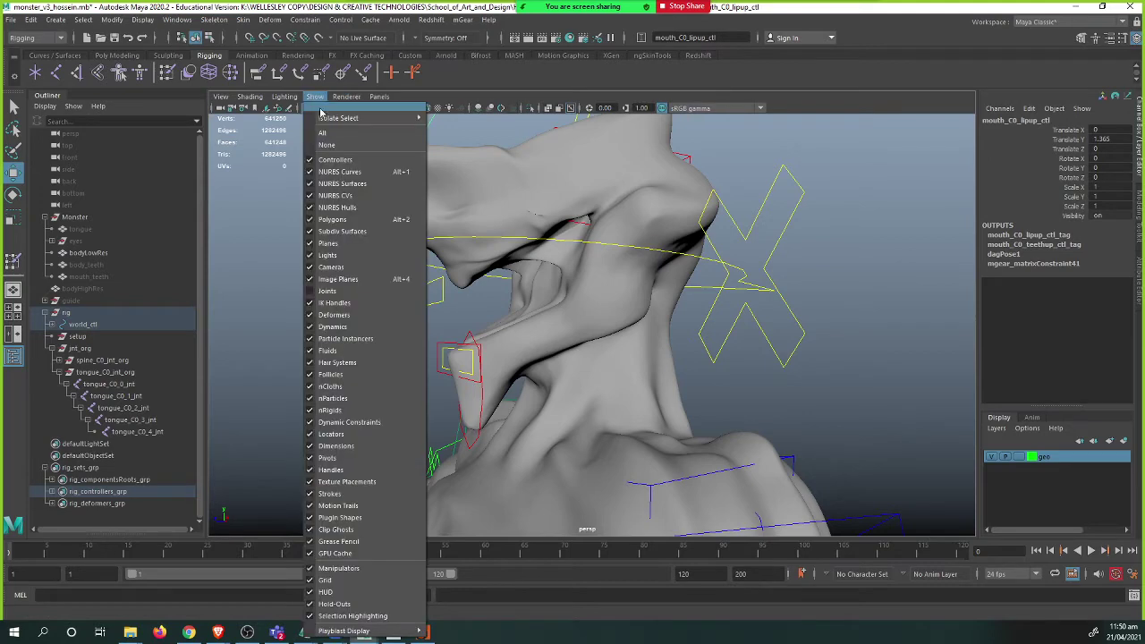
pyautogui.click(327, 291)
pyautogui.keyDown('alt'); pyautogui.moveTo(465, 273); pyautogui.dragTo(466, 319); pyautogui.keyUp('alt')
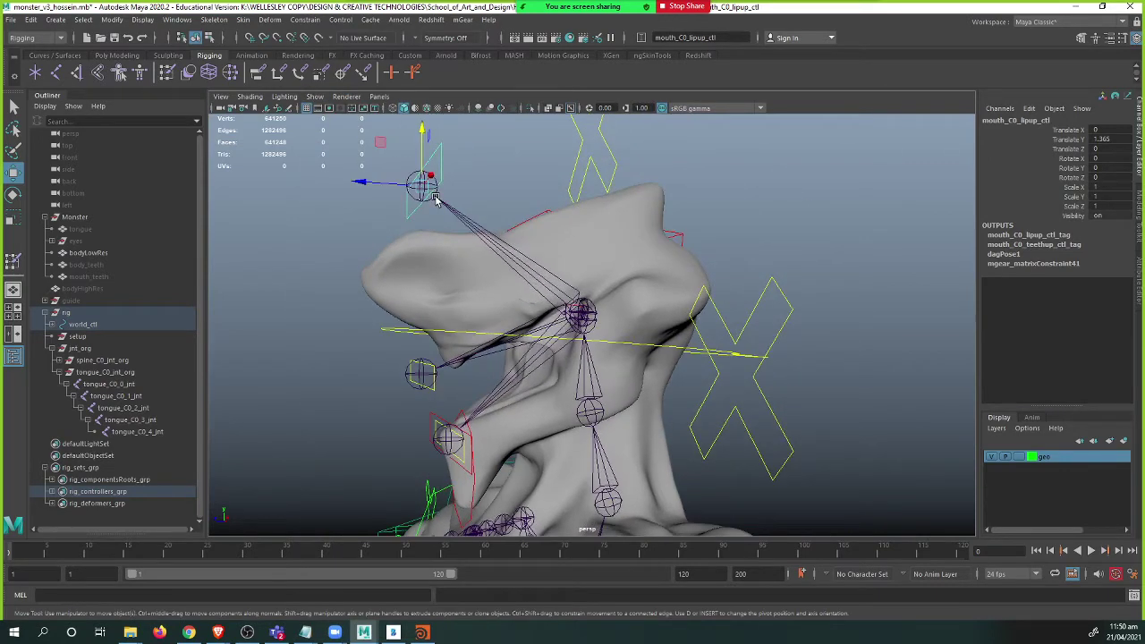
# - Start painting skin weights on bodyLowRes with the upper lip joint mouth_C0_lipup_jnt as the active influence
pyautogui.click(437, 299)
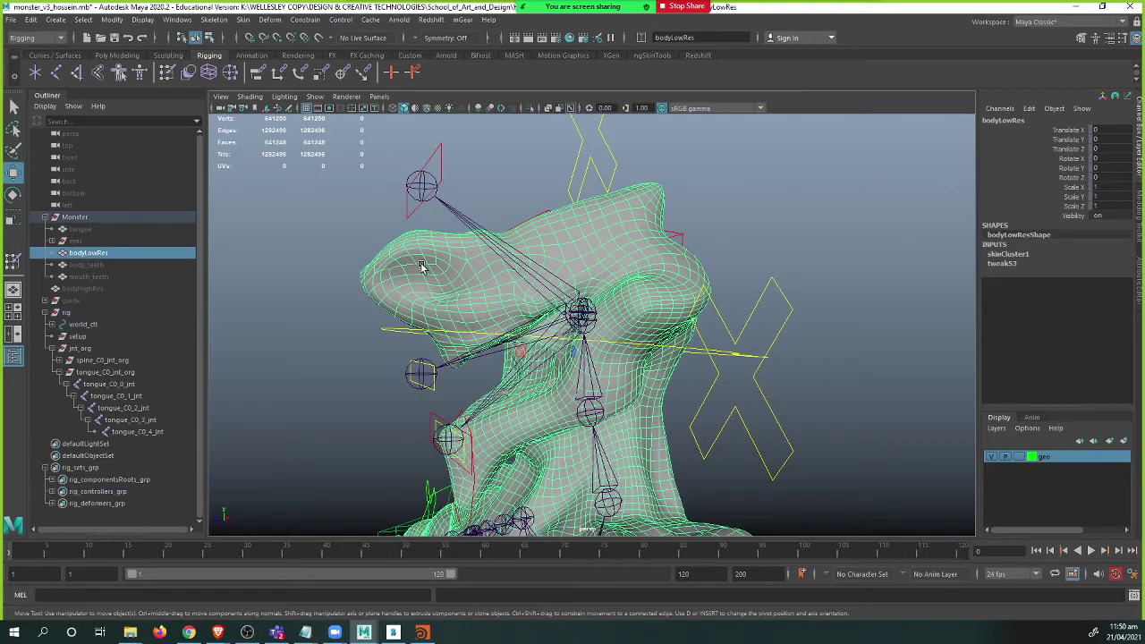
pyautogui.moveTo(423, 267)
pyautogui.mouseDown(button='right')
pyautogui.moveTo(376, 251)
pyautogui.moveTo(372, 262)
pyautogui.mouseUp(button='right')
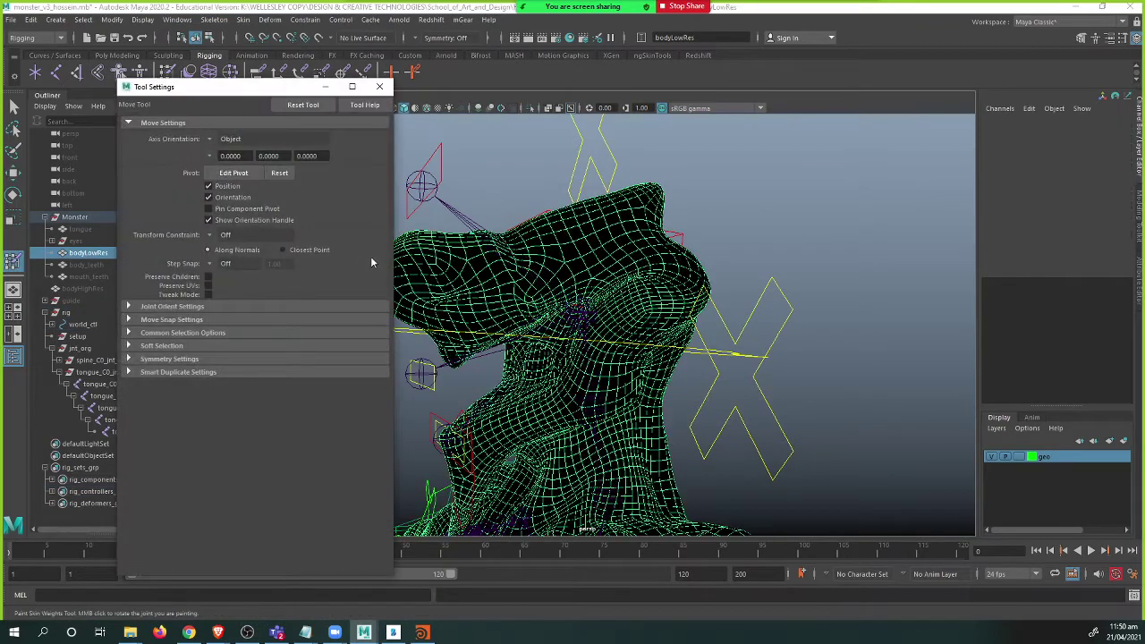
pyautogui.moveTo(421, 186)
pyautogui.mouseDown(button='right')
pyautogui.moveTo(433, 149)
pyautogui.moveTo(425, 157)
pyautogui.mouseUp(button='right')
pyautogui.keyDown('alt'); pyautogui.moveTo(426, 216); pyautogui.dragTo(498, 196, button='middle'); pyautogui.keyUp('alt')
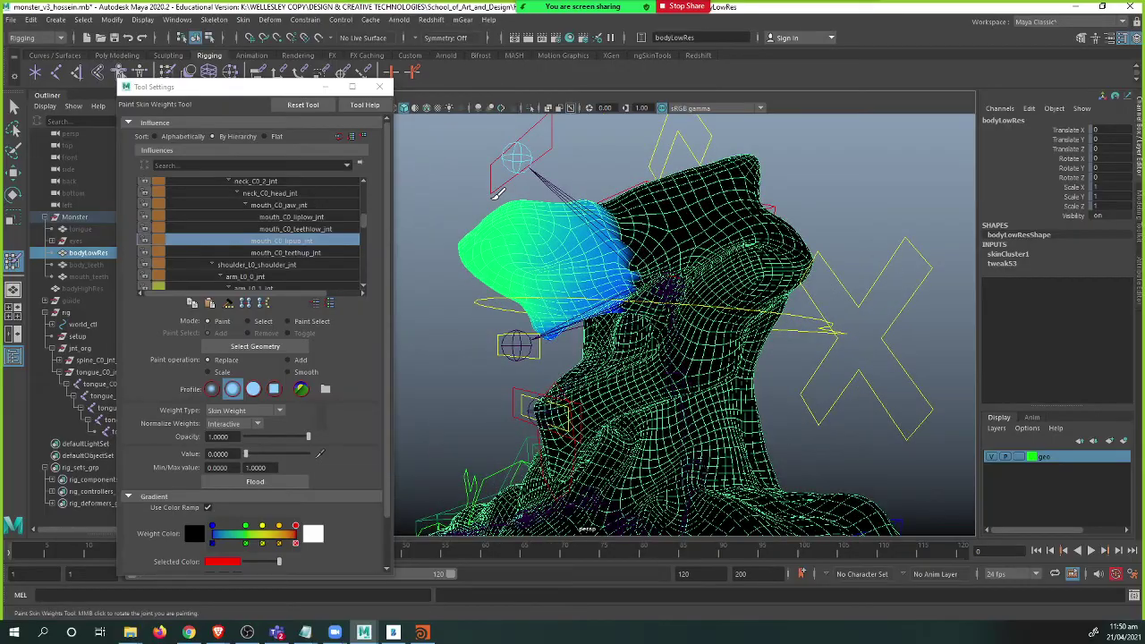
pyautogui.moveTo(511, 230)
pyautogui.keyDown('alt'); pyautogui.mouseDown()
pyautogui.moveTo(563, 235)
pyautogui.moveTo(511, 330)
pyautogui.moveTo(559, 279)
pyautogui.moveTo(626, 268)
pyautogui.moveTo(588, 261)
pyautogui.moveTo(603, 258)
pyautogui.mouseUp(); pyautogui.keyUp('alt')
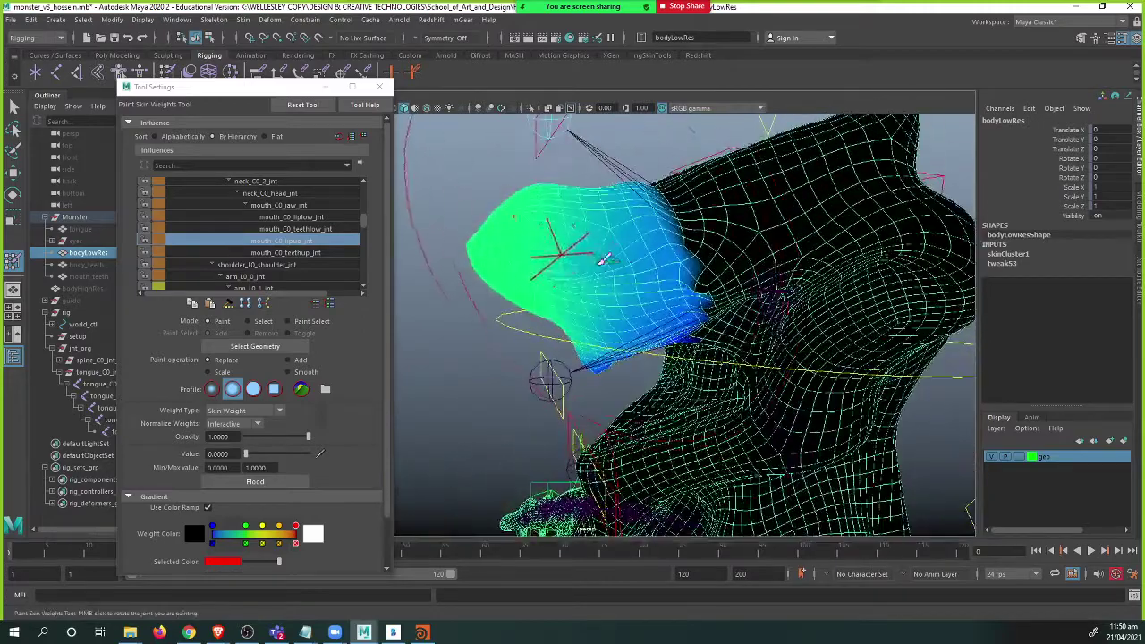
# - Set the weight brush to a soft profile in Add mode with value 0.2233, and paint lip weight on one side of the snout
pyautogui.click(213, 394)
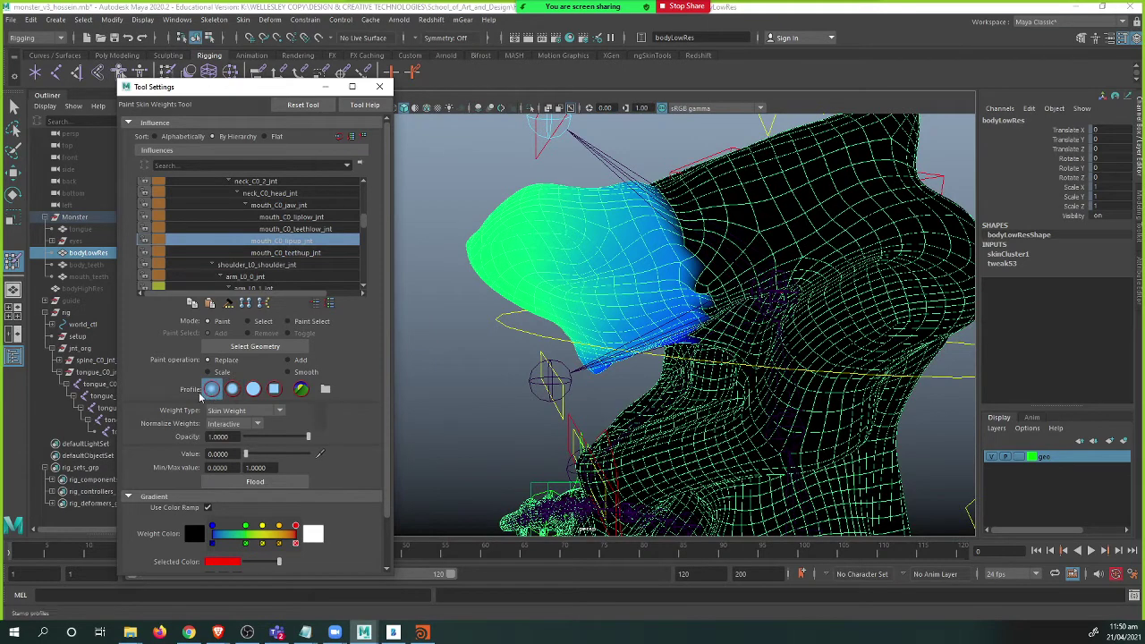
pyautogui.click(288, 360)
pyautogui.moveTo(246, 454); pyautogui.dragTo(259, 455)
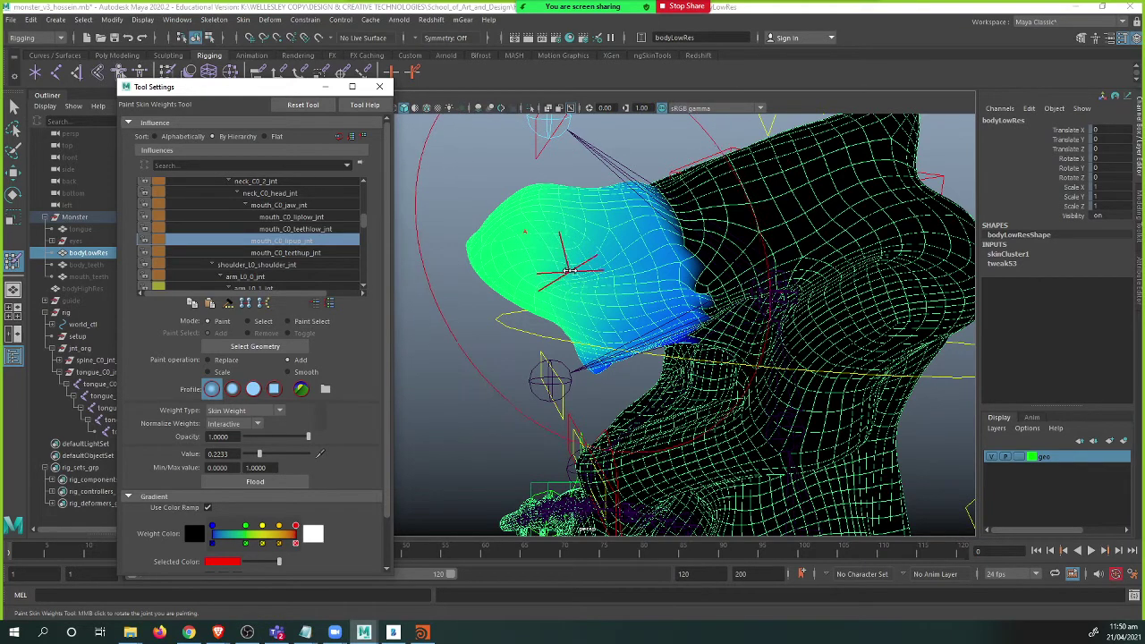
pyautogui.press('b')
pyautogui.moveTo(567, 268)
pyautogui.mouseDown()
pyautogui.moveTo(503, 267)
pyautogui.moveTo(581, 255)
pyautogui.moveTo(542, 261)
pyautogui.moveTo(559, 235)
pyautogui.moveTo(490, 208)
pyautogui.mouseUp()
pyautogui.moveTo(556, 176)
pyautogui.mouseDown()
pyautogui.moveTo(553, 166)
pyautogui.moveTo(500, 181)
pyautogui.mouseUp()
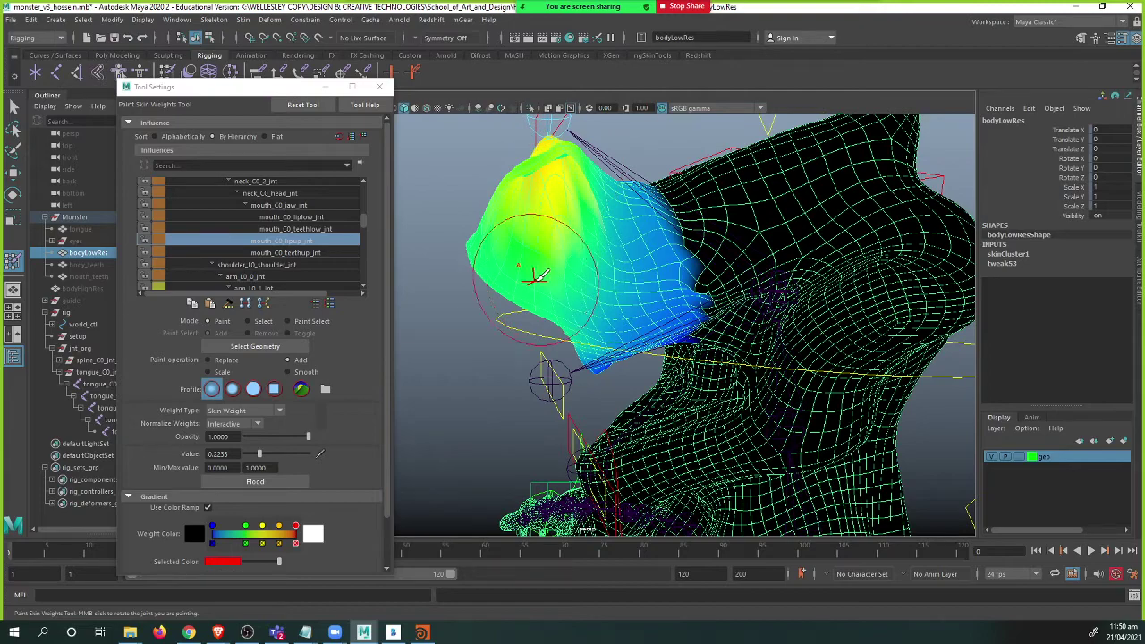
# - Add upper lip joint weight to the opposite side of the snout
pyautogui.keyDown('alt'); pyautogui.moveTo(537, 268); pyautogui.dragTo(620, 276); pyautogui.keyUp('alt')
pyautogui.keyDown('alt'); pyautogui.moveTo(701, 267); pyautogui.dragTo(795, 291); pyautogui.keyUp('alt')
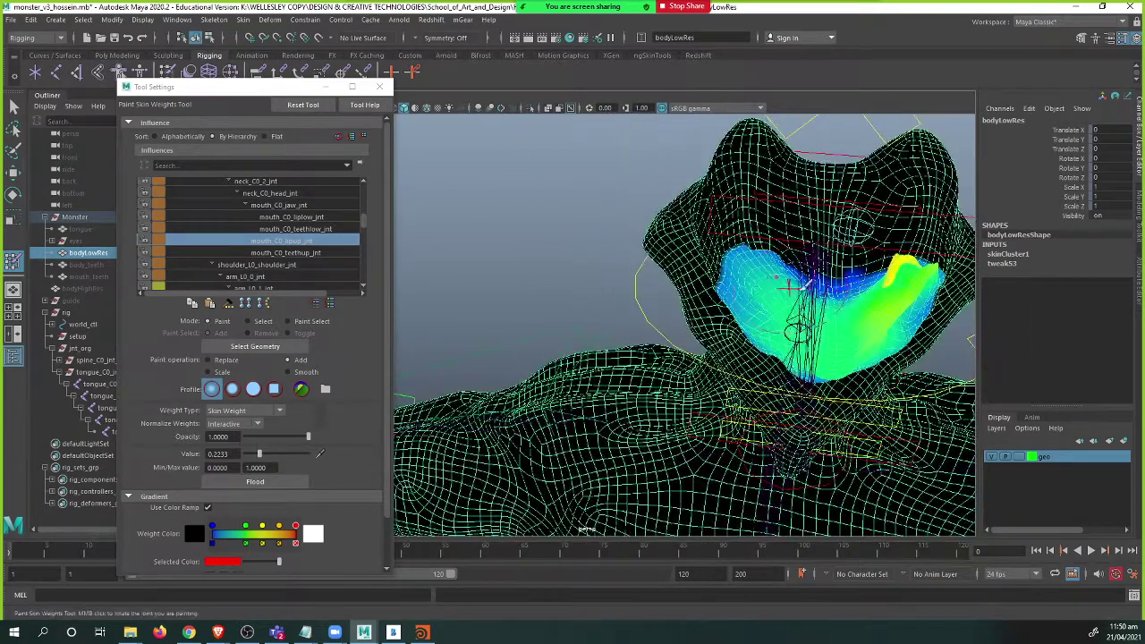
pyautogui.moveTo(892, 273)
pyautogui.mouseDown()
pyautogui.moveTo(812, 288)
pyautogui.moveTo(904, 293)
pyautogui.moveTo(881, 279)
pyautogui.moveTo(771, 289)
pyautogui.moveTo(766, 254)
pyautogui.mouseUp()
pyautogui.moveTo(788, 242)
pyautogui.mouseDown()
pyautogui.moveTo(761, 268)
pyautogui.moveTo(736, 258)
pyautogui.moveTo(749, 236)
pyautogui.moveTo(760, 251)
pyautogui.mouseUp()
pyautogui.moveTo(805, 300)
pyautogui.keyDown('alt'); pyautogui.mouseDown()
pyautogui.moveTo(792, 269)
pyautogui.moveTo(716, 248)
pyautogui.moveTo(725, 264)
pyautogui.moveTo(676, 231)
pyautogui.mouseUp(); pyautogui.keyUp('alt')
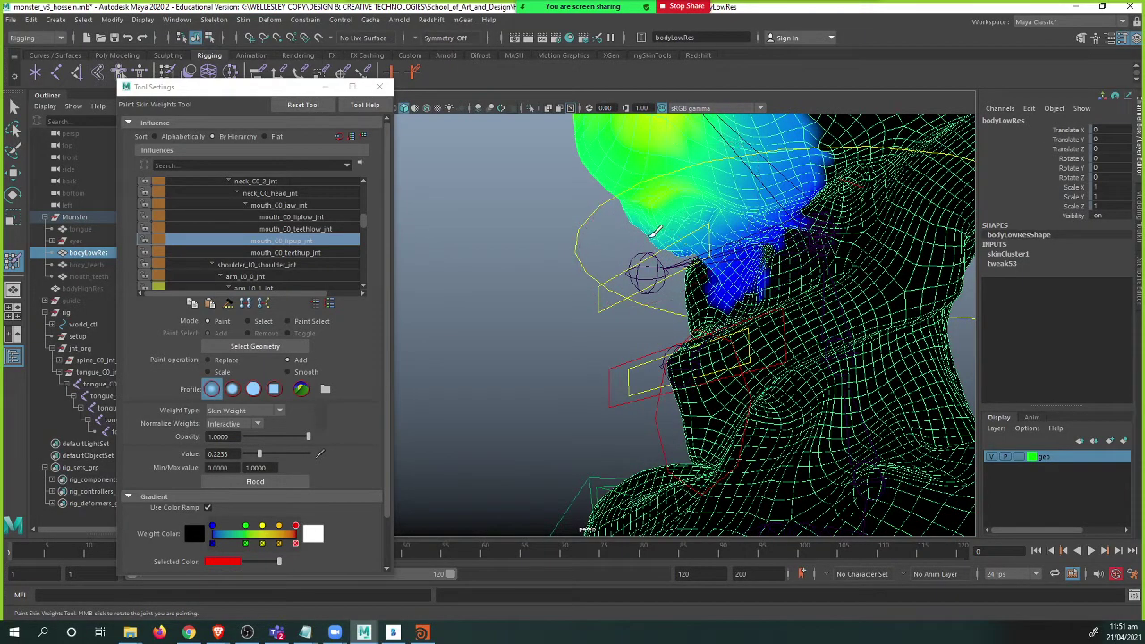
# - Add more upper lip joint weight over the snout's front, underside and top until the whole tip is strongly weighted
pyautogui.moveTo(656, 231)
pyautogui.keyDown('alt'); pyautogui.mouseDown()
pyautogui.moveTo(616, 226)
pyautogui.moveTo(591, 201)
pyautogui.mouseUp(); pyautogui.keyUp('alt')
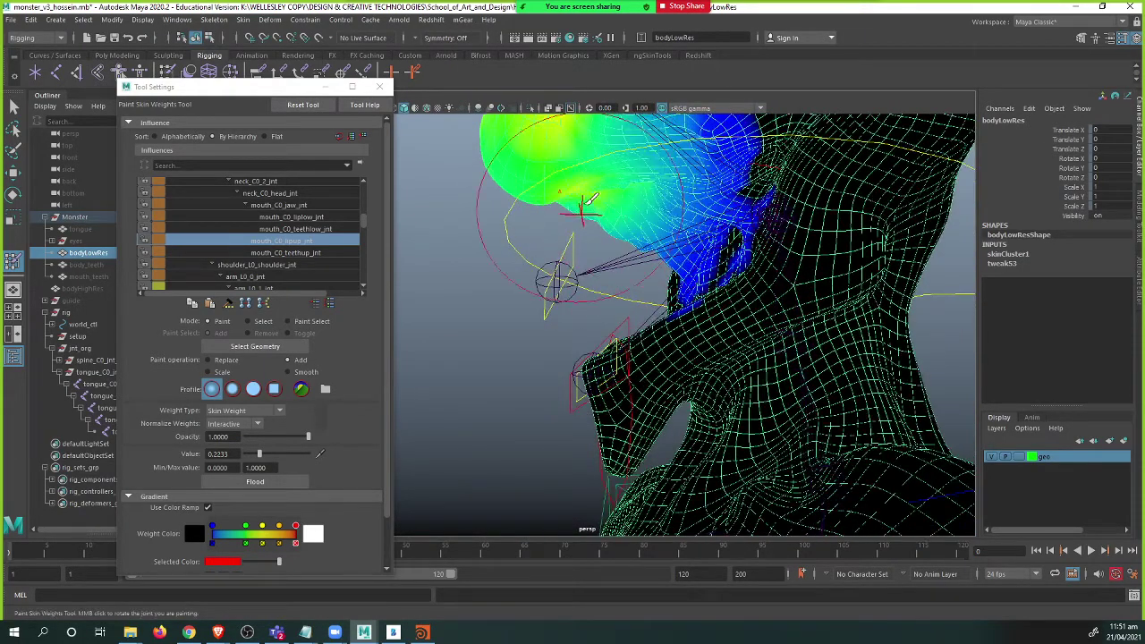
pyautogui.keyDown('alt'); pyautogui.moveTo(587, 202); pyautogui.dragTo(533, 242, button='middle'); pyautogui.keyUp('alt')
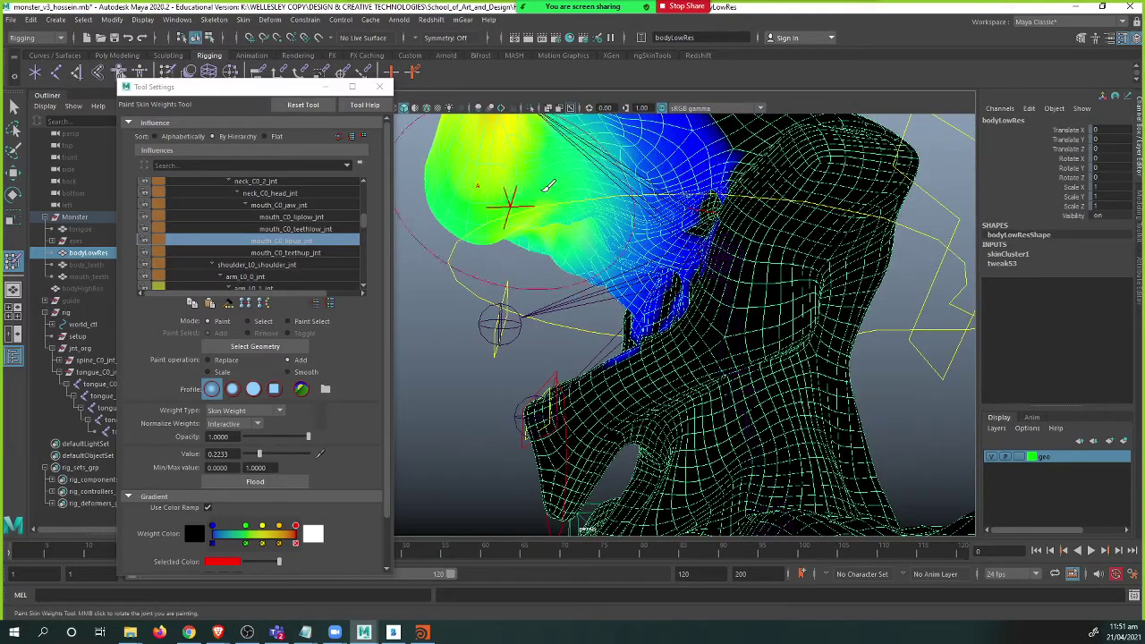
pyautogui.moveTo(547, 186)
pyautogui.keyDown('alt'); pyautogui.mouseDown()
pyautogui.moveTo(539, 192)
pyautogui.moveTo(590, 211)
pyautogui.mouseUp(); pyautogui.keyUp('alt')
pyautogui.keyDown('alt'); pyautogui.moveTo(591, 210); pyautogui.dragTo(637, 242, button='right'); pyautogui.keyUp('alt')
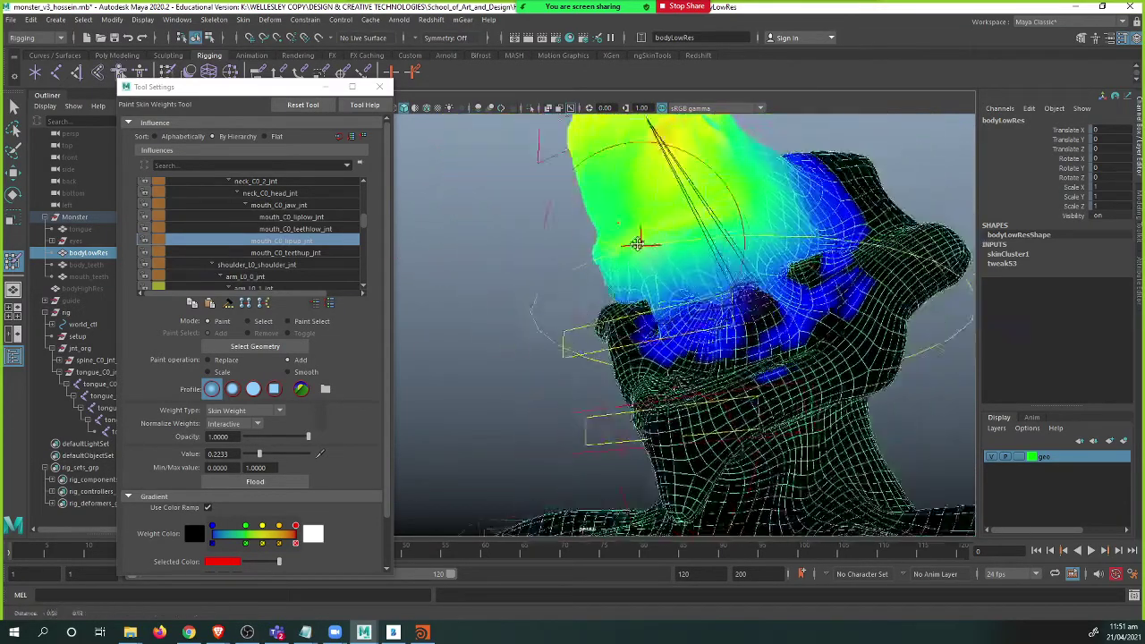
pyautogui.keyDown('alt'); pyautogui.moveTo(637, 241); pyautogui.dragTo(644, 250); pyautogui.keyUp('alt')
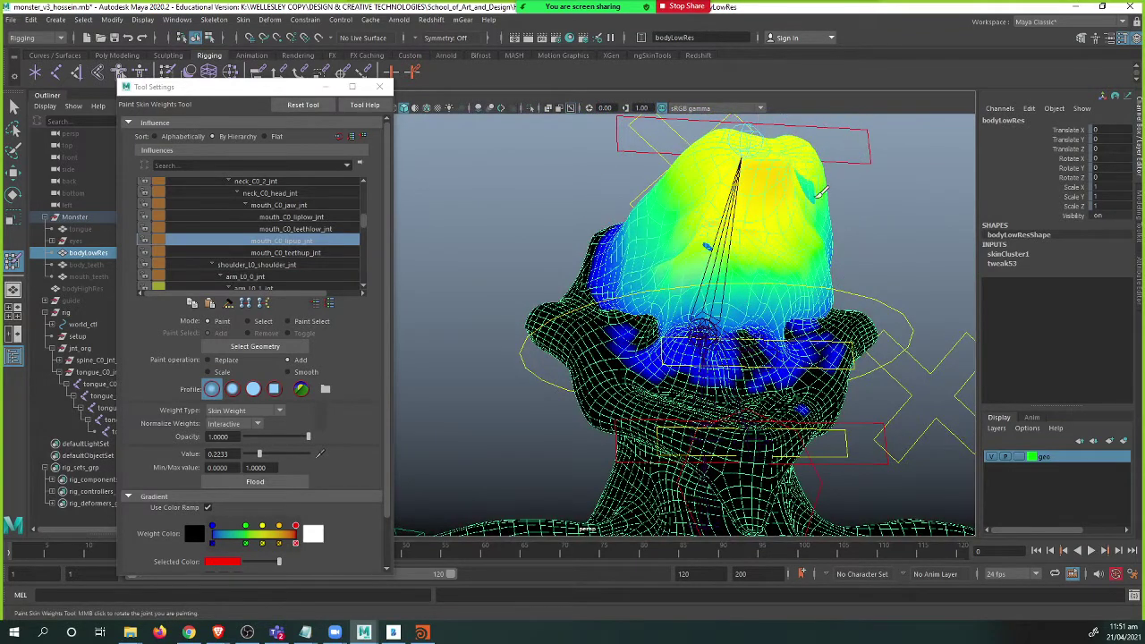
pyautogui.moveTo(816, 191)
pyautogui.mouseDown()
pyautogui.moveTo(813, 174)
pyautogui.moveTo(707, 199)
pyautogui.moveTo(706, 268)
pyautogui.moveTo(757, 281)
pyautogui.moveTo(769, 297)
pyautogui.mouseUp()
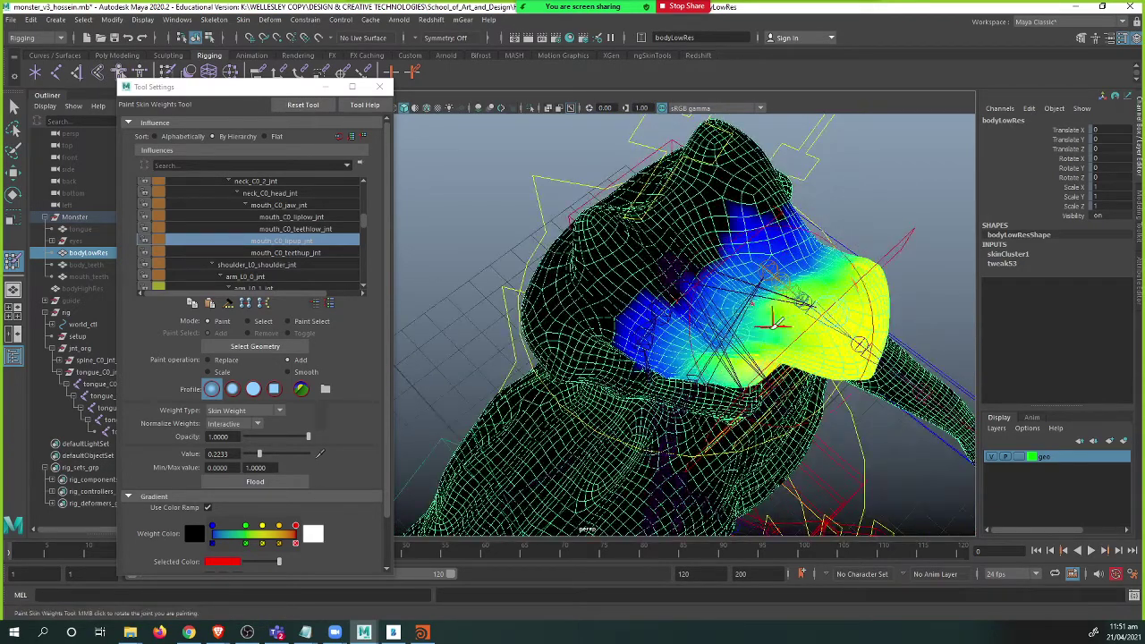
pyautogui.keyDown('alt'); pyautogui.moveTo(859, 344); pyautogui.dragTo(676, 376); pyautogui.keyUp('alt')
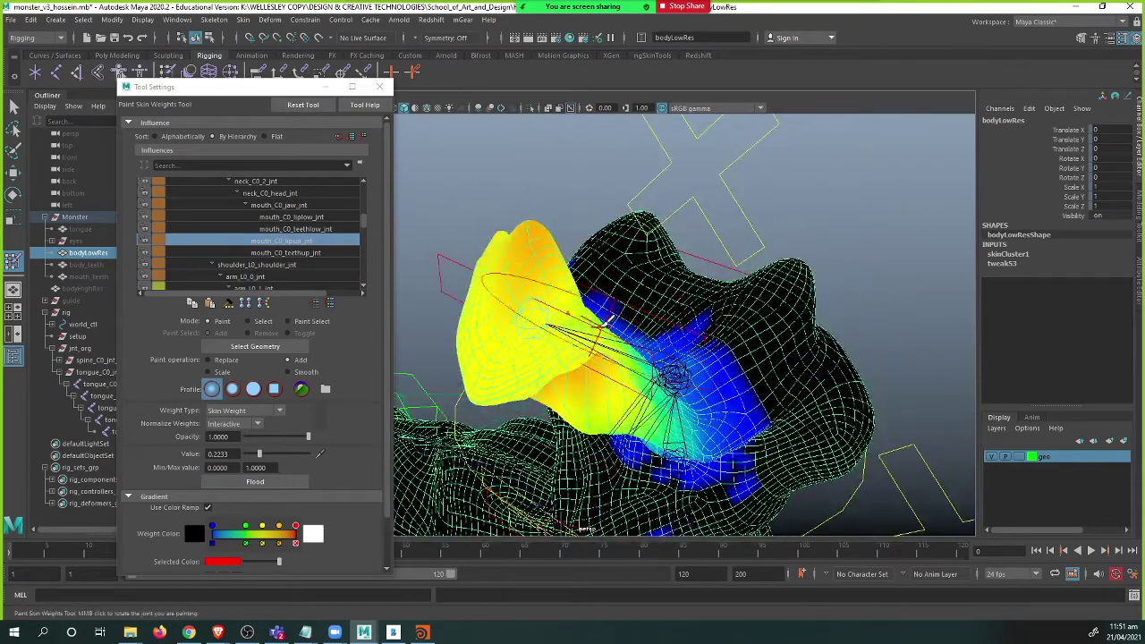
pyautogui.moveTo(591, 323)
pyautogui.keyDown('alt'); pyautogui.mouseDown()
pyautogui.moveTo(547, 267)
pyautogui.moveTo(626, 273)
pyautogui.mouseUp(); pyautogui.keyUp('alt')
# - Switch the paint operation to Smooth and flood the upper lip joint's weights five times
pyautogui.click(288, 373)
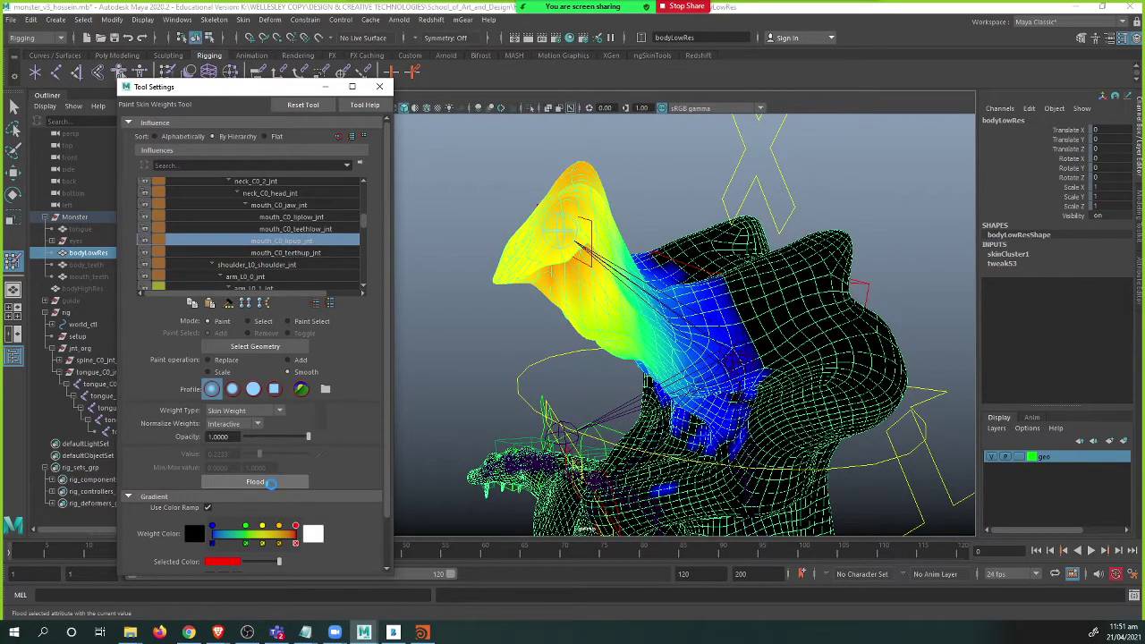
pyautogui.click(271, 484)
pyautogui.click(266, 484)
pyautogui.click(262, 481)
pyautogui.click(259, 481)
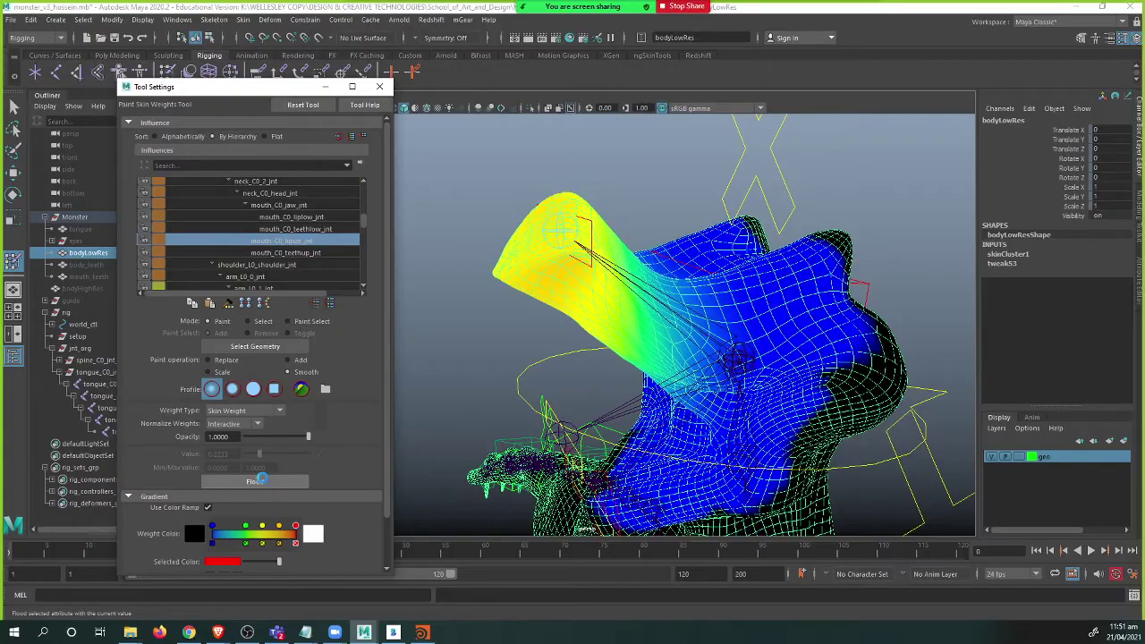
pyautogui.click(259, 481)
pyautogui.keyDown('alt'); pyautogui.moveTo(757, 346); pyautogui.dragTo(556, 386); pyautogui.keyUp('alt')
# - Leave weight painting and move the upper lip control mouth_C0_lipup_ctl back down to test the smoothed deformation
pyautogui.press('q')
pyautogui.keyDown('alt'); pyautogui.moveTo(564, 198); pyautogui.dragTo(587, 215); pyautogui.keyUp('alt')
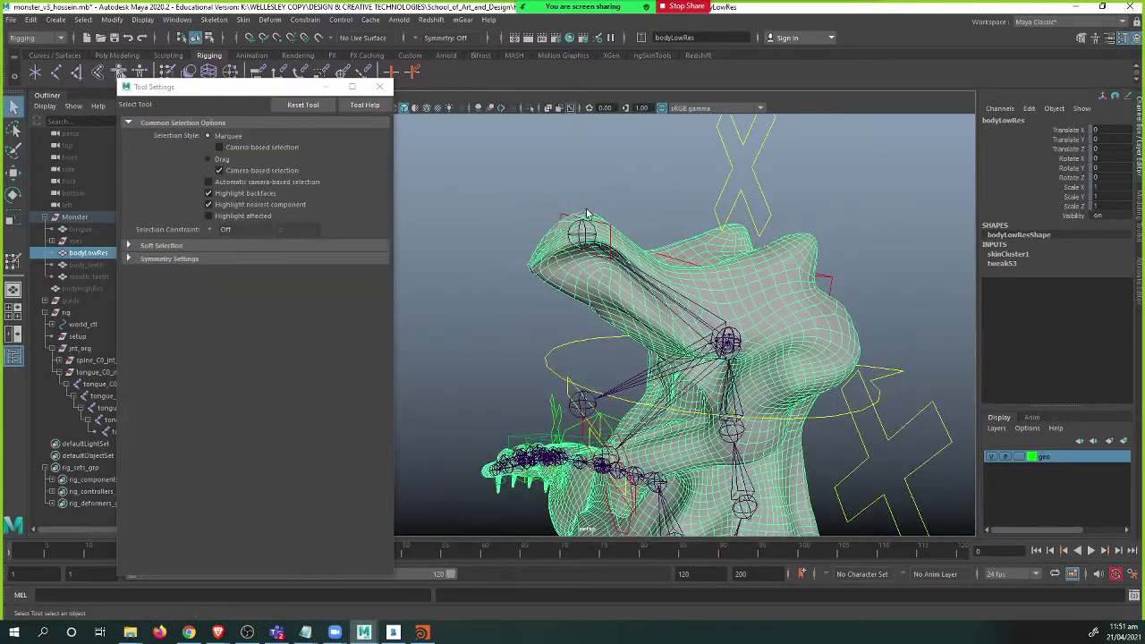
pyautogui.click(566, 219)
pyautogui.press('w')
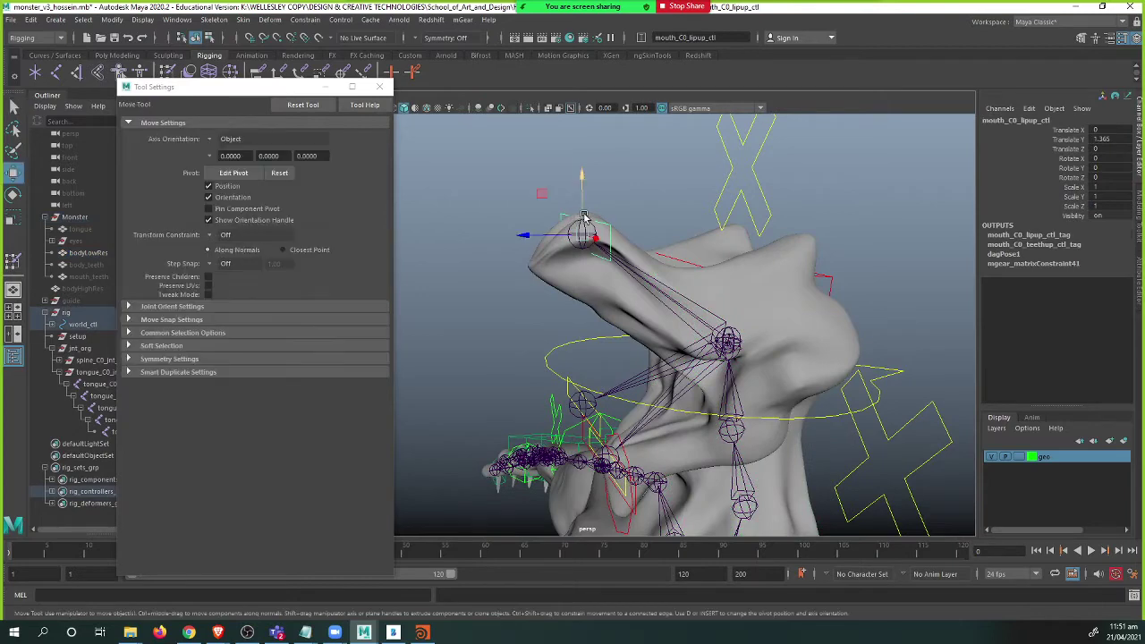
pyautogui.moveTo(539, 192); pyautogui.dragTo(492, 279, button='middle')
pyautogui.moveTo(591, 156); pyautogui.dragTo(600, 212)
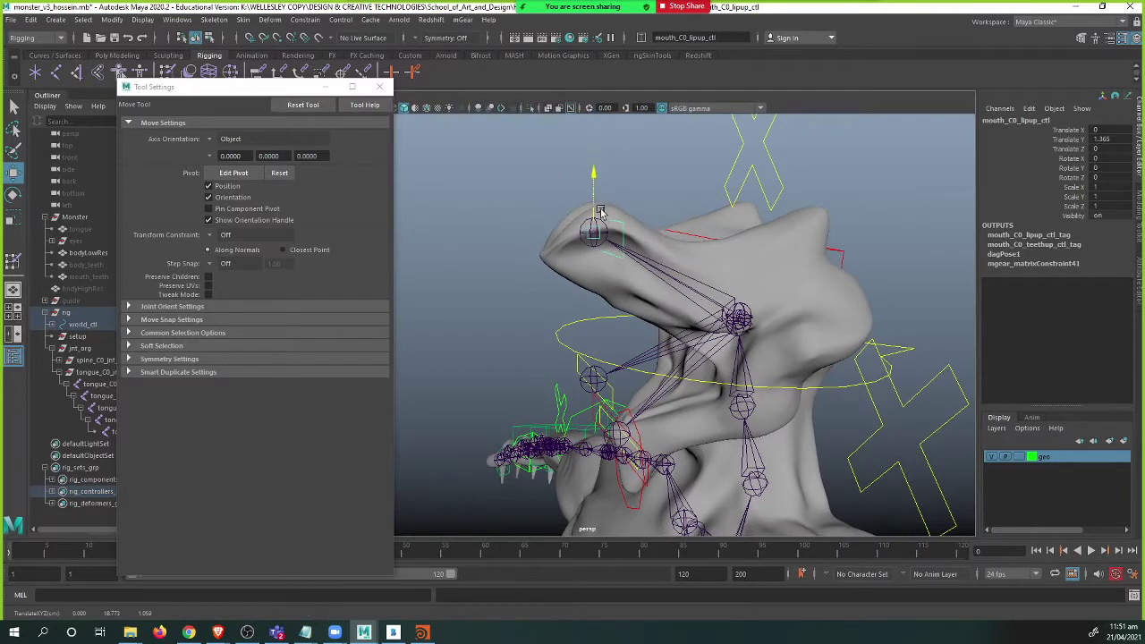
# - Try rotating the head control neck_C0_head_ctl to test the head deformation, and undo the rotation
pyautogui.keyDown('alt'); pyautogui.moveTo(529, 273); pyautogui.dragTo(613, 231); pyautogui.keyUp('alt')
pyautogui.click(726, 263)
pyautogui.press('r')
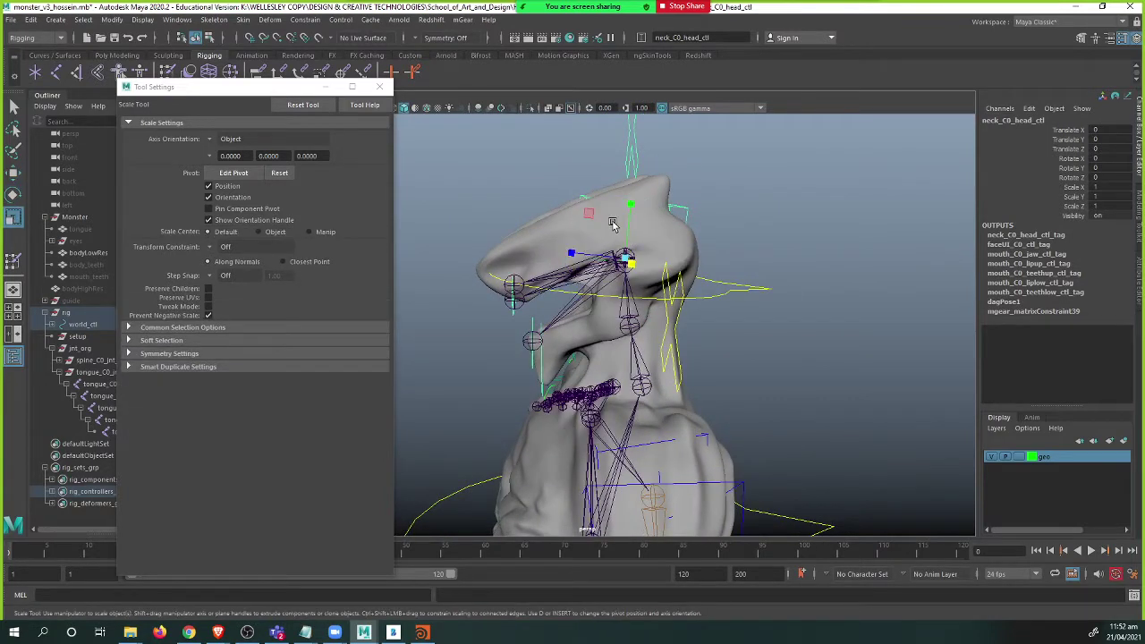
pyautogui.press('e')
pyautogui.moveTo(629, 205); pyautogui.dragTo(877, 192)
pyautogui.scroll(3, 767, 243)
pyautogui.hotkey('ctrl', 'z')
# - Bring the upper body into view and undo the last four changes
pyautogui.scroll(-3, 877, 191)
pyautogui.keyDown('alt'); pyautogui.moveTo(716, 242); pyautogui.dragTo(787, 224); pyautogui.keyUp('alt')
pyautogui.scroll(-3, 671, 304)
pyautogui.keyDown('alt'); pyautogui.moveTo(669, 313); pyautogui.dragTo(647, 269, button='middle'); pyautogui.keyUp('alt')
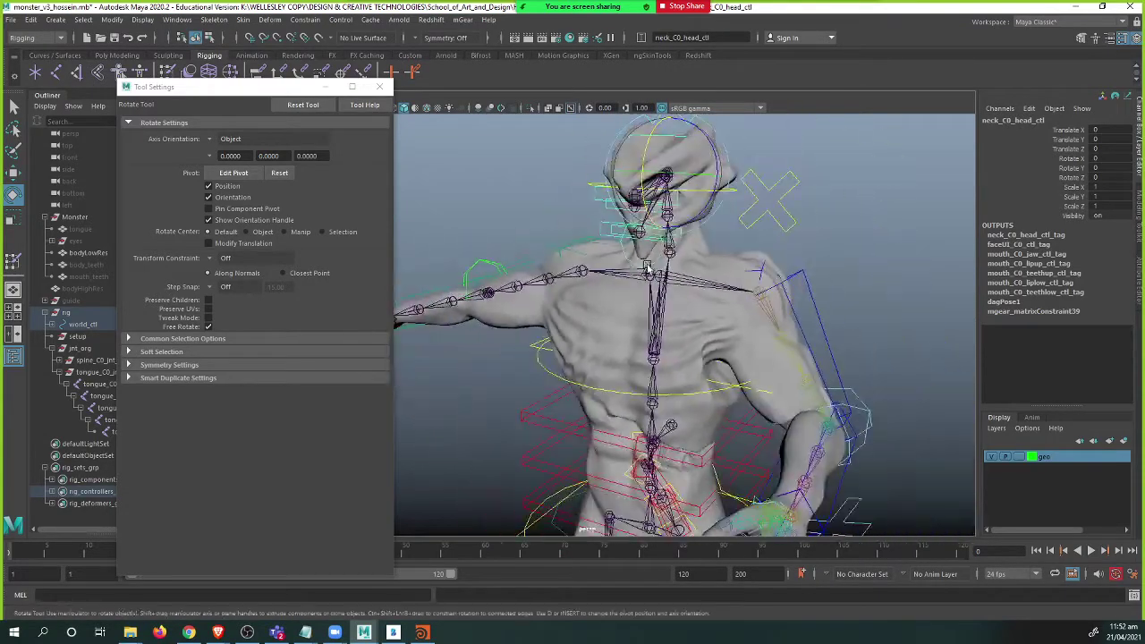
pyautogui.hotkey('ctrl', 'z')
pyautogui.hotkey('ctrl', 'z')
pyautogui.hotkey('ctrl', 'z')
pyautogui.hotkey('ctrl', 'z')
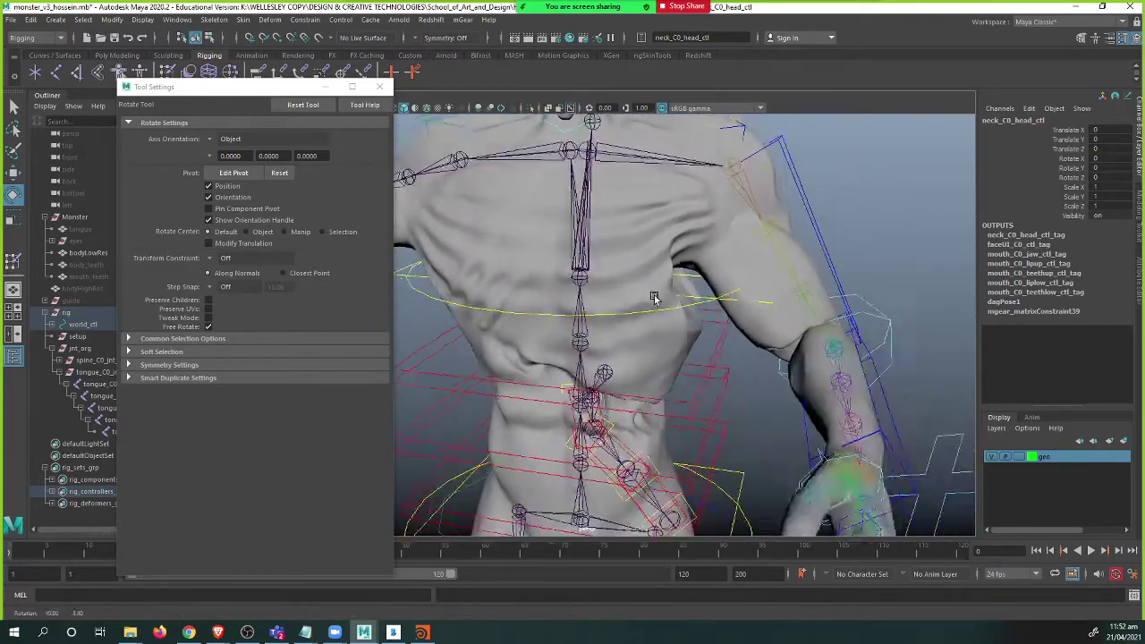
# - Undo the last three changes to get back to the bodyLowRes selection and apply a Delta Mush deformer to it
pyautogui.keyDown('alt'); pyautogui.moveTo(654, 296); pyautogui.dragTo(661, 295); pyautogui.keyUp('alt')
pyautogui.click(747, 272)
pyautogui.hotkey('ctrl', 'z')
pyautogui.hotkey('ctrl', 'z')
pyautogui.hotkey('ctrl', 'z')
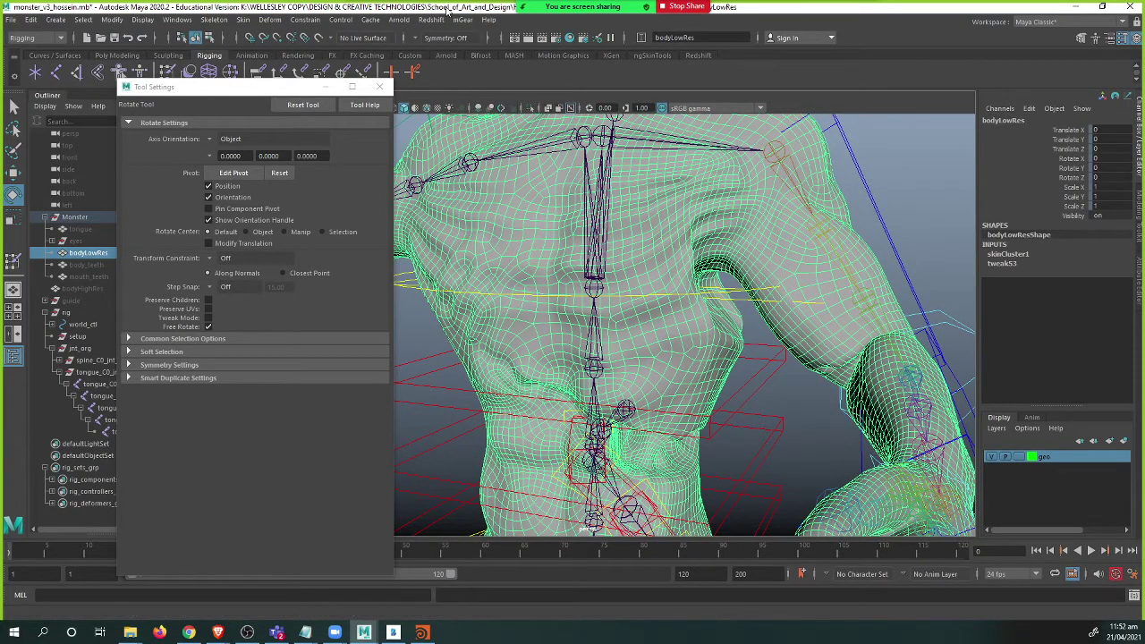
pyautogui.click(272, 20)
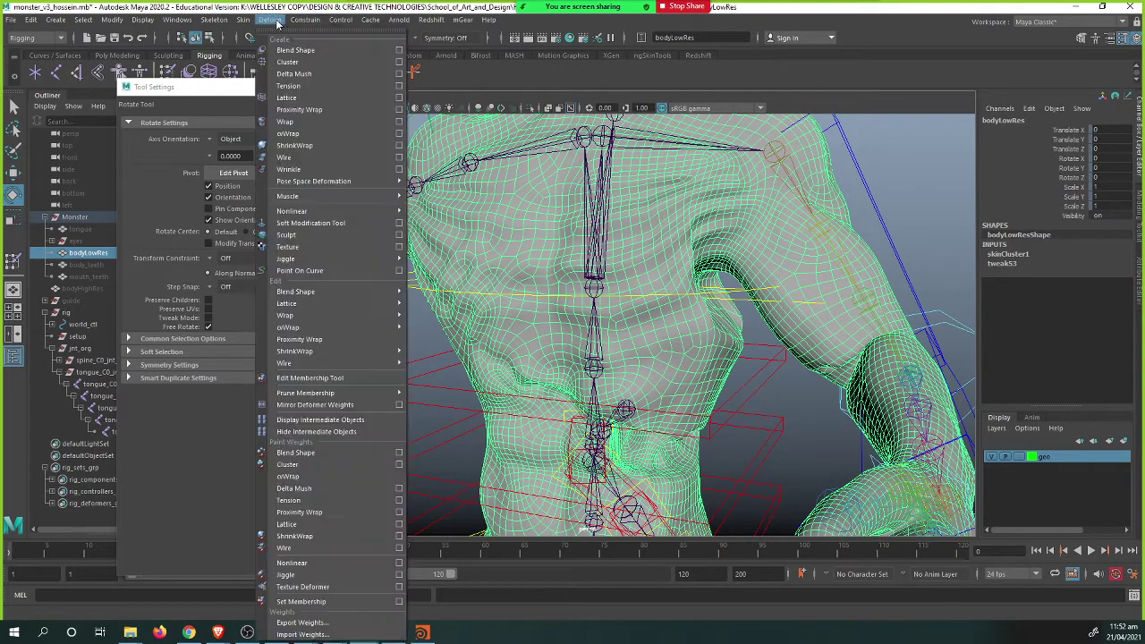
pyautogui.click(315, 75)
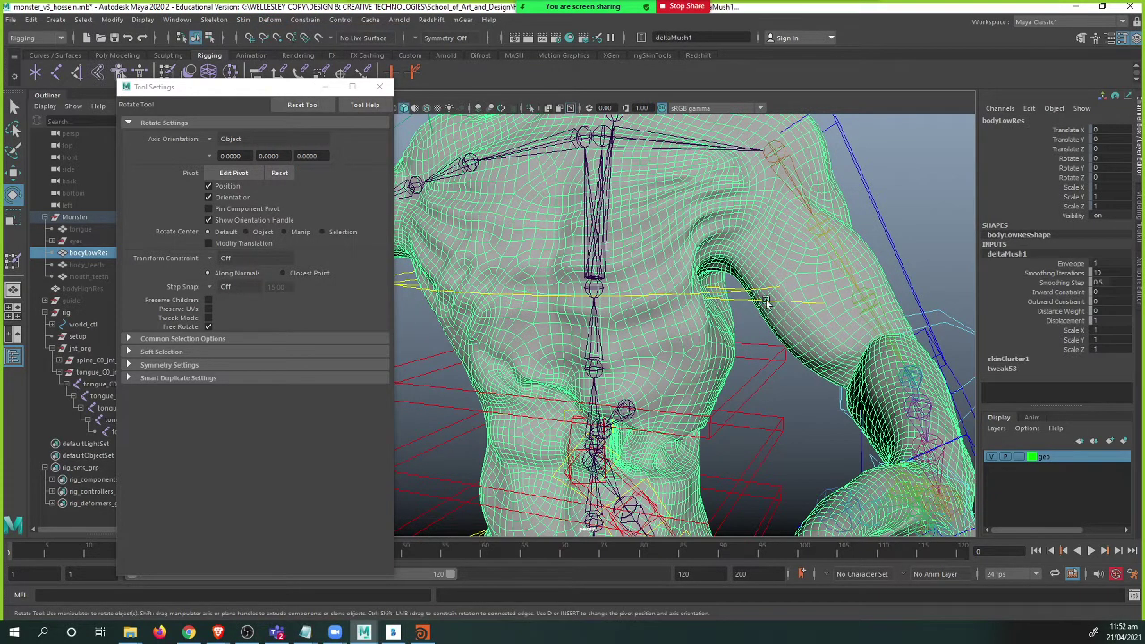
# - Vary the Delta Mush envelope and return it to 1 to compare the armpit and elbow deformation with and without smoothing
pyautogui.scroll(6, 688, 291)
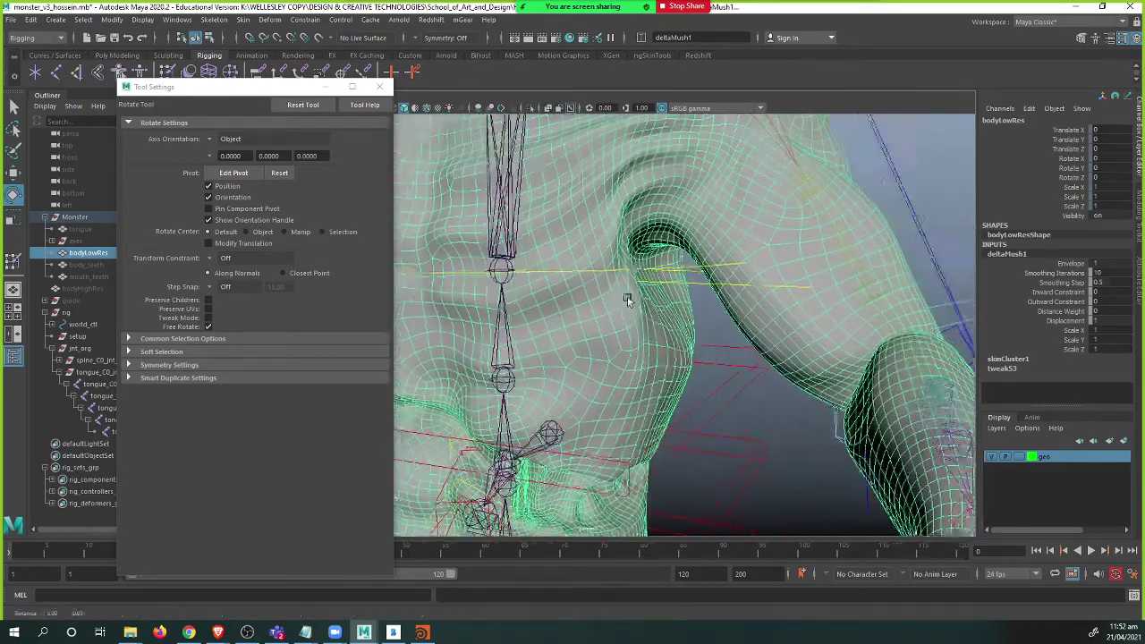
pyautogui.keyDown('alt'); pyautogui.moveTo(703, 310); pyautogui.dragTo(559, 336); pyautogui.keyUp('alt')
pyautogui.click(1071, 263)
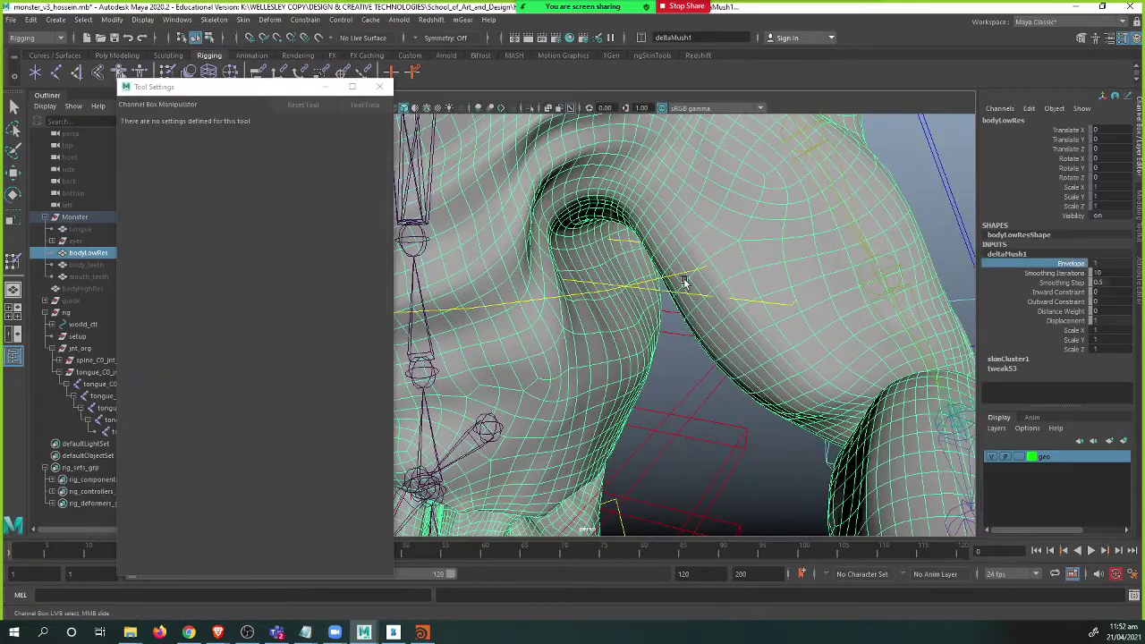
pyautogui.moveTo(685, 284); pyautogui.dragTo(840, 277, button='middle')
pyautogui.keyDown('alt'); pyautogui.moveTo(778, 306); pyautogui.dragTo(637, 335); pyautogui.keyUp('alt')
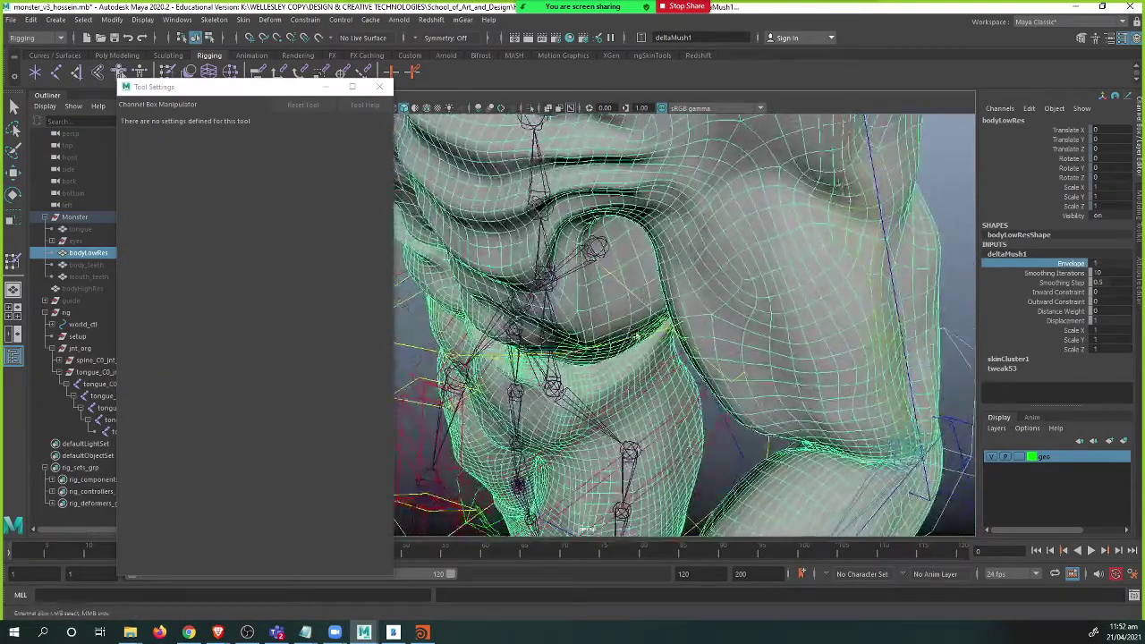
pyautogui.keyDown('alt'); pyautogui.moveTo(637, 336); pyautogui.dragTo(754, 316, button='right'); pyautogui.keyUp('alt')
pyautogui.keyDown('alt'); pyautogui.moveTo(754, 316); pyautogui.dragTo(554, 289, button='middle'); pyautogui.keyUp('alt')
pyautogui.moveTo(626, 320); pyautogui.dragTo(799, 318, button='middle')
pyautogui.keyDown('alt'); pyautogui.moveTo(671, 327); pyautogui.dragTo(677, 288); pyautogui.keyUp('alt')
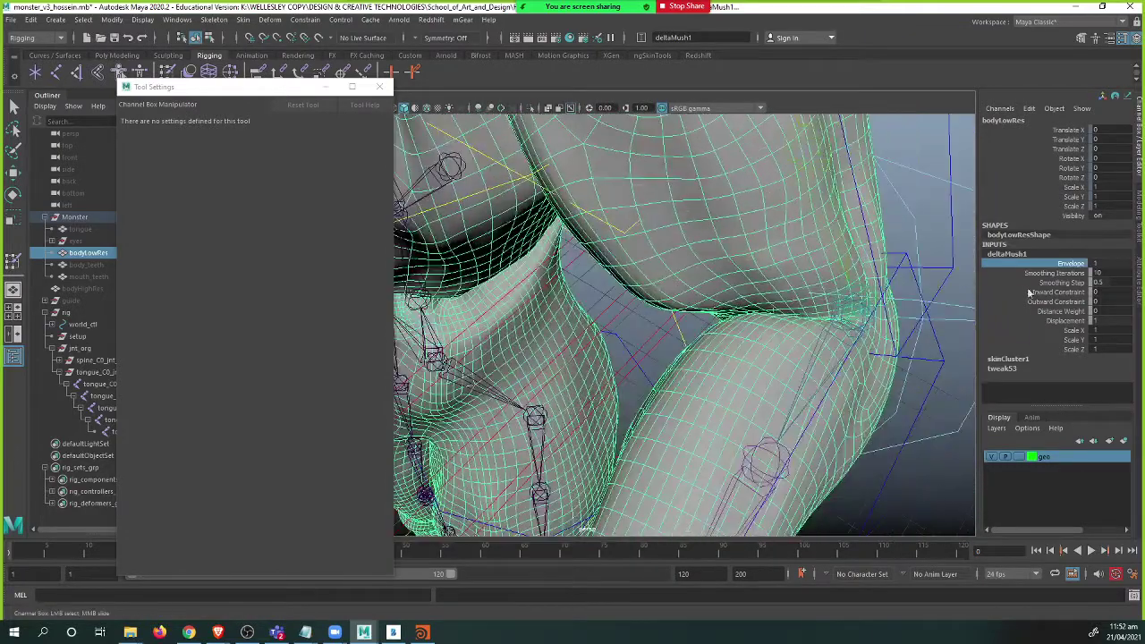
# - Try 20 smoothing iterations on the Delta Mush and vary its envelope between 0 and 1 to compare the armpit
pyautogui.click(1070, 274)
pyautogui.doubleClick(1110, 274)
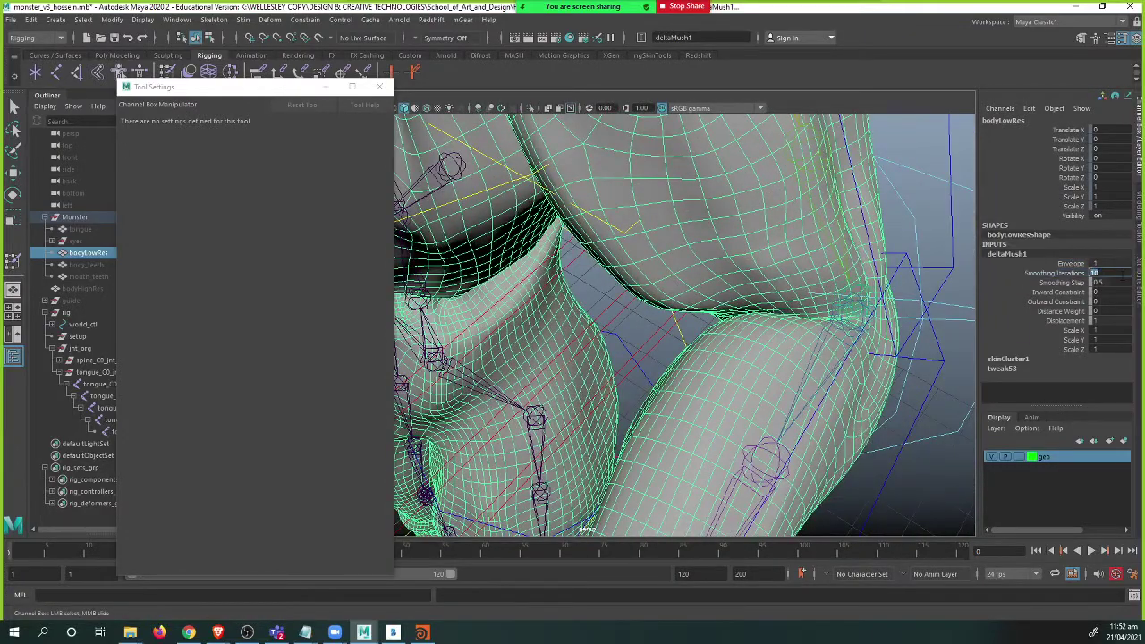
pyautogui.write('20')
pyautogui.press('Return')
pyautogui.keyDown('alt'); pyautogui.moveTo(590, 296); pyautogui.dragTo(671, 294); pyautogui.keyUp('alt')
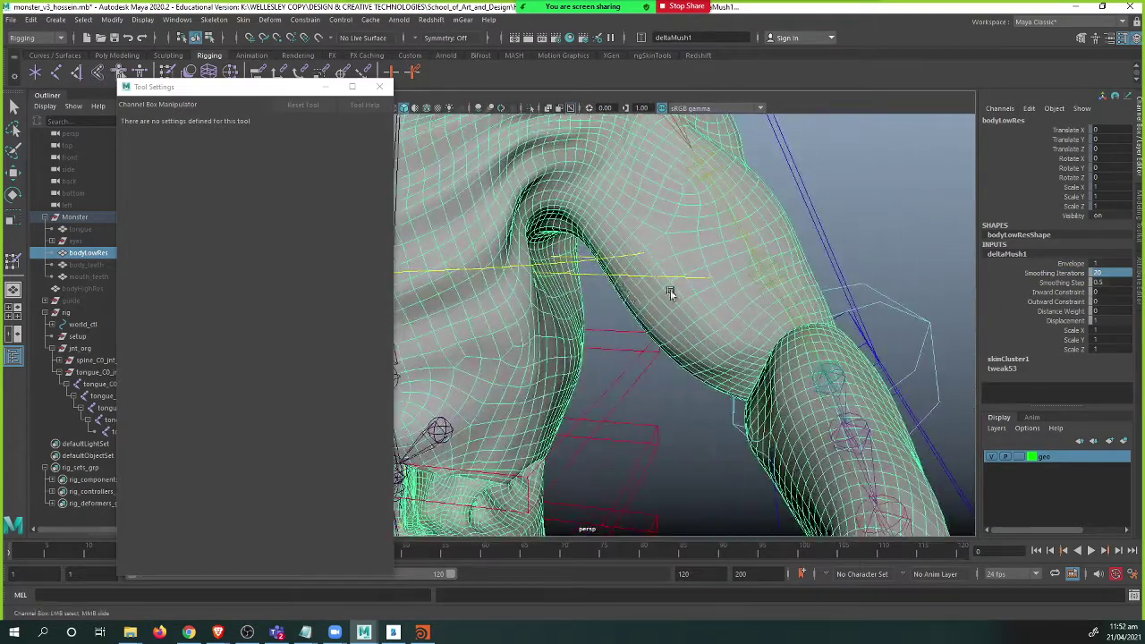
pyautogui.click(1070, 264)
pyautogui.moveTo(828, 280); pyautogui.dragTo(748, 286, button='middle')
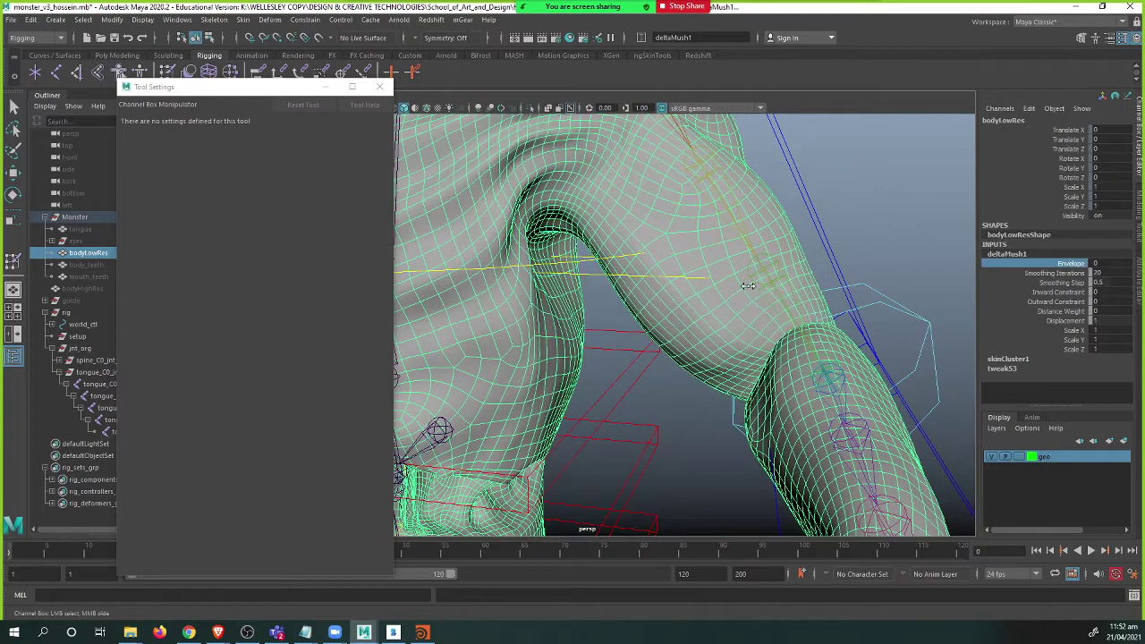
# - Increase the Delta Mush smoothing iterations to 30 and further to 50
pyautogui.click(1065, 274)
pyautogui.doubleClick(1099, 273)
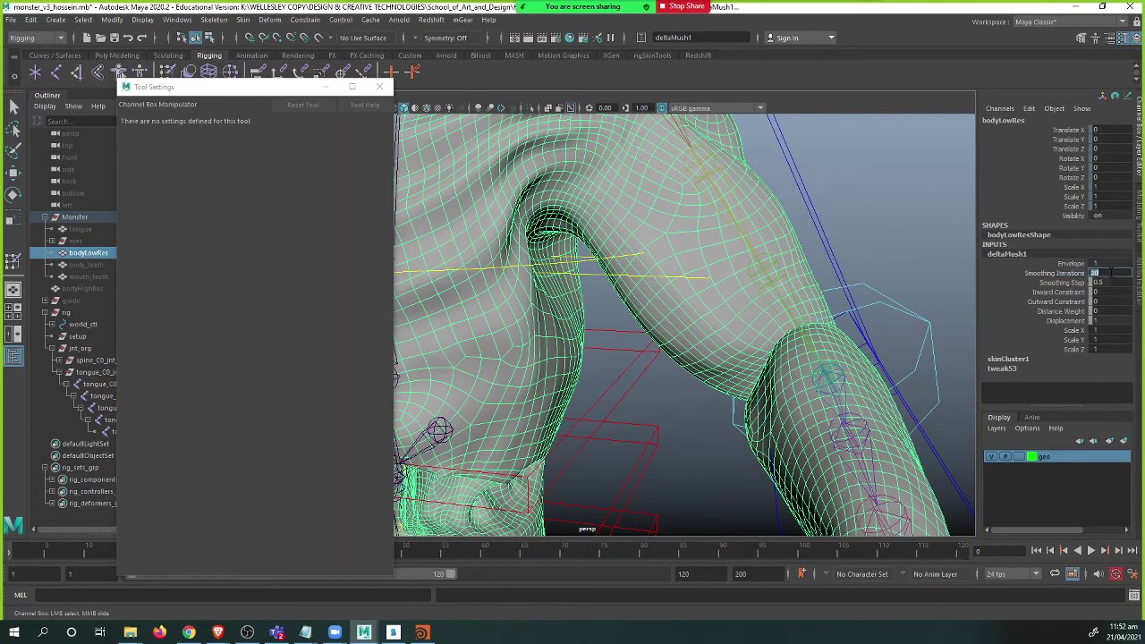
pyautogui.write('30')
pyautogui.press('Return')
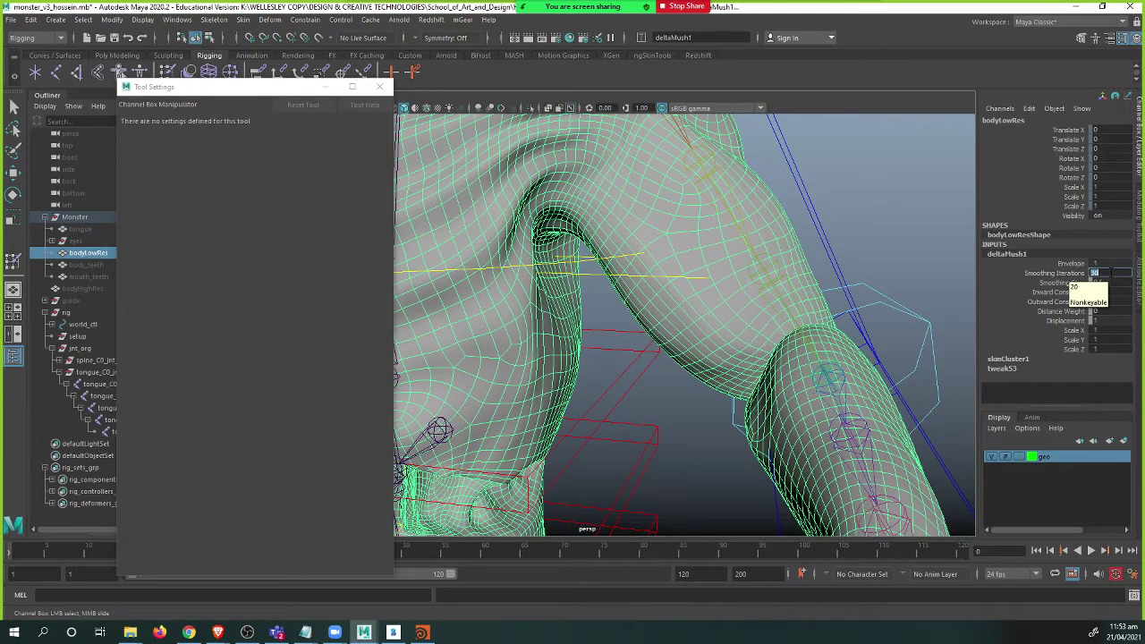
pyautogui.write('40')
pyautogui.press('Return')
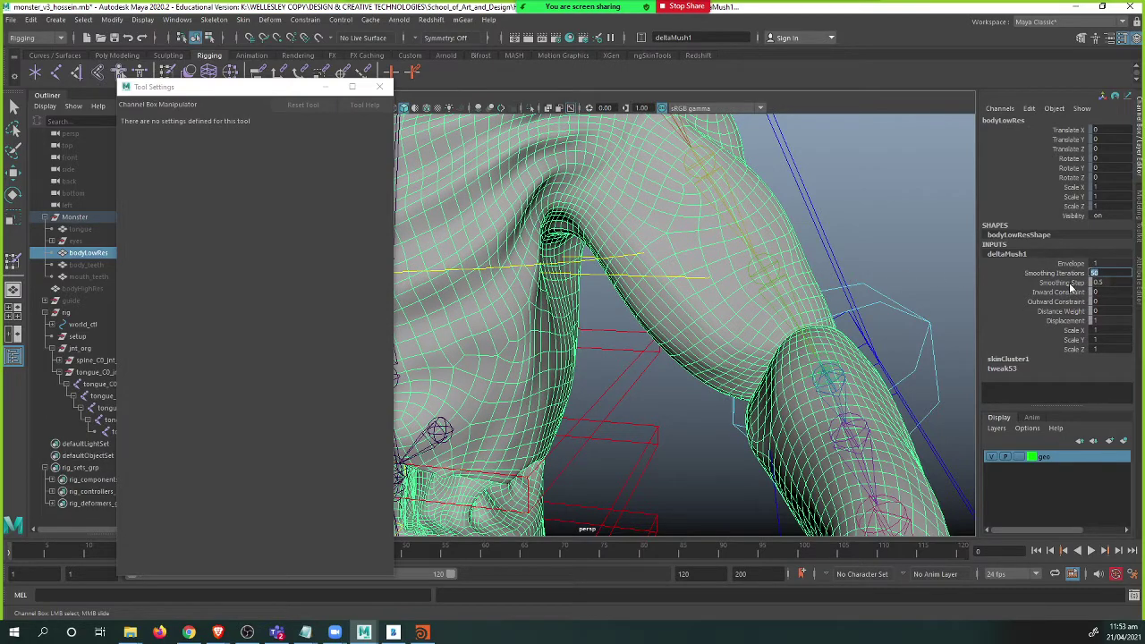
# - Try a Delta Mush smoothing step of 1 on the body, and undo it
pyautogui.click(1064, 284)
pyautogui.keyDown('alt'); pyautogui.moveTo(673, 176); pyautogui.dragTo(537, 272); pyautogui.keyUp('alt')
pyautogui.keyDown('alt'); pyautogui.moveTo(536, 273); pyautogui.dragTo(484, 296, button='right'); pyautogui.keyUp('alt')
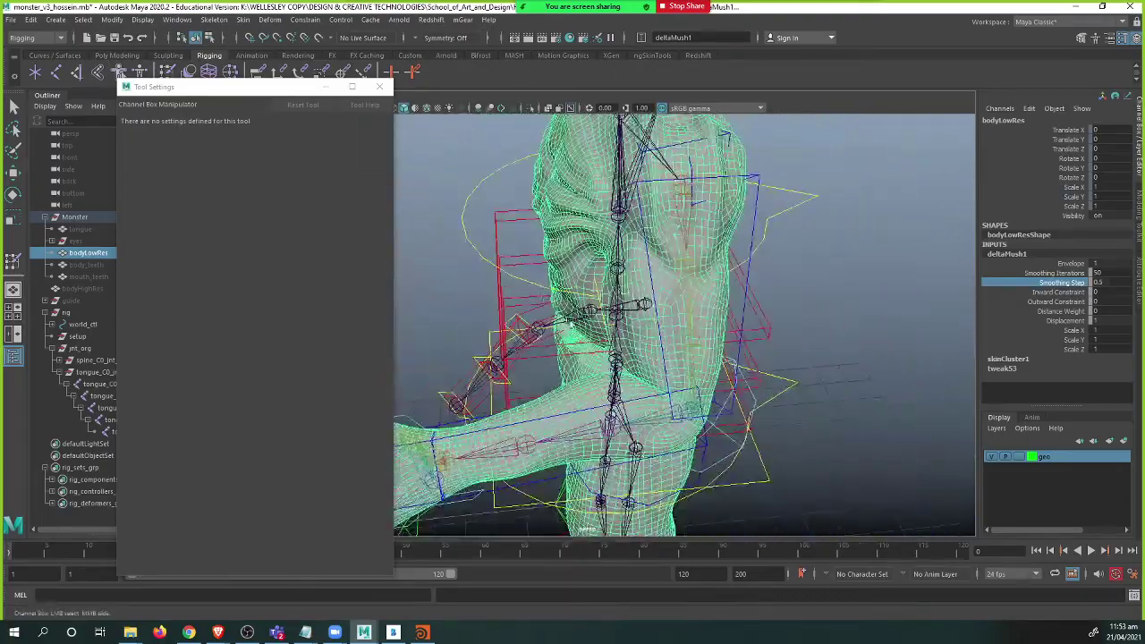
pyautogui.keyDown('alt'); pyautogui.moveTo(805, 345); pyautogui.dragTo(659, 326); pyautogui.keyUp('alt')
pyautogui.moveTo(761, 325); pyautogui.dragTo(883, 320, button='middle')
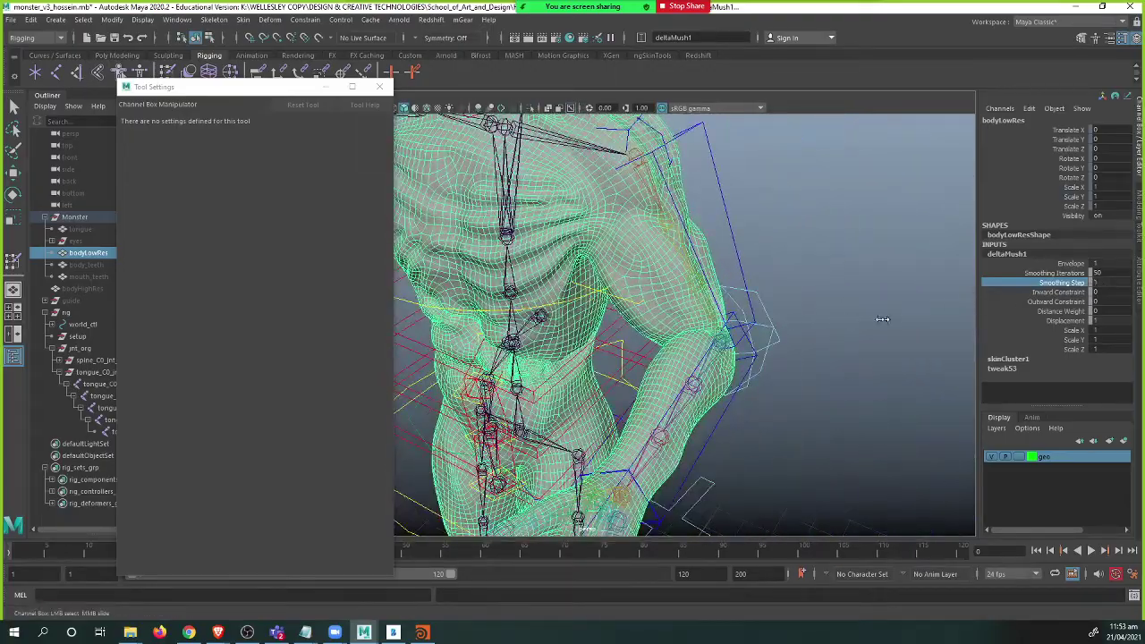
pyautogui.moveTo(796, 331)
pyautogui.keyDown('alt'); pyautogui.mouseDown()
pyautogui.moveTo(824, 312)
pyautogui.moveTo(797, 317)
pyautogui.mouseUp(); pyautogui.keyUp('alt')
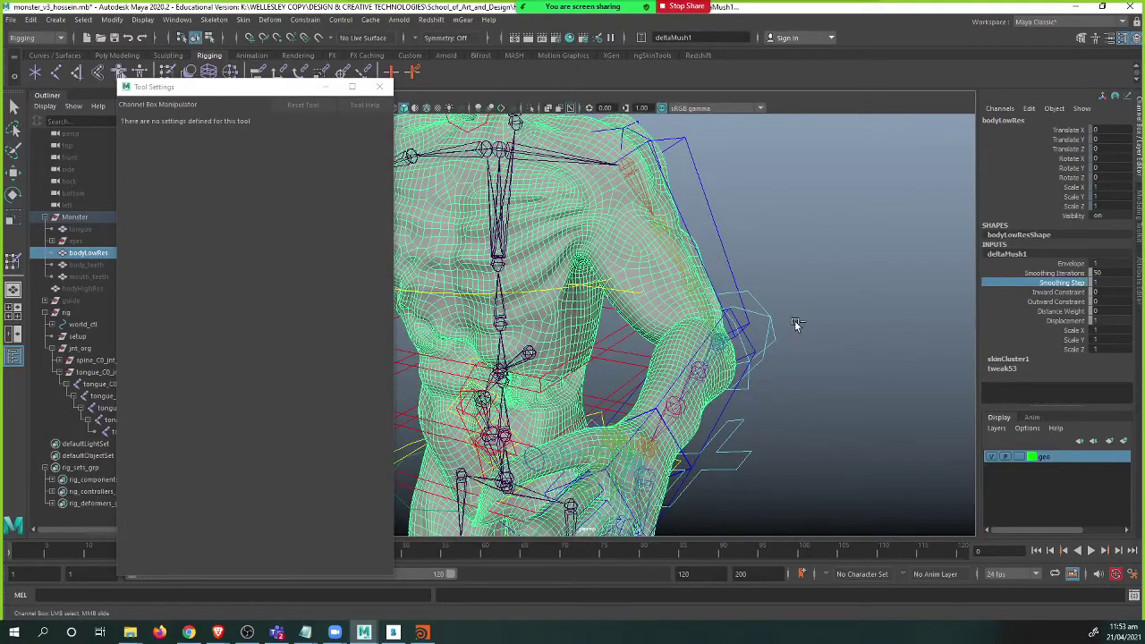
pyautogui.hotkey('ctrl', 'z')
# - Raise the foot control leg_L0_ik_ctl about 4.25 units in Y and 1.7 in Z to bend the left leg
pyautogui.keyDown('alt'); pyautogui.moveTo(790, 325); pyautogui.dragTo(795, 335); pyautogui.keyUp('alt')
pyautogui.keyDown('alt'); pyautogui.moveTo(795, 335); pyautogui.dragTo(815, 317, button='right'); pyautogui.keyUp('alt')
pyautogui.keyDown('alt'); pyautogui.moveTo(814, 318); pyautogui.dragTo(825, 293, button='middle'); pyautogui.keyUp('alt')
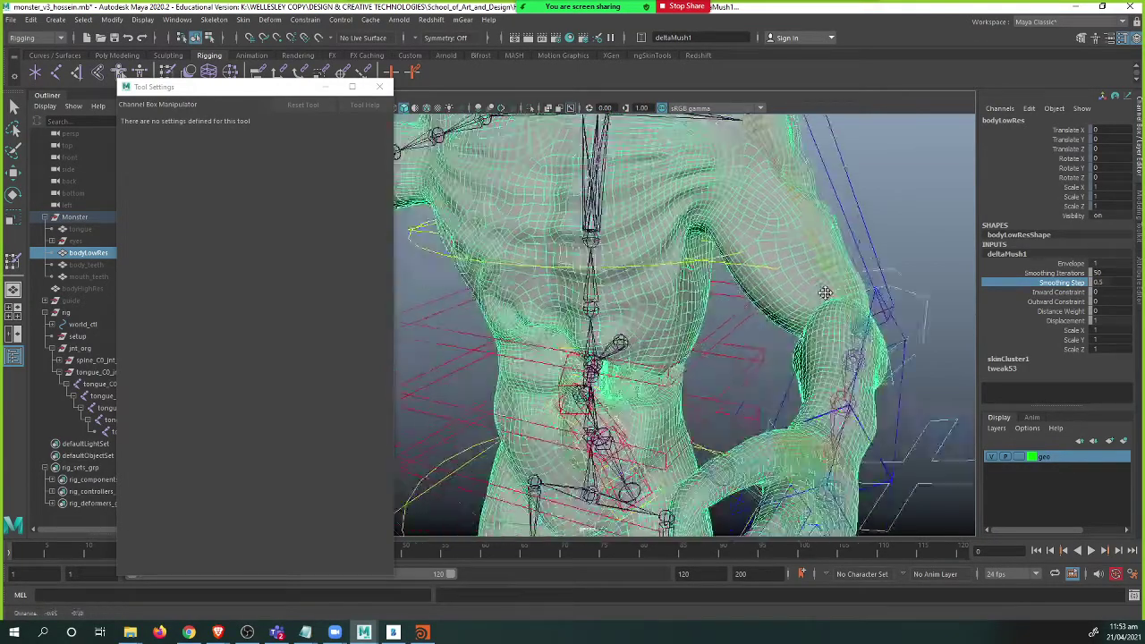
pyautogui.keyDown('alt'); pyautogui.moveTo(825, 292); pyautogui.dragTo(770, 351, button='right'); pyautogui.keyUp('alt')
pyautogui.keyDown('alt'); pyautogui.moveTo(769, 351); pyautogui.dragTo(777, 383); pyautogui.keyUp('alt')
pyautogui.keyDown('alt'); pyautogui.moveTo(778, 383); pyautogui.dragTo(818, 243, button='middle'); pyautogui.keyUp('alt')
pyautogui.keyDown('alt'); pyautogui.moveTo(818, 242); pyautogui.dragTo(641, 360); pyautogui.keyUp('alt')
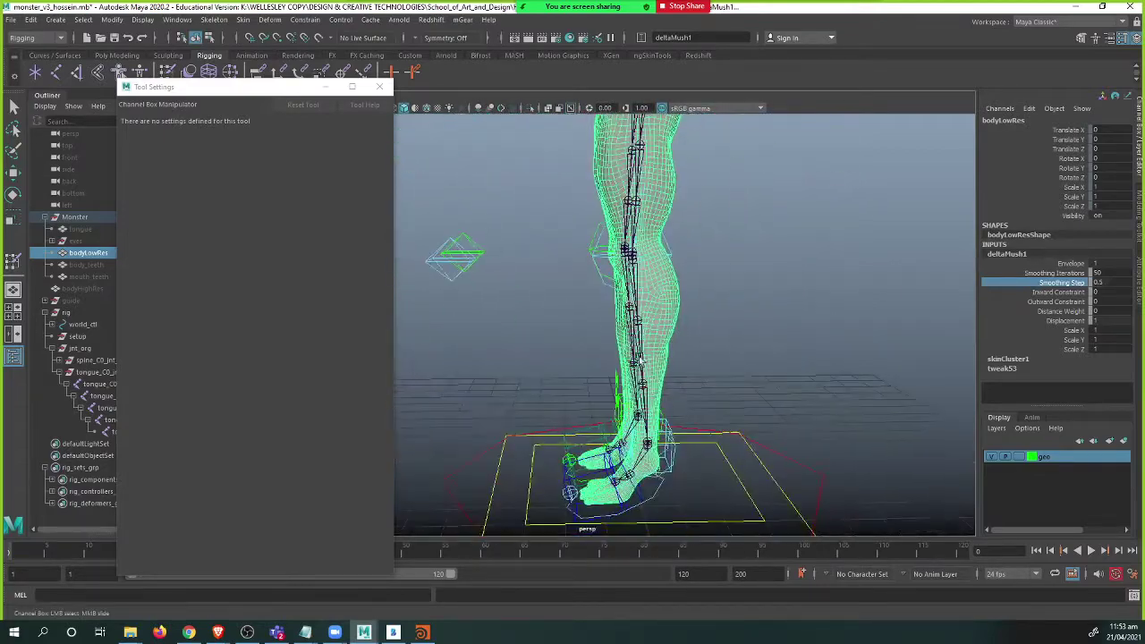
pyautogui.keyDown('alt'); pyautogui.moveTo(641, 362); pyautogui.dragTo(703, 501, button='right'); pyautogui.keyUp('alt')
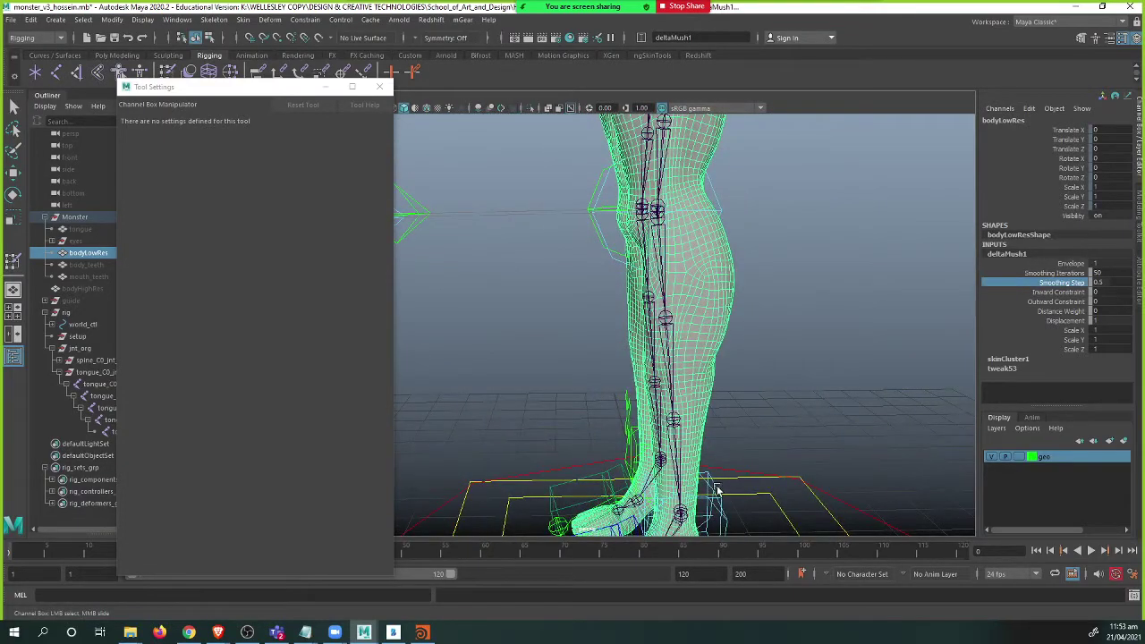
pyautogui.click(716, 467)
pyautogui.press('e')
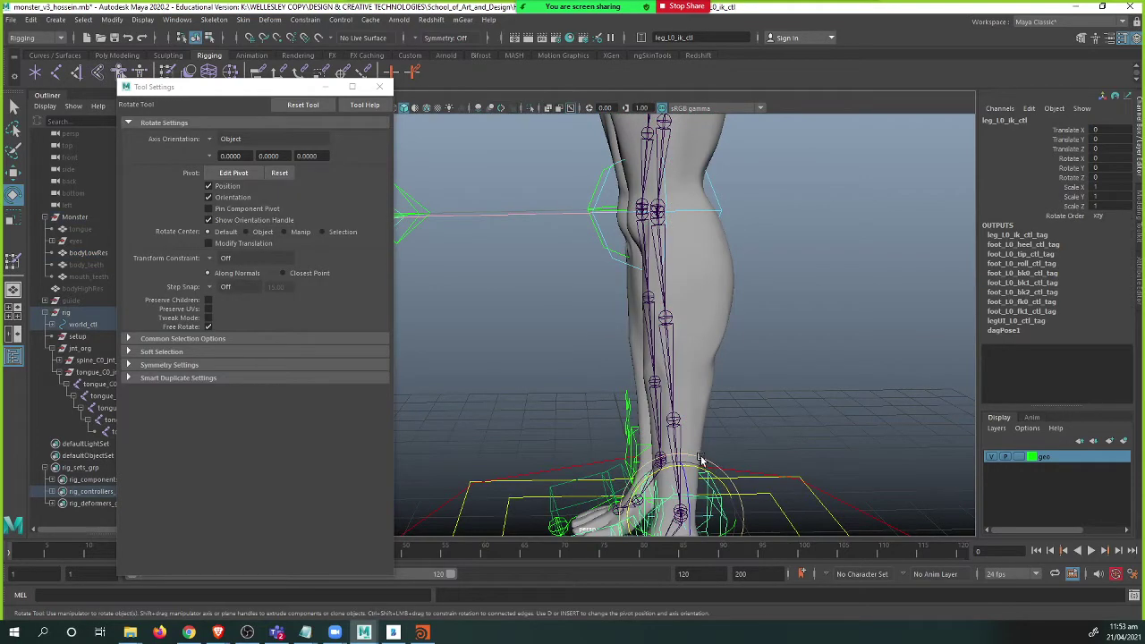
pyautogui.press('w')
pyautogui.moveTo(649, 447); pyautogui.dragTo(593, 297)
pyautogui.keyDown('alt'); pyautogui.moveTo(593, 297); pyautogui.dragTo(560, 434, button='middle'); pyautogui.keyUp('alt')
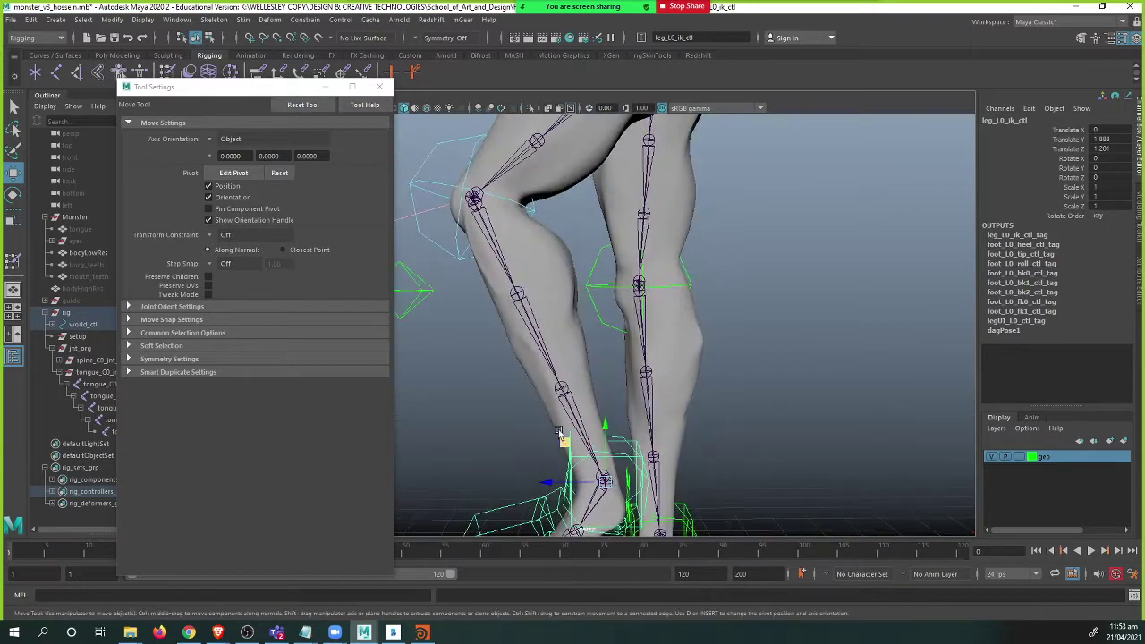
pyautogui.moveTo(561, 442); pyautogui.dragTo(534, 295)
# - Examine the hip, groin and thigh deformation around the raised left leg from several angles
pyautogui.keyDown('alt'); pyautogui.moveTo(534, 295); pyautogui.dragTo(554, 267); pyautogui.keyUp('alt')
pyautogui.keyDown('alt'); pyautogui.moveTo(555, 266); pyautogui.dragTo(635, 384, button='middle'); pyautogui.keyUp('alt')
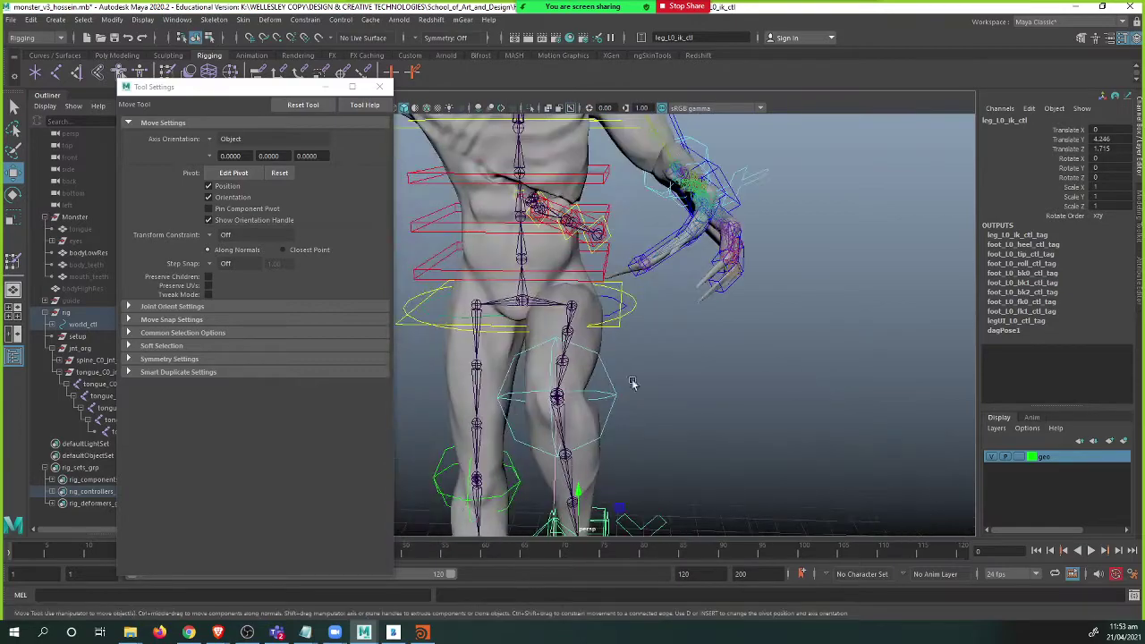
pyautogui.keyDown('alt'); pyautogui.moveTo(634, 383); pyautogui.dragTo(711, 384, button='right'); pyautogui.keyUp('alt')
pyautogui.keyDown('alt'); pyautogui.moveTo(668, 363); pyautogui.dragTo(739, 364); pyautogui.keyUp('alt')
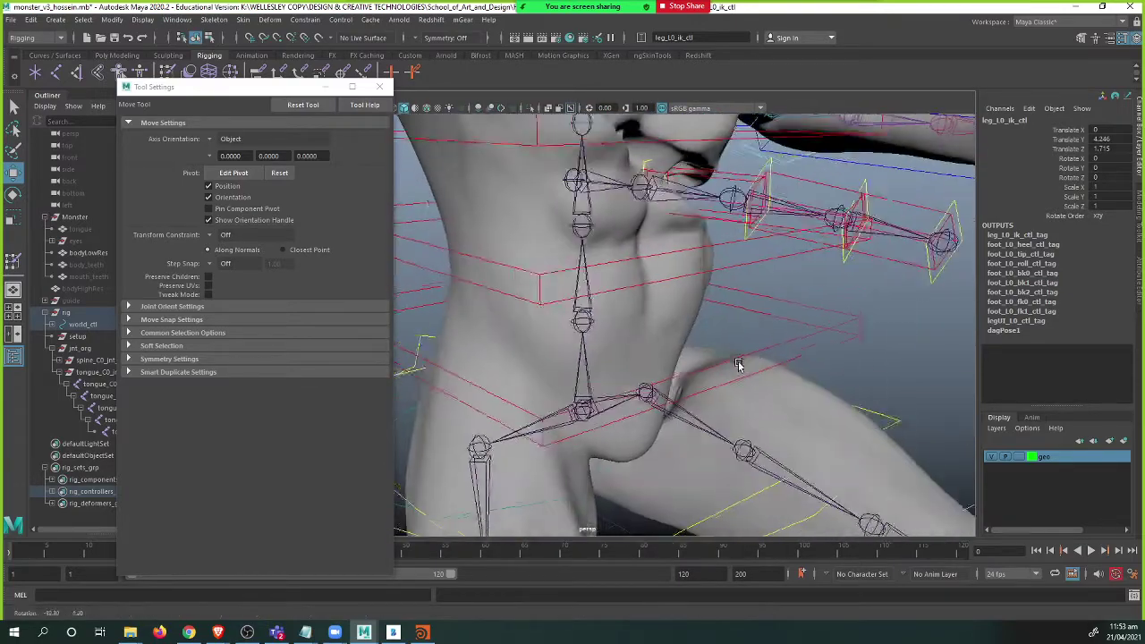
pyautogui.keyDown('alt'); pyautogui.moveTo(739, 363); pyautogui.dragTo(626, 314, button='right'); pyautogui.keyUp('alt')
pyautogui.keyDown('alt'); pyautogui.moveTo(639, 390); pyautogui.dragTo(701, 310, button='middle'); pyautogui.keyUp('alt')
pyautogui.keyDown('alt'); pyautogui.moveTo(701, 309); pyautogui.dragTo(568, 303, button='right'); pyautogui.keyUp('alt')
pyautogui.keyDown('alt'); pyautogui.moveTo(567, 303); pyautogui.dragTo(563, 333); pyautogui.keyUp('alt')
pyautogui.keyDown('alt'); pyautogui.moveTo(563, 333); pyautogui.dragTo(721, 318, button='right'); pyautogui.keyUp('alt')
pyautogui.keyDown('alt'); pyautogui.moveTo(720, 318); pyautogui.dragTo(718, 350, button='middle'); pyautogui.keyUp('alt')
pyautogui.keyDown('alt'); pyautogui.moveTo(719, 352); pyautogui.dragTo(535, 276, button='right'); pyautogui.keyUp('alt')
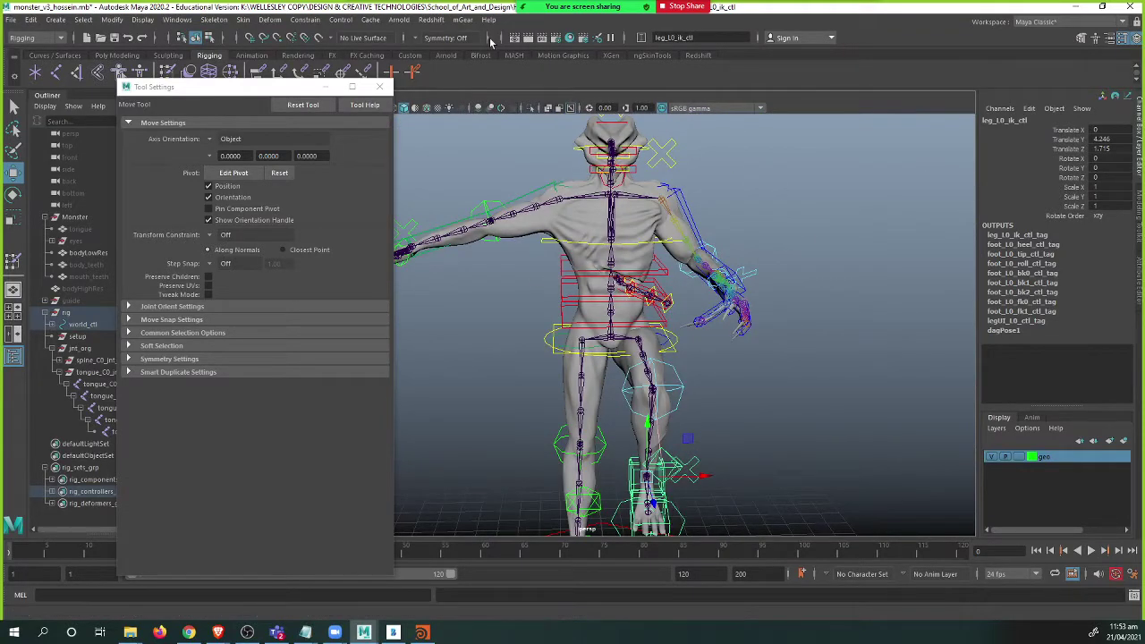
# - Open mGear's Synoptic control picker and place its window beside the character
pyautogui.click(464, 20)
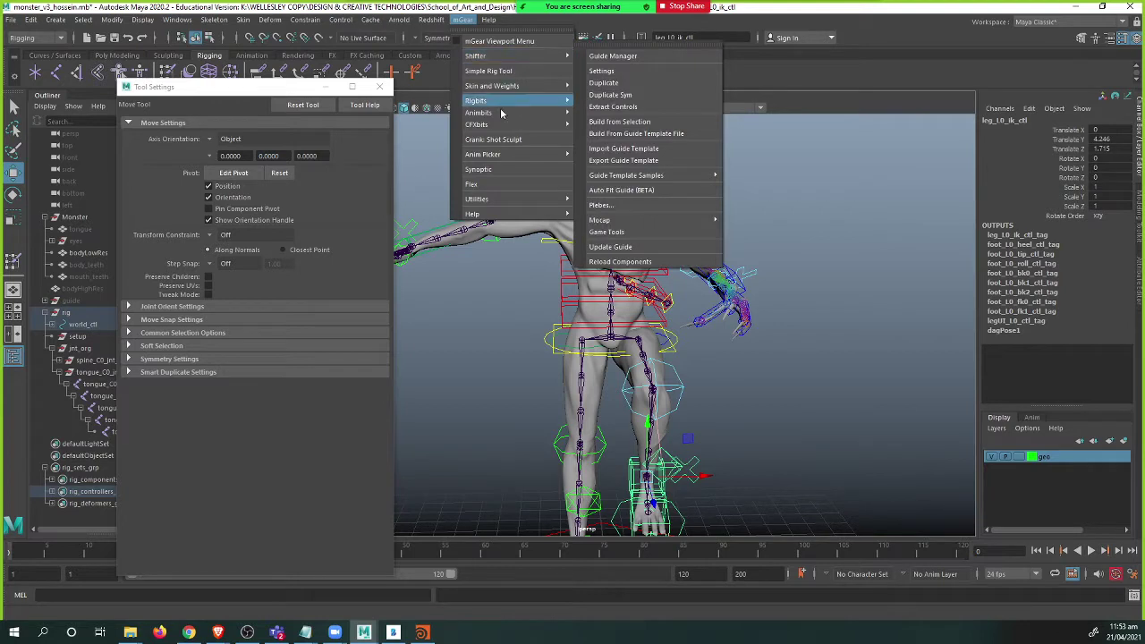
pyautogui.moveTo(523, 157)
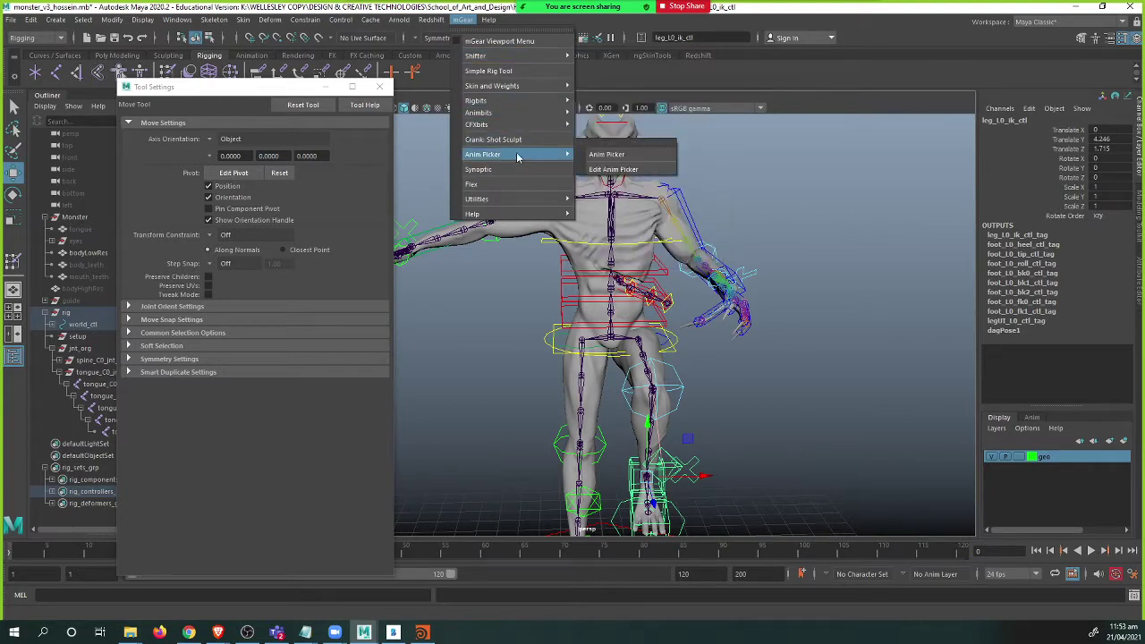
pyautogui.click(515, 169)
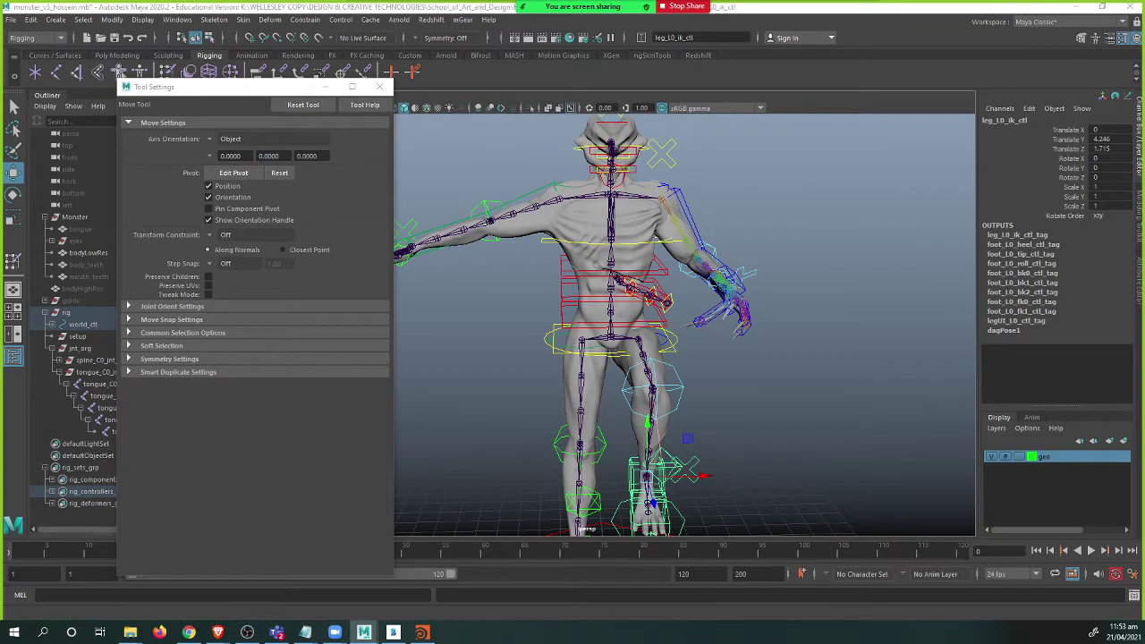
pyautogui.moveTo(970, 162); pyautogui.dragTo(918, 64)
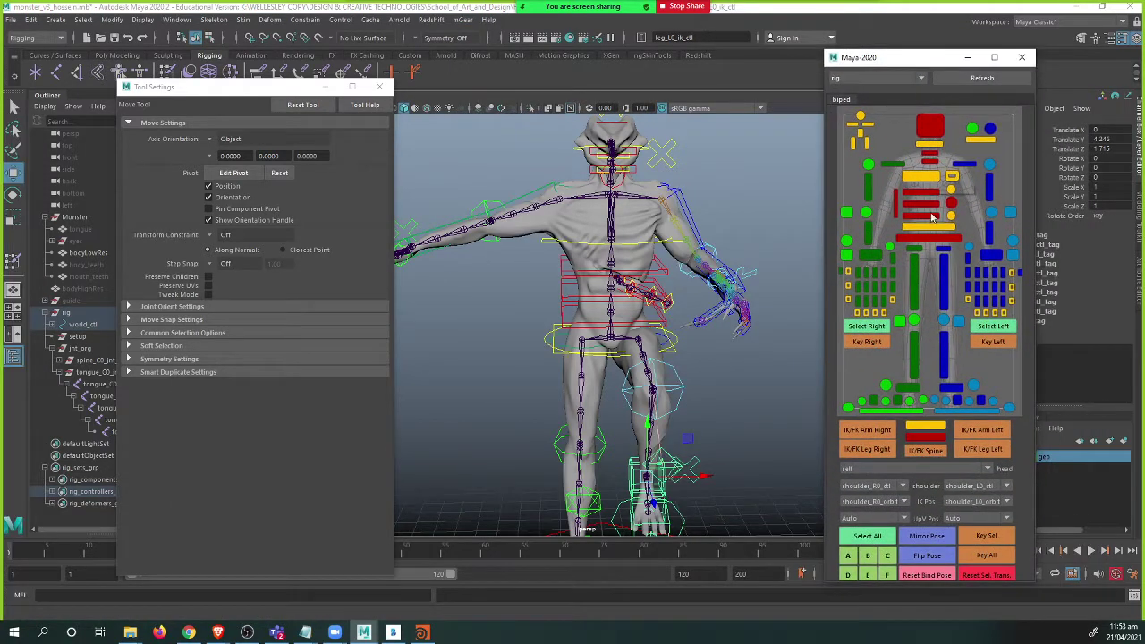
# - Try resetting the rig to its bind pose from the Synoptic picker, and undo the reset
pyautogui.keyDown('alt'); pyautogui.moveTo(692, 183); pyautogui.dragTo(705, 218, button='middle'); pyautogui.keyUp('alt')
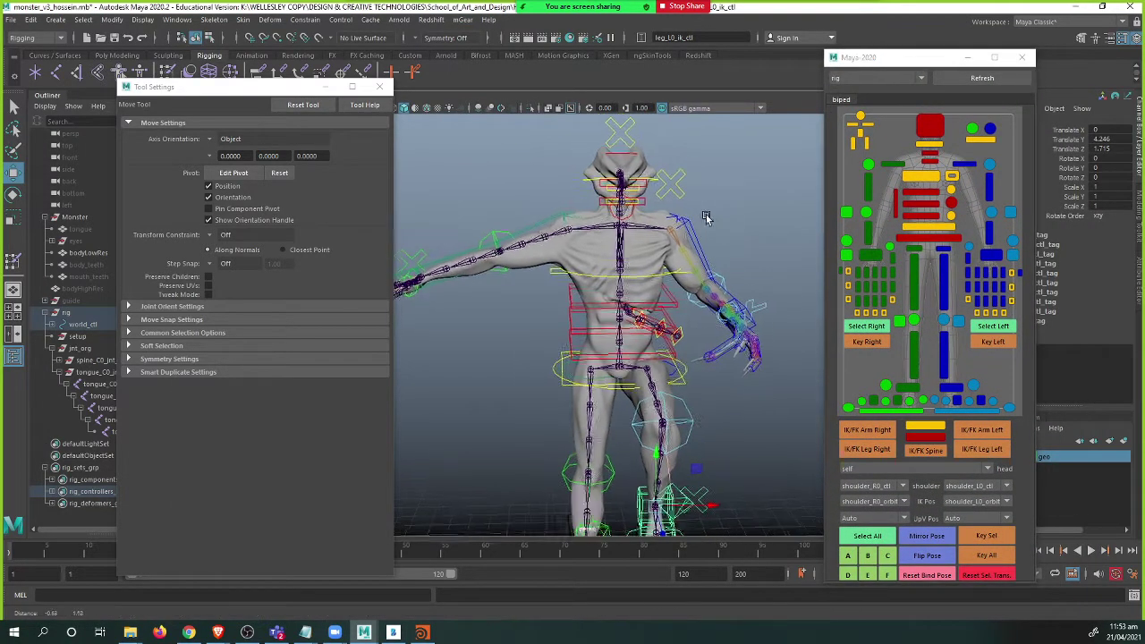
pyautogui.scroll(-2, 705, 232)
pyautogui.keyDown('alt'); pyautogui.moveTo(689, 291); pyautogui.dragTo(663, 230, button='middle'); pyautogui.keyUp('alt')
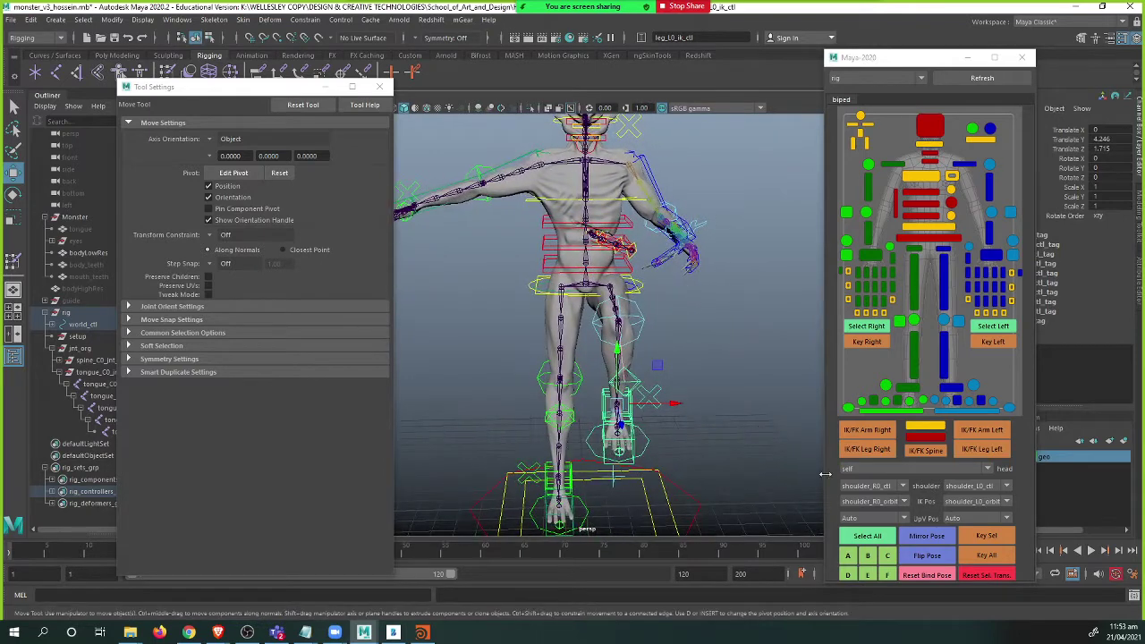
pyautogui.click(927, 576)
pyautogui.keyDown('alt'); pyautogui.moveTo(720, 369); pyautogui.dragTo(716, 373, button='middle'); pyautogui.keyUp('alt')
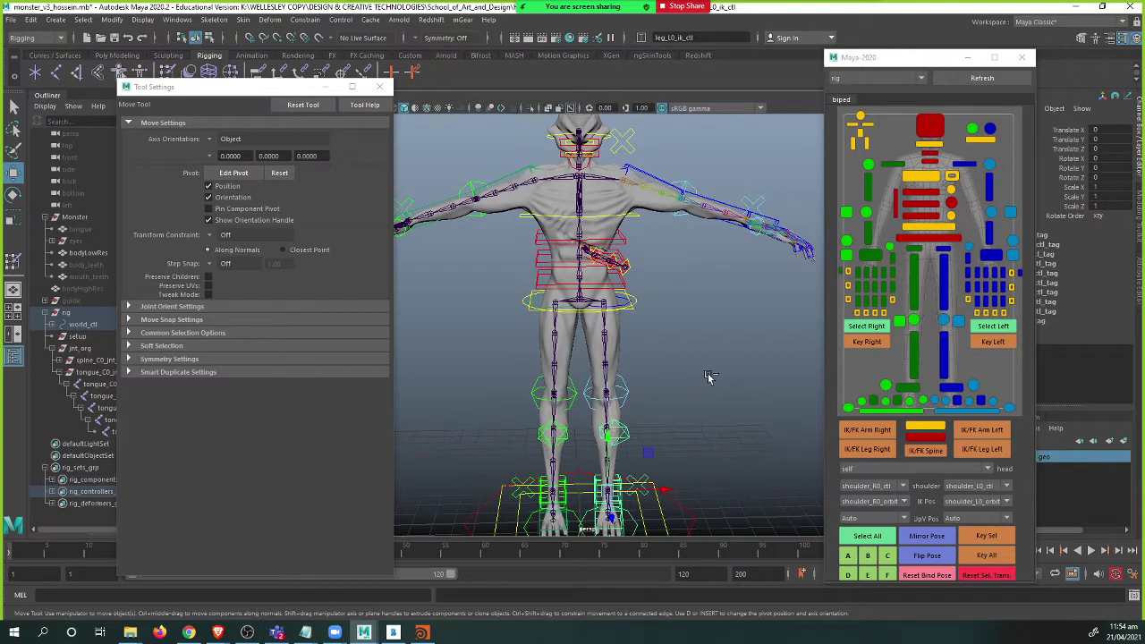
pyautogui.hotkey('ctrl', 'z')
# - Try mirroring the left foot control's pose to the other leg, and undo the mirroring
pyautogui.keyDown('alt'); pyautogui.moveTo(711, 345); pyautogui.dragTo(646, 333, button='right'); pyautogui.keyUp('alt')
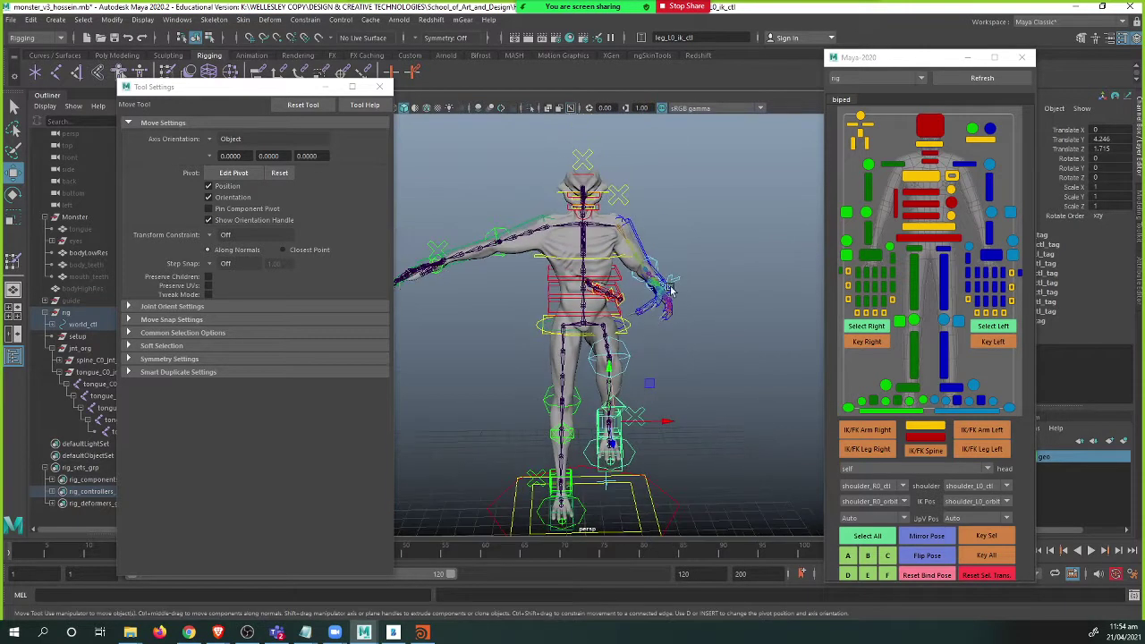
pyautogui.click(931, 537)
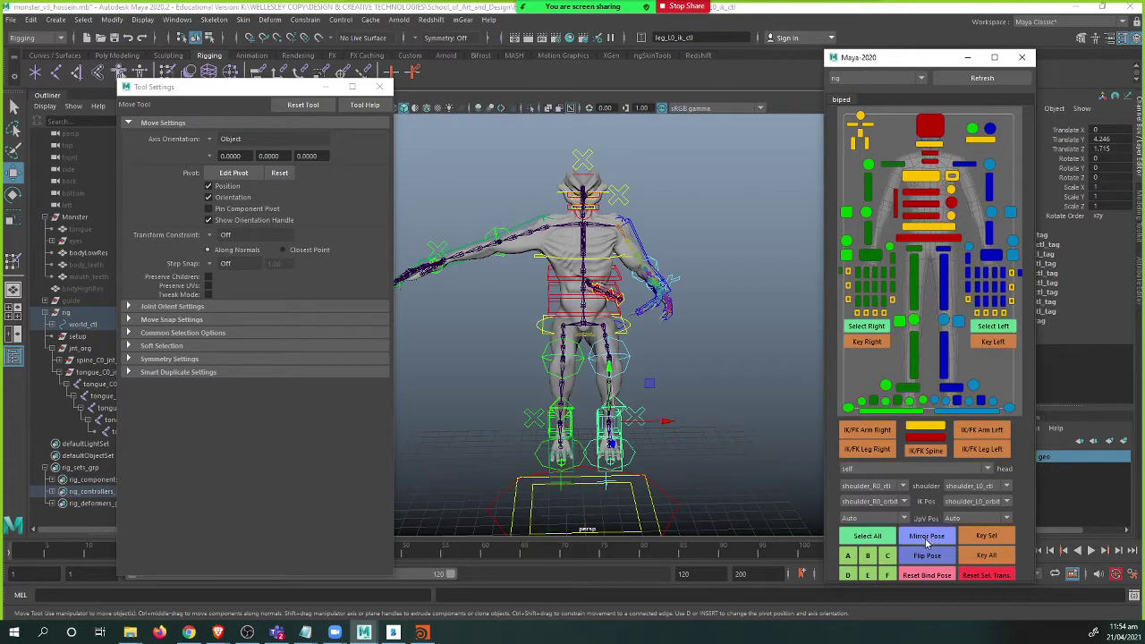
pyautogui.hotkey('ctrl', 'z')
# - Flip the pose of the selected foot control to the opposite leg using the Synoptic picker
pyautogui.keyDown('alt'); pyautogui.moveTo(685, 407); pyautogui.dragTo(677, 376, button='middle'); pyautogui.keyUp('alt')
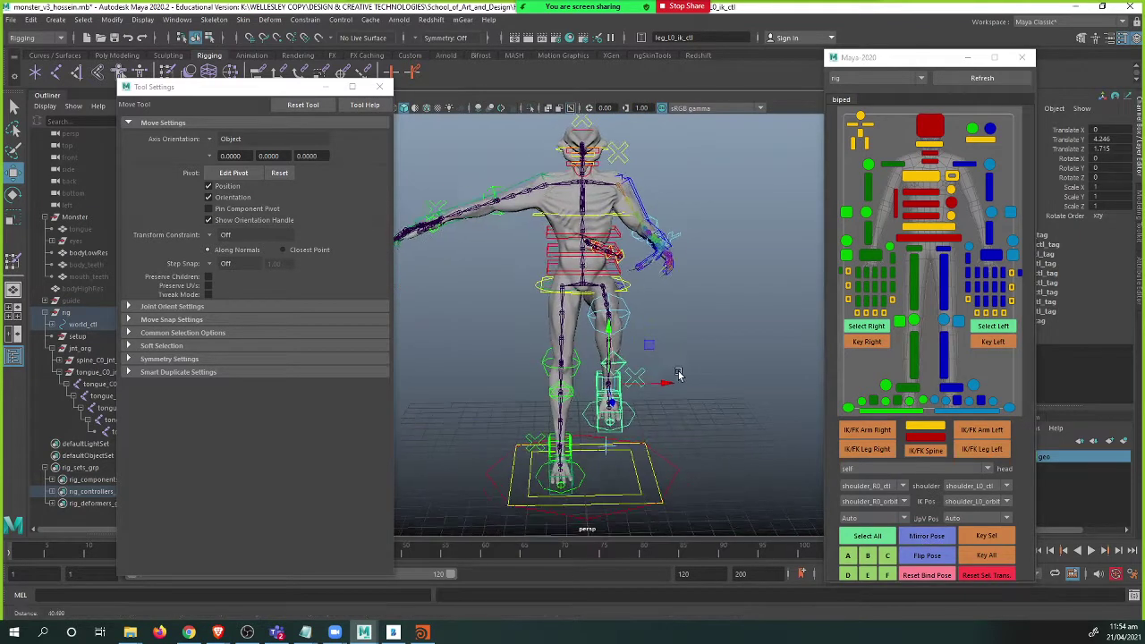
pyautogui.keyDown('alt'); pyautogui.moveTo(677, 375); pyautogui.dragTo(698, 388, button='right'); pyautogui.keyUp('alt')
pyautogui.keyDown('alt'); pyautogui.moveTo(766, 445); pyautogui.dragTo(743, 450); pyautogui.keyUp('alt')
pyautogui.click(929, 557)
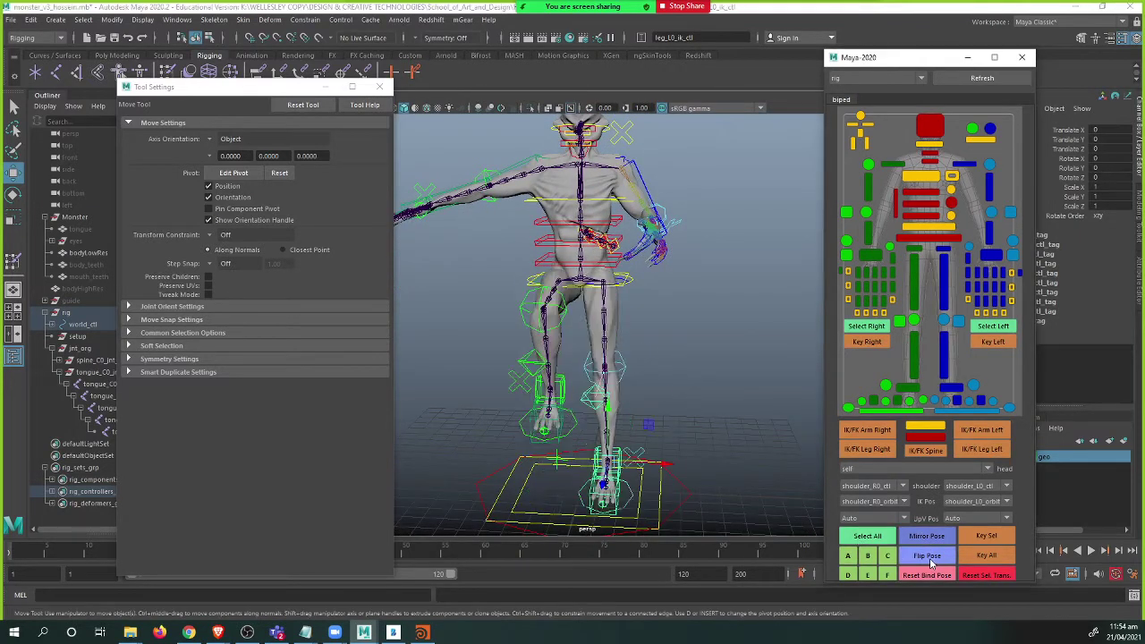
# - Flip the selected foot control's pose repeatedly between both legs with the Synoptic picker's Flip Pose and inspect the body
pyautogui.click(936, 559)
pyautogui.click(936, 559)
pyautogui.click(936, 560)
pyautogui.click(938, 558)
pyautogui.click(938, 557)
pyautogui.click(937, 557)
pyautogui.keyDown('alt'); pyautogui.moveTo(690, 430); pyautogui.dragTo(689, 492, button='middle'); pyautogui.keyUp('alt')
pyautogui.keyDown('alt'); pyautogui.moveTo(639, 394); pyautogui.dragTo(666, 402, button='right'); pyautogui.keyUp('alt')
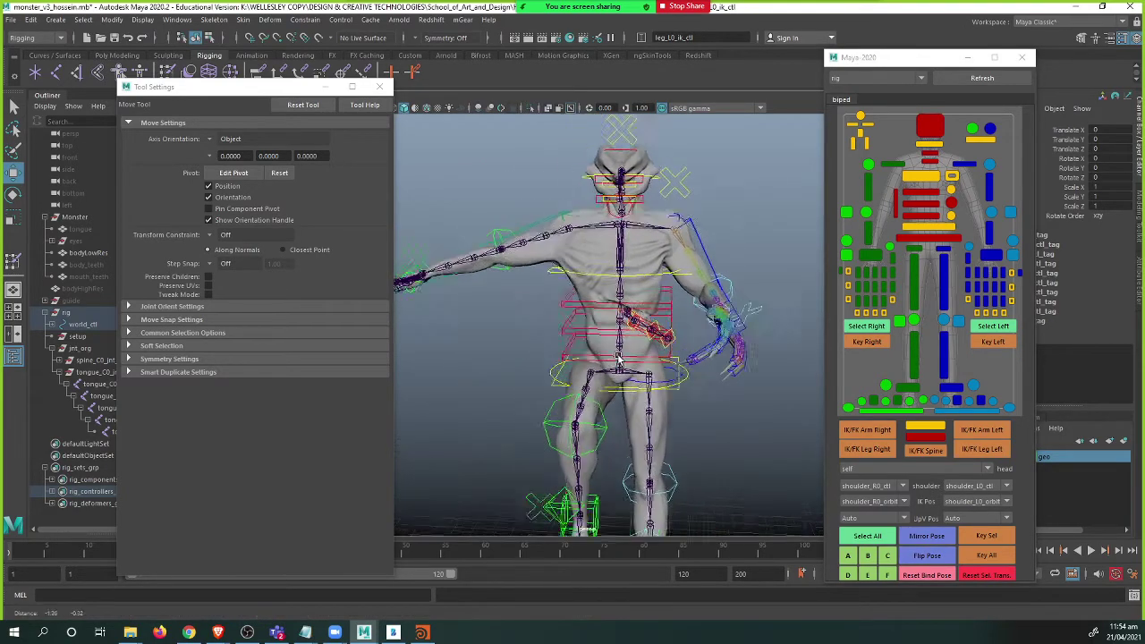
pyautogui.keyDown('alt'); pyautogui.moveTo(644, 394); pyautogui.dragTo(562, 370); pyautogui.keyUp('alt')
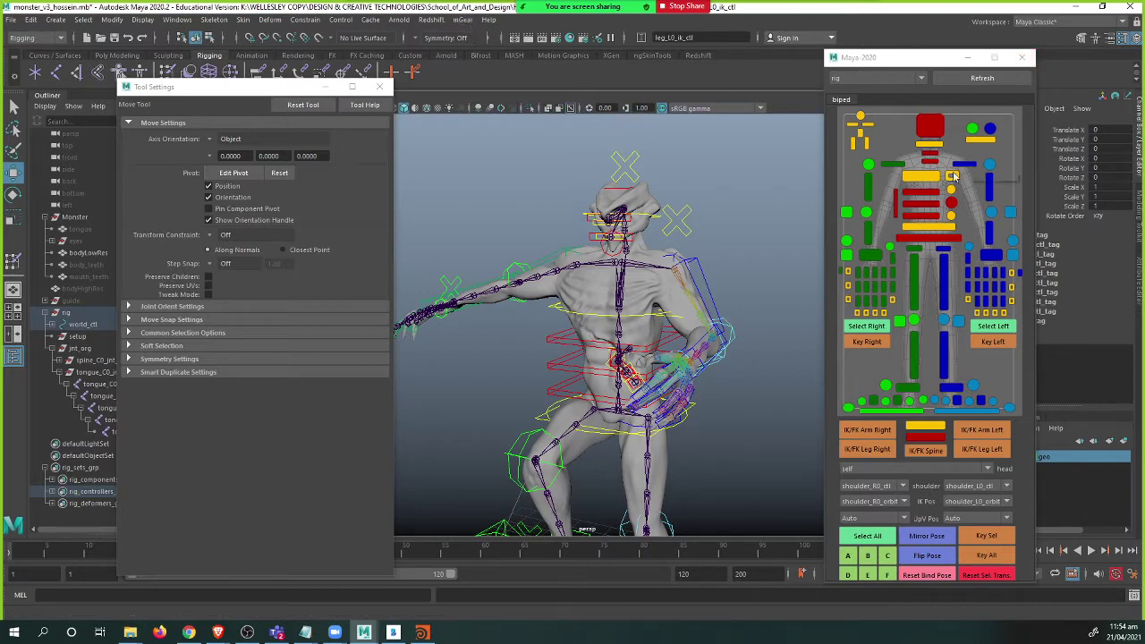
# - Close the Synoptic picker and the Tool Settings window
pyautogui.click(1022, 57)
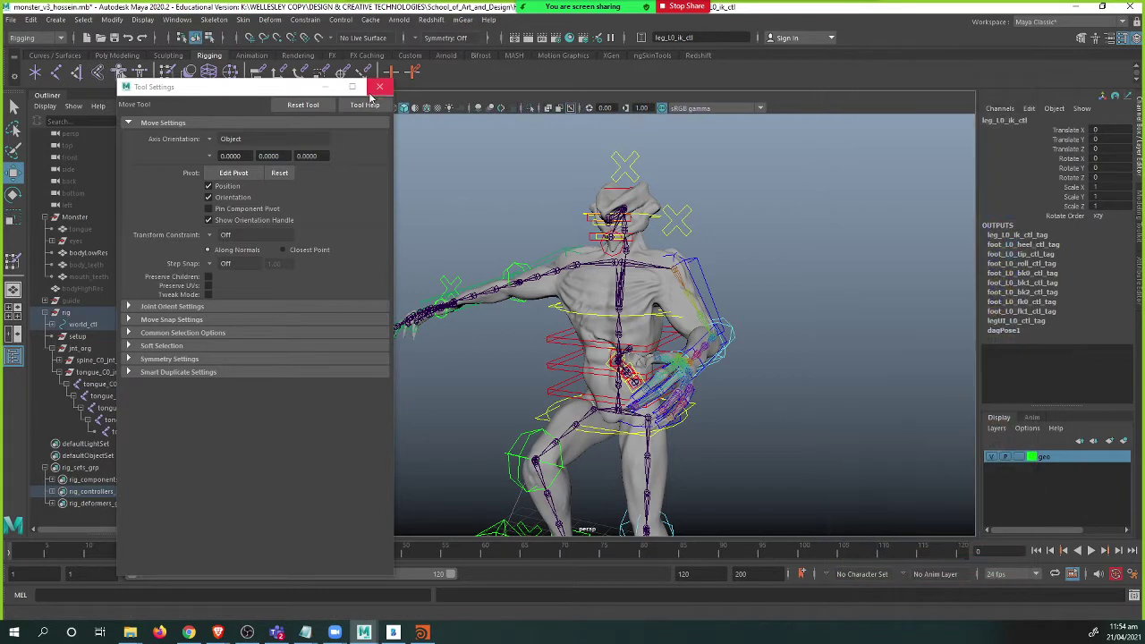
pyautogui.click(379, 87)
pyautogui.keyDown('alt'); pyautogui.moveTo(527, 279); pyautogui.dragTo(497, 288); pyautogui.keyUp('alt')
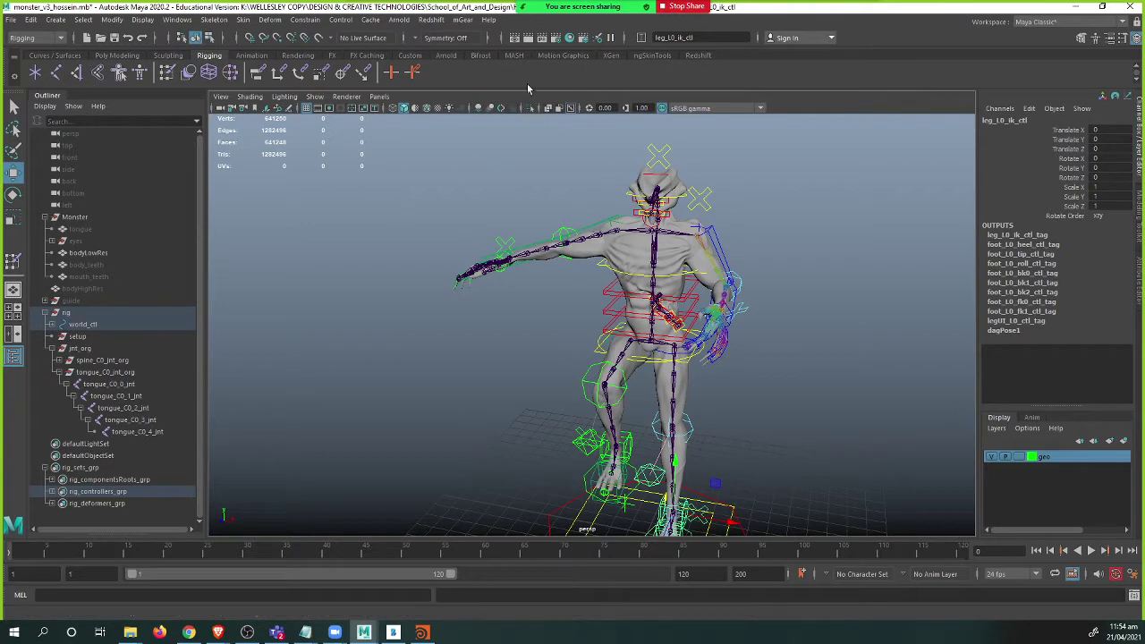
# - Reopen mGear's Synoptic picker and reset the whole rig to its bind pose
pyautogui.click(436, 20)
pyautogui.click(464, 20)
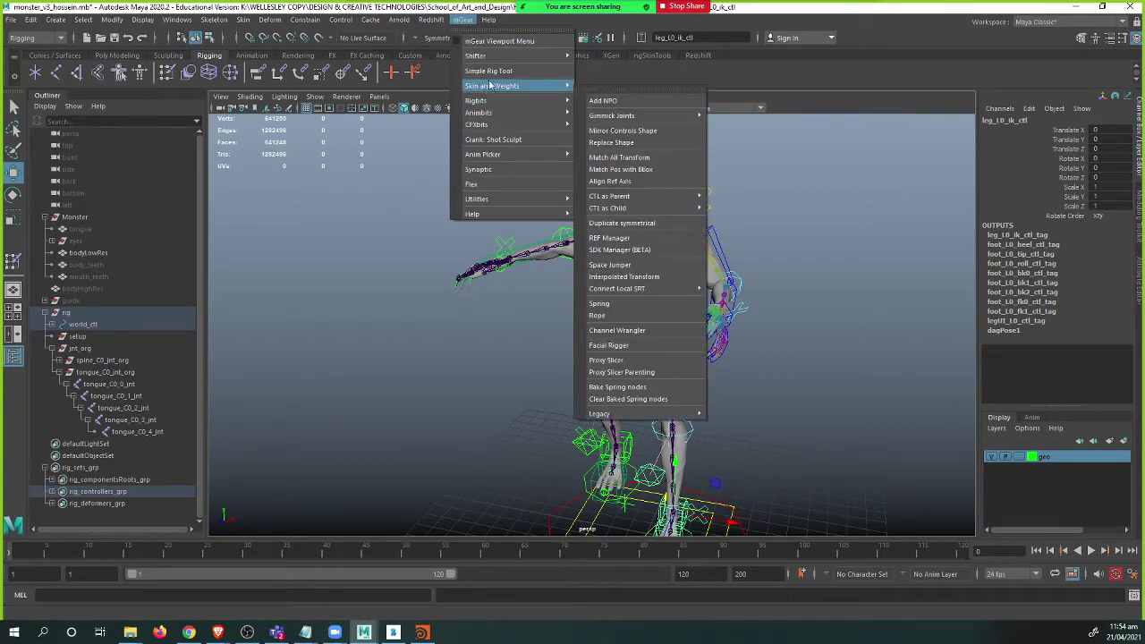
pyautogui.click(500, 181)
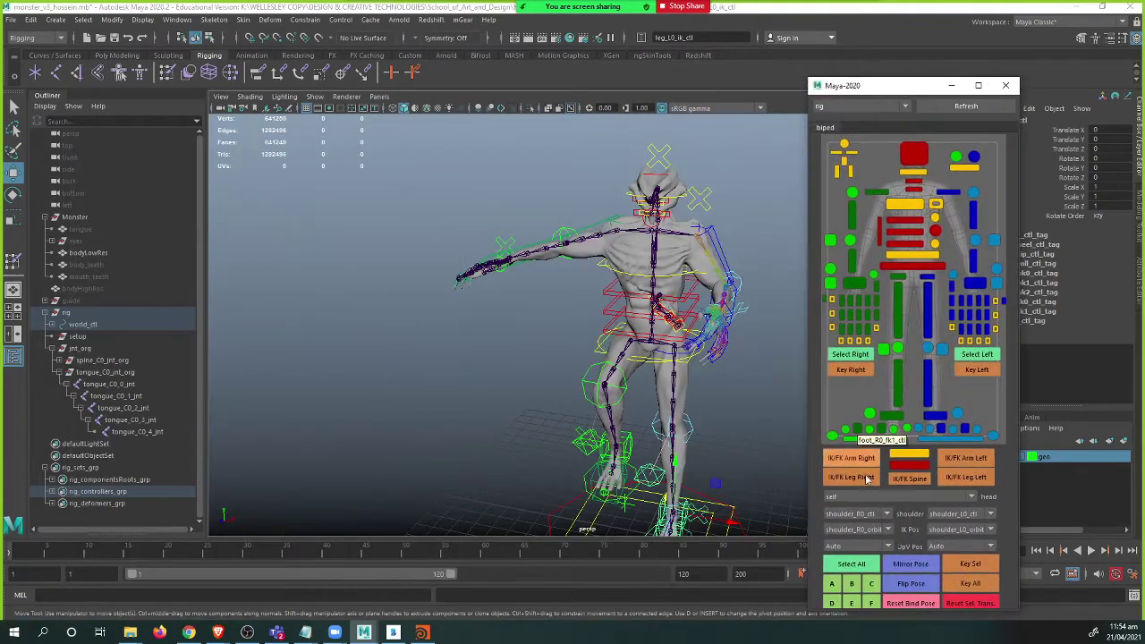
pyautogui.click(918, 608)
pyautogui.keyDown('alt'); pyautogui.moveTo(716, 367); pyautogui.dragTo(729, 345, button='right'); pyautogui.keyUp('alt')
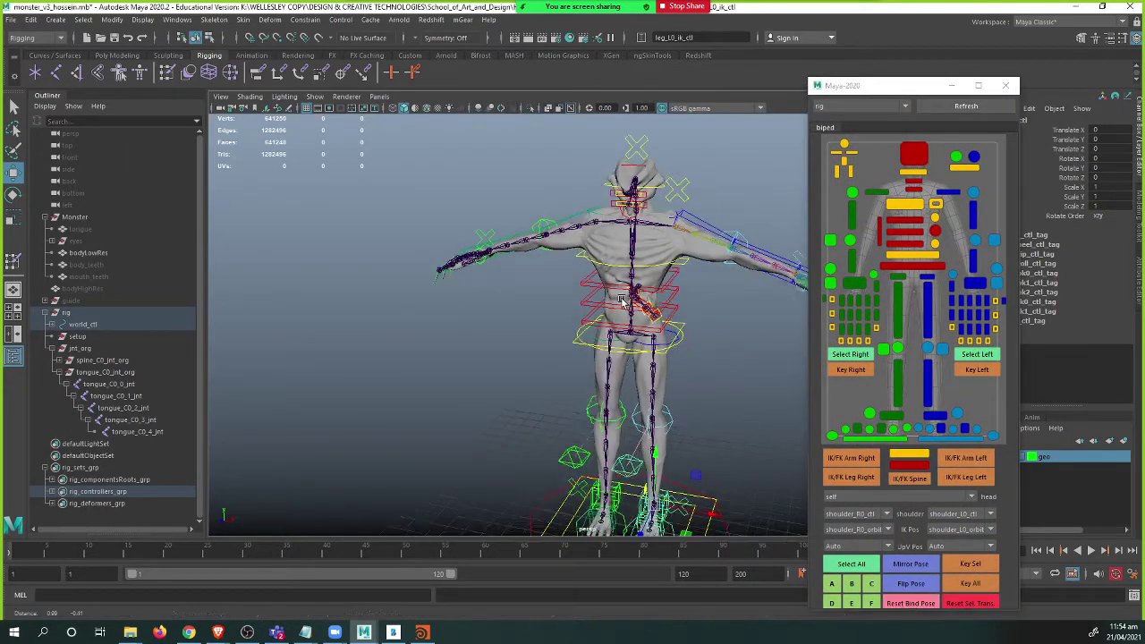
pyautogui.keyDown('alt'); pyautogui.moveTo(728, 346); pyautogui.dragTo(588, 276, button='middle'); pyautogui.keyUp('alt')
pyautogui.keyDown('alt'); pyautogui.moveTo(588, 276); pyautogui.dragTo(547, 281); pyautogui.keyUp('alt')
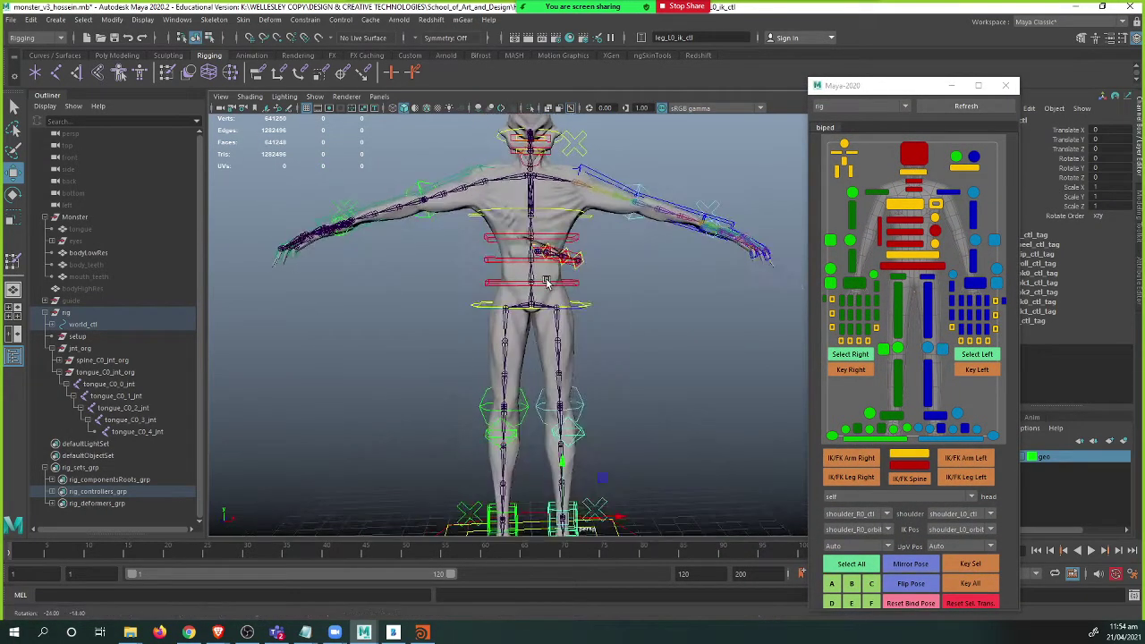
pyautogui.keyDown('alt'); pyautogui.moveTo(547, 281); pyautogui.dragTo(725, 288, button='right'); pyautogui.keyUp('alt')
pyautogui.keyDown('alt'); pyautogui.moveTo(629, 260); pyautogui.dragTo(567, 343, button='middle'); pyautogui.keyUp('alt')
pyautogui.keyDown('alt'); pyautogui.moveTo(567, 343); pyautogui.dragTo(548, 358); pyautogui.keyUp('alt')
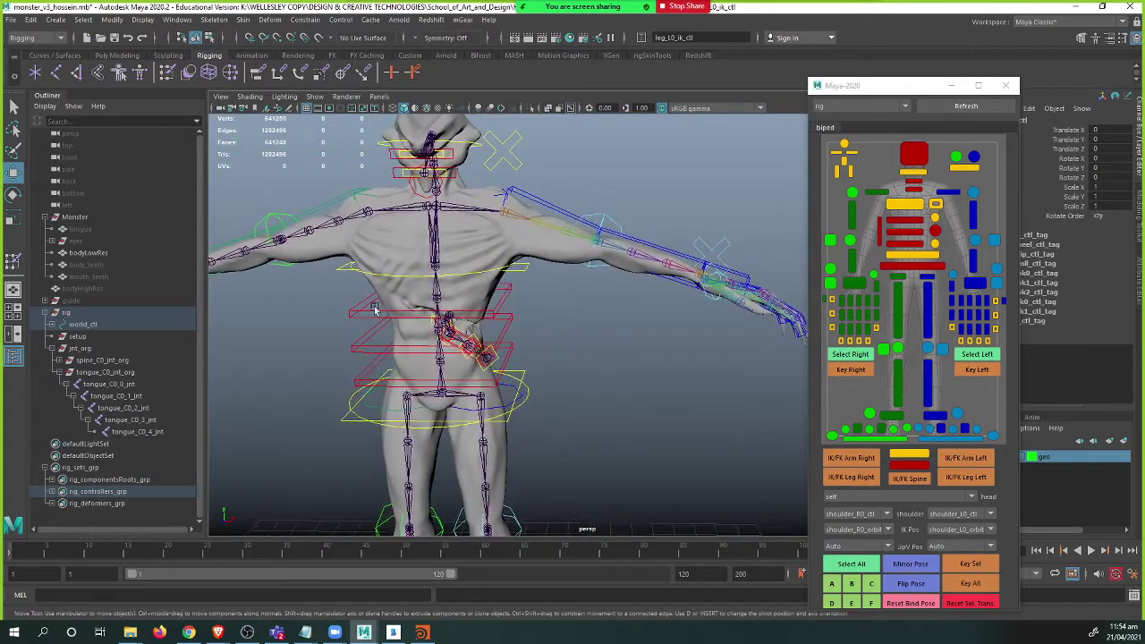
# - Unhide the mouth_teeth mesh, hide the joints in the viewport, and frame the teeth
pyautogui.click(100, 265)
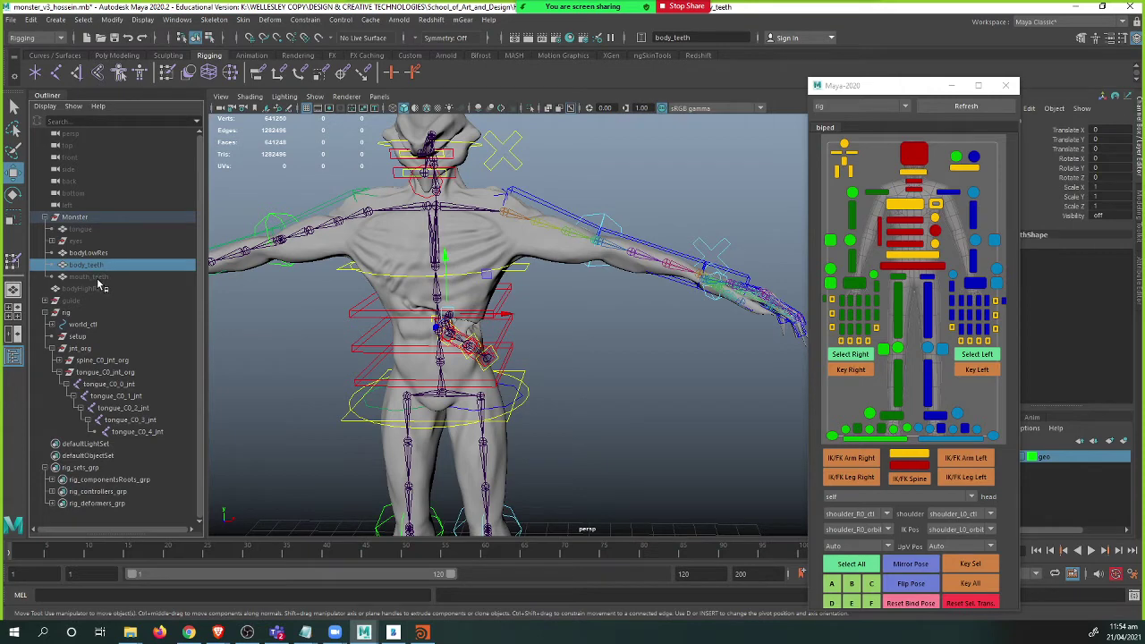
pyautogui.click(98, 278)
pyautogui.hotkey('shift', 'h')
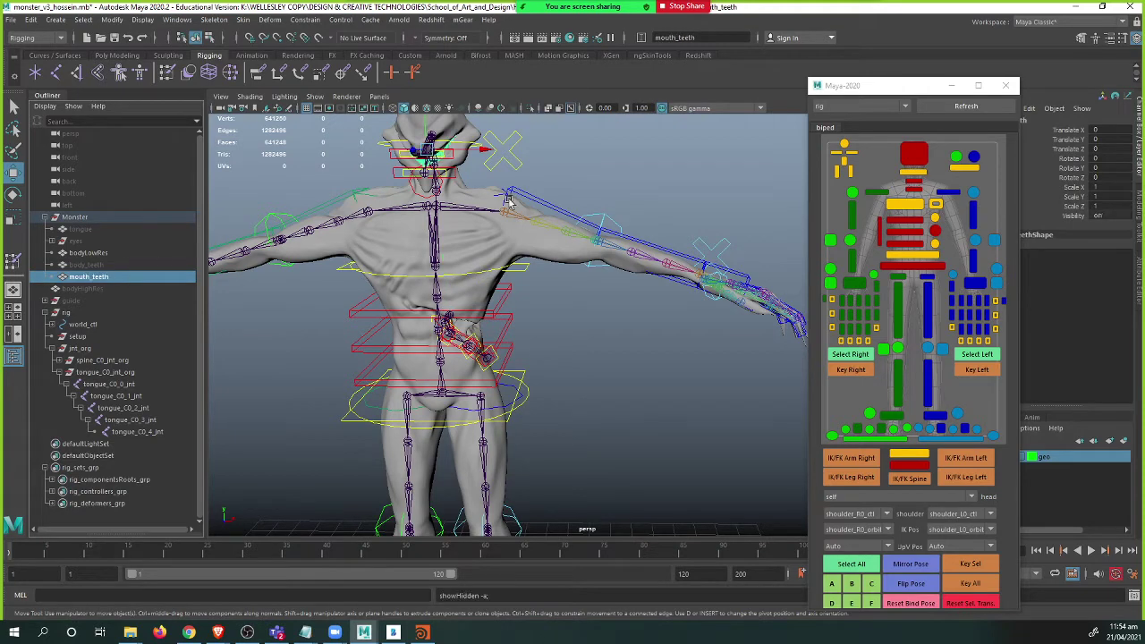
pyautogui.press('space')
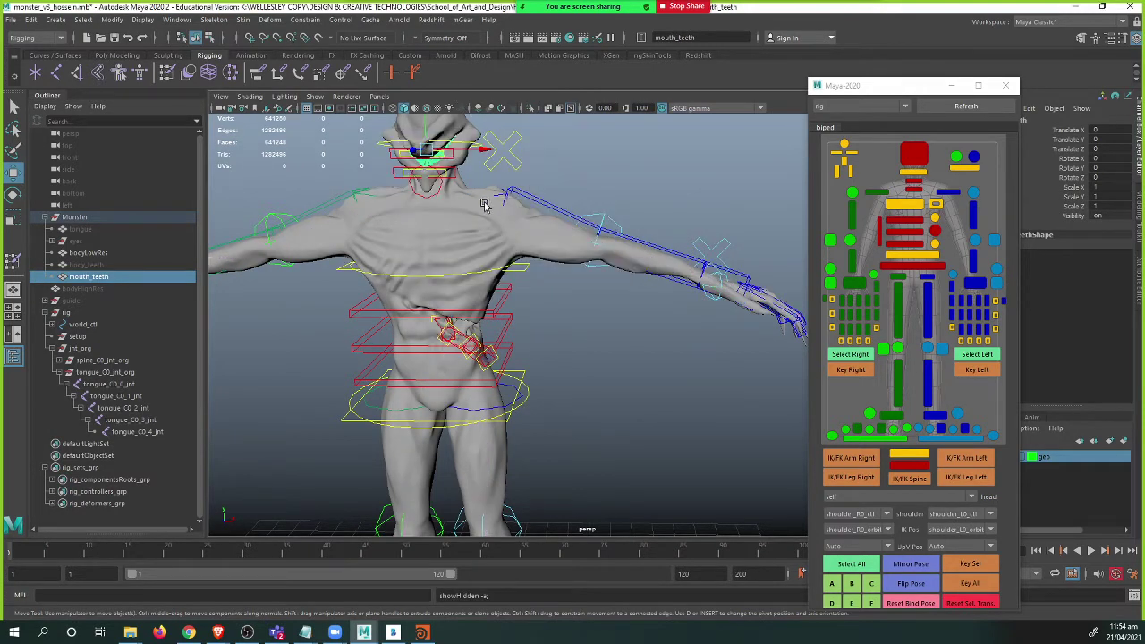
pyautogui.press('f')
pyautogui.keyDown('alt'); pyautogui.moveTo(485, 207); pyautogui.dragTo(404, 231); pyautogui.keyUp('alt')
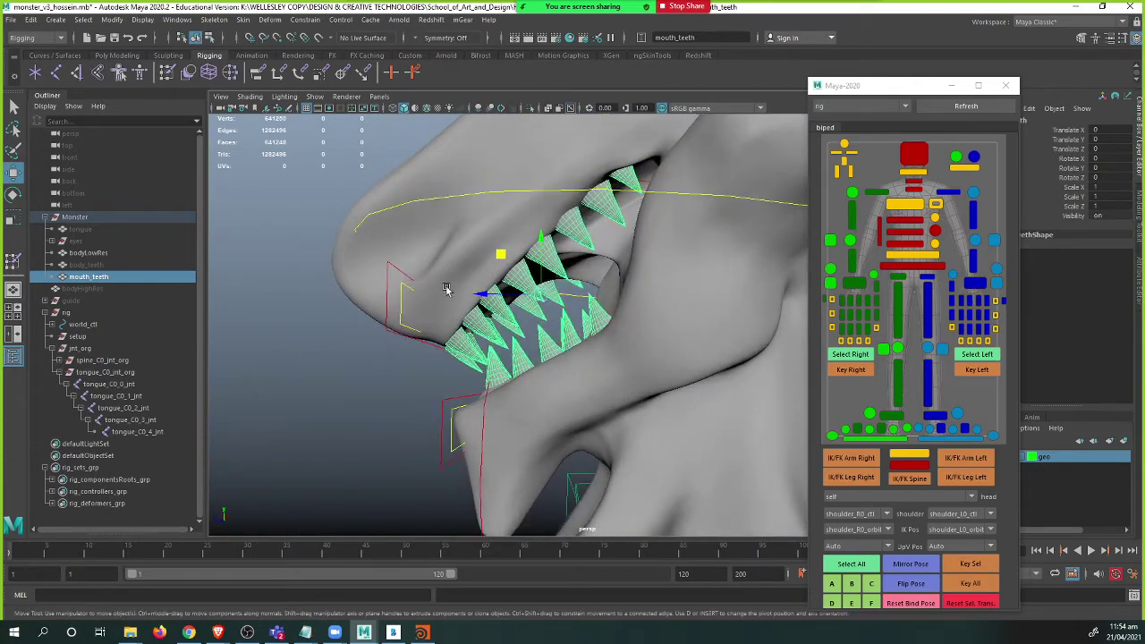
# - Select the faces of all lower teeth on mouth_teeth in wireframe display and extract them from the upper teeth
pyautogui.keyDown('alt'); pyautogui.moveTo(445, 289); pyautogui.dragTo(490, 345); pyautogui.keyUp('alt')
pyautogui.moveTo(490, 342); pyautogui.dragTo(497, 351, button='right')
pyautogui.click(501, 348)
pyautogui.press('q')
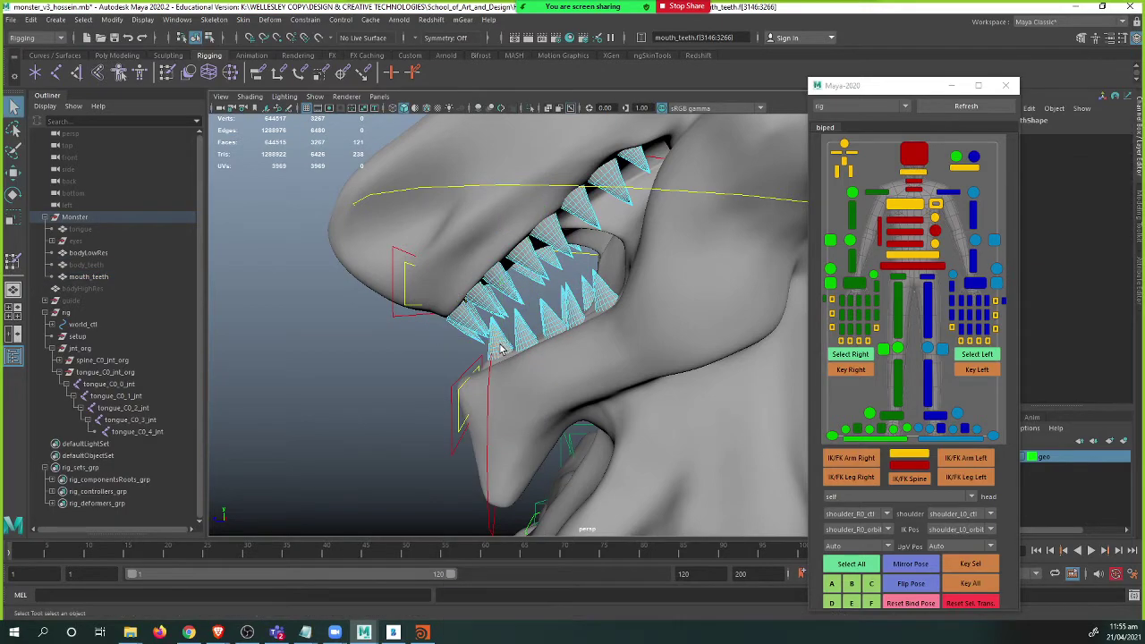
pyautogui.keyDown('alt'); pyautogui.moveTo(502, 348); pyautogui.dragTo(449, 344); pyautogui.keyUp('alt')
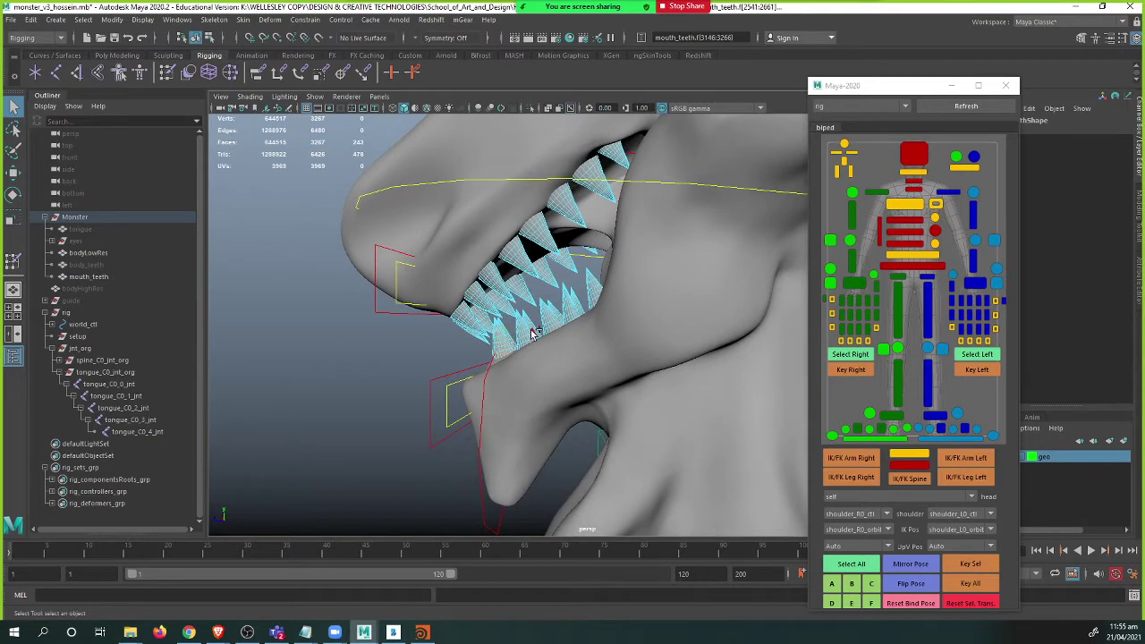
pyautogui.press('4')
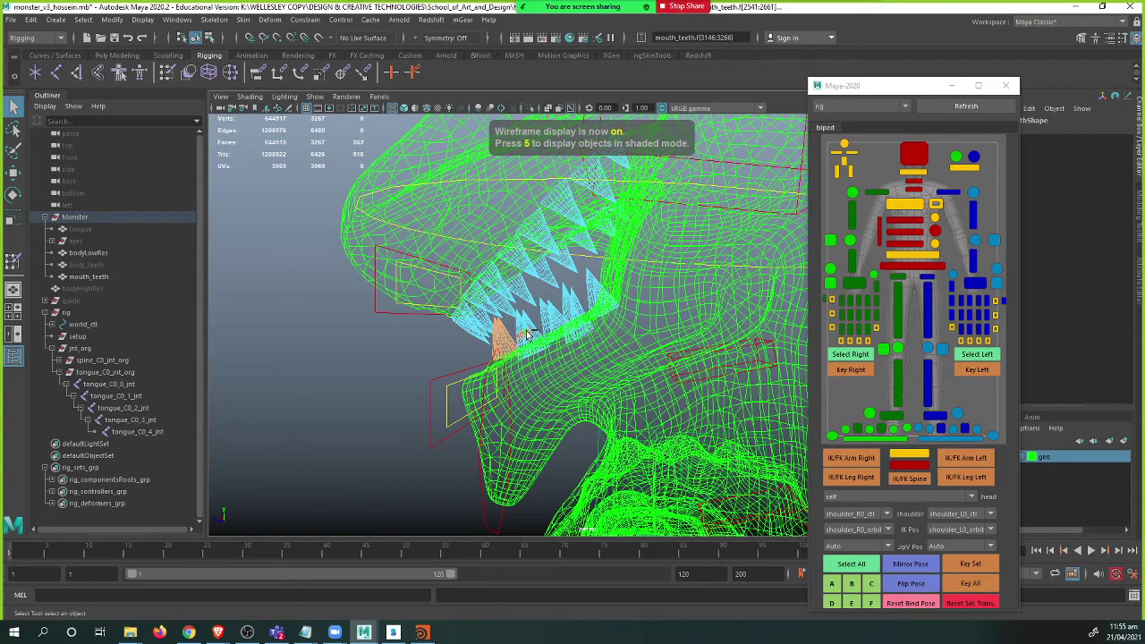
pyautogui.keyDown('shift'); pyautogui.click(527, 327); pyautogui.keyUp('shift')
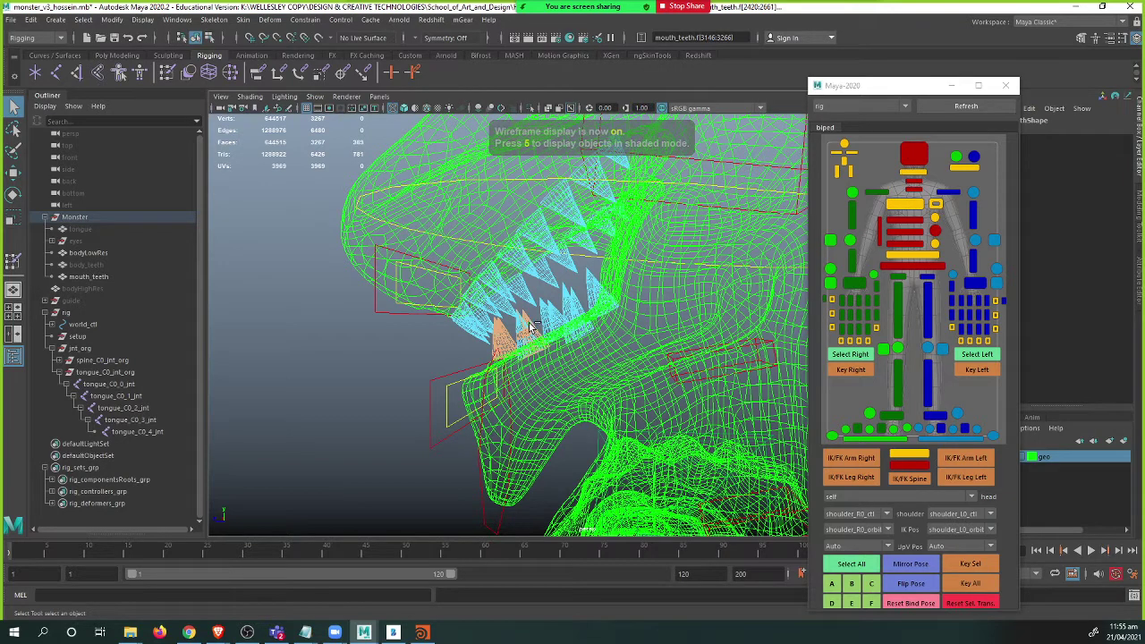
pyautogui.keyDown('shift'); pyautogui.click(591, 301); pyautogui.keyUp('shift')
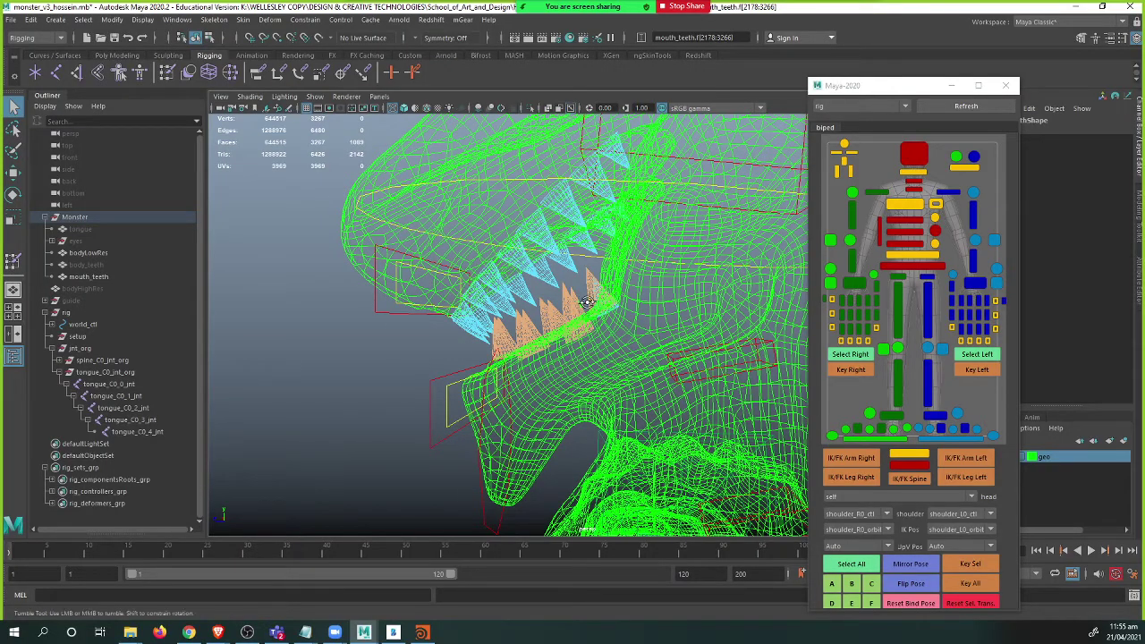
pyautogui.keyDown('alt'); pyautogui.moveTo(591, 302); pyautogui.dragTo(546, 298); pyautogui.keyUp('alt')
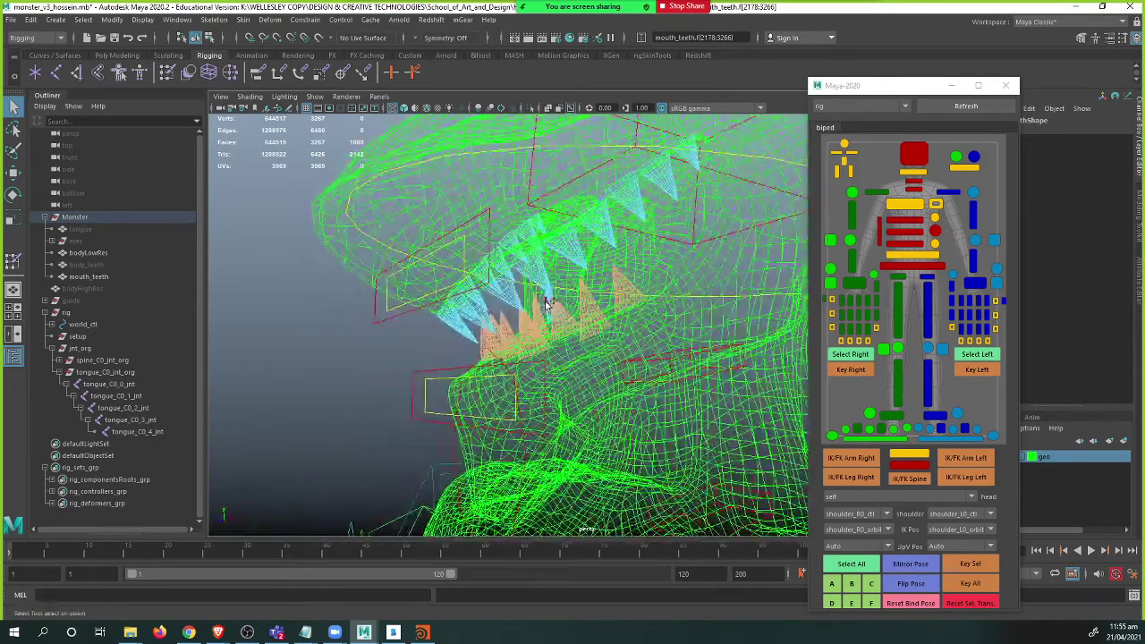
pyautogui.keyDown('alt'); pyautogui.moveTo(433, 338); pyautogui.dragTo(374, 343); pyautogui.keyUp('alt')
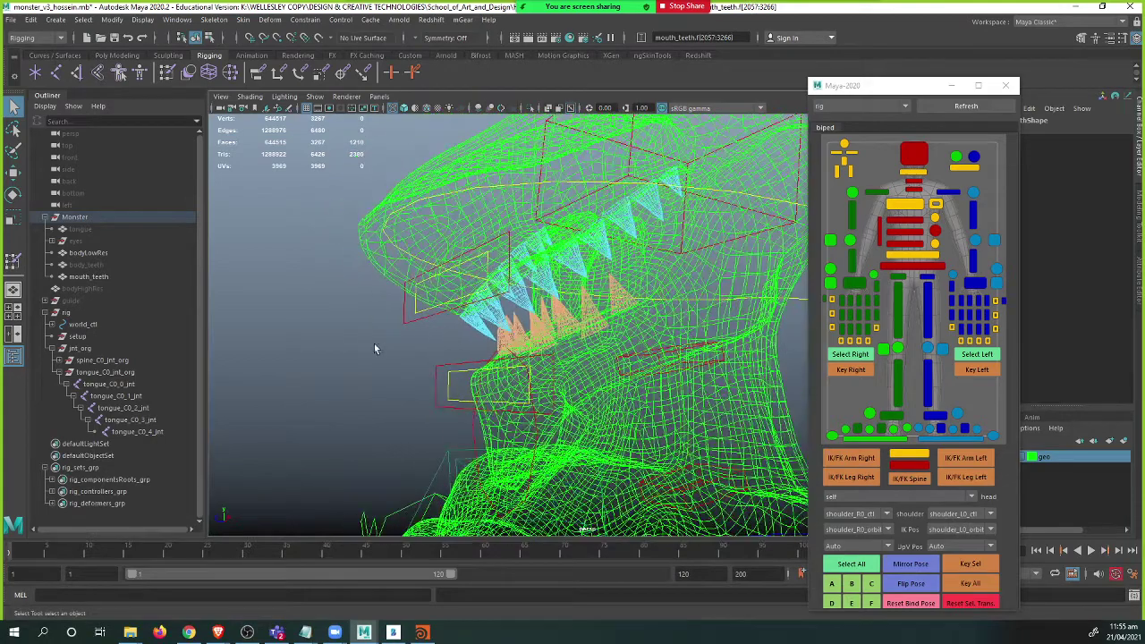
pyautogui.keyDown('shift'); pyautogui.rightClick(340, 351); pyautogui.keyUp('shift')
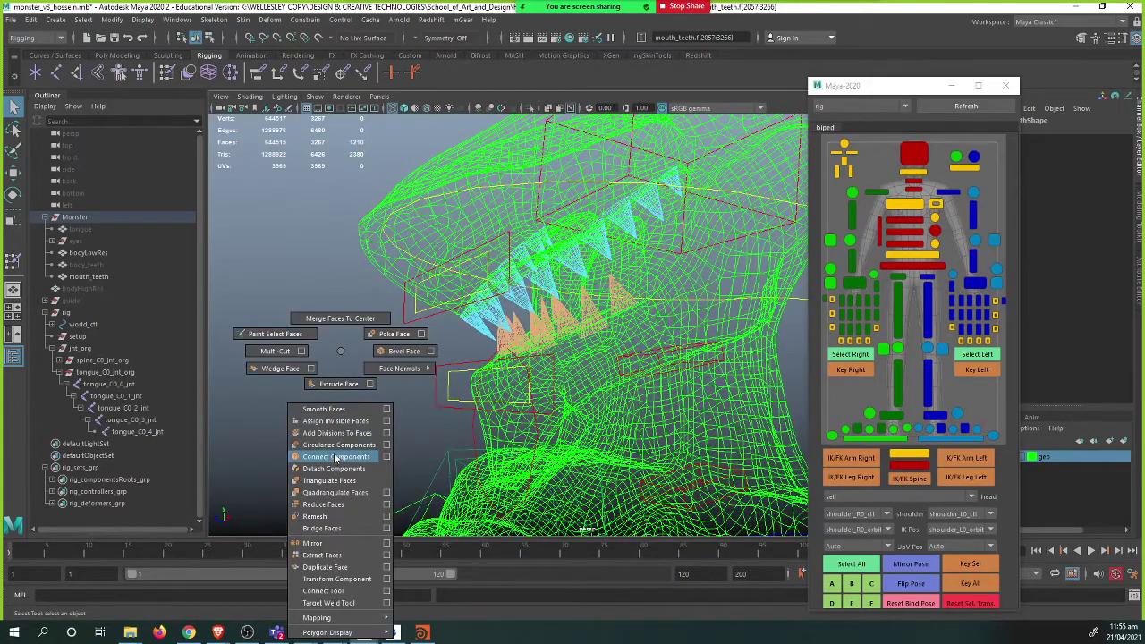
pyautogui.click(335, 555)
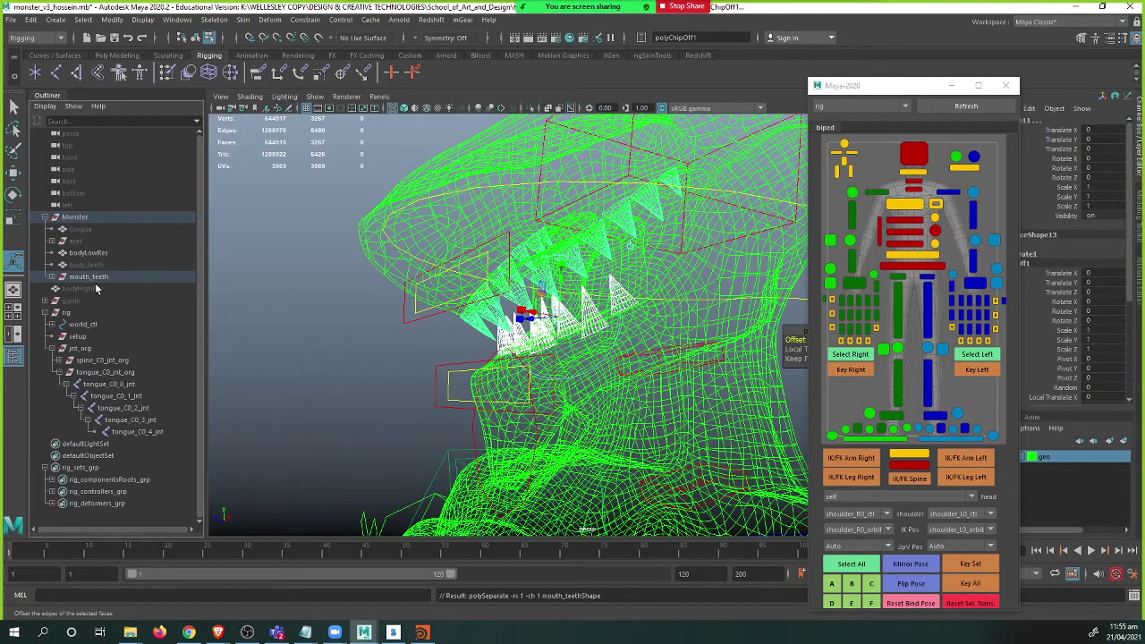
pyautogui.keyDown('alt'); pyautogui.moveTo(404, 336); pyautogui.dragTo(403, 317, button='middle'); pyautogui.keyUp('alt')
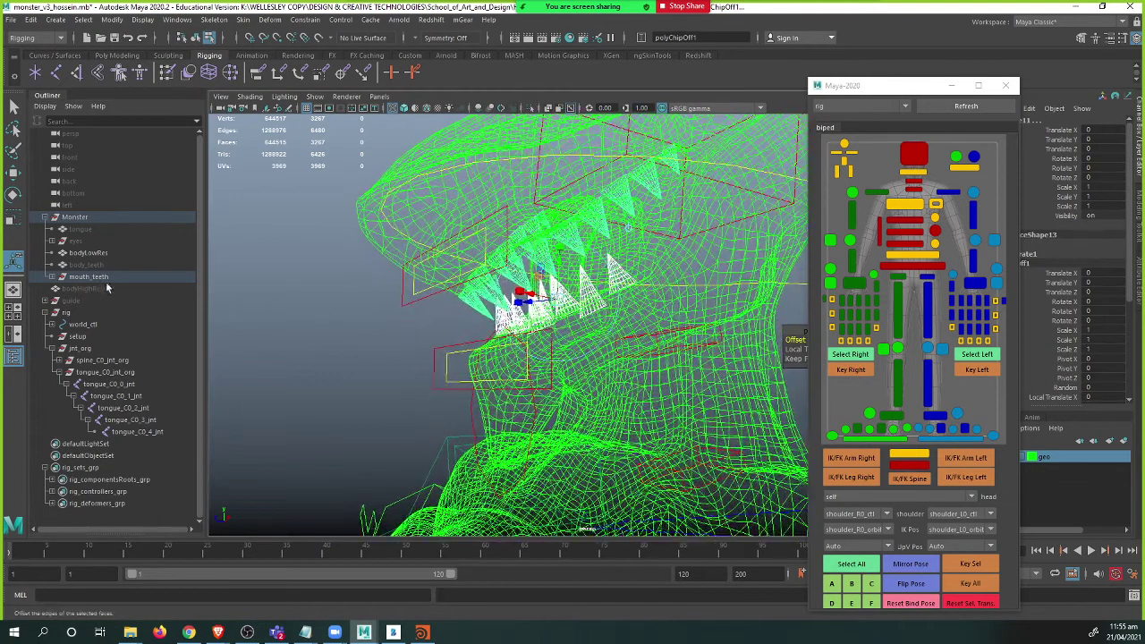
# - Find the upper teeth mesh among the separated pieces in mouth_teeth, return to shaded display, and rename it upper_teeth
pyautogui.click(52, 277)
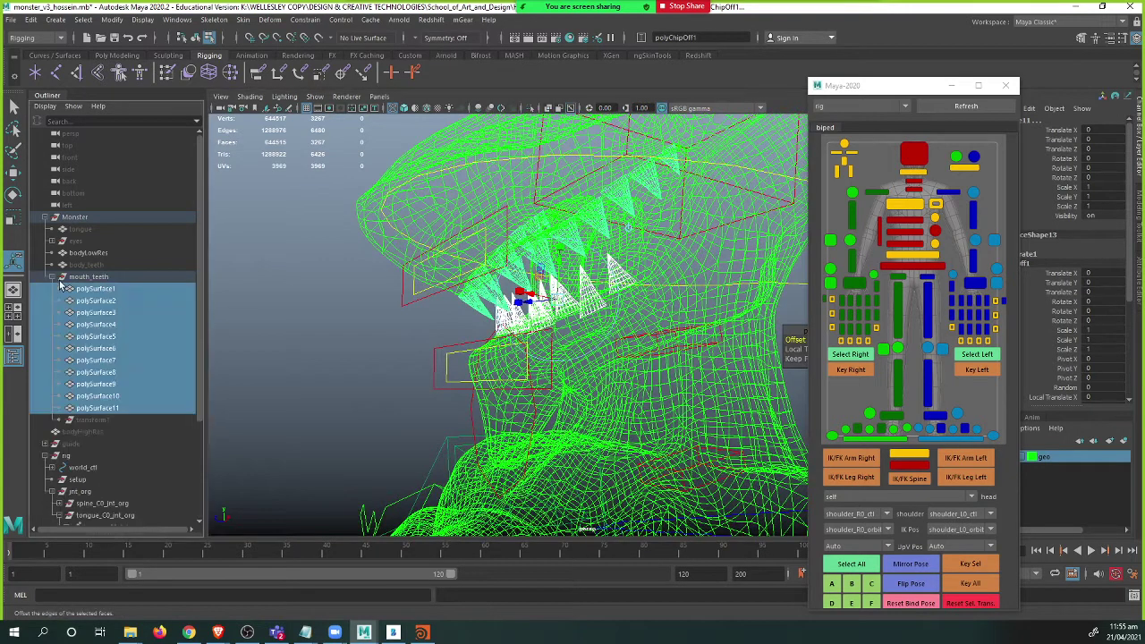
pyautogui.click(113, 291)
pyautogui.click(107, 301)
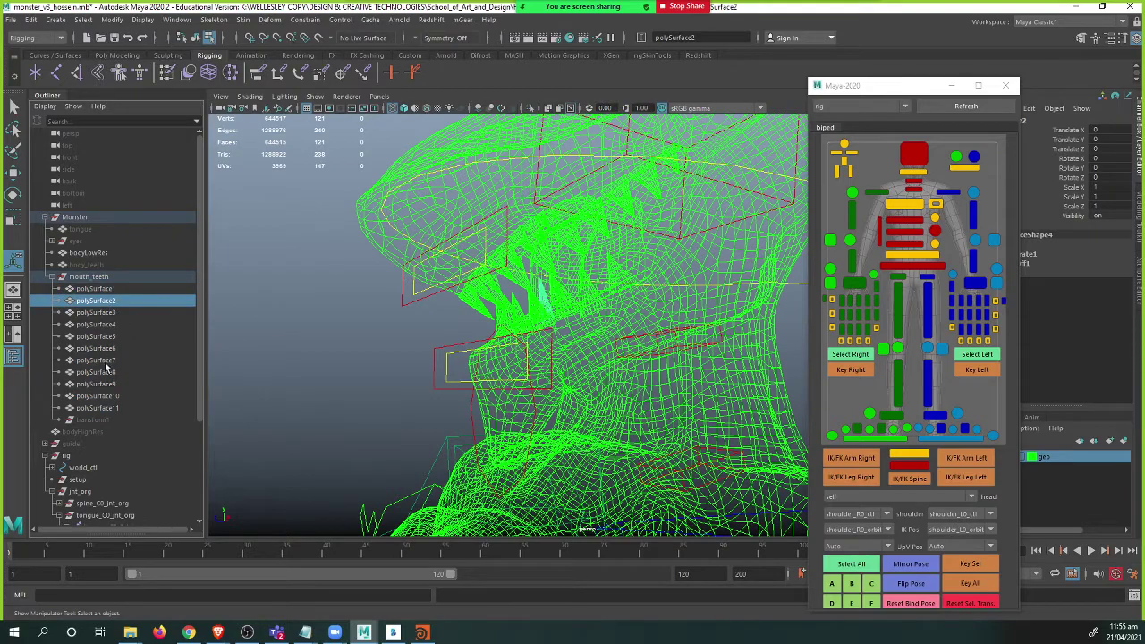
pyautogui.click(102, 407)
pyautogui.keyDown('alt'); pyautogui.moveTo(433, 349); pyautogui.dragTo(414, 359); pyautogui.keyUp('alt')
pyautogui.press('5')
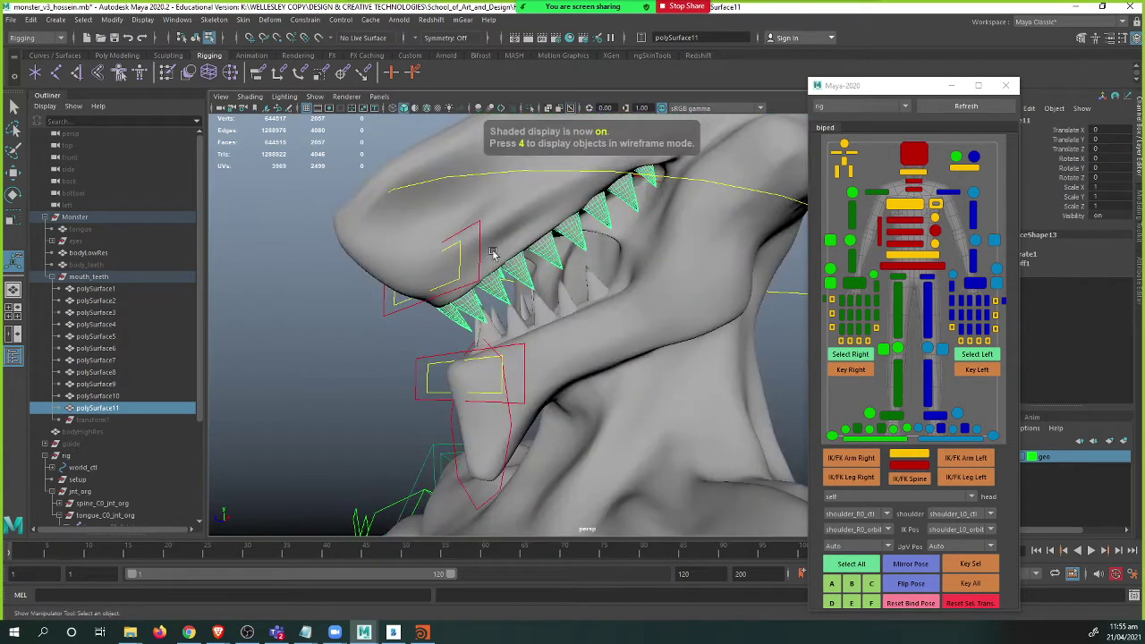
pyautogui.doubleClick(112, 409)
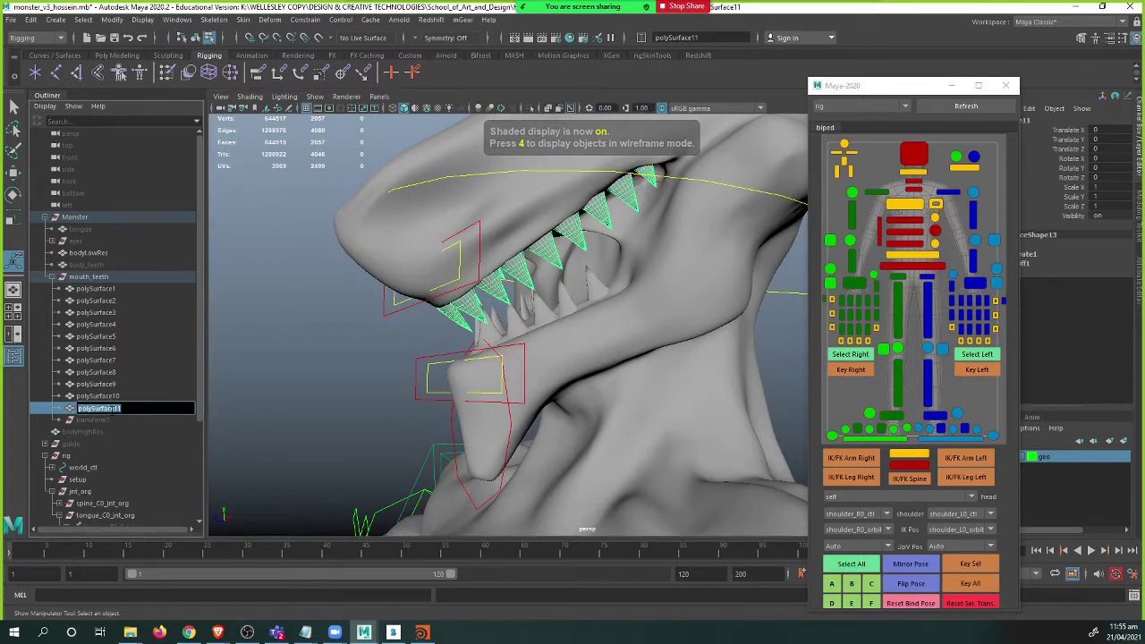
pyautogui.write('upper teeth')
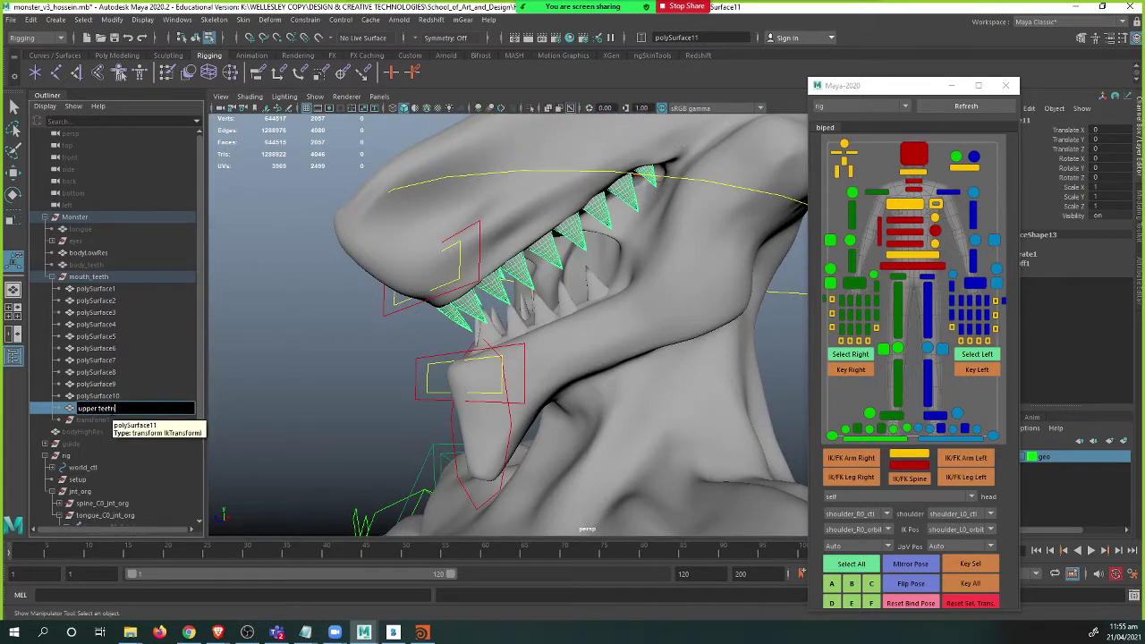
pyautogui.press('Return')
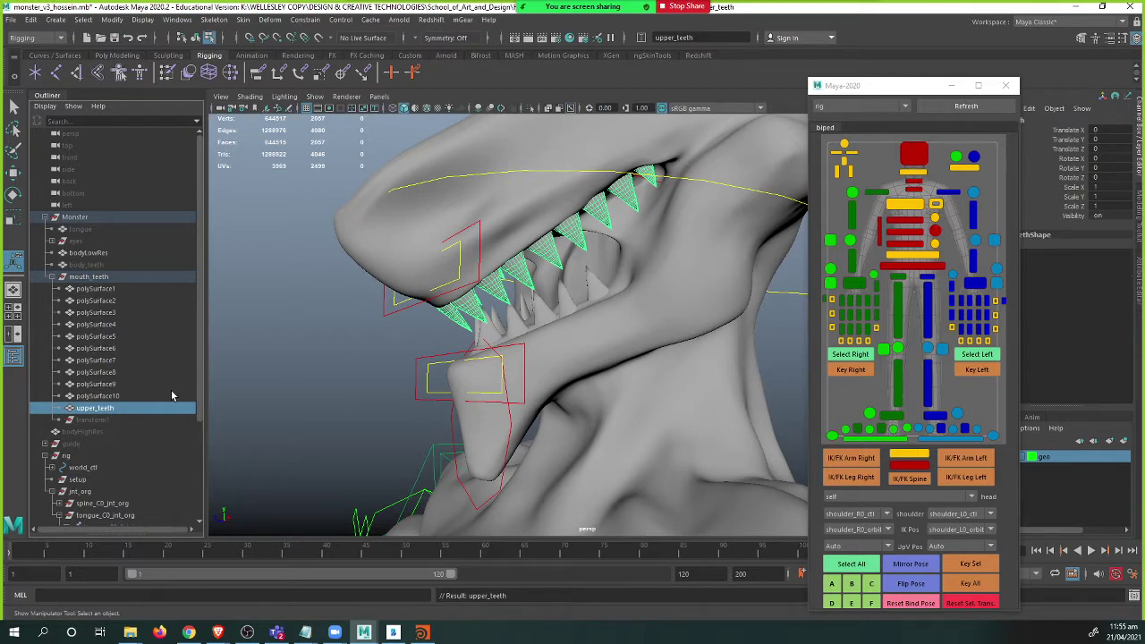
# - Combine the ten separated lower teeth pieces, polySurface1 to polySurface10, into one mesh
pyautogui.click(92, 397)
pyautogui.keyDown('shift'); pyautogui.click(95, 289); pyautogui.keyUp('shift')
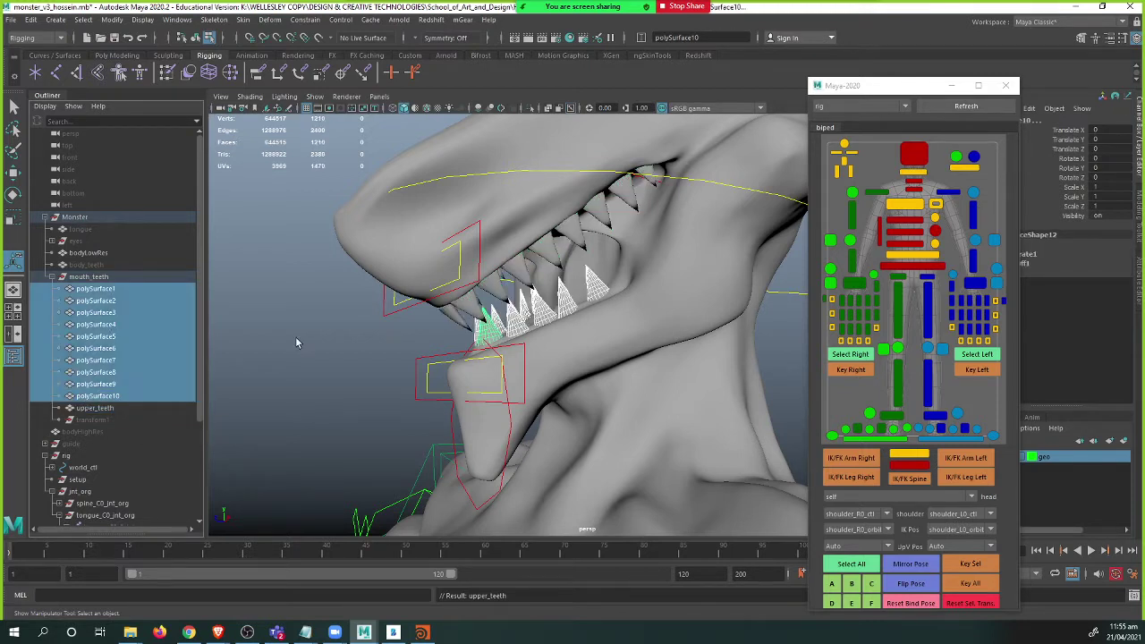
pyautogui.keyDown('shift'); pyautogui.moveTo(295, 315); pyautogui.dragTo(261, 568, button='right'); pyautogui.keyUp('shift')
pyautogui.scroll(-4, 142, 376)
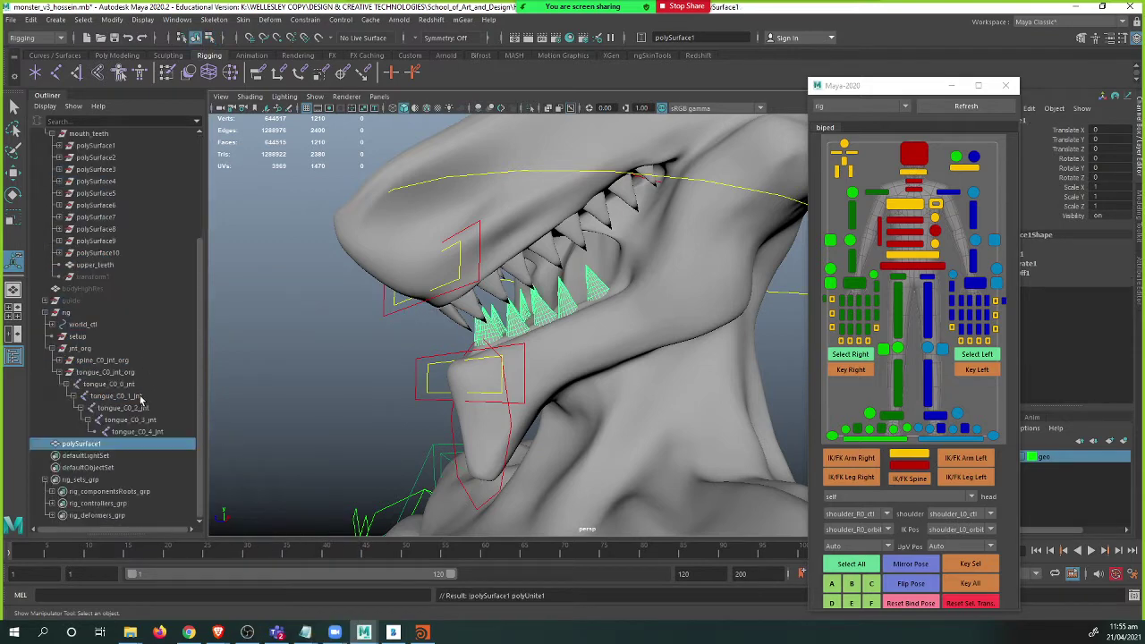
# - Rename the combined lower teeth mesh lower_teeth and parent it under the mouth_teeth group
pyautogui.doubleClick(103, 448)
pyautogui.write('lower teeth')
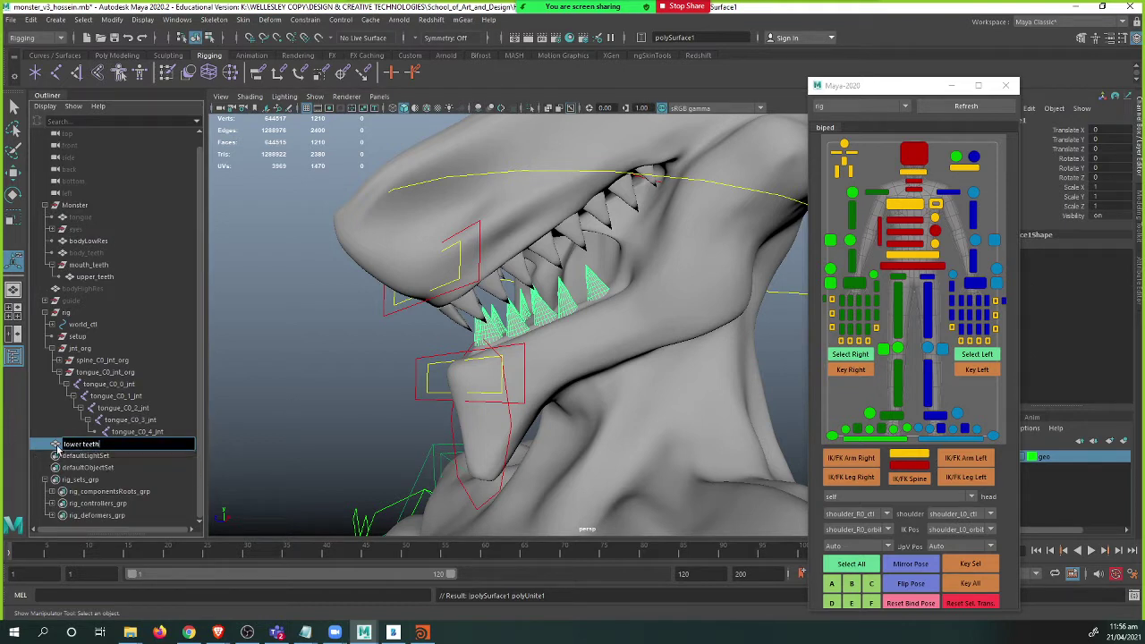
pyautogui.press('Return')
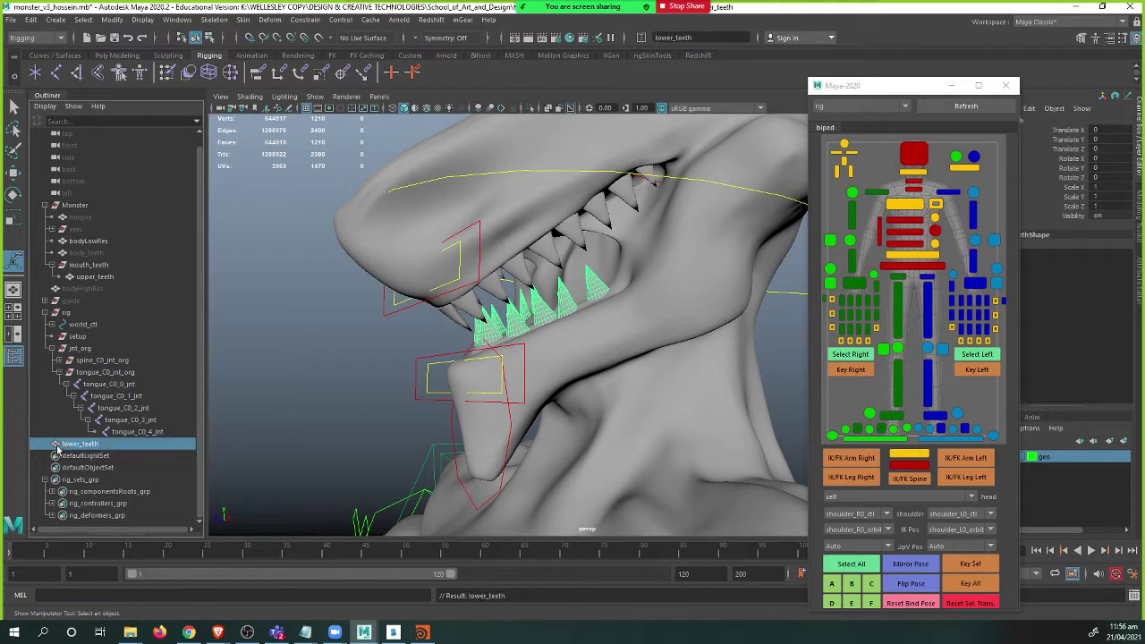
pyautogui.moveTo(59, 448); pyautogui.dragTo(85, 276)
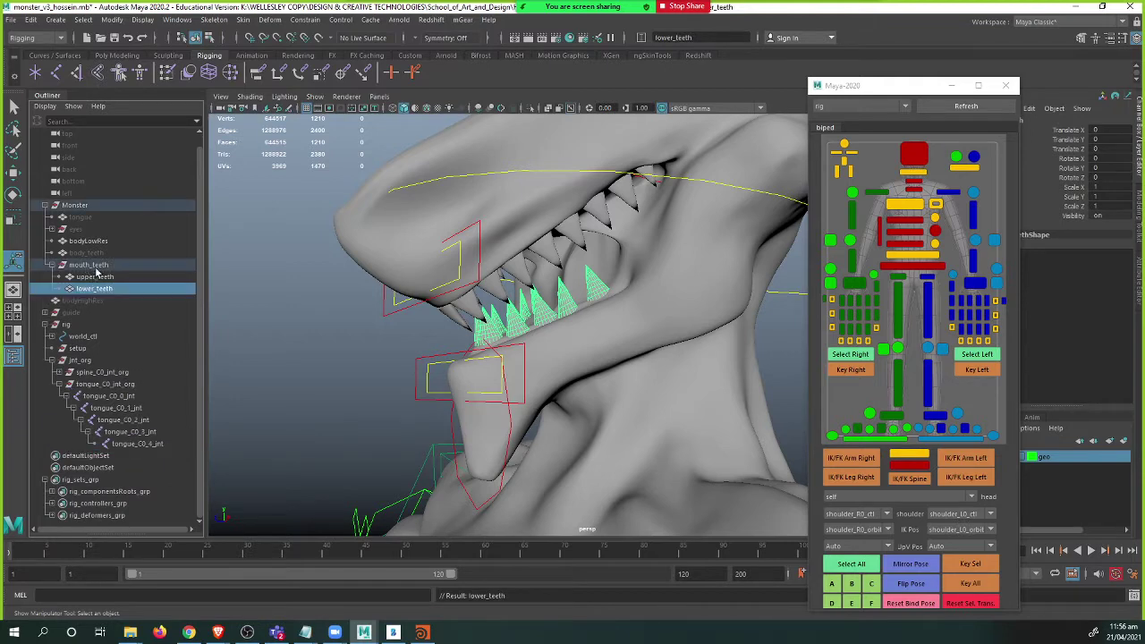
# - Turn on the display of joints in the viewport, with the lower teeth and jaw in view
pyautogui.keyDown('alt'); pyautogui.moveTo(394, 340); pyautogui.dragTo(275, 143); pyautogui.keyUp('alt')
pyautogui.click(315, 97)
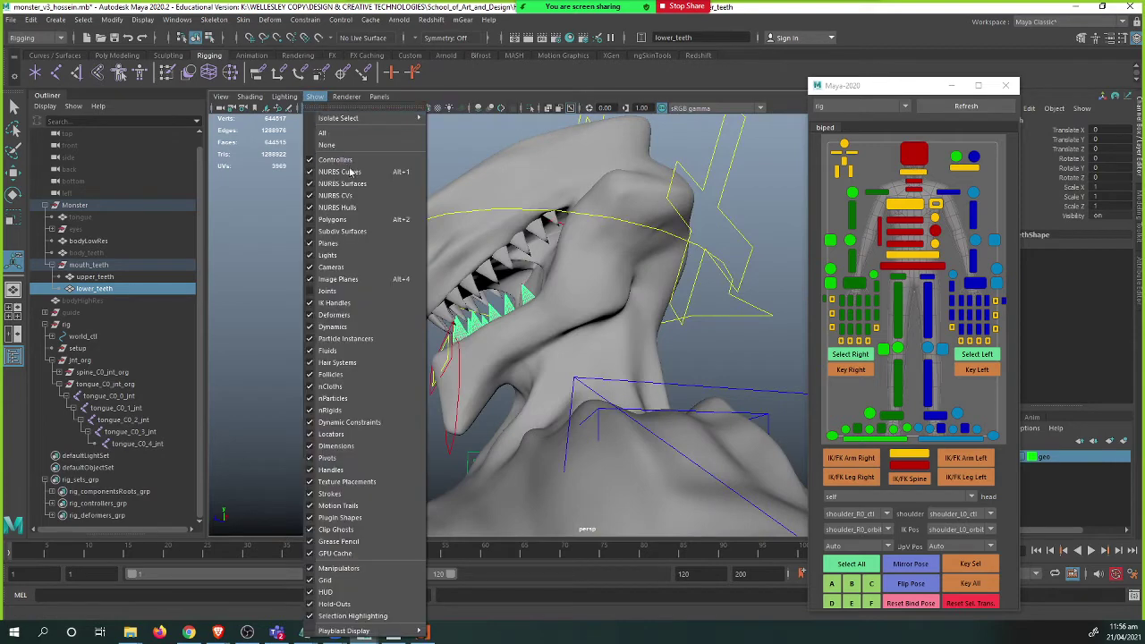
pyautogui.click(351, 294)
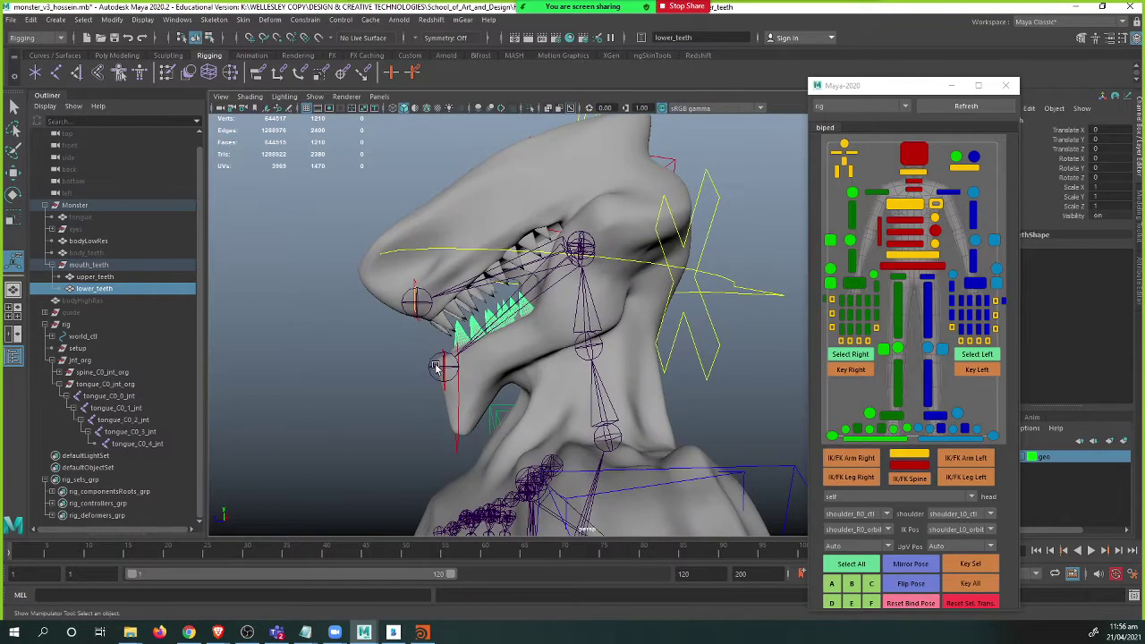
# - Parent-constrain the lower_teeth mesh to the joint mouth_C0_teethlow_jnt
pyautogui.click(432, 365)
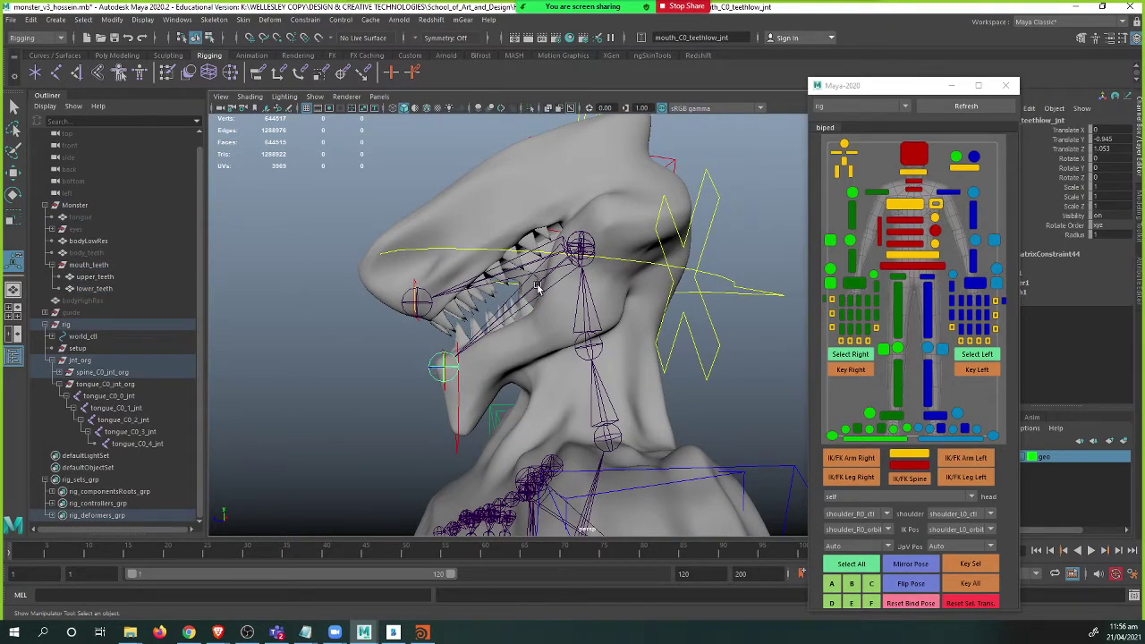
pyautogui.click(465, 327)
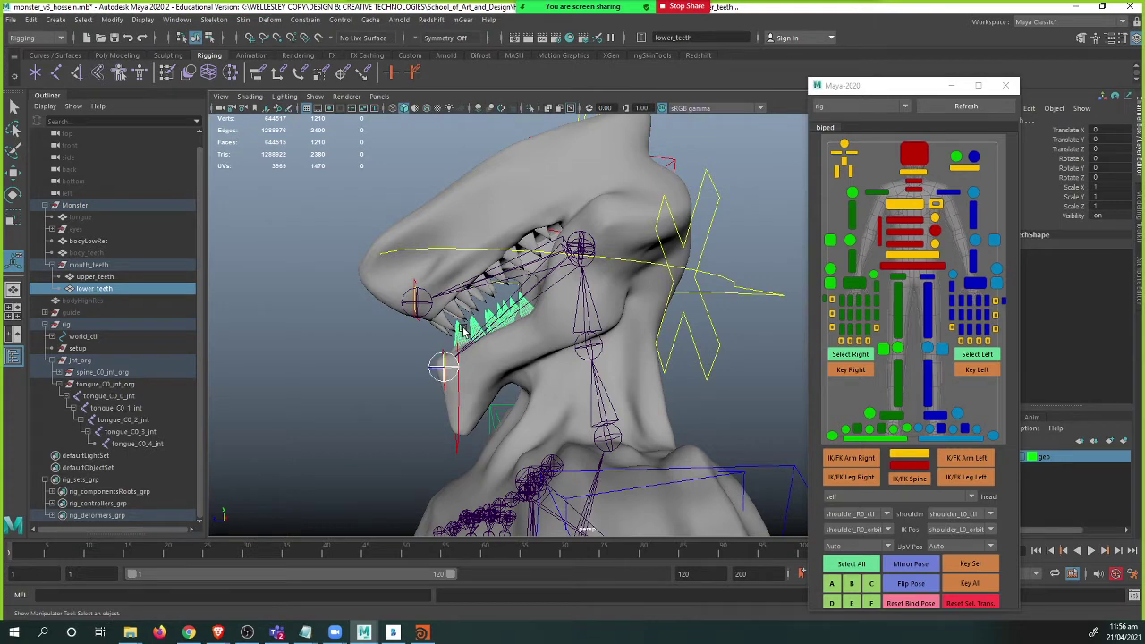
pyautogui.click(306, 20)
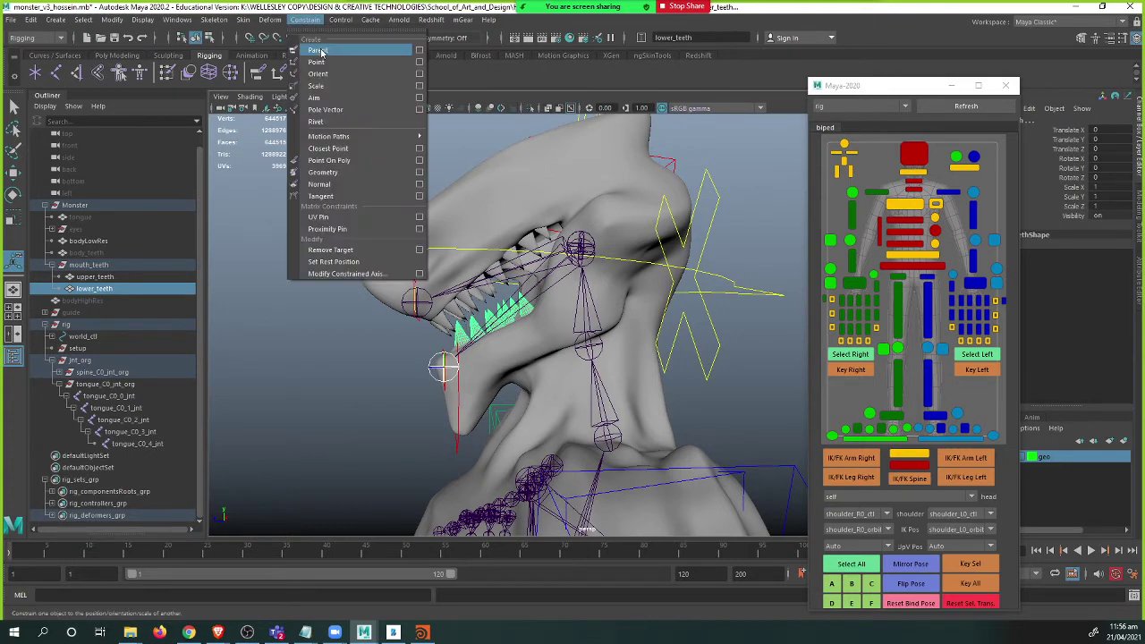
pyautogui.click(323, 52)
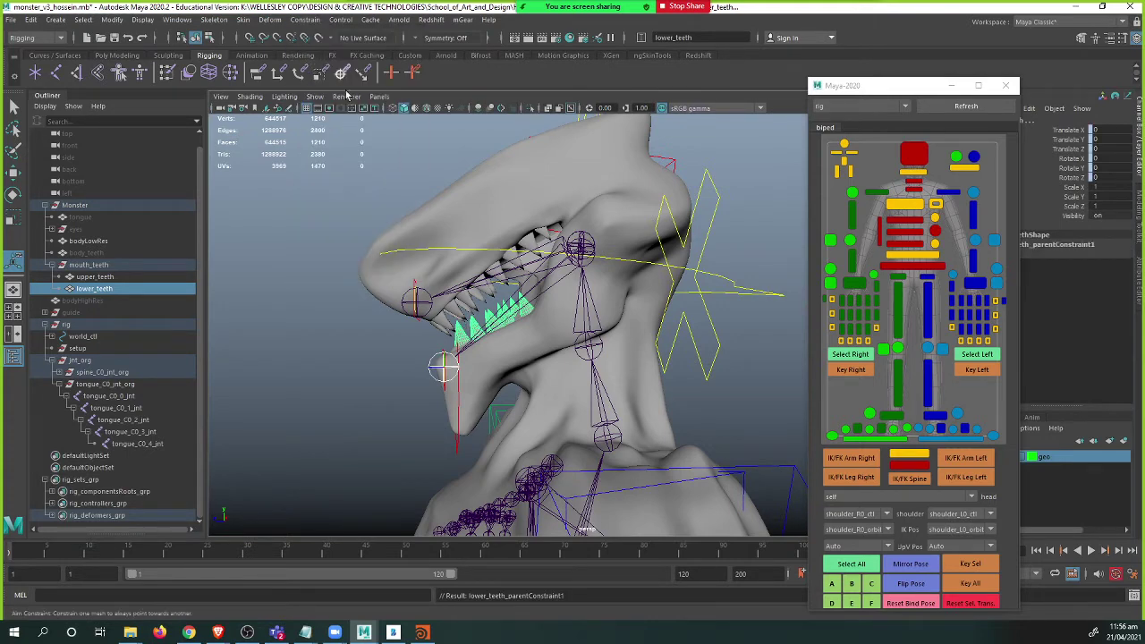
# - Test the teeth constraint by moving the lower lip control mouth_C0_liplow_ctl downward and back toward the throat
pyautogui.click(444, 365)
pyautogui.keyDown('alt'); pyautogui.moveTo(457, 447); pyautogui.dragTo(635, 454); pyautogui.keyUp('alt')
pyautogui.click(484, 392)
pyautogui.press('w')
pyautogui.hotkey('ctrl', 'z')
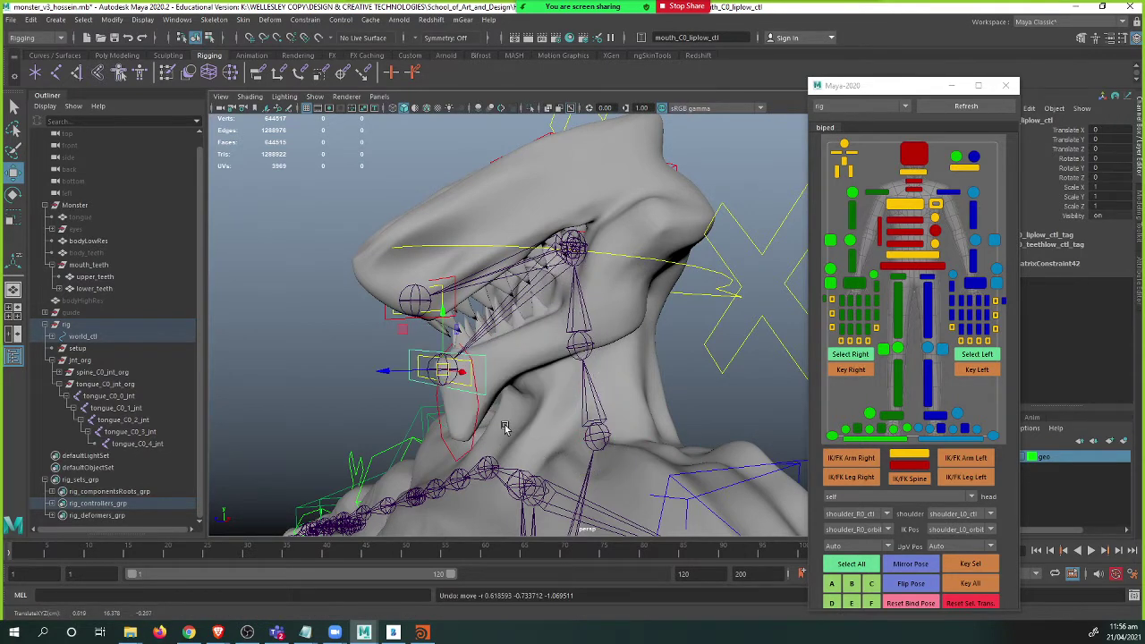
pyautogui.keyDown('alt'); pyautogui.moveTo(382, 389); pyautogui.dragTo(414, 383, button='right'); pyautogui.keyUp('alt')
pyautogui.moveTo(318, 351); pyautogui.dragTo(377, 393)
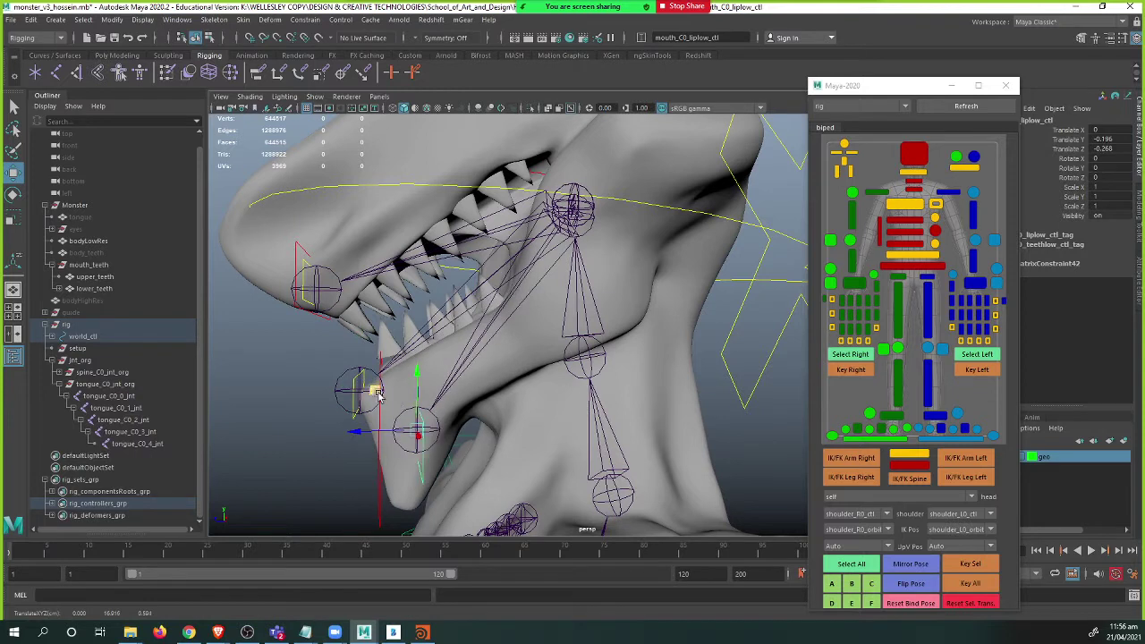
# - Select the lower lip joint mouth_C0_liplow_jnt, reveal it in the Outliner, and make room to read the full joint names
pyautogui.click(439, 422)
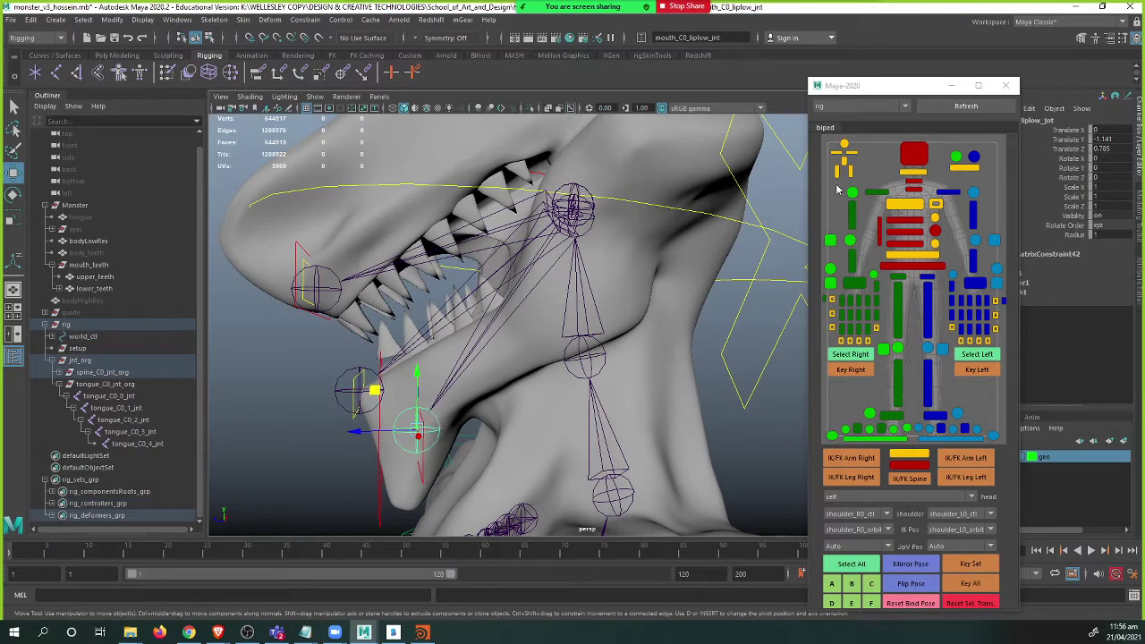
pyautogui.moveTo(903, 85); pyautogui.dragTo(833, 78)
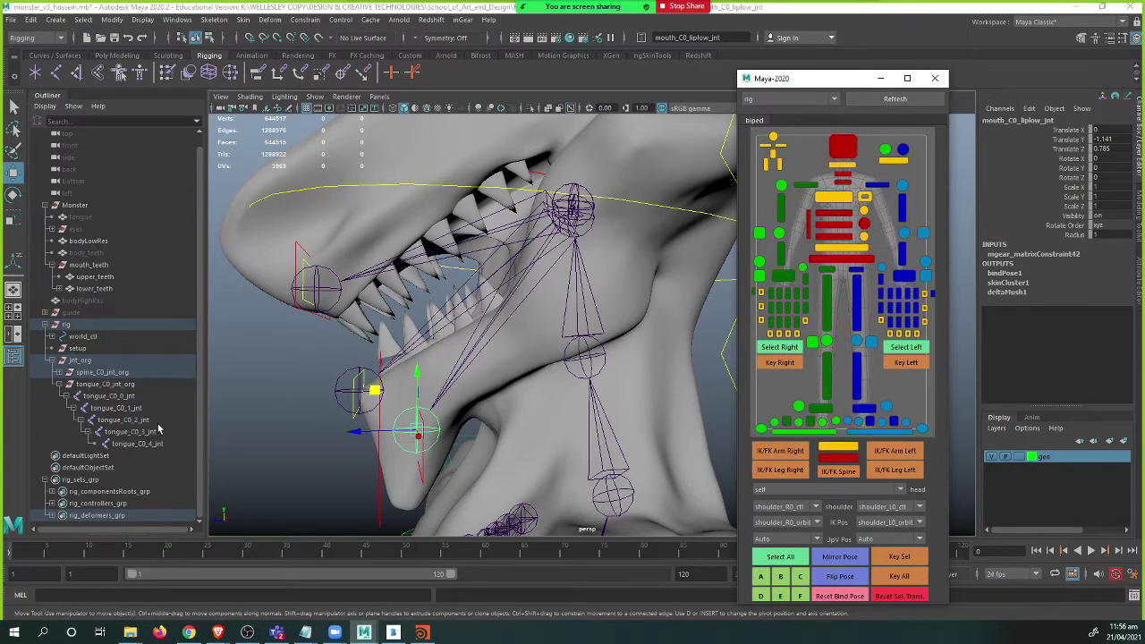
pyautogui.press('f')
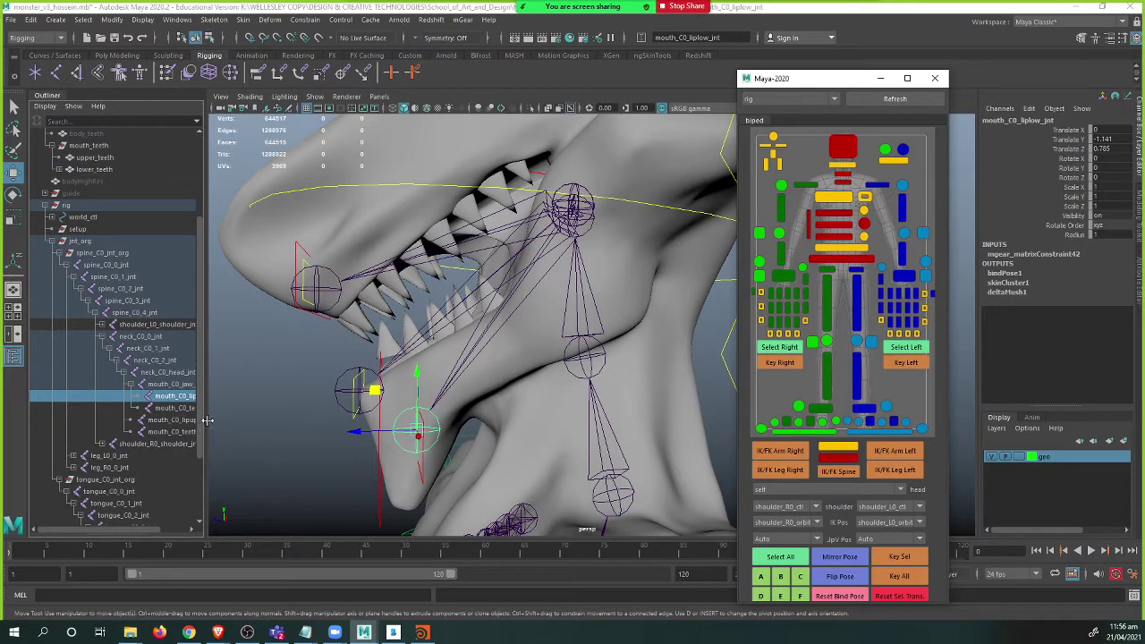
pyautogui.moveTo(206, 420); pyautogui.dragTo(271, 416)
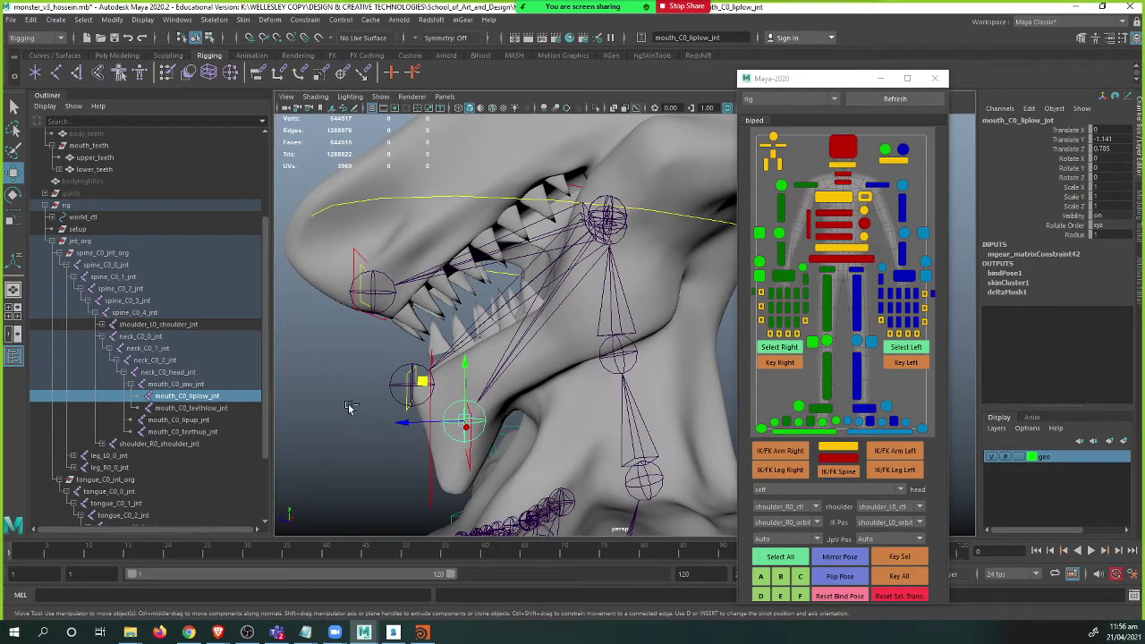
# - Undo the lip control move, the teeth constraint and the lower_teeth parenting and rename, and try to redo the excess undo
pyautogui.hotkey('ctrl', 'z')
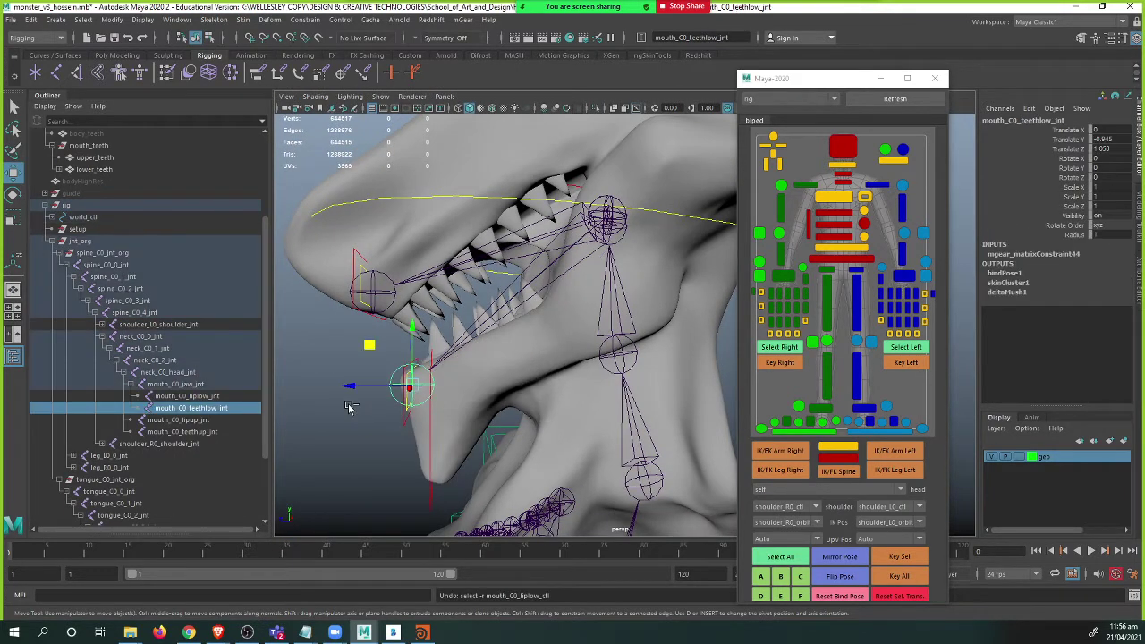
pyautogui.hotkey('ctrl', 'z')
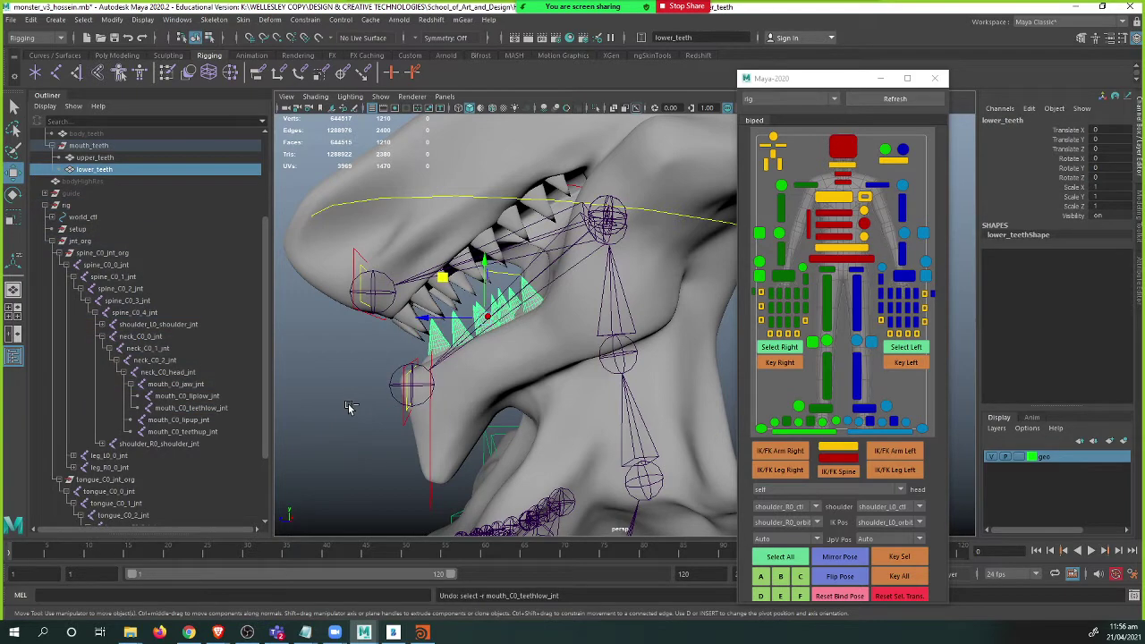
pyautogui.hotkey('ctrl', 'z')
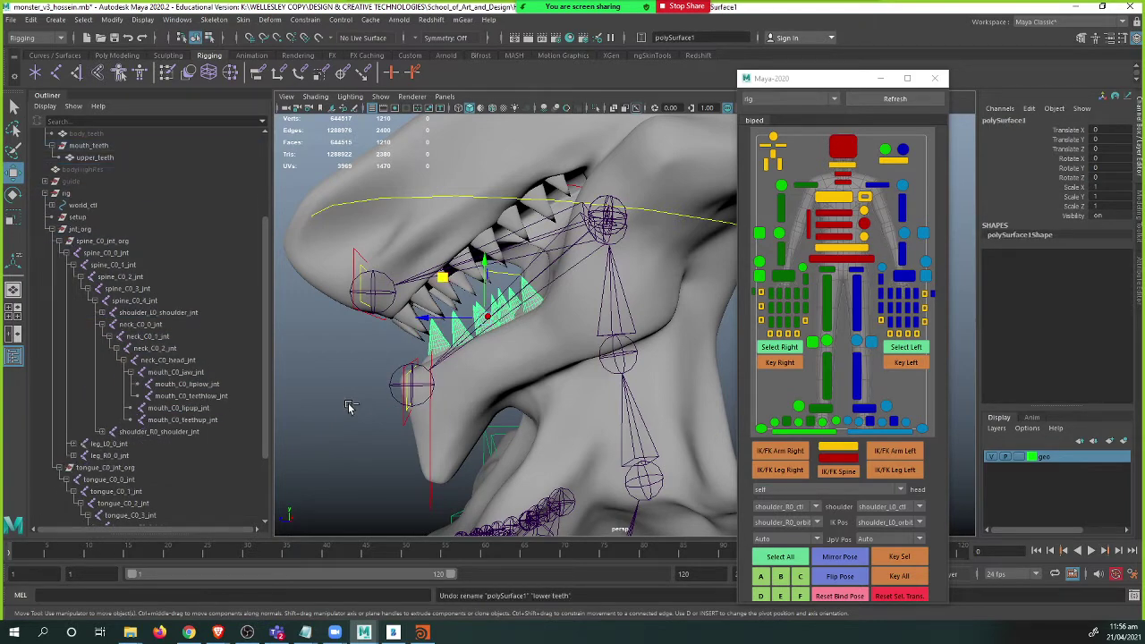
pyautogui.click(357, 353)
pyautogui.scroll(2, 149, 202)
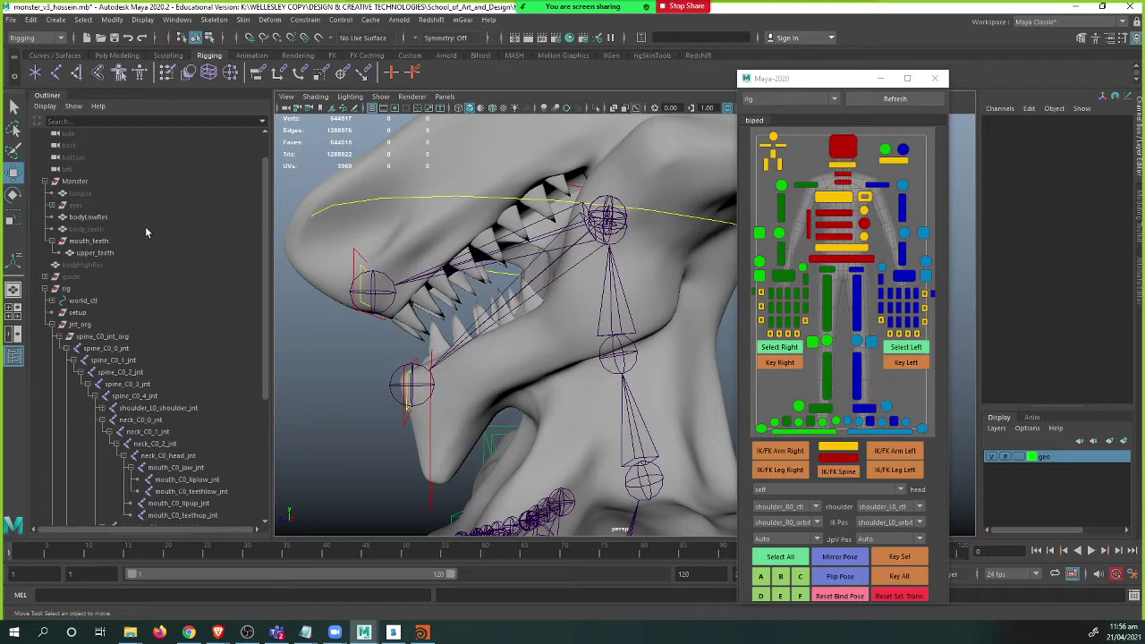
pyautogui.scroll(-5, 147, 307)
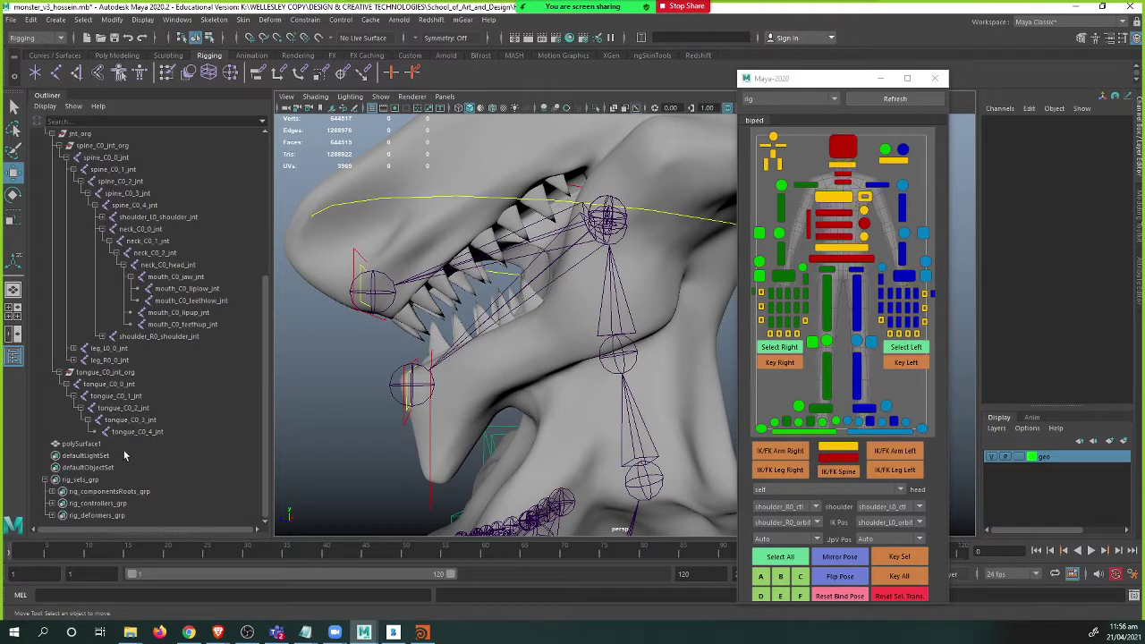
pyautogui.hotkey('shift', 'z')
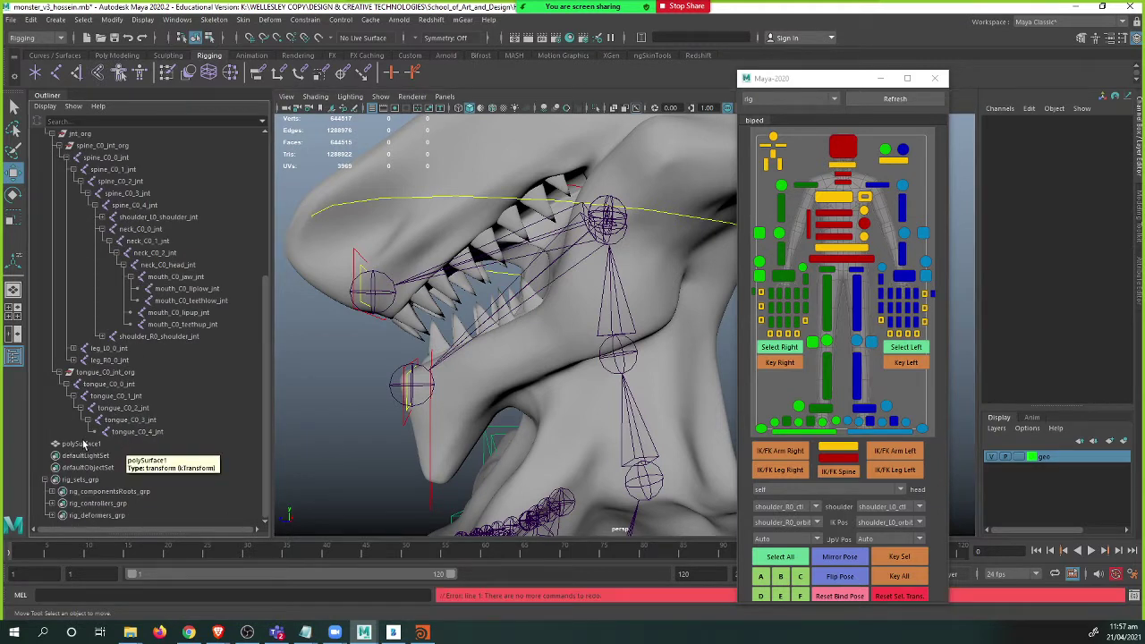
# - Rename the combined lower teeth mesh polySurface1 to lower_teeth and parent it under mouth_teeth again
pyautogui.click(81, 444)
pyautogui.doubleClick(84, 444)
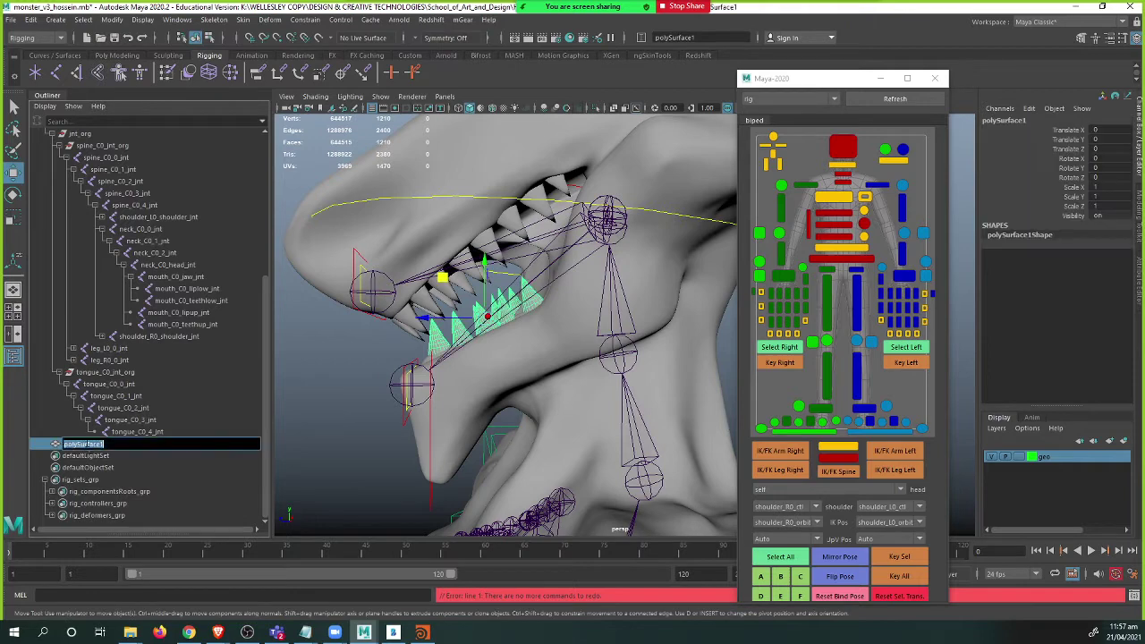
pyautogui.press('BackSpace')
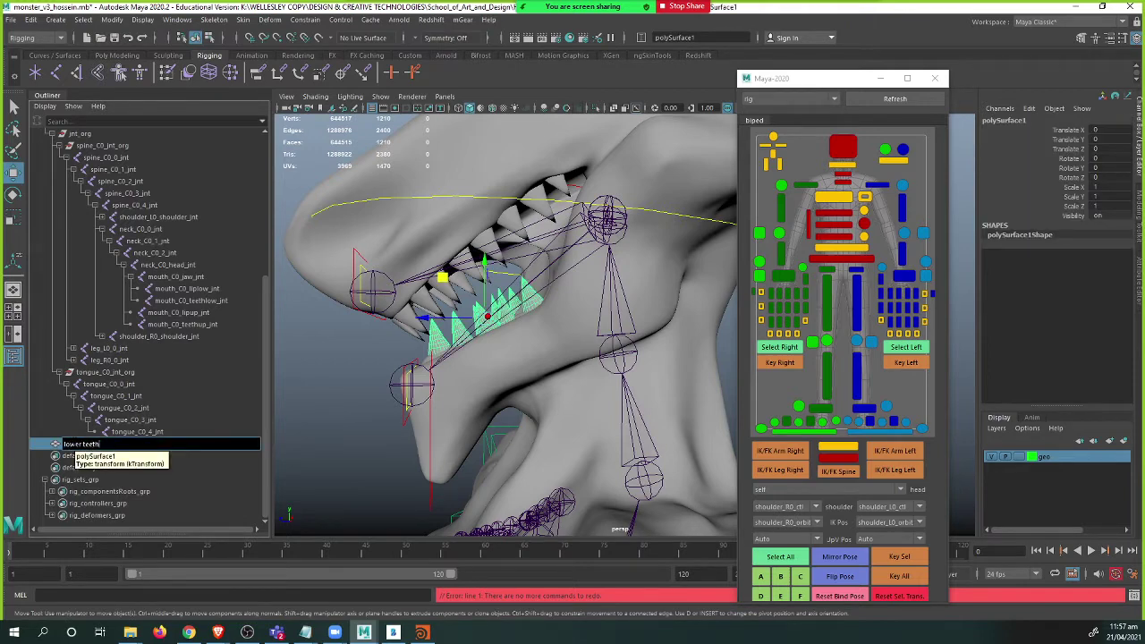
pyautogui.press('Return')
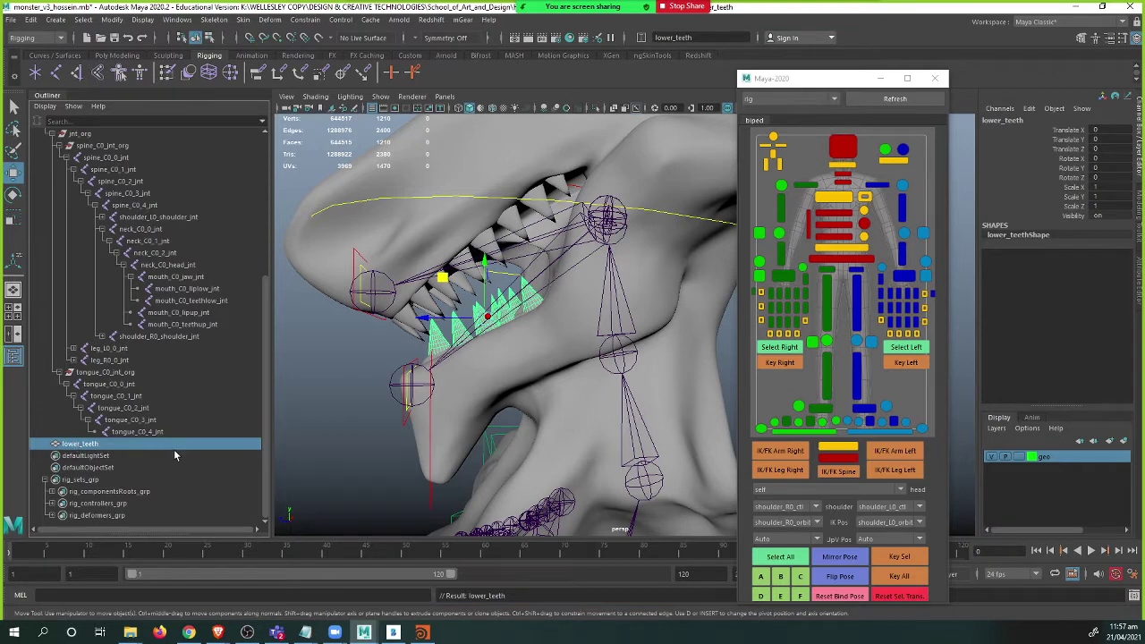
pyautogui.scroll(4, 147, 114)
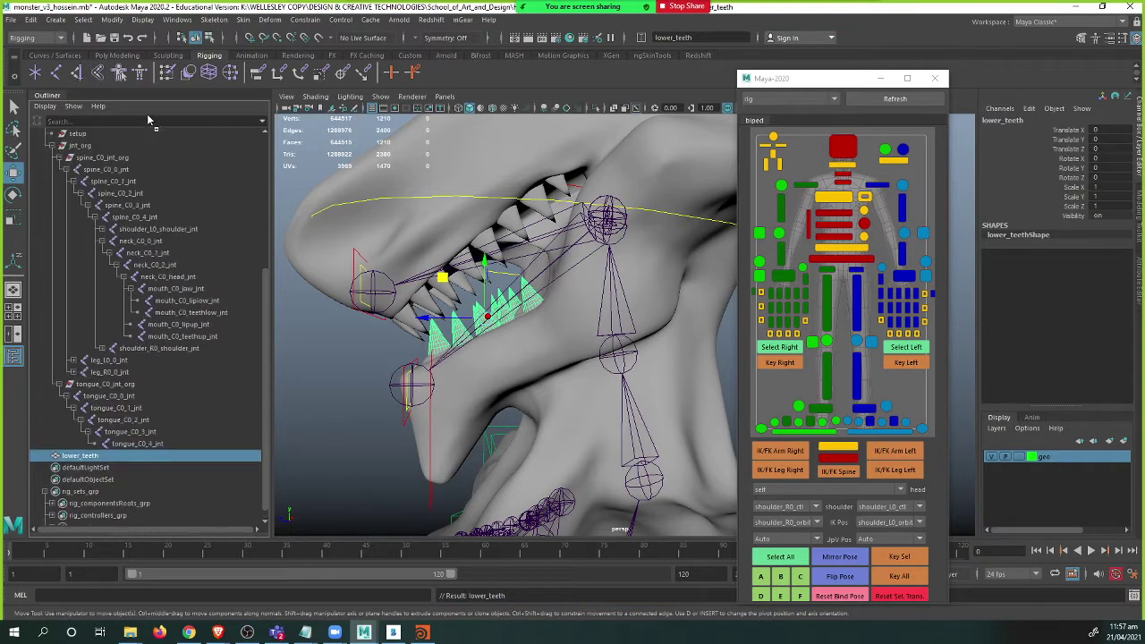
pyautogui.moveTo(122, 199); pyautogui.dragTo(117, 205)
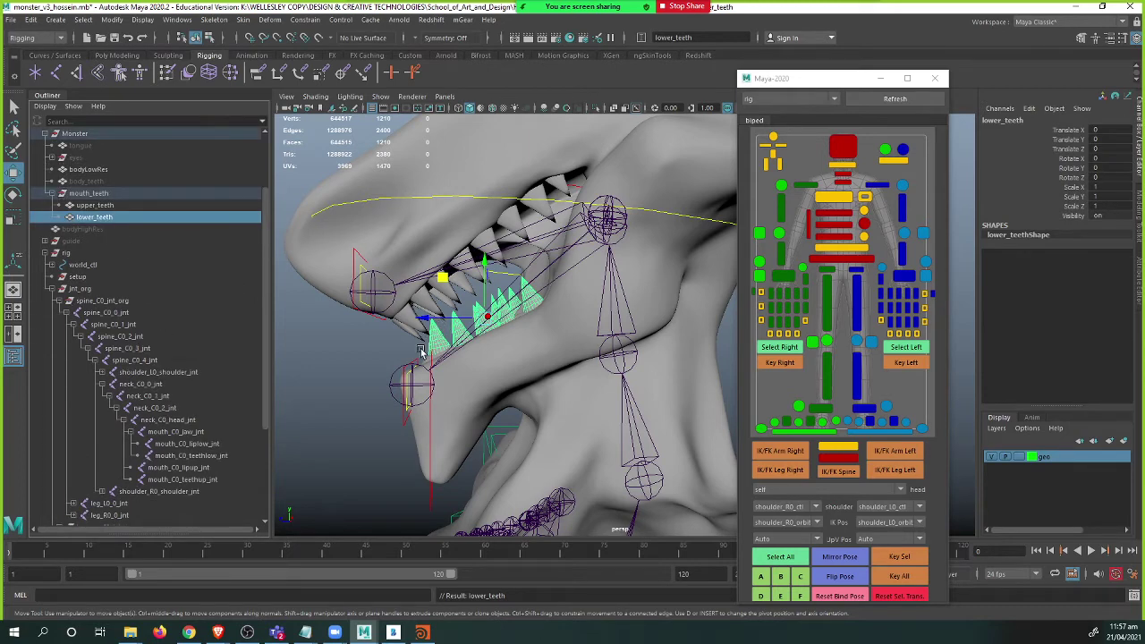
# - Parent-constrain the lower_teeth mesh to the lower lip joint mouth_C0_liplow_jnt
pyautogui.click(186, 444)
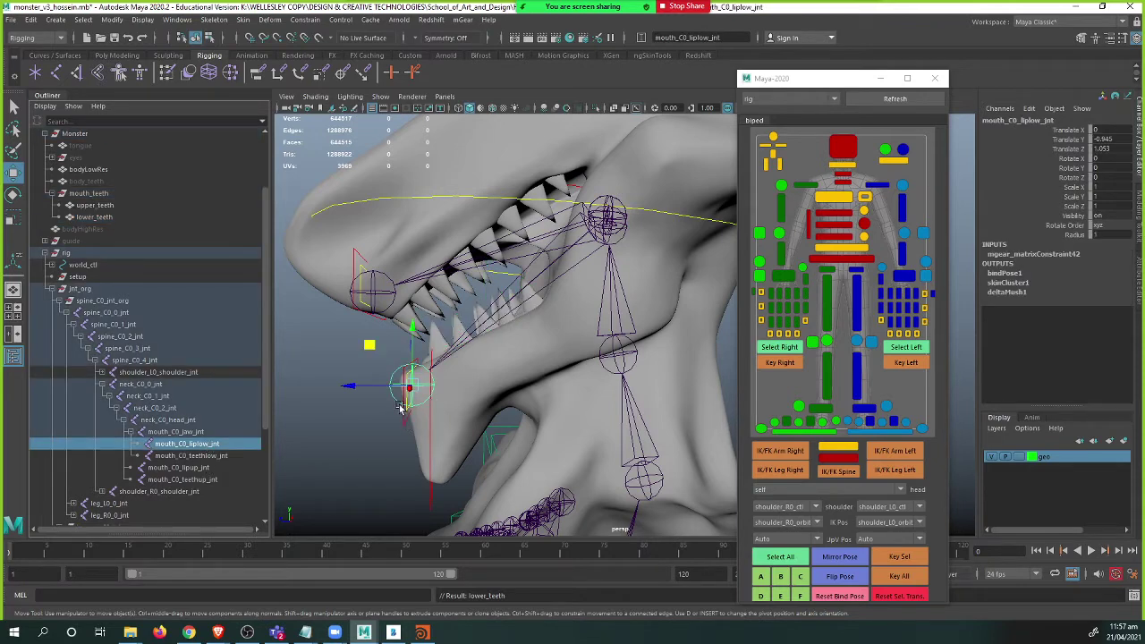
pyautogui.keyDown('ctrl'); pyautogui.click(94, 218); pyautogui.keyUp('ctrl')
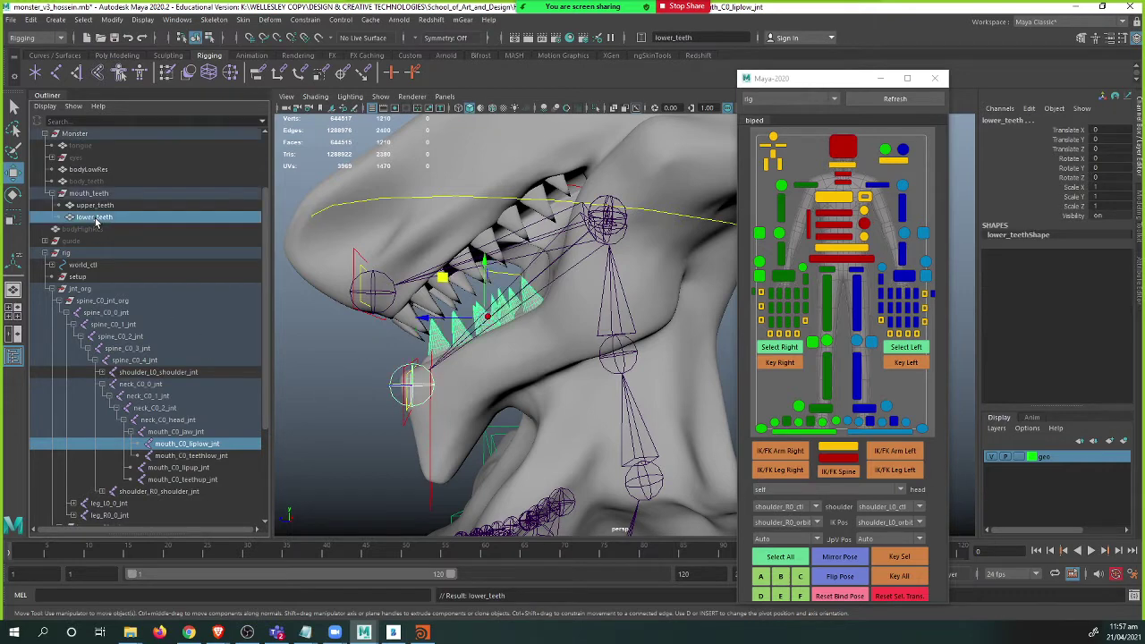
pyautogui.click(295, 19)
pyautogui.click(313, 51)
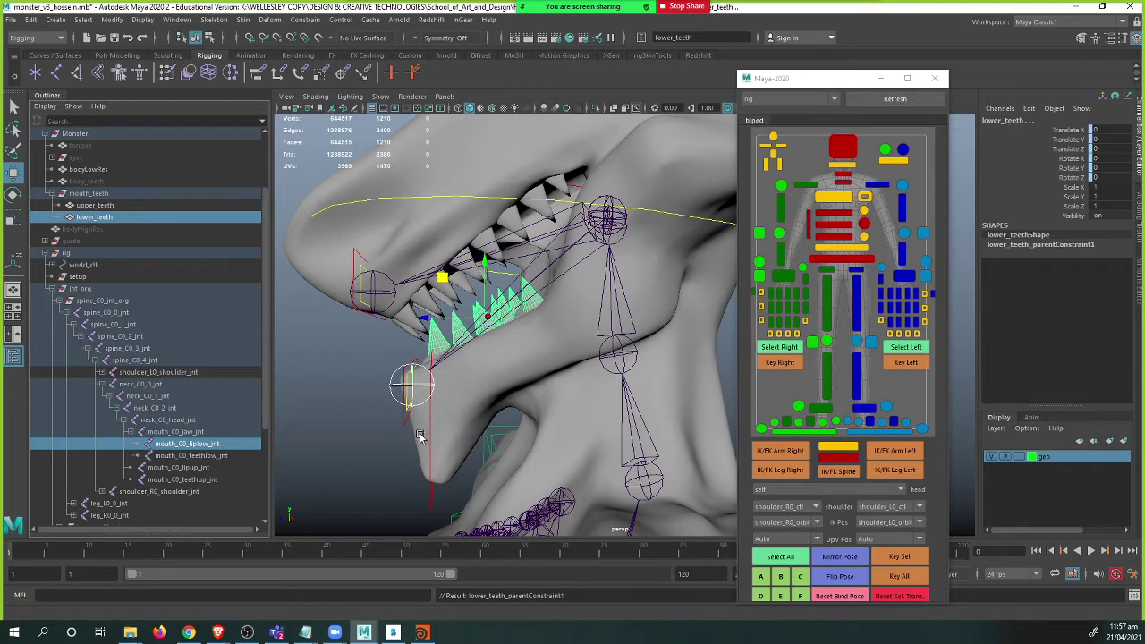
# - Test whether the lower teeth follow by moving the lower lip control mouth_C0_liplow_ctl twice, undoing each move
pyautogui.click(406, 401)
pyautogui.moveTo(365, 340); pyautogui.dragTo(356, 363)
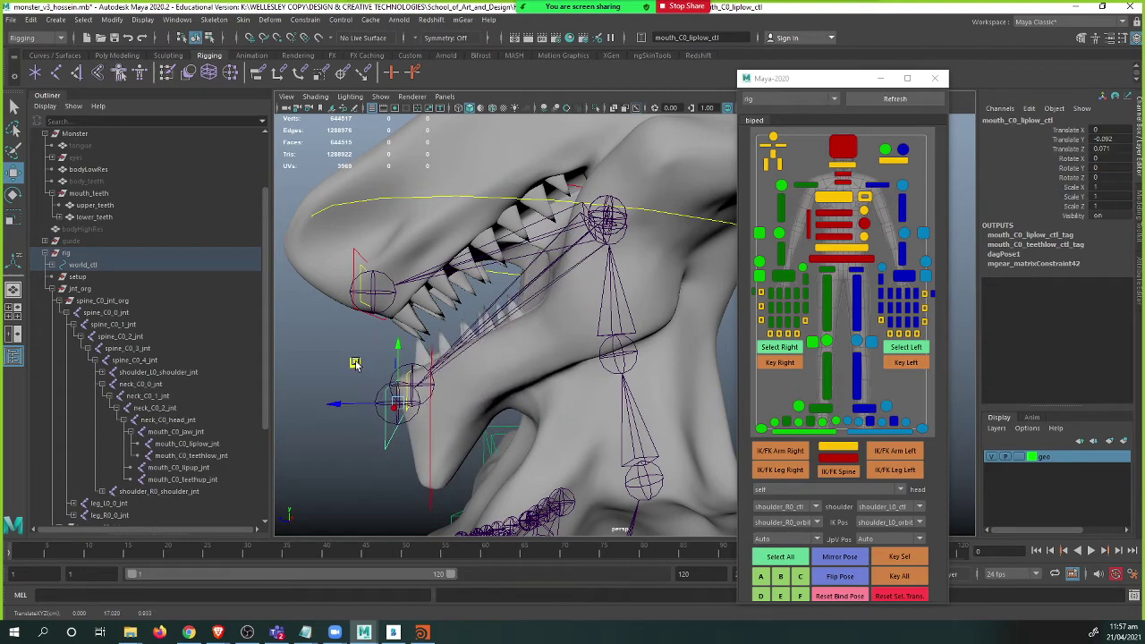
pyautogui.hotkey('ctrl', 'z')
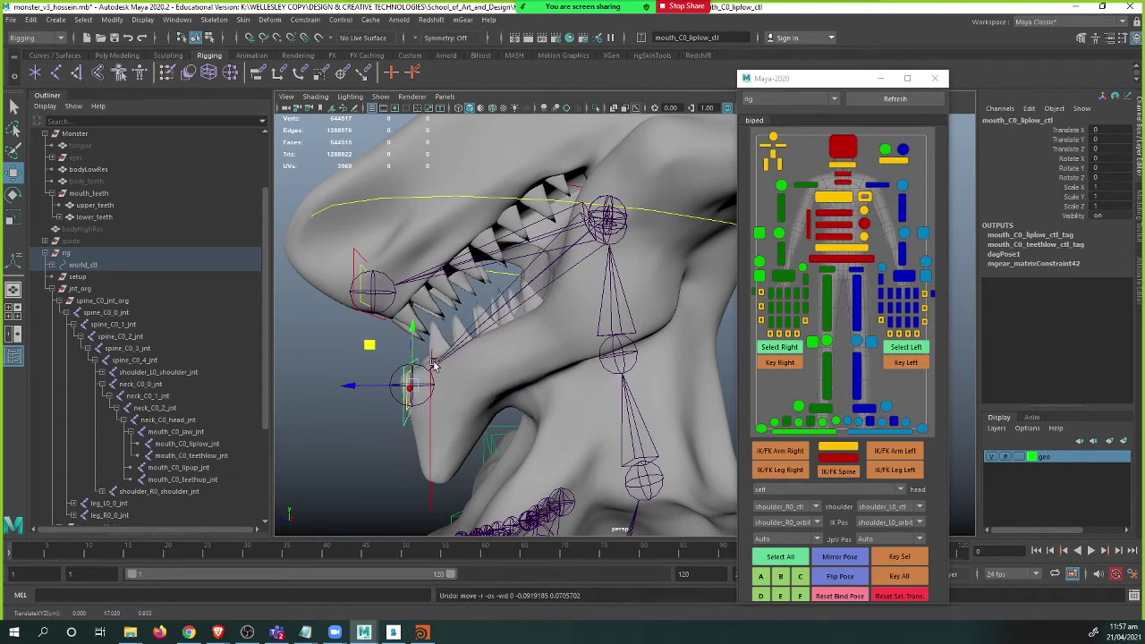
pyautogui.scroll(-2, 434, 365)
pyautogui.keyDown('alt'); pyautogui.moveTo(434, 365); pyautogui.dragTo(454, 347, button='middle'); pyautogui.keyUp('alt')
pyautogui.moveTo(454, 348)
pyautogui.keyDown('alt'); pyautogui.mouseDown()
pyautogui.moveTo(501, 344)
pyautogui.moveTo(461, 333)
pyautogui.mouseUp(); pyautogui.keyUp('alt')
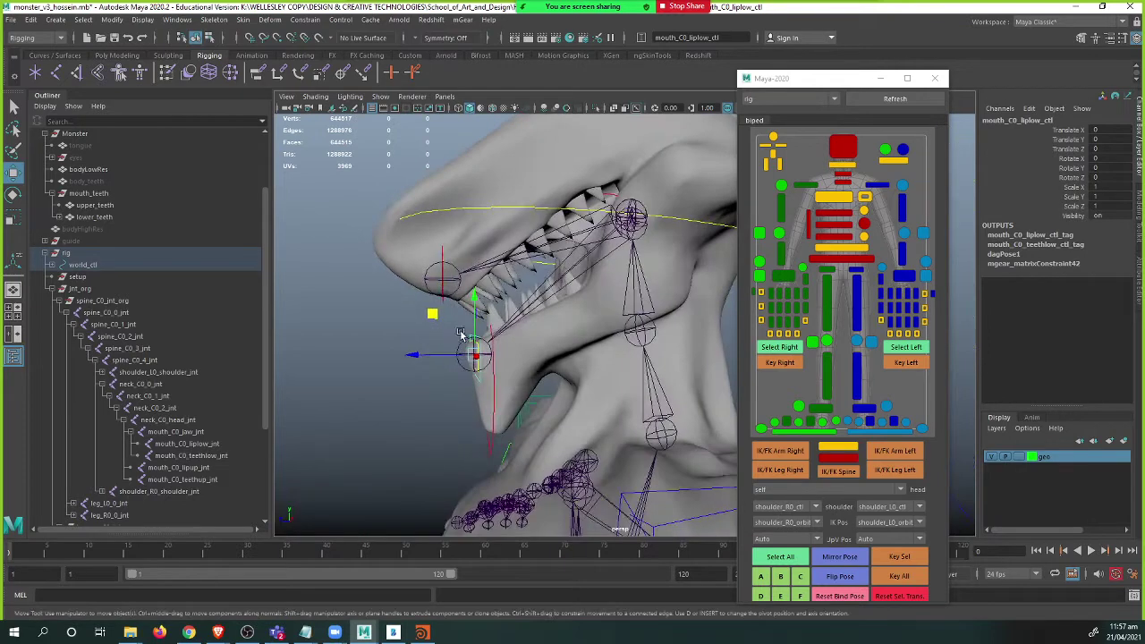
pyautogui.moveTo(438, 316); pyautogui.dragTo(443, 351, button='middle')
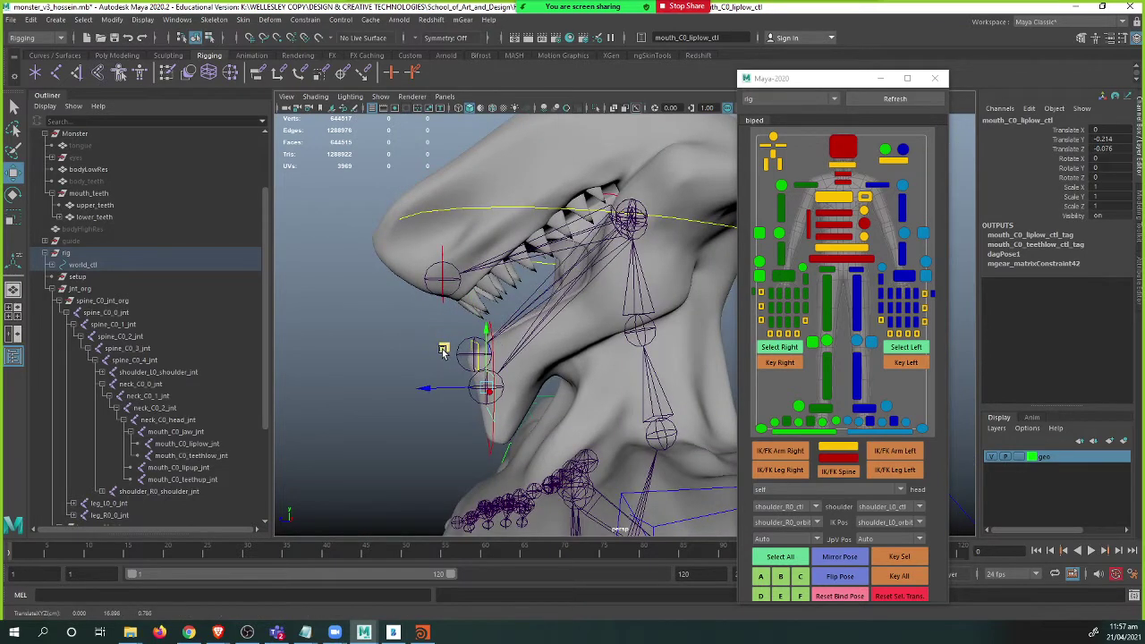
pyautogui.hotkey('ctrl', 'z')
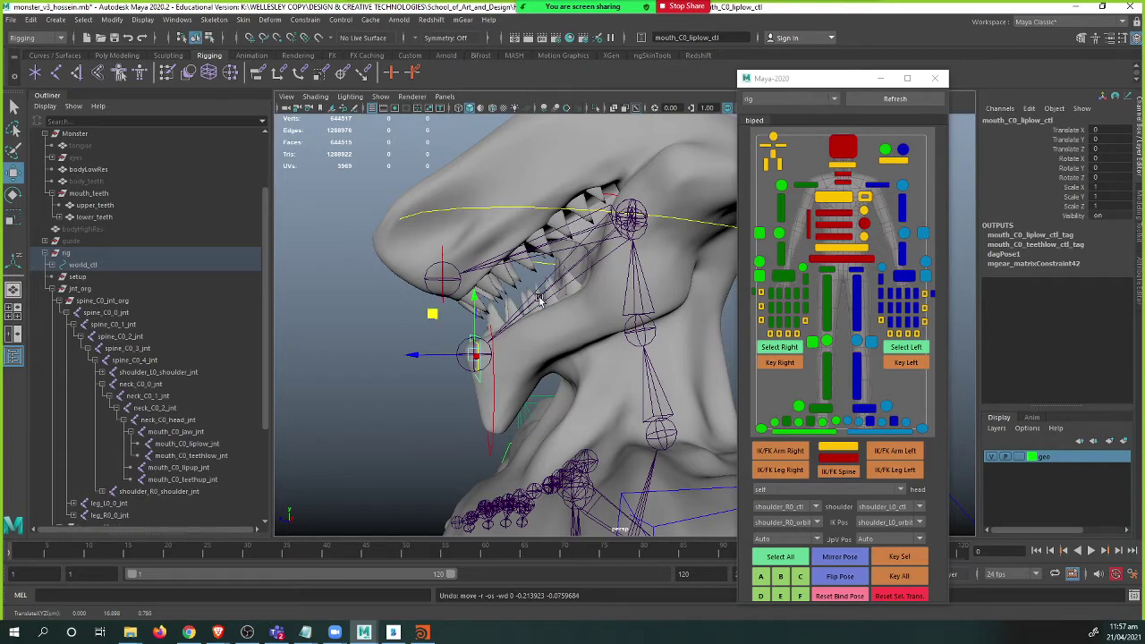
# - Inspect where the lower teeth meet the jaw and select the bodyLowRes mesh
pyautogui.keyDown('alt'); pyautogui.moveTo(548, 296); pyautogui.dragTo(508, 315); pyautogui.keyUp('alt')
pyautogui.keyDown('alt'); pyautogui.moveTo(509, 313); pyautogui.dragTo(596, 317, button='middle'); pyautogui.keyUp('alt')
pyautogui.scroll(5, 555, 309)
pyautogui.keyDown('alt'); pyautogui.moveTo(597, 320); pyautogui.dragTo(499, 335); pyautogui.keyUp('alt')
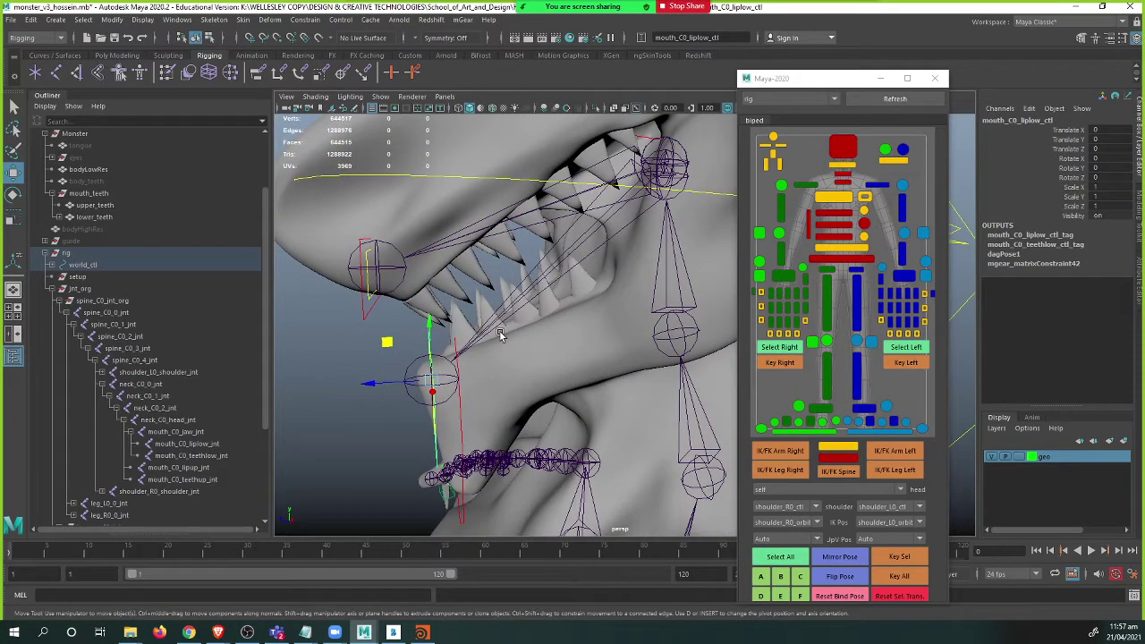
pyautogui.keyDown('alt'); pyautogui.moveTo(489, 342); pyautogui.dragTo(463, 313); pyautogui.keyUp('alt')
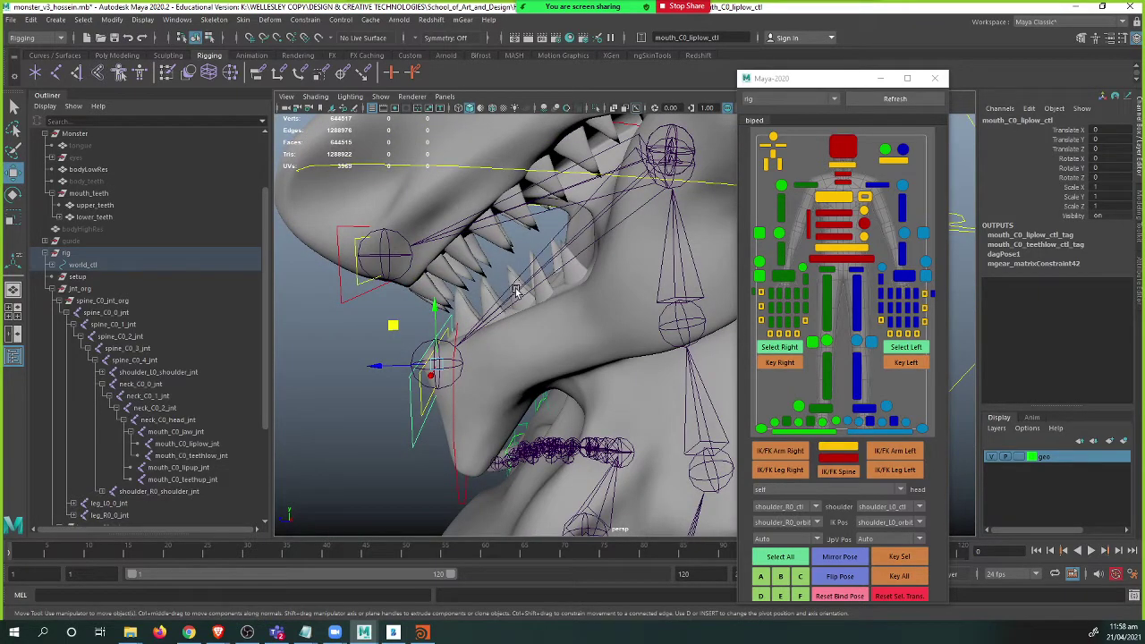
pyautogui.click(502, 350)
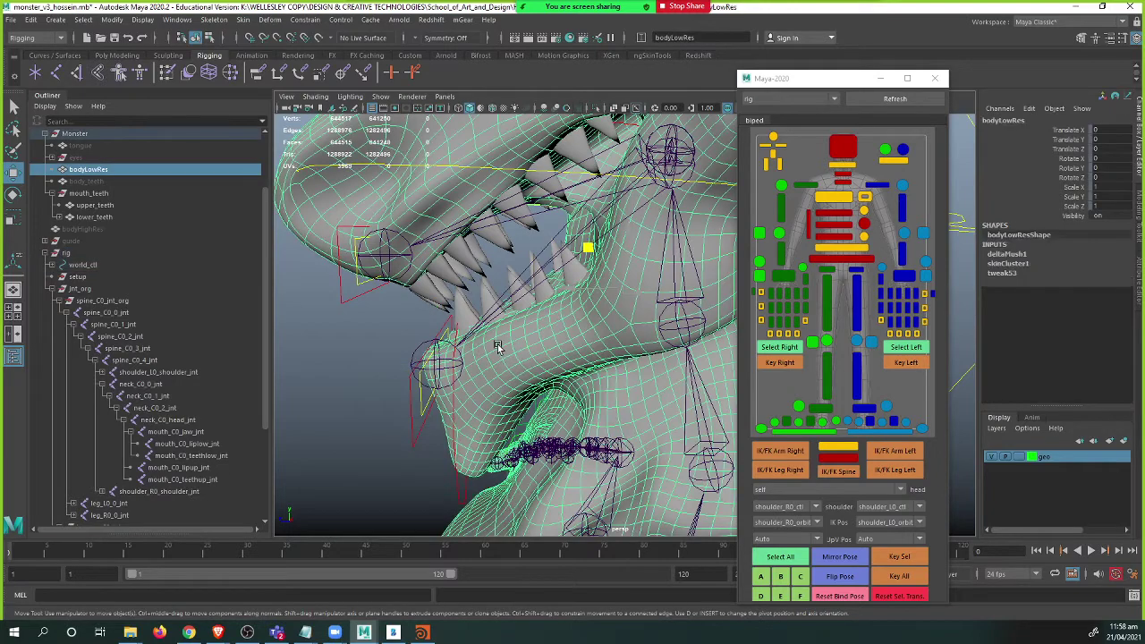
pyautogui.keyDown('alt'); pyautogui.moveTo(499, 347); pyautogui.dragTo(509, 362); pyautogui.keyUp('alt')
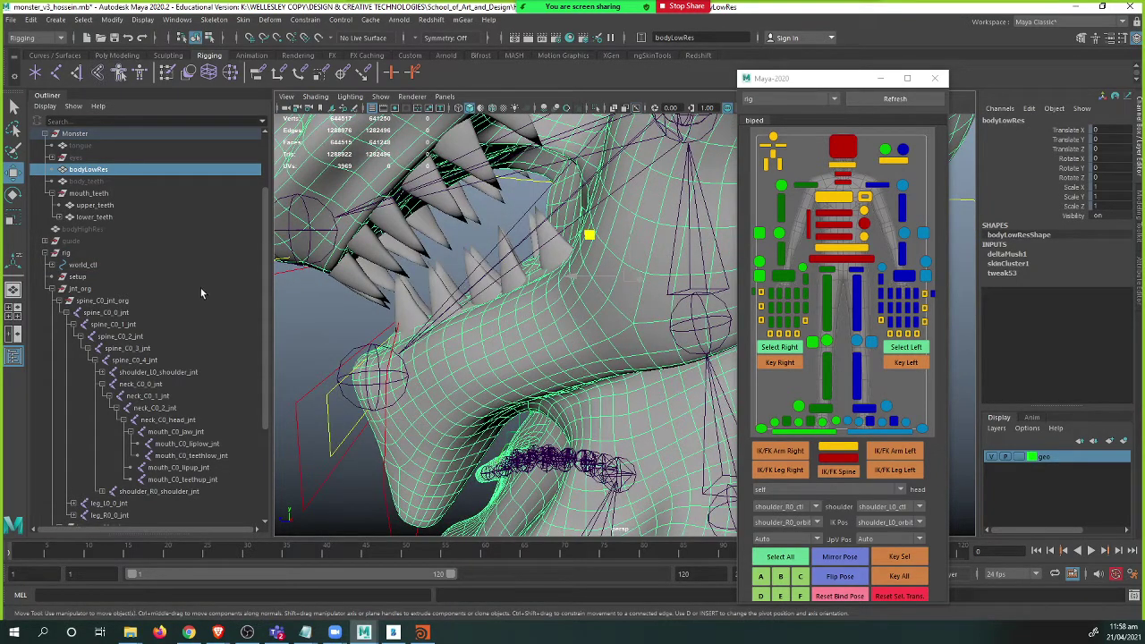
# - Unhide the eyes group of the monster and find the eyes on the body
pyautogui.scroll(3, 197, 300)
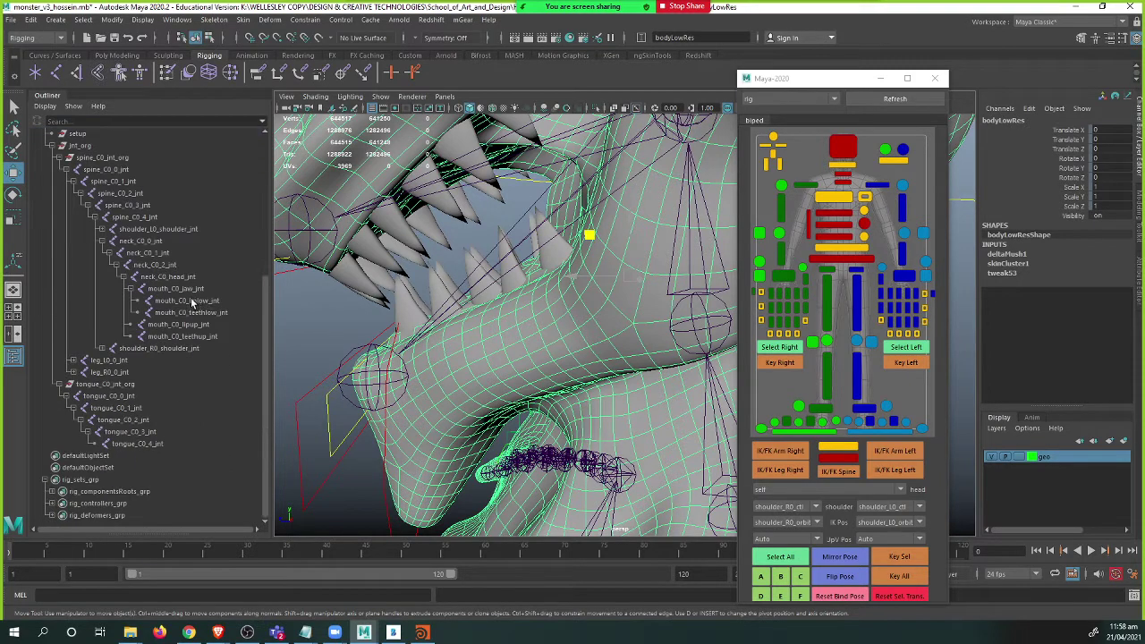
pyautogui.click(71, 244)
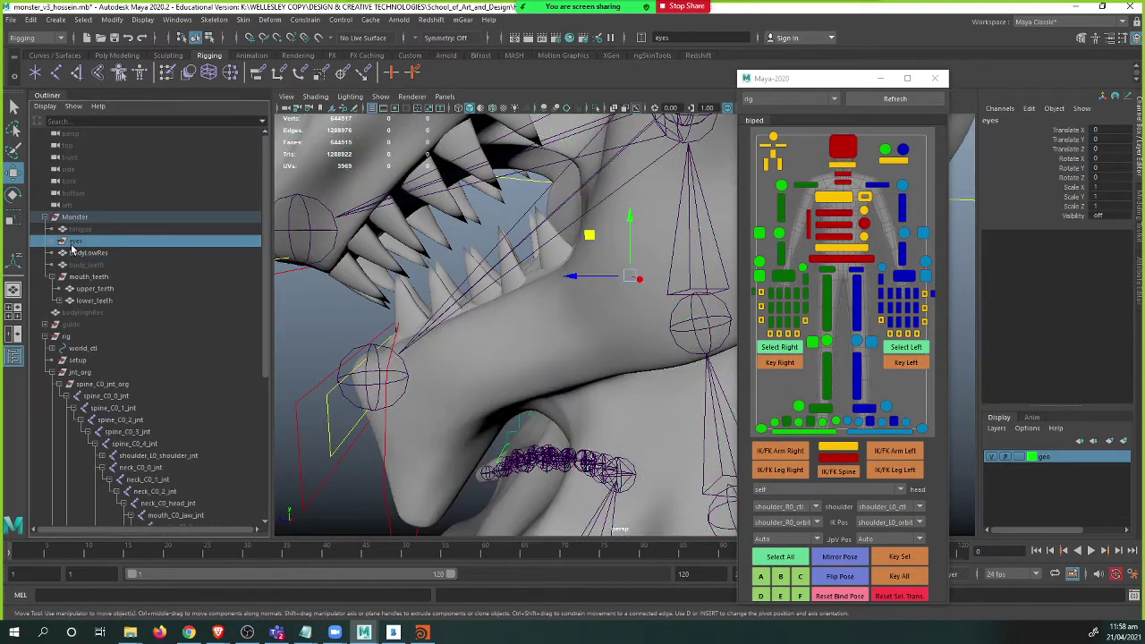
pyautogui.hotkey('shift', 'h')
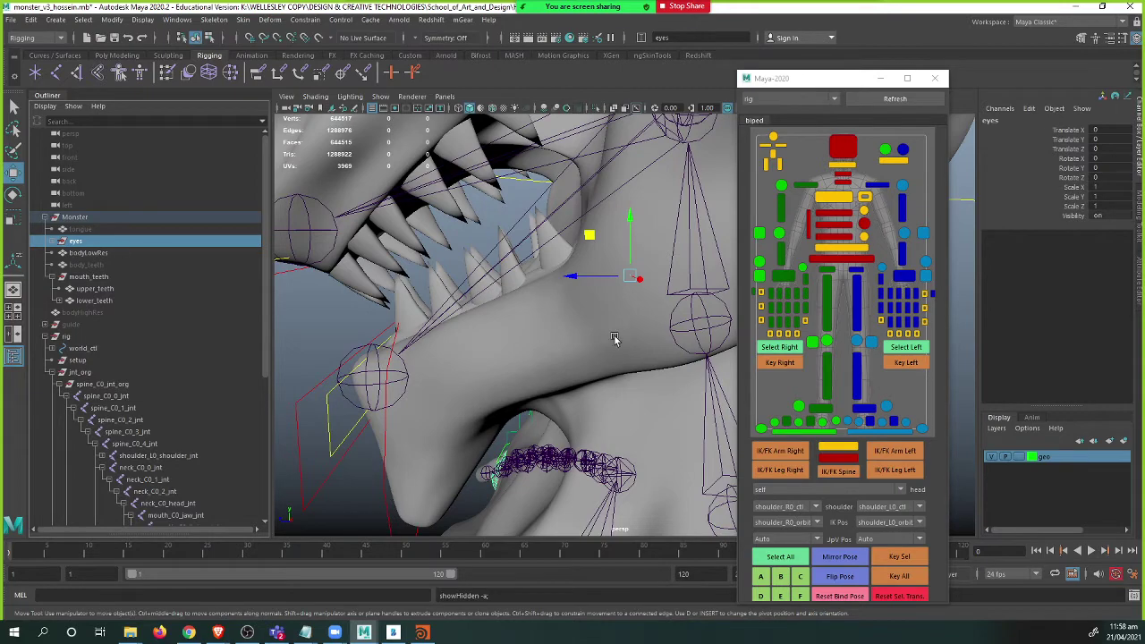
pyautogui.scroll(-3, 614, 341)
pyautogui.keyDown('alt'); pyautogui.moveTo(661, 338); pyautogui.dragTo(483, 324); pyautogui.keyUp('alt')
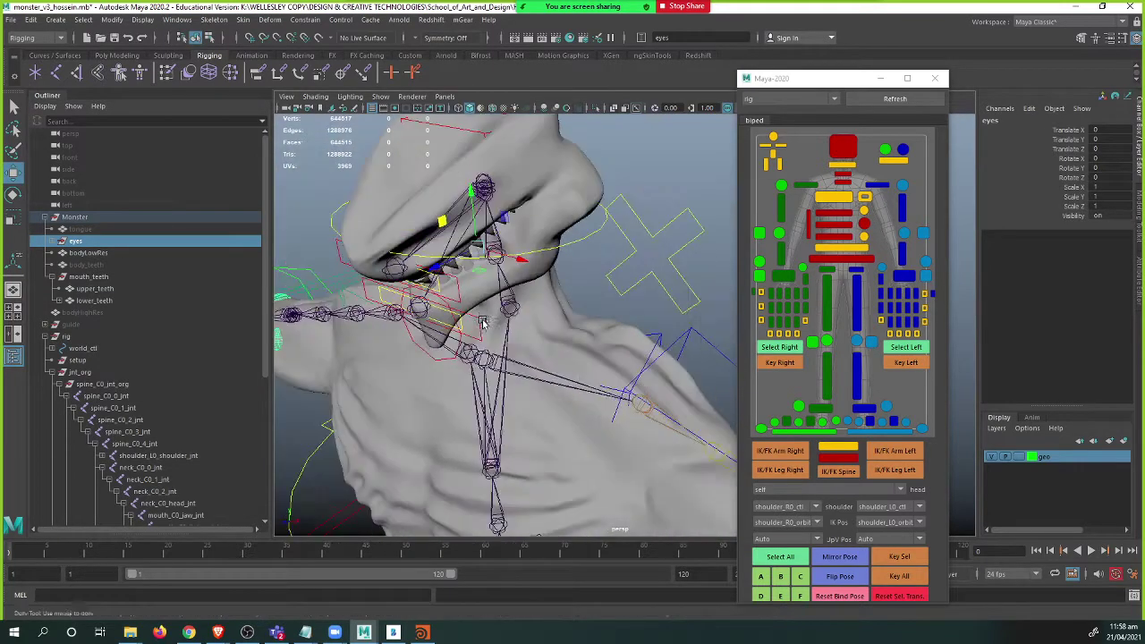
pyautogui.keyDown('alt'); pyautogui.moveTo(483, 325); pyautogui.dragTo(420, 288, button='middle'); pyautogui.keyUp('alt')
# - Expand the eyes group so it lists eyeGrp through eyeGrp7, each with its contents collapsed
pyautogui.click(52, 241)
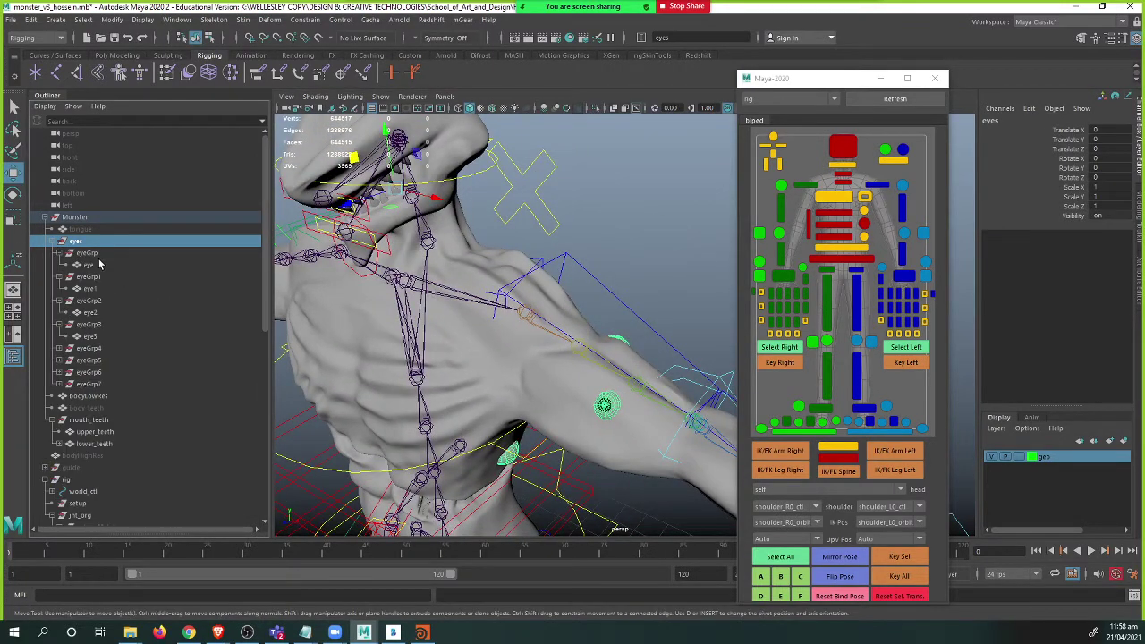
pyautogui.click(59, 253)
pyautogui.click(60, 265)
pyautogui.click(59, 277)
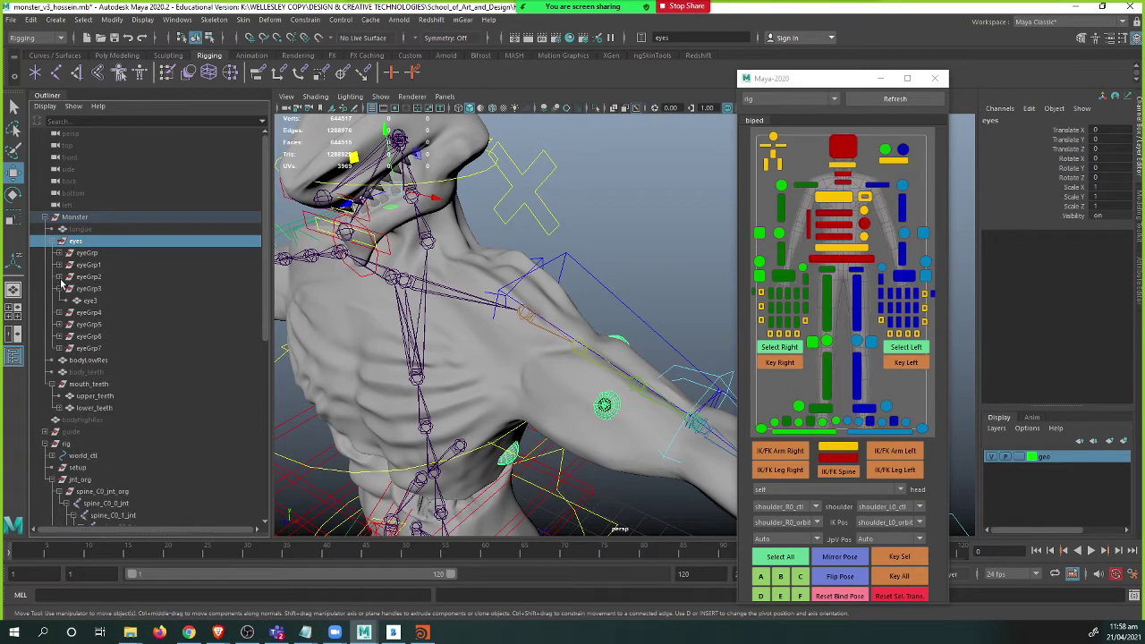
pyautogui.click(59, 288)
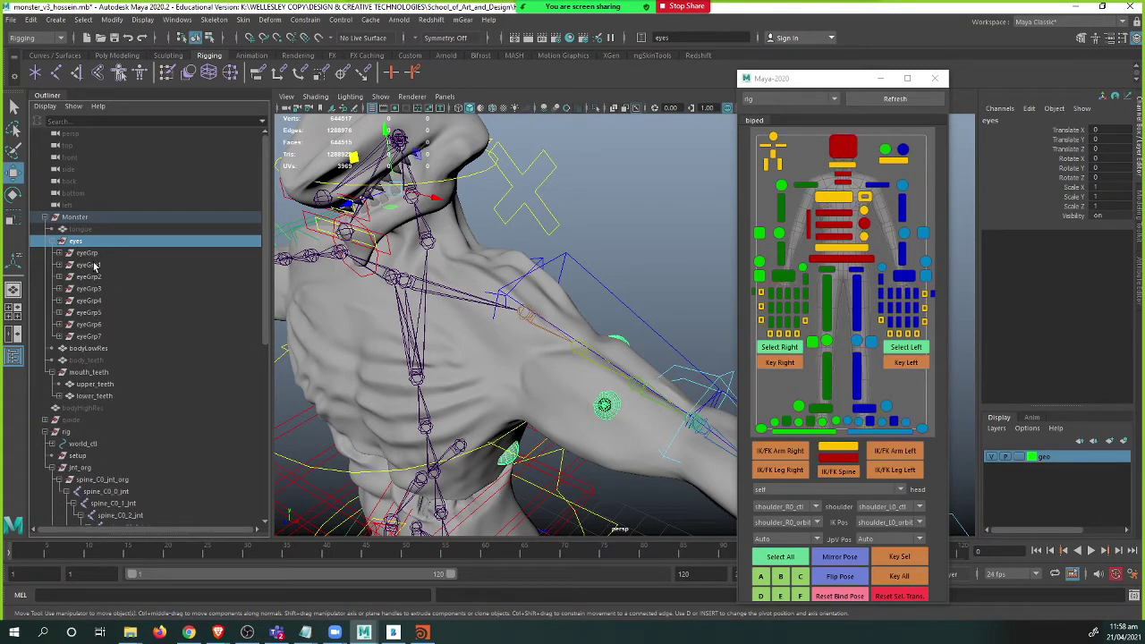
# - Bind eyeGrp to the left arm with Bind Skin, including joint arm_L0_1_jnt and using the Closest distance bind method
pyautogui.press('Down')
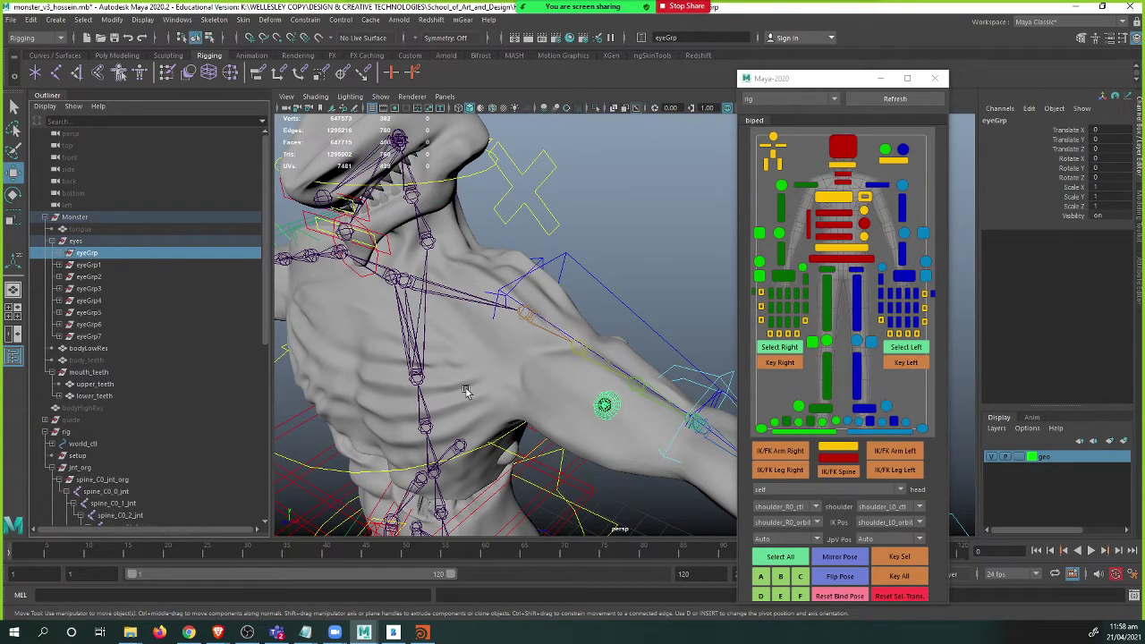
pyautogui.scroll(4, 466, 389)
pyautogui.keyDown('alt'); pyautogui.moveTo(467, 388); pyautogui.dragTo(447, 371, button='middle'); pyautogui.keyUp('alt')
pyautogui.keyDown('alt'); pyautogui.moveTo(448, 370); pyautogui.dragTo(477, 391); pyautogui.keyUp('alt')
pyautogui.keyDown('alt'); pyautogui.moveTo(478, 391); pyautogui.dragTo(496, 376, button='middle'); pyautogui.keyUp('alt')
pyautogui.keyDown('alt'); pyautogui.moveTo(495, 375); pyautogui.dragTo(531, 384, button='right'); pyautogui.keyUp('alt')
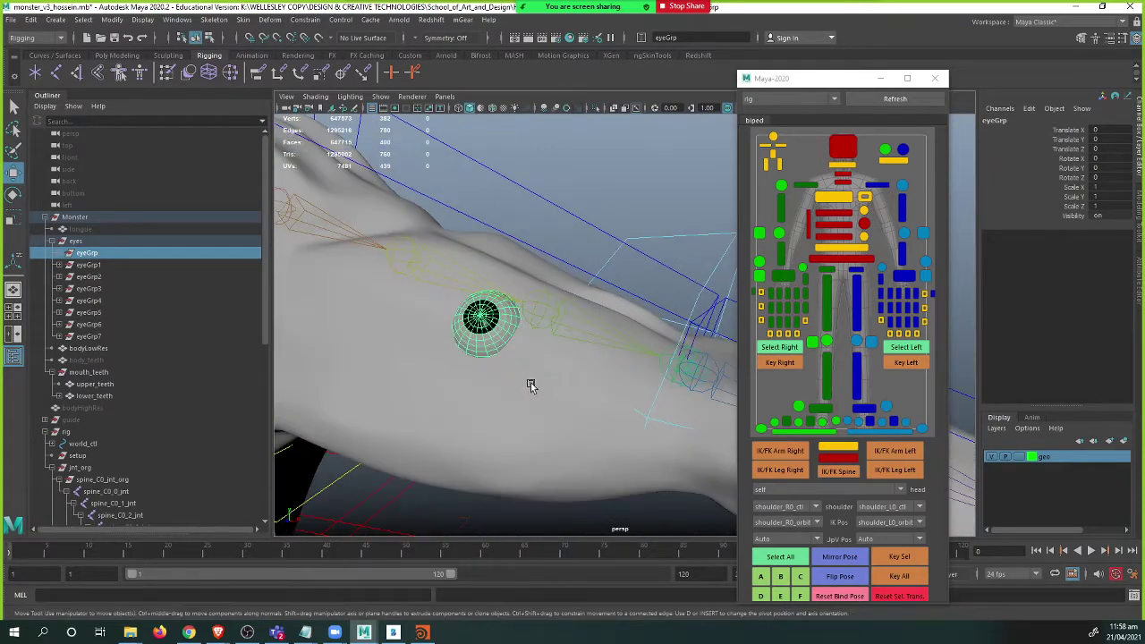
pyautogui.keyDown('alt'); pyautogui.moveTo(531, 385); pyautogui.dragTo(525, 389); pyautogui.keyUp('alt')
pyautogui.click(533, 326)
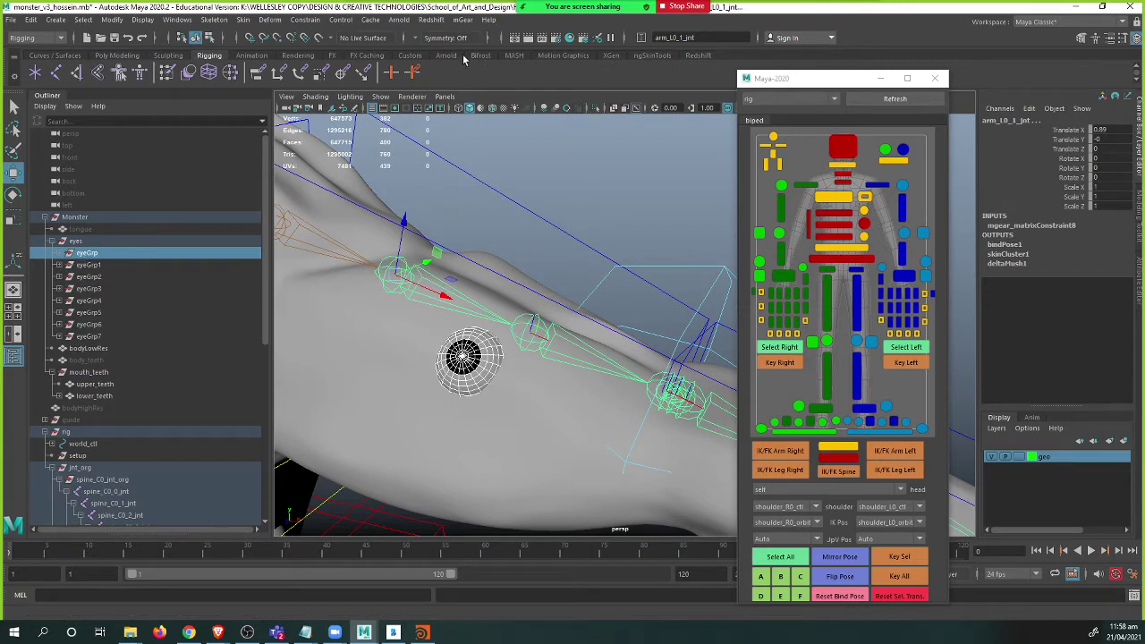
pyautogui.click(242, 19)
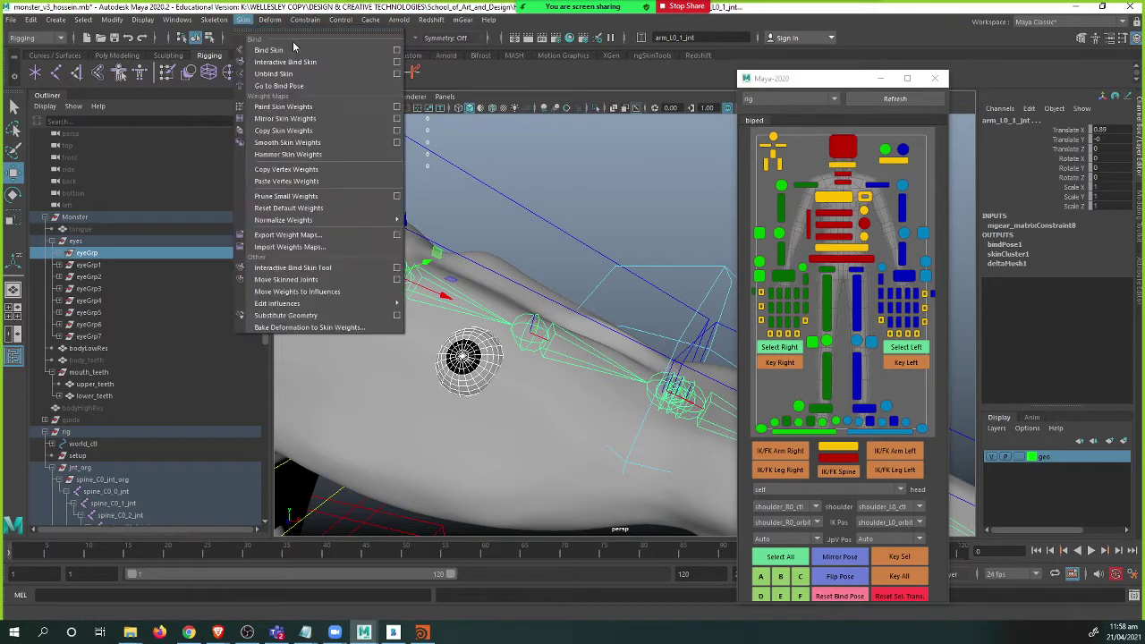
pyautogui.click(397, 50)
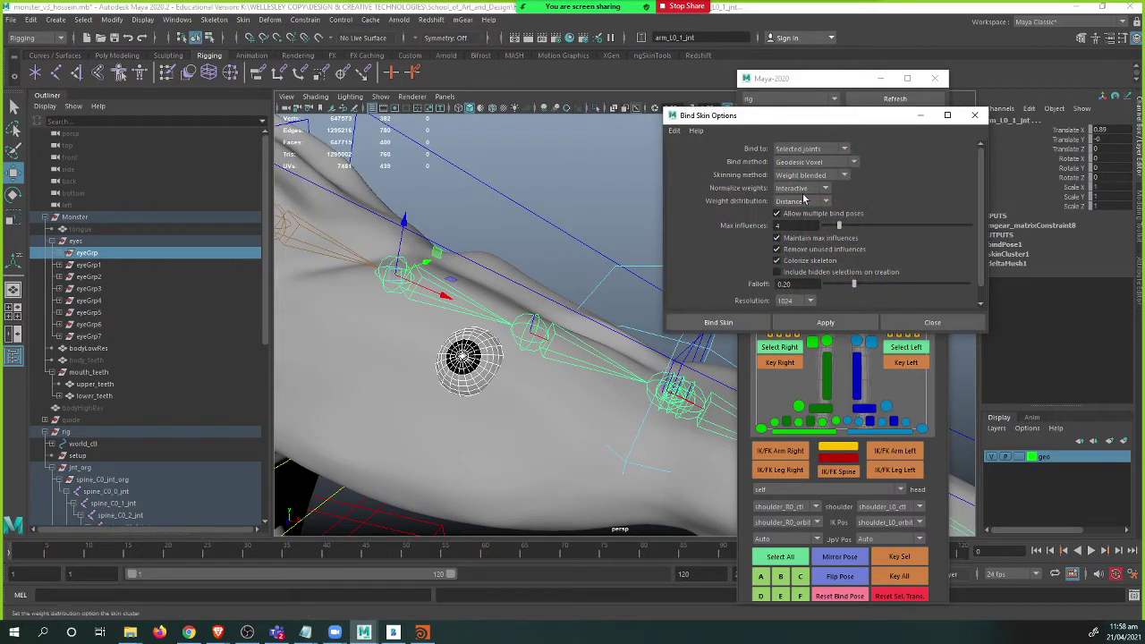
pyautogui.click(809, 163)
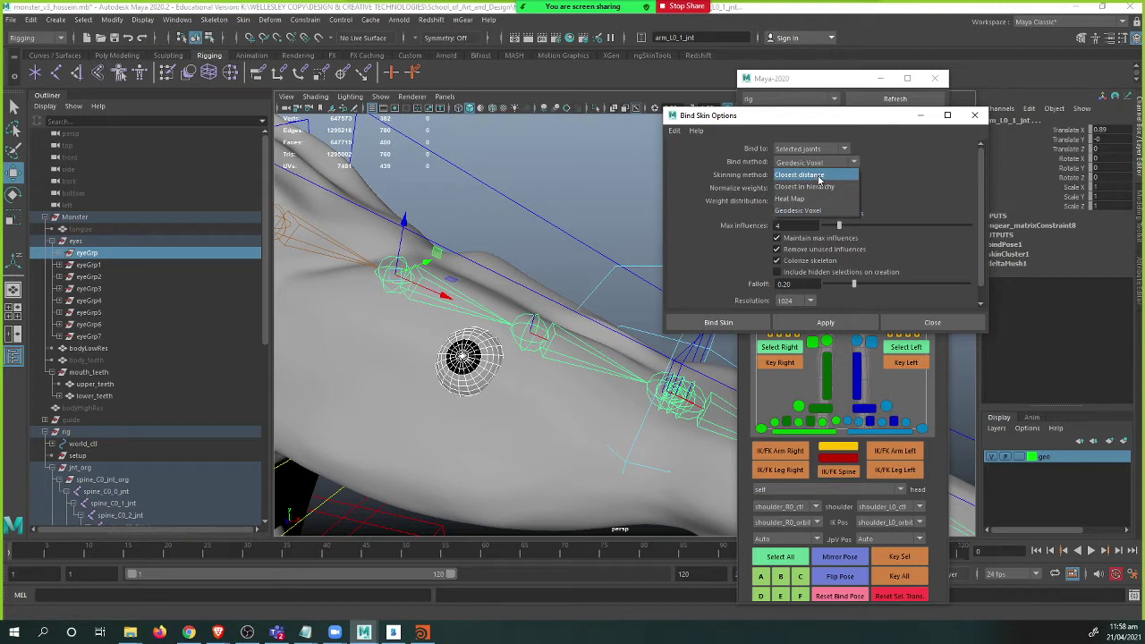
pyautogui.click(818, 176)
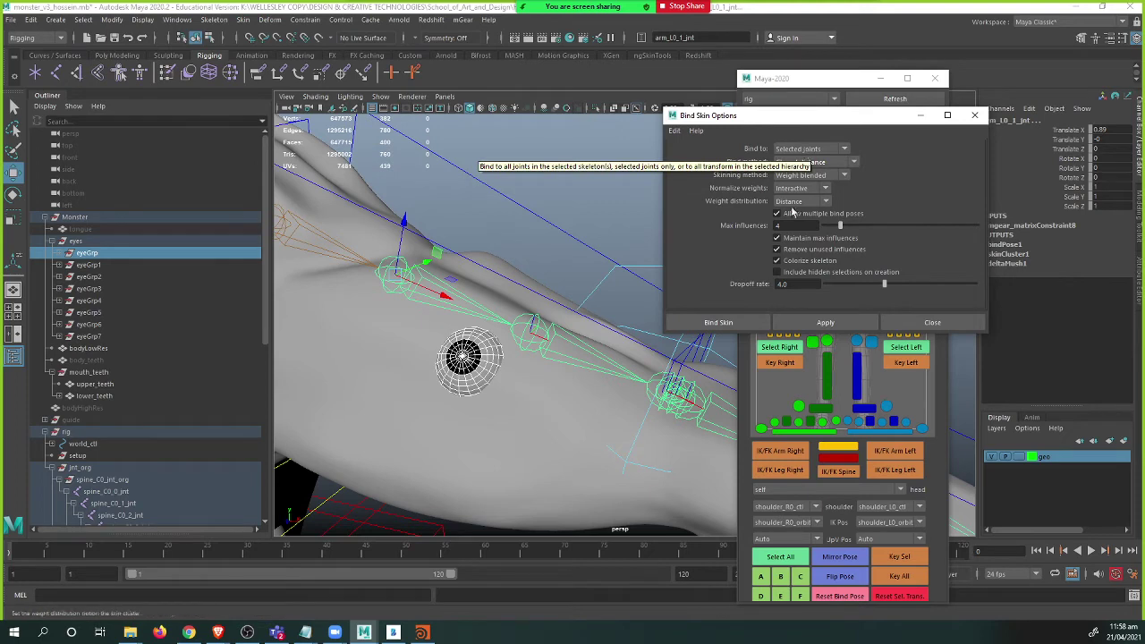
pyautogui.click(719, 323)
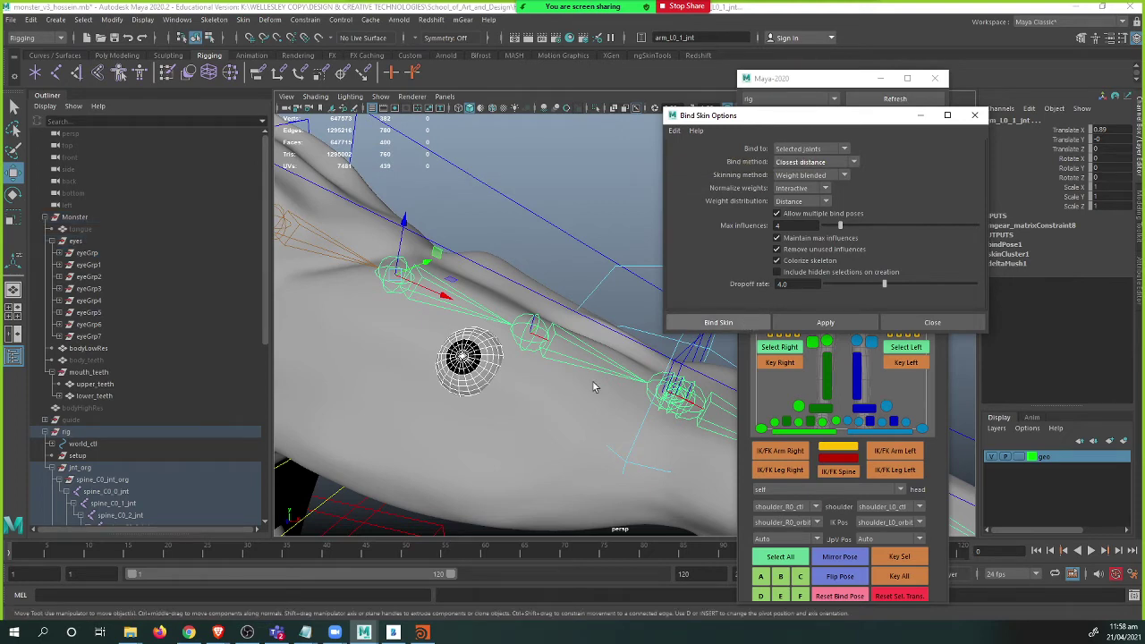
# - Rotate the left arm control arm_L0_fk0_ctl about 51 degrees in Z to test whether the eye follows
pyautogui.keyDown('alt'); pyautogui.moveTo(566, 377); pyautogui.dragTo(544, 360); pyautogui.keyUp('alt')
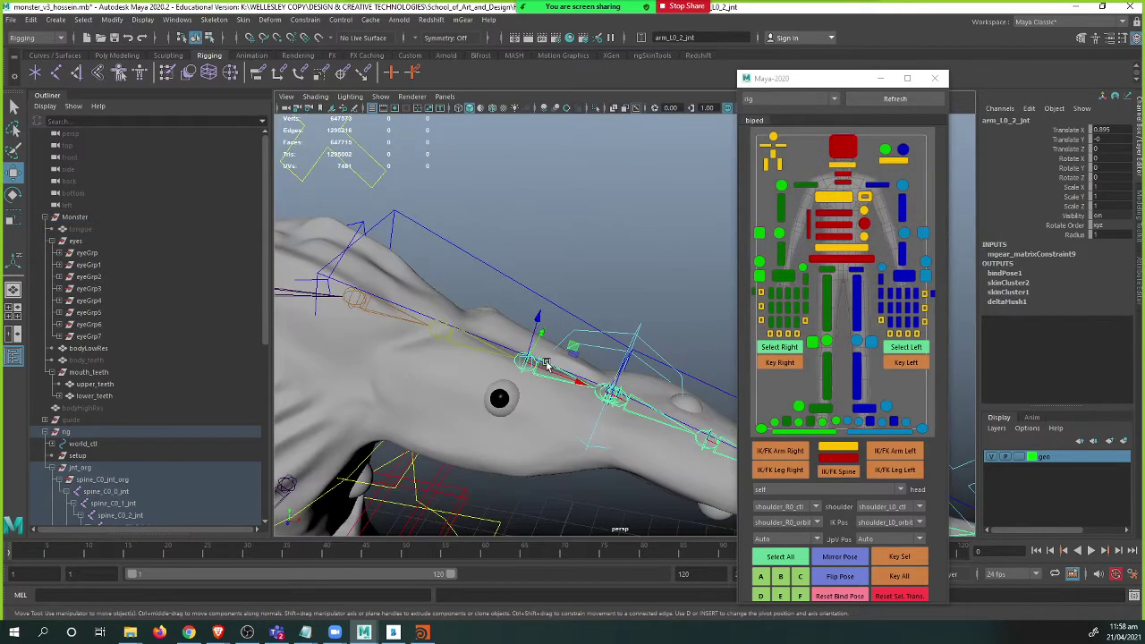
pyautogui.click(581, 324)
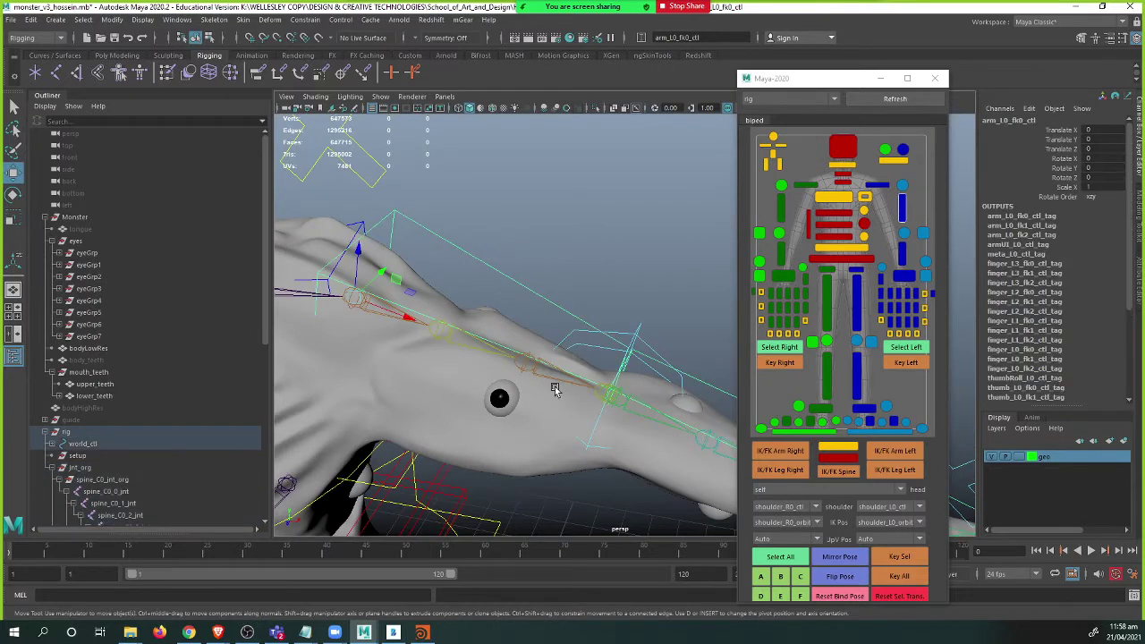
pyautogui.press('e')
pyautogui.moveTo(371, 328); pyautogui.dragTo(411, 326)
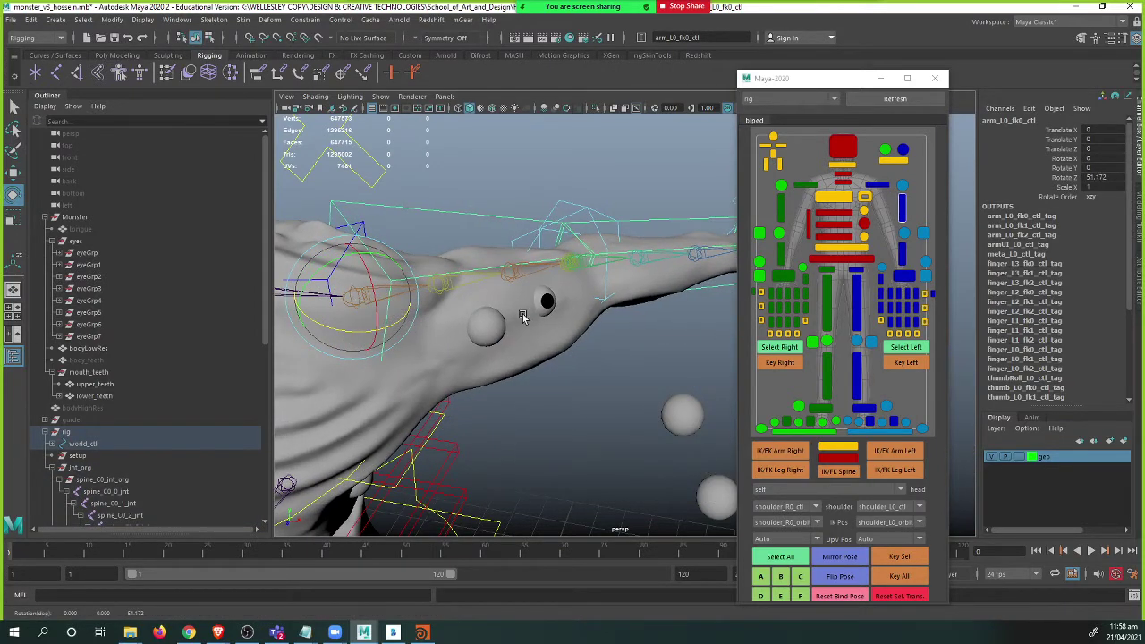
# - Select the bound eye mesh and examine how it sits on the rotated arm
pyautogui.click(546, 302)
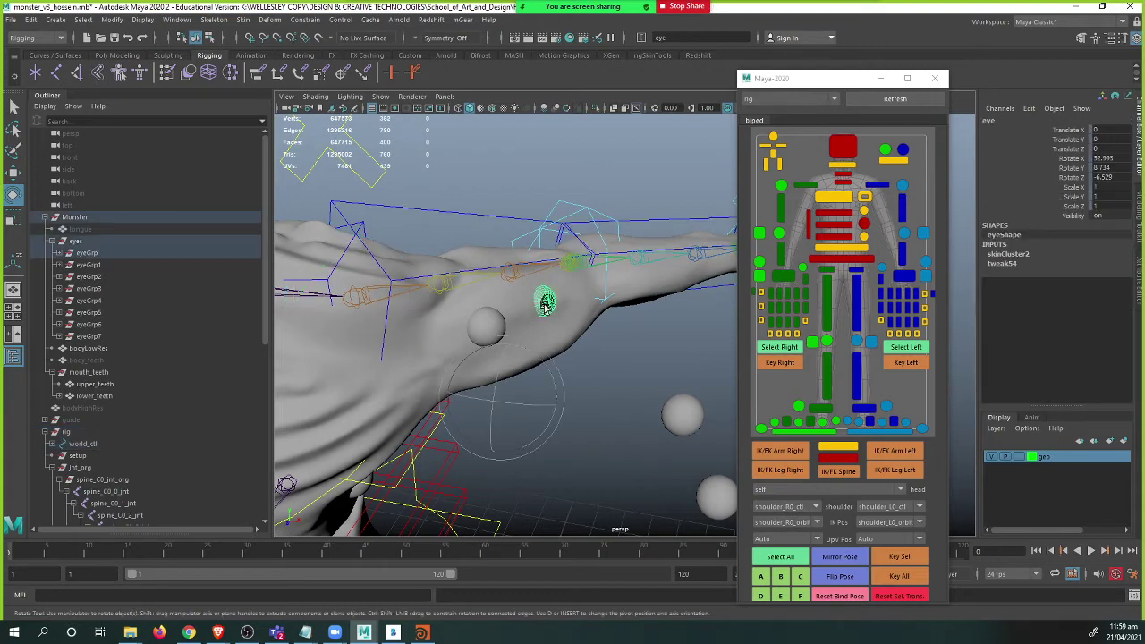
pyautogui.click(60, 254)
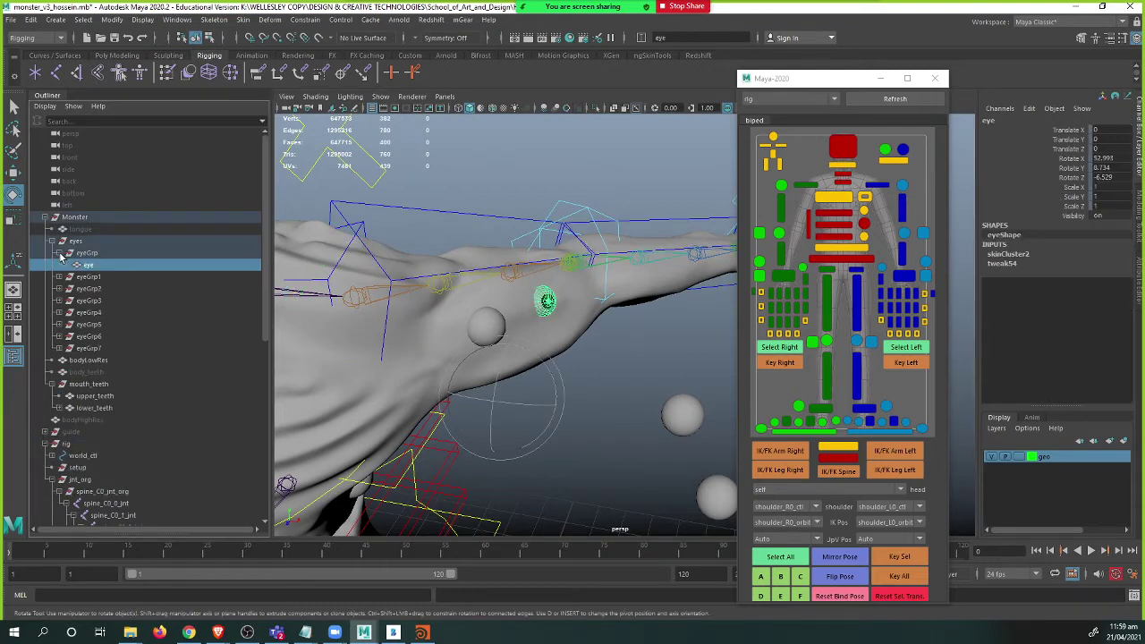
pyautogui.keyDown('alt'); pyautogui.moveTo(498, 328); pyautogui.dragTo(619, 325, button='right'); pyautogui.keyUp('alt')
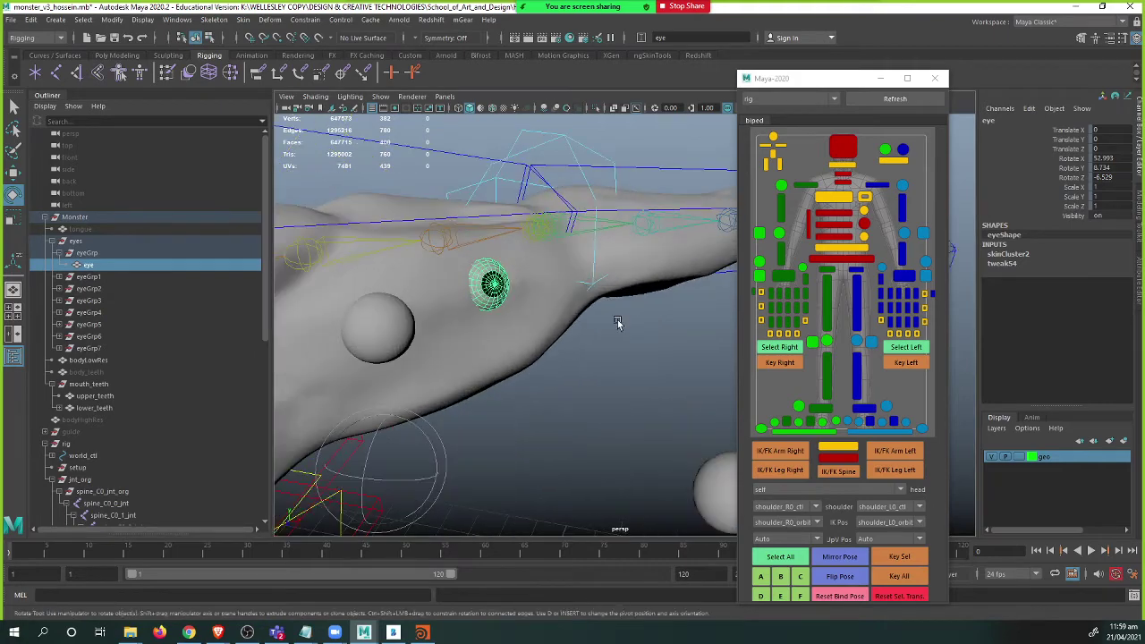
pyautogui.keyDown('alt'); pyautogui.moveTo(457, 281); pyautogui.dragTo(458, 350, button='middle'); pyautogui.keyUp('alt')
pyautogui.keyDown('alt'); pyautogui.moveTo(457, 349); pyautogui.dragTo(562, 381, button='right'); pyautogui.keyUp('alt')
pyautogui.scroll(-5, 556, 374)
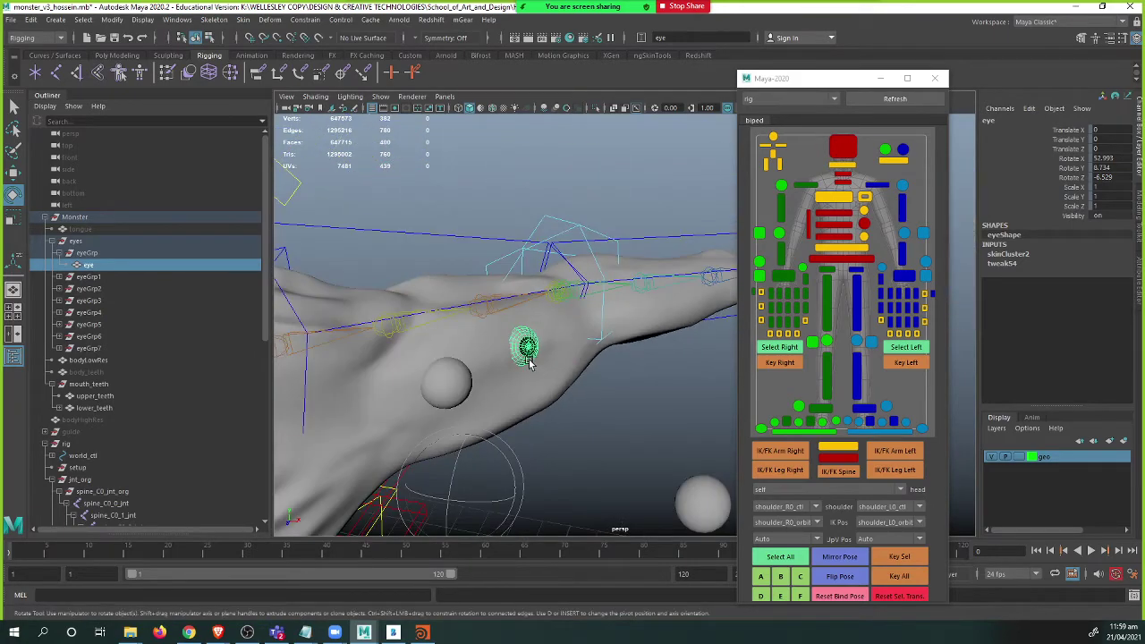
# - Undo the test rotation of the left arm and clear the selection
pyautogui.hotkey('ctrl', 'z')
pyautogui.hotkey('ctrl', 'z')
pyautogui.hotkey('ctrl', 'z')
pyautogui.keyDown('alt'); pyautogui.moveTo(519, 356); pyautogui.dragTo(578, 257, button='middle'); pyautogui.keyUp('alt')
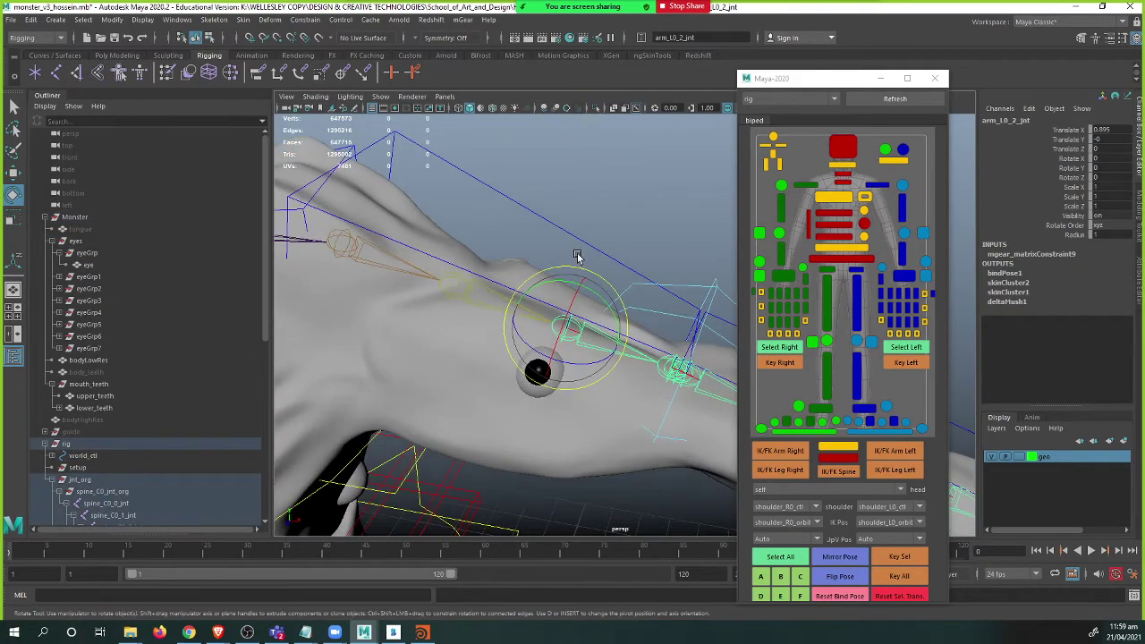
pyautogui.click(681, 244)
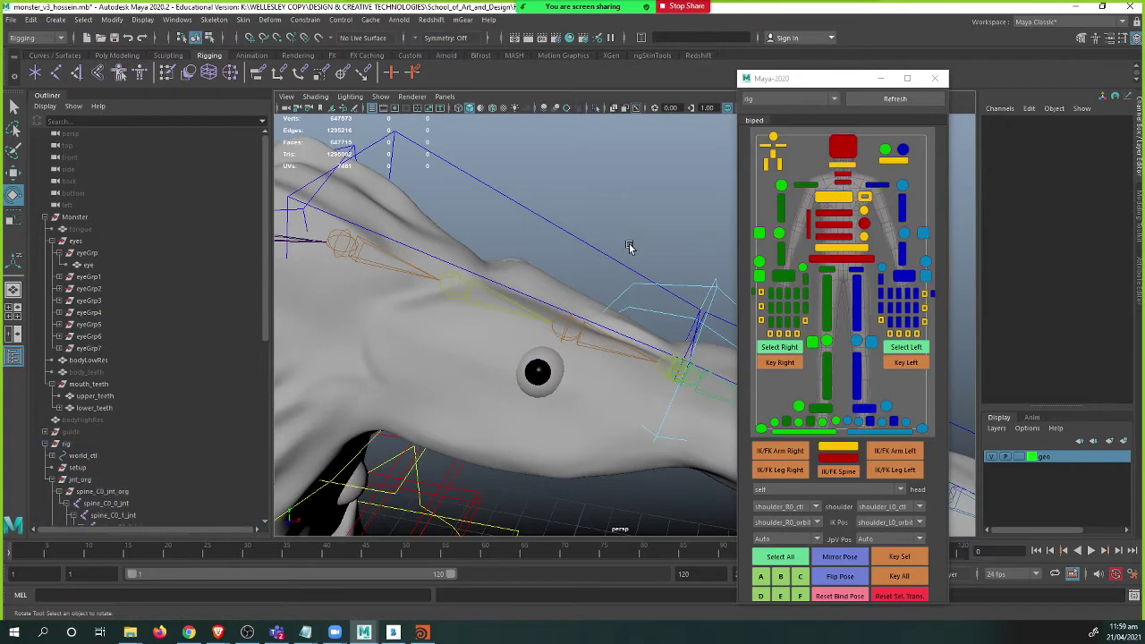
pyautogui.scroll(-5, 566, 301)
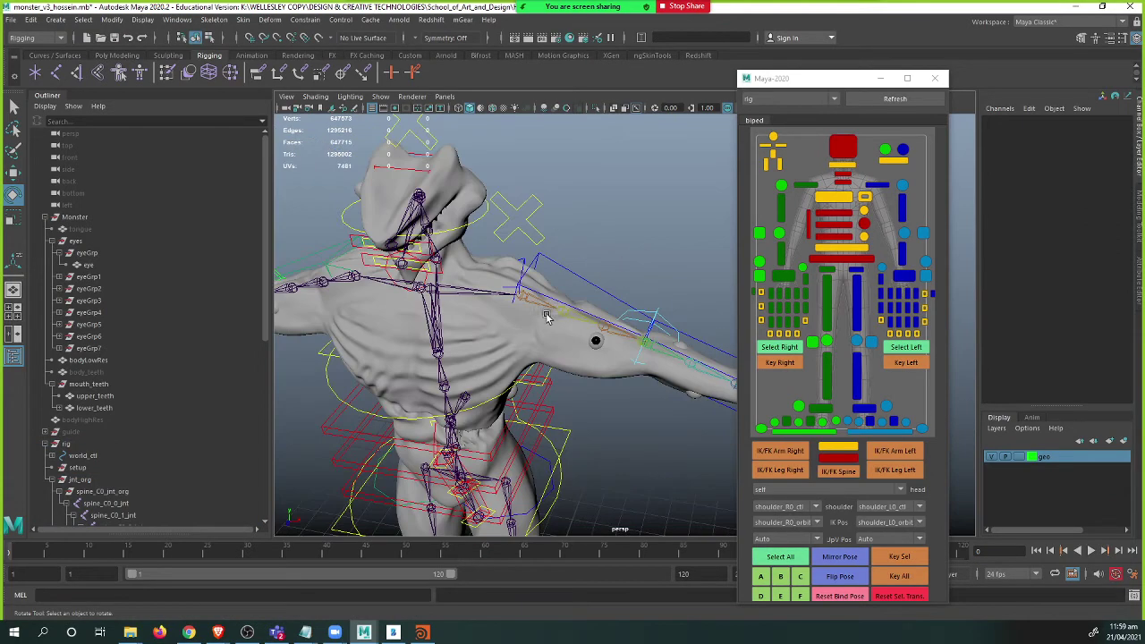
pyautogui.keyDown('alt'); pyautogui.moveTo(522, 335); pyautogui.dragTo(610, 306, button='middle'); pyautogui.keyUp('alt')
pyautogui.scroll(-3, 610, 305)
pyautogui.keyDown('alt'); pyautogui.moveTo(564, 335); pyautogui.dragTo(537, 247, button='middle'); pyautogui.keyUp('alt')
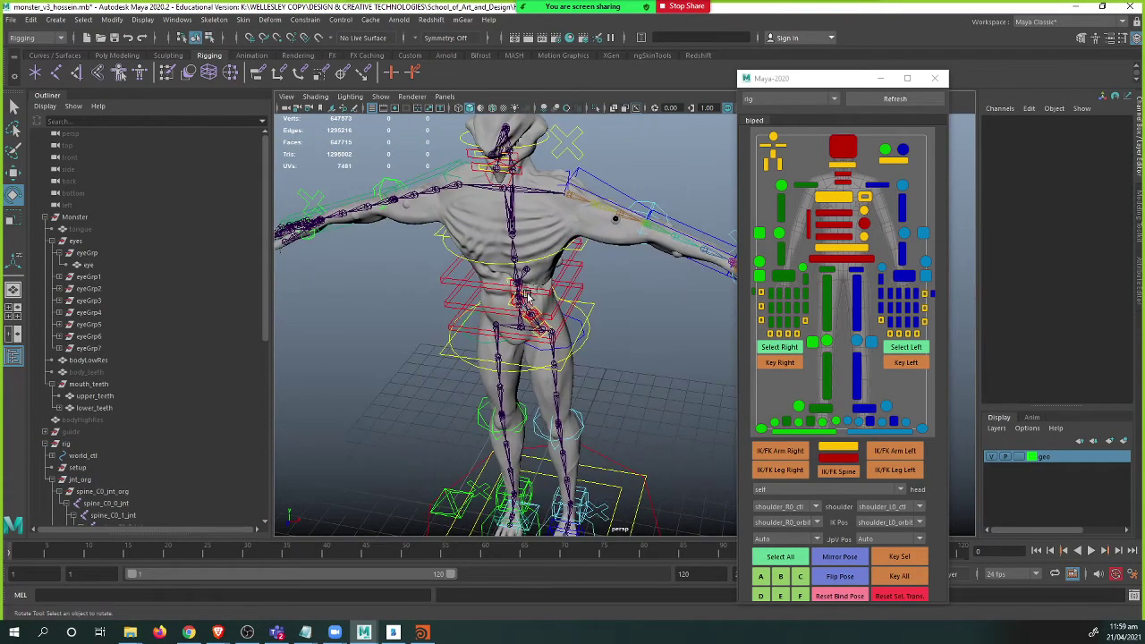
pyautogui.keyDown('alt'); pyautogui.moveTo(527, 295); pyautogui.dragTo(558, 254, button='middle'); pyautogui.keyUp('alt')
pyautogui.scroll(-3, 559, 264)
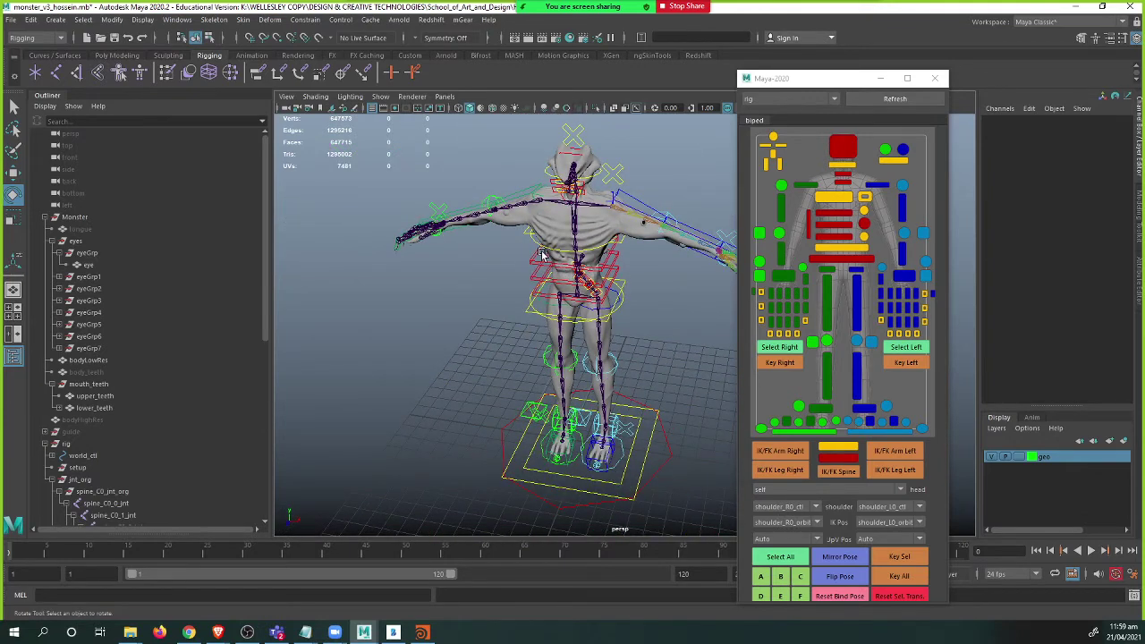